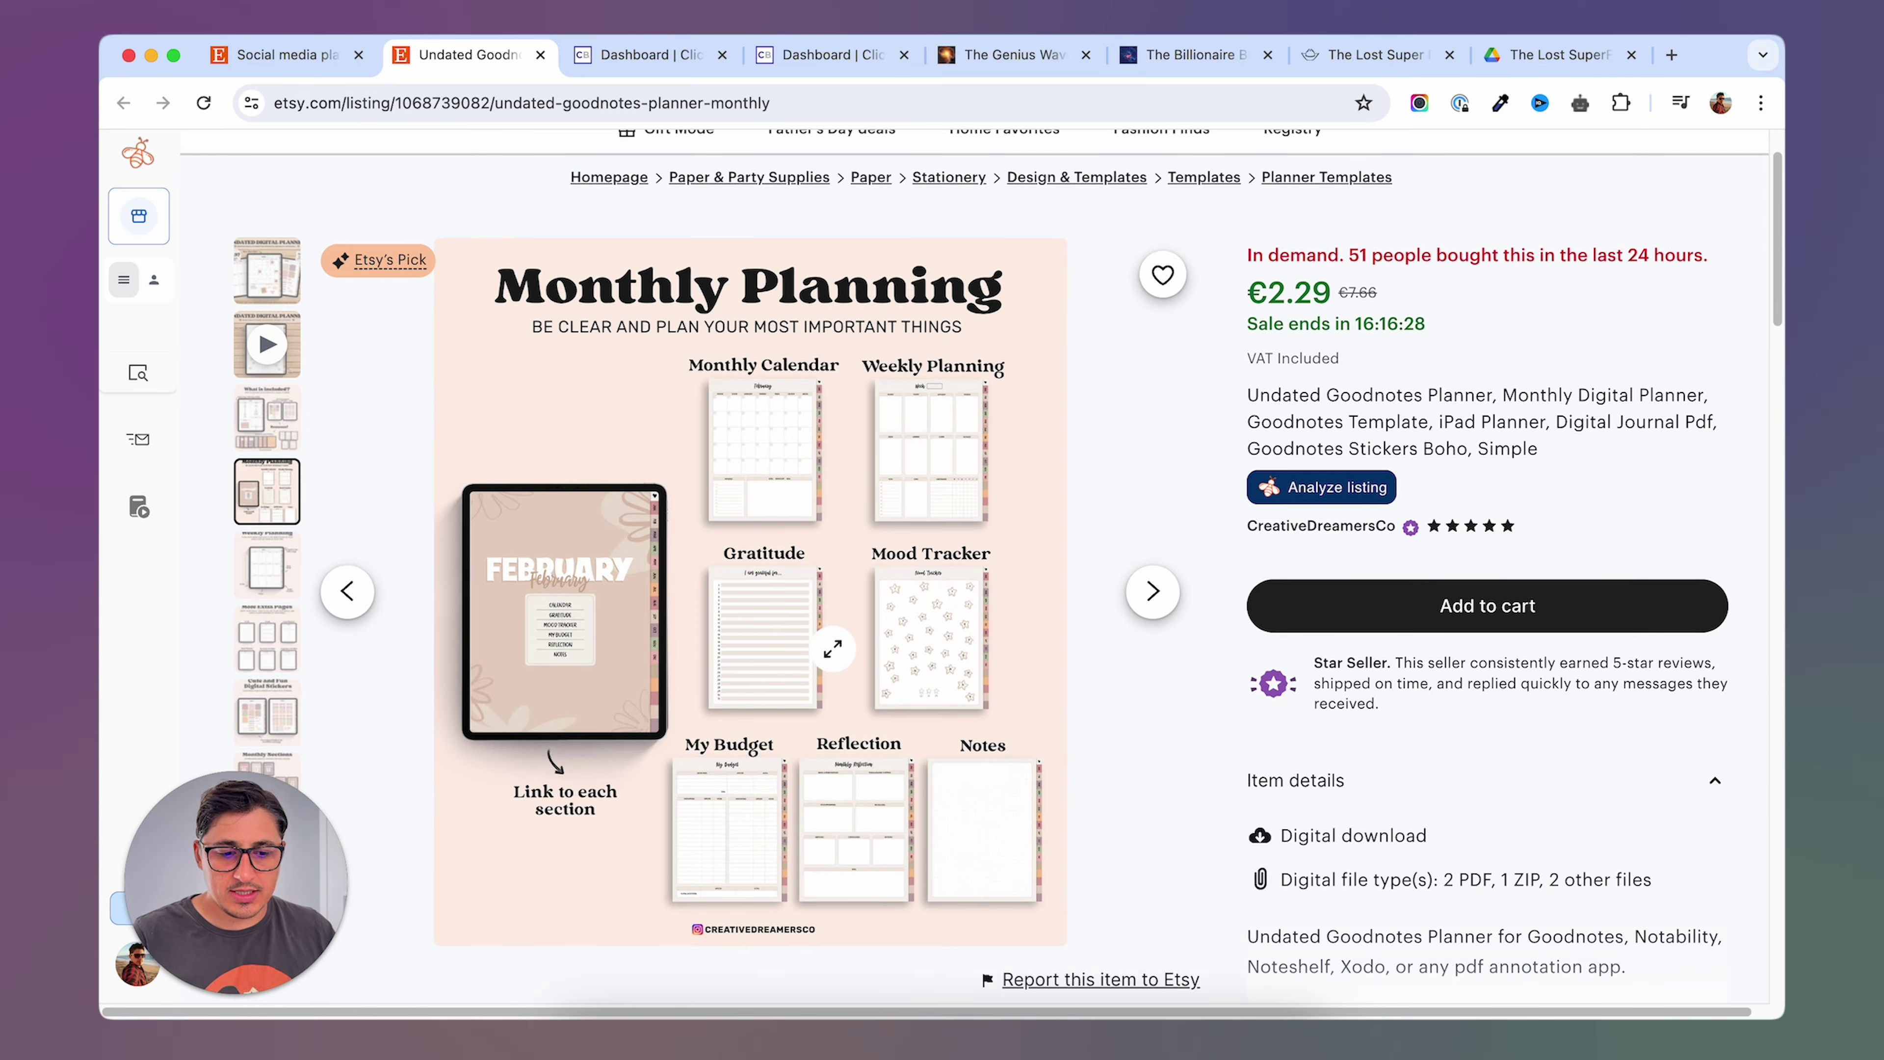
Look through the Etsy planner listing's images for weekly planning, extra pages, digital stickers and monthly sections.
left_click(233, 551)
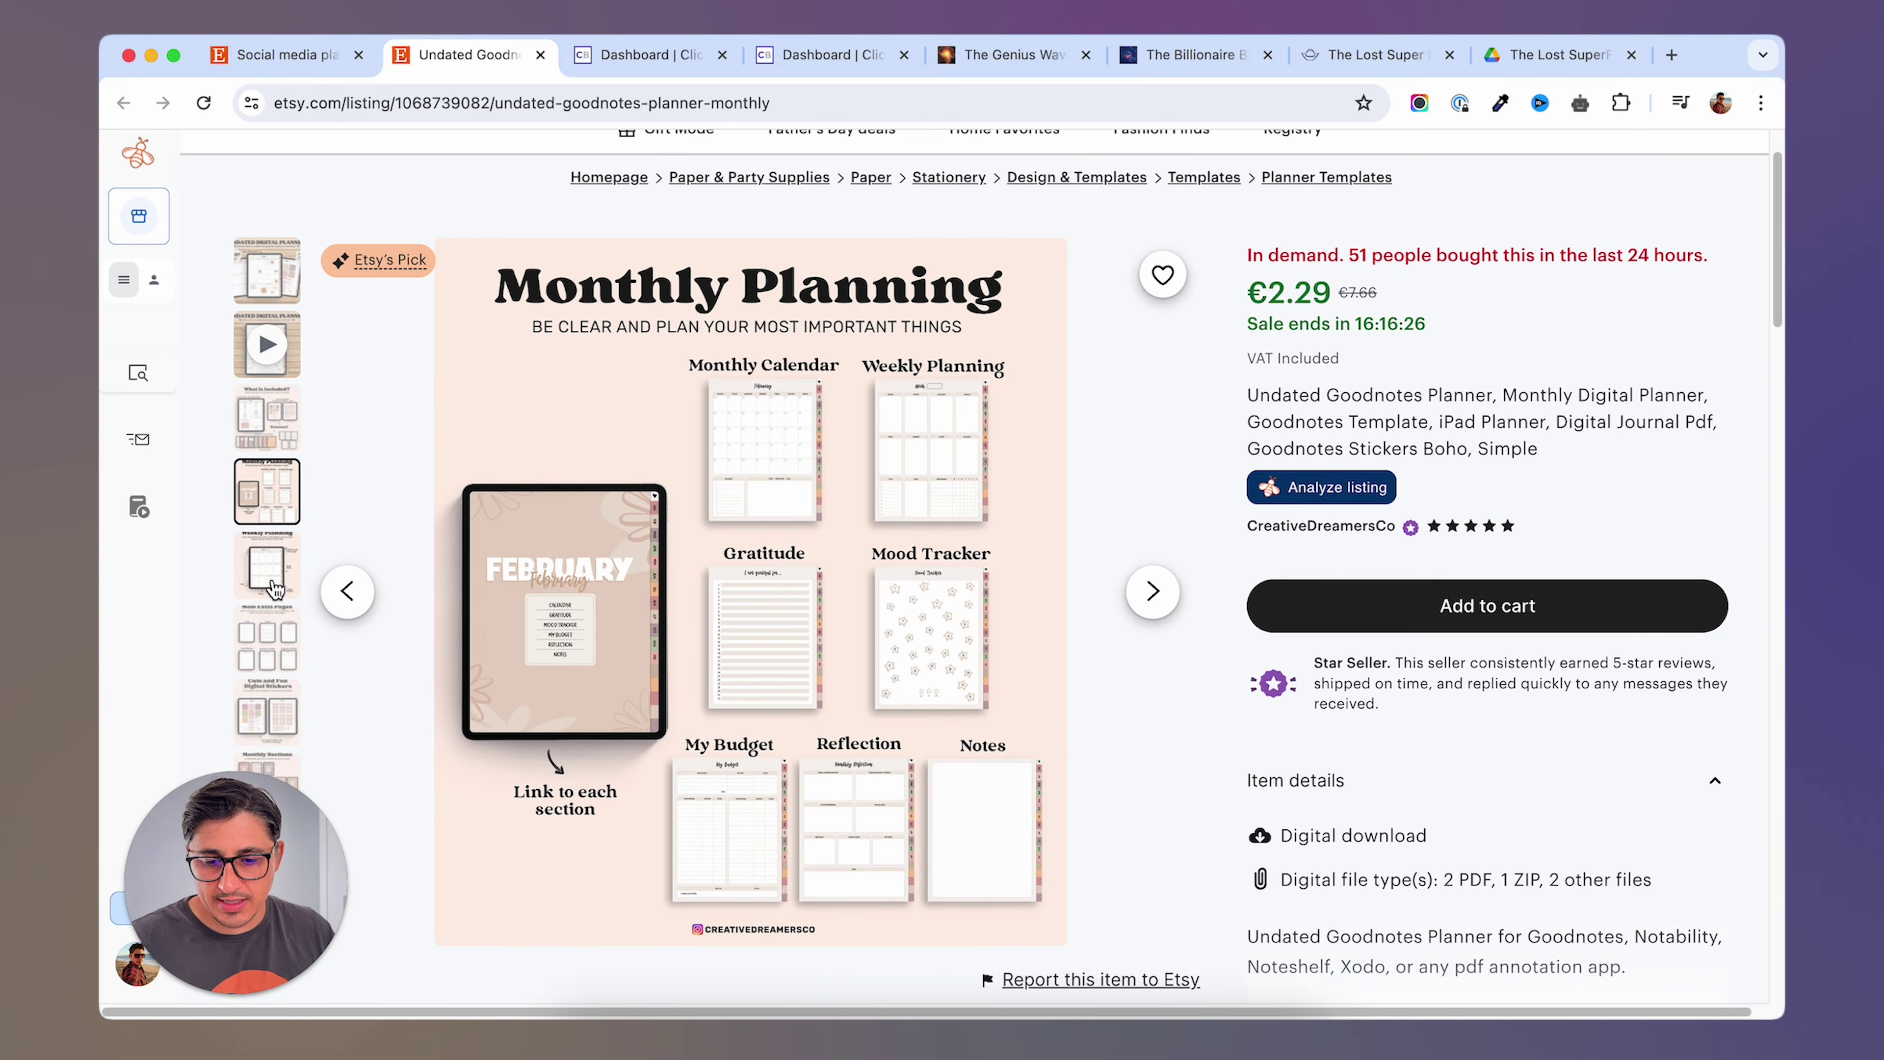
scroll(237, 549, "down", 2)
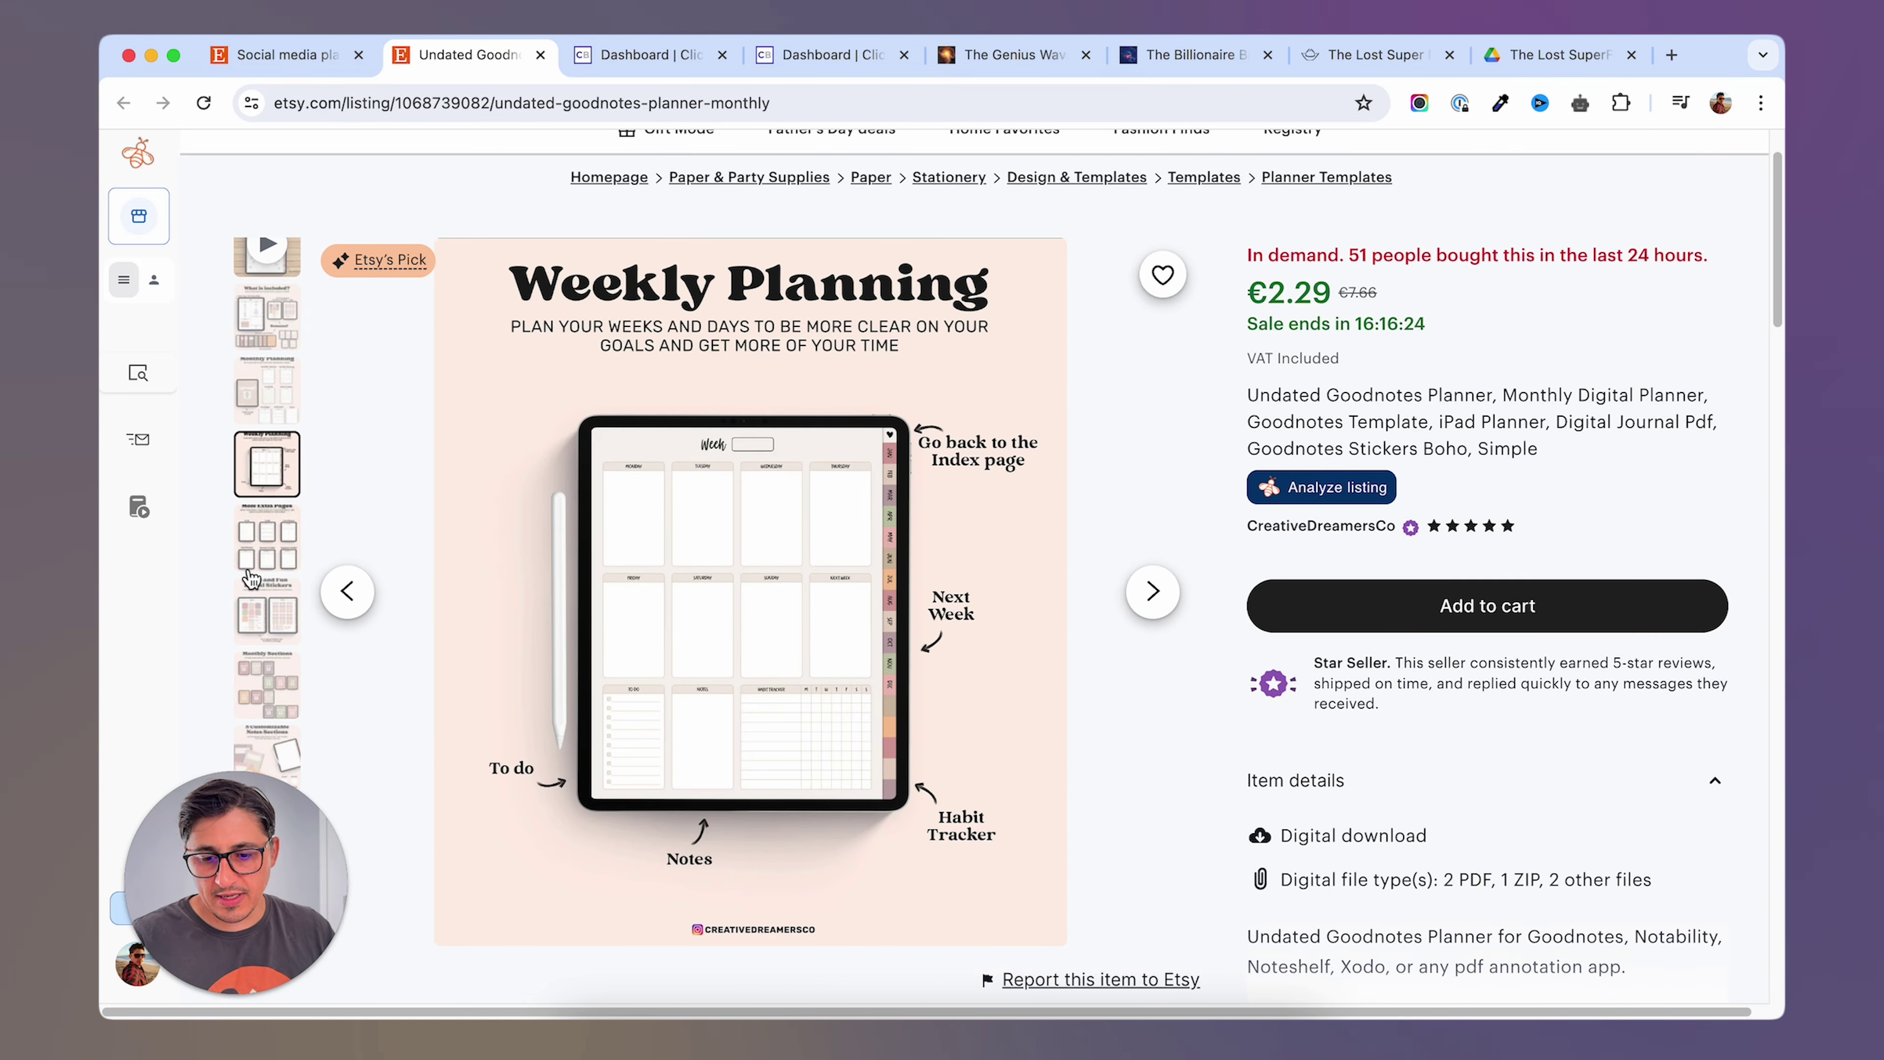
left_click(255, 540)
scroll(701, 602, "down", 1)
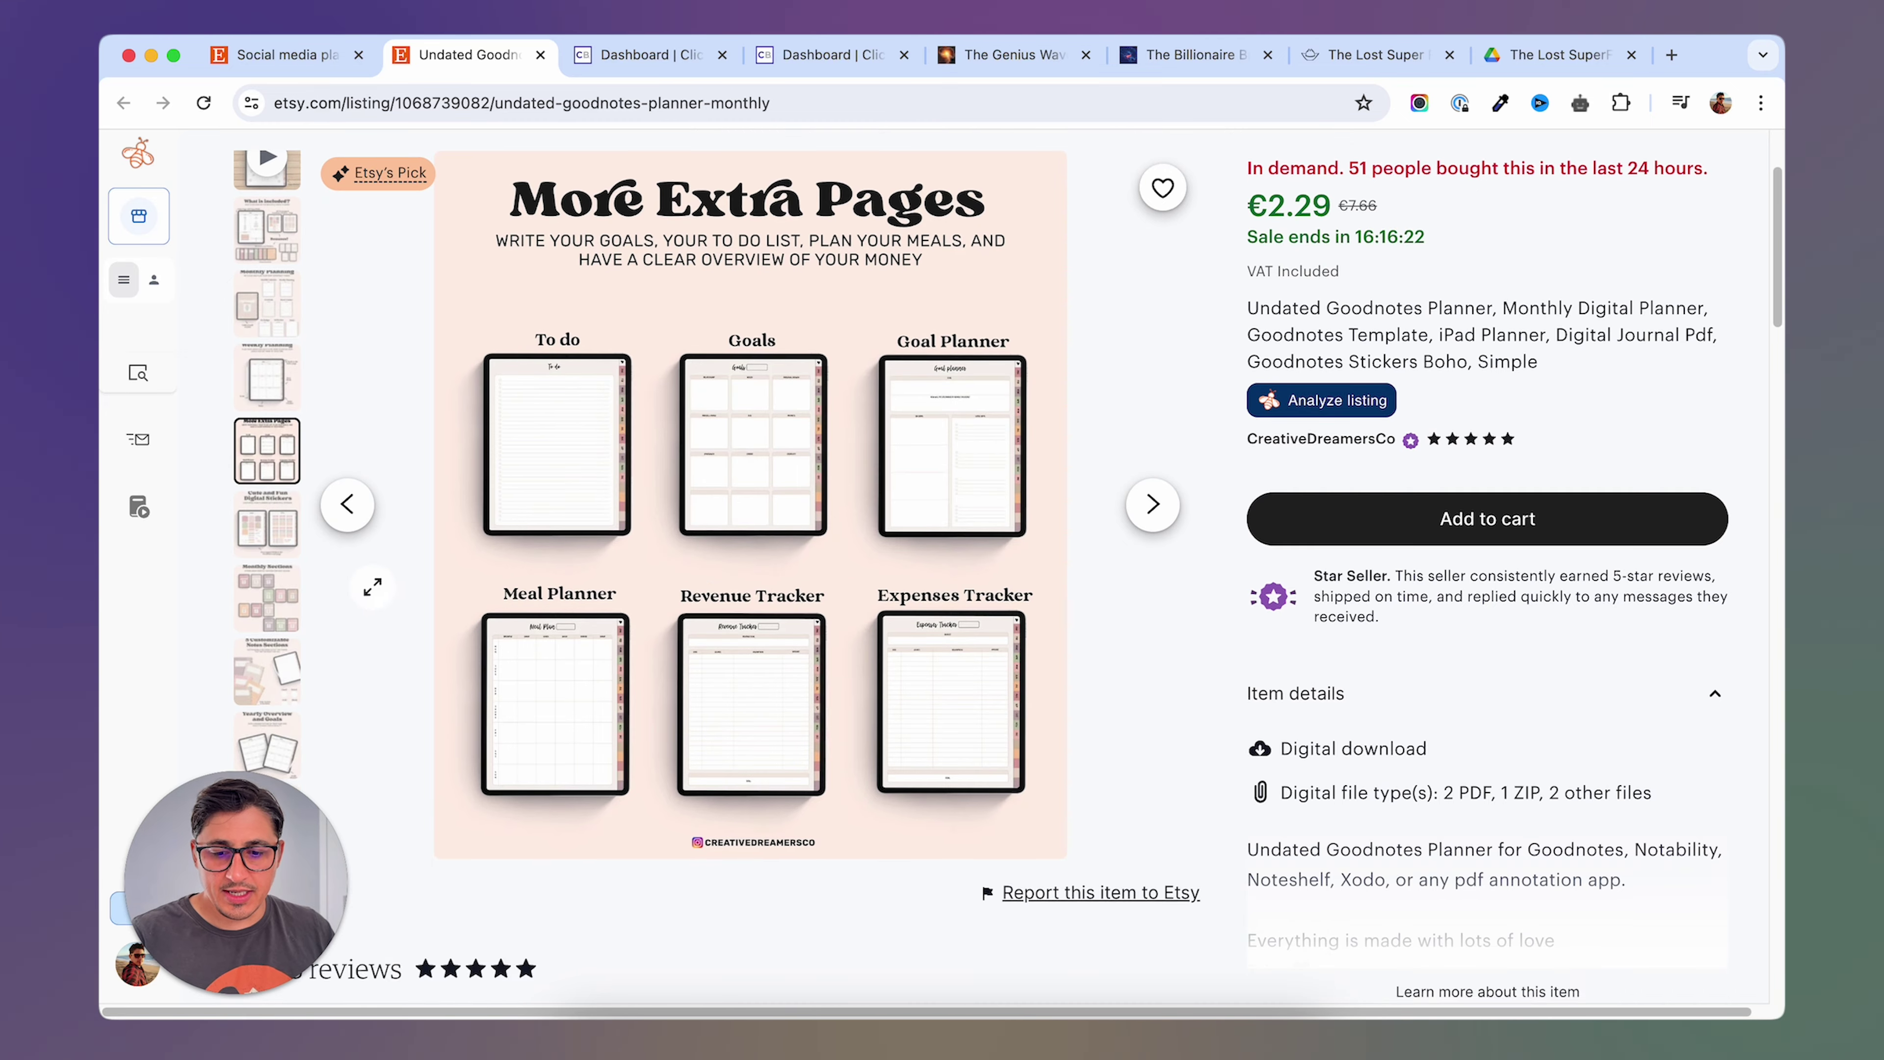
left_click(255, 539)
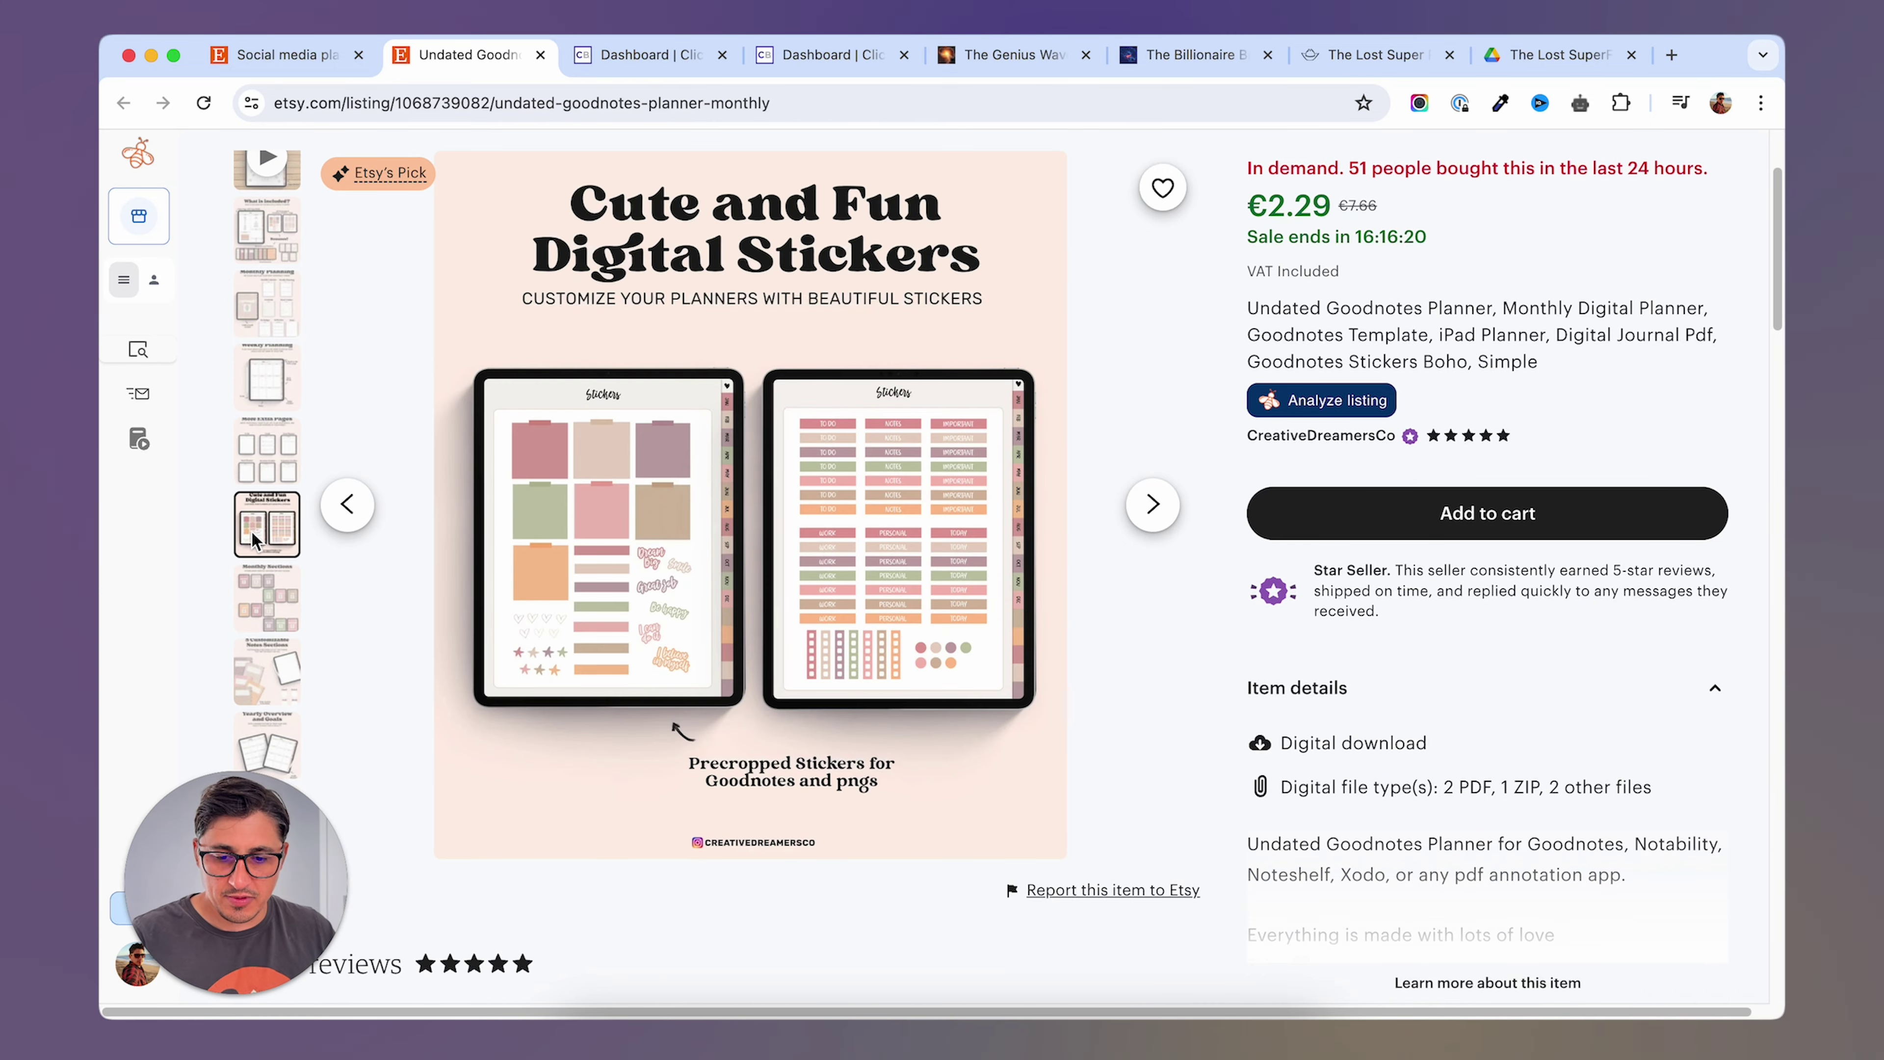
left_click(258, 600)
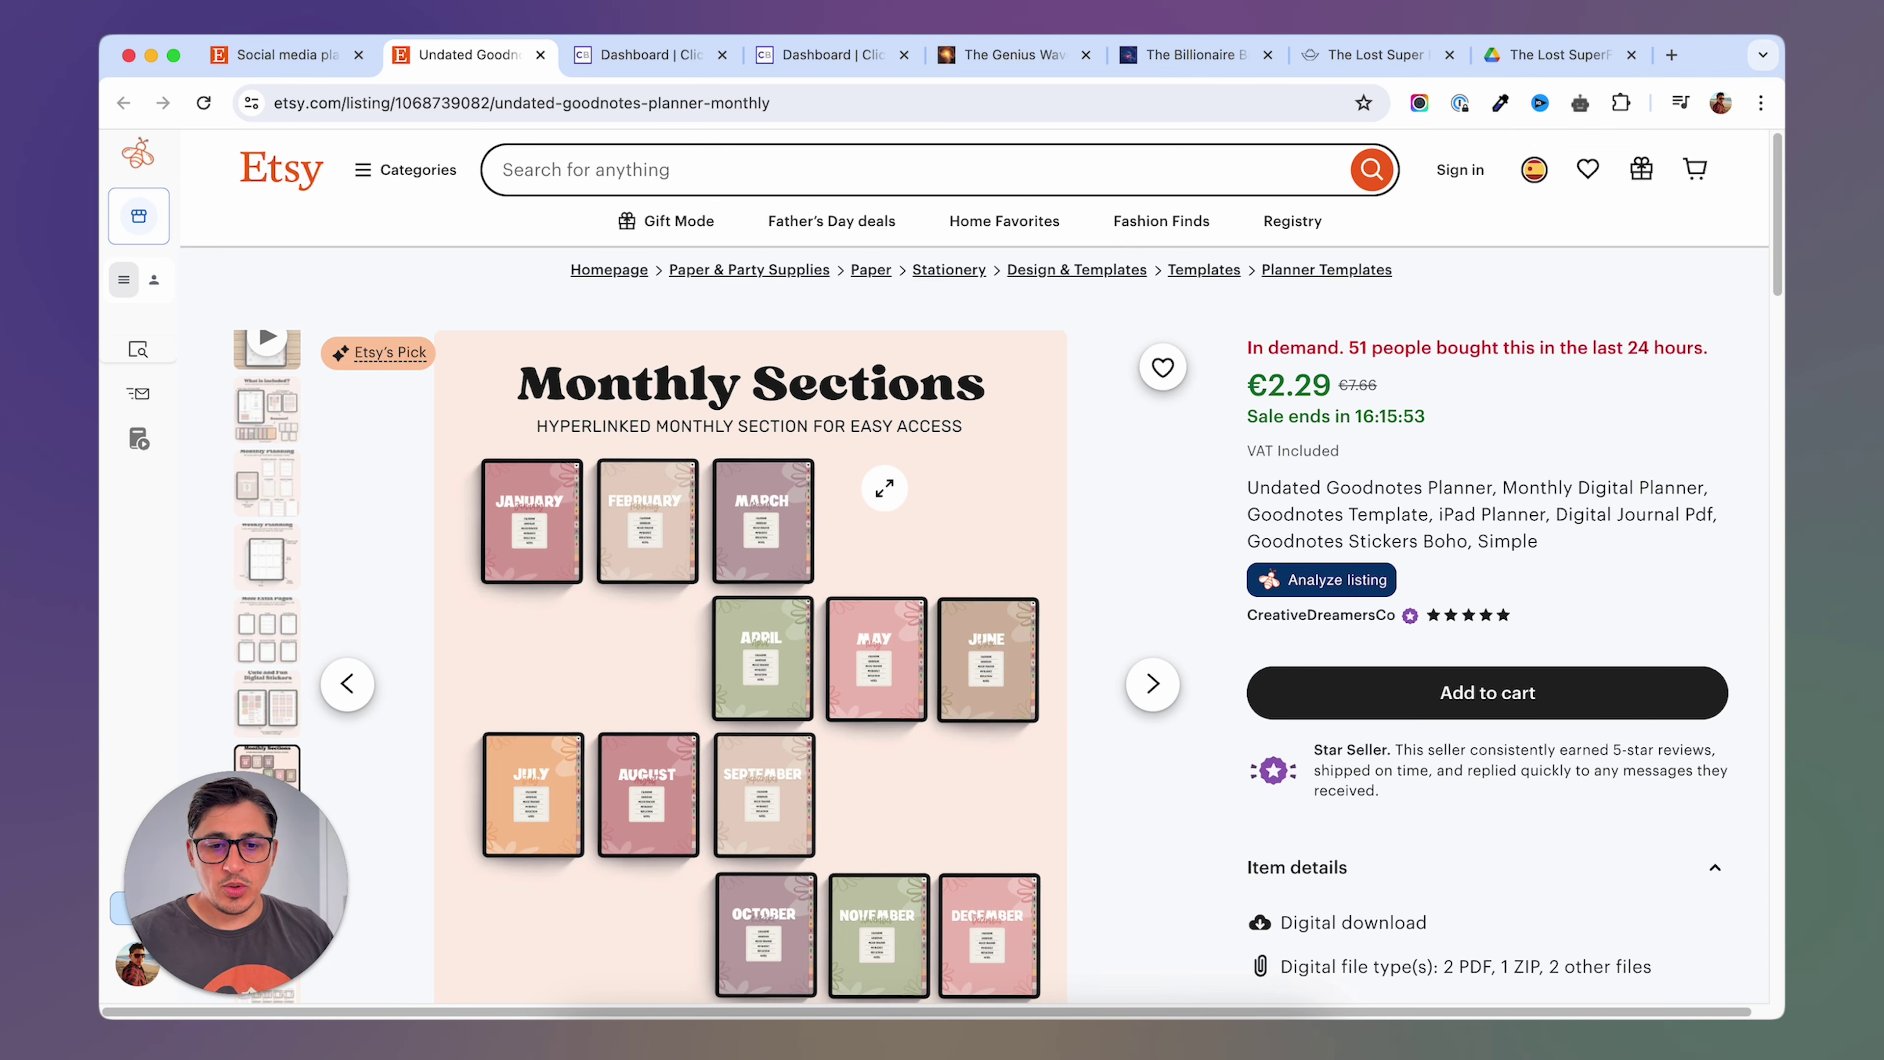
Switch to the ClickBank marketplace, filter the offers to the Self-Help category and sort them by Gravity: High-Low.
left_click(622, 64)
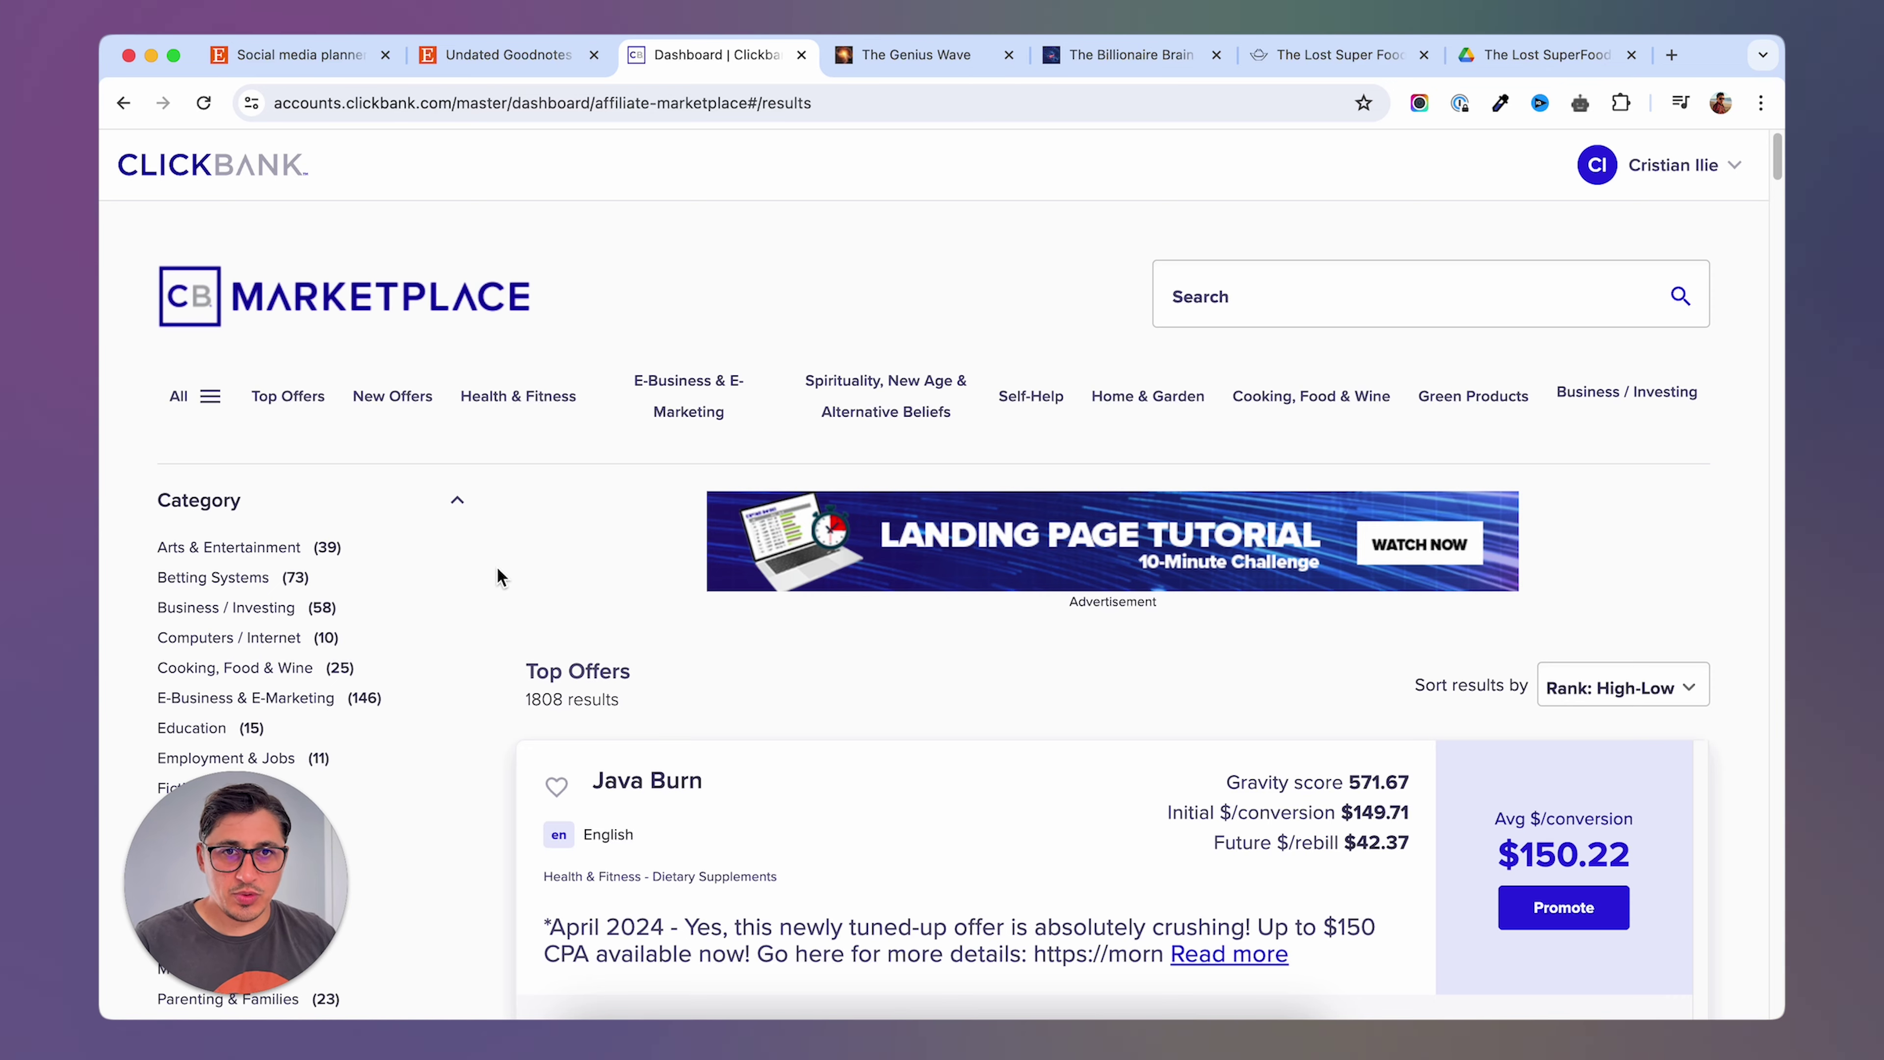
scroll(497, 570, "down", 3)
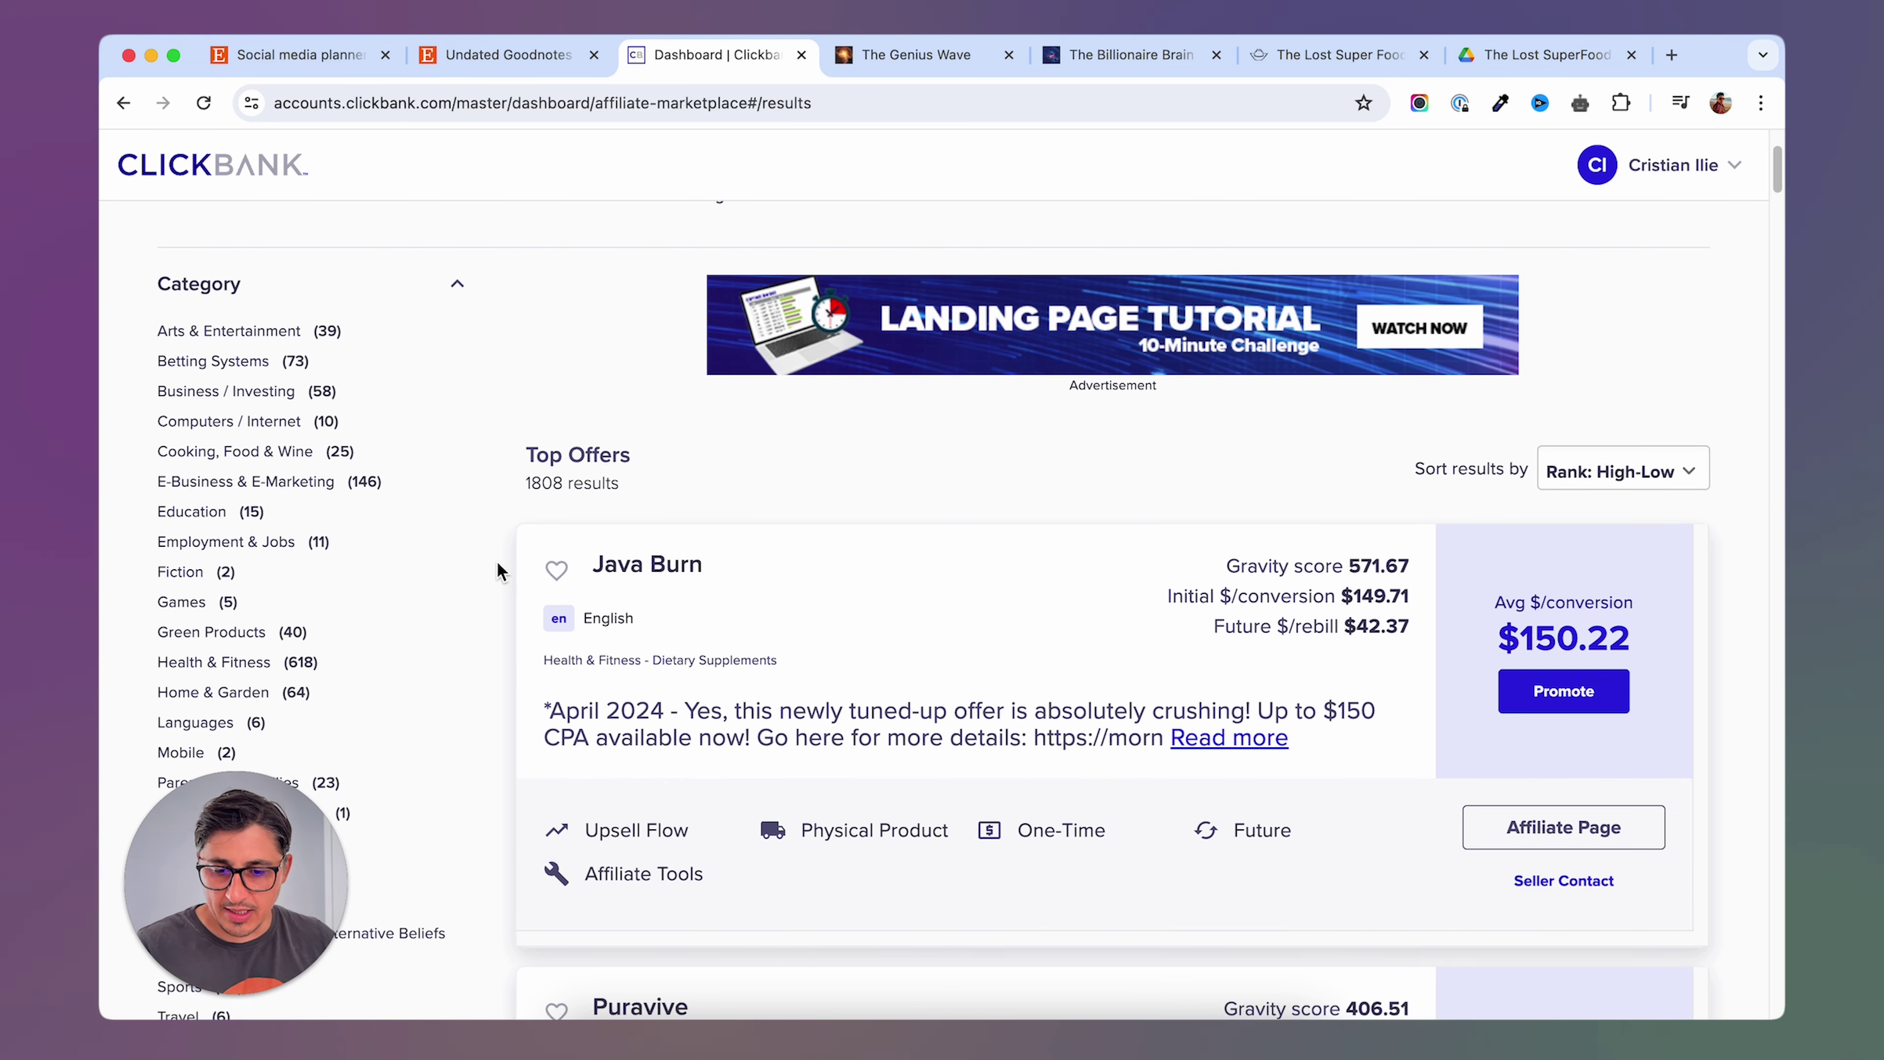
scroll(496, 561, "down", 3)
left_click(223, 623)
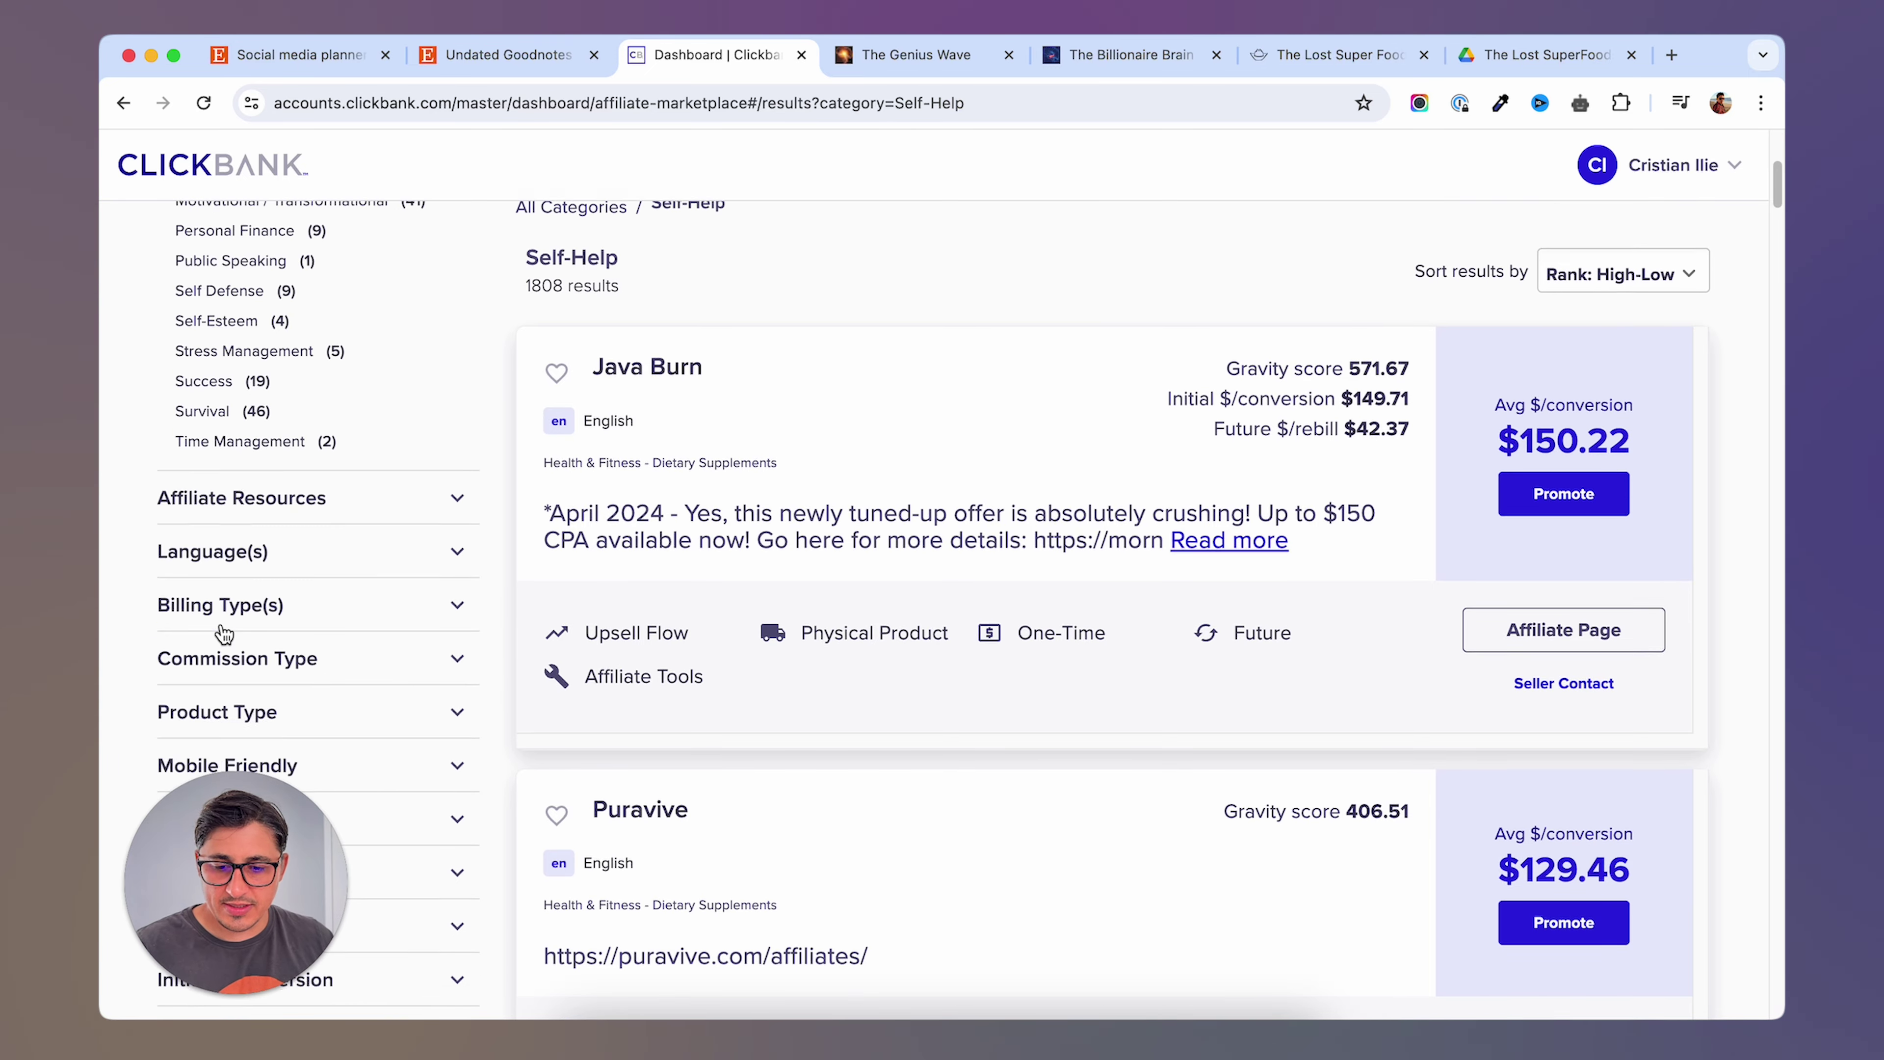
scroll(639, 673, "down", 4)
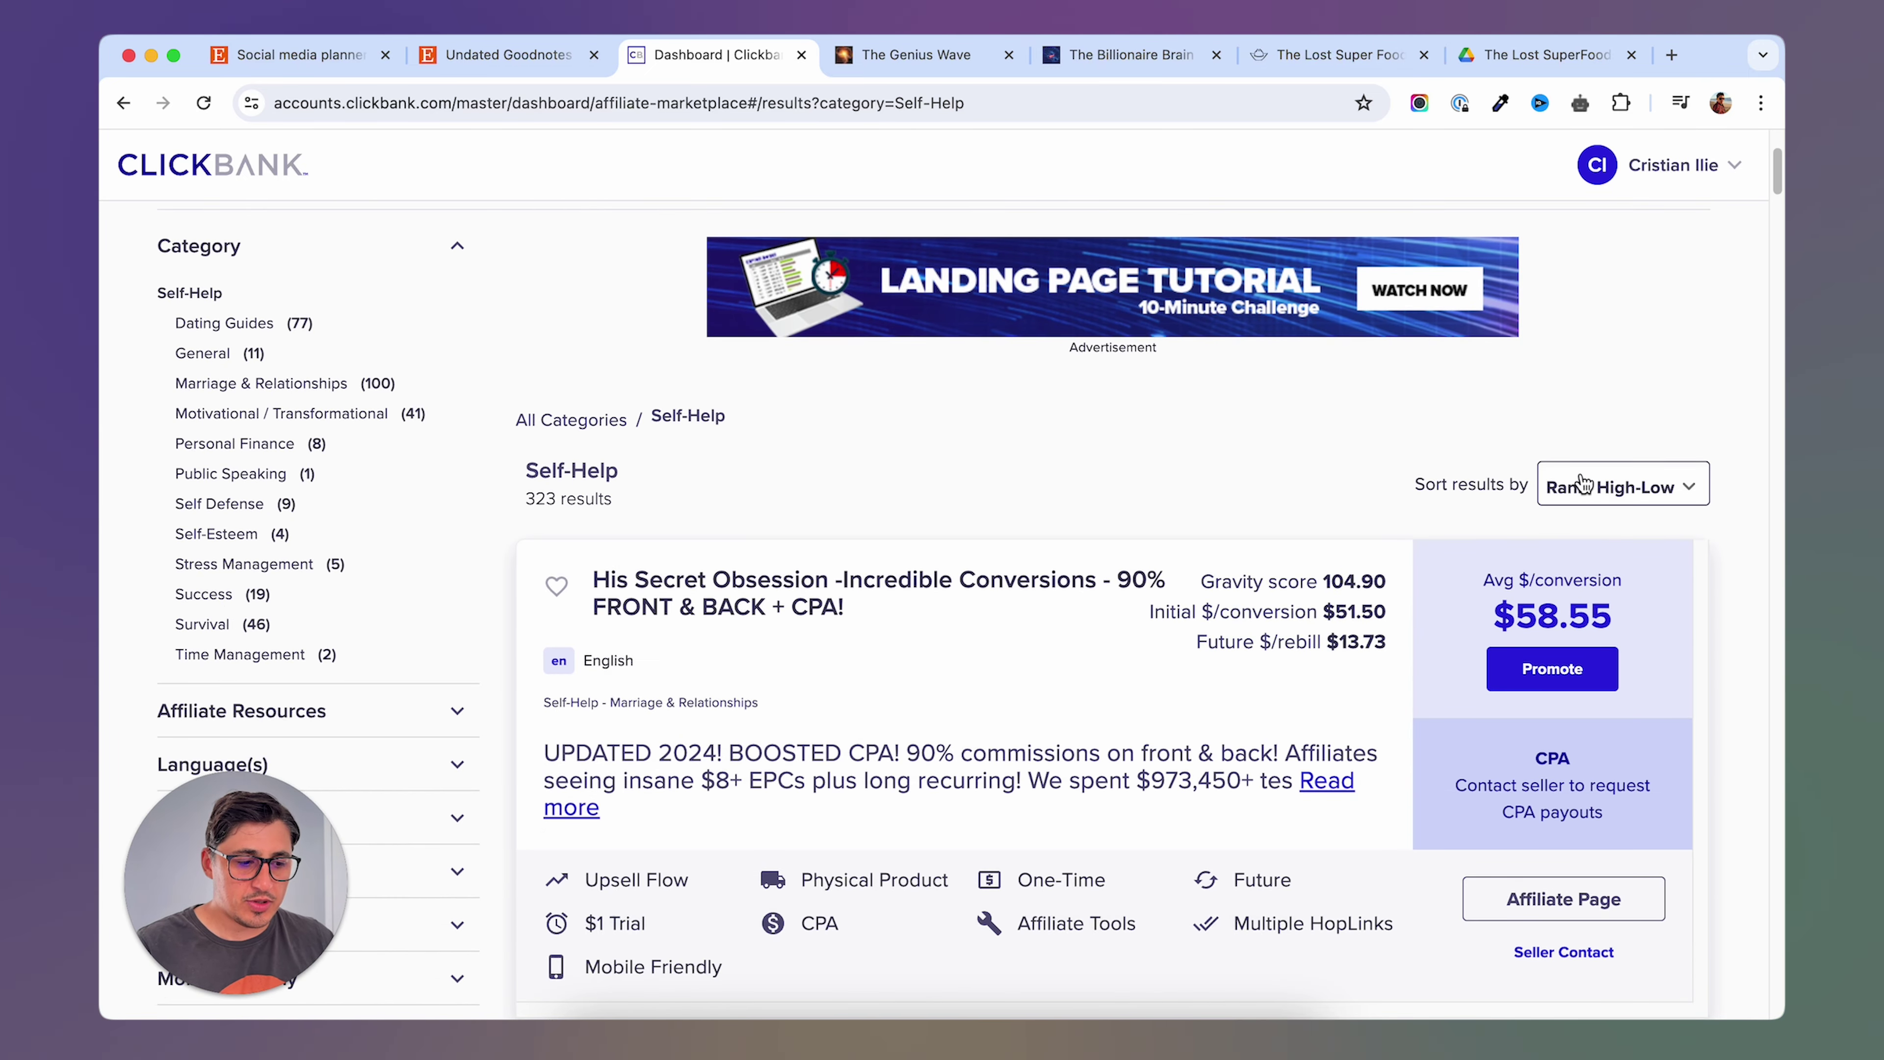
left_click(1602, 487)
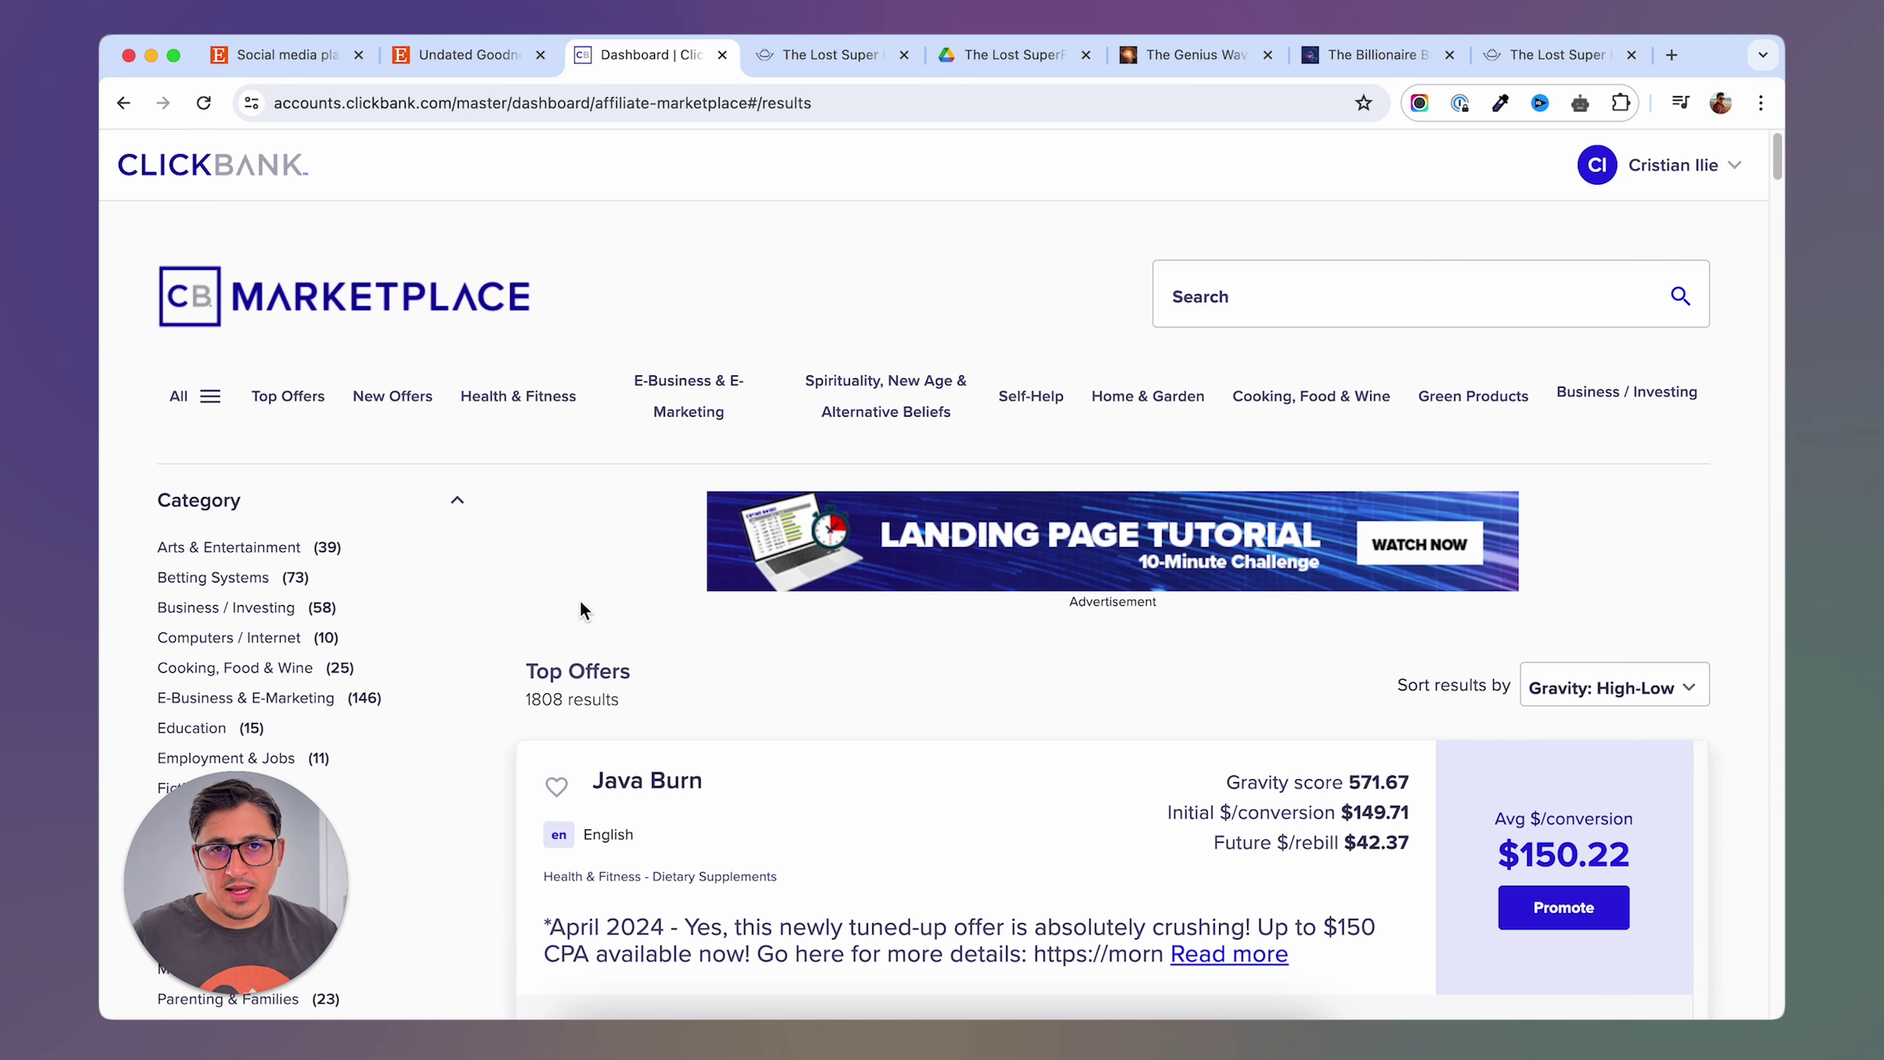
Open The Genius Wave from ClickBank's gravity-sorted top offers and look over its sales page.
scroll(367, 638, "down", 3)
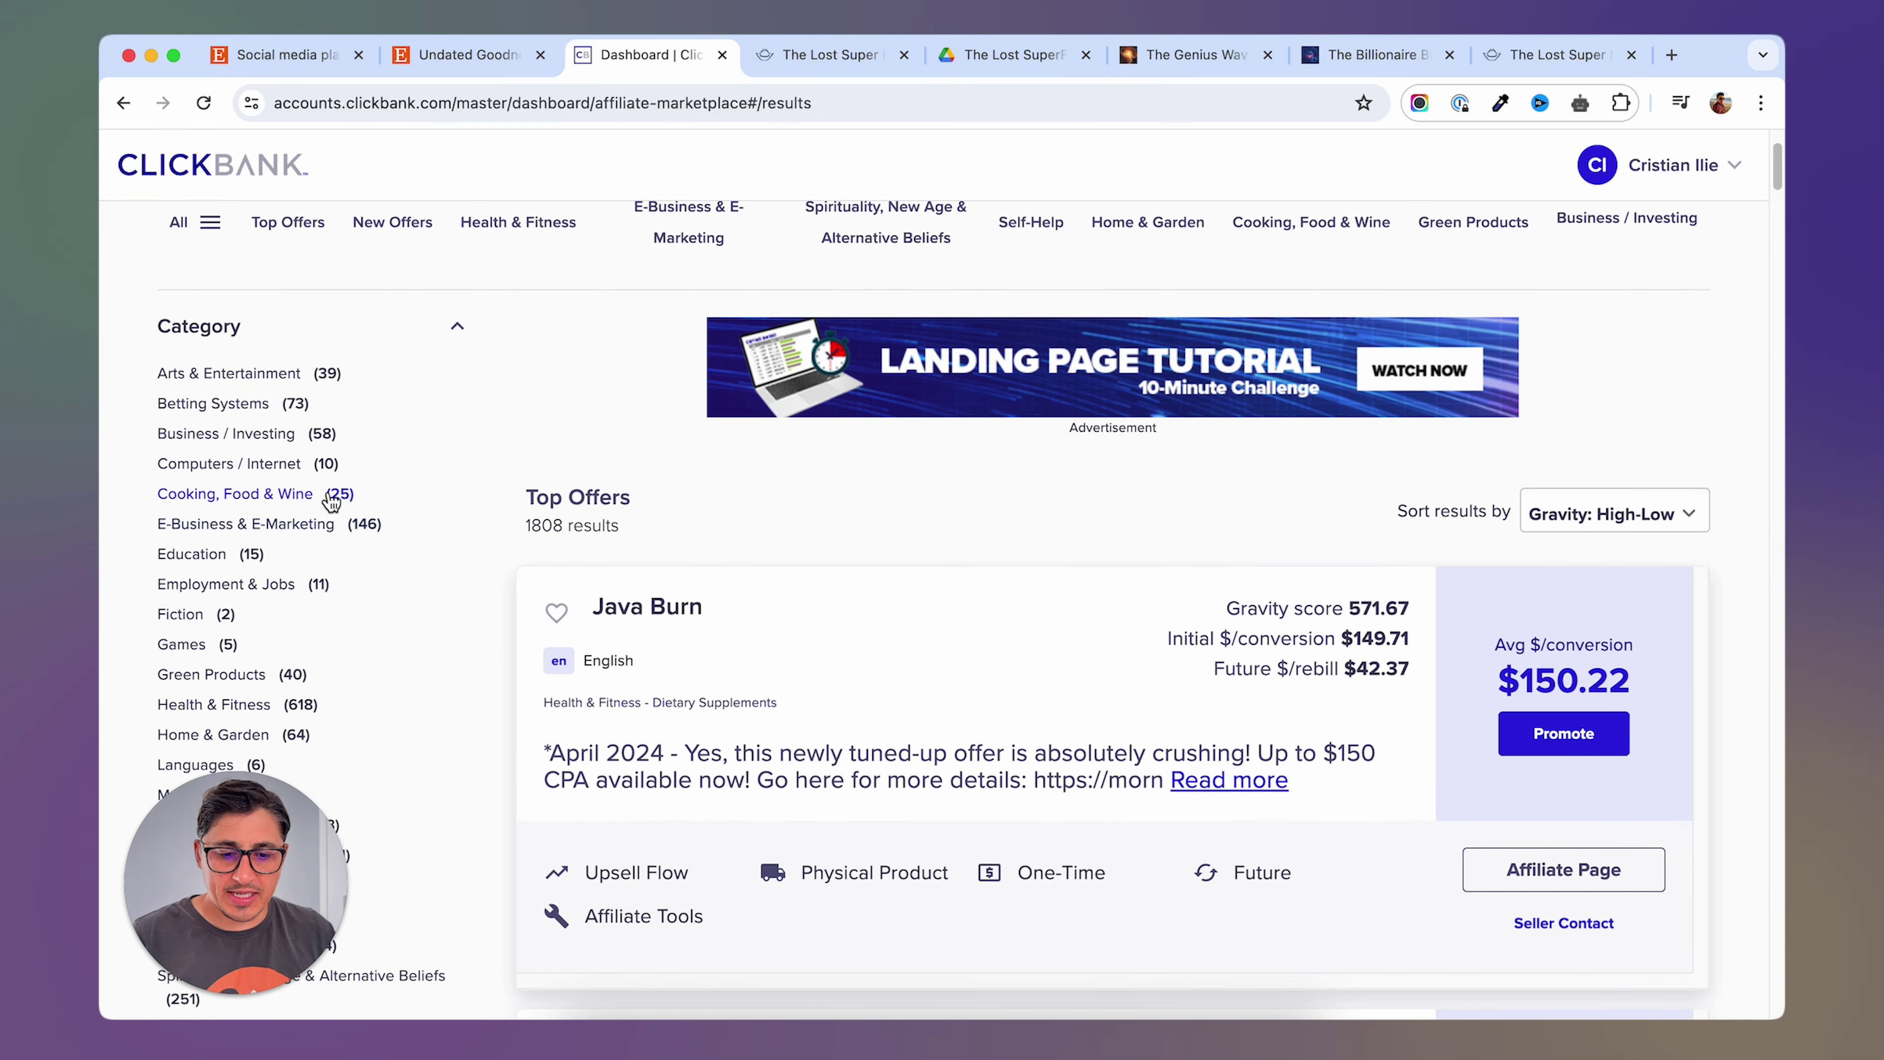
scroll(347, 309, "up", 3)
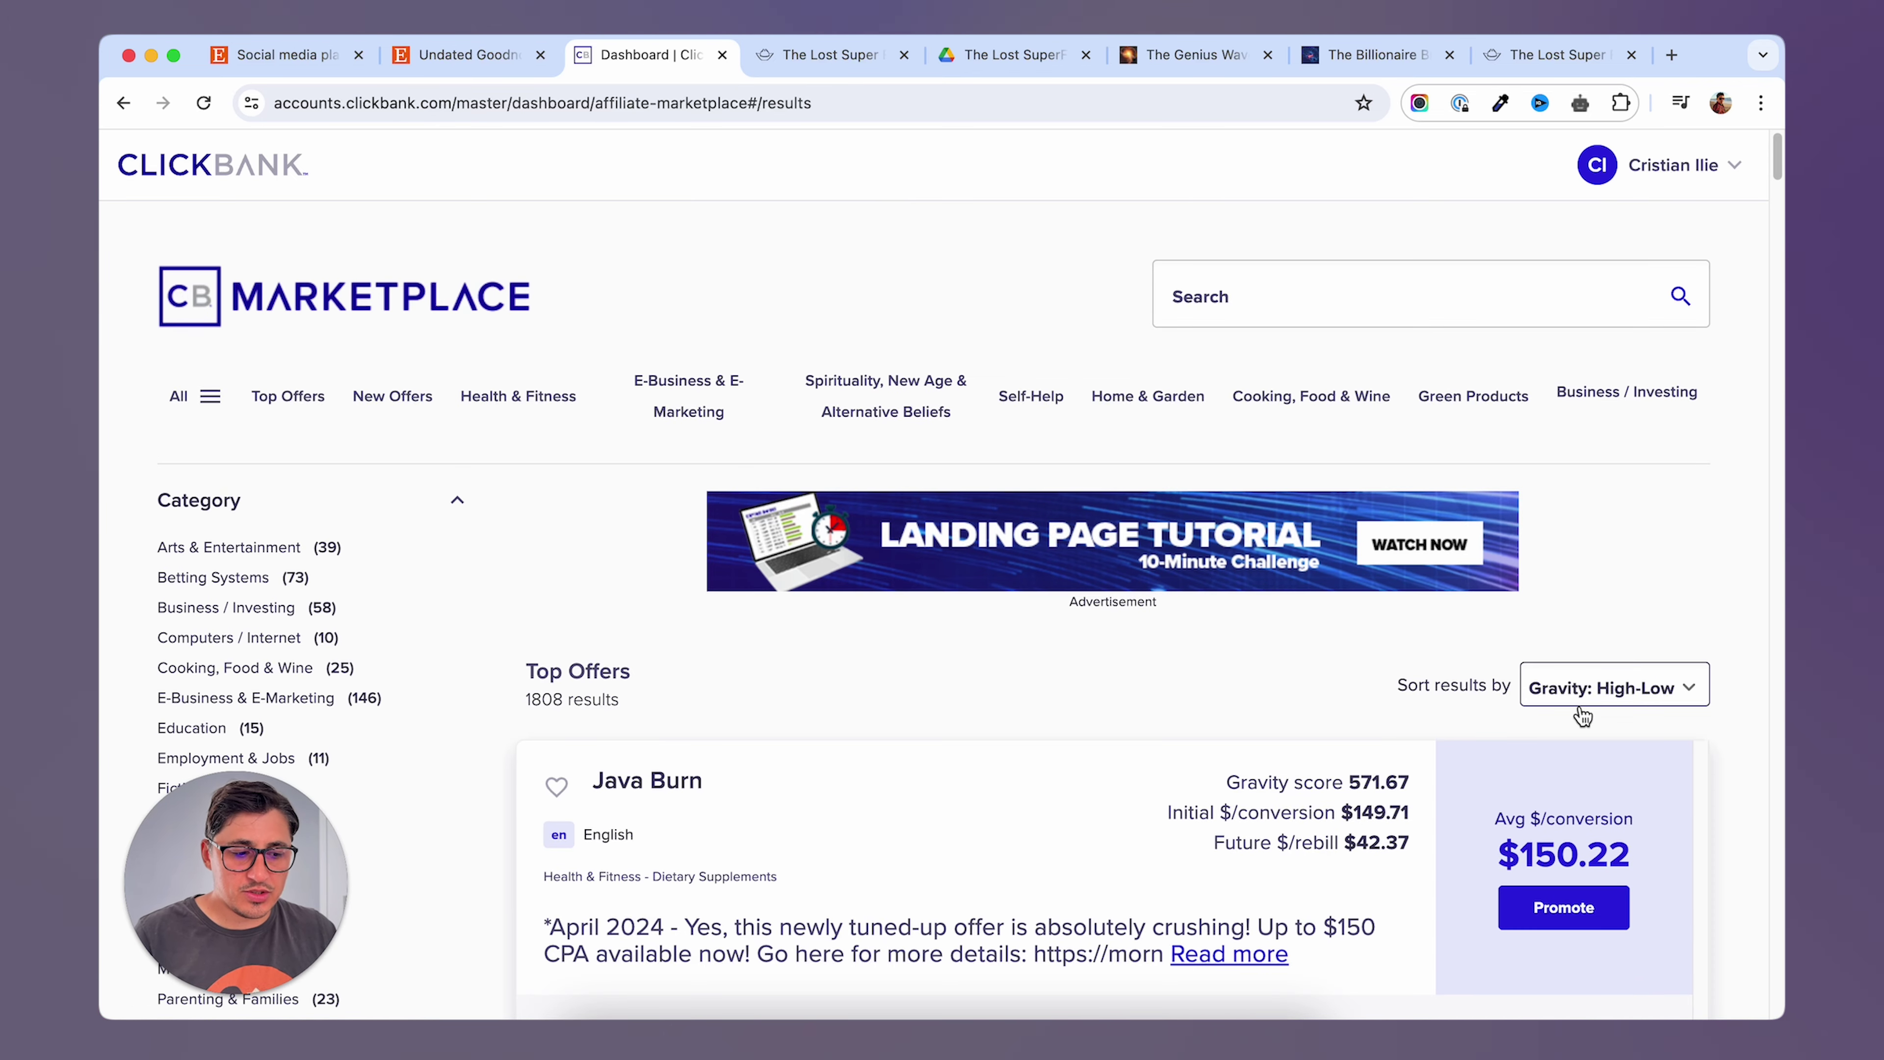
scroll(1435, 716, "down", 5)
scroll(1435, 720, "down", 9)
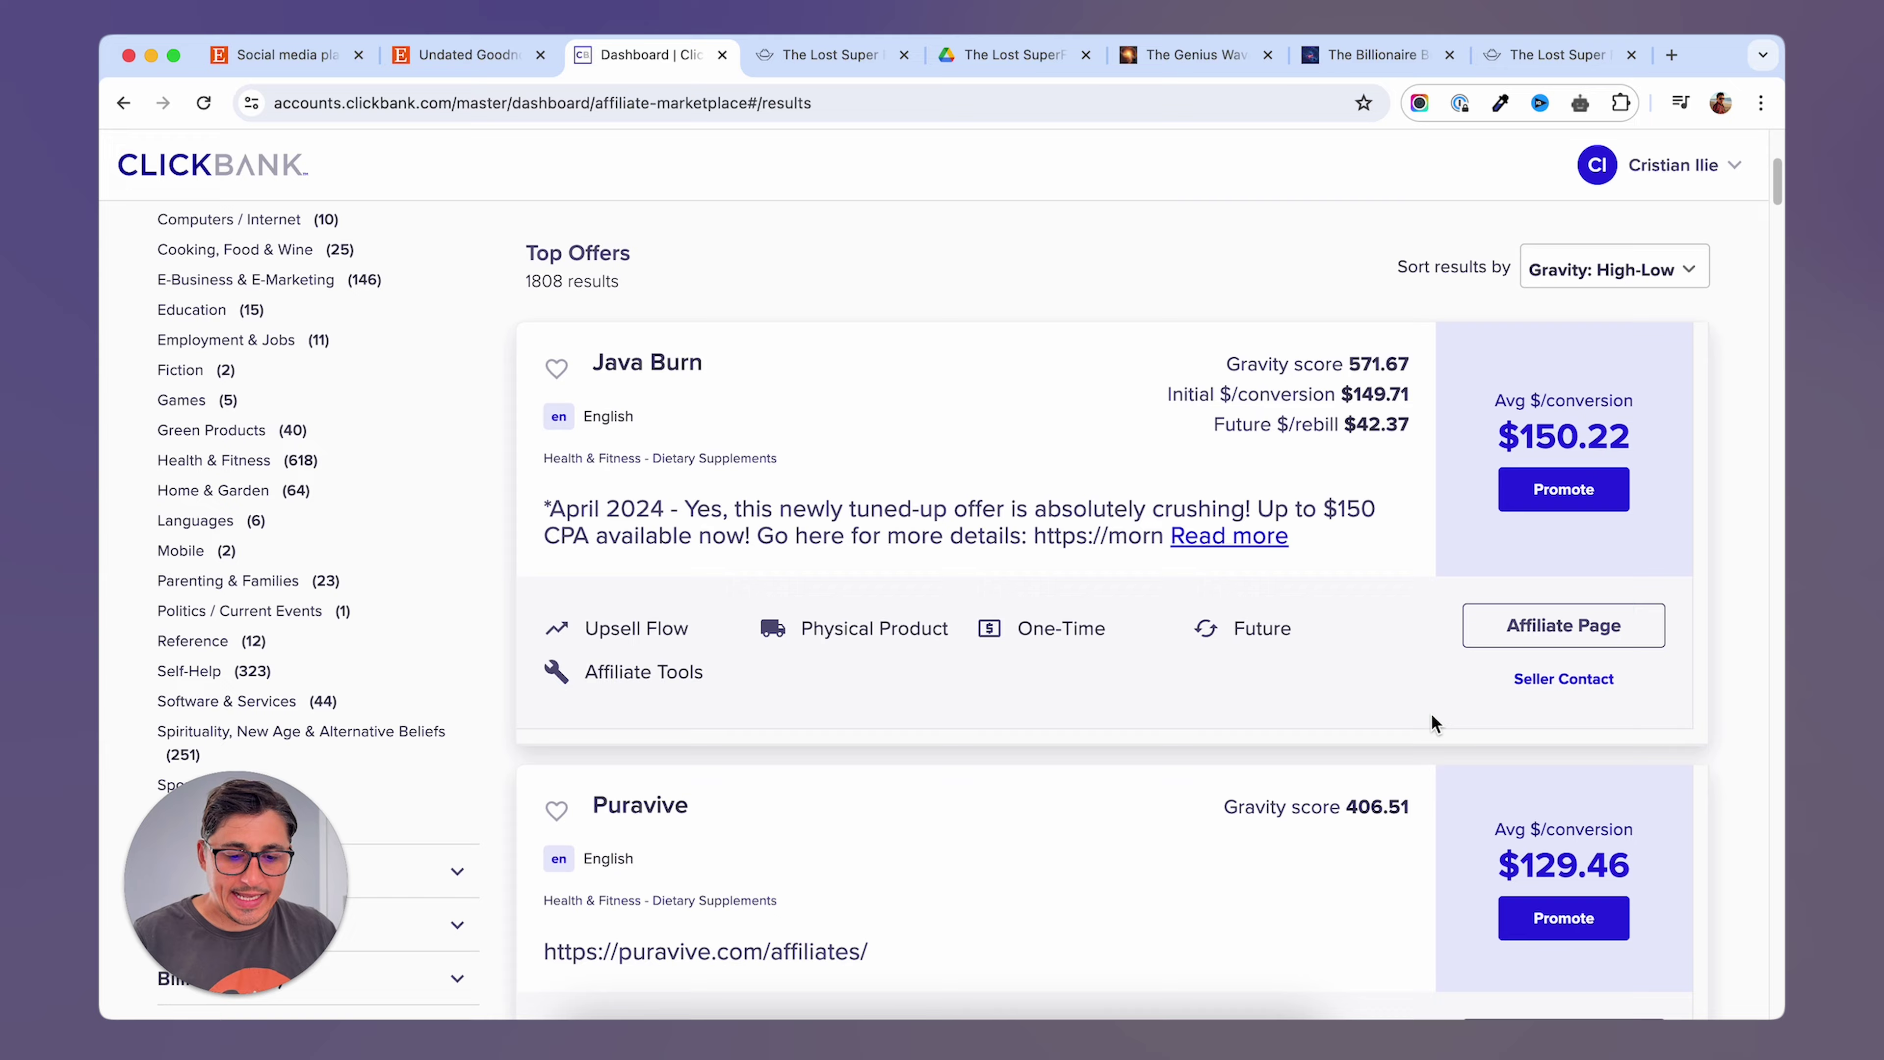
scroll(1434, 725, "down", 6)
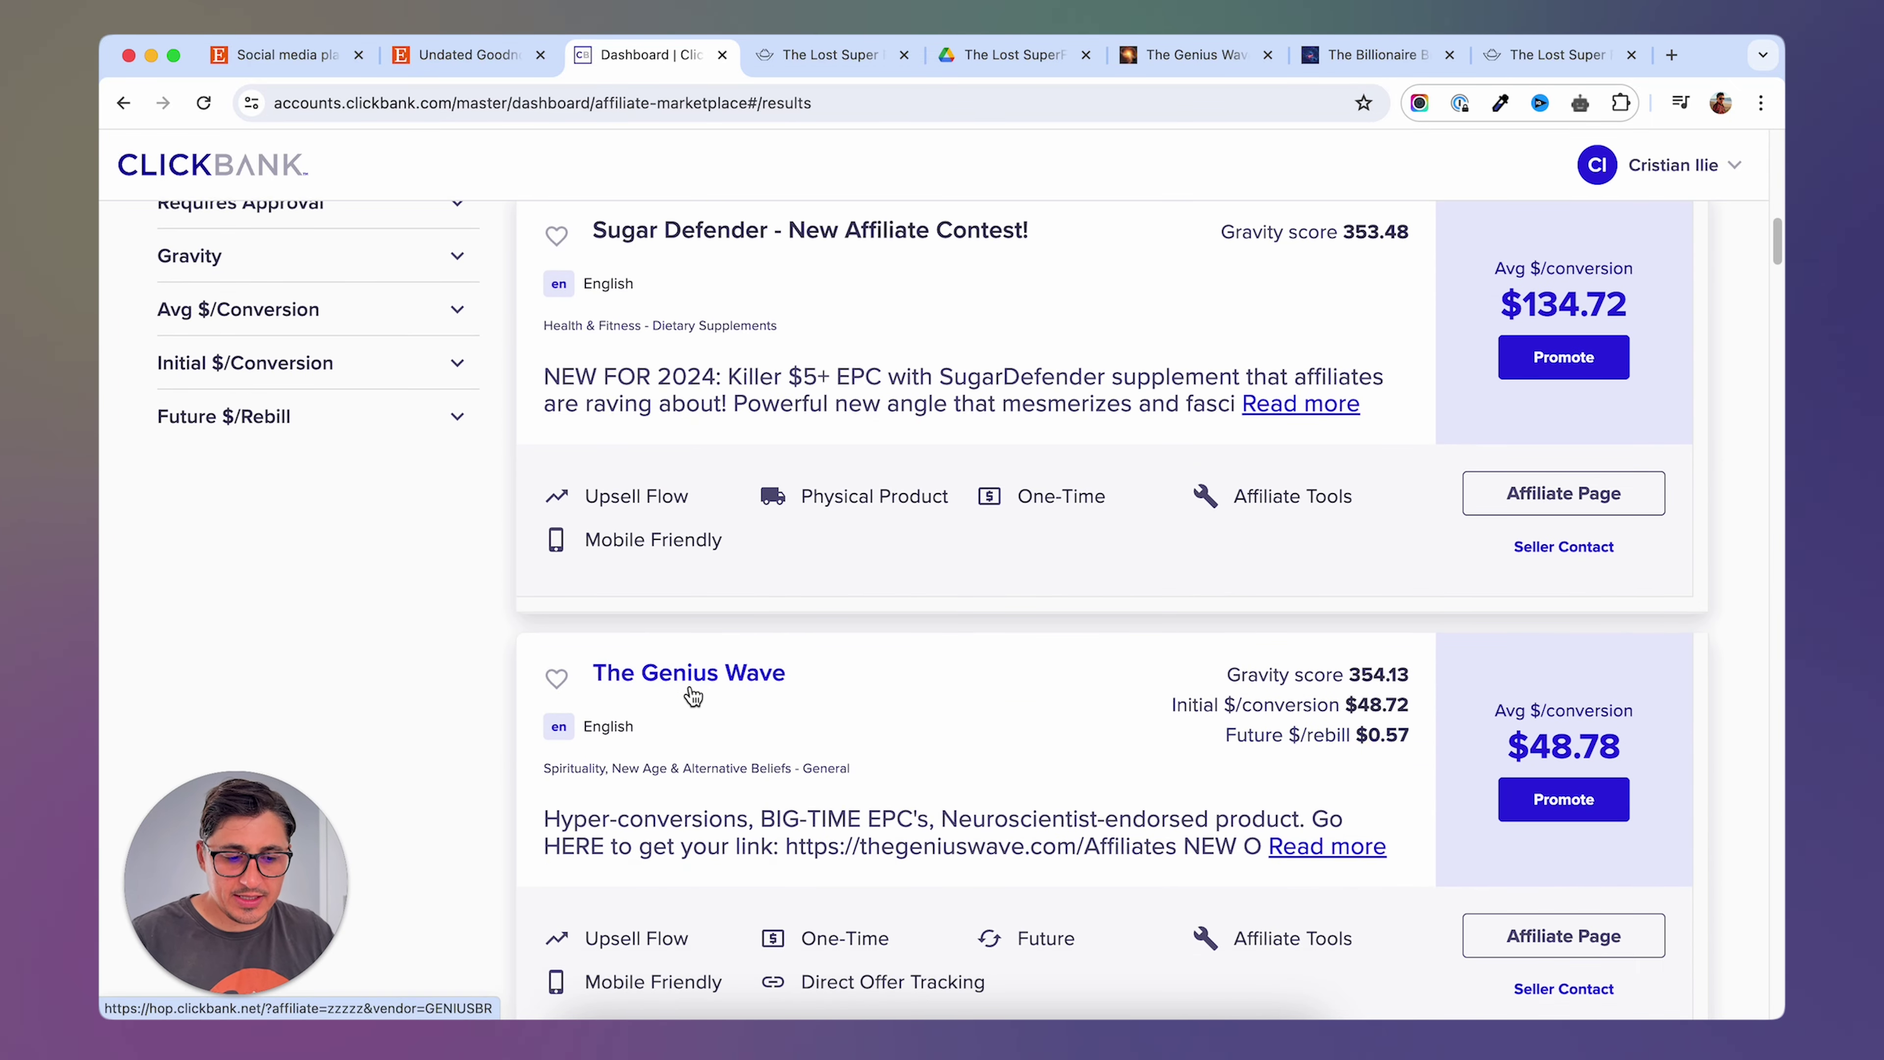
left_click(697, 679)
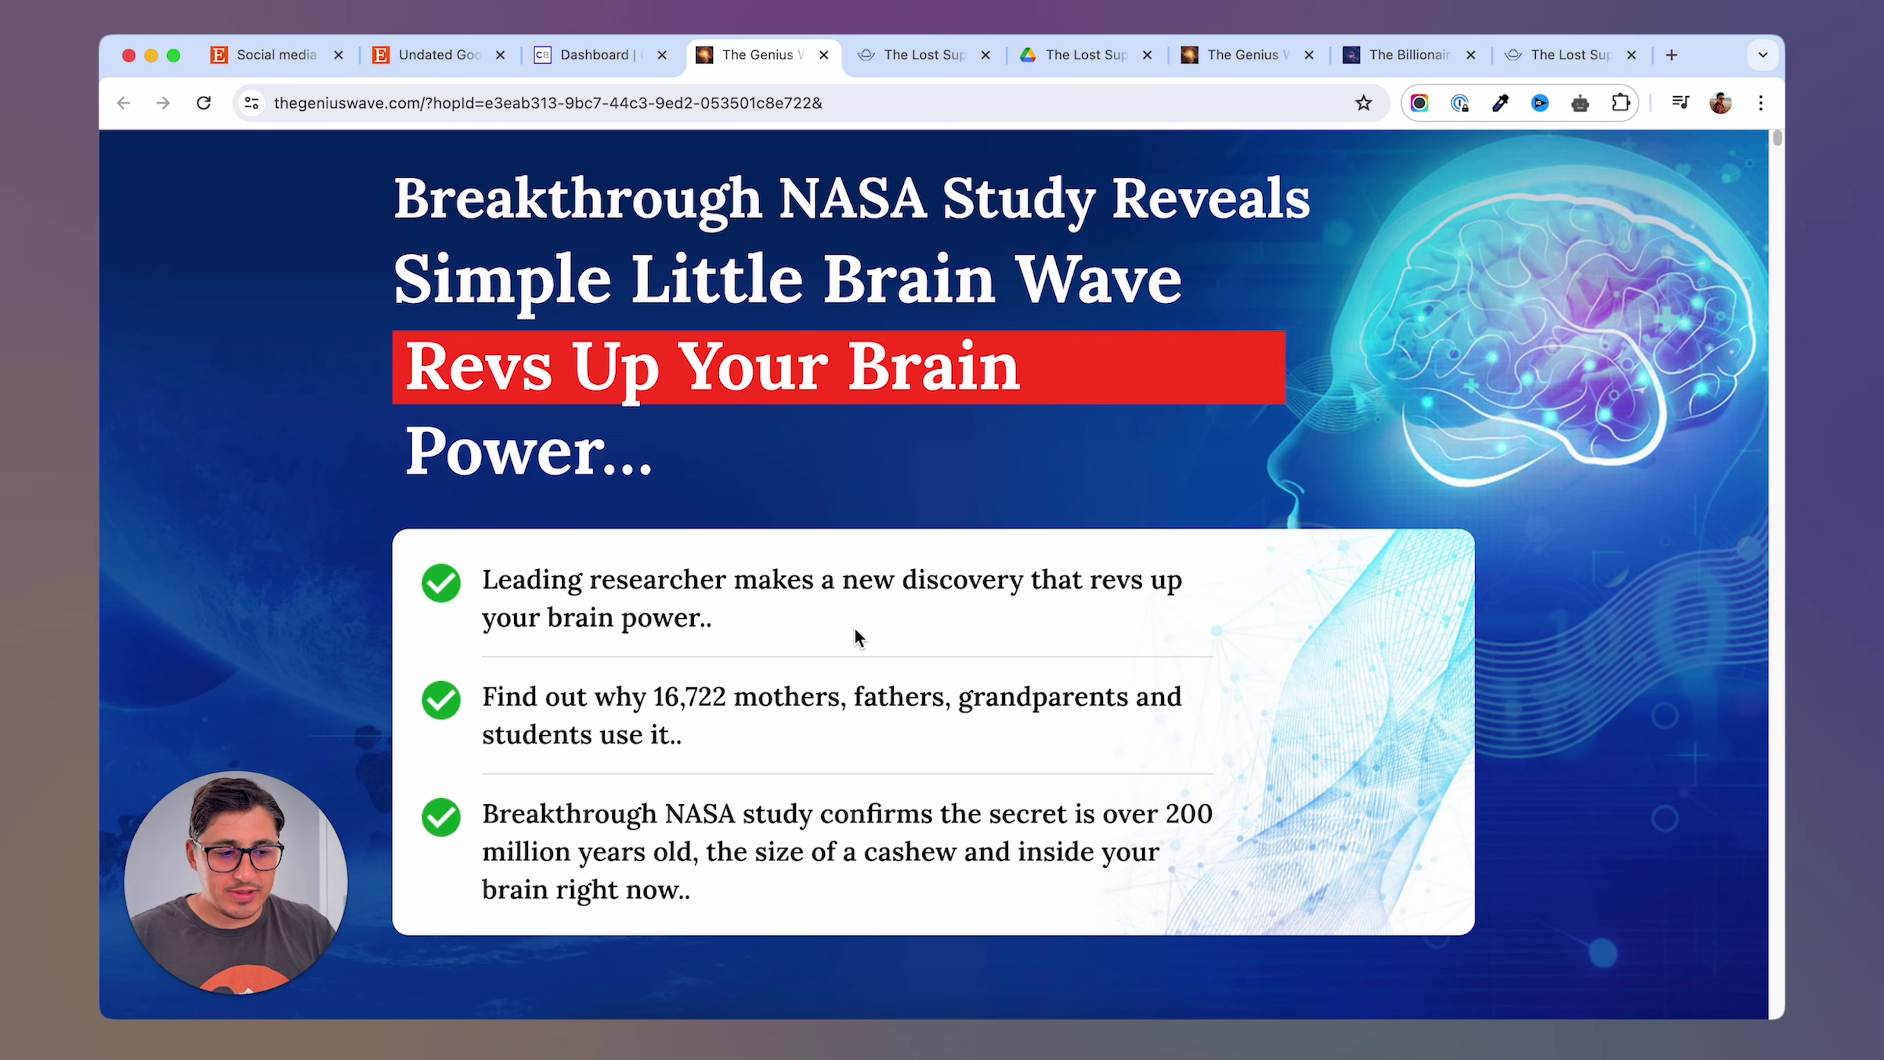
scroll(857, 637, "down", 10)
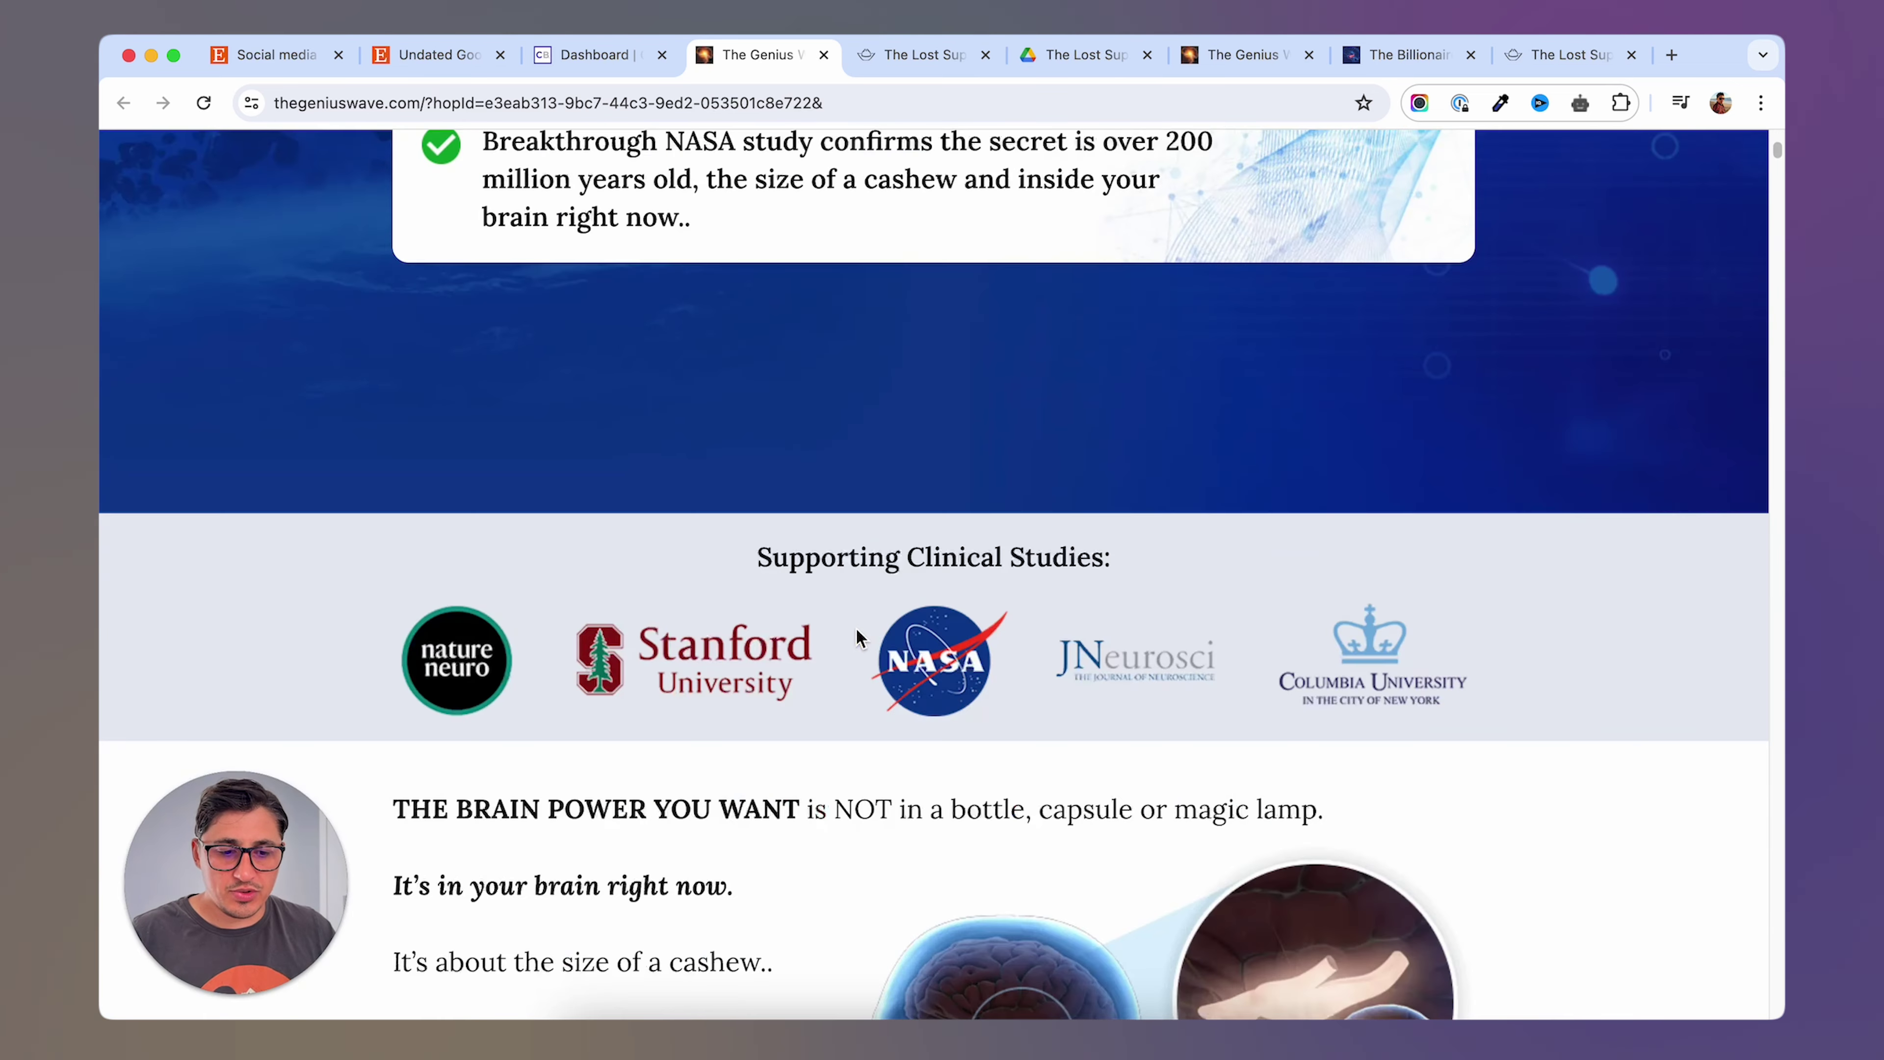
scroll(857, 637, "up", 10)
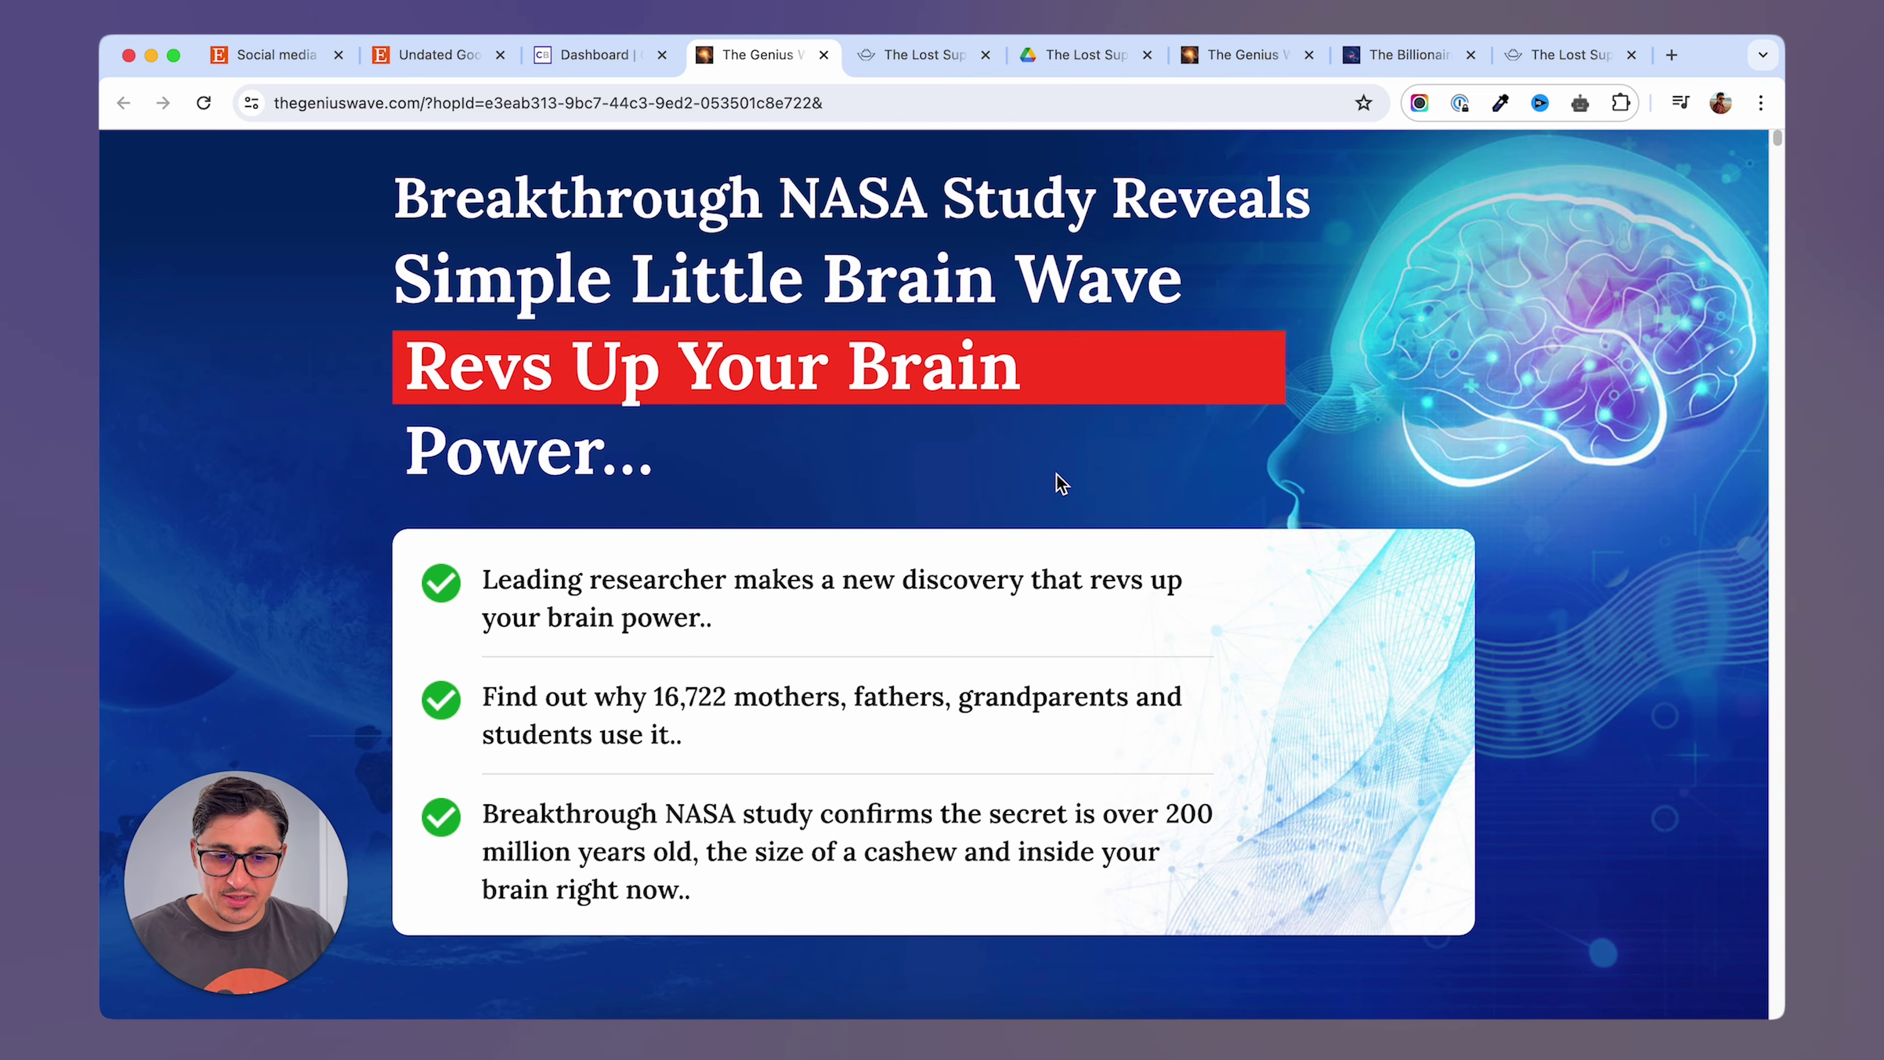
Return to the ClickBank marketplace and browse the top offers listed after The Genius Wave.
key("ctrl+shift+Tab")
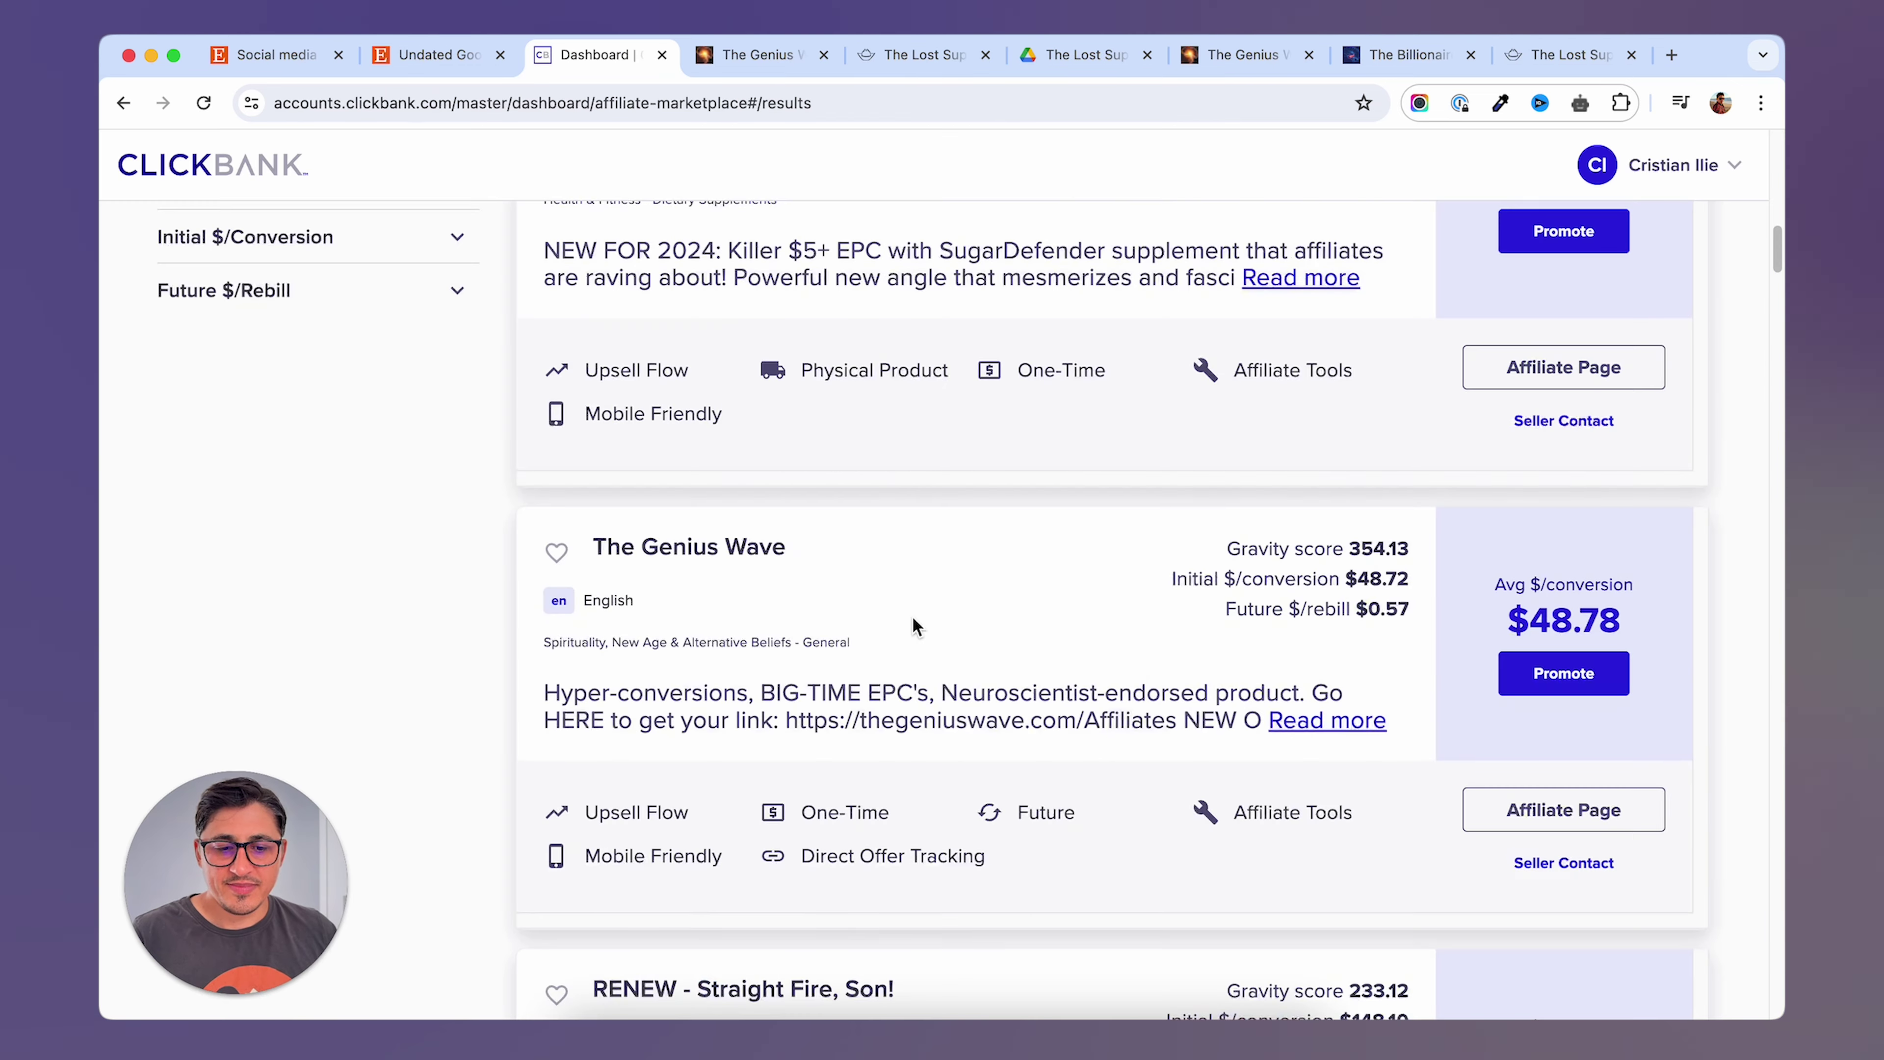
scroll(913, 620, "down", 10)
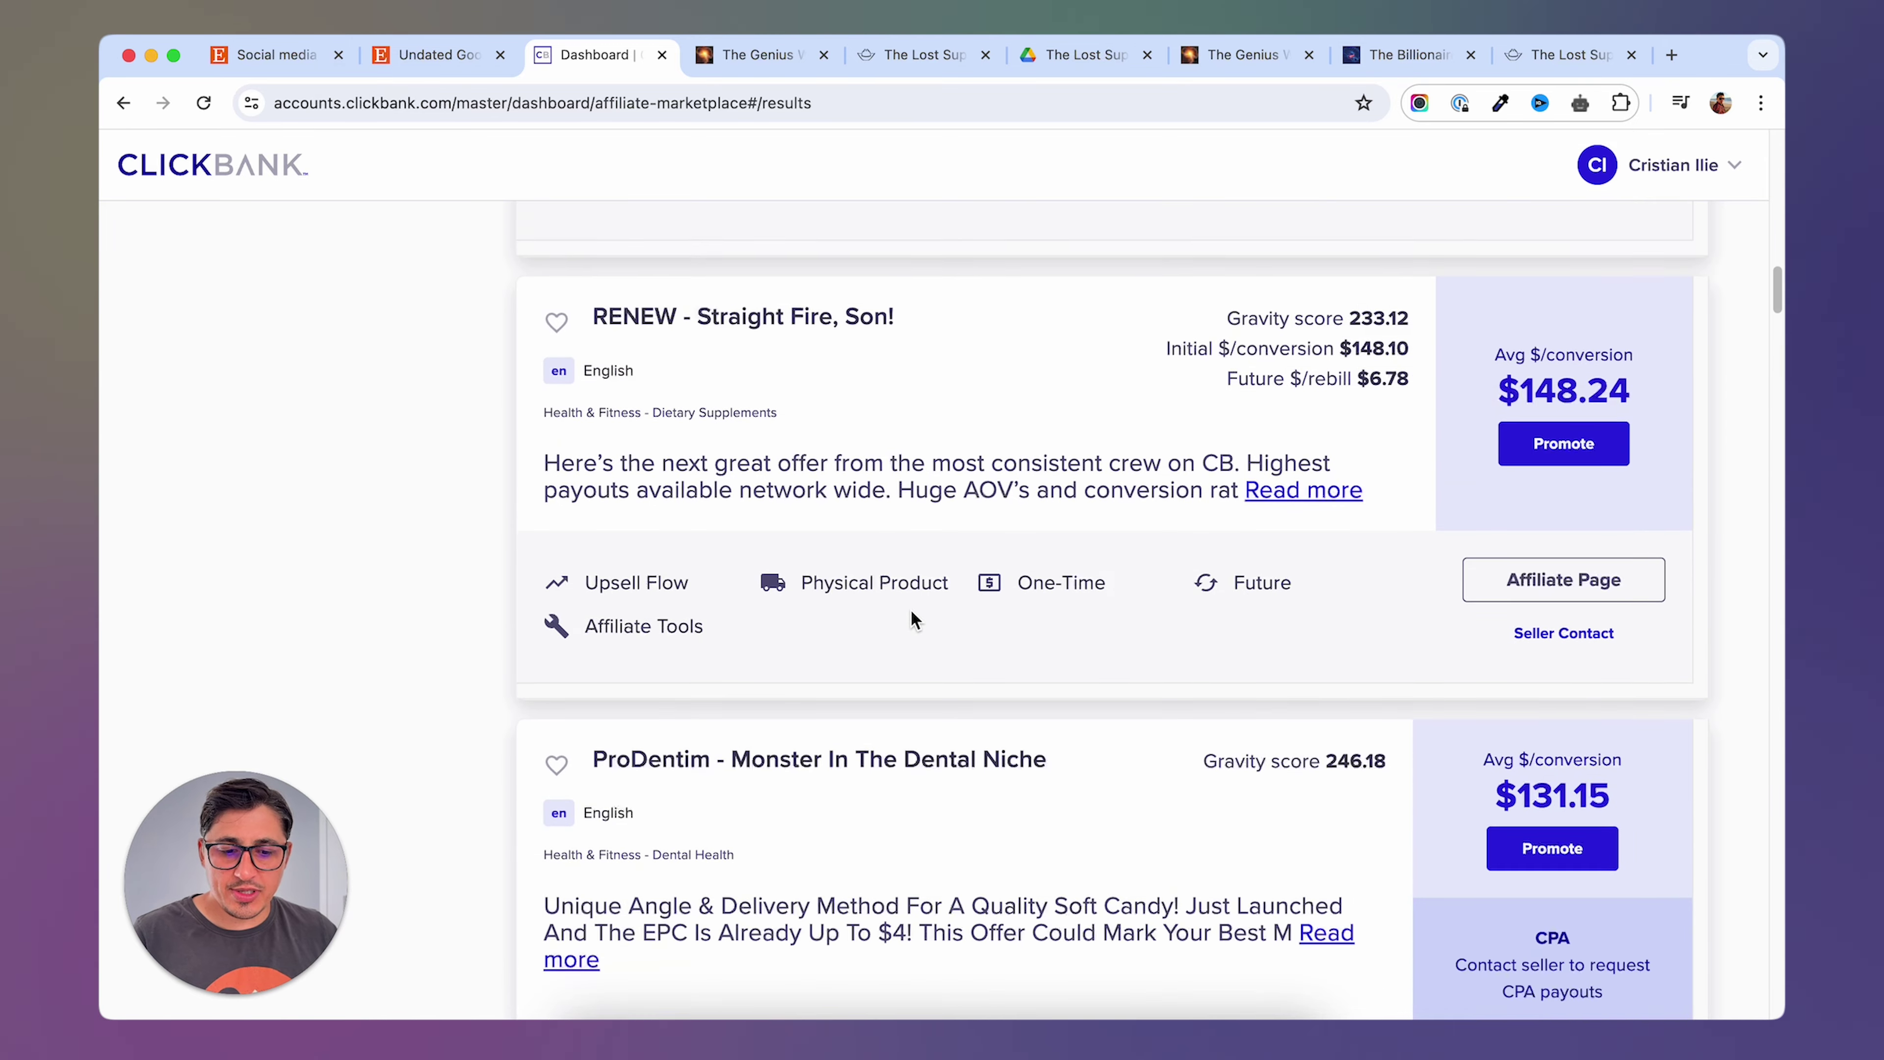
scroll(911, 610, "up", 7)
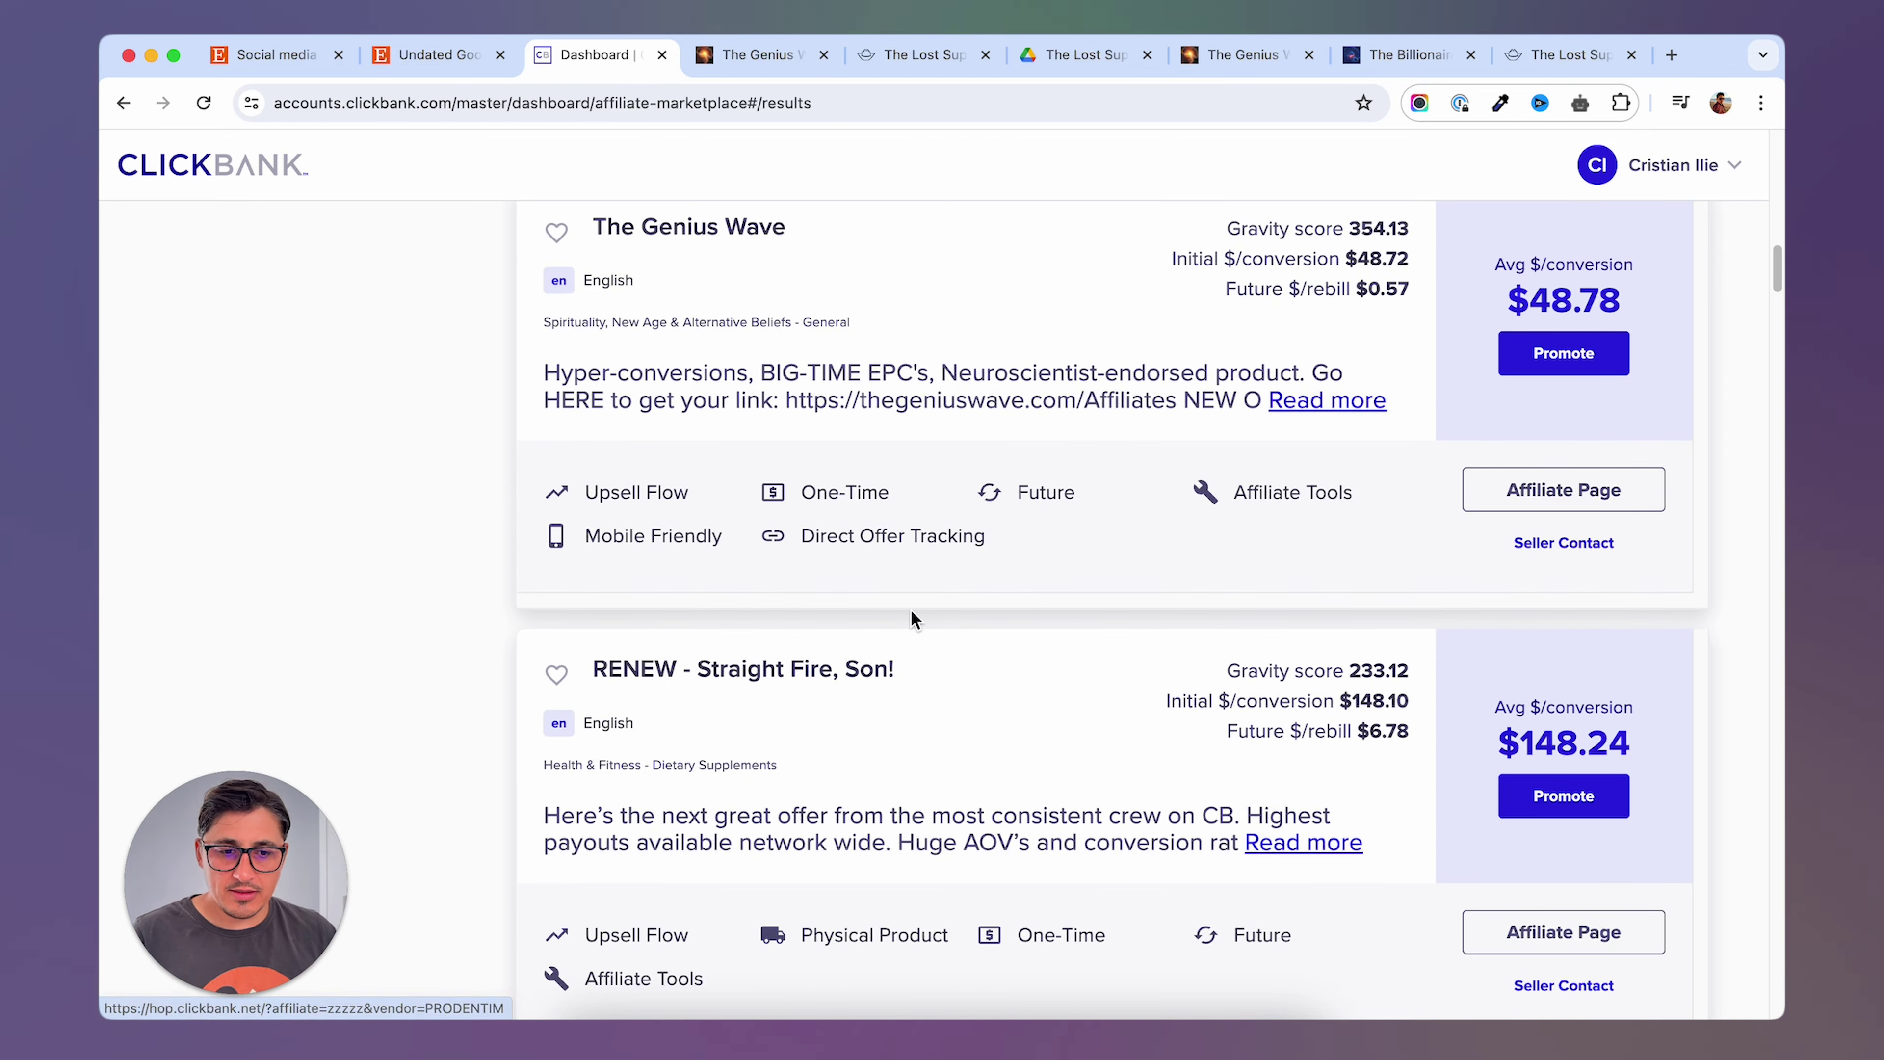
Switch to The Lost Super Foods sales page and examine how it presents the book's contents.
left_click(902, 56)
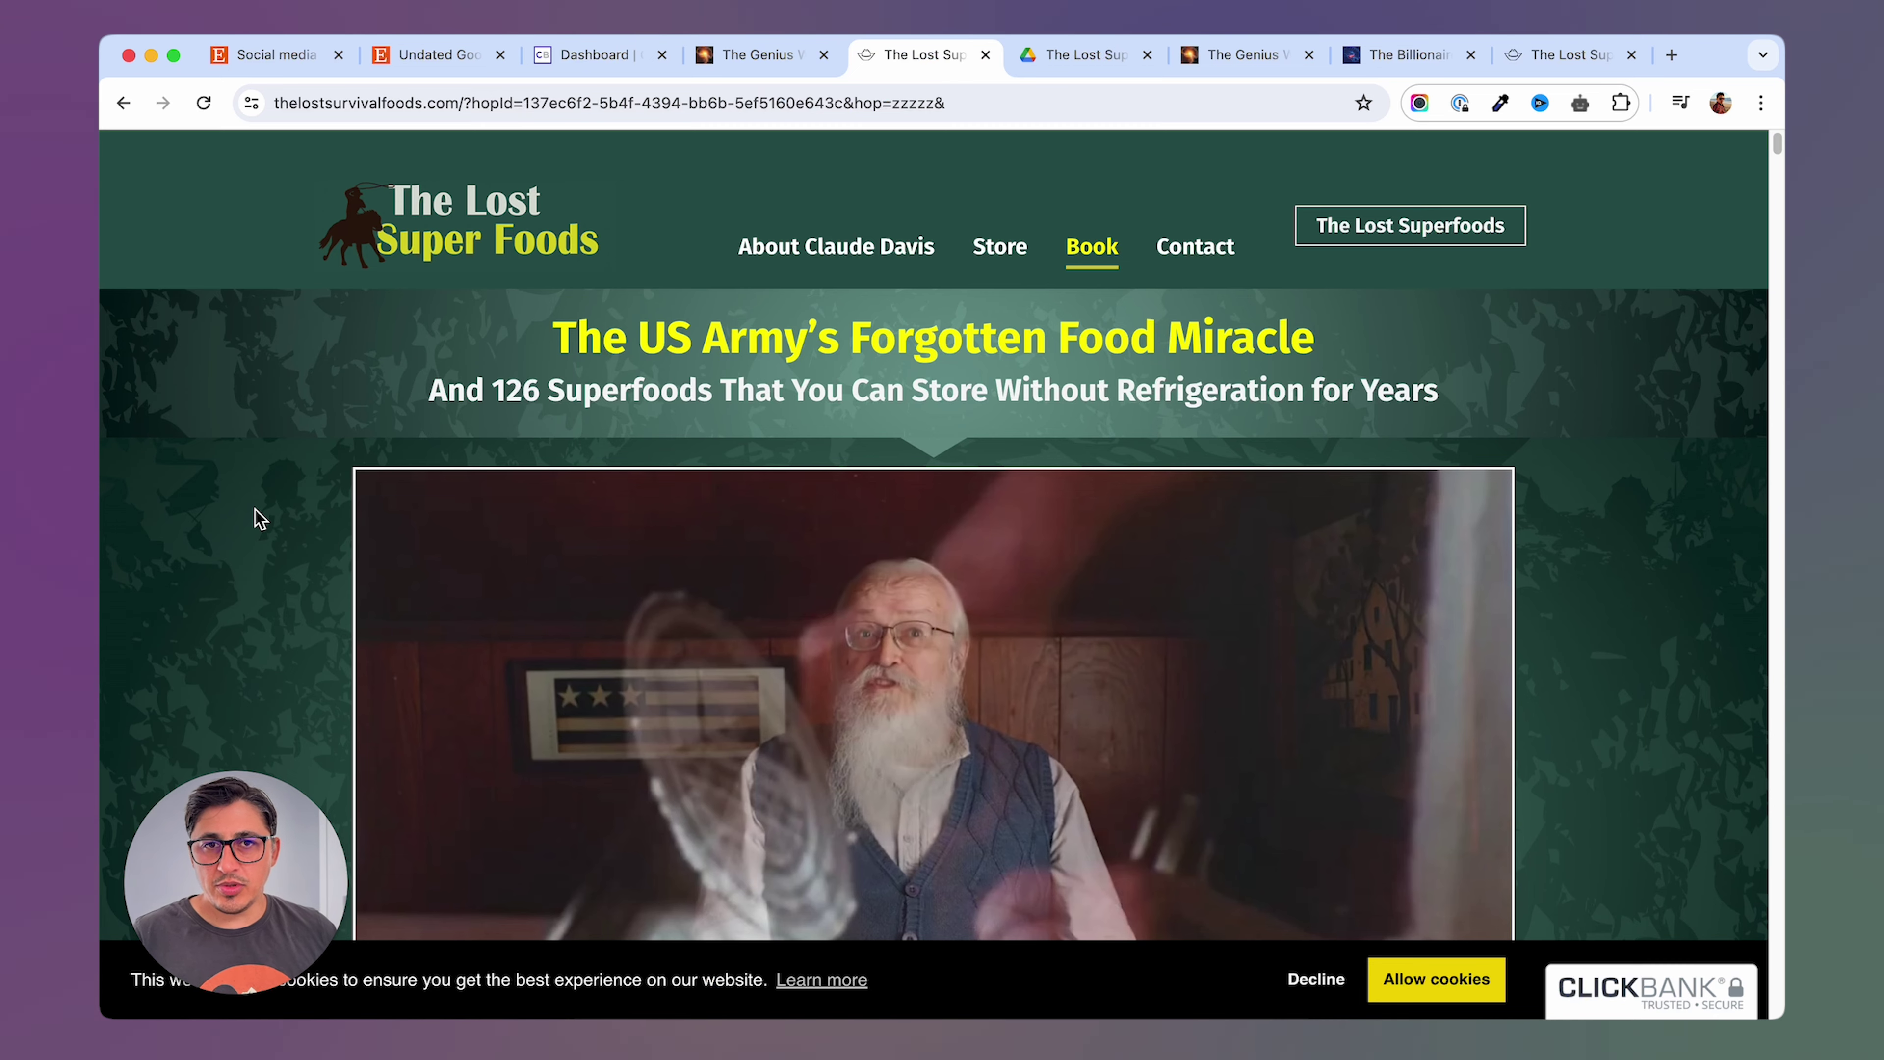
scroll(260, 519, "down", 15)
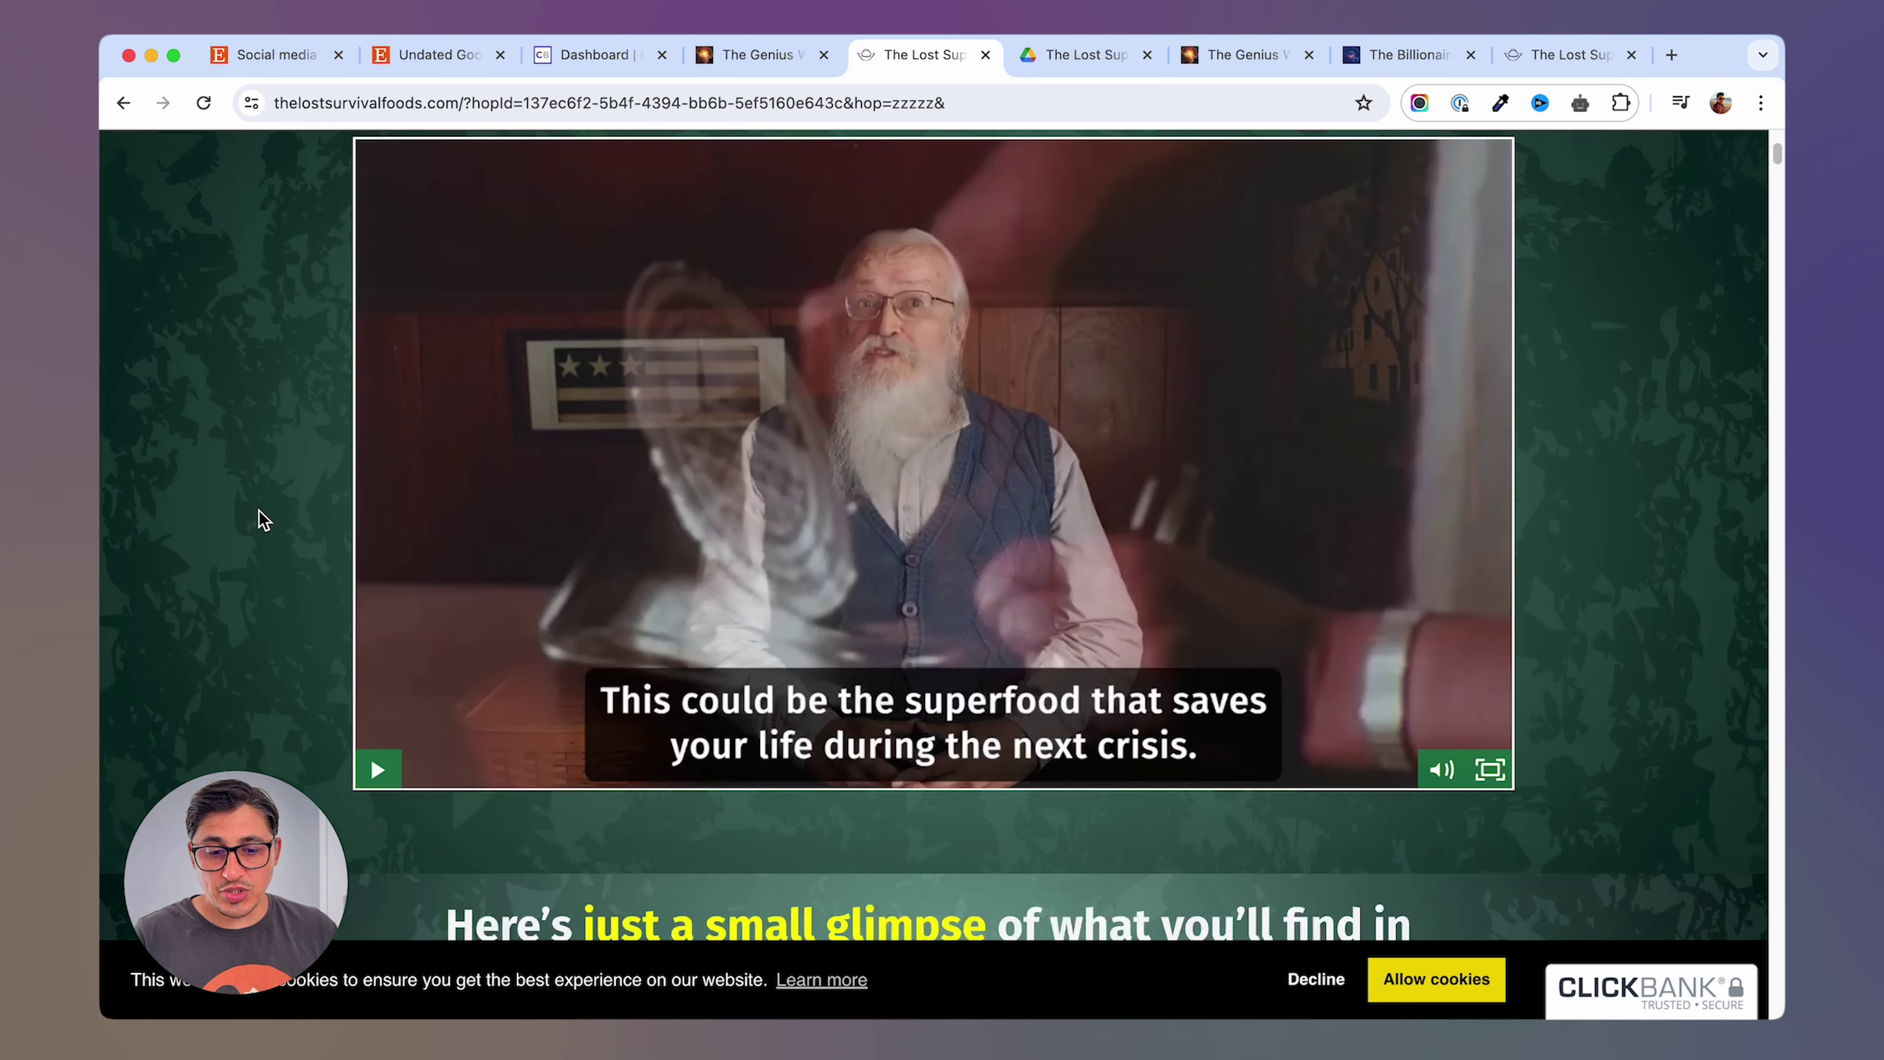
scroll(263, 516, "down", 1)
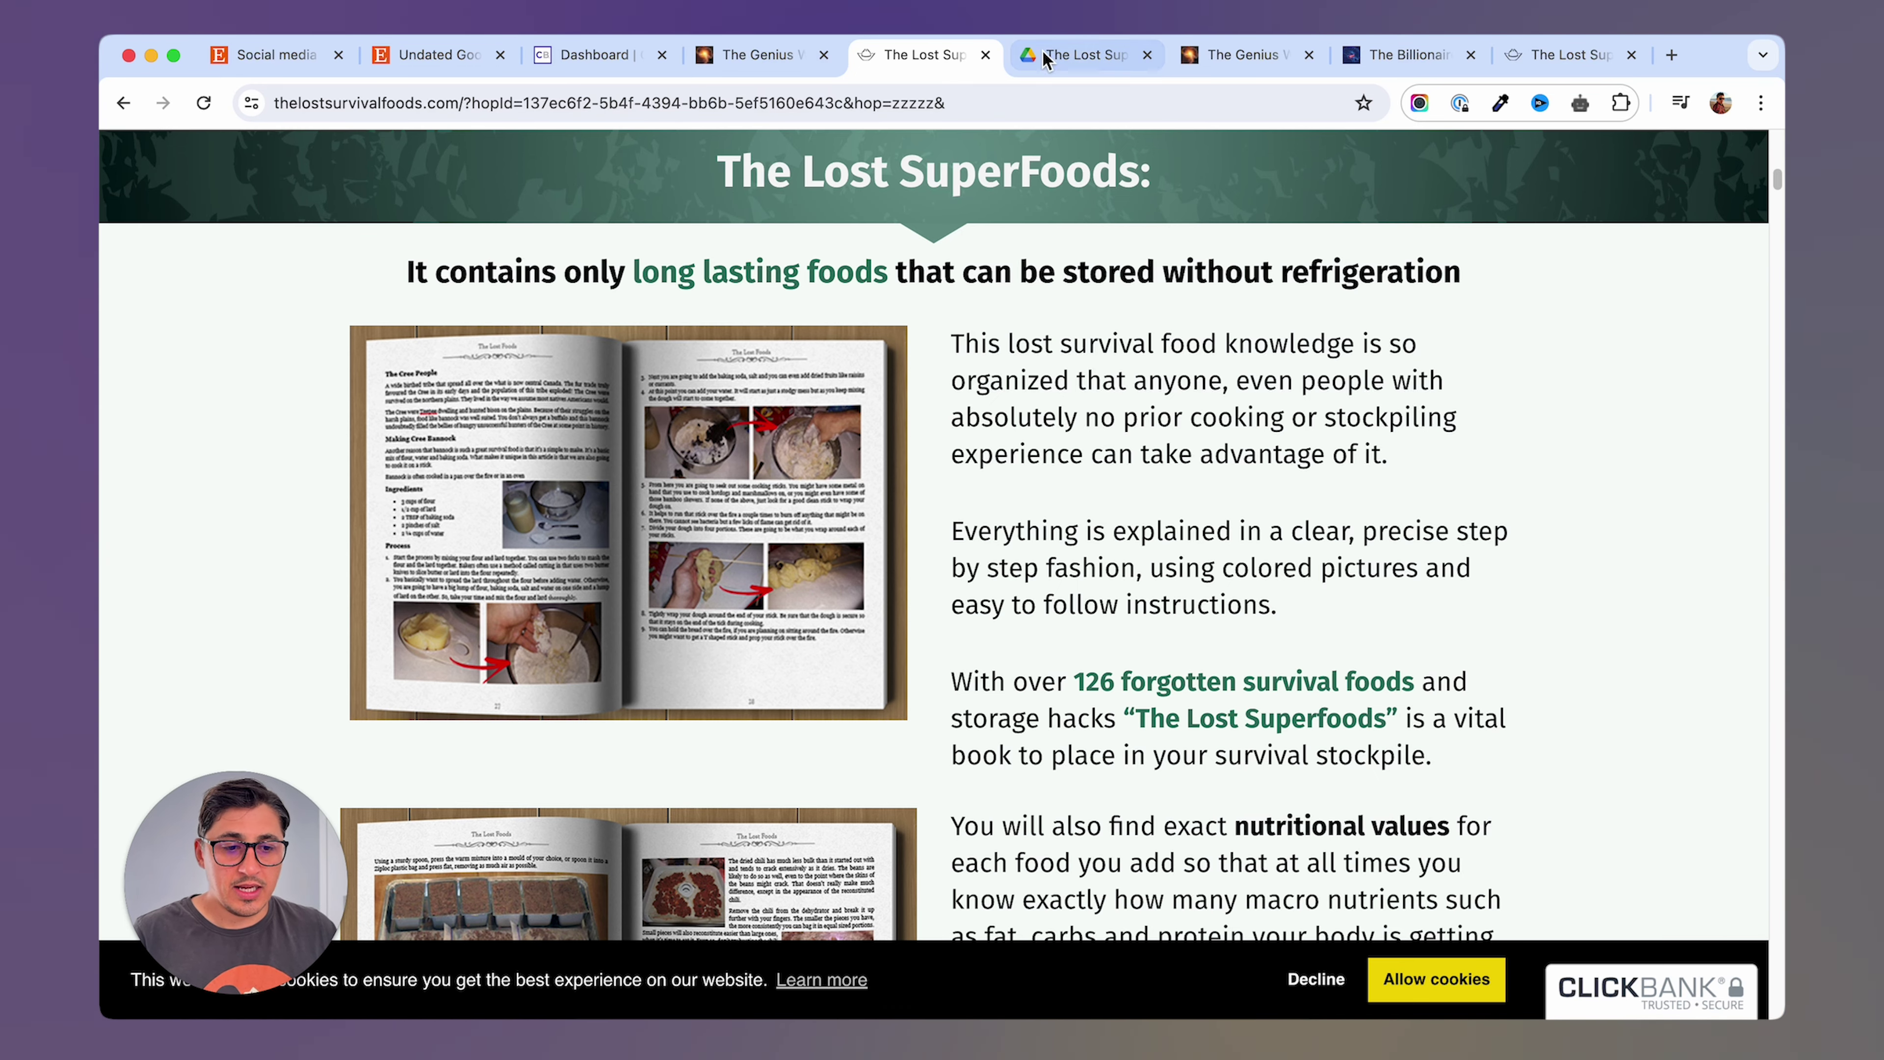
Switch to The Lost SuperFoods Book.pdf in Google Drive and read through its opening pages and illustrations.
left_click(1031, 60)
scroll(736, 587, "down", 10)
scroll(737, 588, "down", 5)
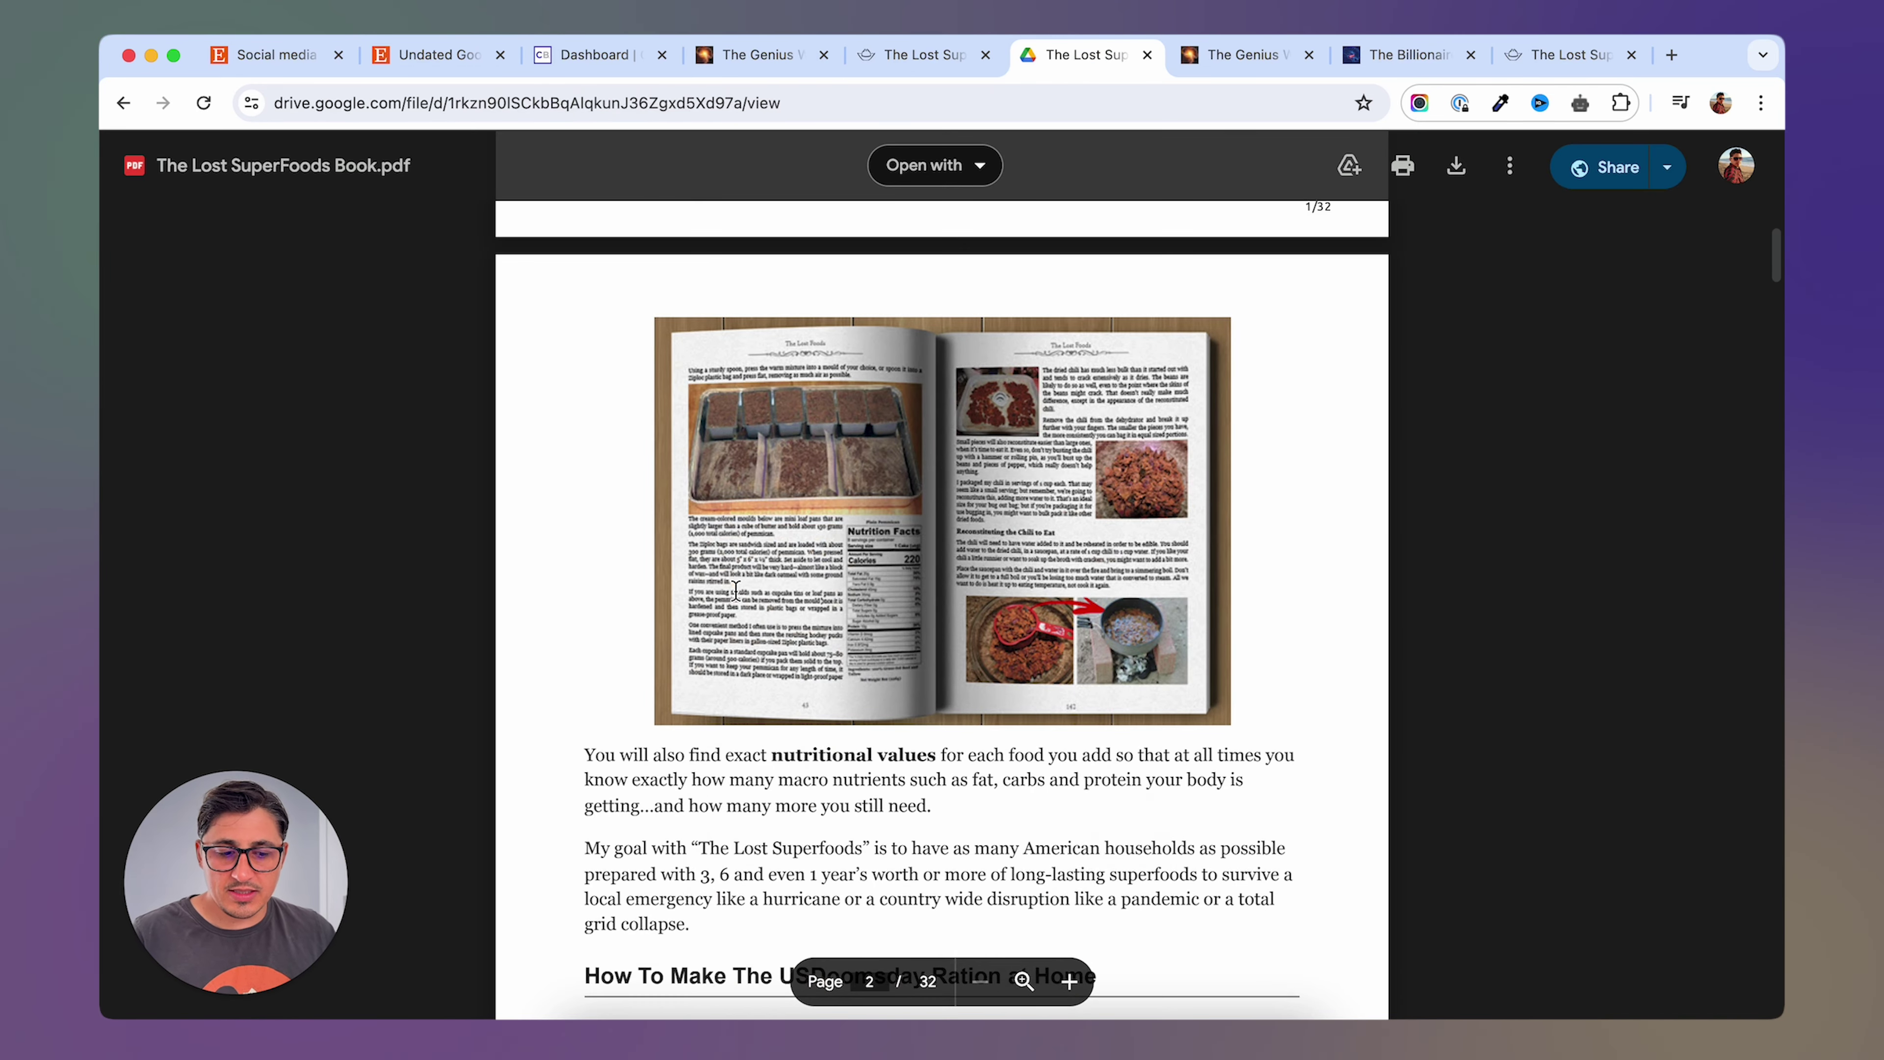
scroll(737, 588, "down", 1)
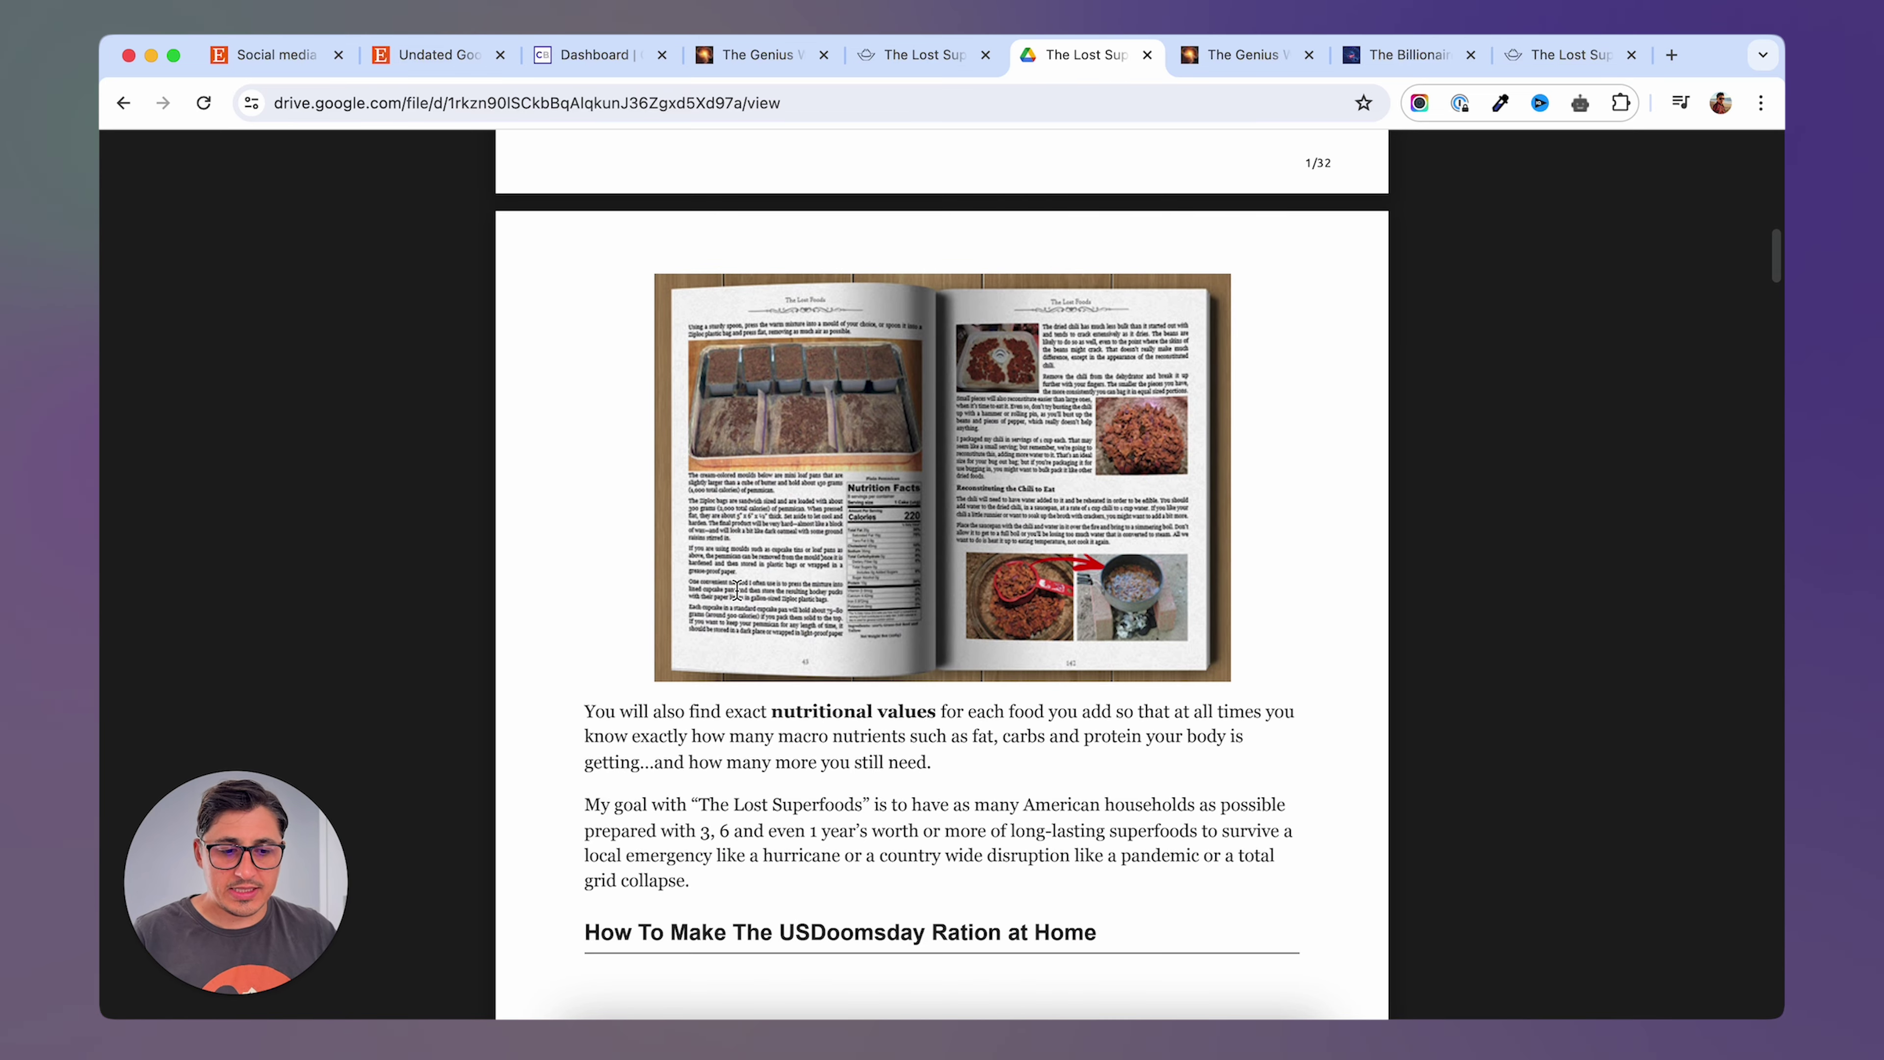
scroll(737, 588, "down", 15)
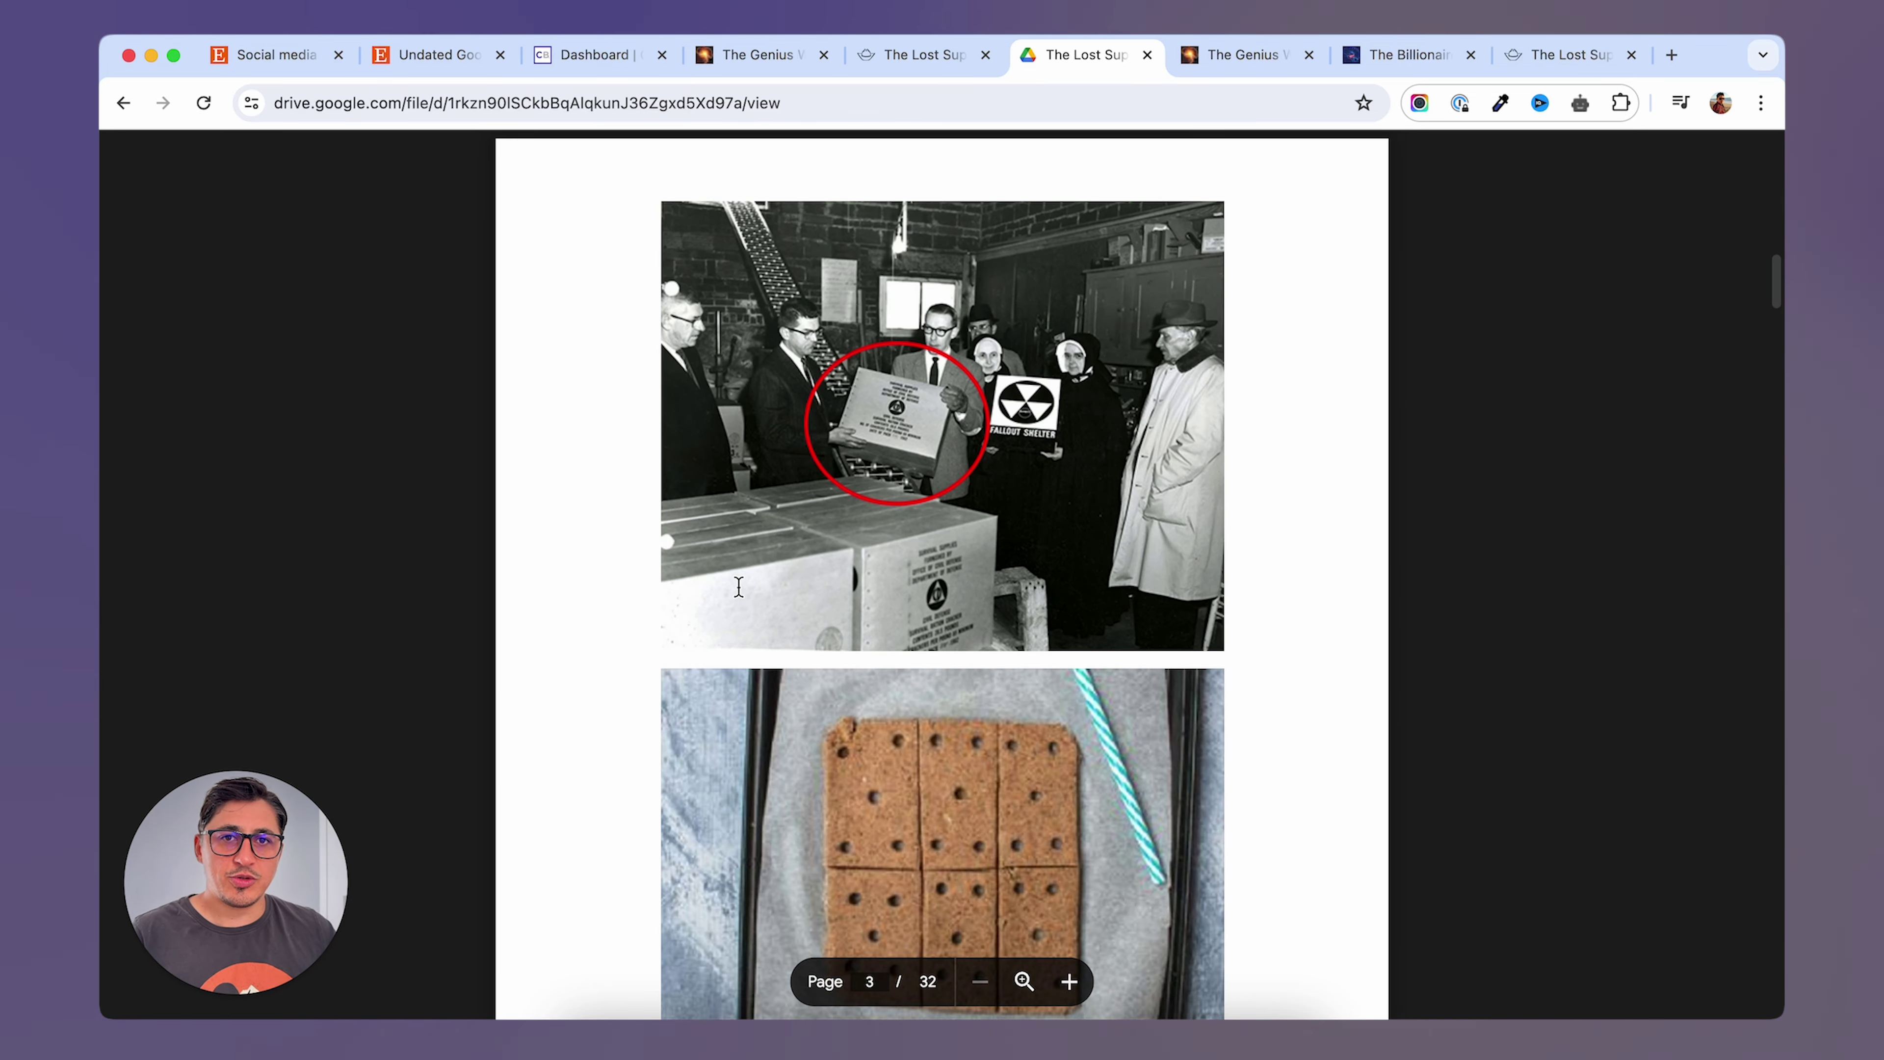
scroll(873, 617, "up", 5)
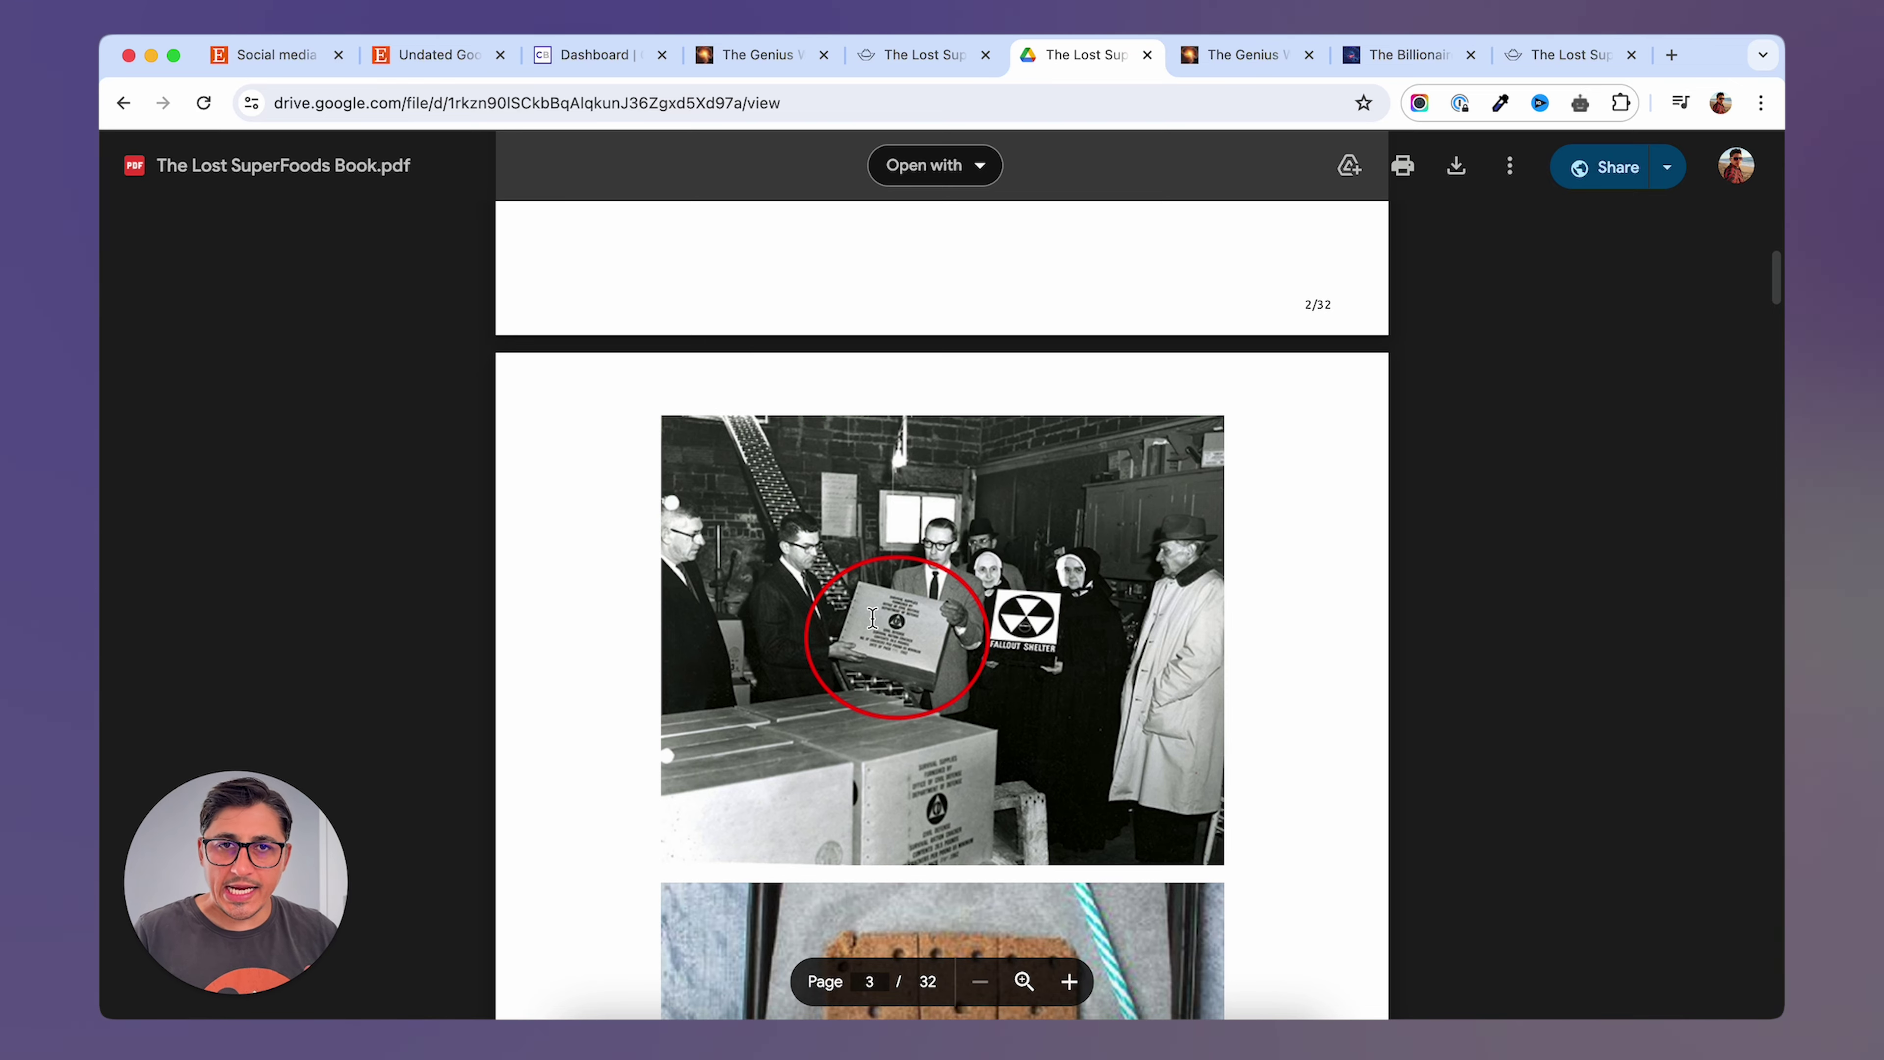
scroll(938, 689, "down", 10)
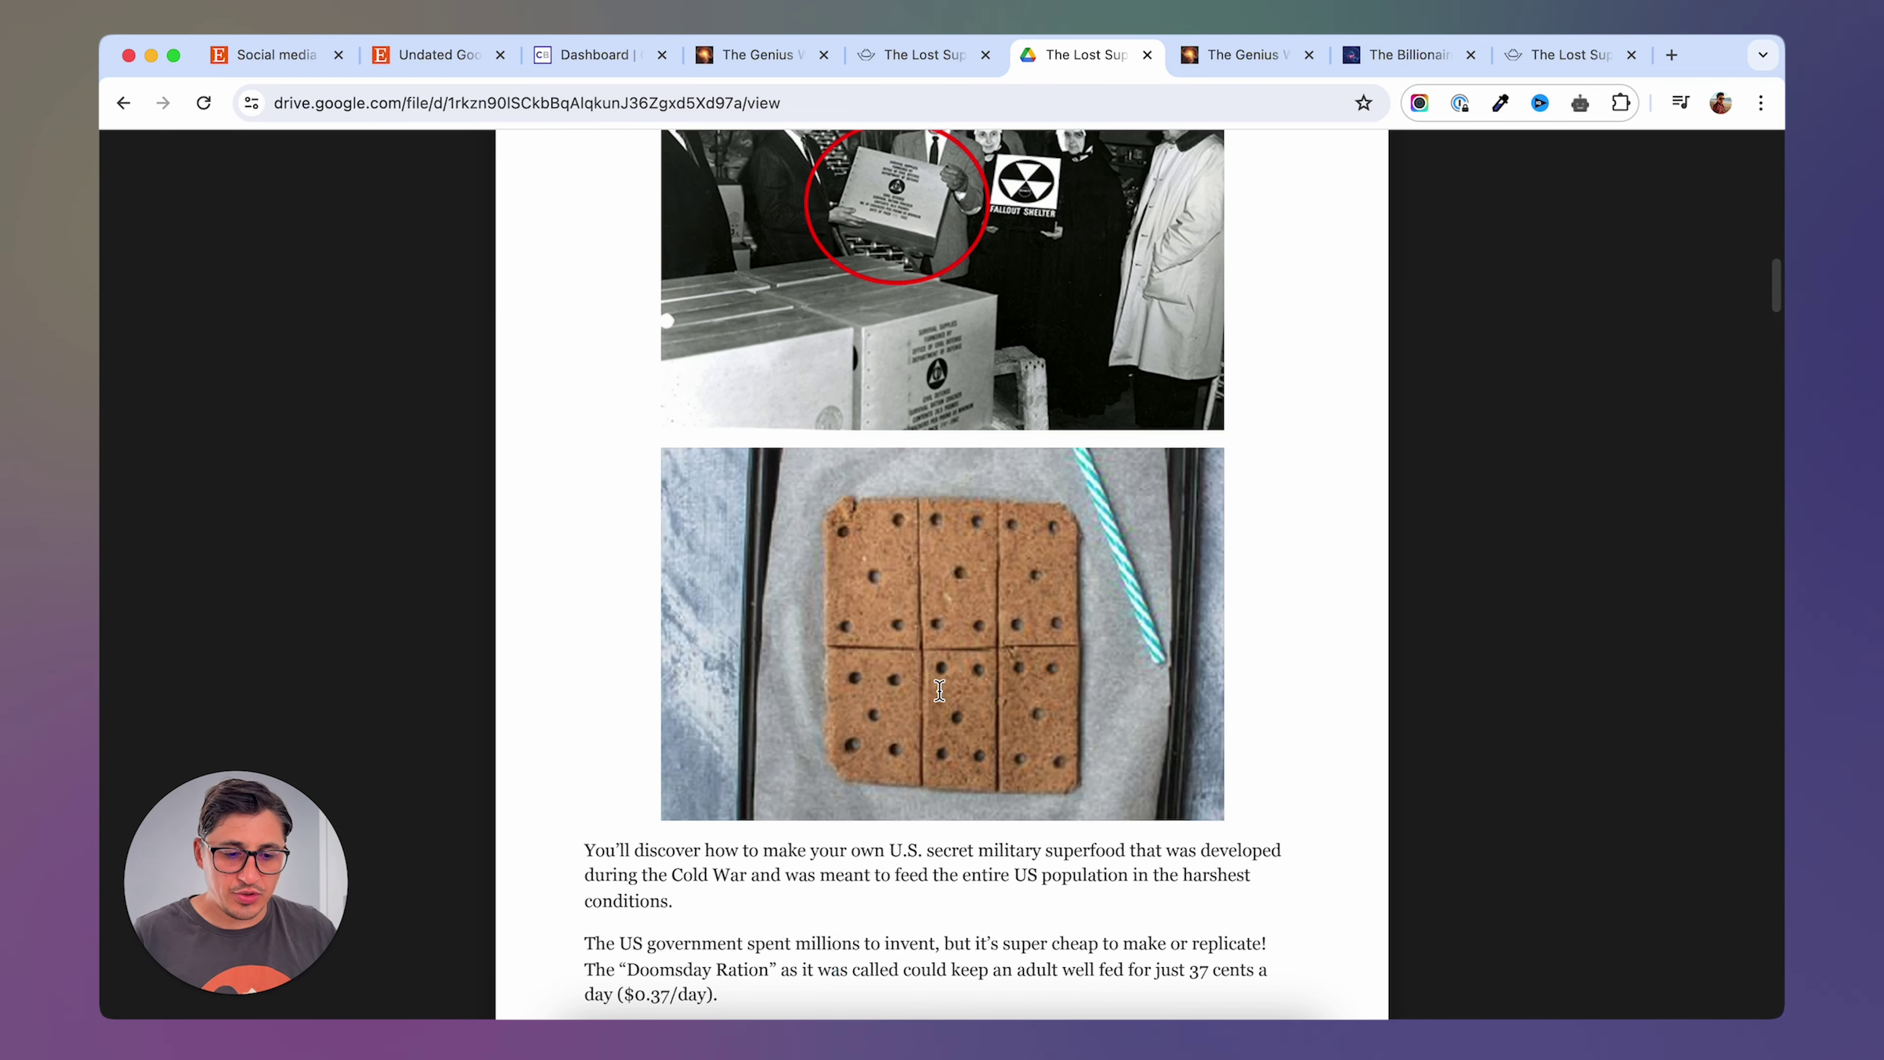
scroll(941, 691, "down", 18)
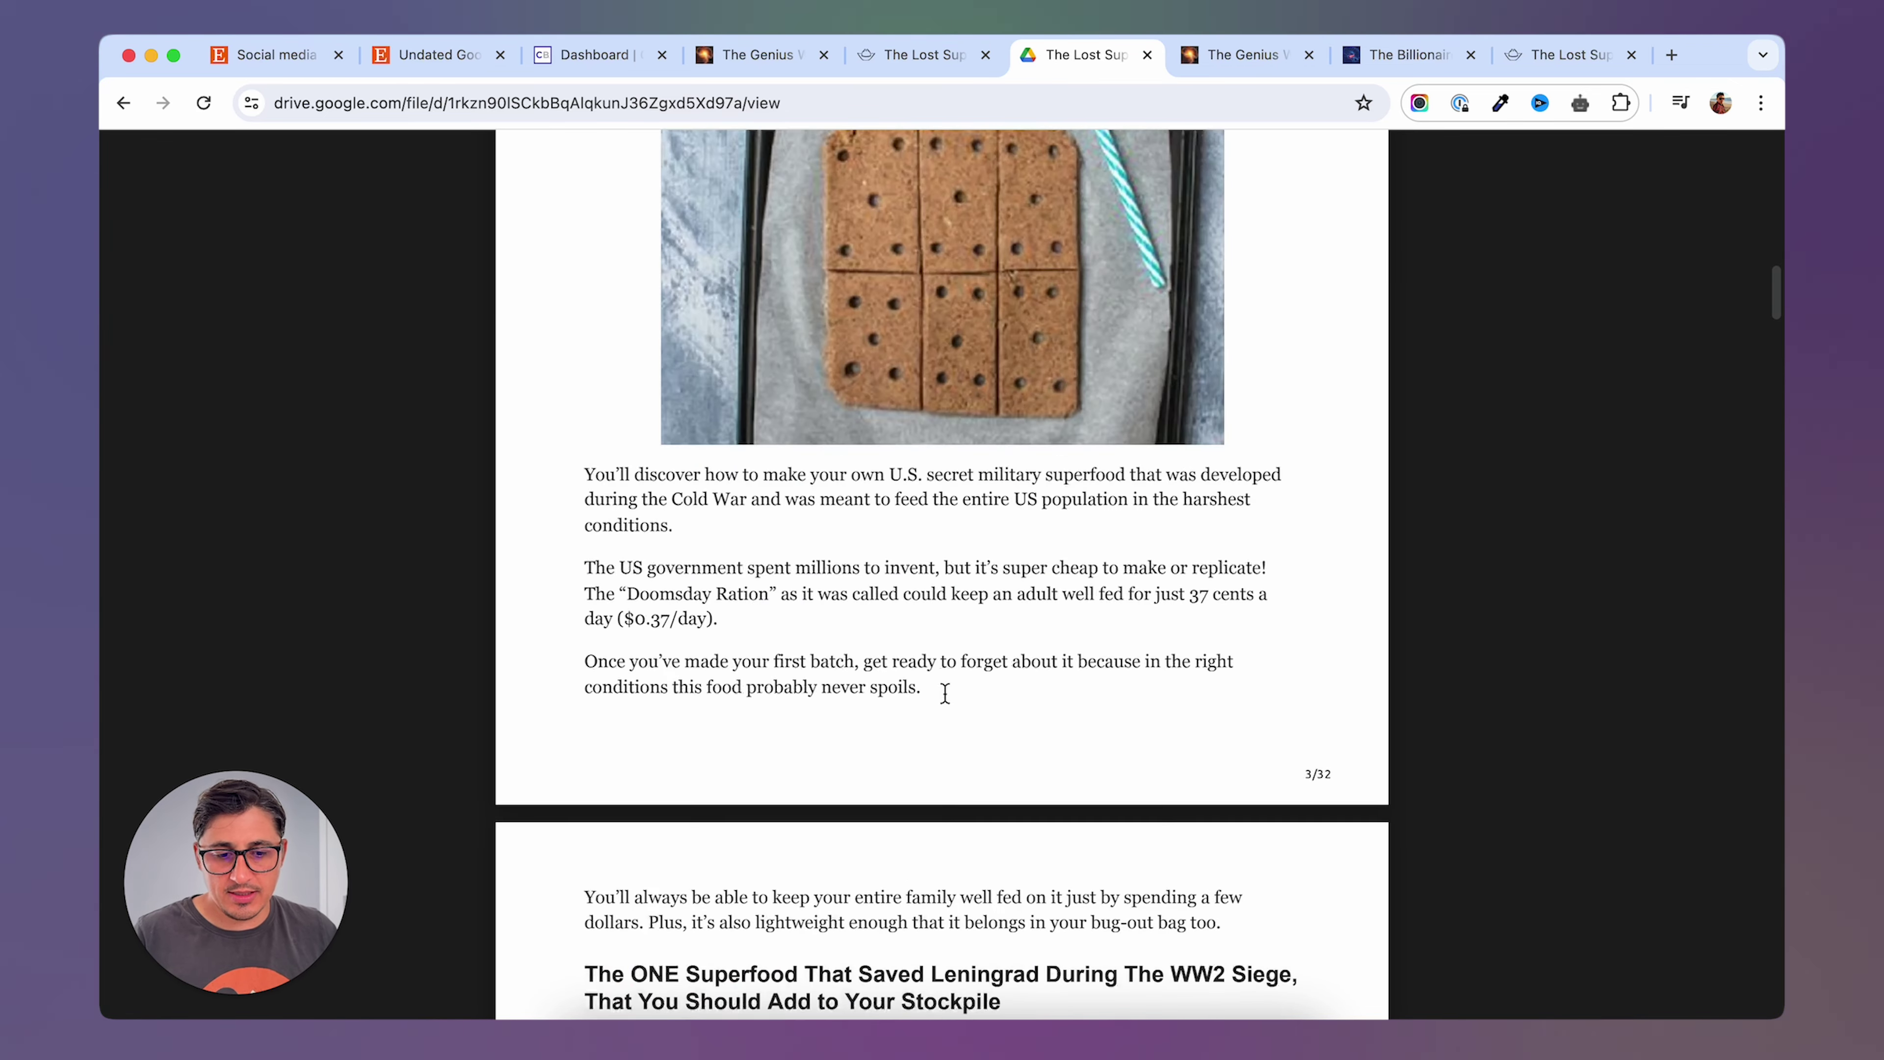
scroll(946, 690, "down", 4)
scroll(948, 692, "down", 1)
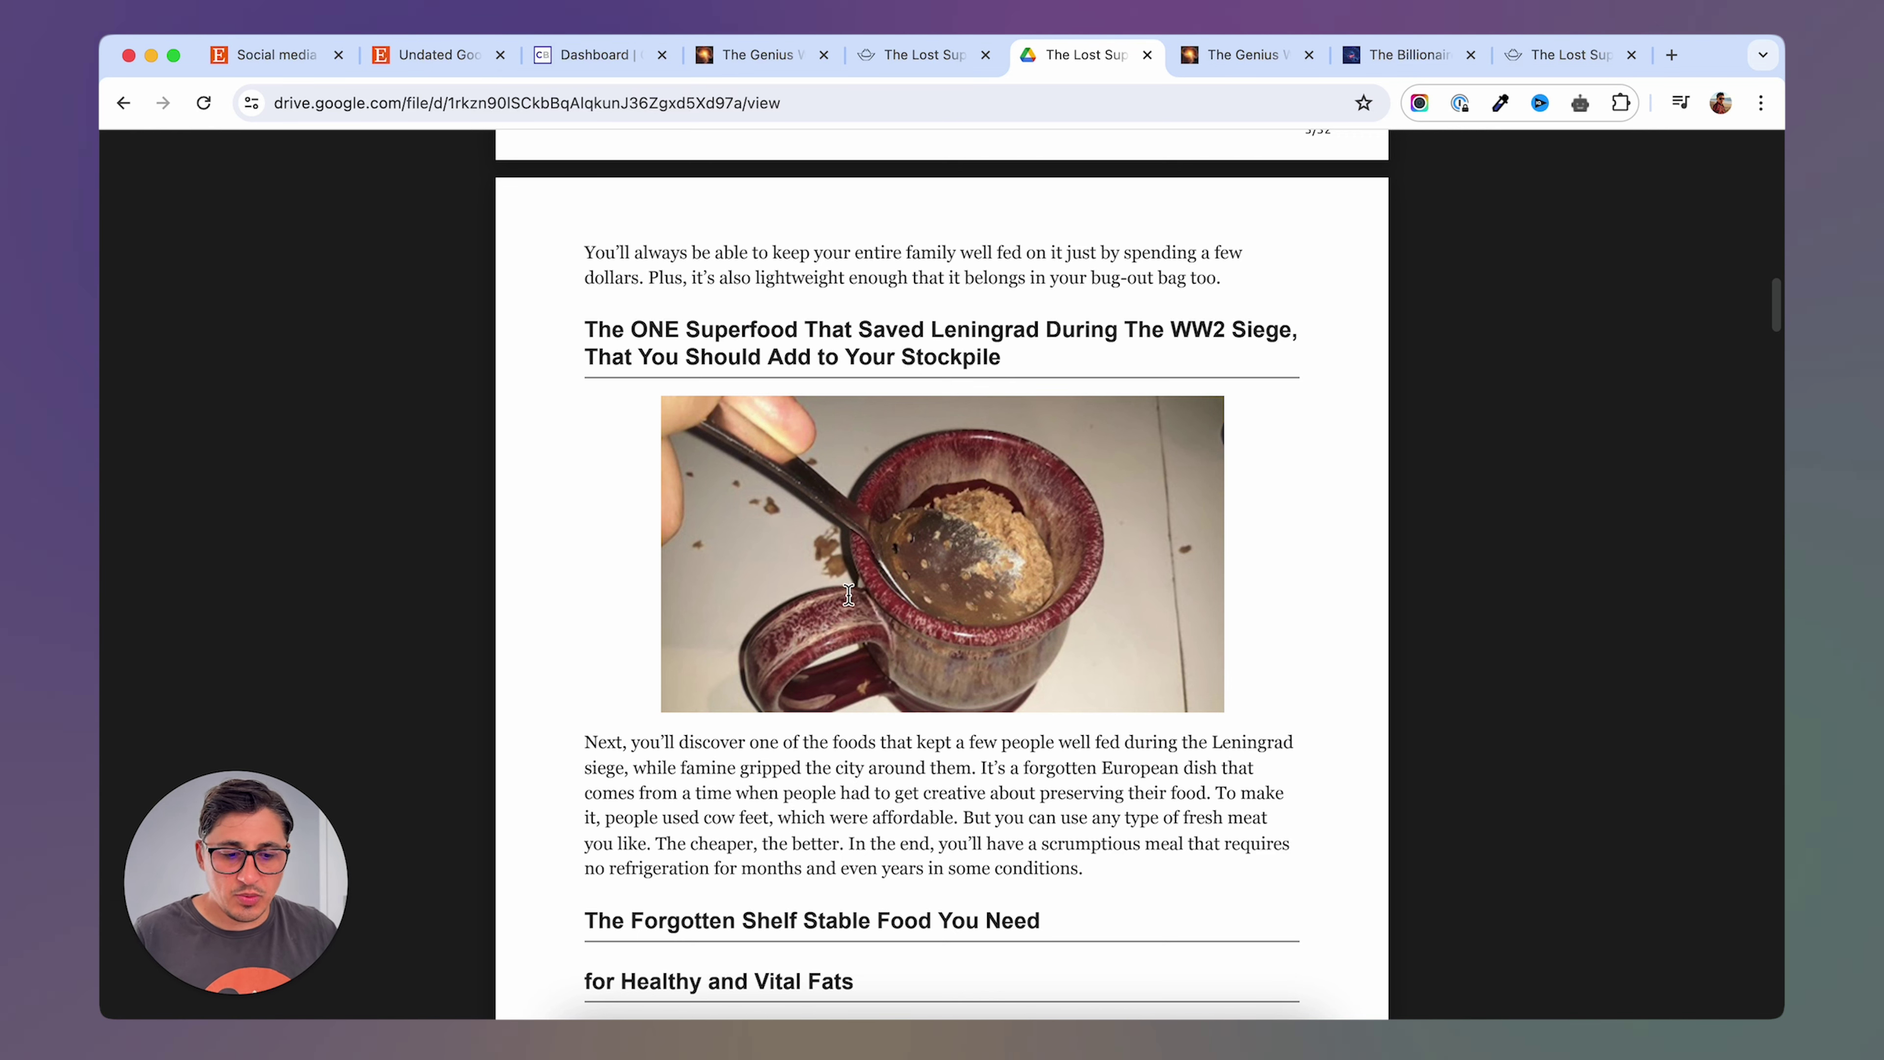
scroll(852, 596, "down", 3)
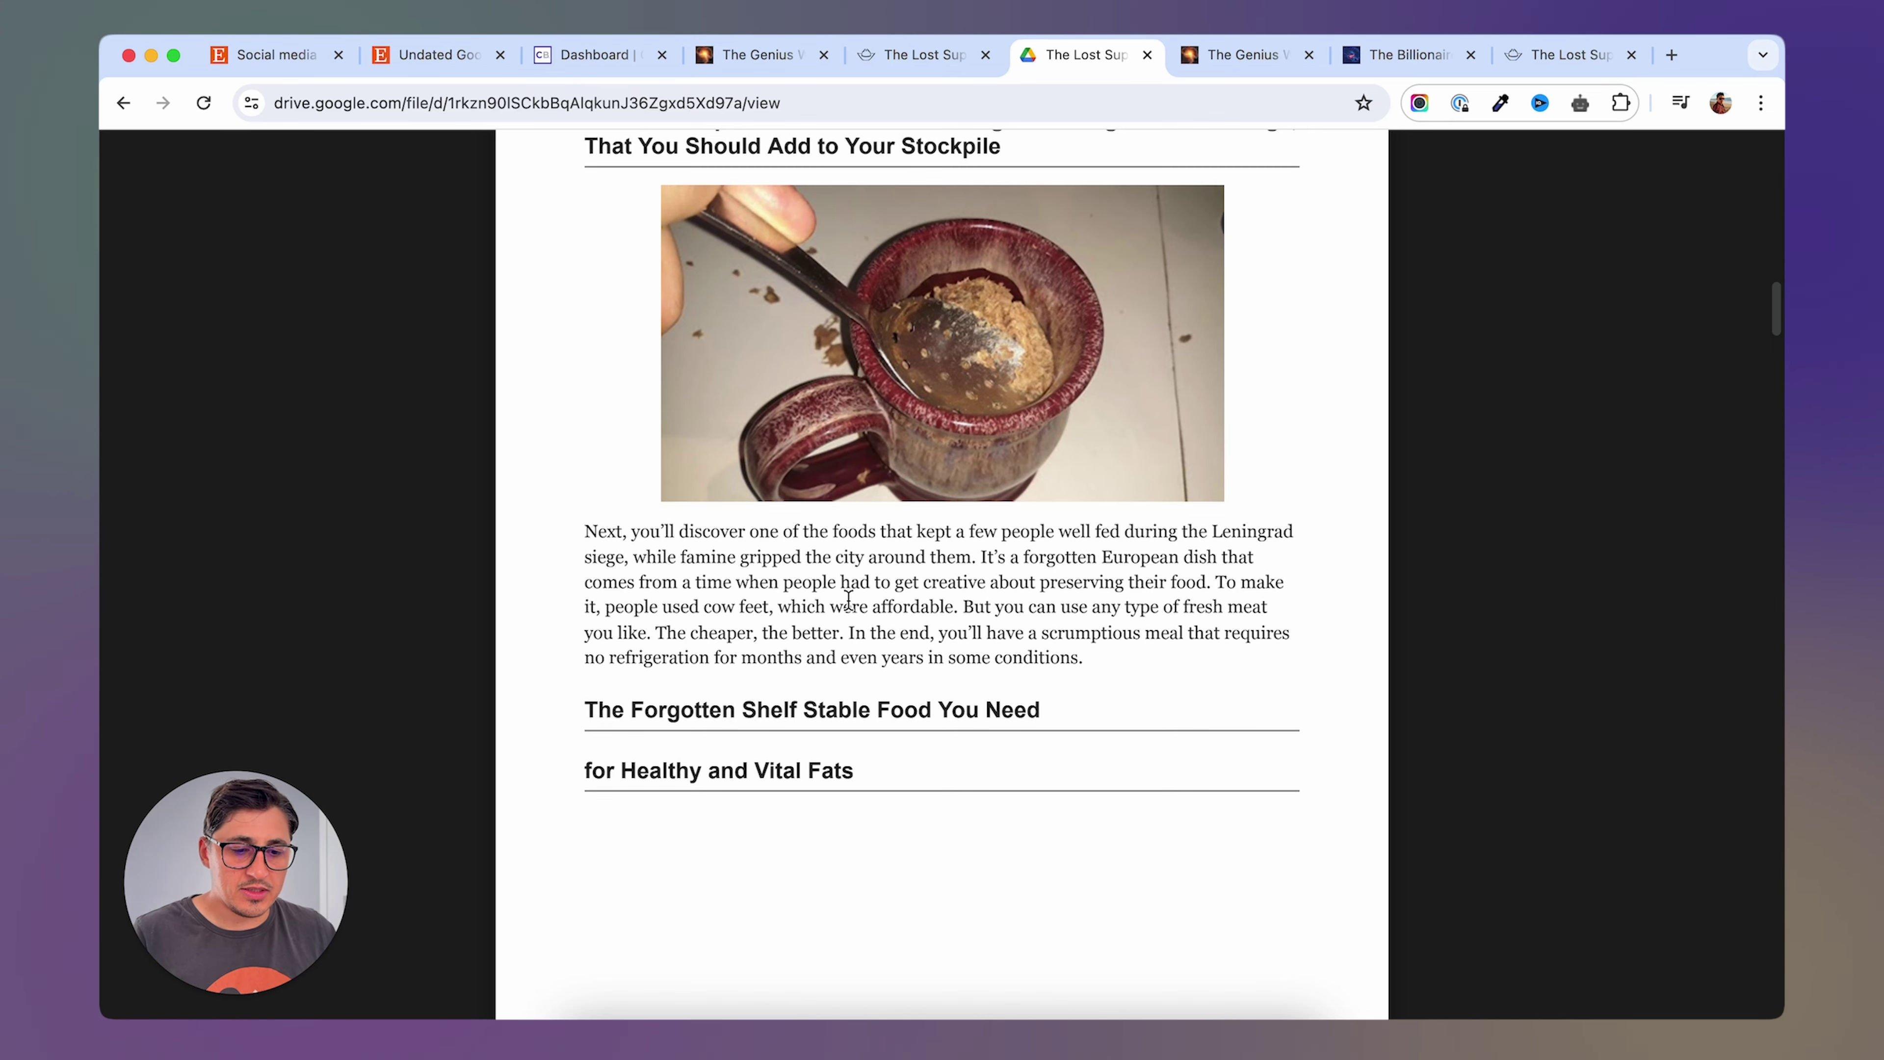
scroll(786, 665, "down", 10)
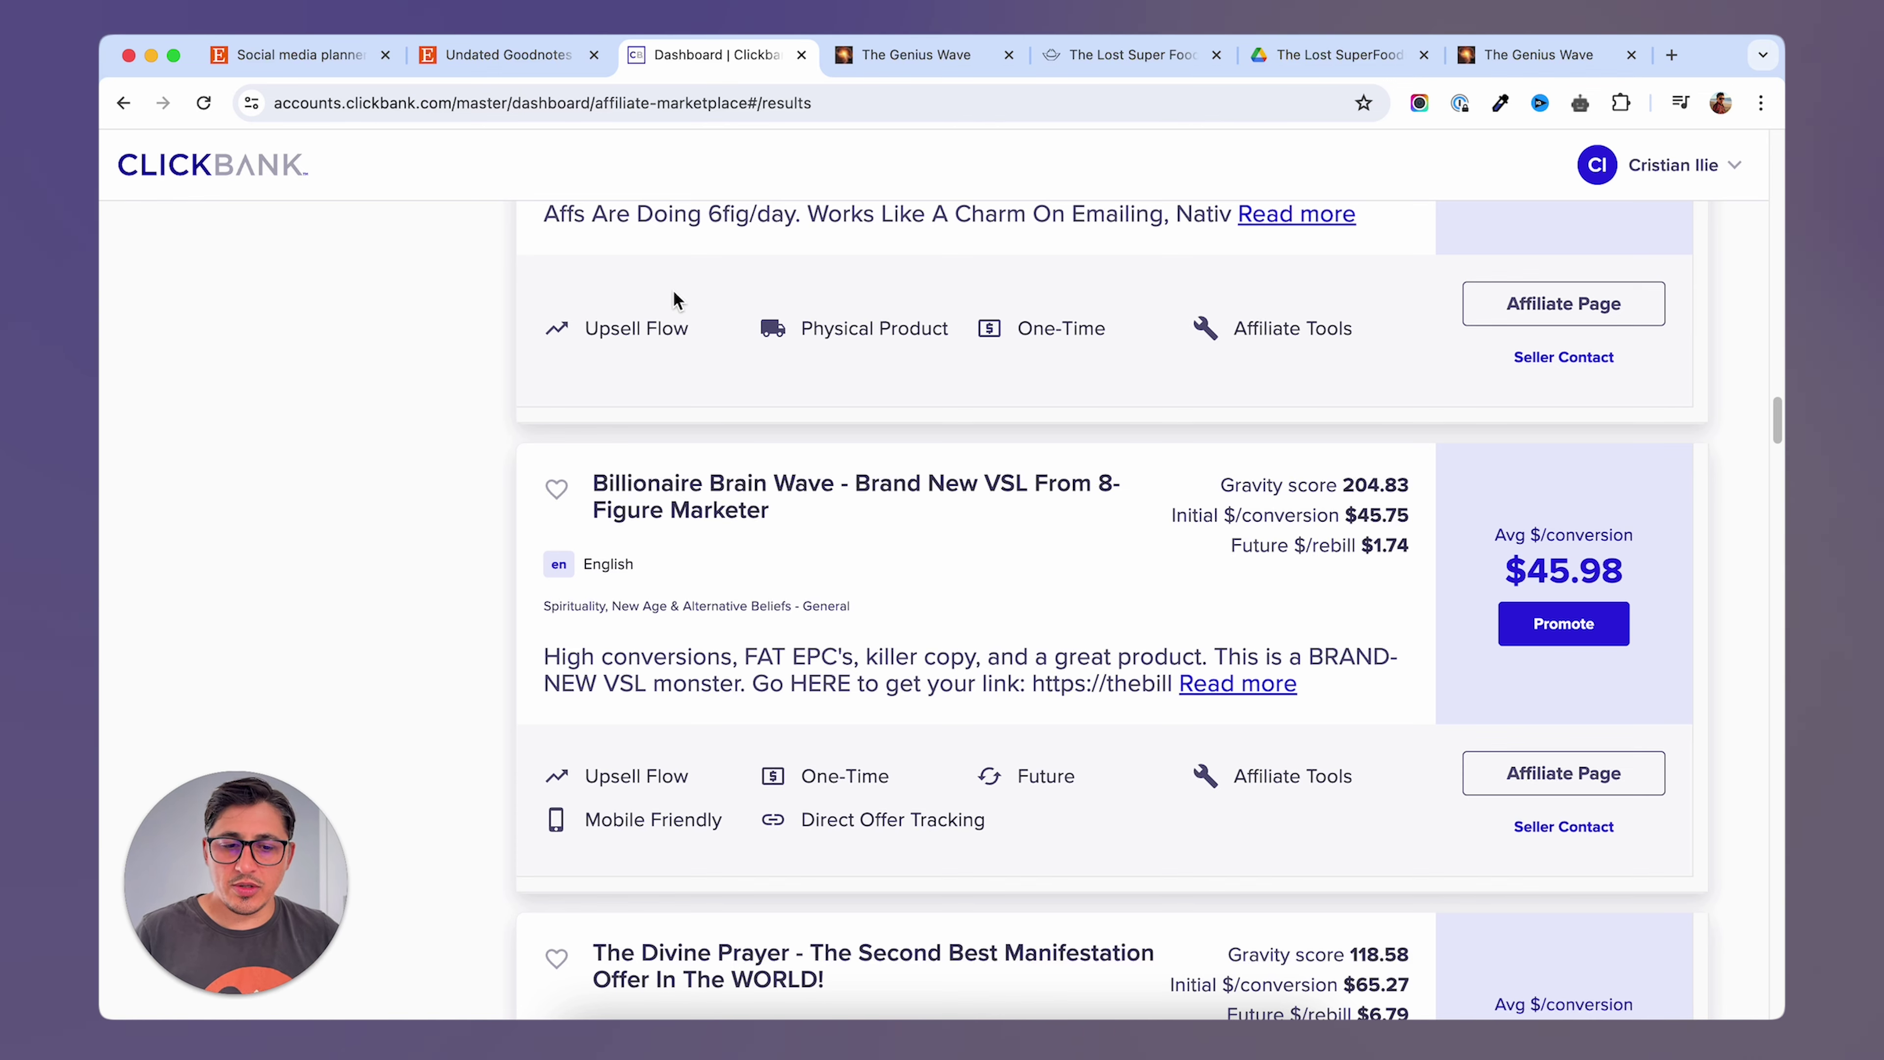
Open the Billionaire Brain Wave offer from the ClickBank marketplace and look through its sales page.
left_click(657, 495)
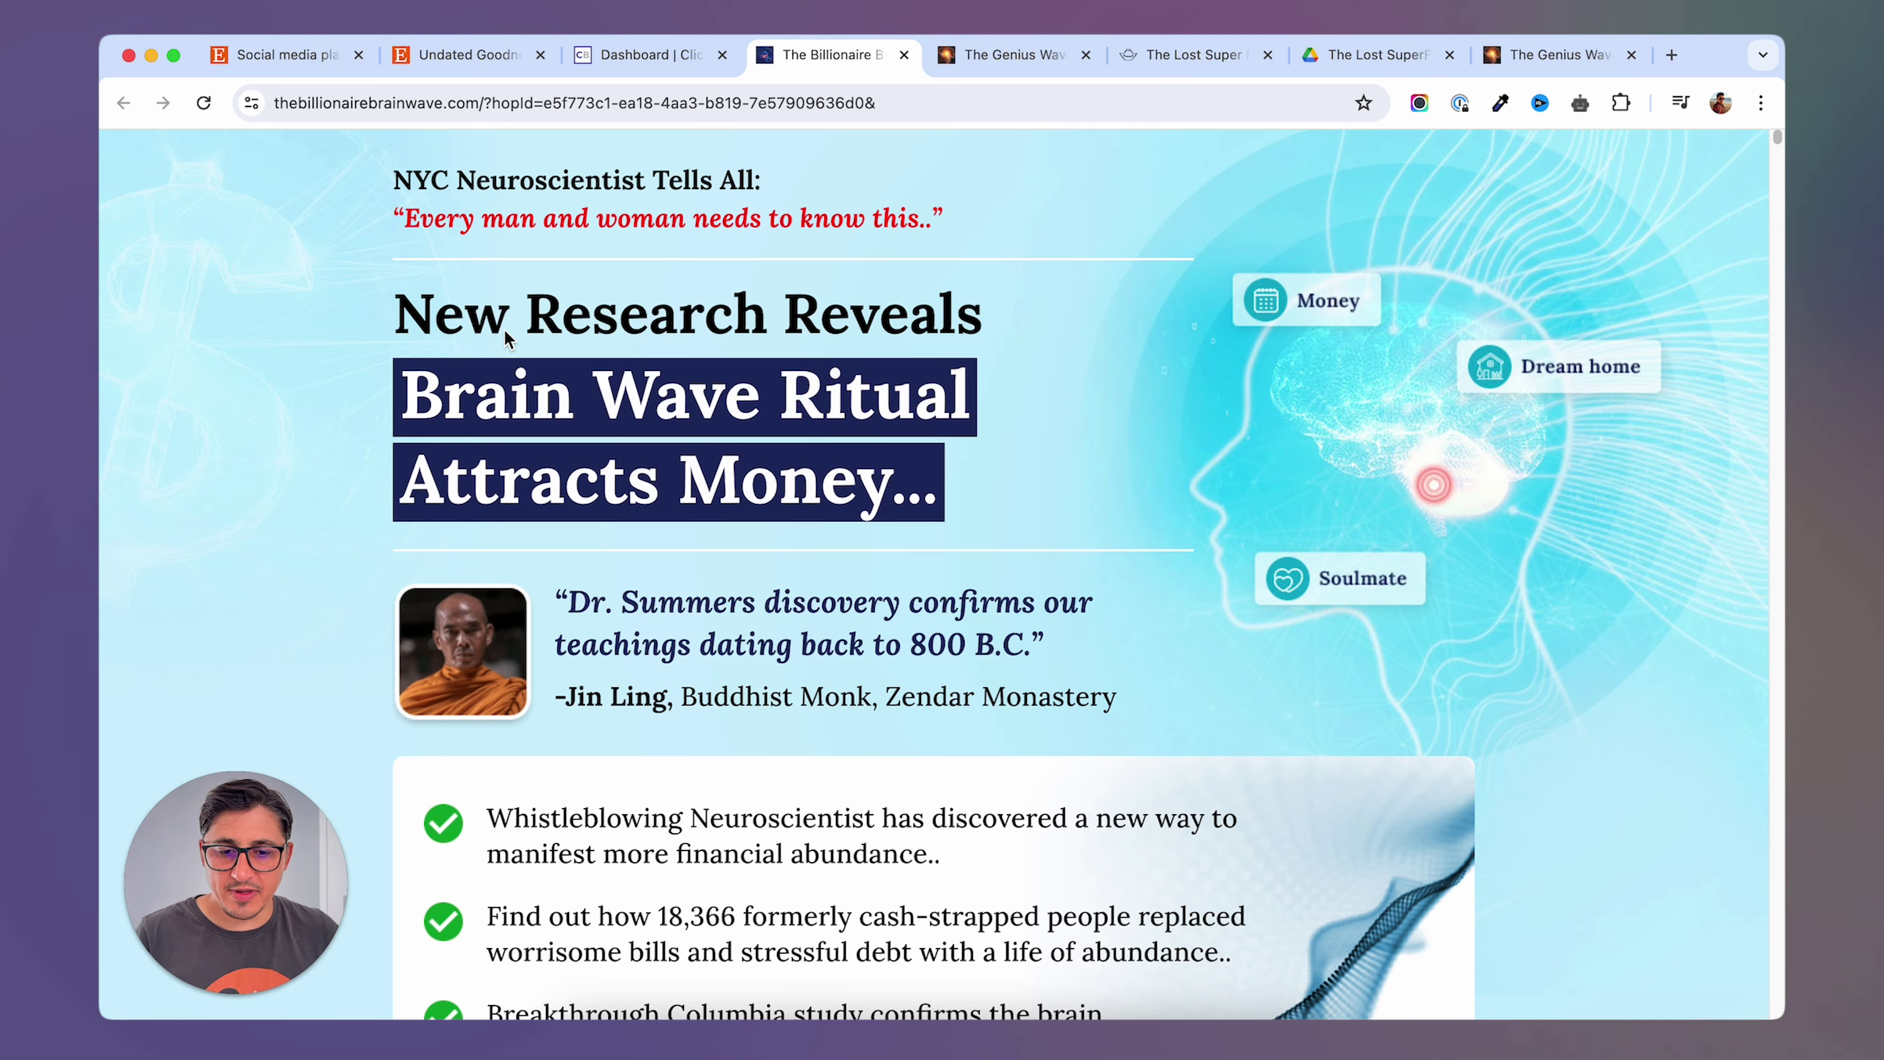
scroll(970, 568, "down", 10)
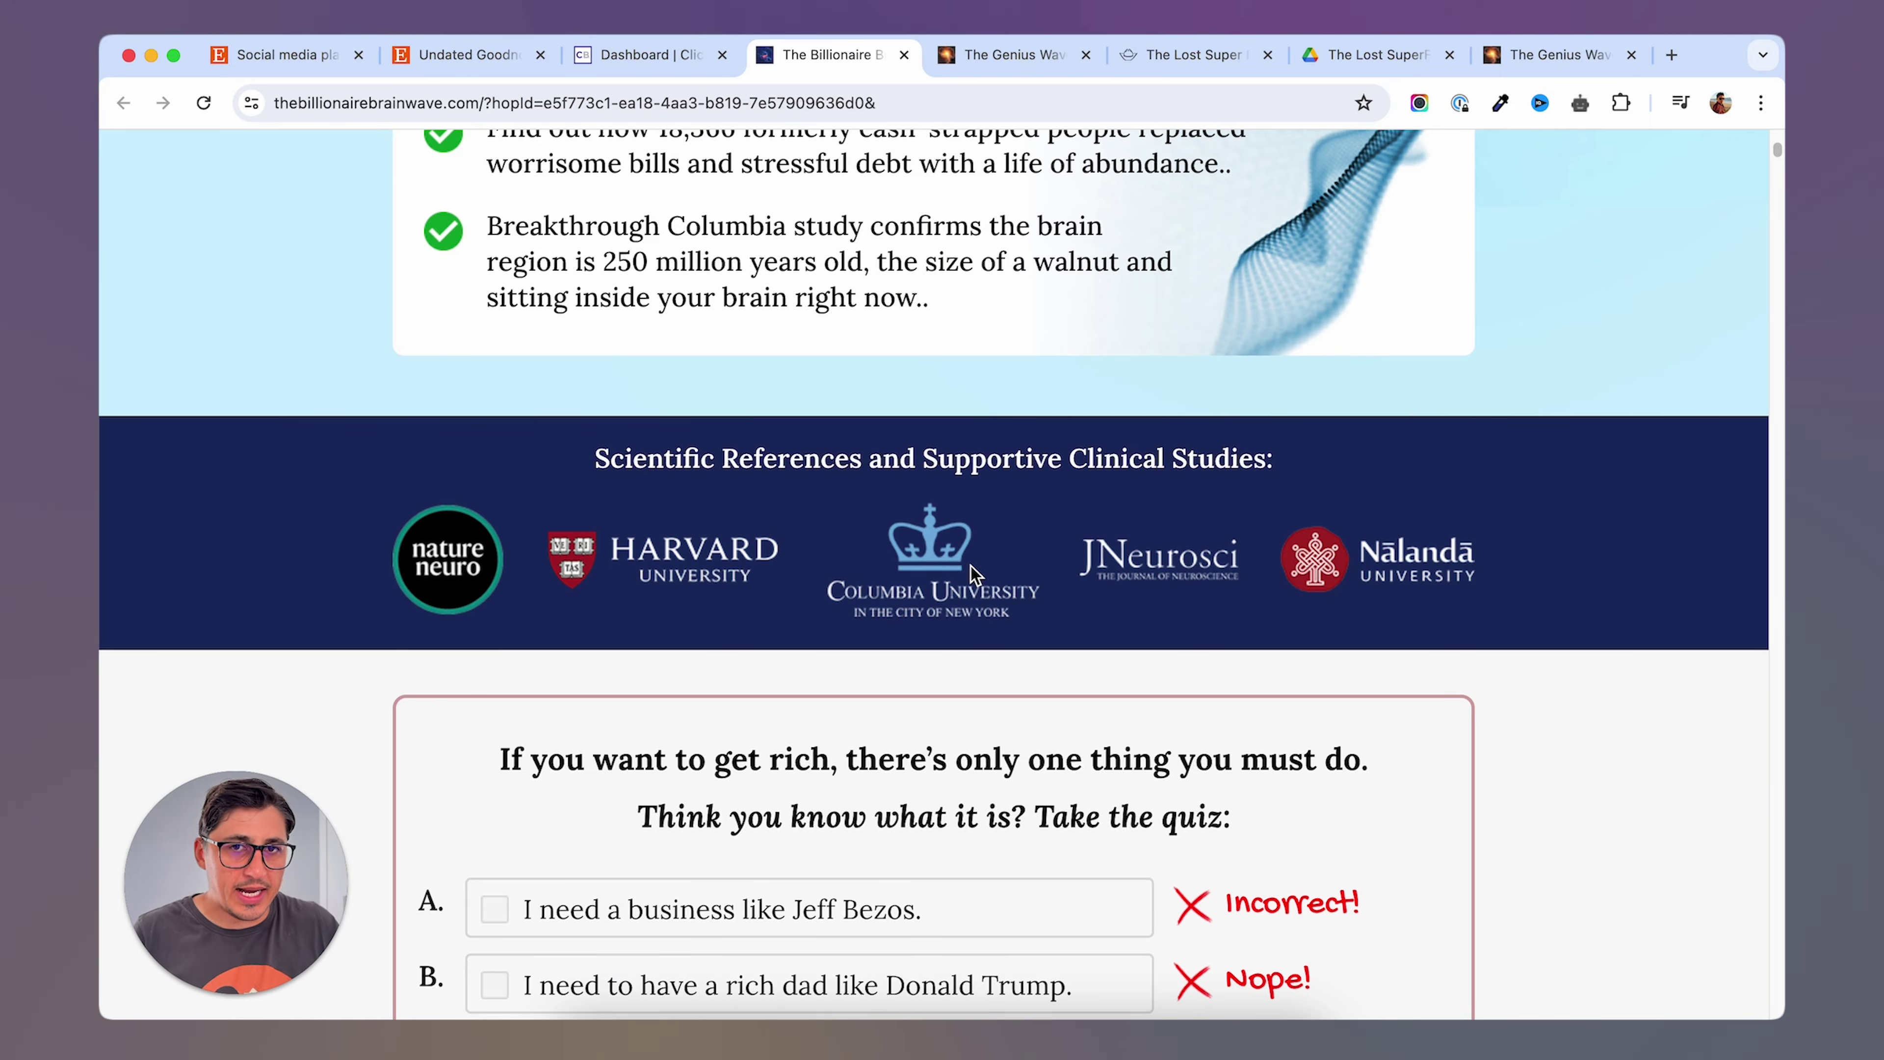
scroll(975, 576, "down", 20)
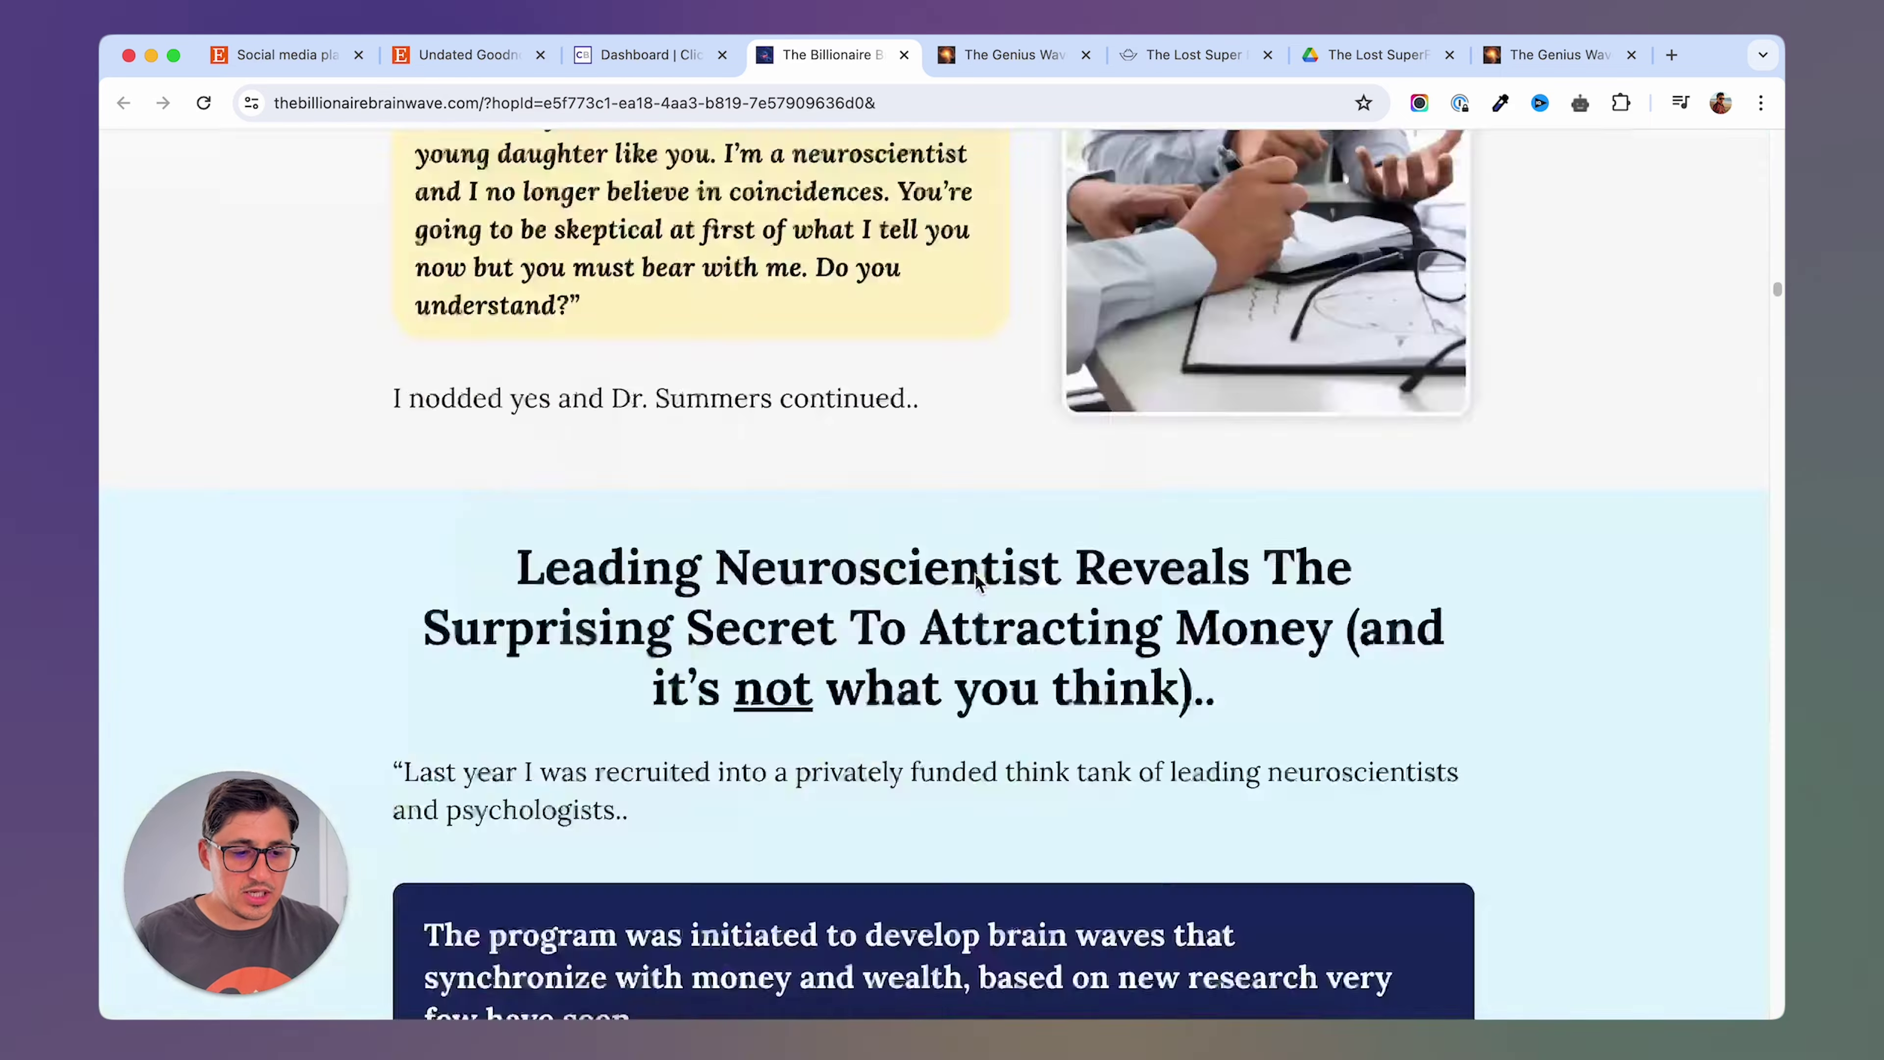
Continue down the Billionaire Brain Wave sales page and read its user study findings and personal success stories.
scroll(976, 585, "down", 3)
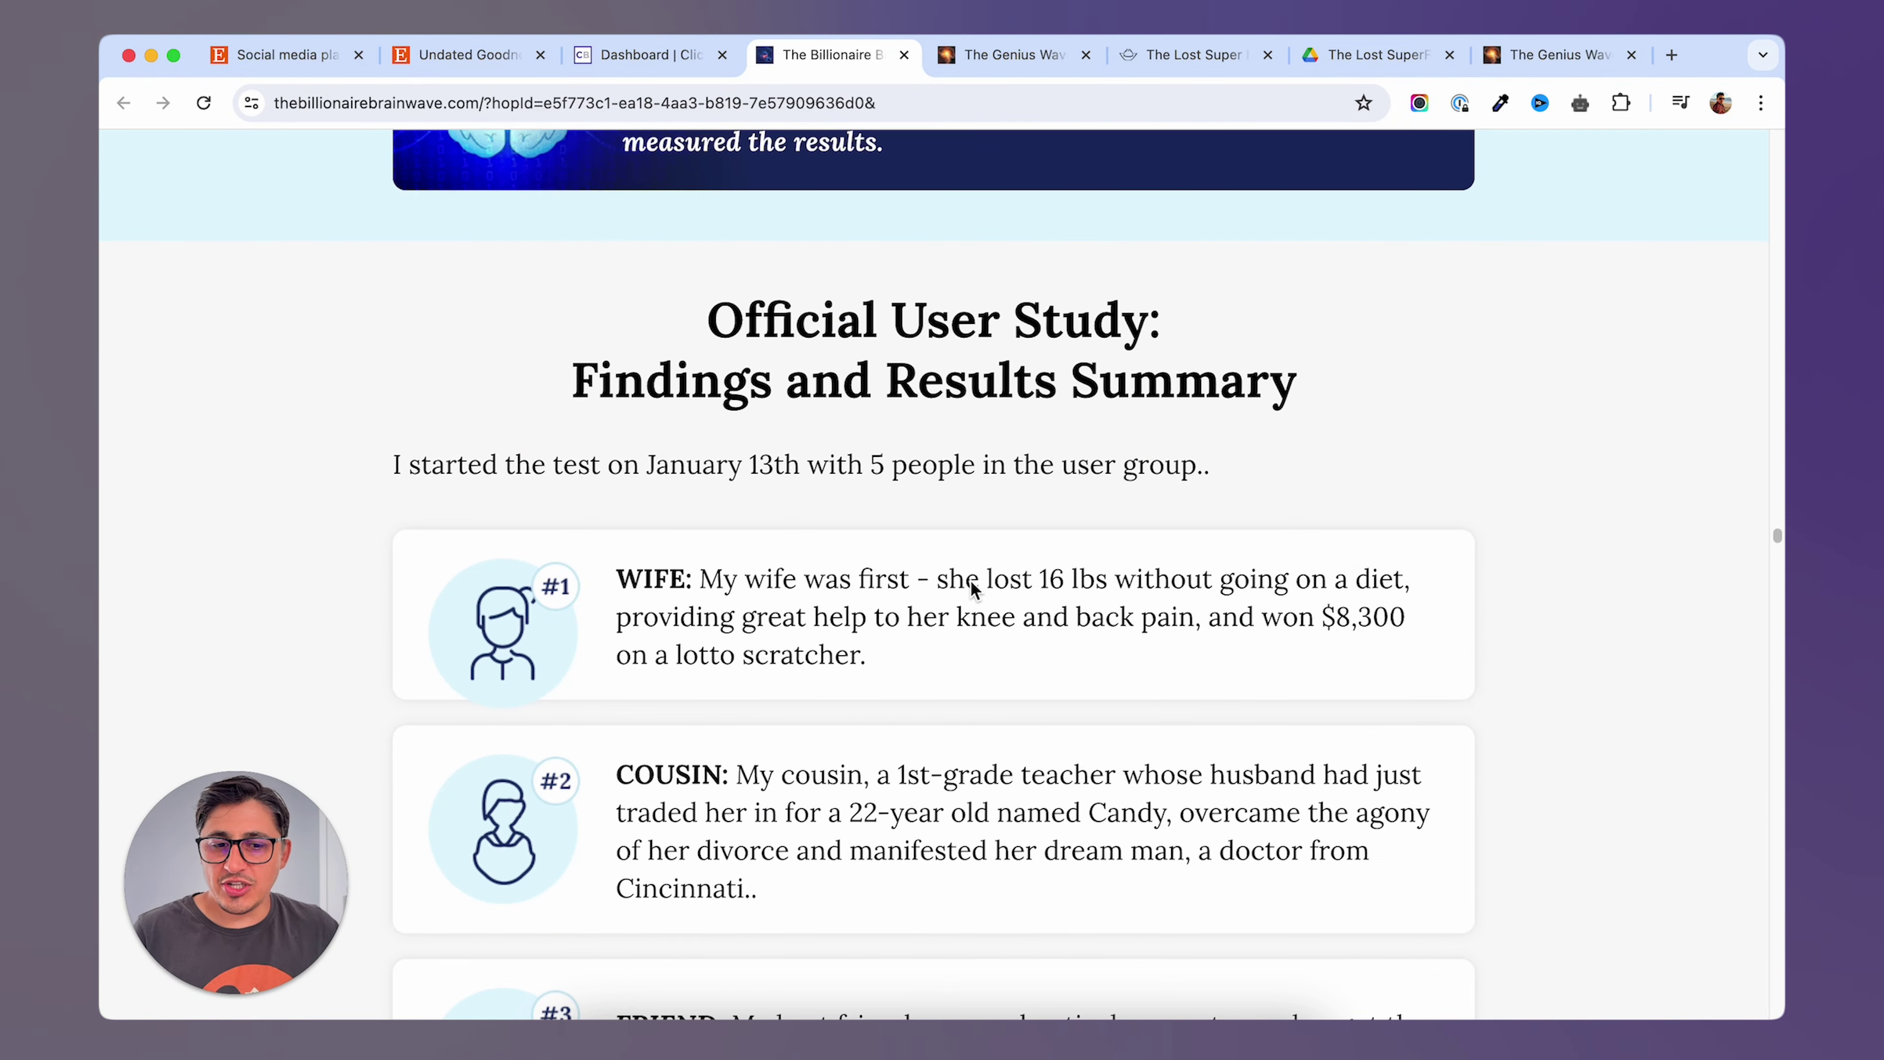
scroll(972, 586, "down", 15)
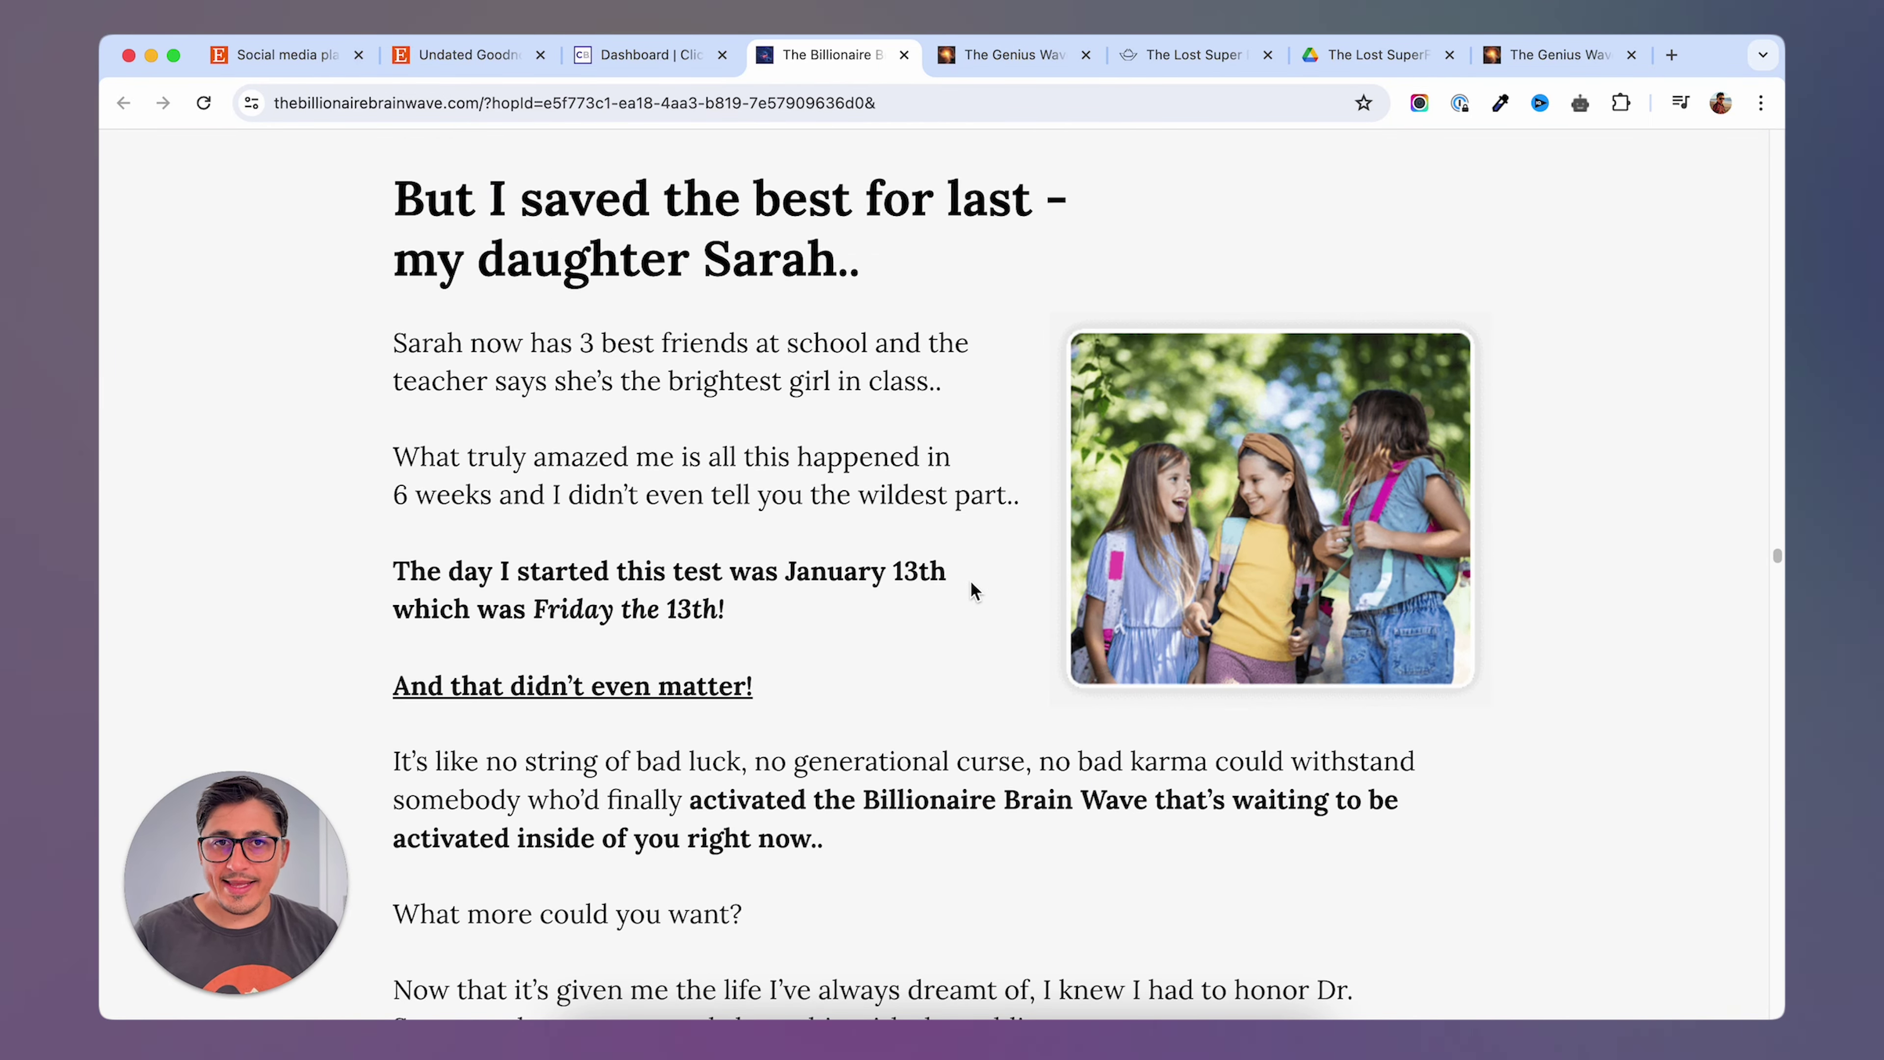
scroll(923, 627, "down", 15)
scroll(923, 633, "up", 5)
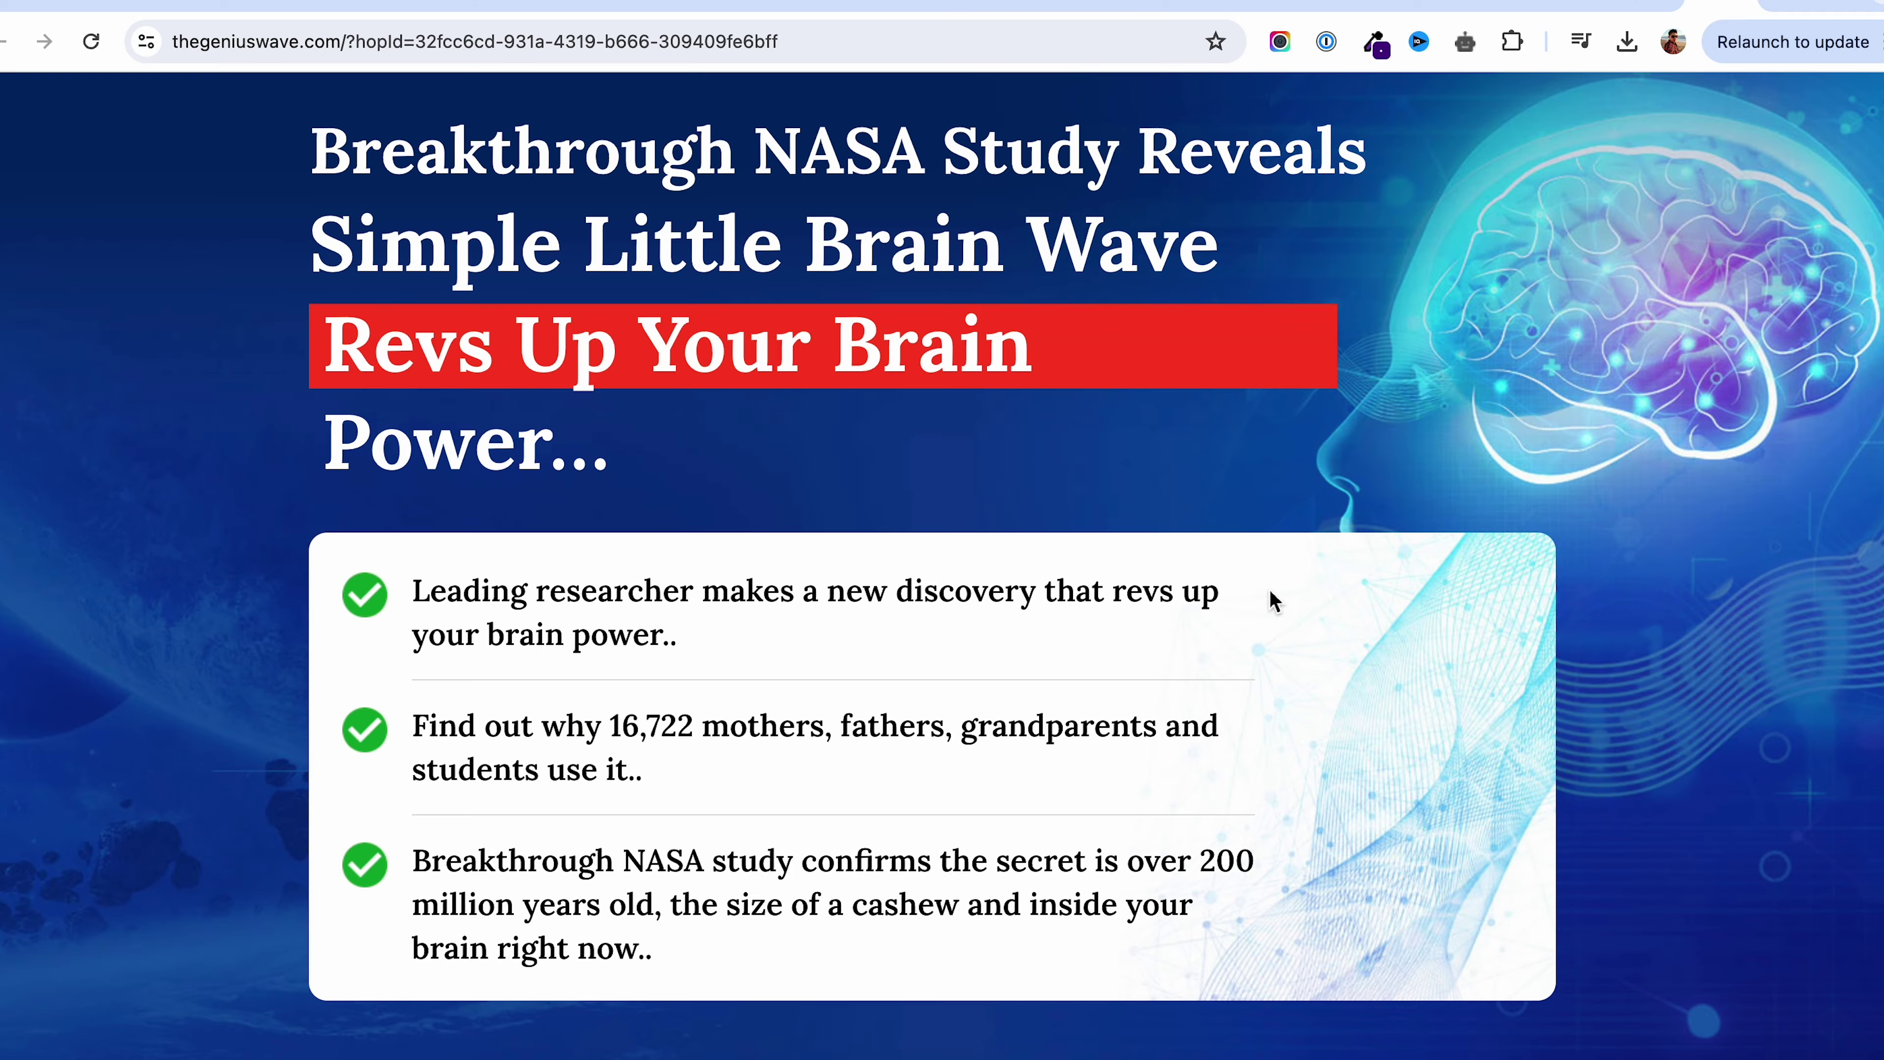
Examine The Genius Wave sales page, from its headline claims to the supporting clinical studies and the sections below.
scroll(1272, 600, "down", 5)
scroll(1271, 592, "down", 10)
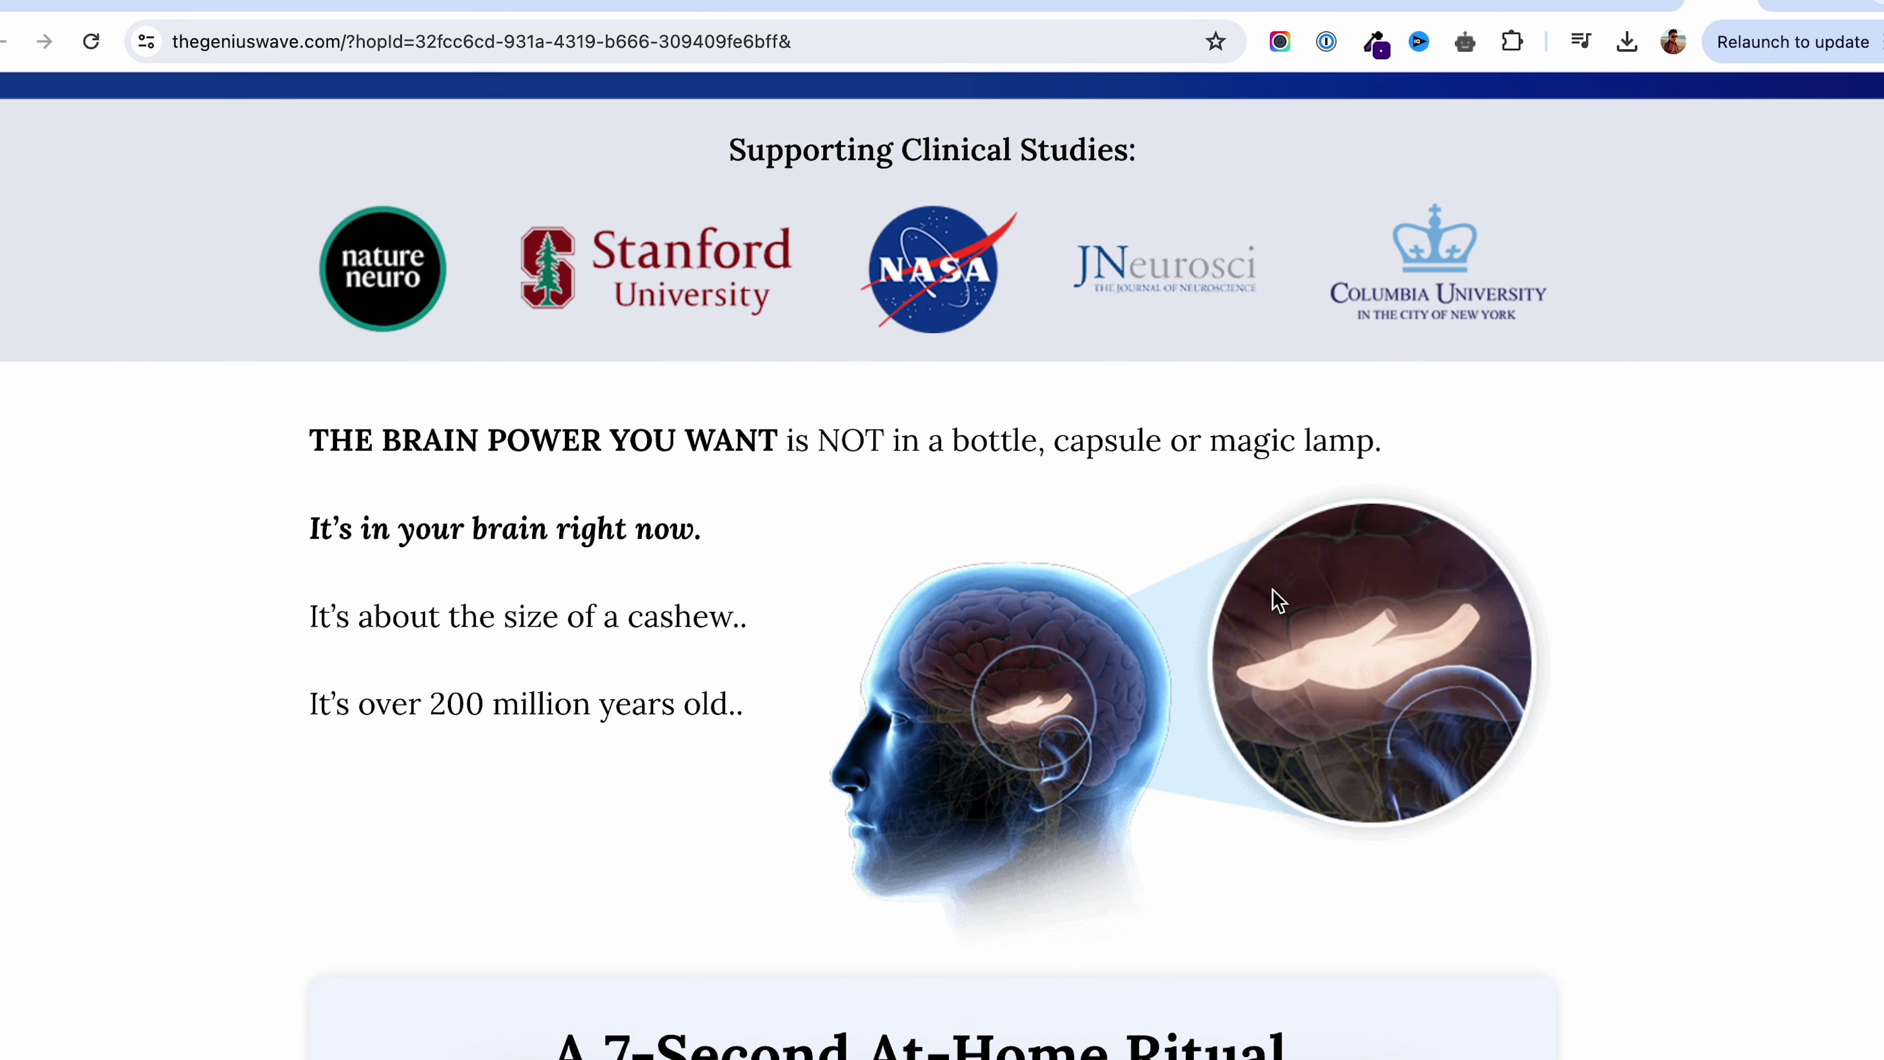
scroll(1278, 600, "down", 8)
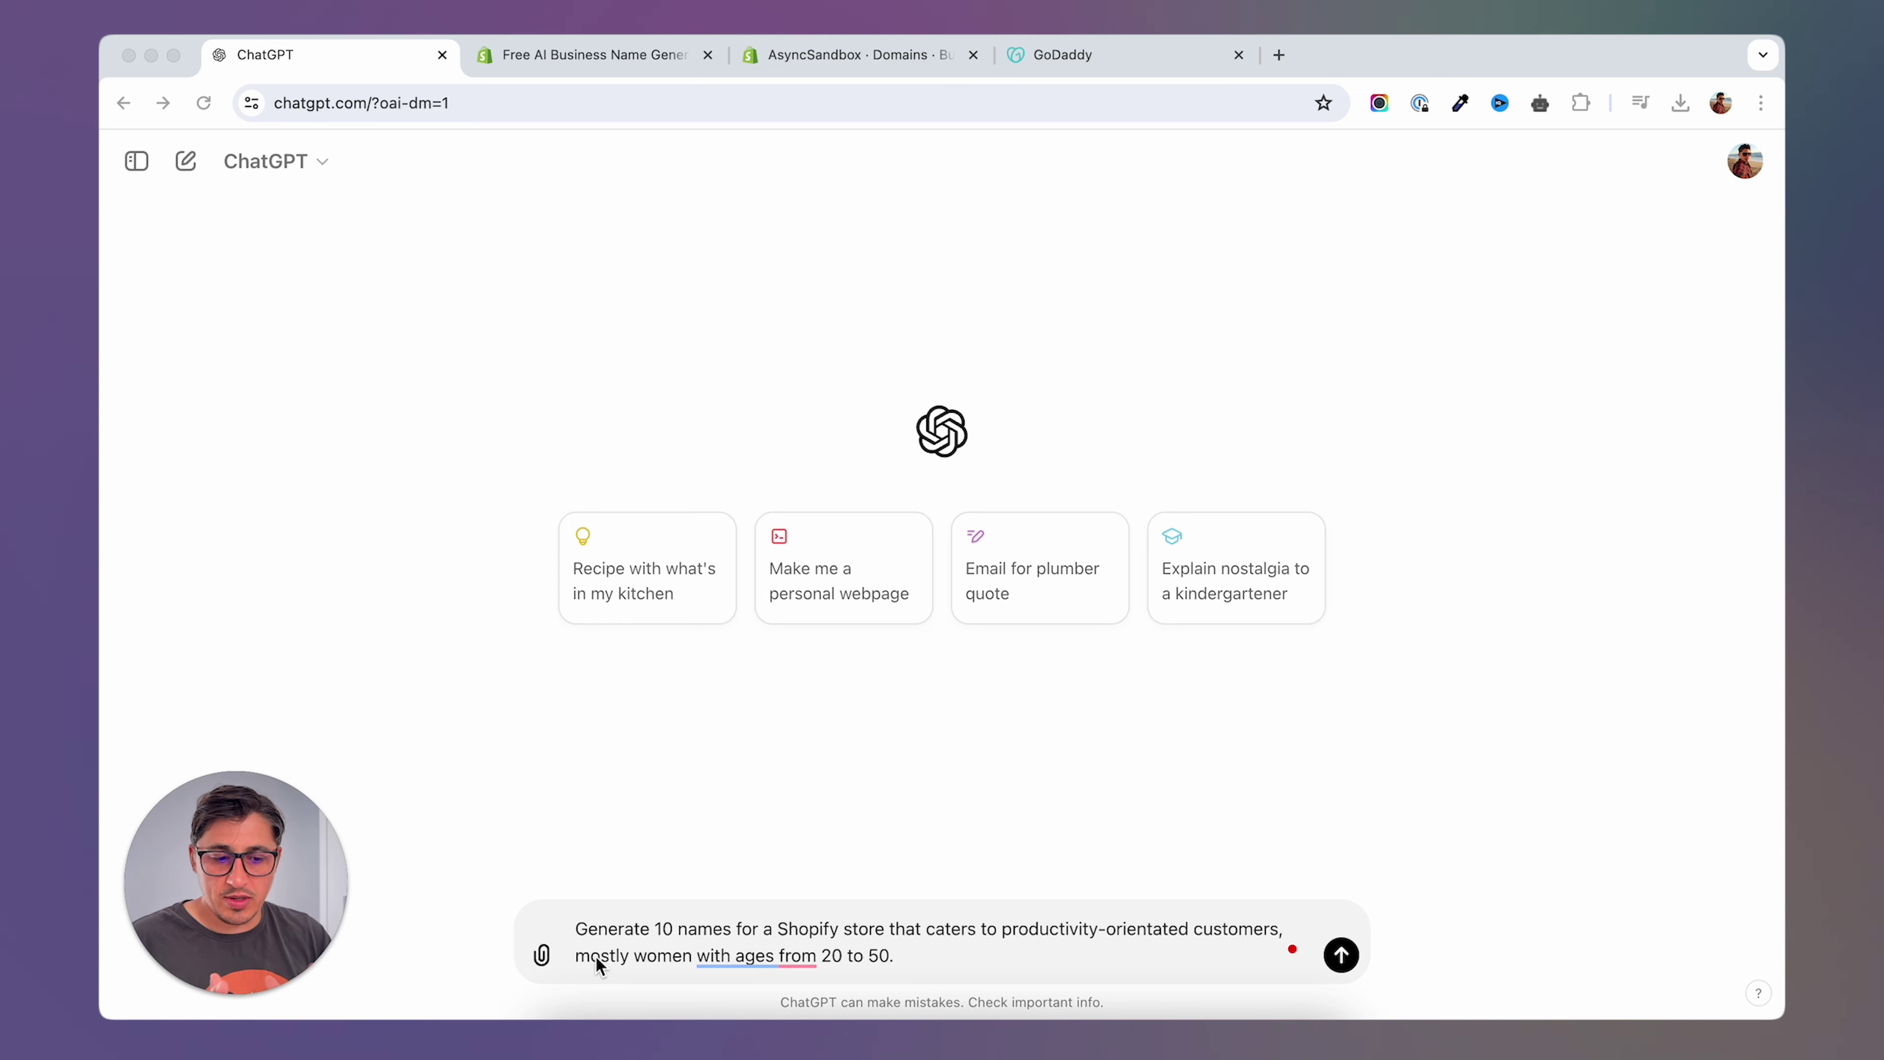
Ask ChatGPT for 10 Shopify store names for productivity-orientated customers, mostly women aged 20 to 50, and copy the reply's opening line.
key("Return")
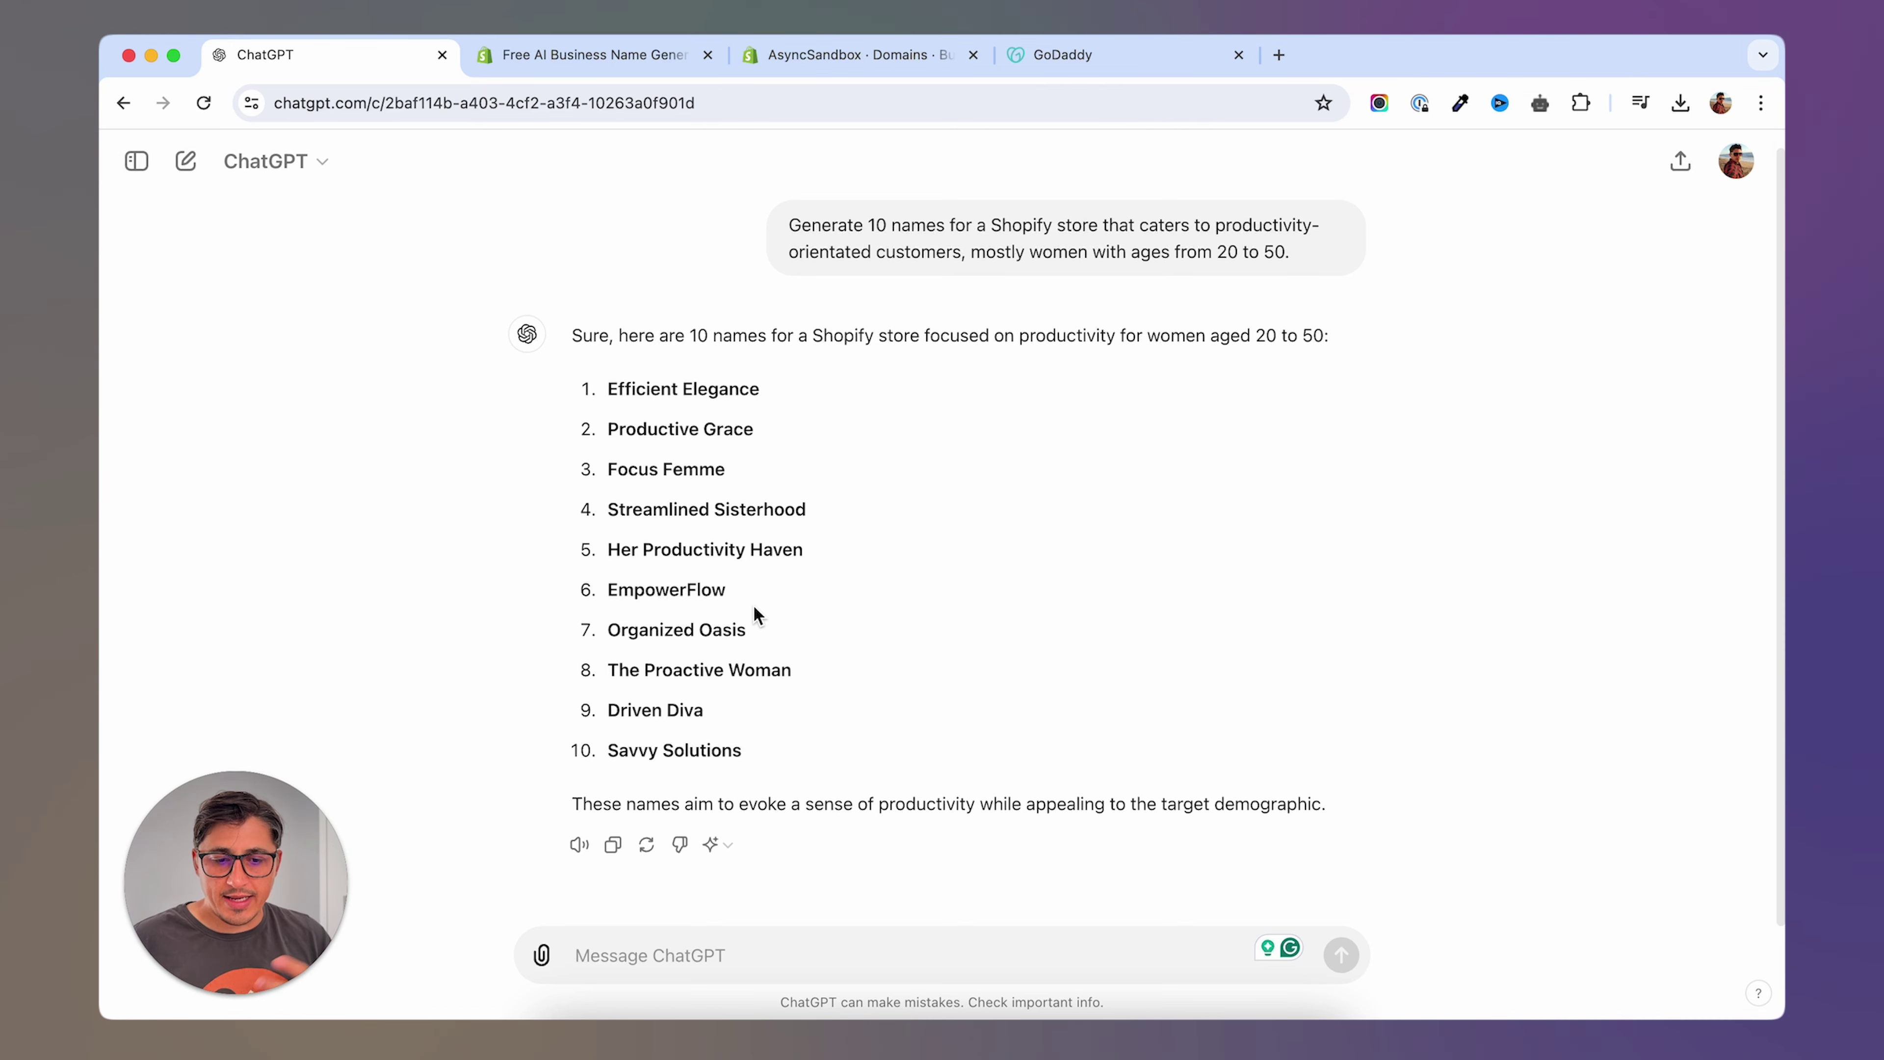
triple_click(586, 336)
key("super+c")
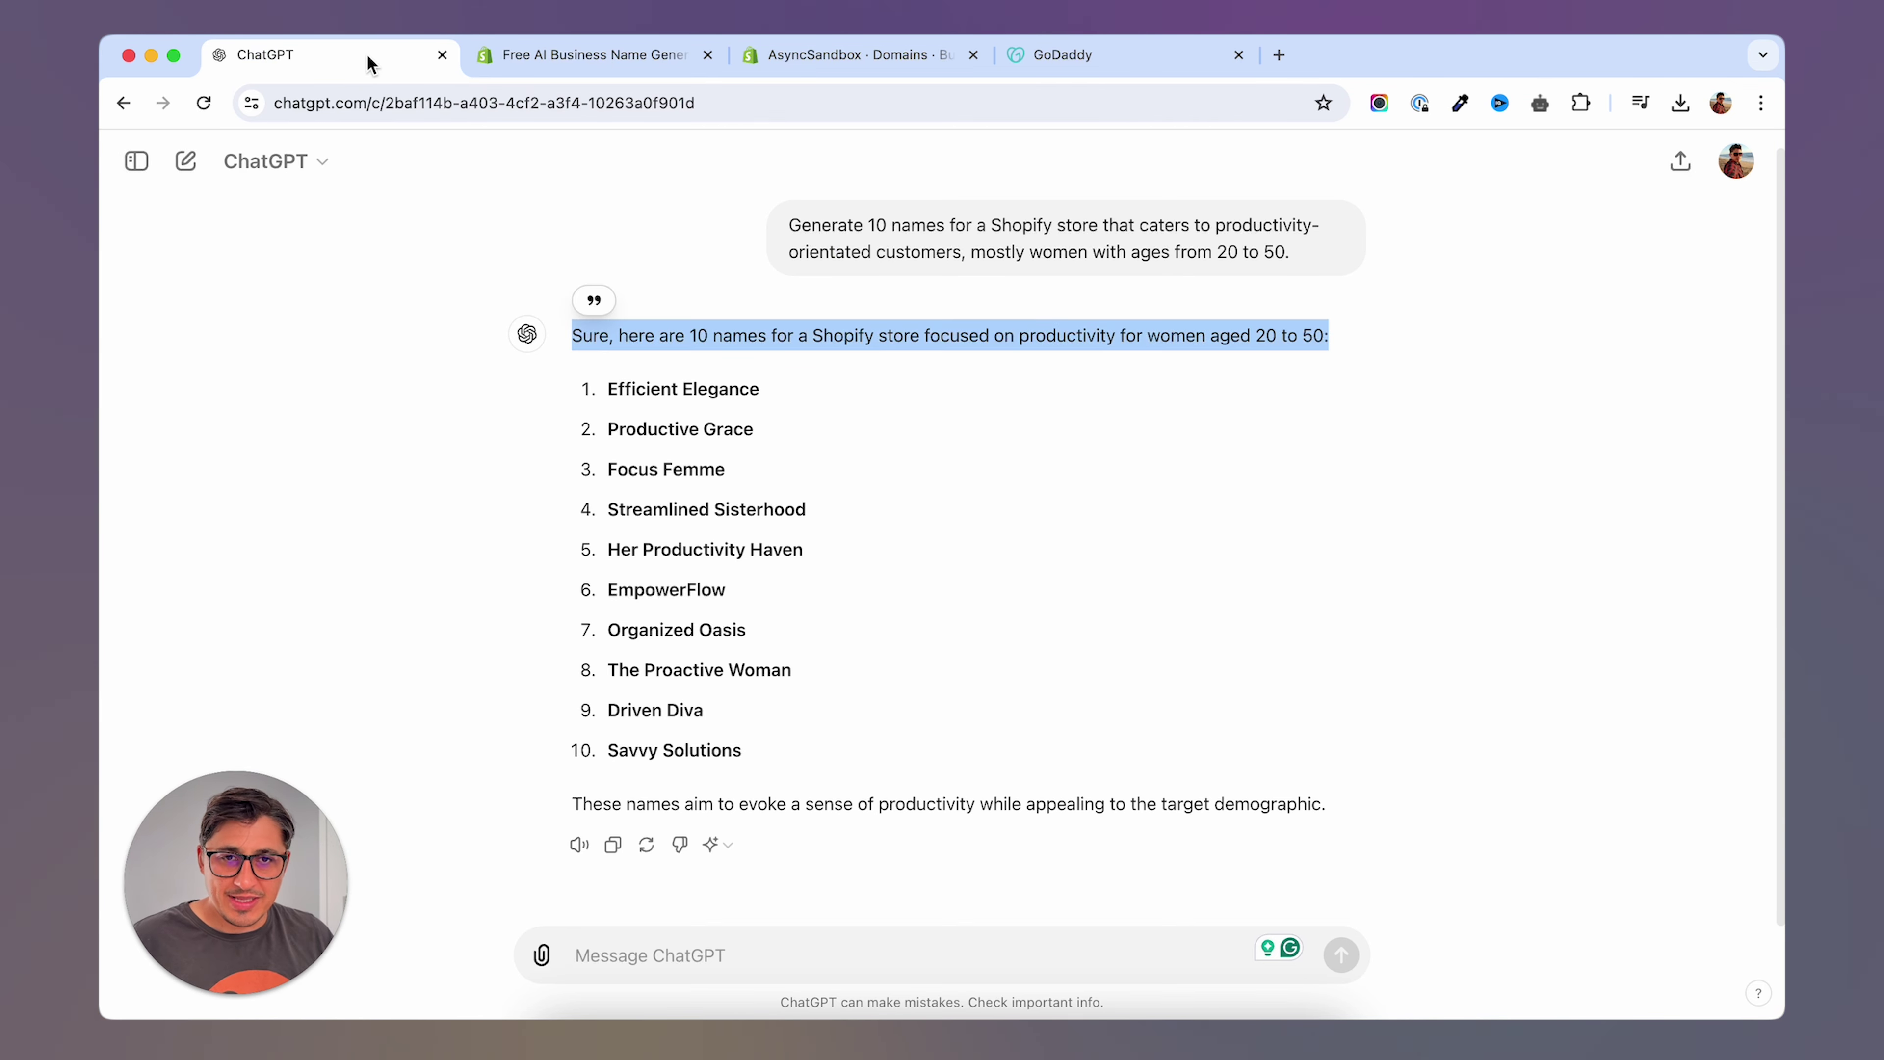
Generate name ideas in Shopify's AI Business Name Generator from the copied line about productivity for women aged 20 to 50, and browse the suggestions.
left_click(616, 60)
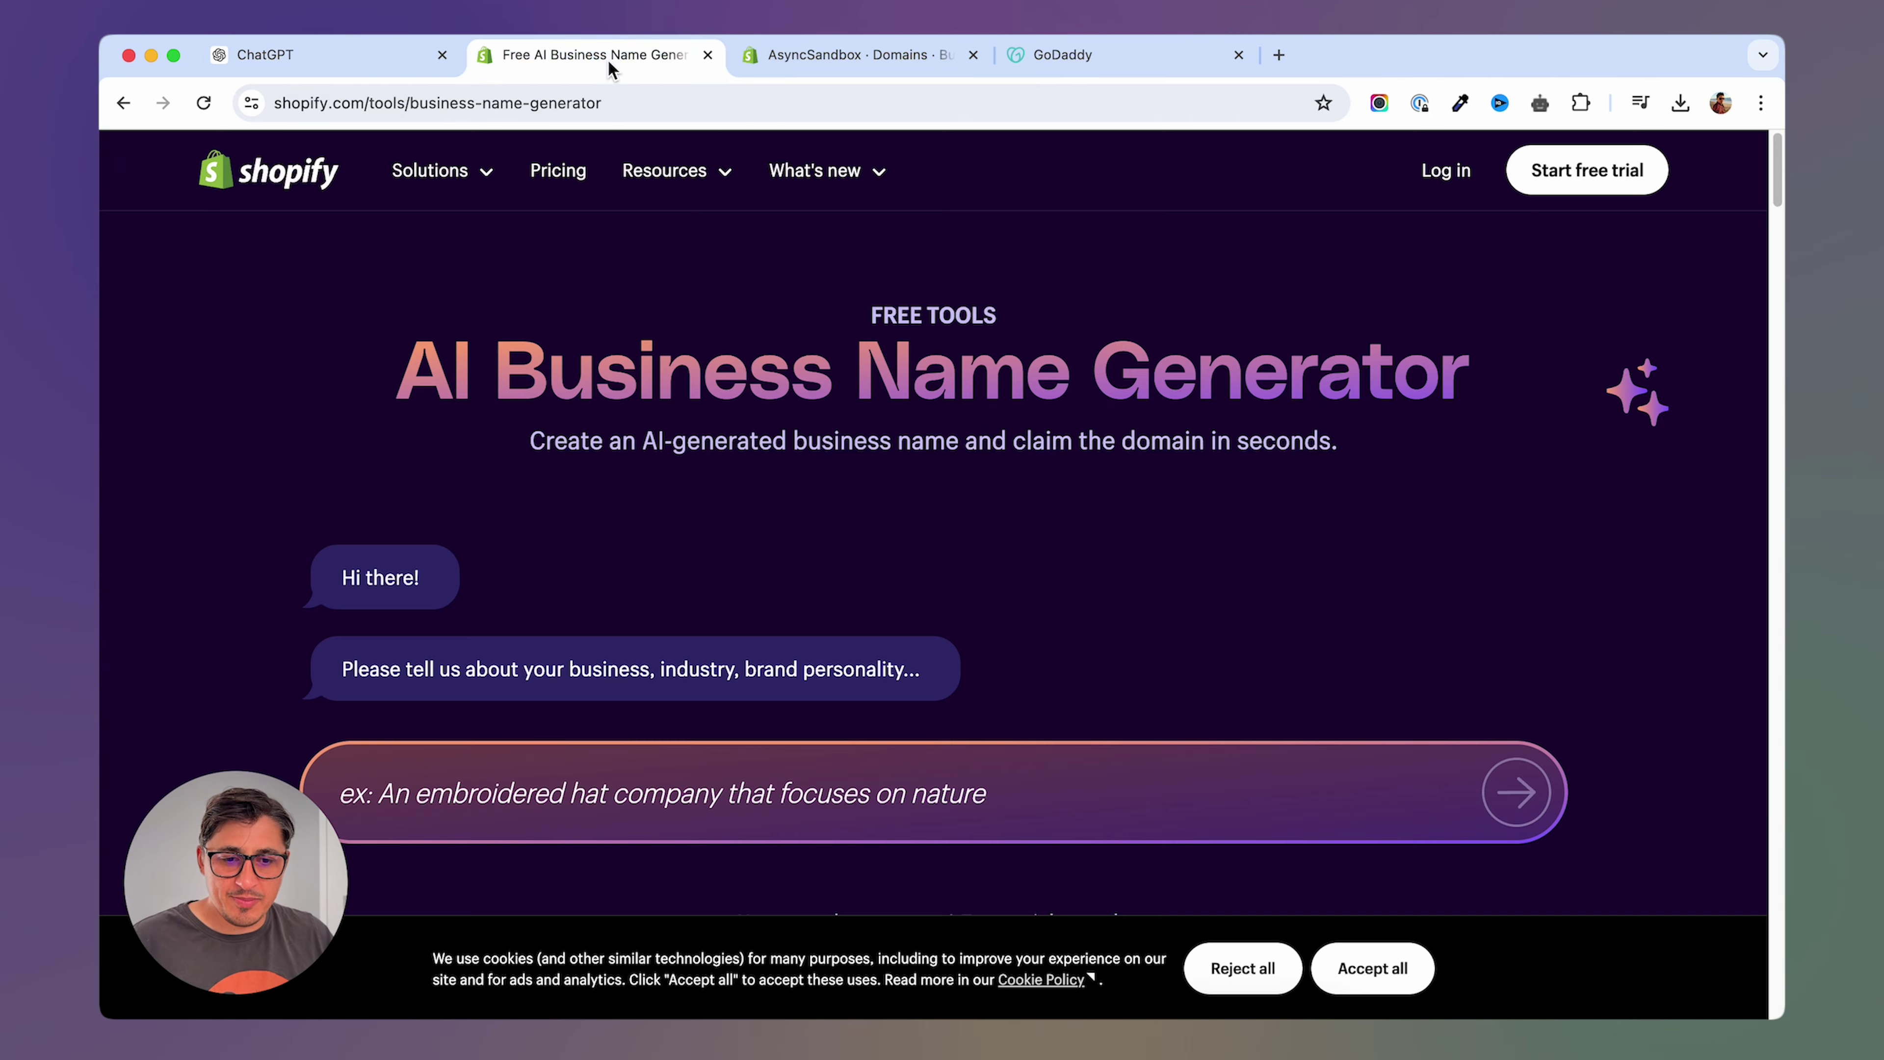
key("super+v")
key("Return")
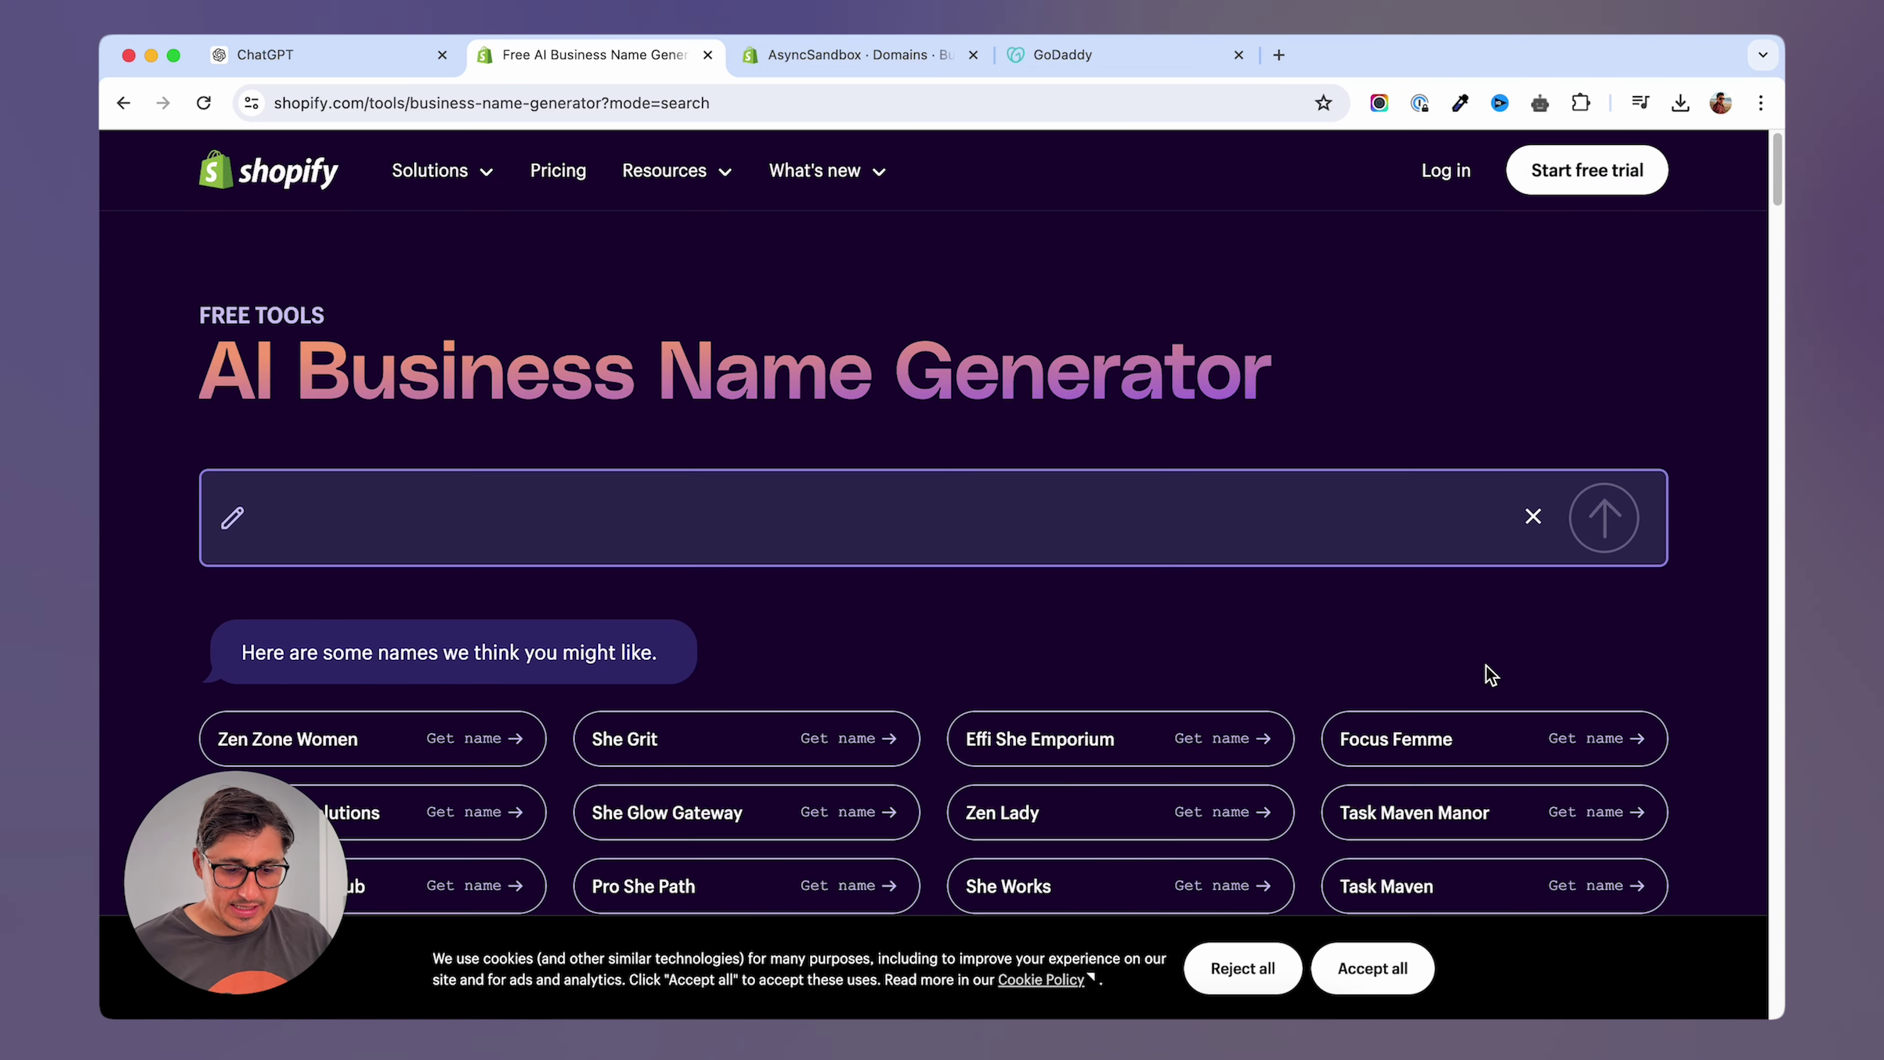
scroll(1697, 649, "down", 3)
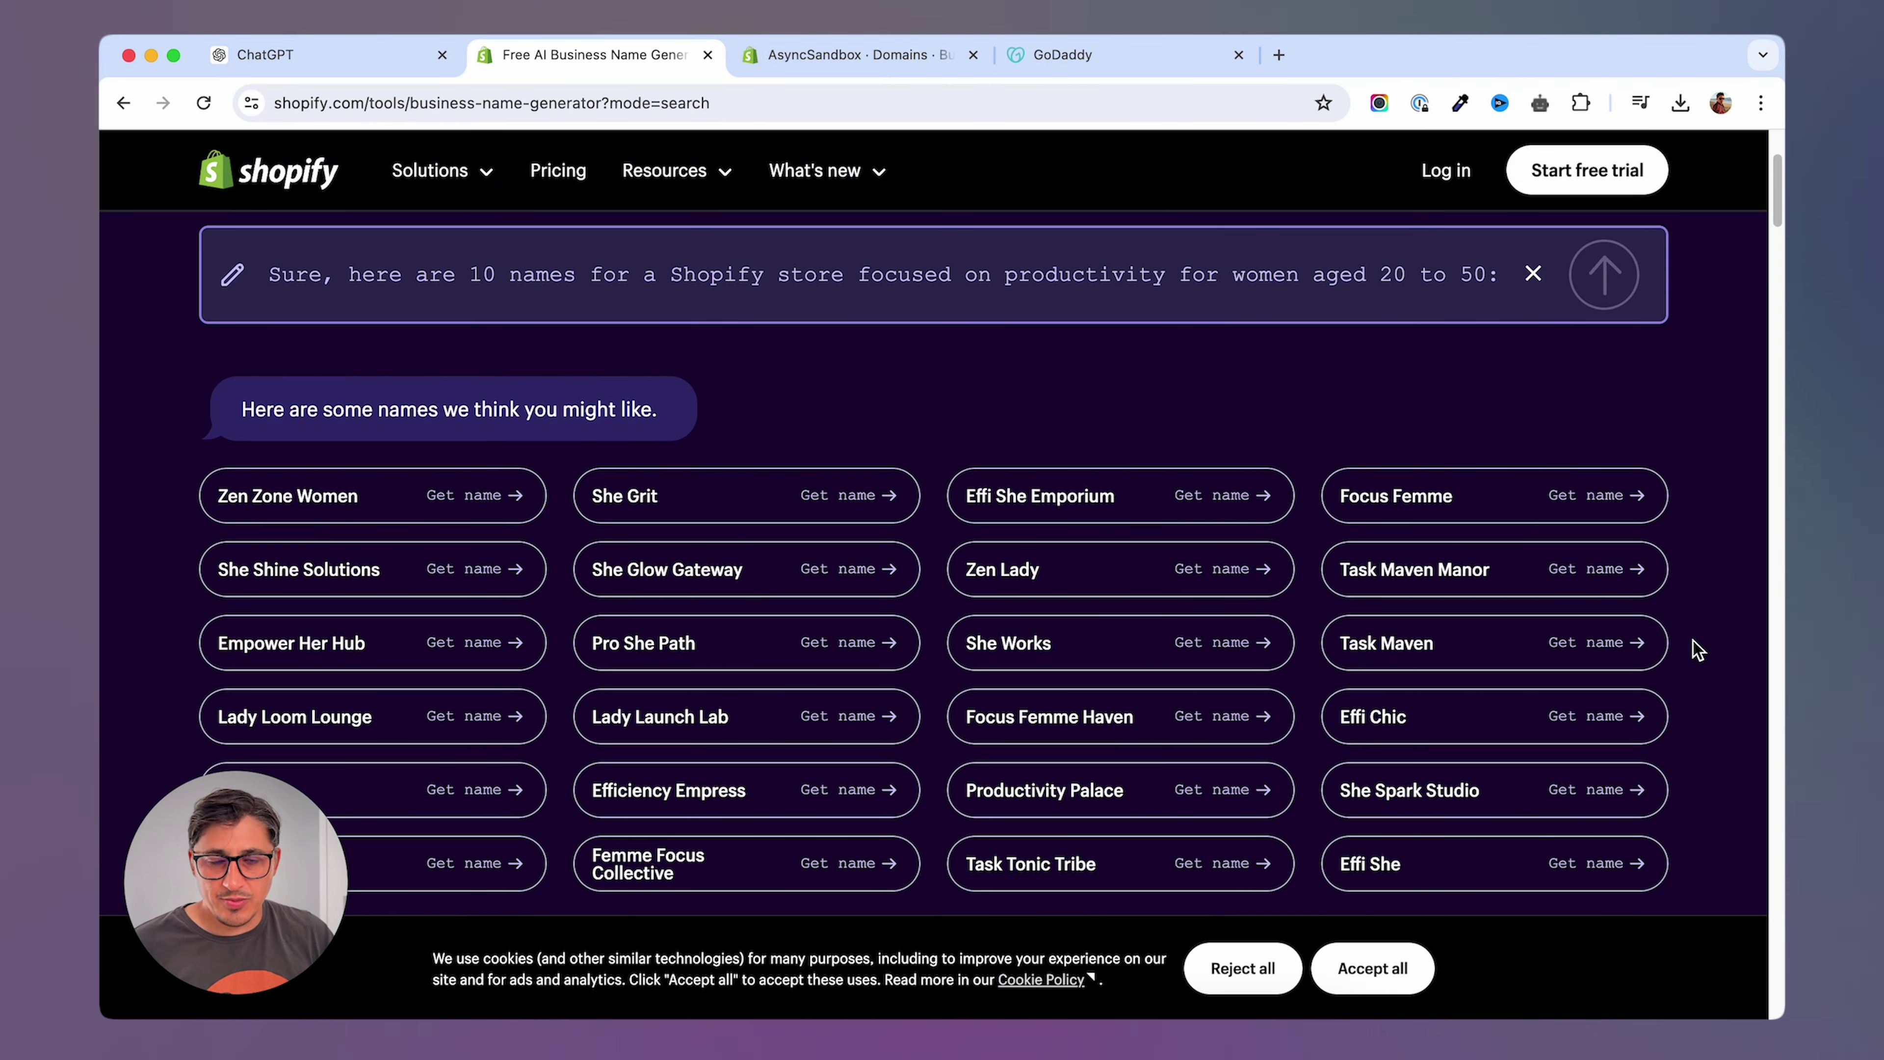
scroll(1697, 649, "down", 1)
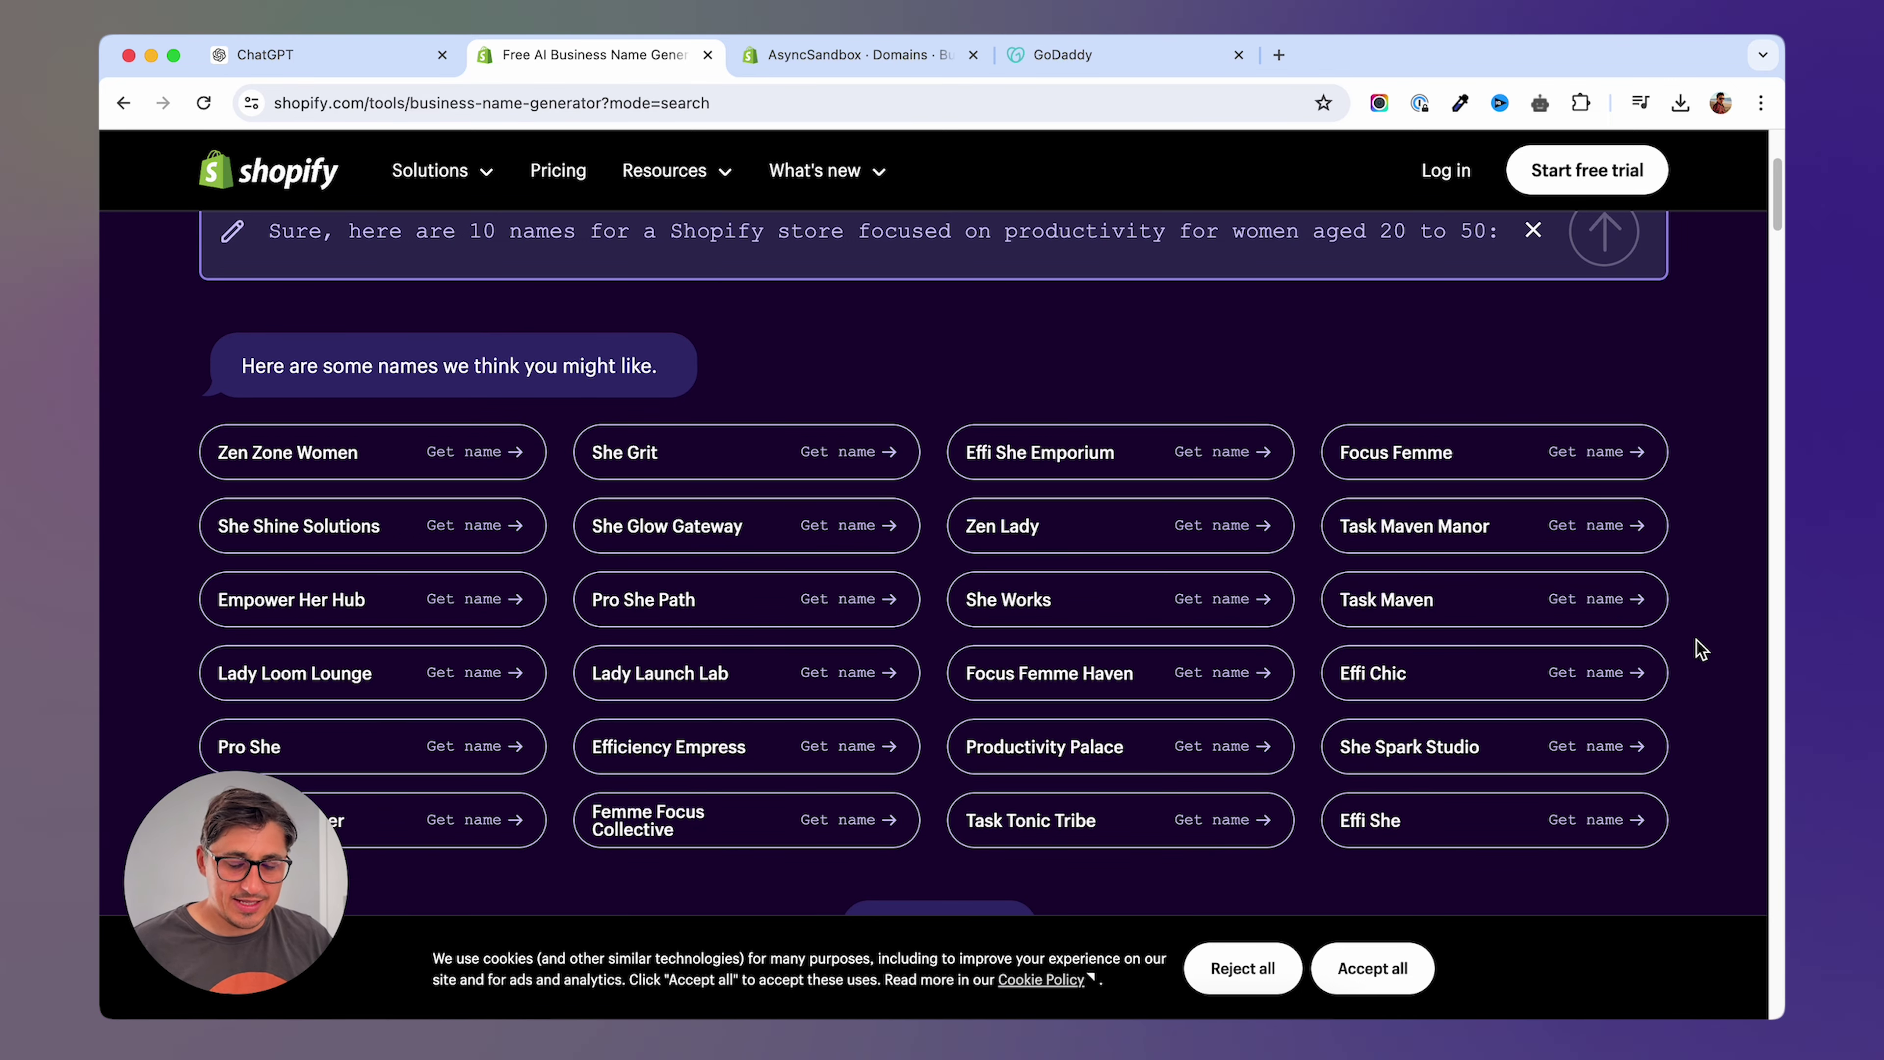
scroll(1699, 647, "down", 1)
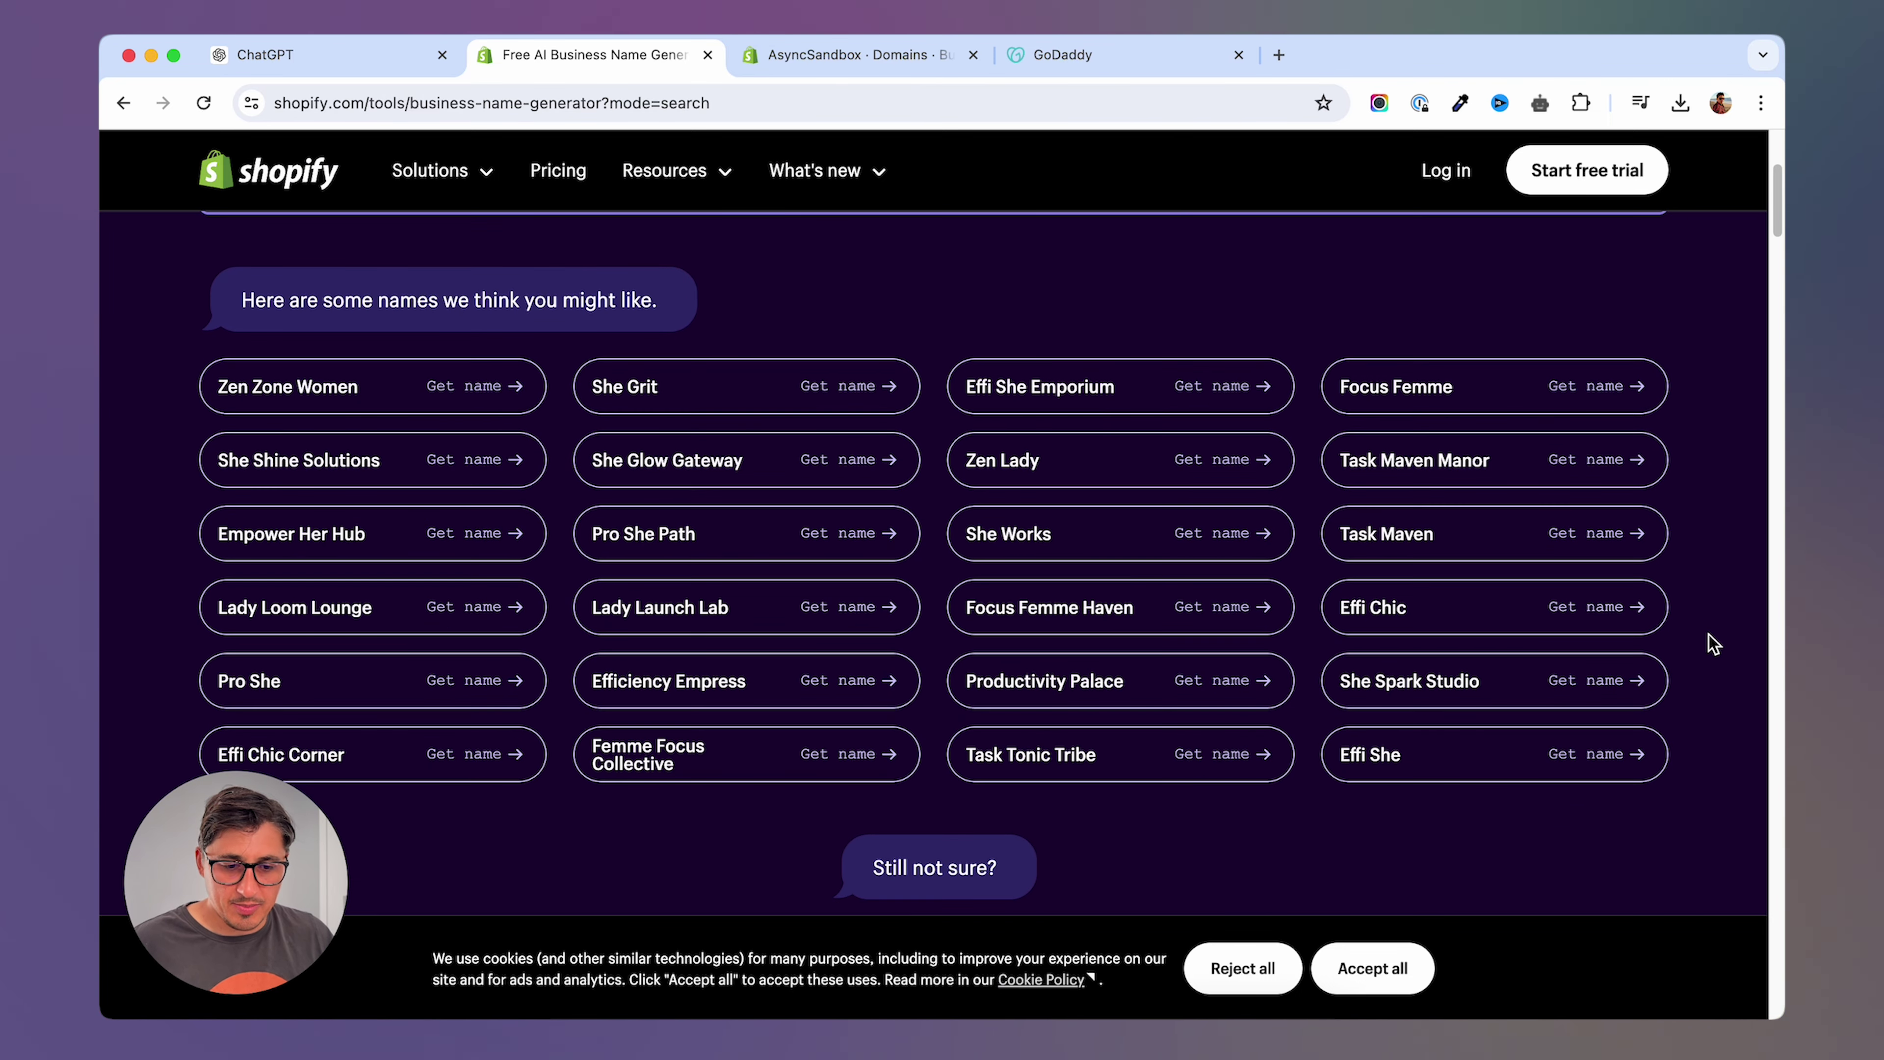
scroll(1711, 643, "down", 1)
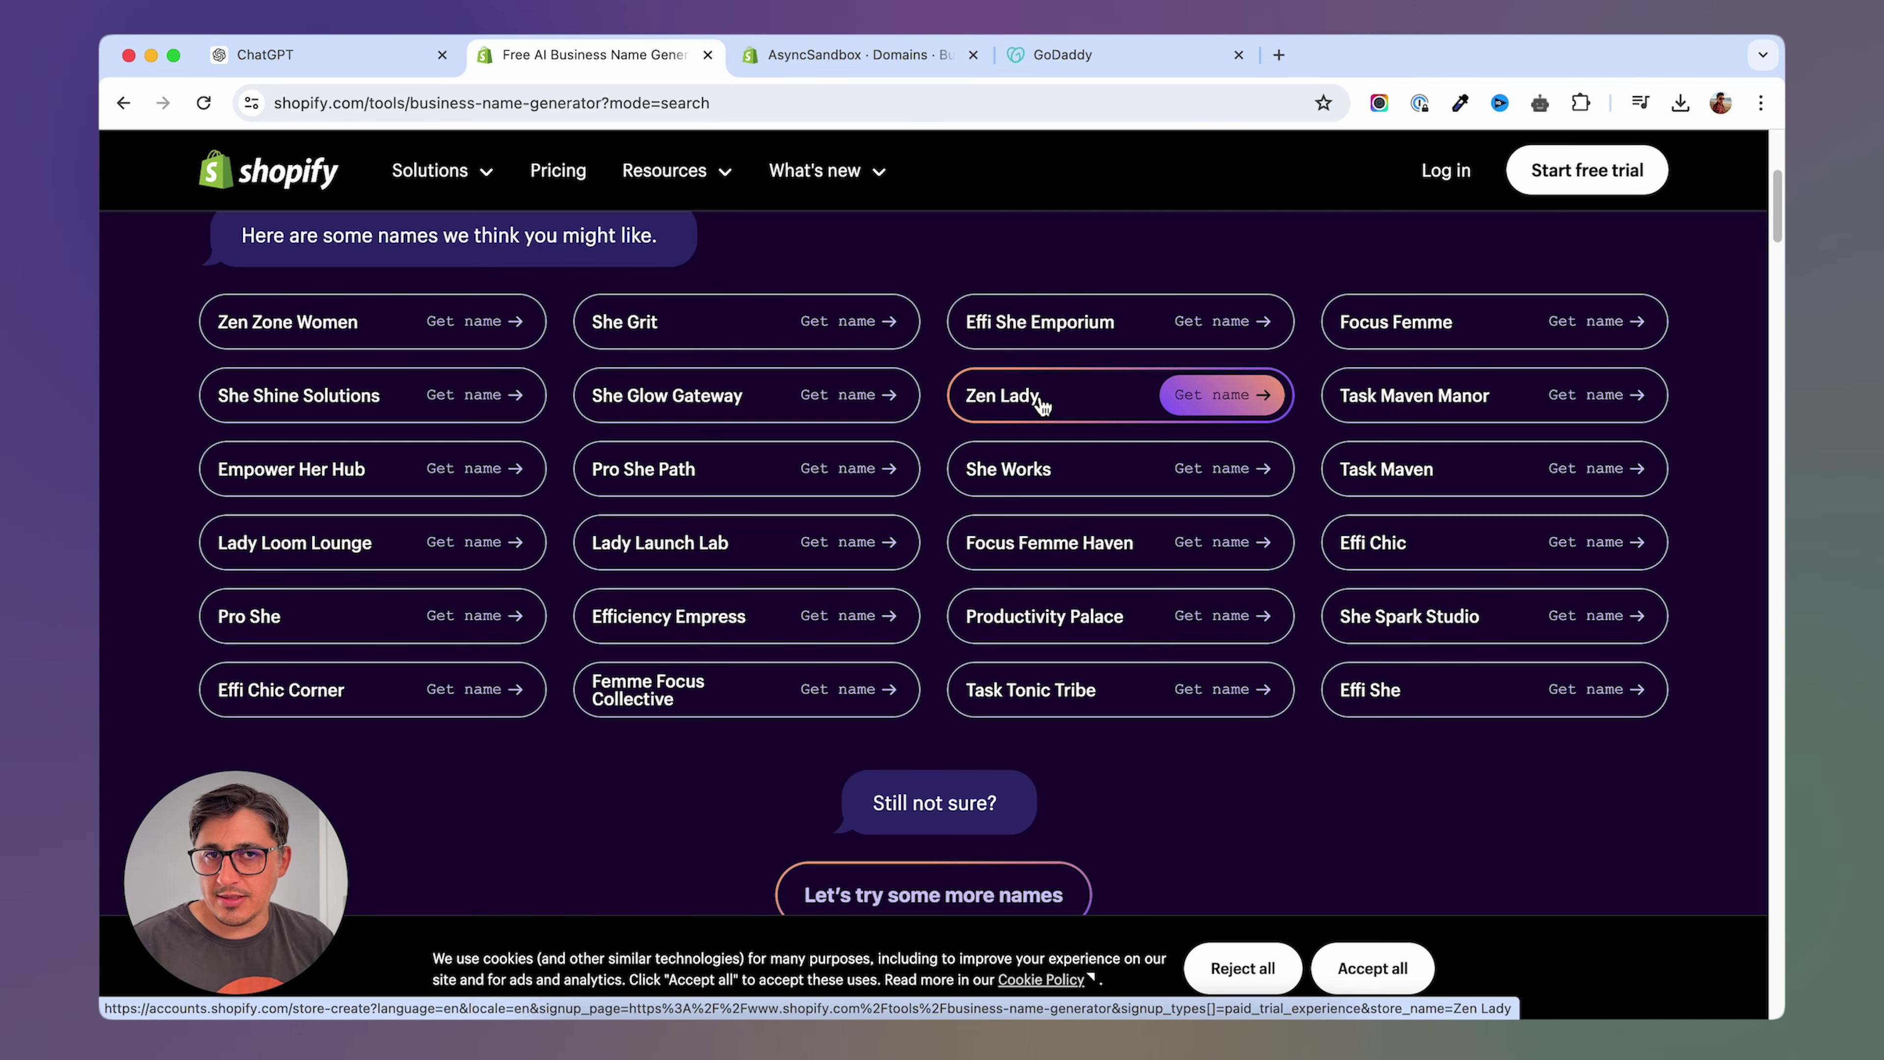
Search Google for "Zen Lady" and look through the results for existing businesses using that name.
left_click(1278, 54)
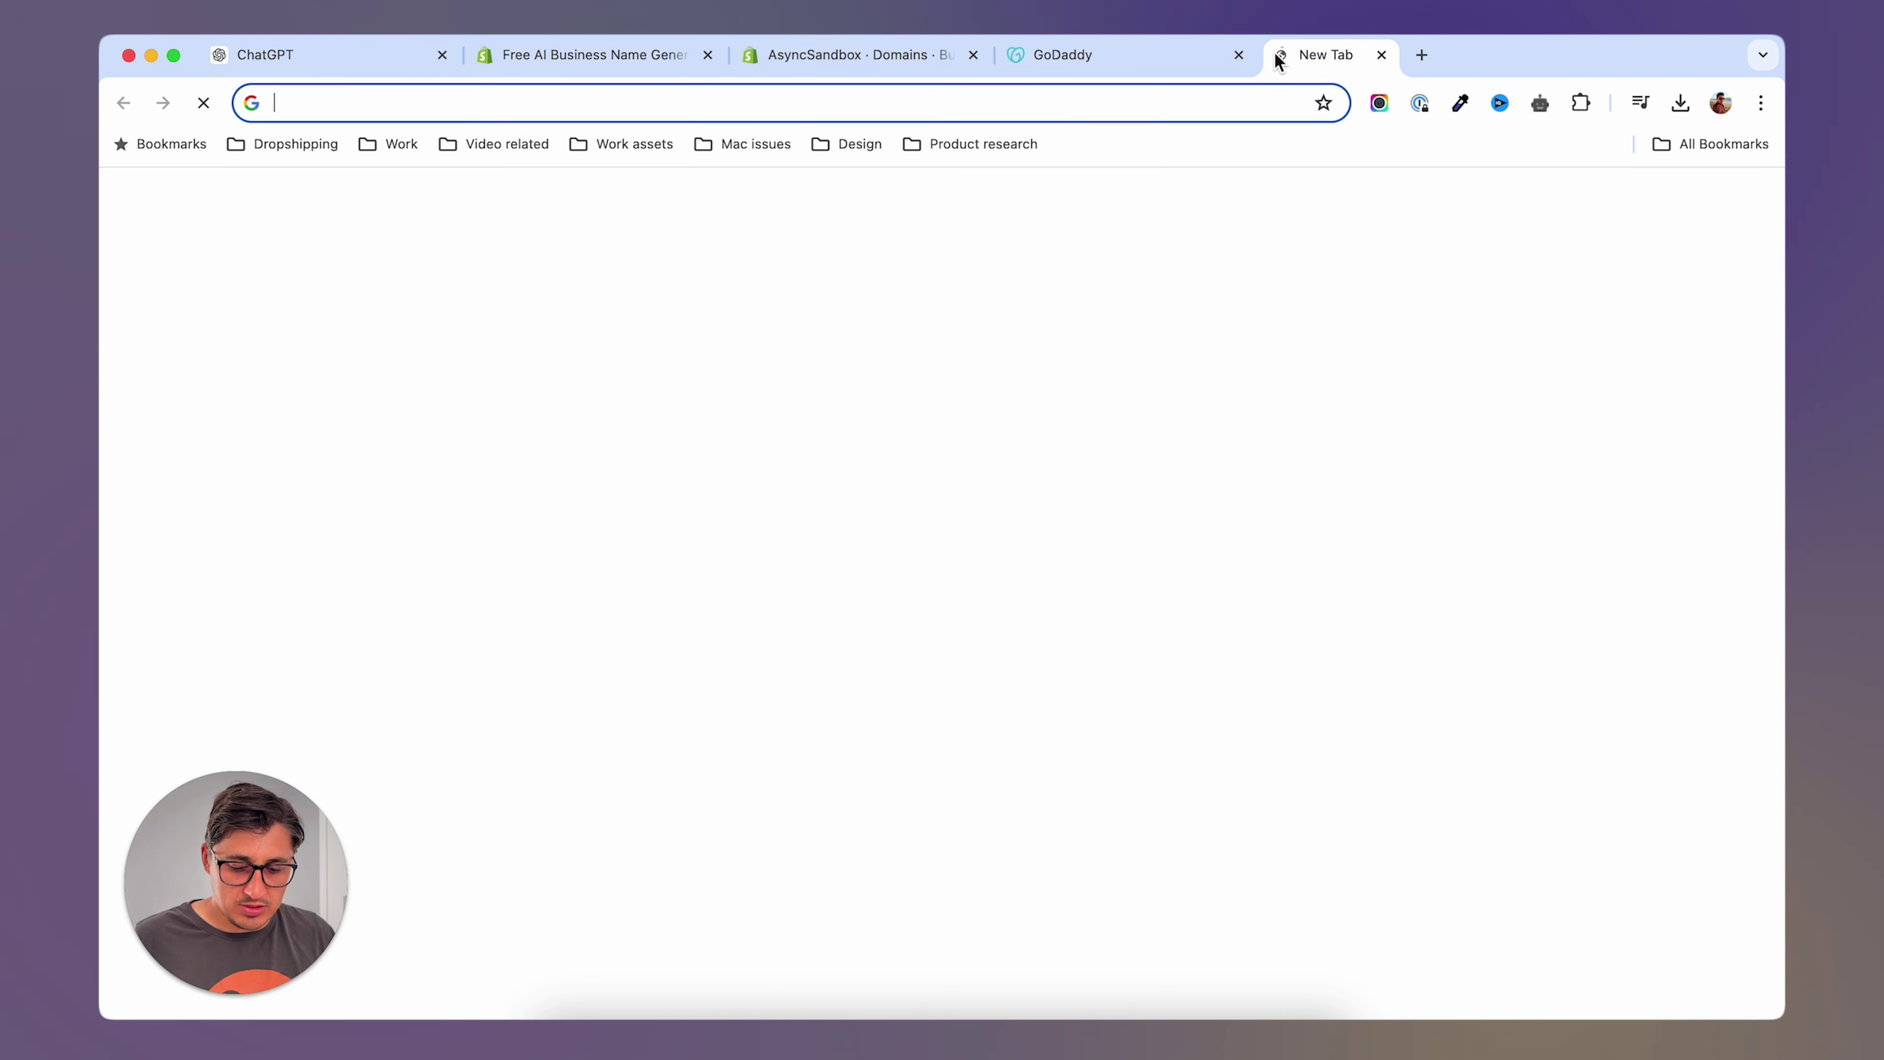
type("Zen Lady")
key("Return")
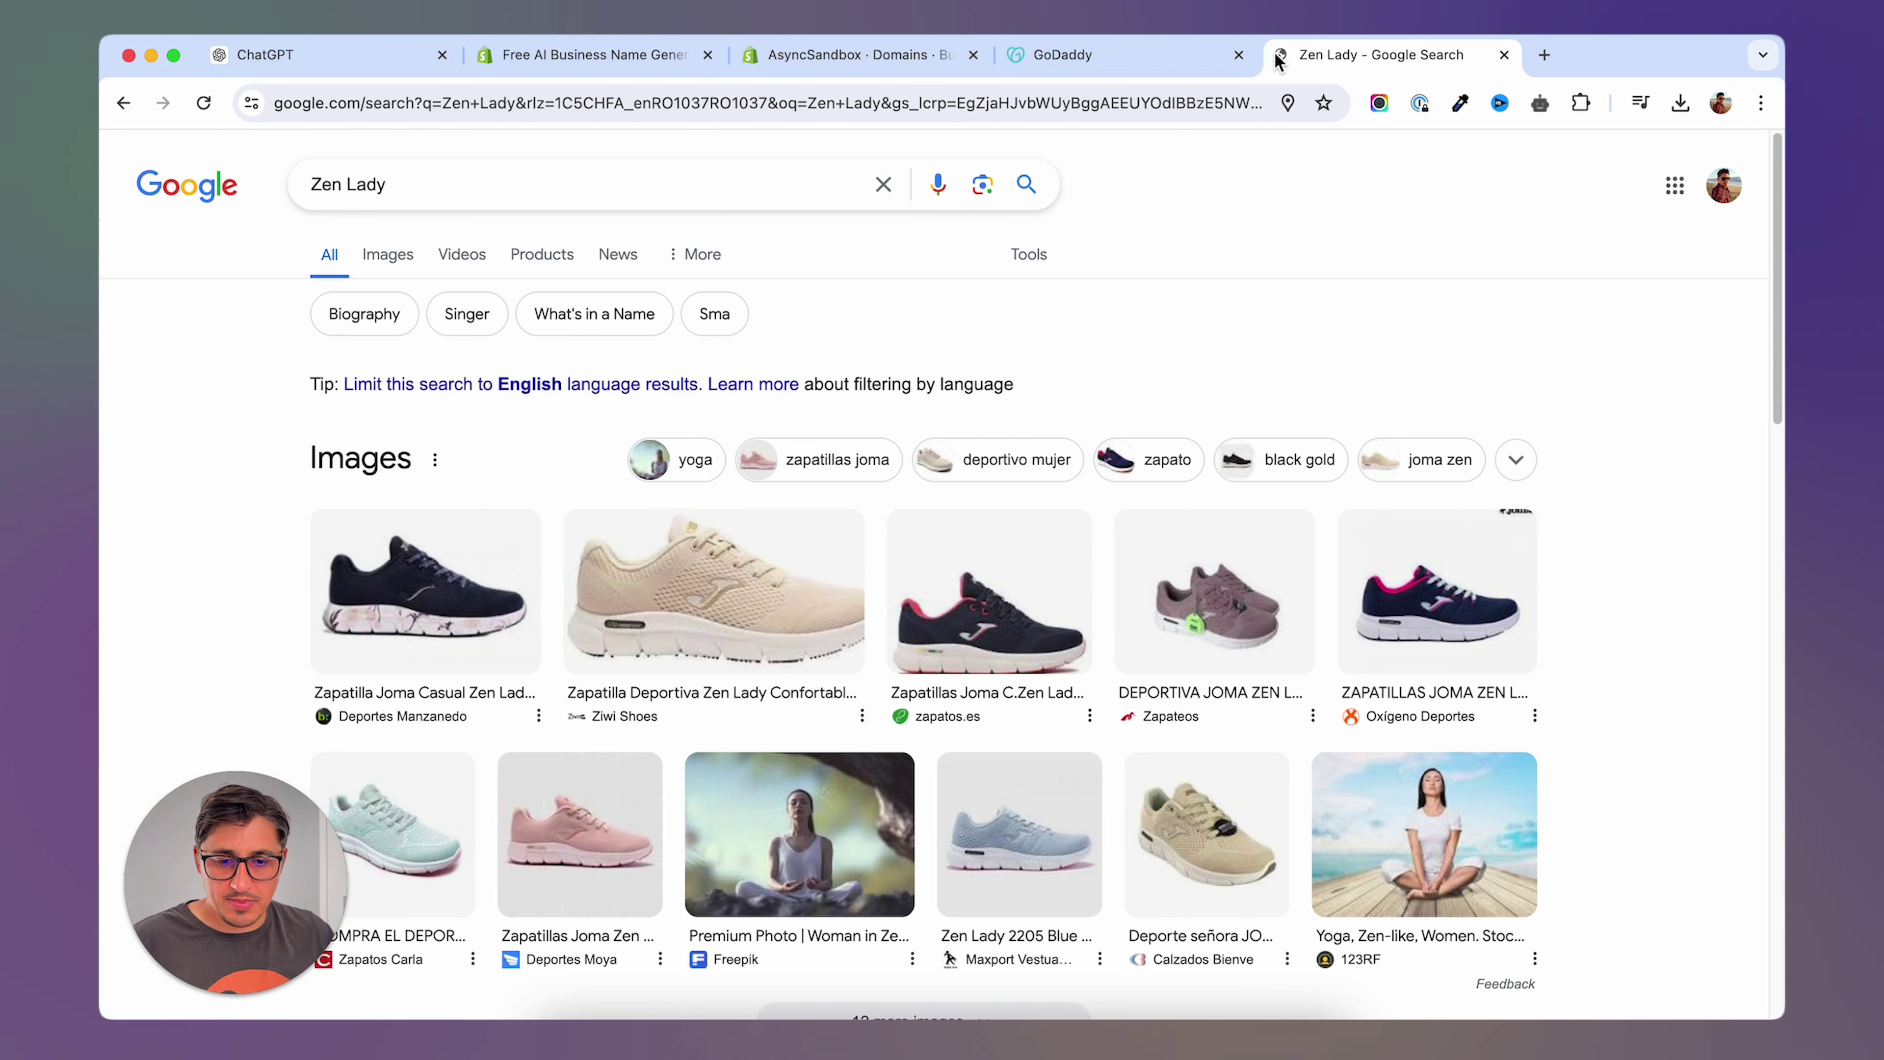
scroll(950, 369, "down", 8)
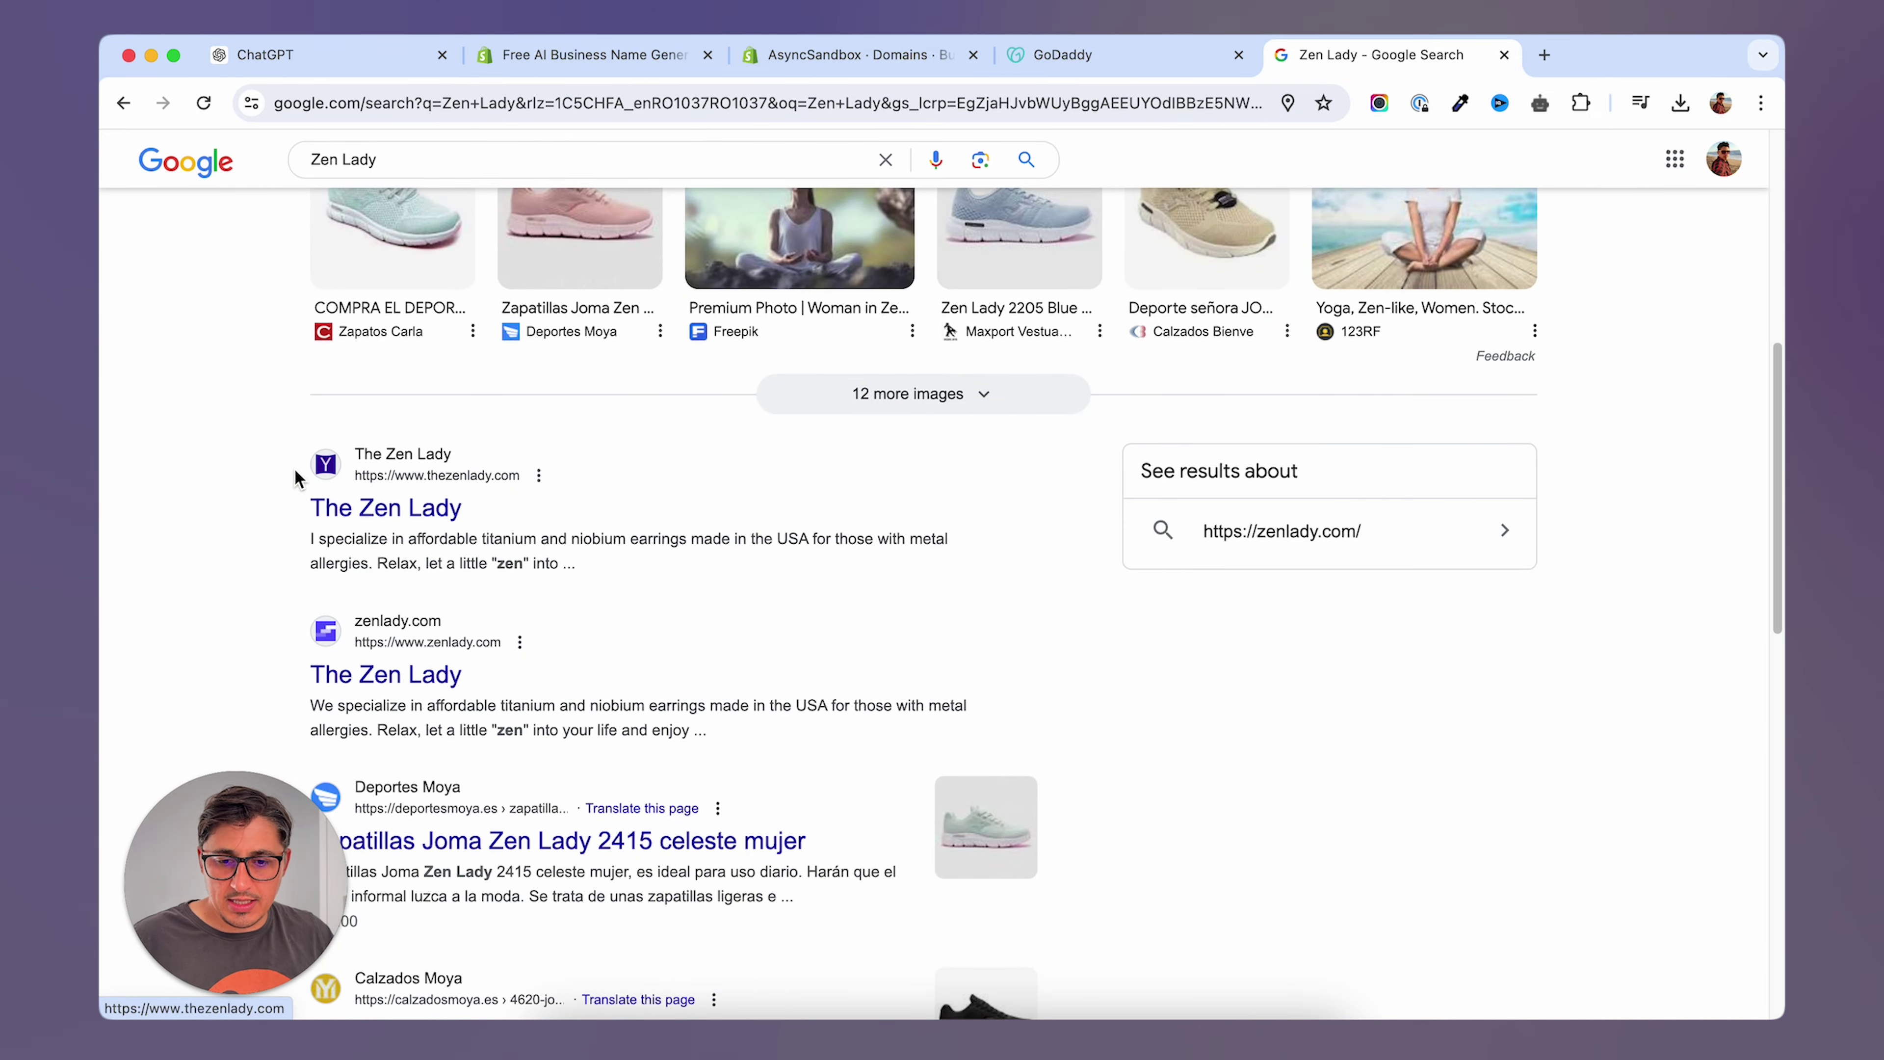
scroll(255, 476, "down", 1)
scroll(878, 582, "up", 3)
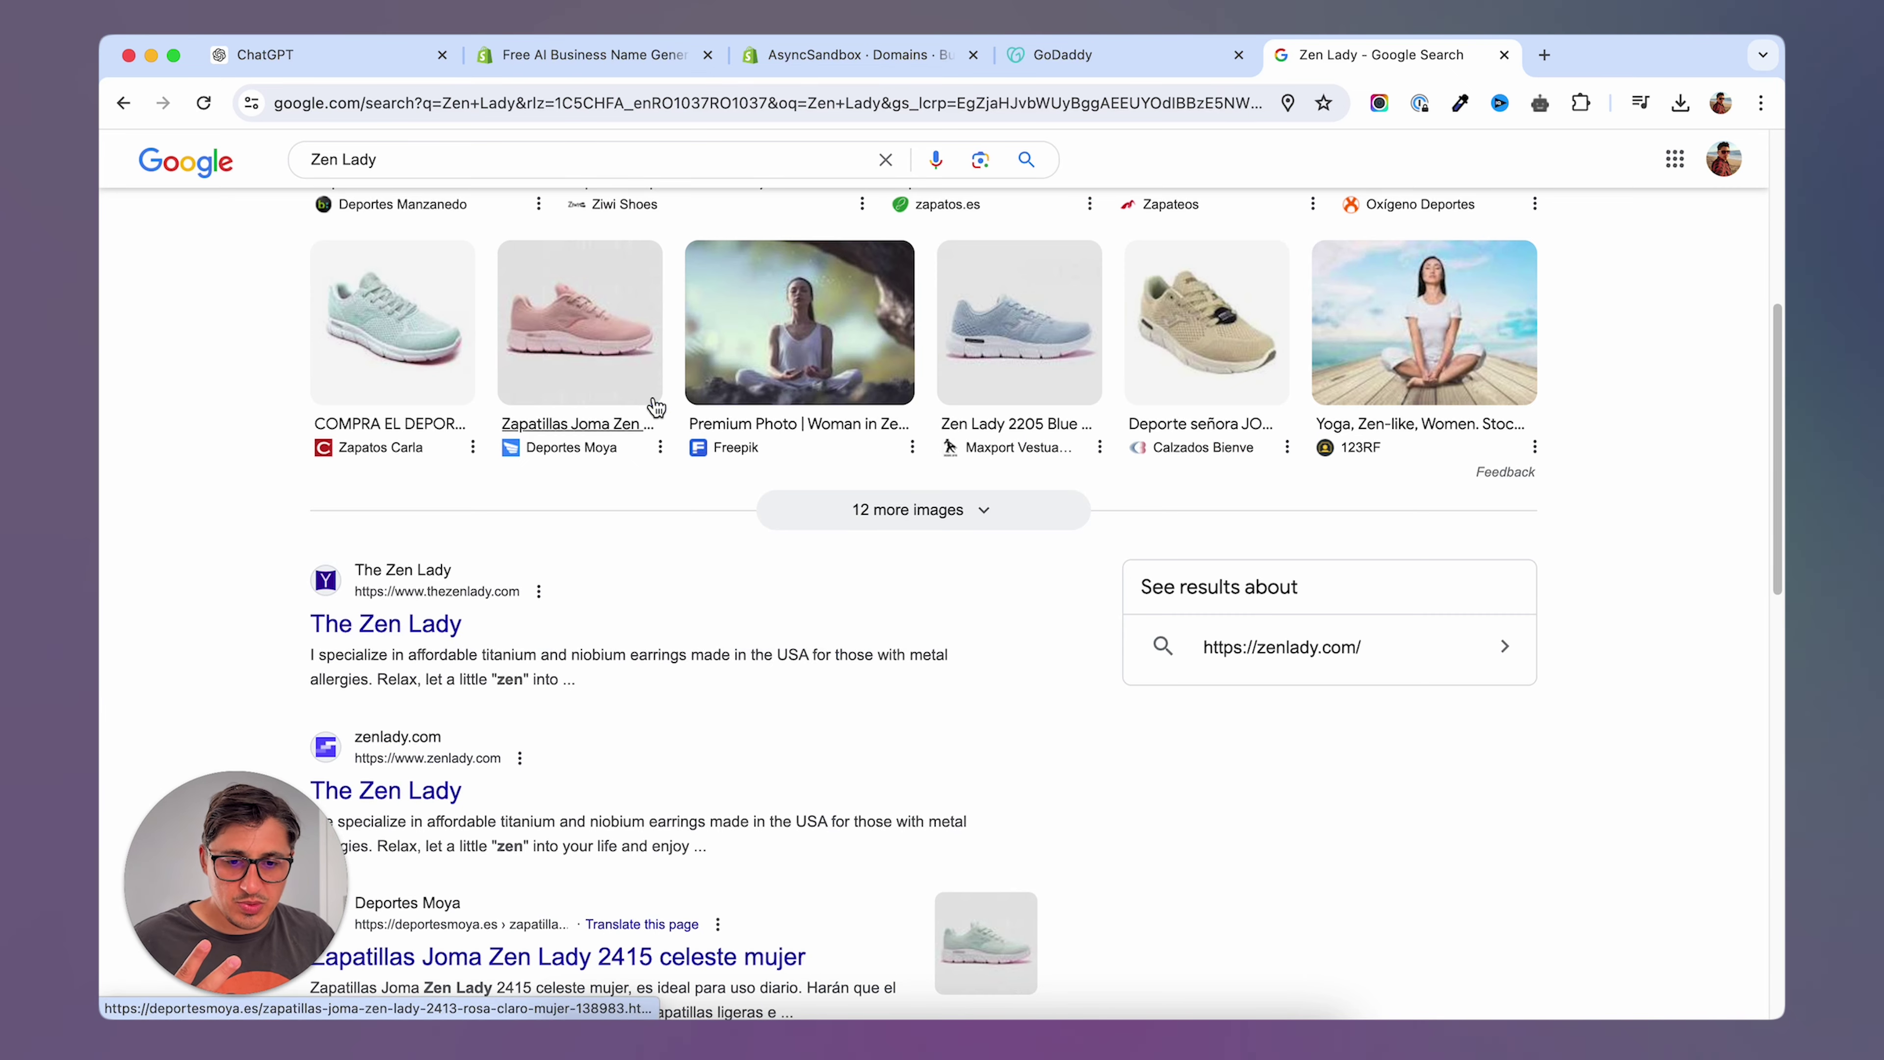
Search Google for the suggested name "She Spark Studio" and look through the results for existing brands.
left_click(582, 59)
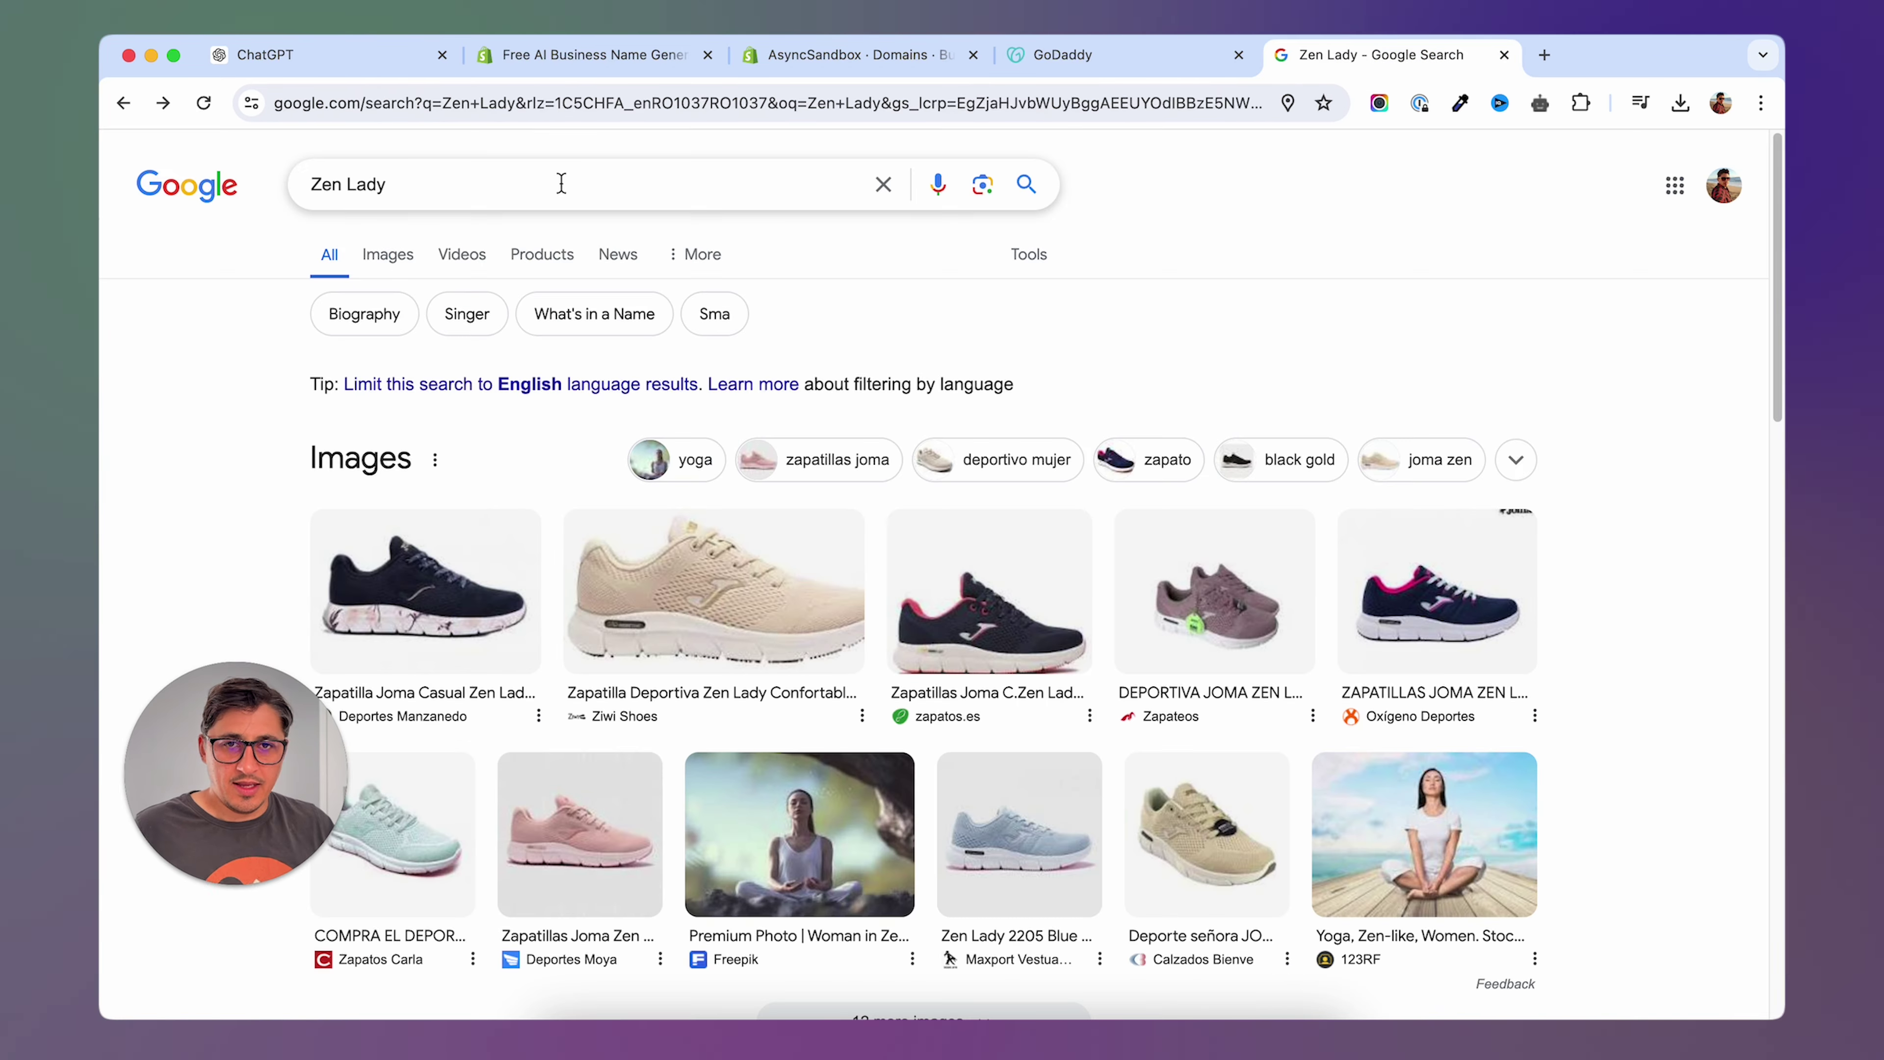
left_click(492, 185)
key("super+a")
type("She Spark Studio")
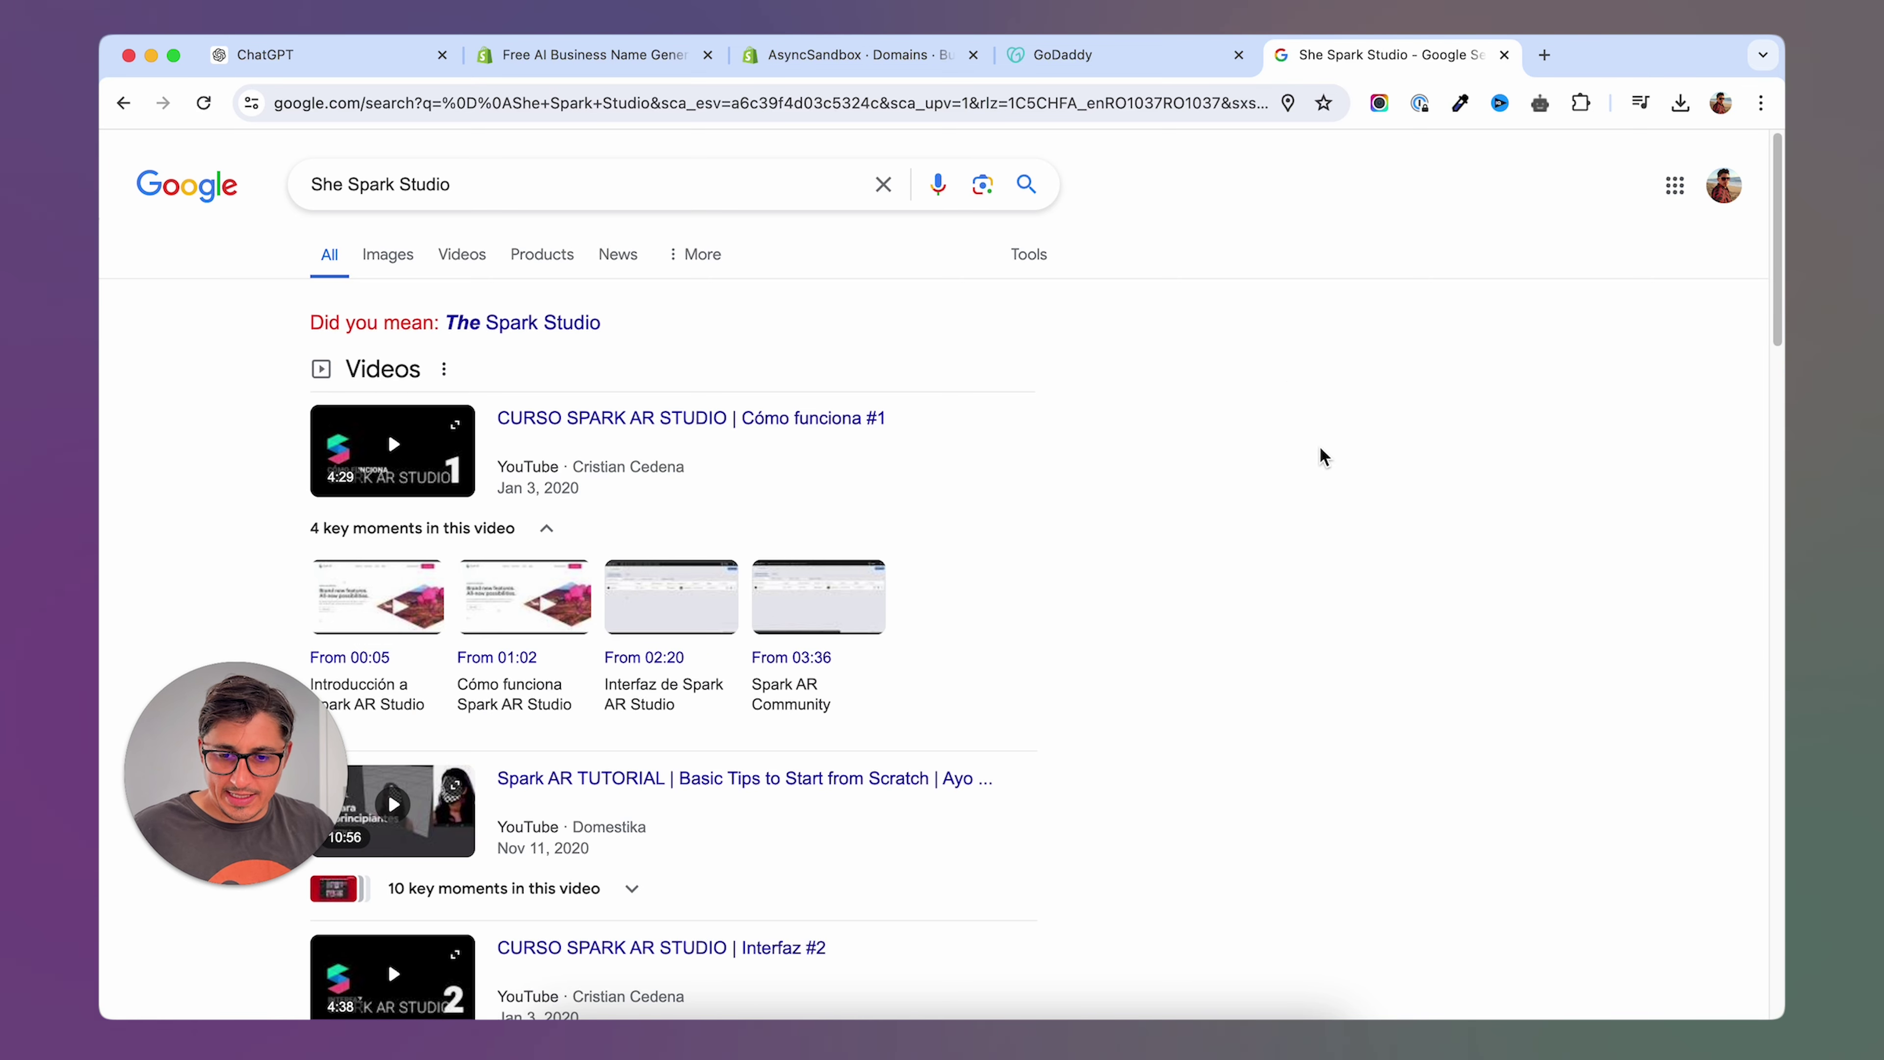
scroll(1323, 456, "down", 1)
scroll(1323, 456, "down", 8)
left_click(274, 836)
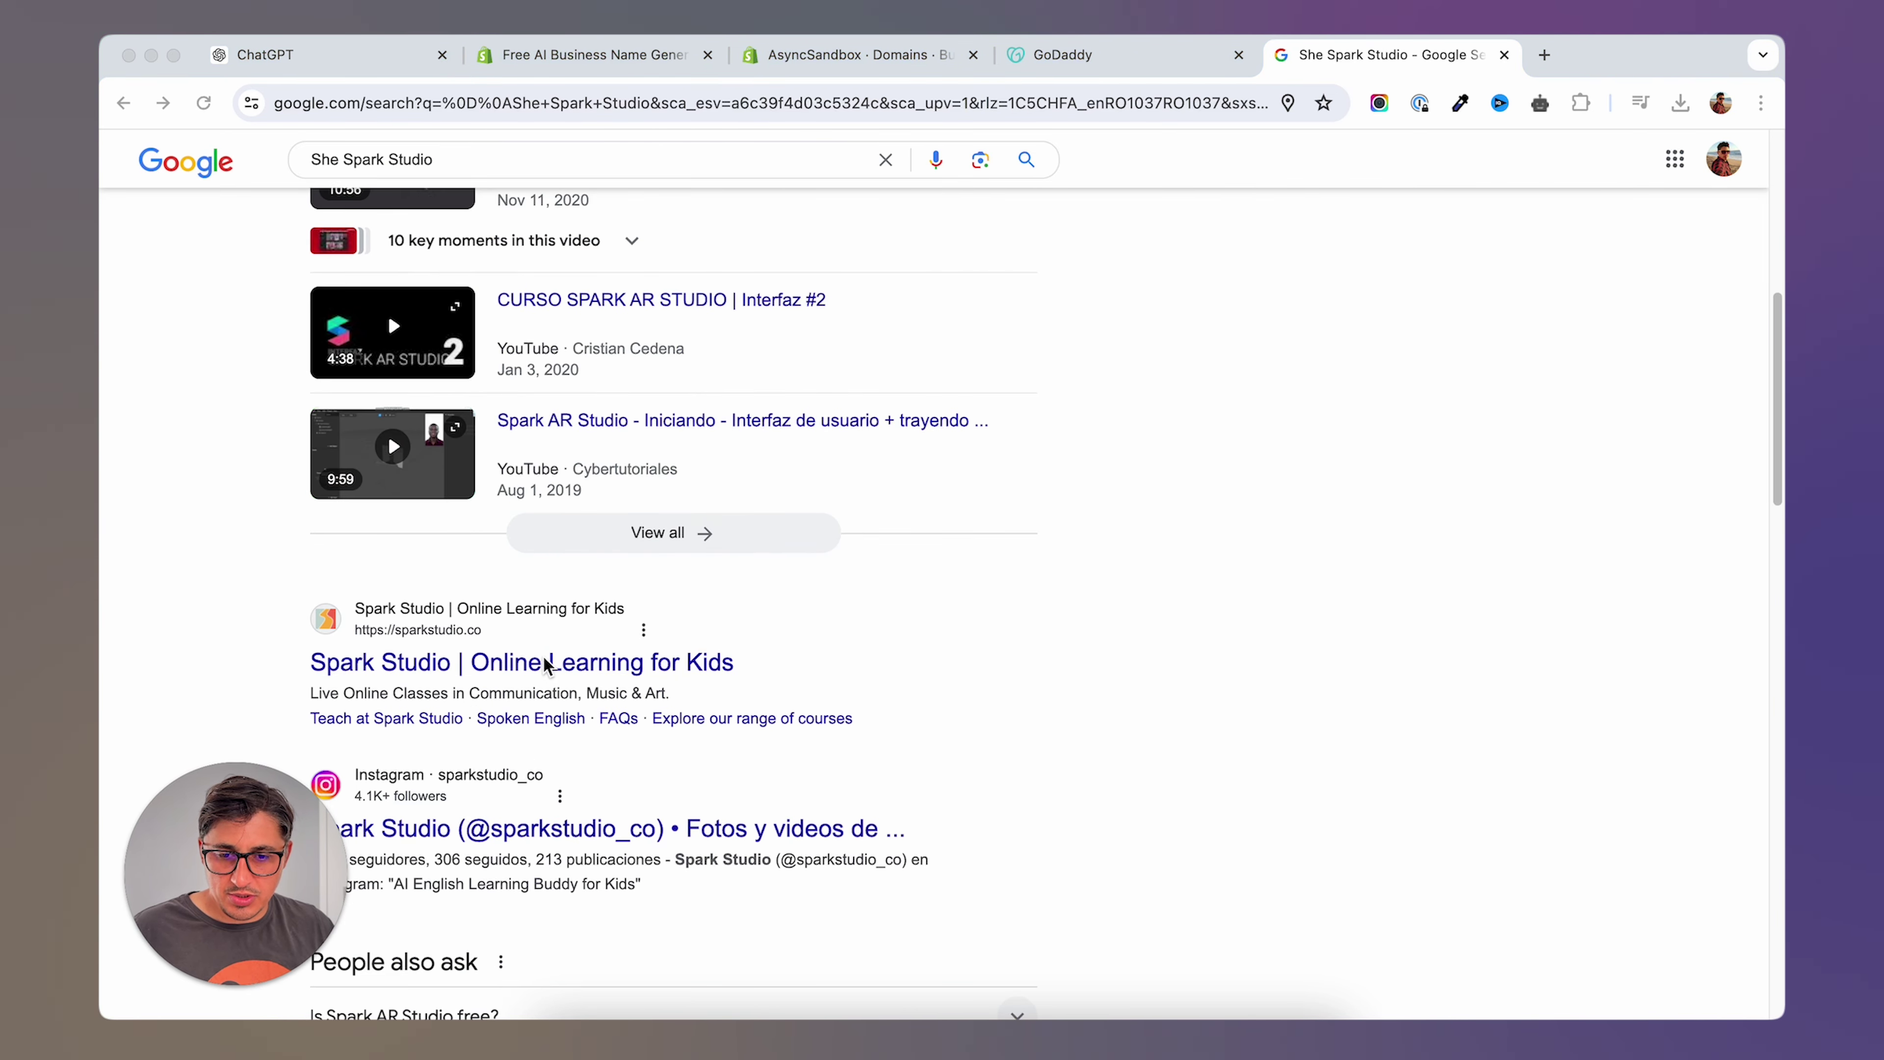
left_click(1307, 156)
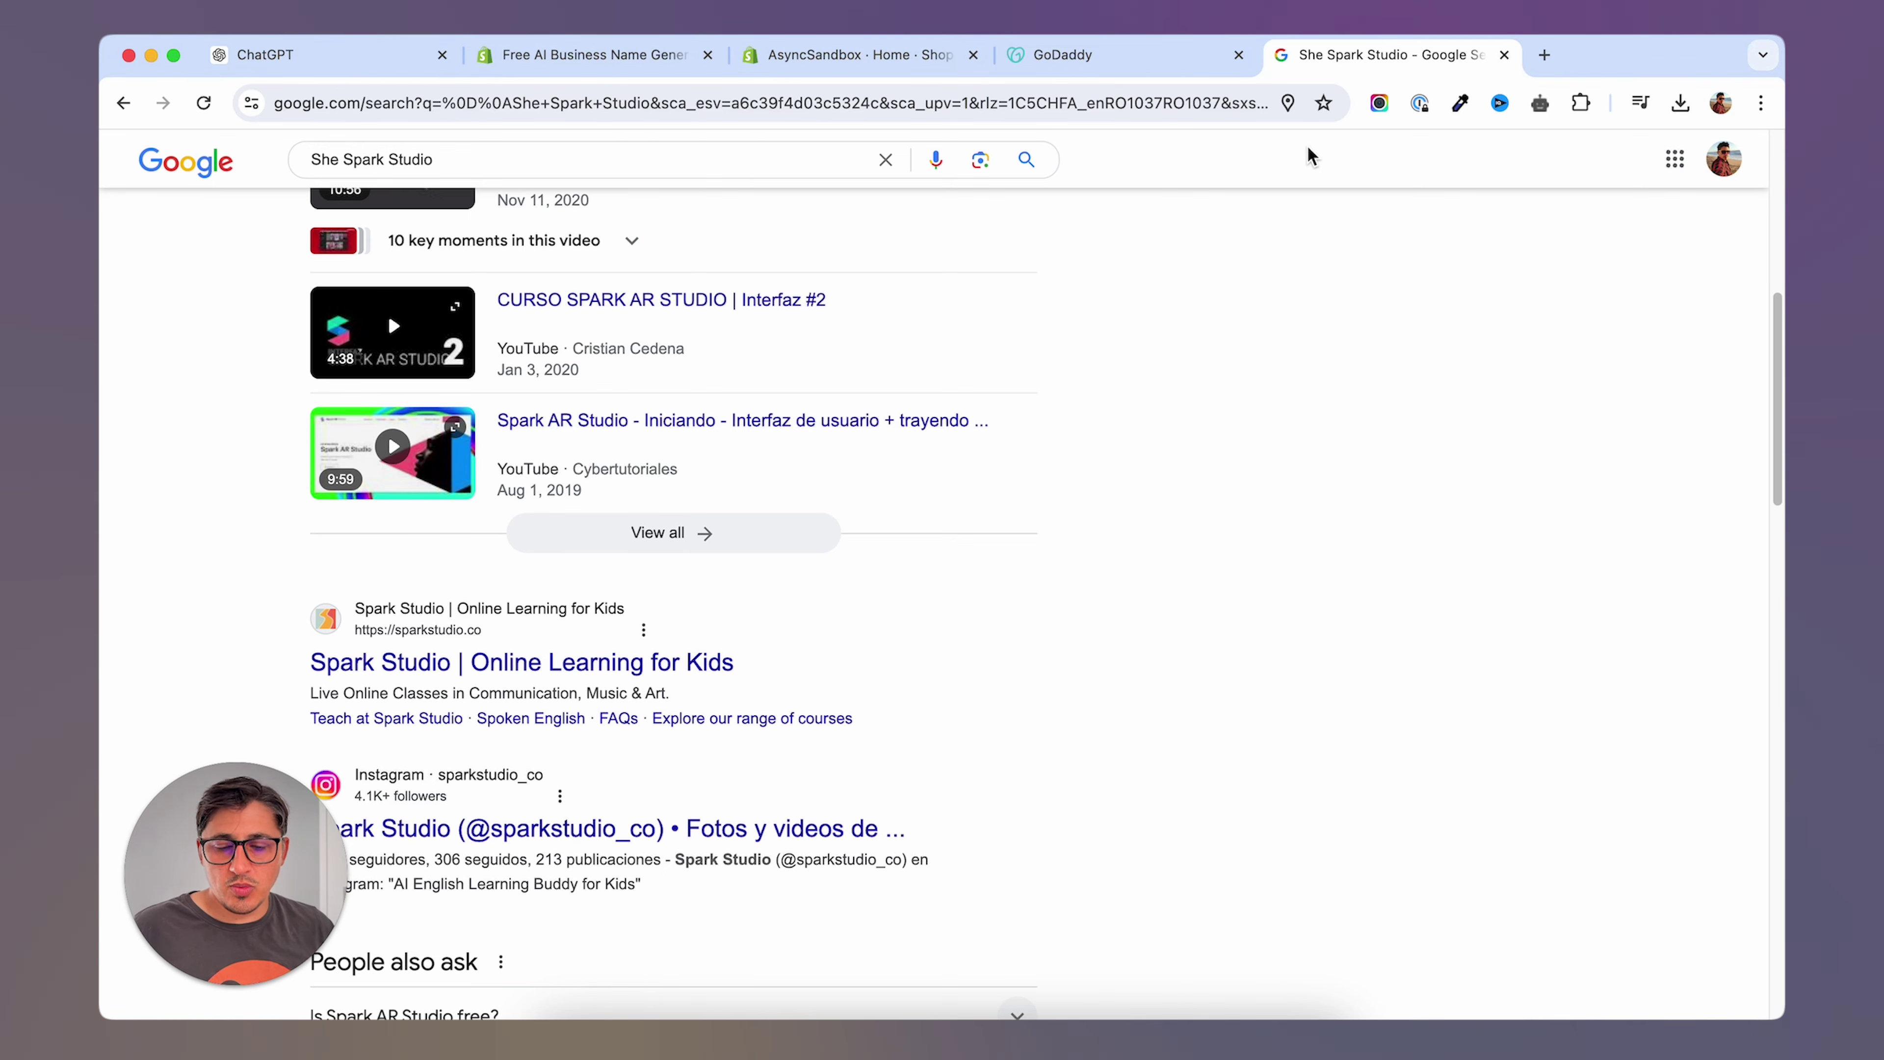
Open the new domain purchase page in the AsyncSandbox store's domain settings and search for "She Spark Studio".
left_click(838, 55)
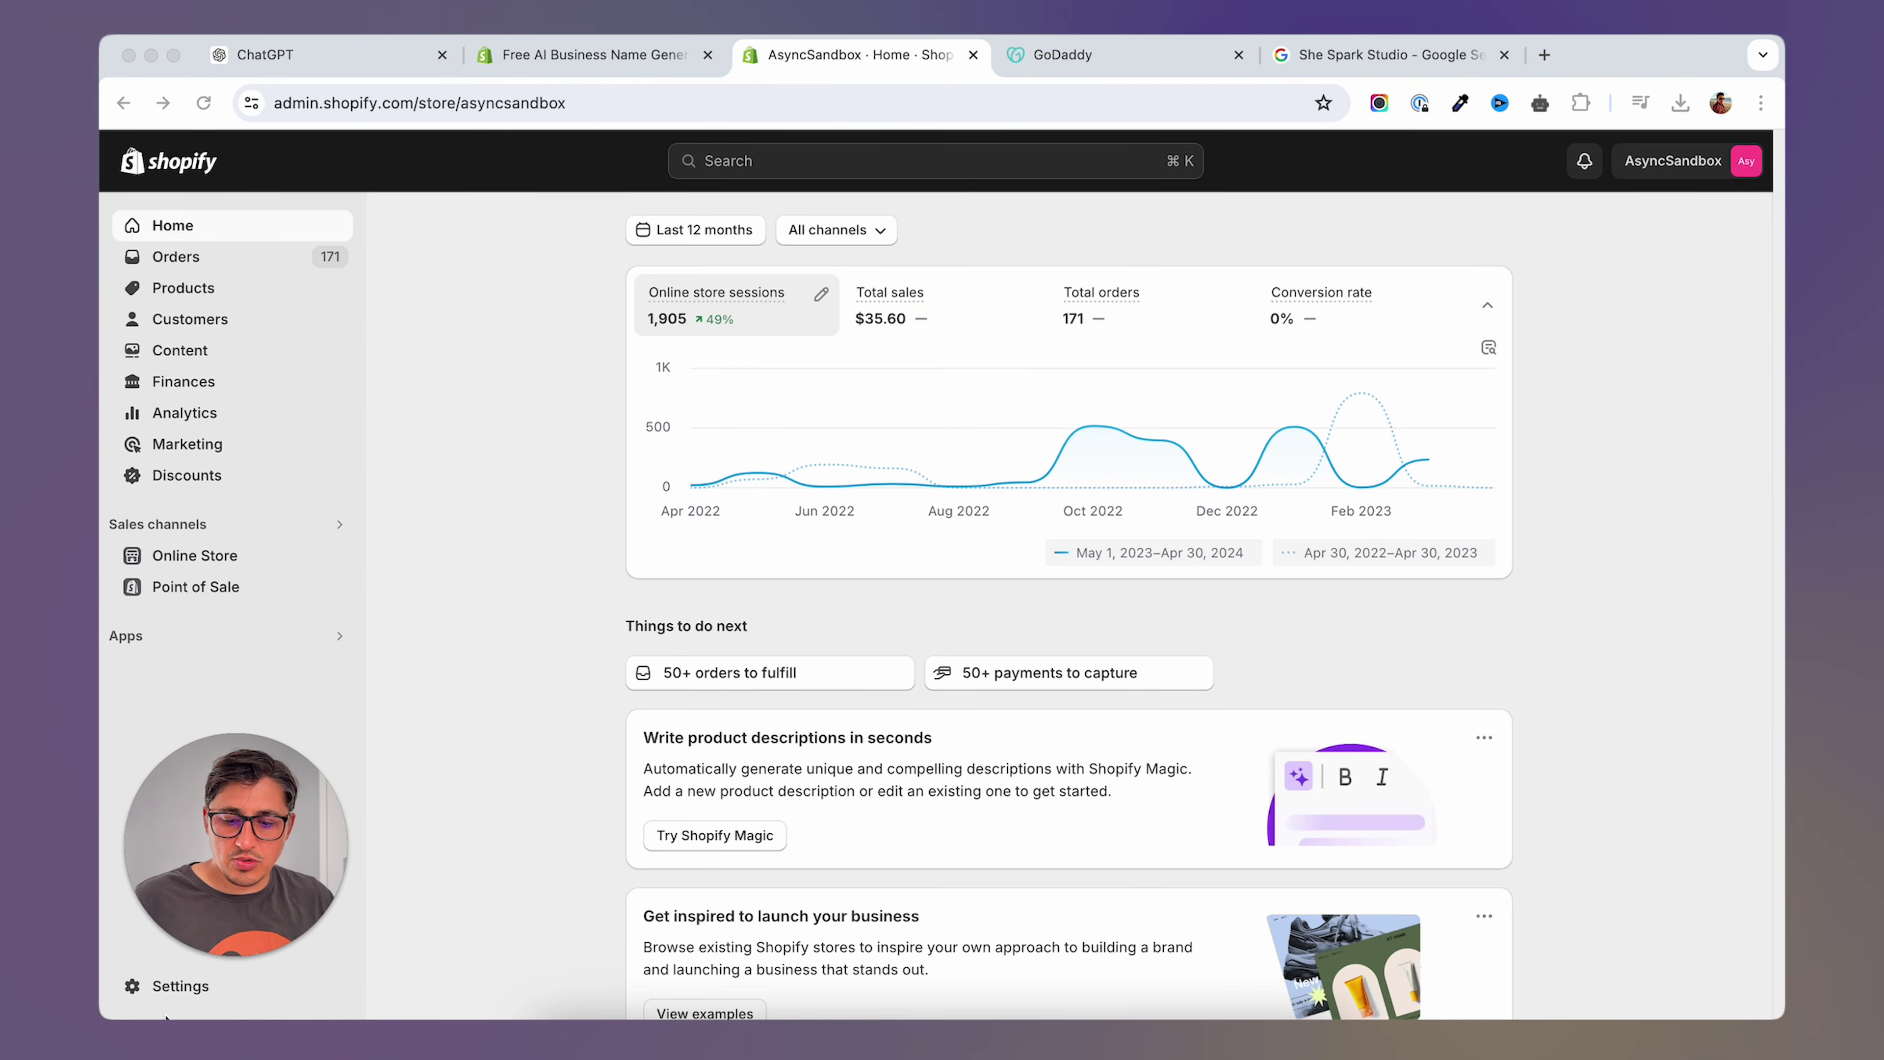
left_click(180, 987)
scroll(778, 724, "down", 4)
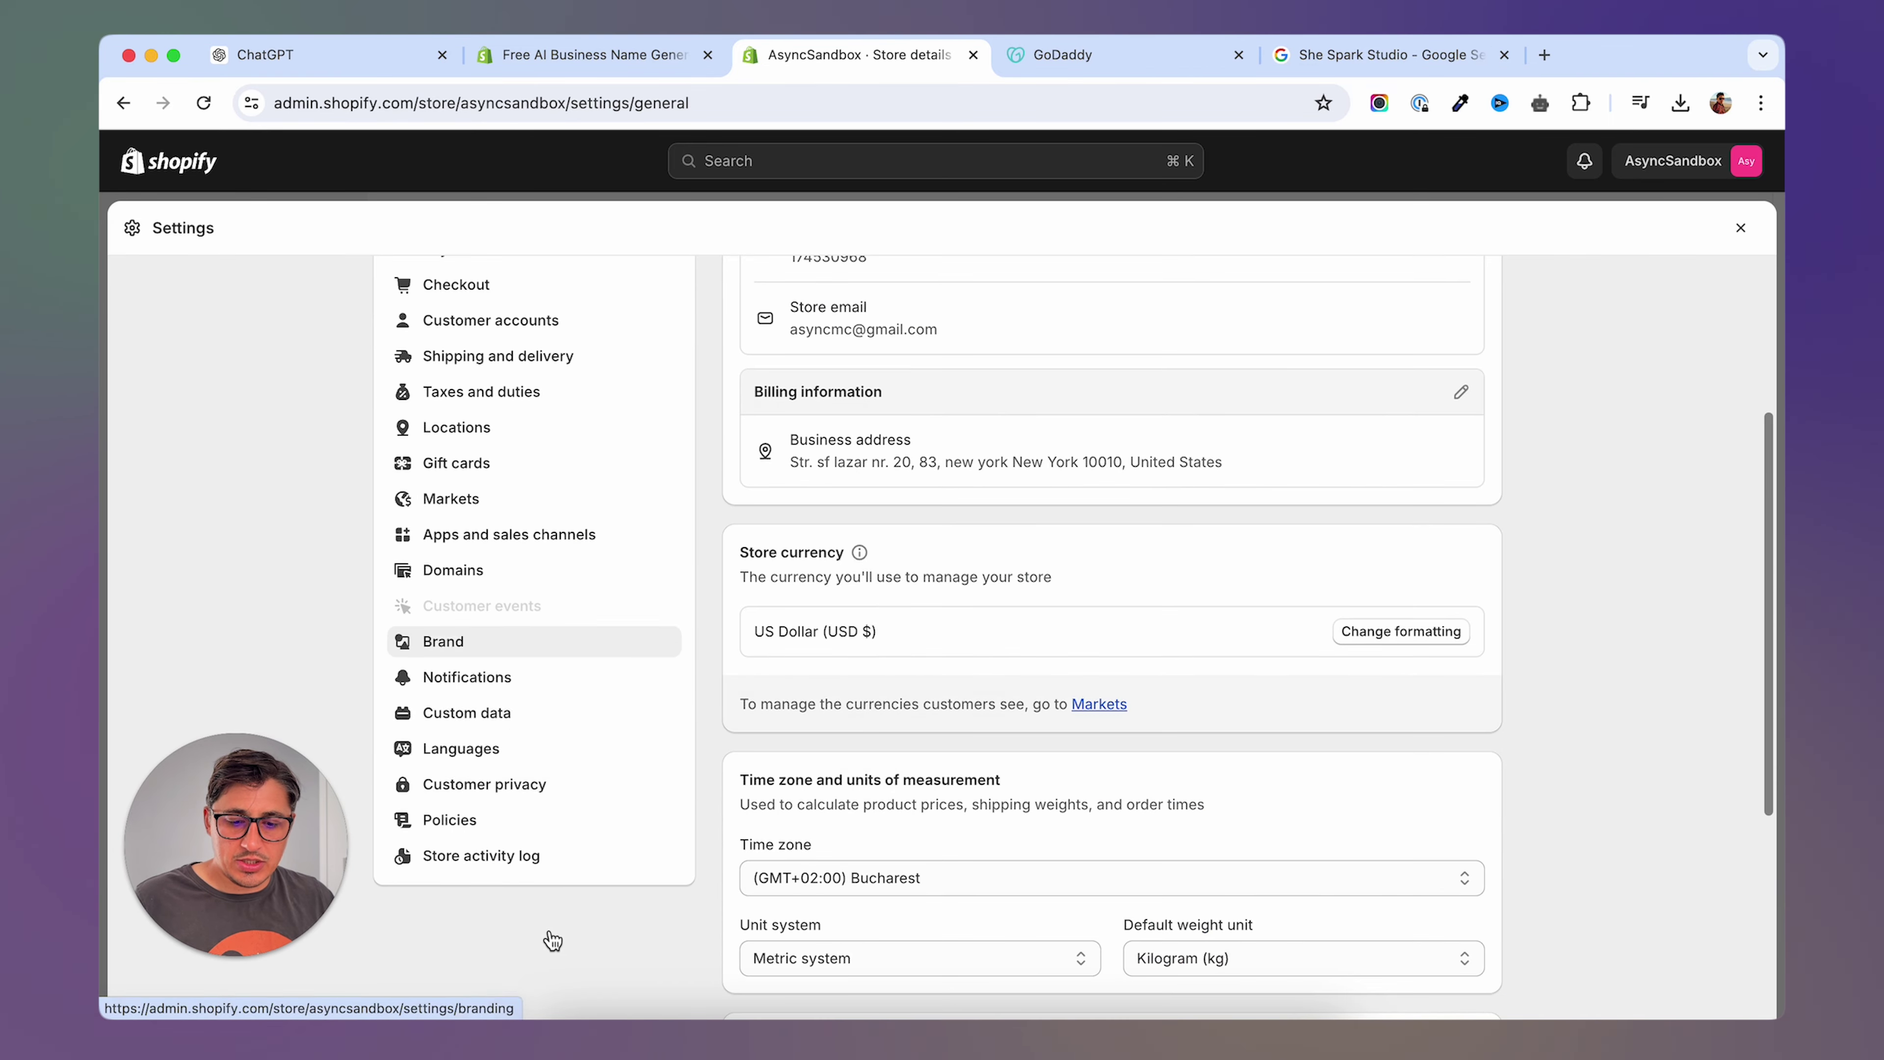
left_click(495, 571)
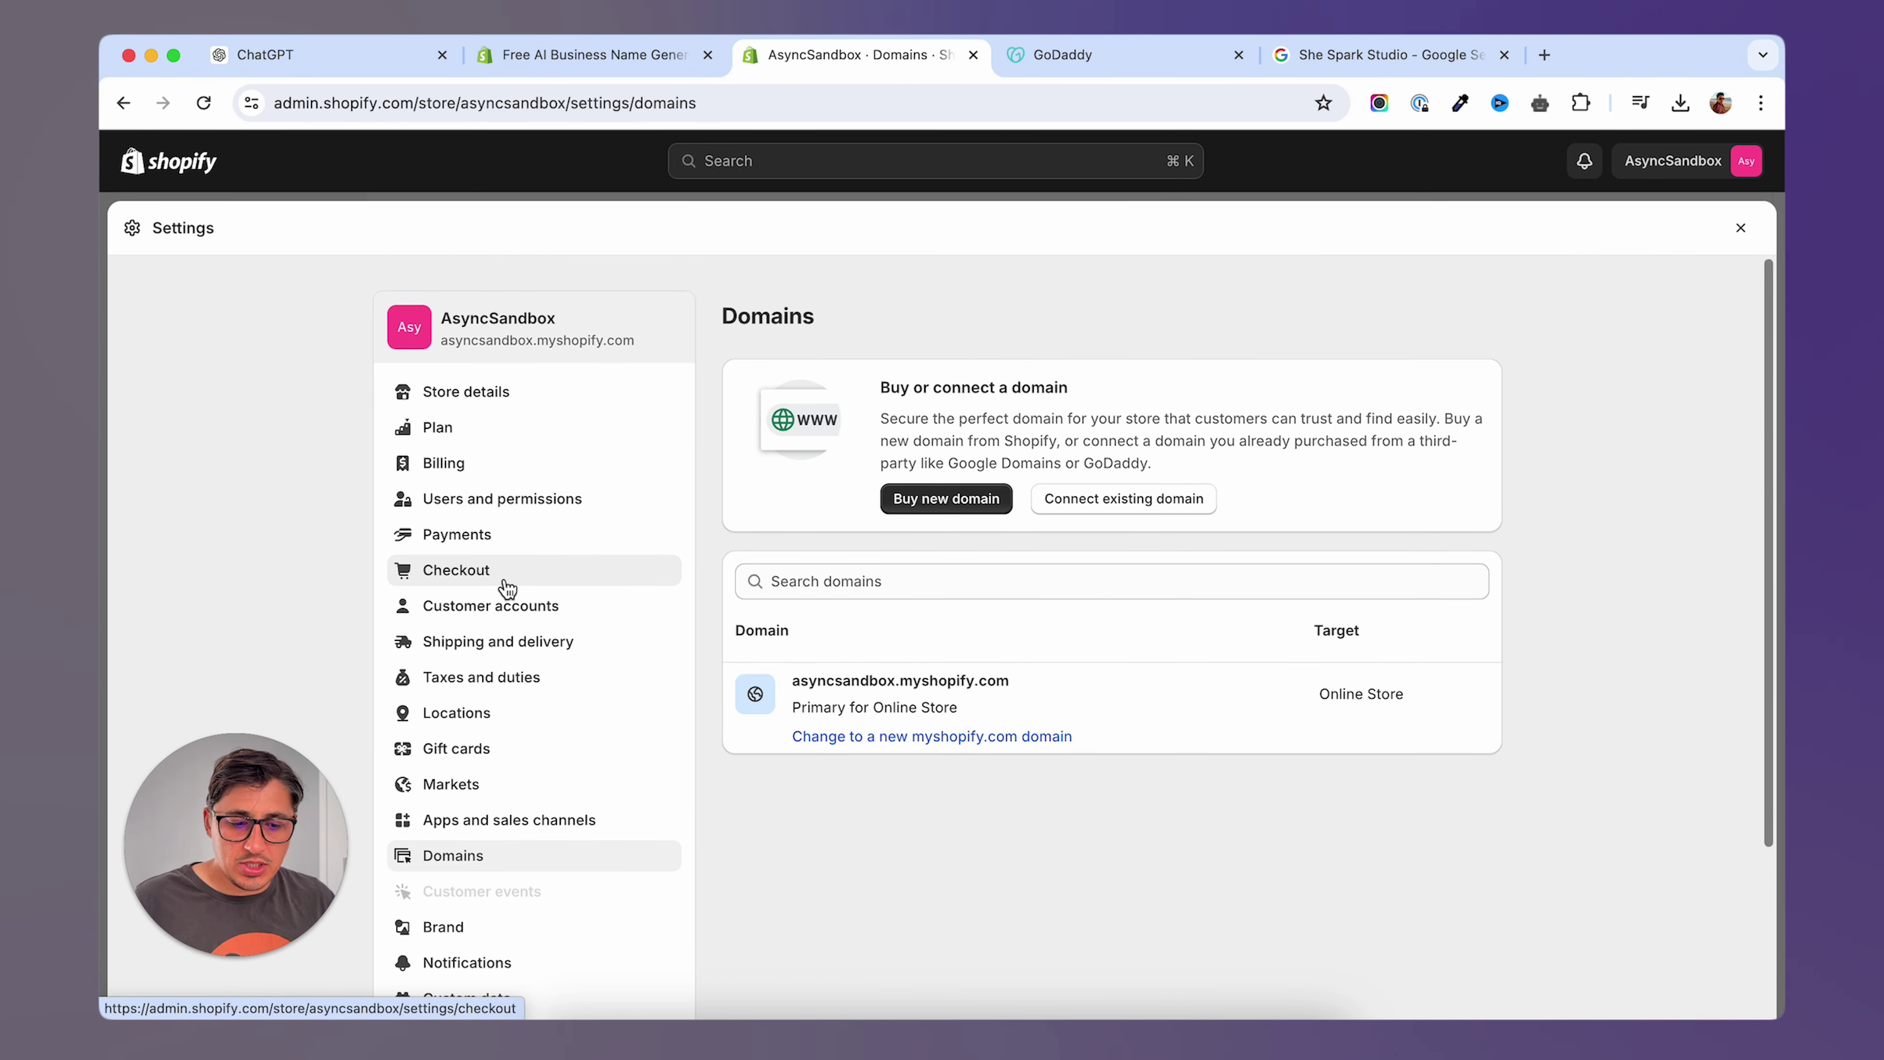
left_click(949, 505)
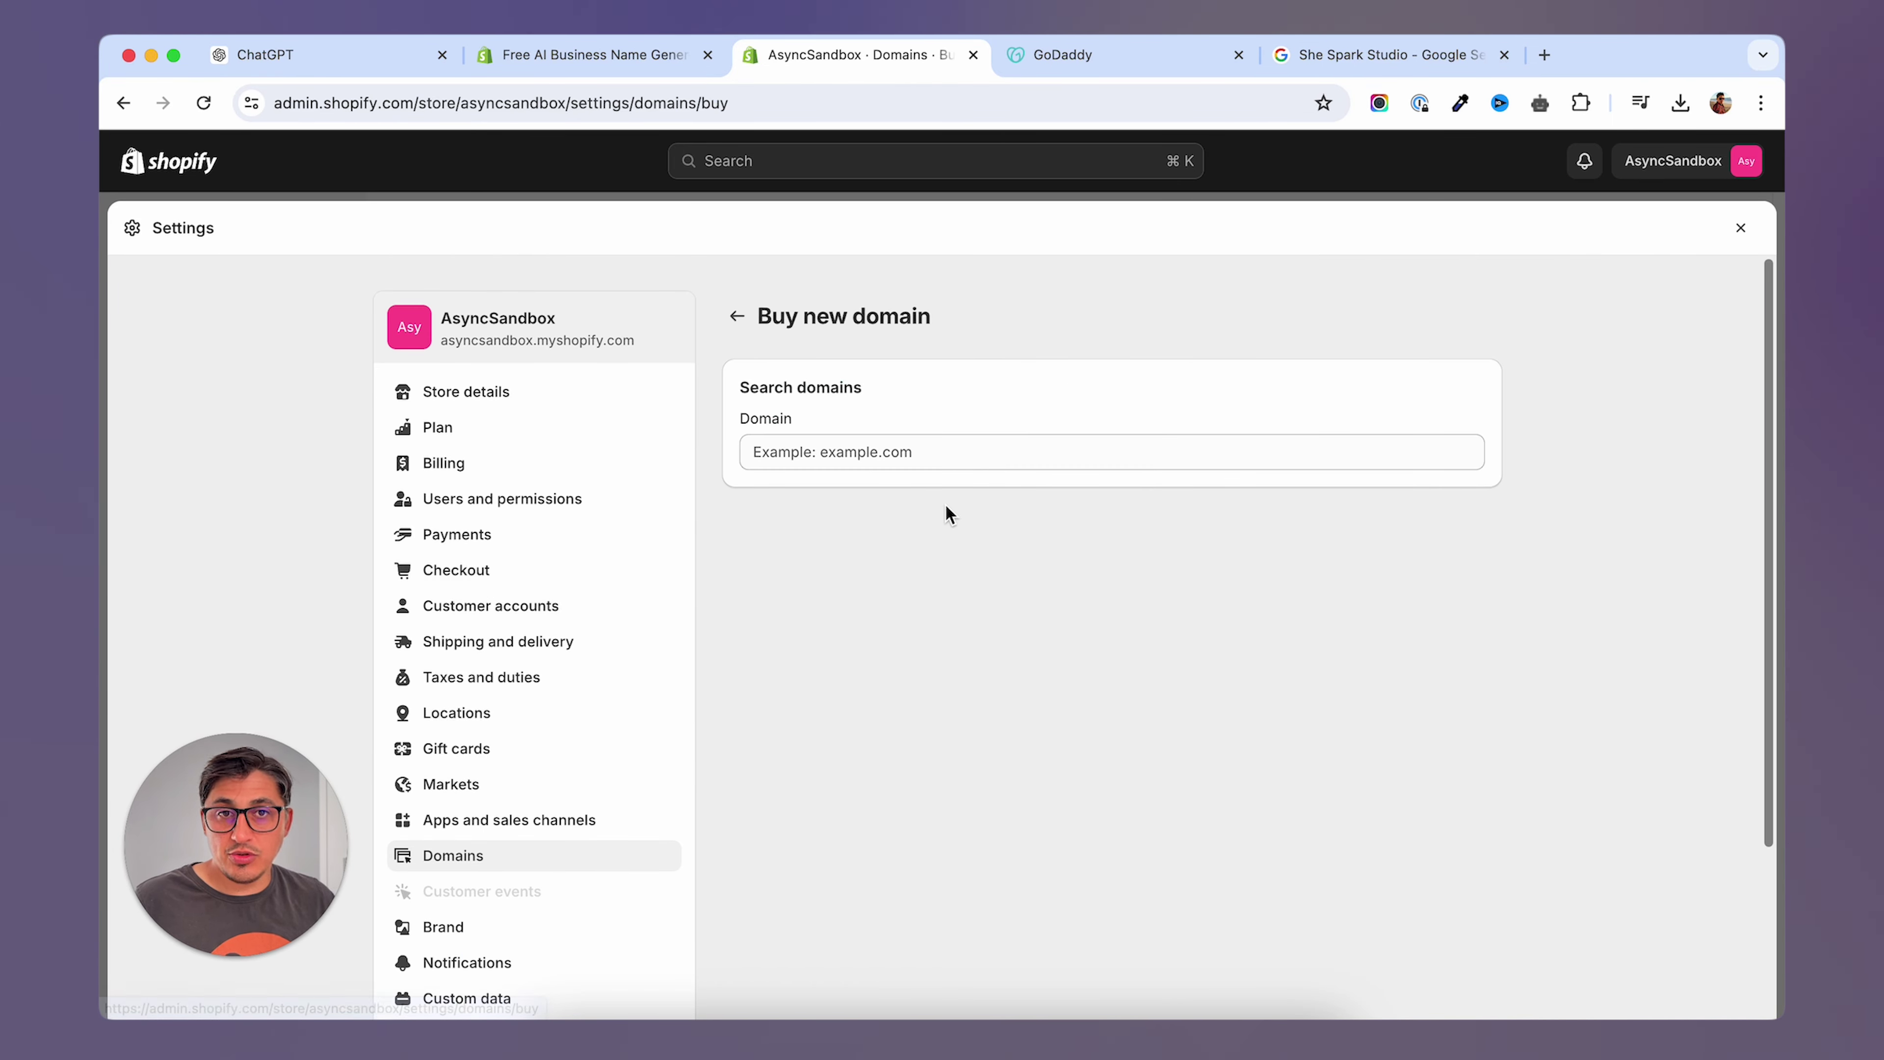
left_click(958, 459)
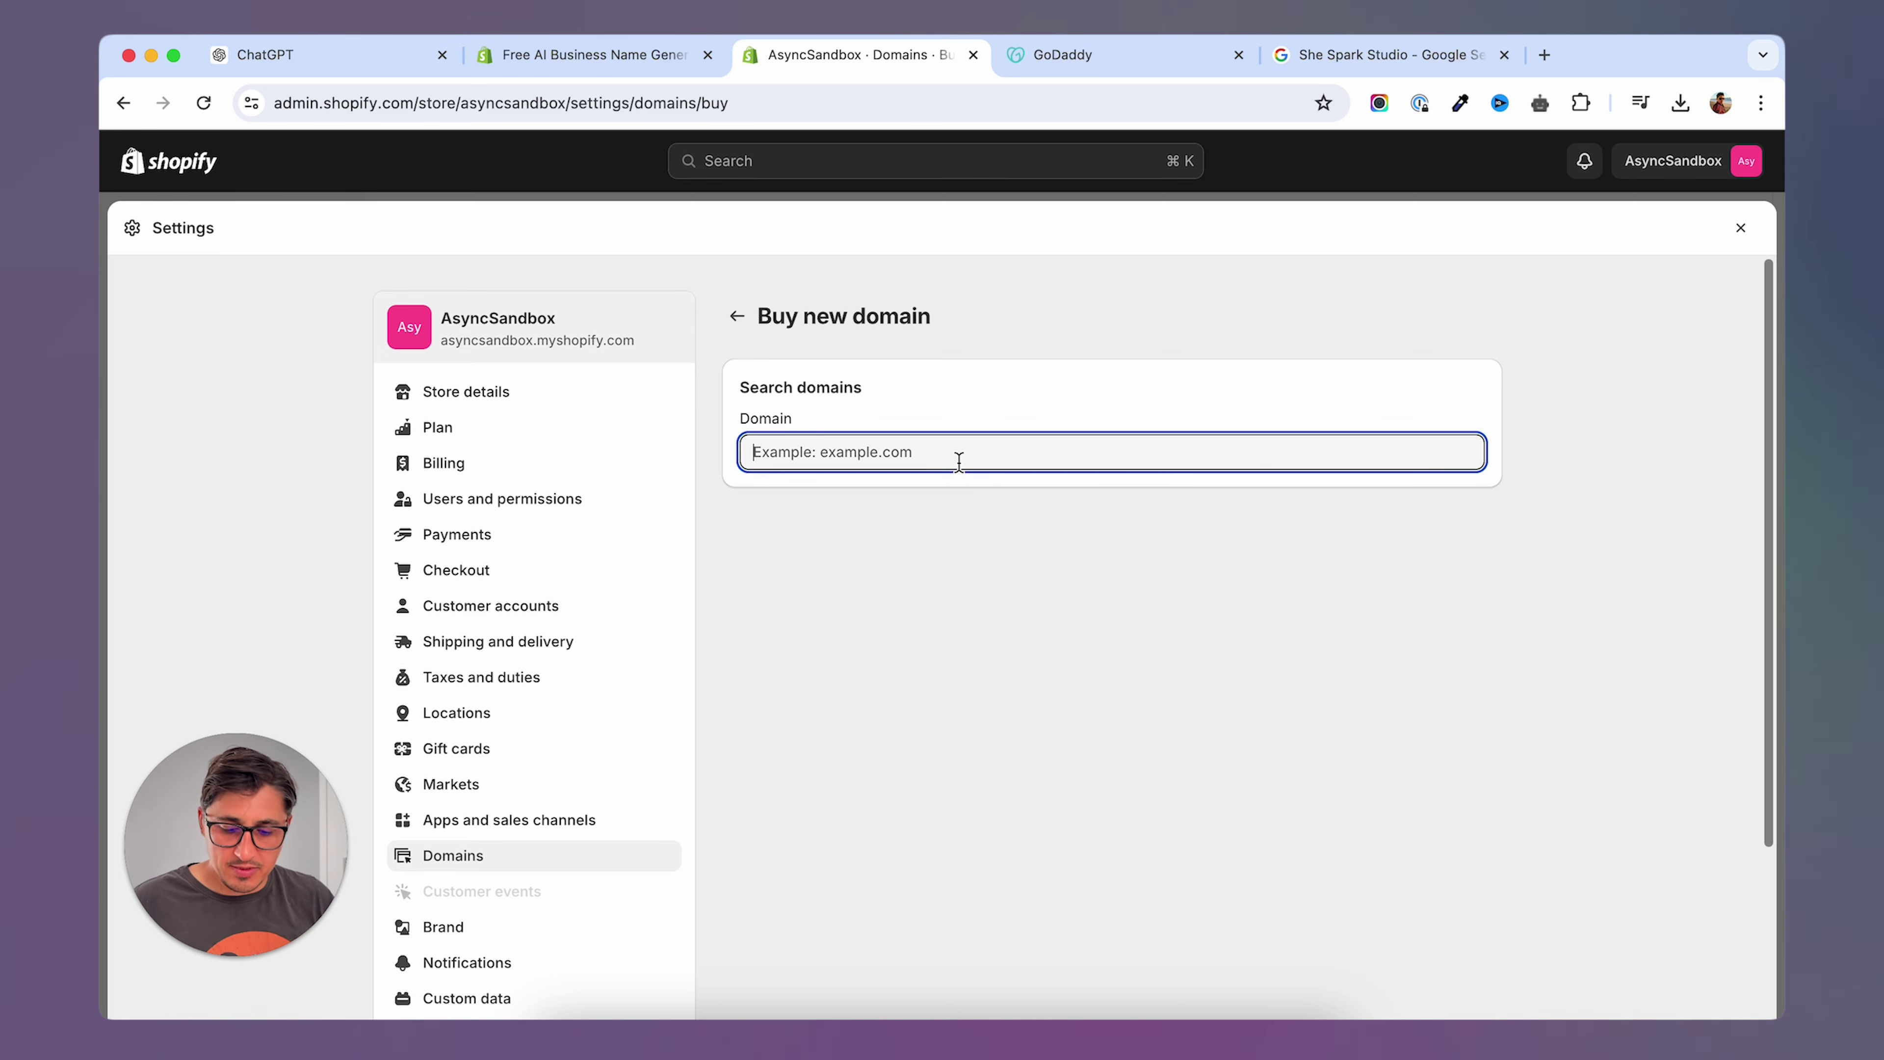
type("She Spark Studio")
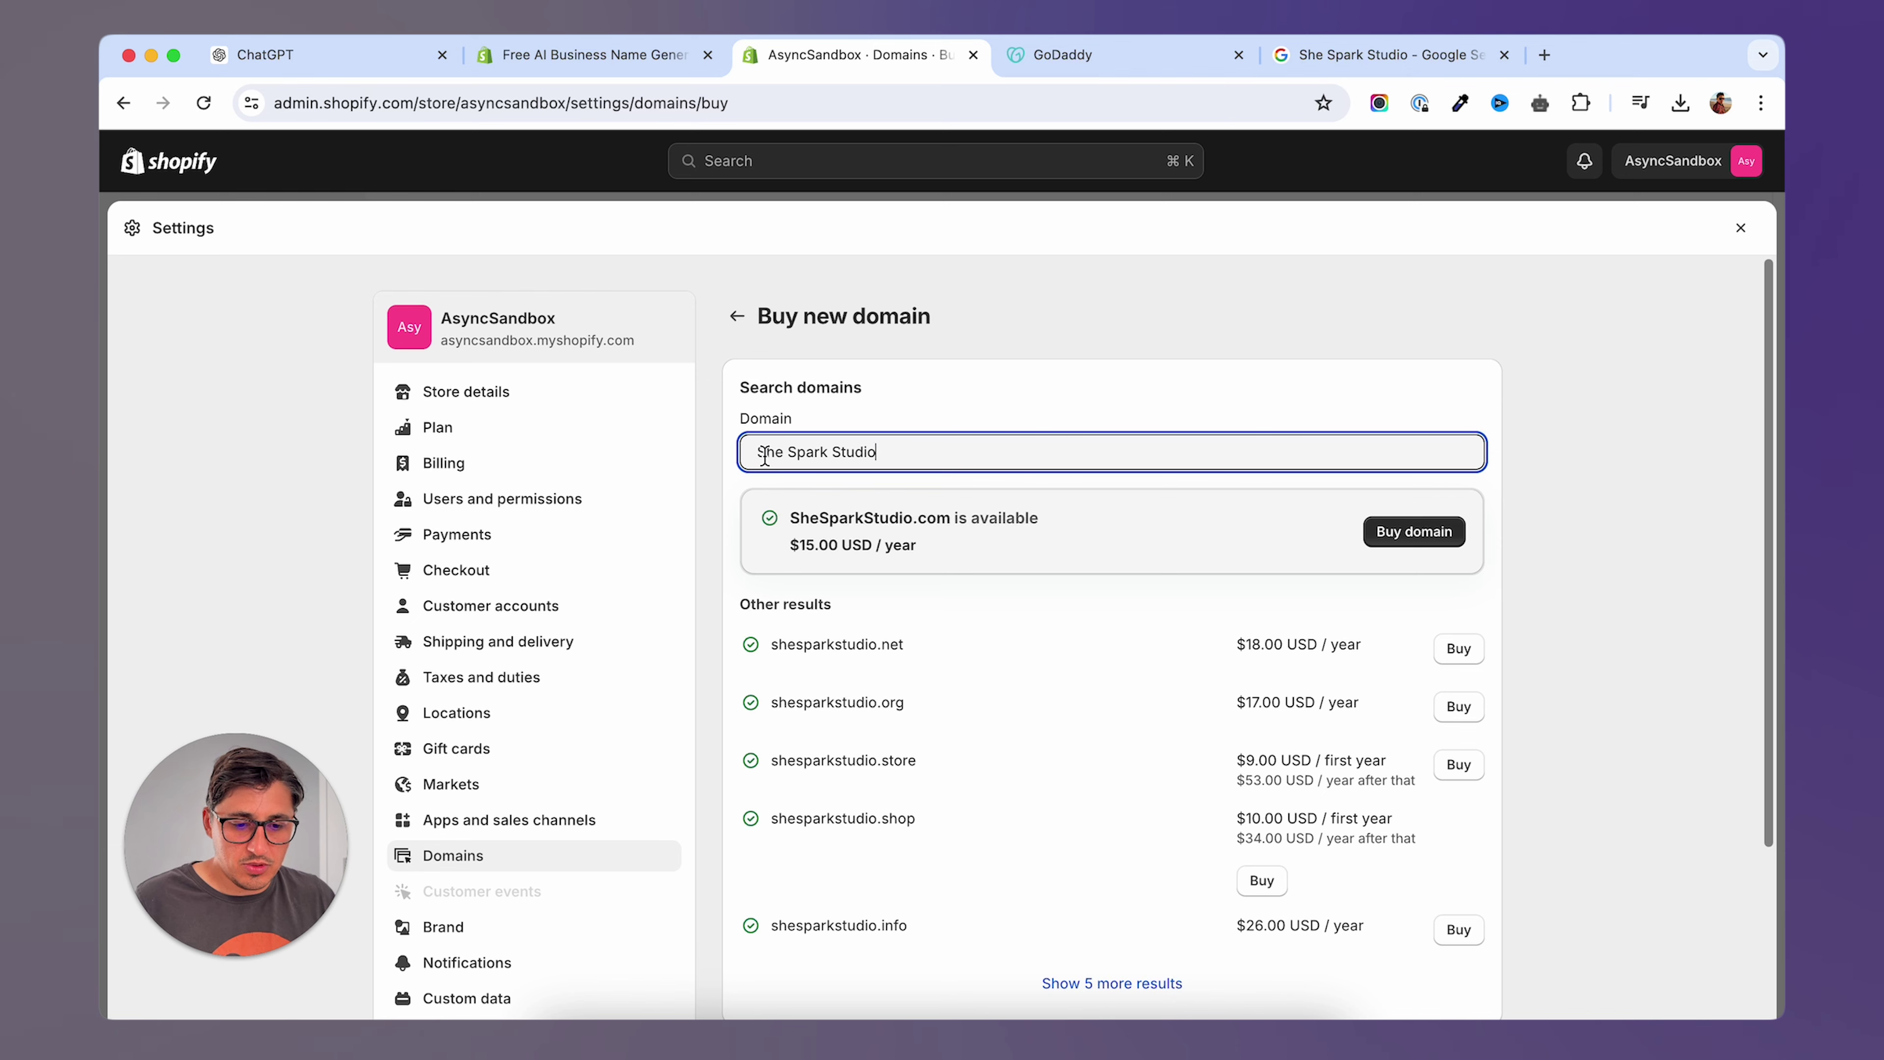
Check the domain variants "The She Spark Studio" and "The Spark Studio", and return the search to "She Spark Studio".
type("The")
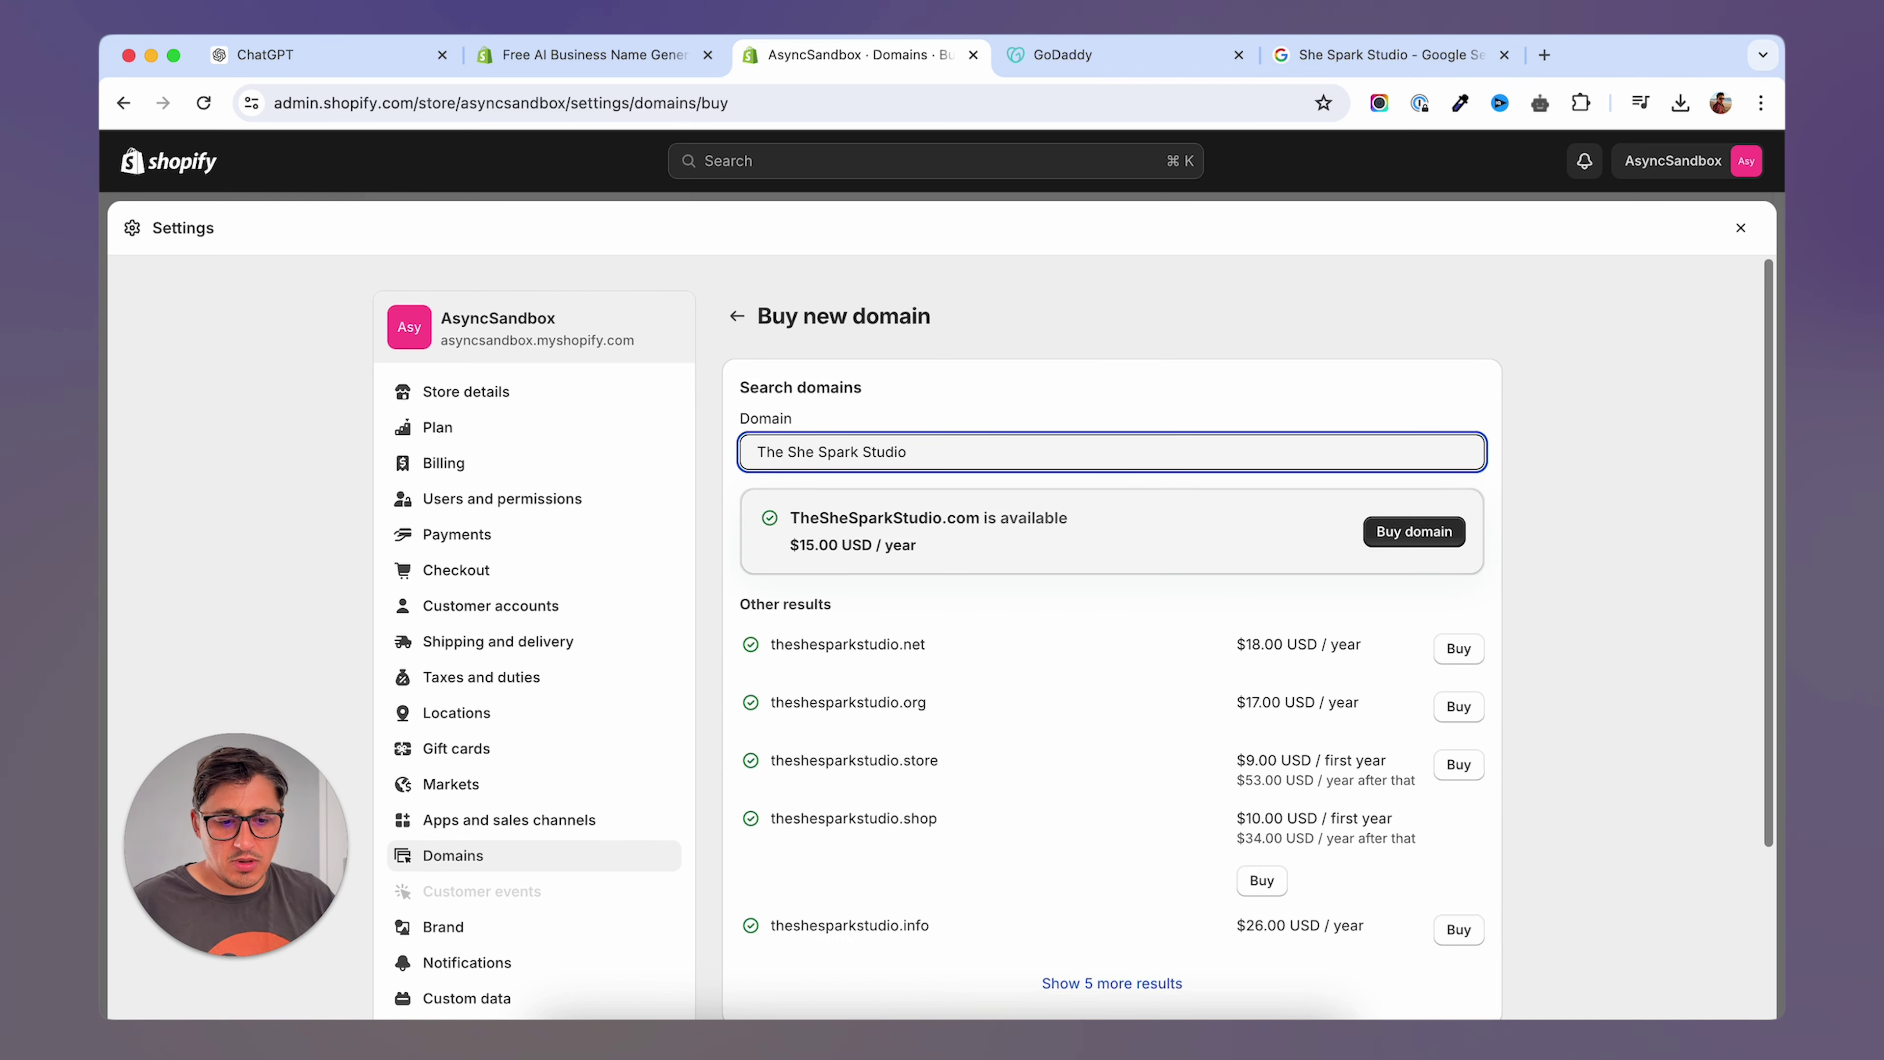
key("Delete")
key("Delete")
key("Delete")
key("Delete")
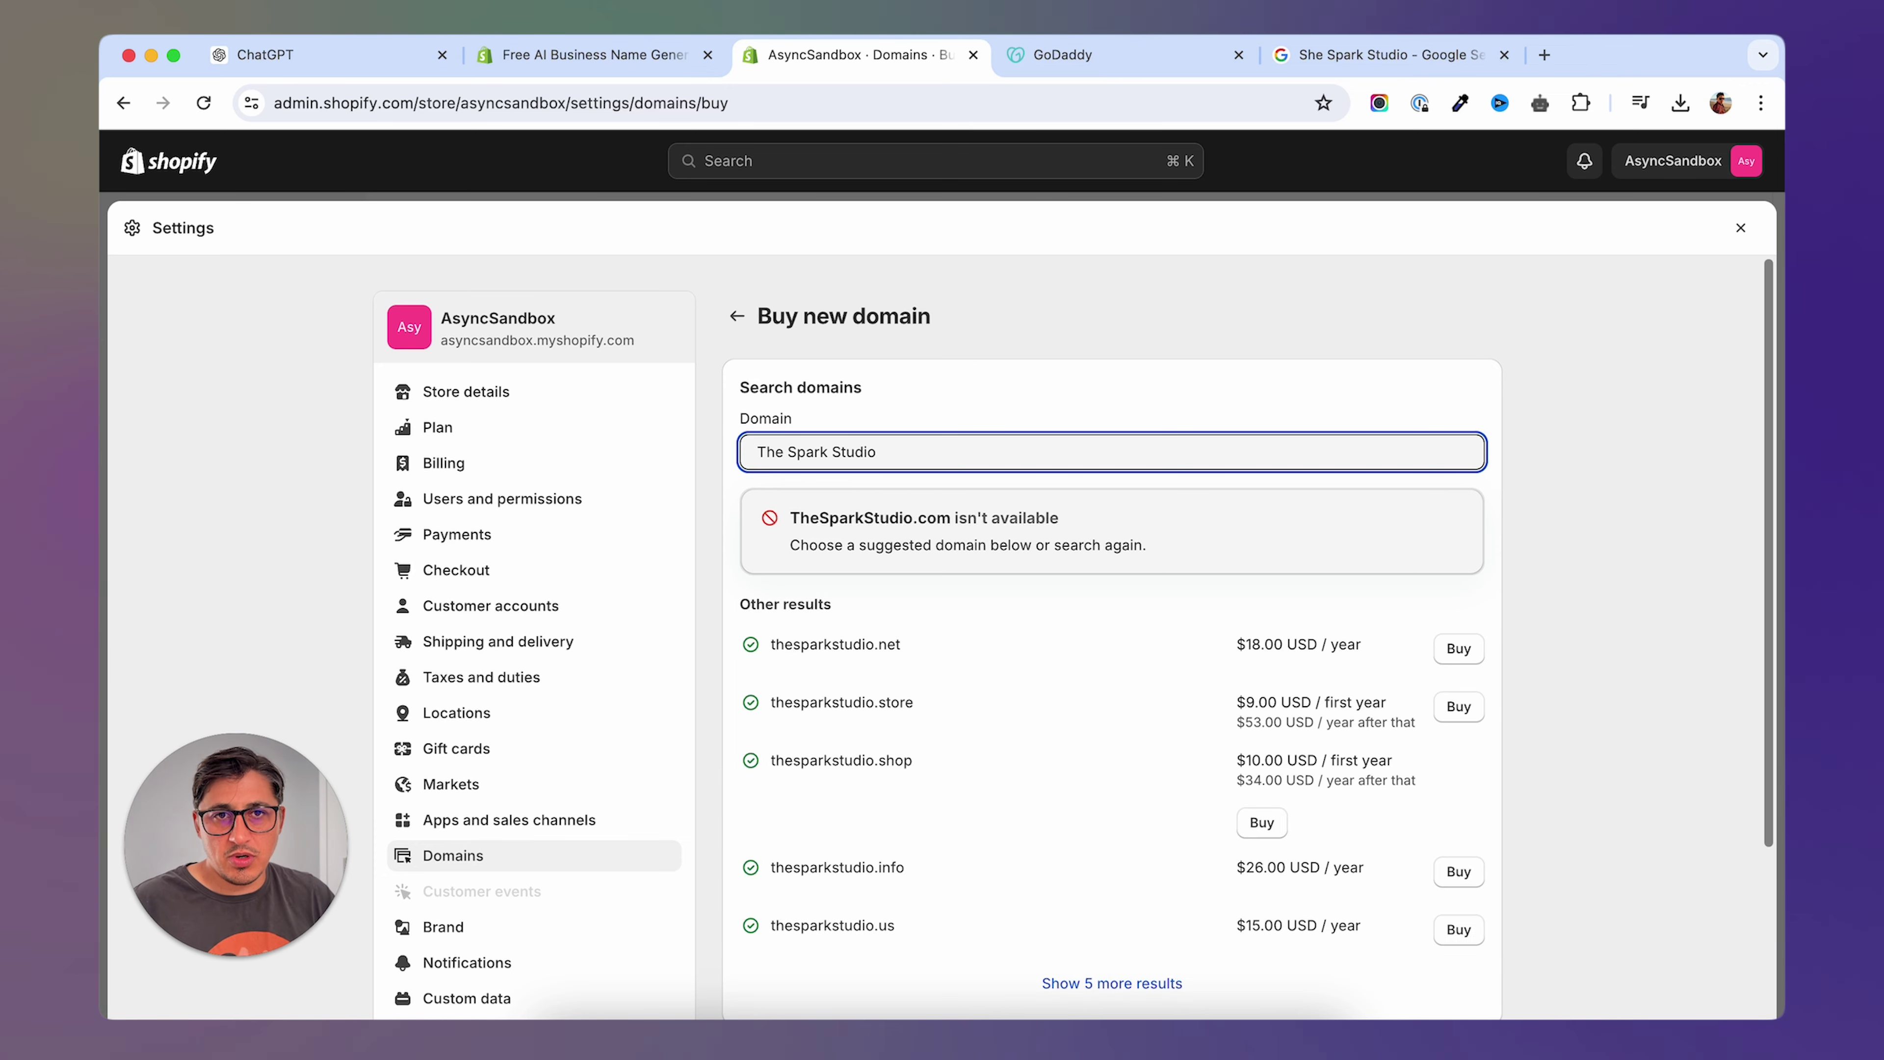
key("BackSpace")
key("BackSpace")
key("BackSpace")
key("BackSpace")
type("She")
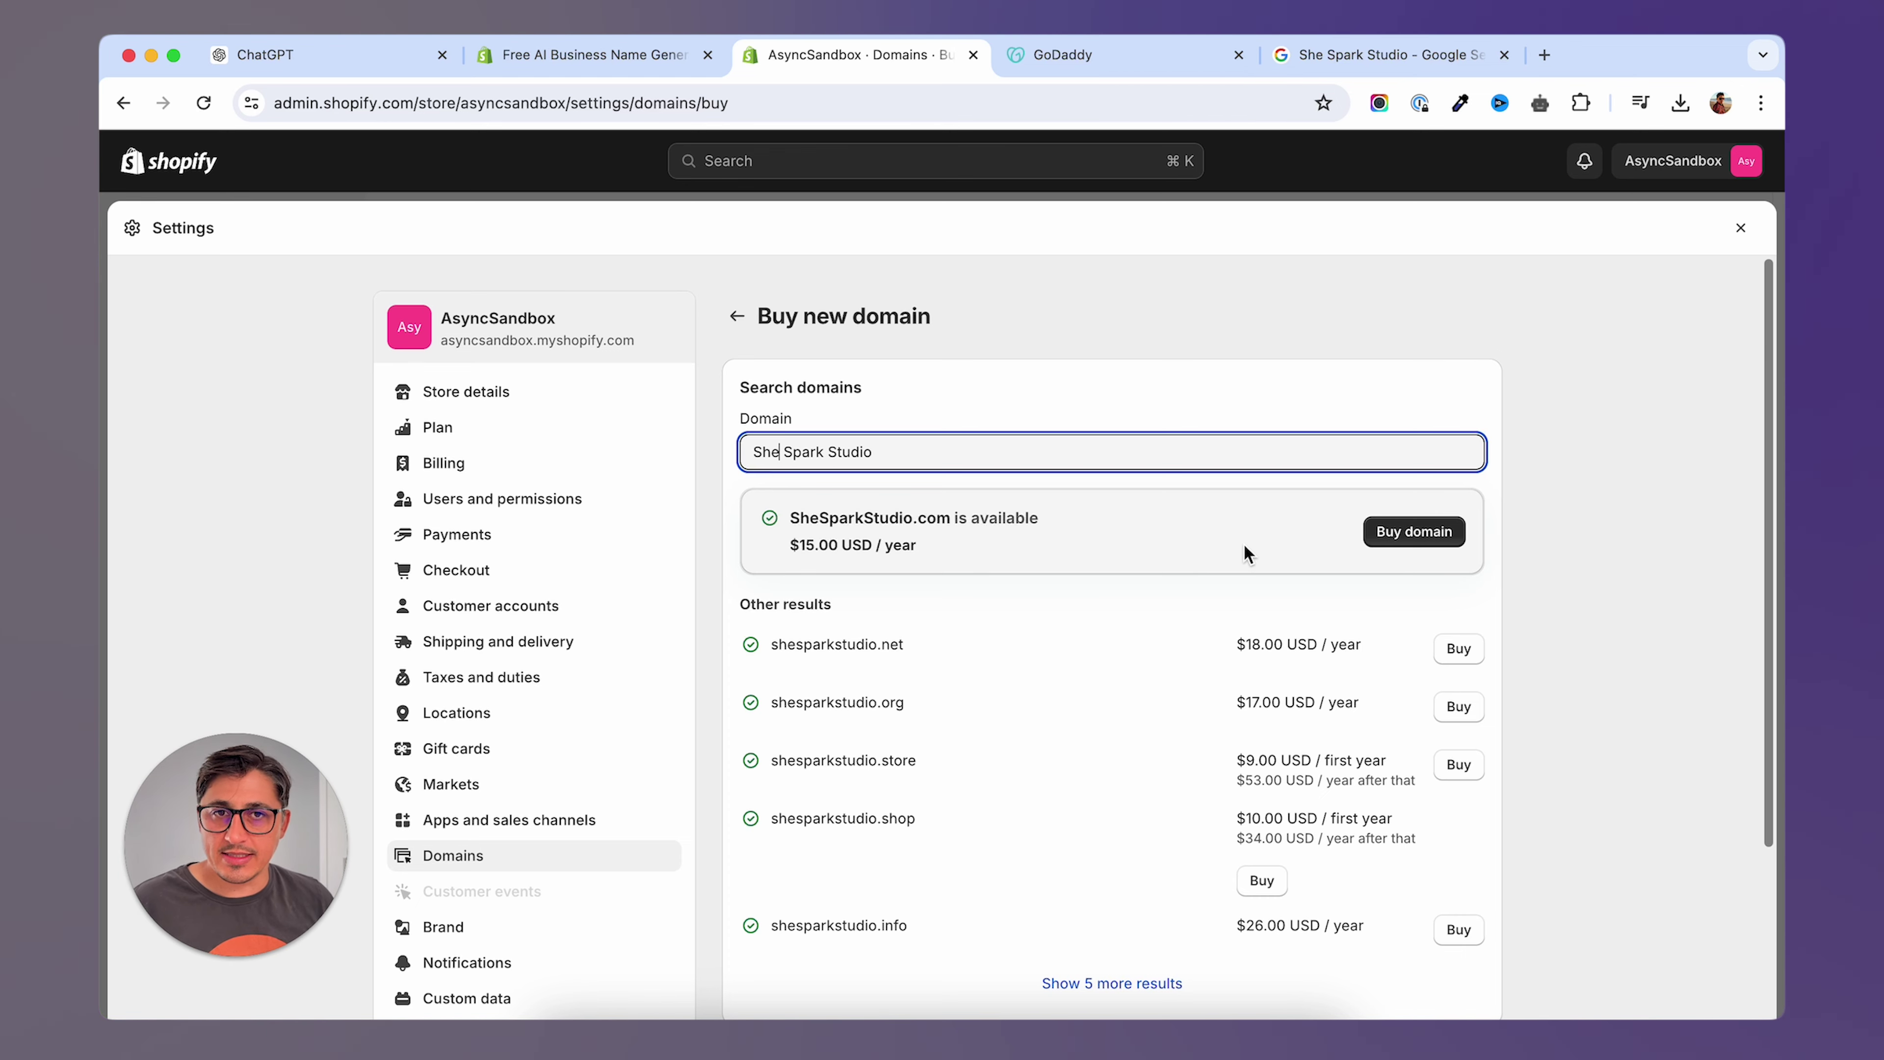
Switch to GoDaddy, search for a "She Spark Studio" domain and review the offered domains and prices.
left_click(1127, 54)
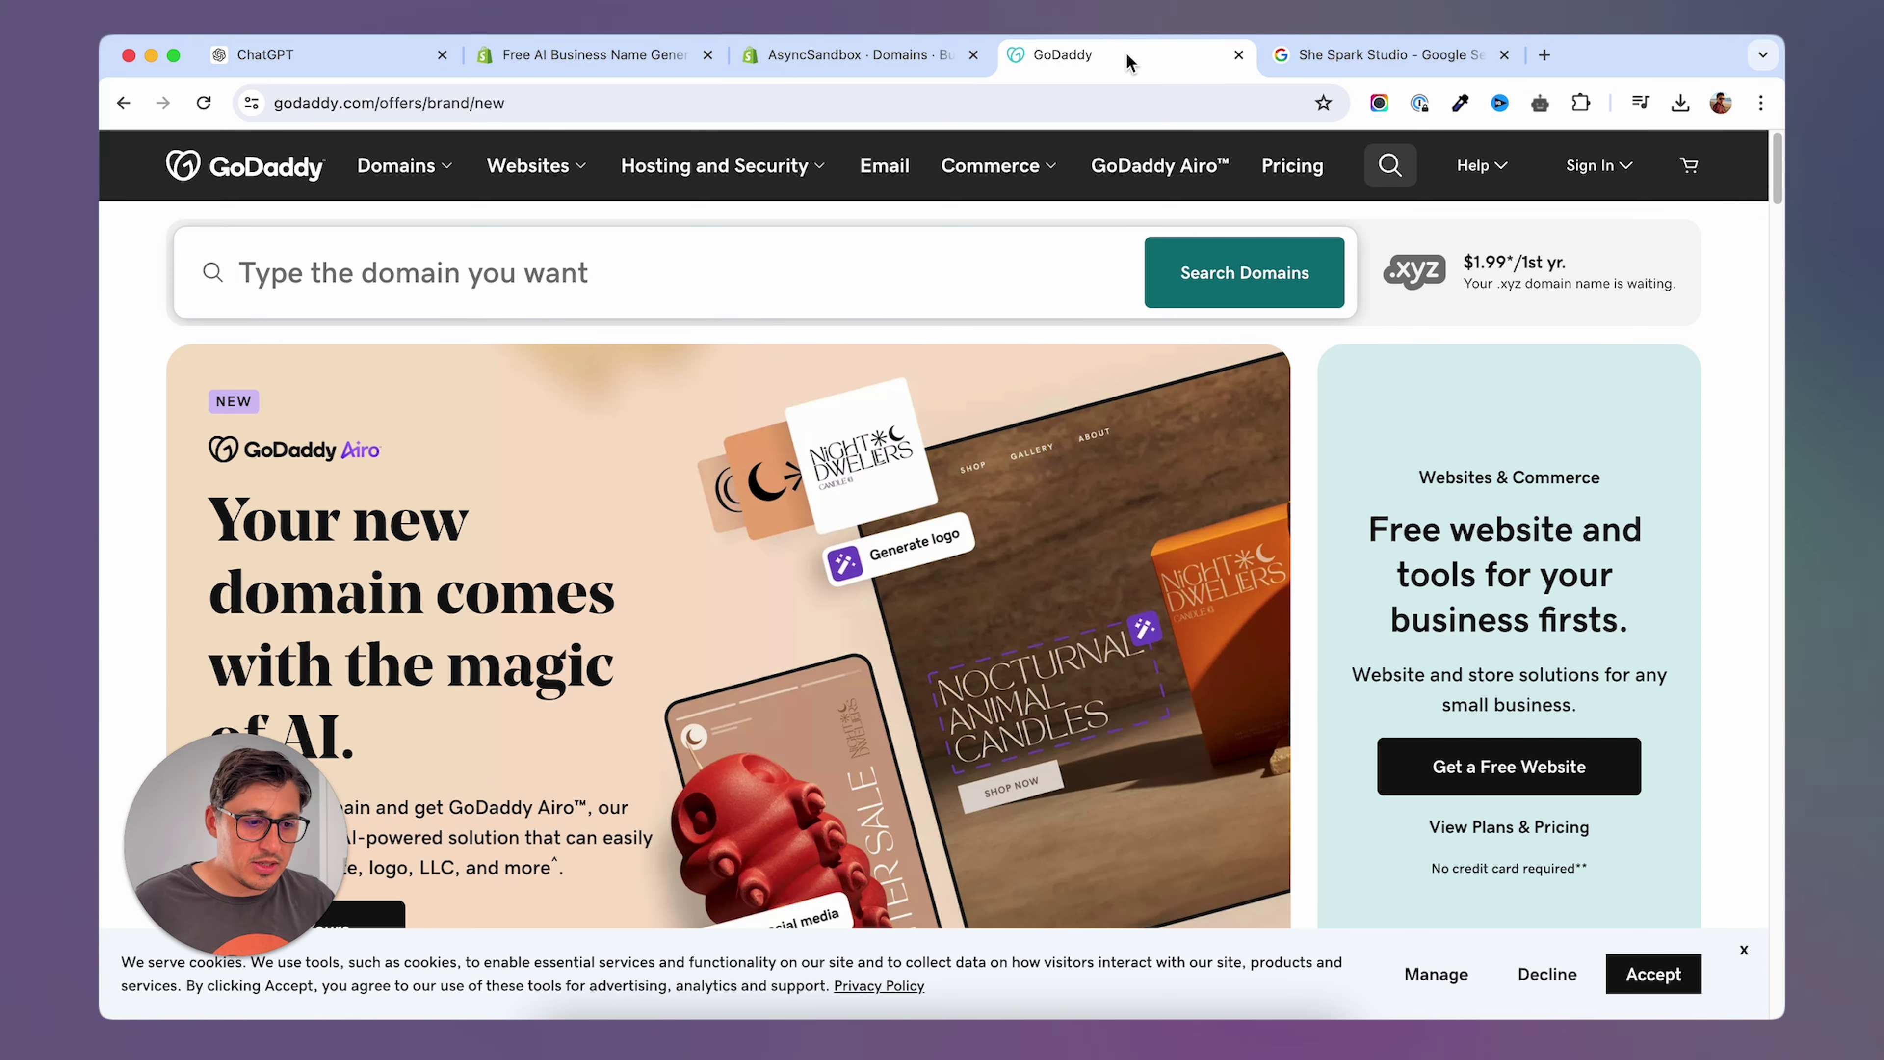
left_click(396, 273)
type("She Spark Studio")
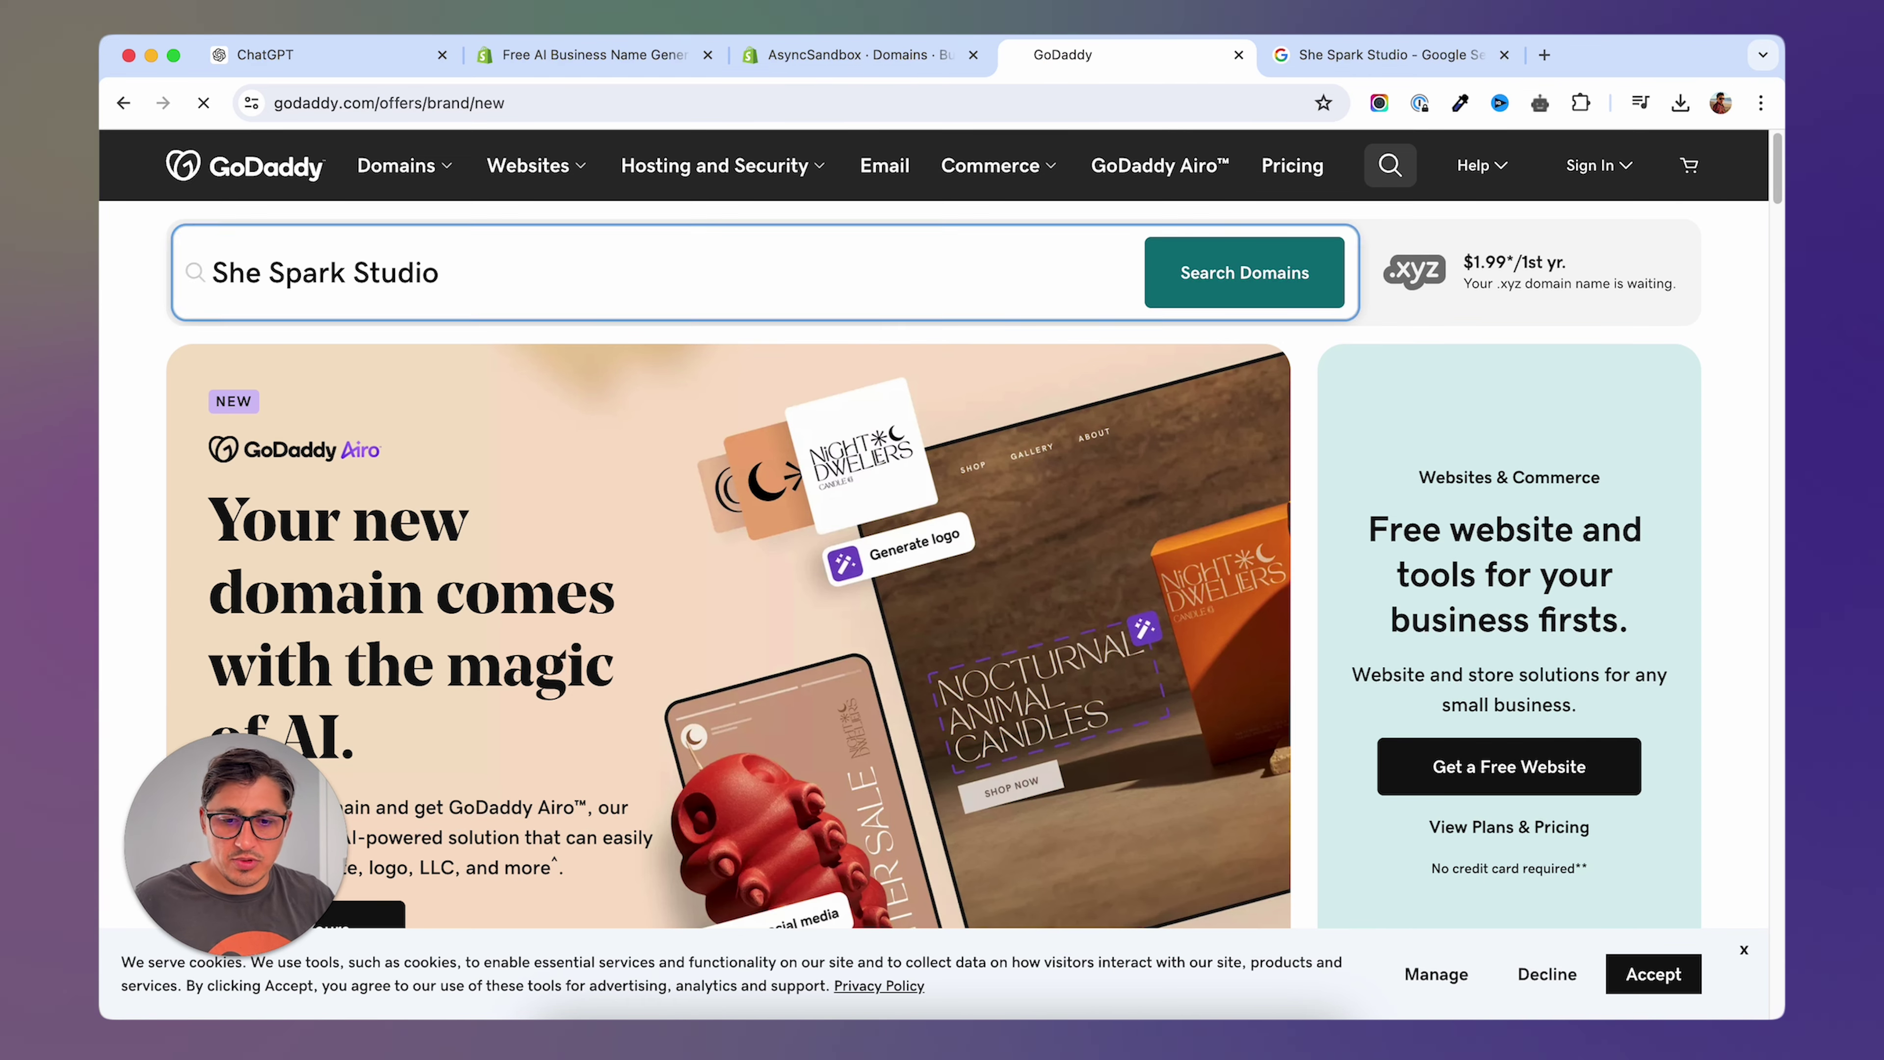
key("Return")
scroll(646, 569, "down", 3)
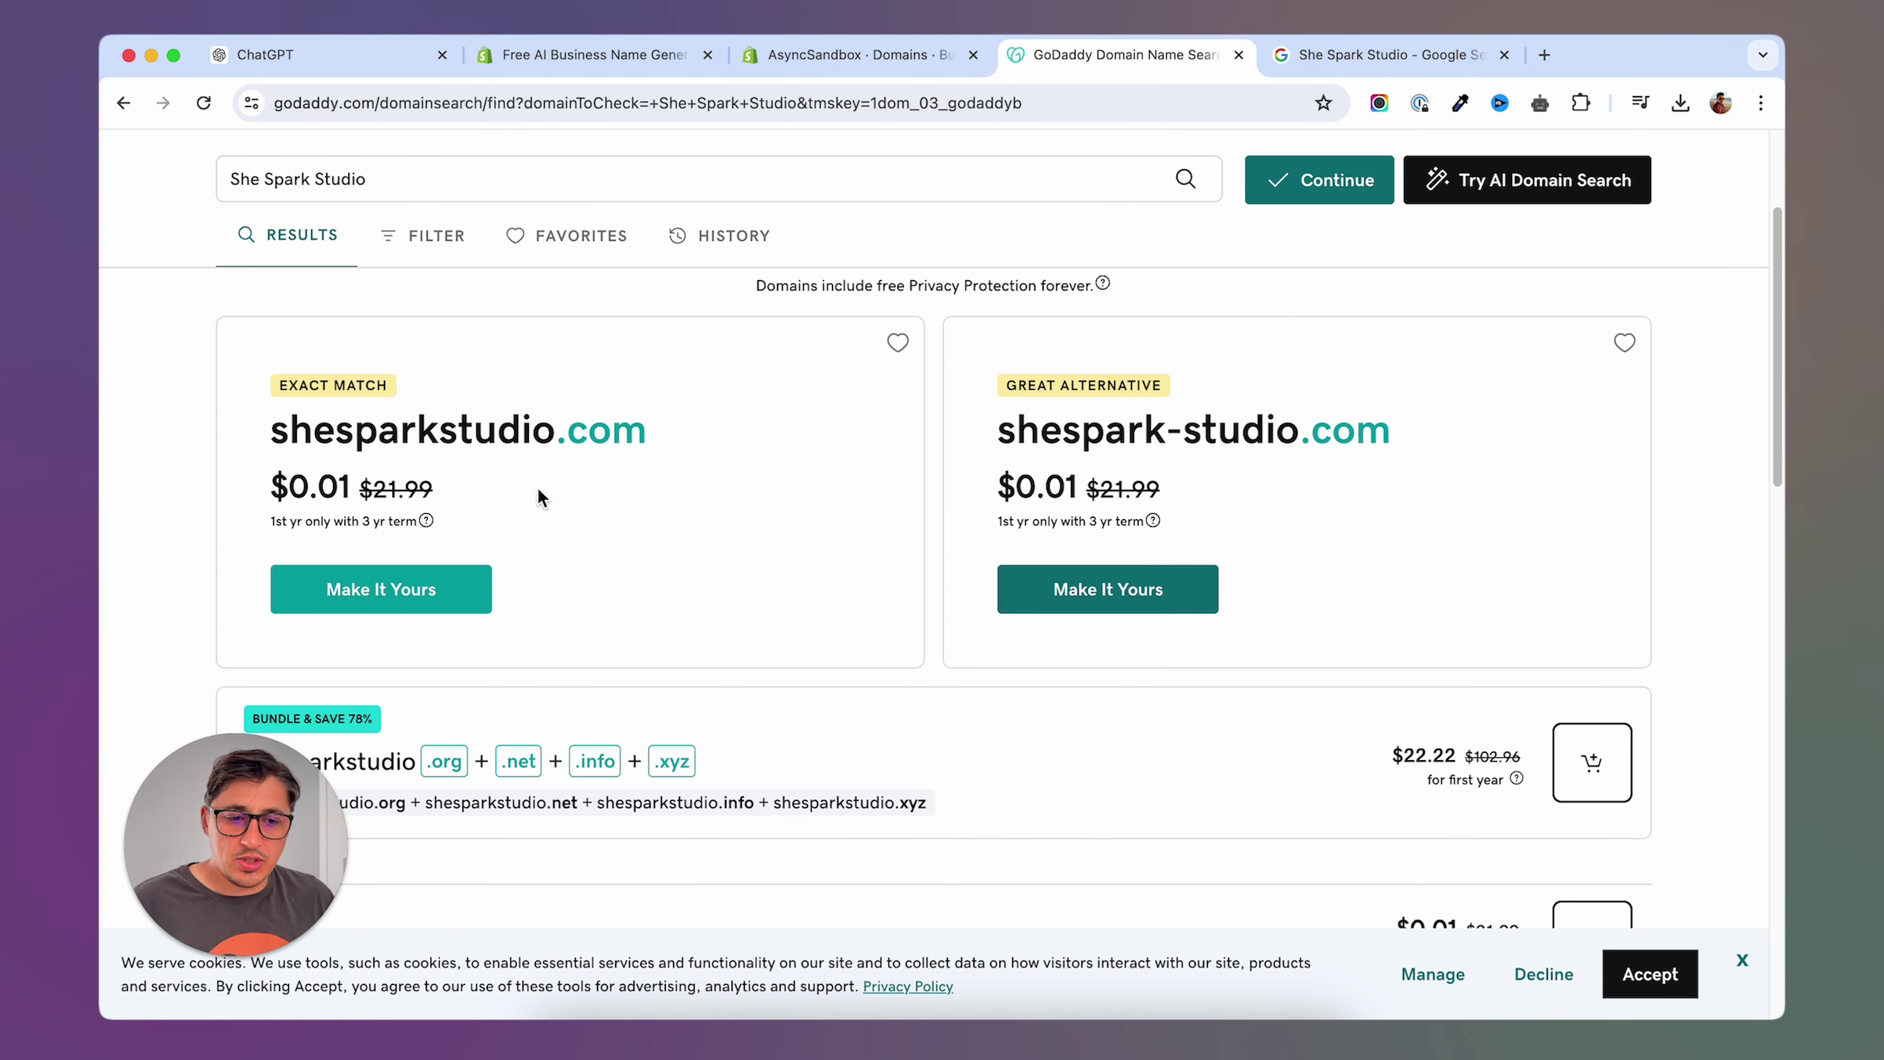
Return to the domain settings of the AsyncSandbox Shopify store and open the option to connect an existing domain.
left_click(835, 58)
left_click(733, 321)
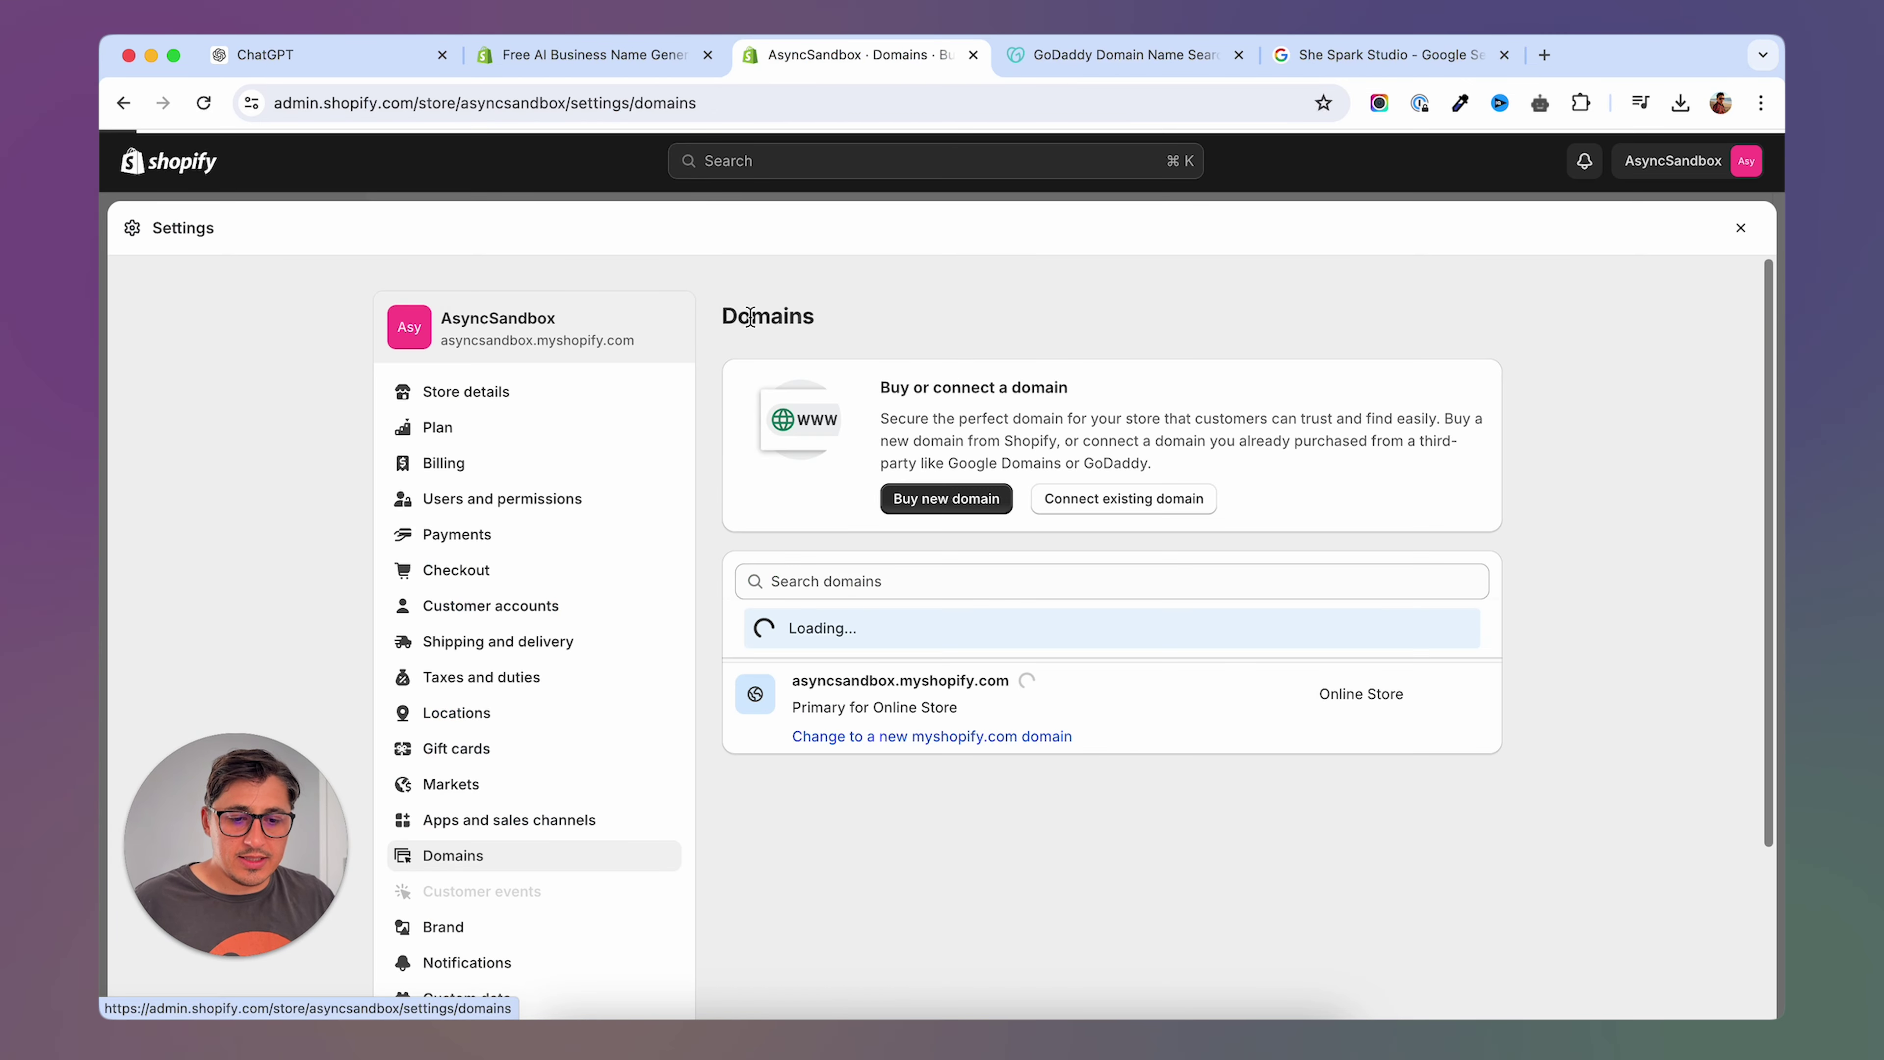
left_click(1121, 500)
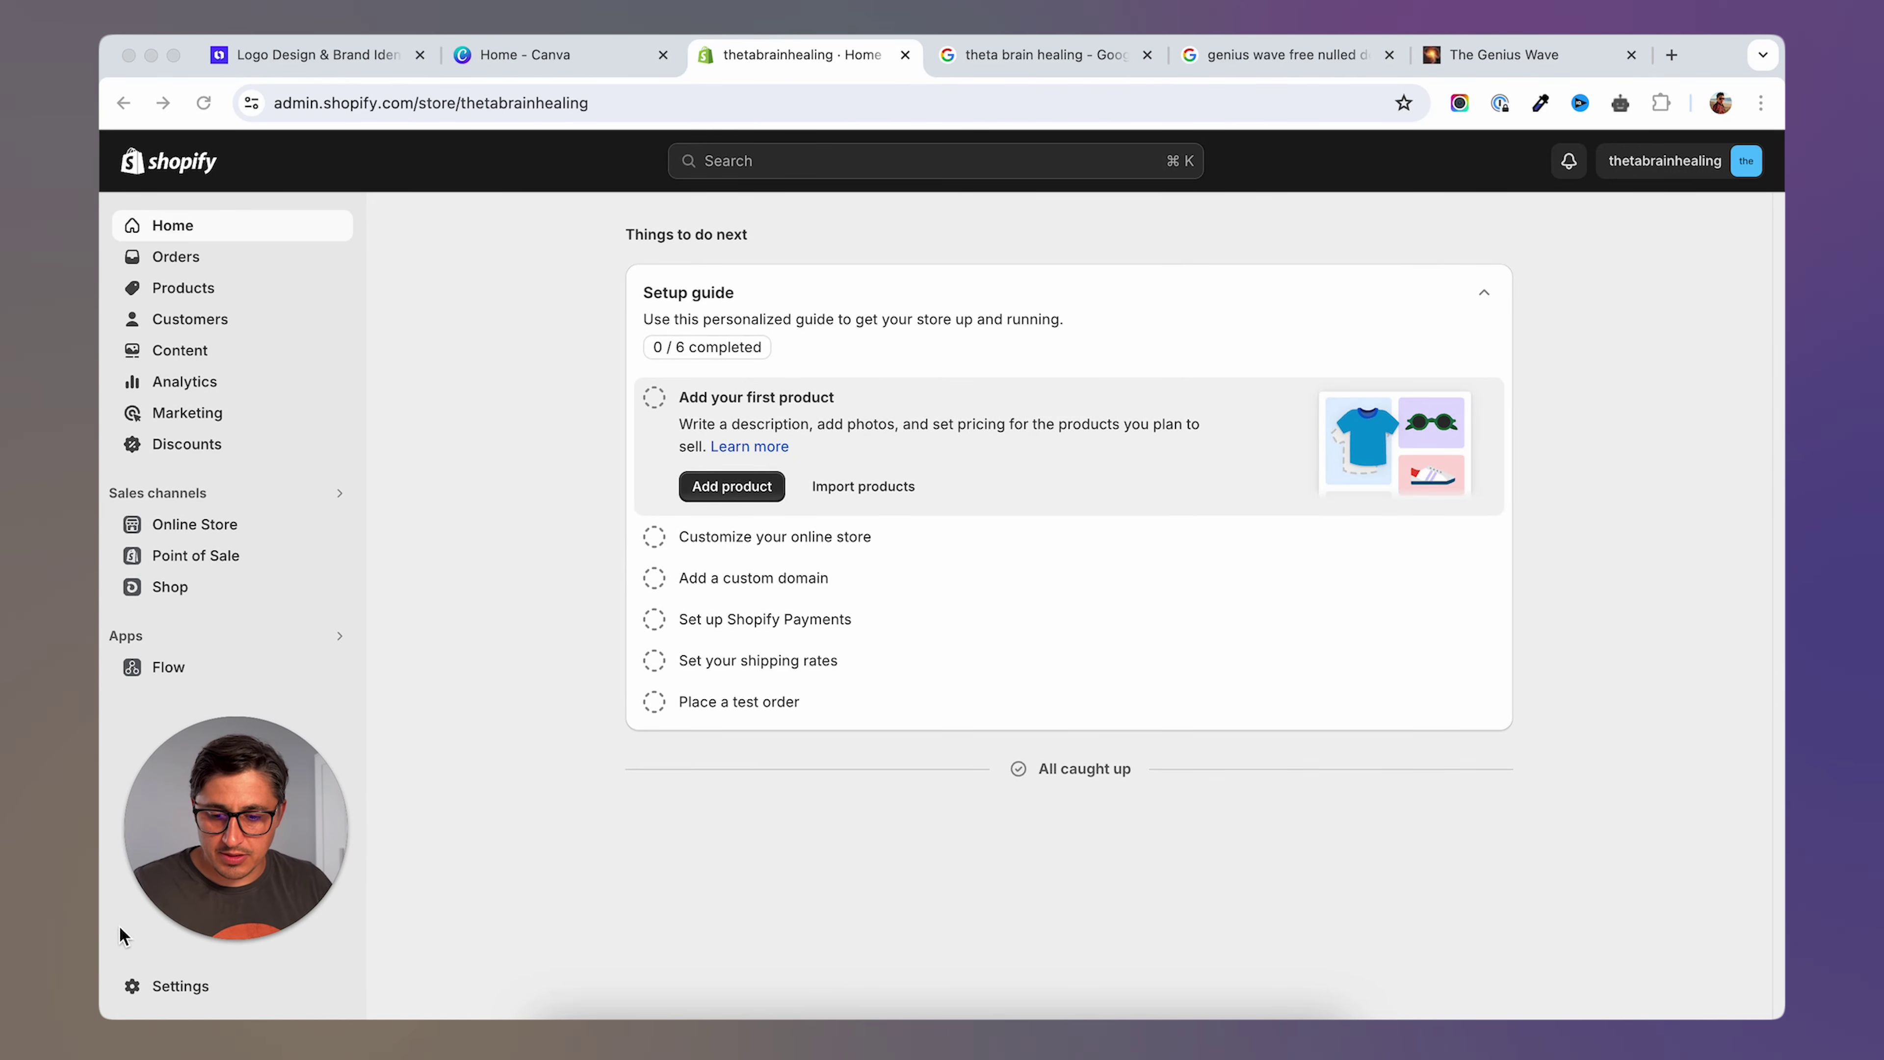
Open the new domain purchase page in the thetabrainhealing store's domain settings and search for "theta brain healing".
left_click(162, 987)
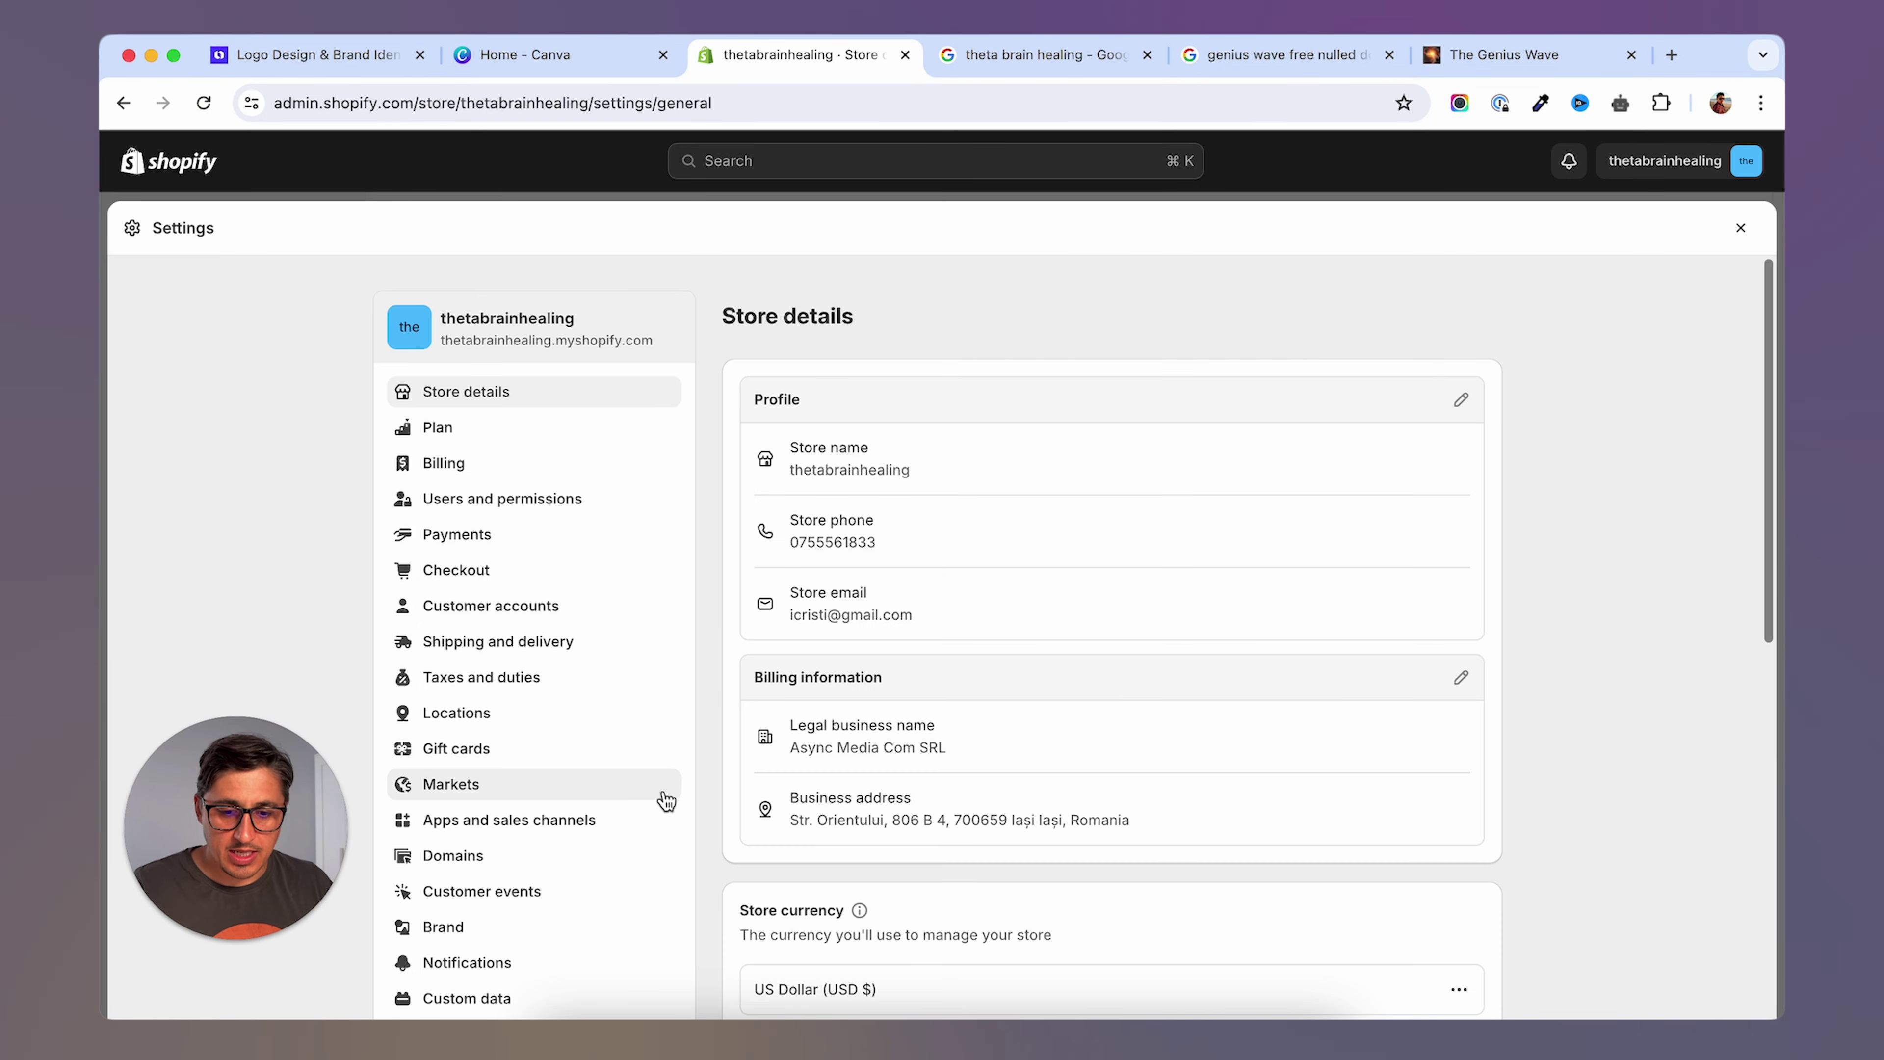
scroll(593, 809, "down", 3)
left_click(495, 736)
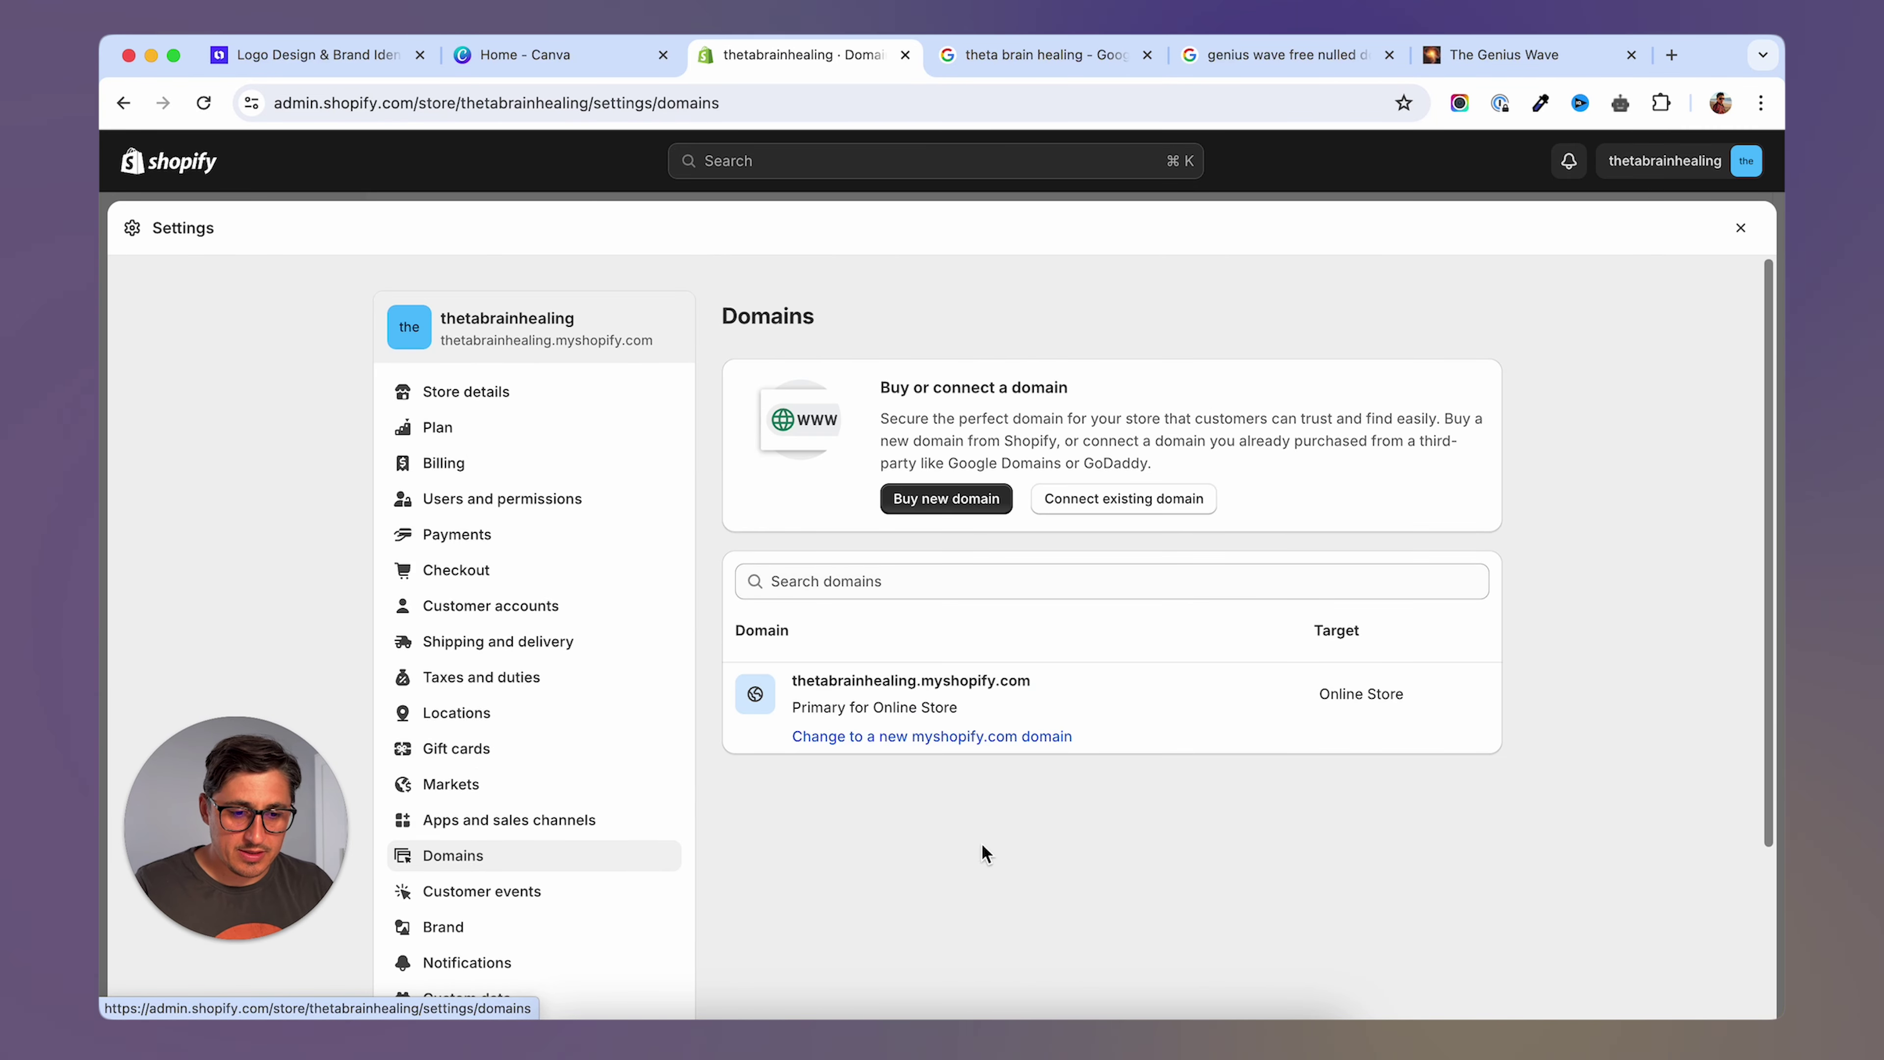
left_click(946, 499)
left_click(850, 462)
type("theta brain healing")
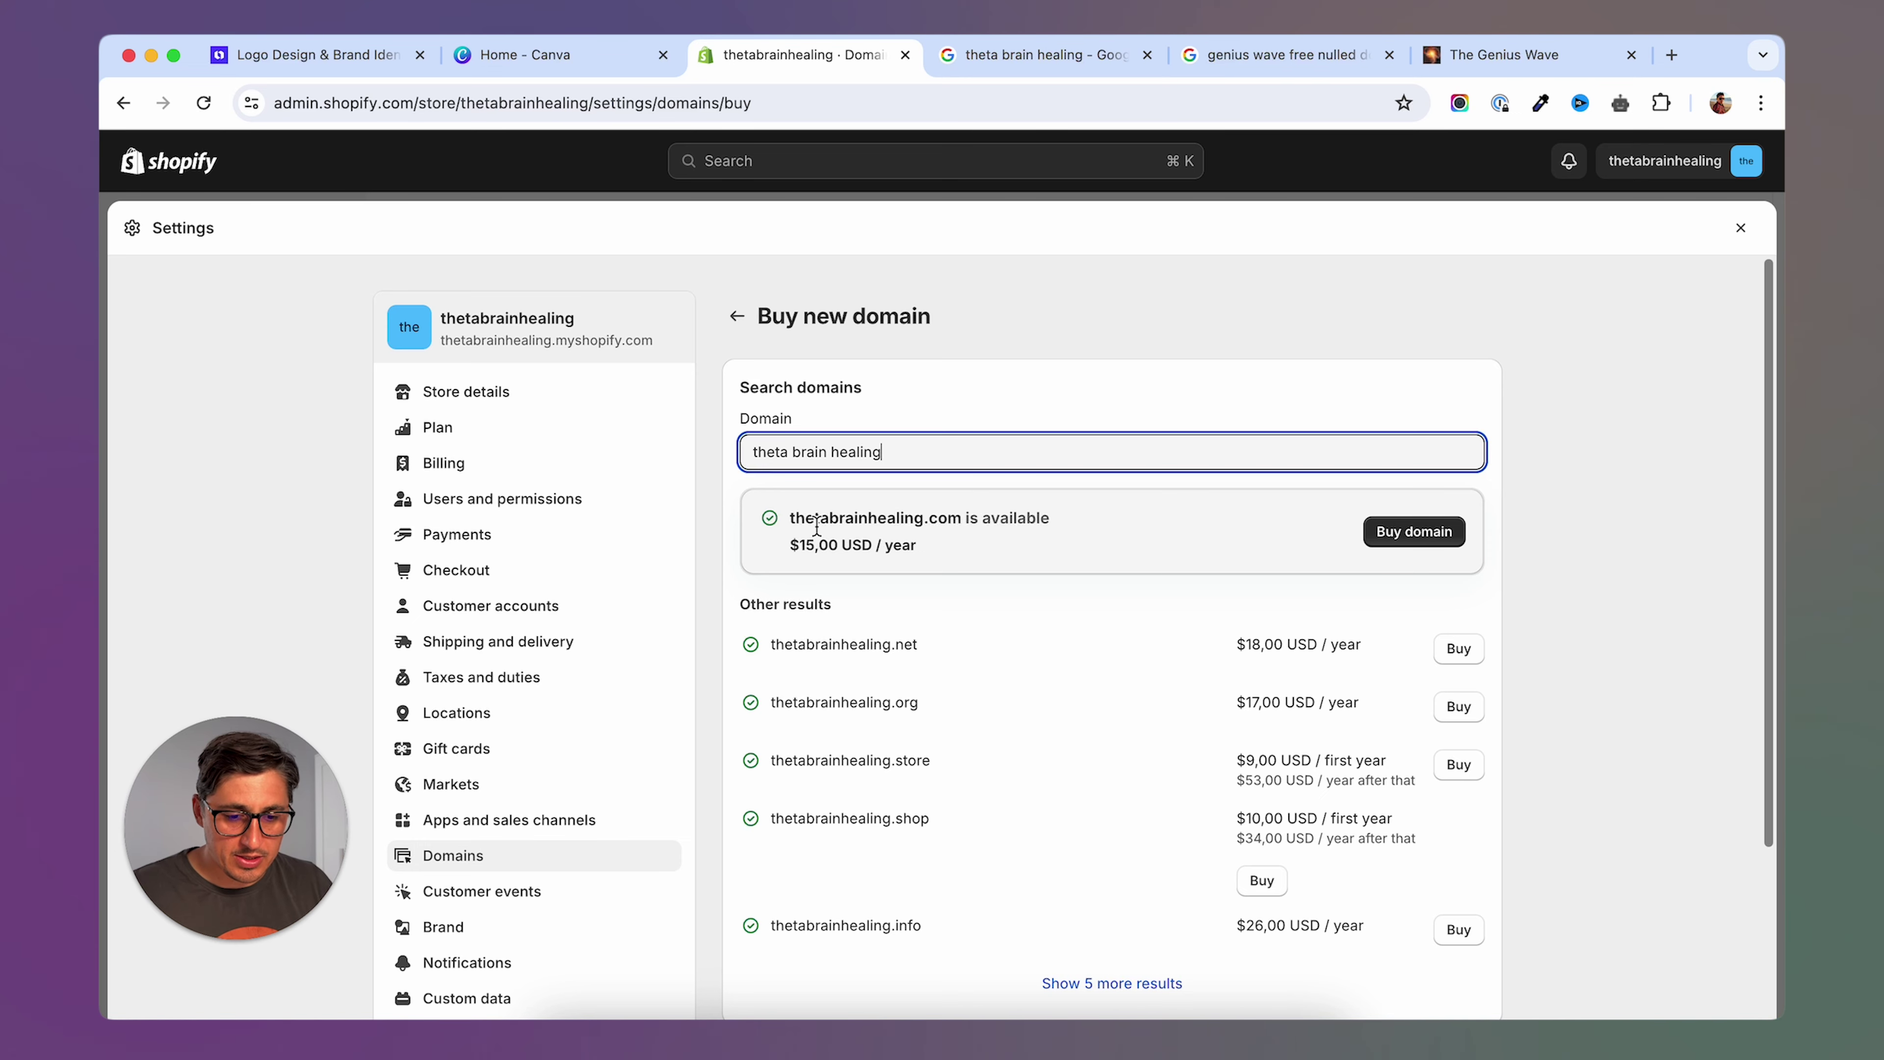
Start the thetabrainhealing.com purchase, open the billing settings for its required payment method, and return to the domain settings.
left_click(1413, 546)
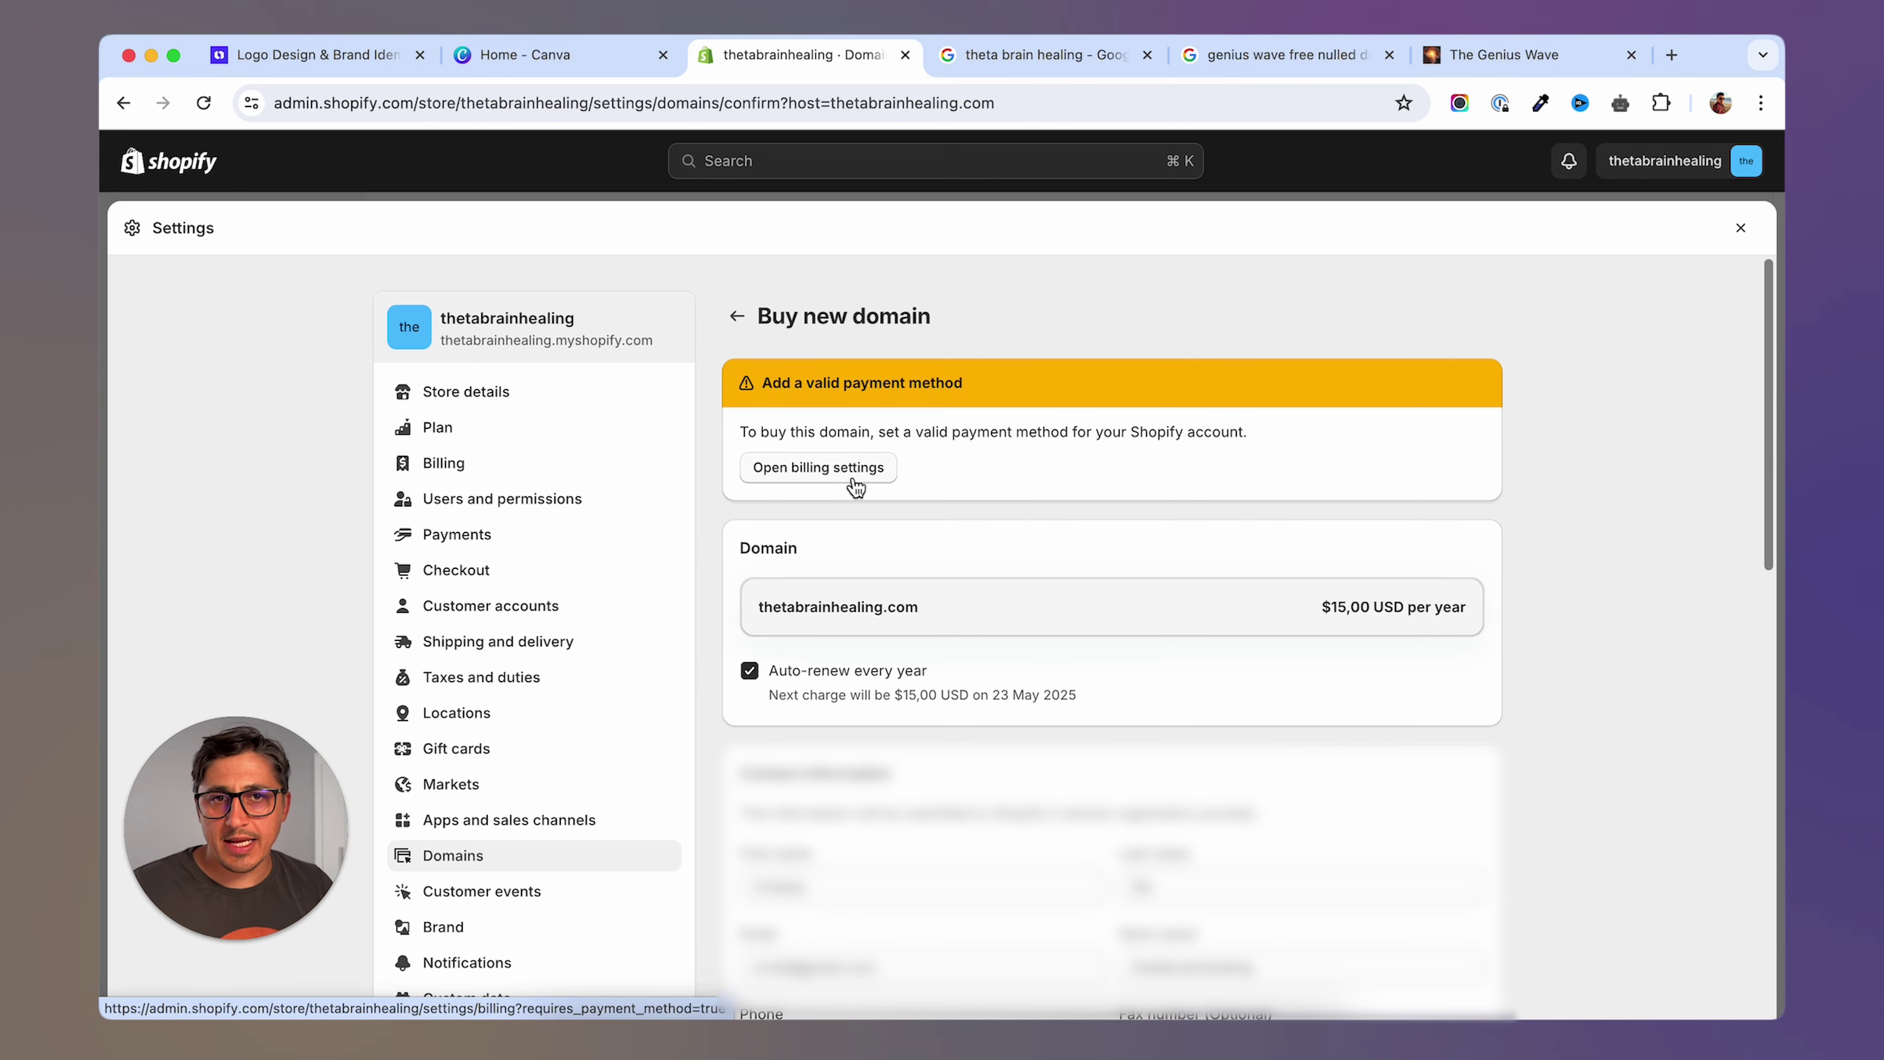
left_click(804, 479)
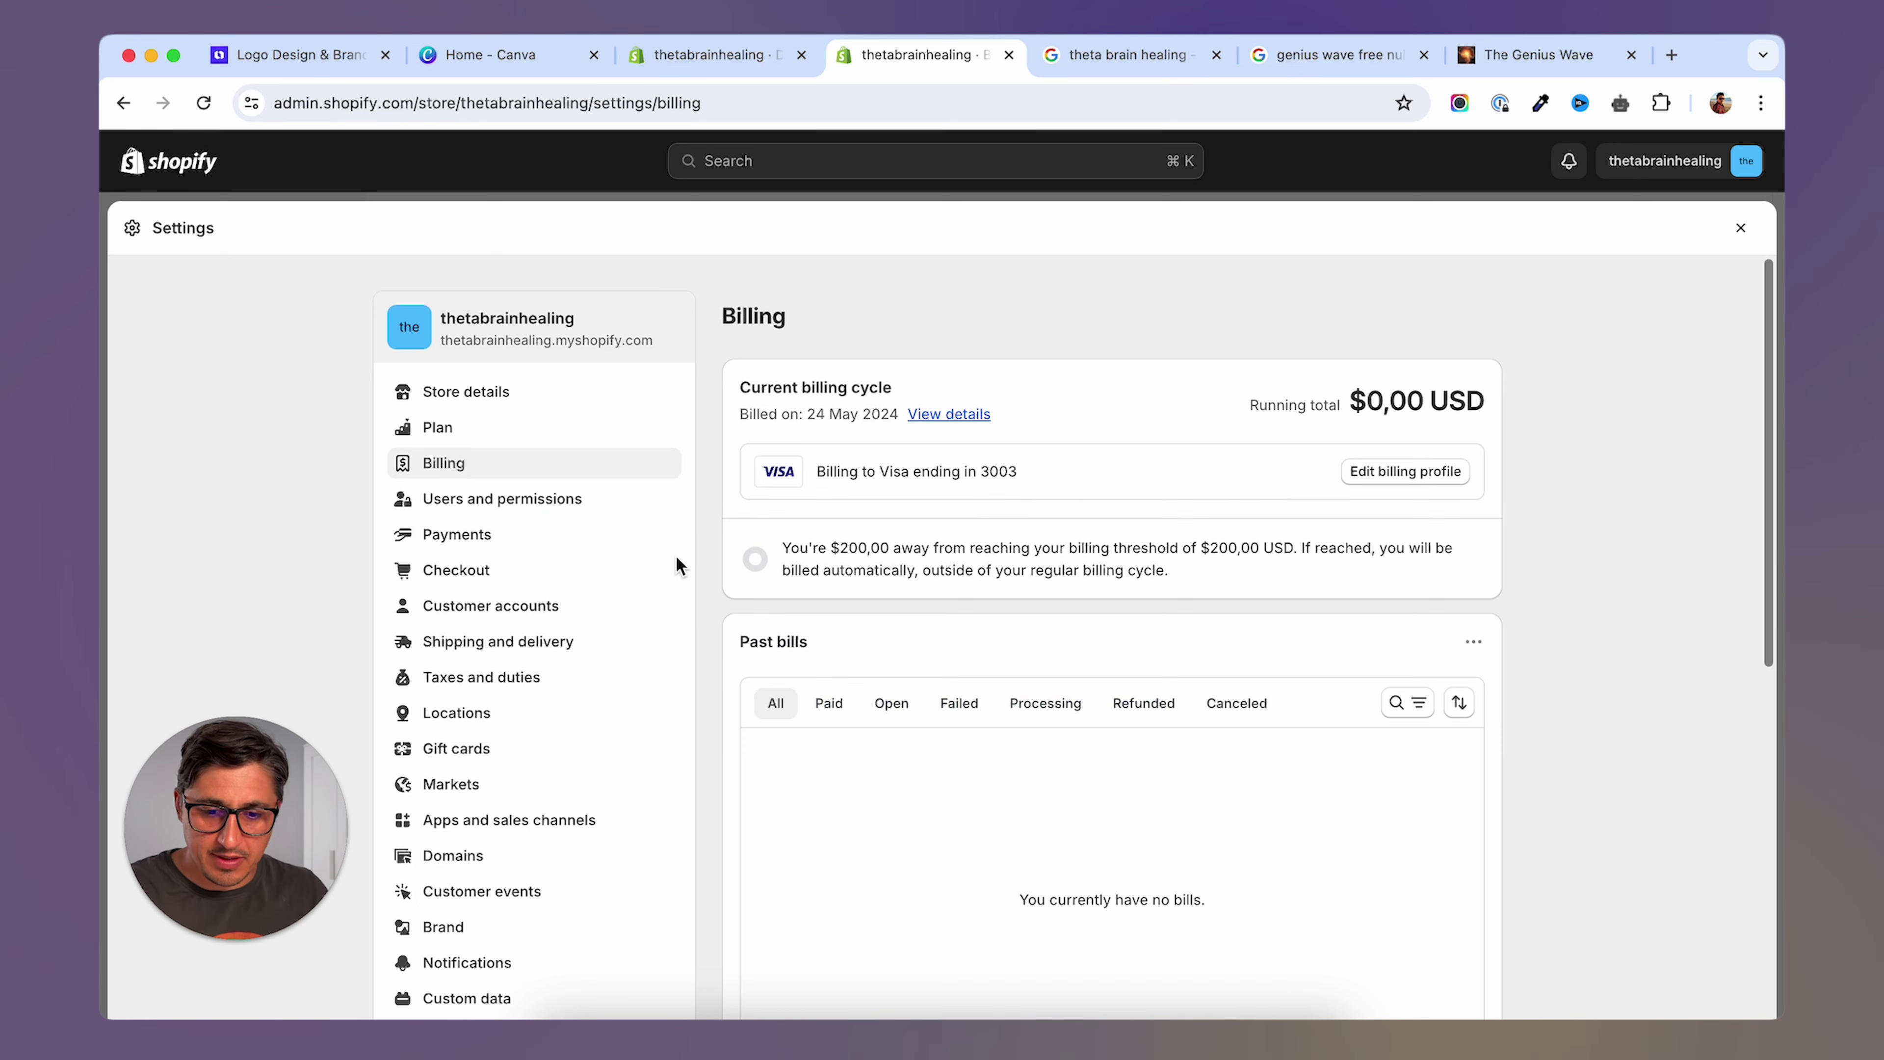
scroll(534, 750, "down", 1)
left_click(504, 805)
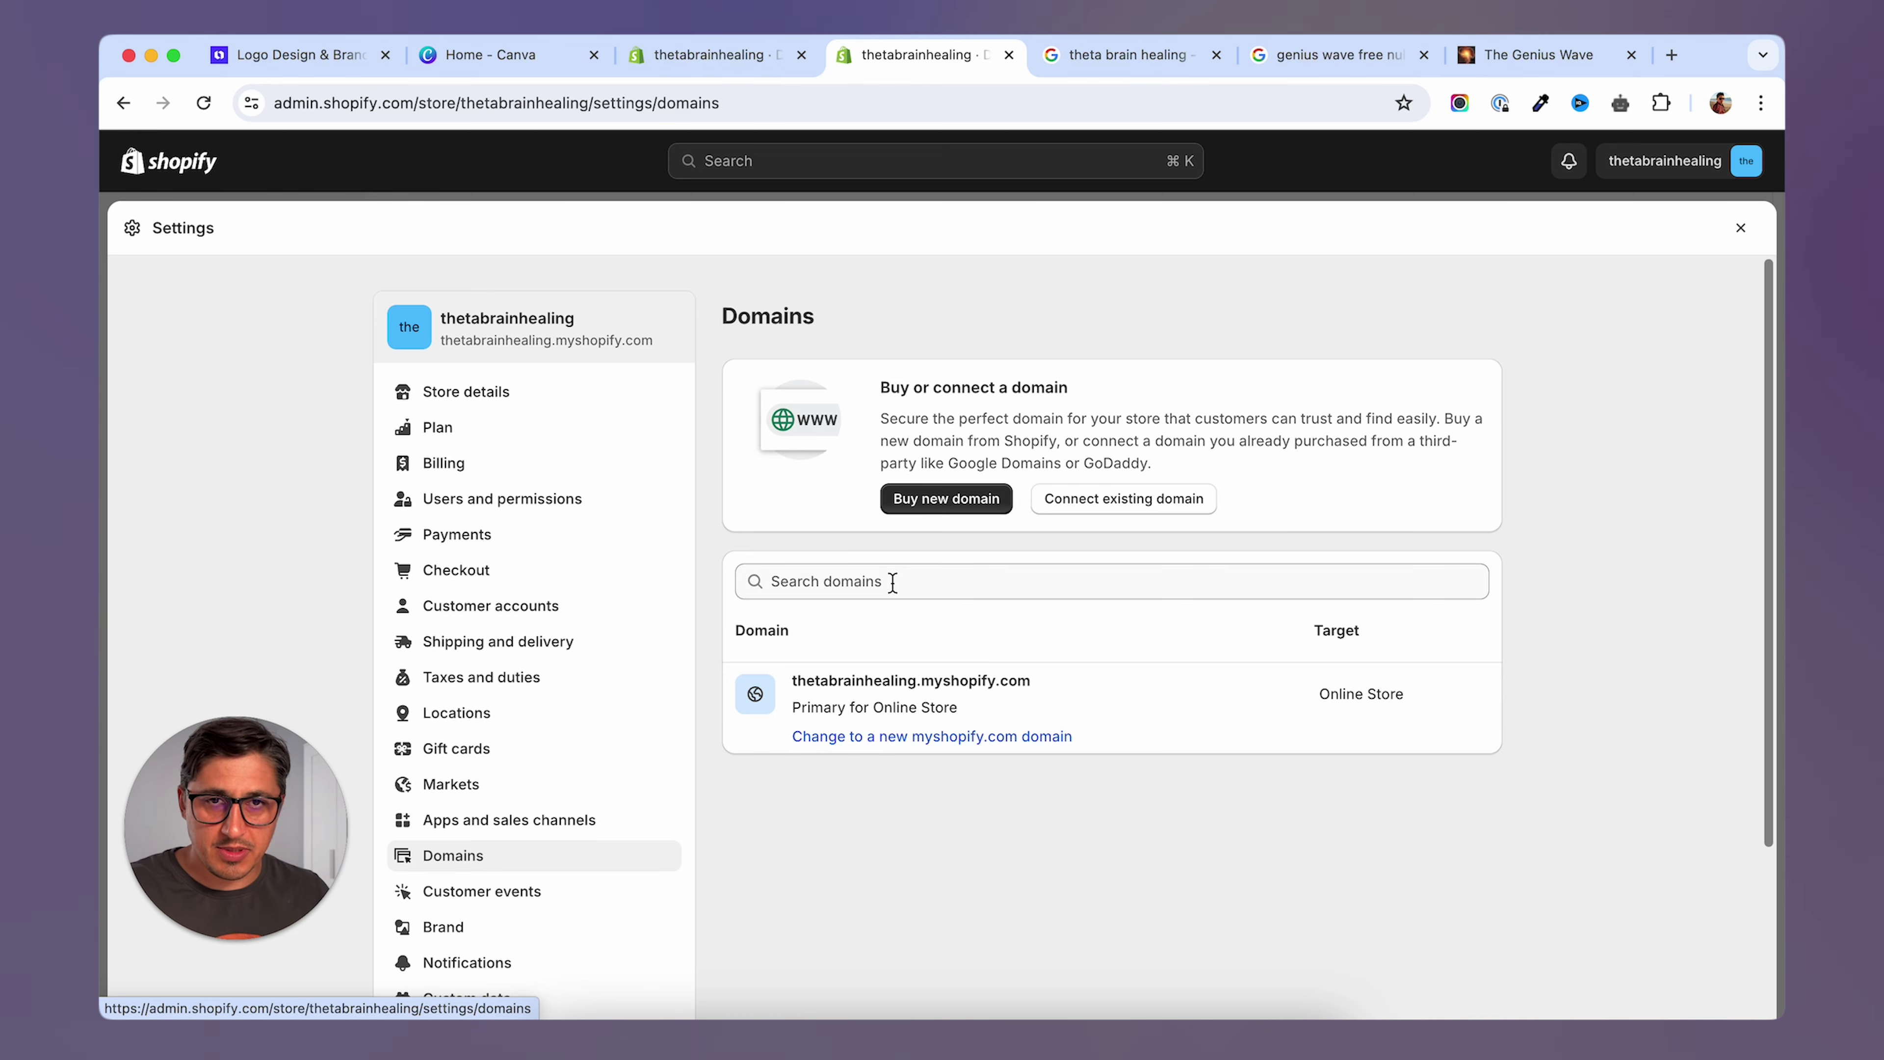
Reopen the new domain purchase page and select thetabrainhealing.com for purchase again.
left_click(892, 582)
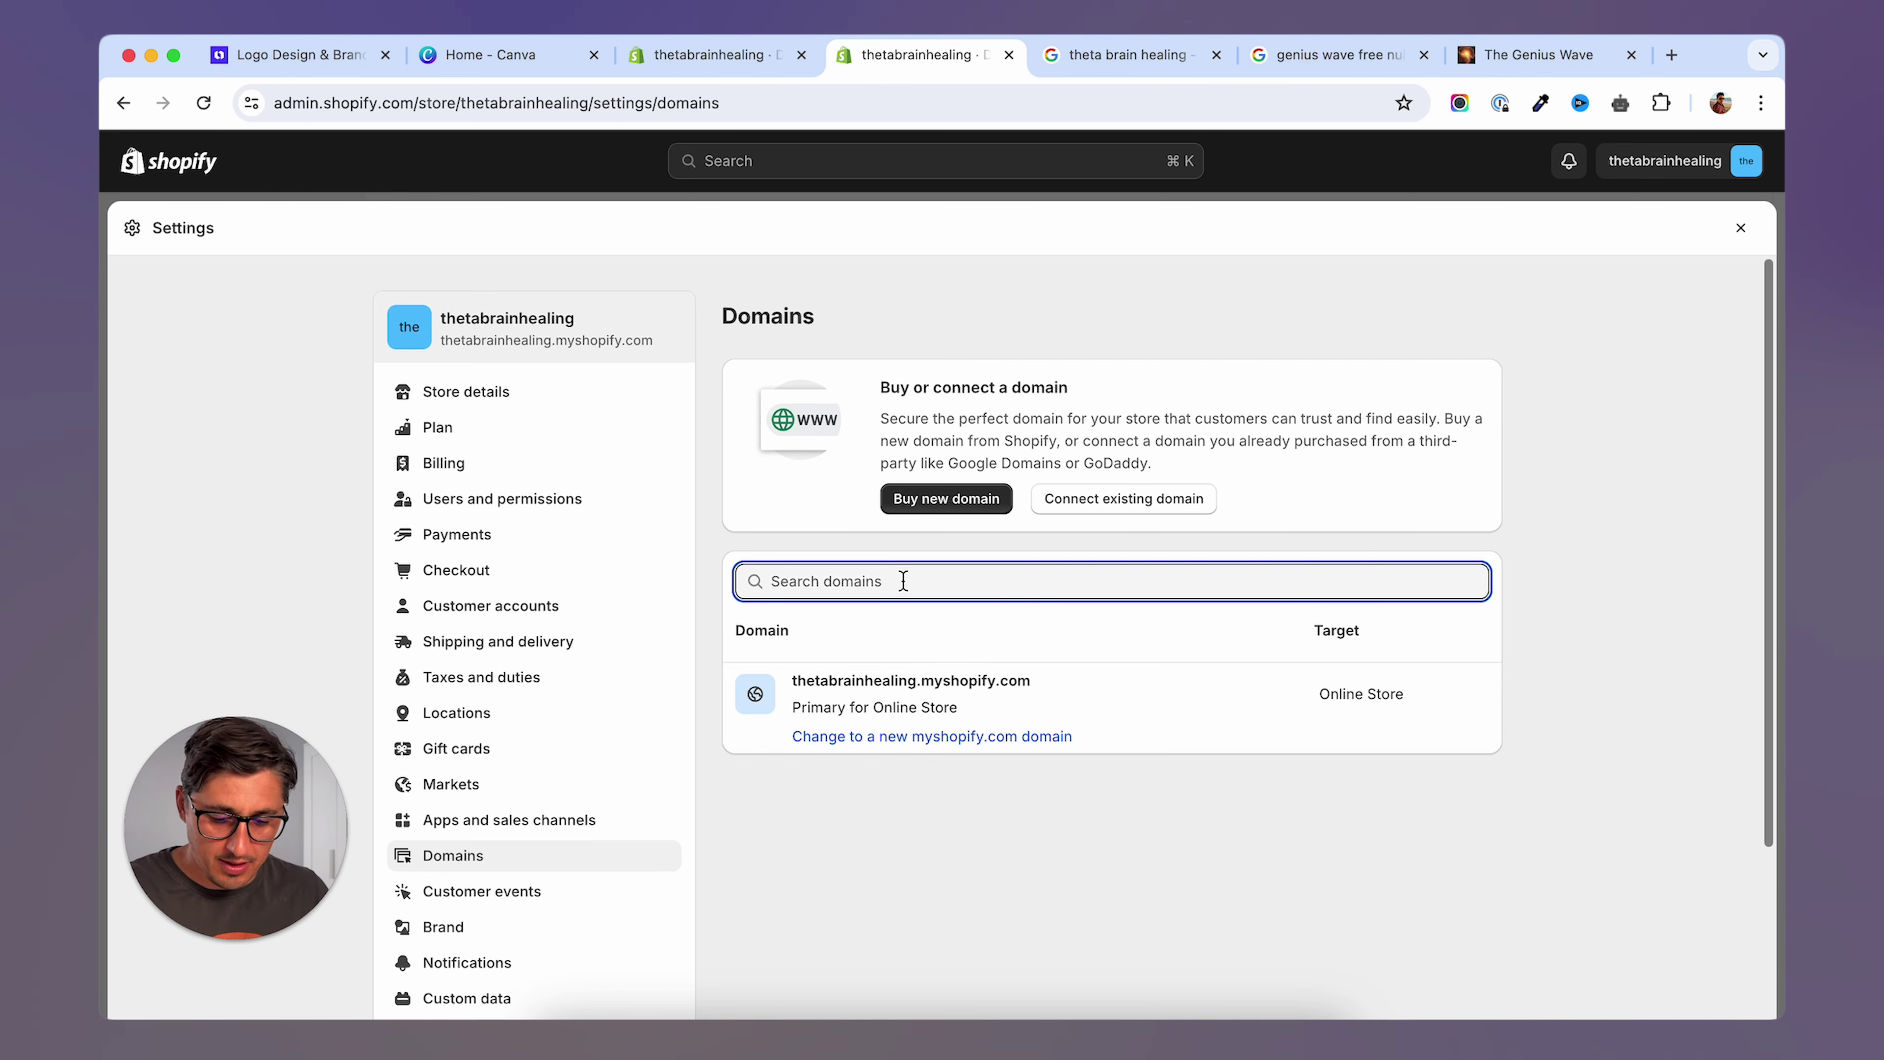
left_click(946, 498)
left_click_drag(936, 454, 689, 452)
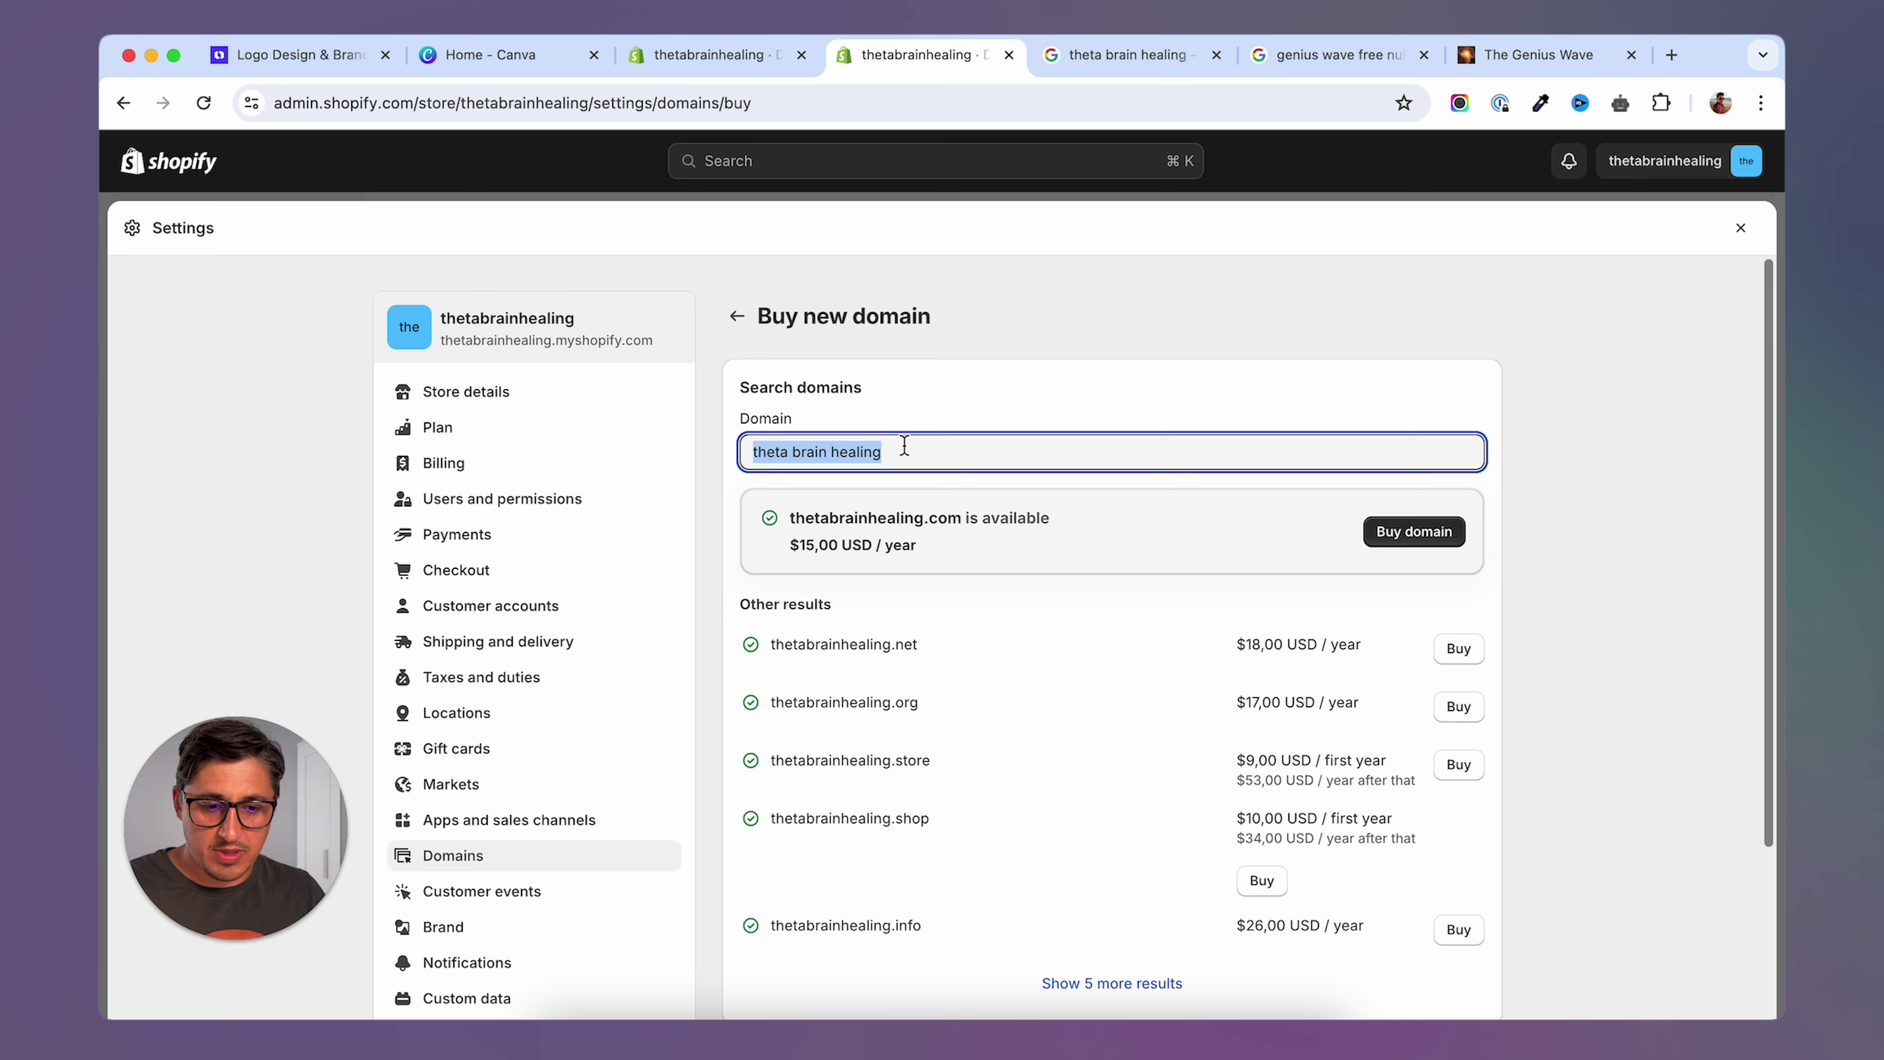
left_click(1472, 533)
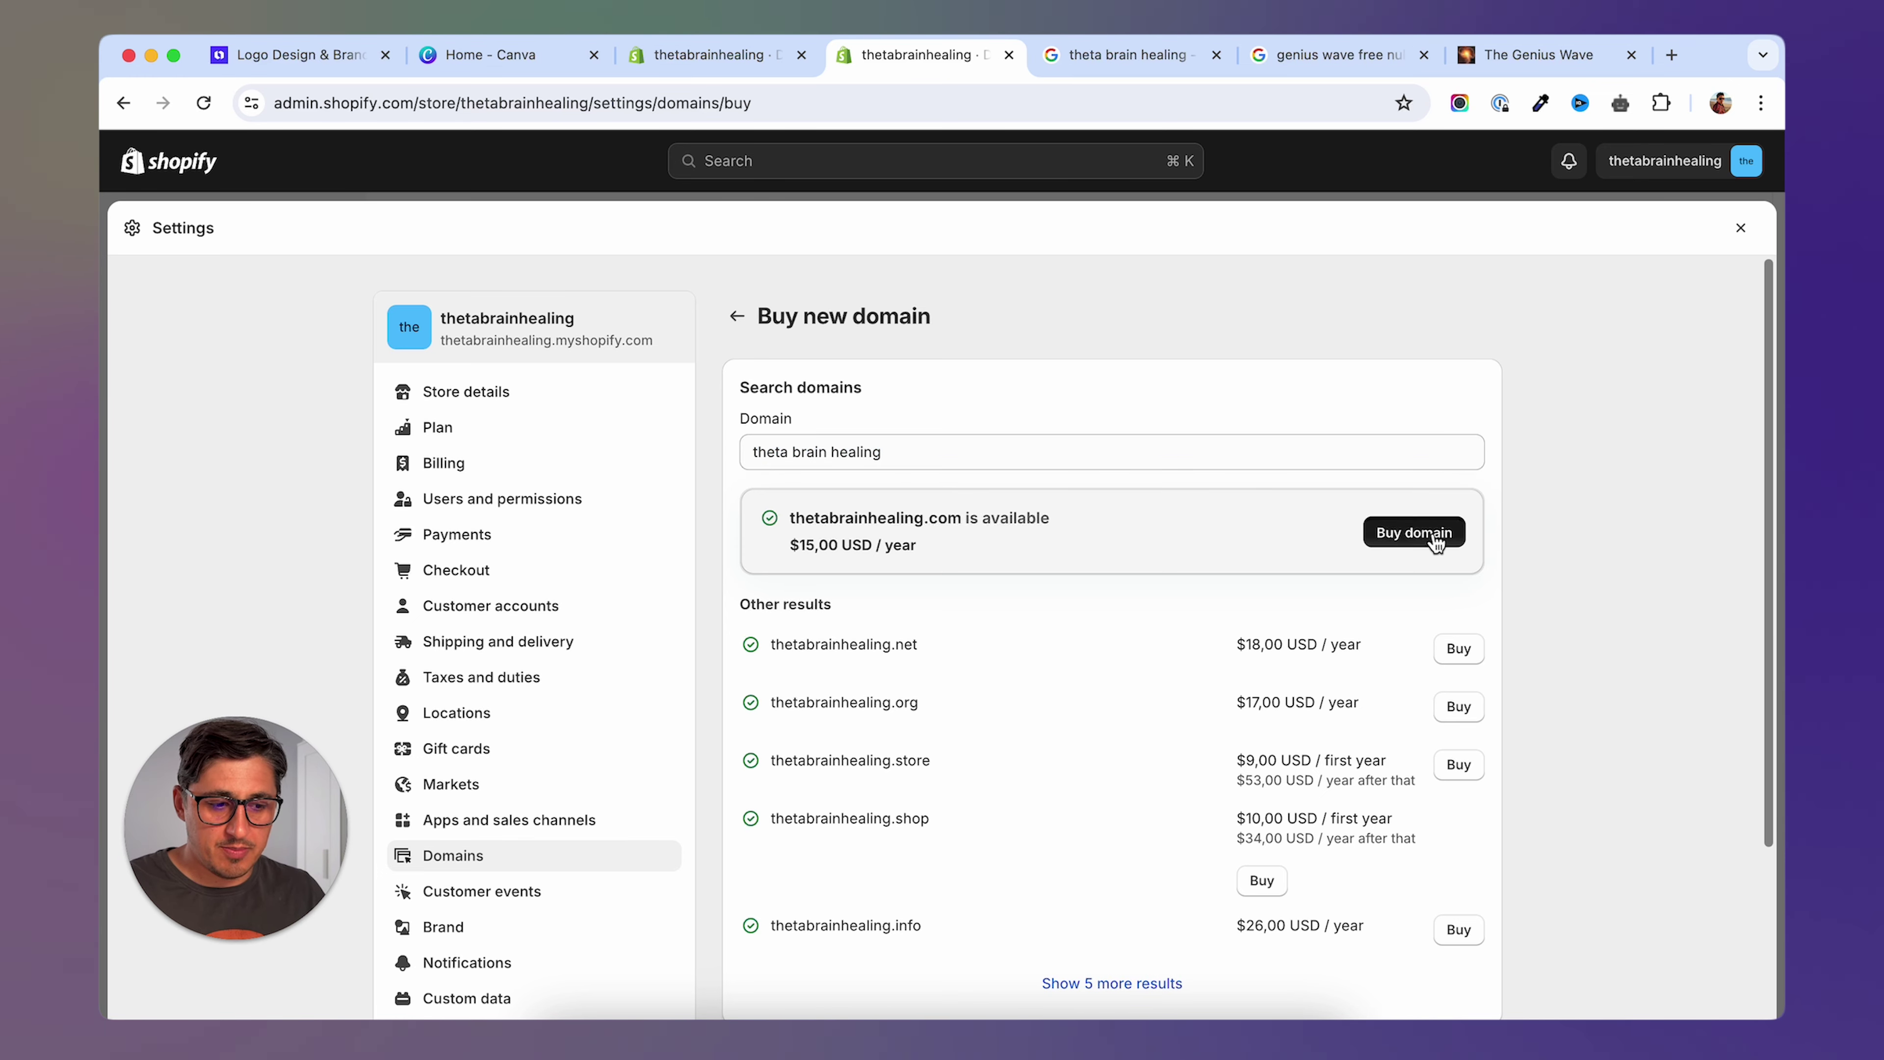
left_click(1431, 531)
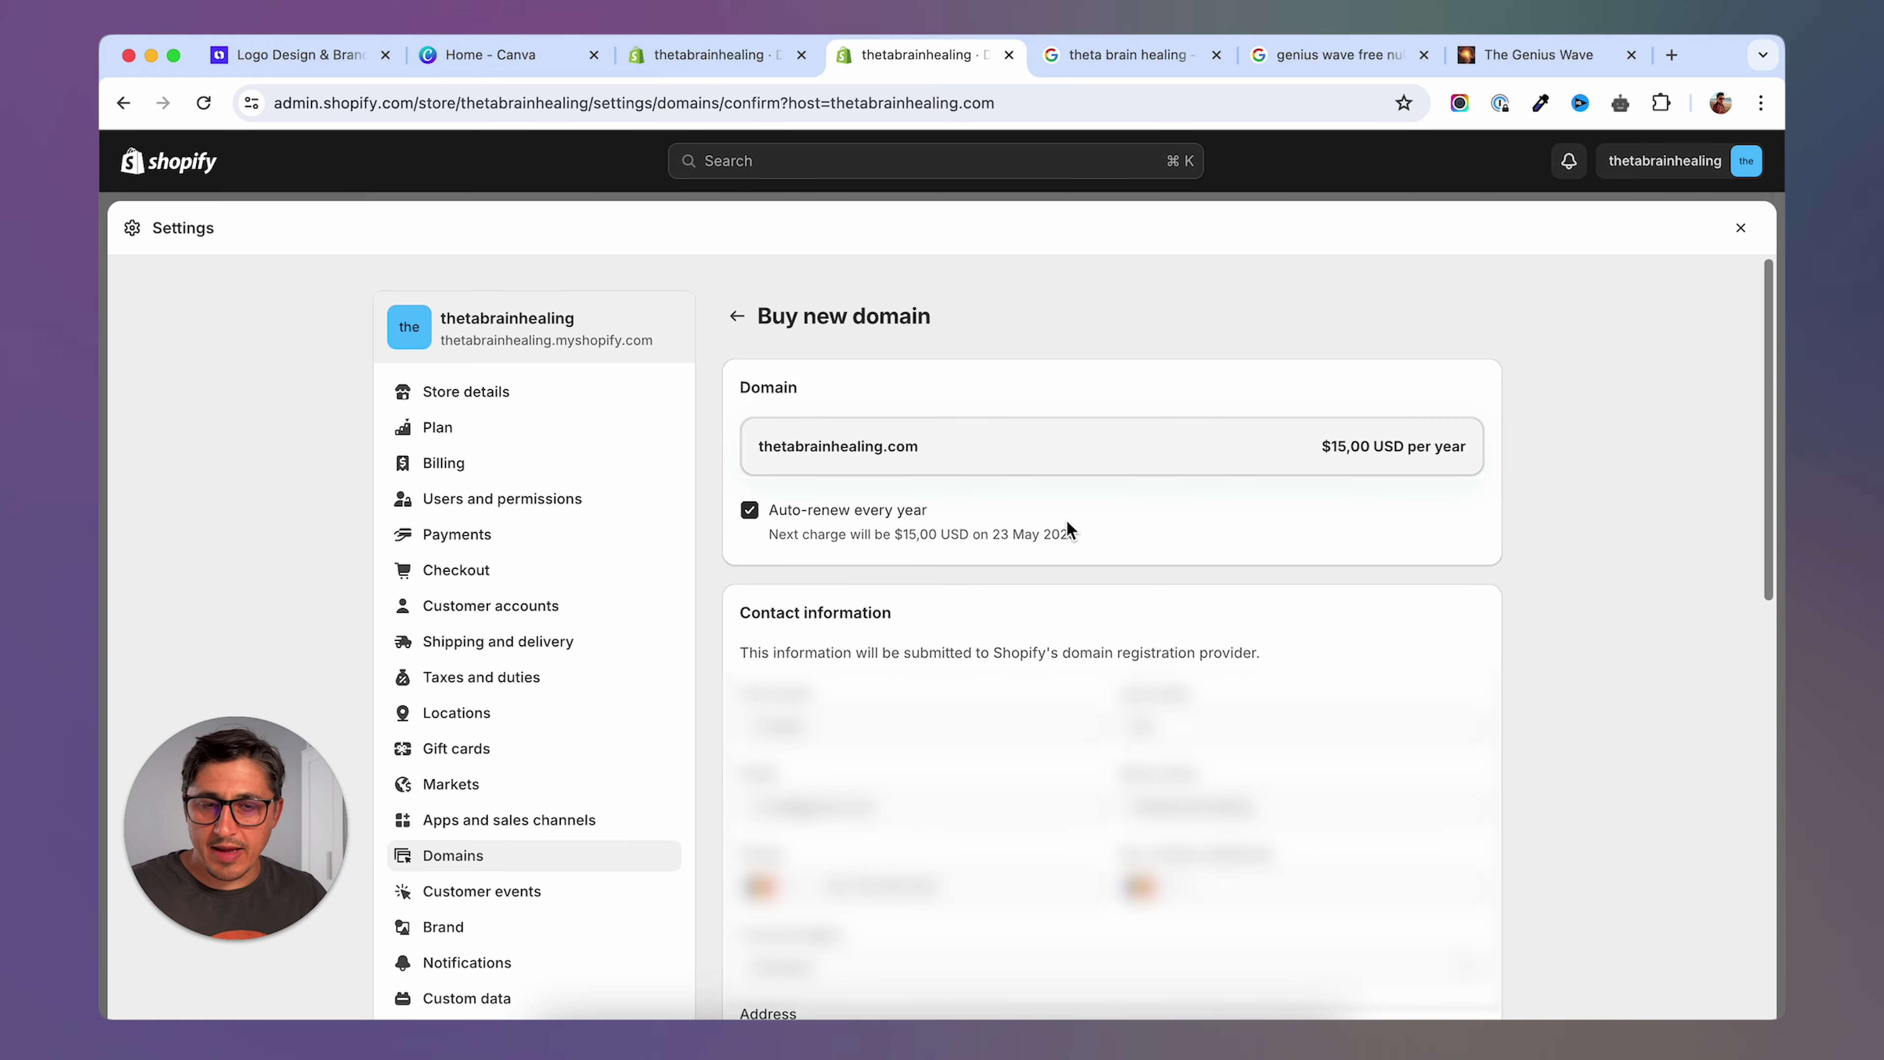
Review the contact information and price summary, buy thetabrainhealing.com, and return to the store's domain overview.
scroll(1093, 576, "down", 3)
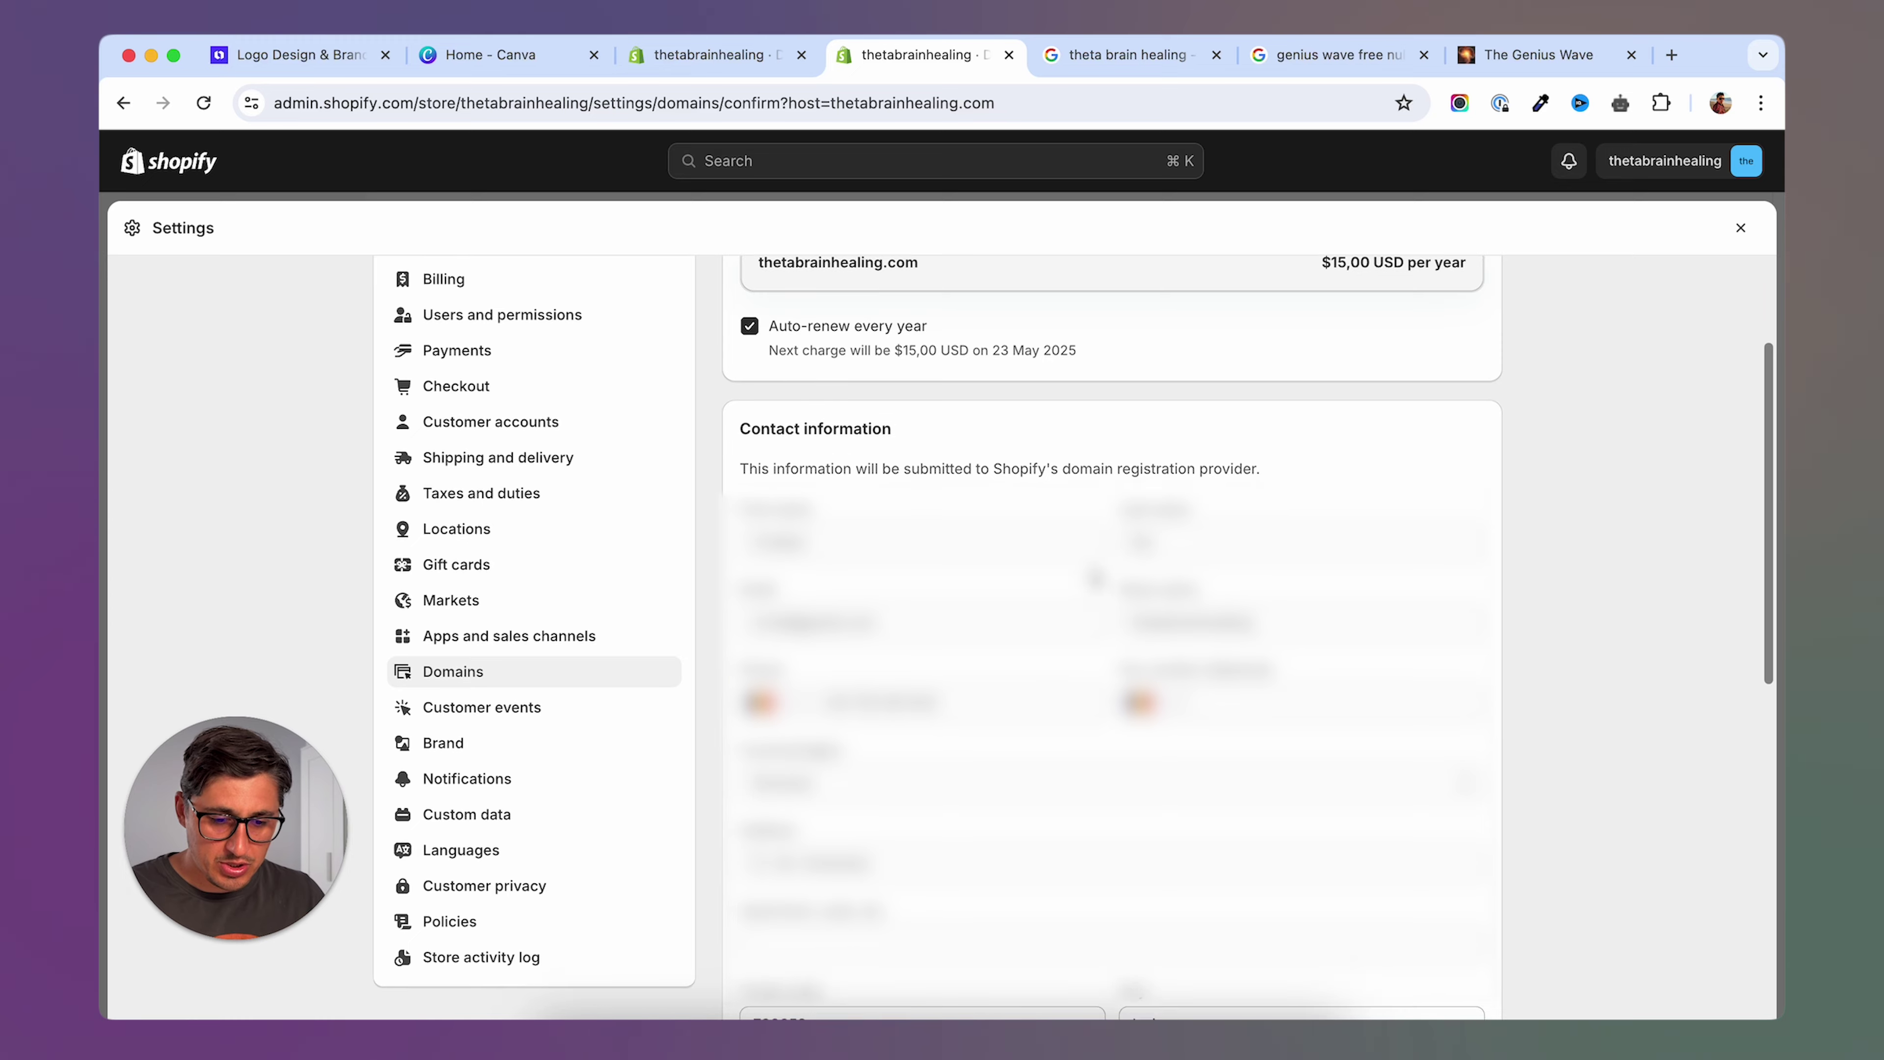
scroll(1093, 577, "down", 8)
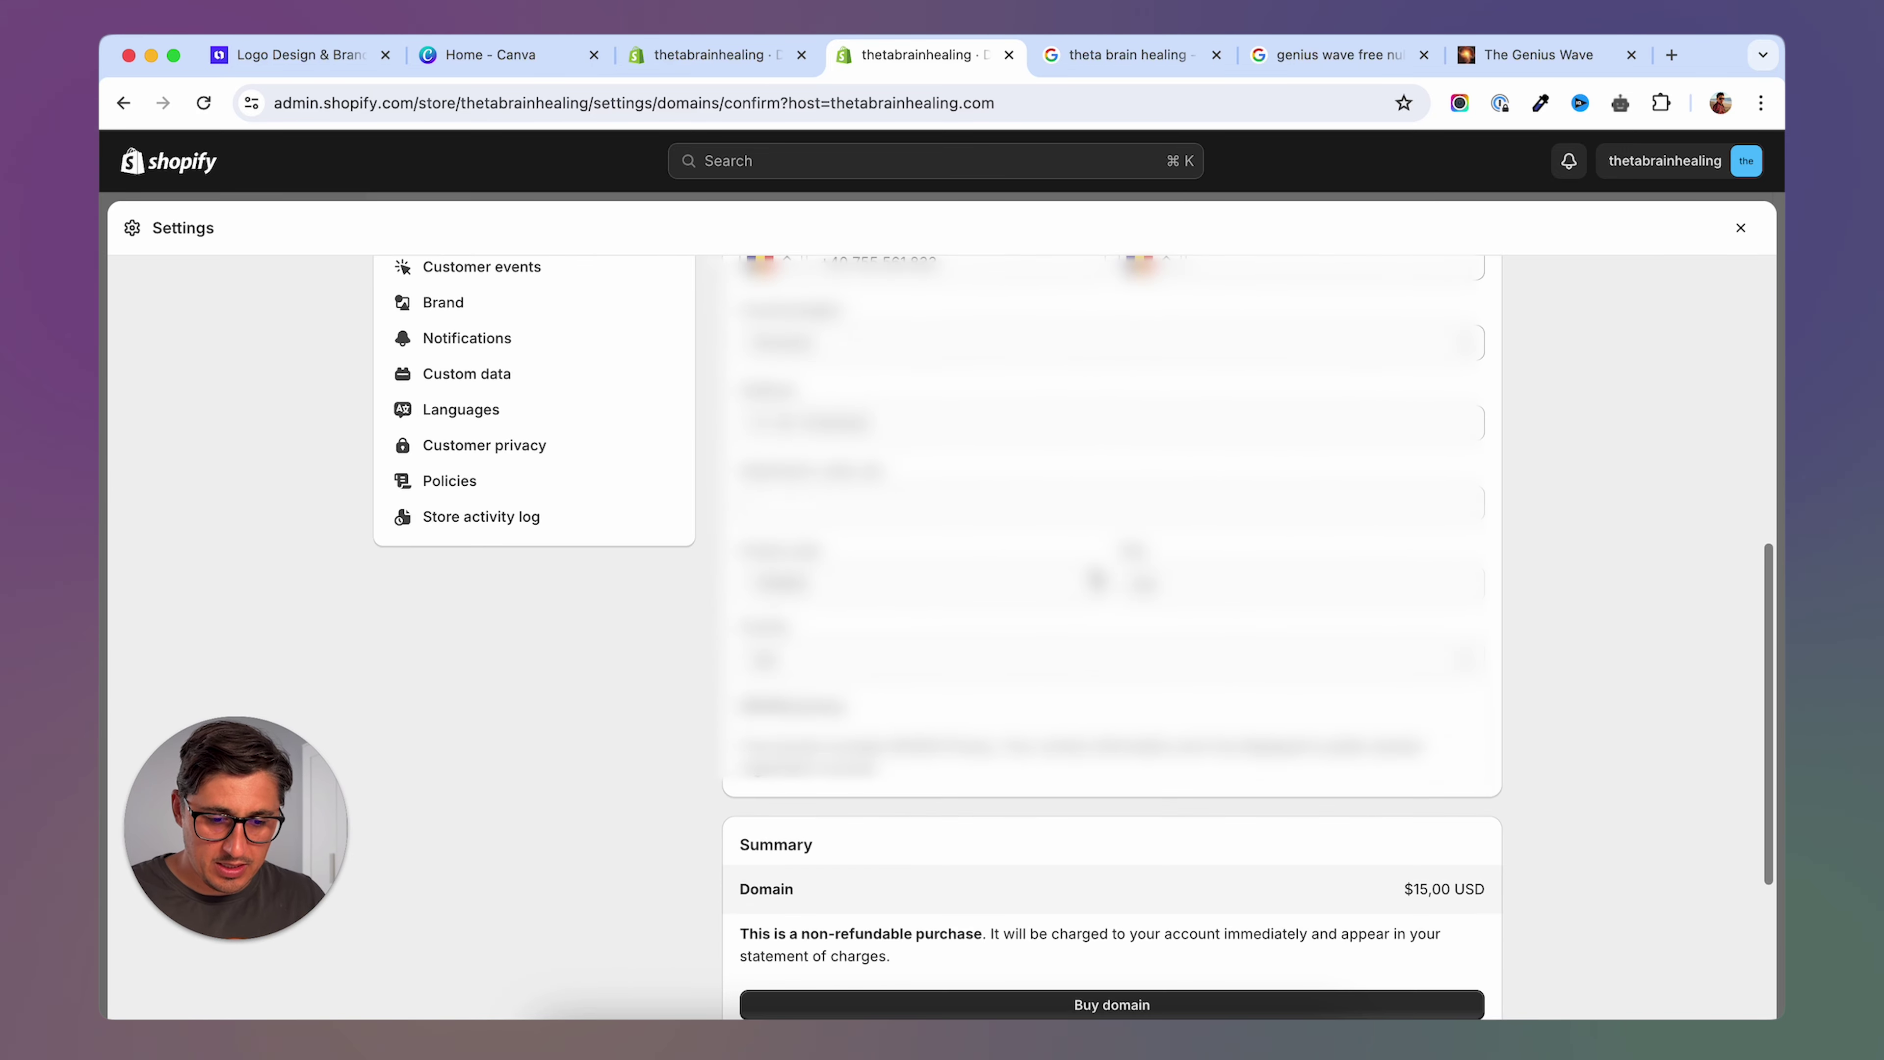
scroll(1093, 576, "down", 2)
scroll(1097, 581, "down", 1)
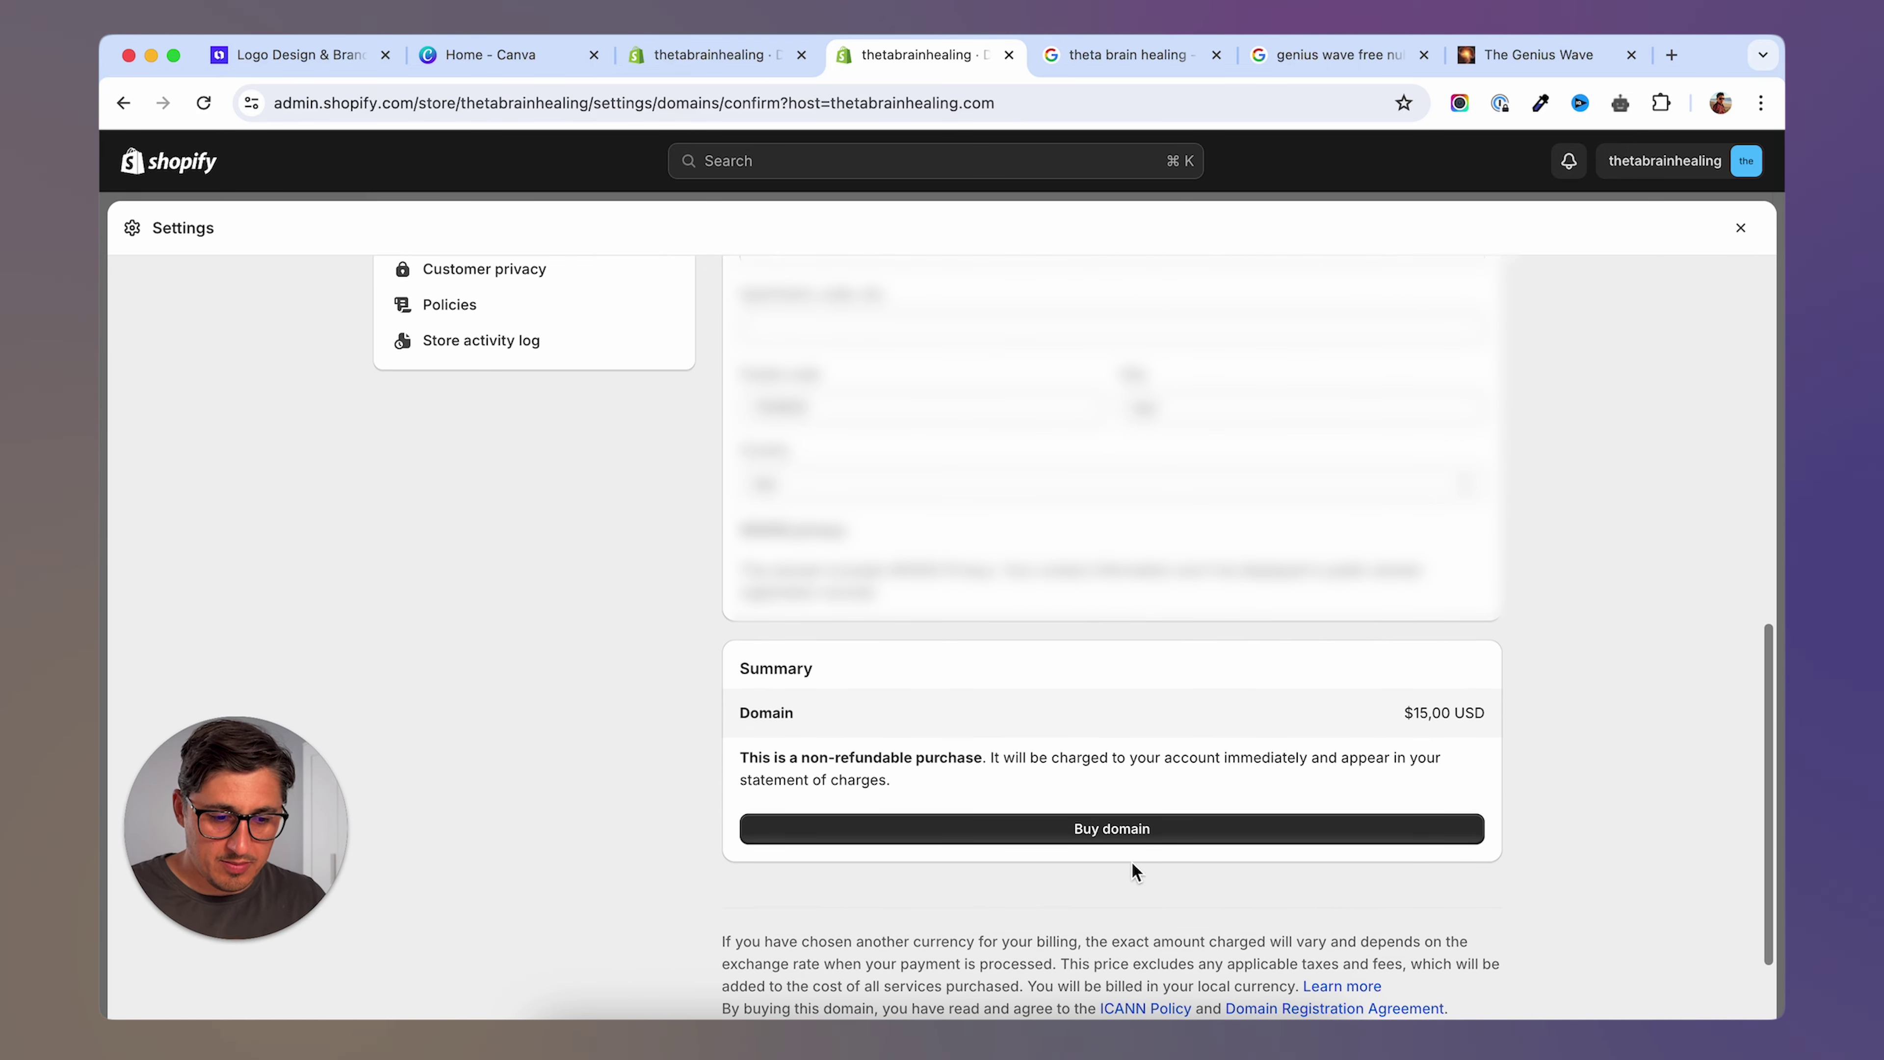
left_click(1086, 829)
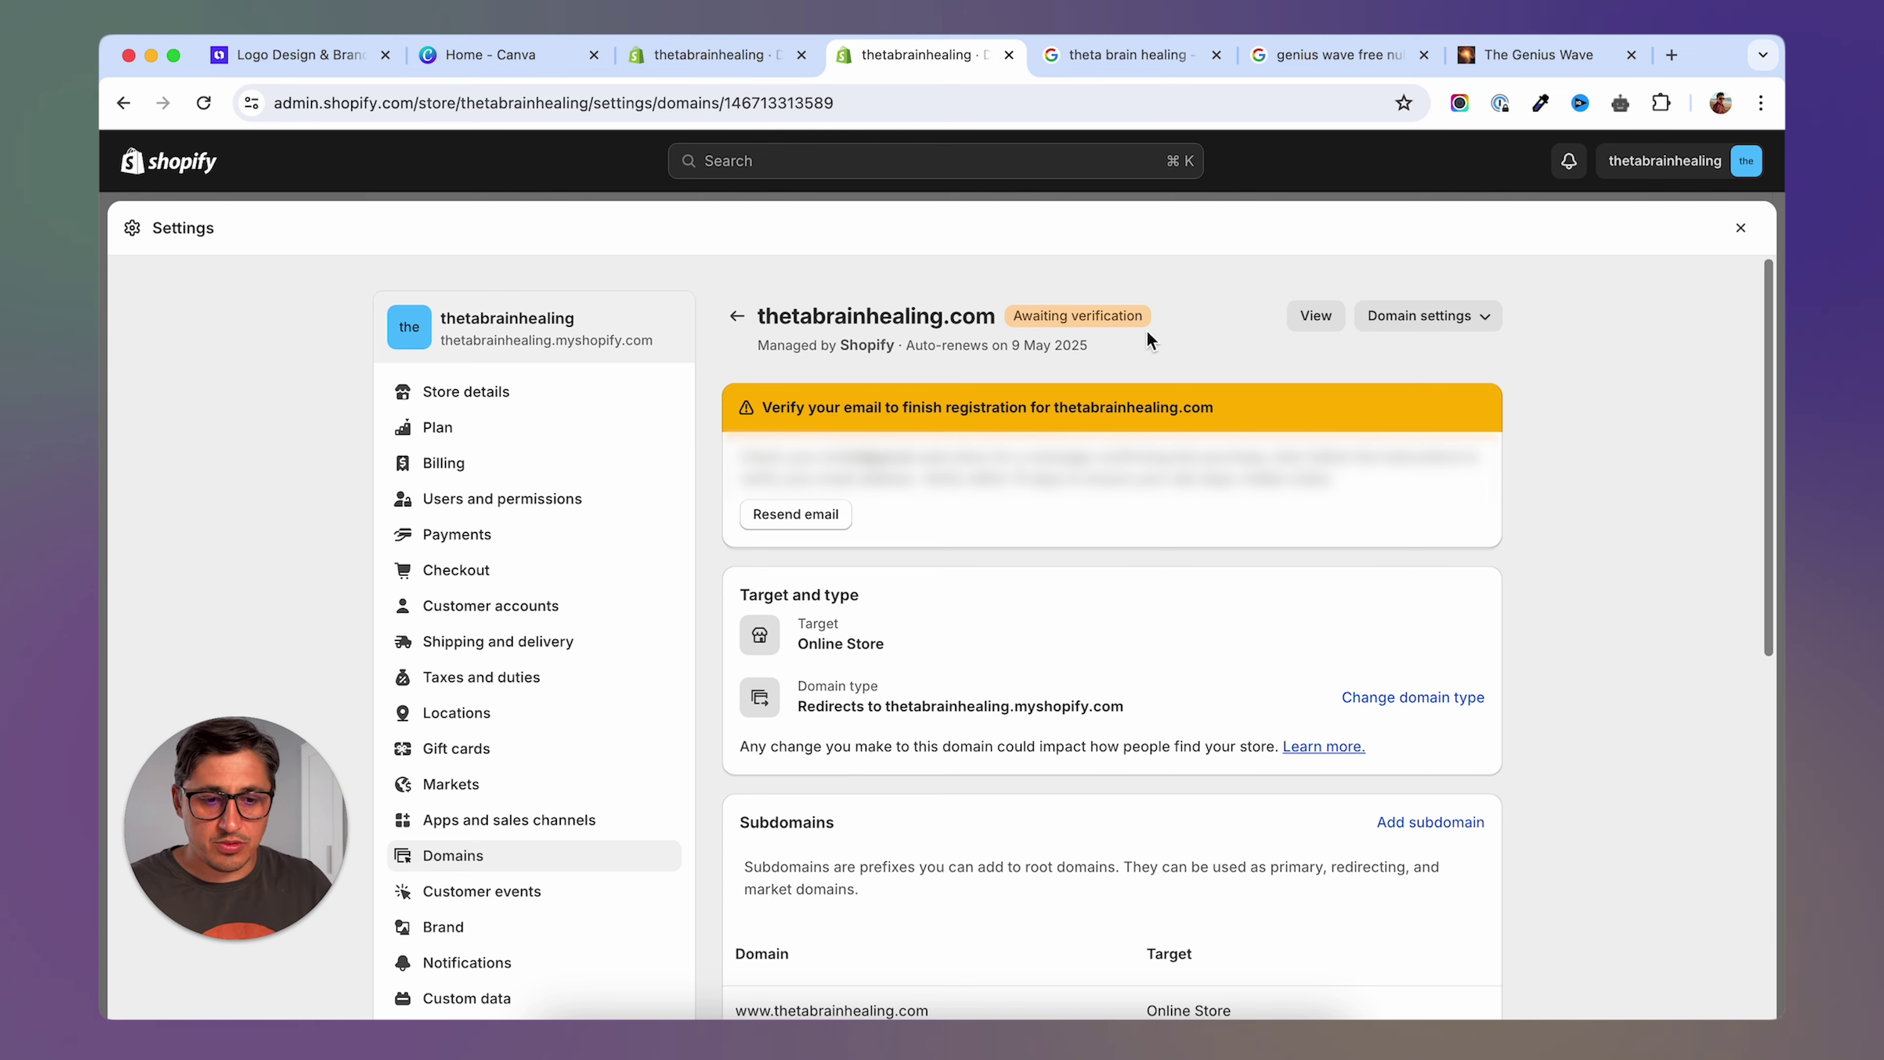
left_click(487, 844)
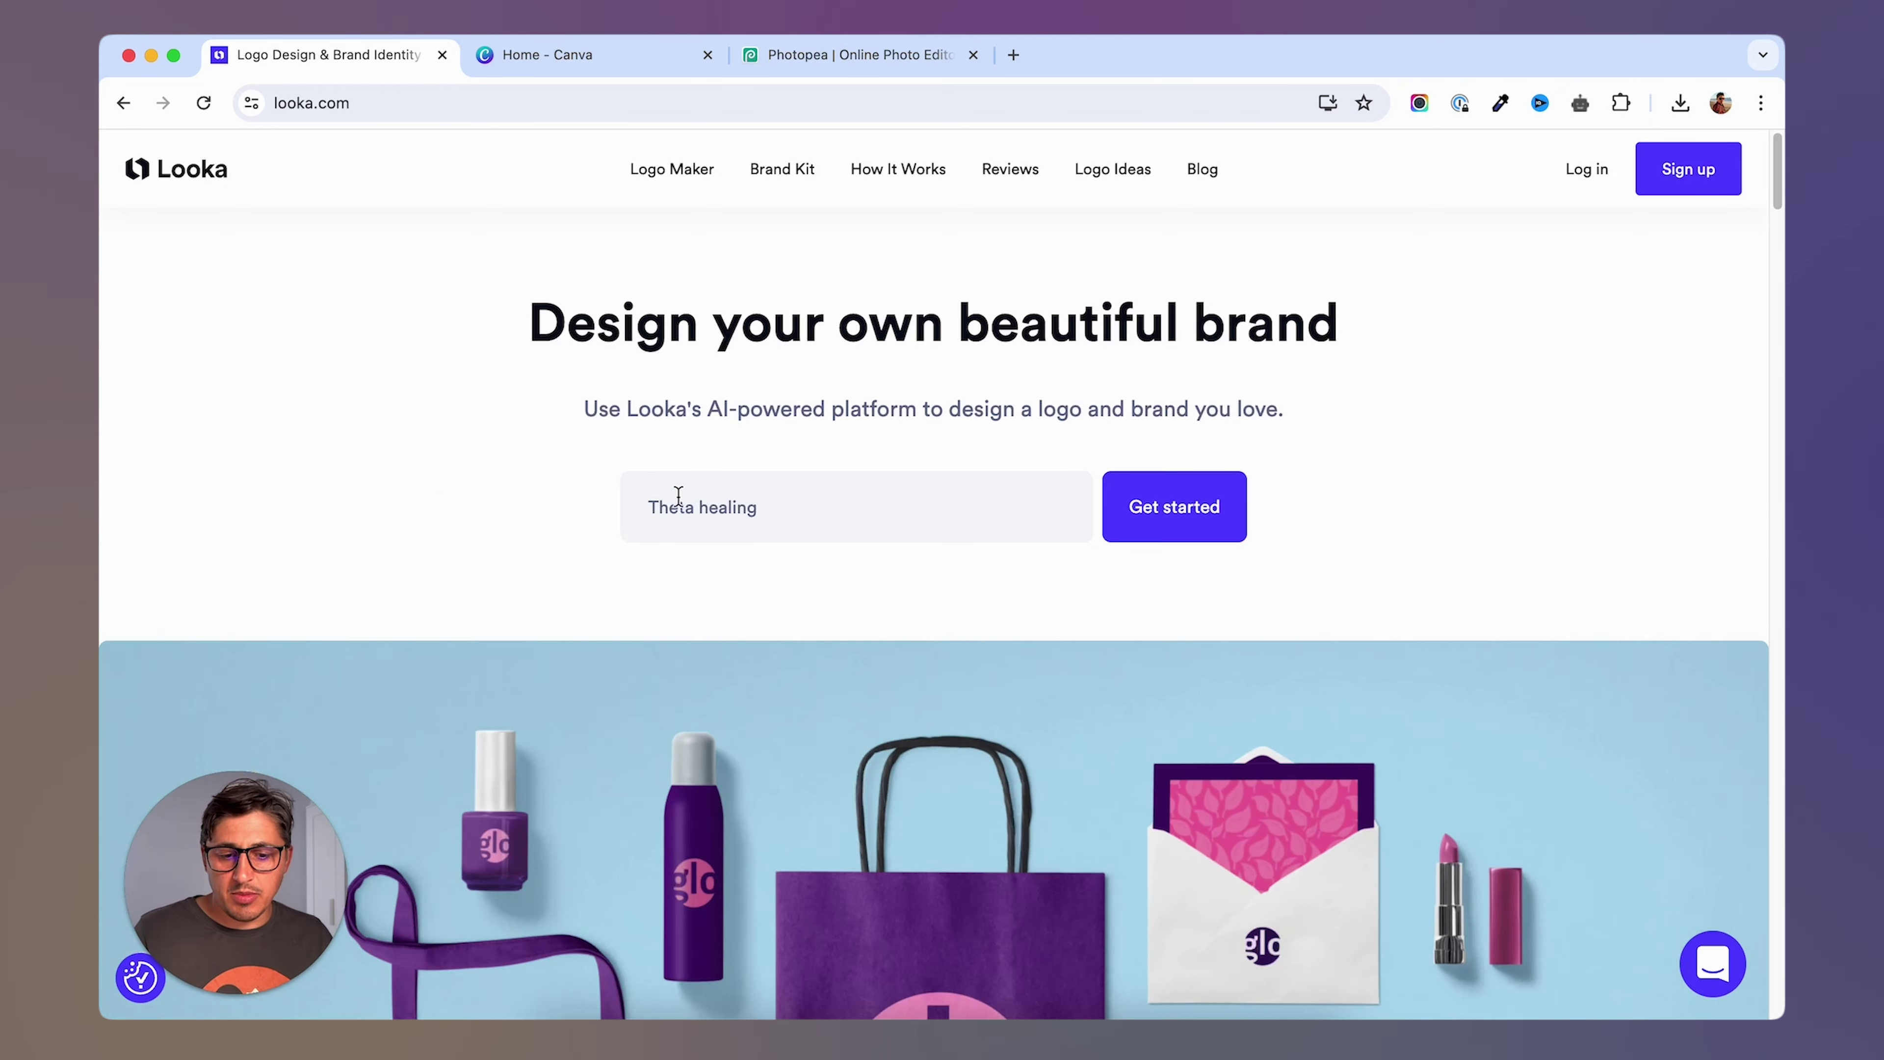
Start a new Looka logo design for the brand name "Theta healing".
mouse_move(823, 511)
left_mouse_down()
mouse_move(841, 509)
mouse_move(514, 503)
left_mouse_up()
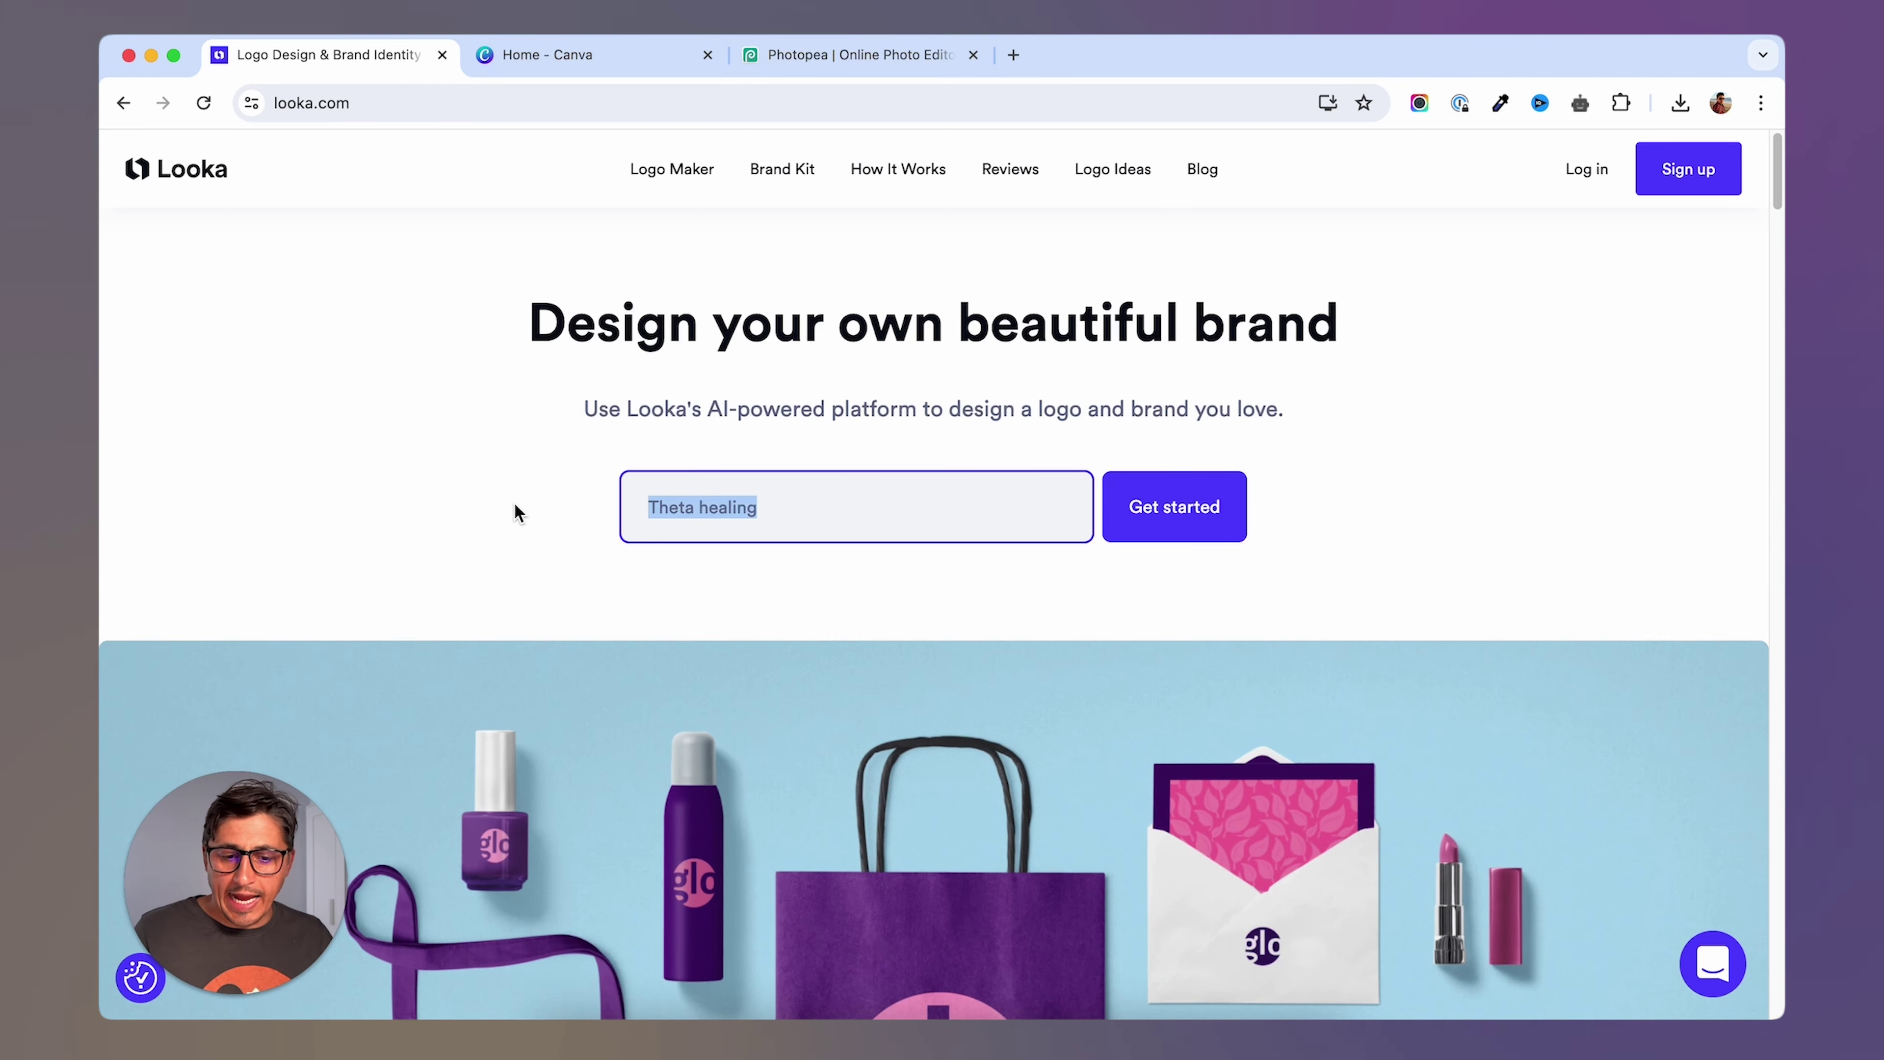
left_click(515, 503)
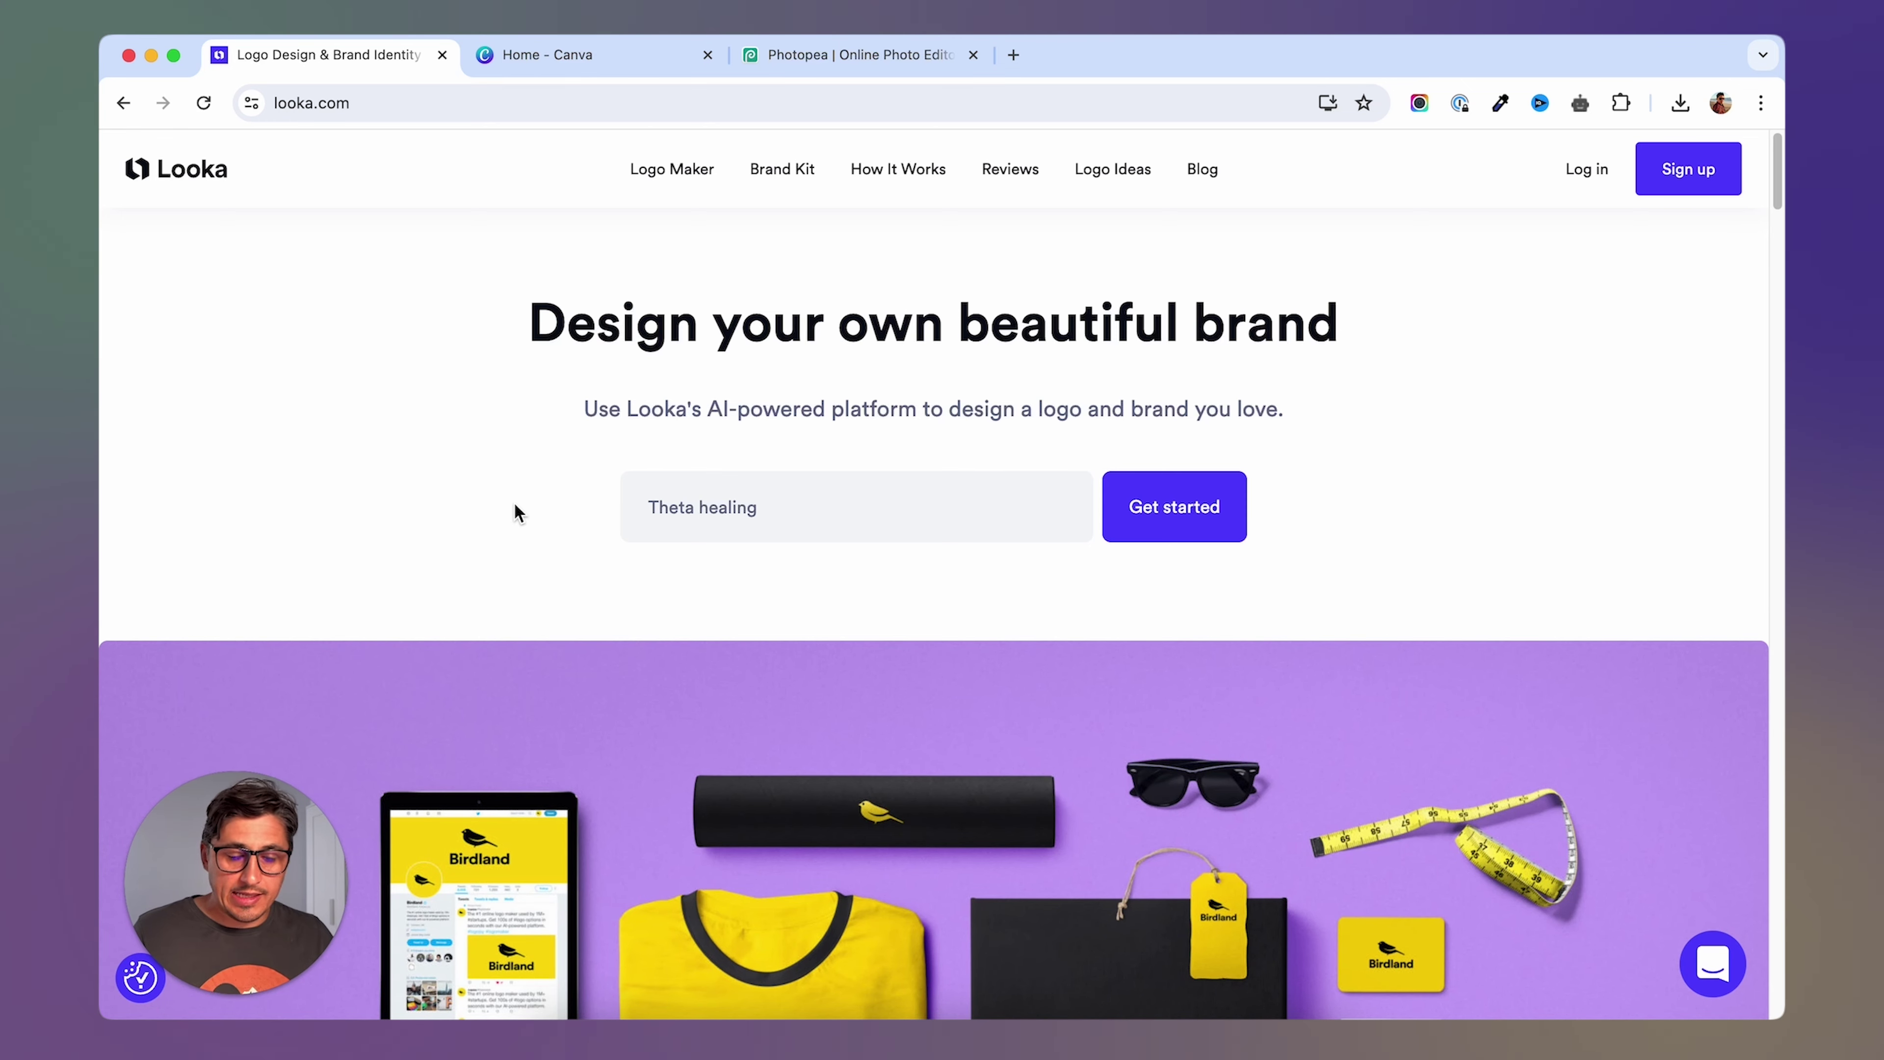
left_click(1202, 520)
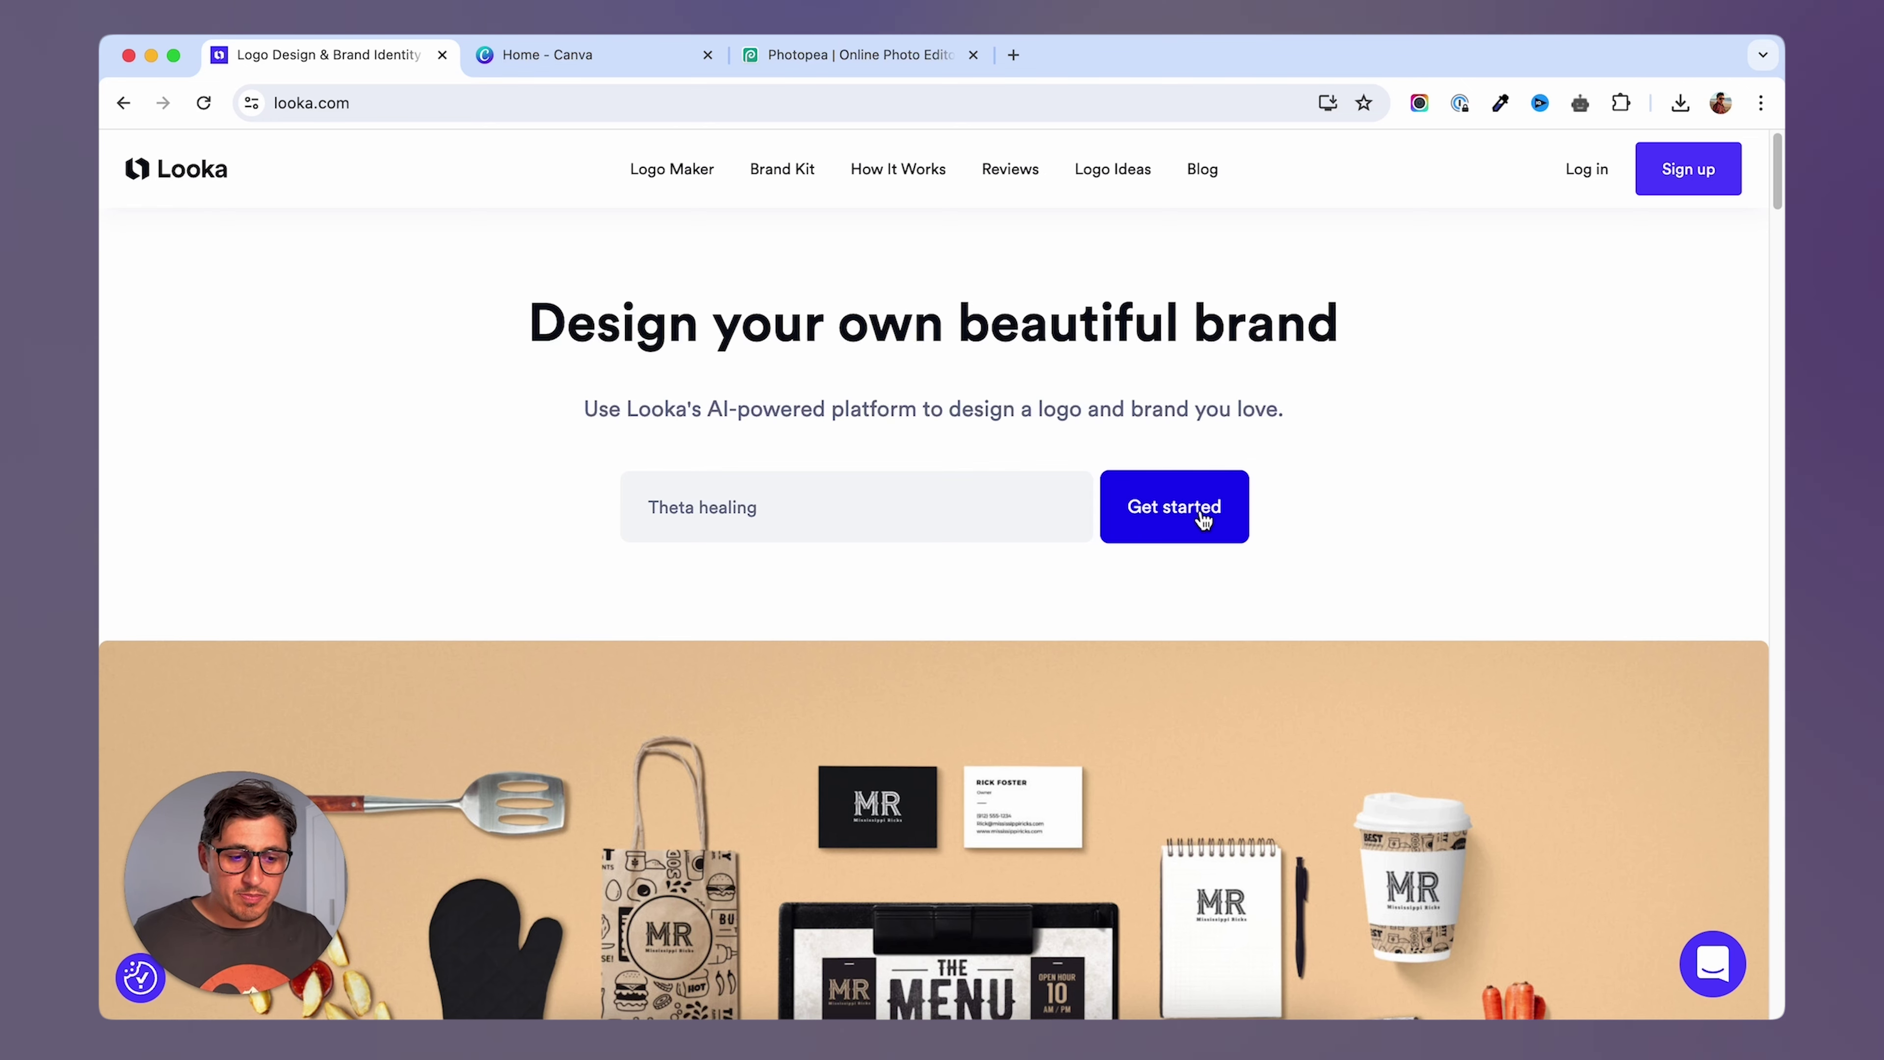
left_click(1203, 519)
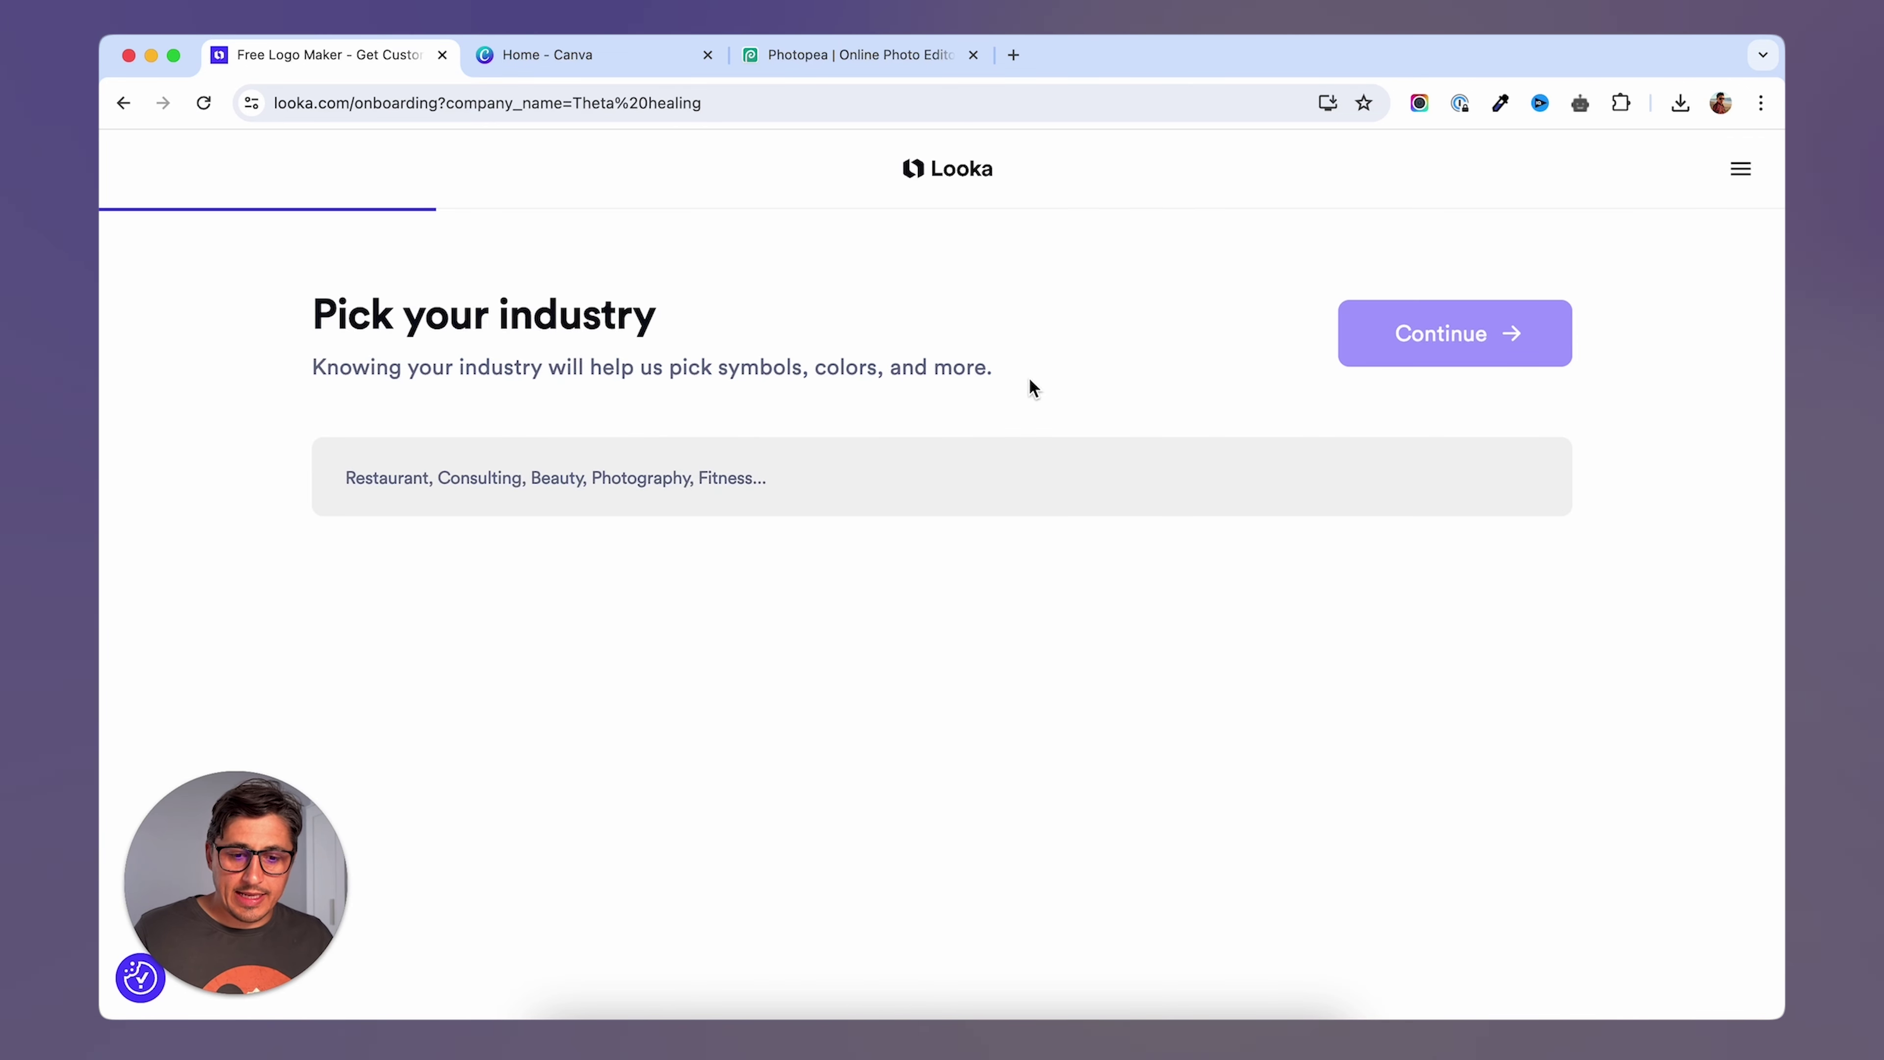
Set the logo's industry to Yoga Studio and continue to the logo inspiration choices.
left_click(649, 491)
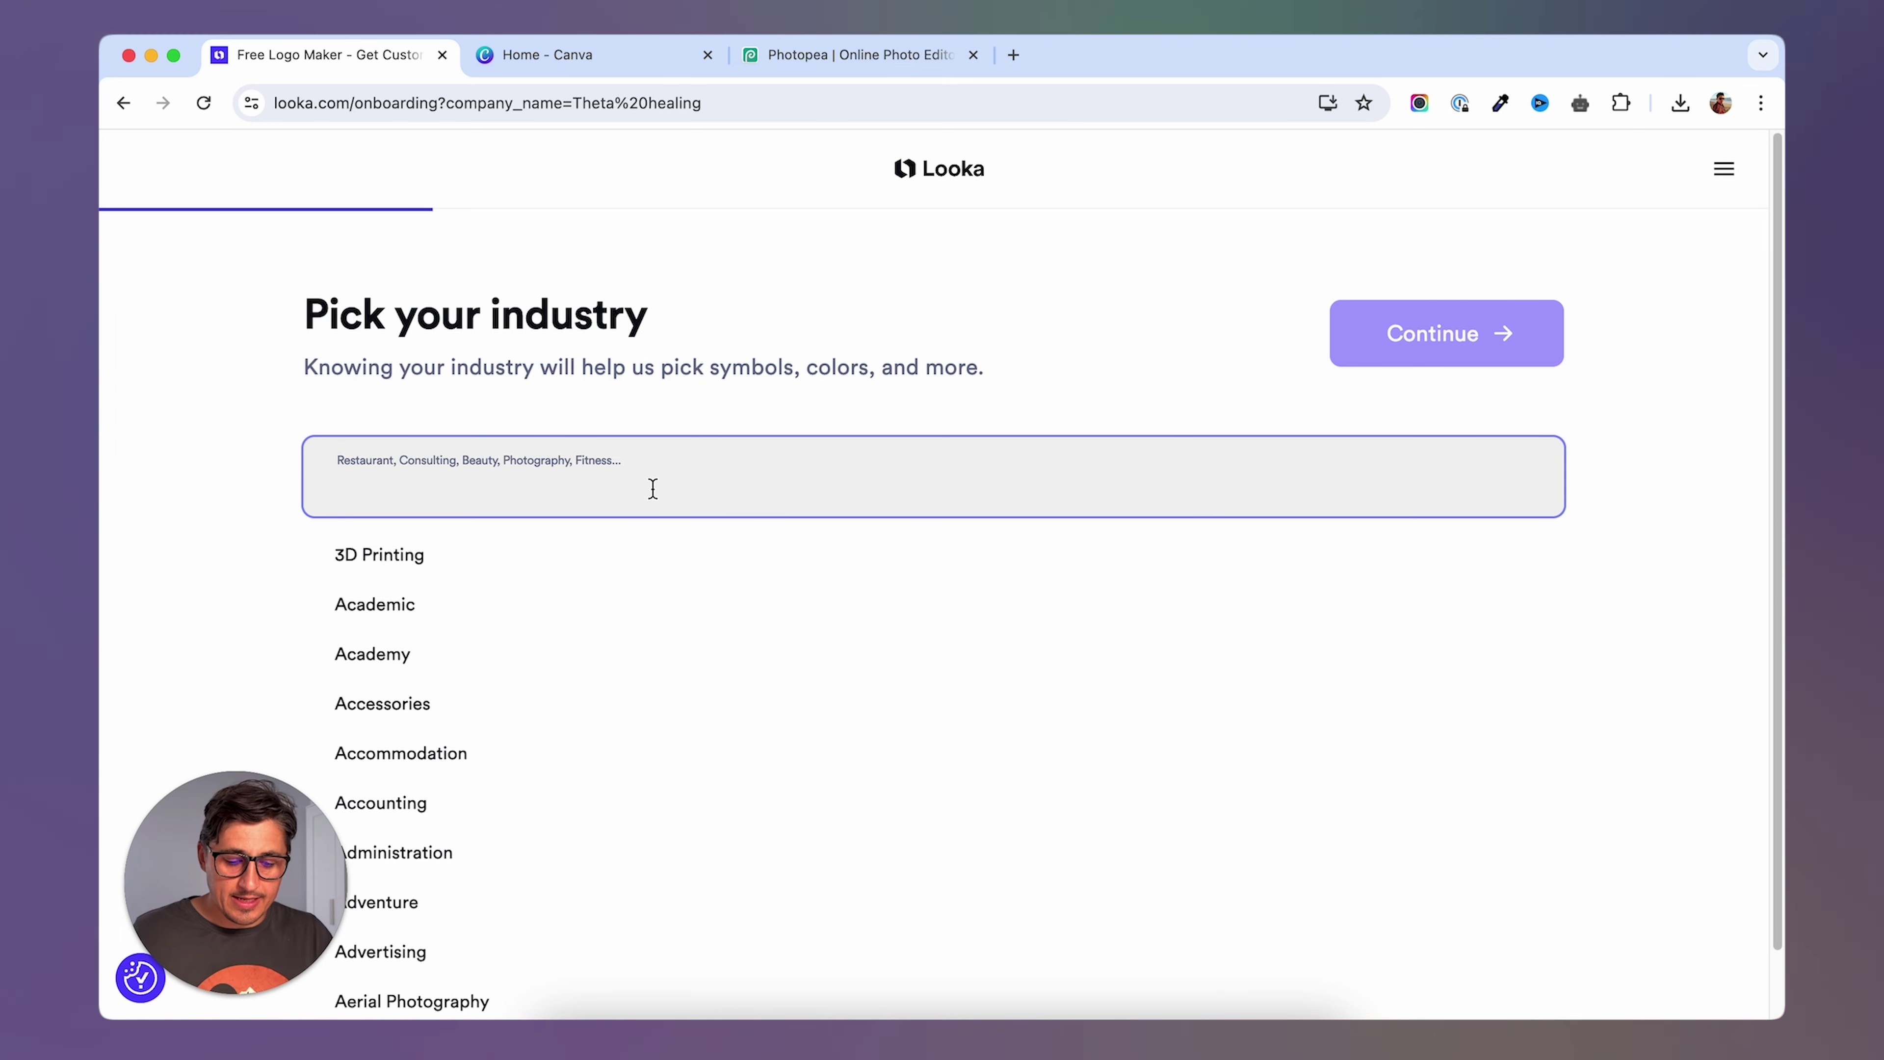
type("yoga")
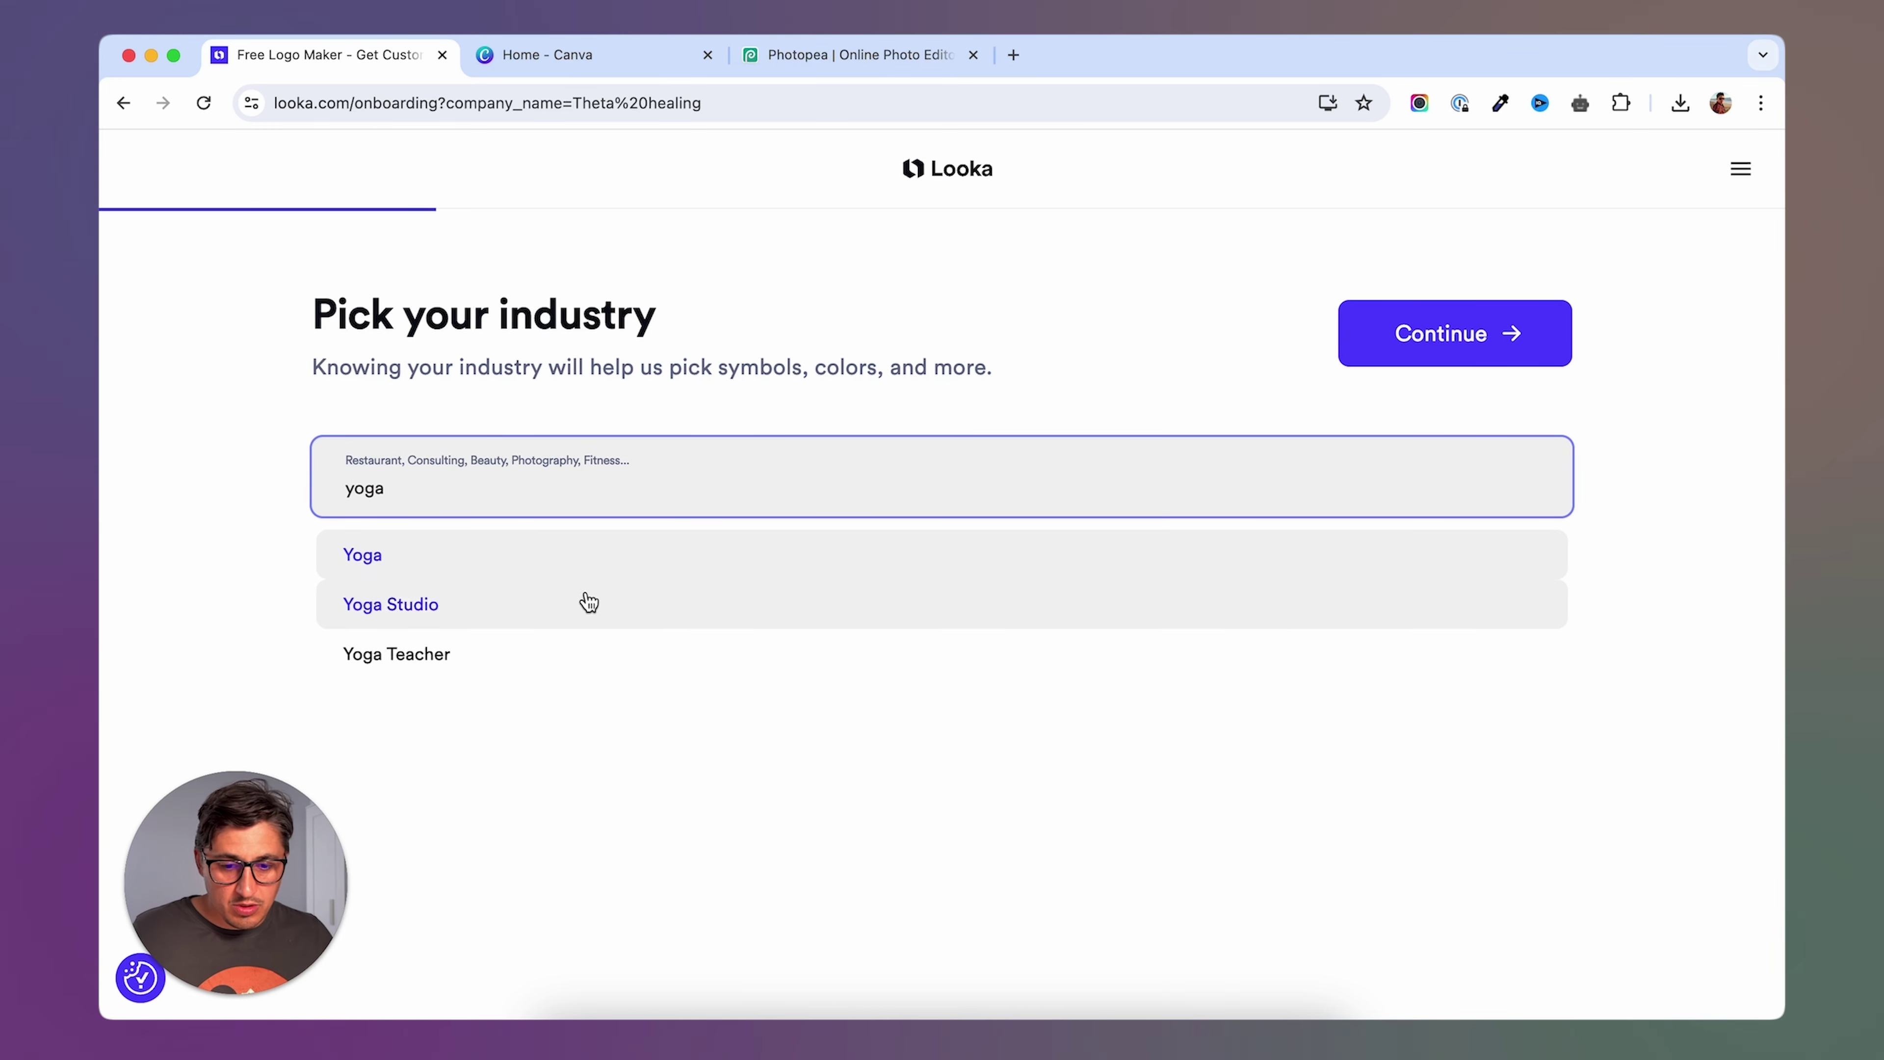
left_click(589, 603)
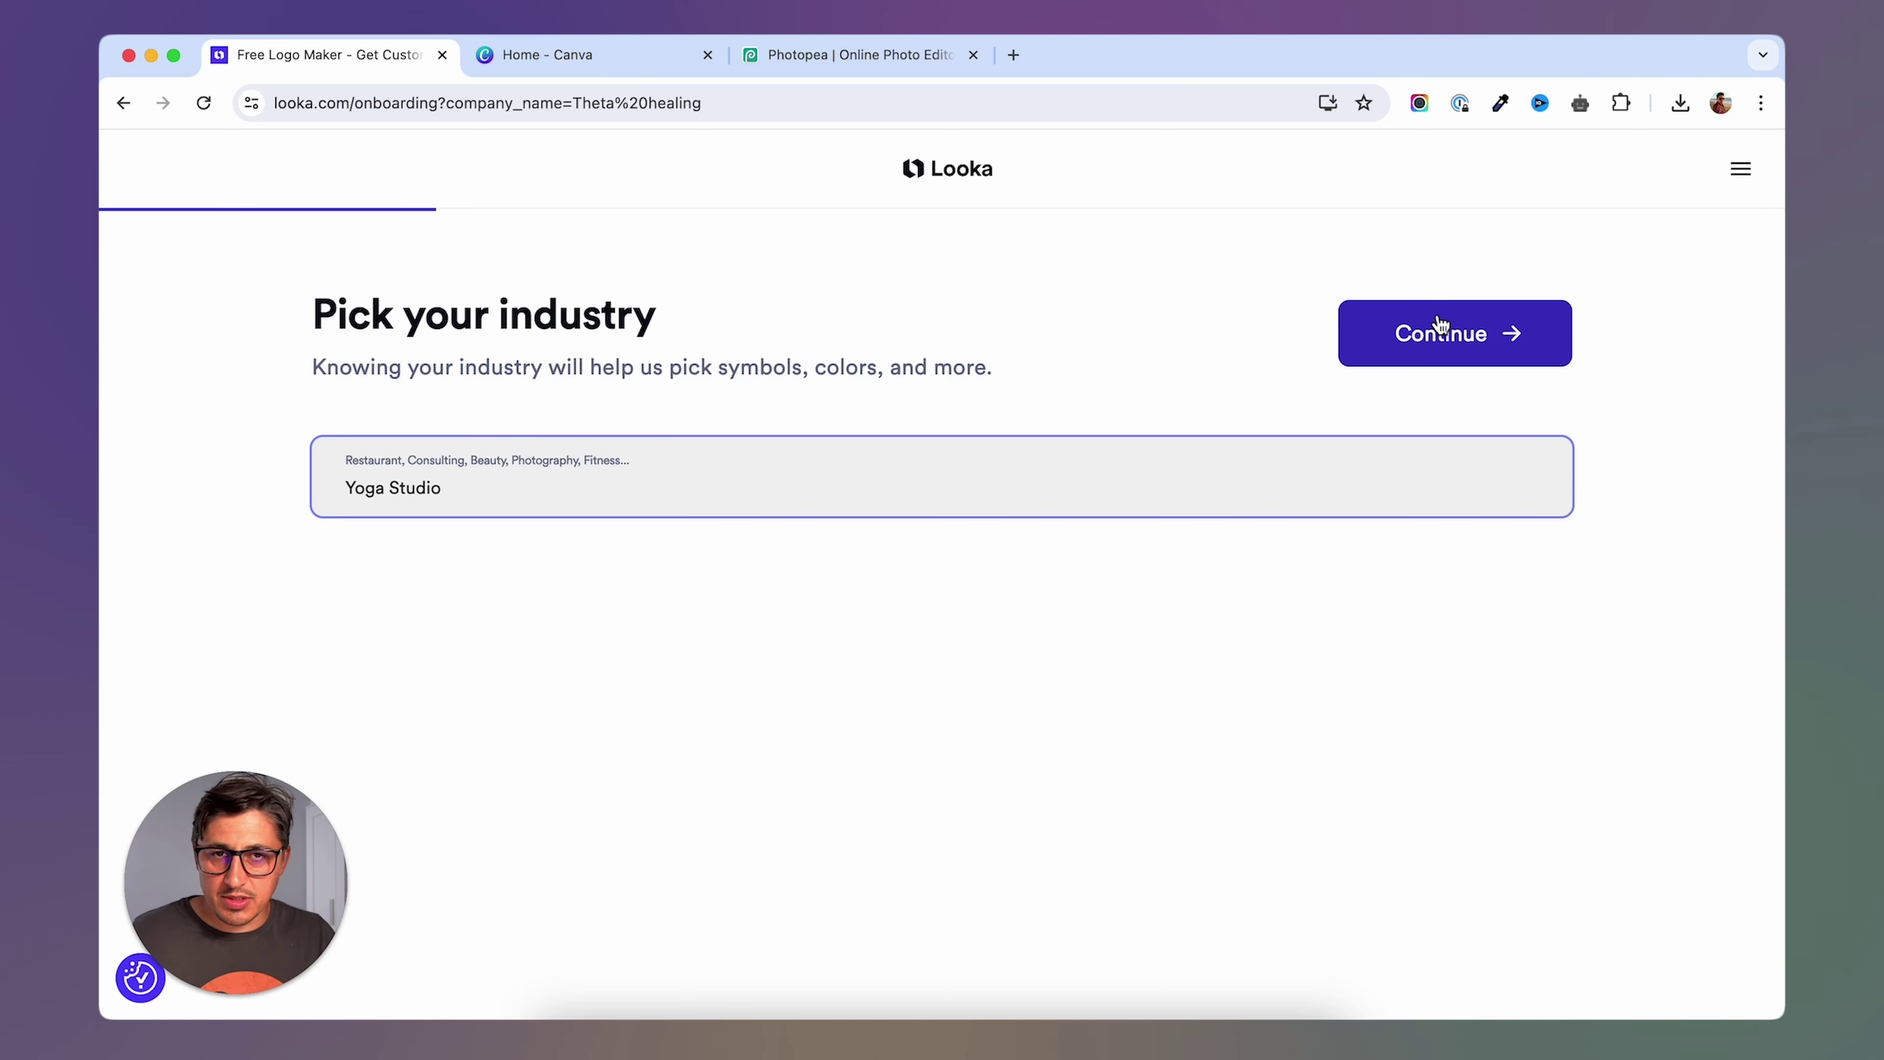
left_click(1513, 328)
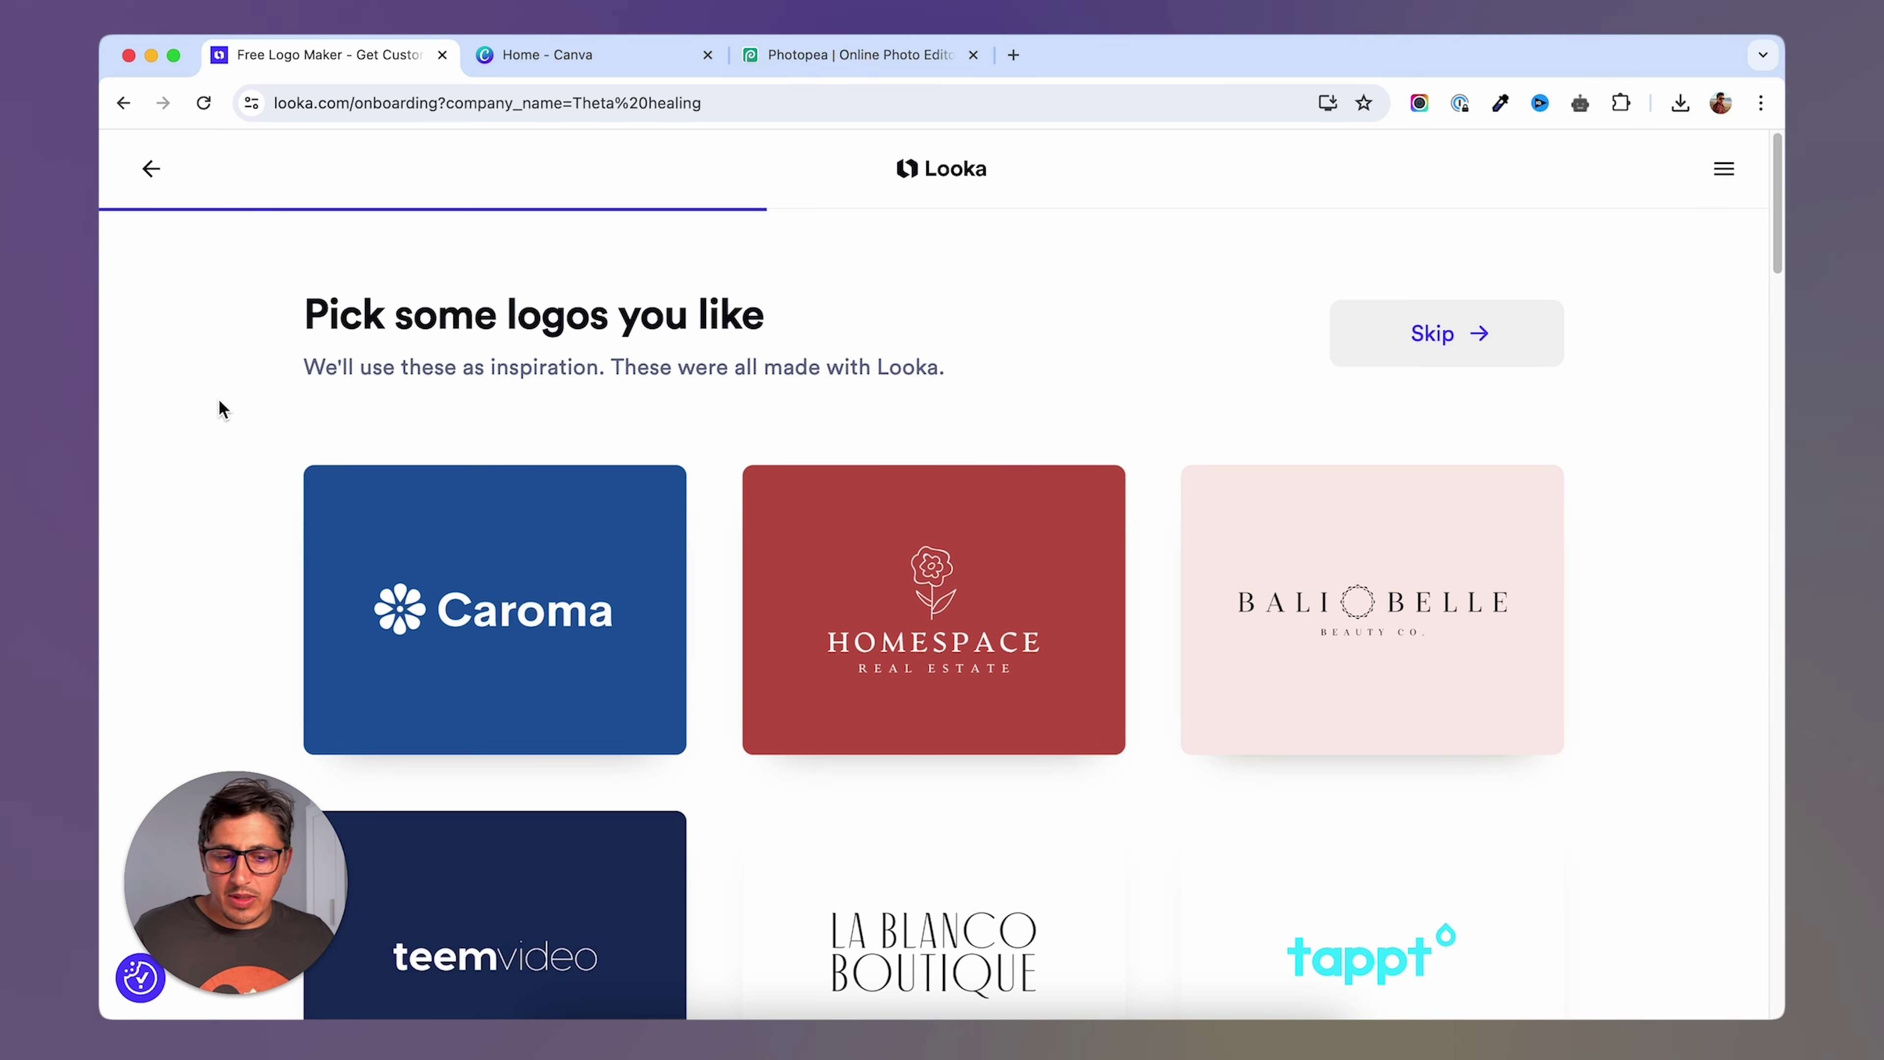
Pick sample logos as style inspiration, including Caroma and teemvideo, and continue to the color choices.
scroll(219, 407, "down", 3)
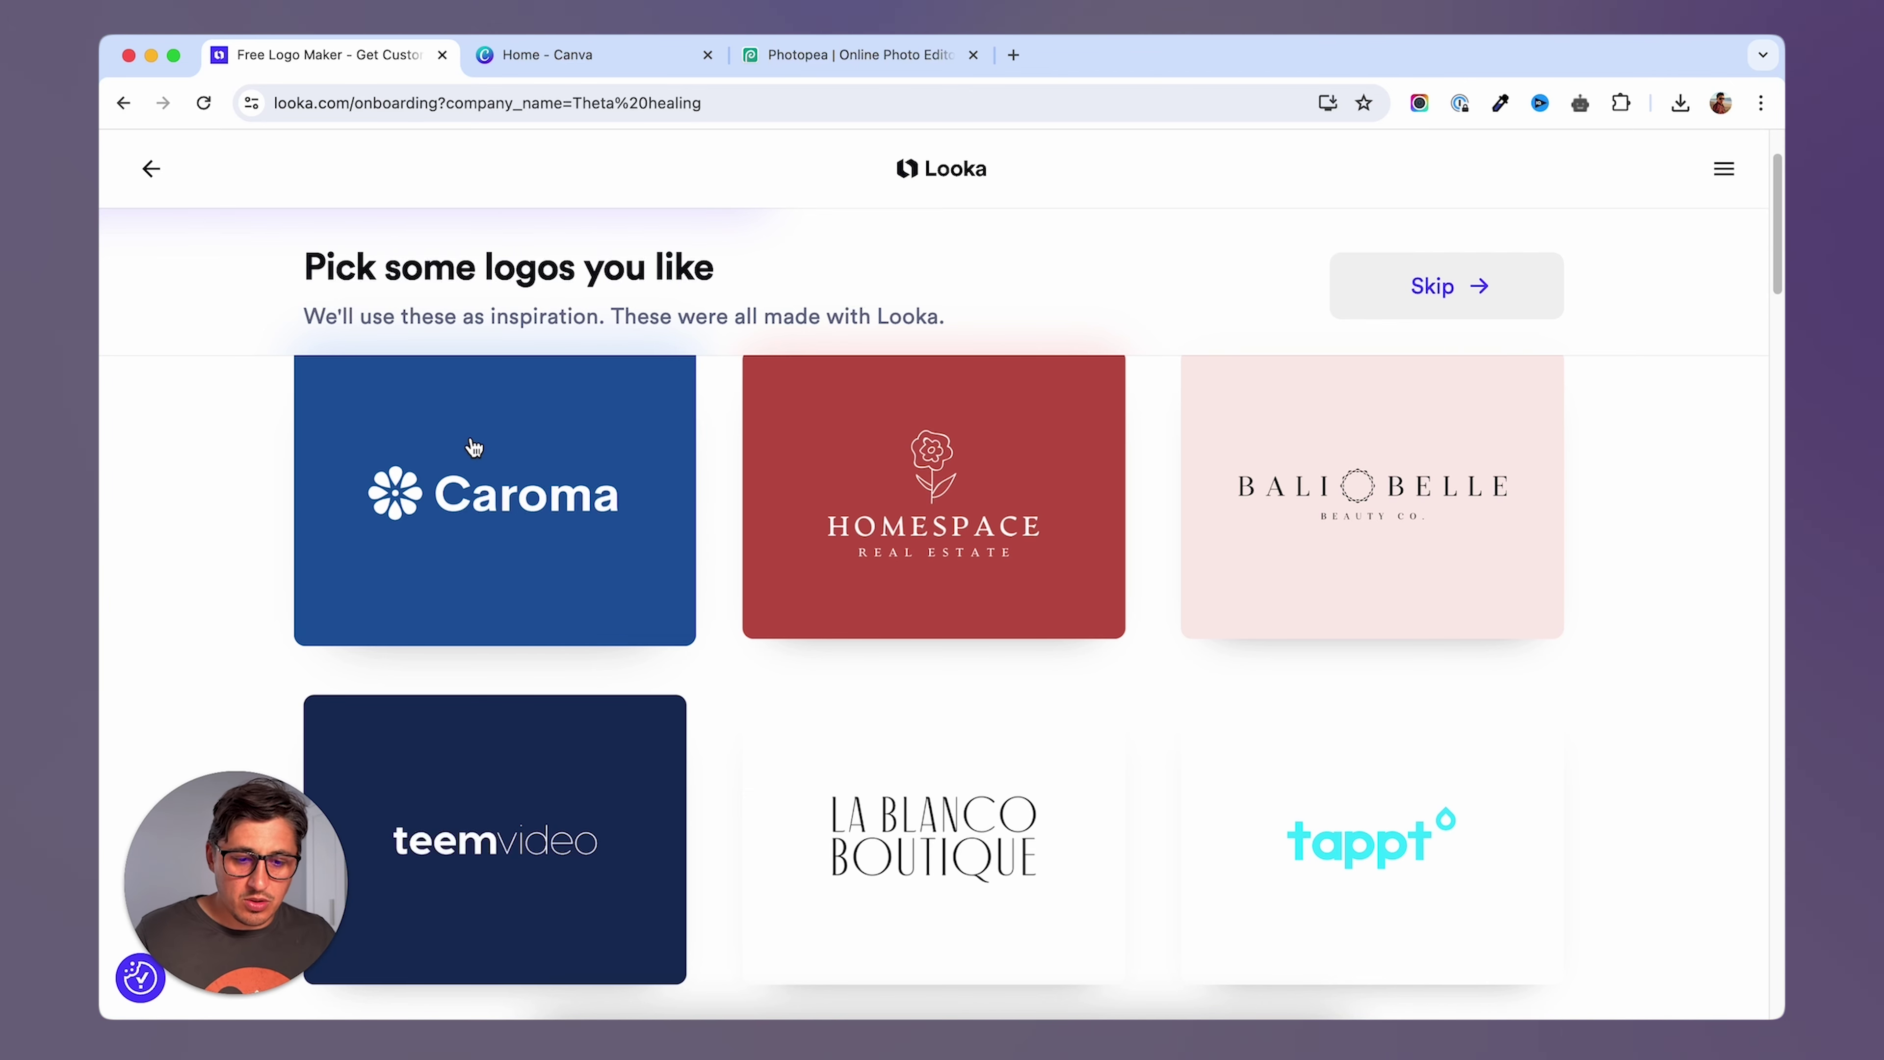
left_click(517, 449)
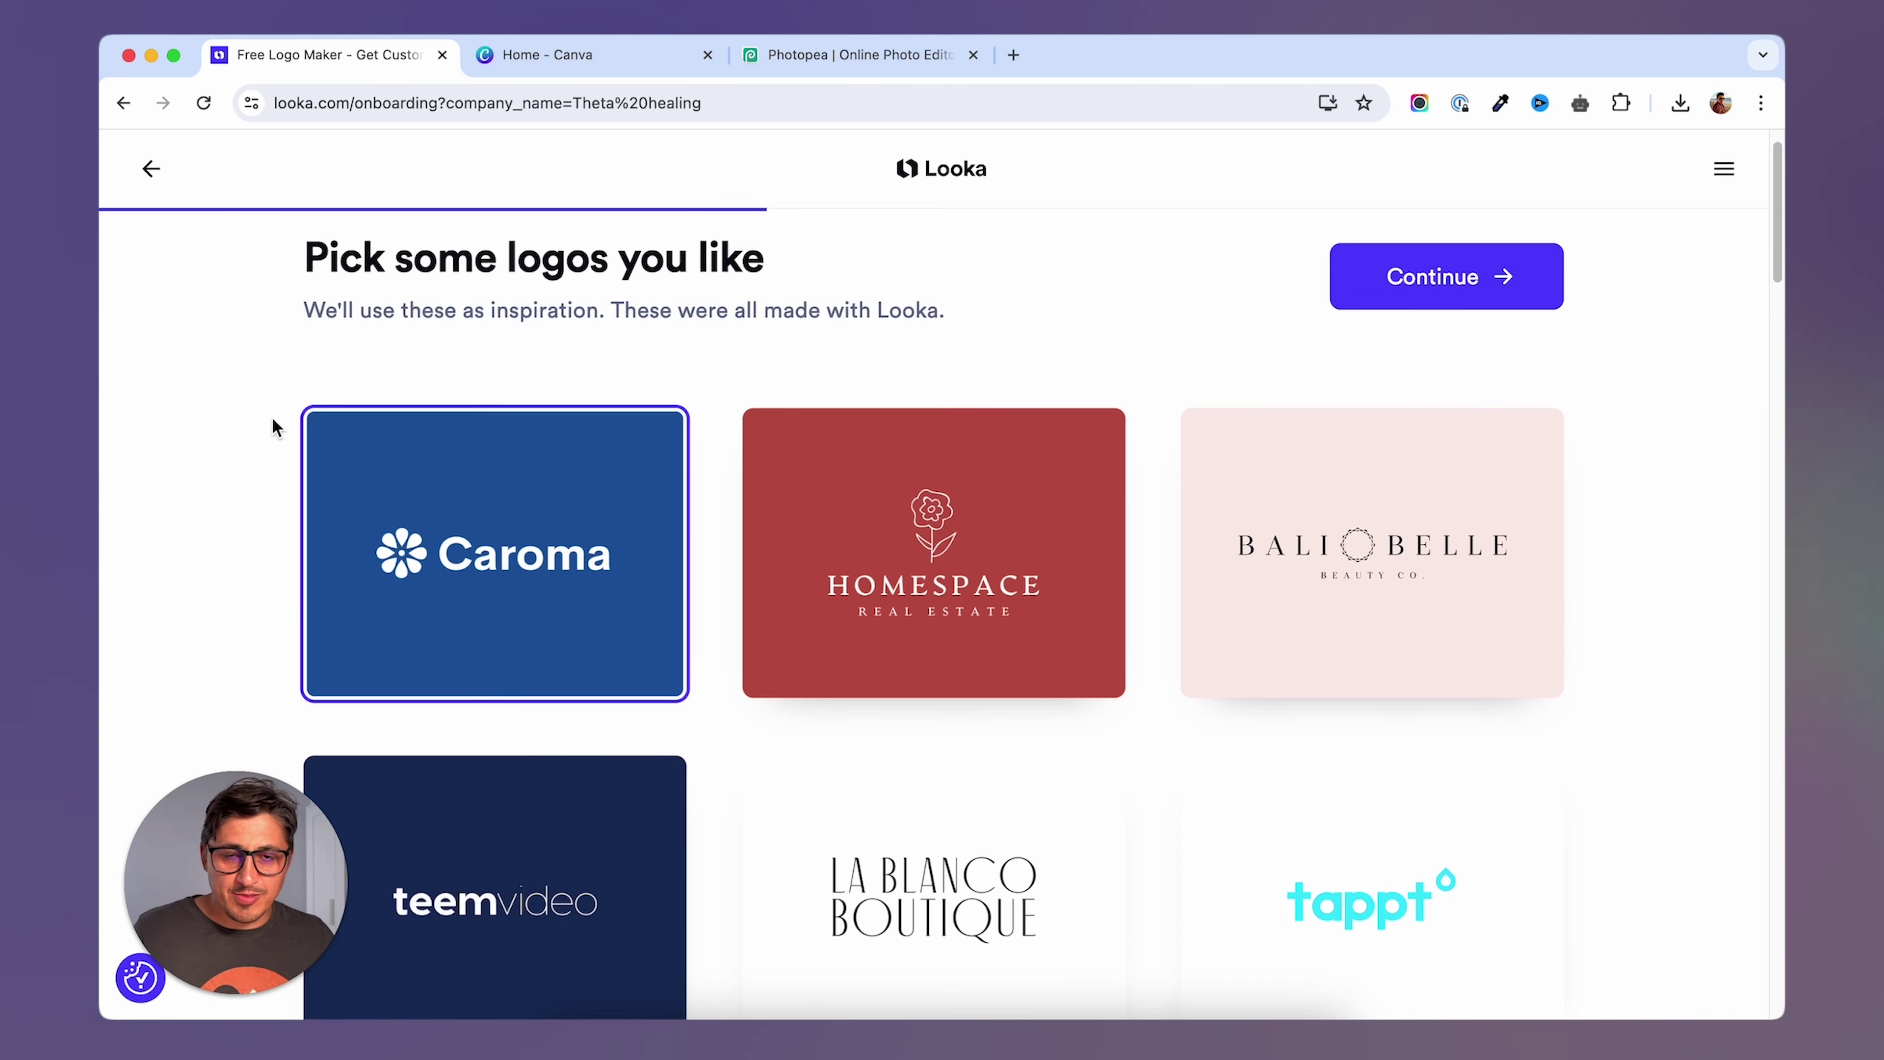
scroll(748, 560, "down", 2)
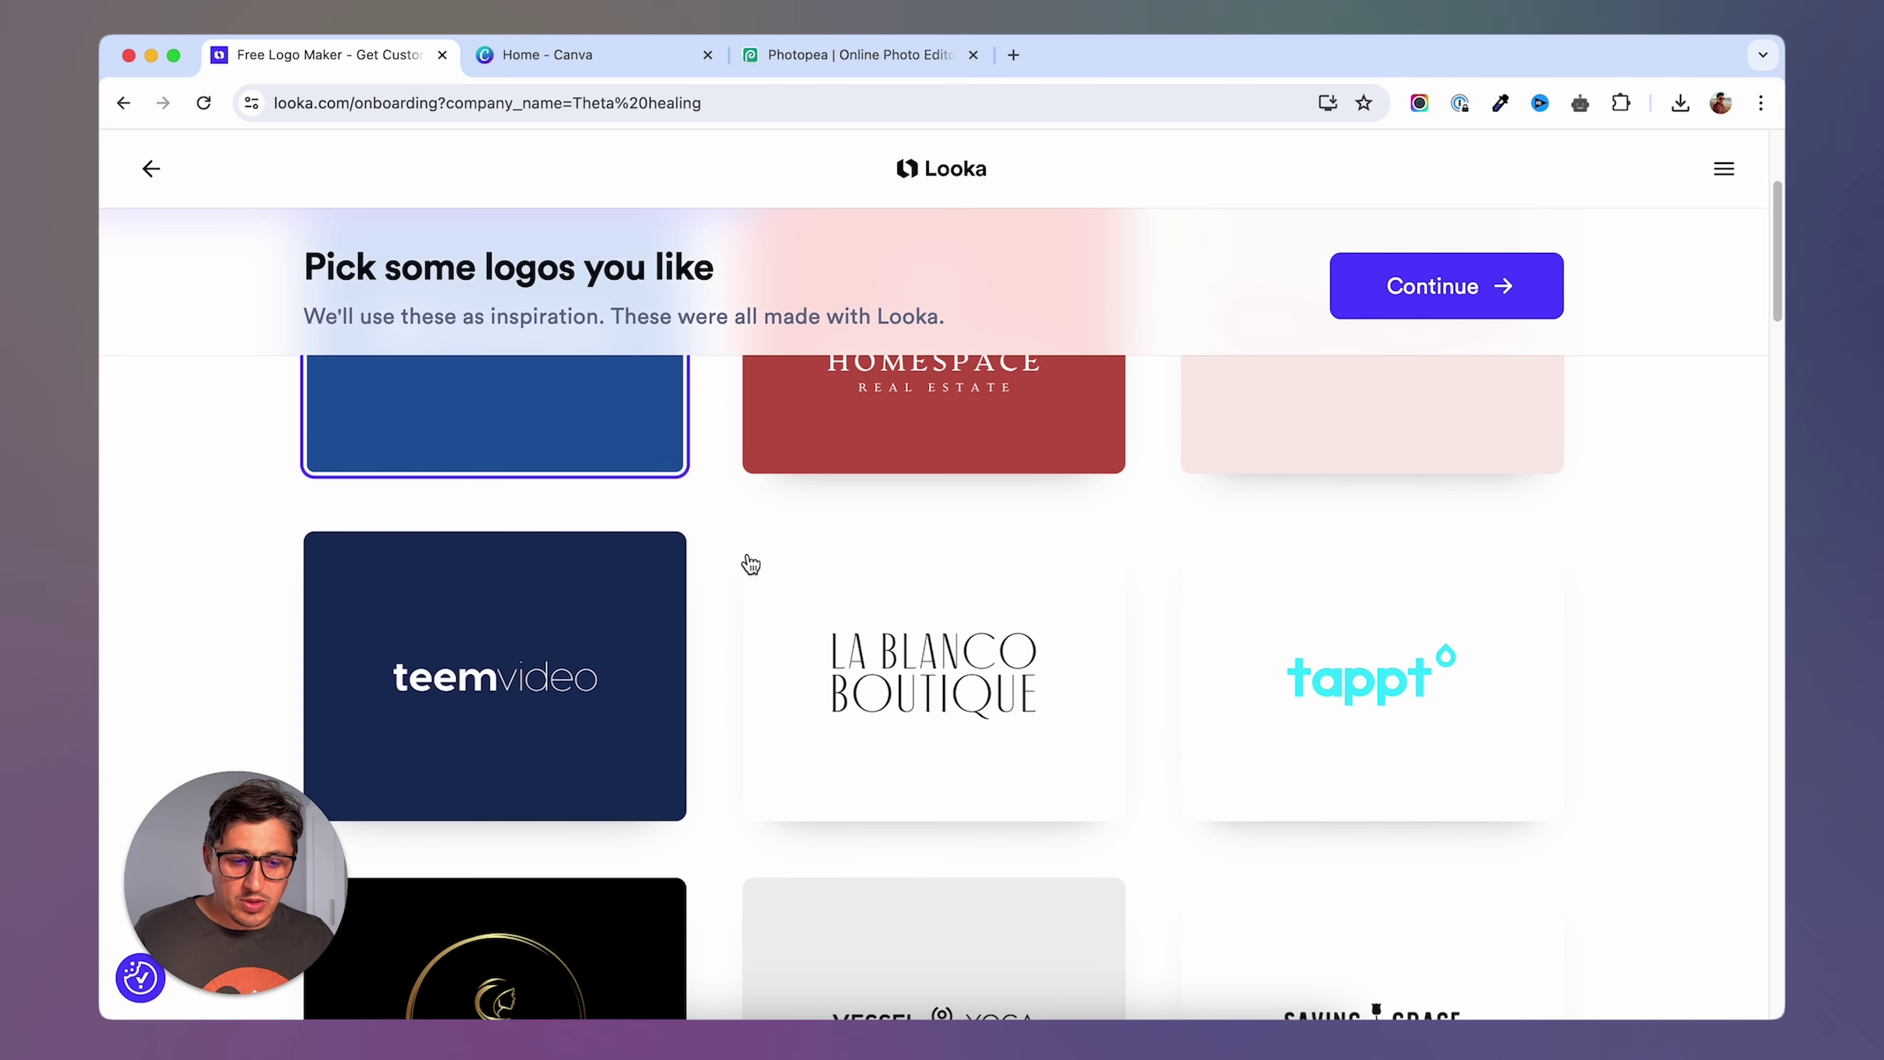
left_click(519, 729)
scroll(677, 630, "down", 6)
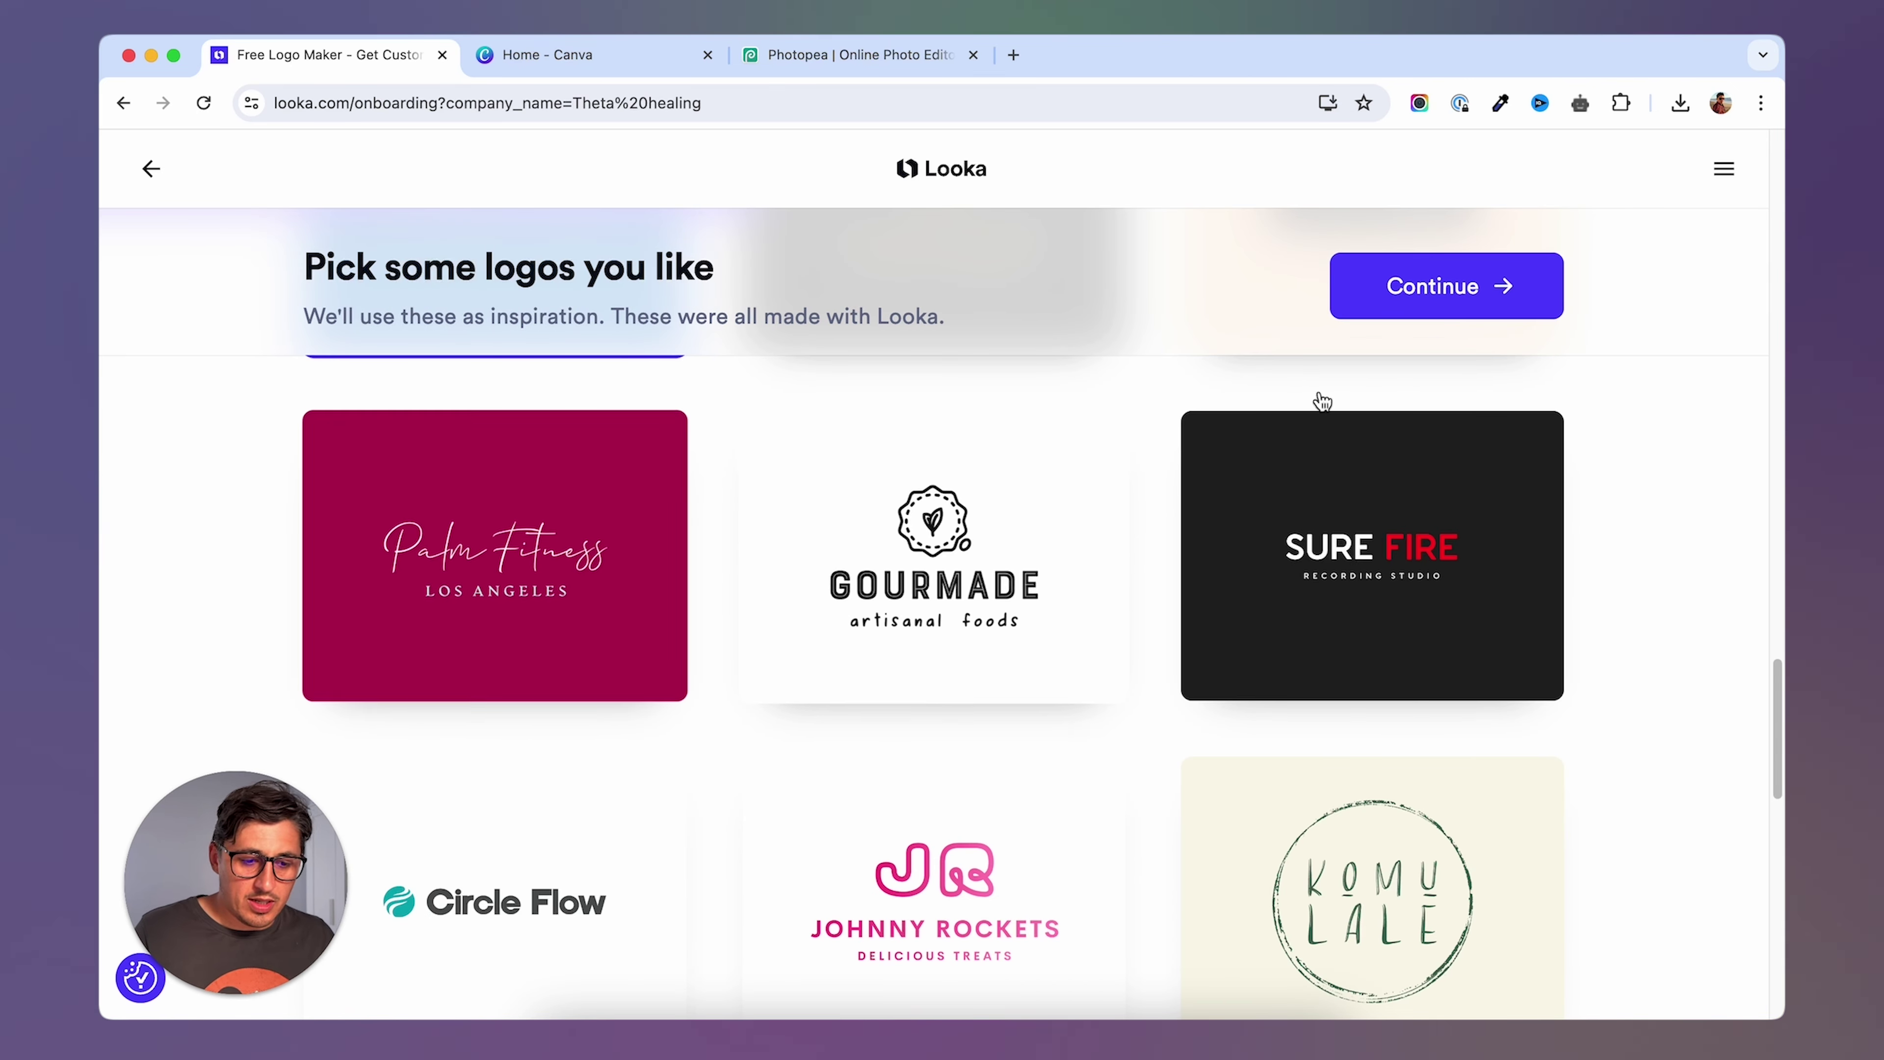
left_click(1447, 289)
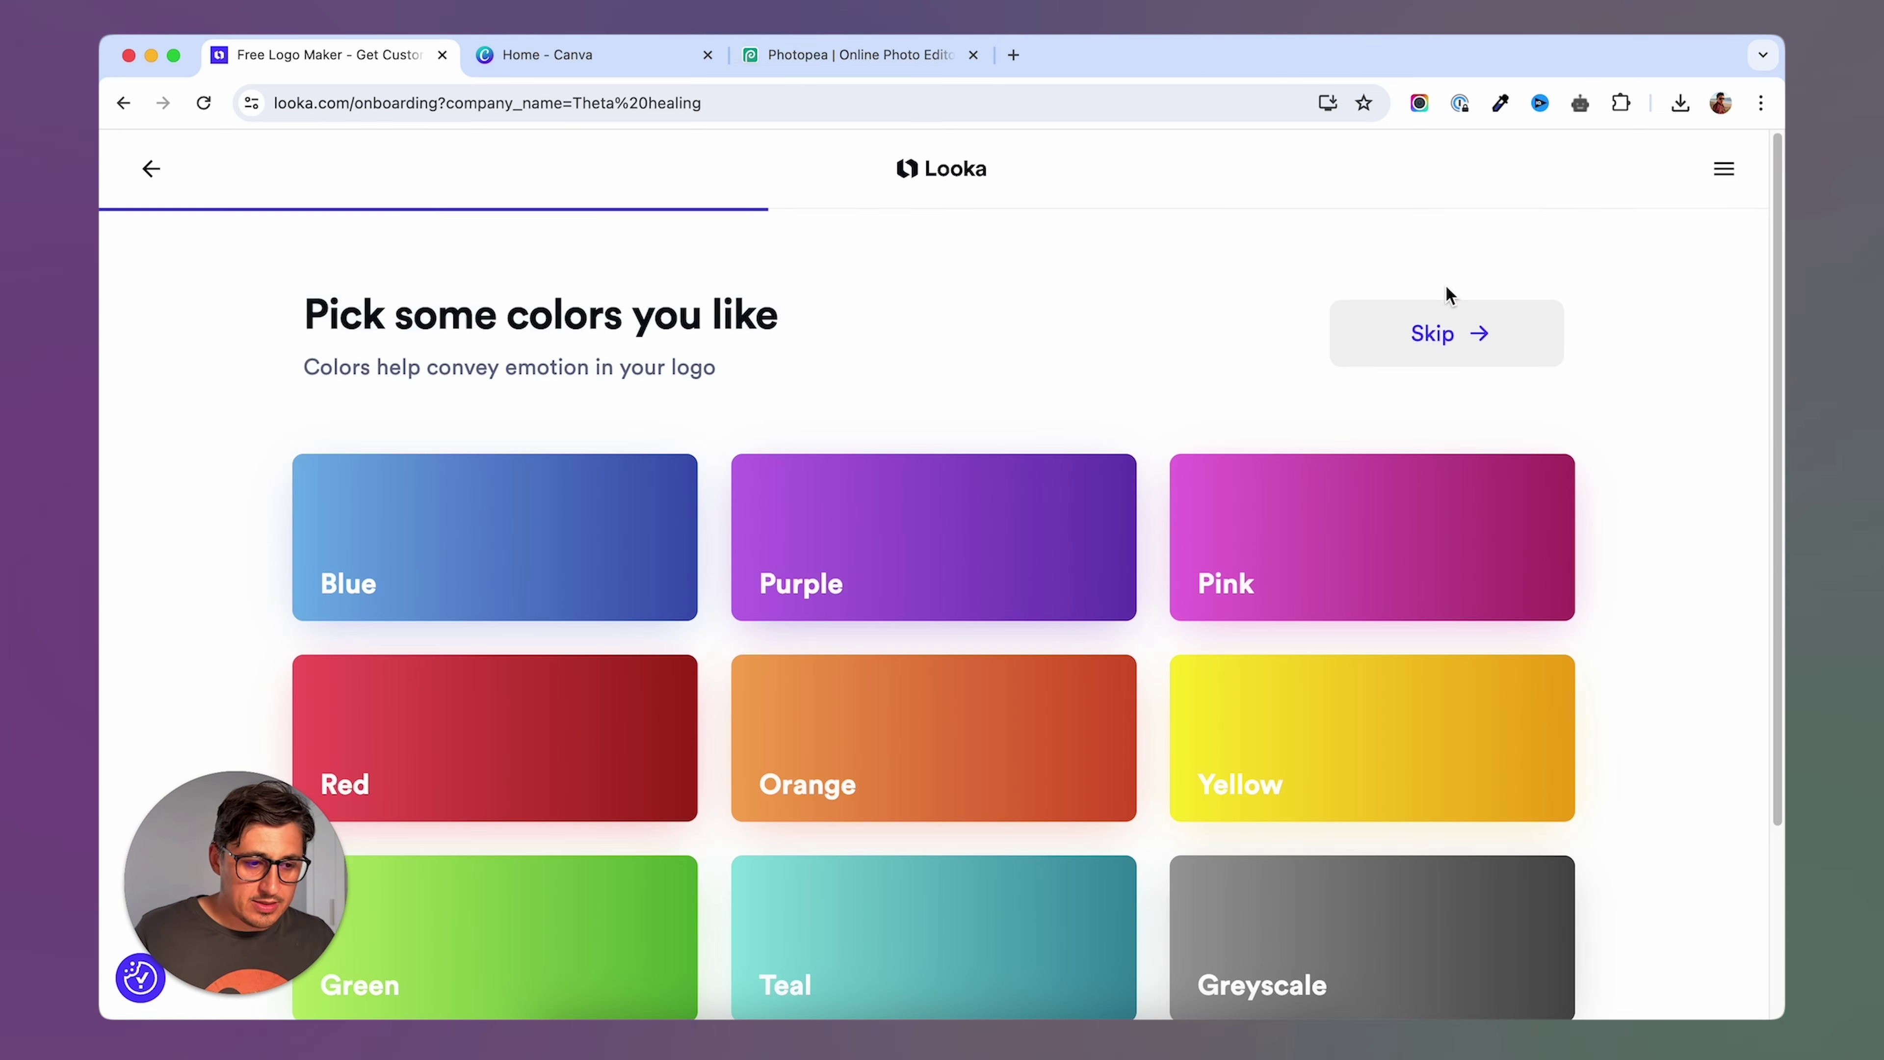
Choose Purple as the logo color and accept "Theta healing" as the company name without a slogan.
left_click(953, 512)
left_click(1456, 343)
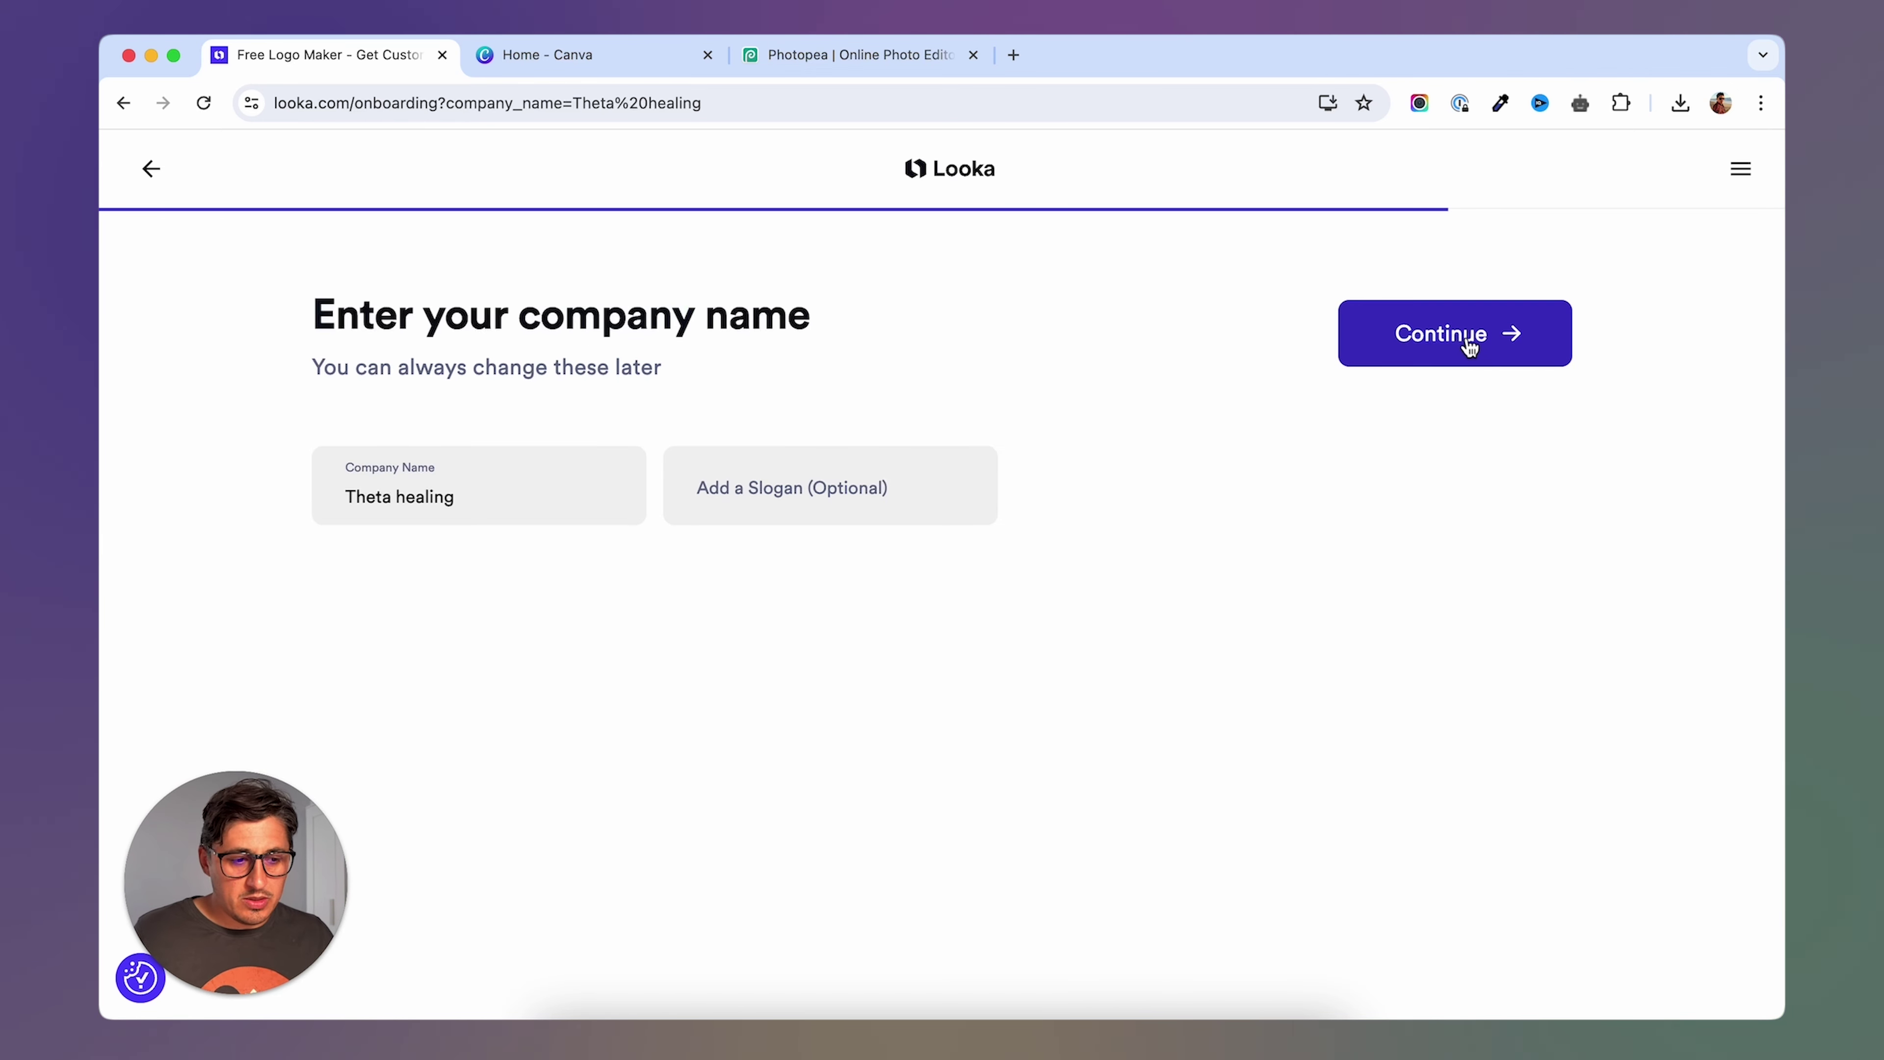
left_click(1468, 345)
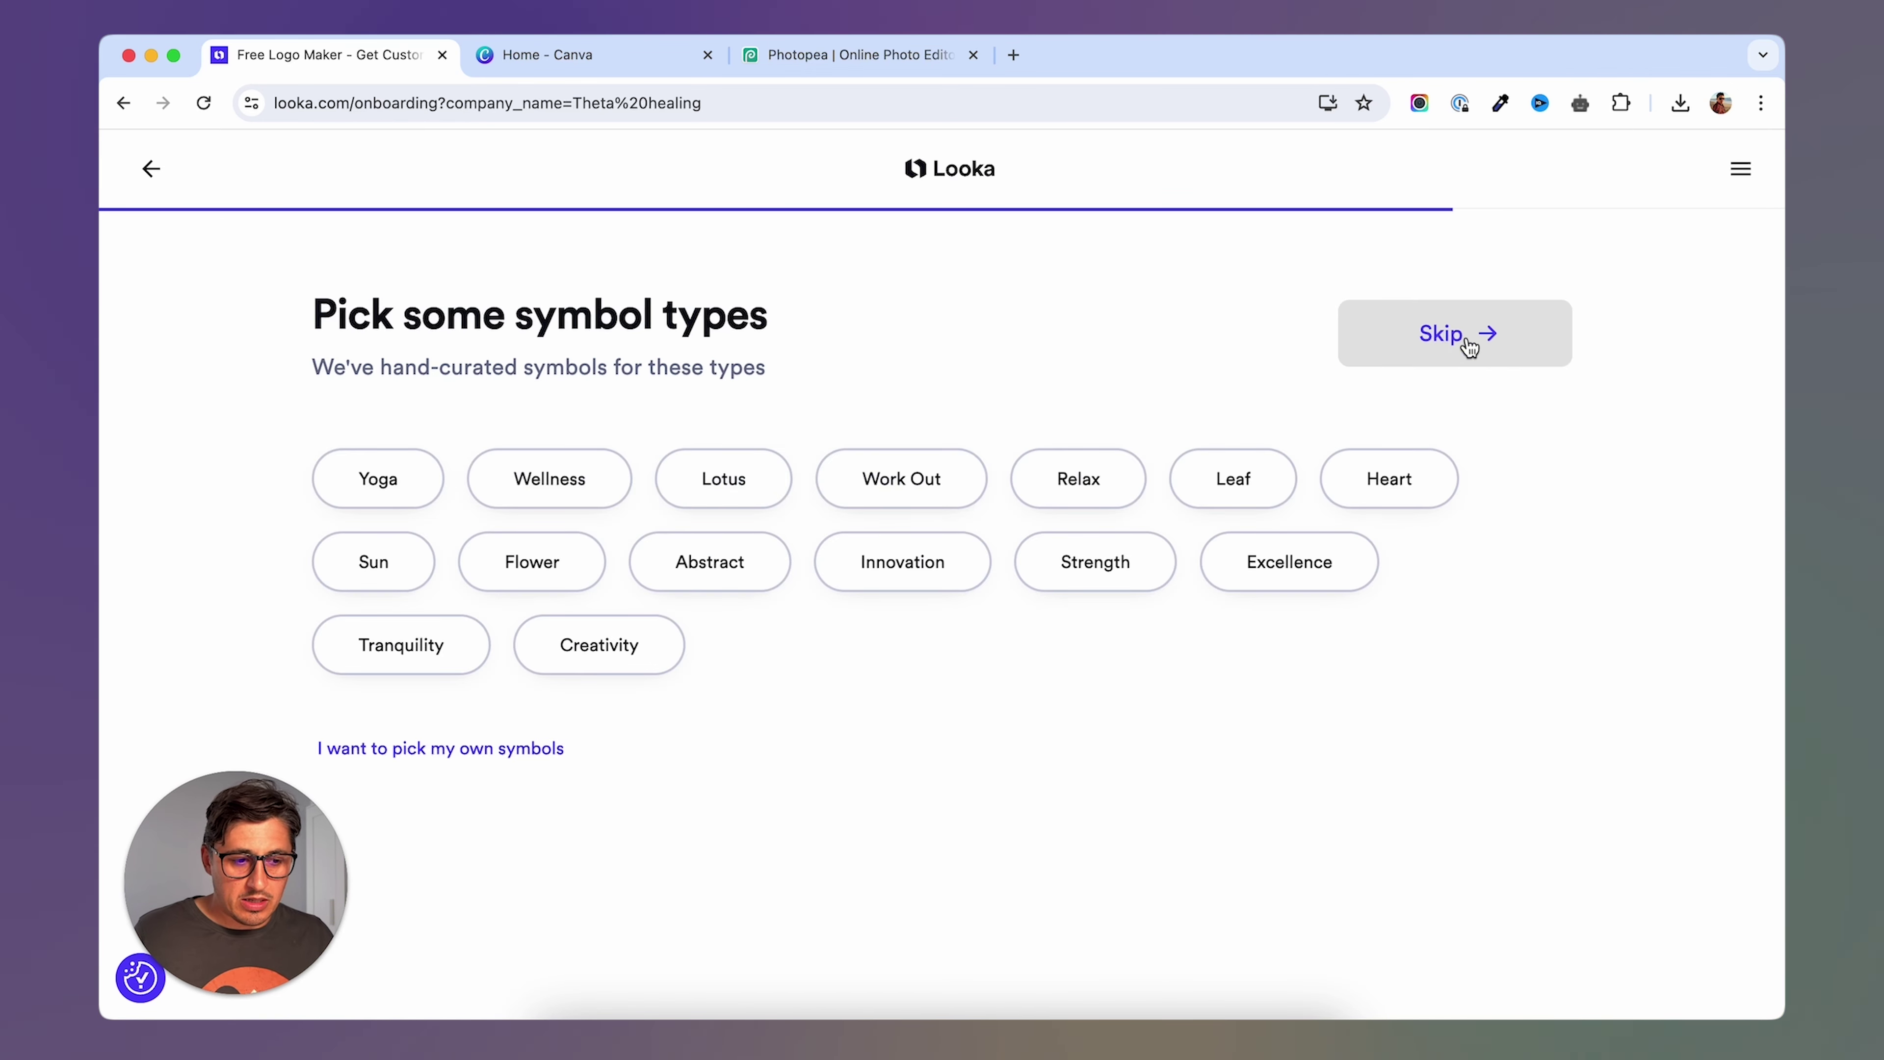
Choose the Yoga, Lotus and Relax symbol types and browse the generated logo designs.
left_click(404, 486)
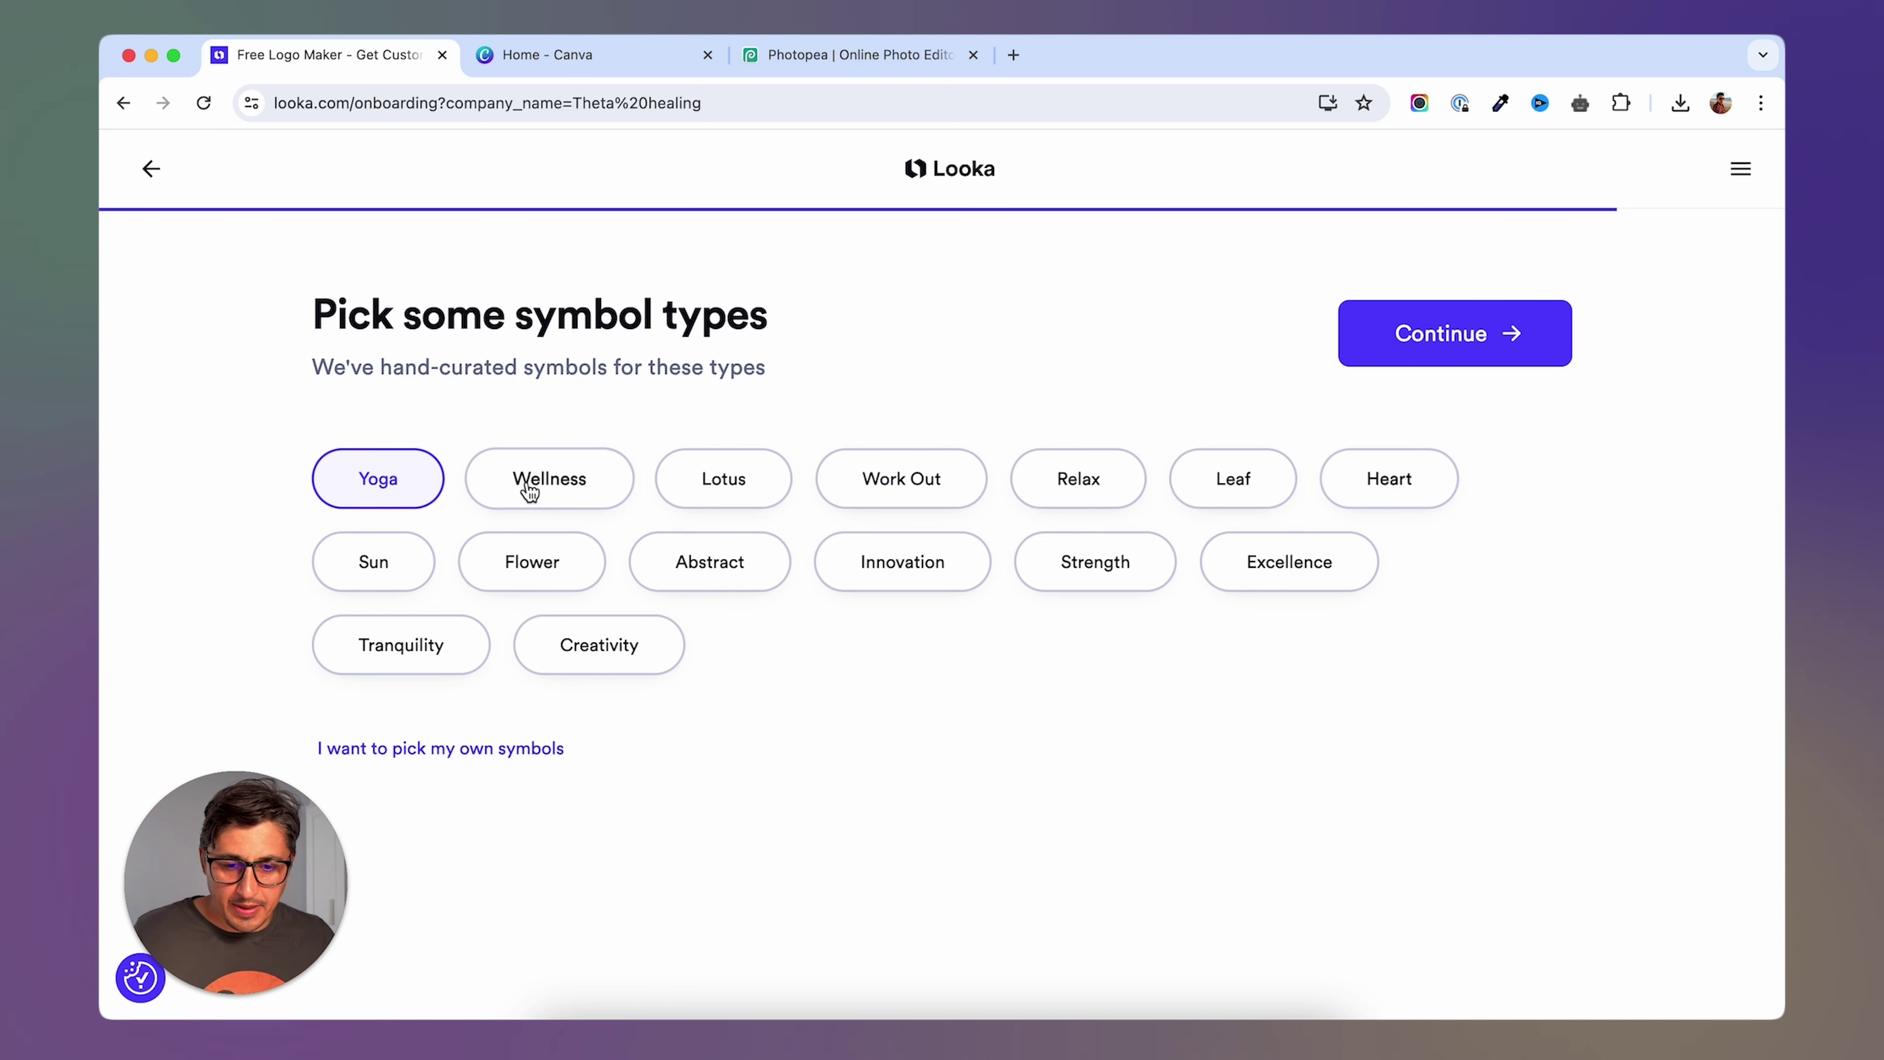
left_click(736, 492)
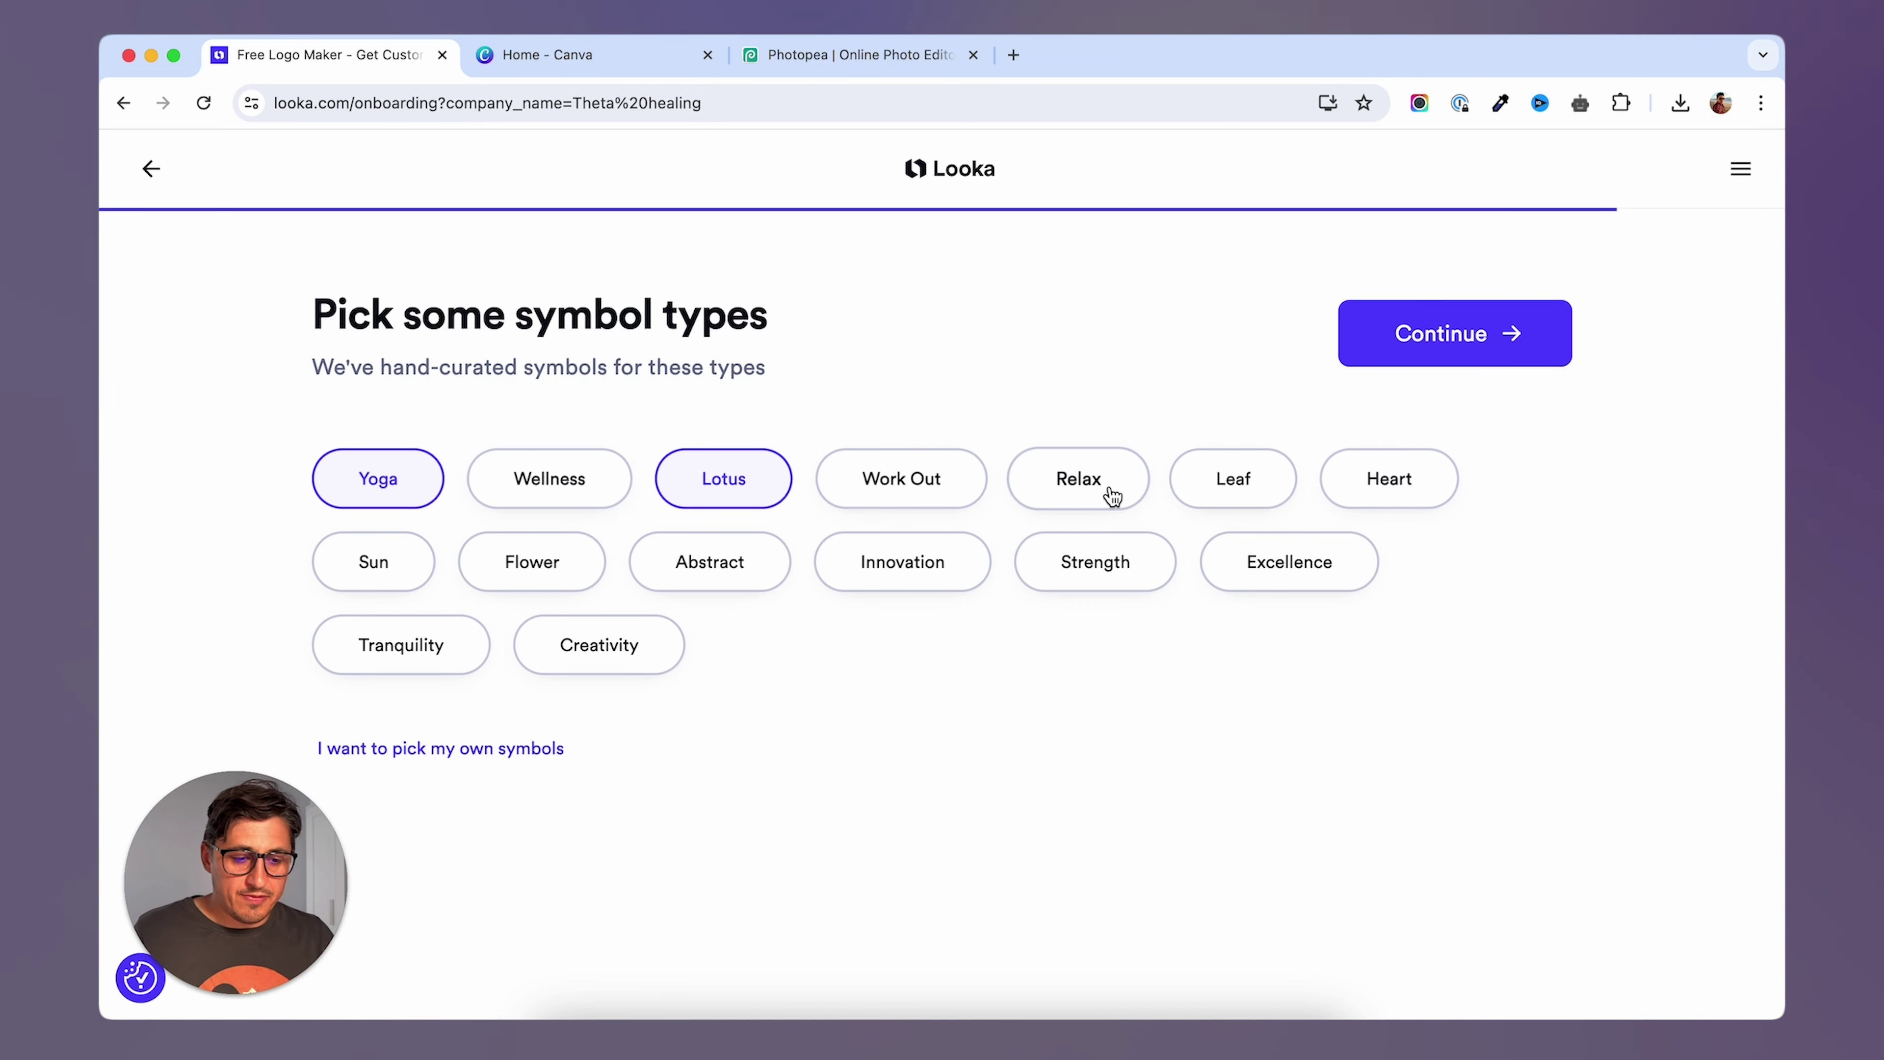
left_click(1113, 496)
left_click(1502, 343)
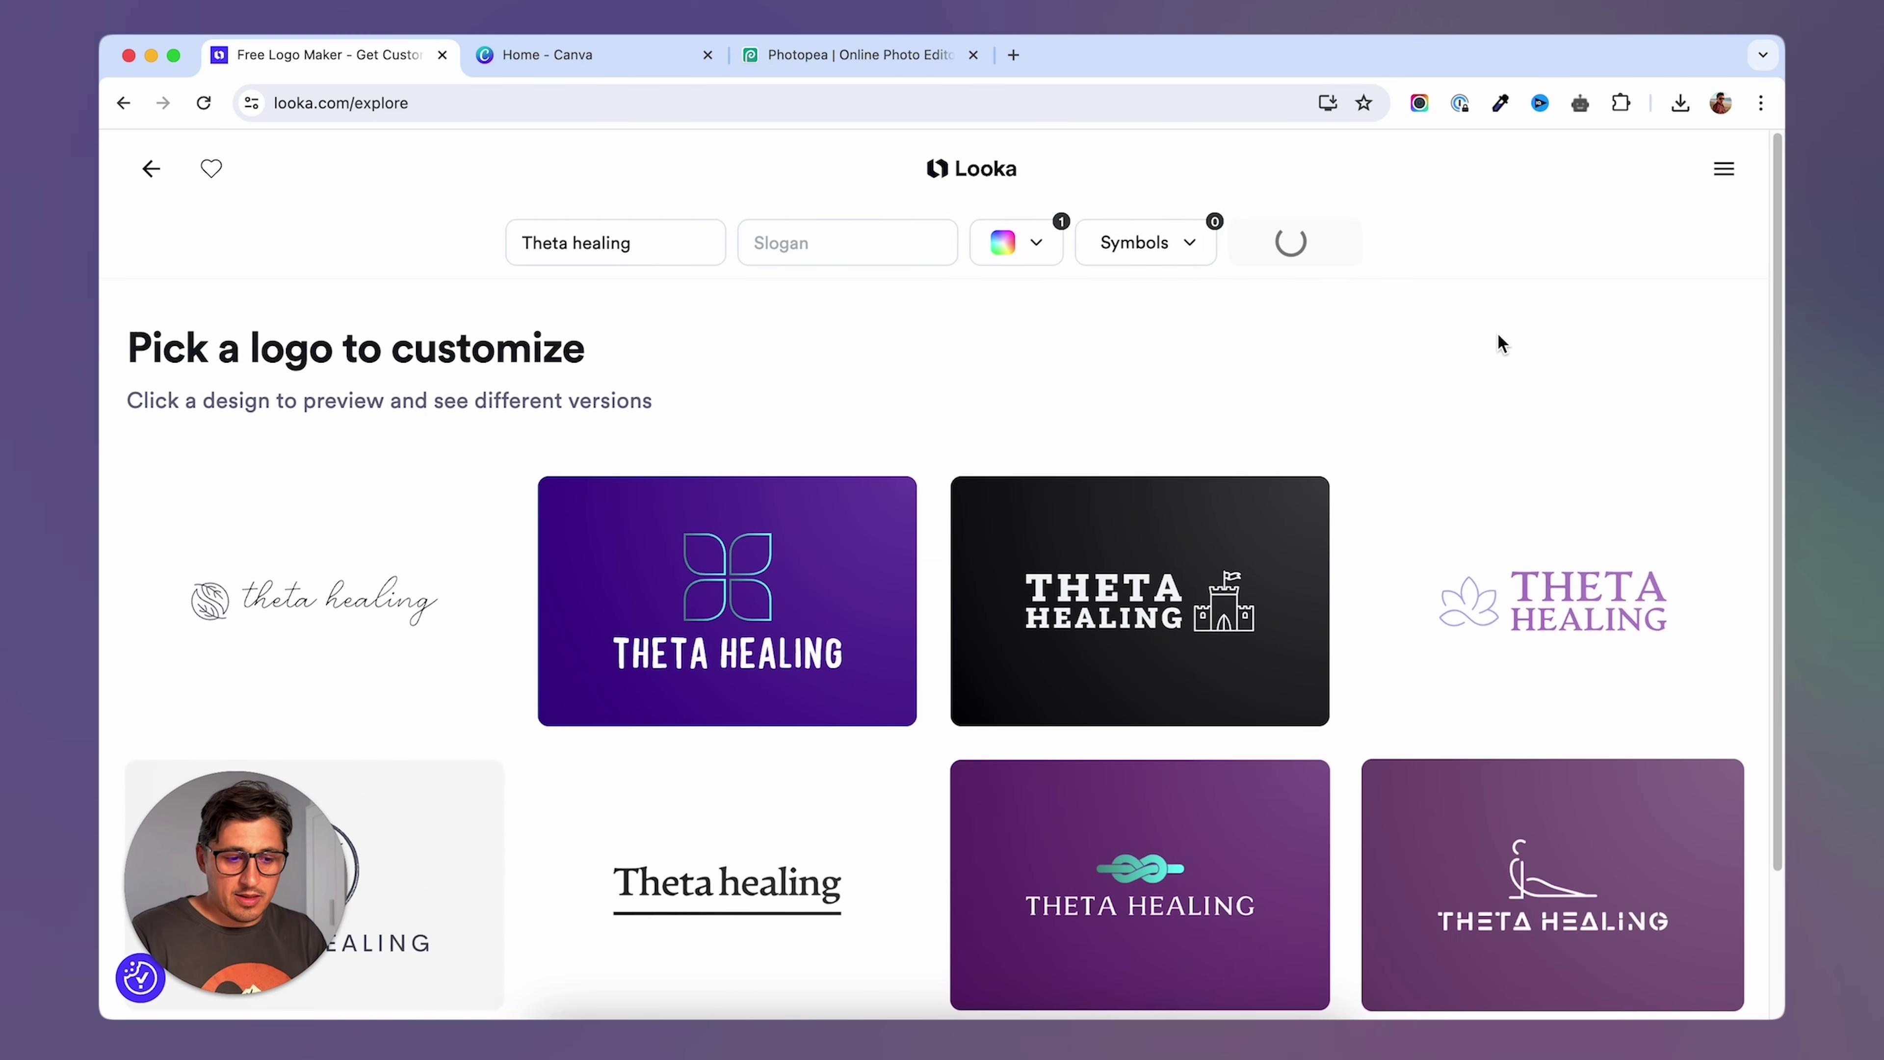
scroll(1572, 549, "down", 1)
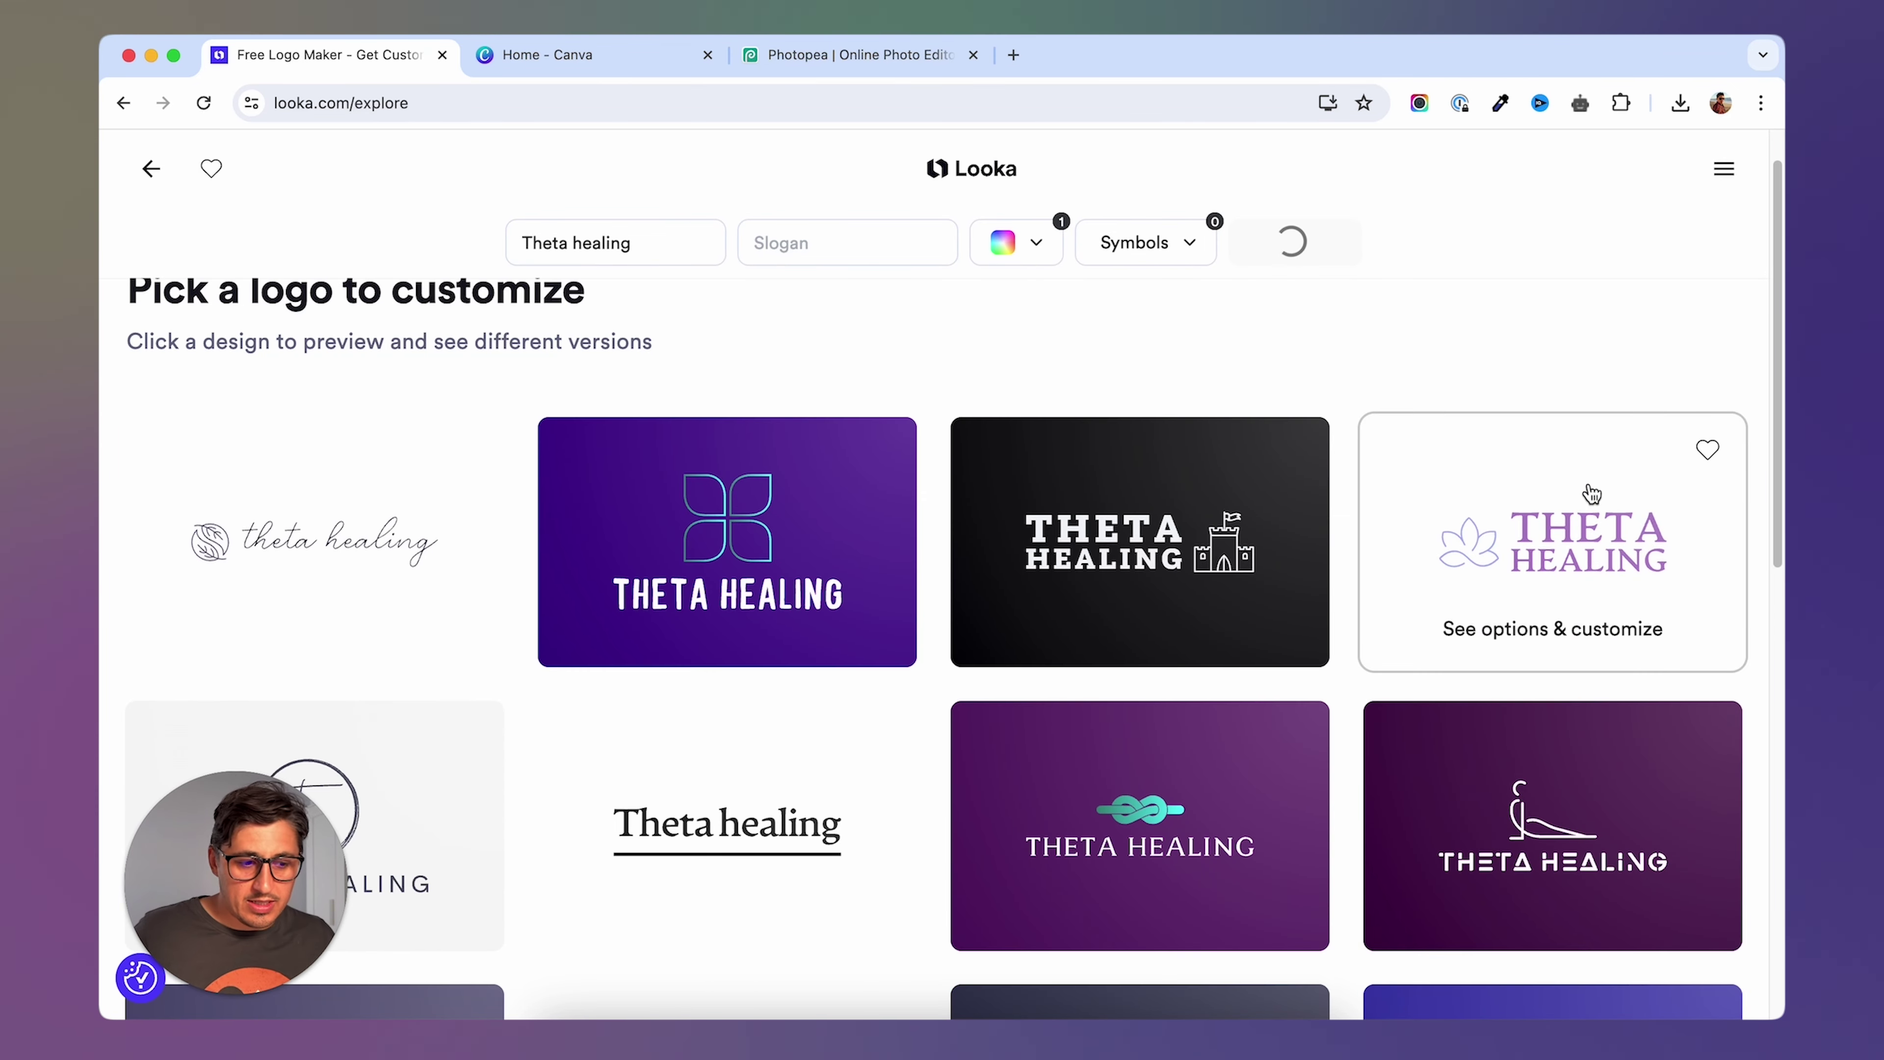
scroll(673, 709, "down", 10)
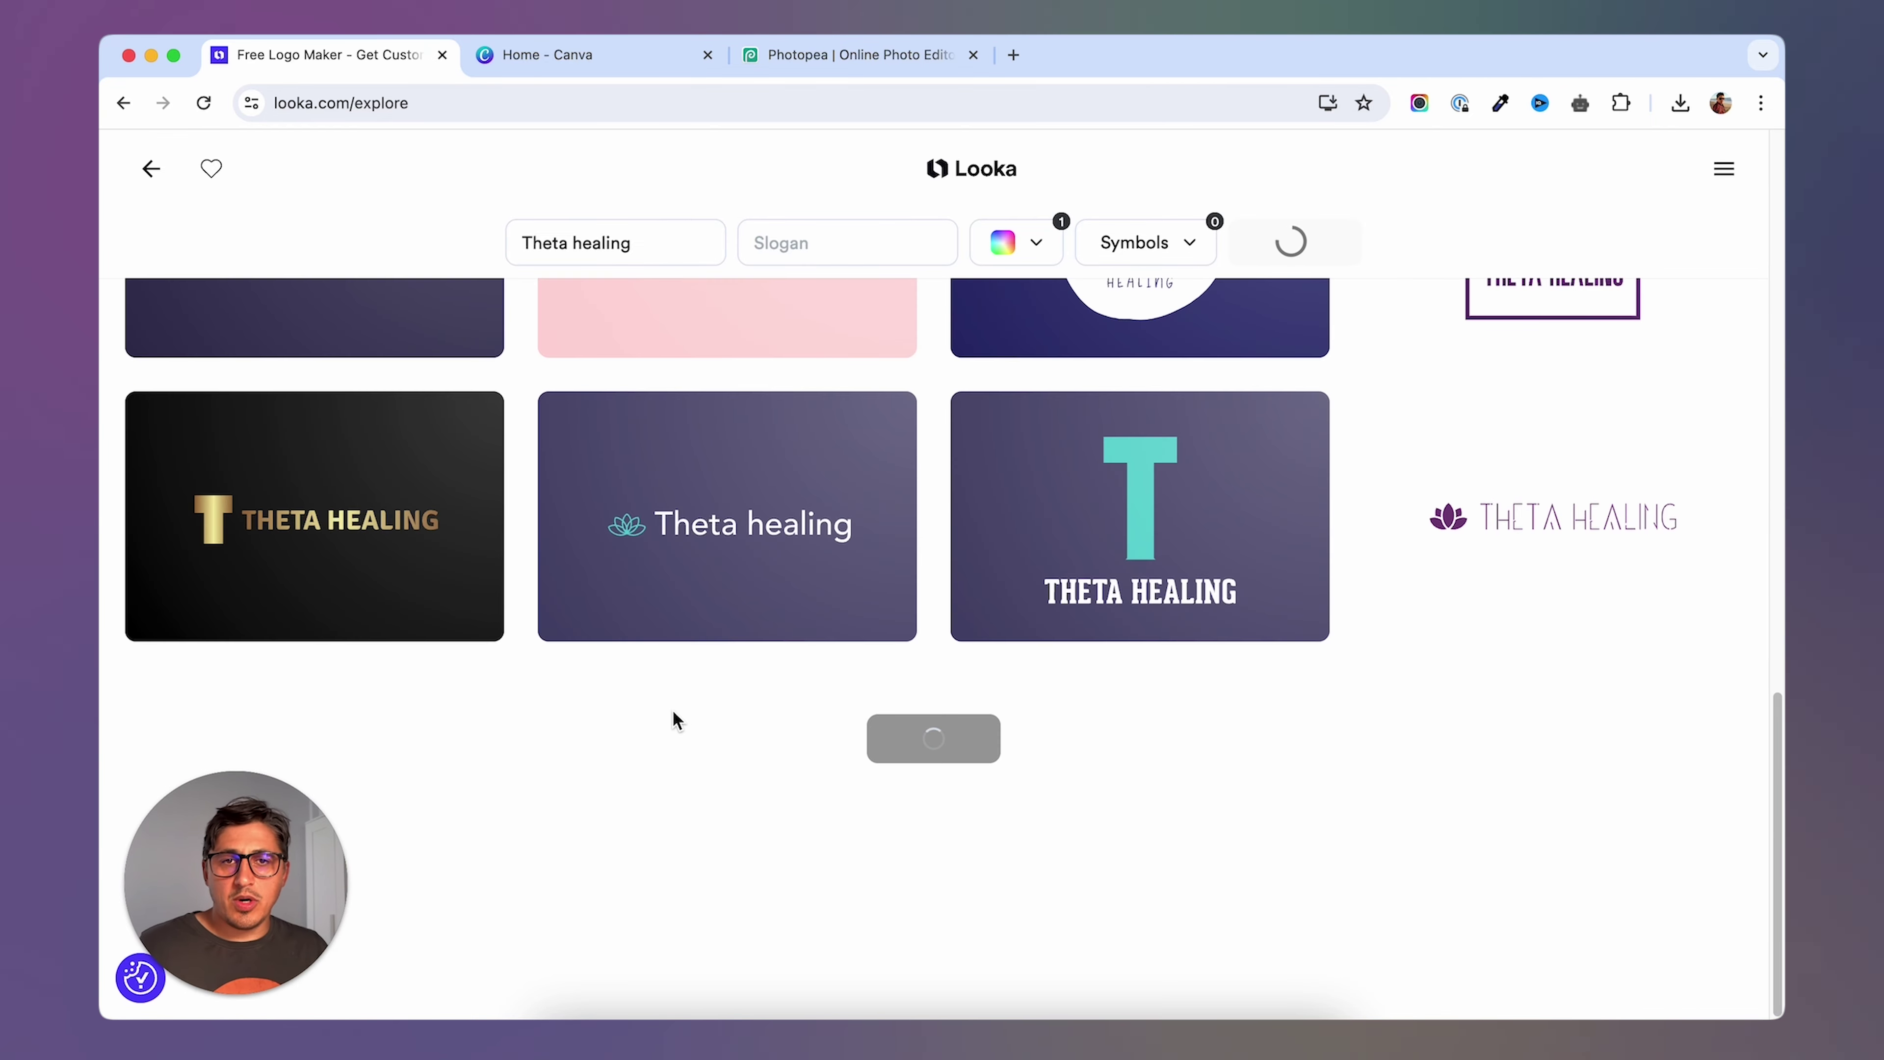
Generate more logo designs, then open the white design with a purple lotus beside the two-line THETA HEALING name for customizing.
scroll(519, 683, "down", 10)
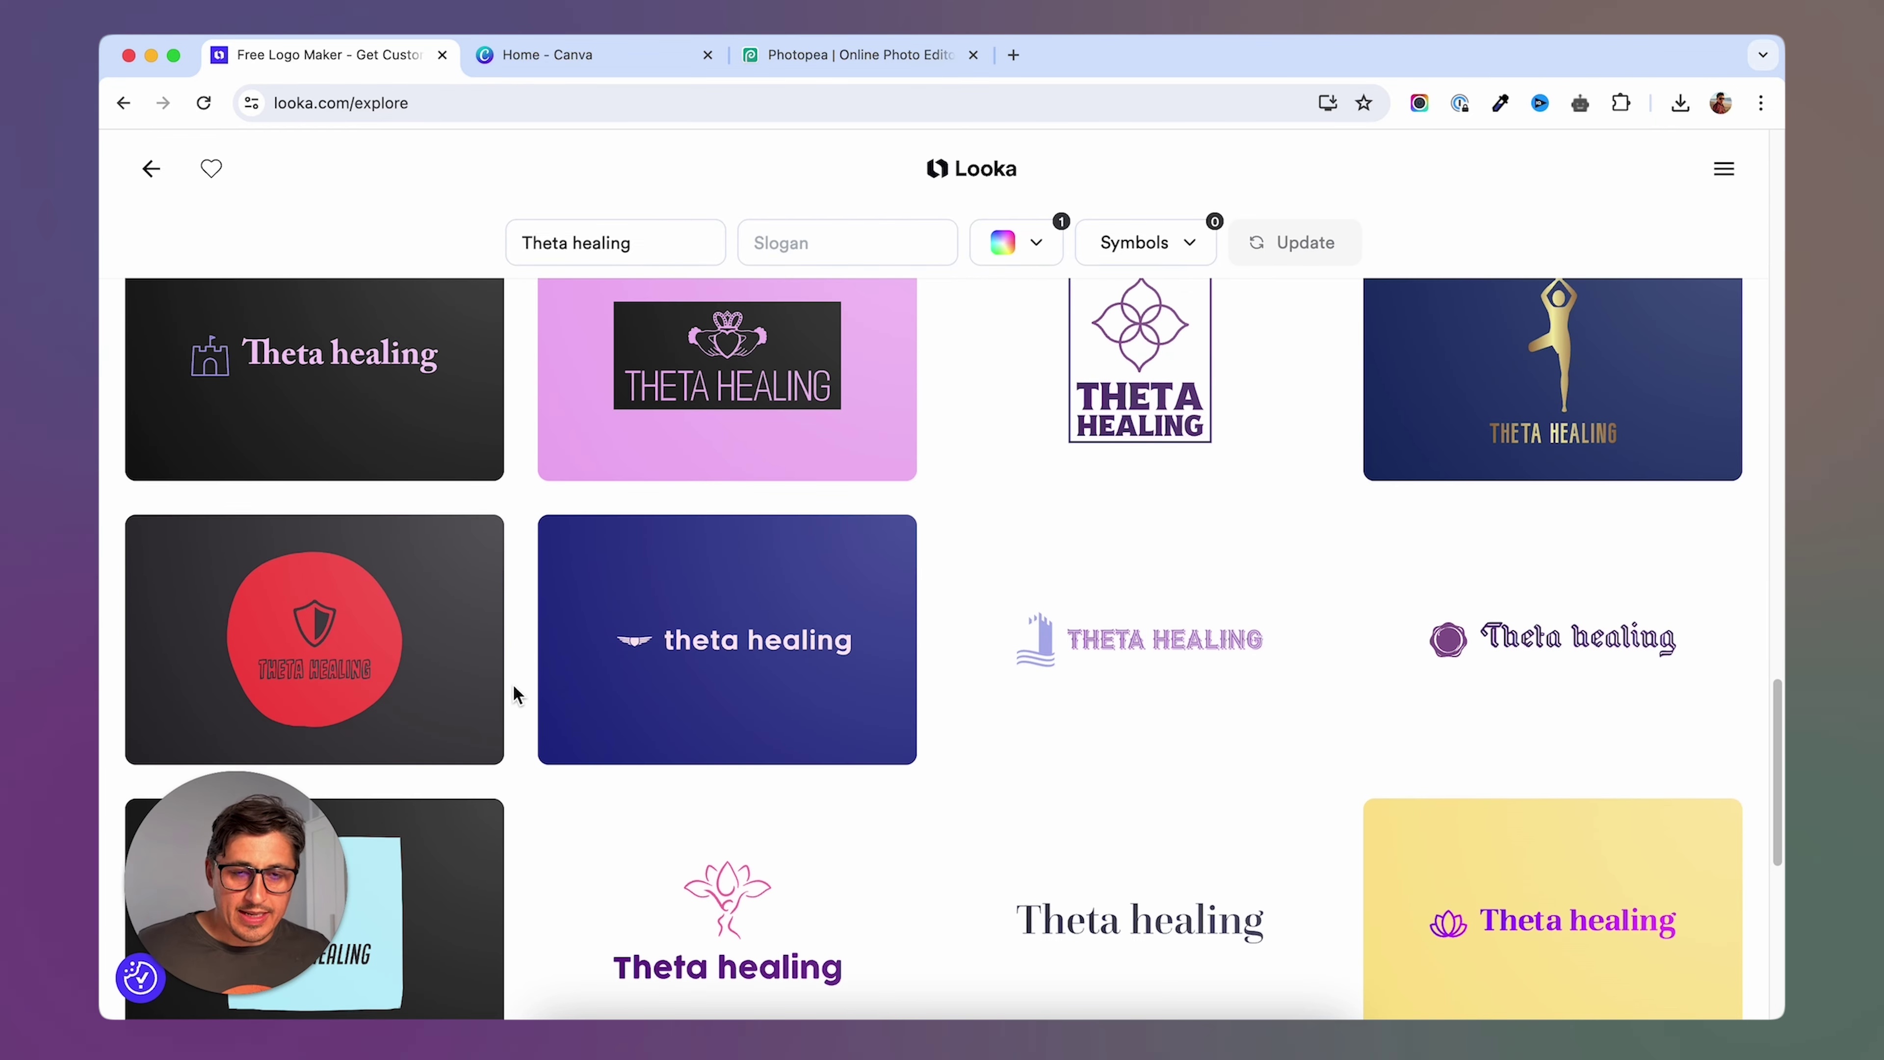
scroll(536, 698, "down", 7)
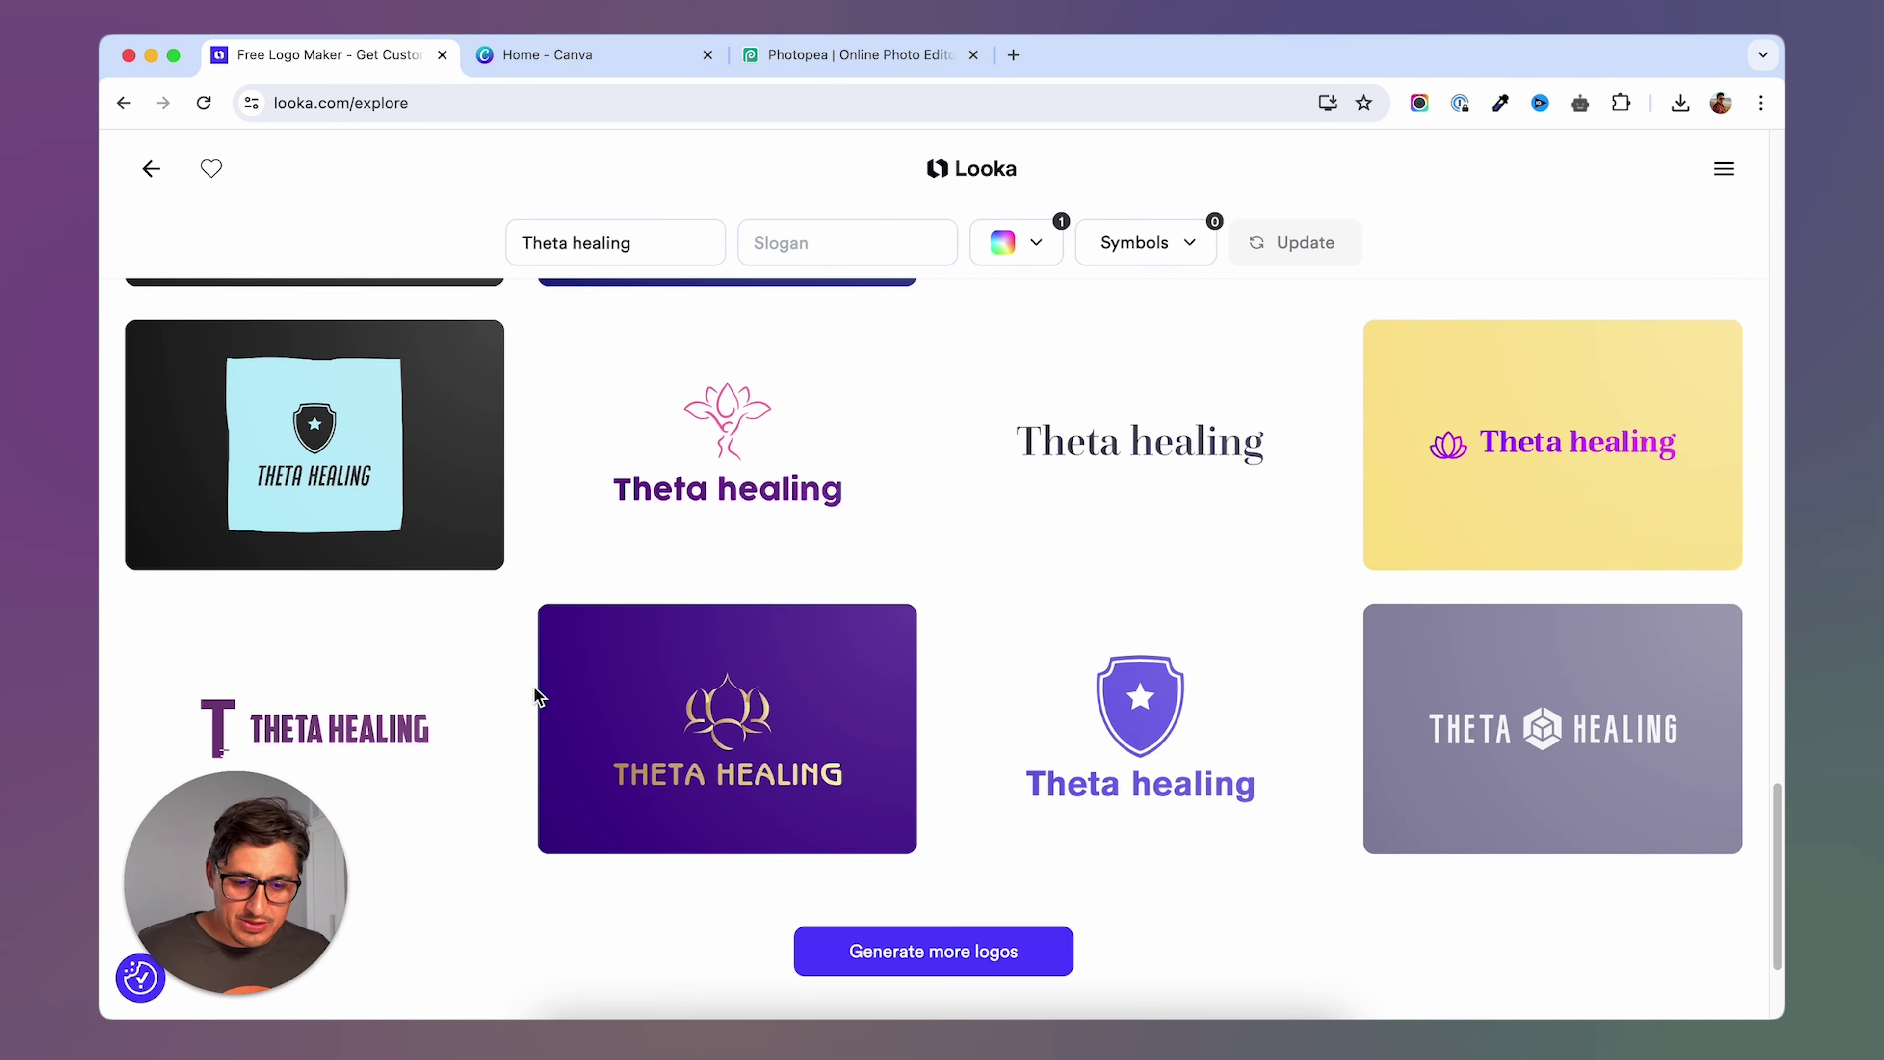
scroll(537, 690, "down", 2)
left_click(956, 894)
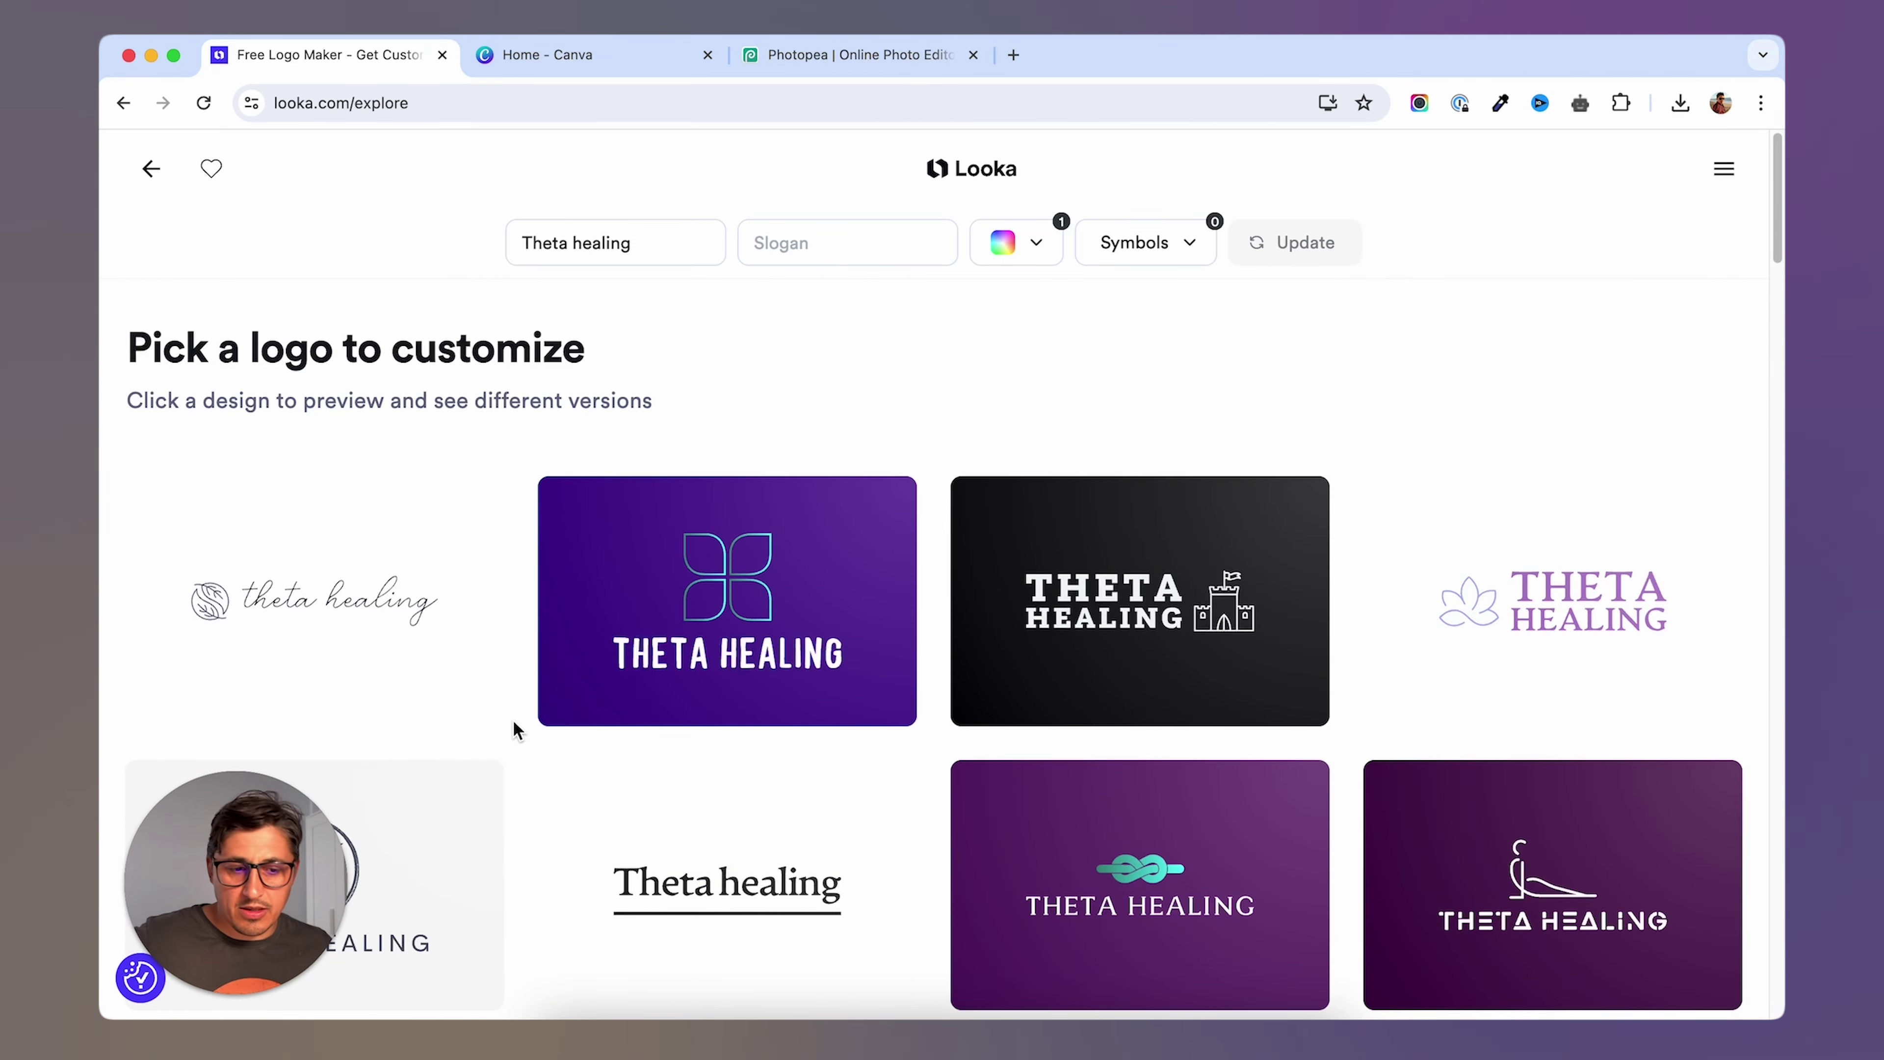
left_click(1616, 609)
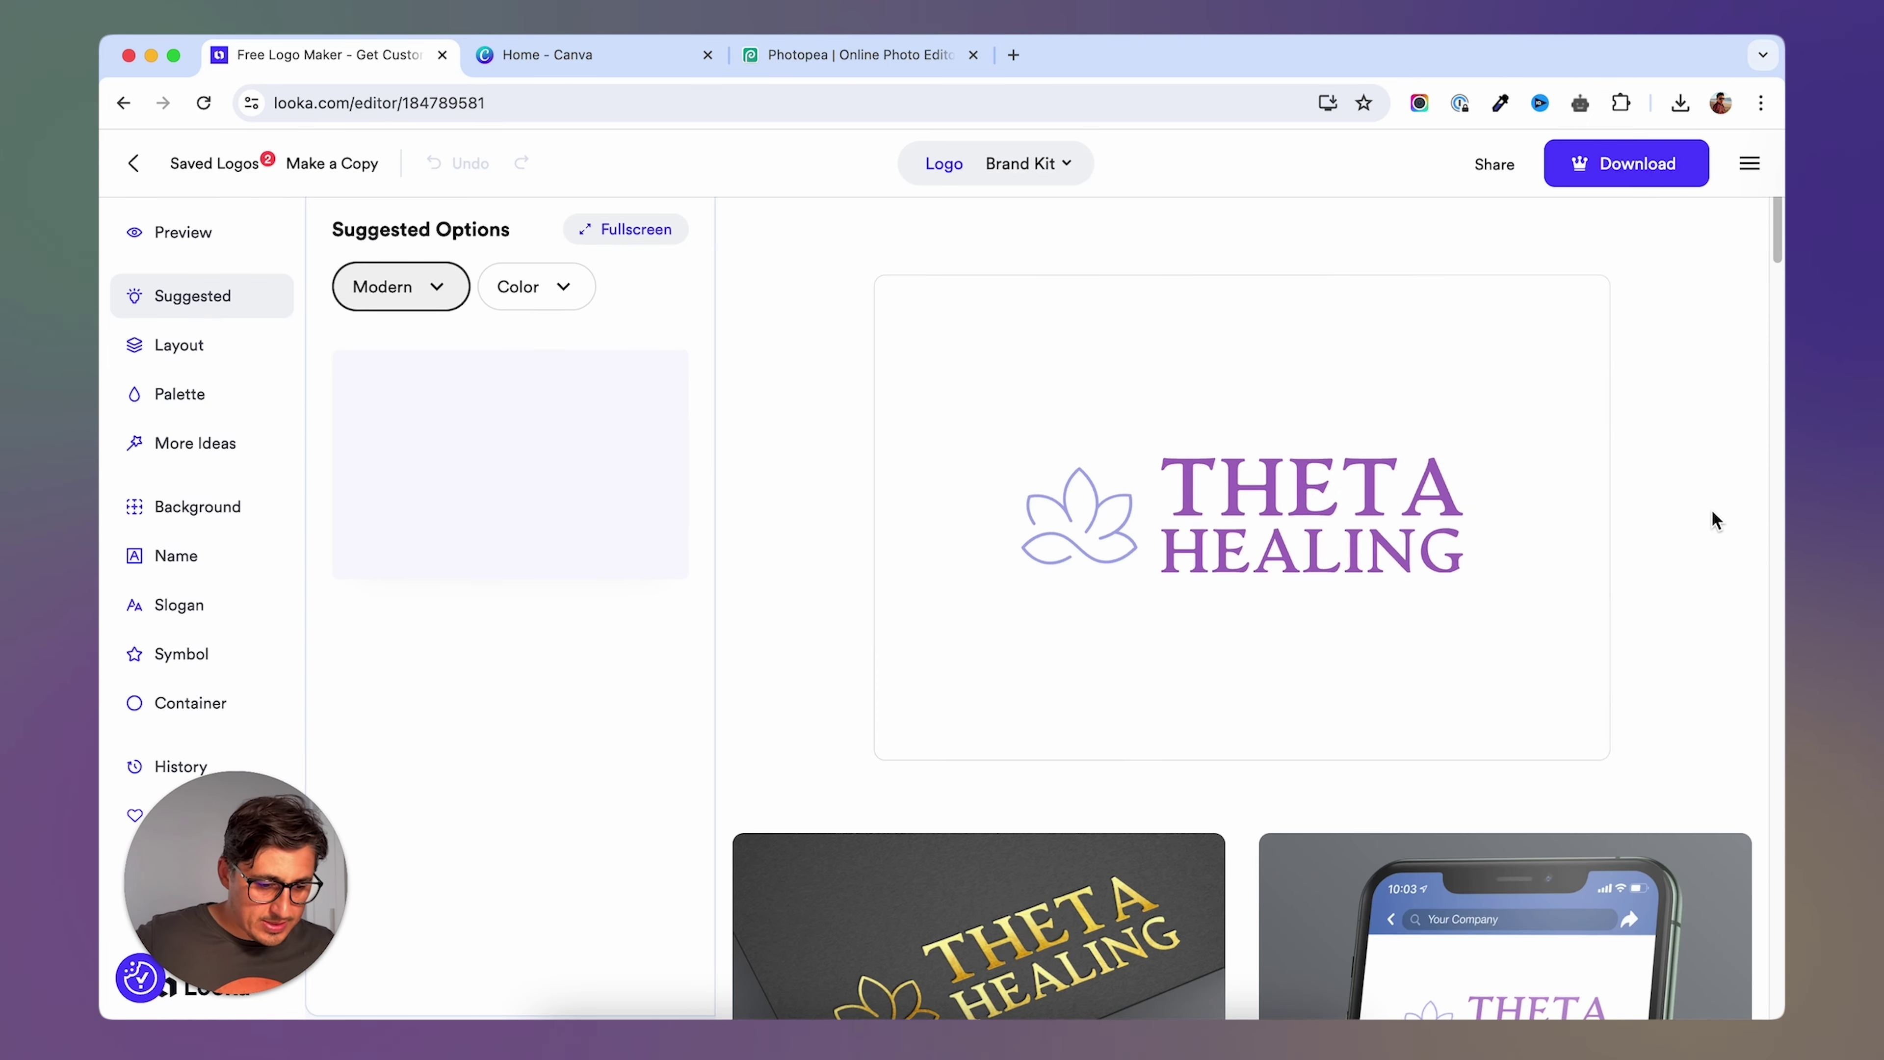
scroll(1714, 512, "down", 5)
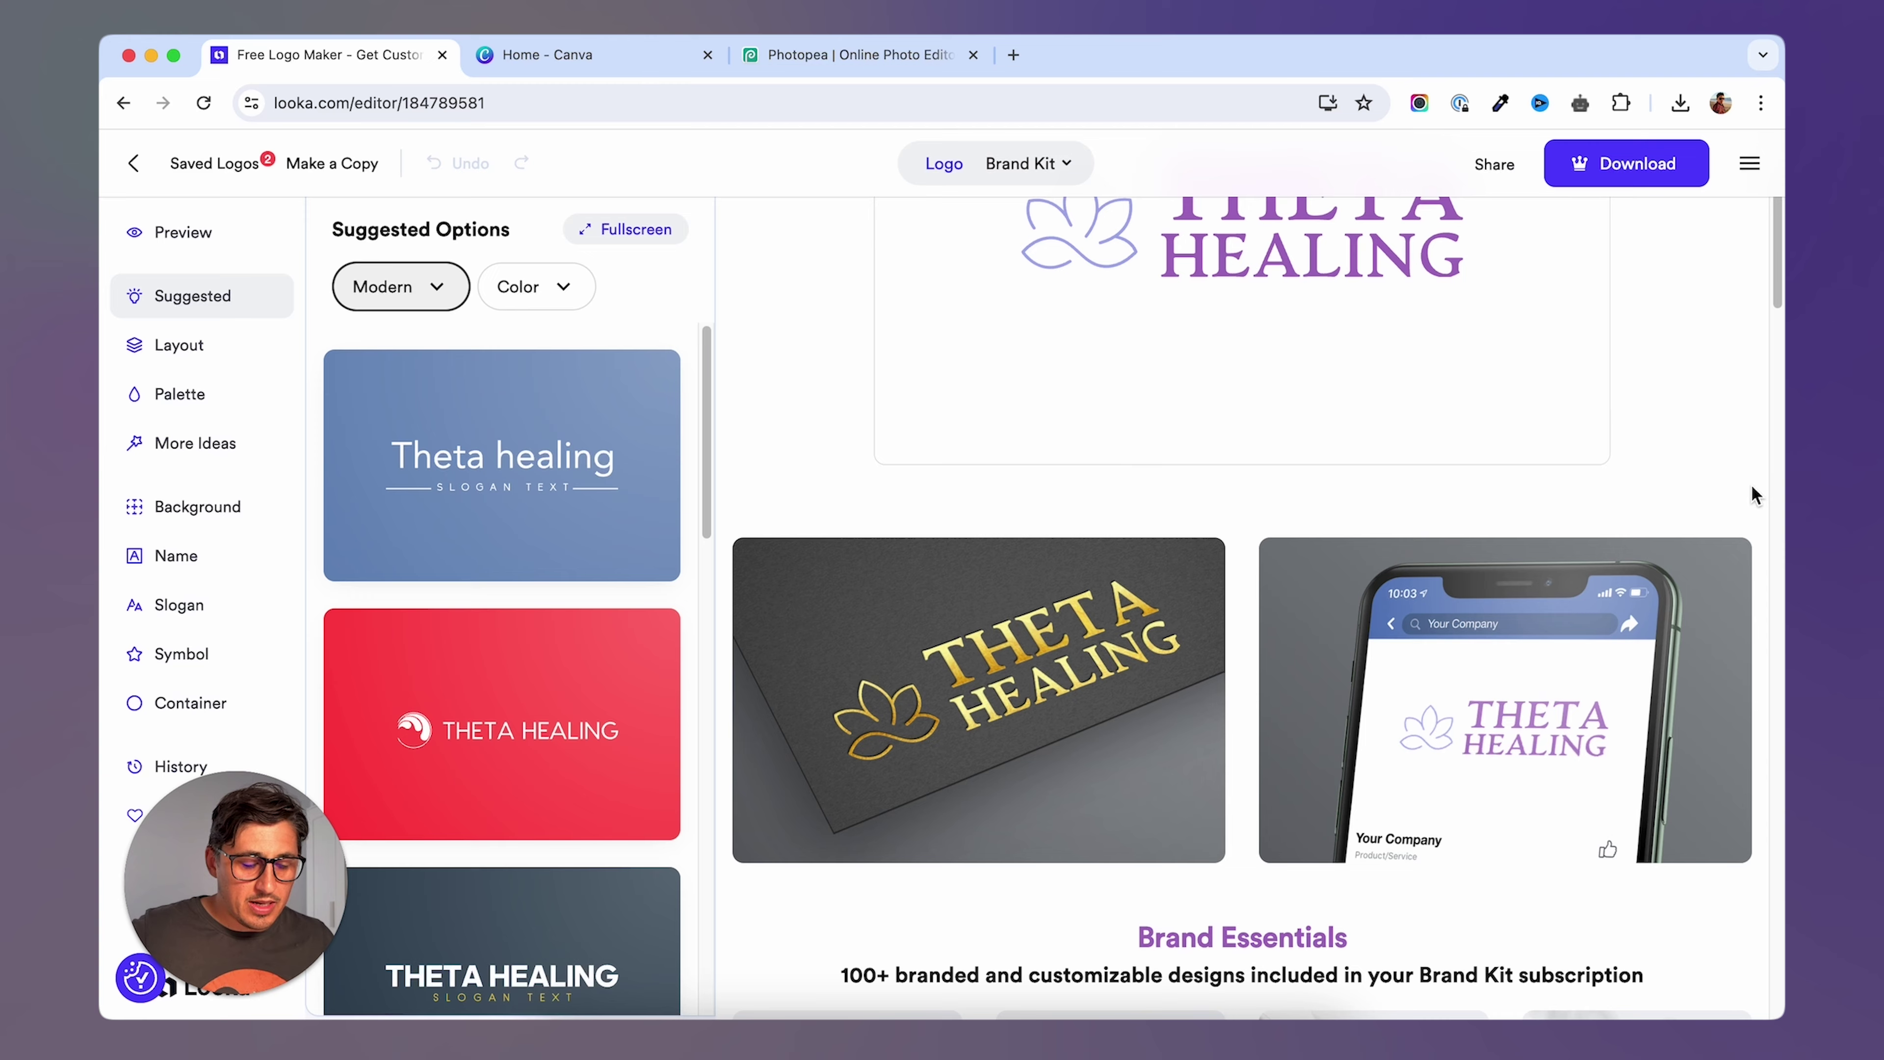
scroll(1675, 418, "up", 4)
Search the logo's symbol options for "brain" and browse the alternatives to the lotus symbol.
left_click(1075, 490)
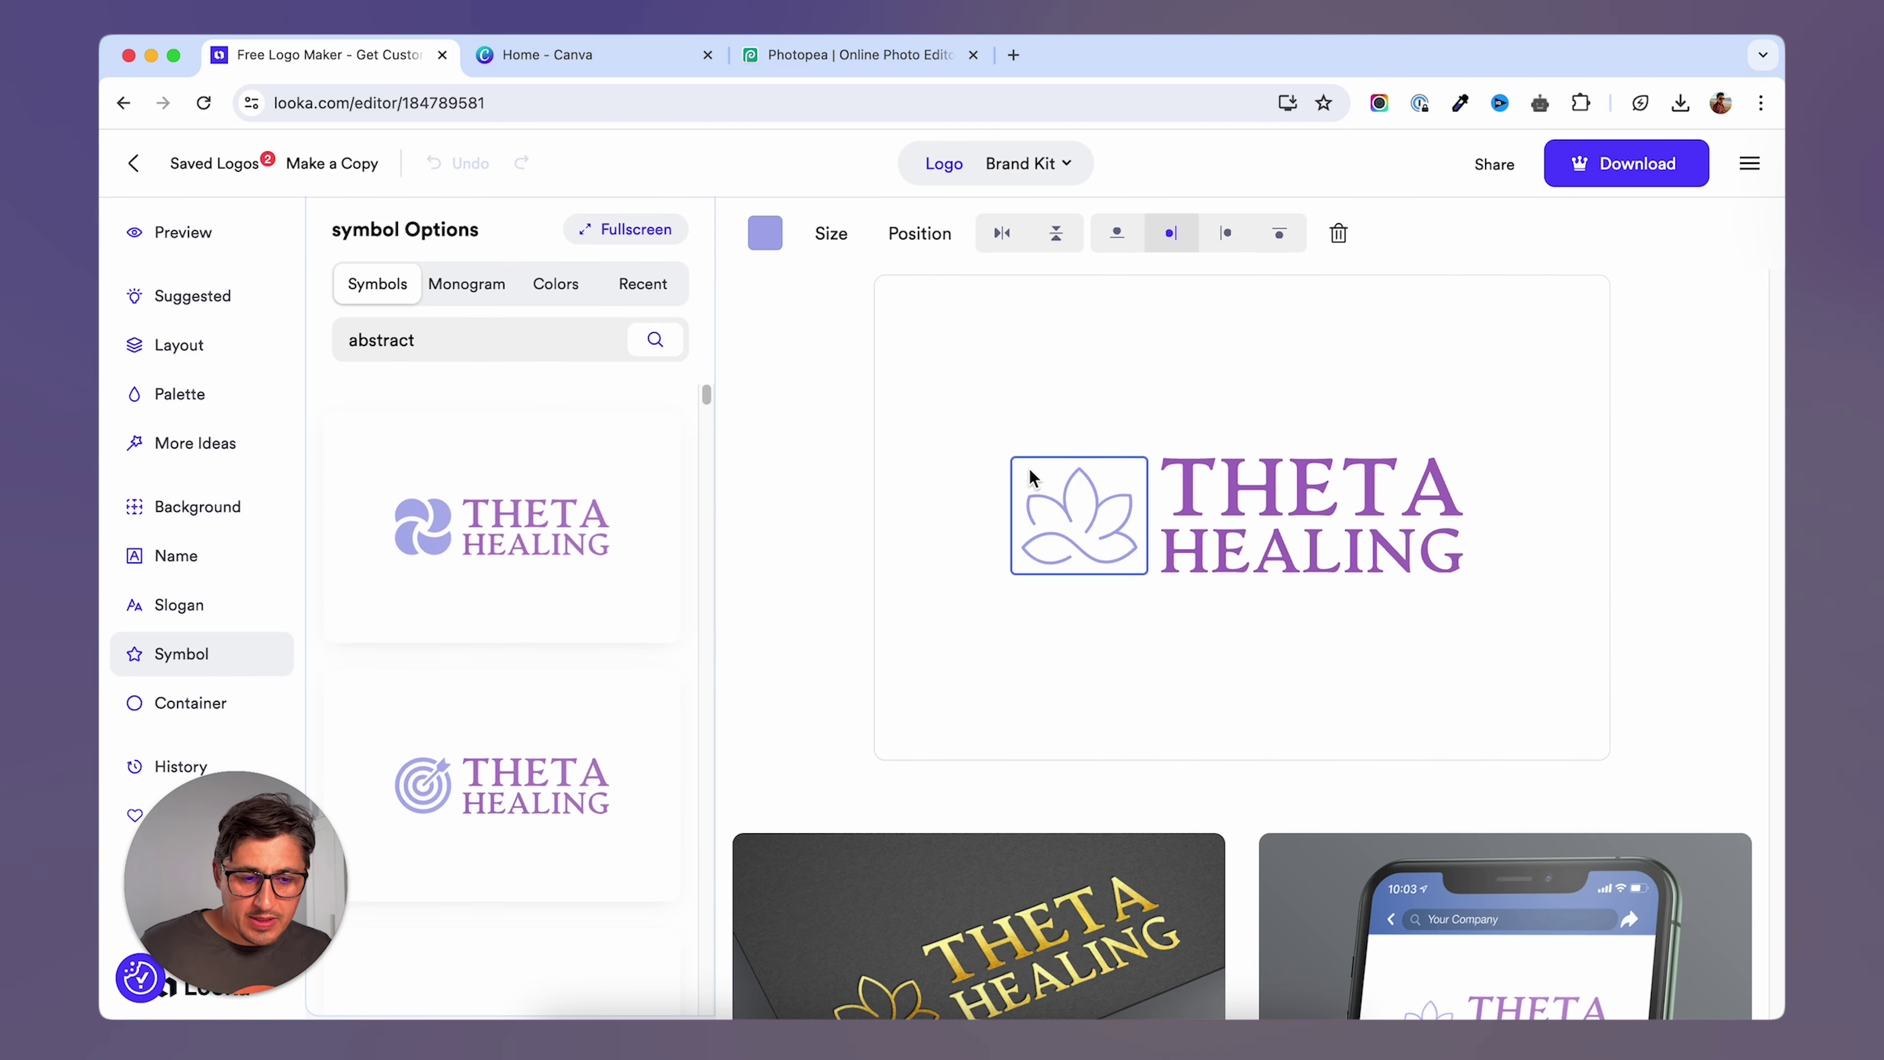
double_click(450, 338)
type("br")
key("Return")
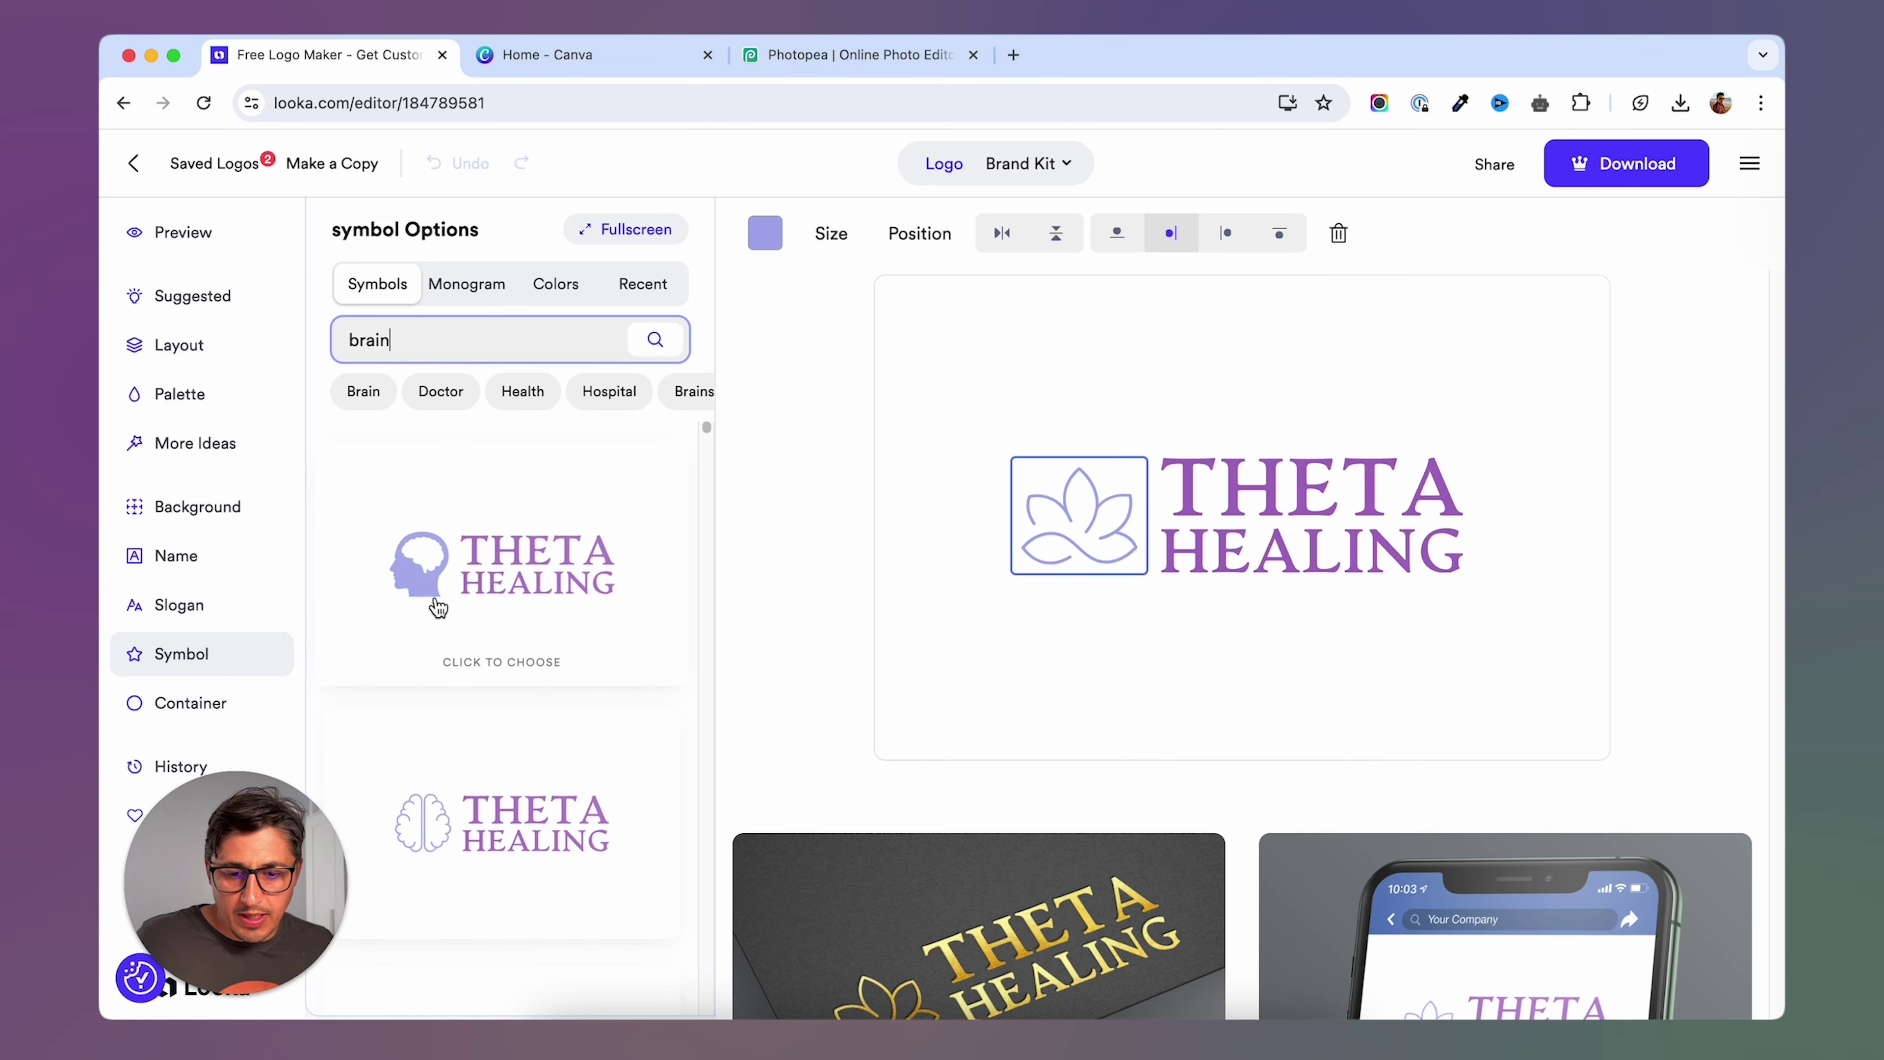
scroll(410, 724, "down", 2)
scroll(415, 729, "down", 3)
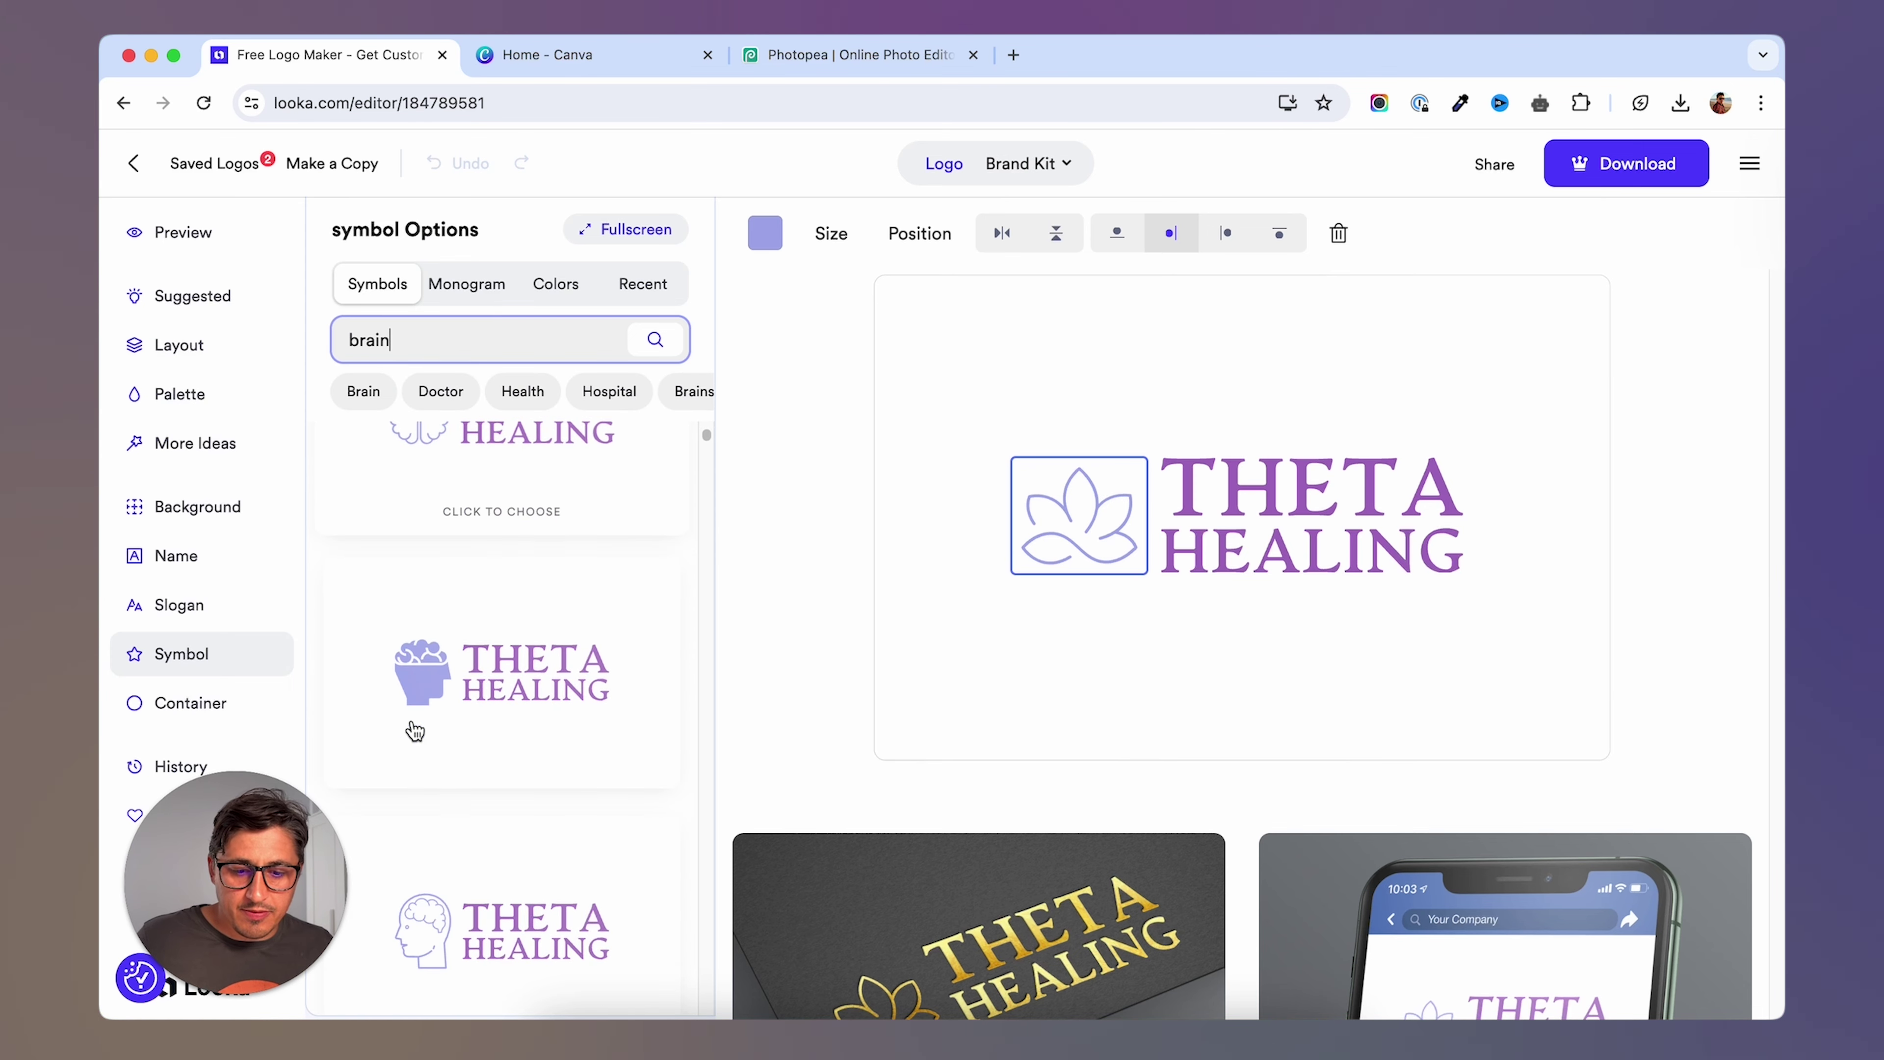
scroll(415, 730, "down", 4)
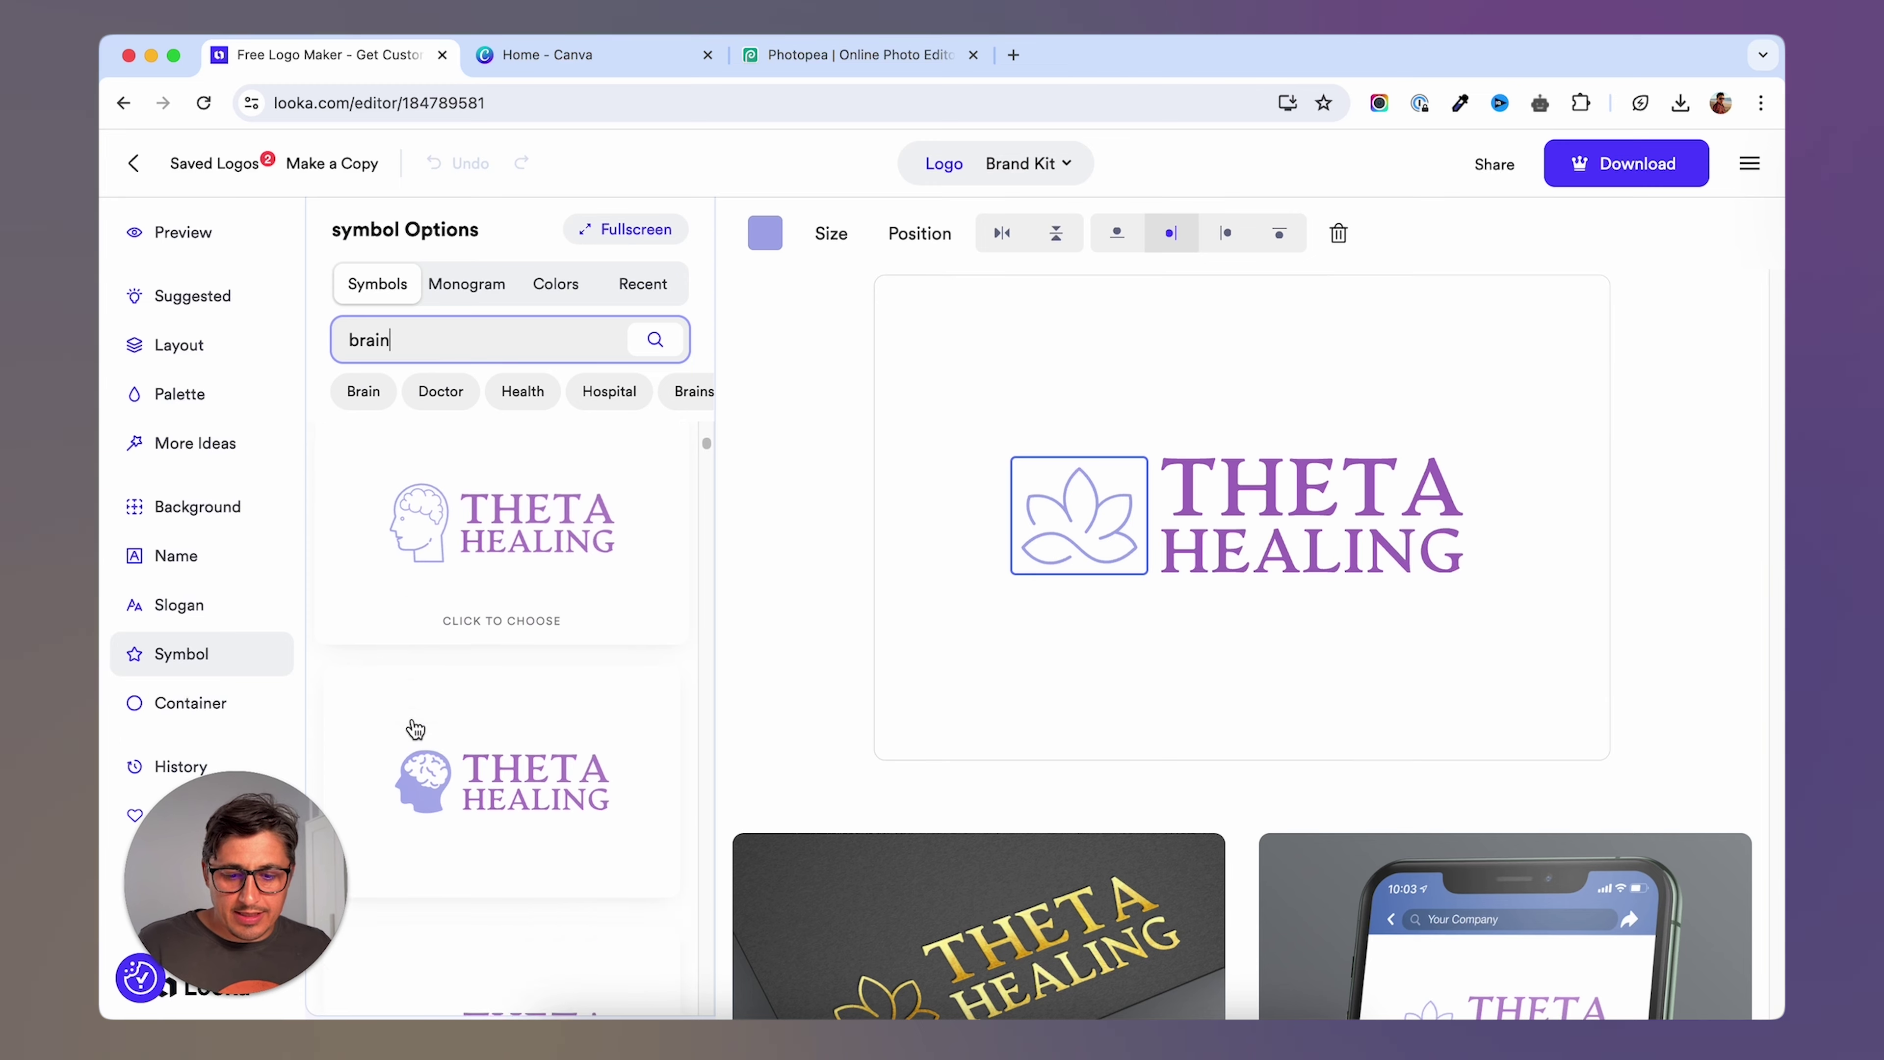
scroll(416, 730, "down", 4)
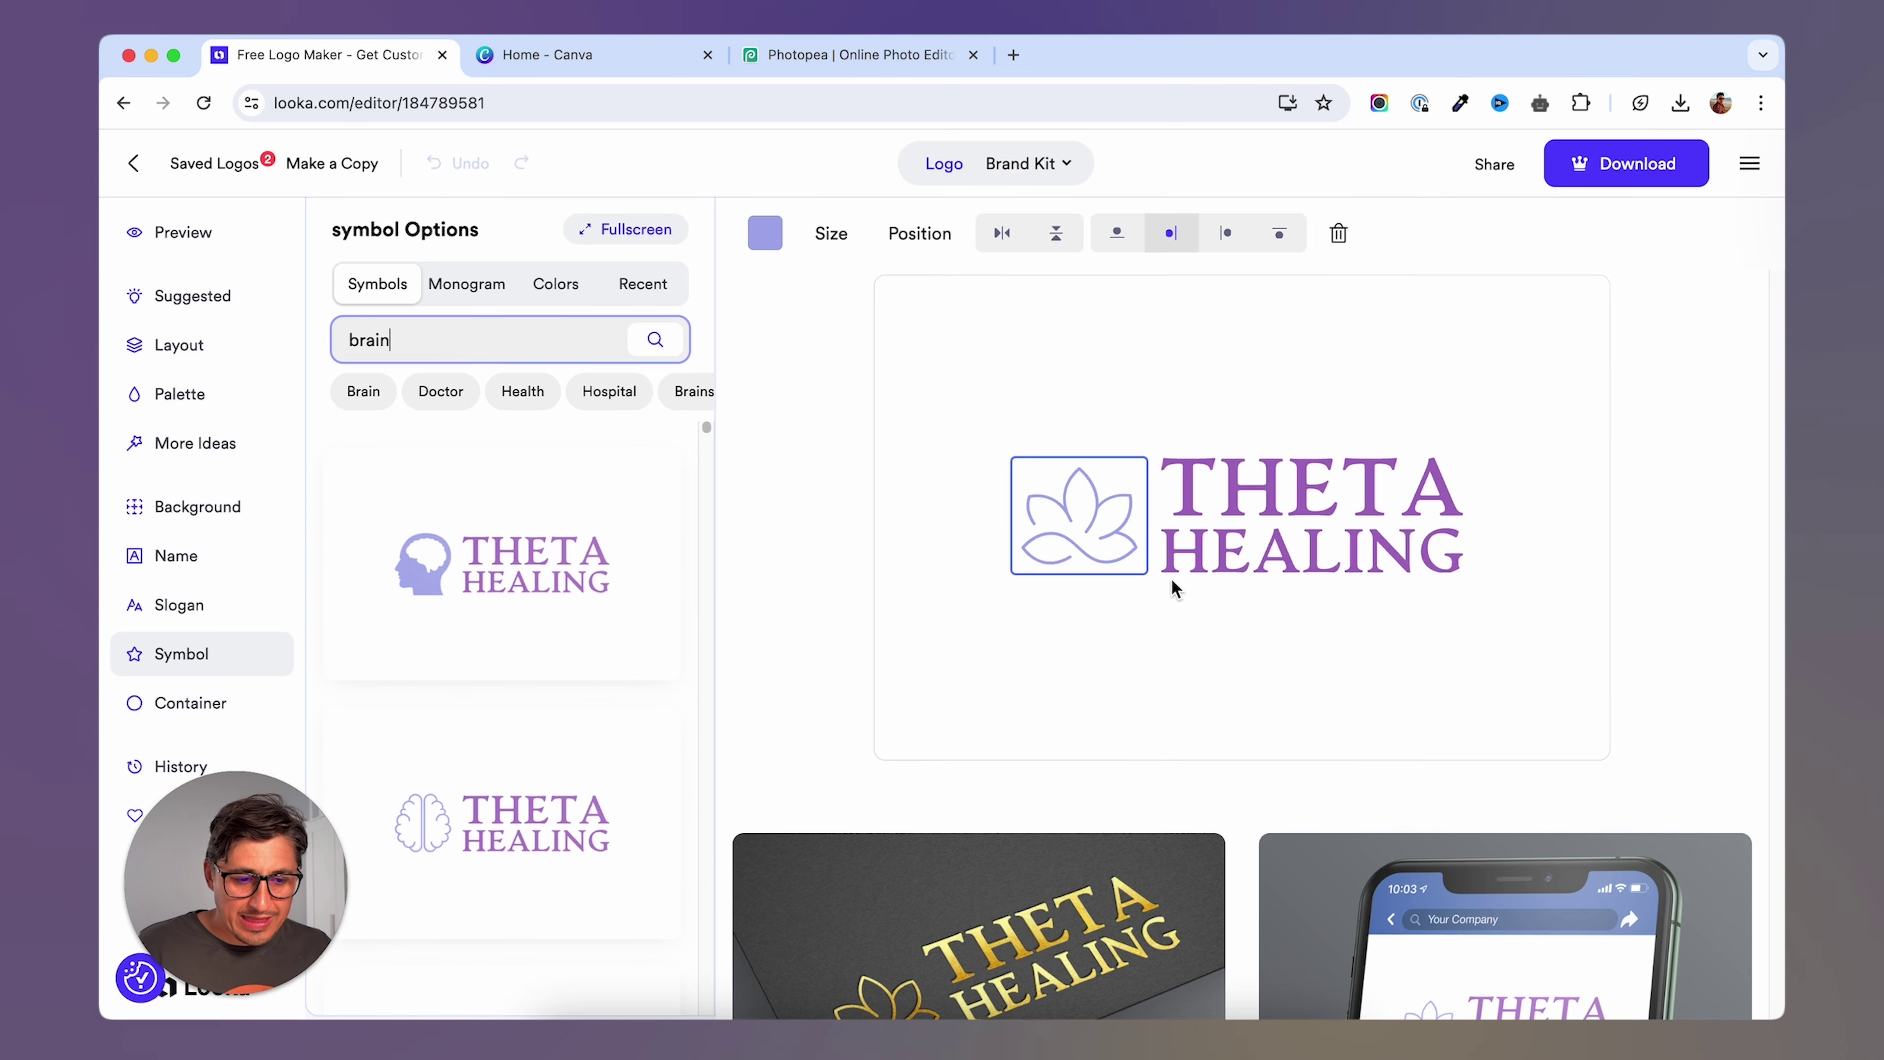
Recolor the logo's lotus symbol with the dark muted purple option.
left_click(466, 287)
left_click(558, 288)
left_click(440, 346)
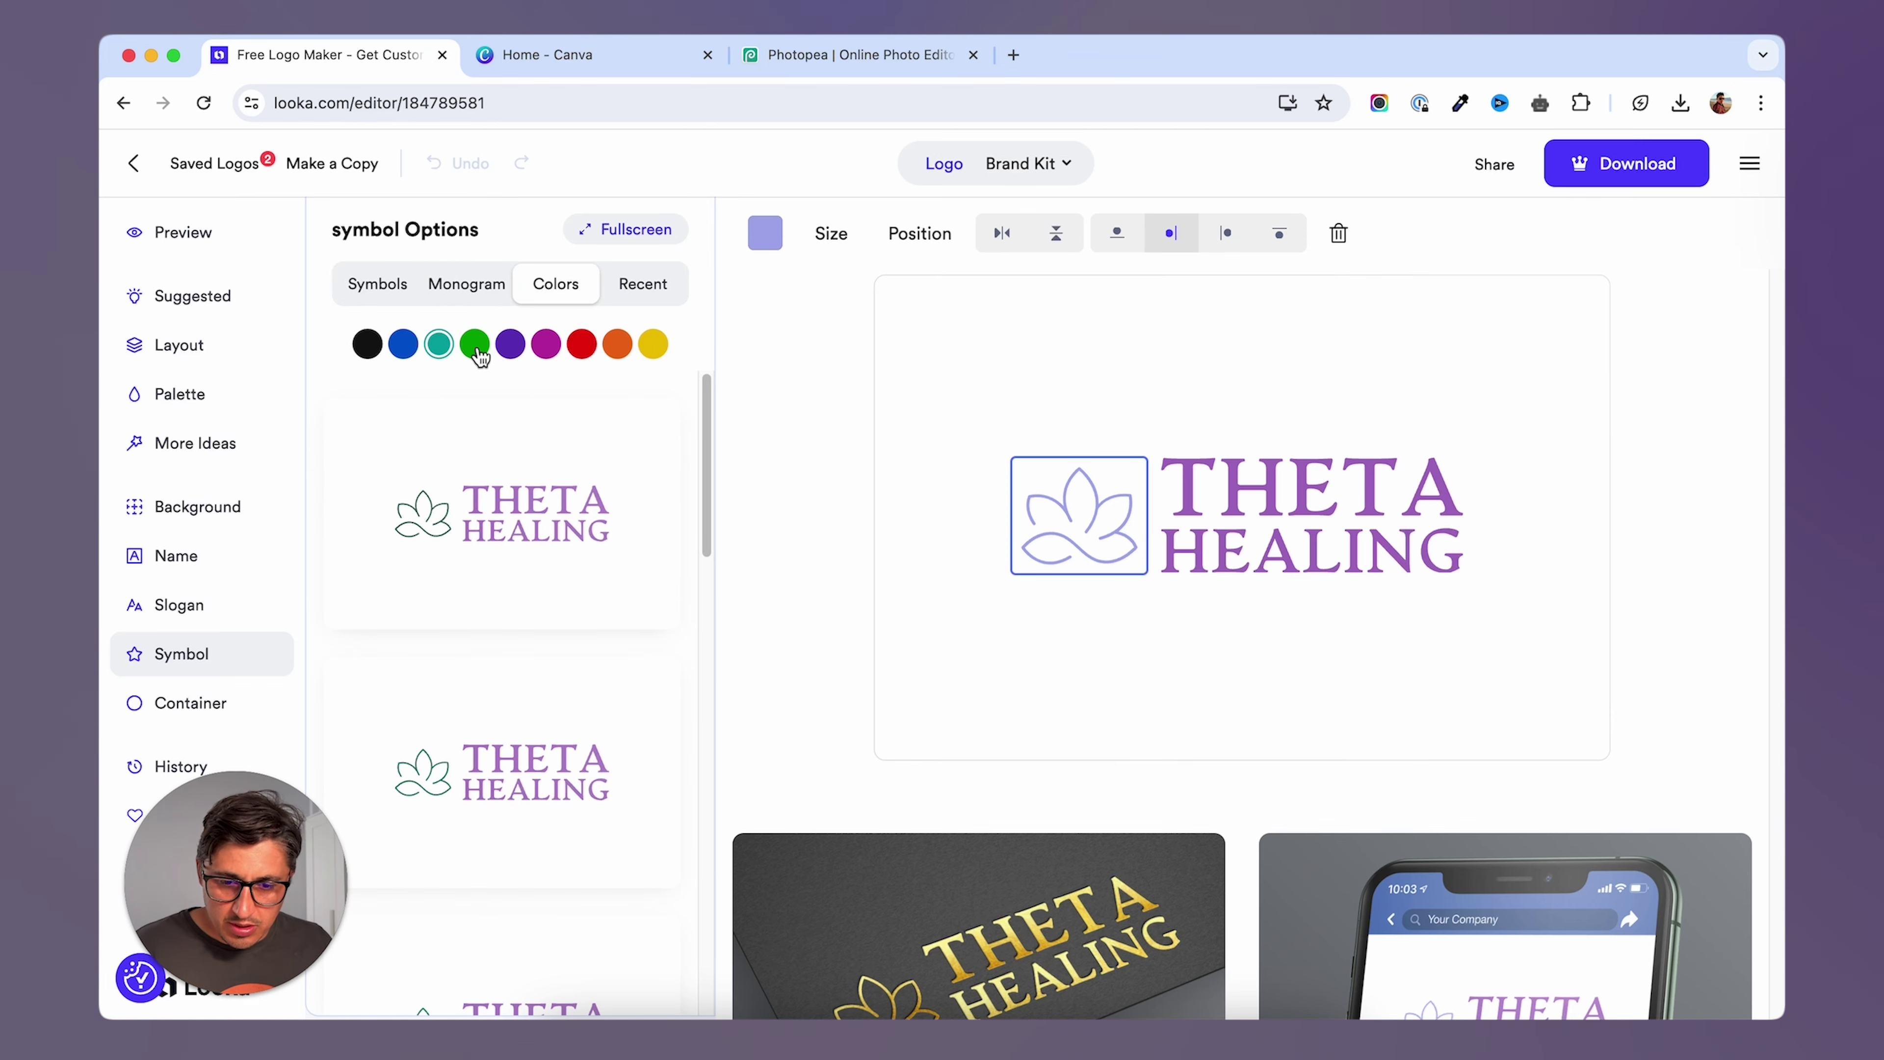
left_click(552, 503)
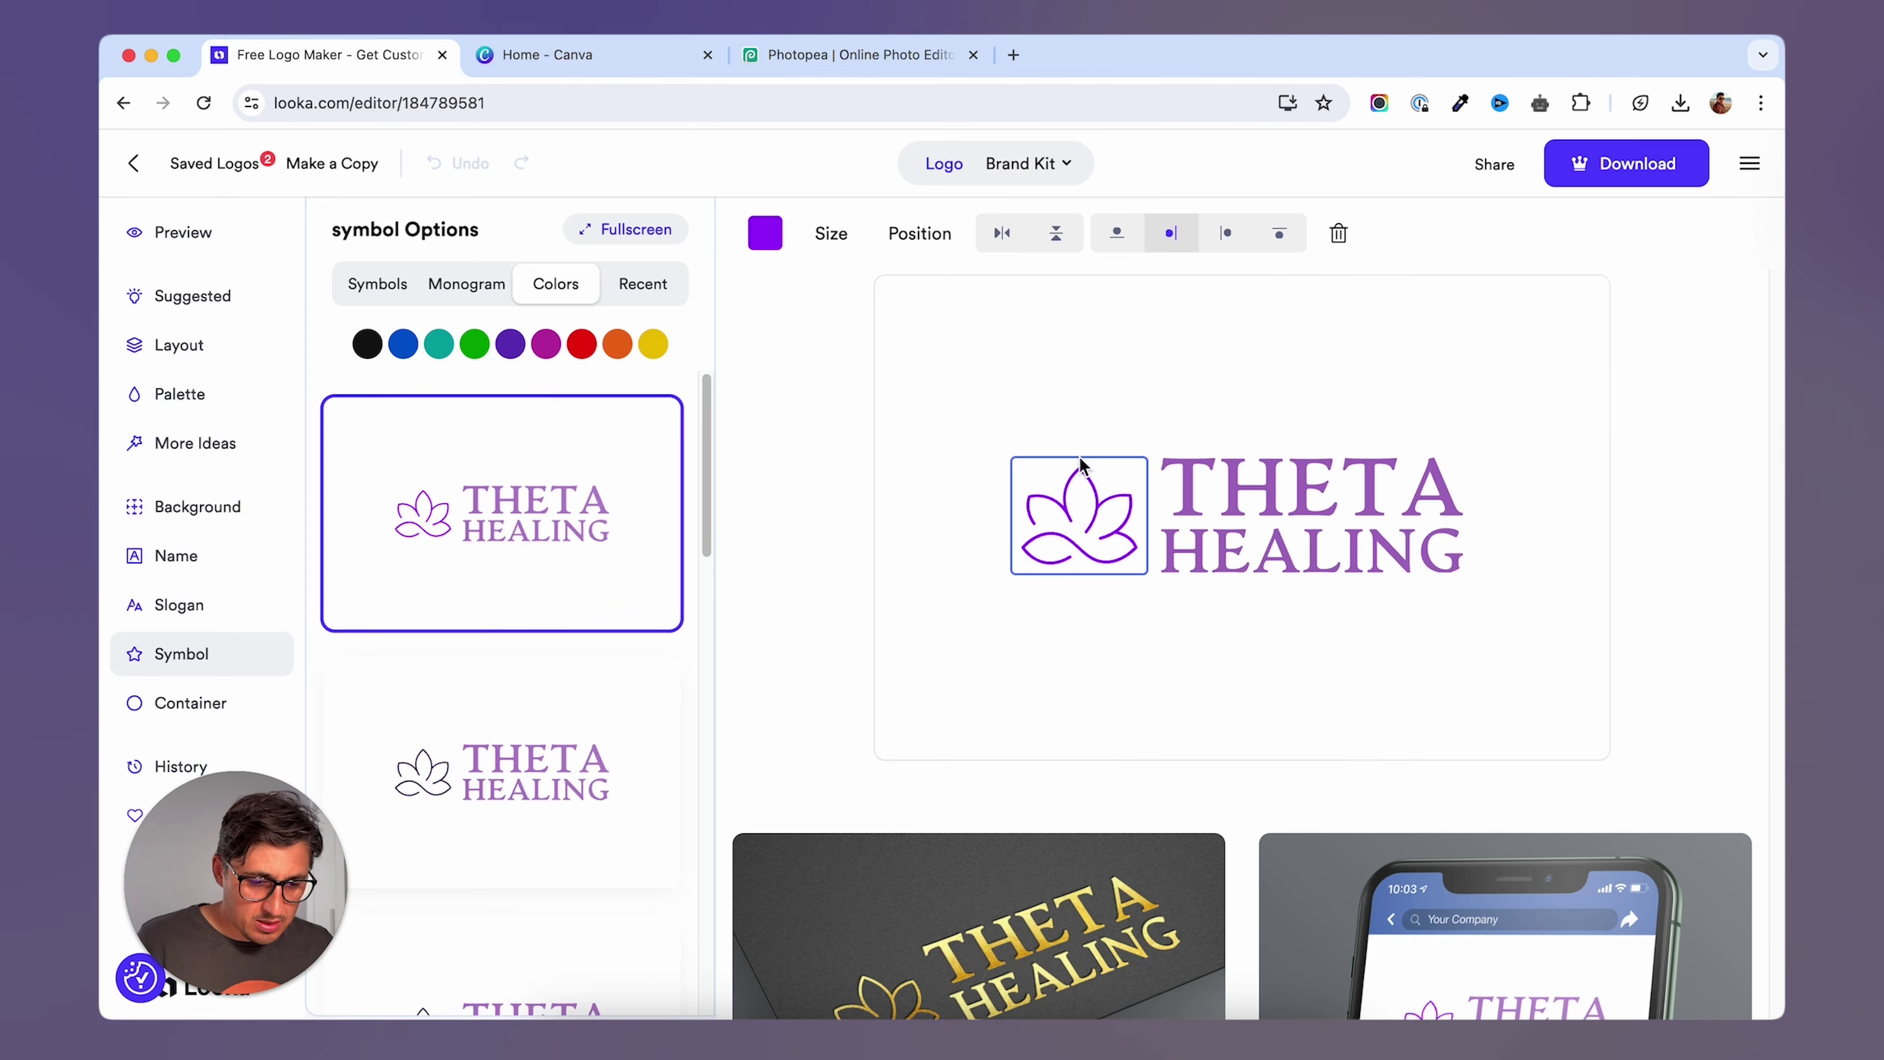
left_click(517, 724)
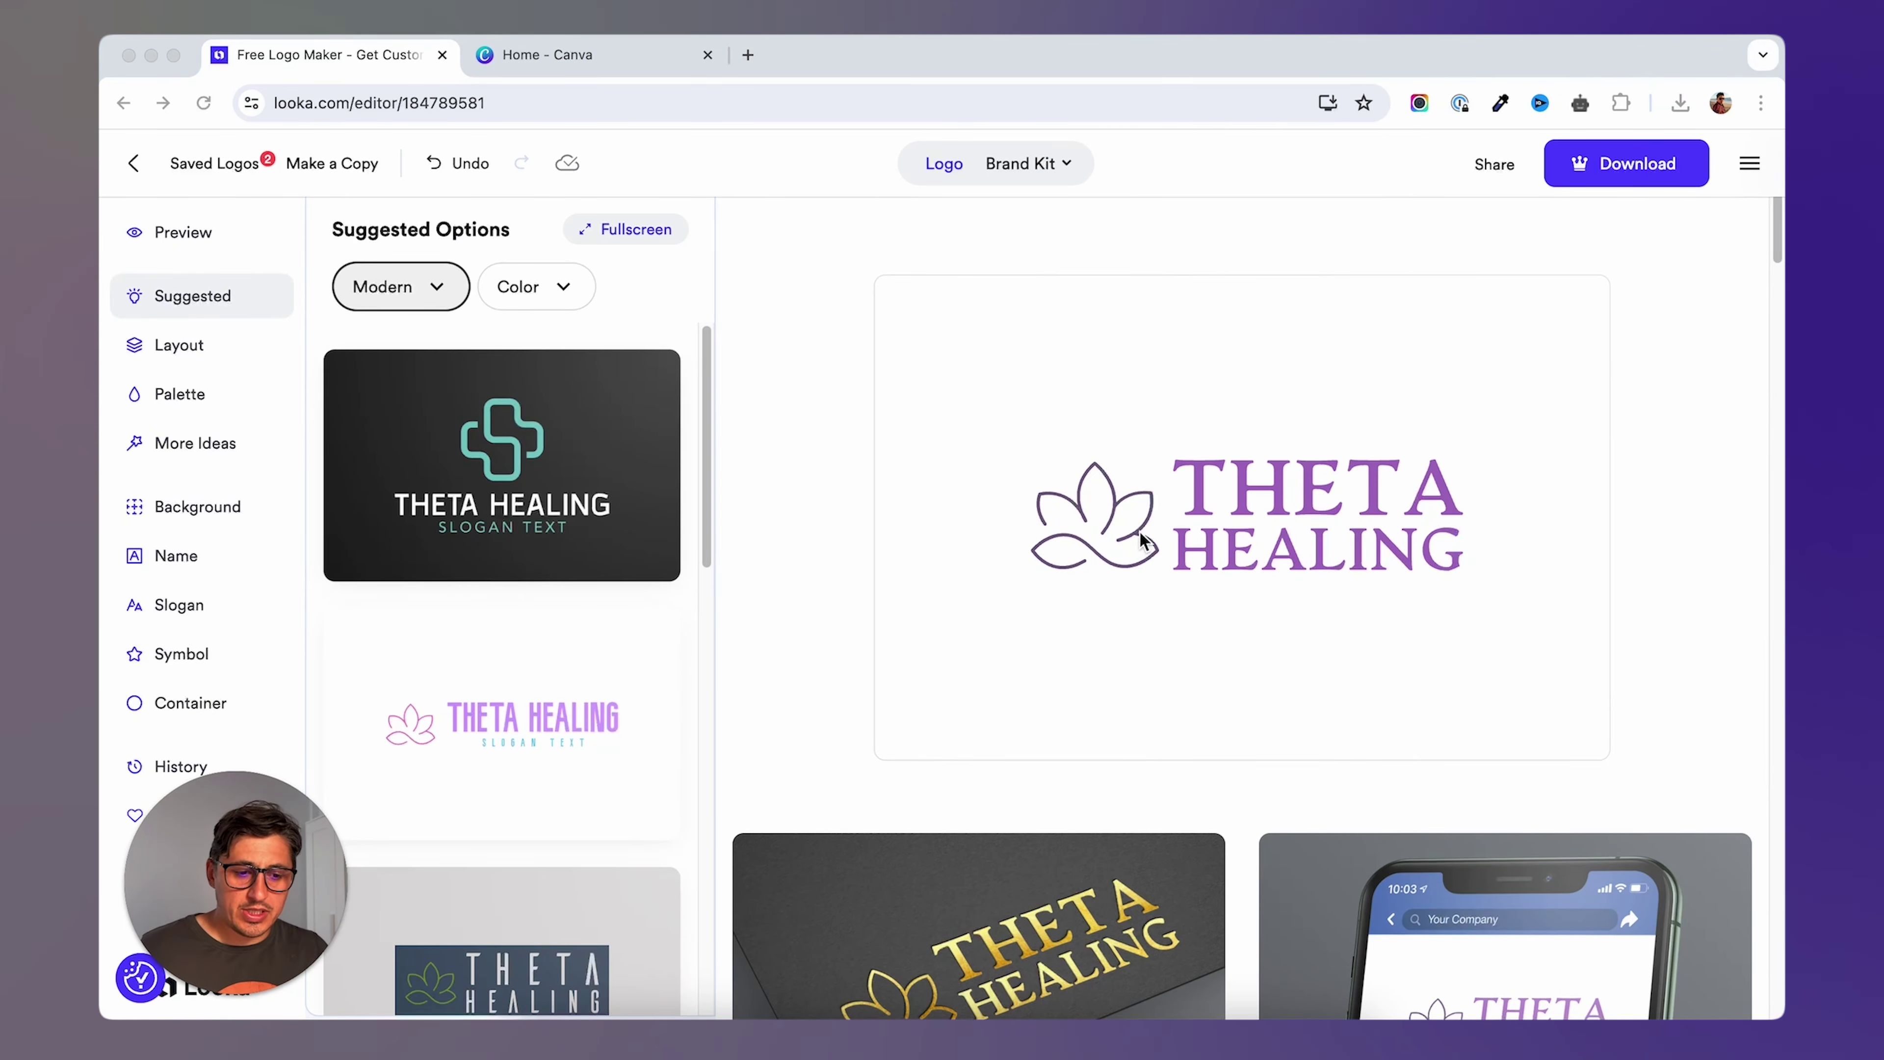
Set the lotus symbol's size to 1.15 and deselect it.
left_click(1121, 518)
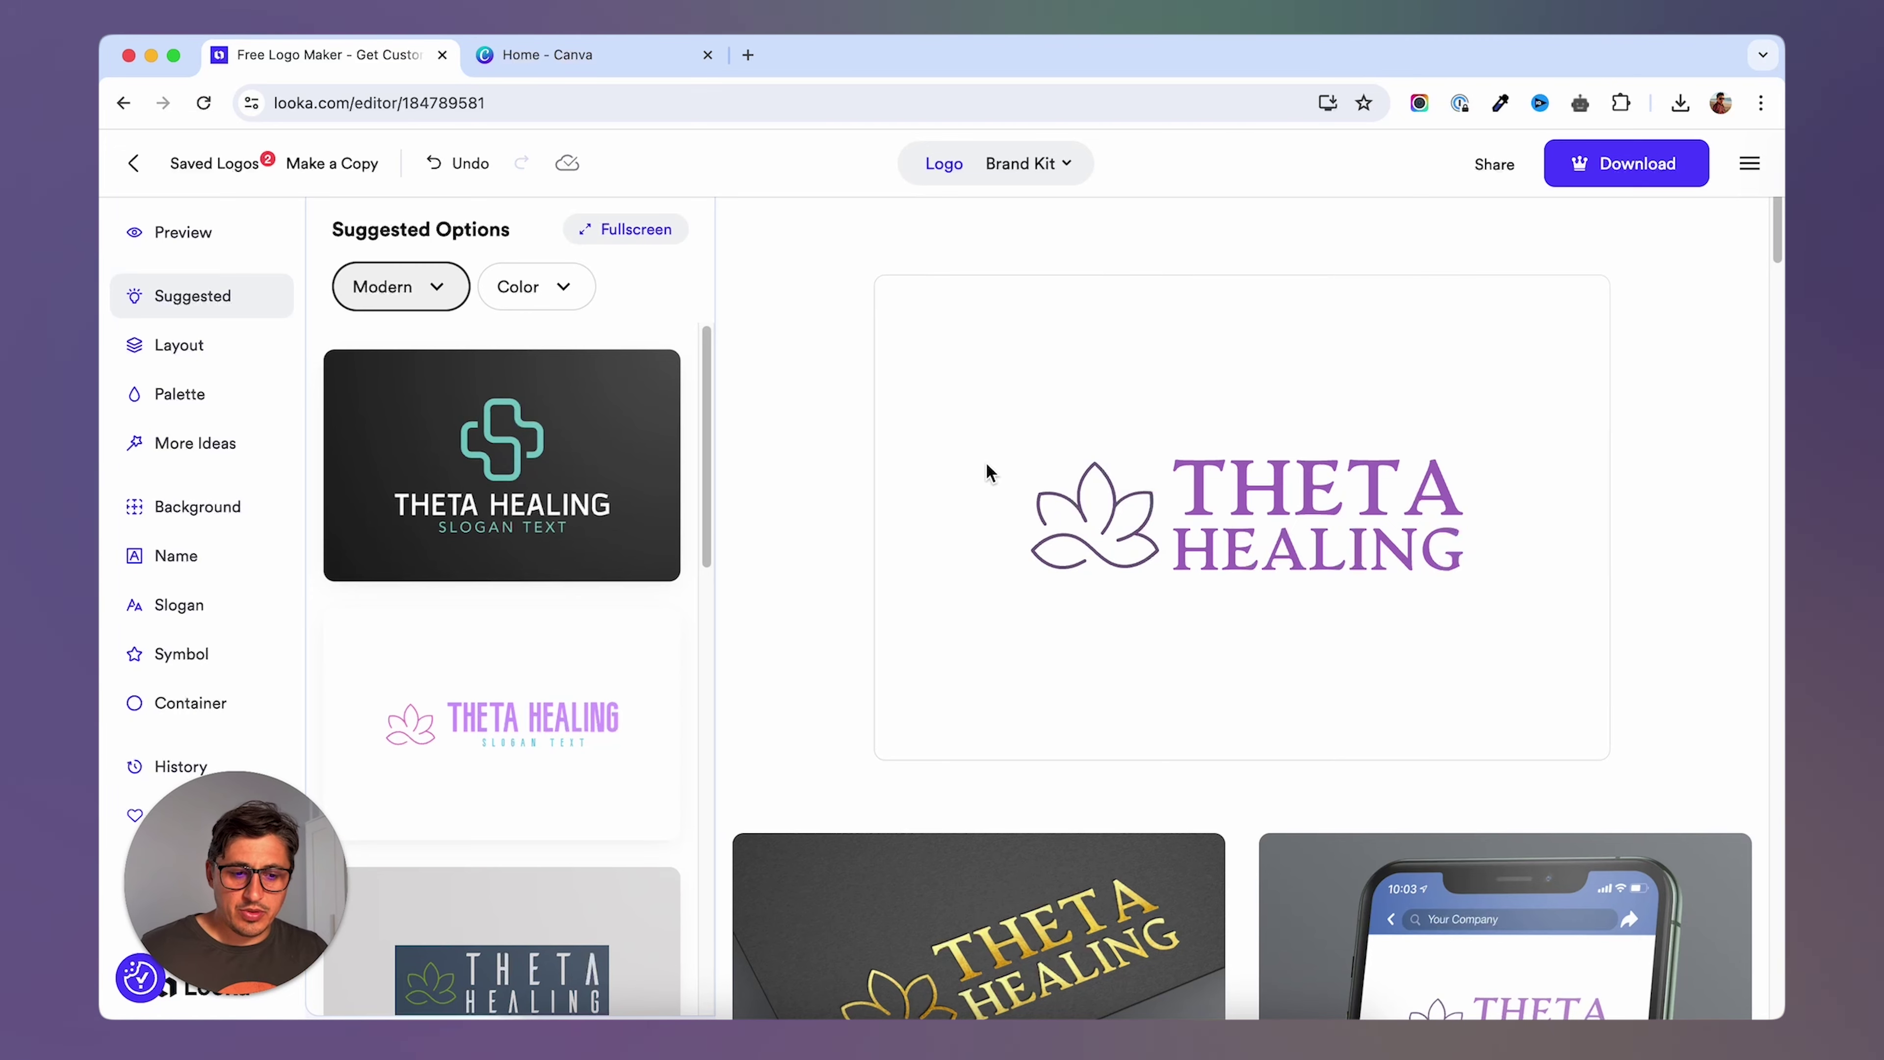
left_click(1105, 512)
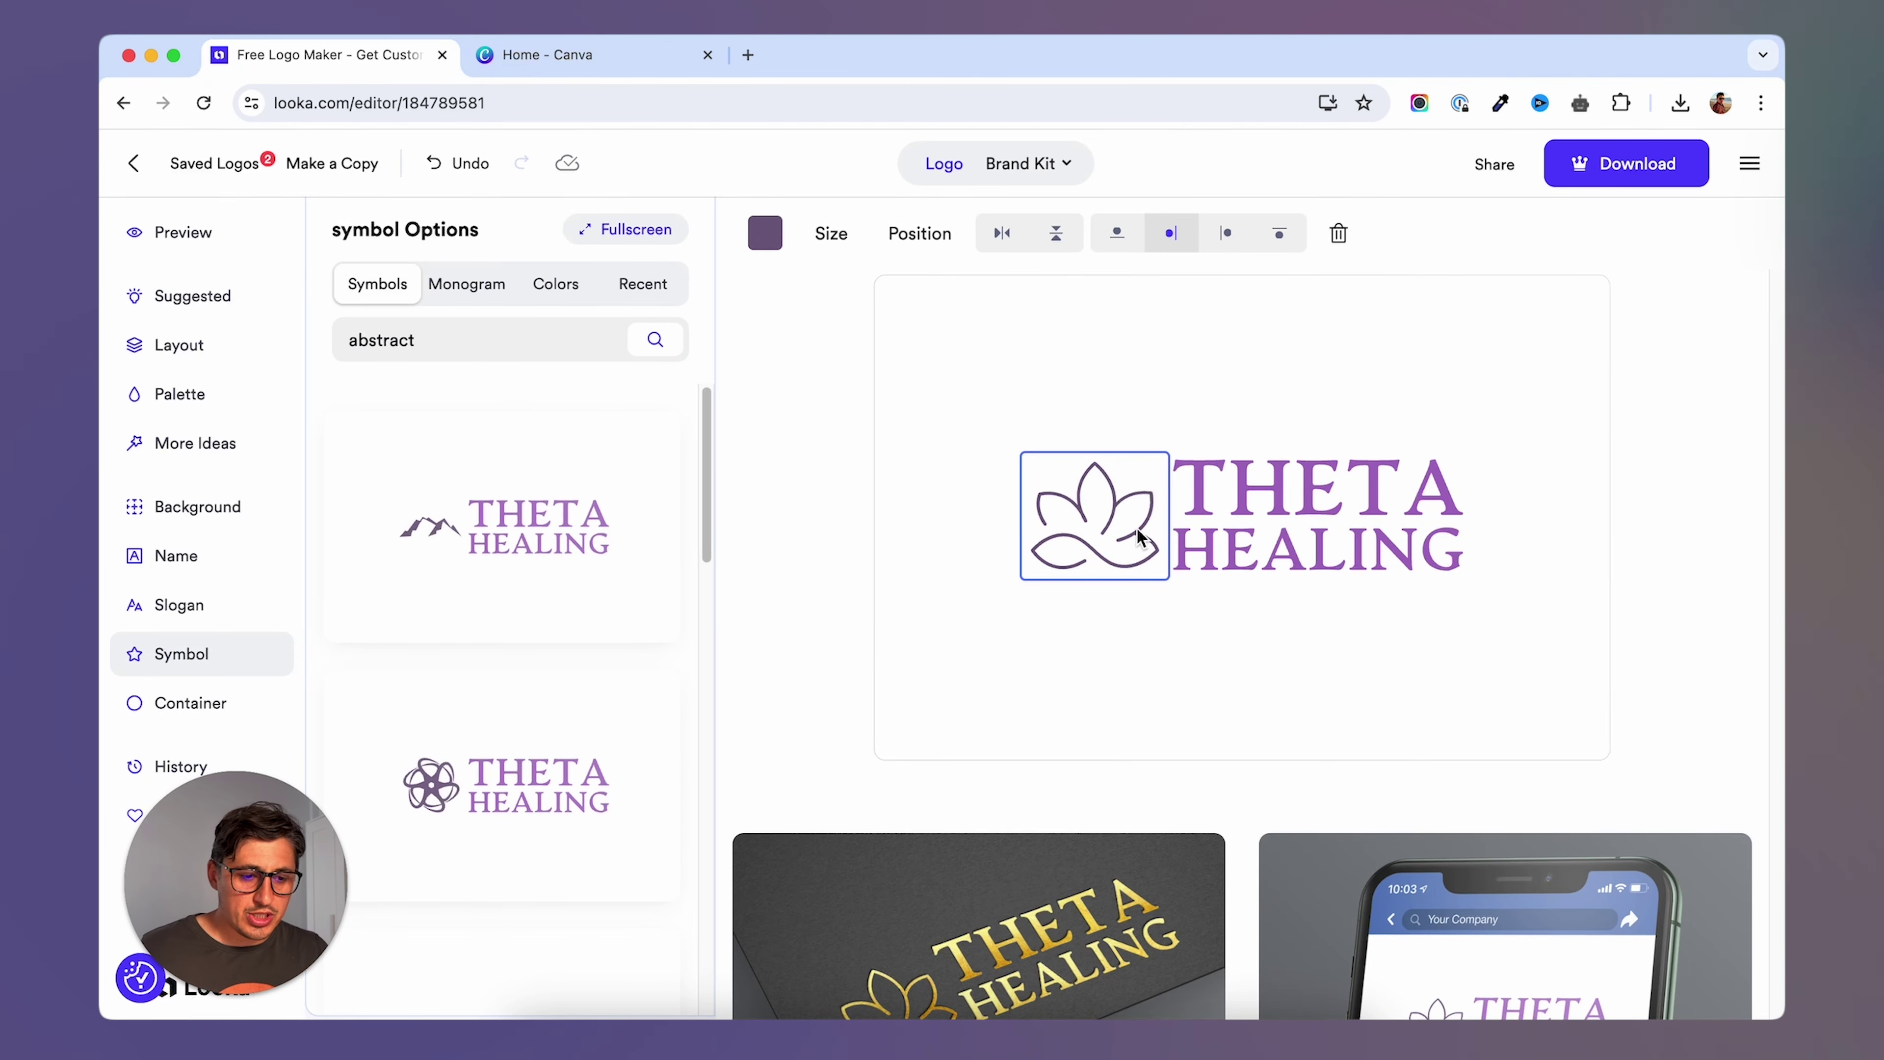
left_click(838, 236)
left_click_drag(833, 343, 832, 344)
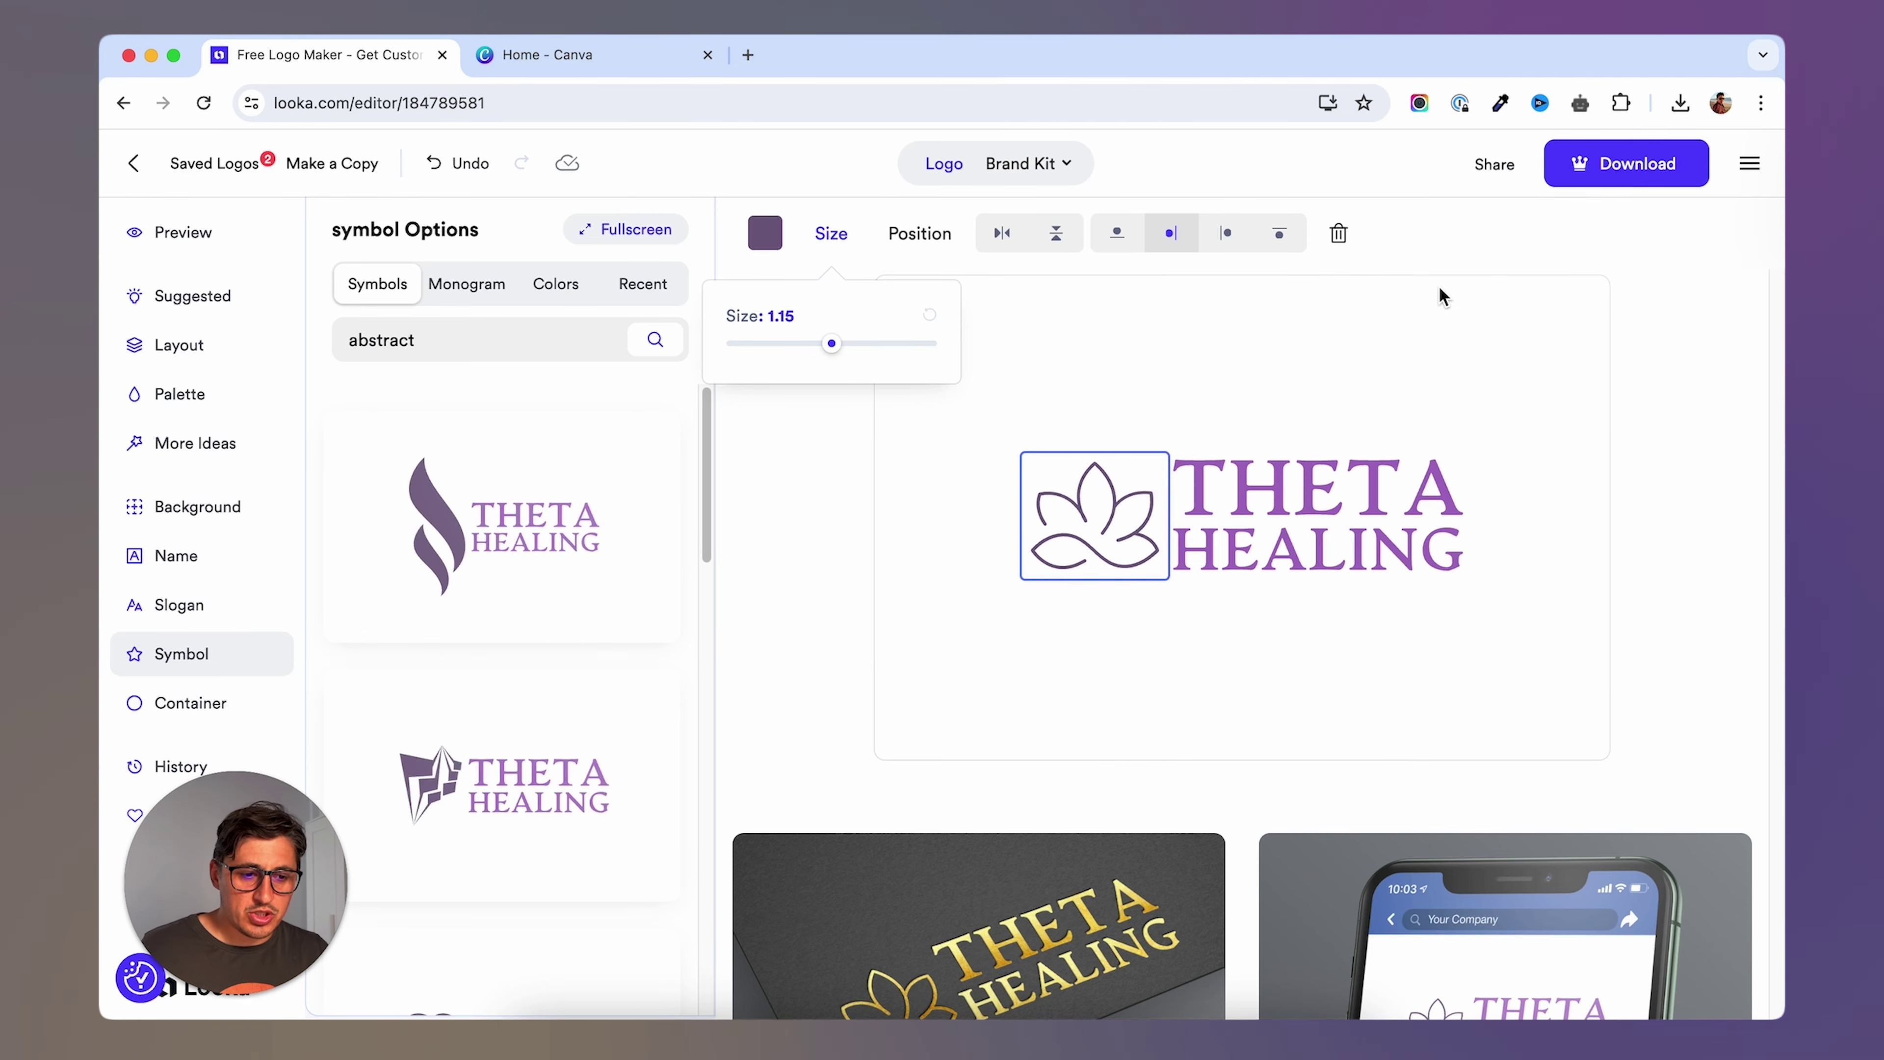
left_click(1197, 339)
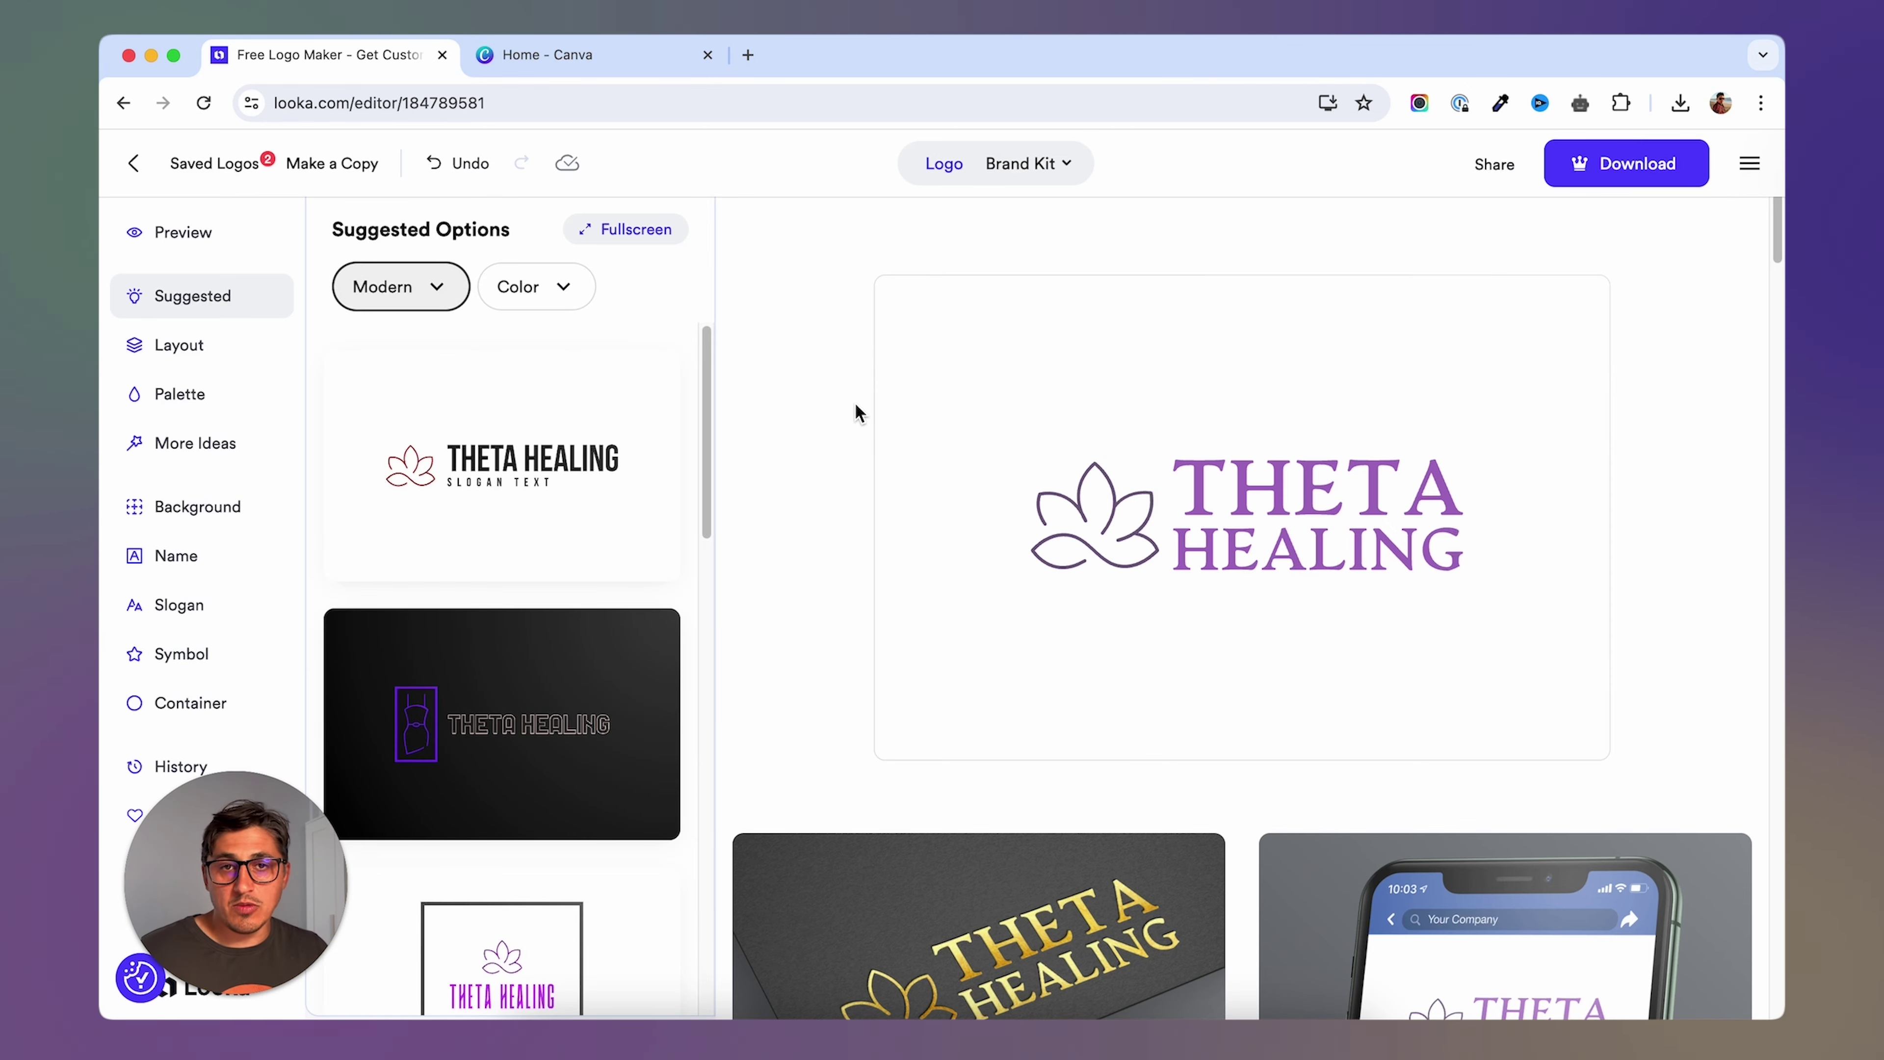
Review the Brand Kit offer for downloading the logo files and dismiss it.
left_click(1635, 179)
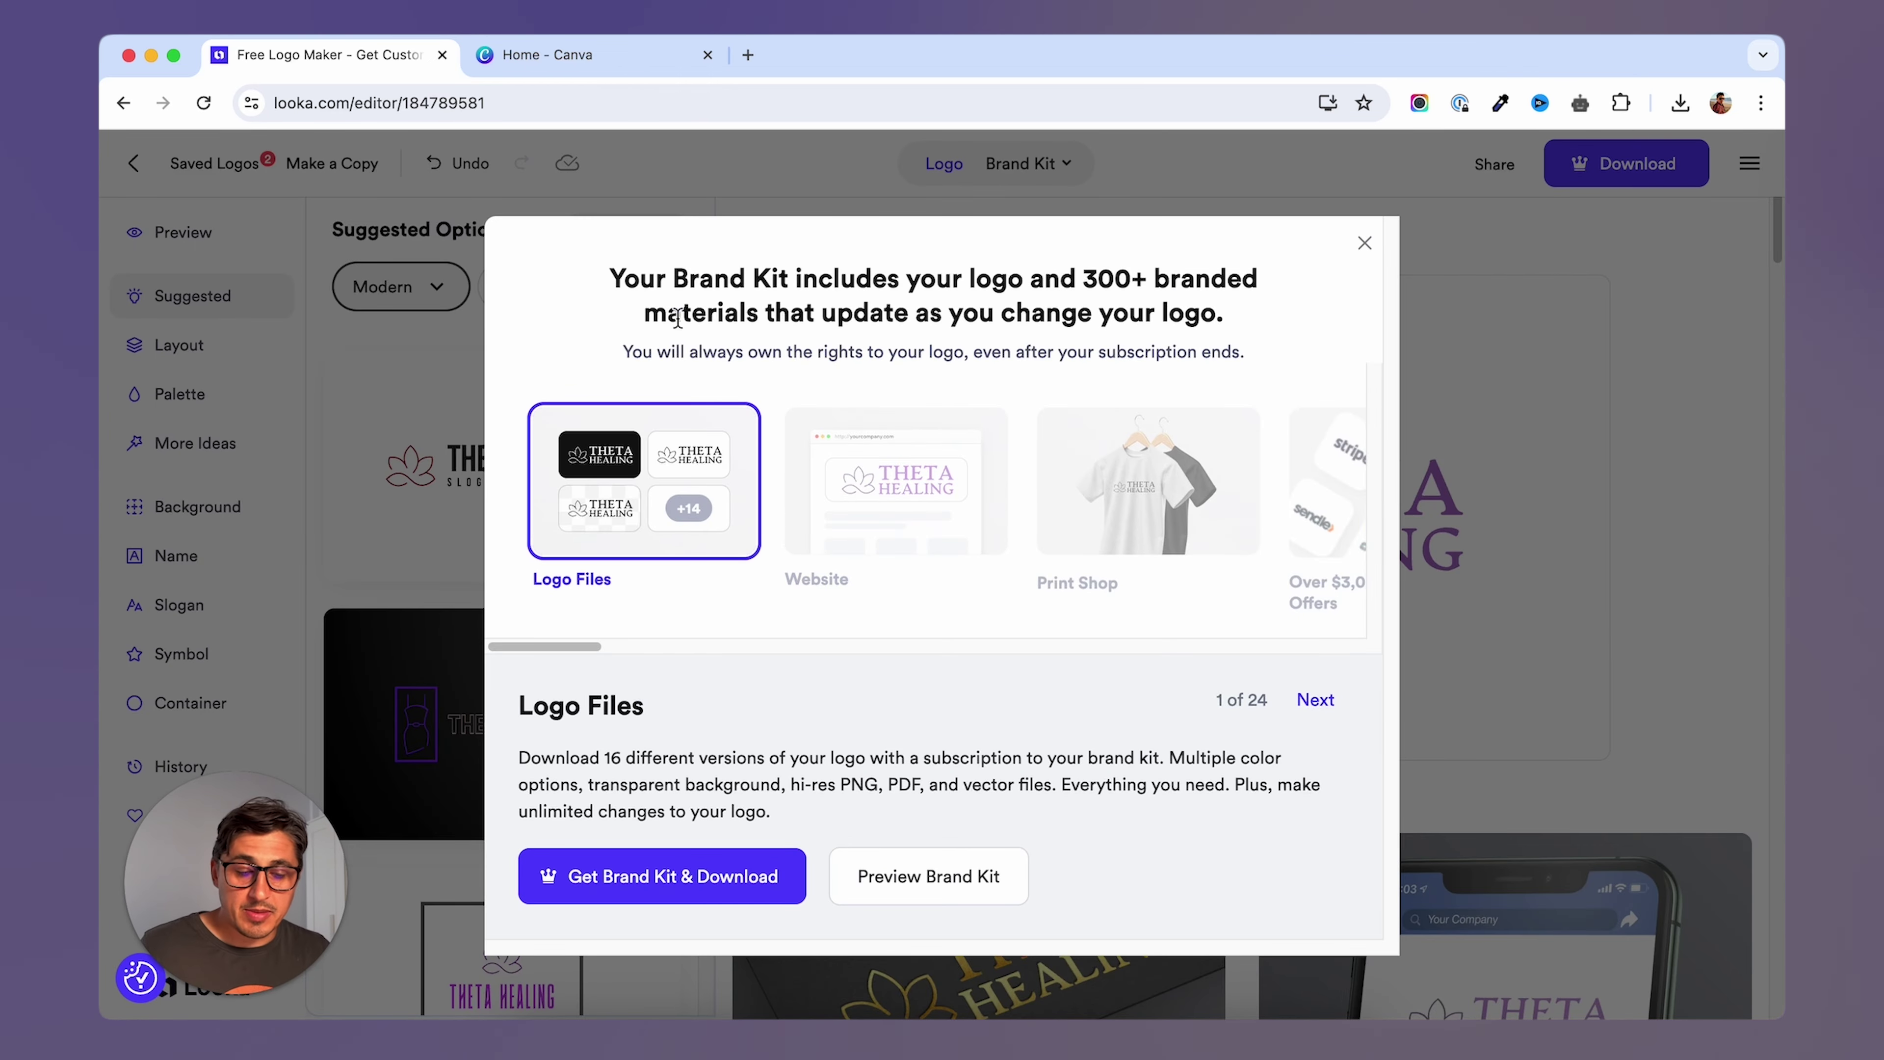
left_click(1367, 245)
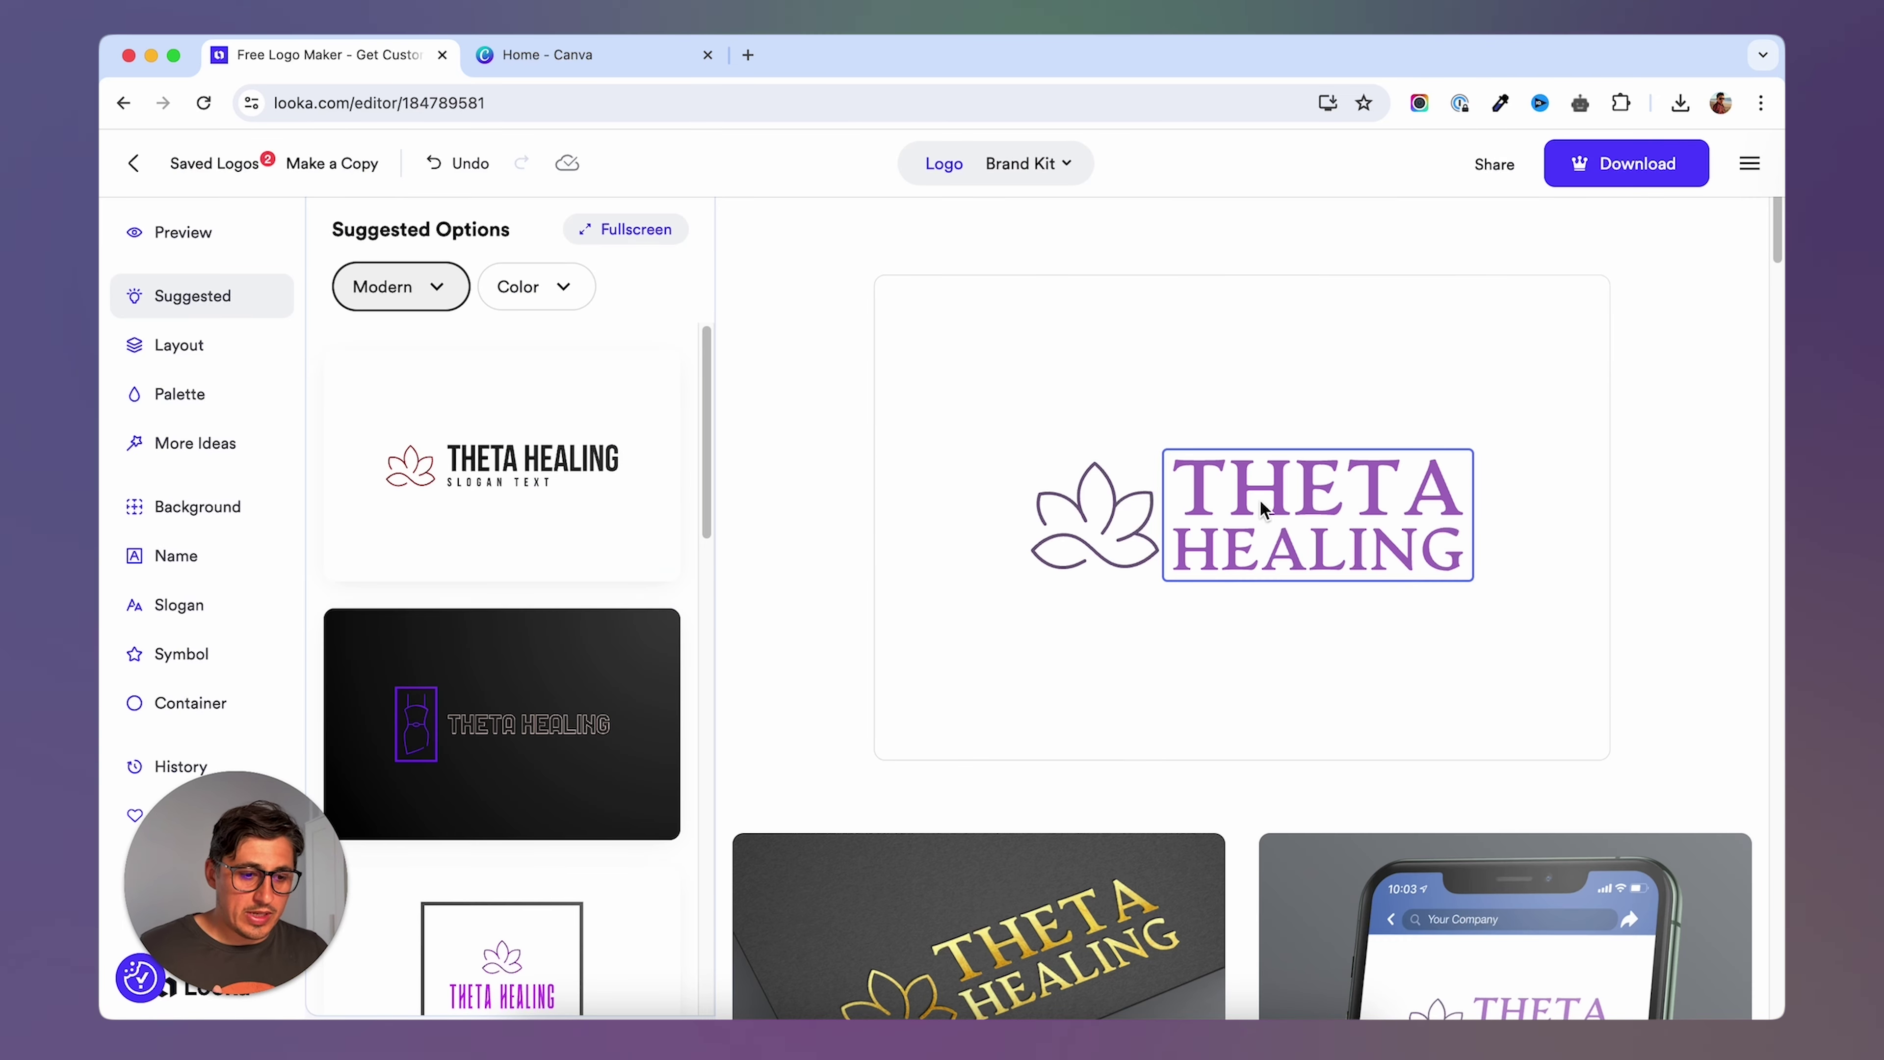
Inspect the logo in the page code, open its svg element for HTML editing, and copy its entire code.
right_click(1243, 490)
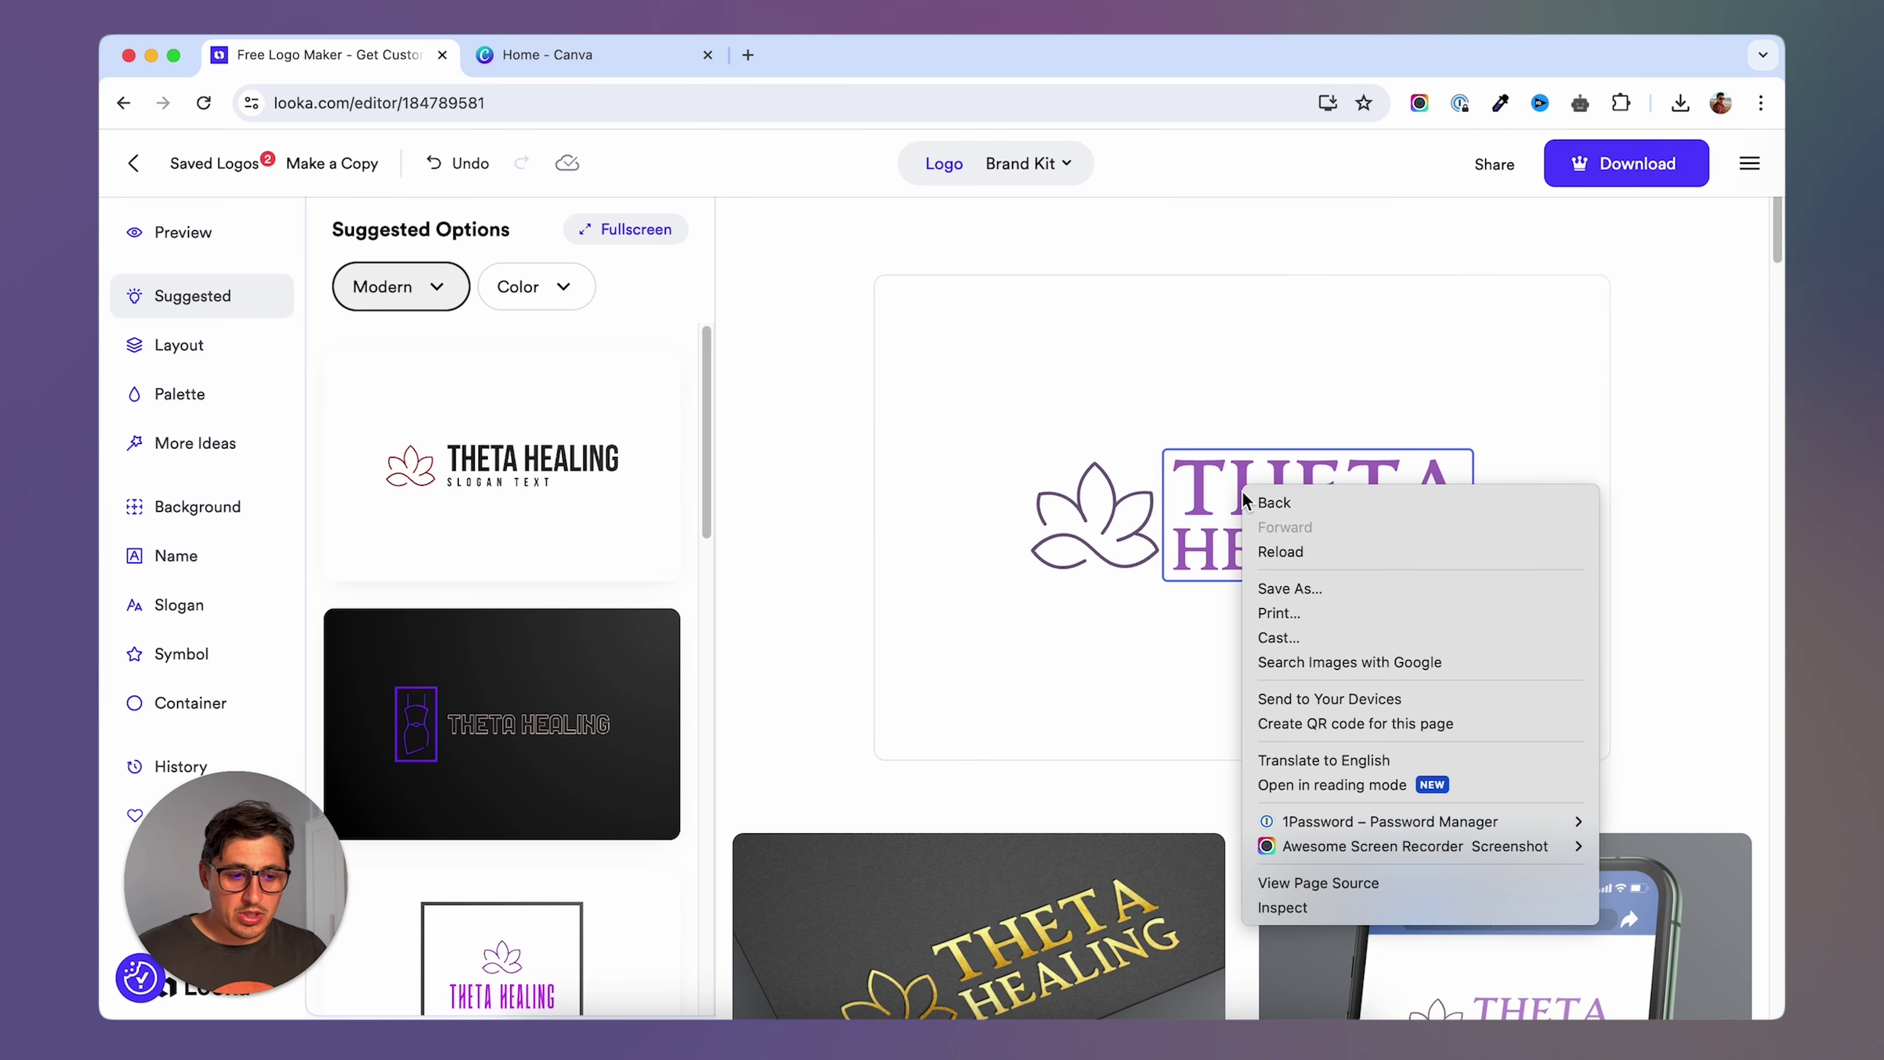
left_click(1351, 926)
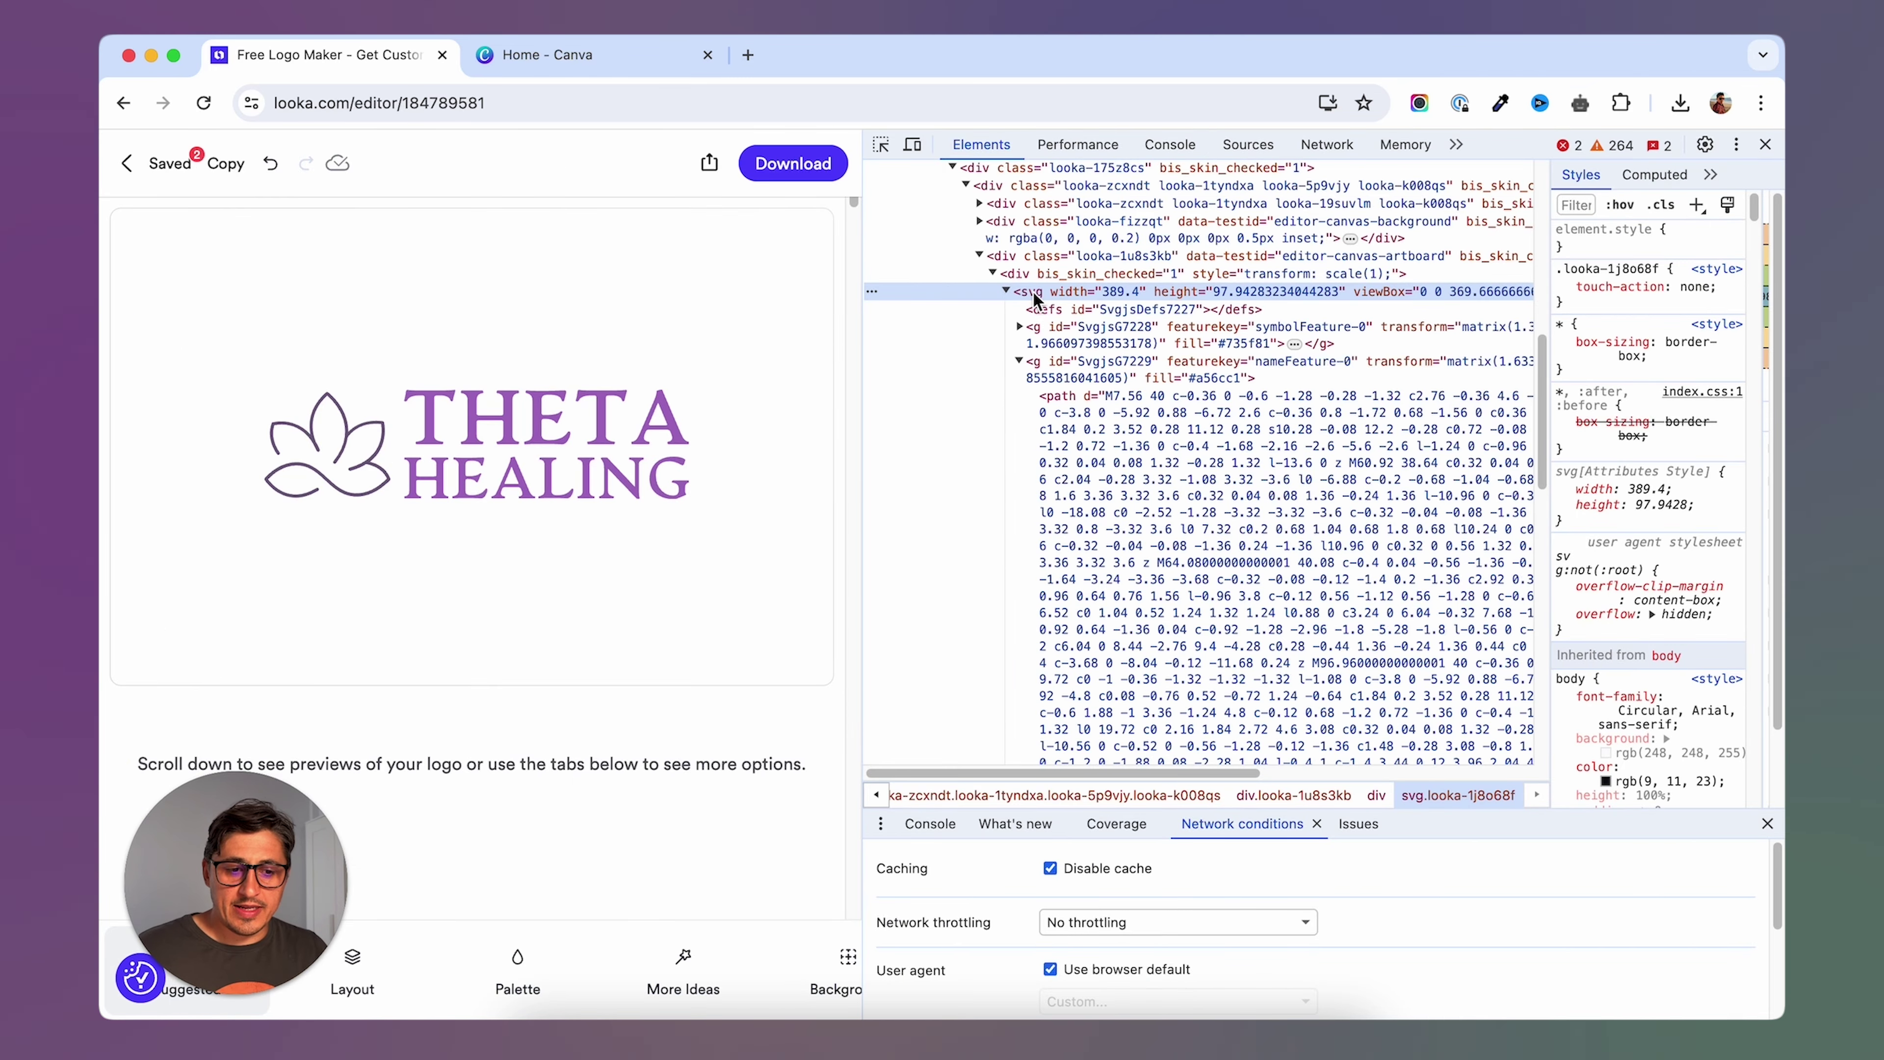
right_click(1074, 297)
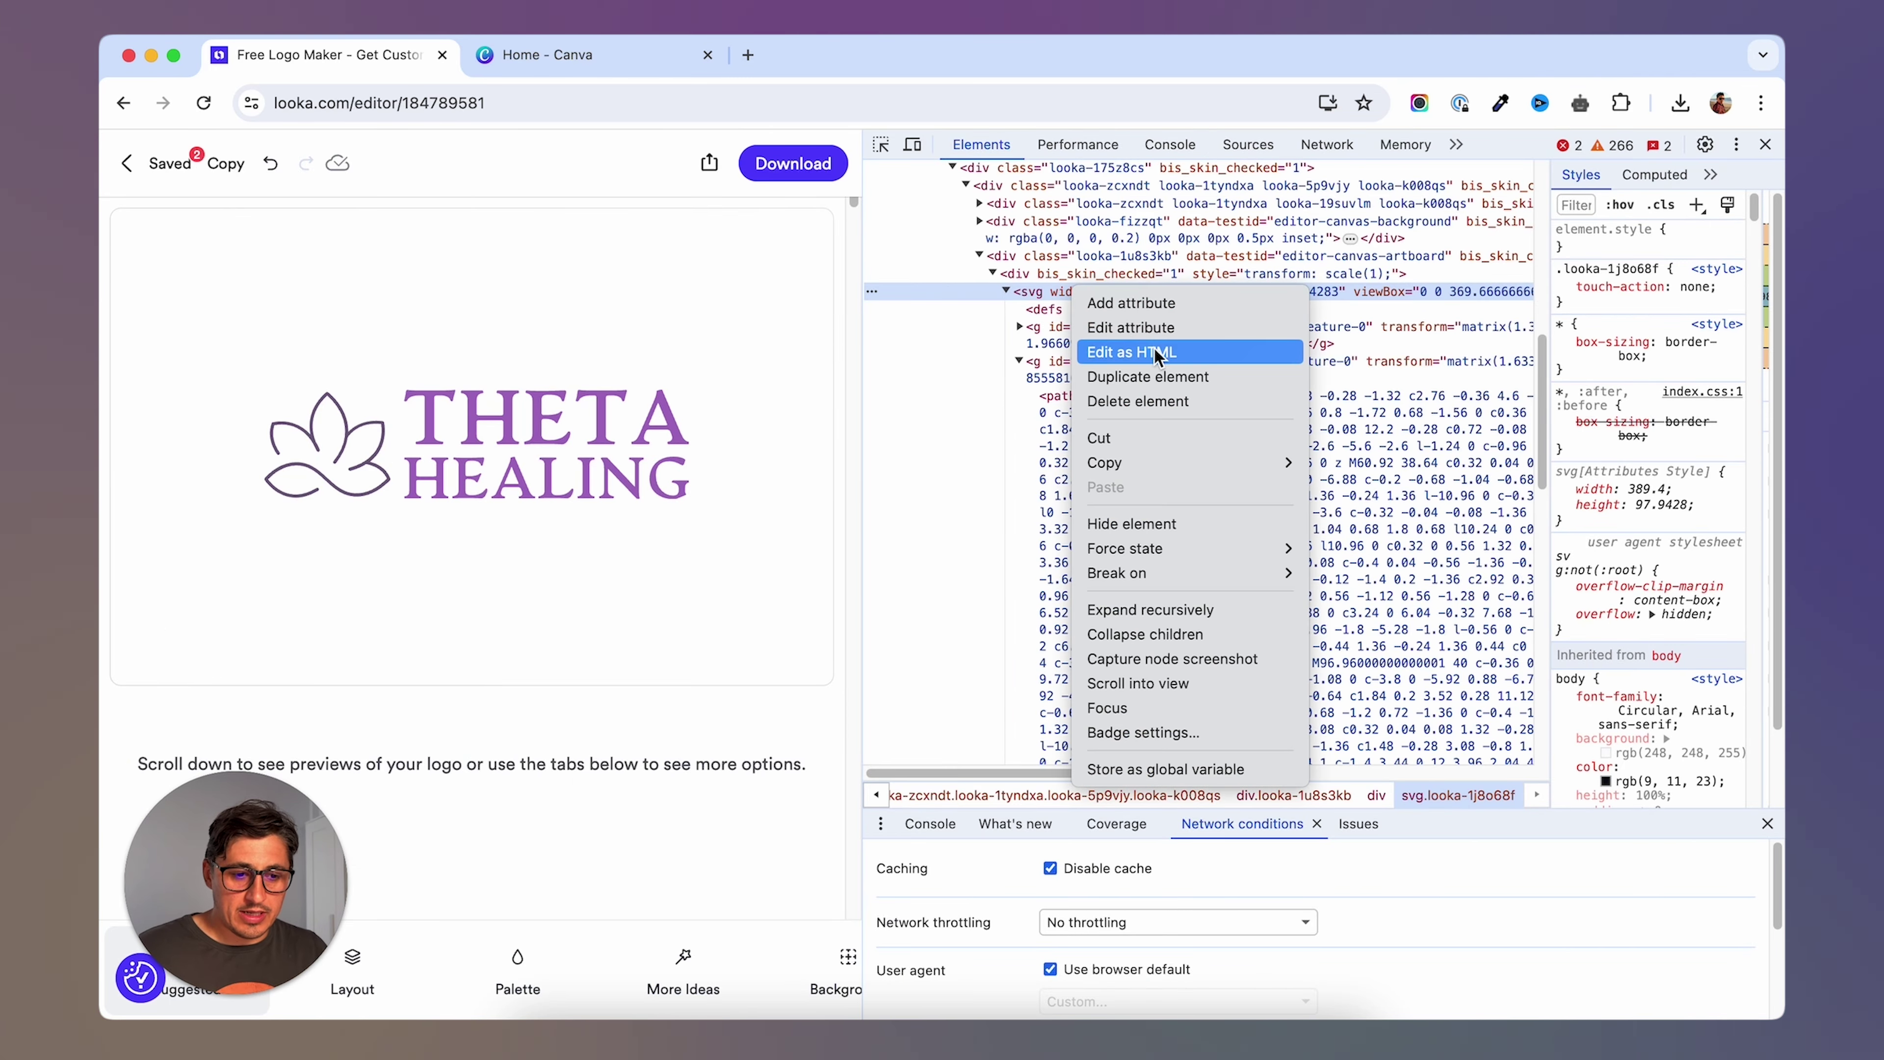
left_click(1135, 354)
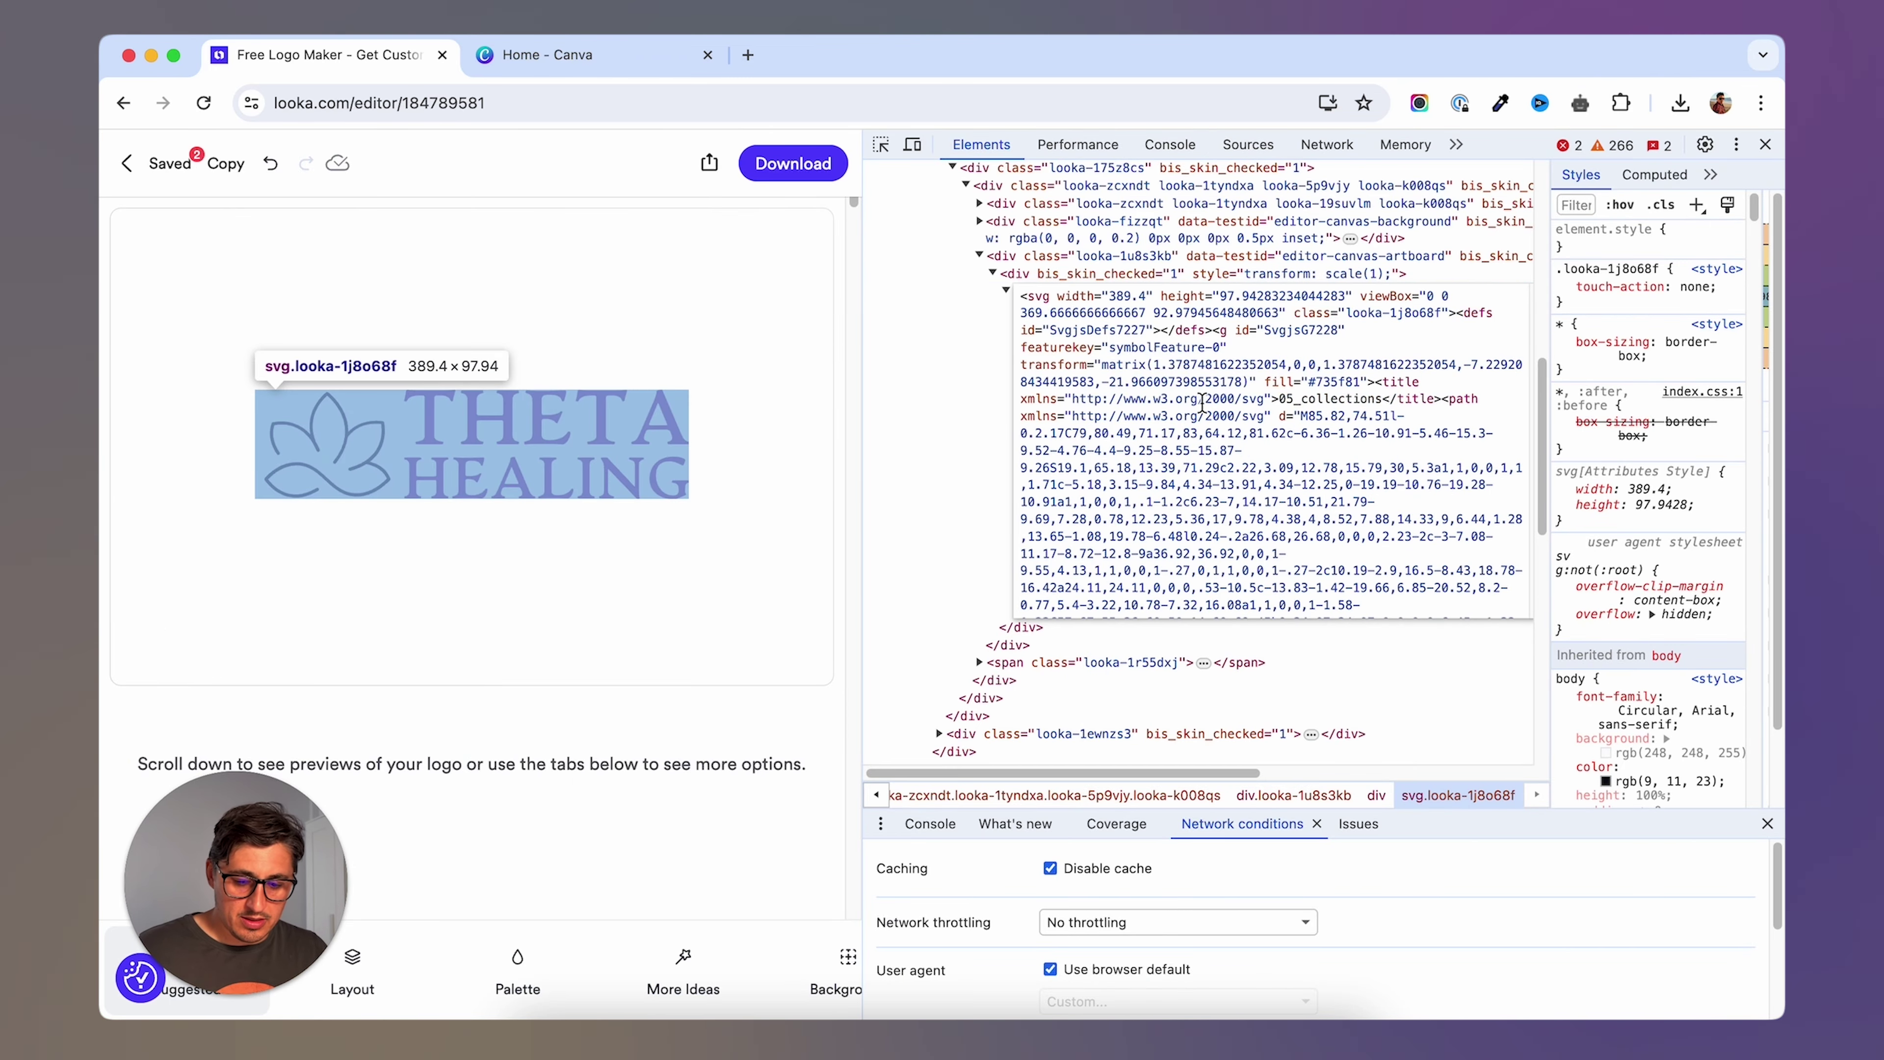
key("super+a")
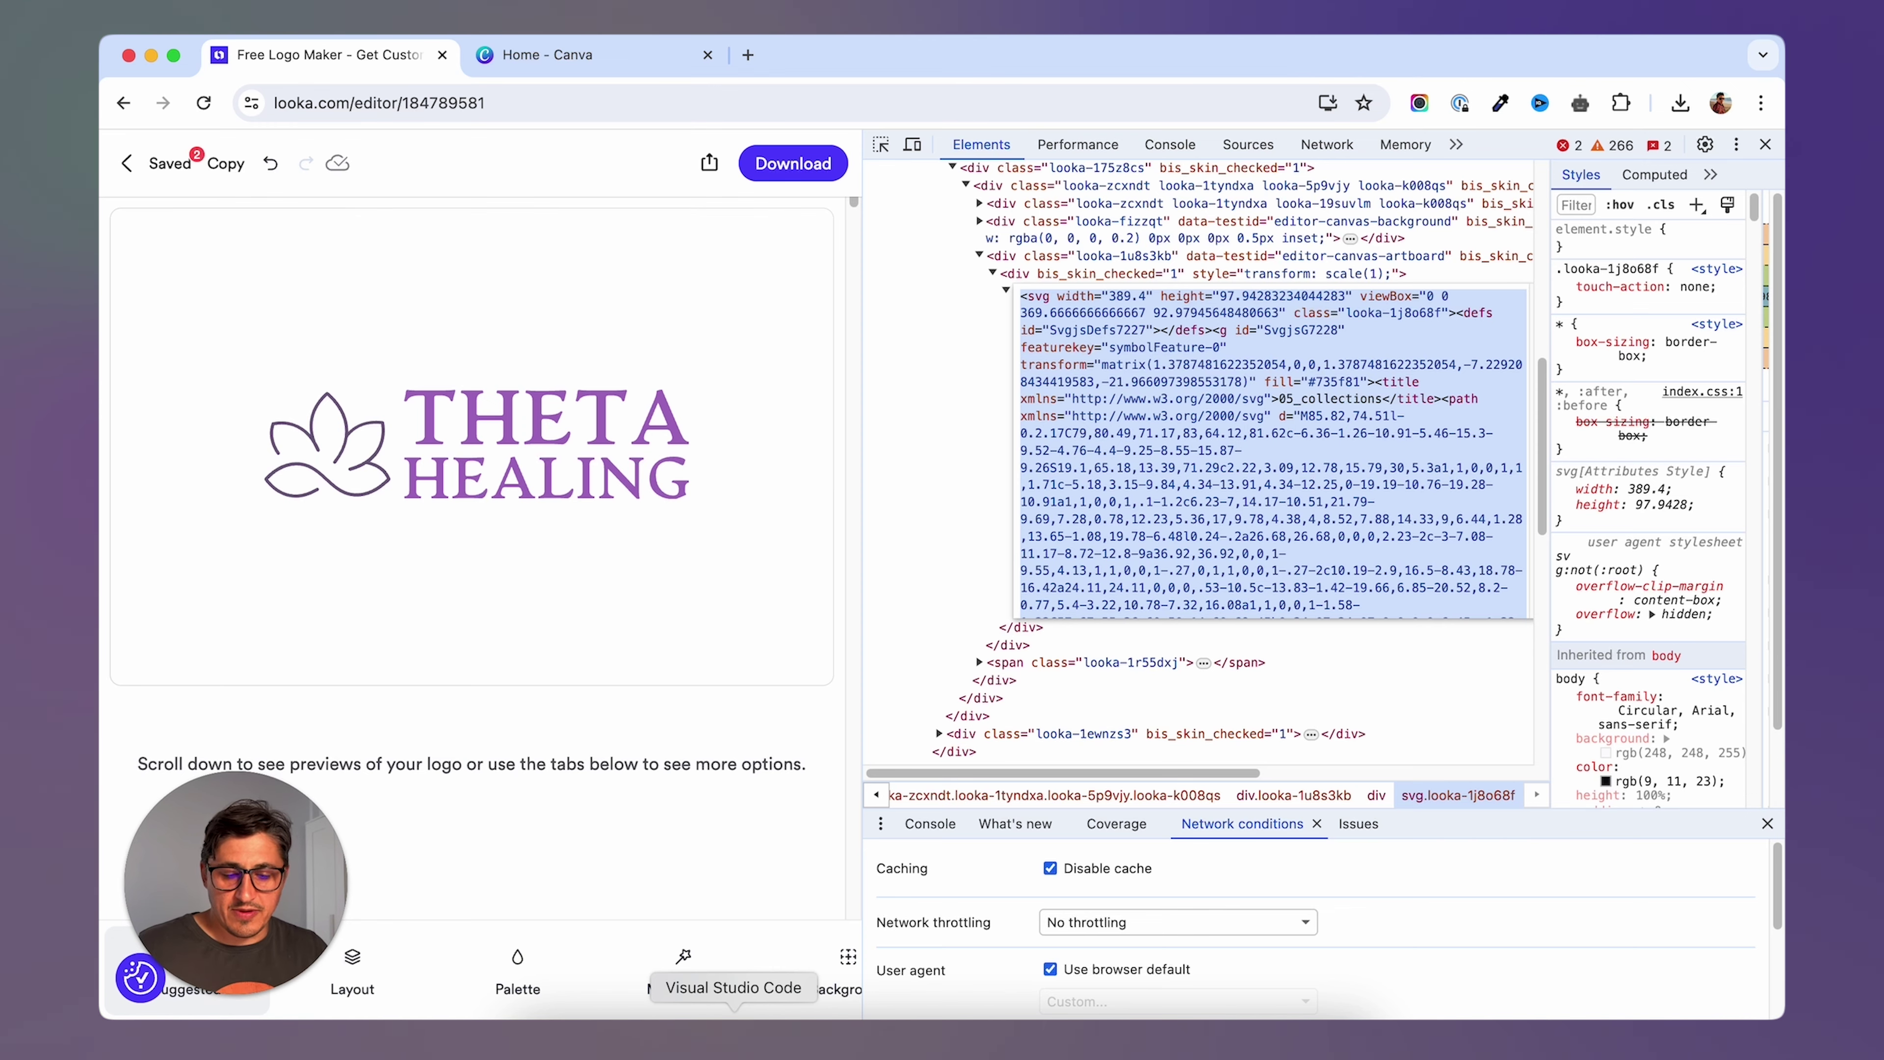
Switch to Visual Studio Code, create a new text file, and paste the logo's SVG code into it.
left_click(733, 1036)
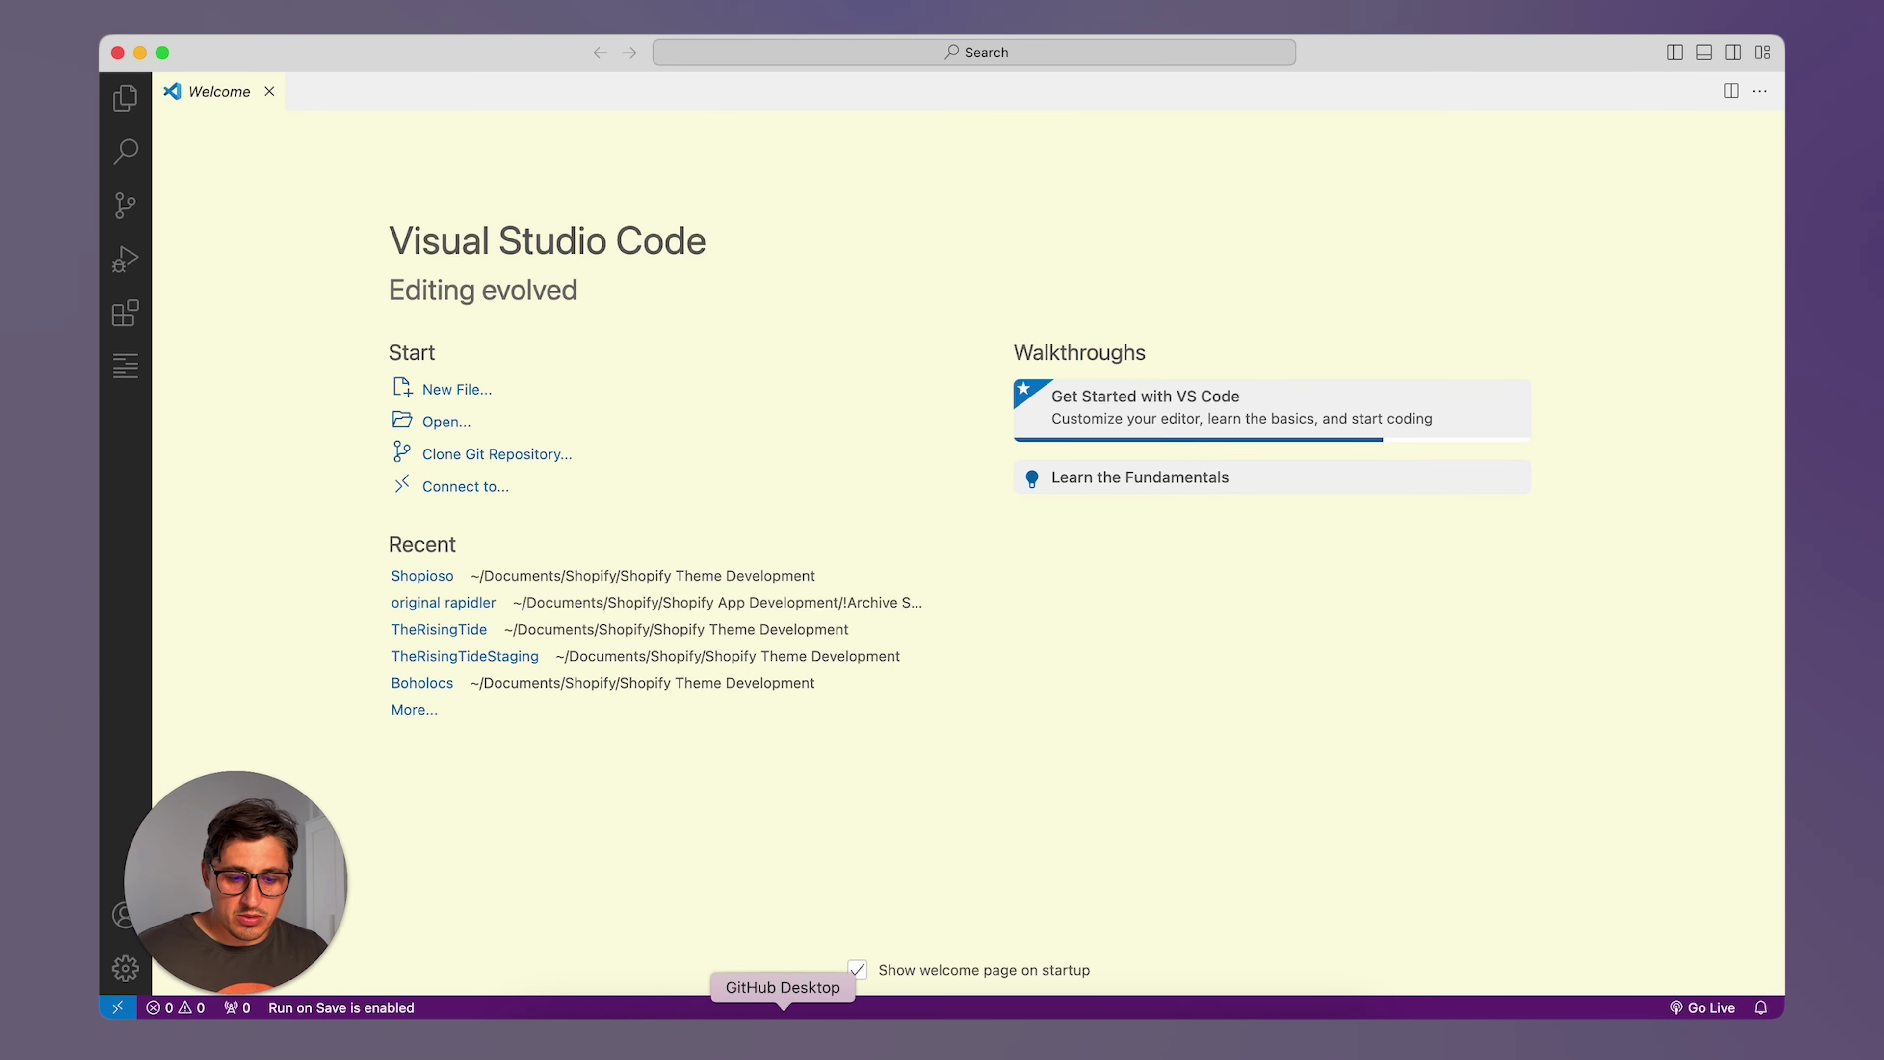
left_click(231, 15)
left_click(265, 76)
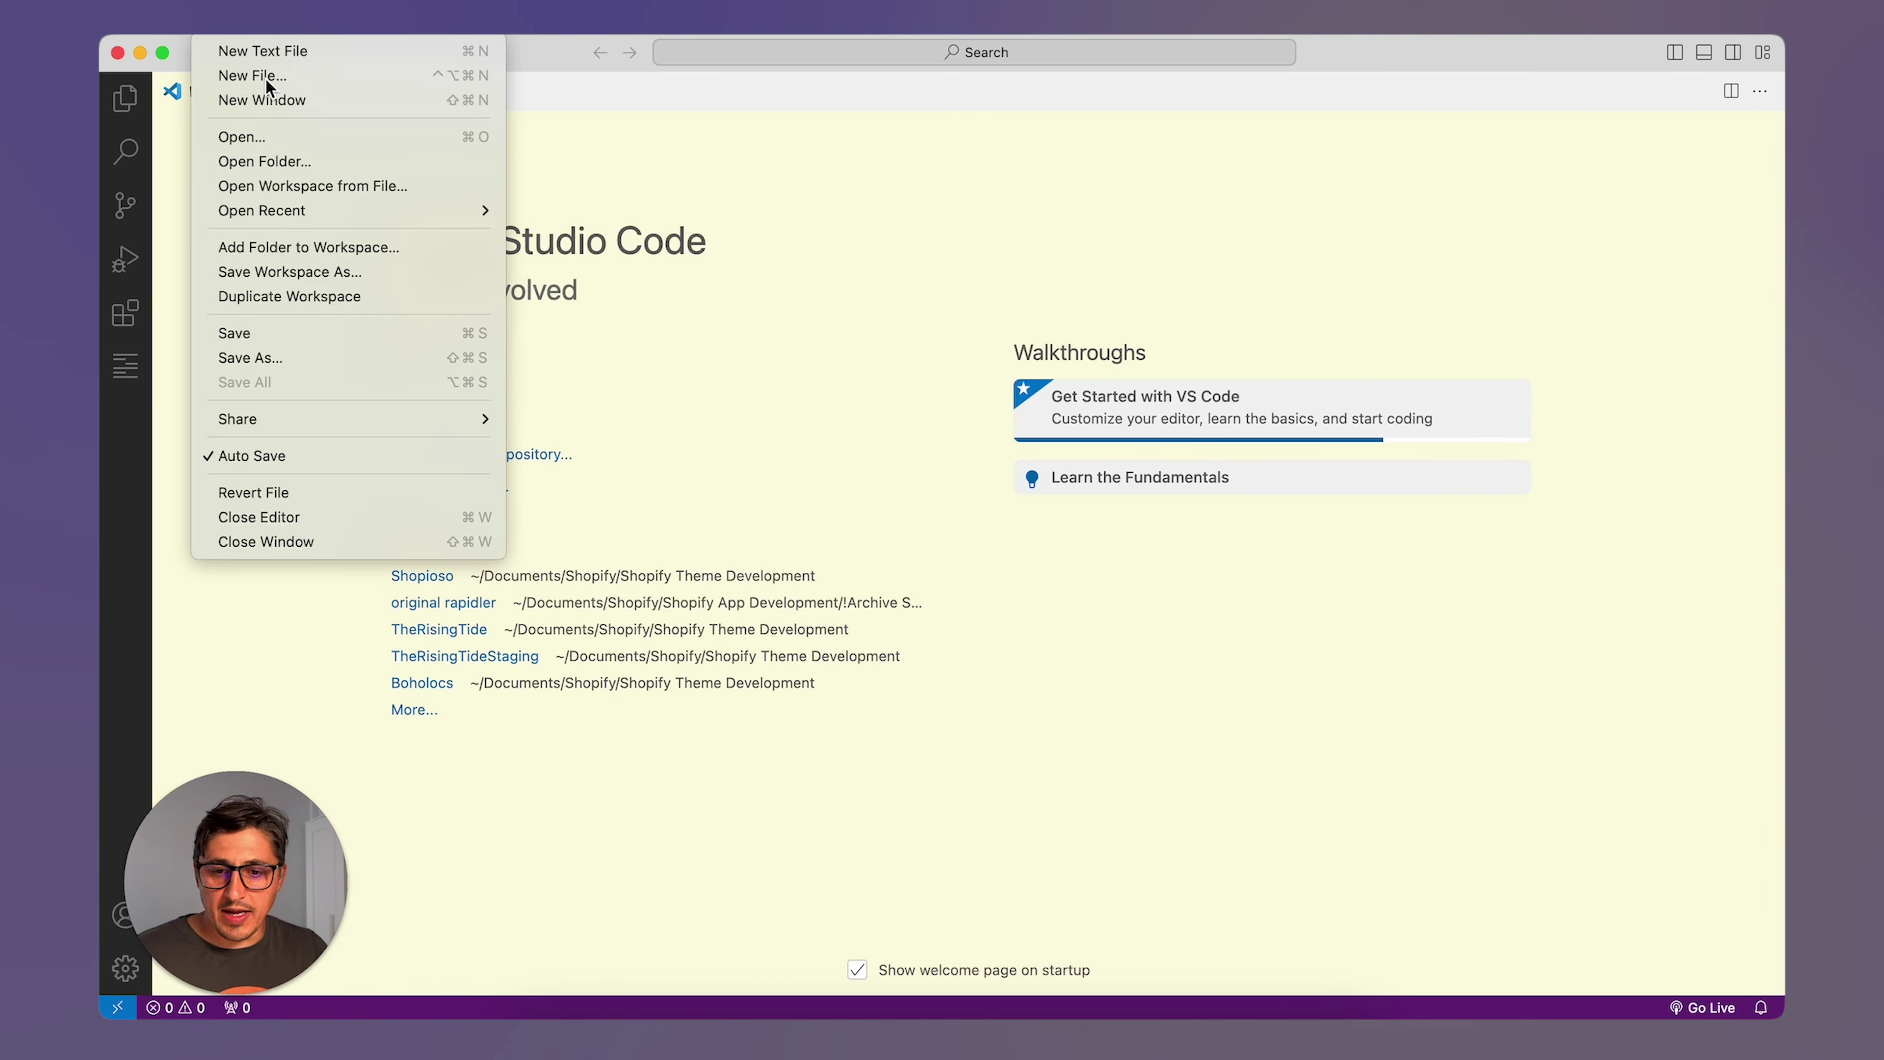
left_click(717, 124)
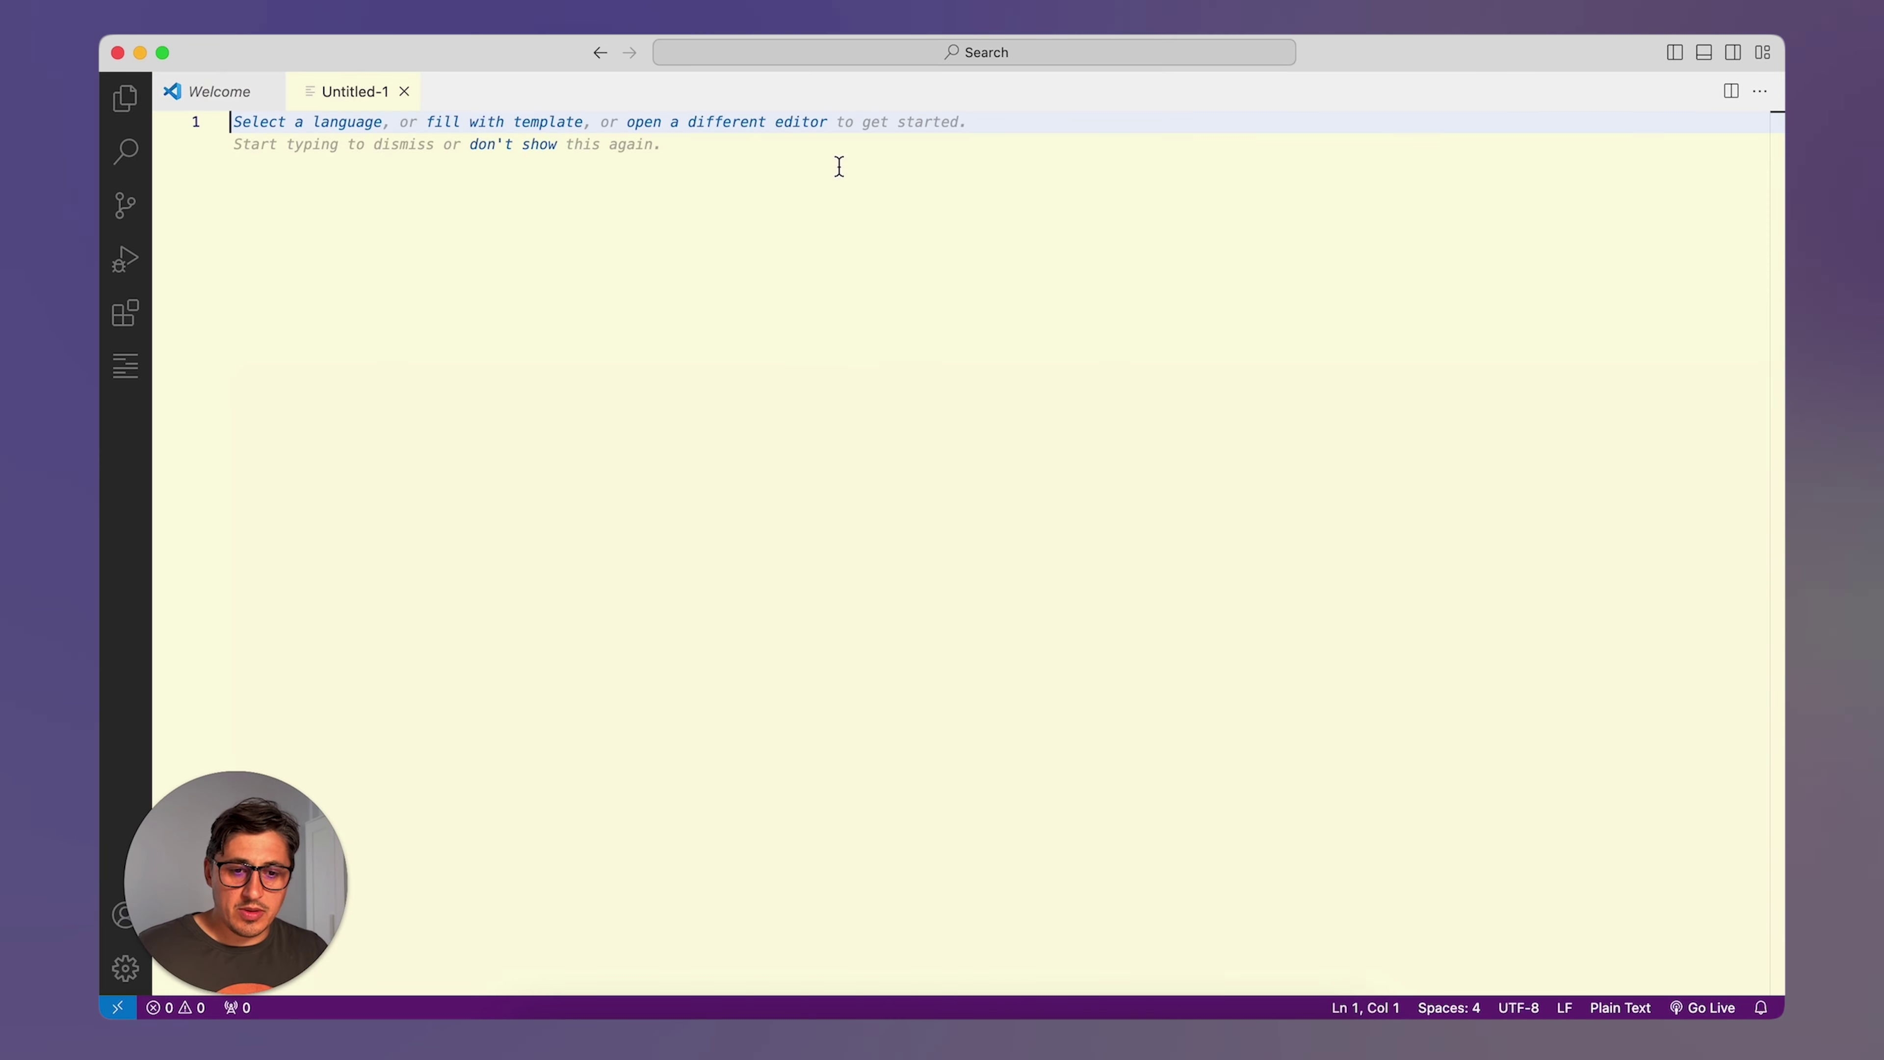
key("super+v")
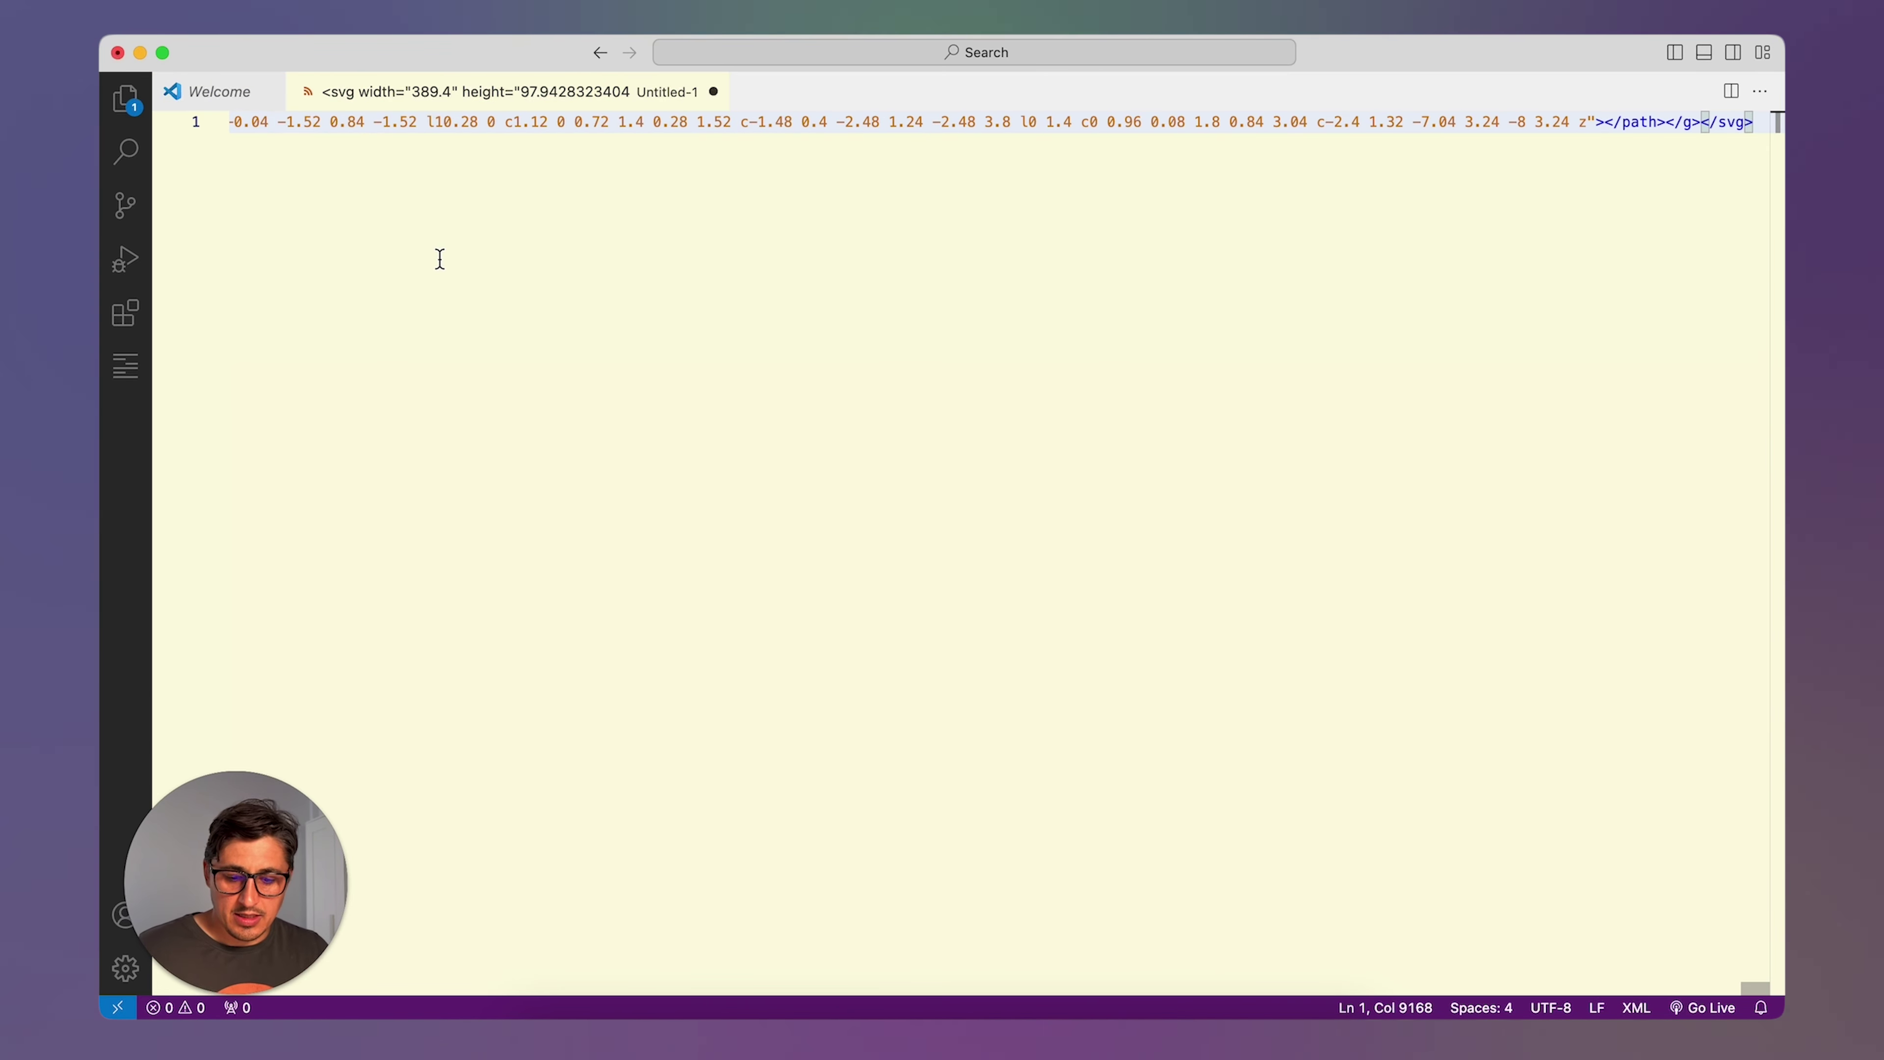
Save the pasted code as logo.svg on the Desktop.
left_click(215, 11)
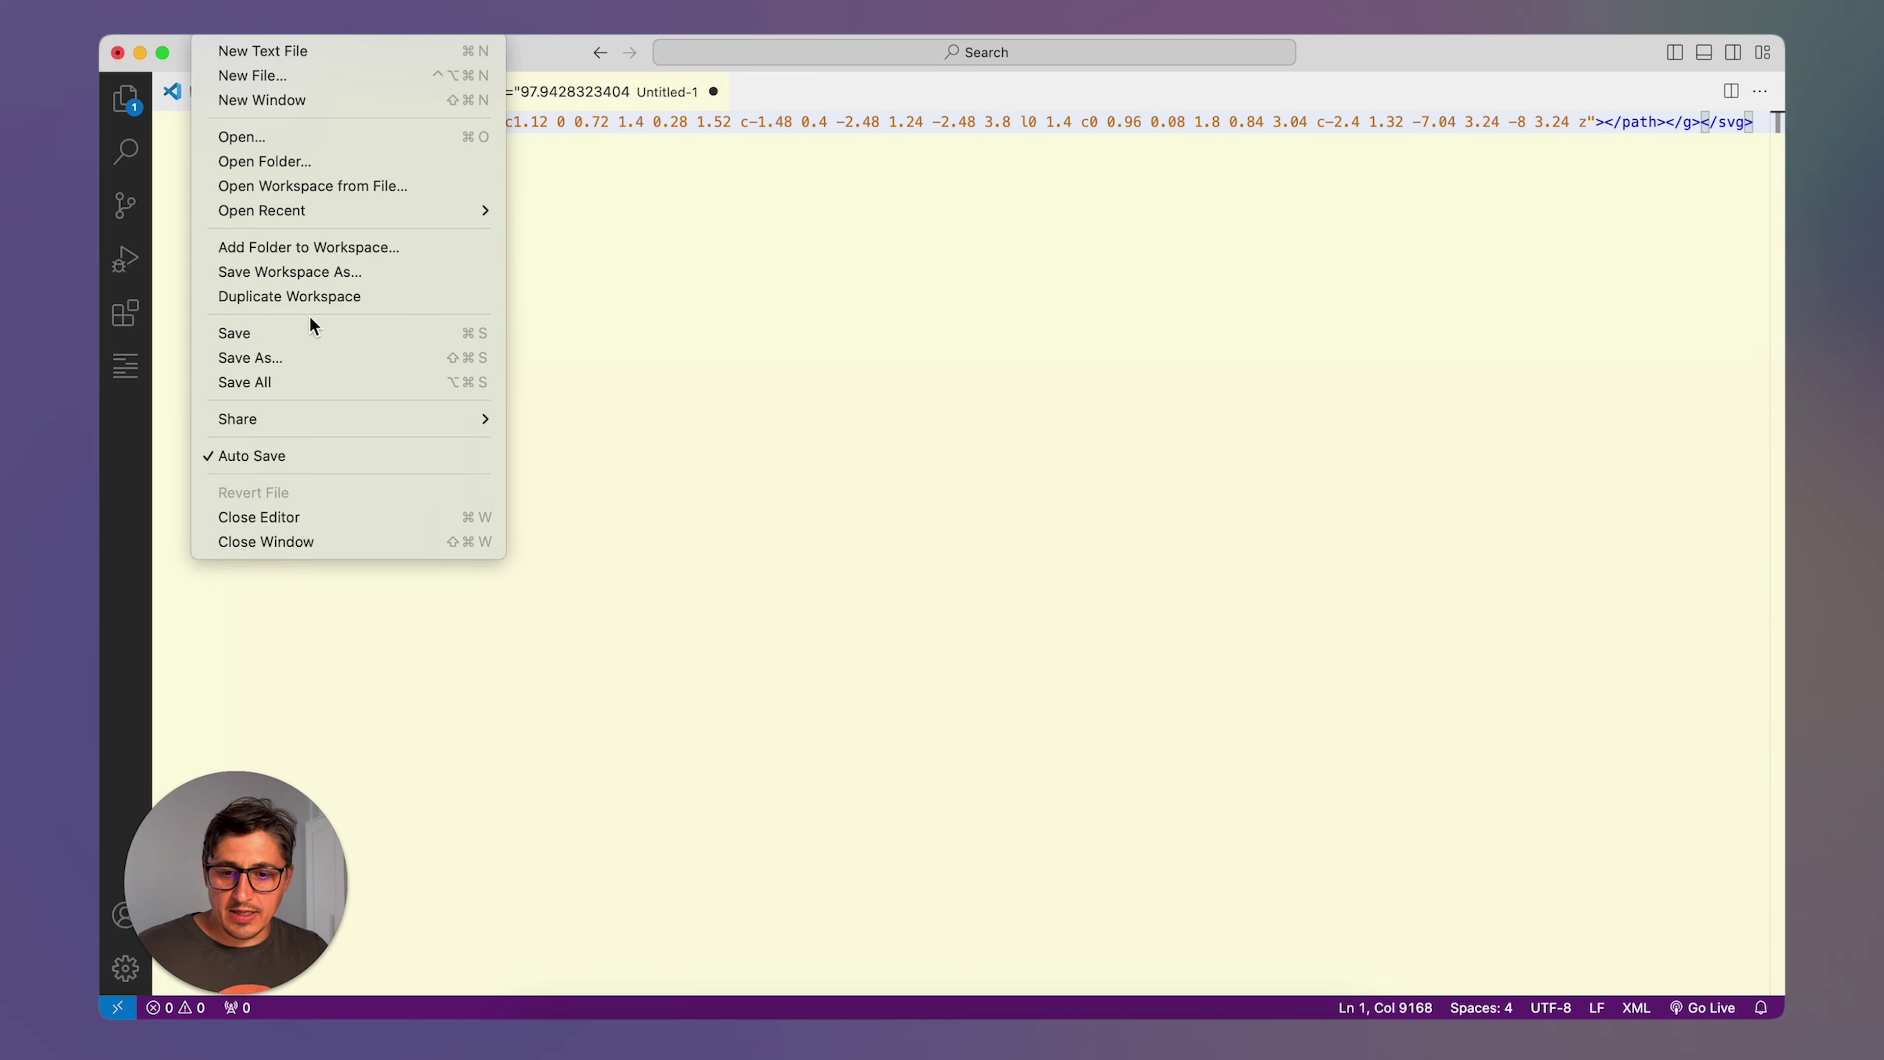
left_click(304, 166)
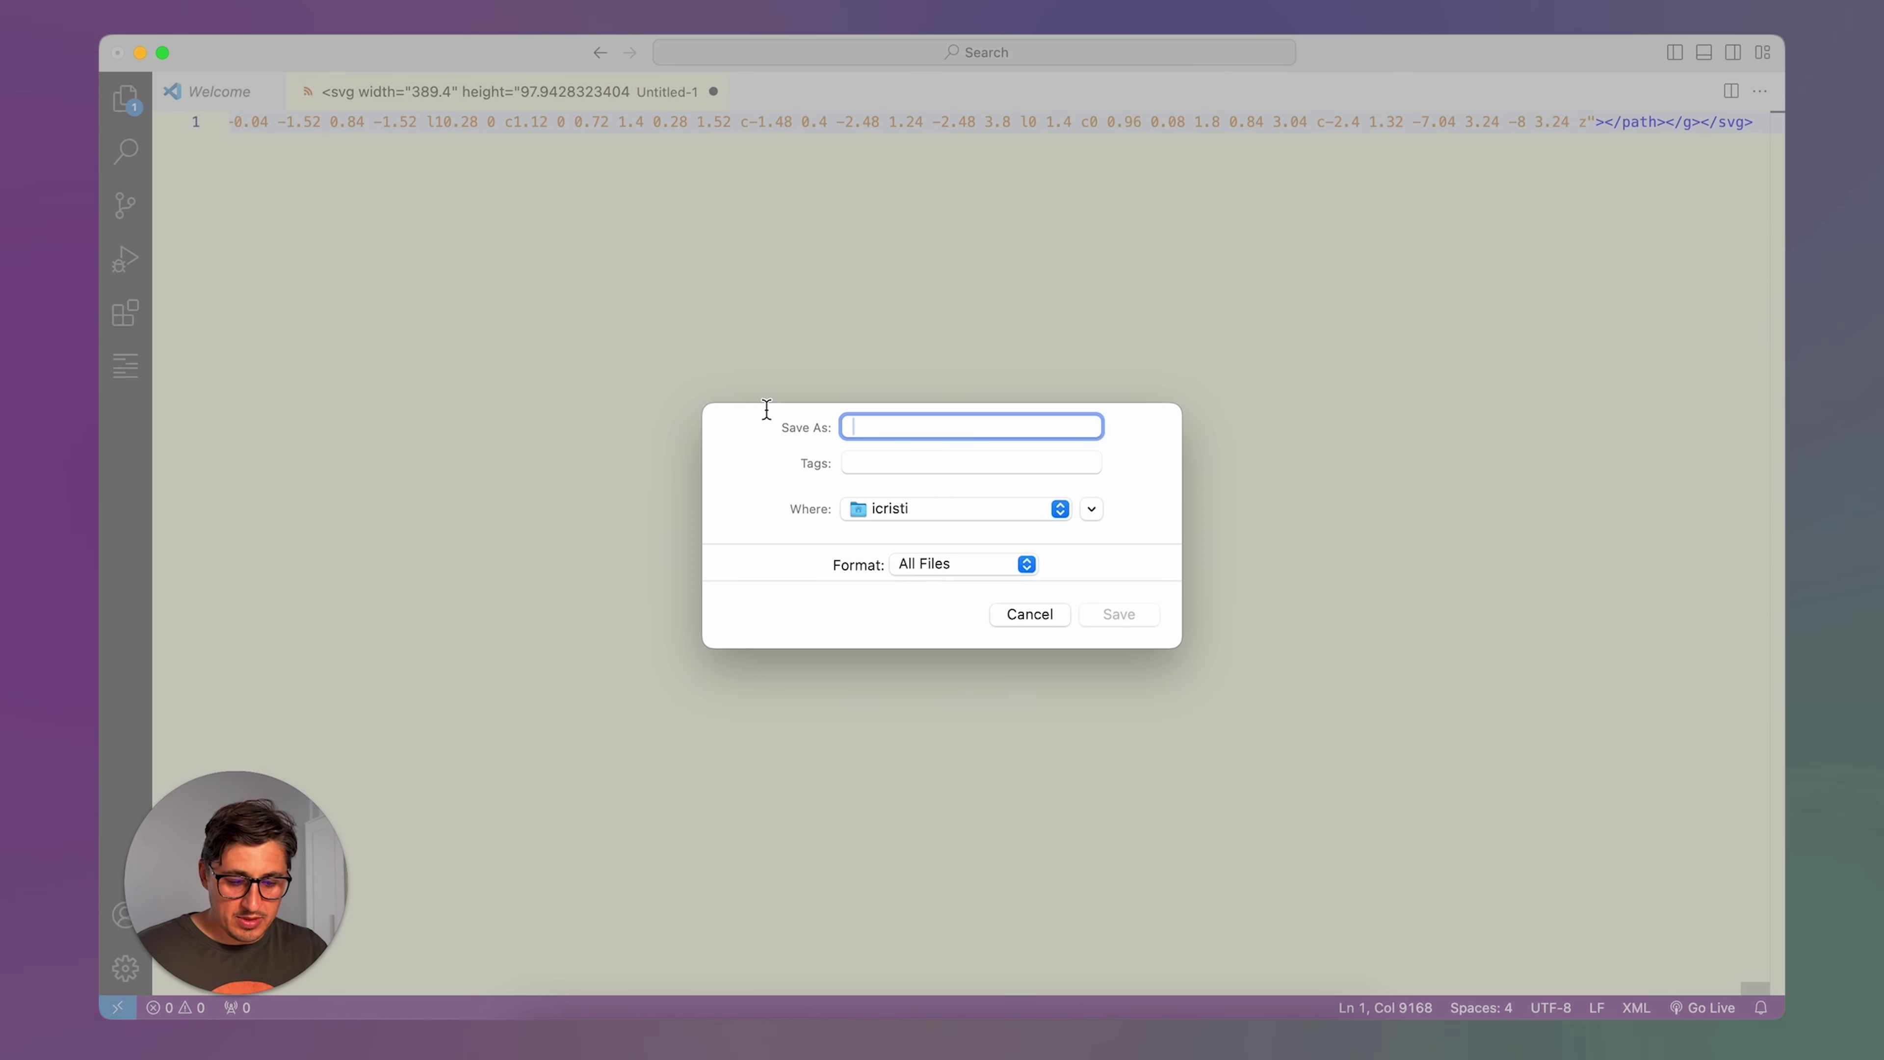
type("logo.sv")
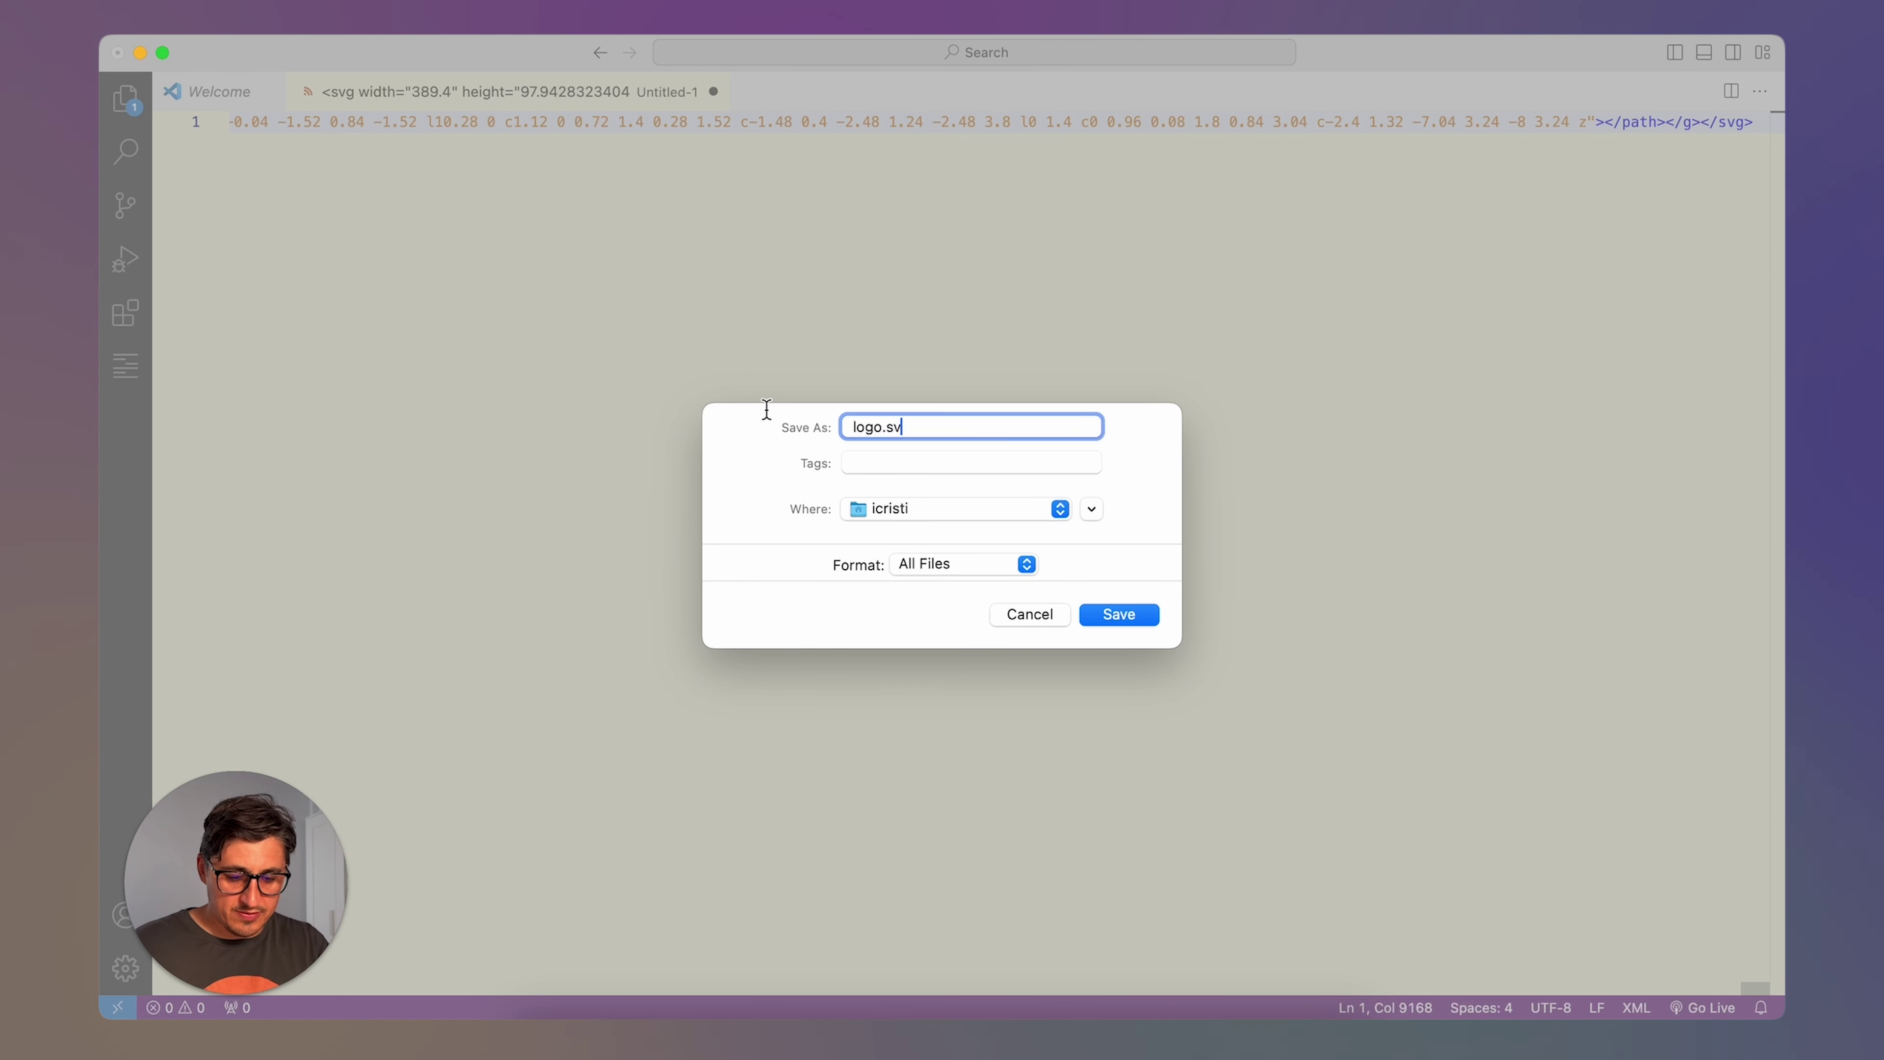
type("g")
left_click(919, 510)
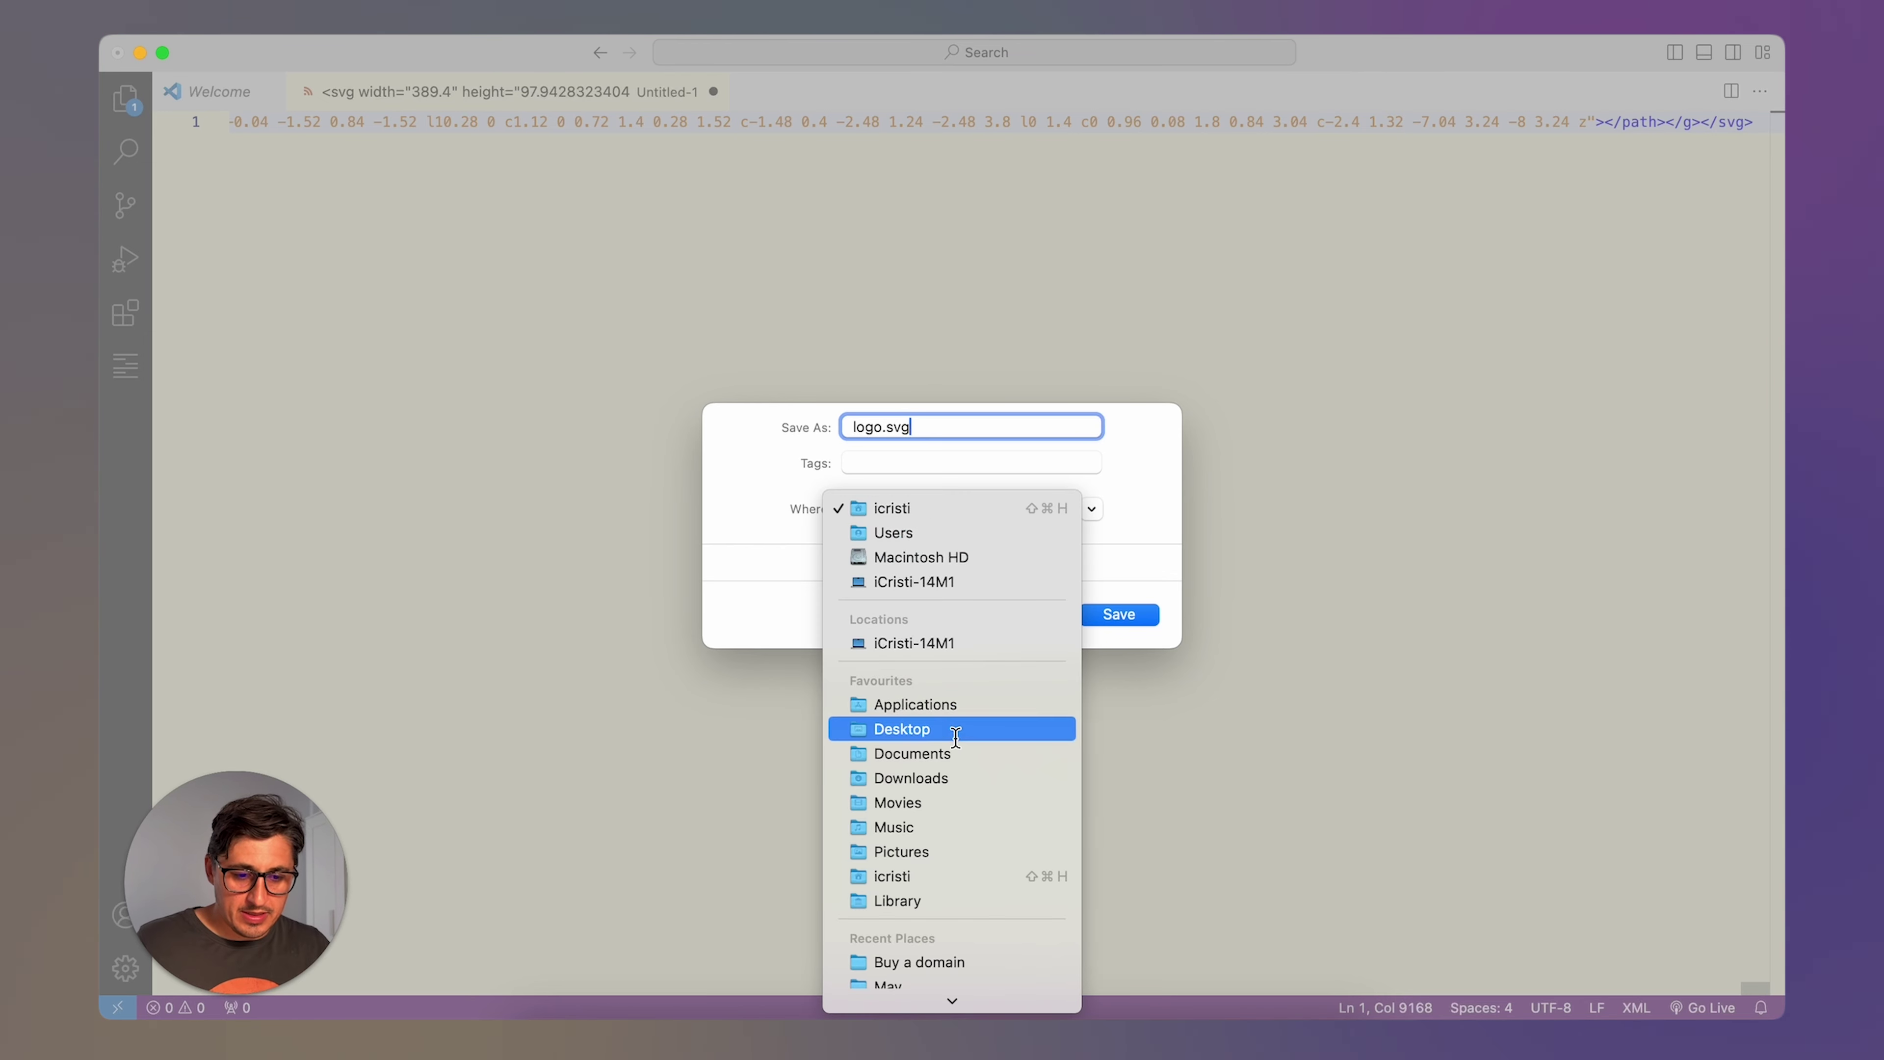
left_click(941, 730)
left_click(1119, 617)
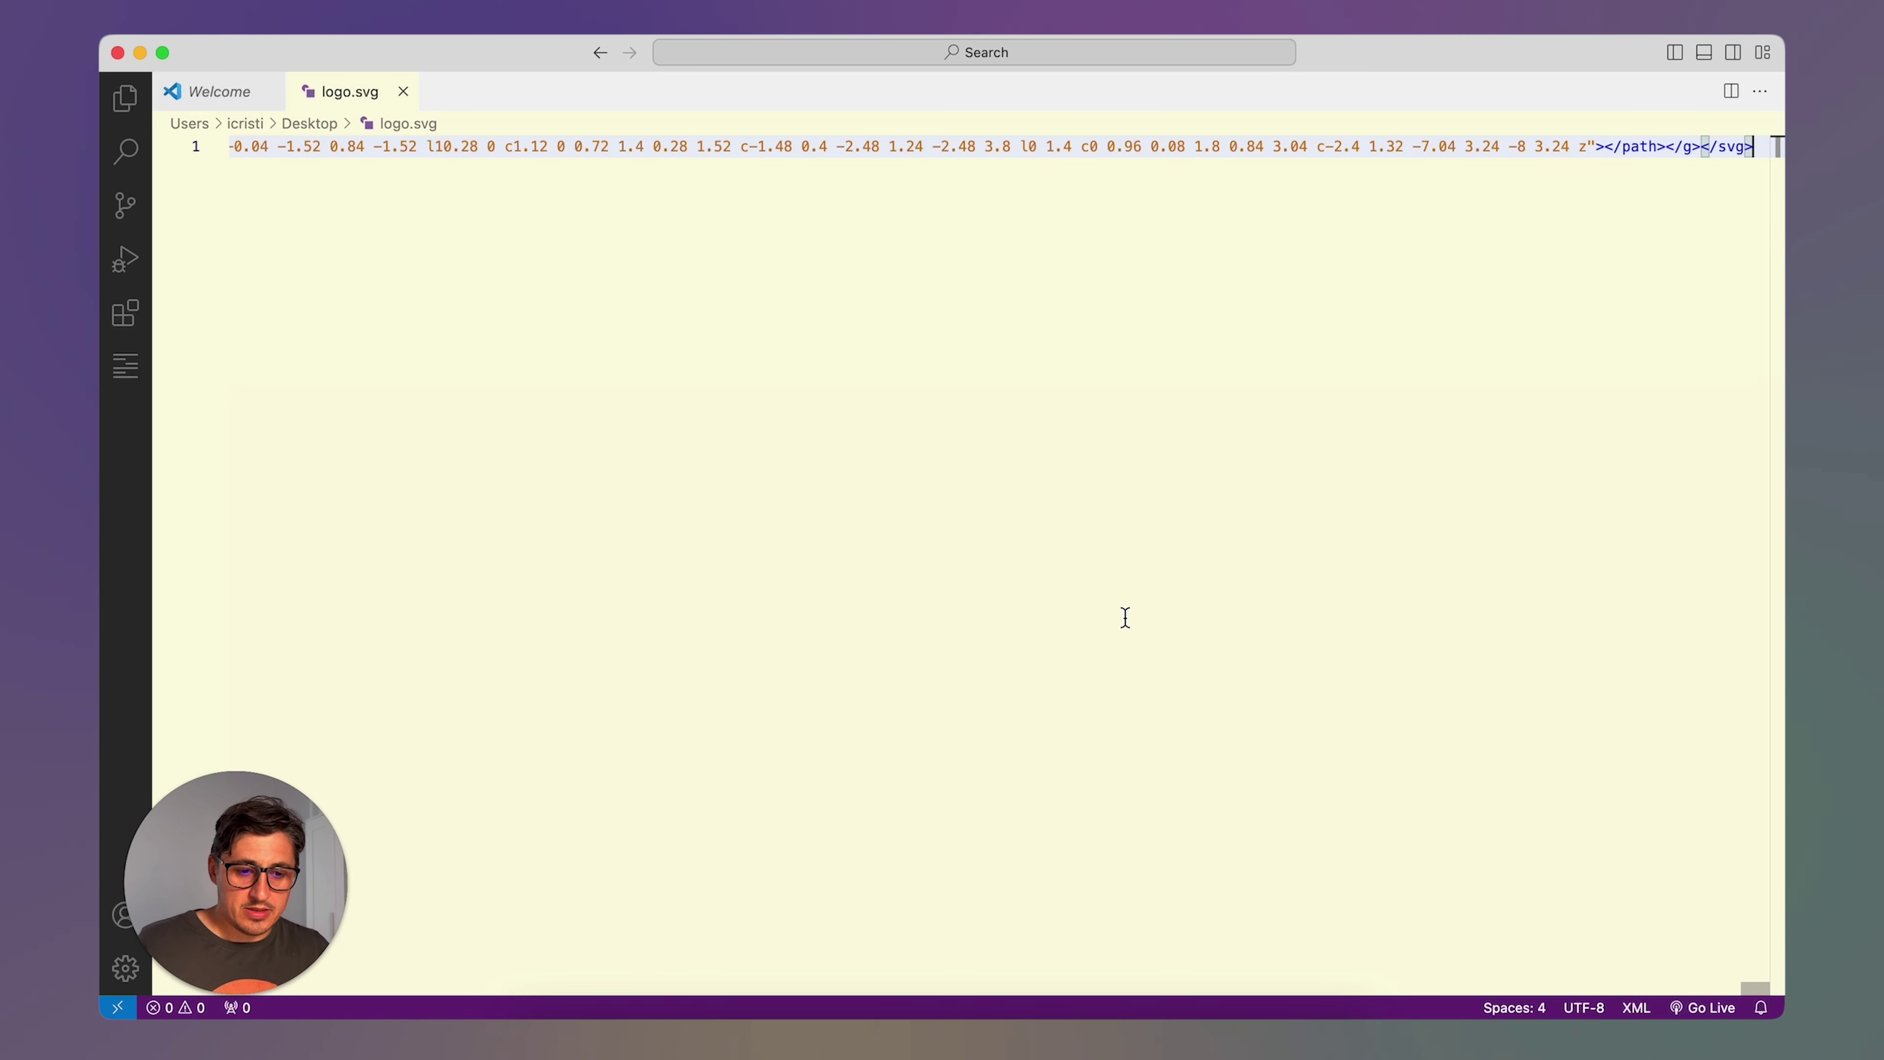
Switch to Chrome and open the bookmarked Photopea editor in a new tab.
left_click(929, 1011)
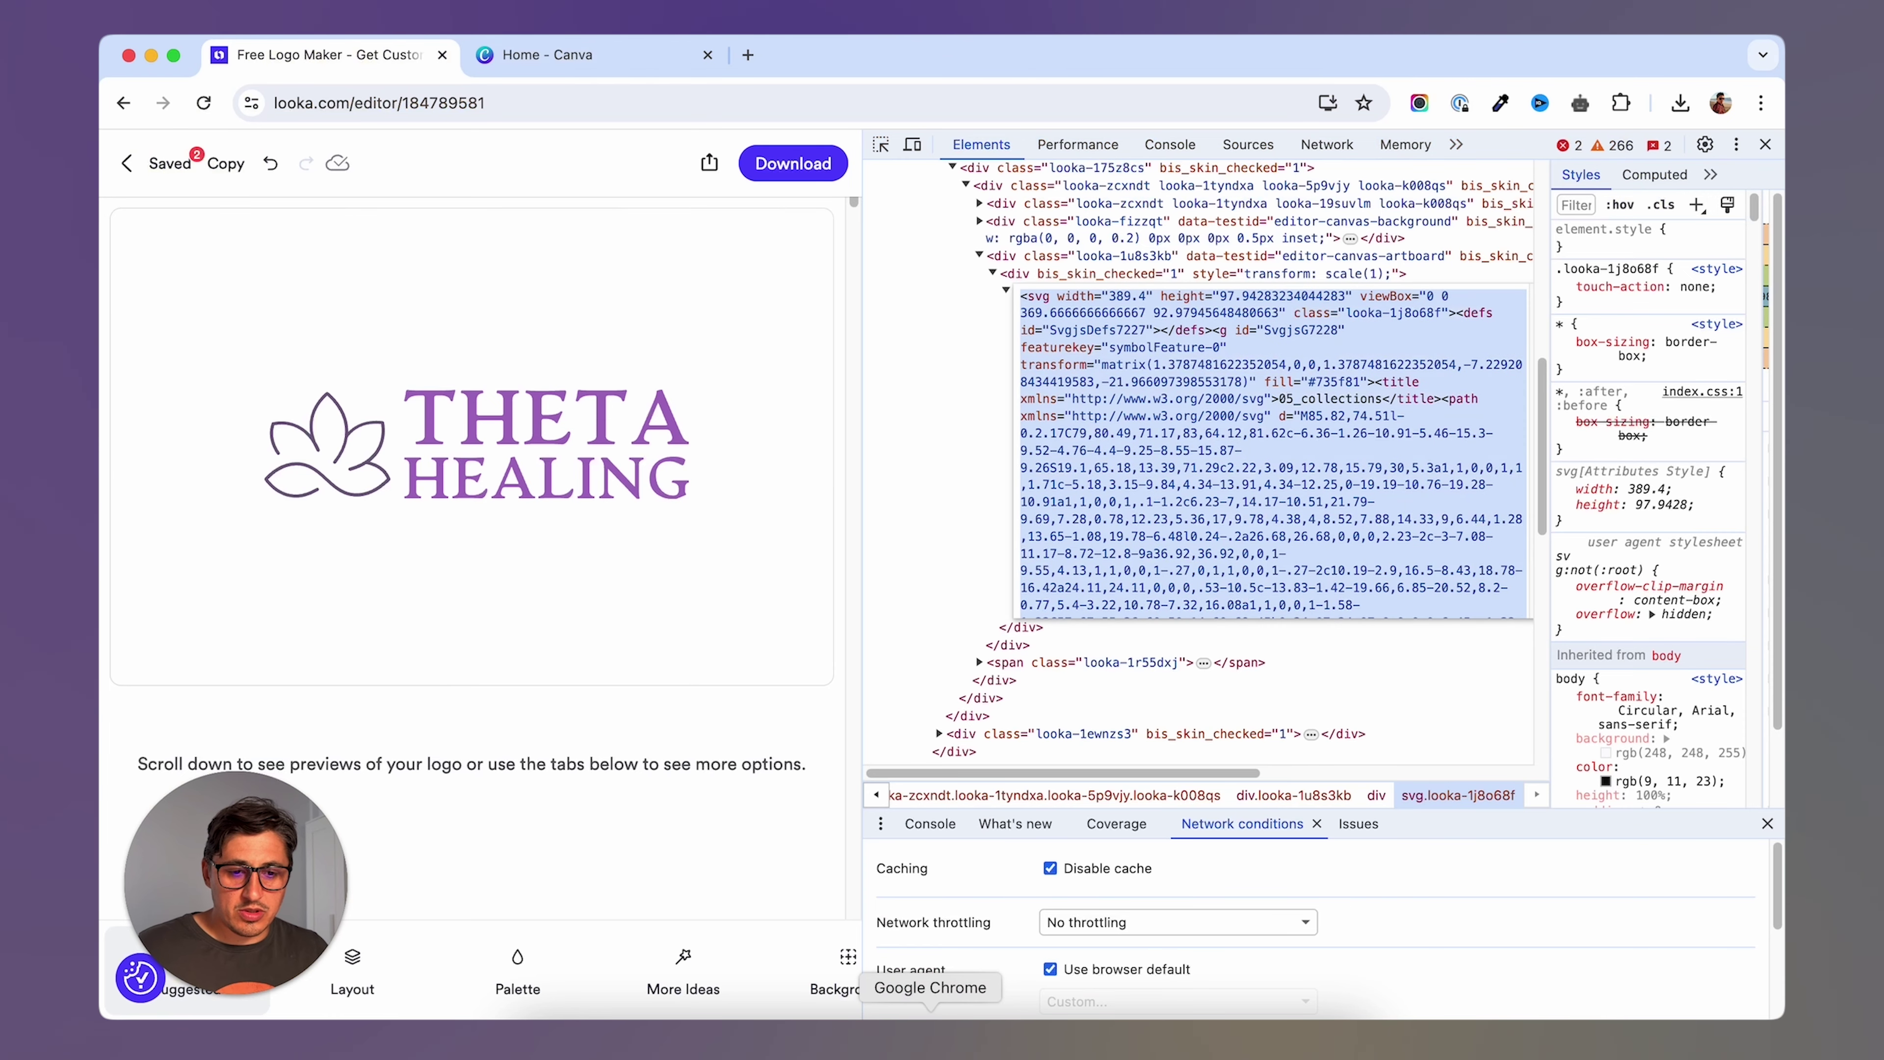
left_click(747, 55)
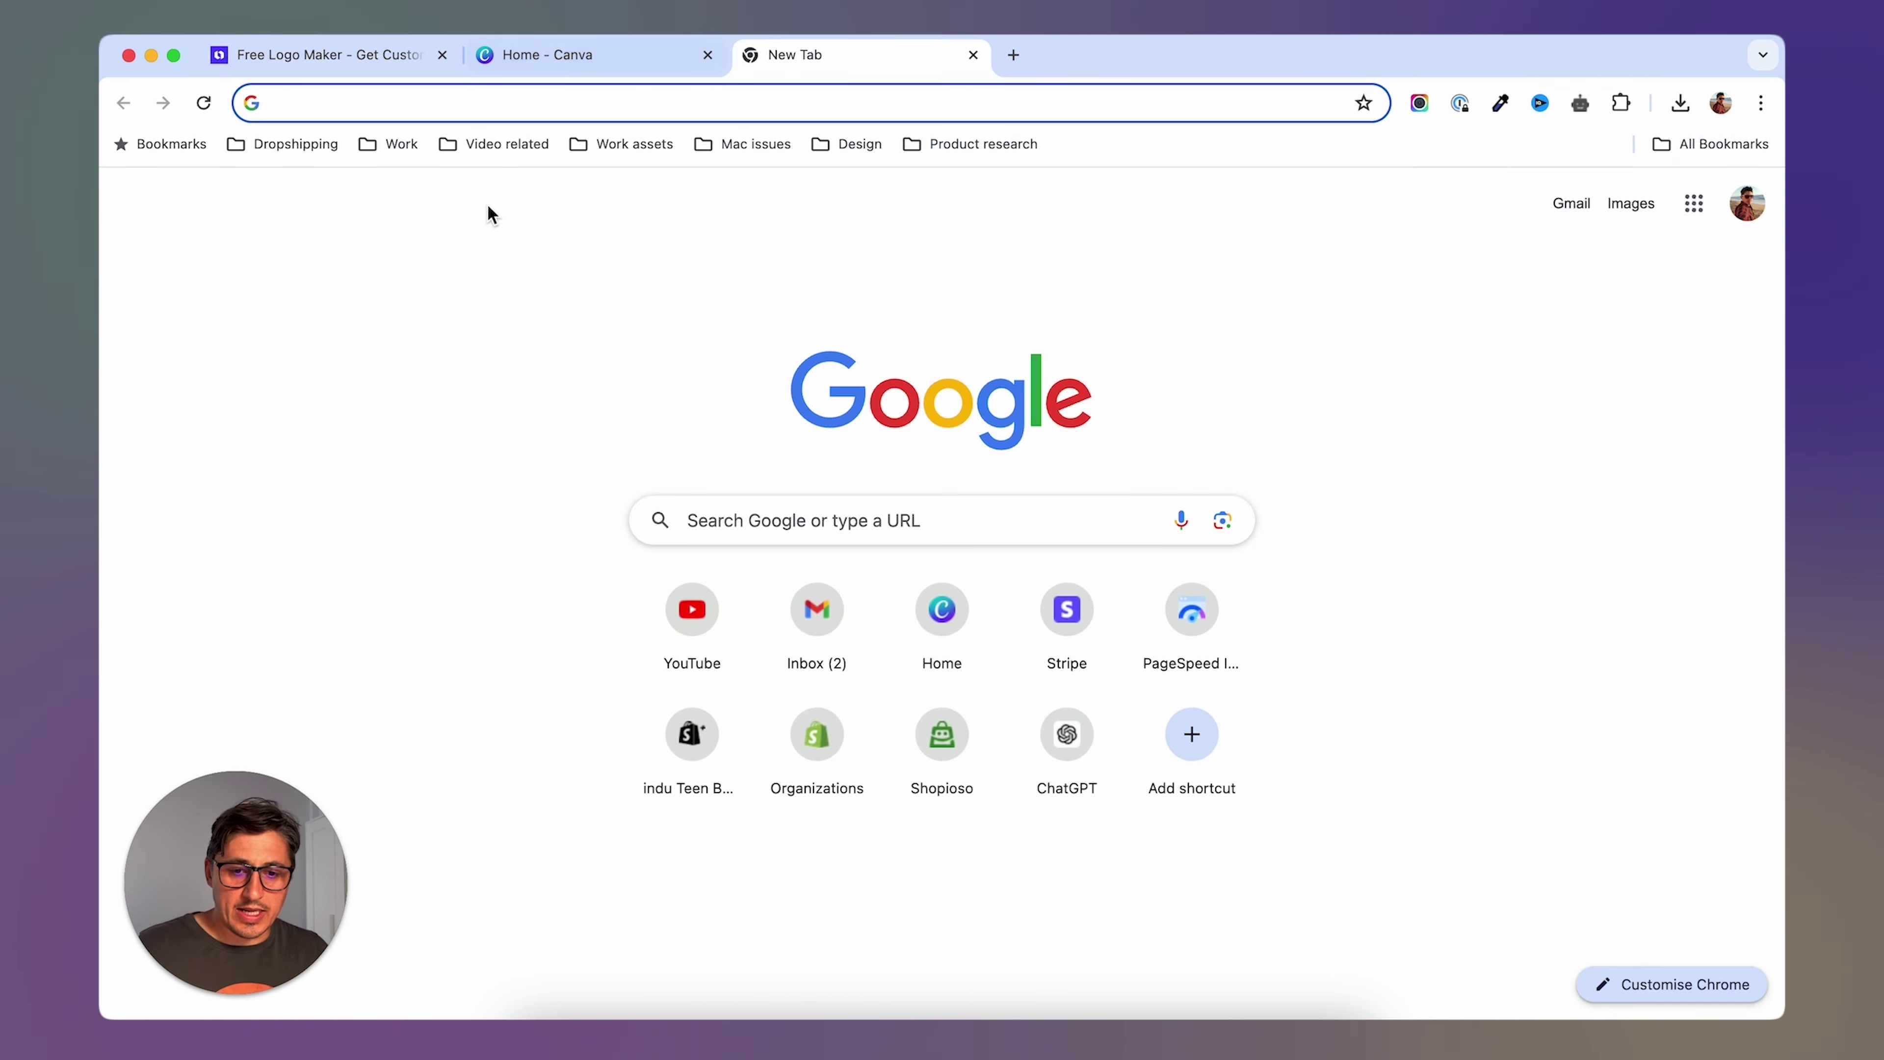
left_click(861, 144)
left_click(902, 281)
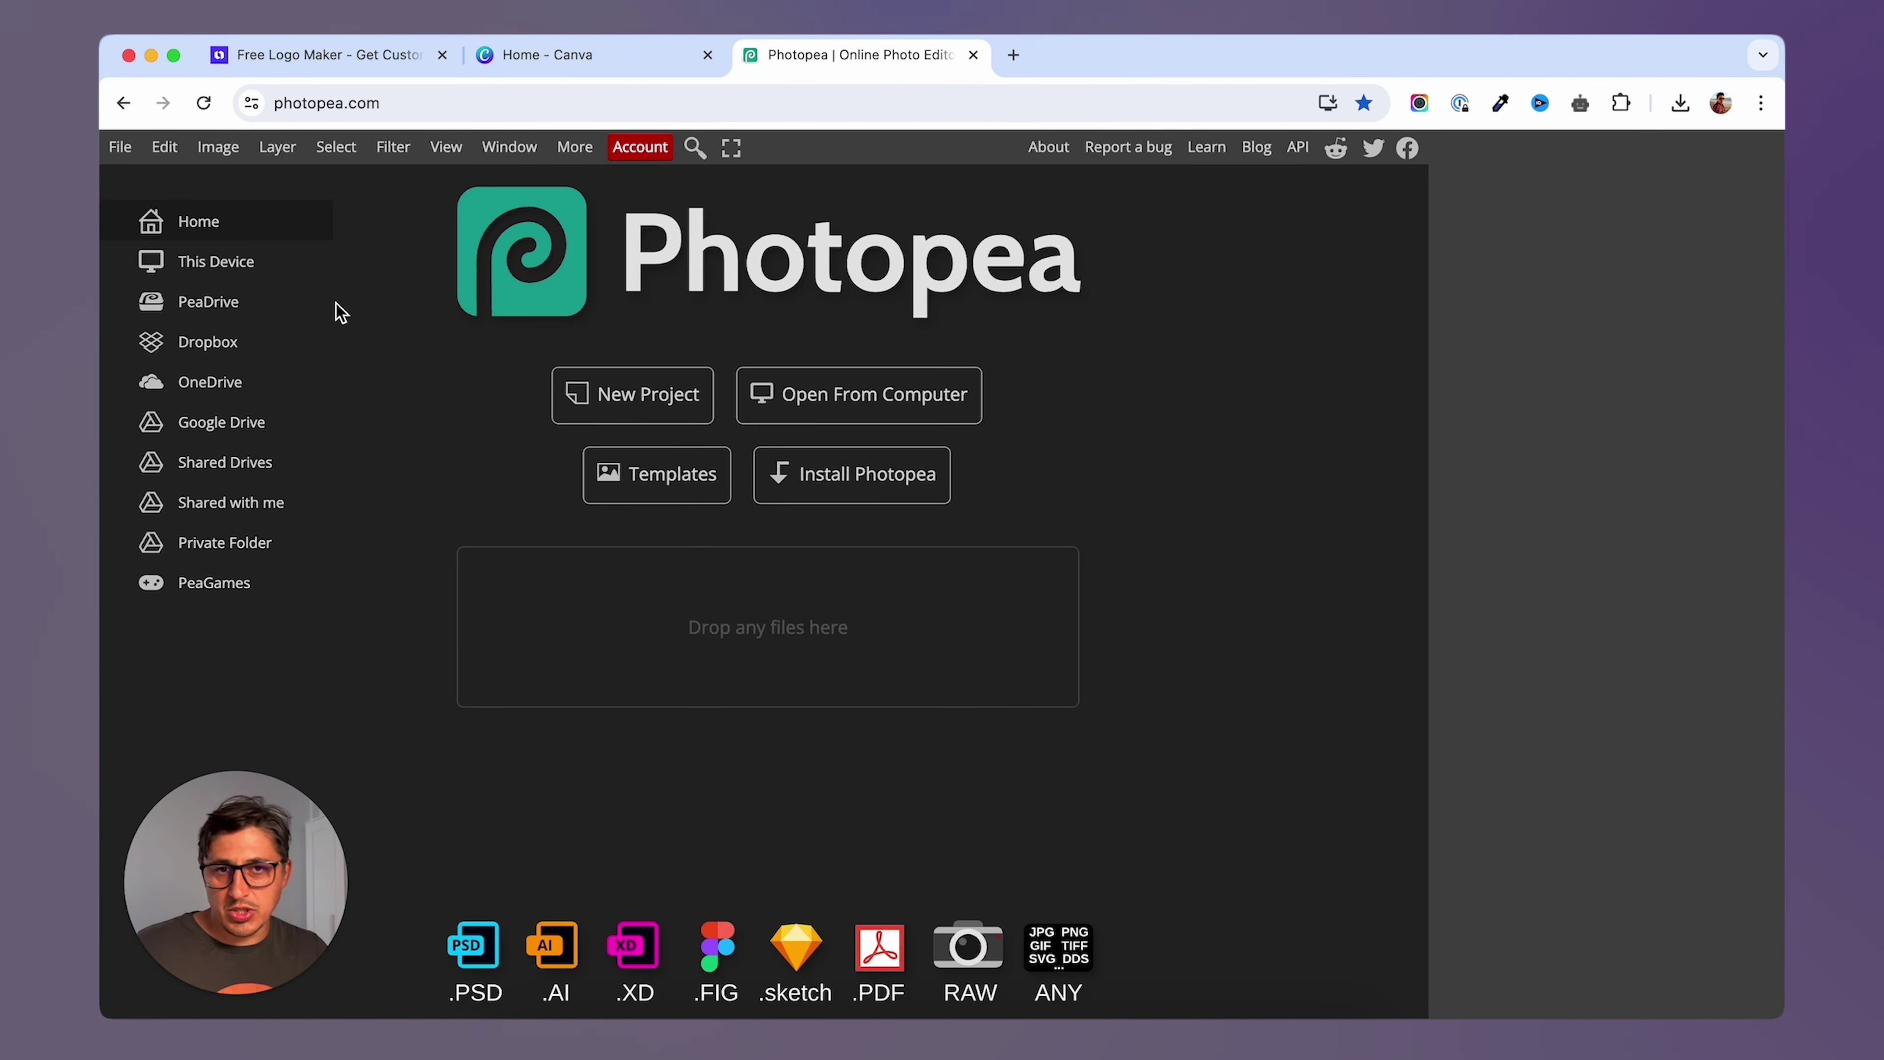
Open logo.svg from the Desktop in Photopea.
left_click(120, 146)
left_click(148, 210)
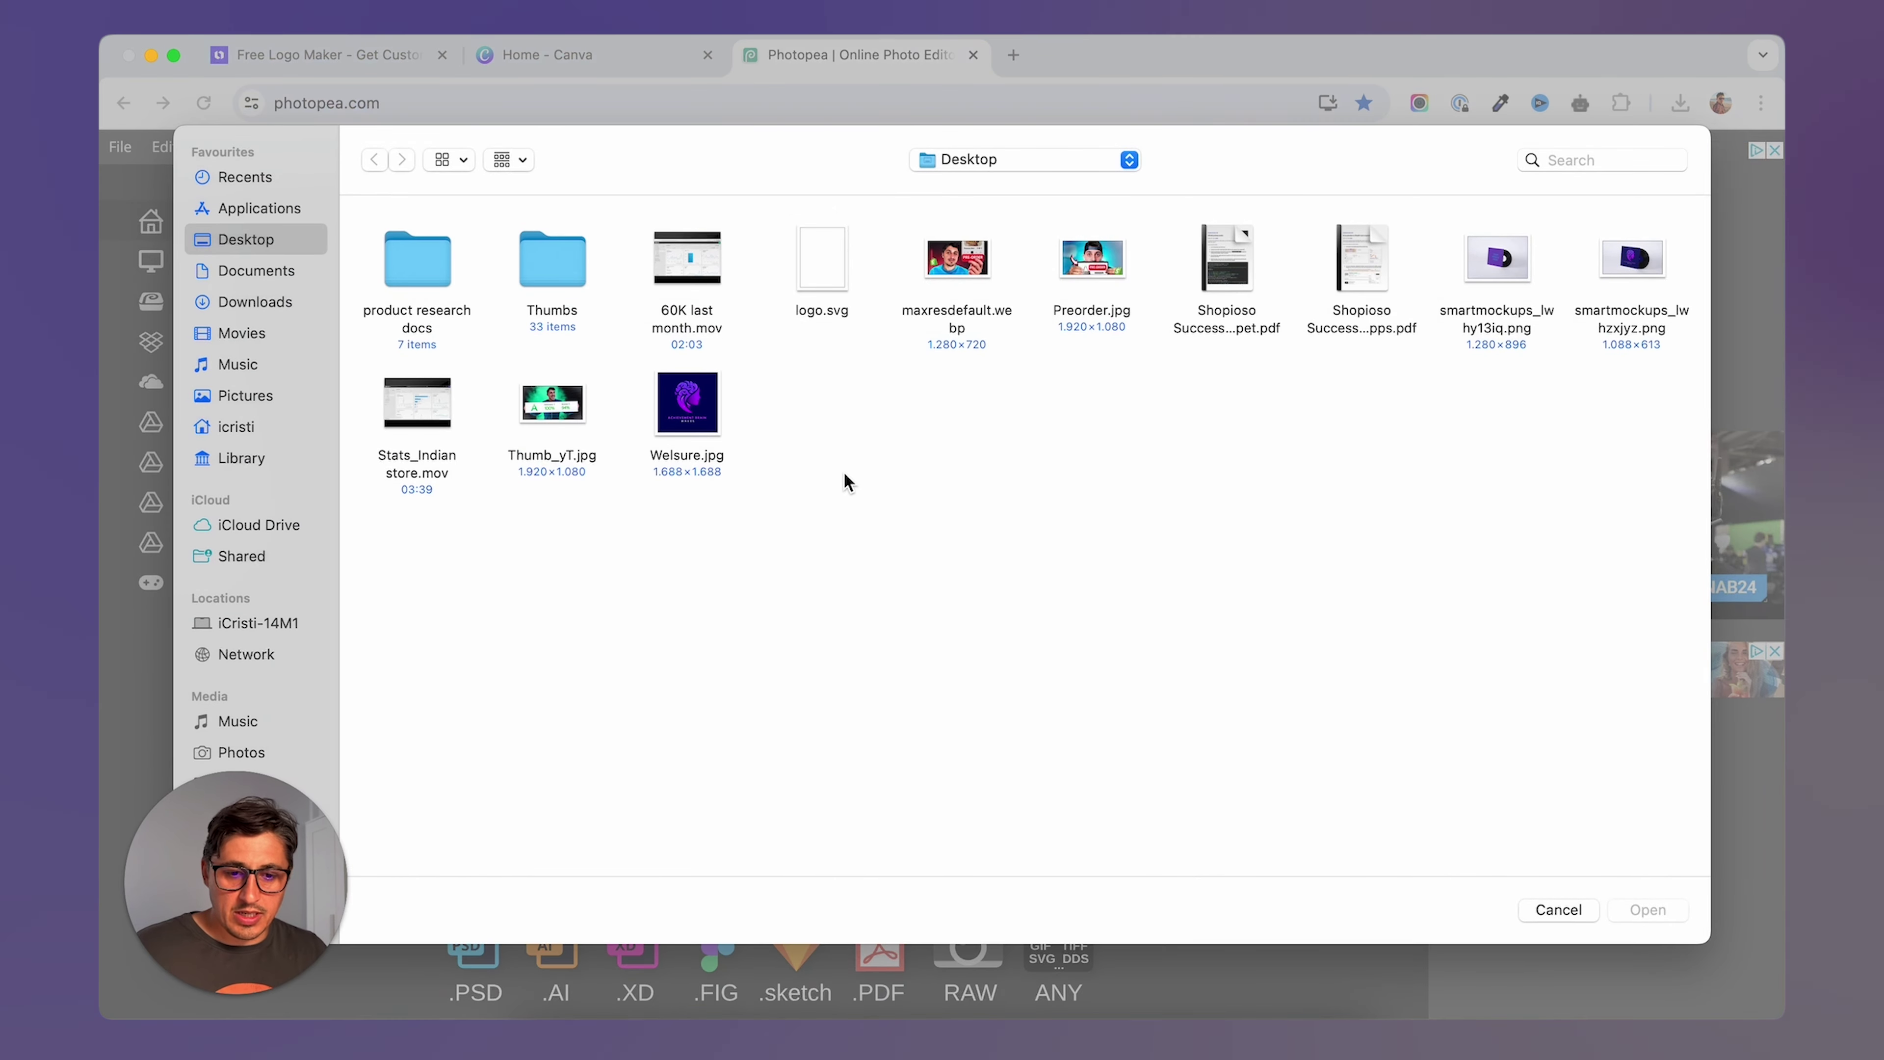
left_click(823, 259)
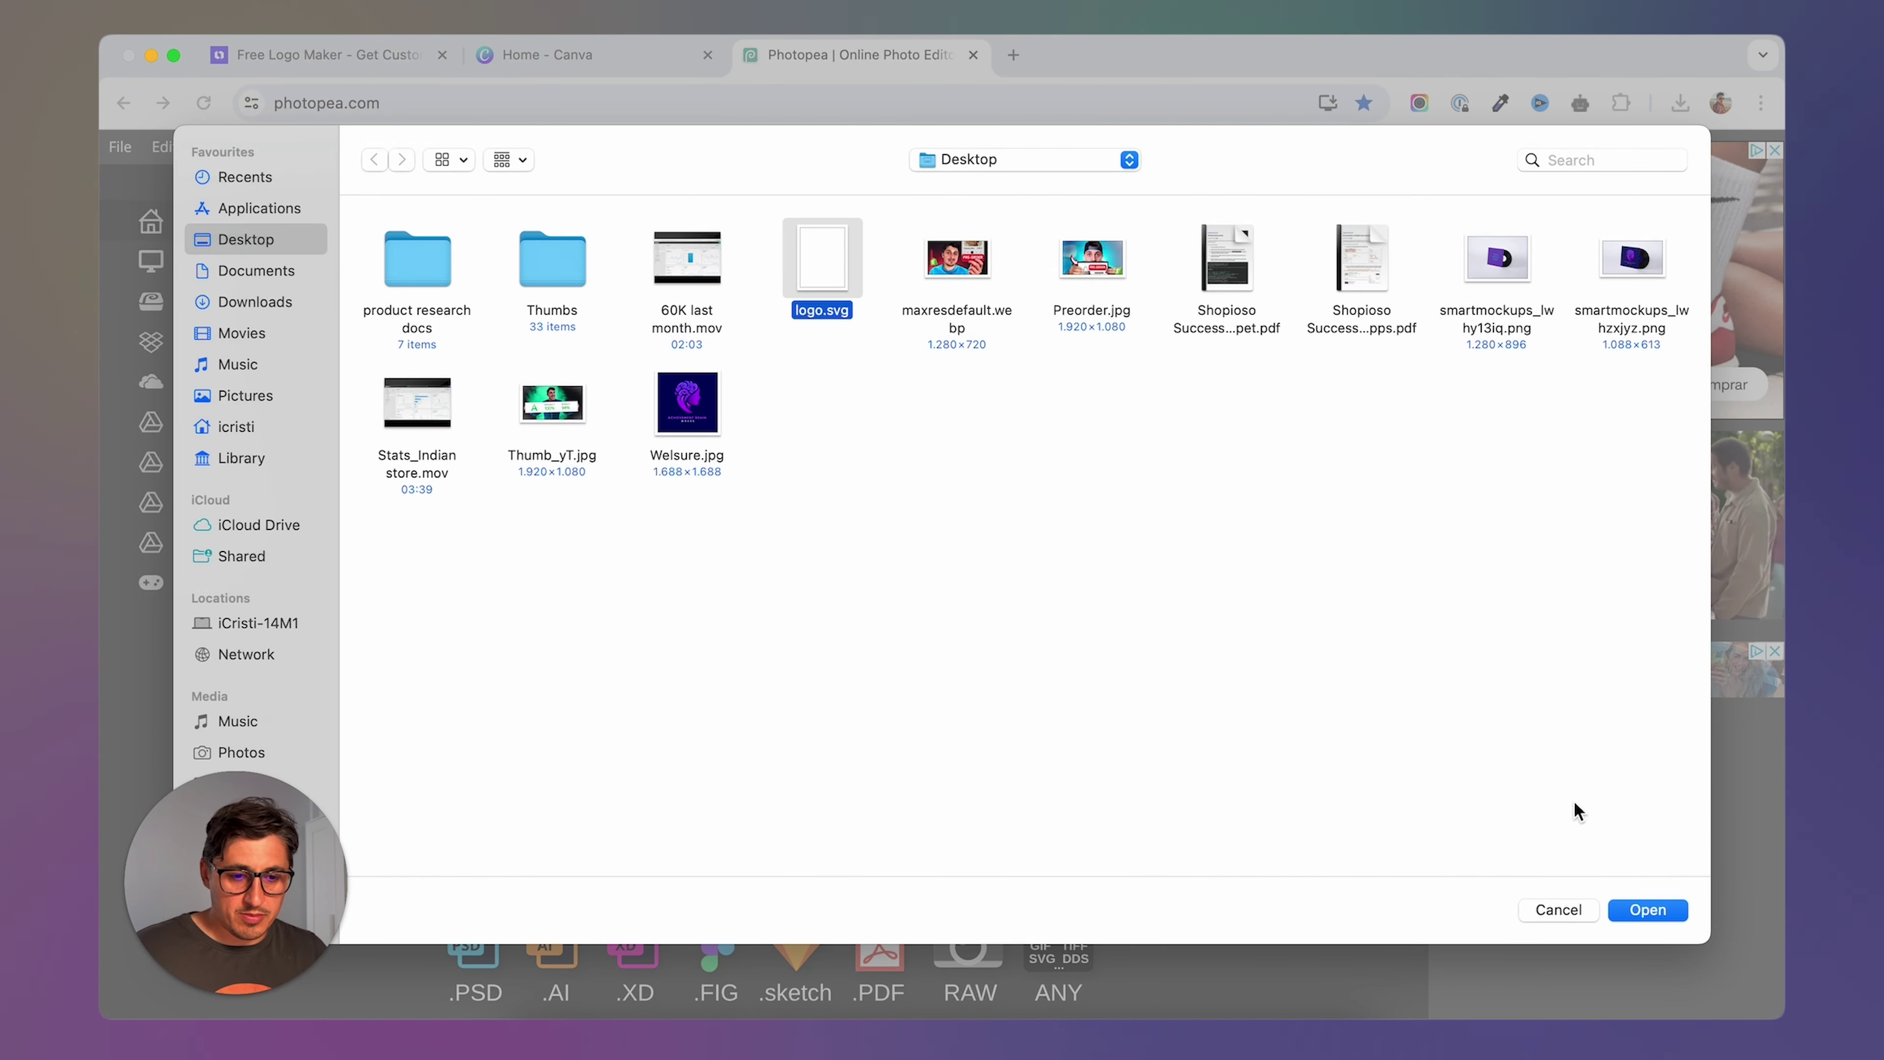
left_click(1632, 907)
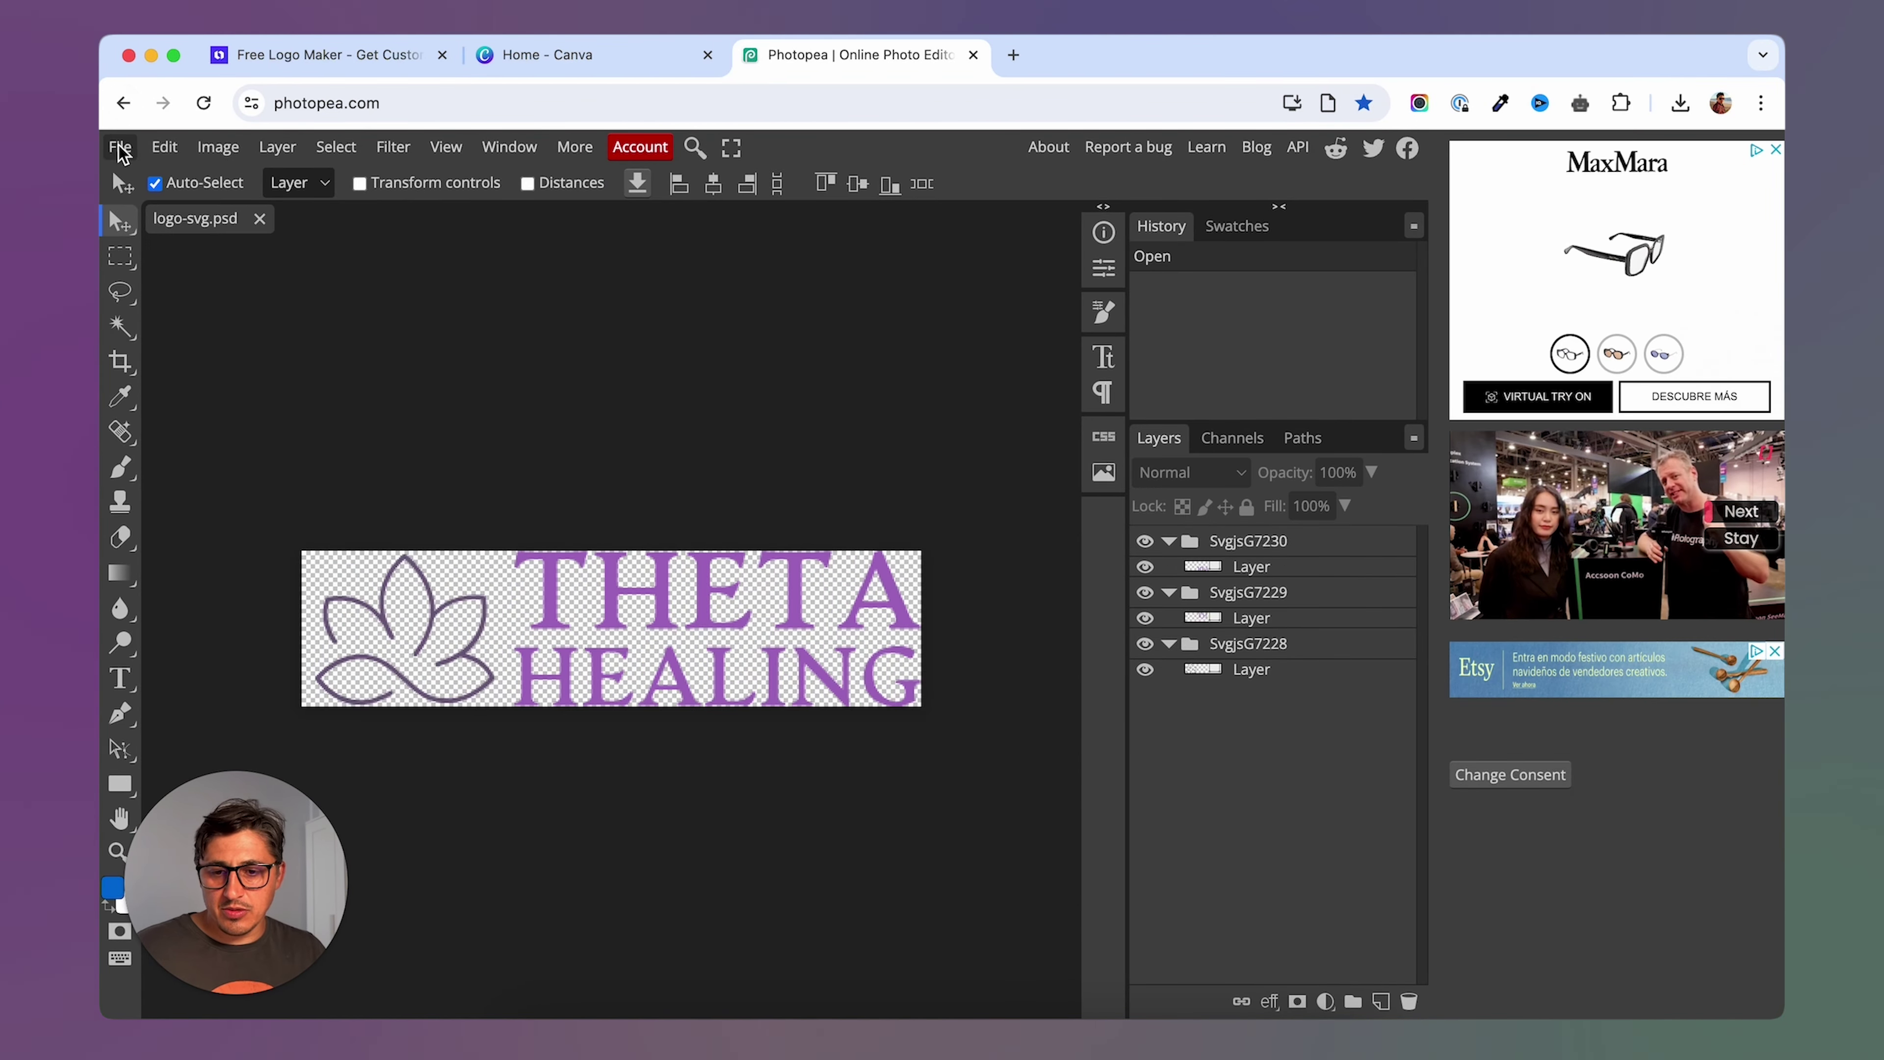
Export the logo as a PNG named logo-svg at 370 x 93 px and 100% quality.
left_click(119, 147)
mouse_move(212, 475)
left_click(341, 473)
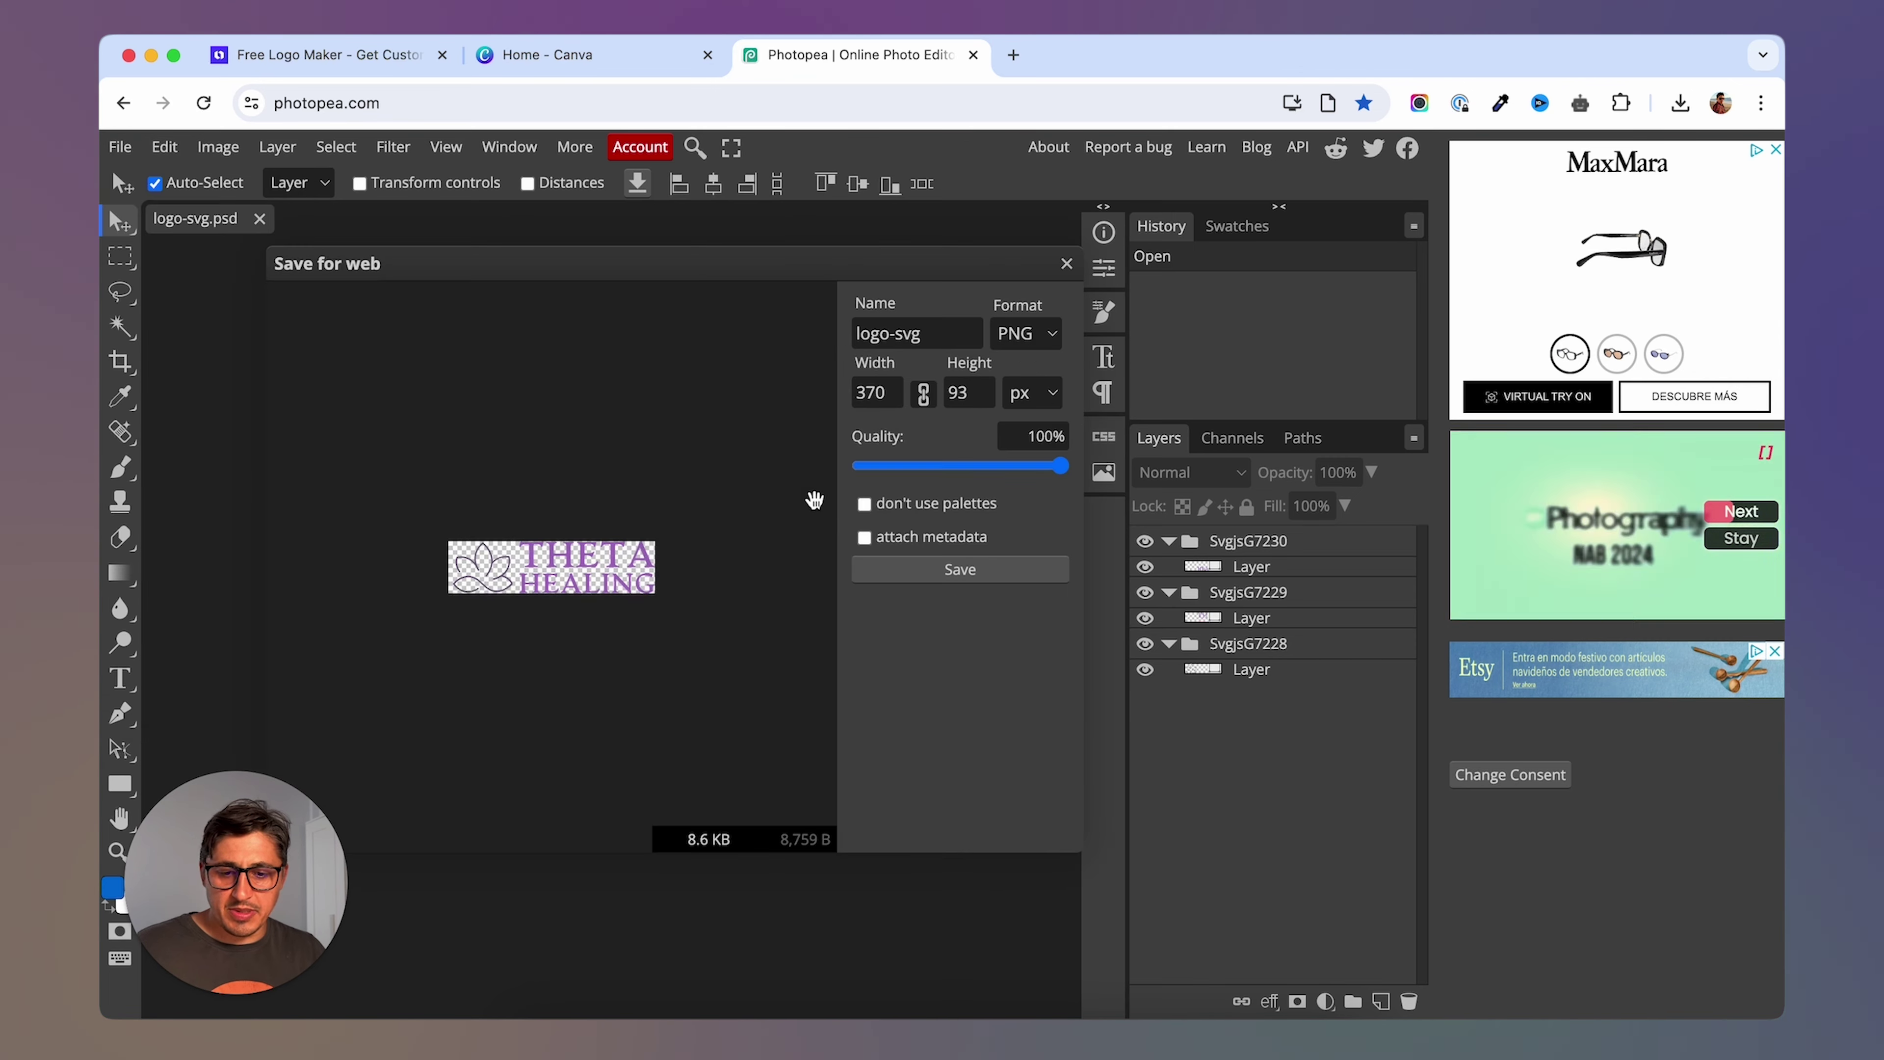
left_click(960, 564)
Open the exported logo-svg.png from the Desktop and inspect the logo.
key("F11")
double_click(1577, 769)
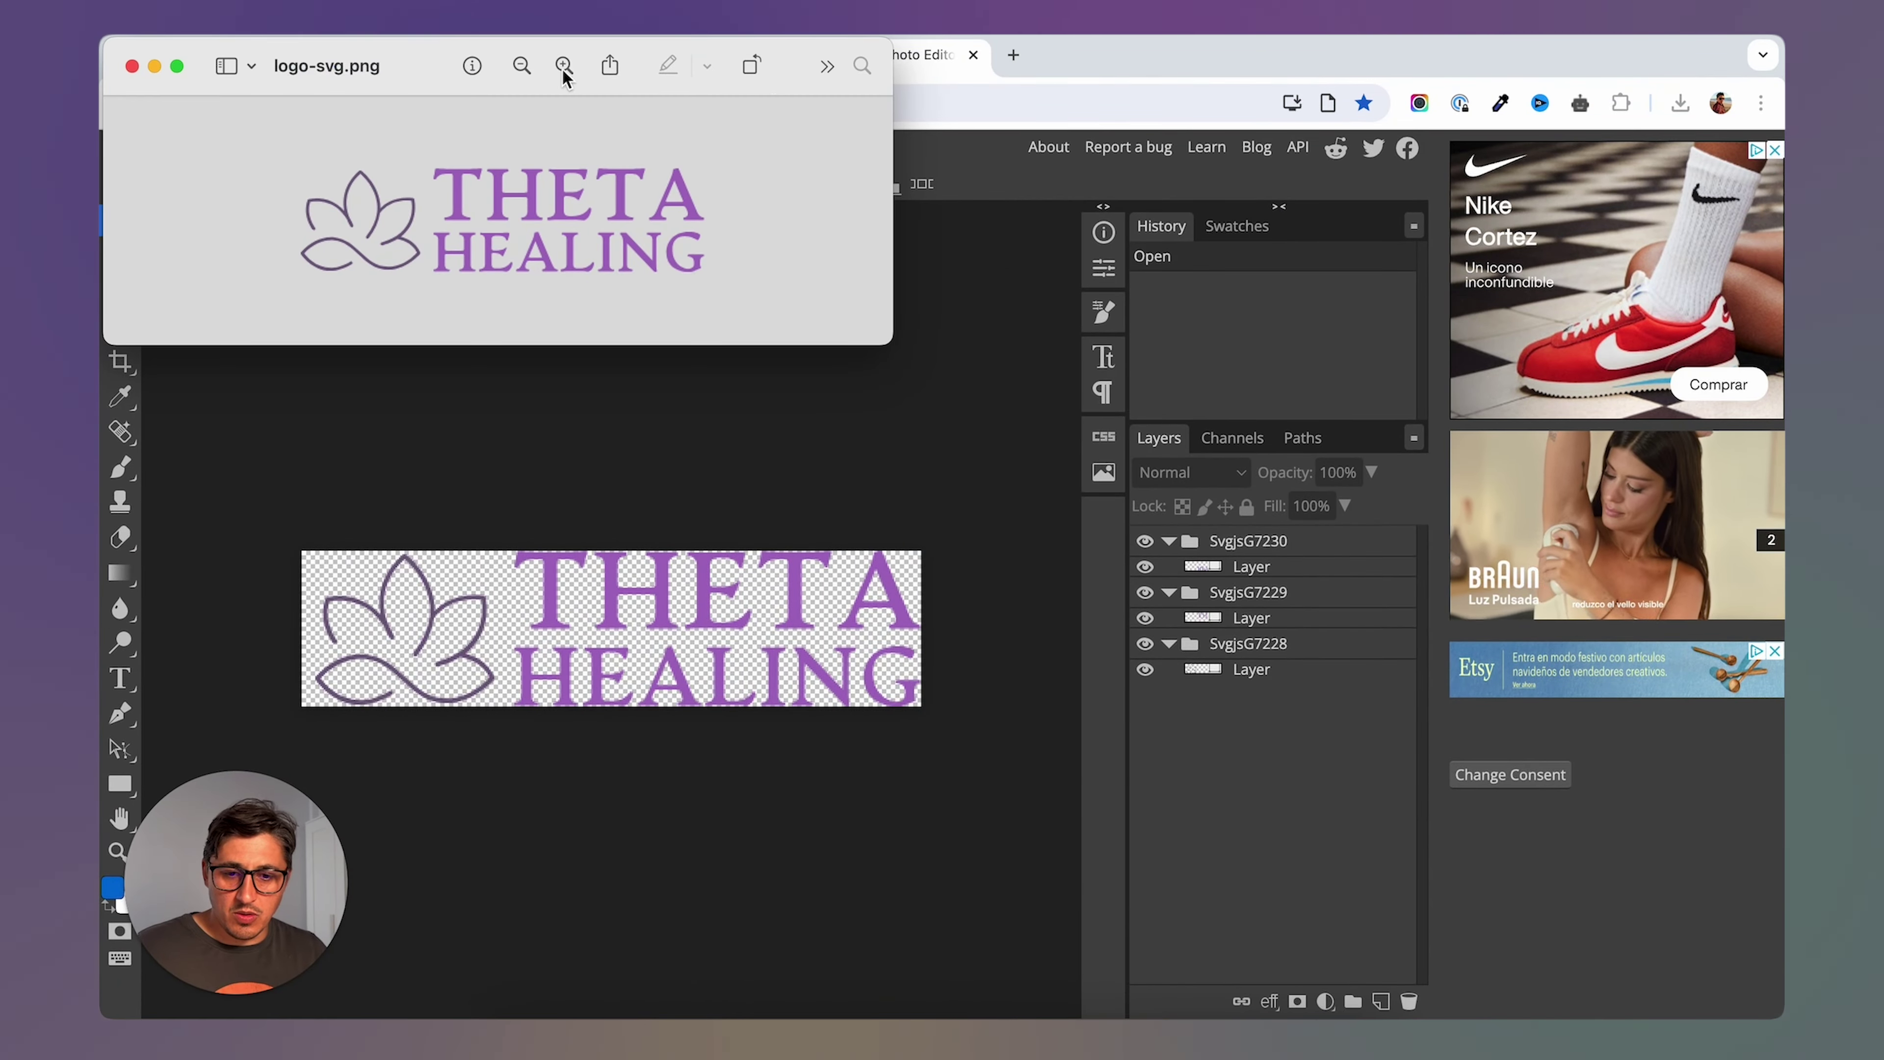
left_click_drag(384, 81, 604, 196)
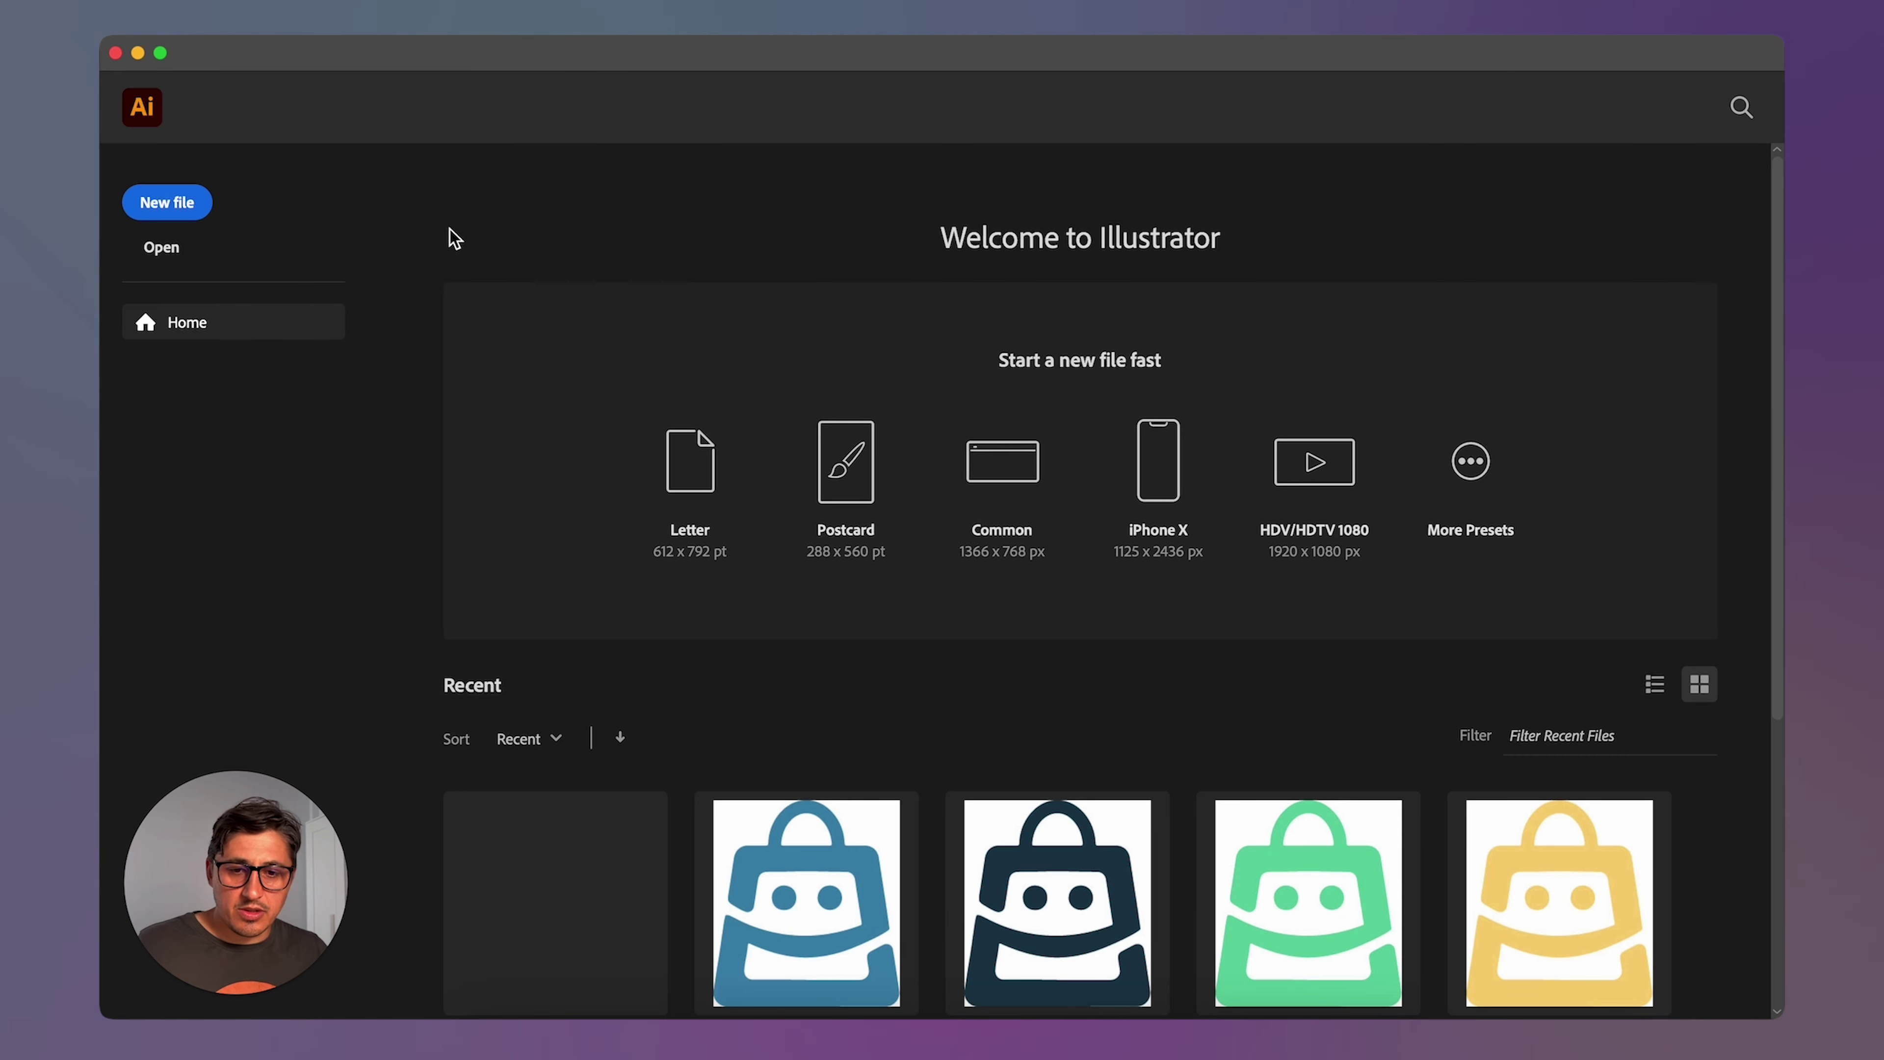
Open logo.svg from the Desktop in Illustrator and extend its artboard slightly beyond the logo's edges.
left_click(252, 26)
left_click(293, 104)
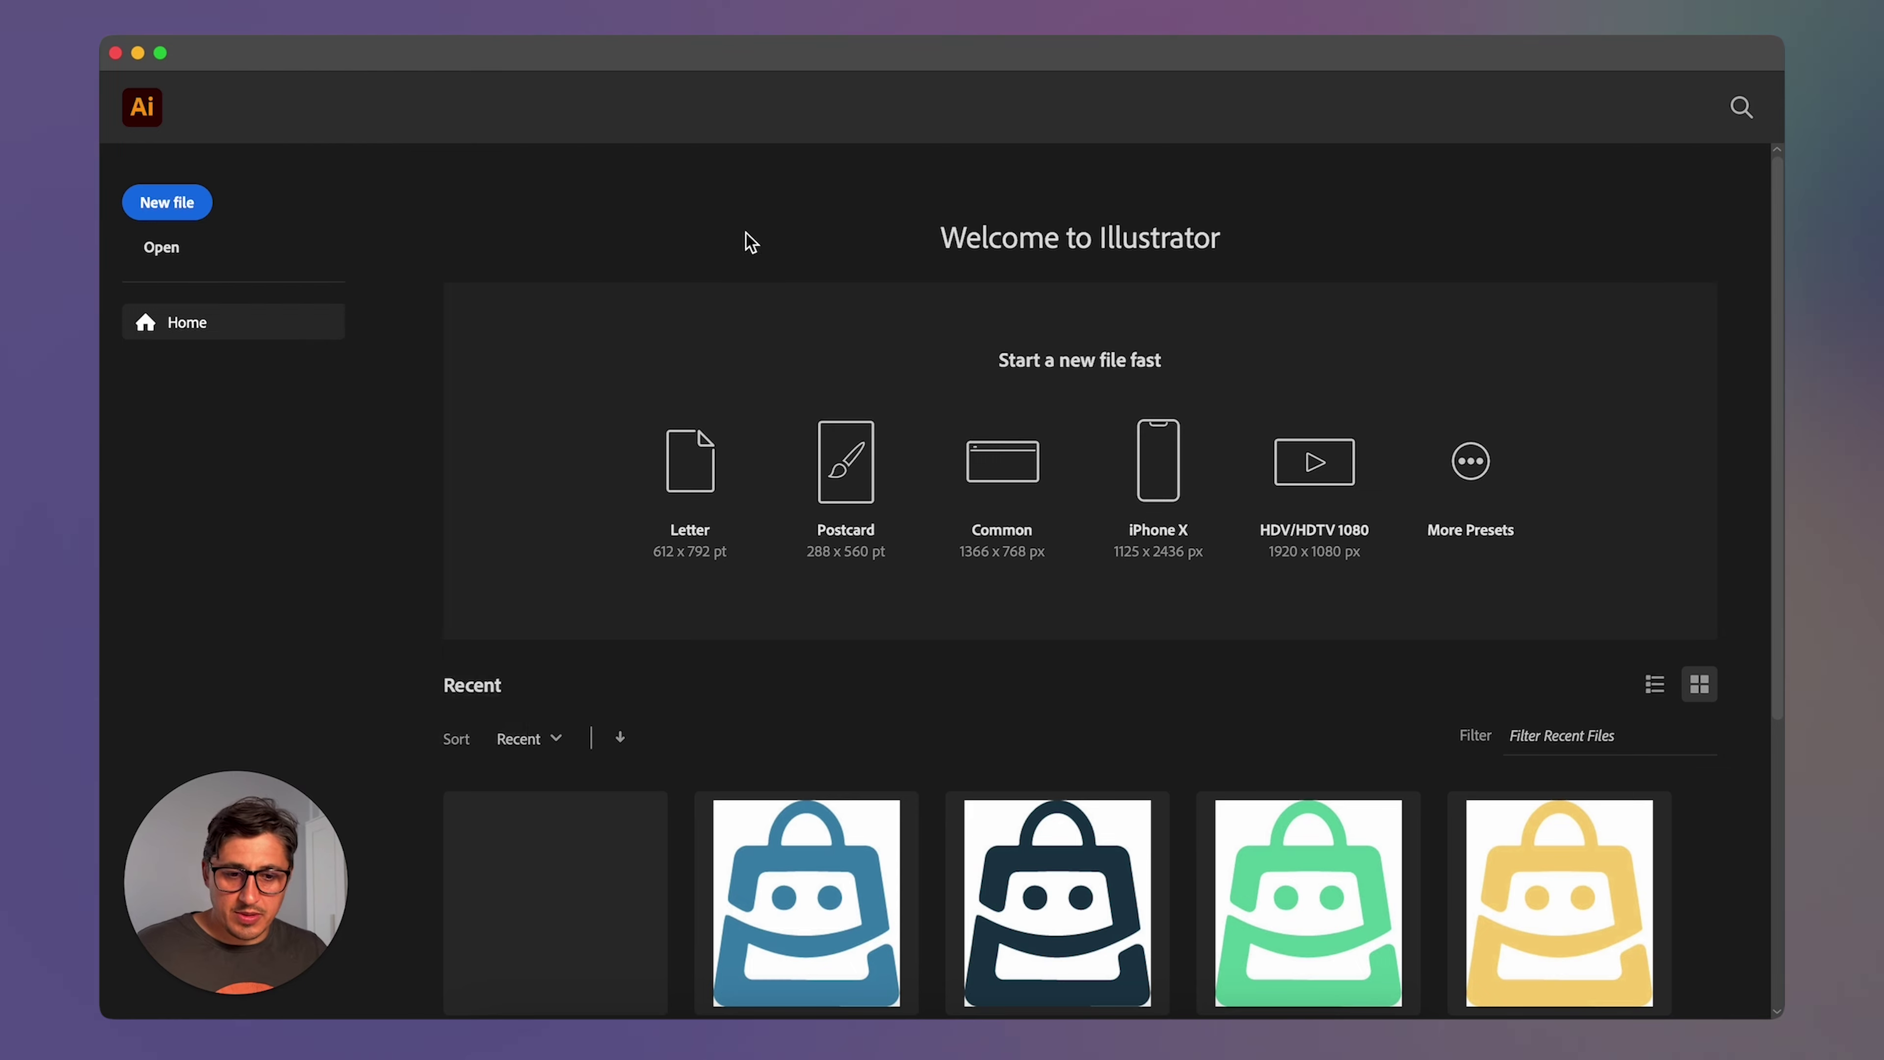
left_click(1102, 249)
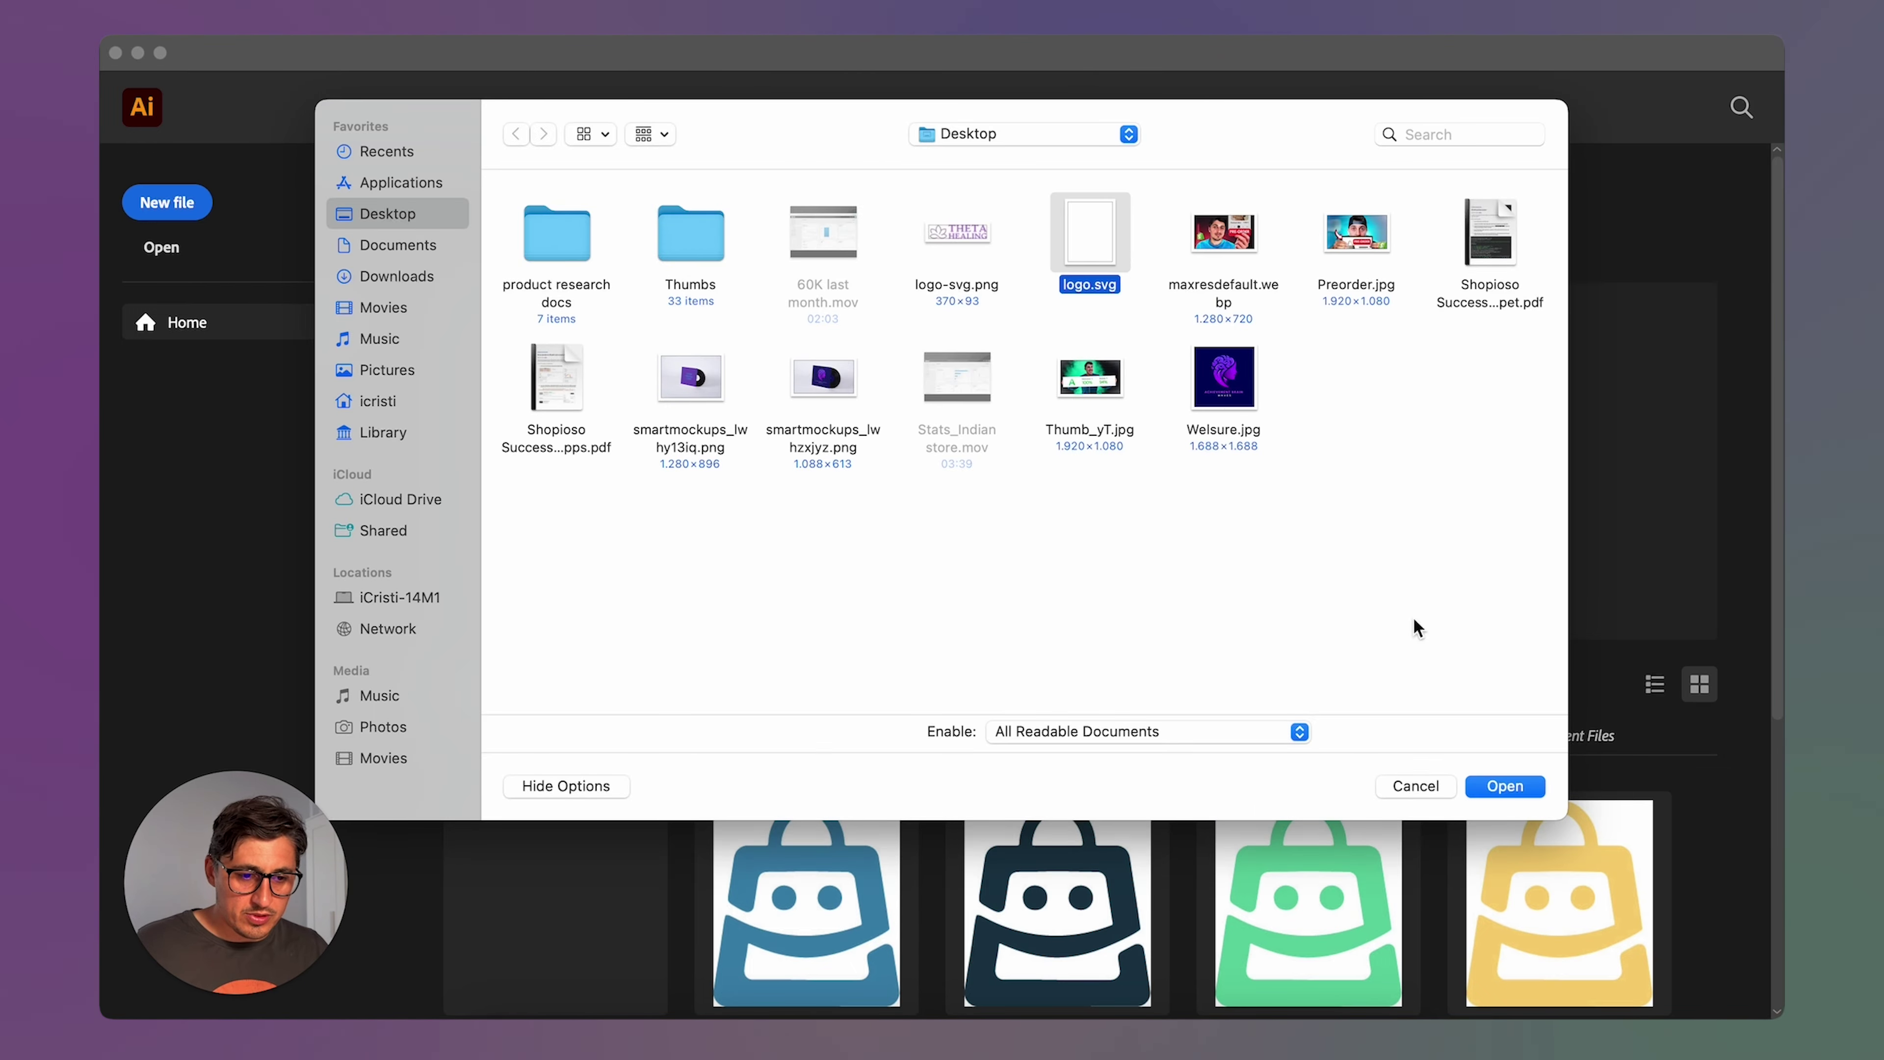
left_click(1505, 785)
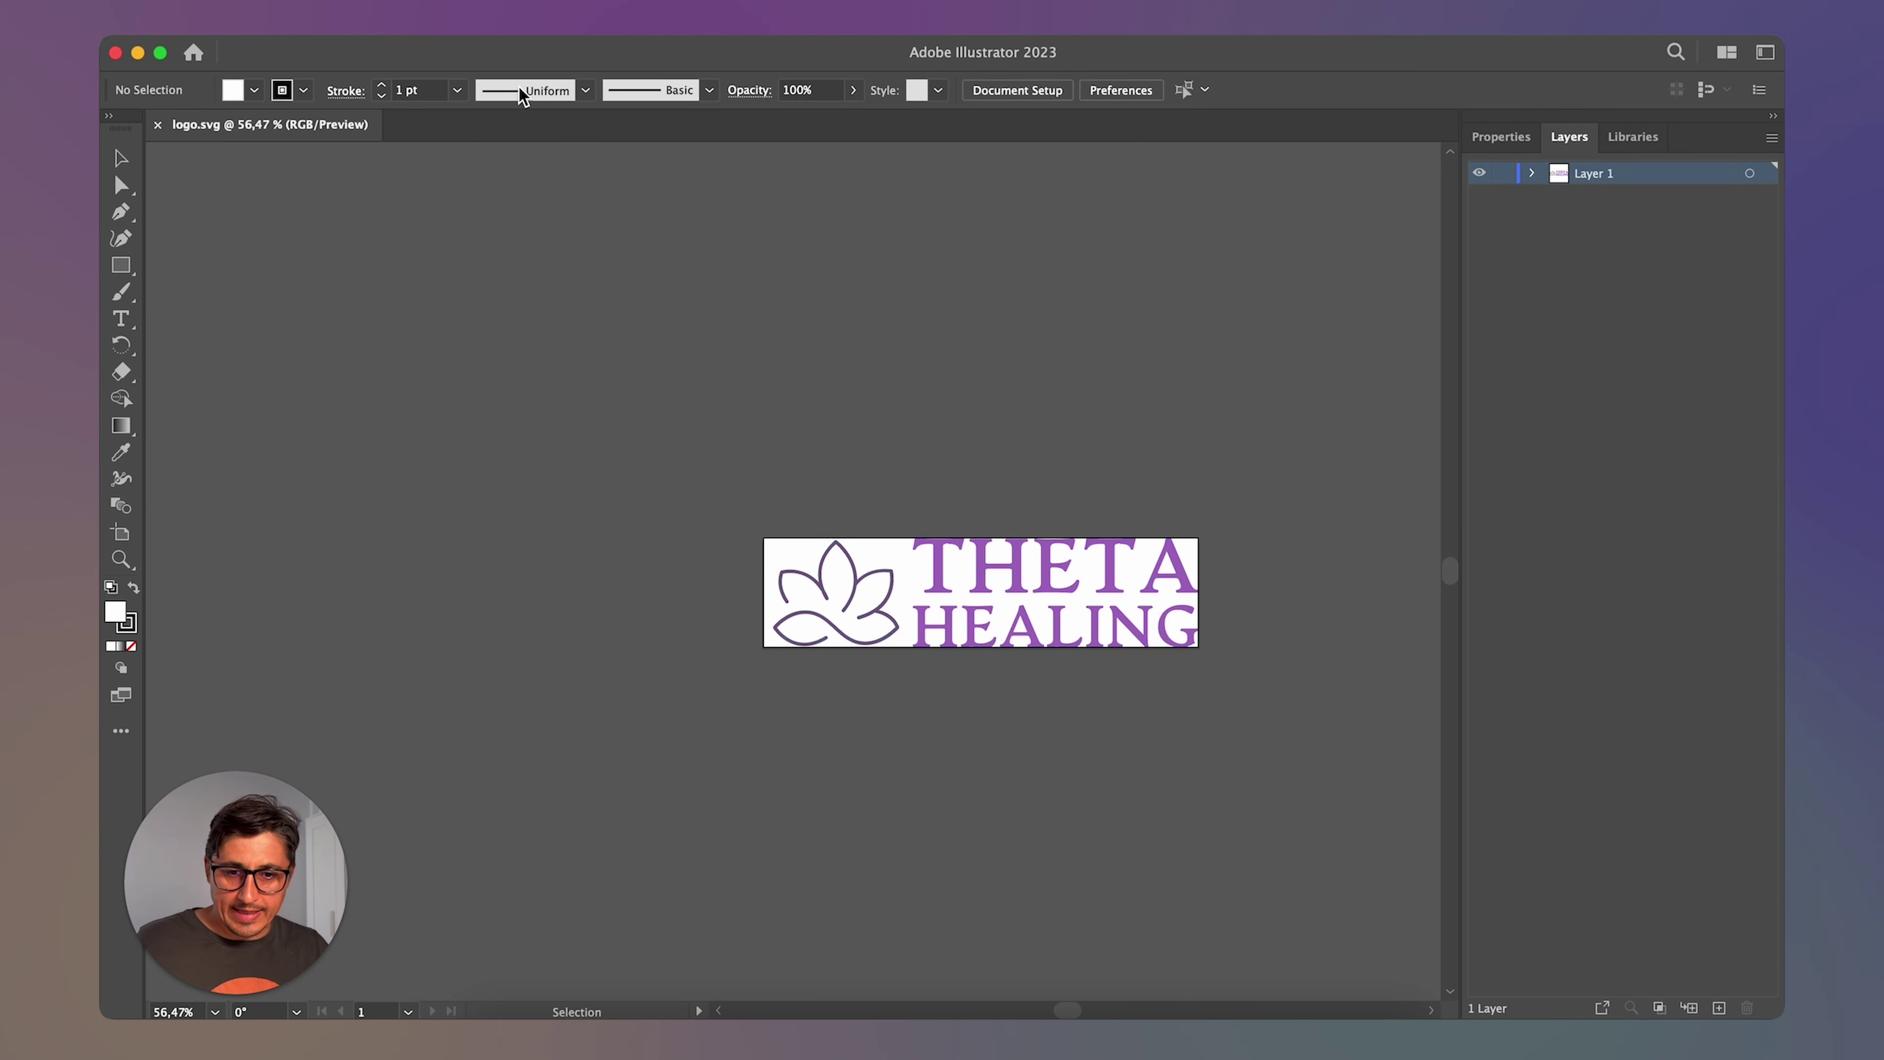
left_click(121, 536)
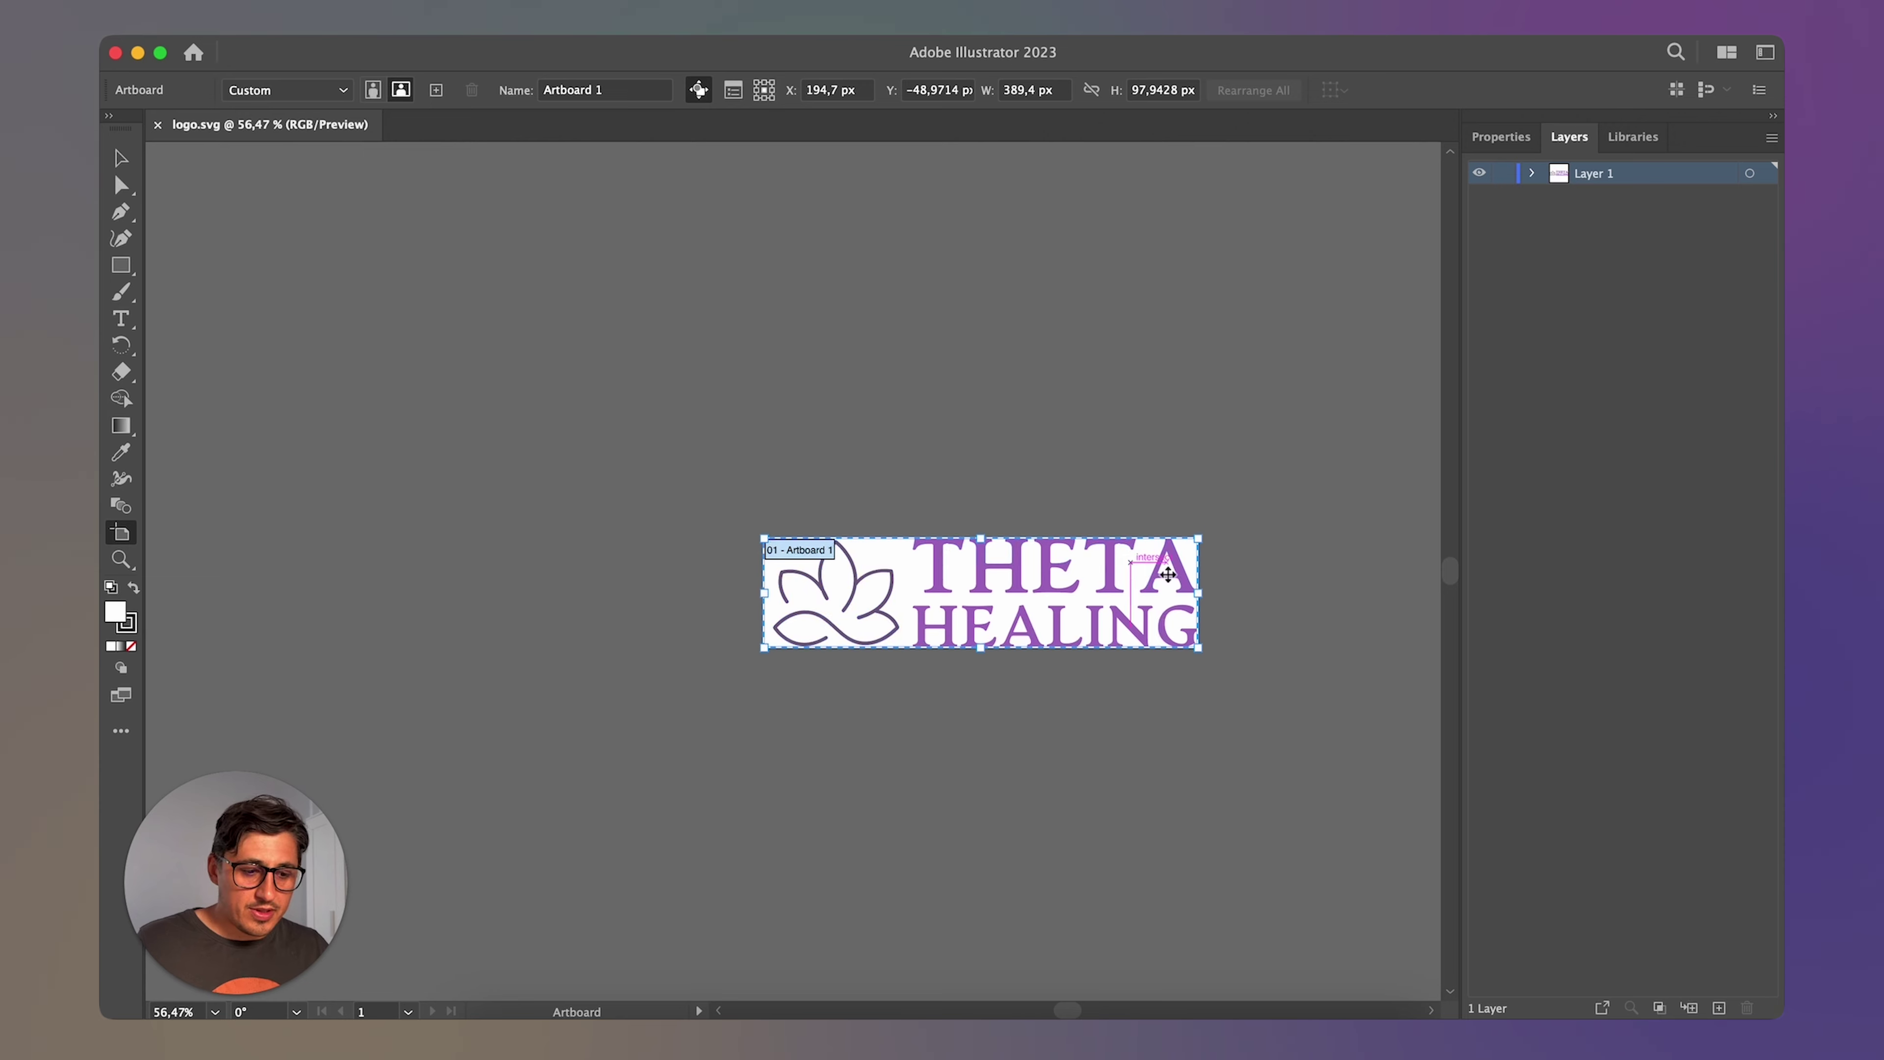
left_click_drag(1200, 594, 1203, 596)
Export the artboard for screens as a PNG at 4x scale to the Desktop.
left_click(256, 18)
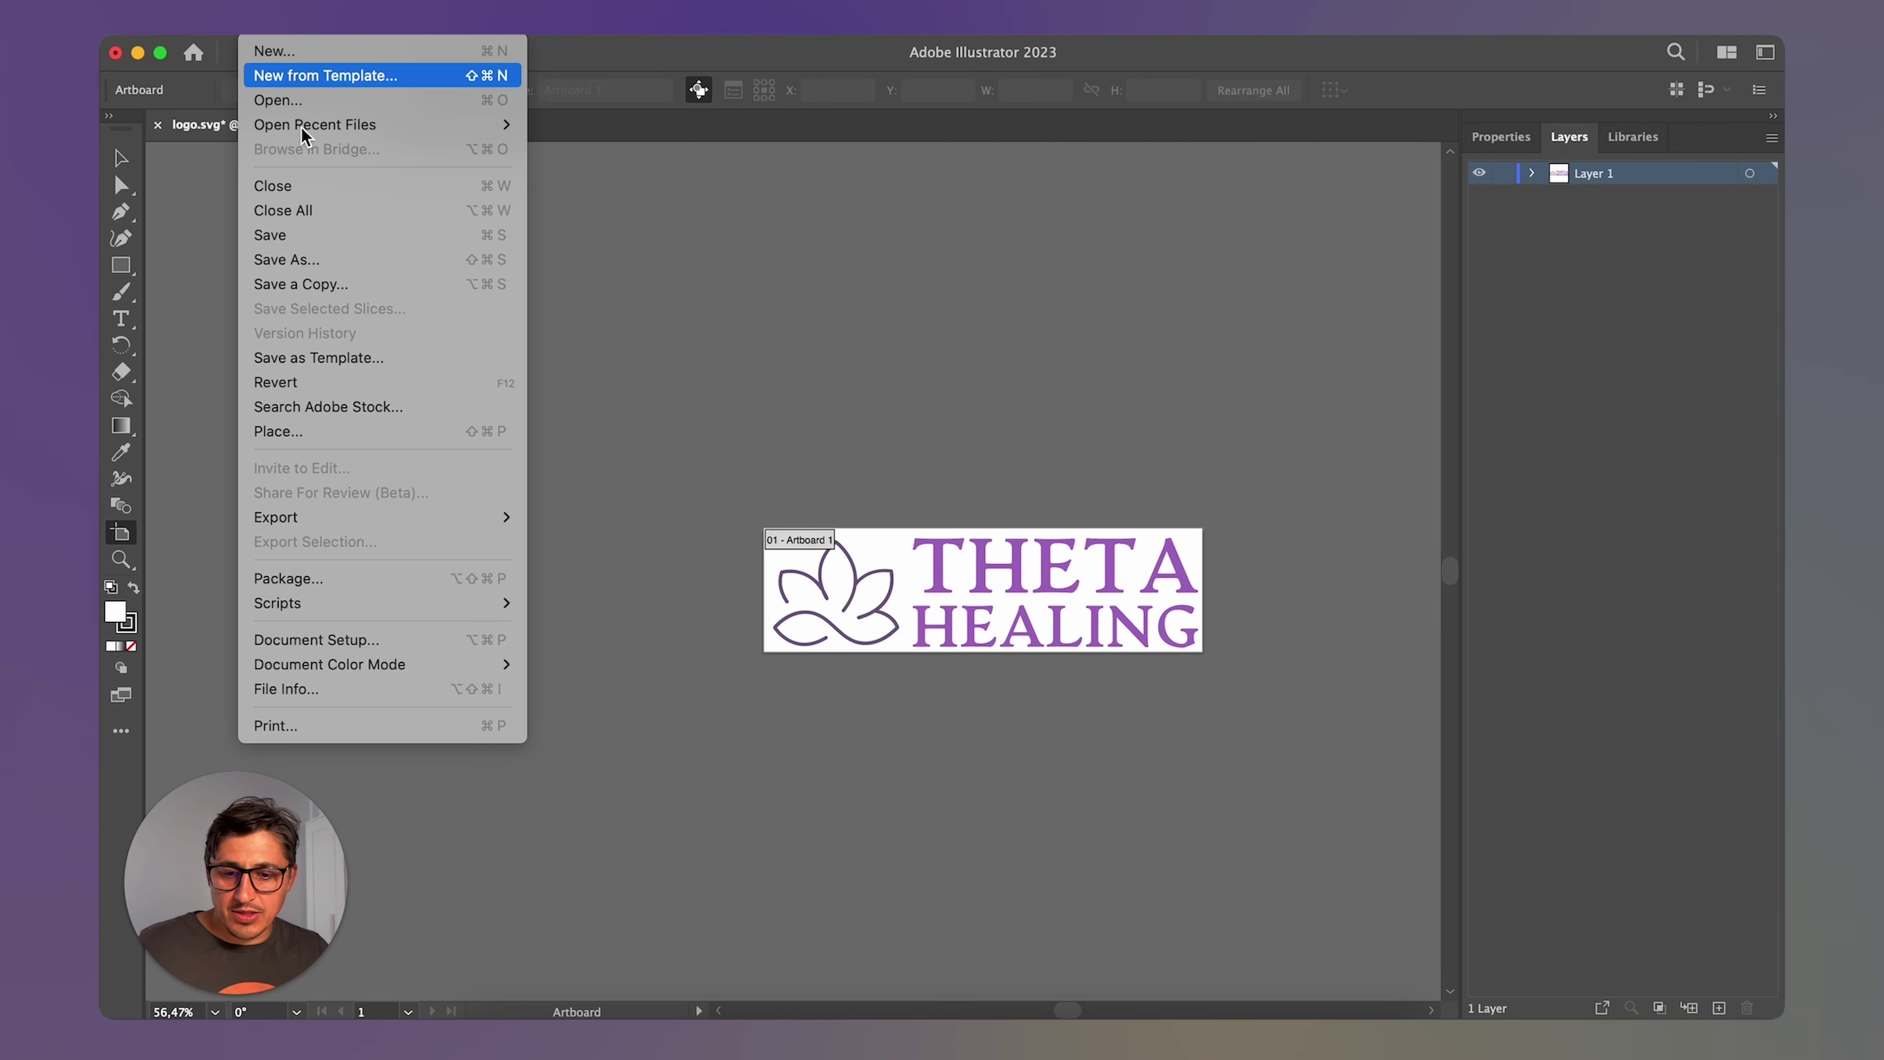
mouse_move(343, 517)
left_click(671, 517)
left_click_drag(853, 140, 980, 113)
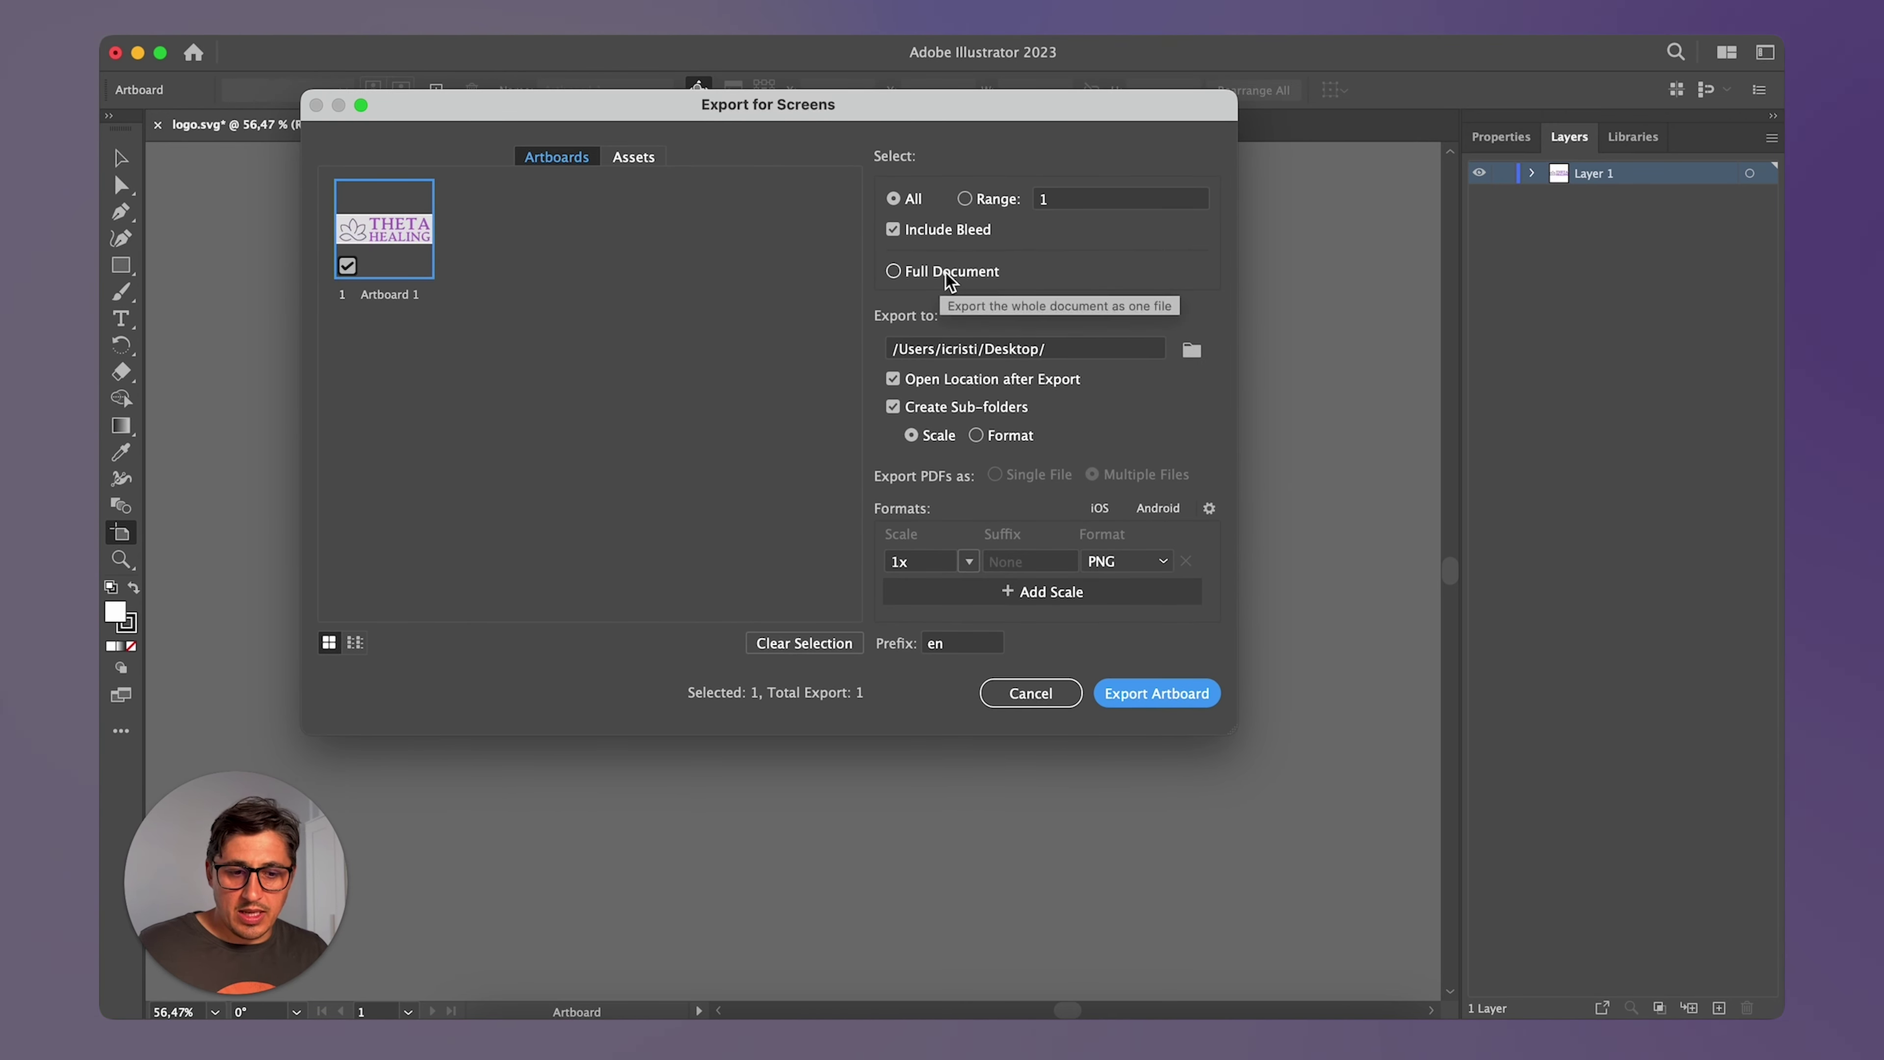
left_click(967, 561)
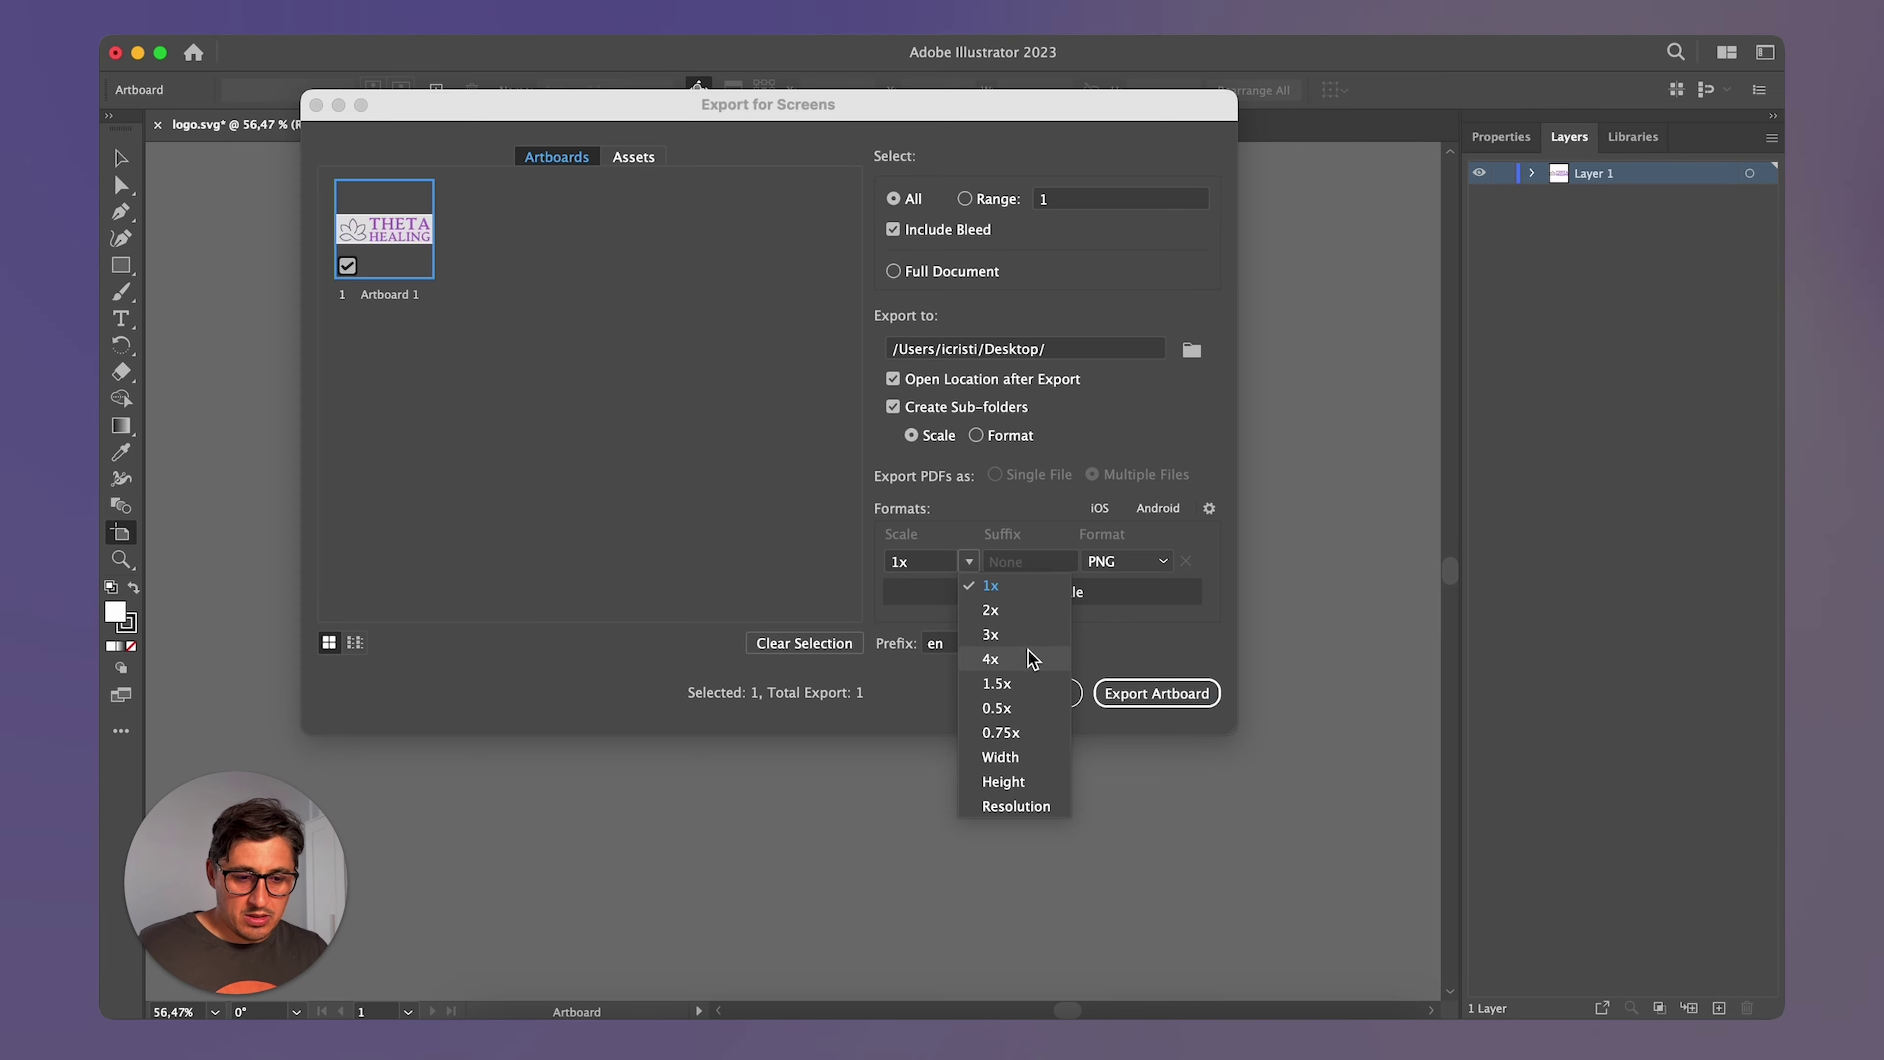
left_click(1016, 659)
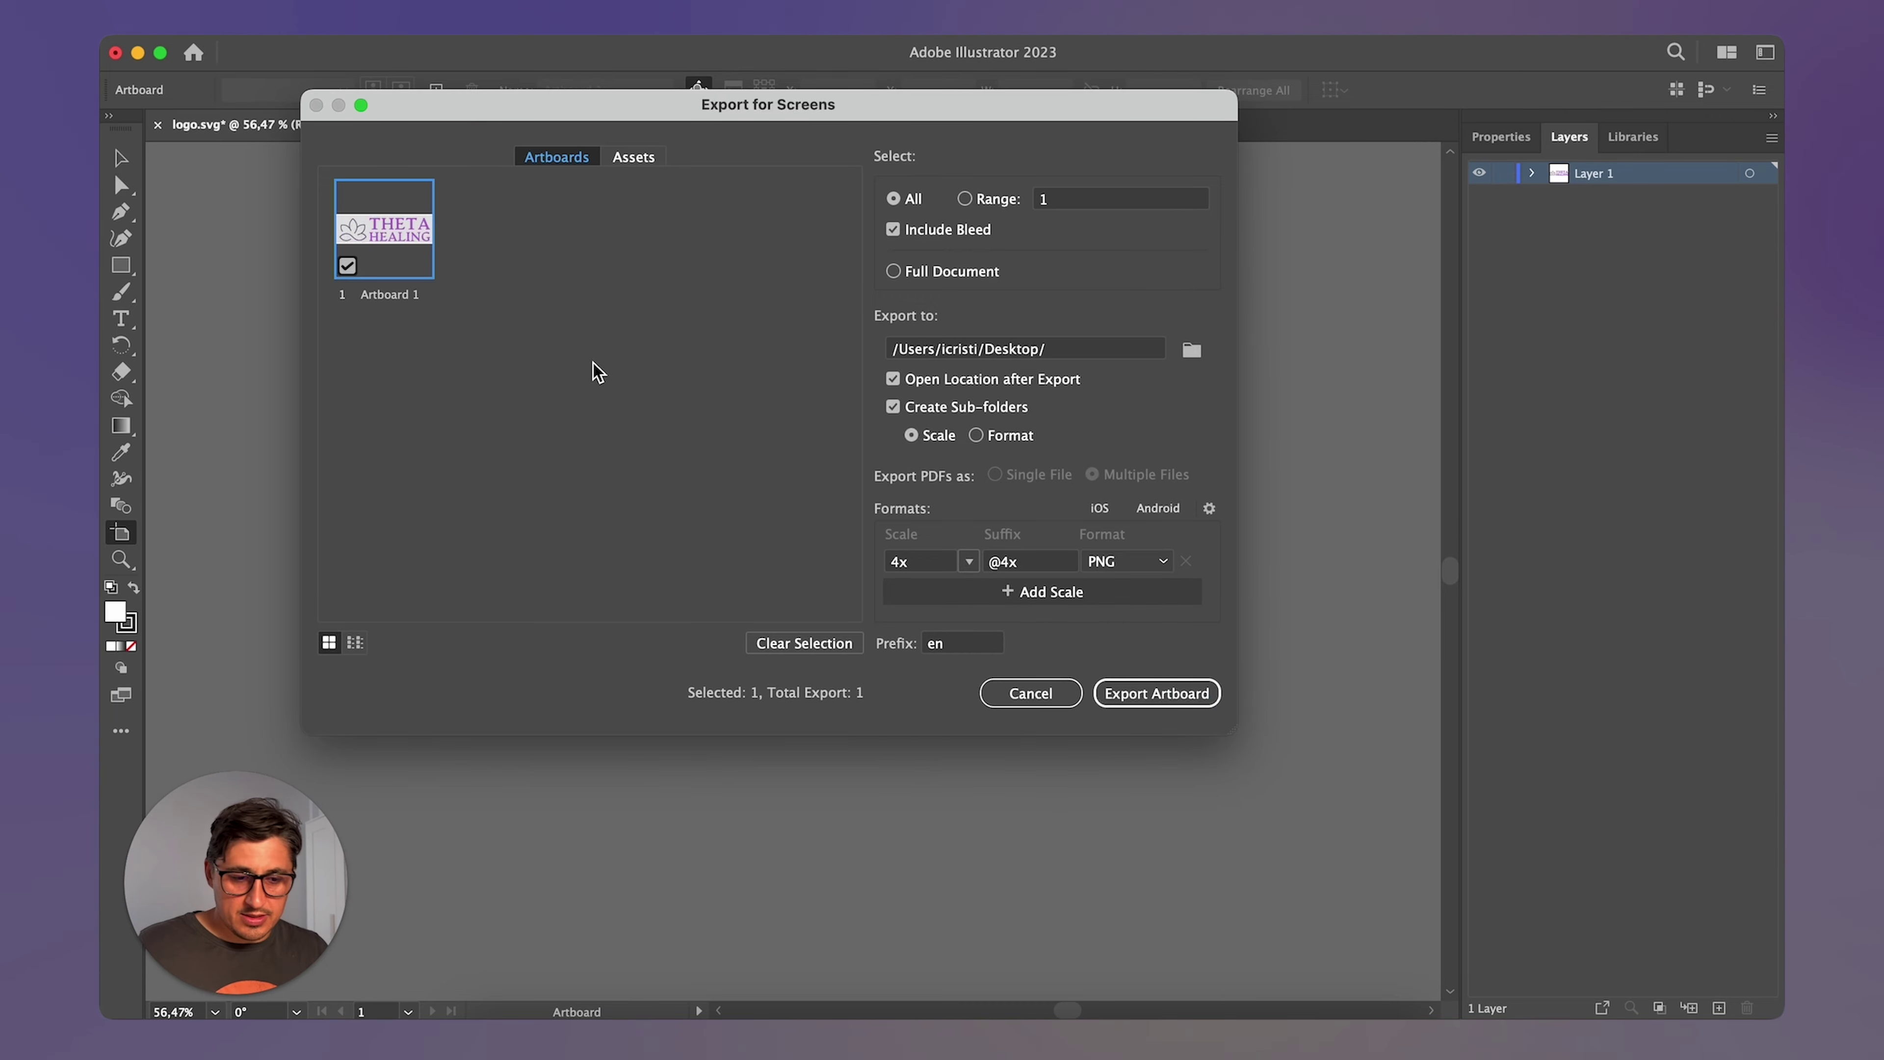
left_click(1157, 693)
left_click(684, 273)
double_click(684, 273)
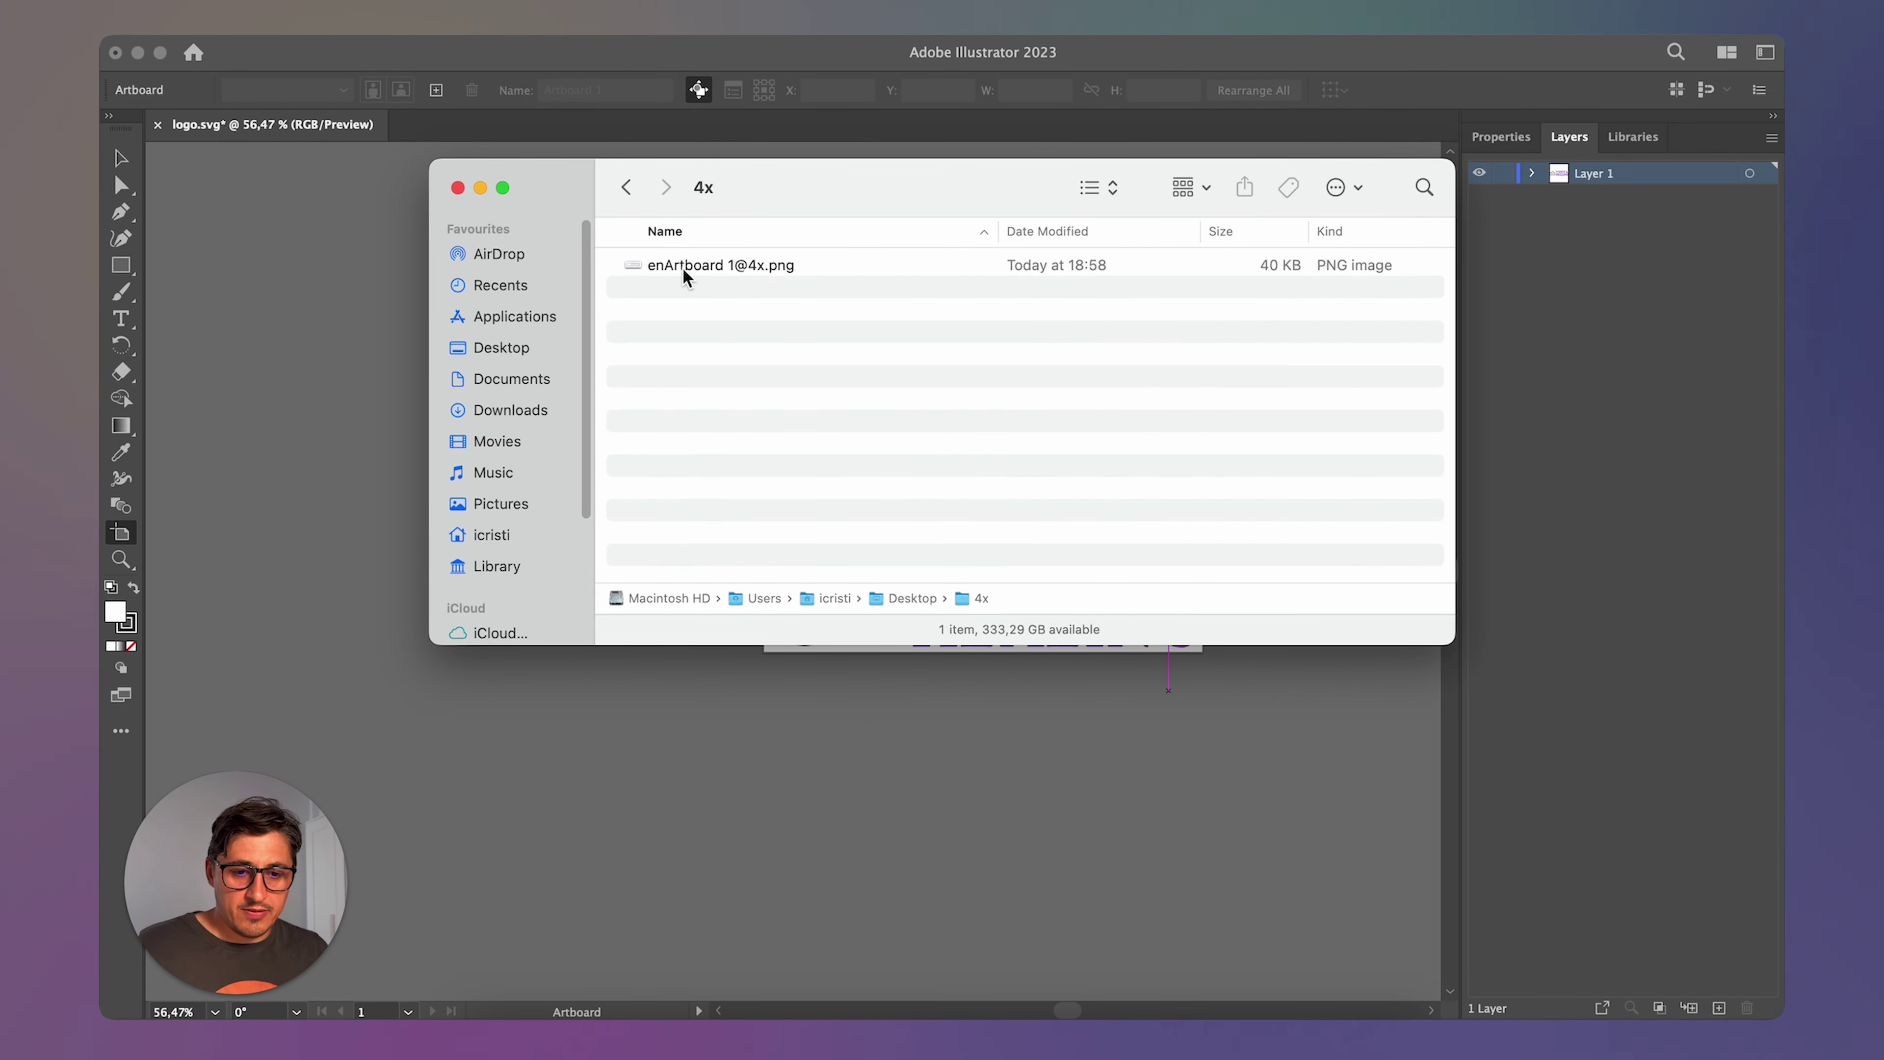
double_click(712, 269)
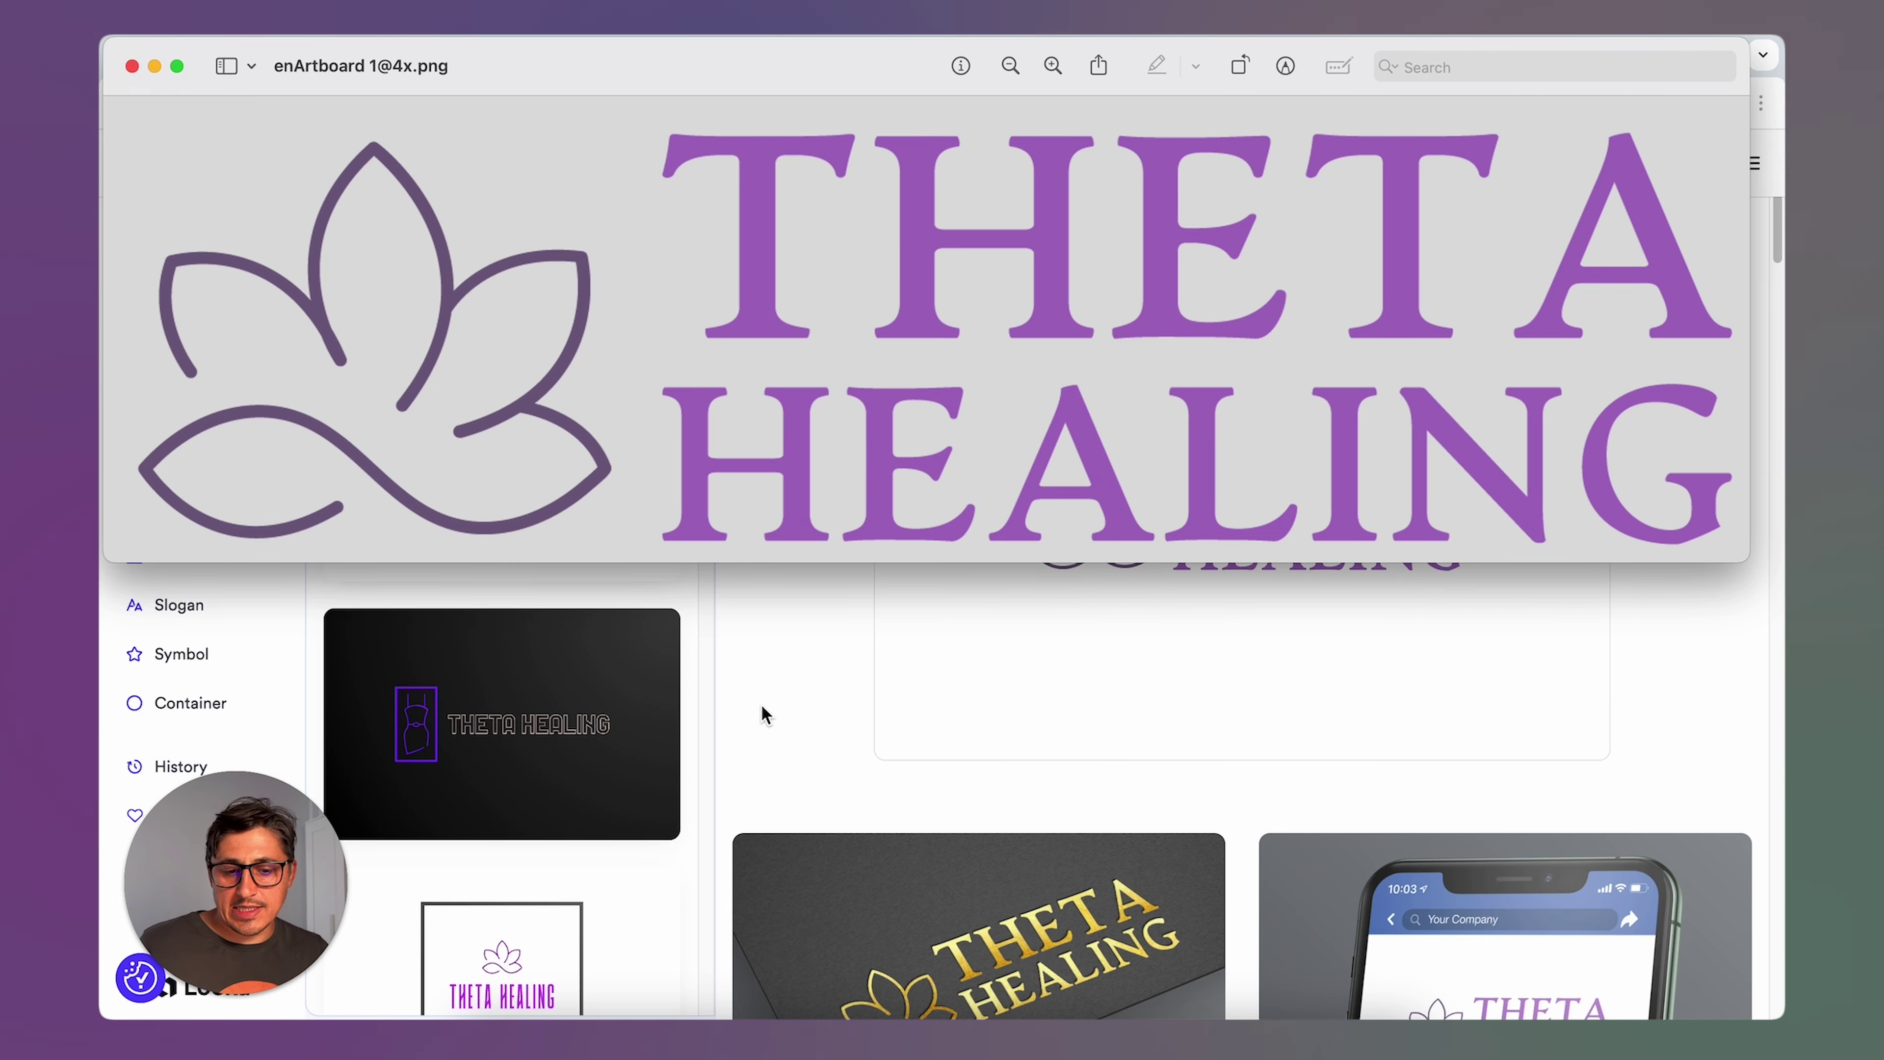
key("super+w")
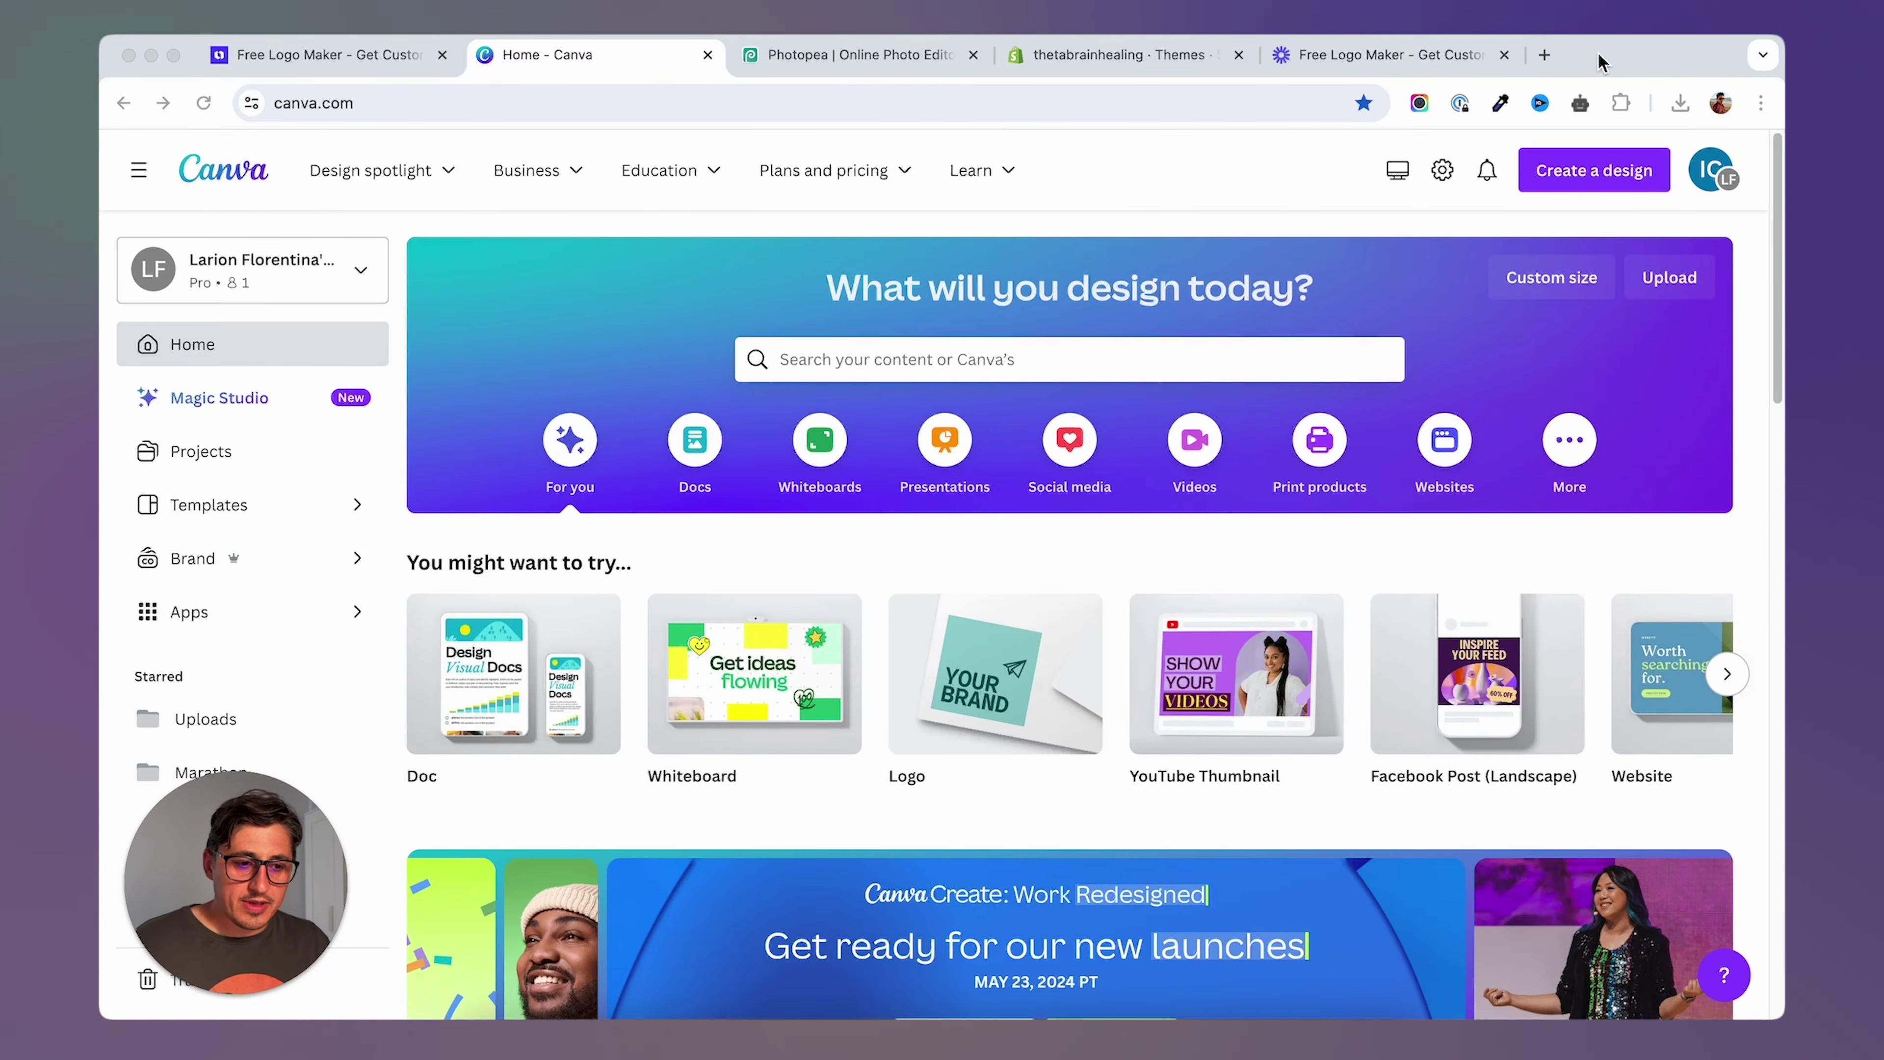
Create a new Logo design in Canva.
left_click(1645, 182)
left_click(1606, 191)
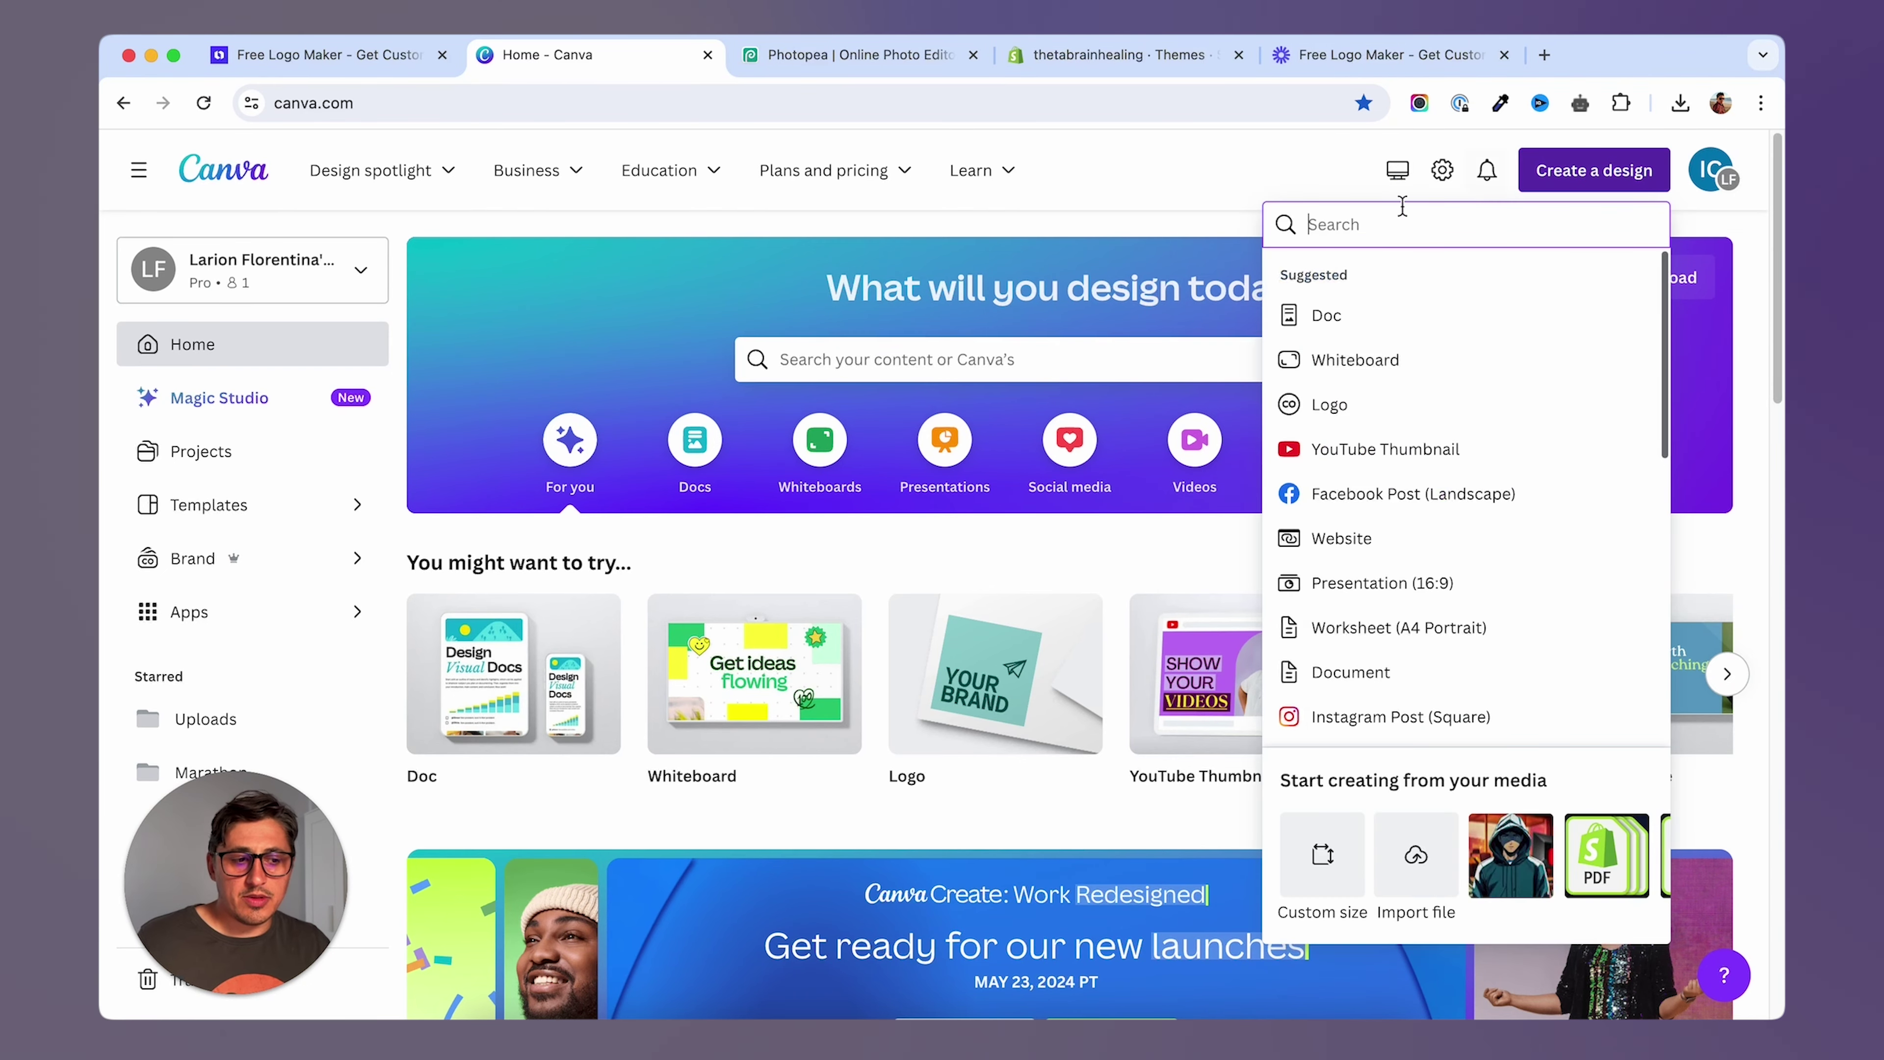
left_click(1330, 405)
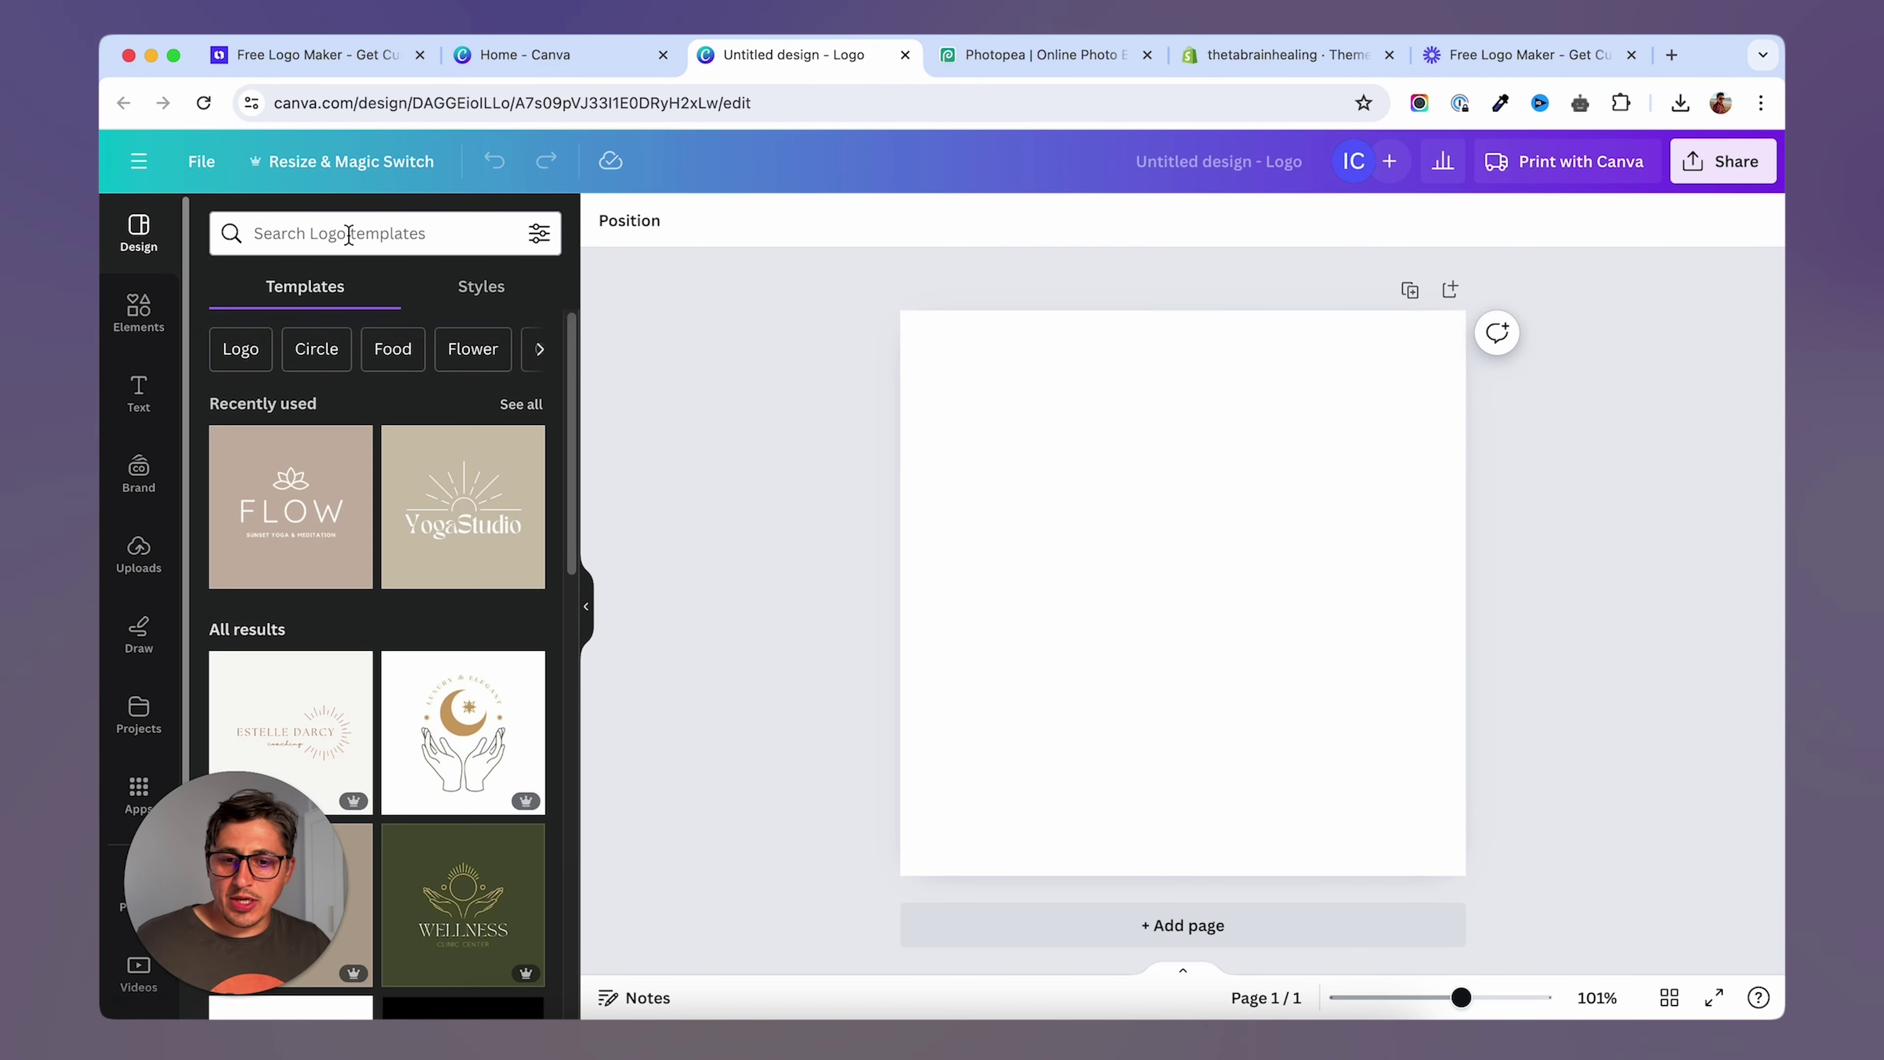
Search the logo templates for "yoga" and apply the White Minimalist Yoga Studio Logo template to the blank page.
left_click(348, 234)
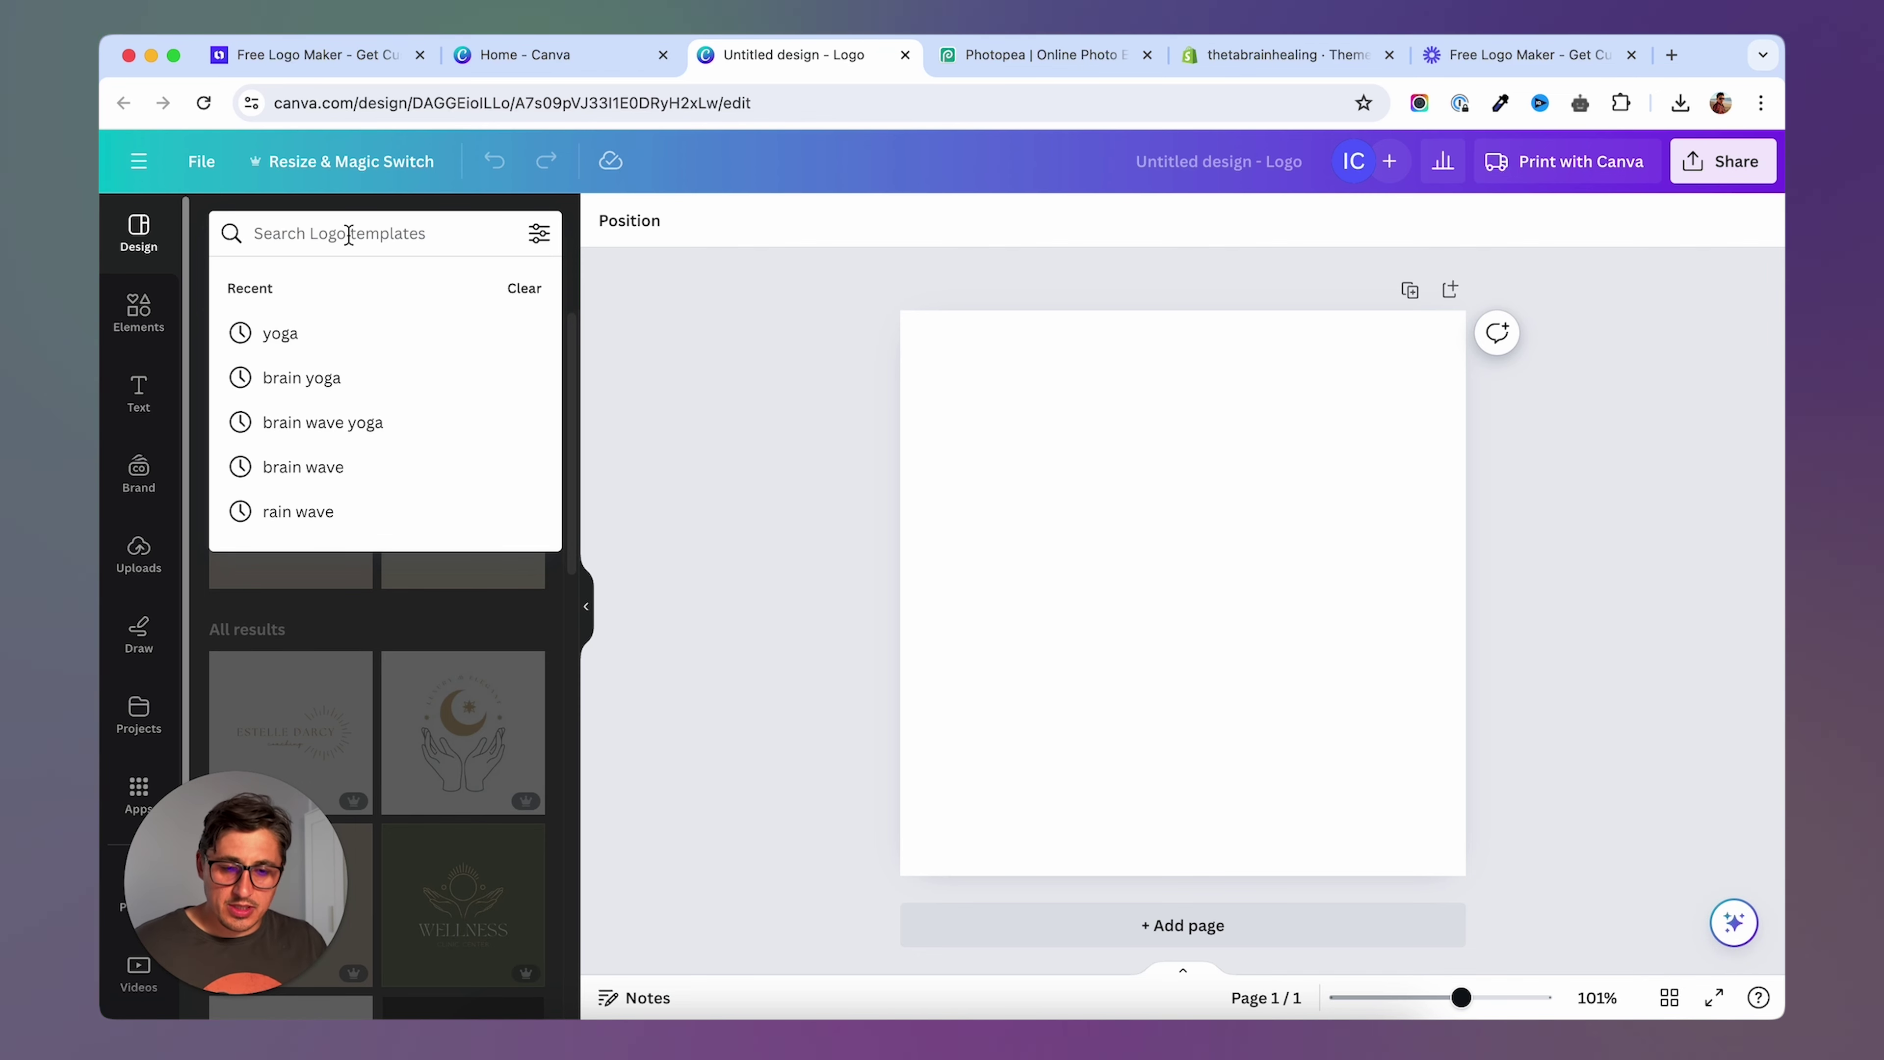
type("yoga")
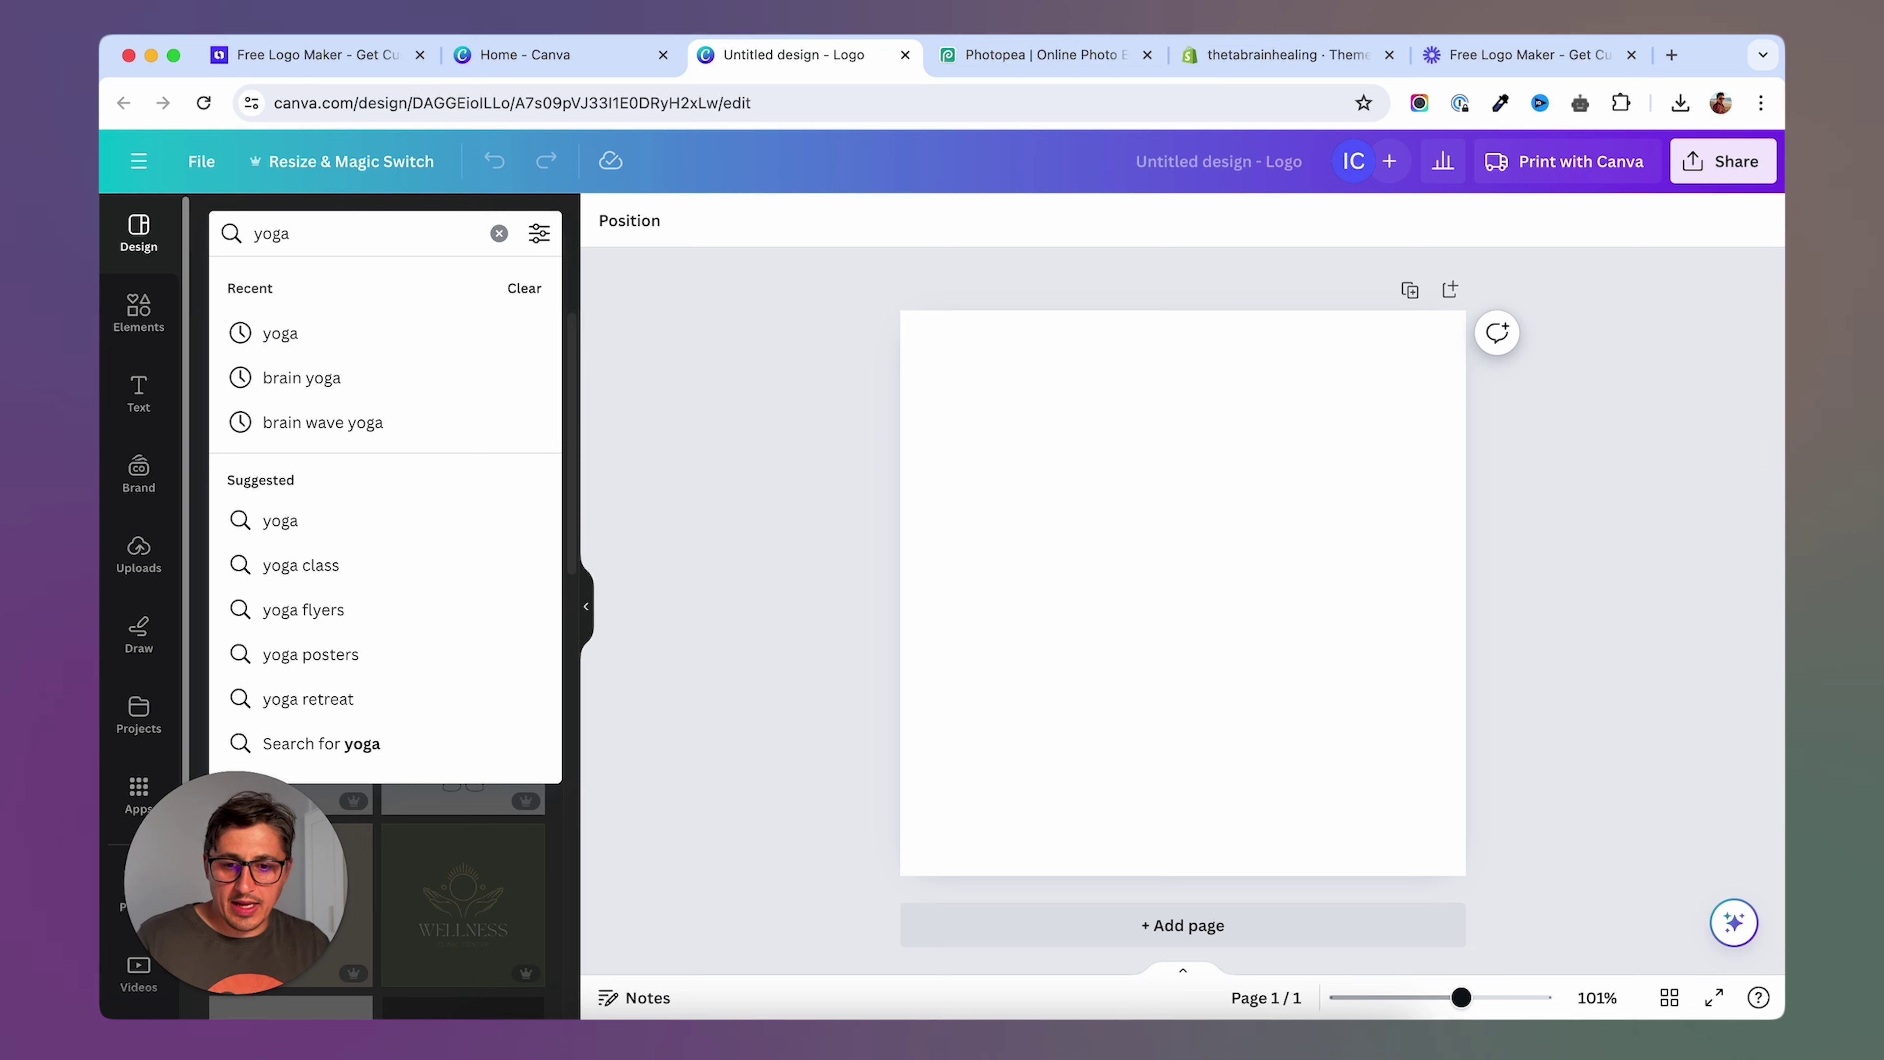
key("Return")
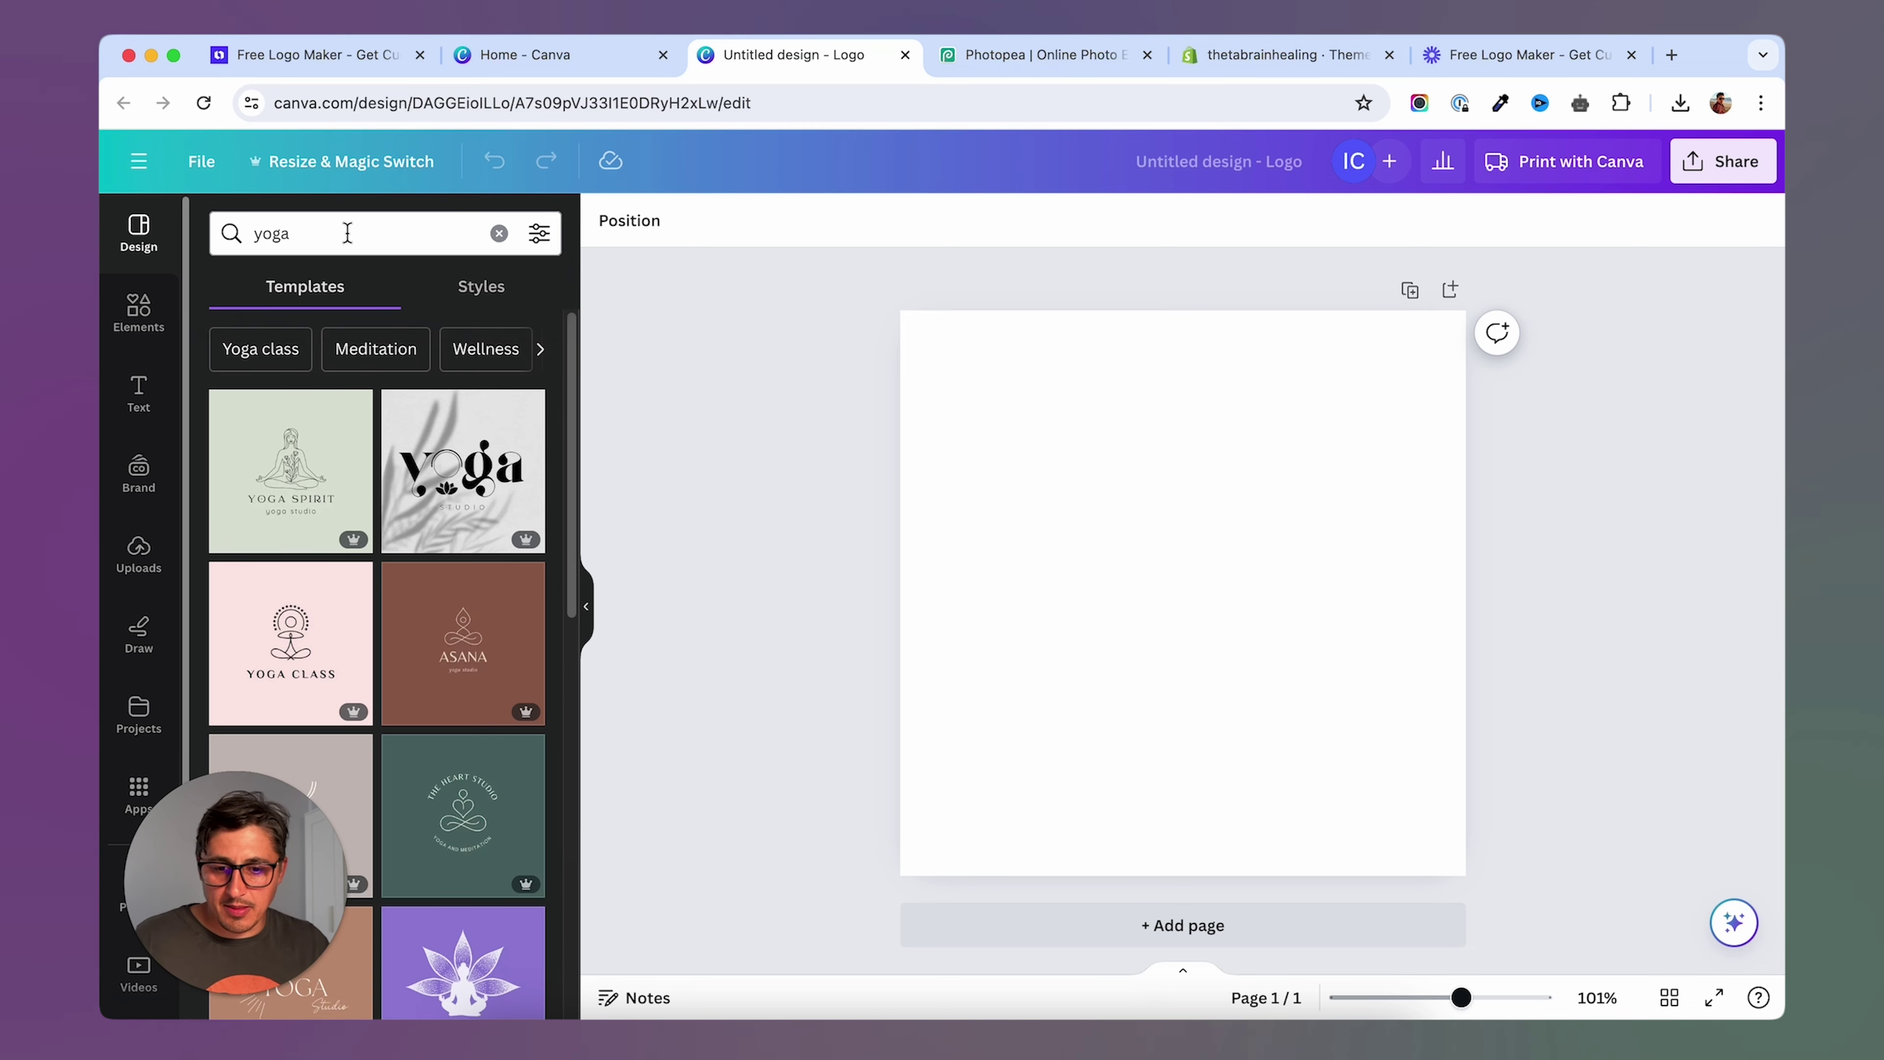
scroll(318, 501, "down", 1)
scroll(318, 501, "up", 1)
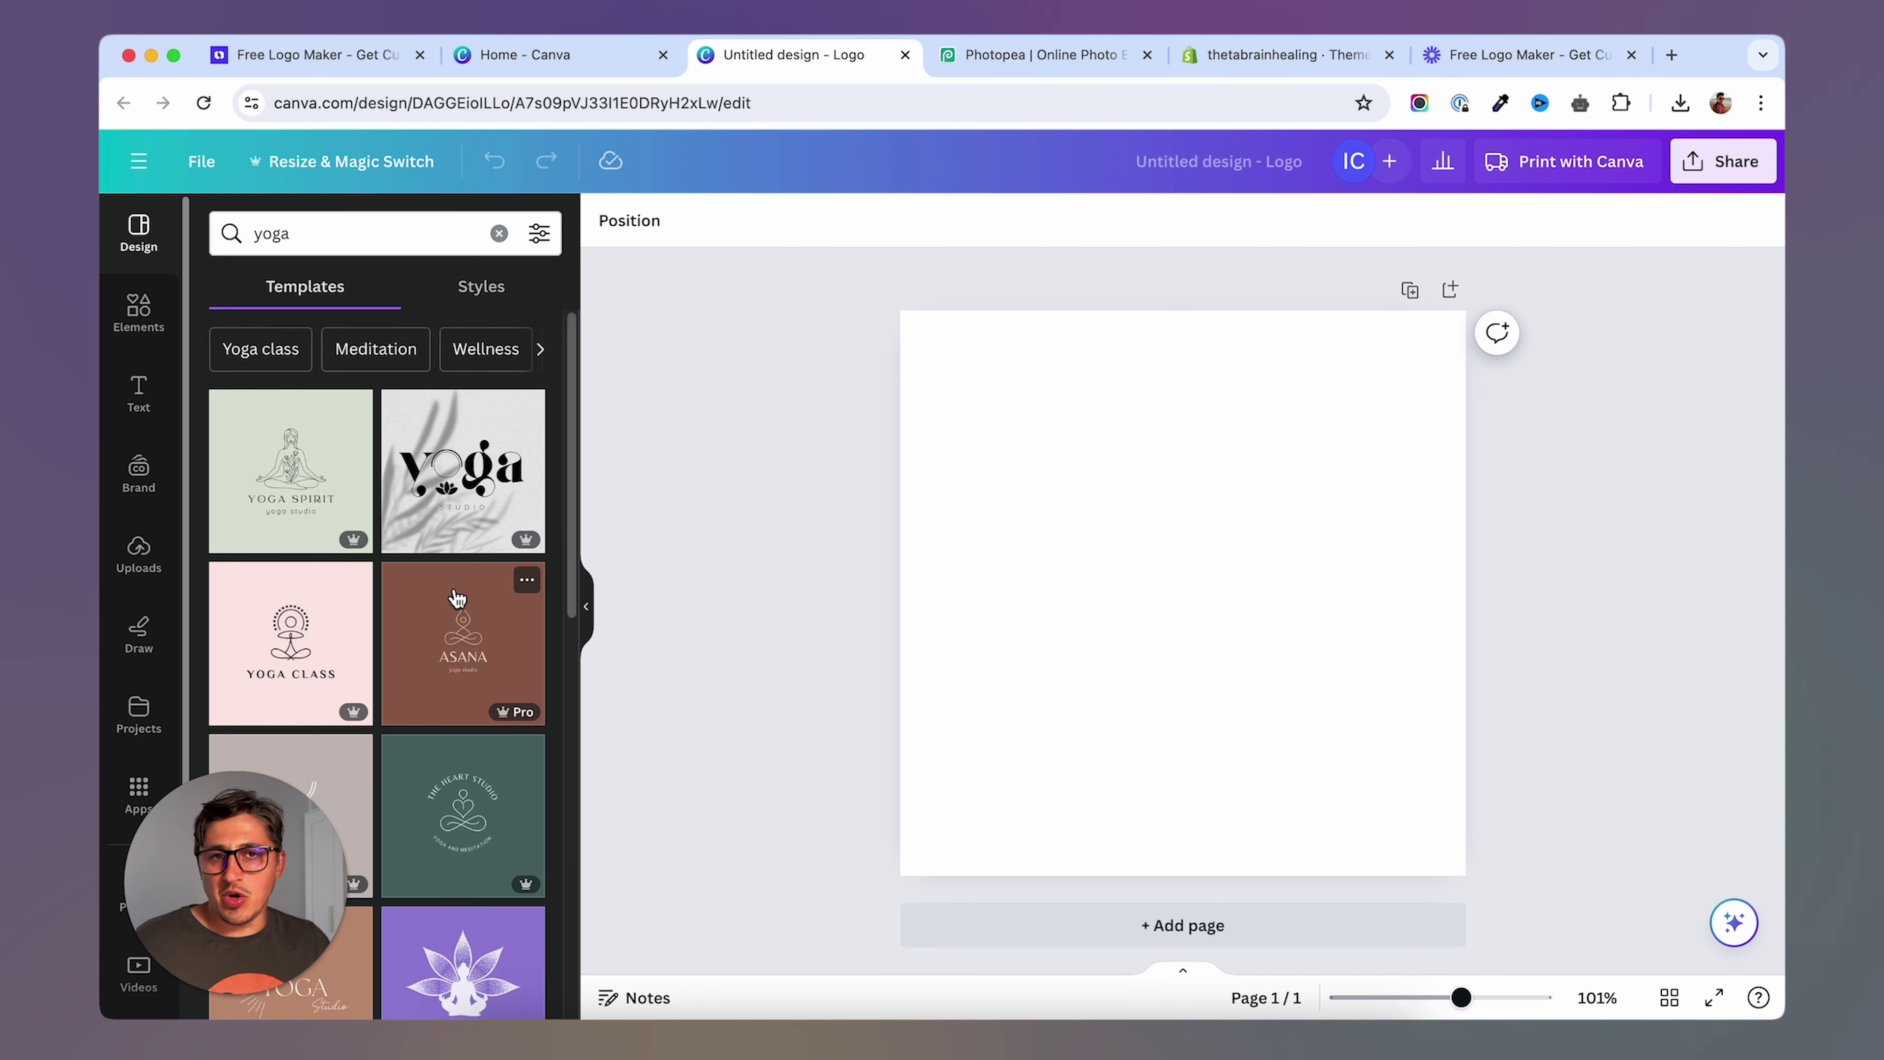
scroll(456, 607, "down", 10)
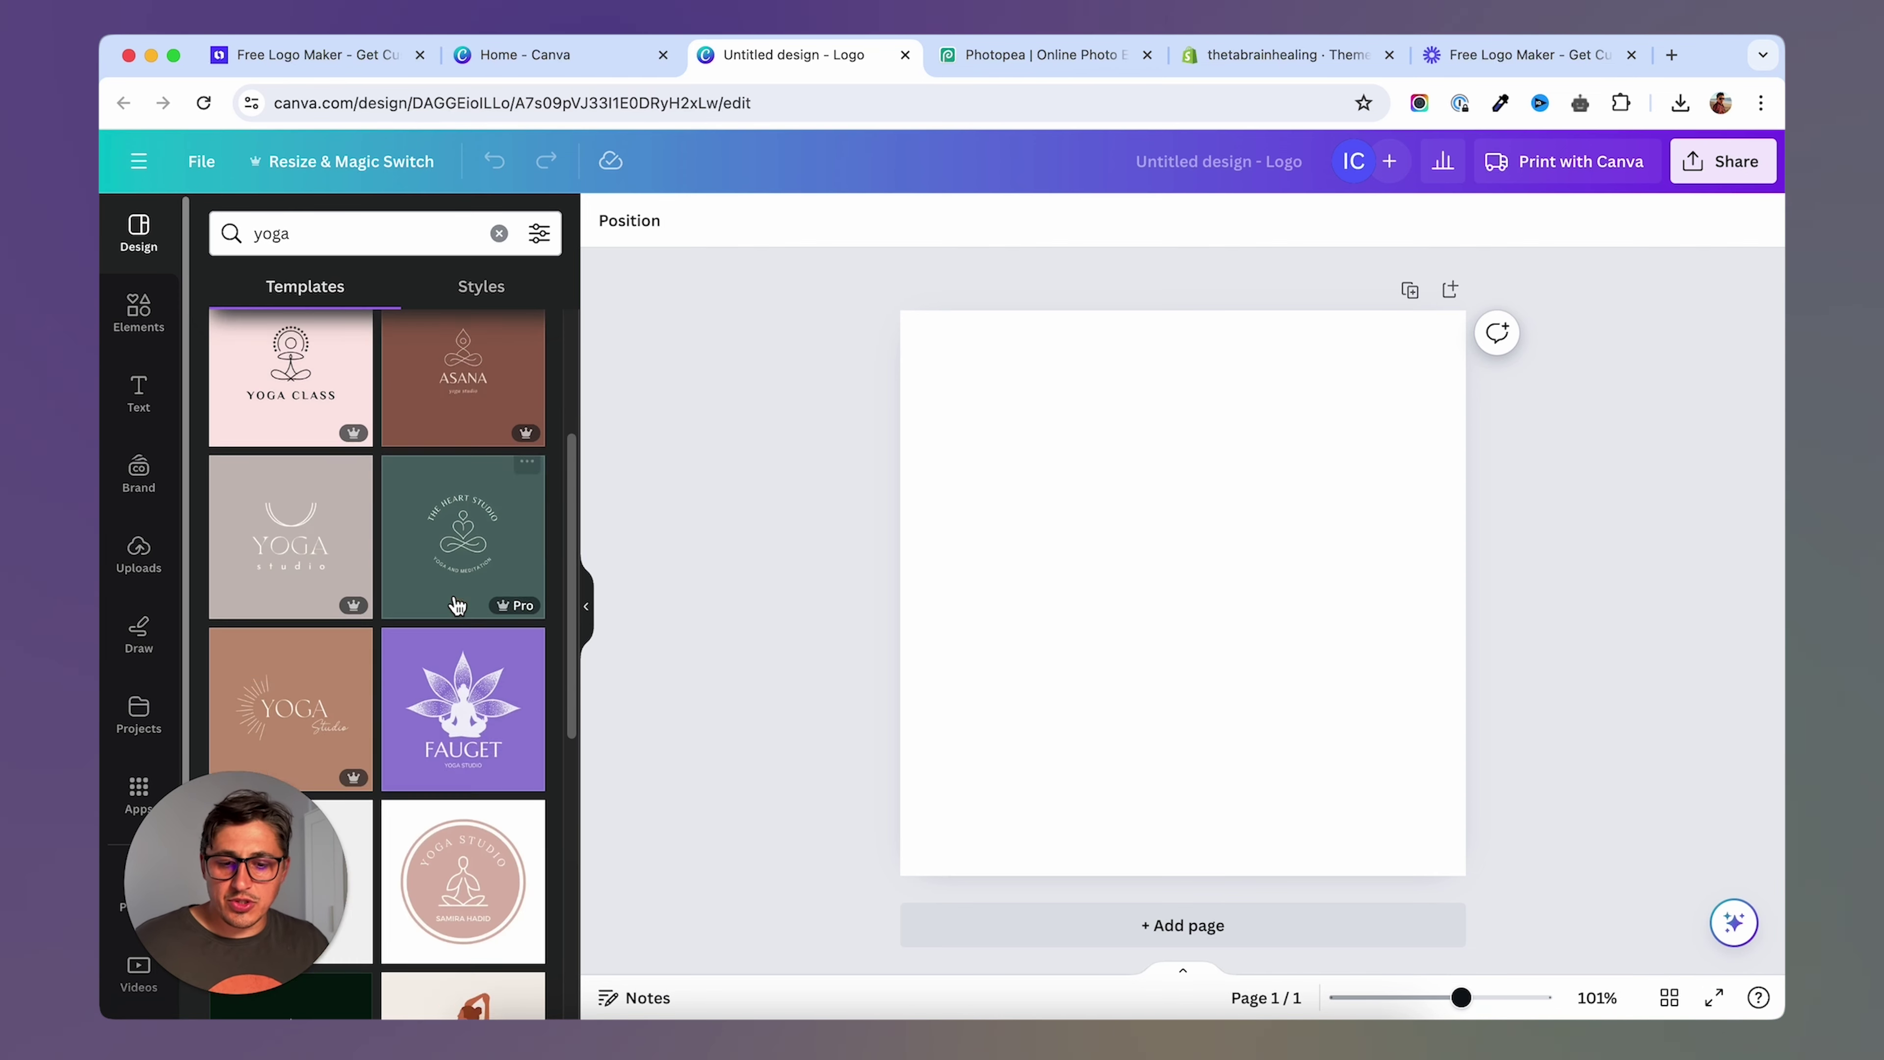
scroll(456, 607, "down", 5)
scroll(458, 605, "up", 4)
scroll(457, 607, "down", 5)
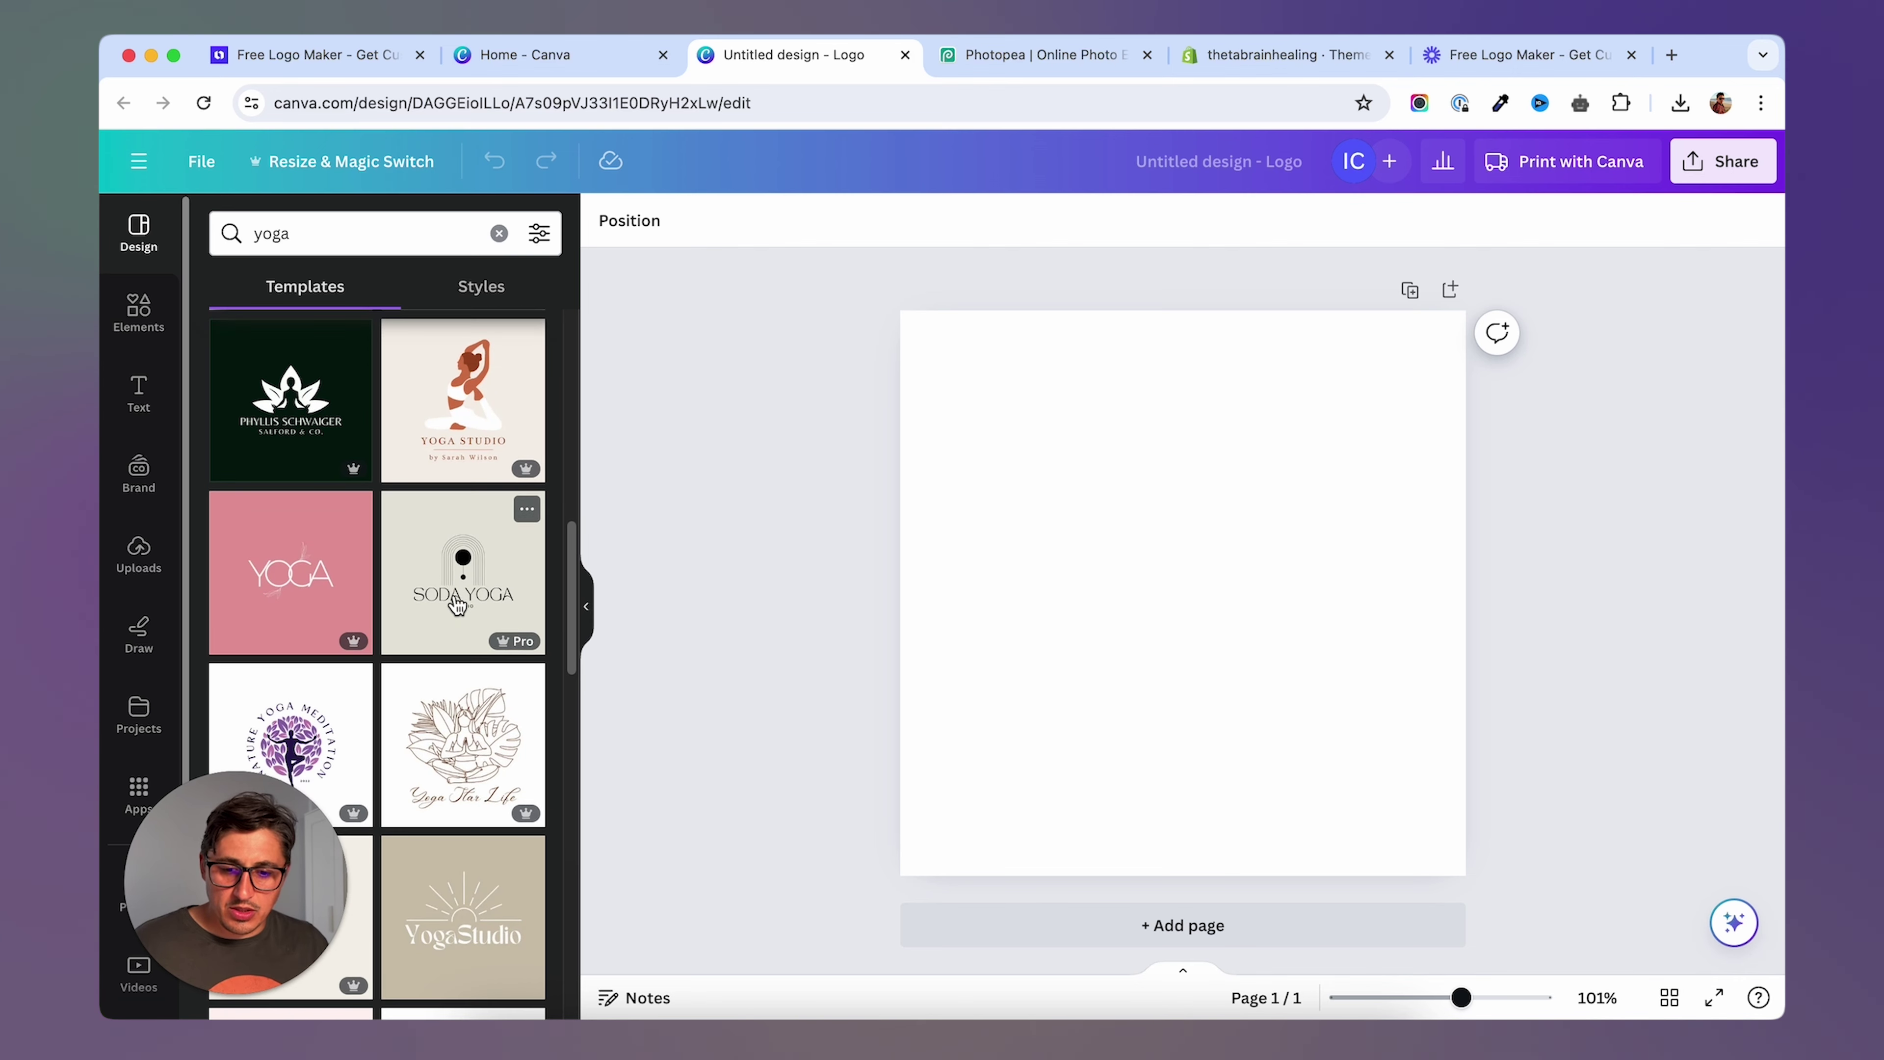
left_click(461, 682)
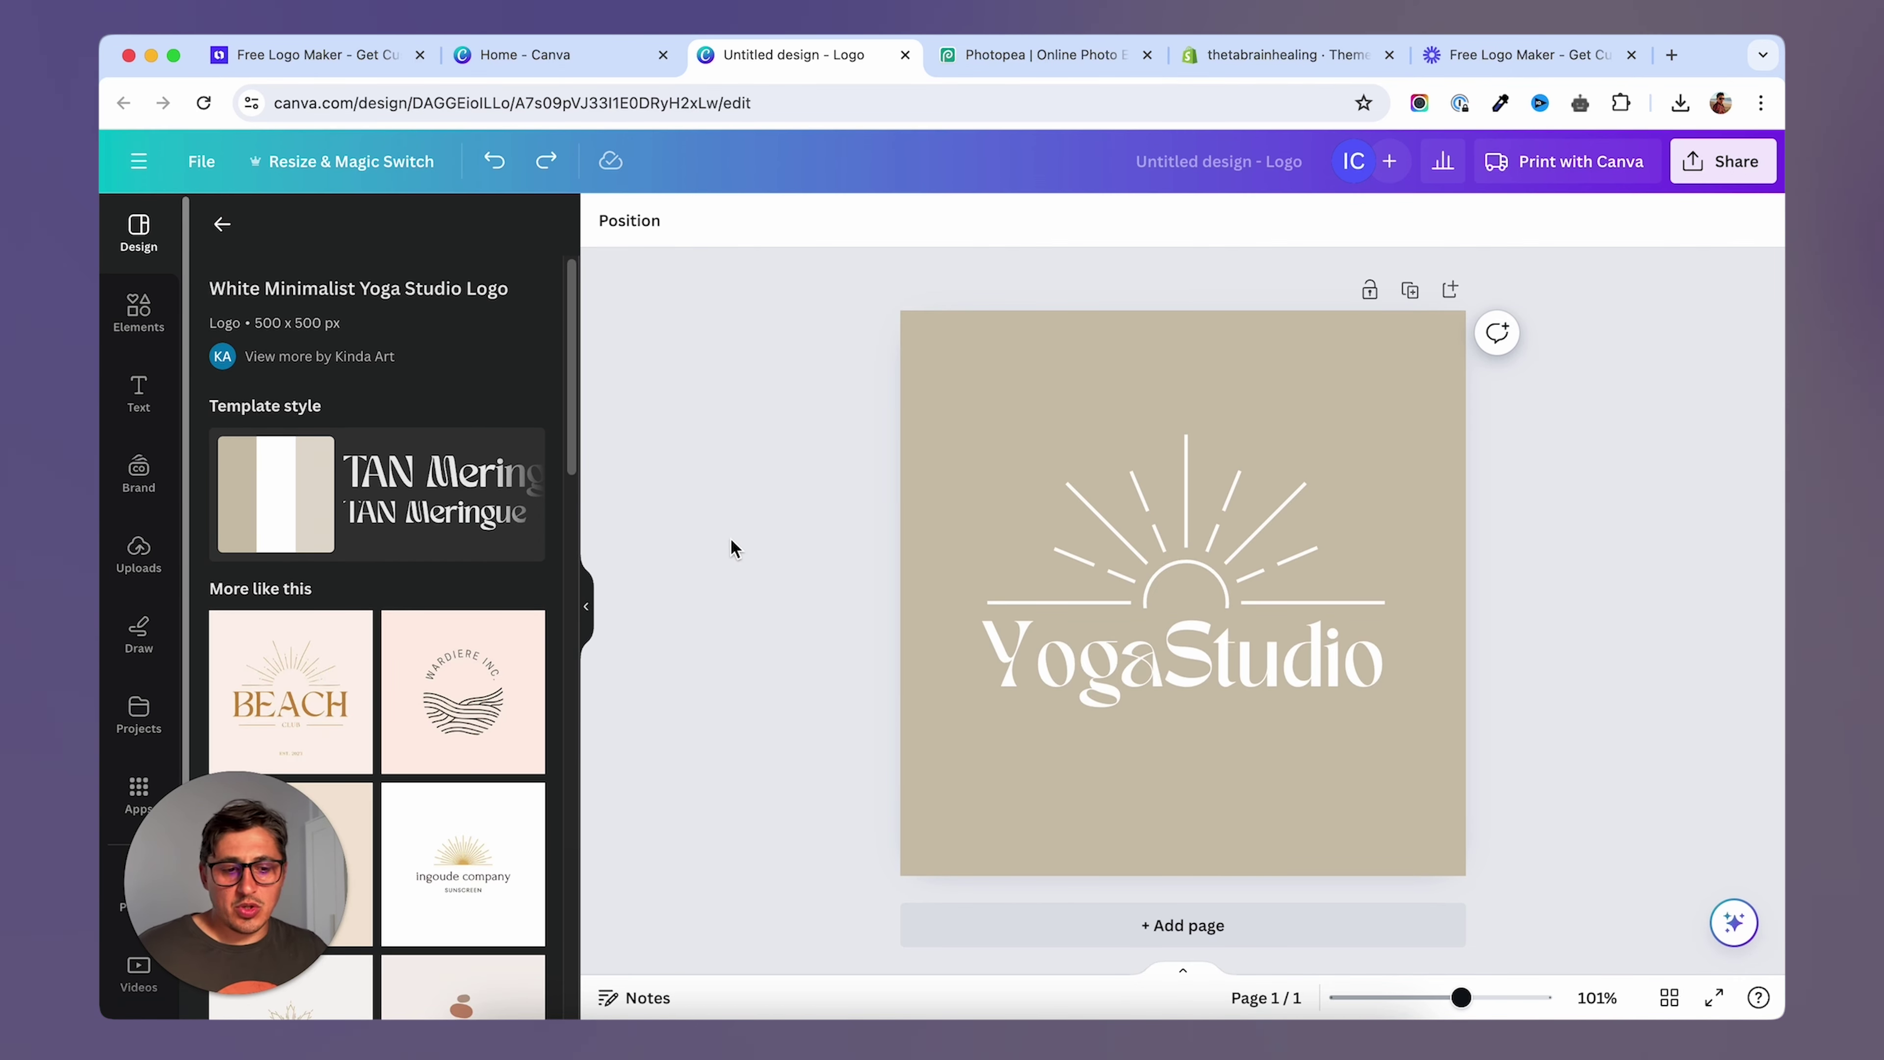
Recolor the sunburst graphic above the text to the violet default color.
left_click(1163, 555)
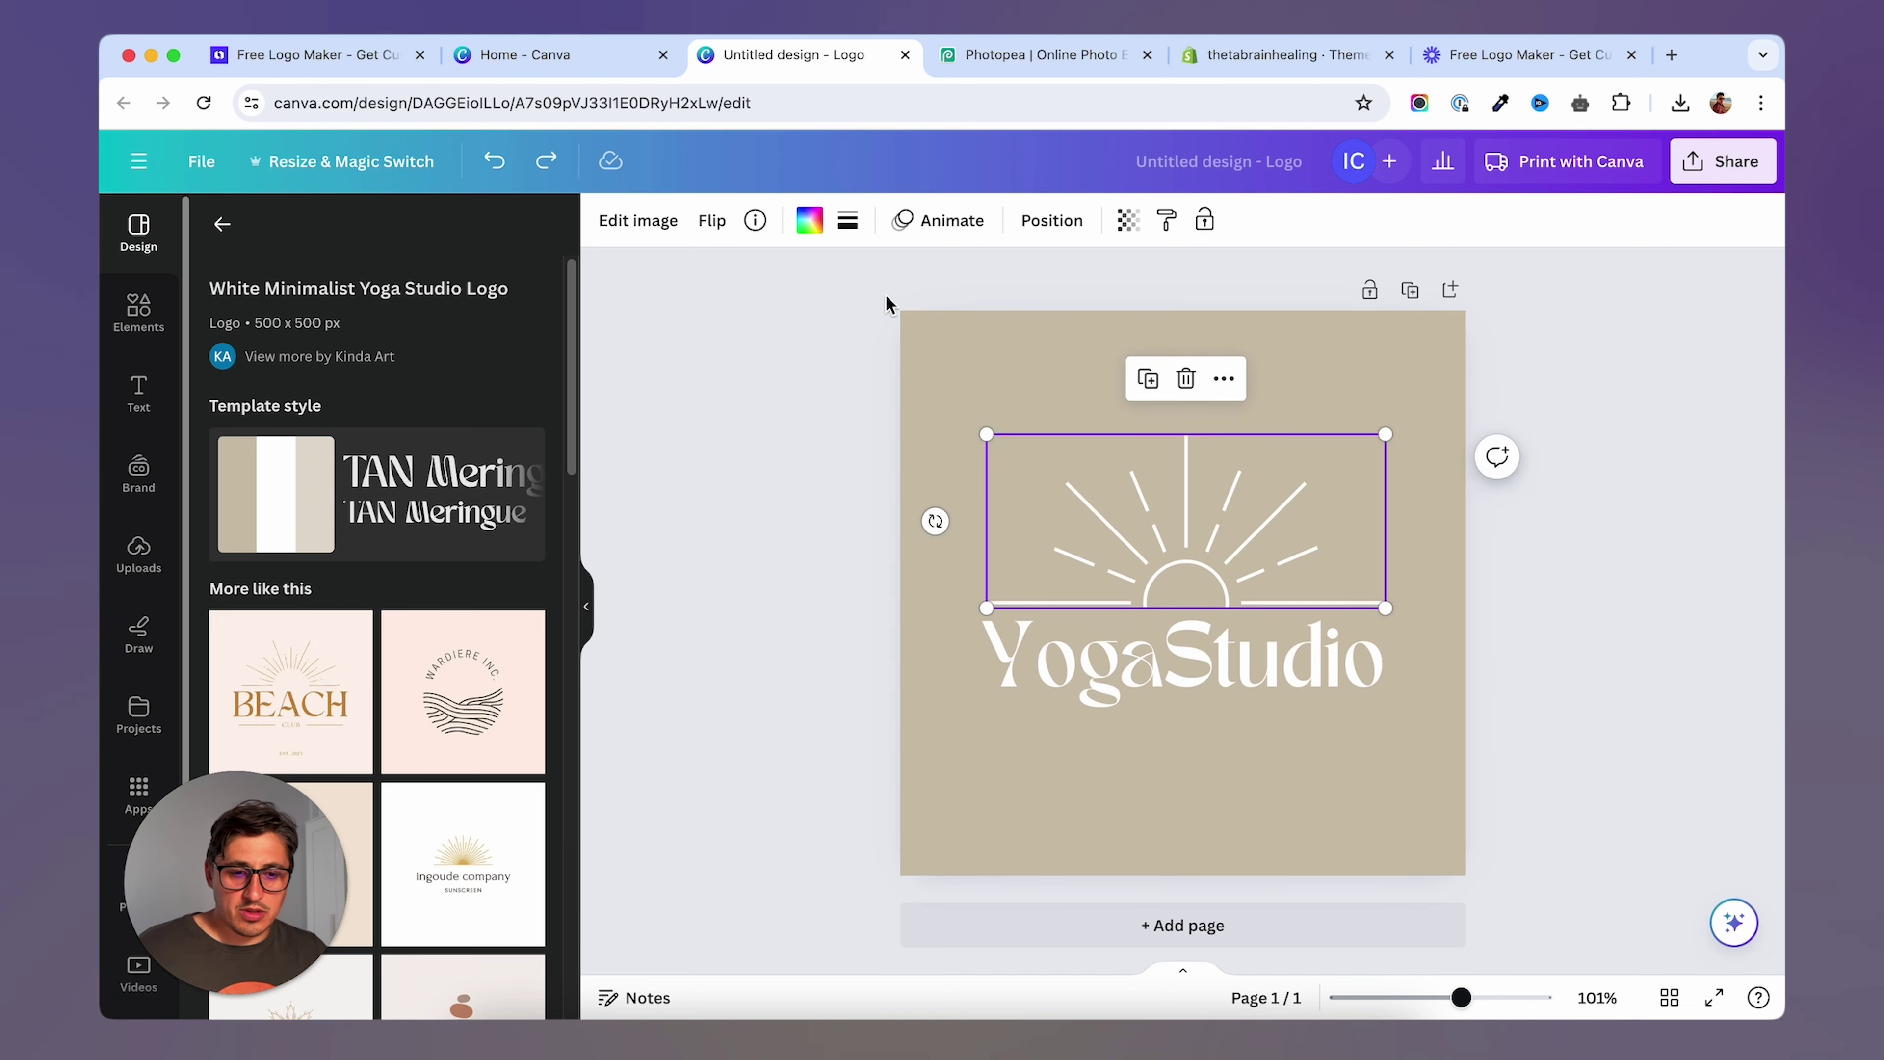
left_click(809, 220)
left_click(464, 753)
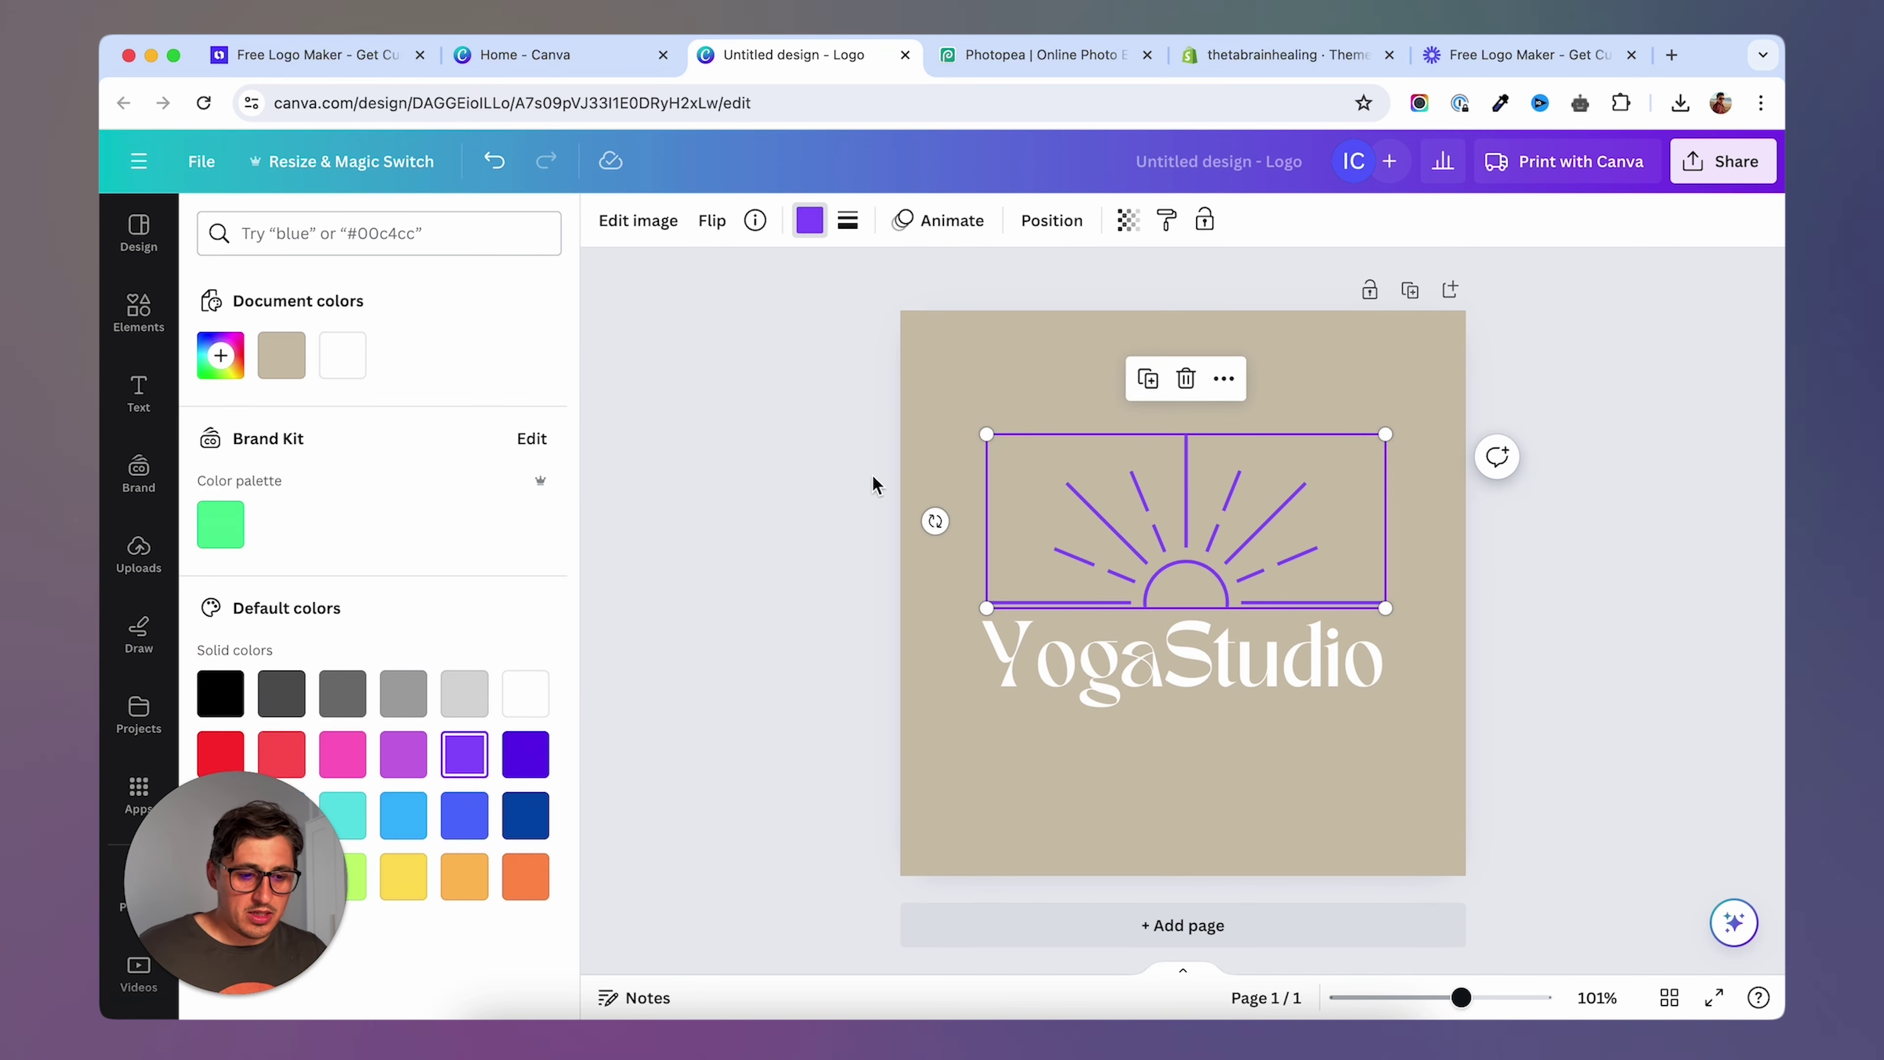
key("Escape")
Recolor the YogaStudio text to the same violet as the sunburst graphic and deselect it.
left_click(1077, 689)
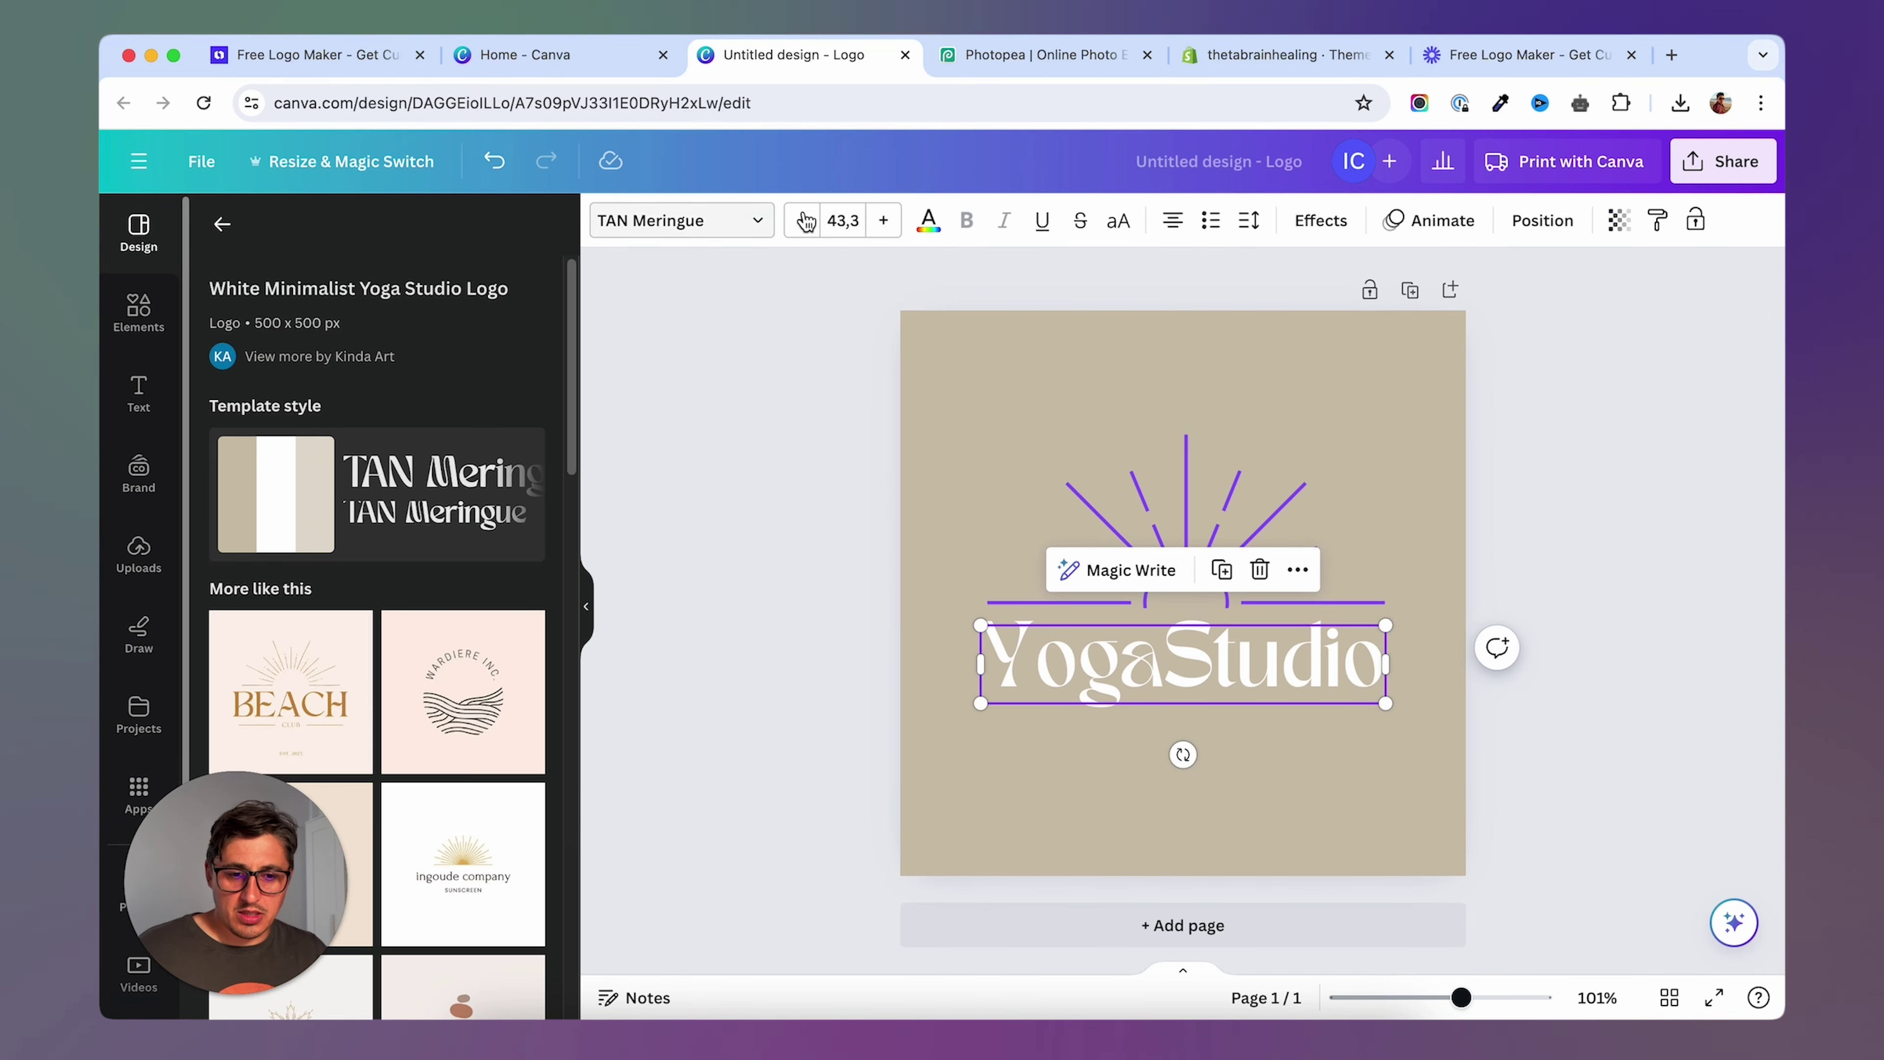
left_click(928, 220)
left_click(527, 756)
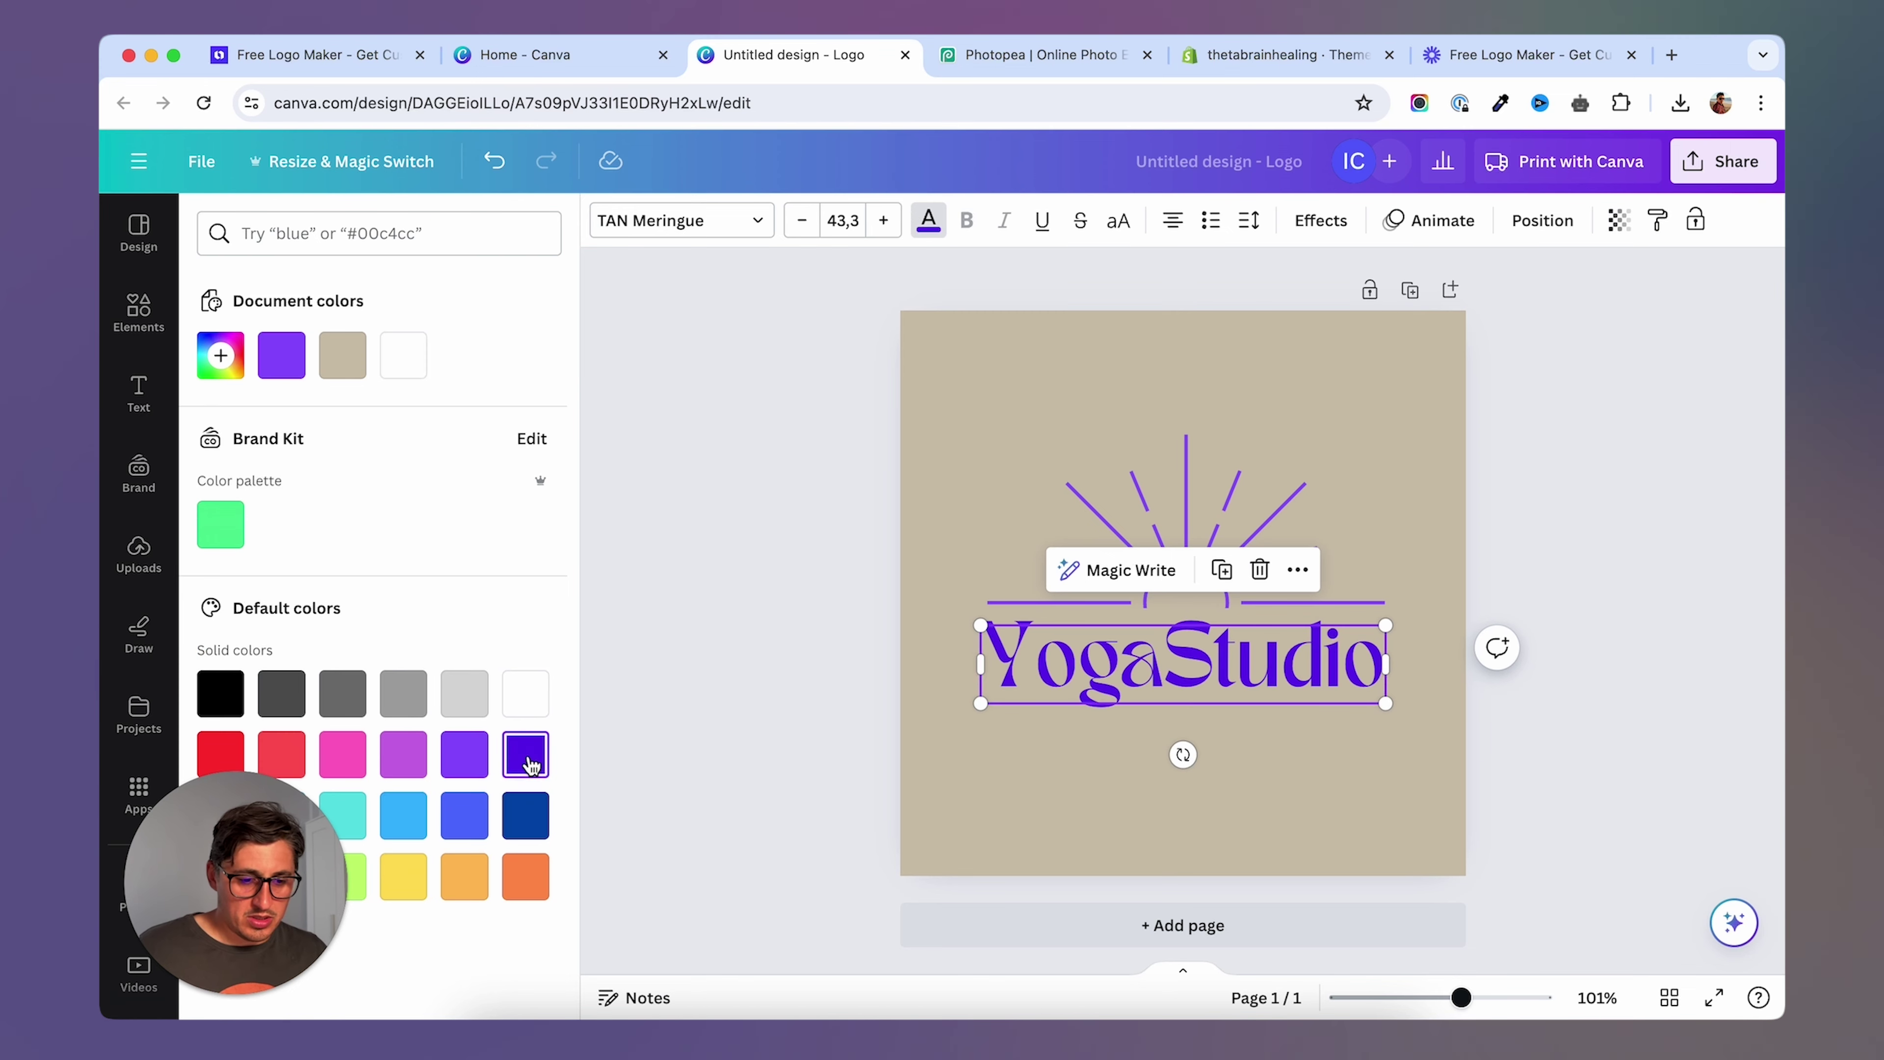
left_click(481, 760)
key("Escape")
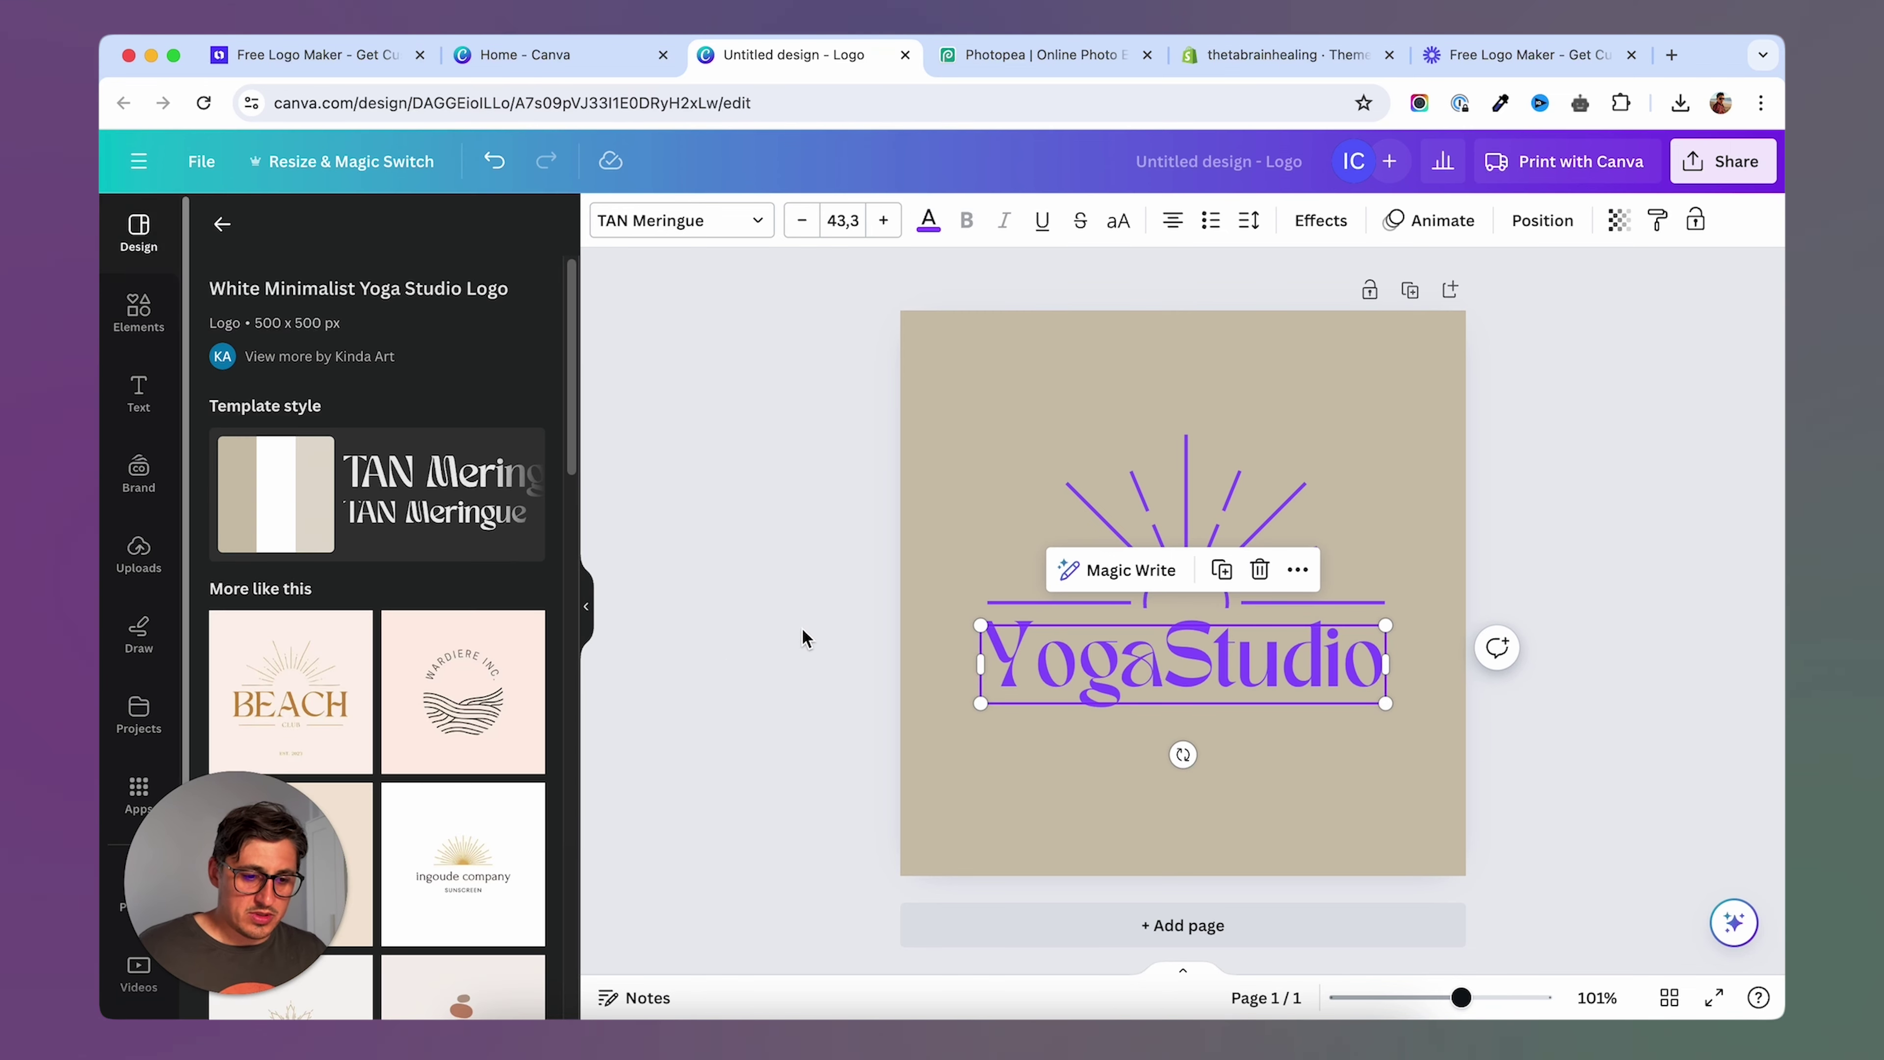
left_click(855, 624)
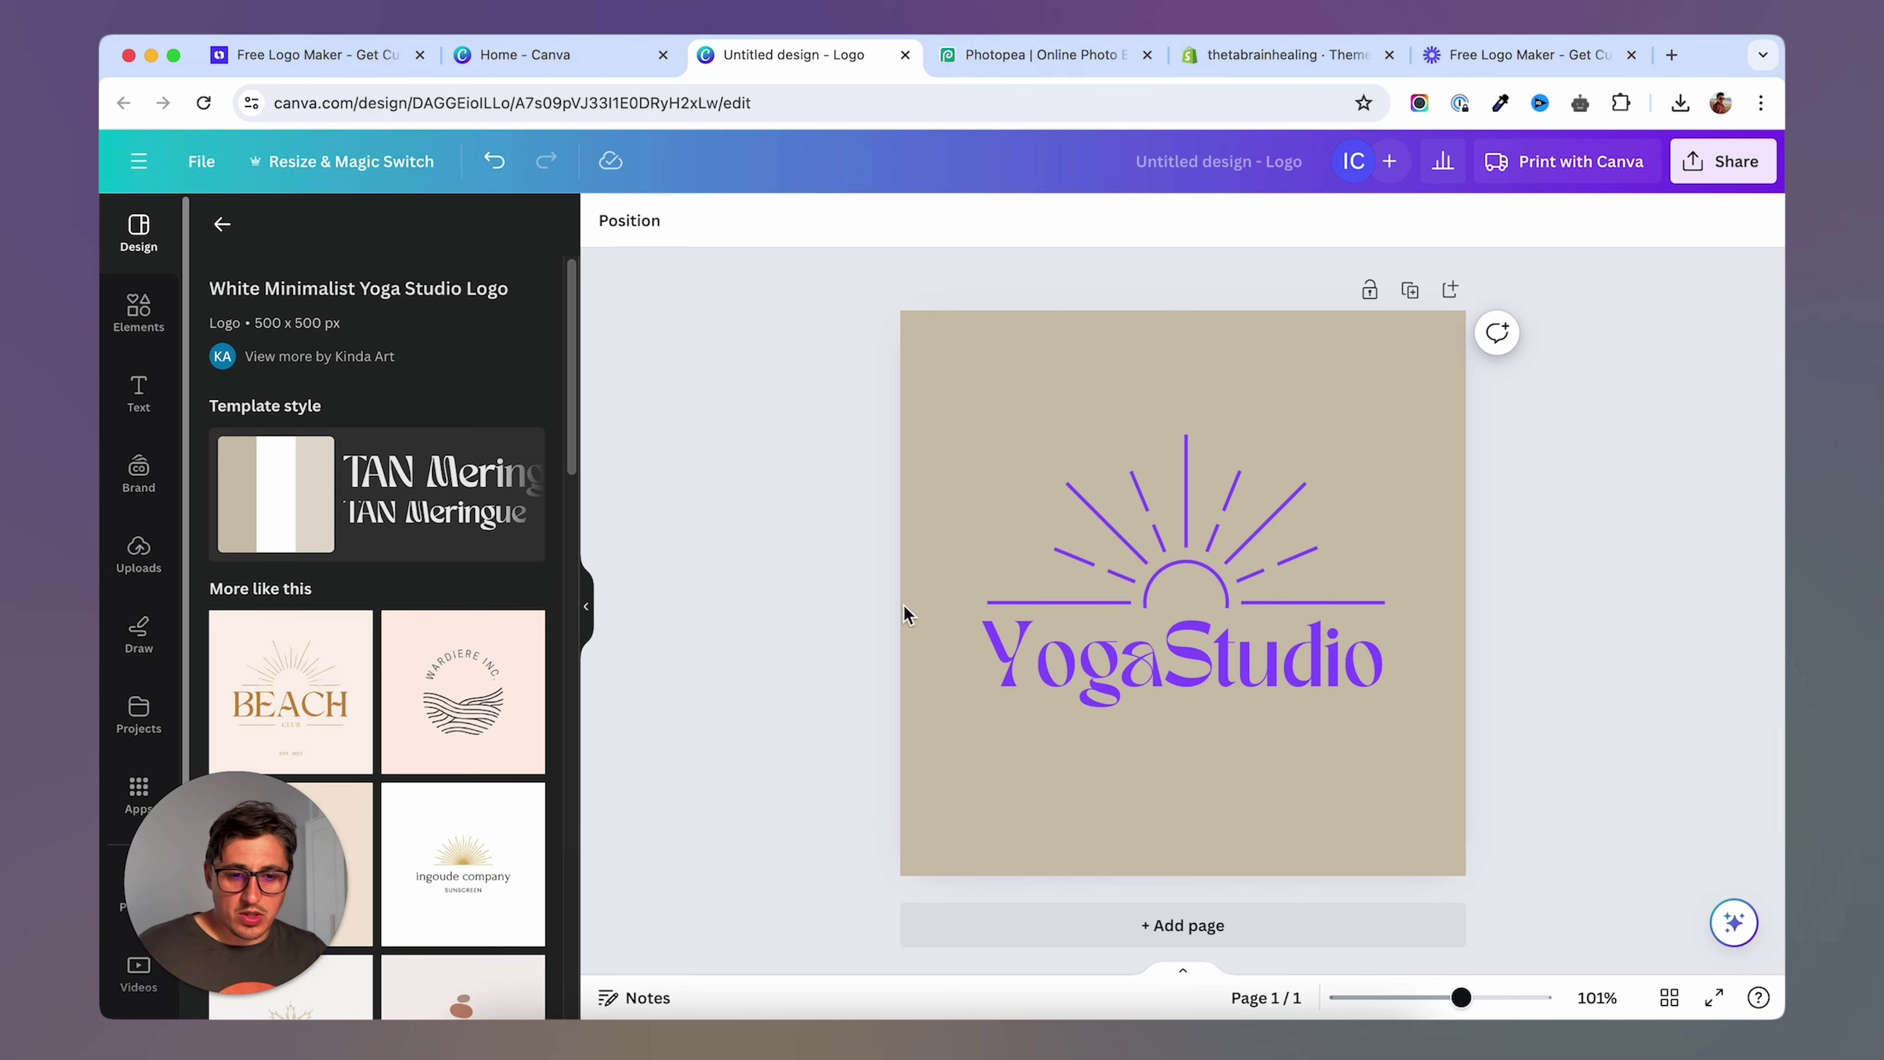
Download the finished logo design as a PNG with a transparent background and open the downloaded file.
left_click(1063, 673)
left_click(730, 529)
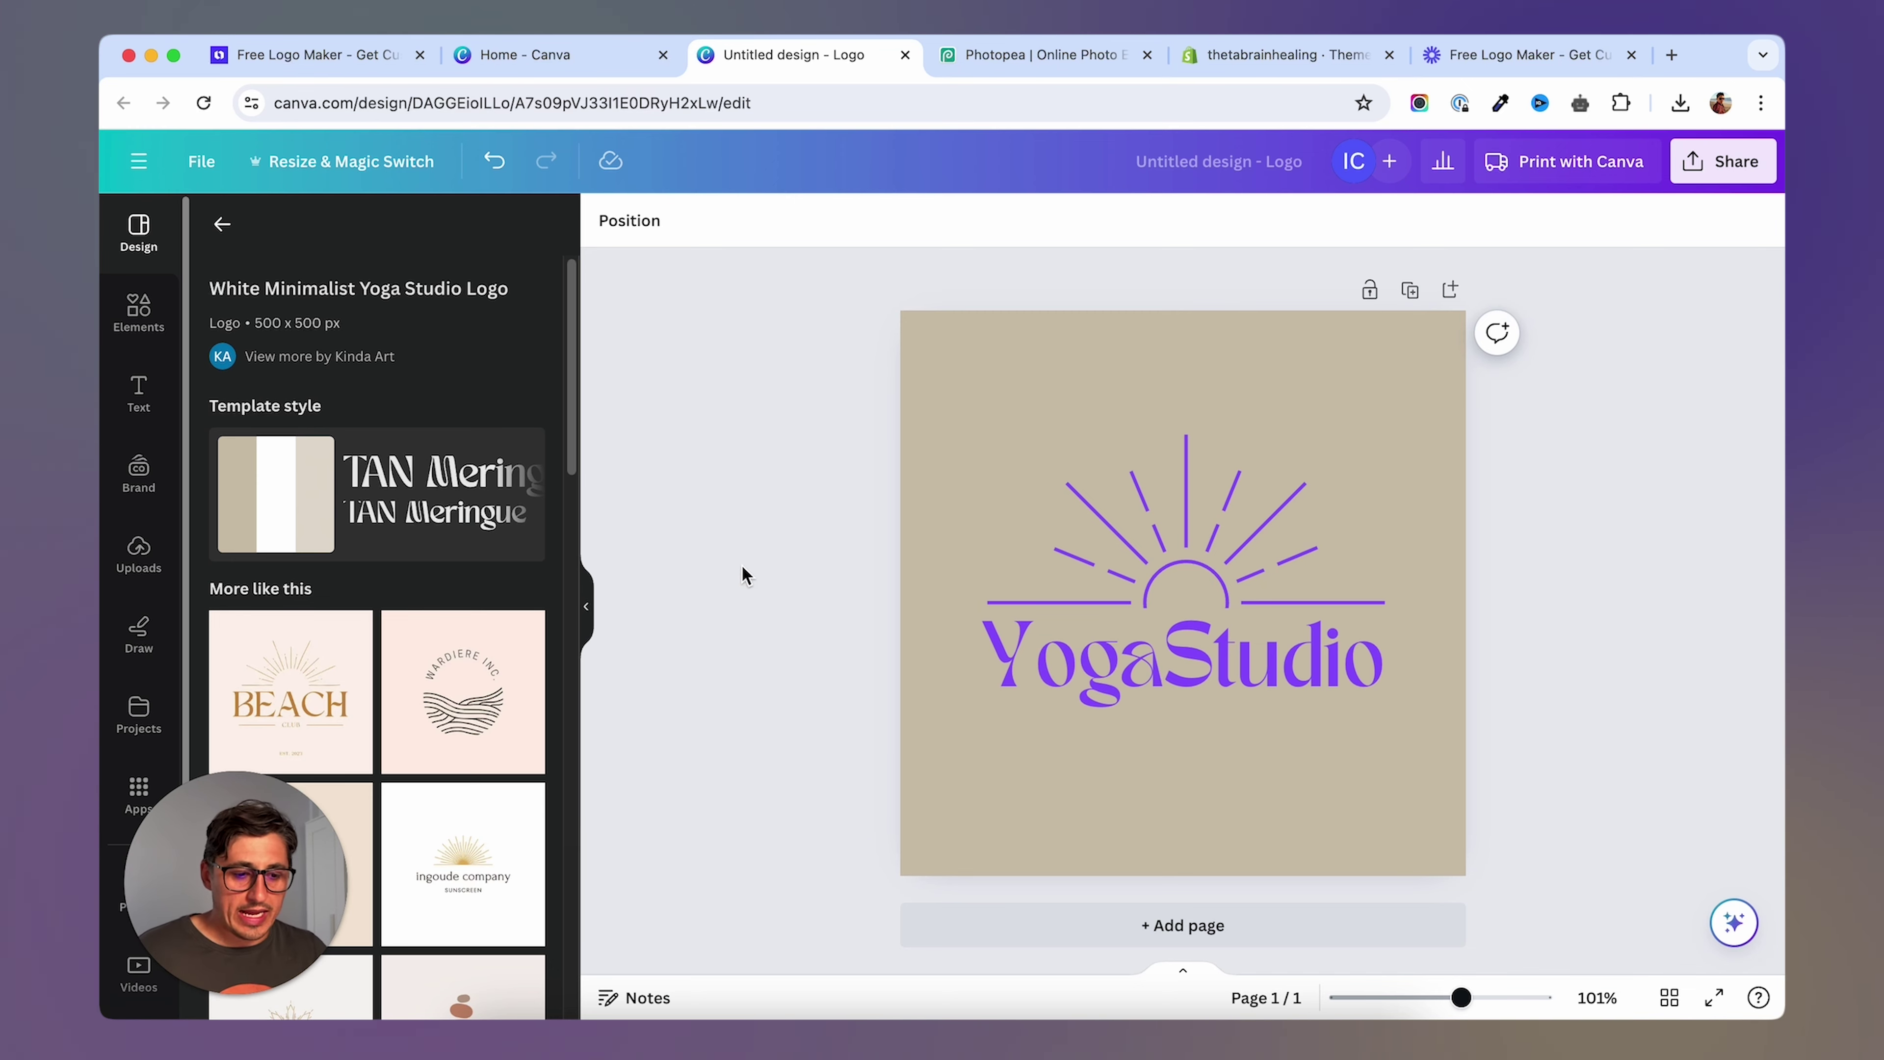
left_click(1772, 156)
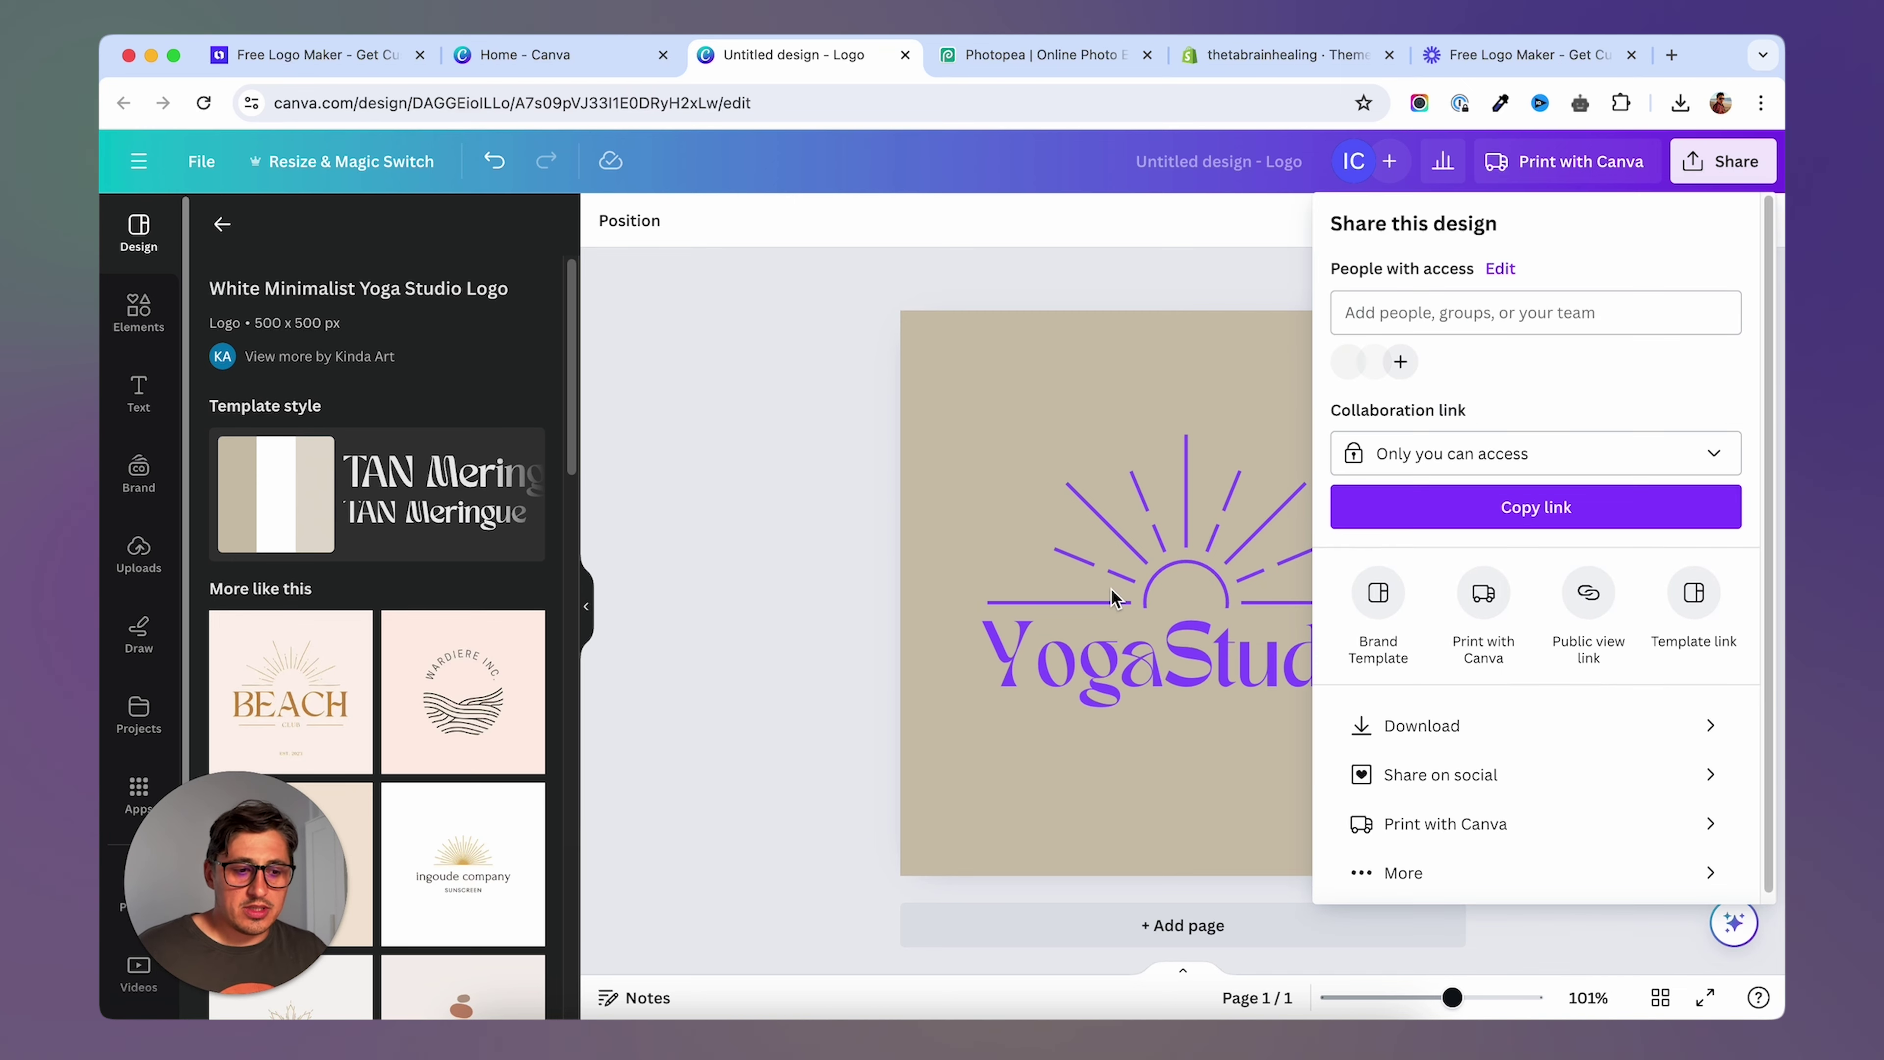
left_click(1490, 734)
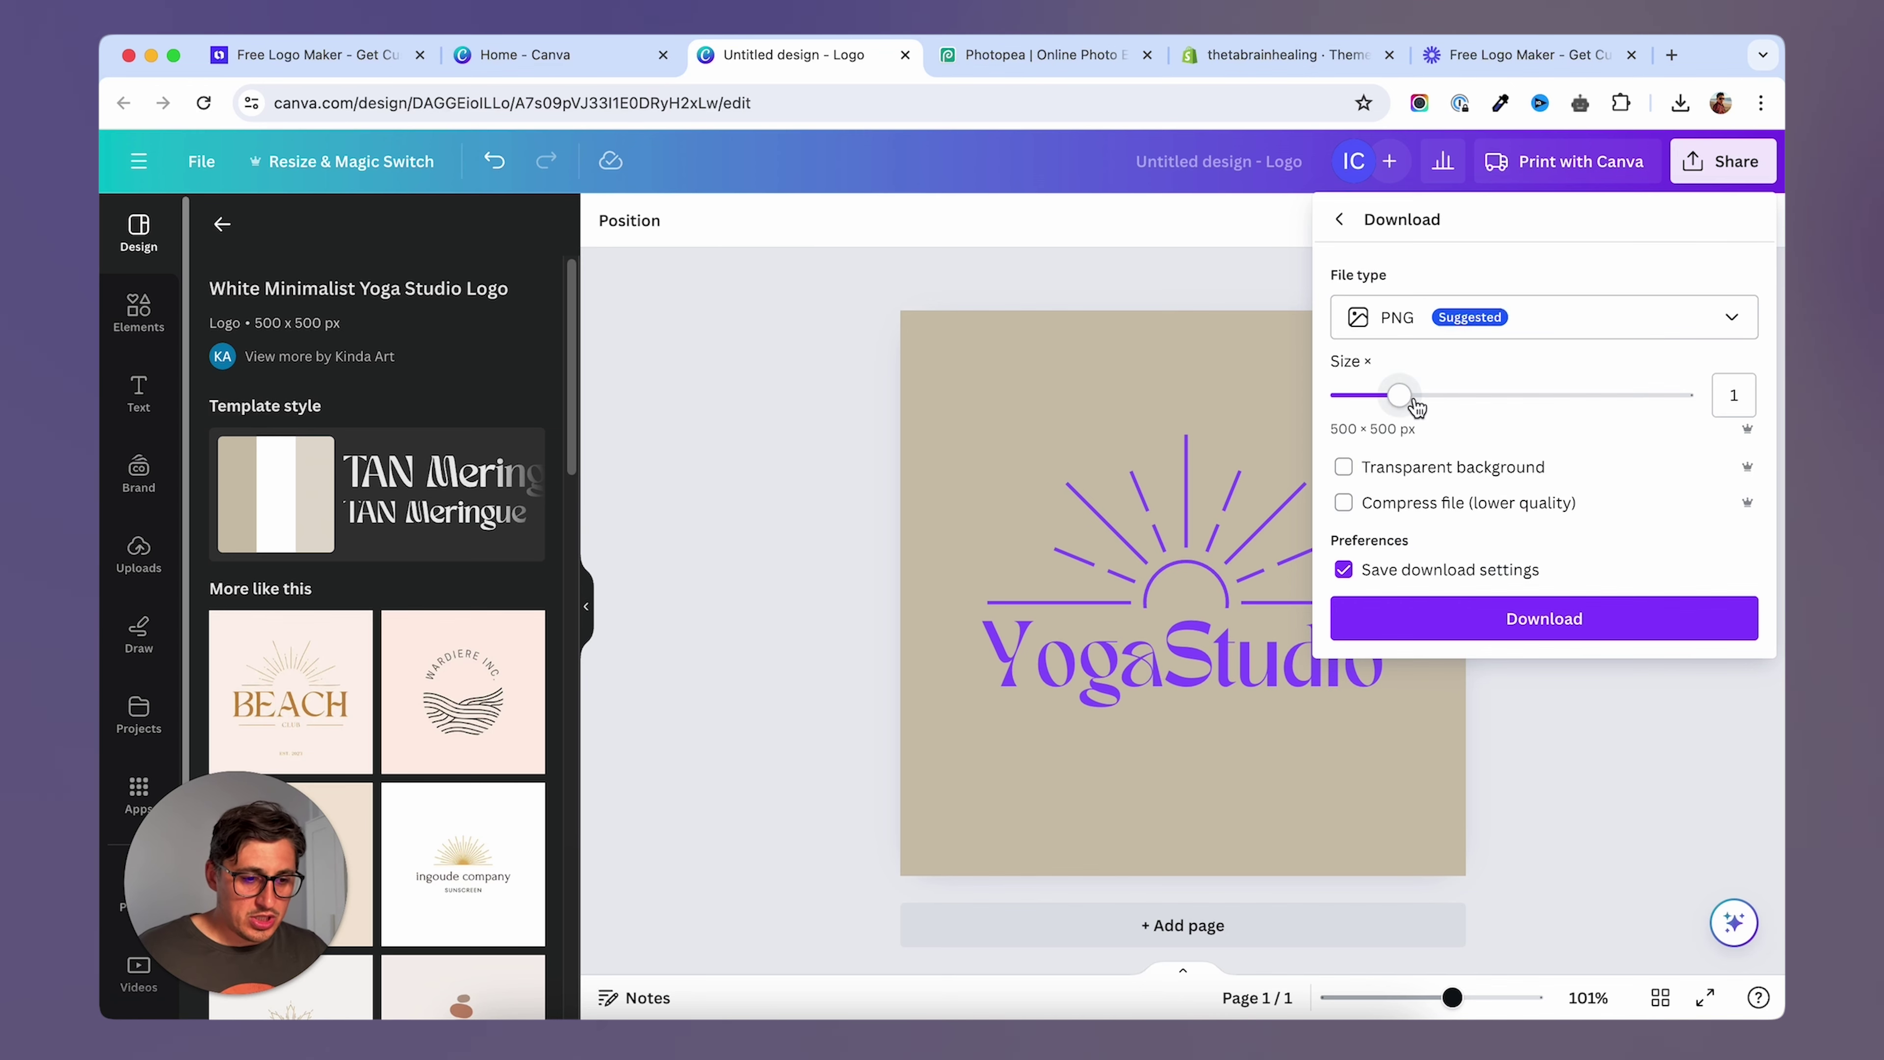
left_click(1346, 470)
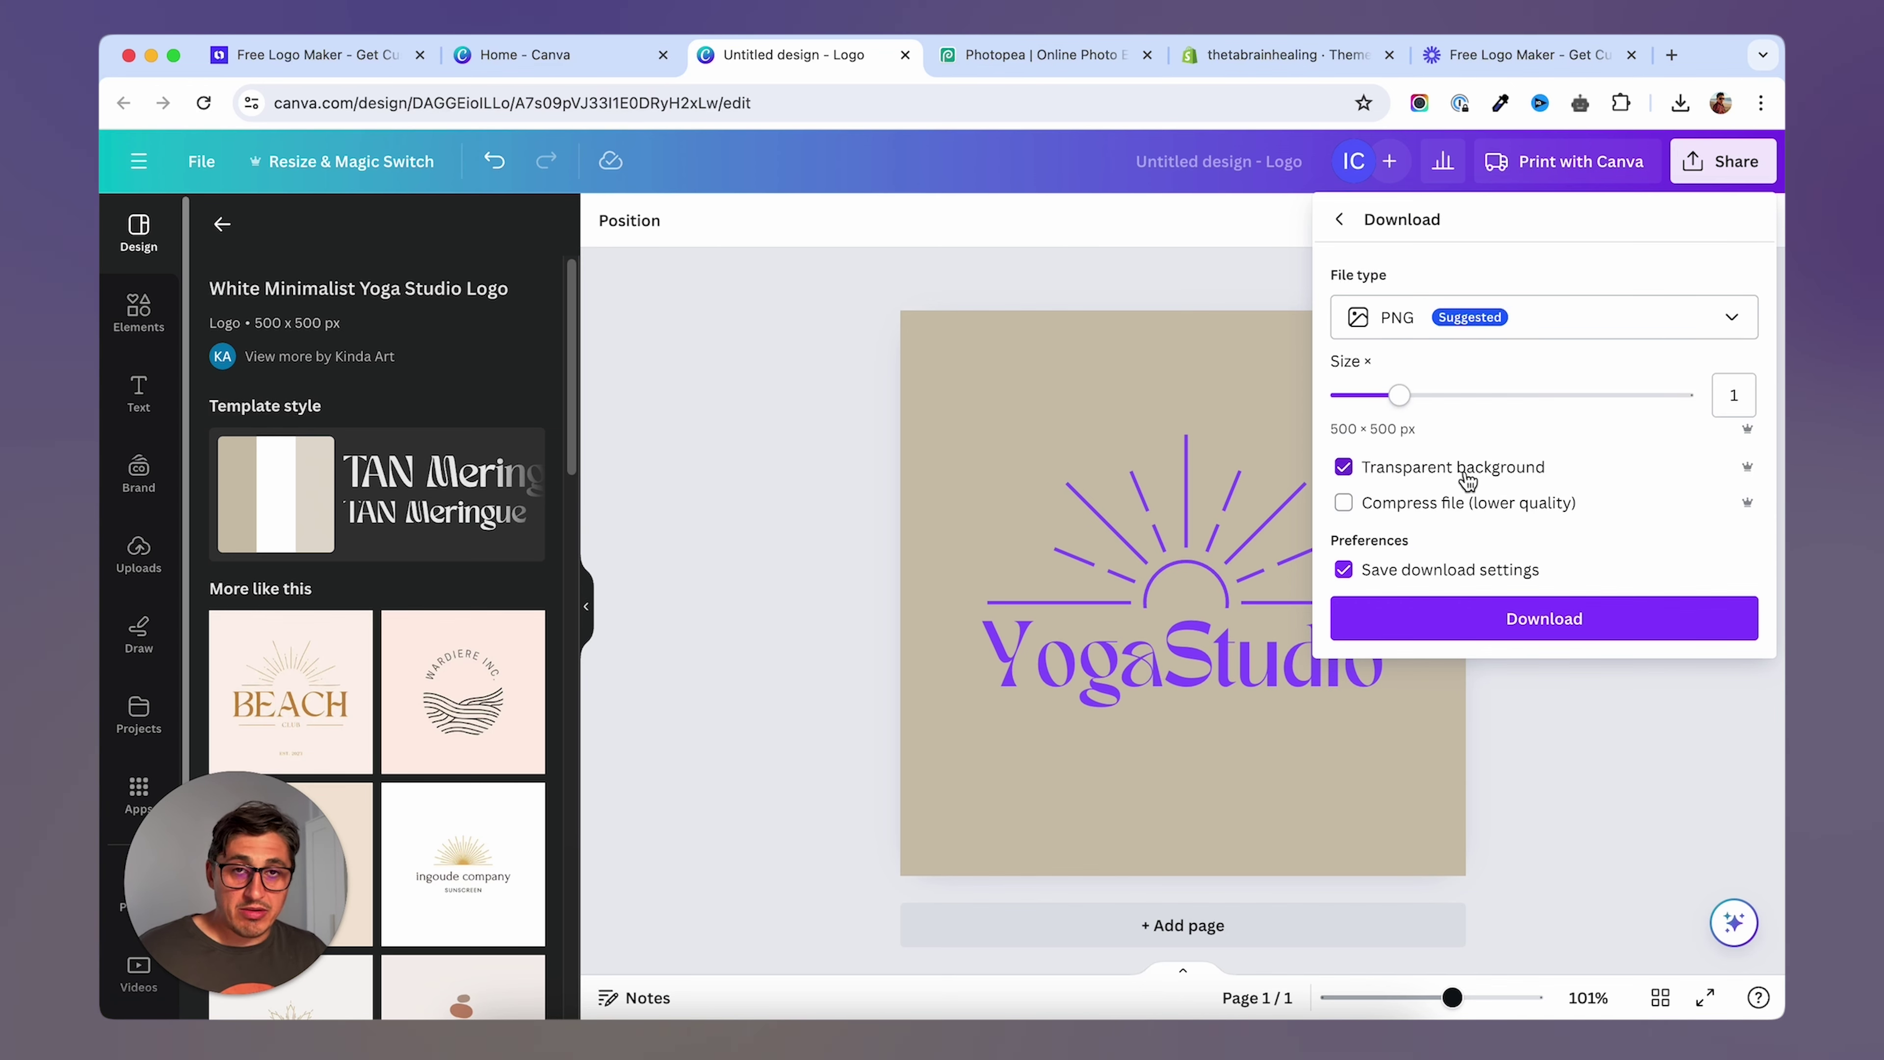
left_click(1546, 620)
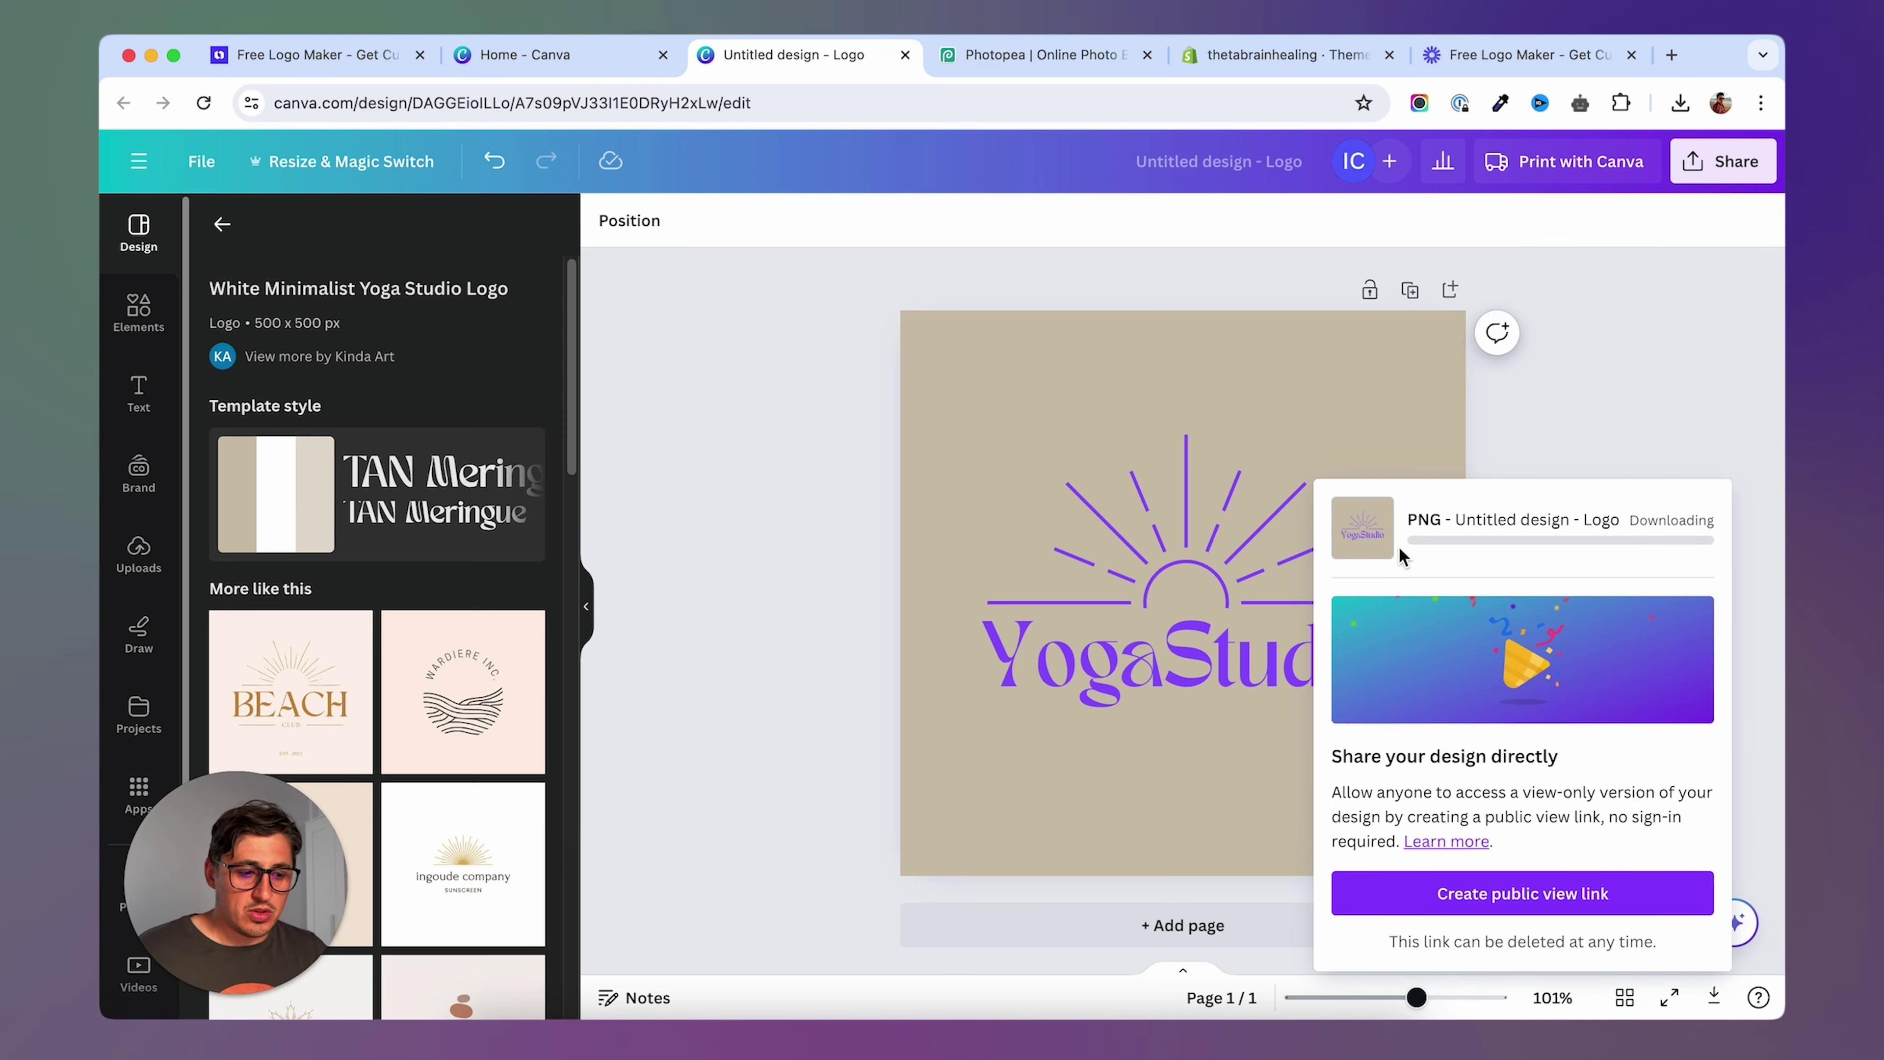
key("Return")
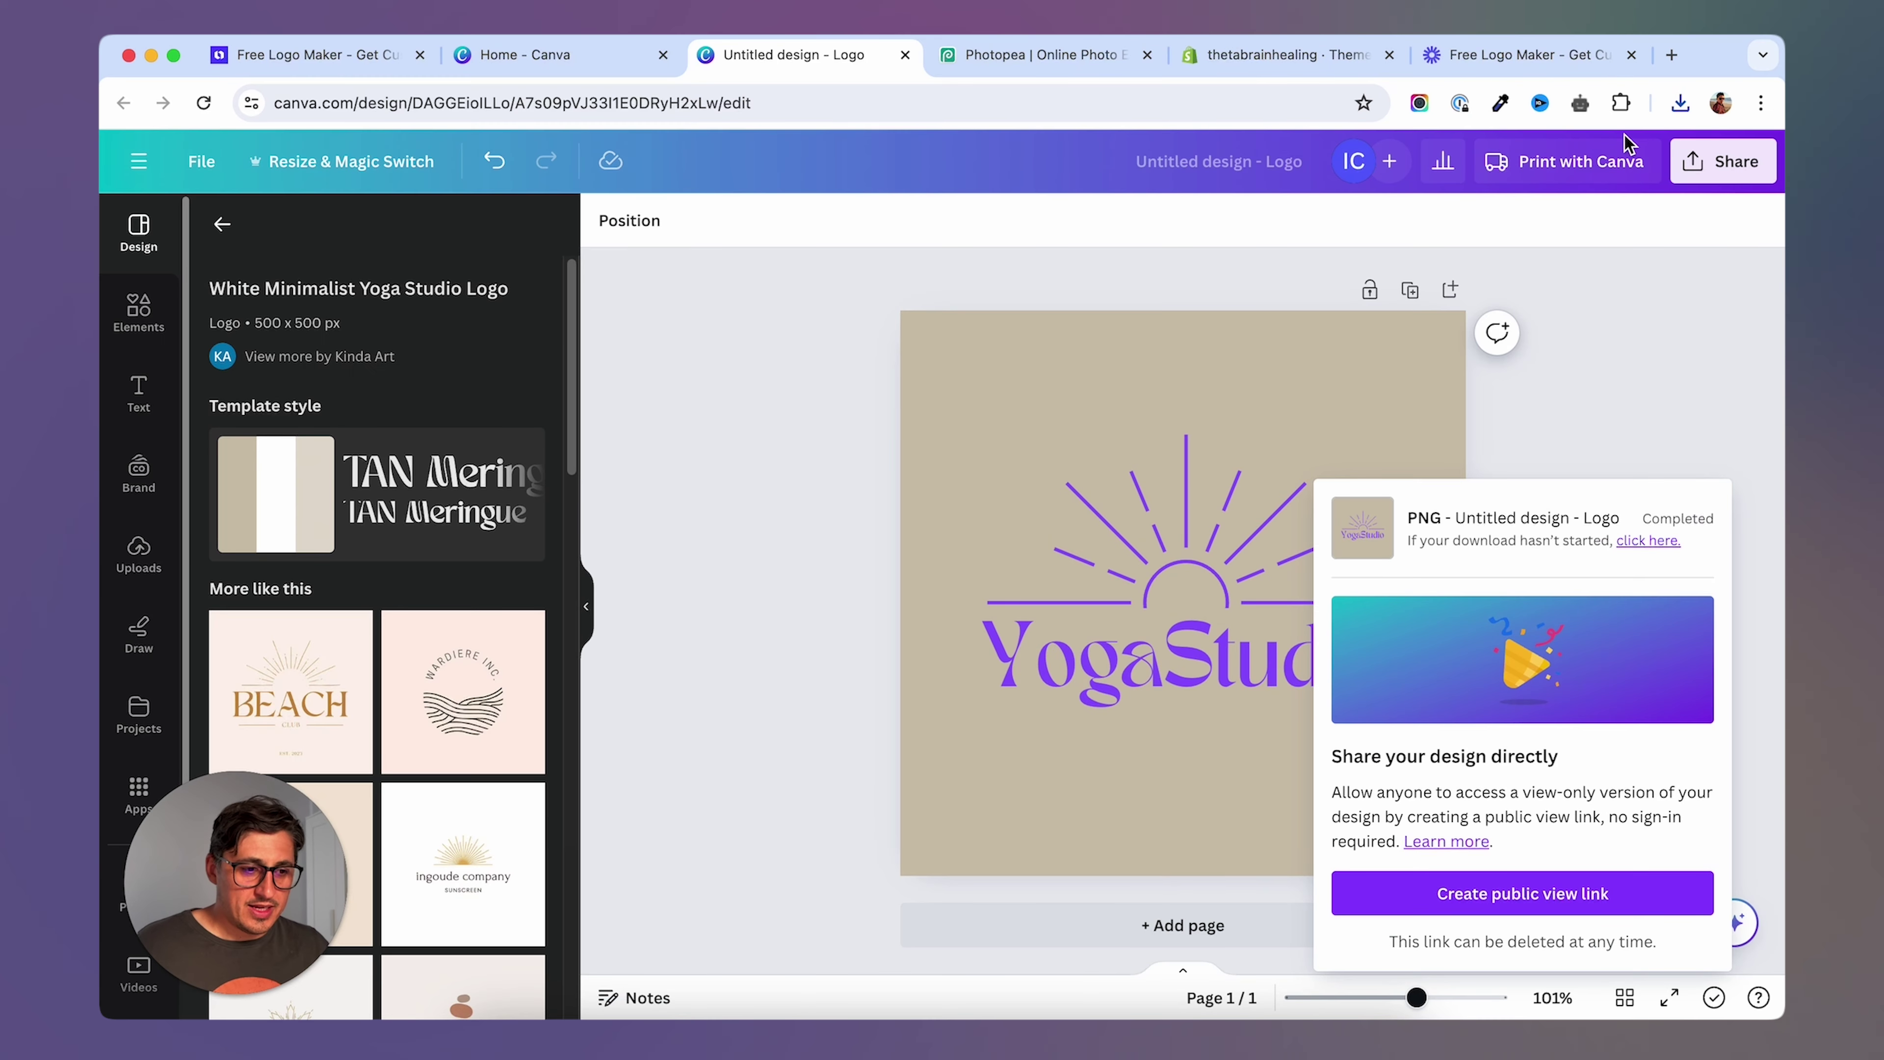
left_click(1680, 103)
left_click(1531, 184)
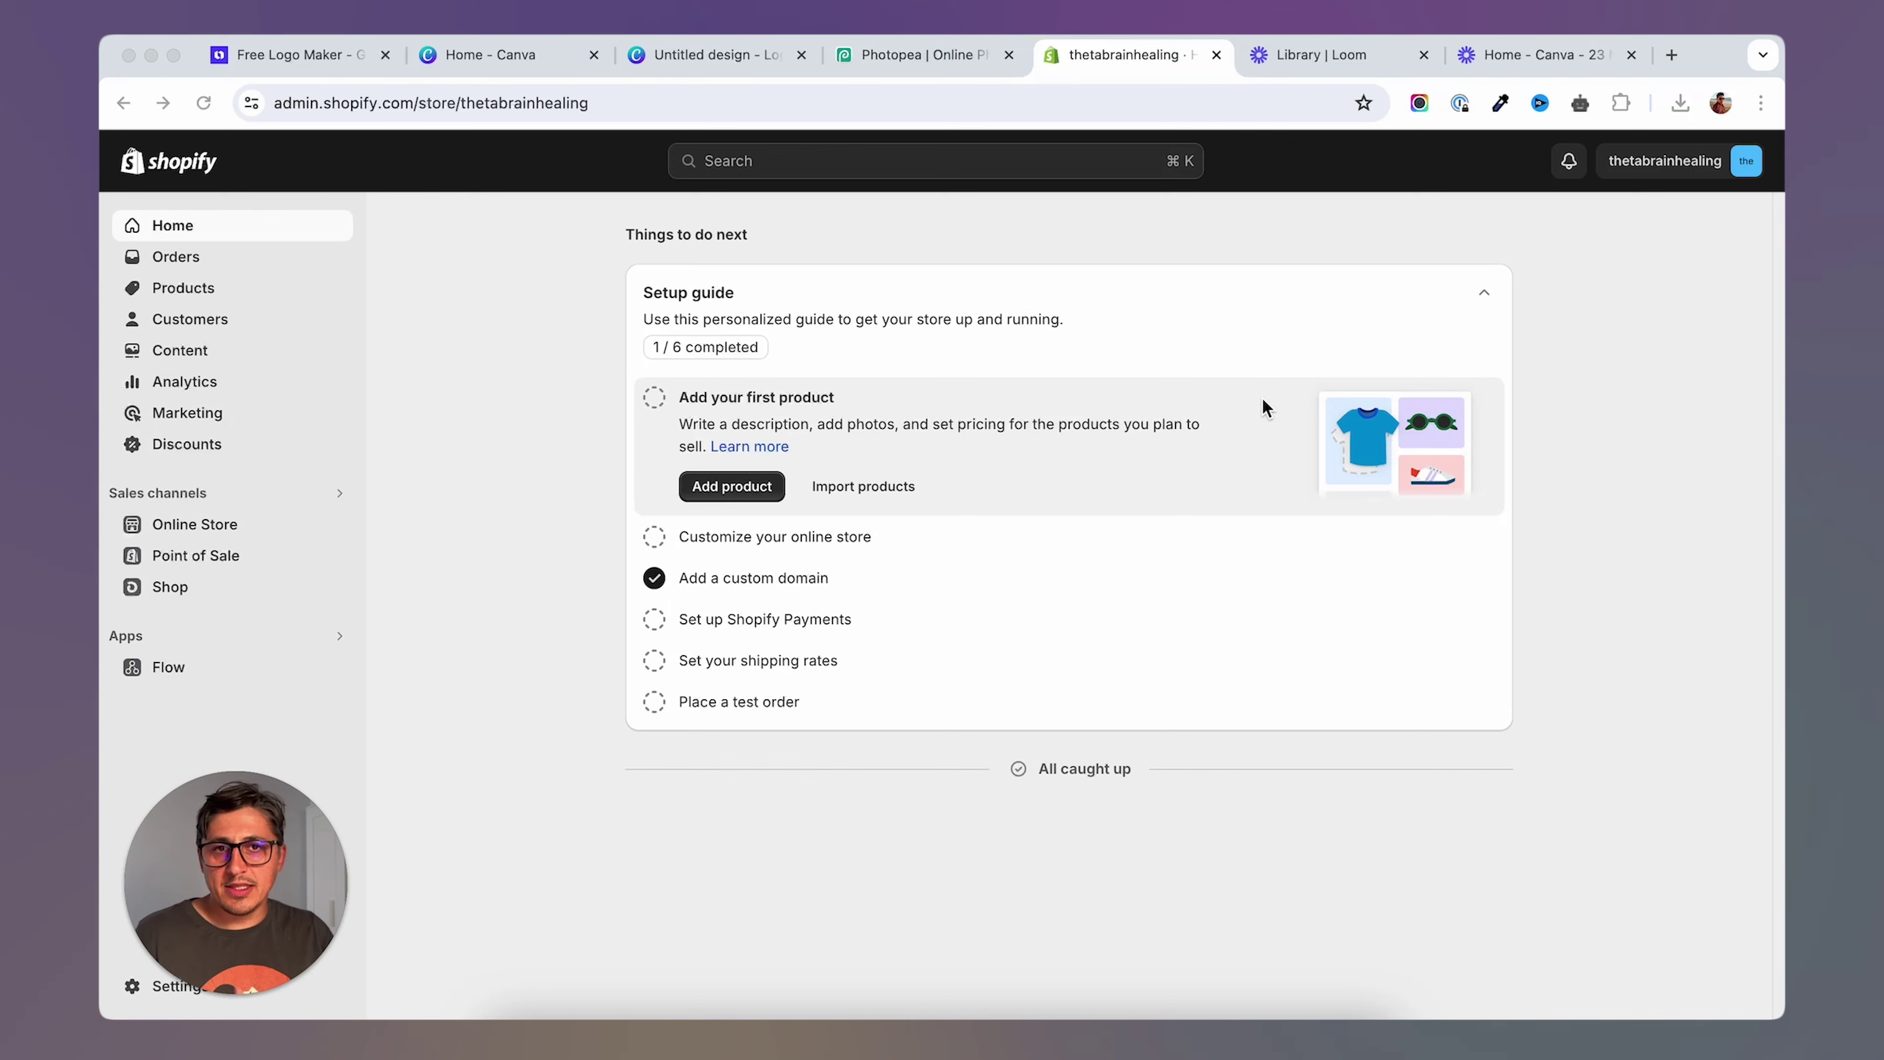
In the Shopify admin, open the Dawn theme in the theme editor and show its theme settings.
left_click(236, 530)
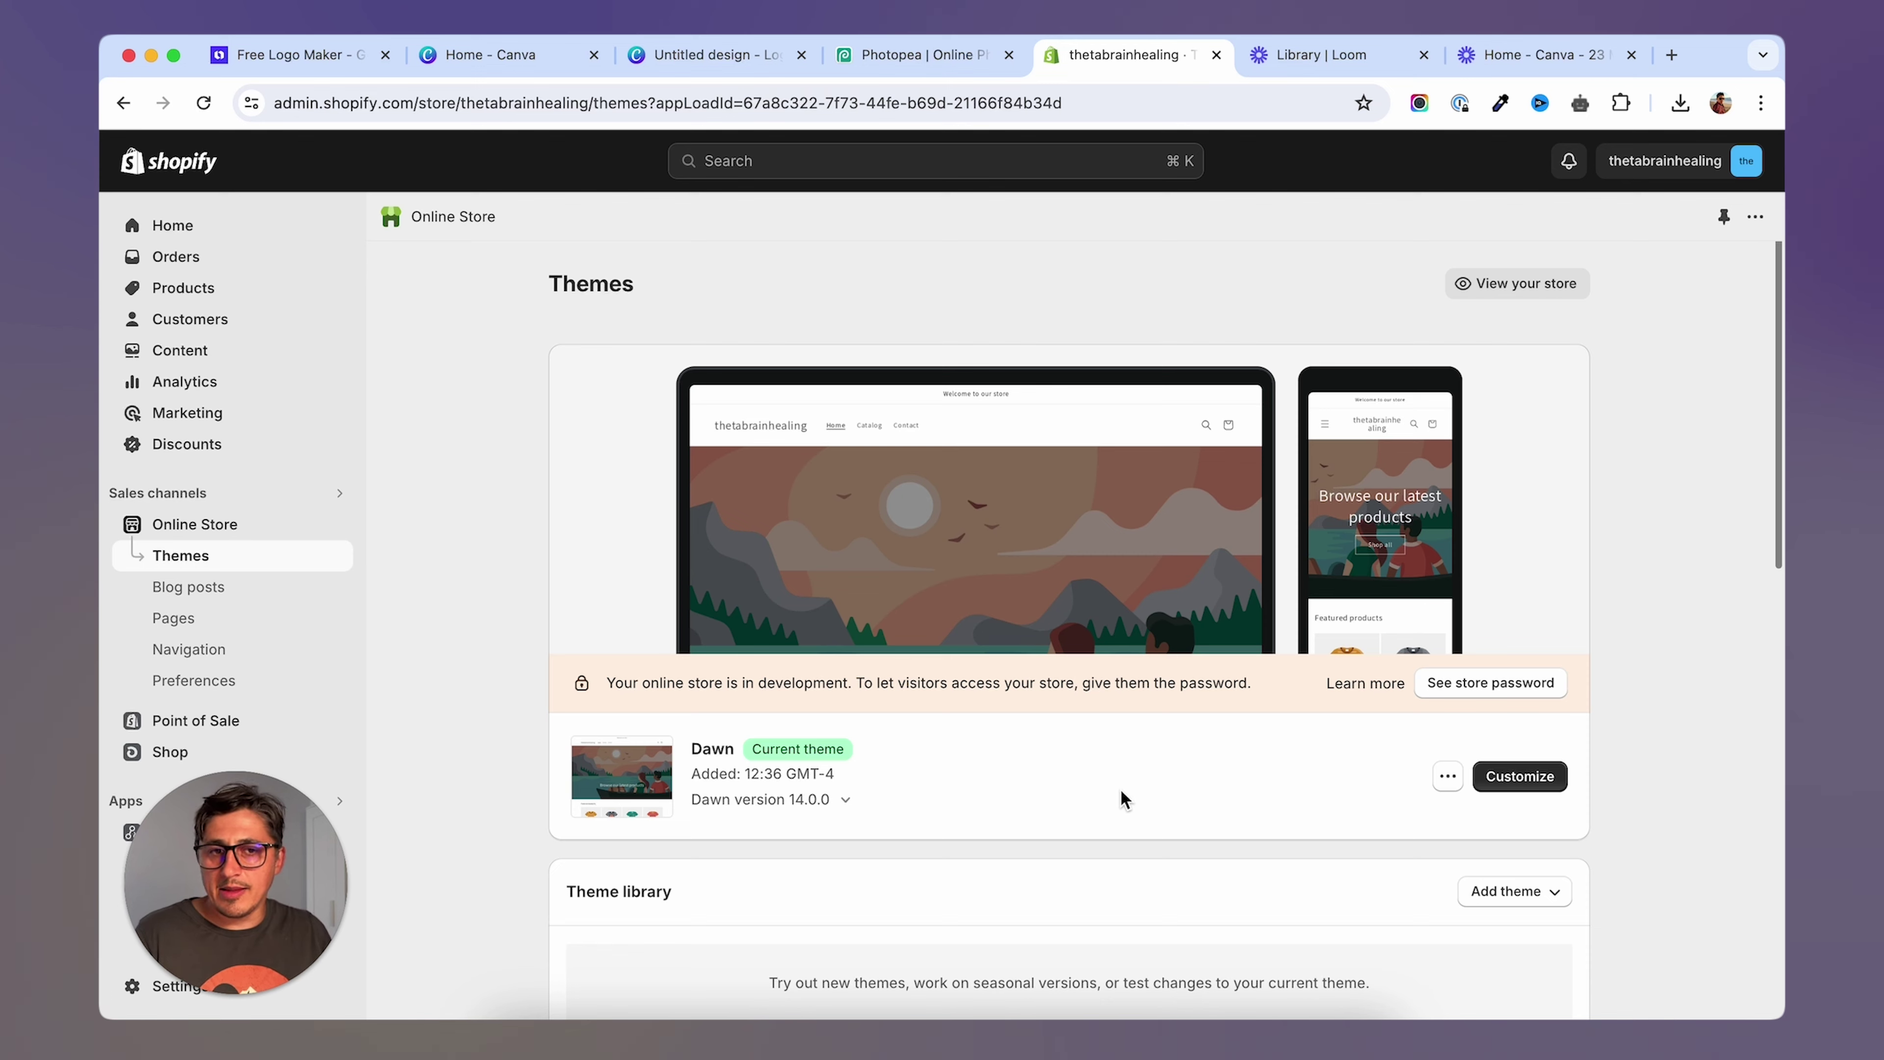
left_click(1472, 776)
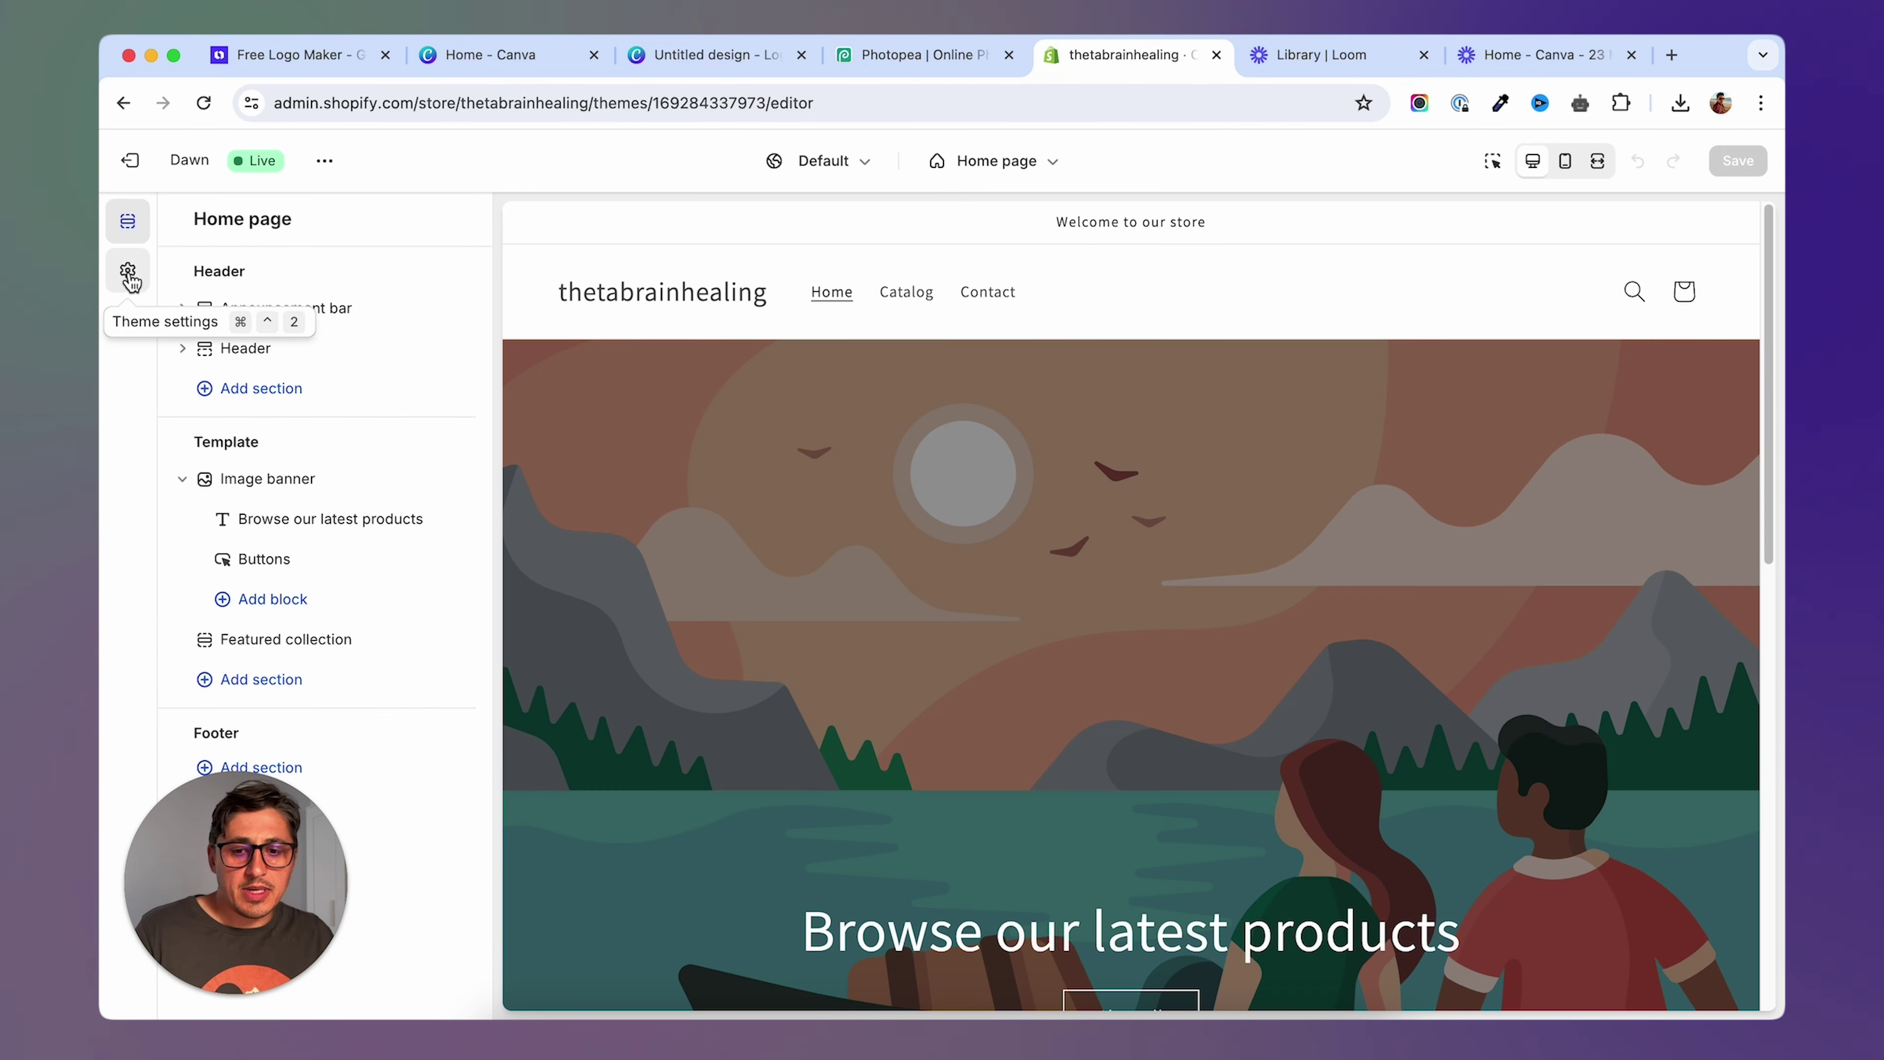
left_click(128, 274)
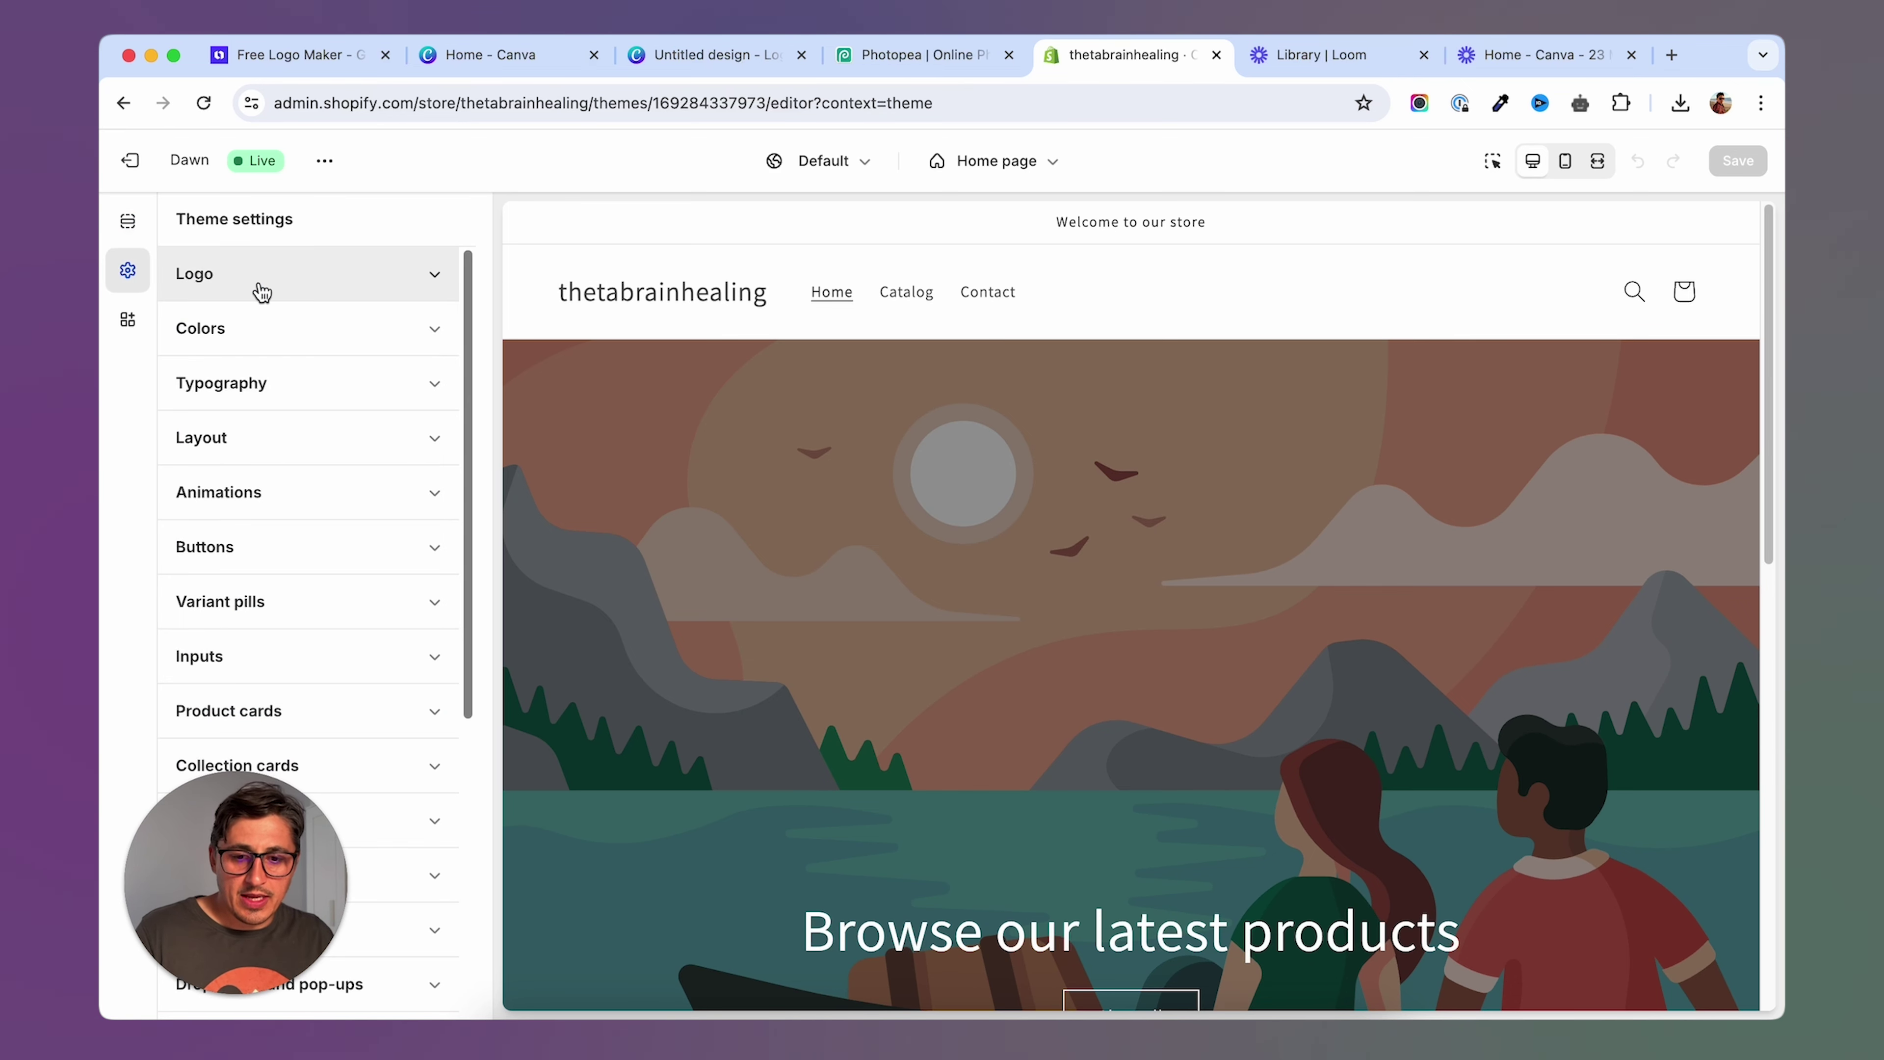
Upload logo-svg.png from the Desktop as the theme logo and set the desktop logo width to 150 px.
left_click(341, 287)
left_click(325, 382)
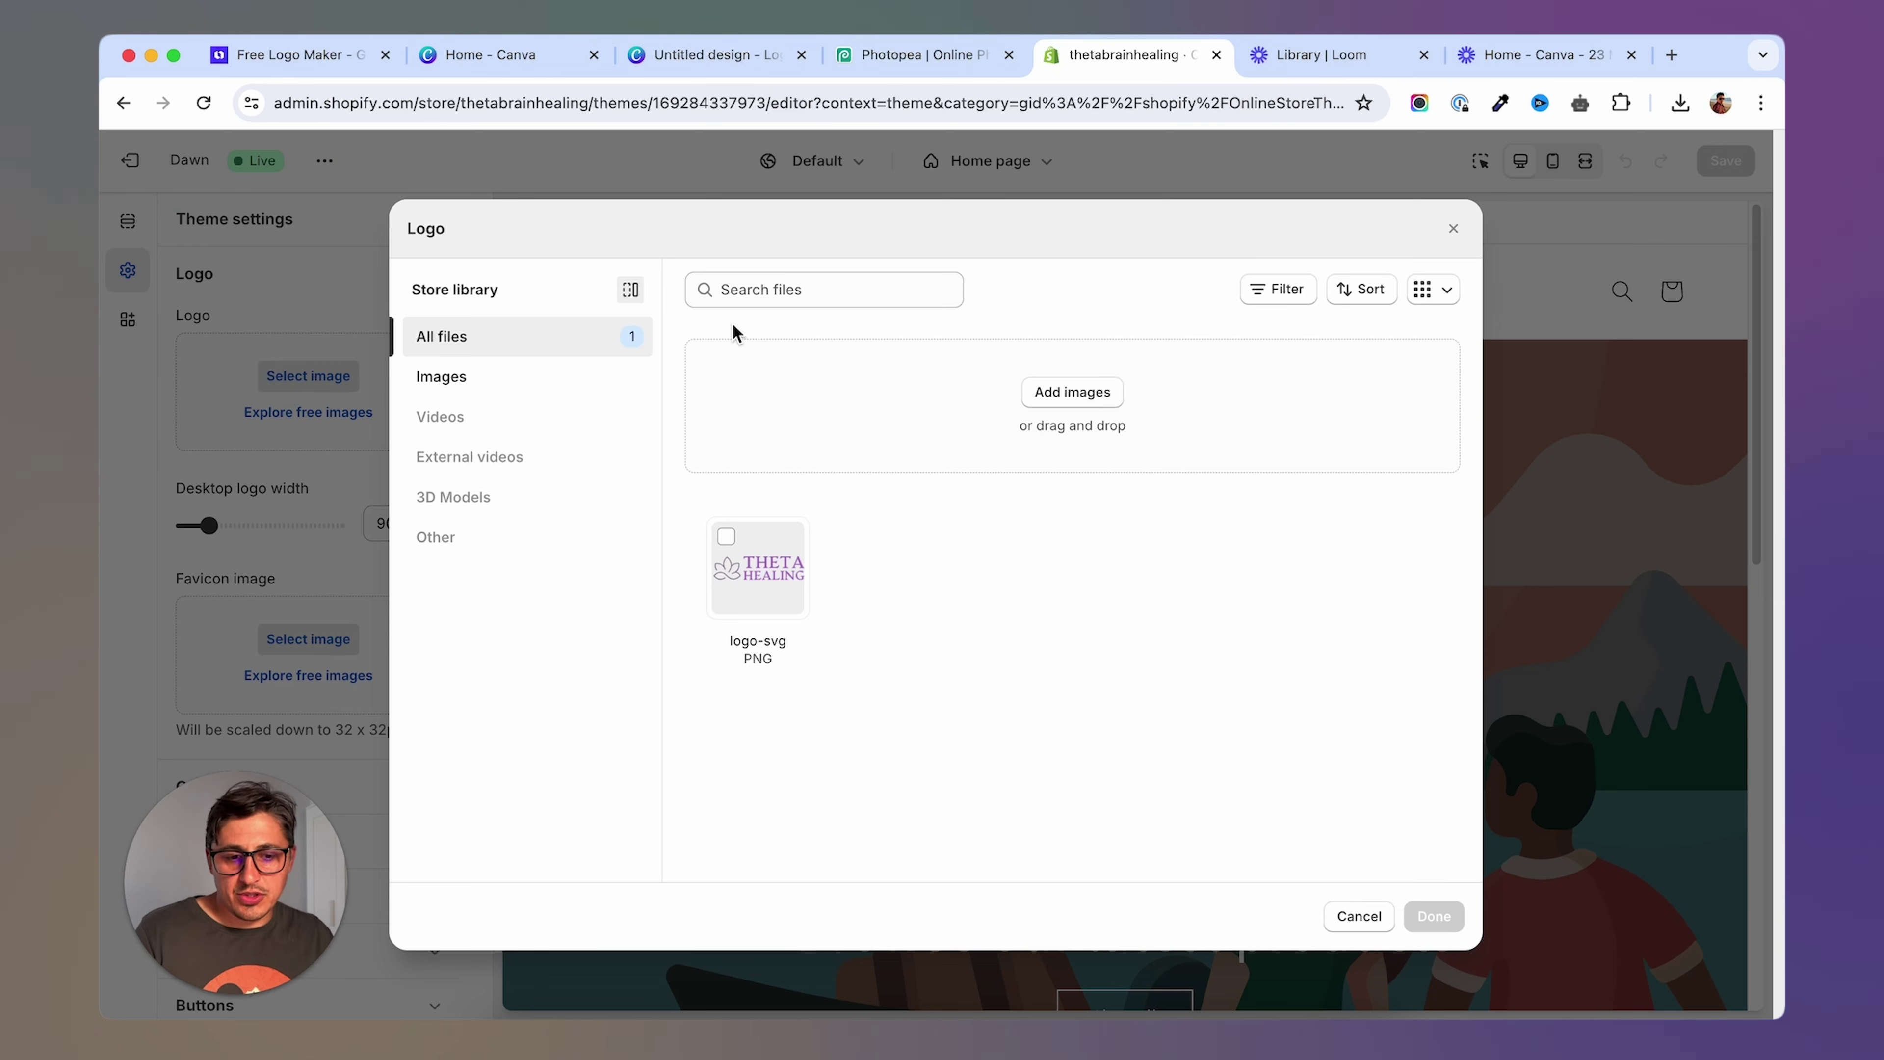
left_click(1060, 396)
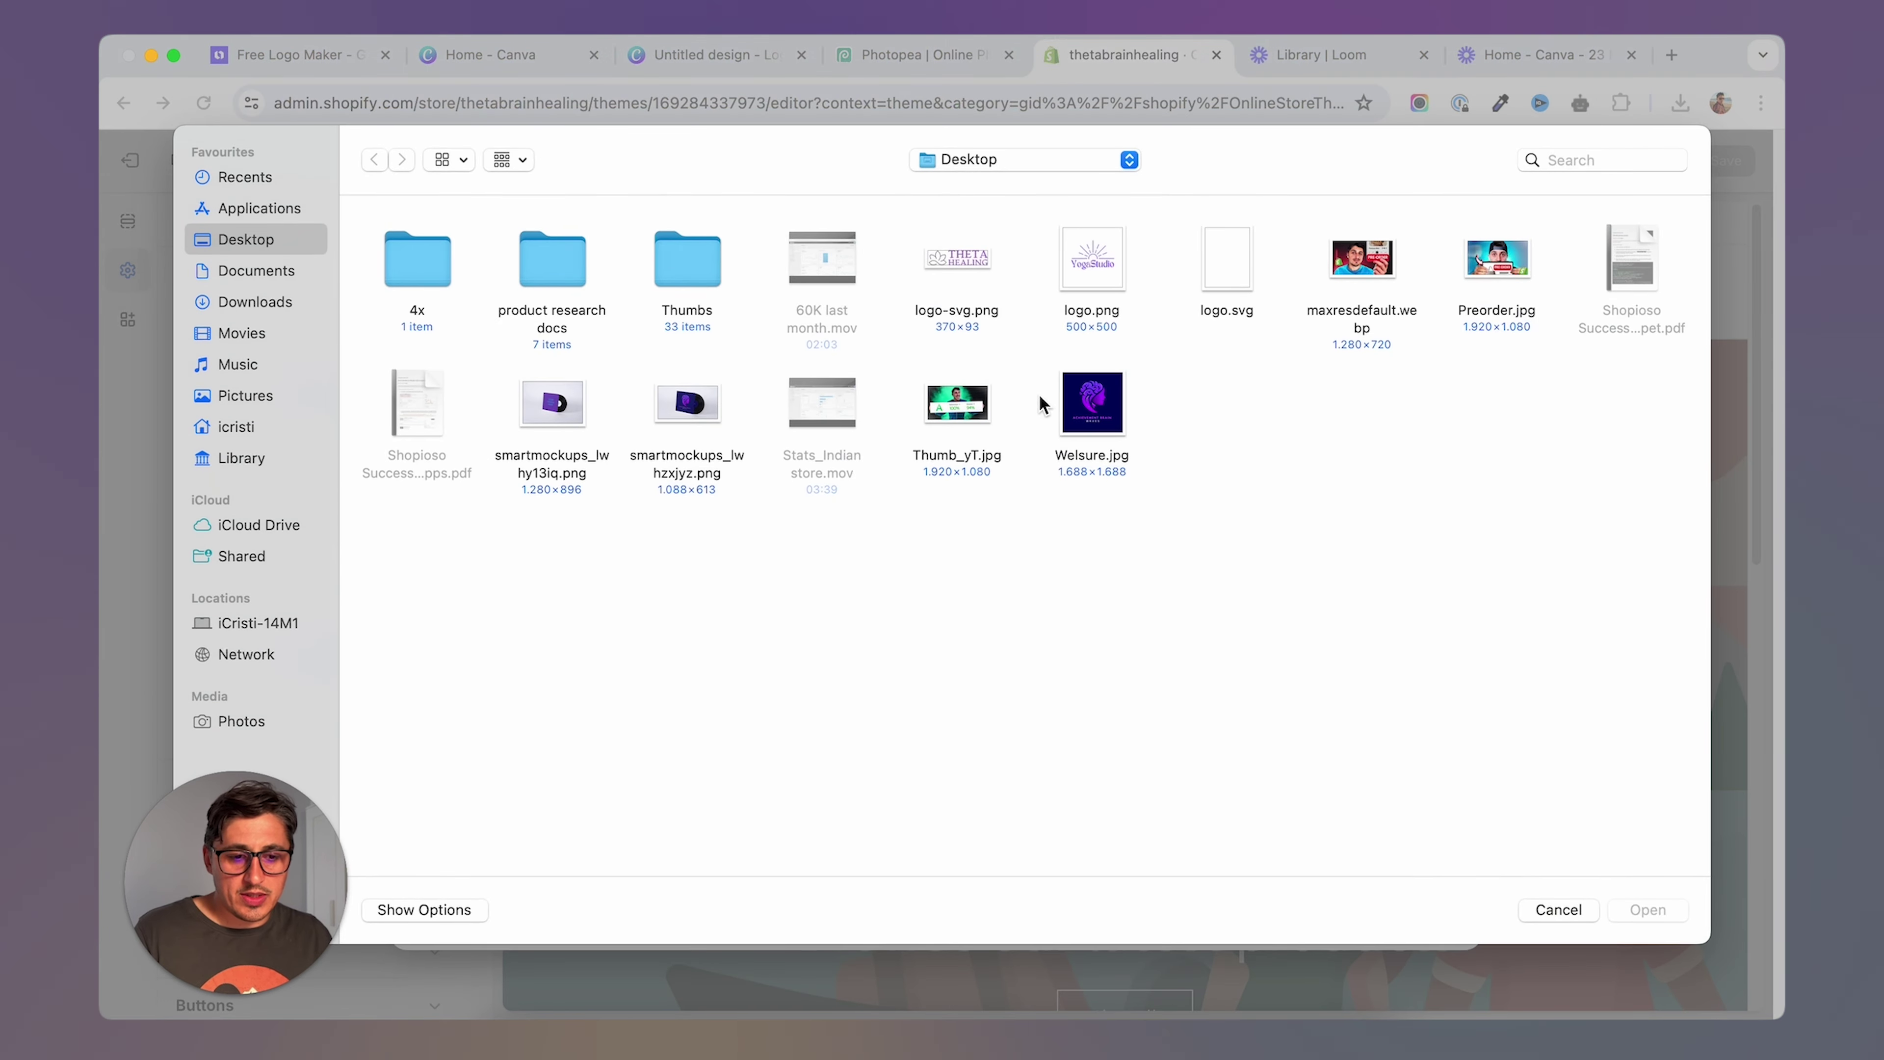
left_click(964, 261)
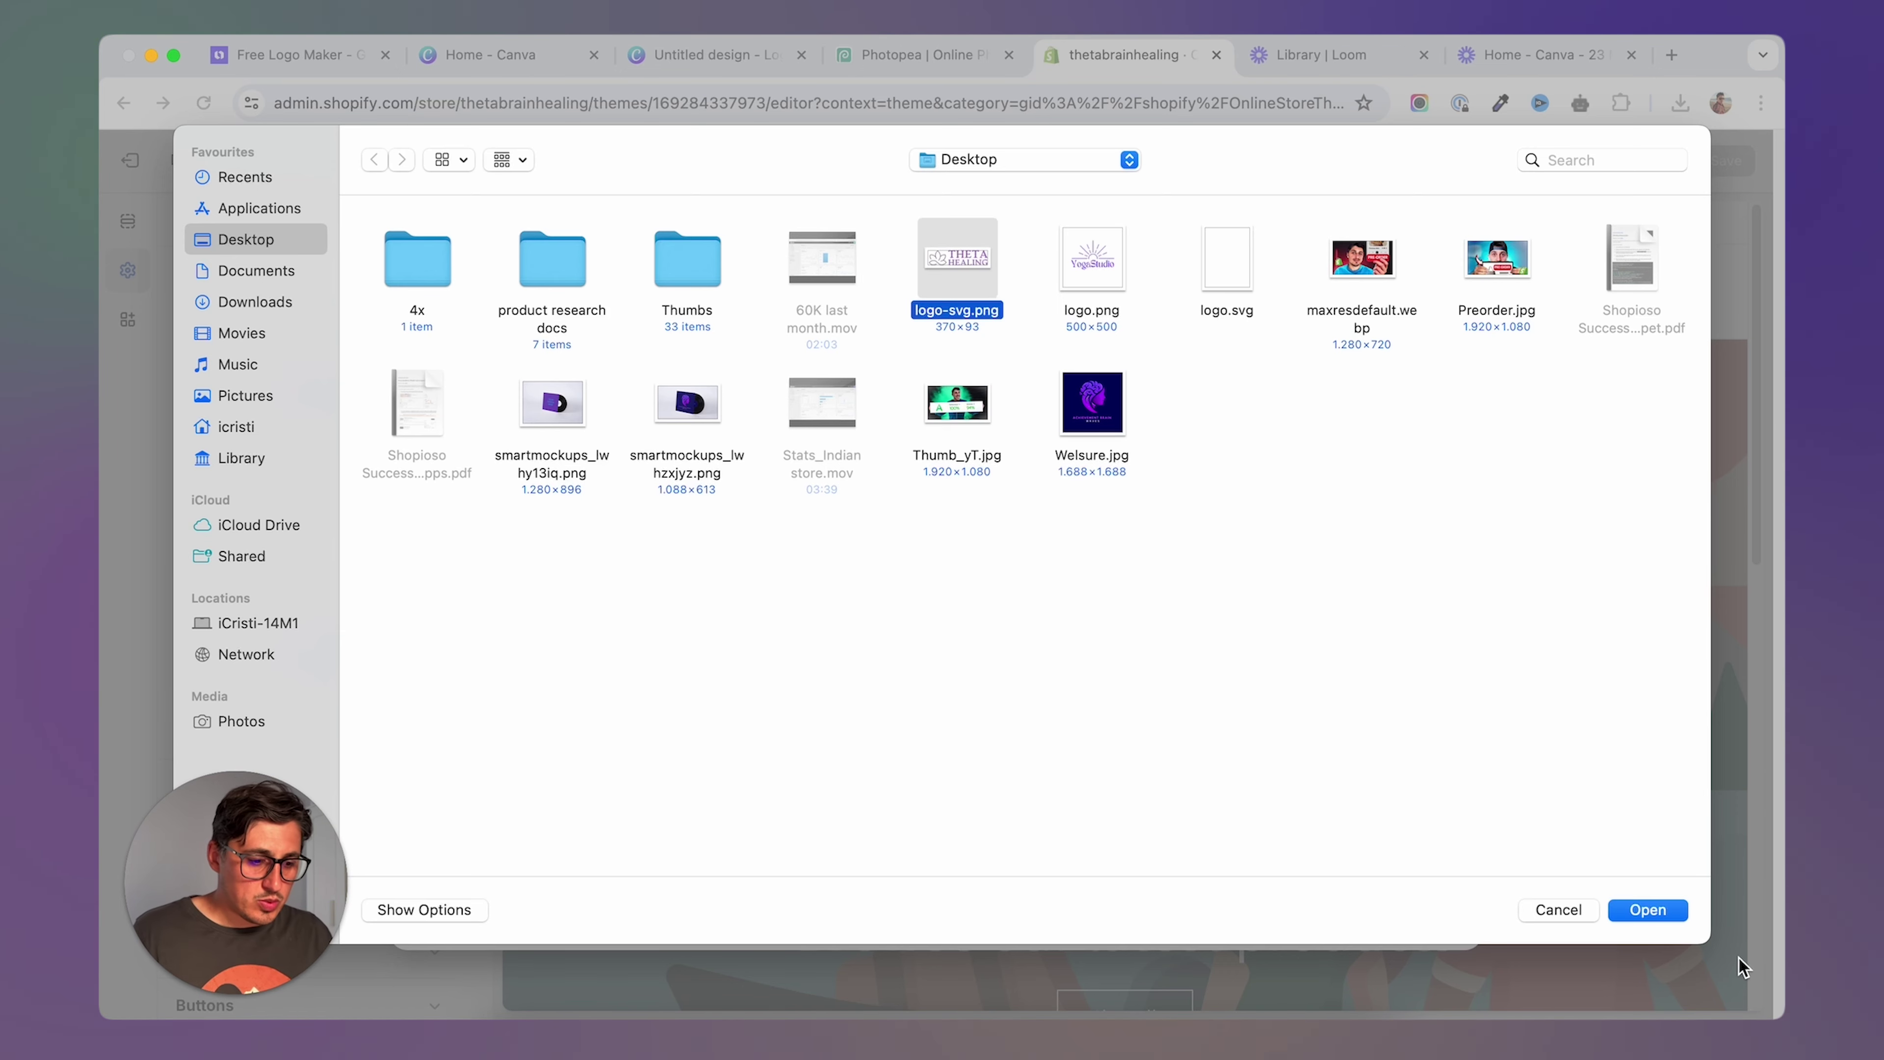
left_click(1647, 909)
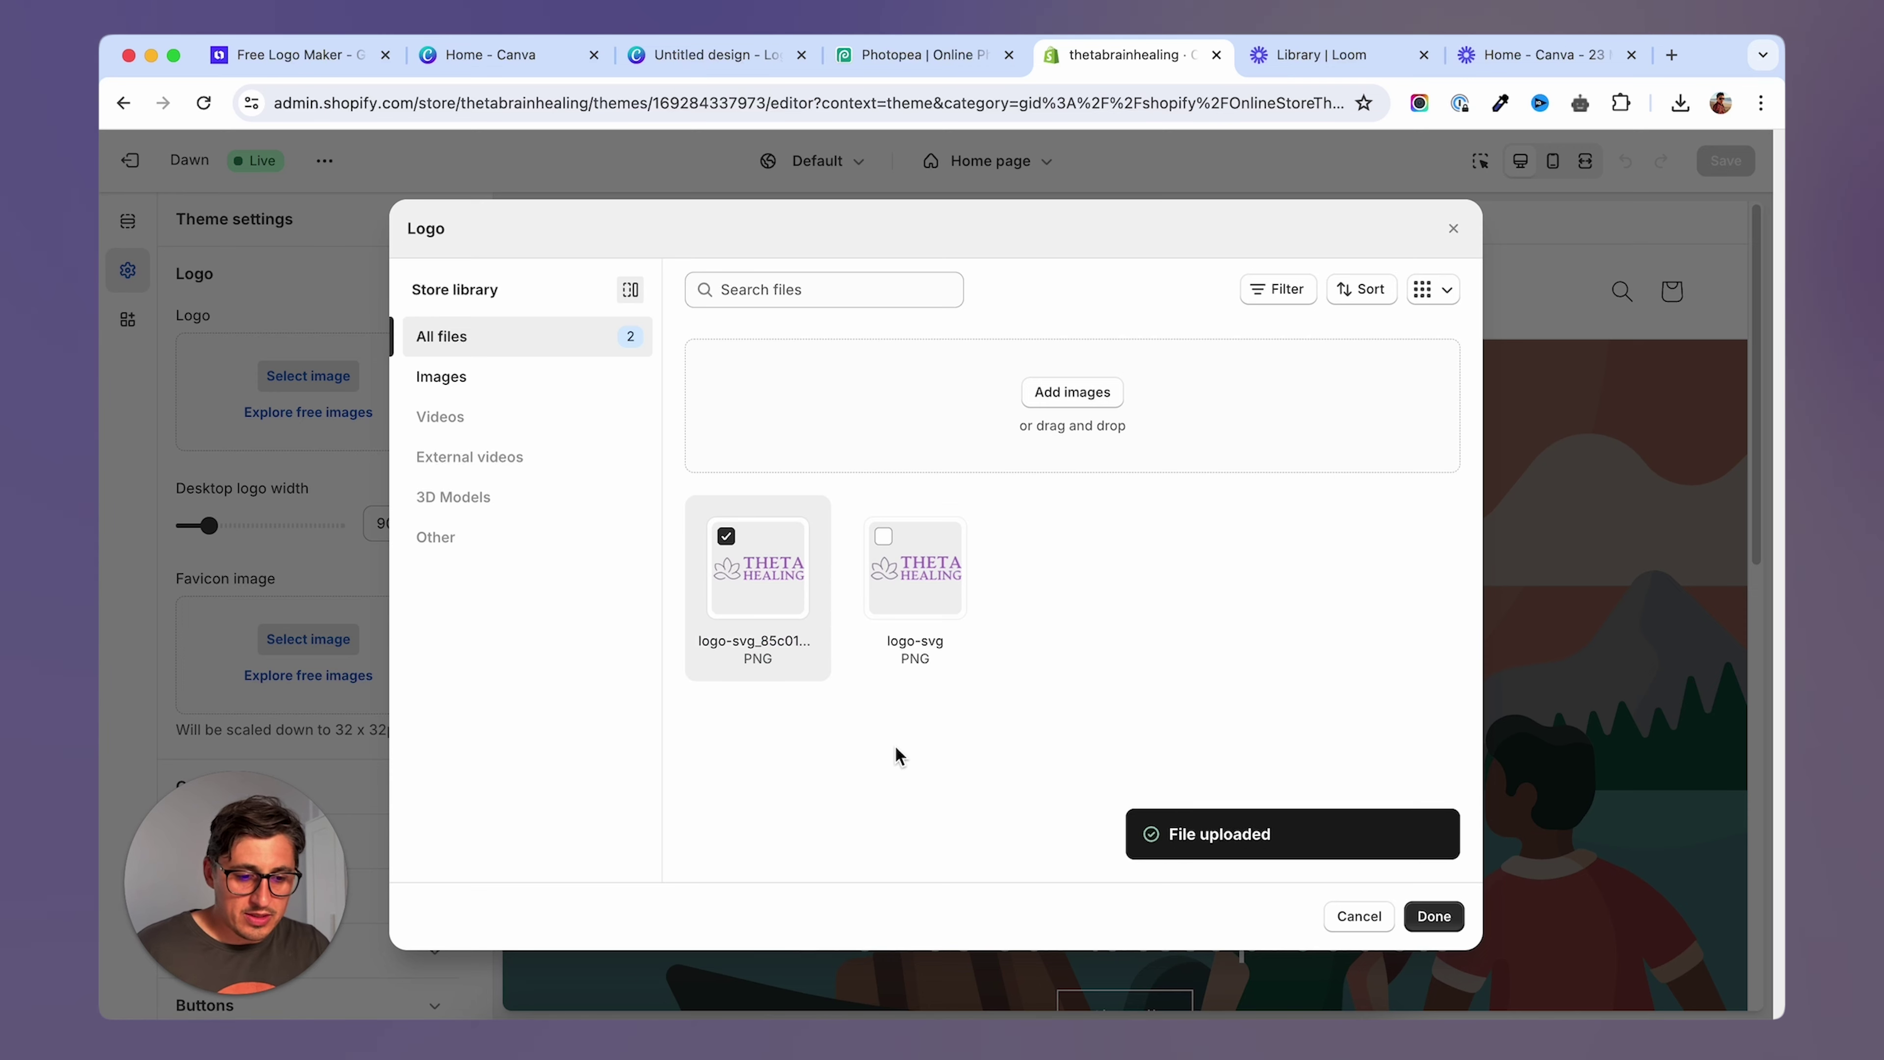
left_click(1433, 916)
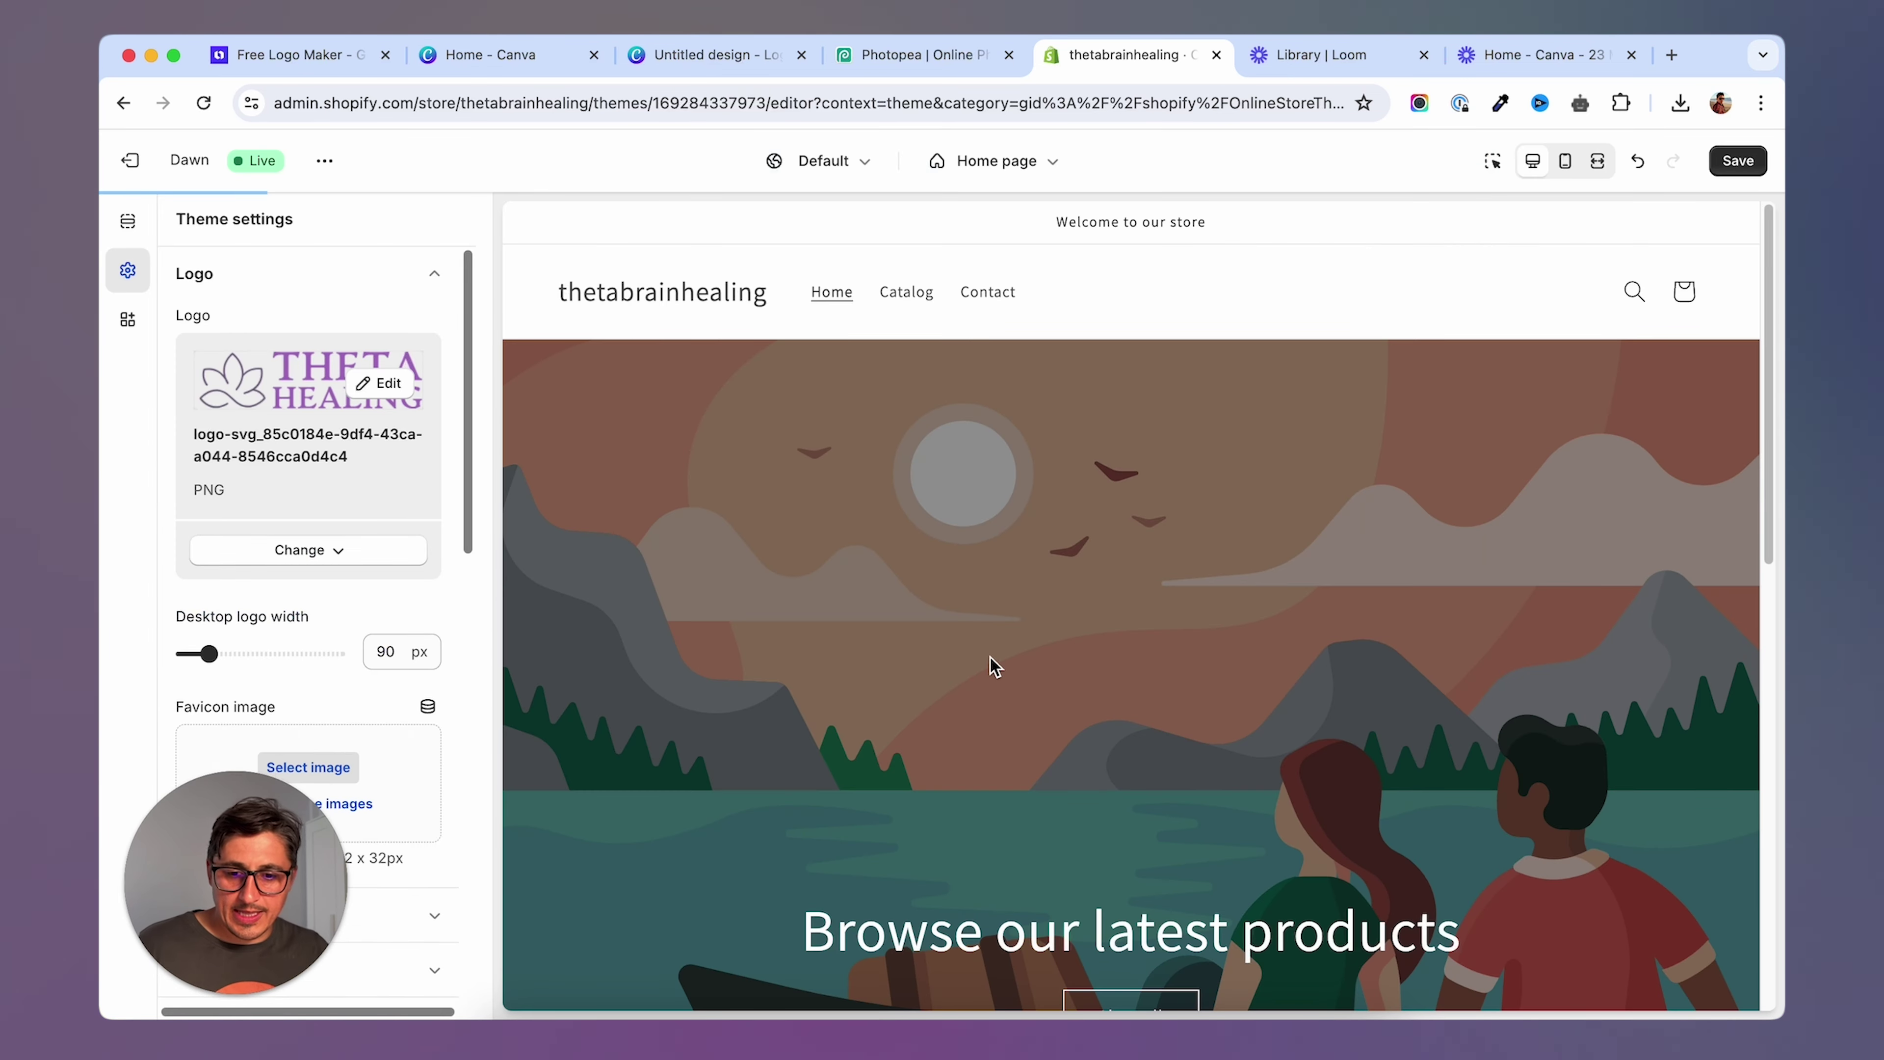
left_click_drag(209, 653, 245, 654)
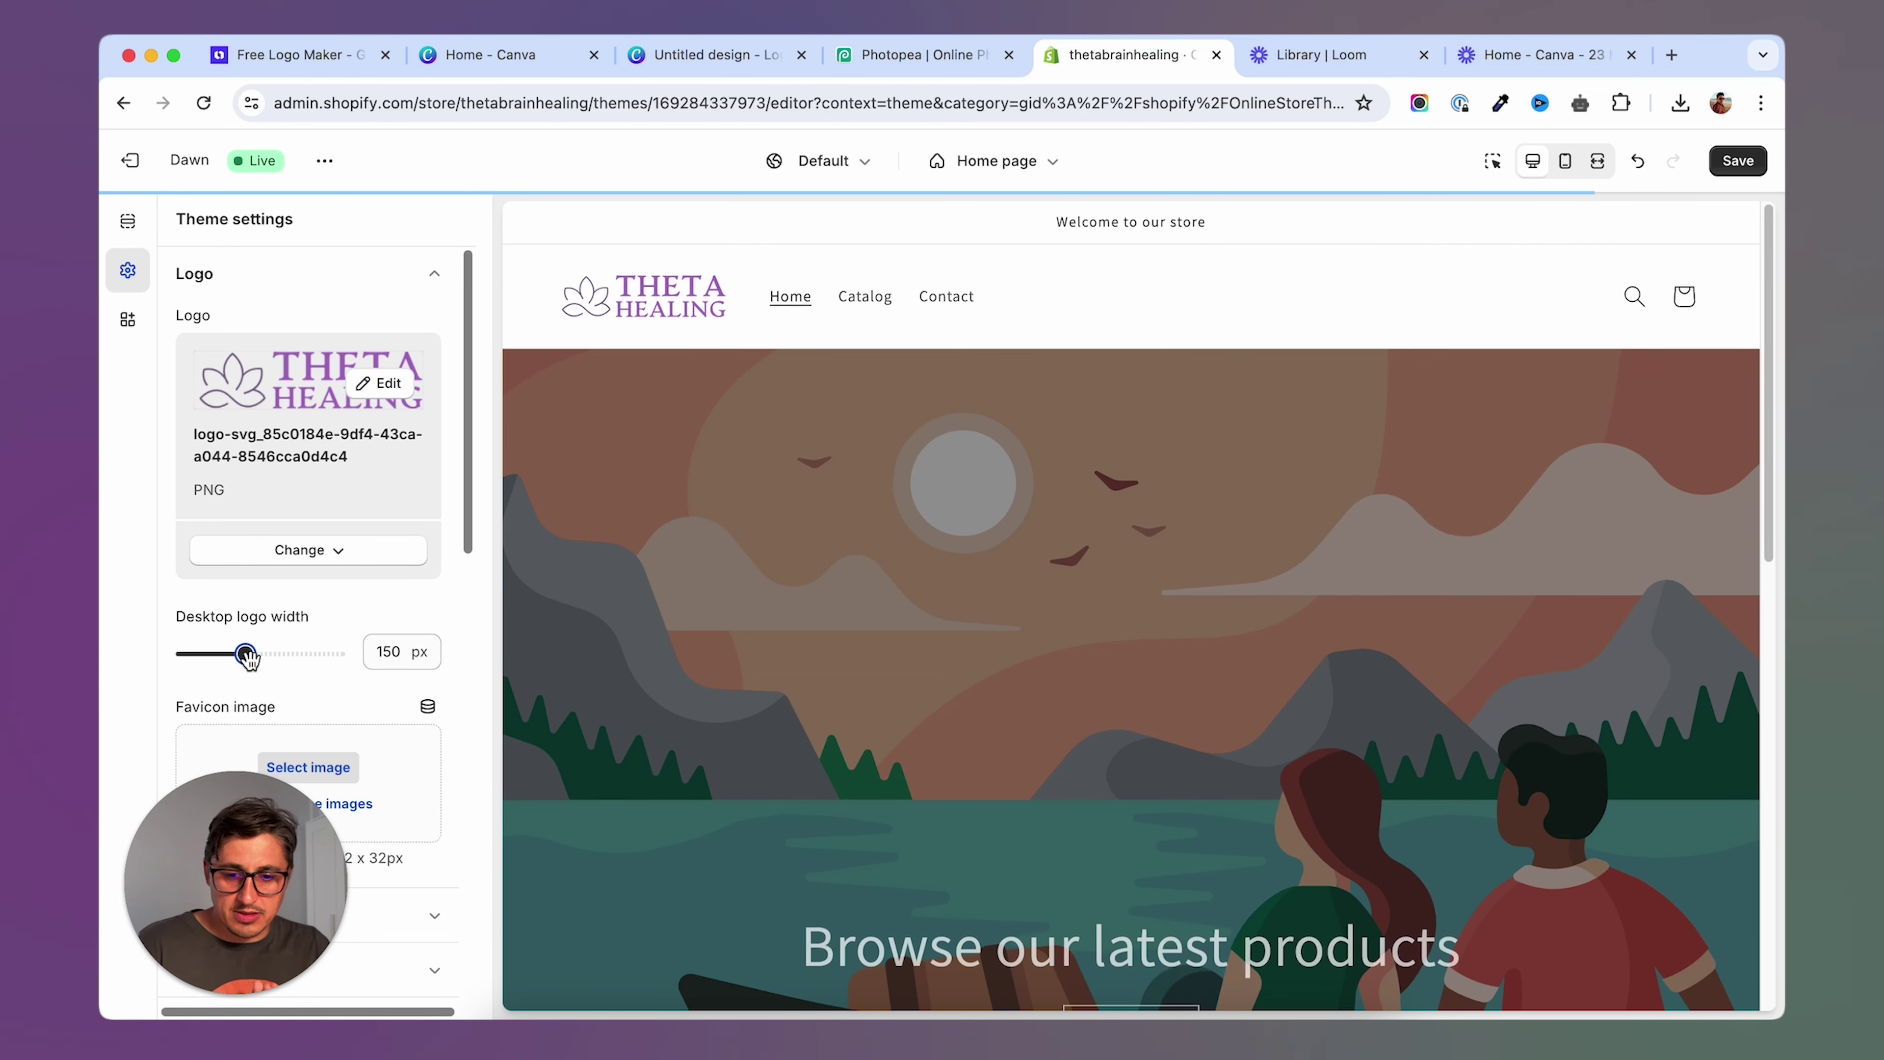
Switch to Photopea and crop the logo down to the lotus symbol, leaving a little extra space above and below it.
scroll(368, 642, "down", 2)
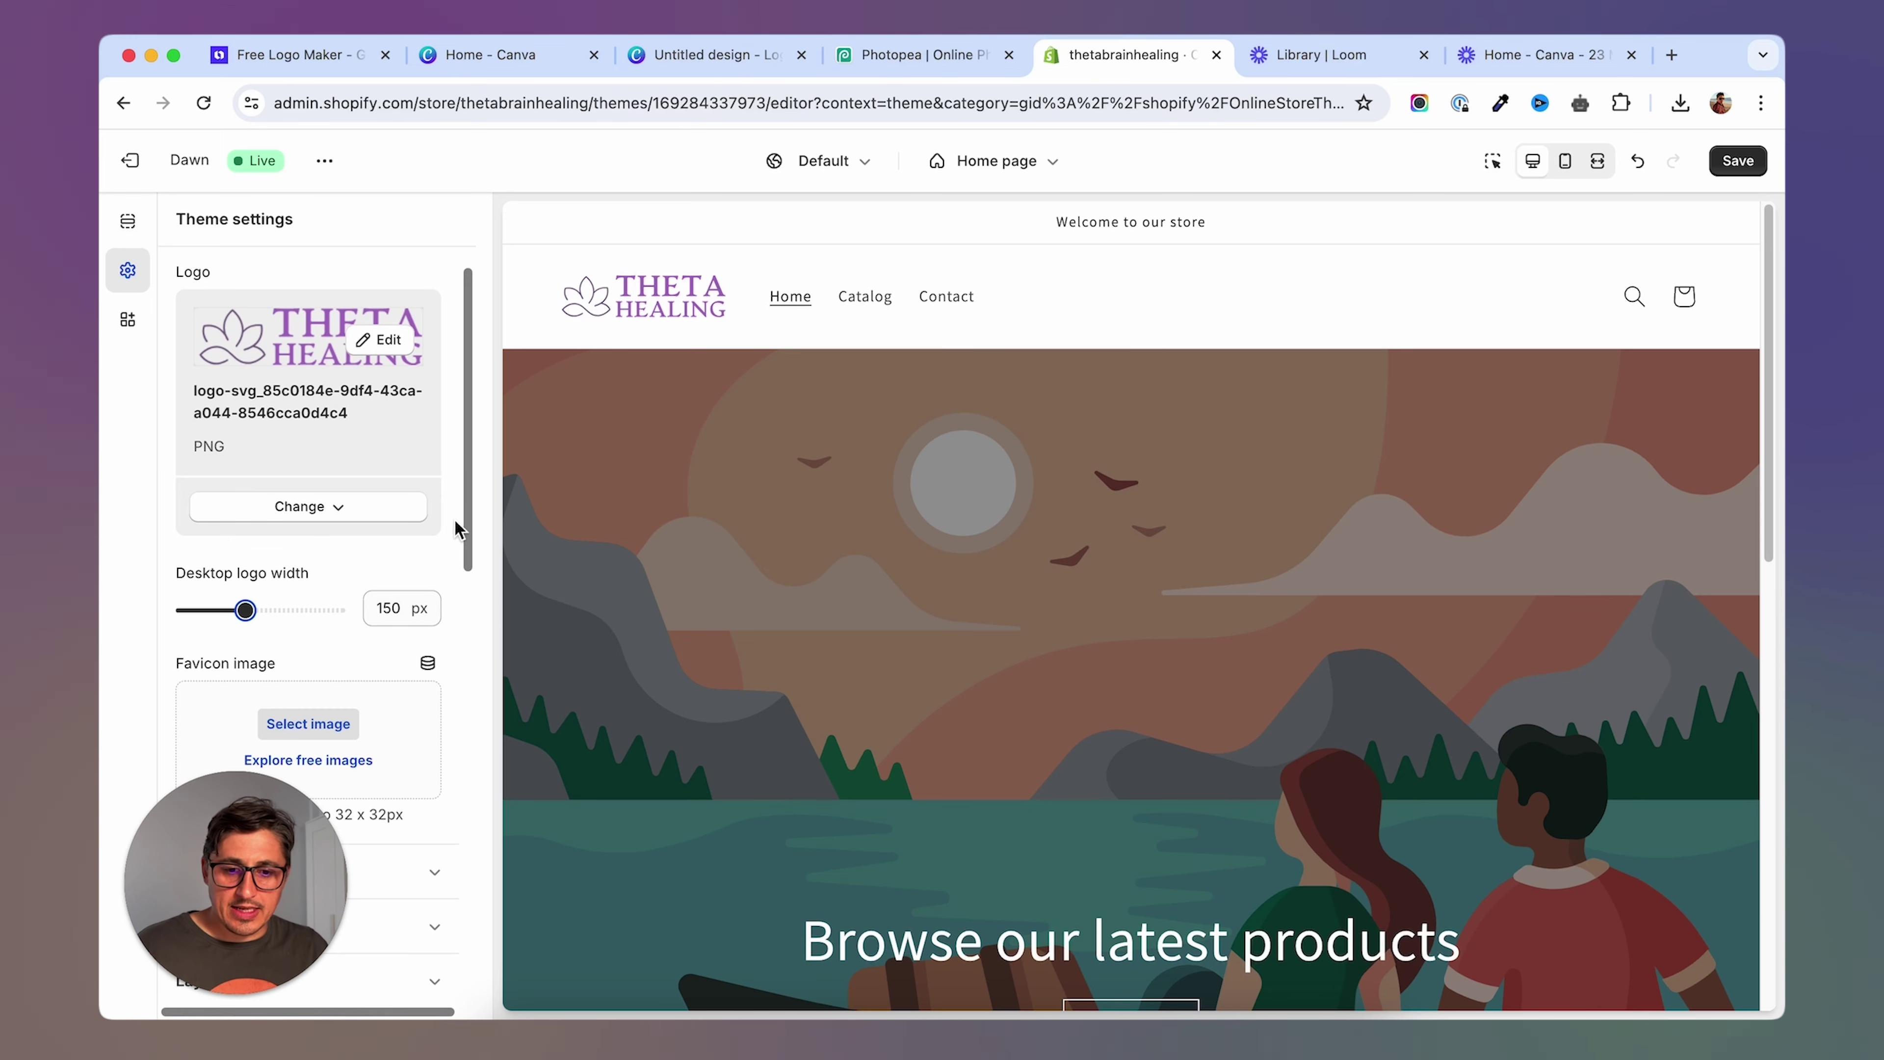
scroll(301, 623, "down", 1)
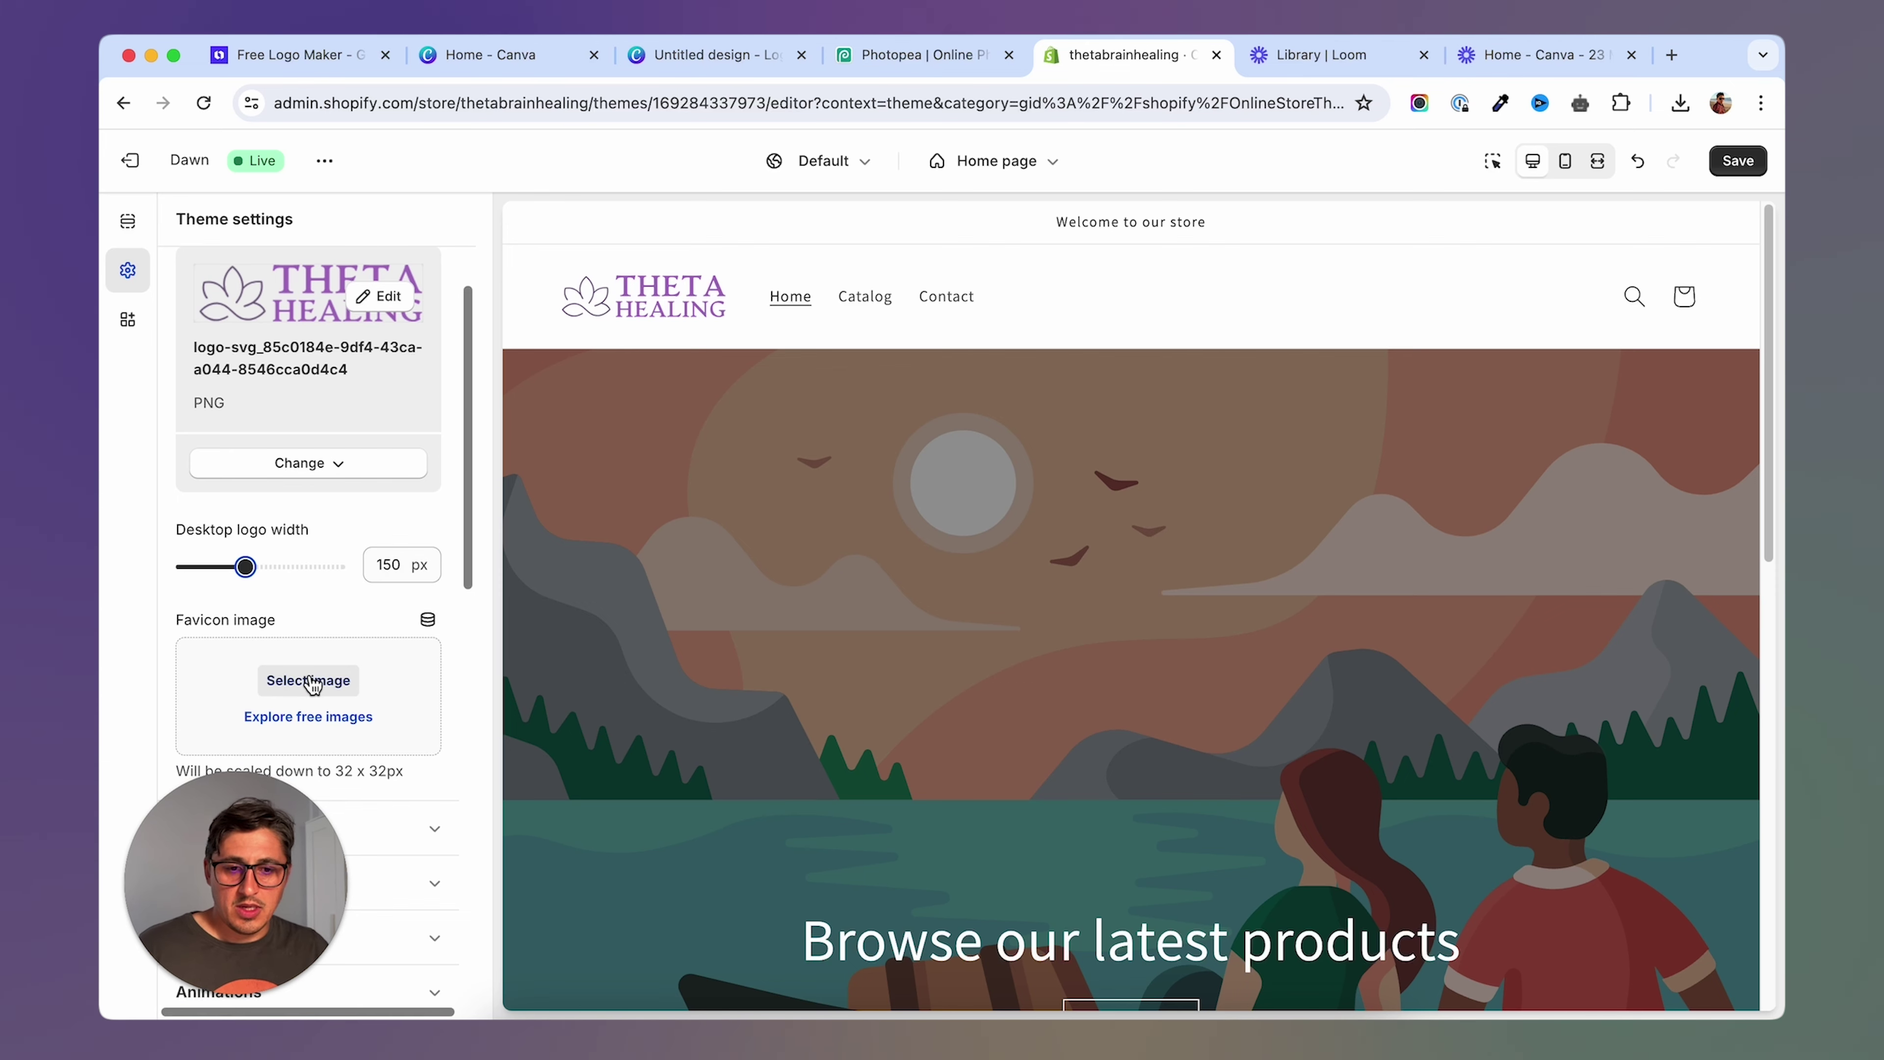
left_click(923, 54)
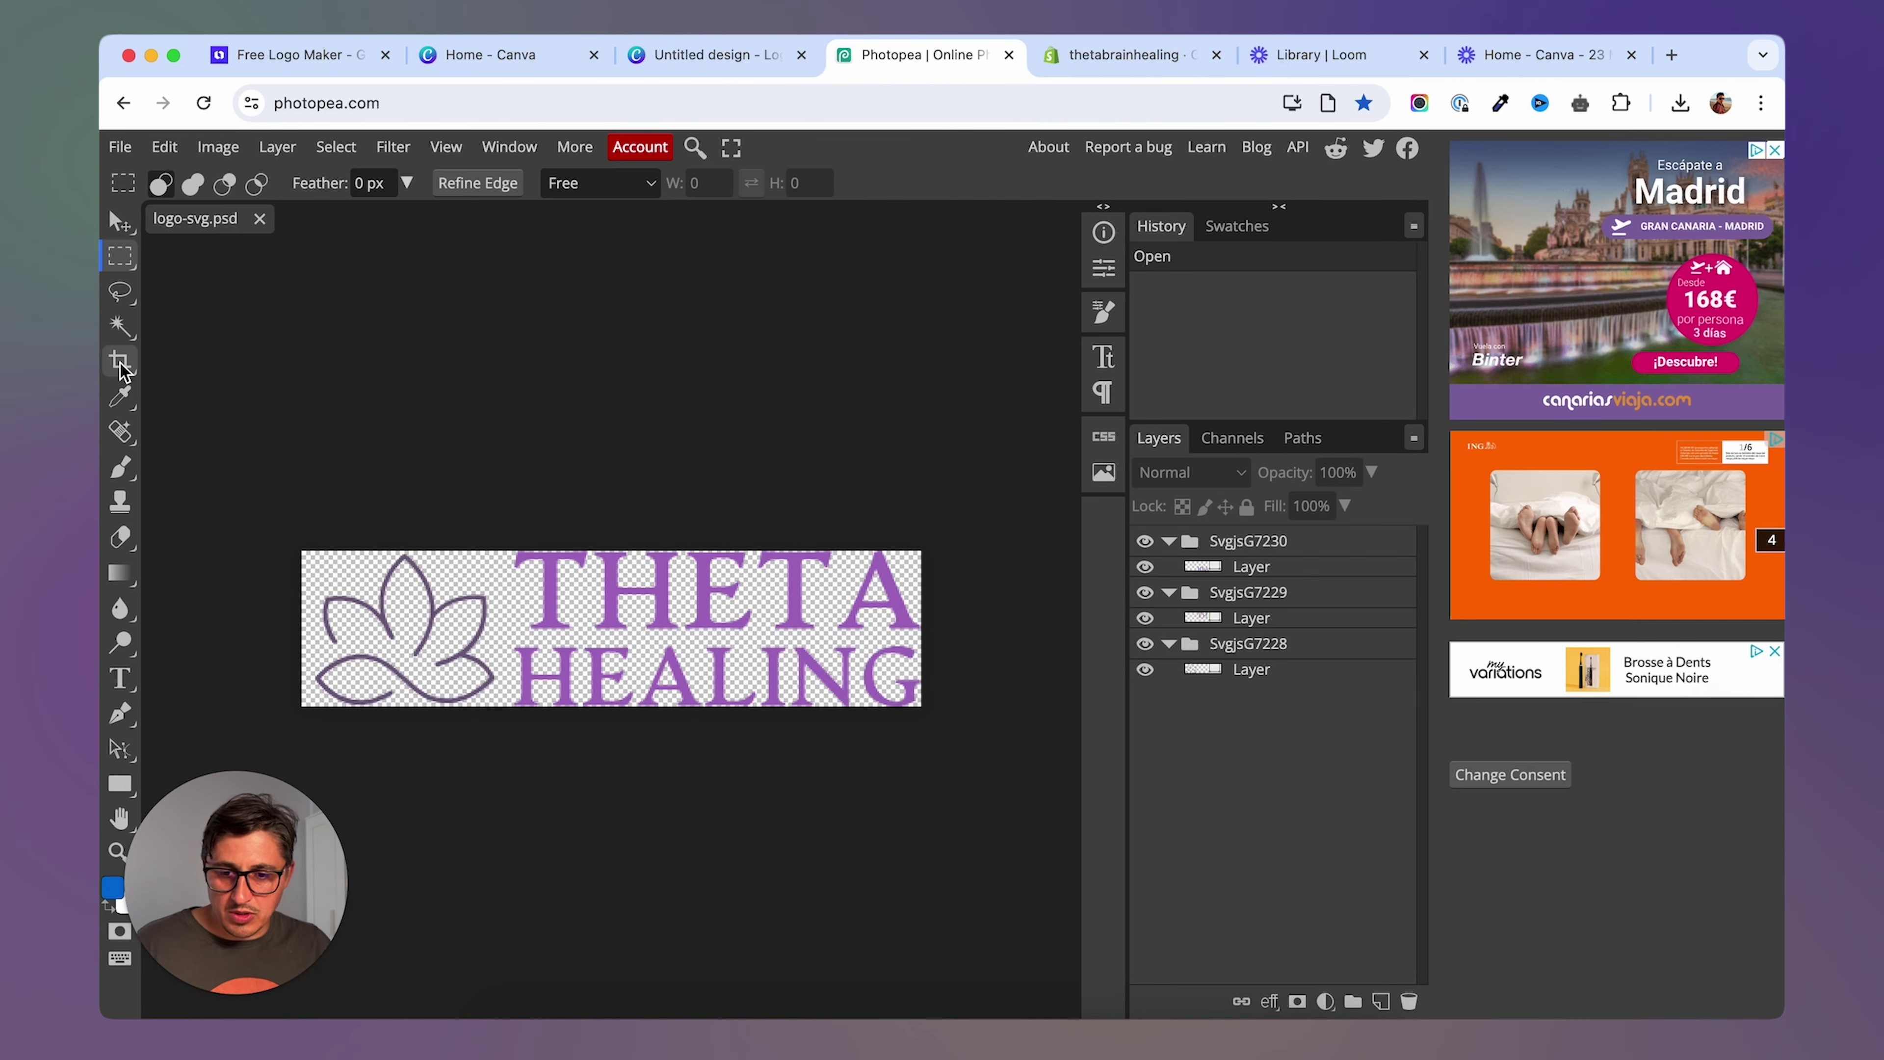
left_click(120, 362)
left_click_drag(922, 628, 501, 607)
key("Return")
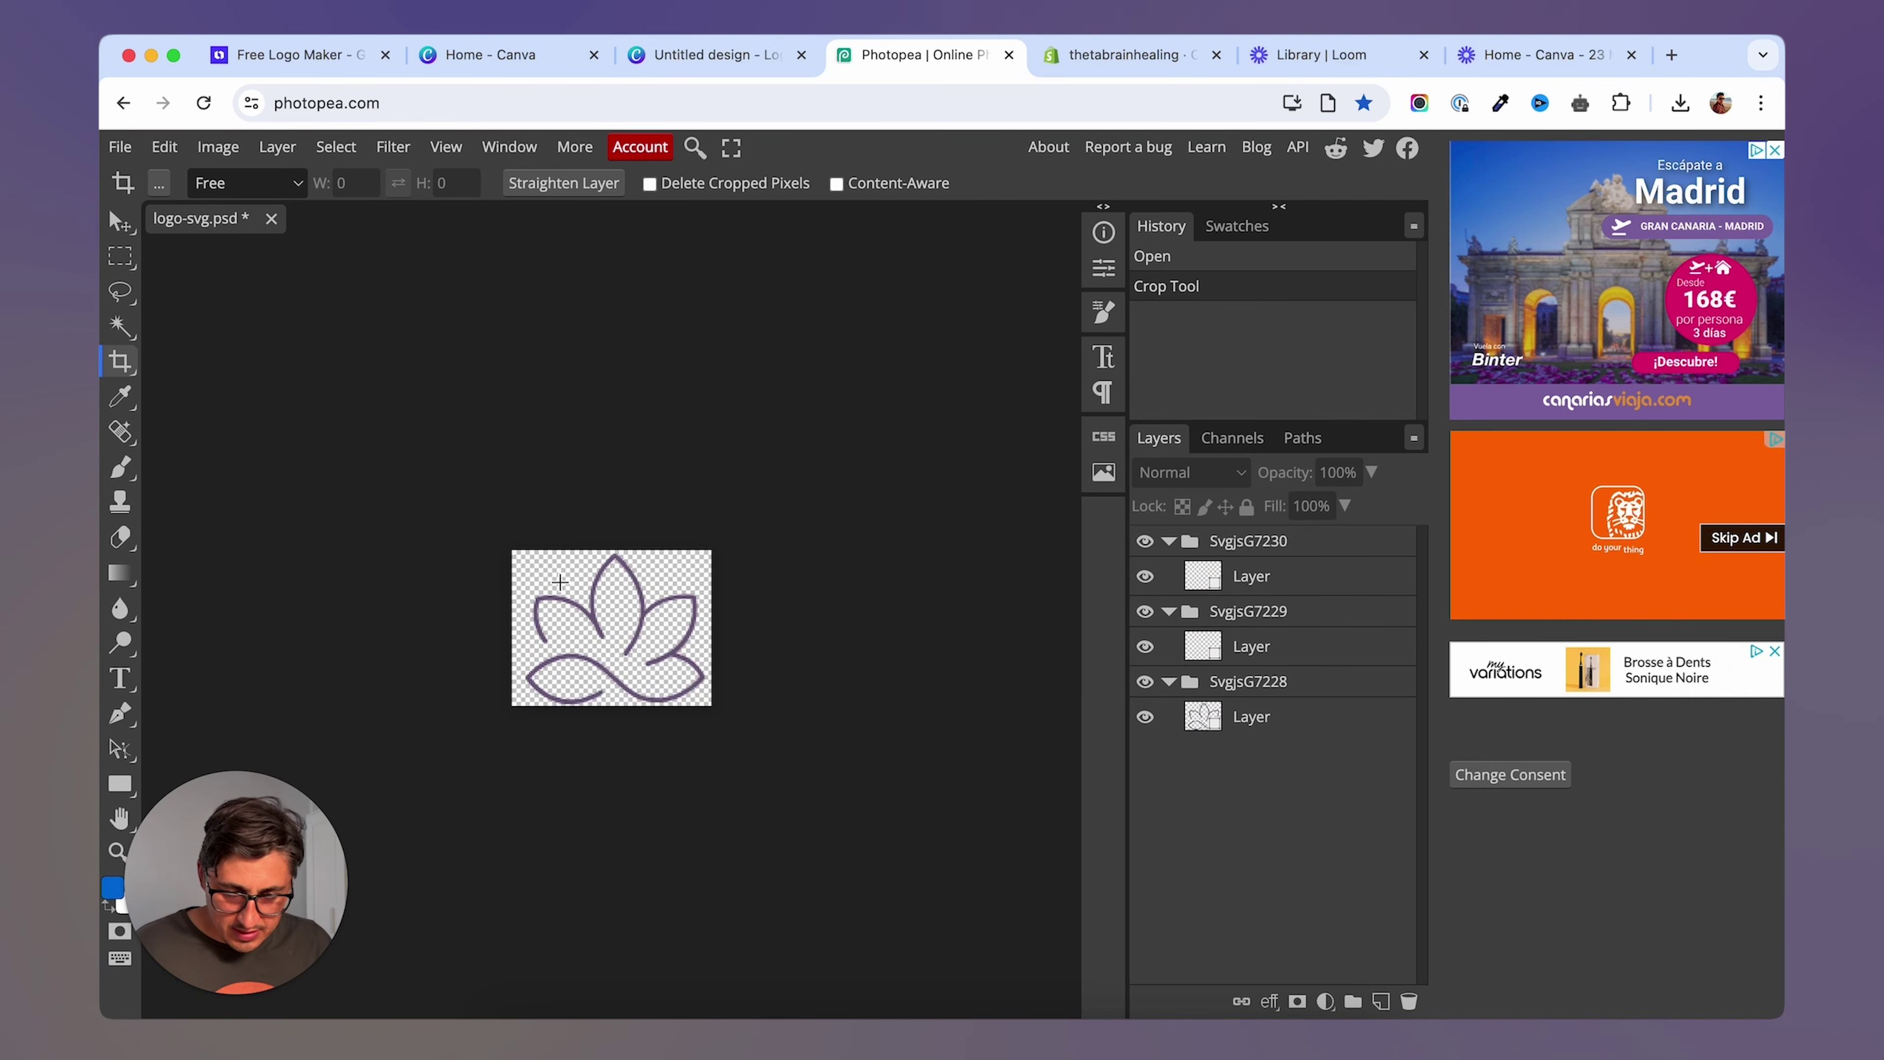
left_click(639, 605)
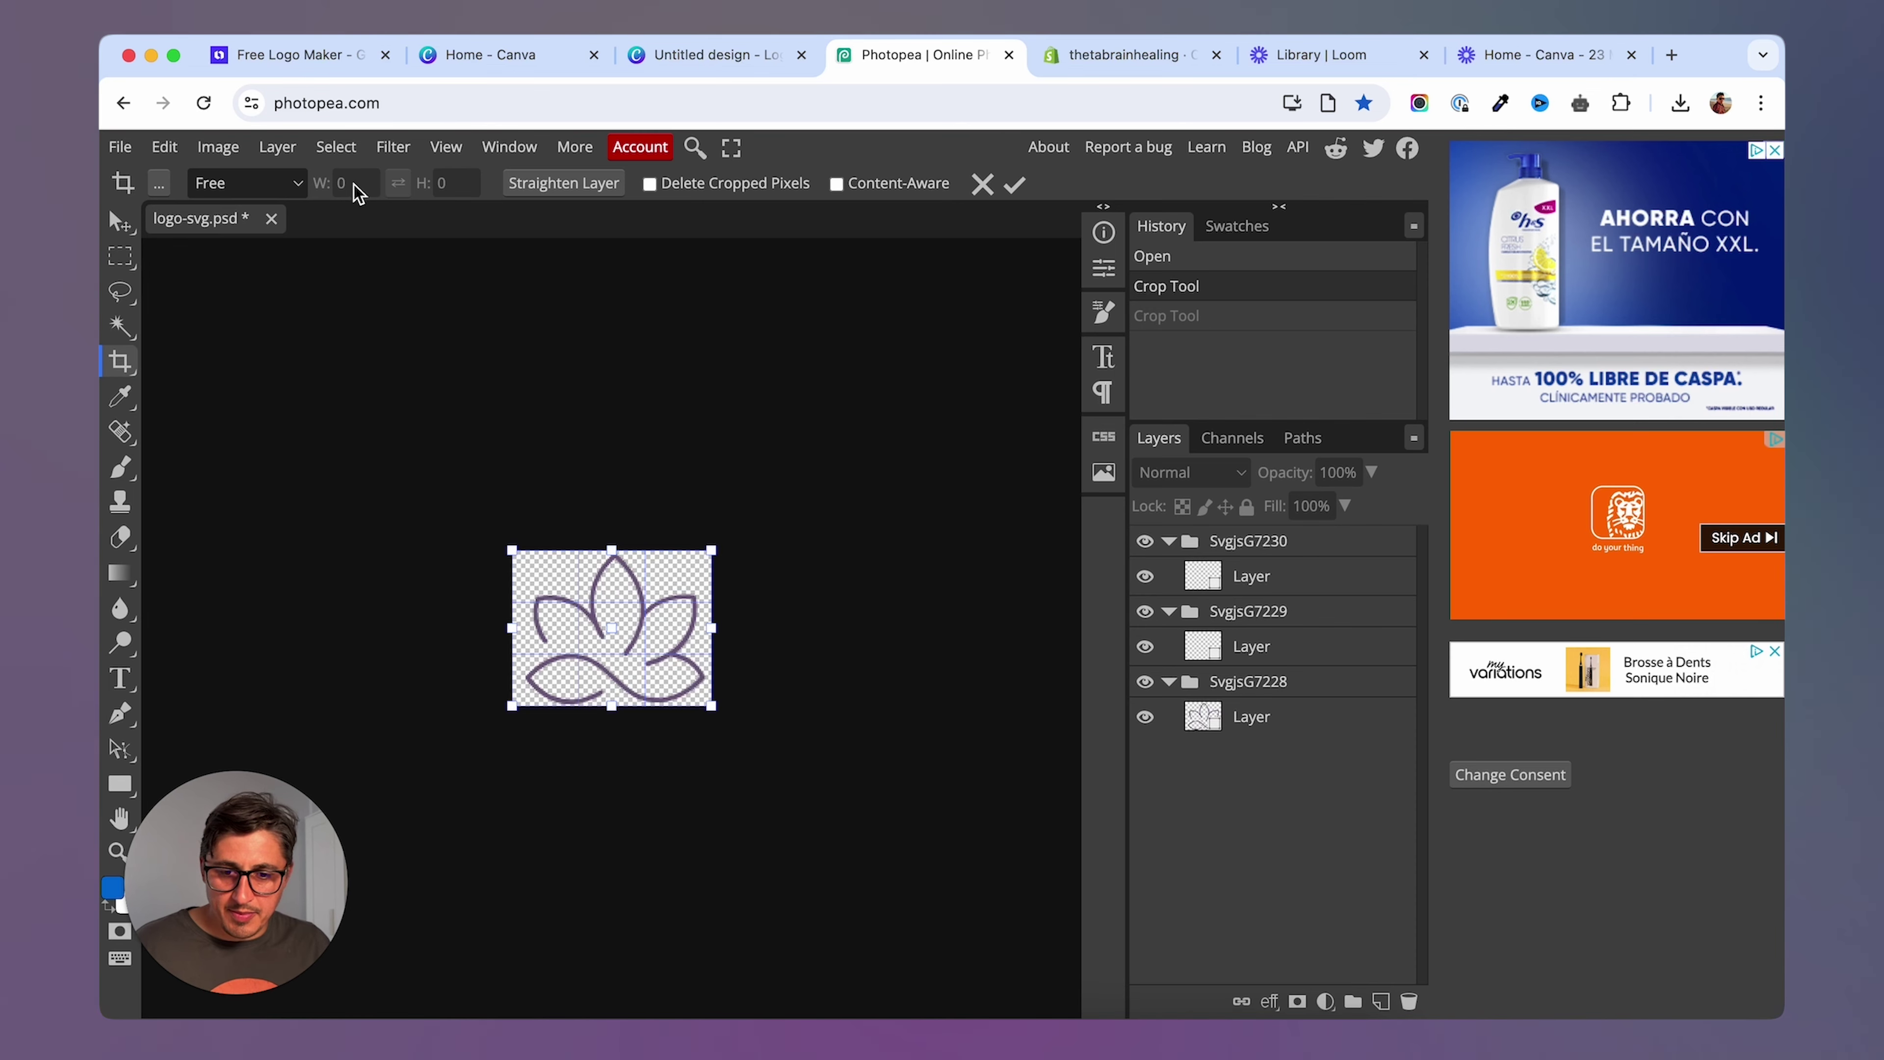
key("Return")
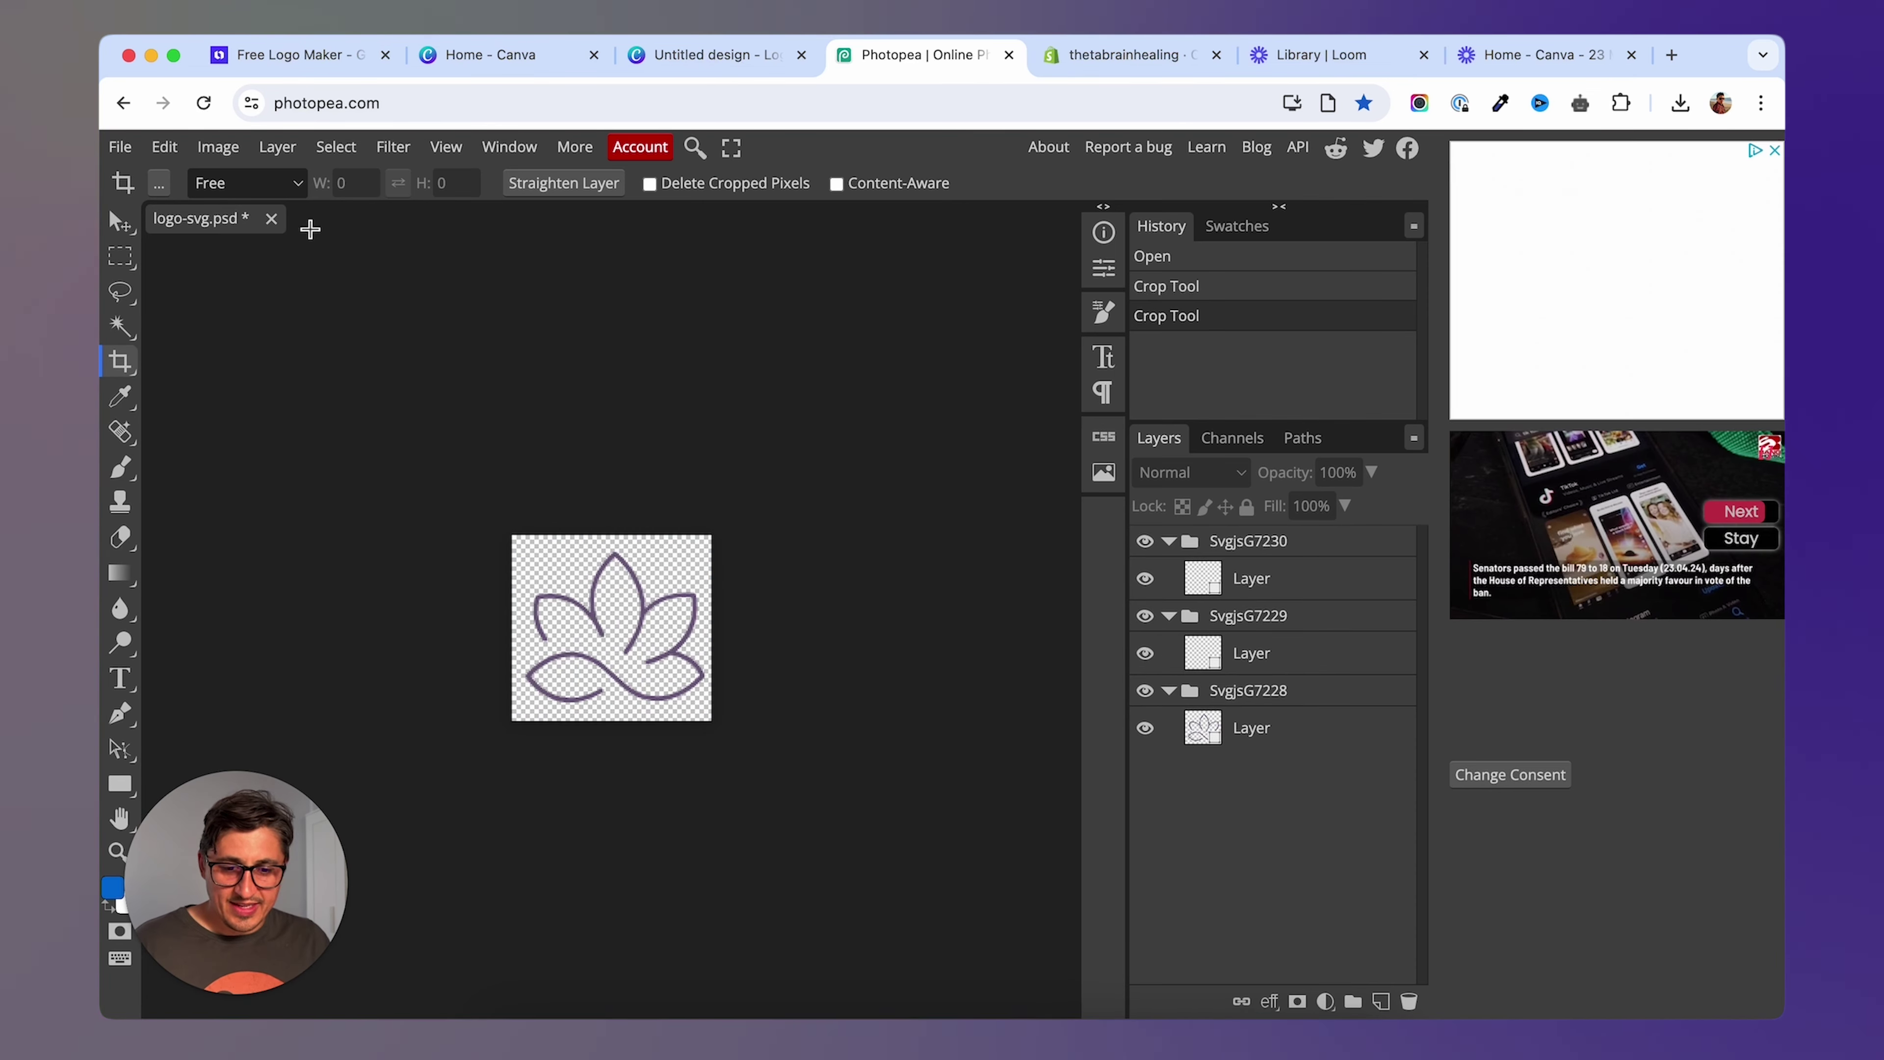
Export the cropped lotus symbol as a PNG and save it to the Desktop as favicon.png.
left_click(121, 148)
mouse_move(162, 473)
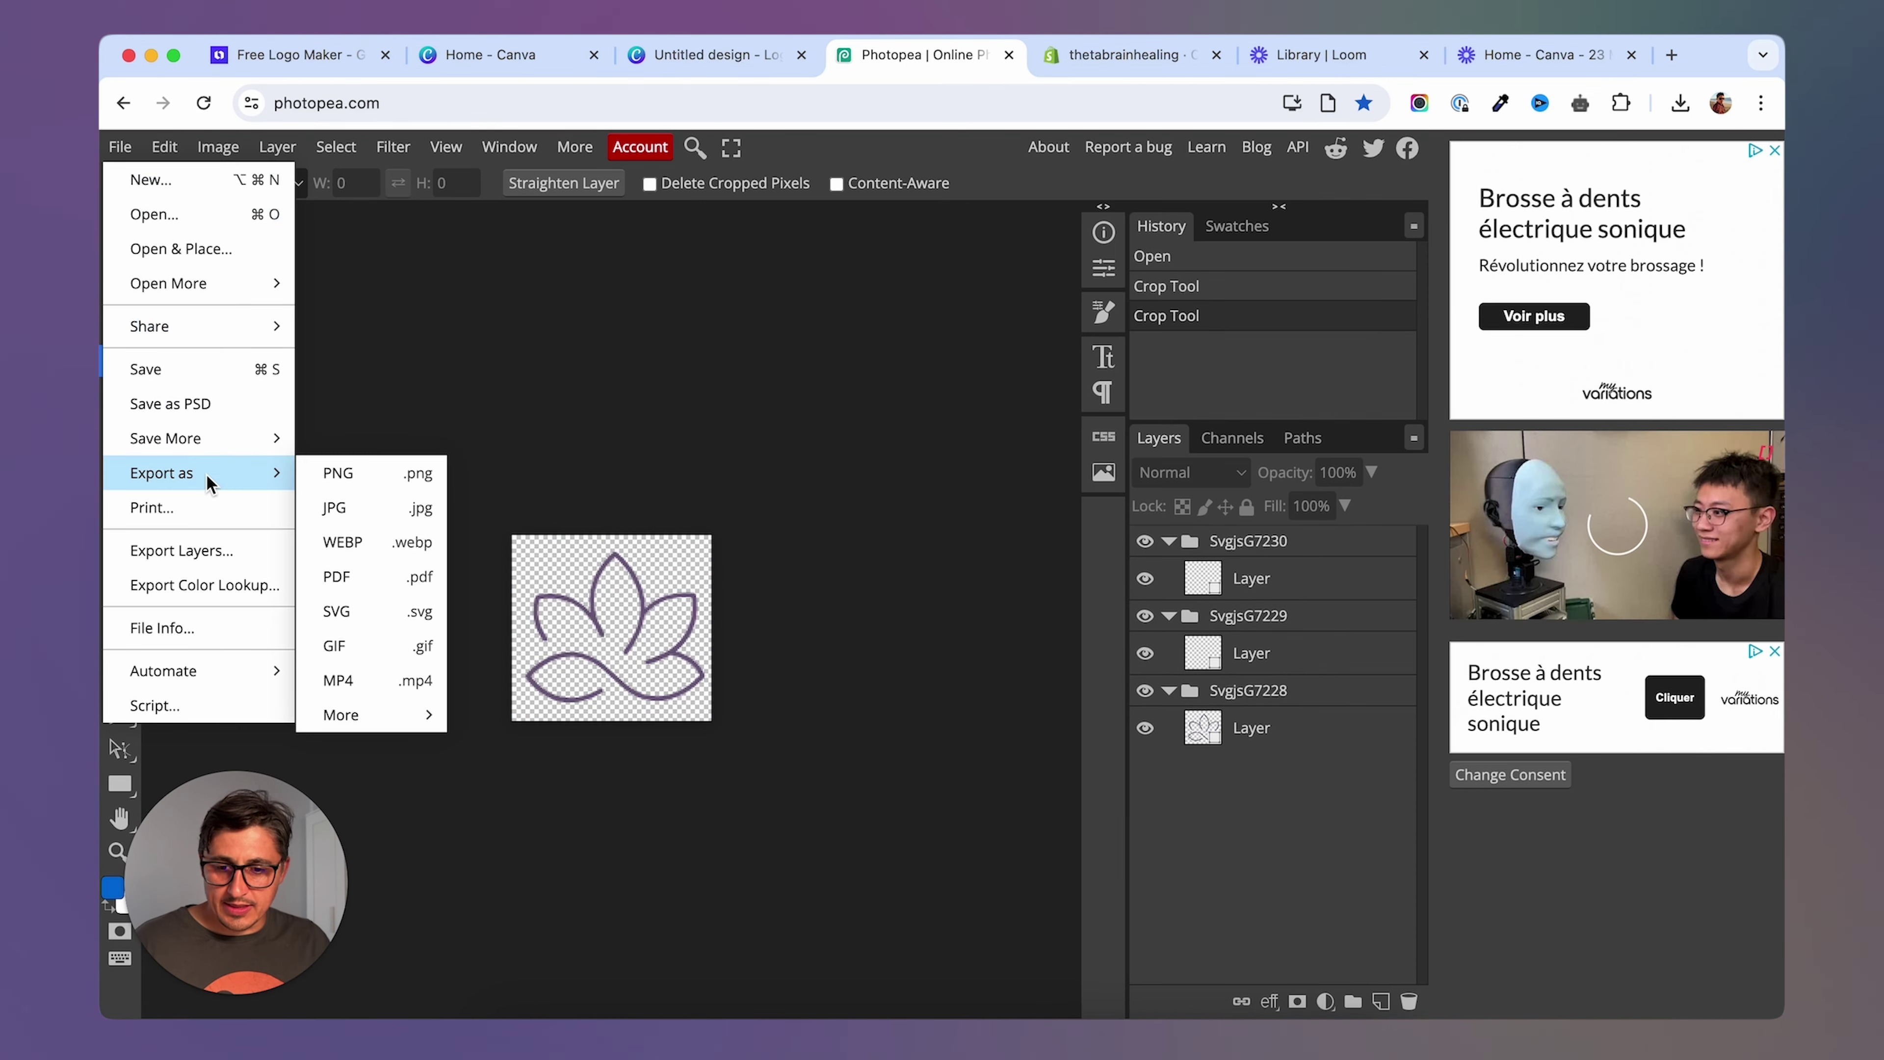
left_click(334, 473)
triple_click(918, 333)
type("favicon")
left_click(960, 569)
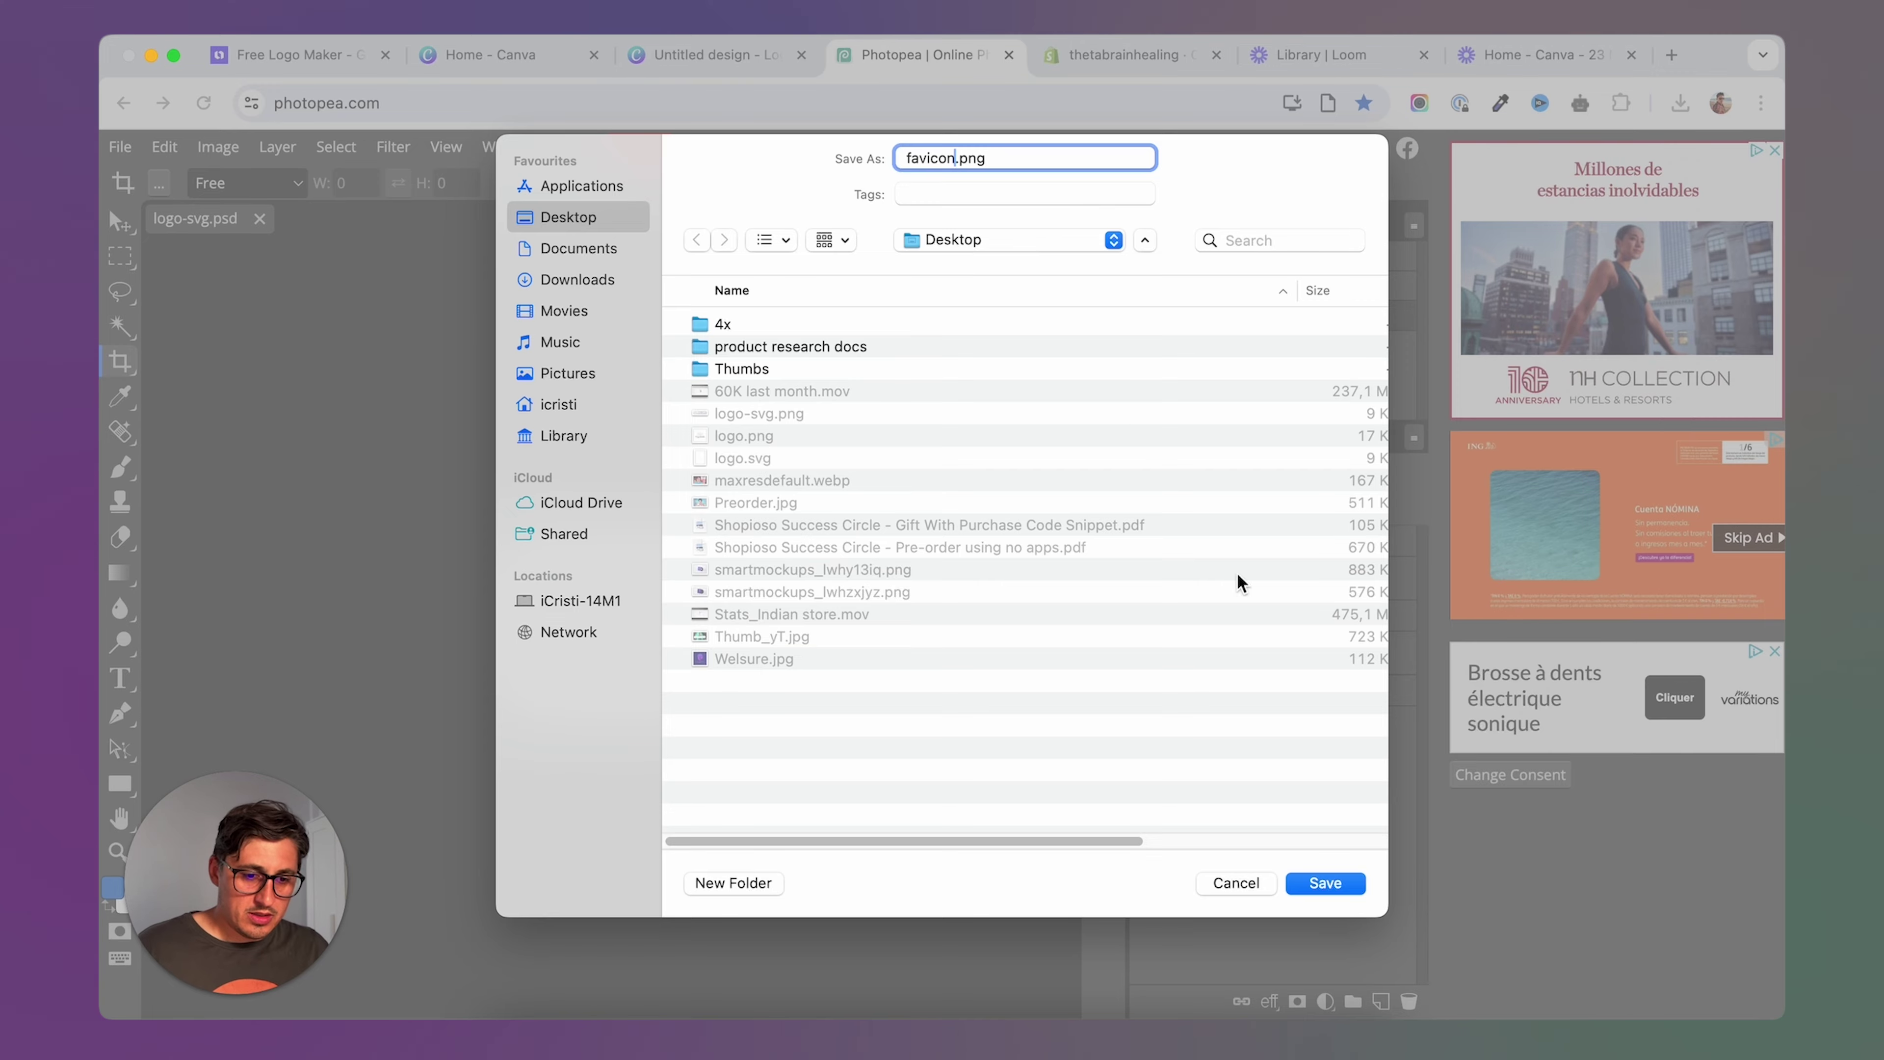
left_click(1328, 879)
Back in the Shopify theme editor, upload favicon.png from the Desktop as the favicon image and save the theme.
left_click(1113, 54)
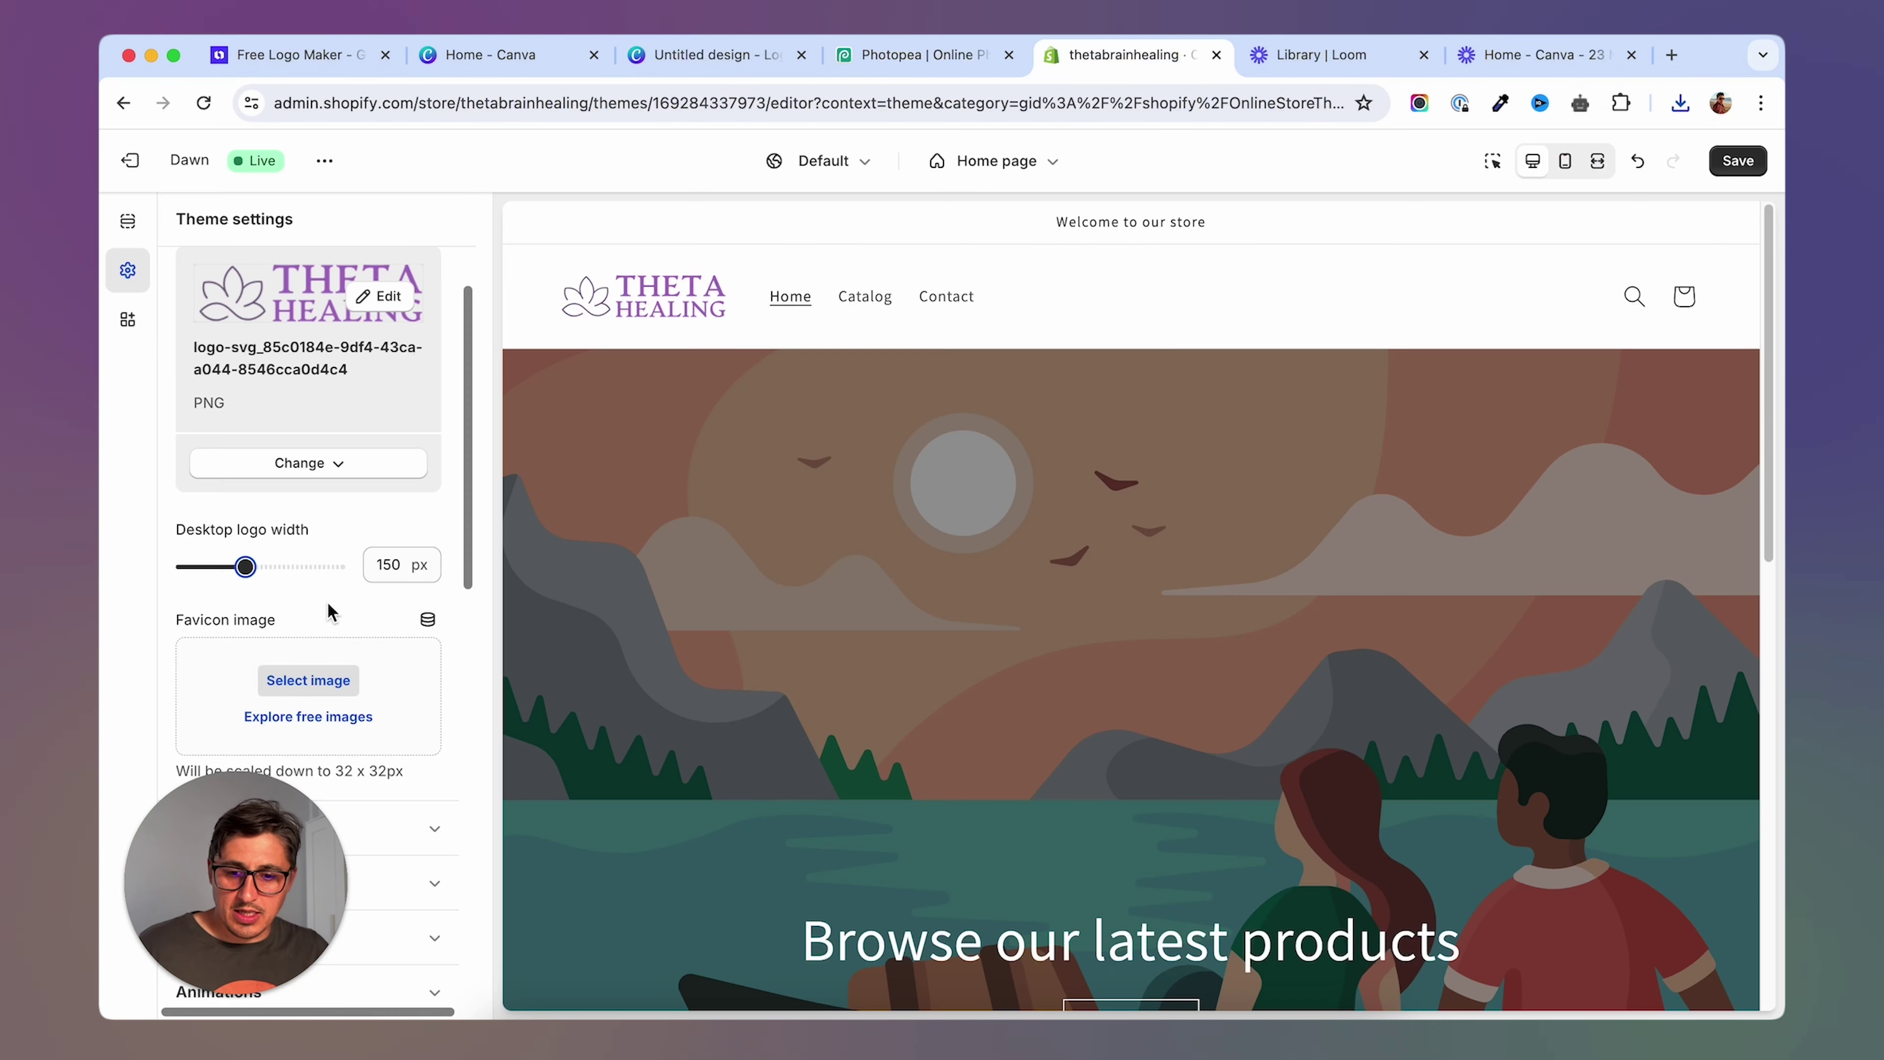
left_click(309, 681)
left_click(1012, 401)
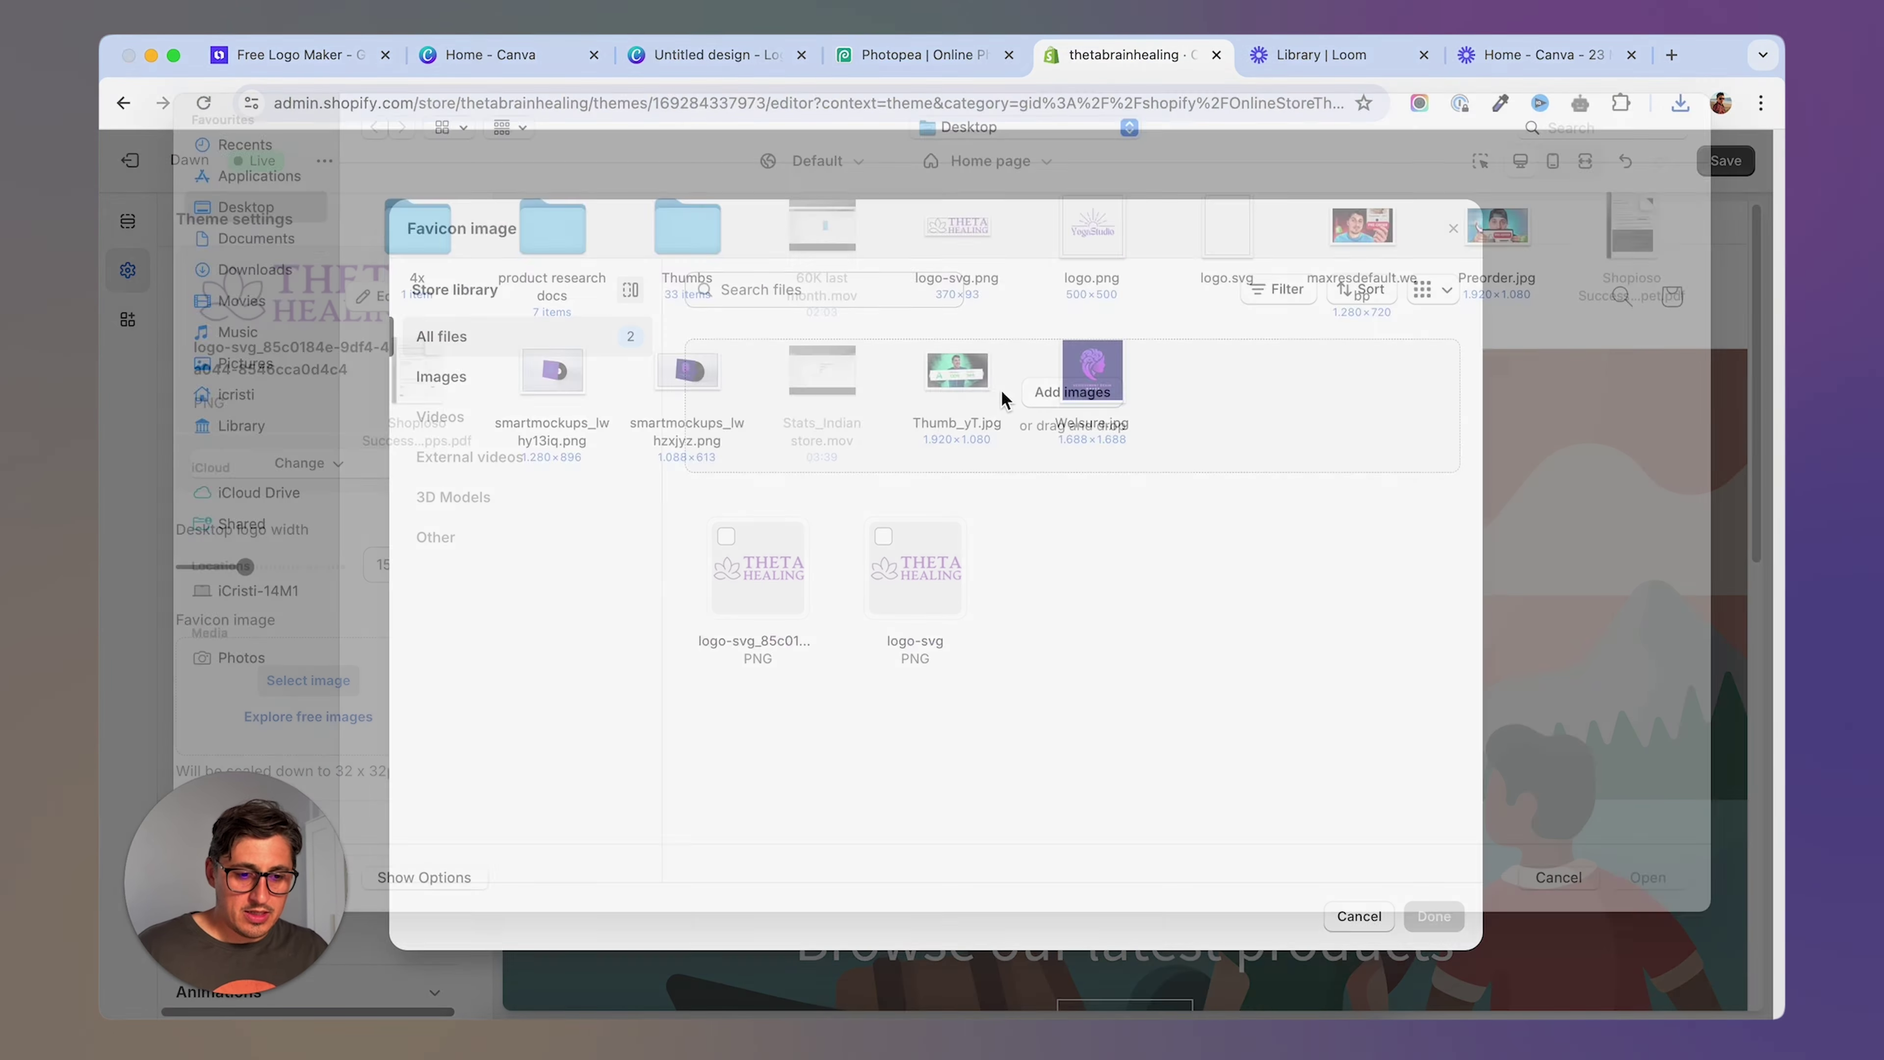
left_click(958, 272)
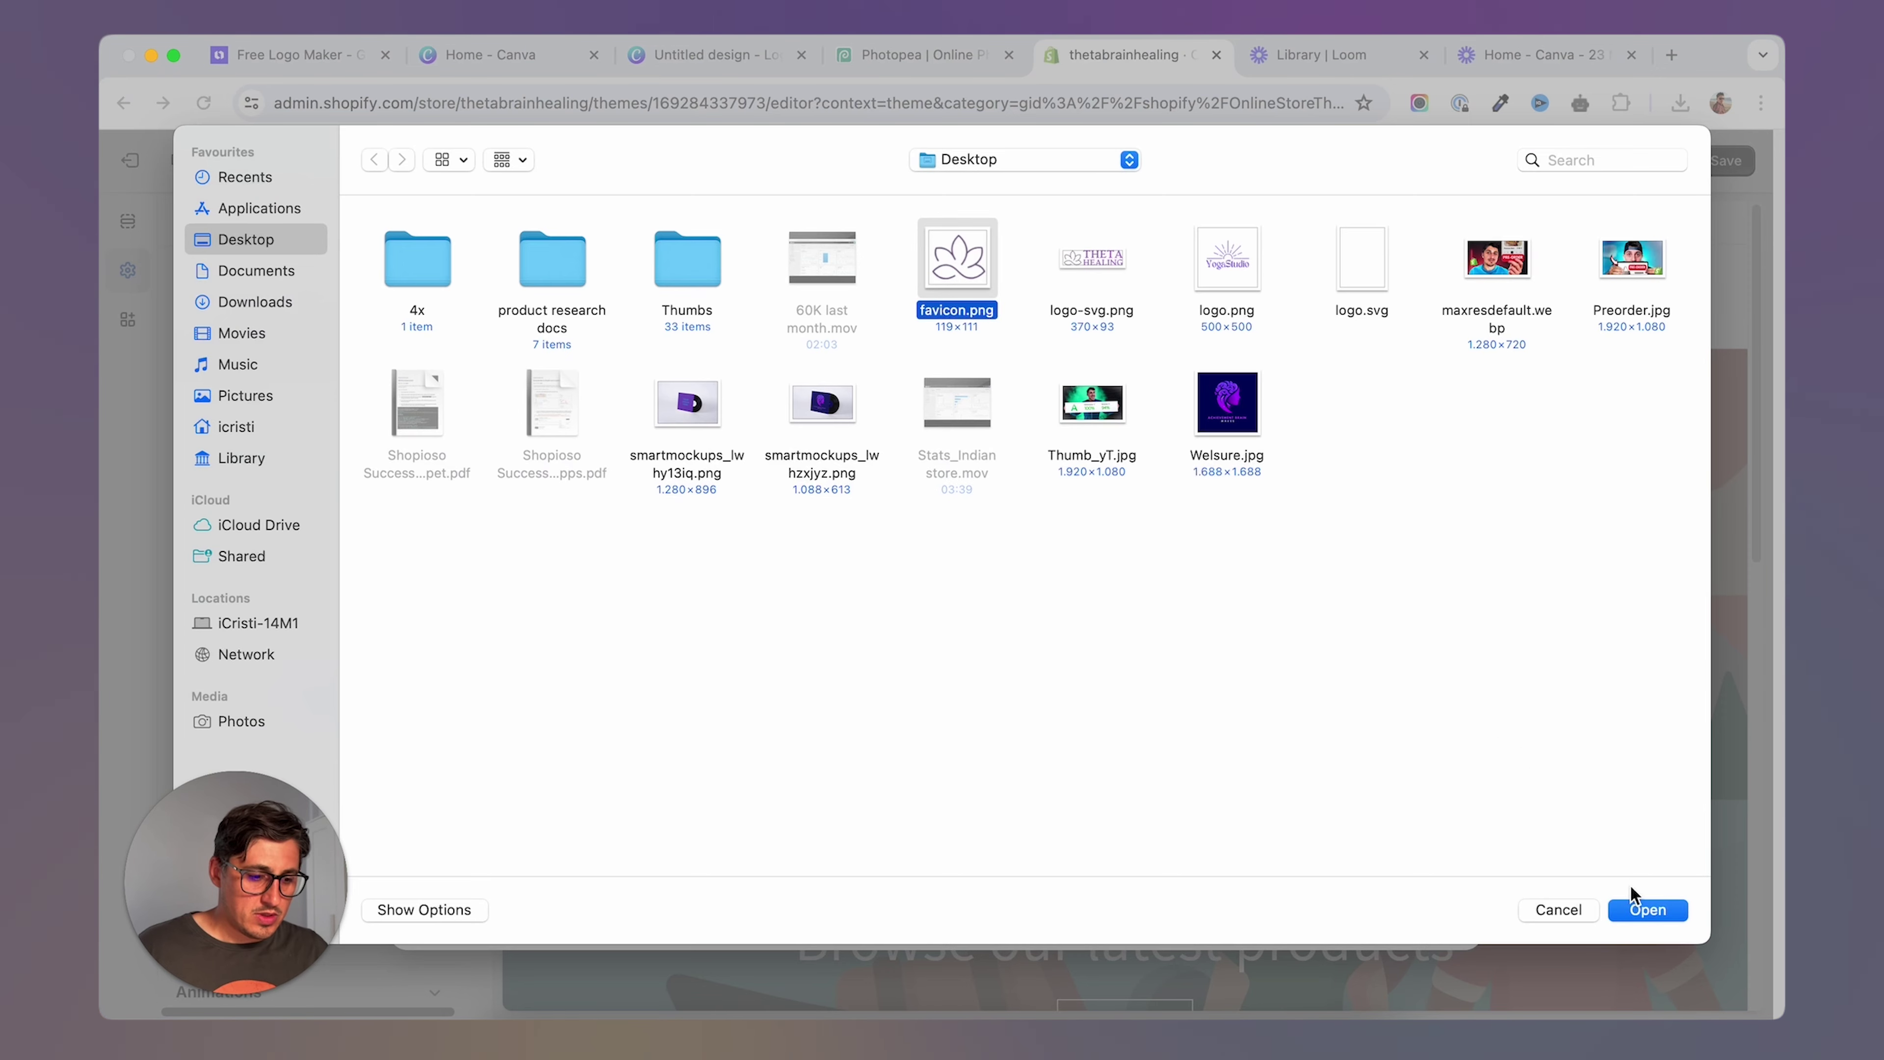
left_click(1639, 908)
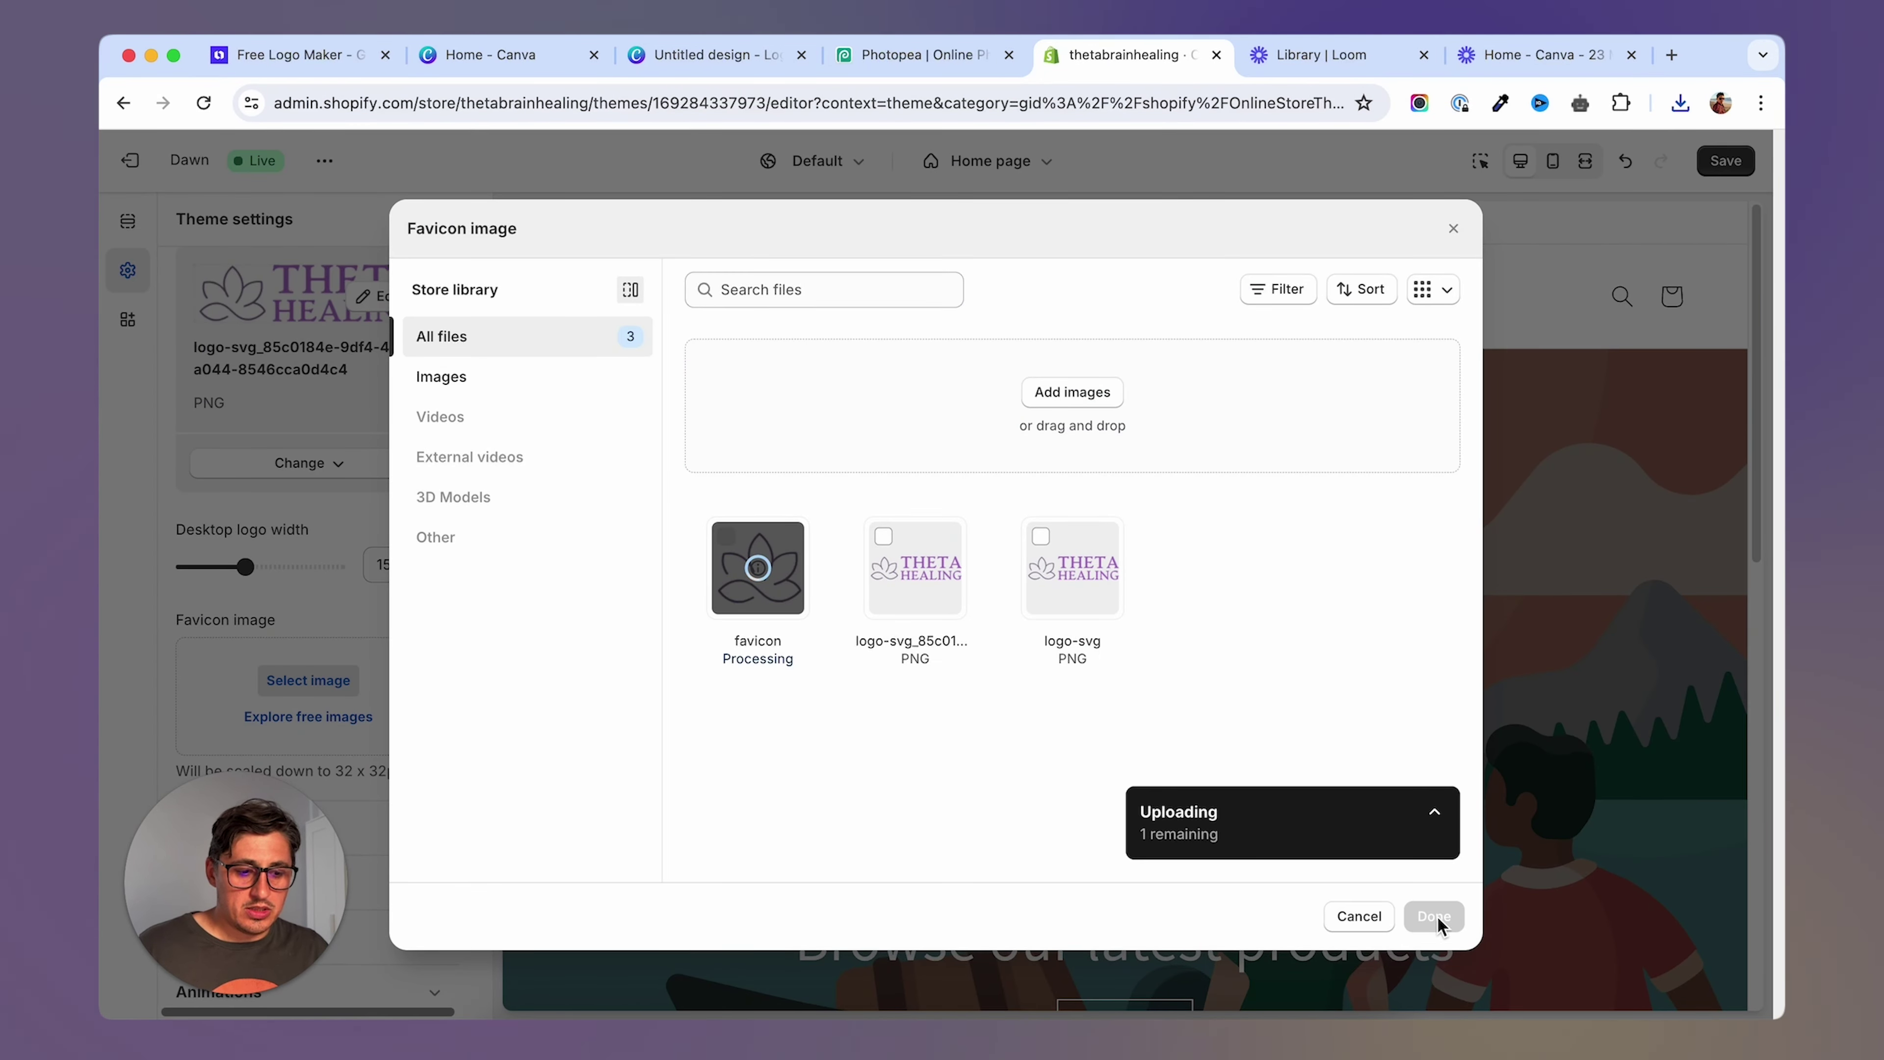
left_click(1435, 916)
left_click(1729, 160)
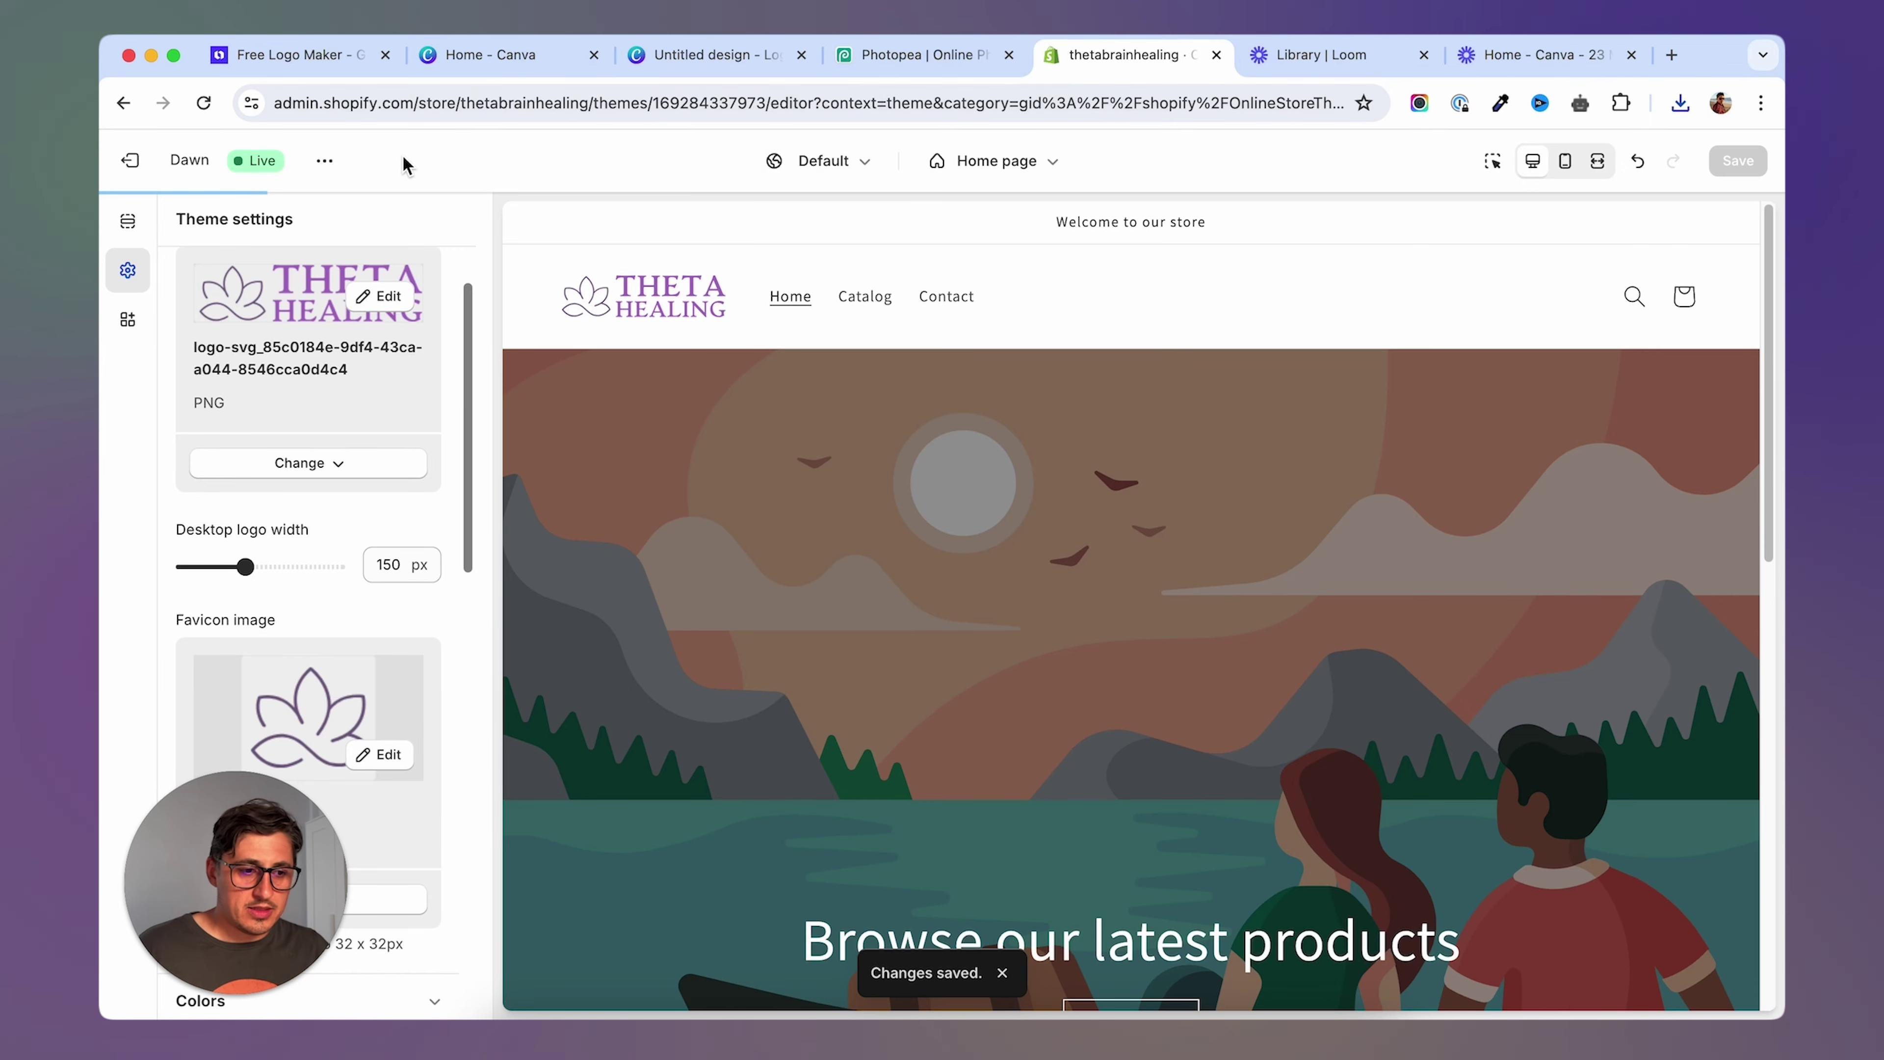
View the live Dawn storefront from the theme editor to check the new logo and favicon.
left_click(324, 160)
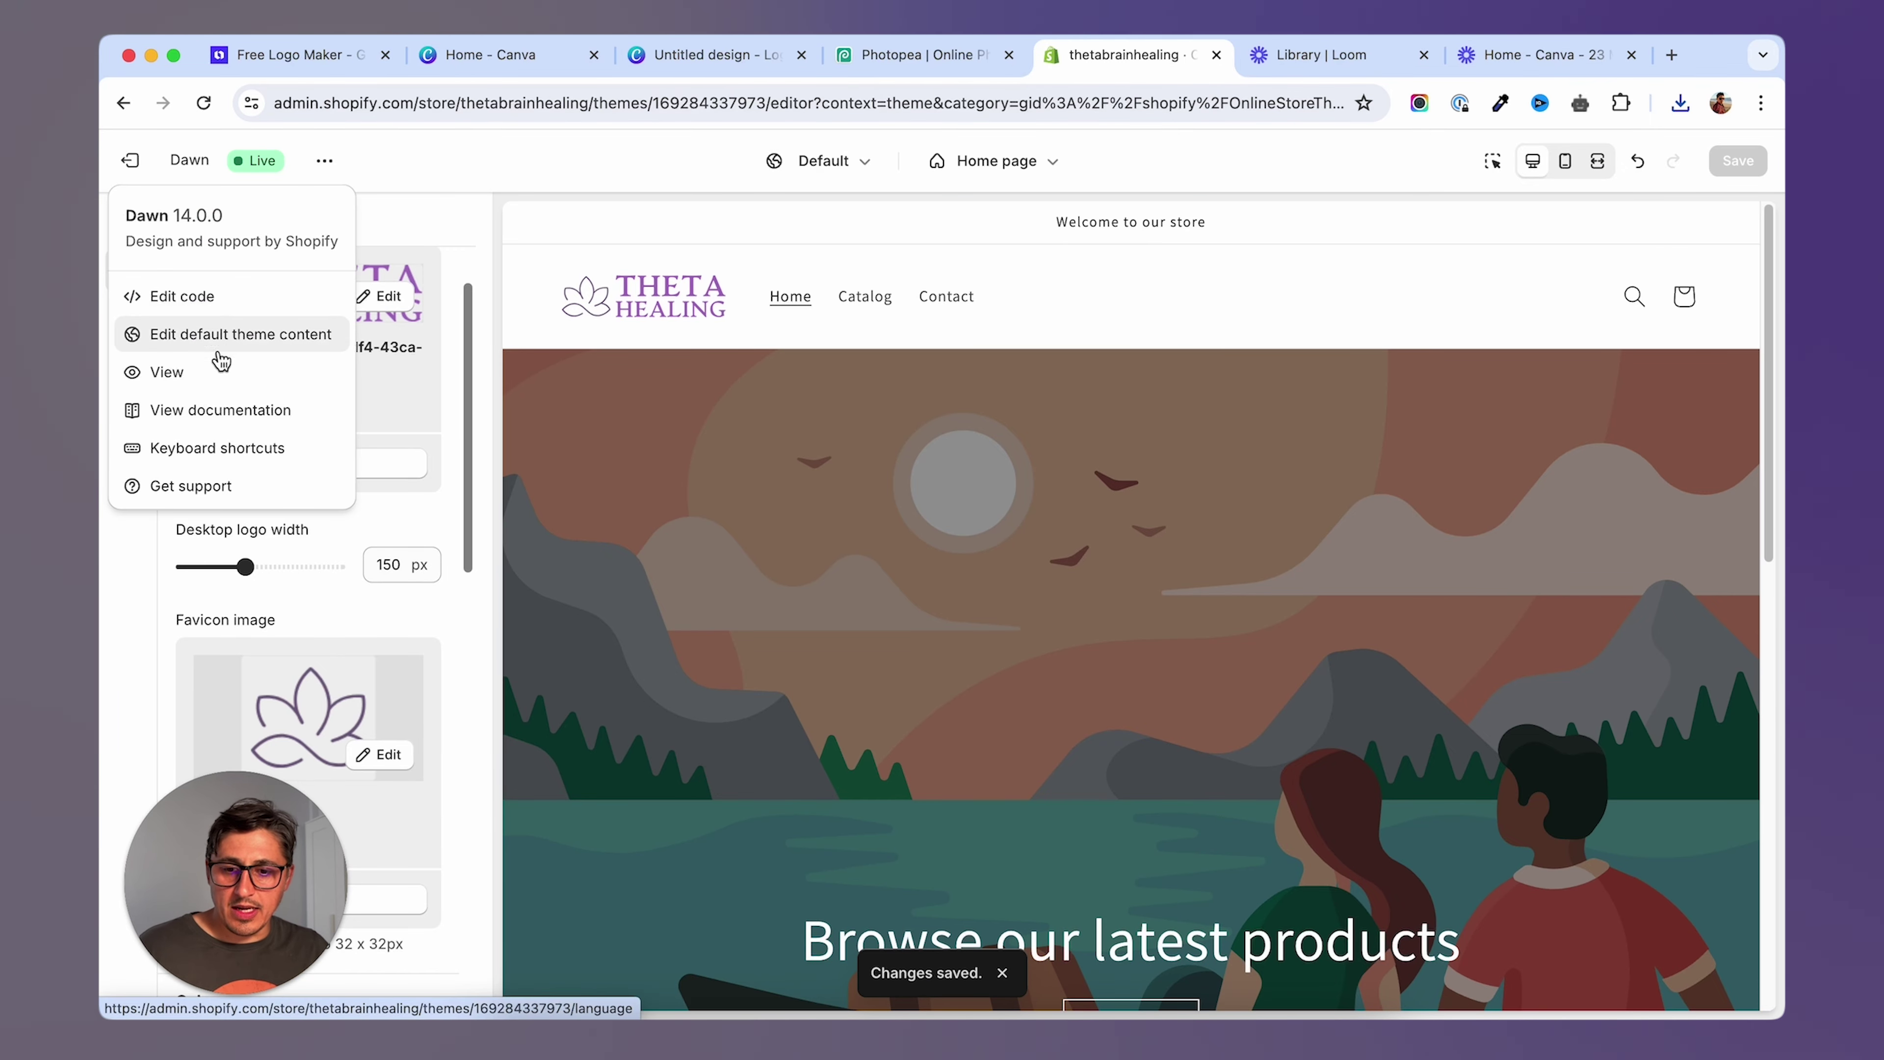
left_click(317, 159)
left_click(322, 162)
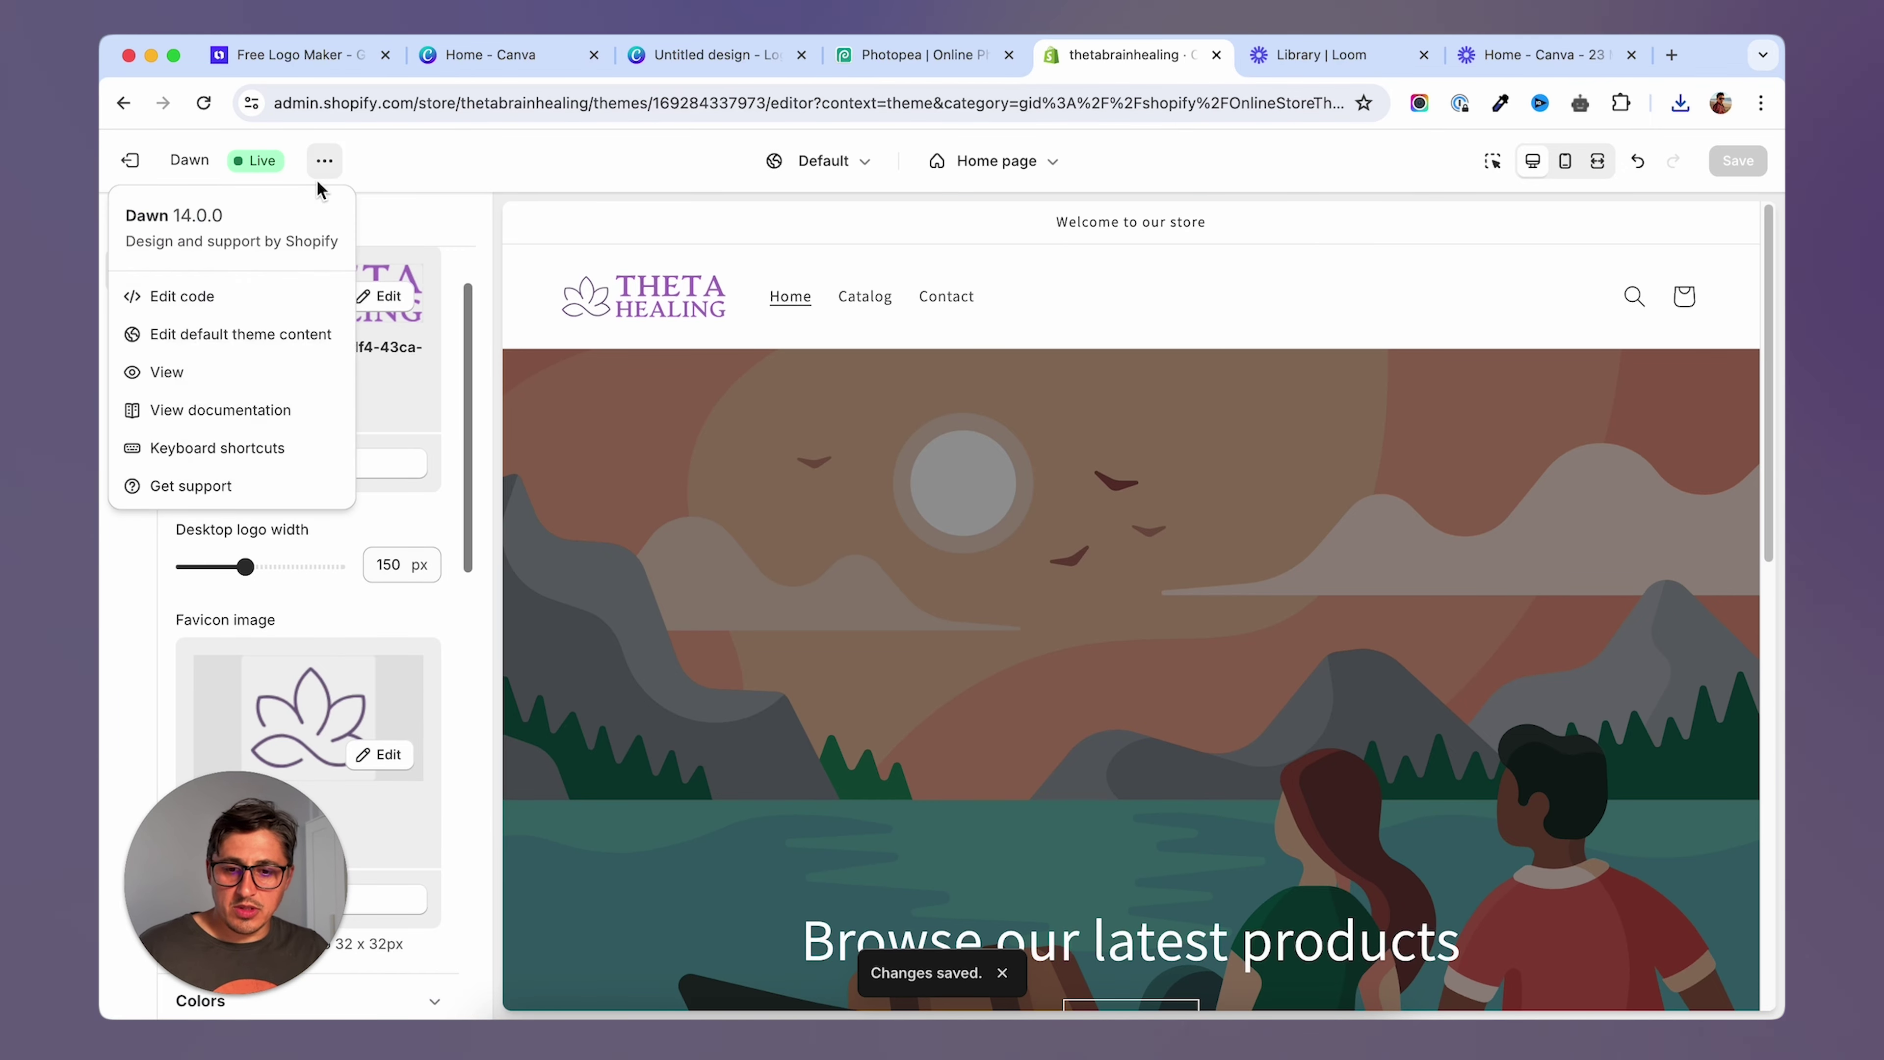
left_click(189, 371)
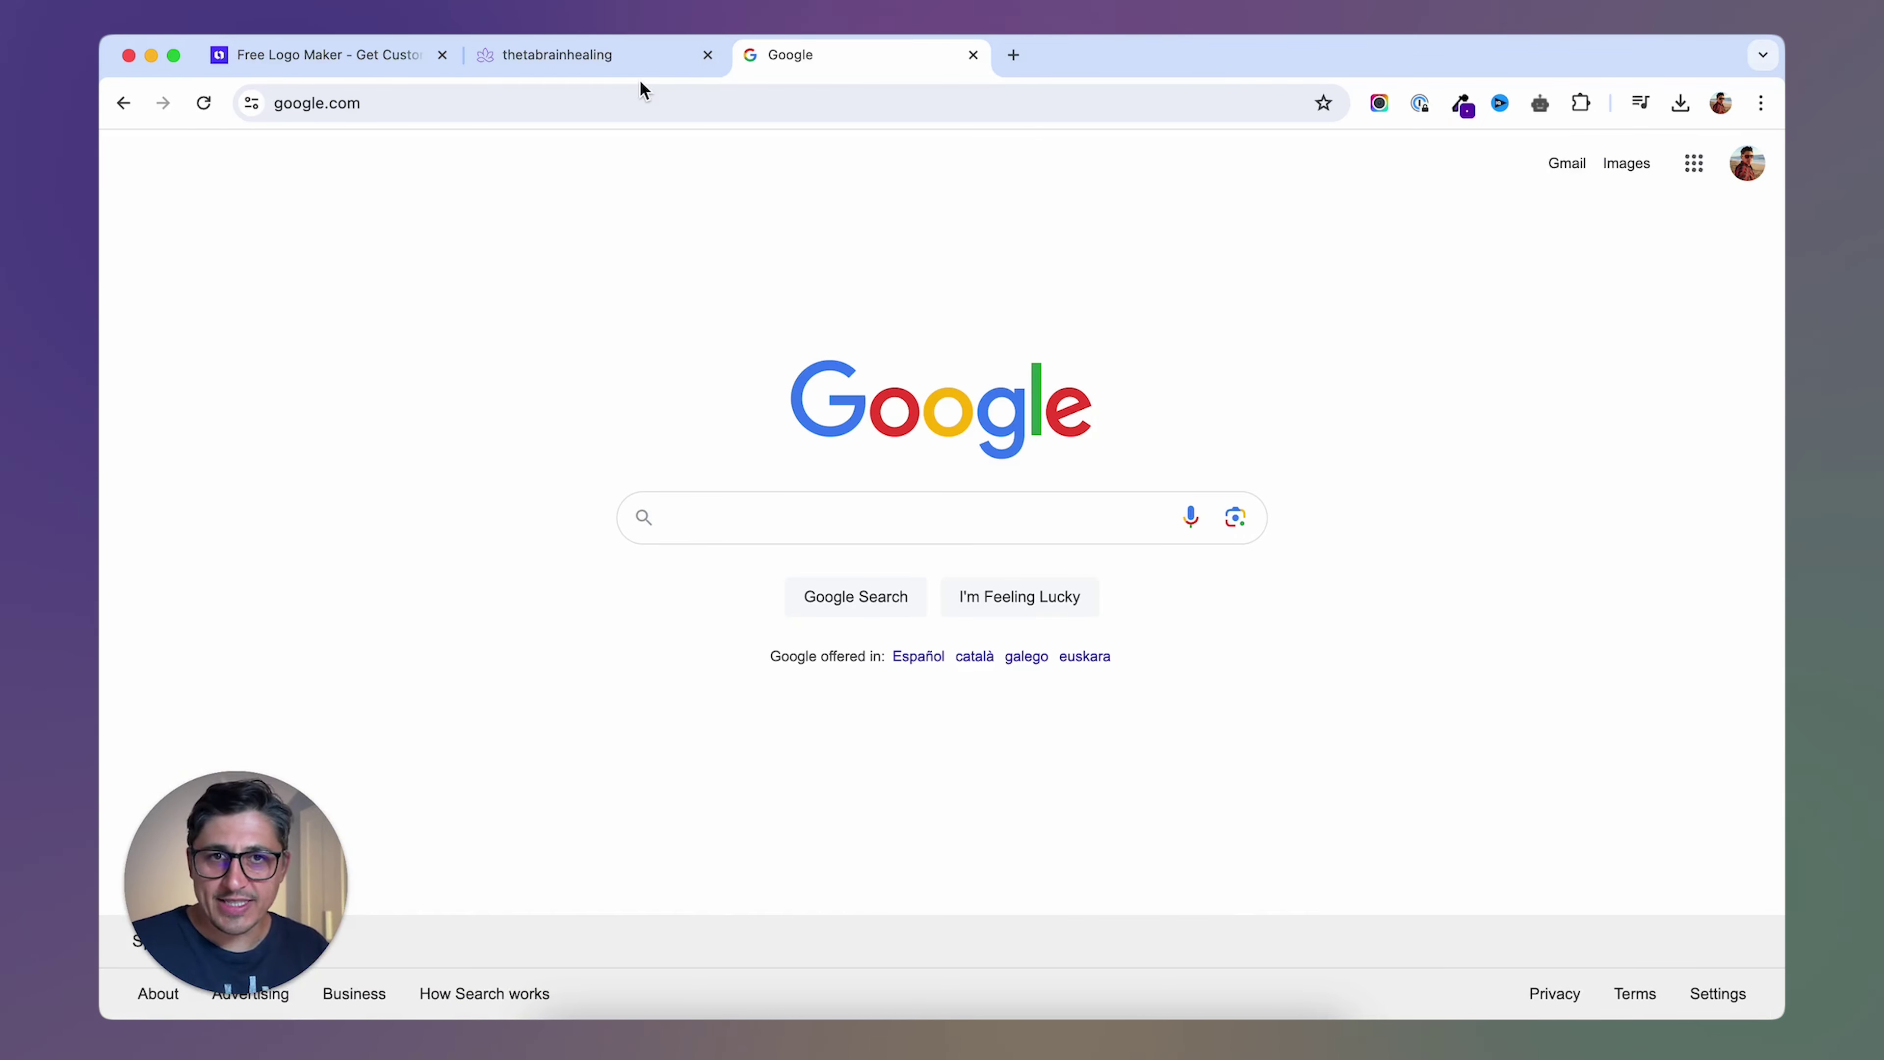
Search Google for "contrast checker" and open the WebAIM Contrast Checker.
left_click(839, 522)
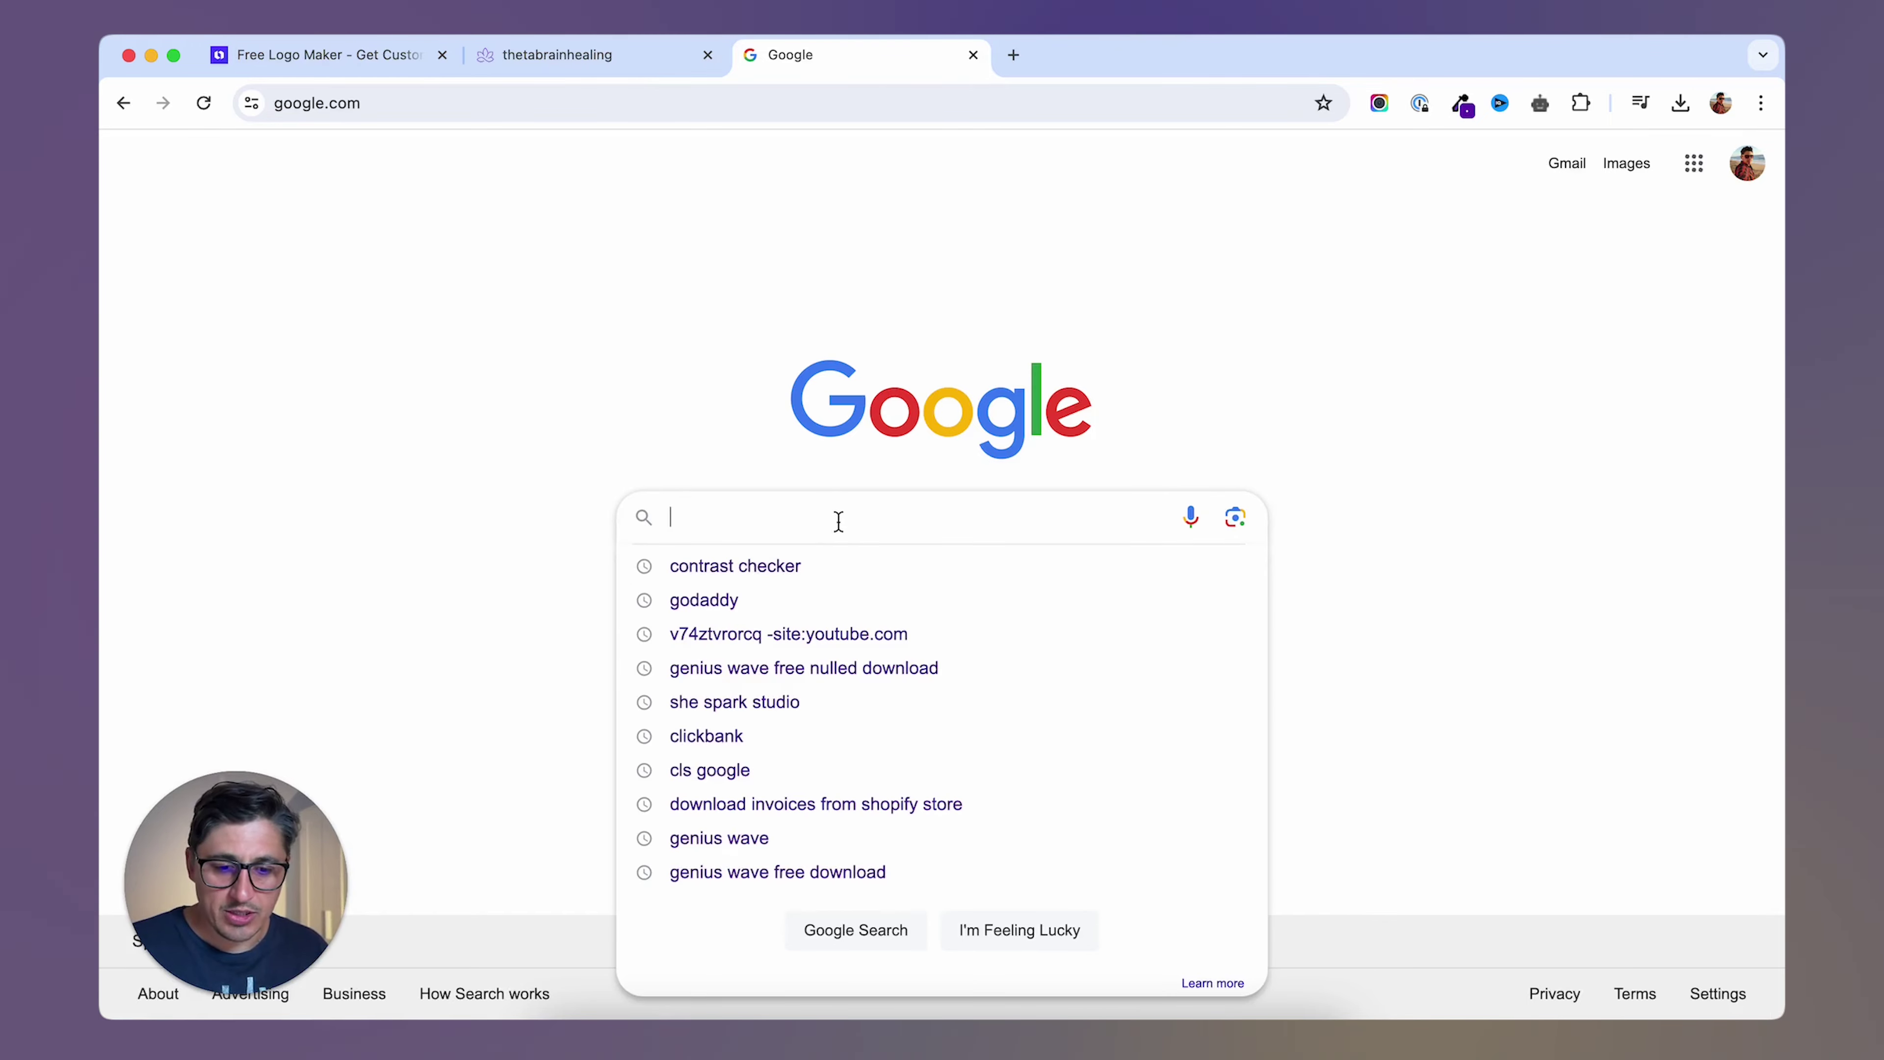
left_click(793, 573)
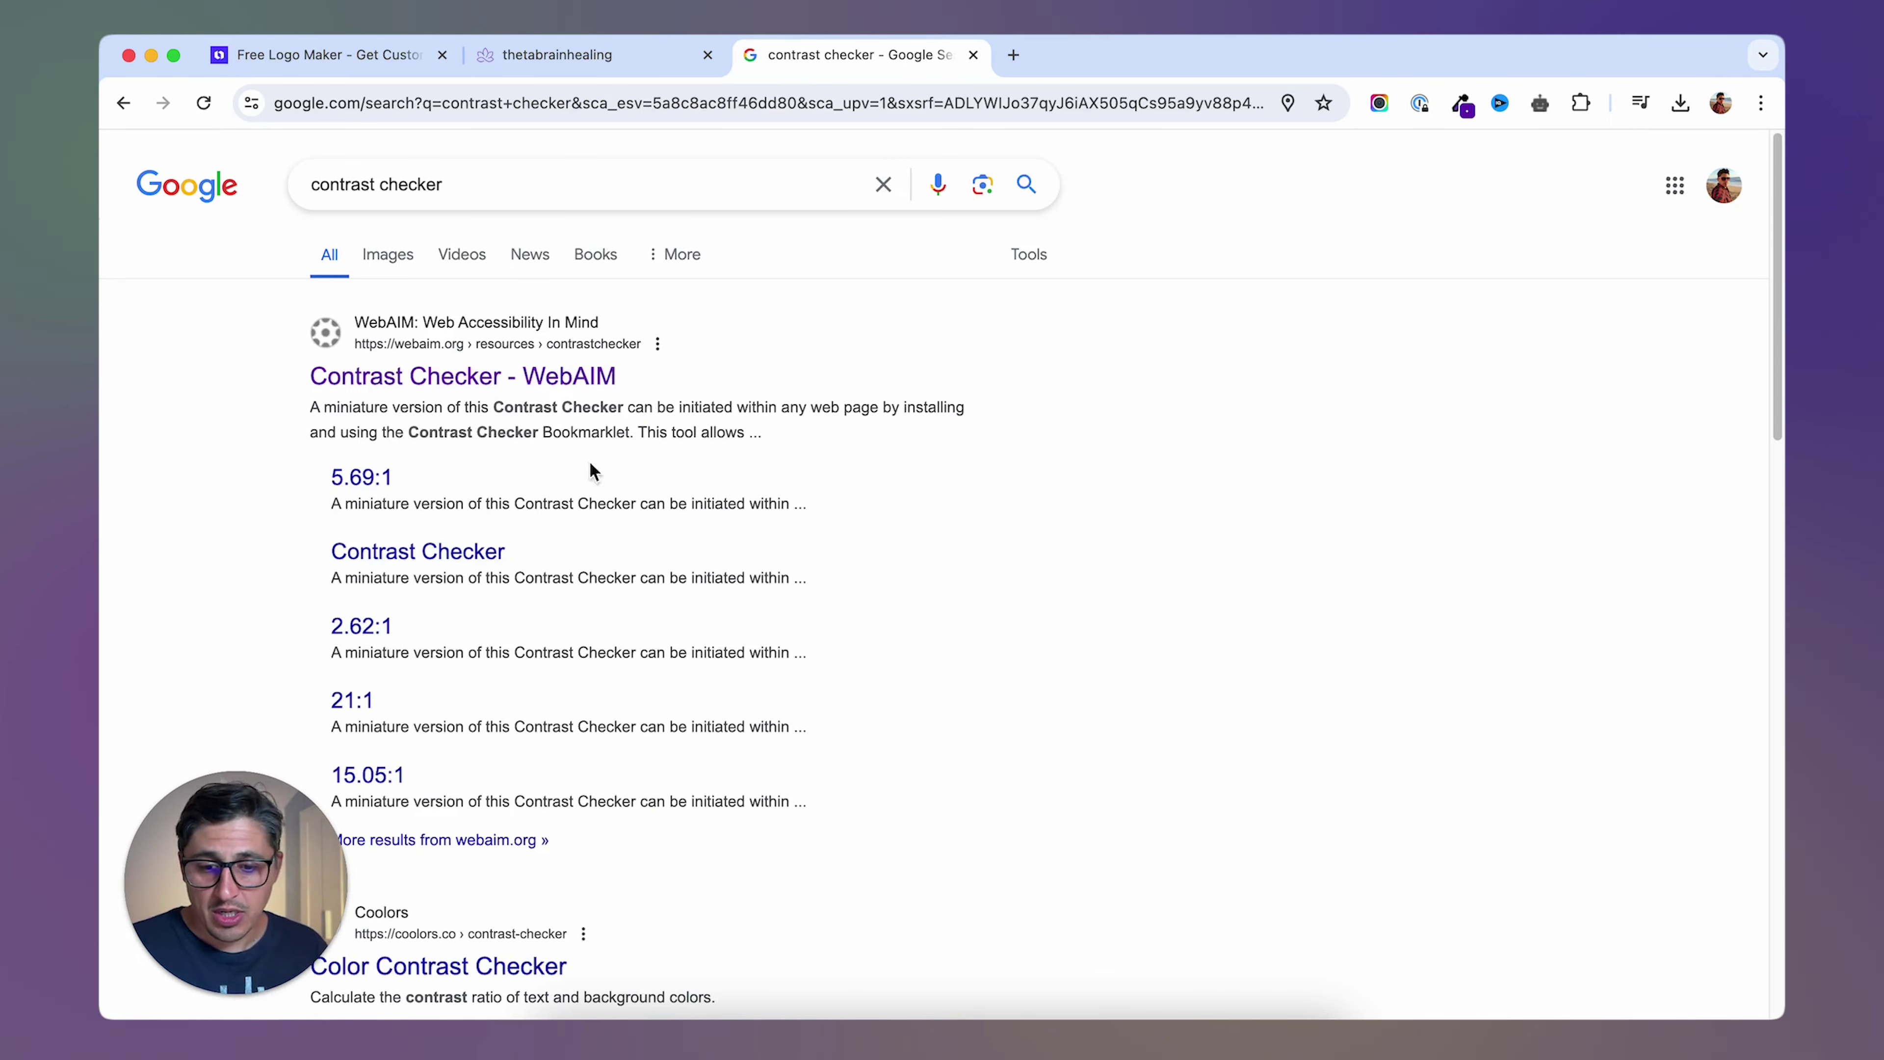
left_click(448, 385)
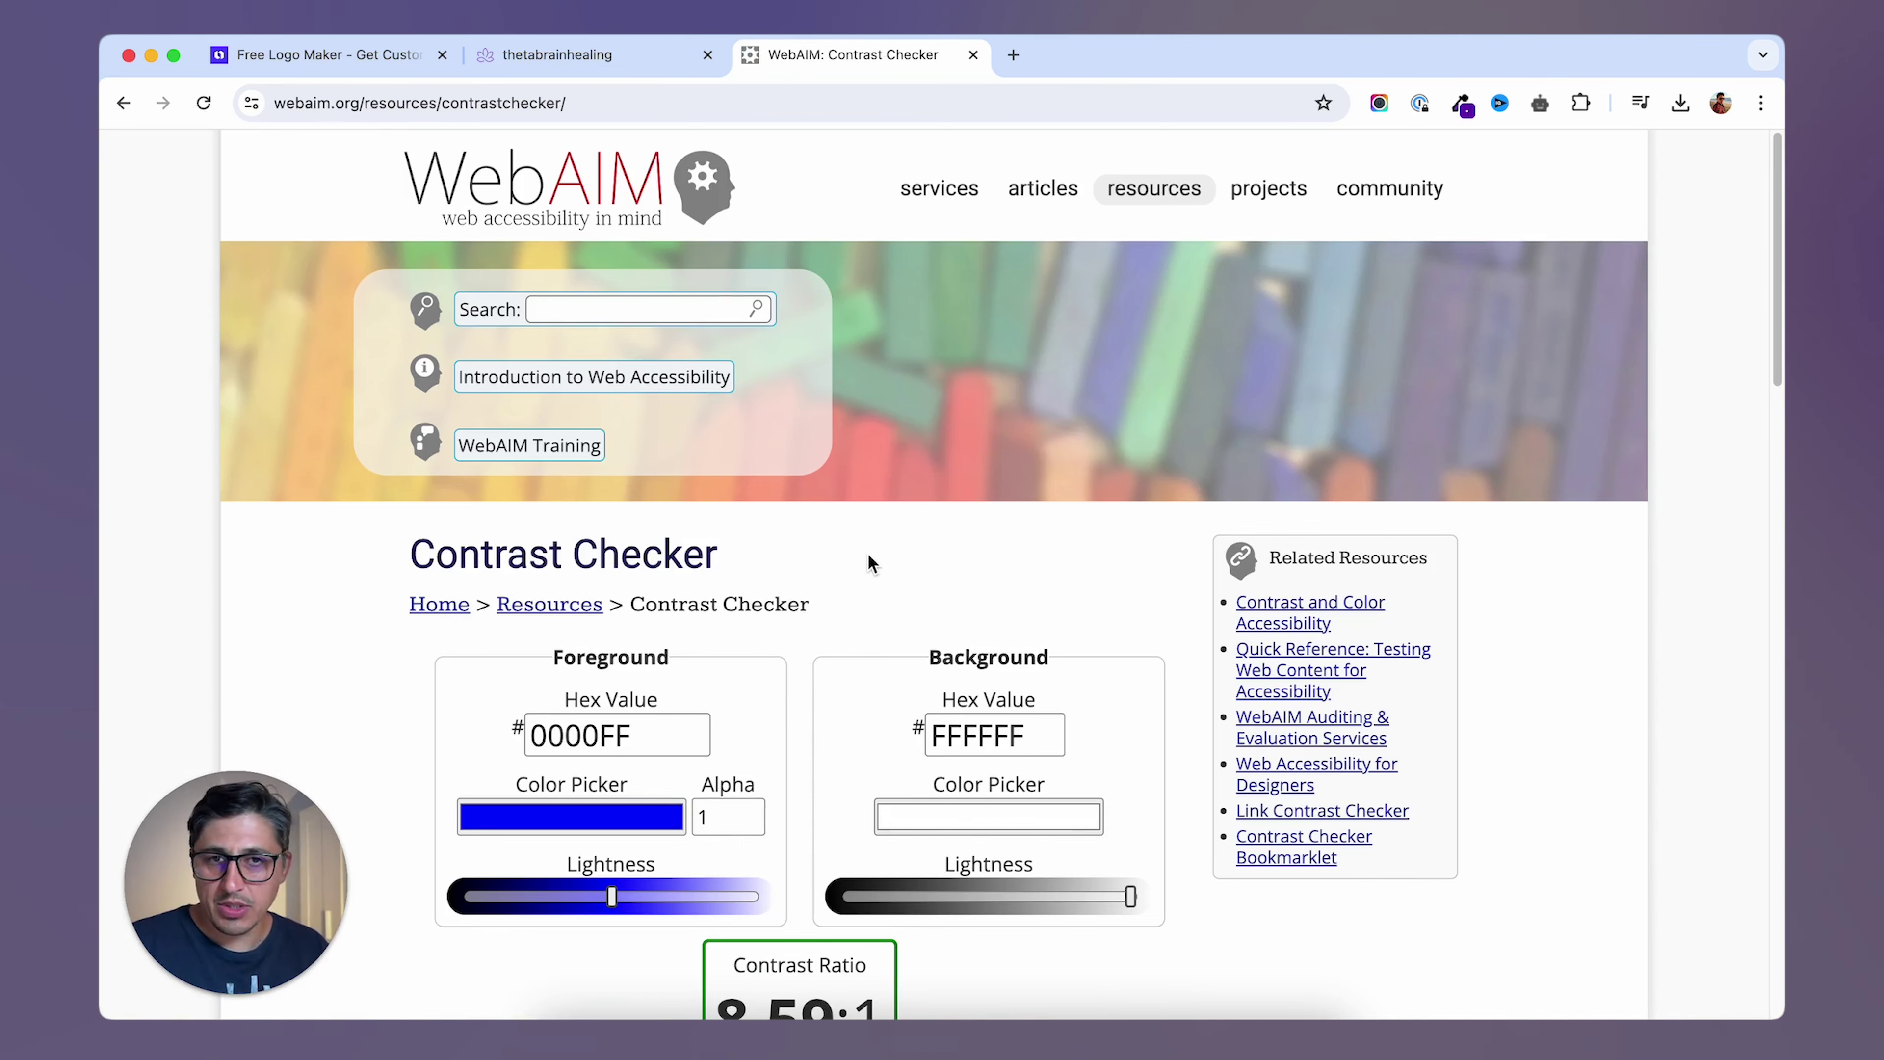
Set the foreground color to 6614B3 and review its contrast results against the white background for normal and large text.
double_click(672, 737)
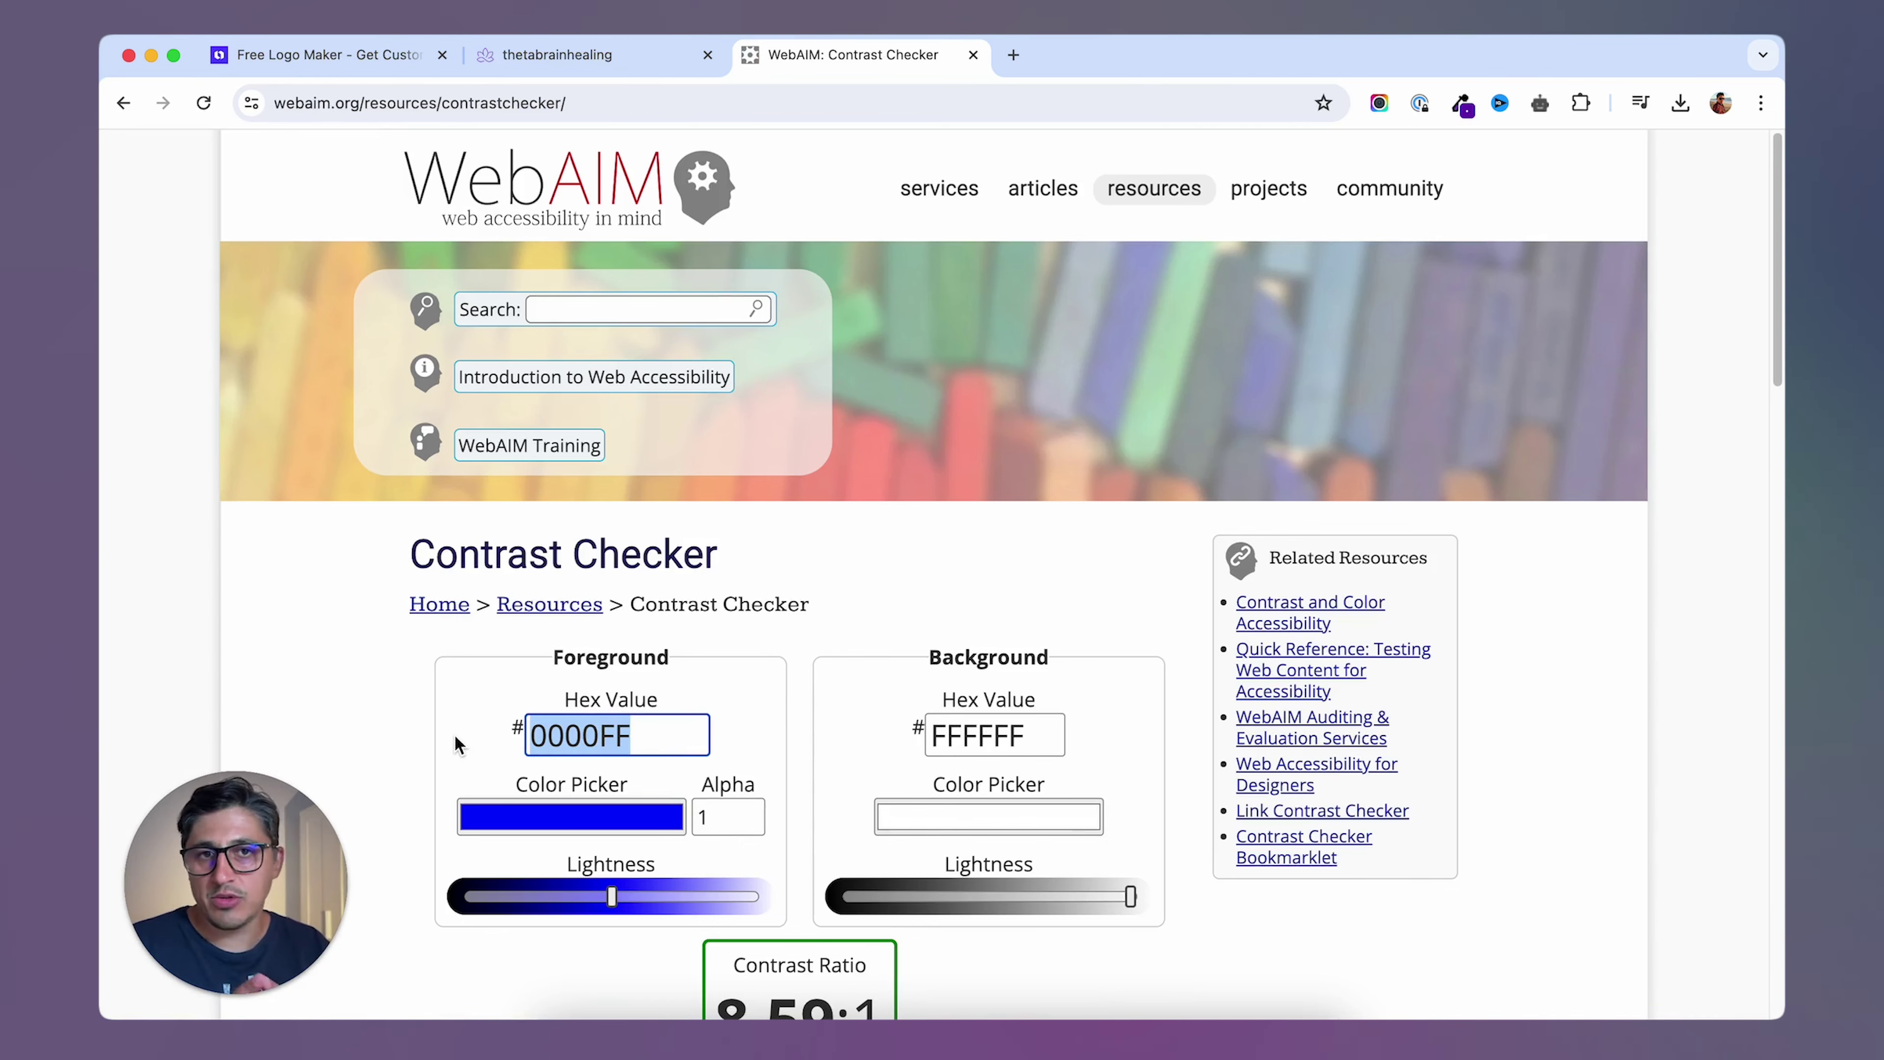
type("6614B3")
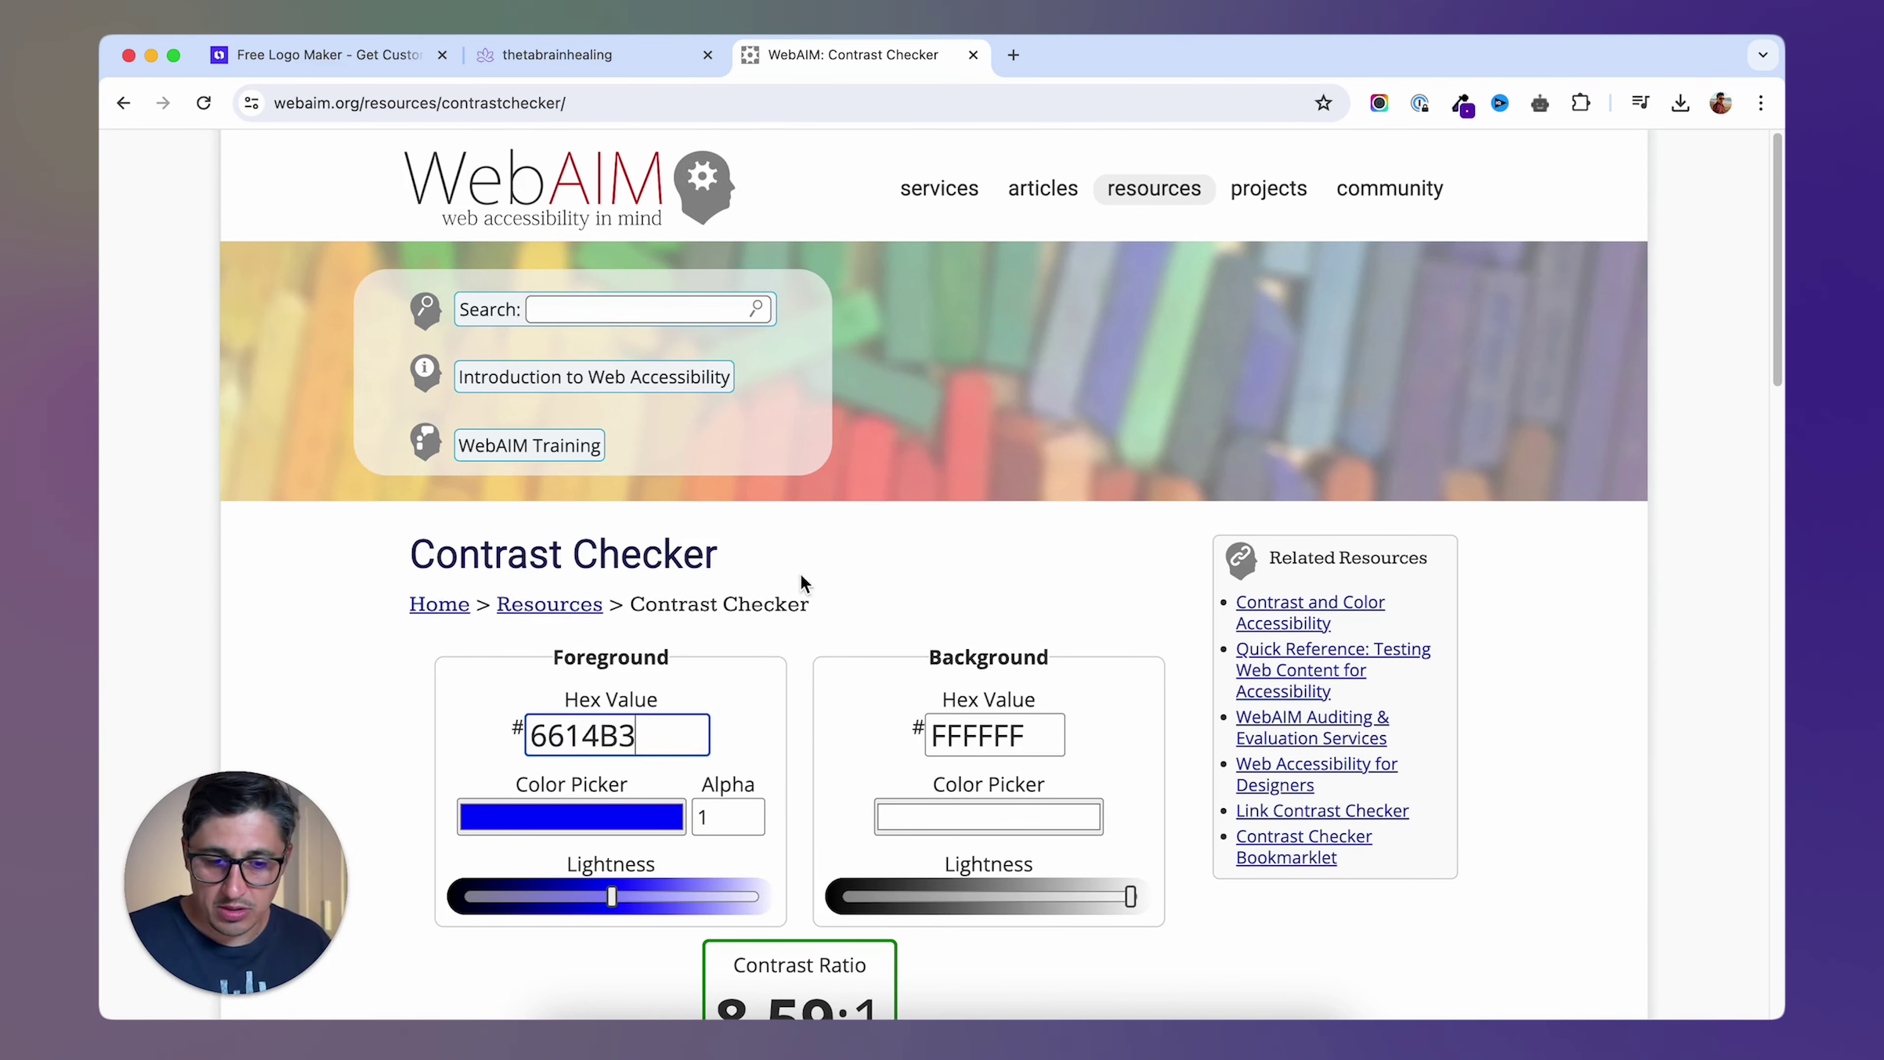
left_click(821, 545)
scroll(821, 545, "down", 5)
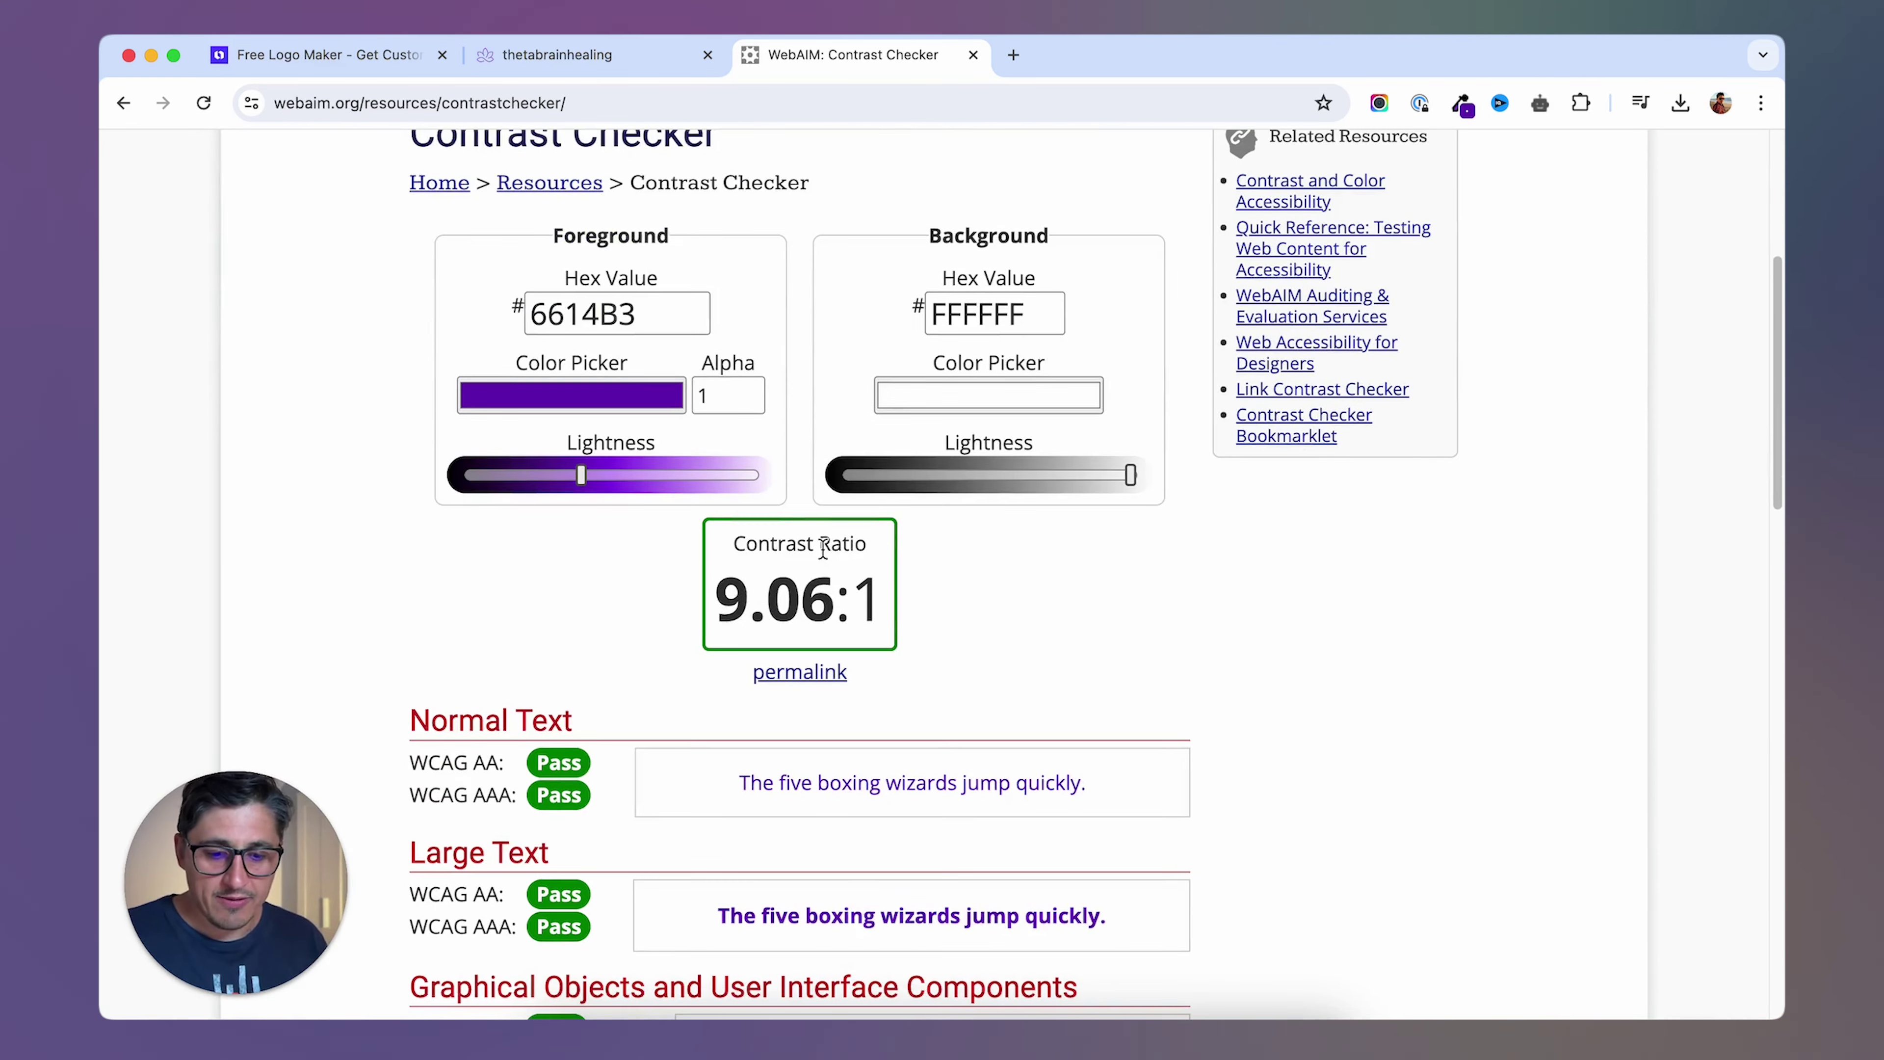
scroll(616, 788, "down", 1)
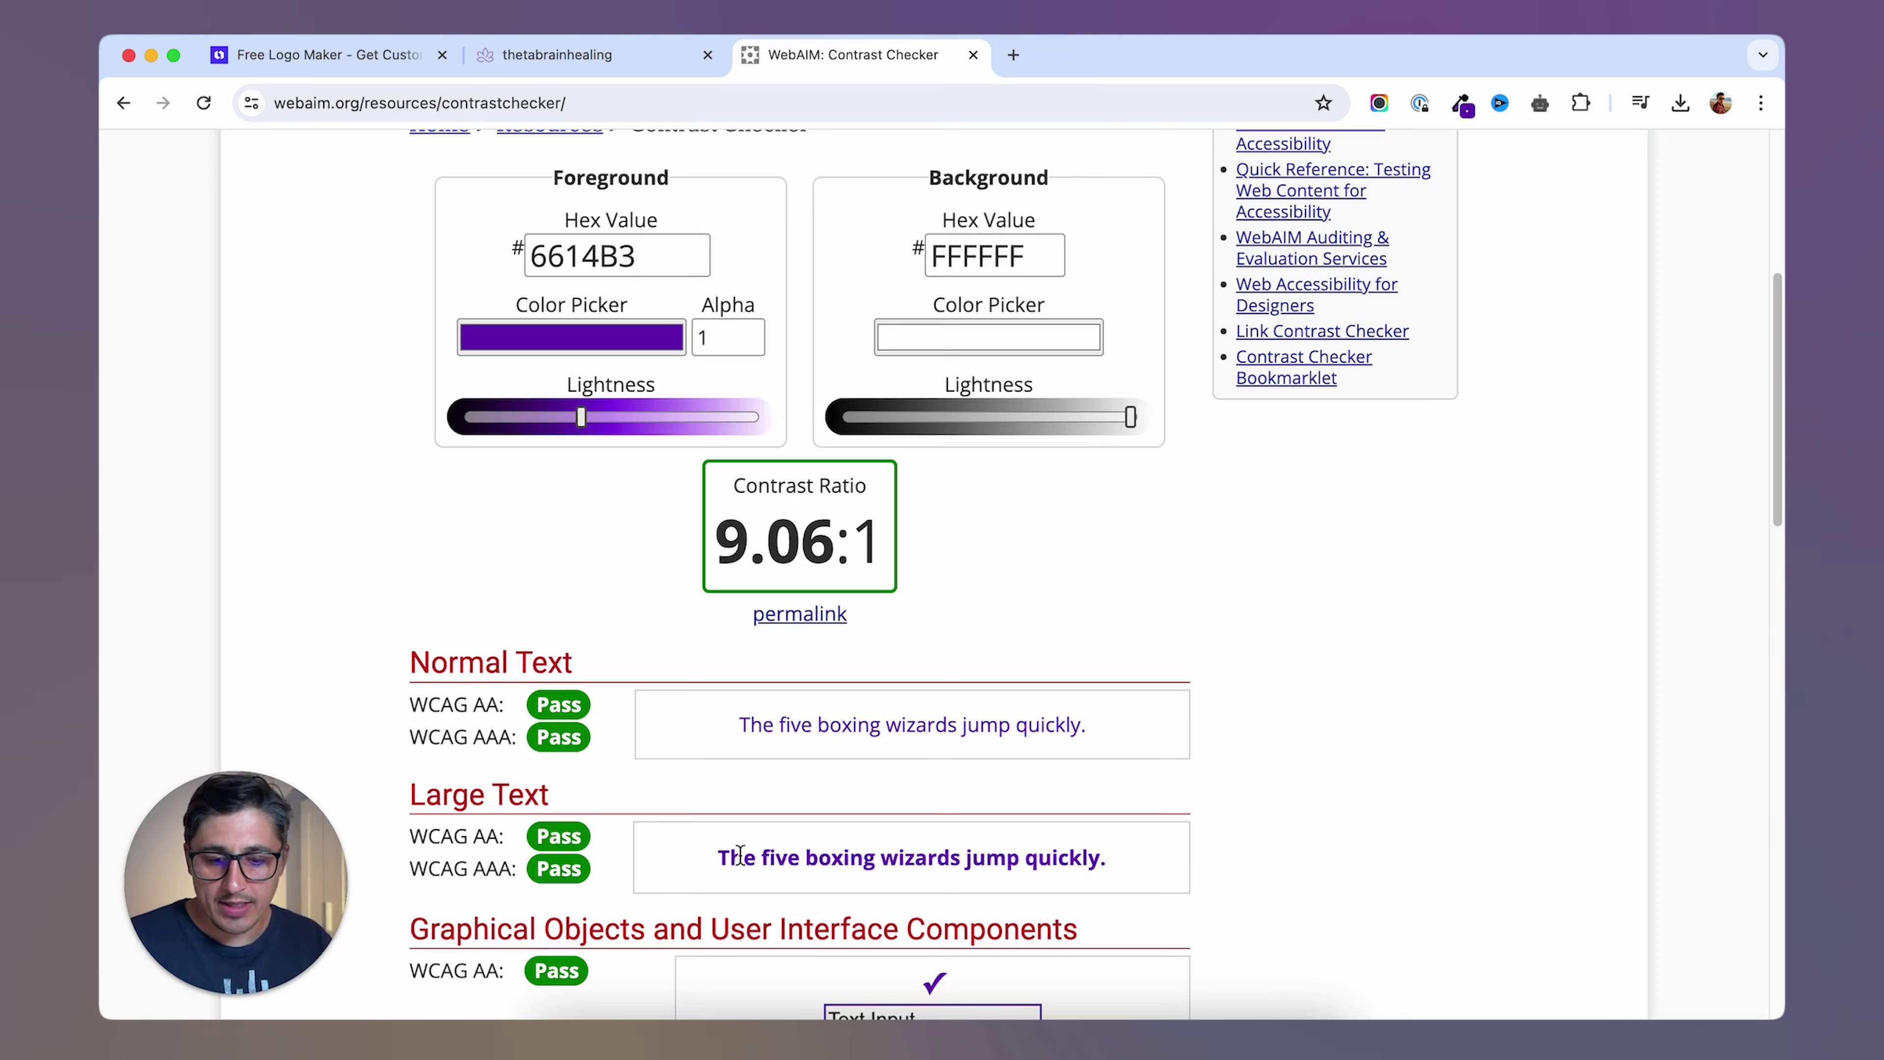
scroll(649, 815, "down", 1)
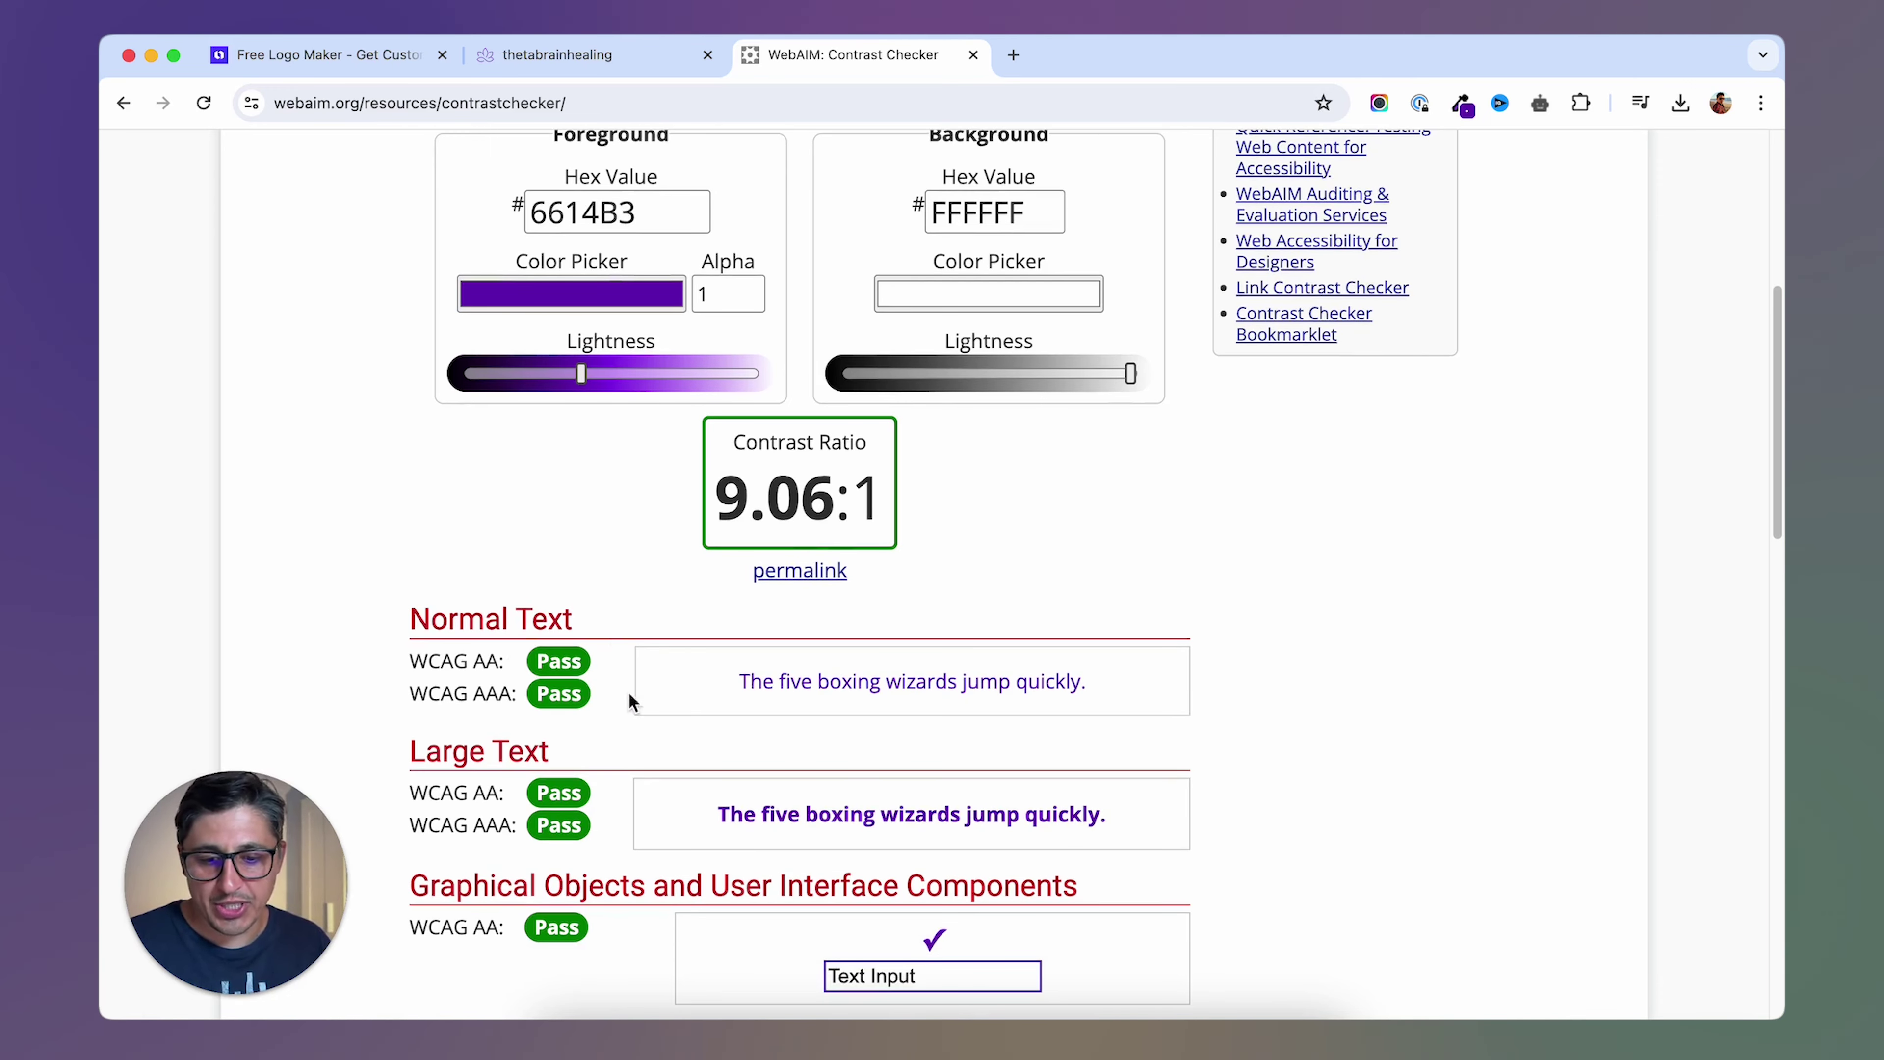
Switch to the Looka logo editor and copy the purple of the THETA lettering with the eyedropper extension.
key("super+1")
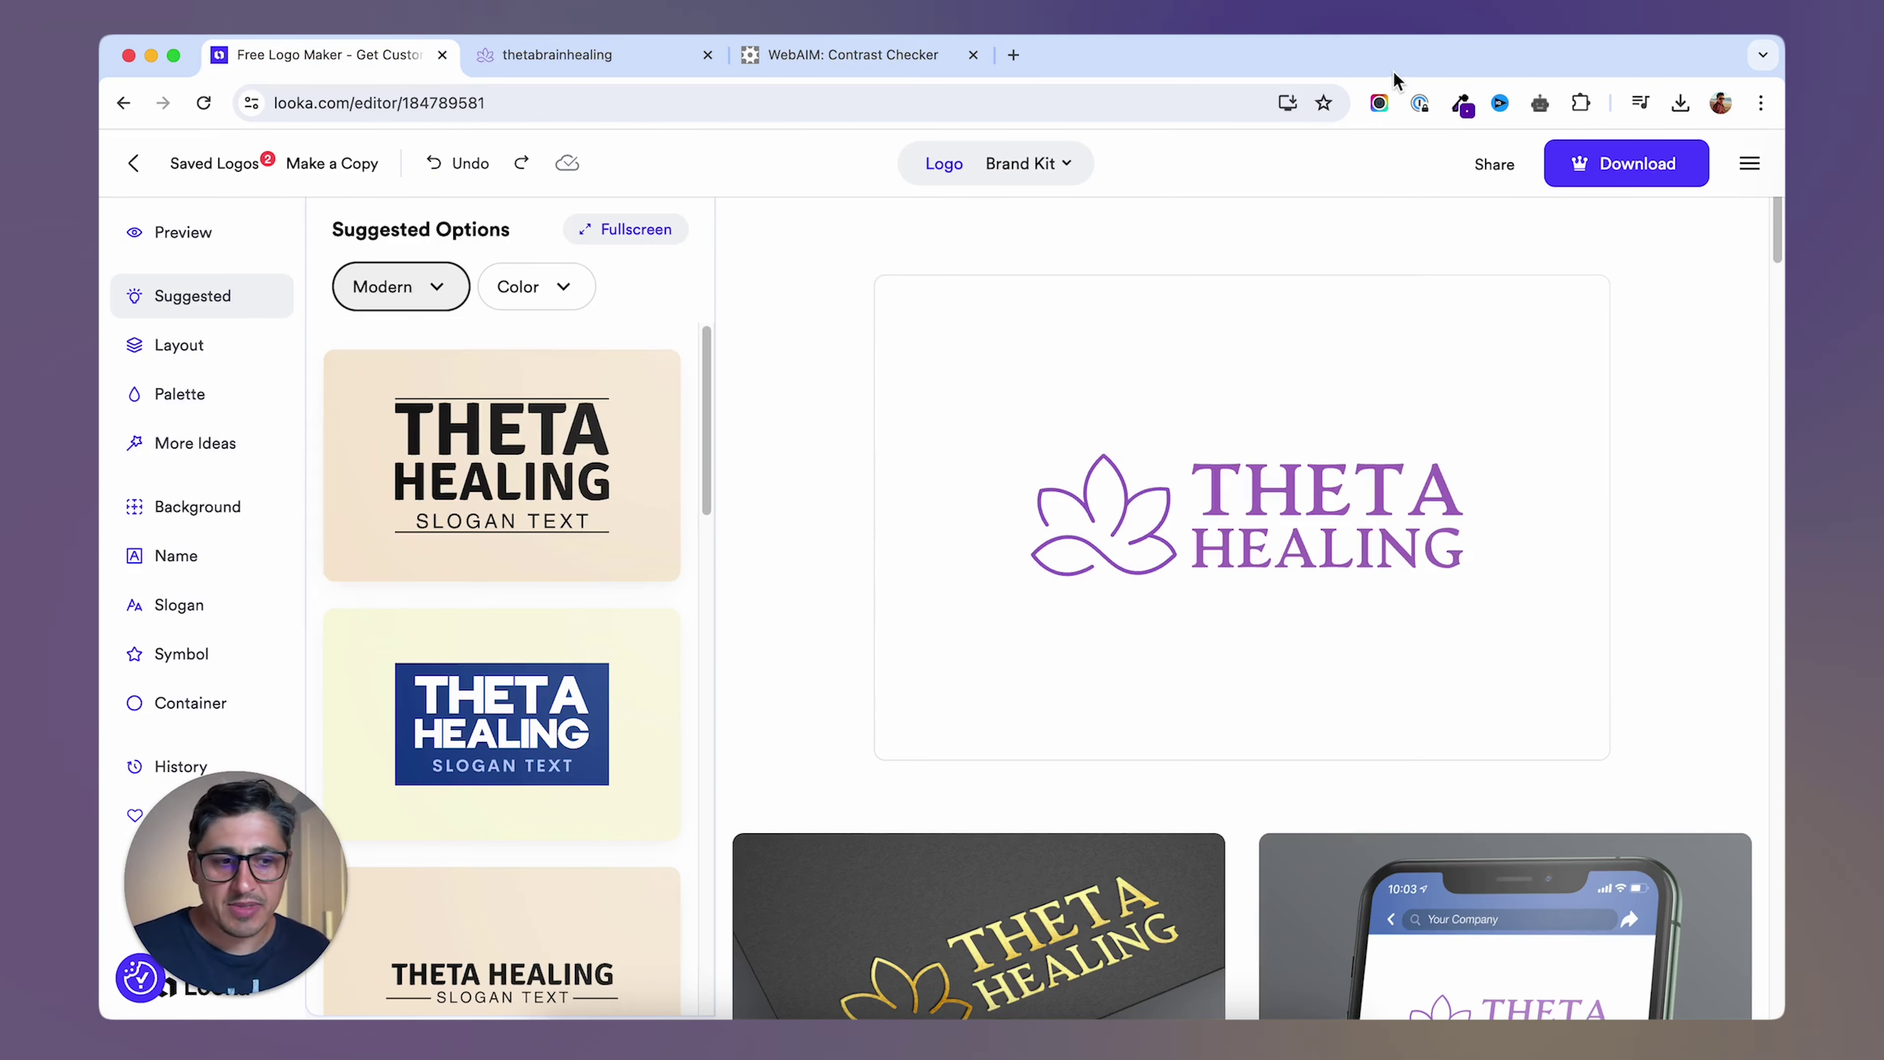
left_click(1463, 104)
left_click(1343, 170)
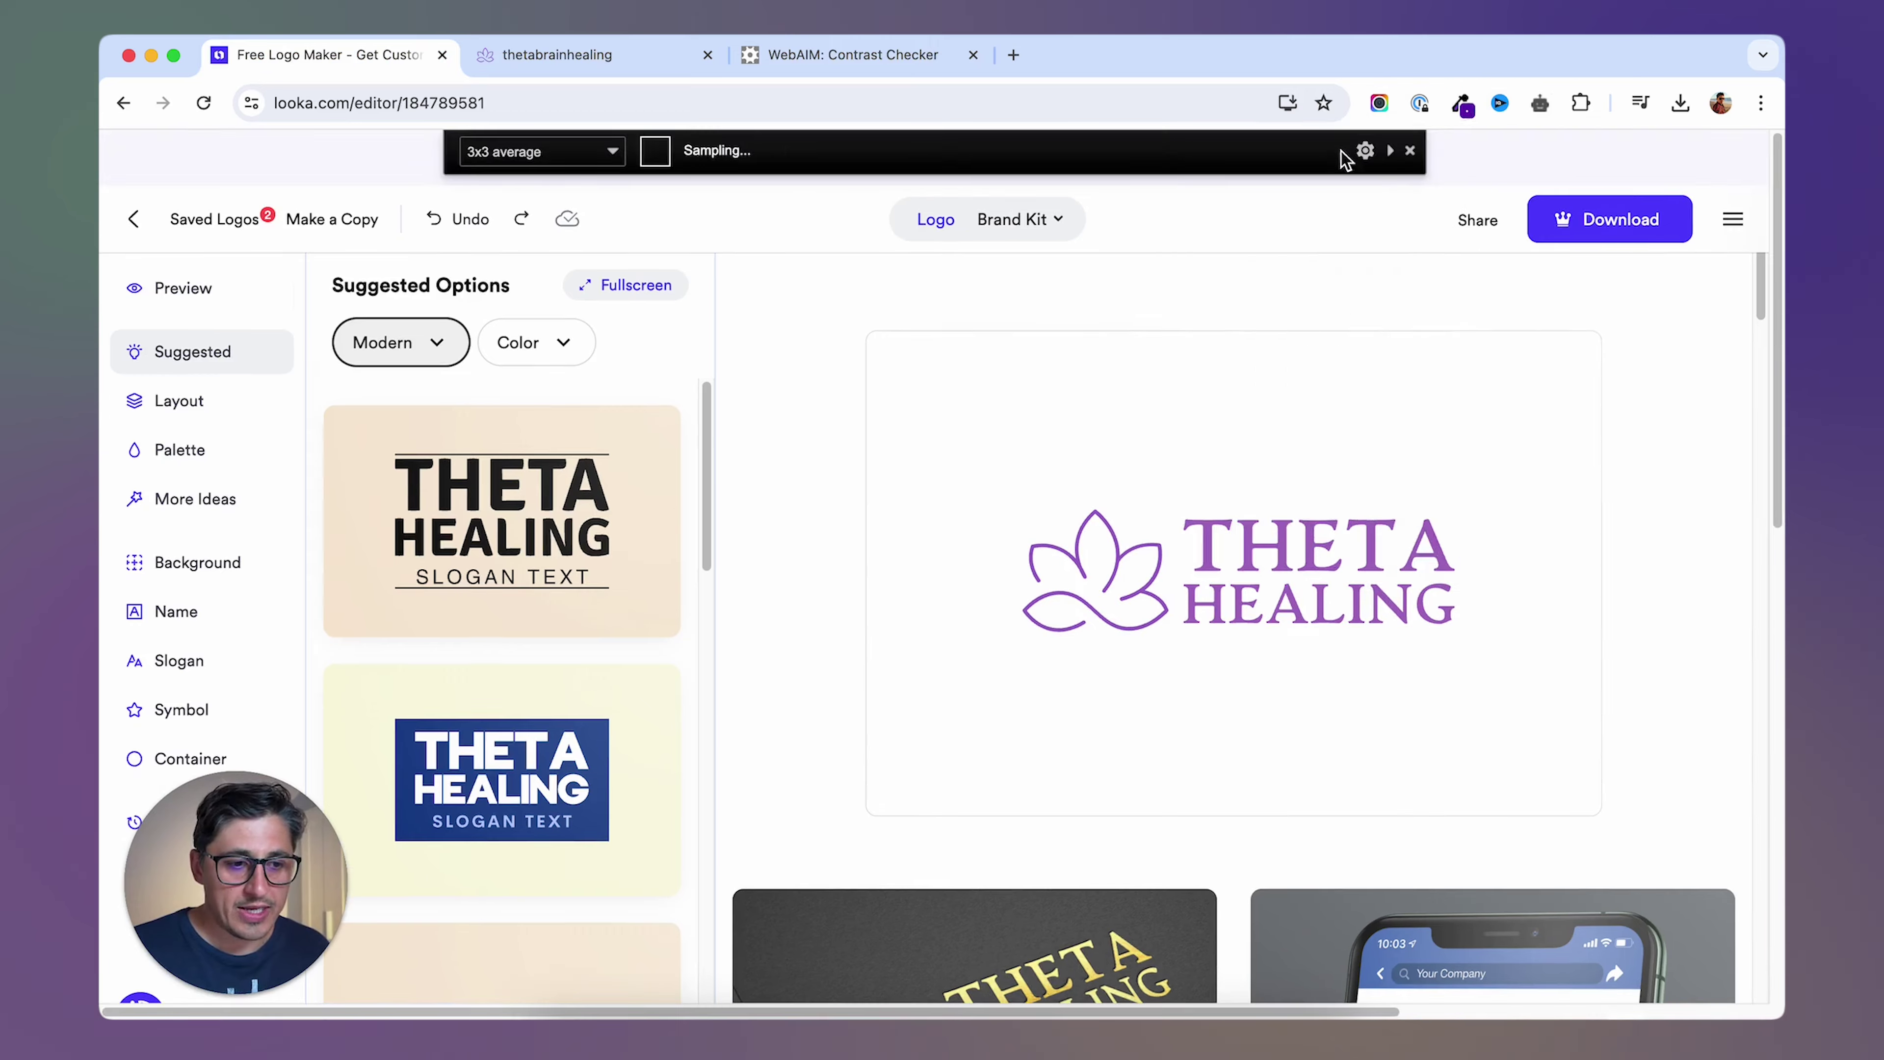
left_click(1211, 541)
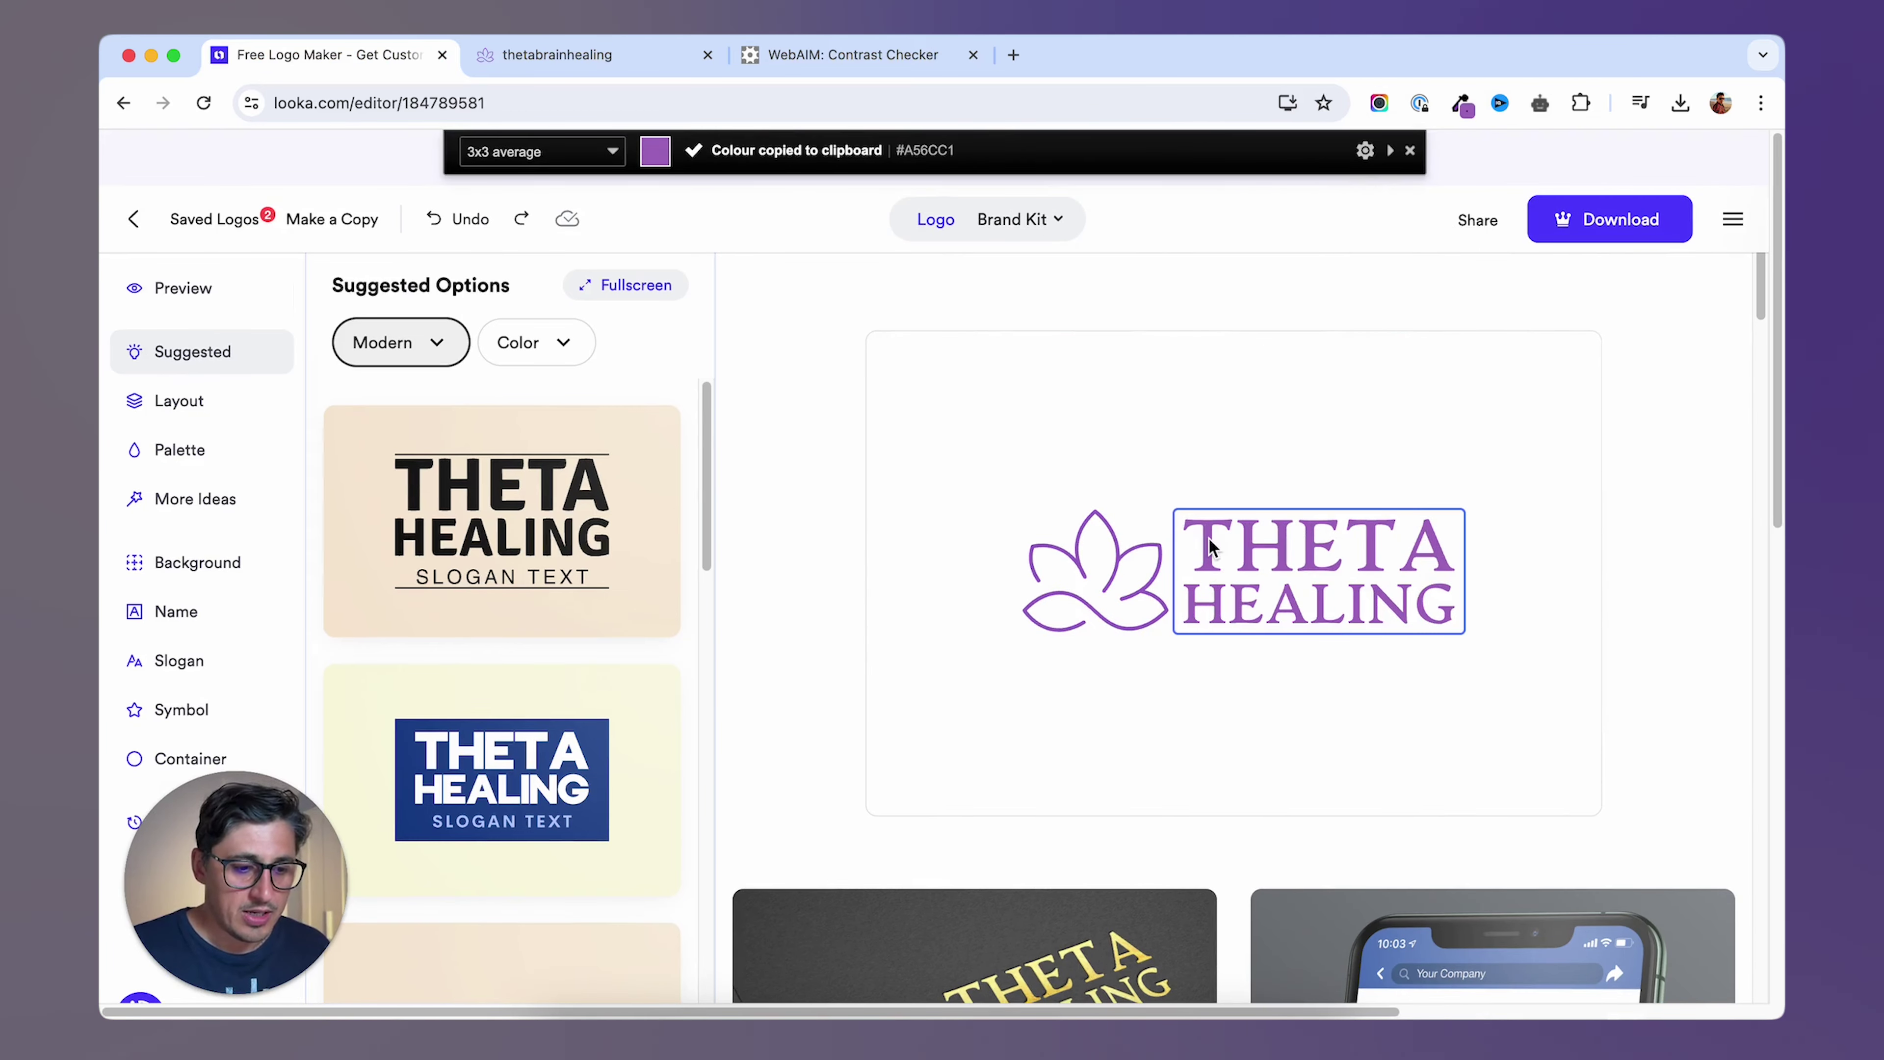
Switch to the WebAIM Contrast Checker and test foreground color A56CC1 against the FFFFFF background.
left_click(858, 55)
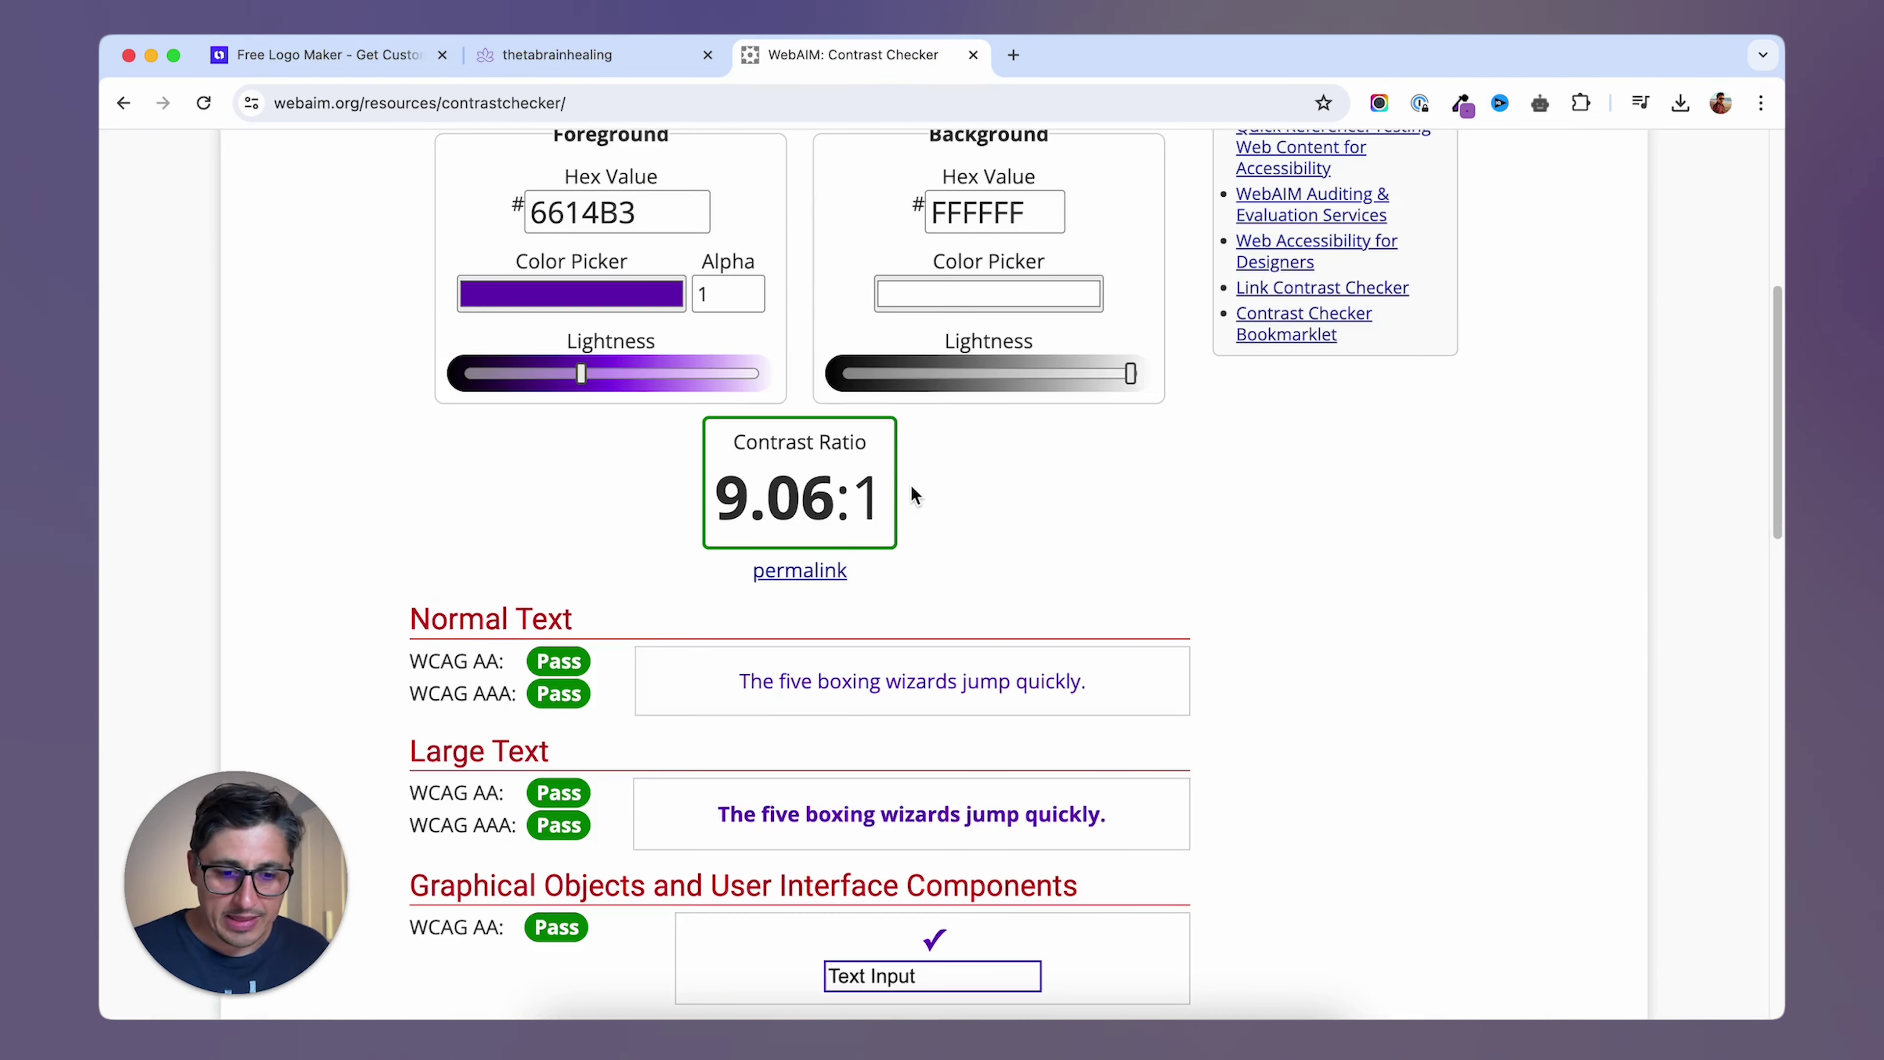
scroll(914, 495, "up", 1)
double_click(600, 219)
key("ctrl+v")
left_click(429, 286)
scroll(410, 491, "down", 2)
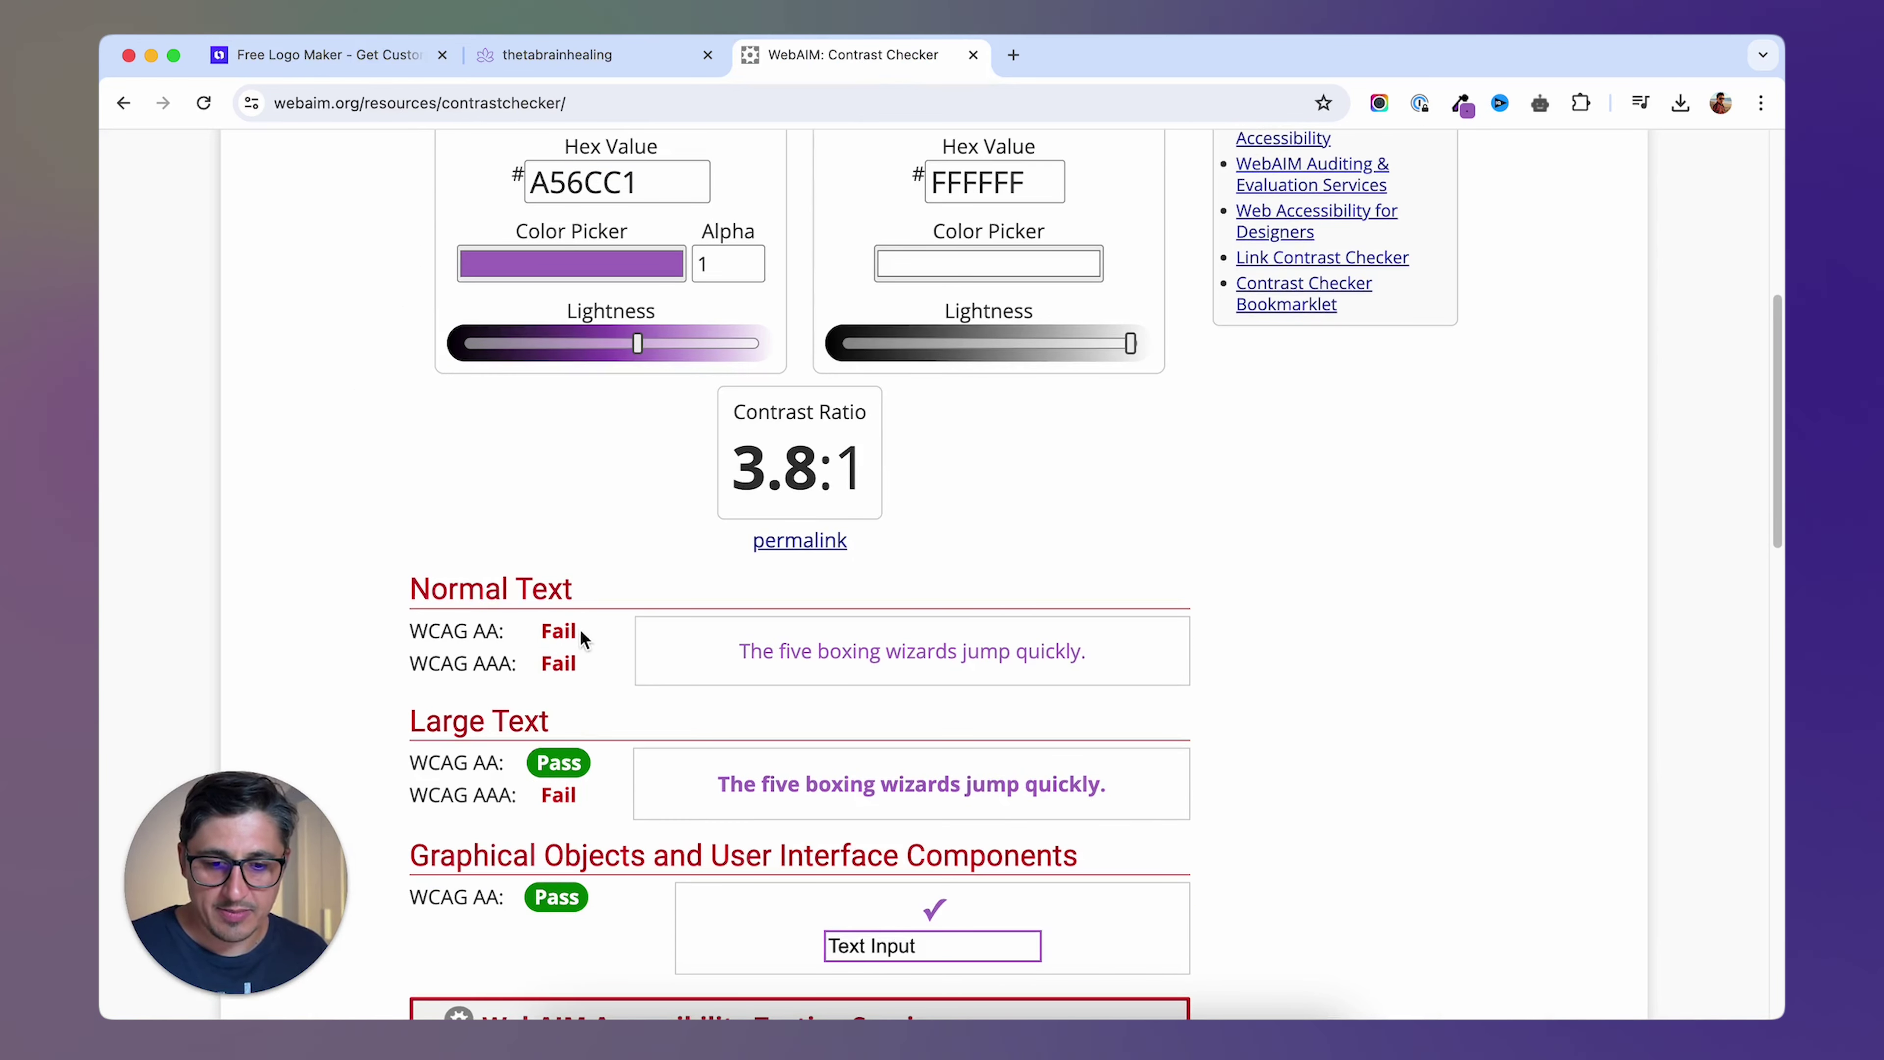
Go to the thetabrainhealing store page and sample the logo's purple, #62269A, with the ColorZilla page picker.
left_click(300, 49)
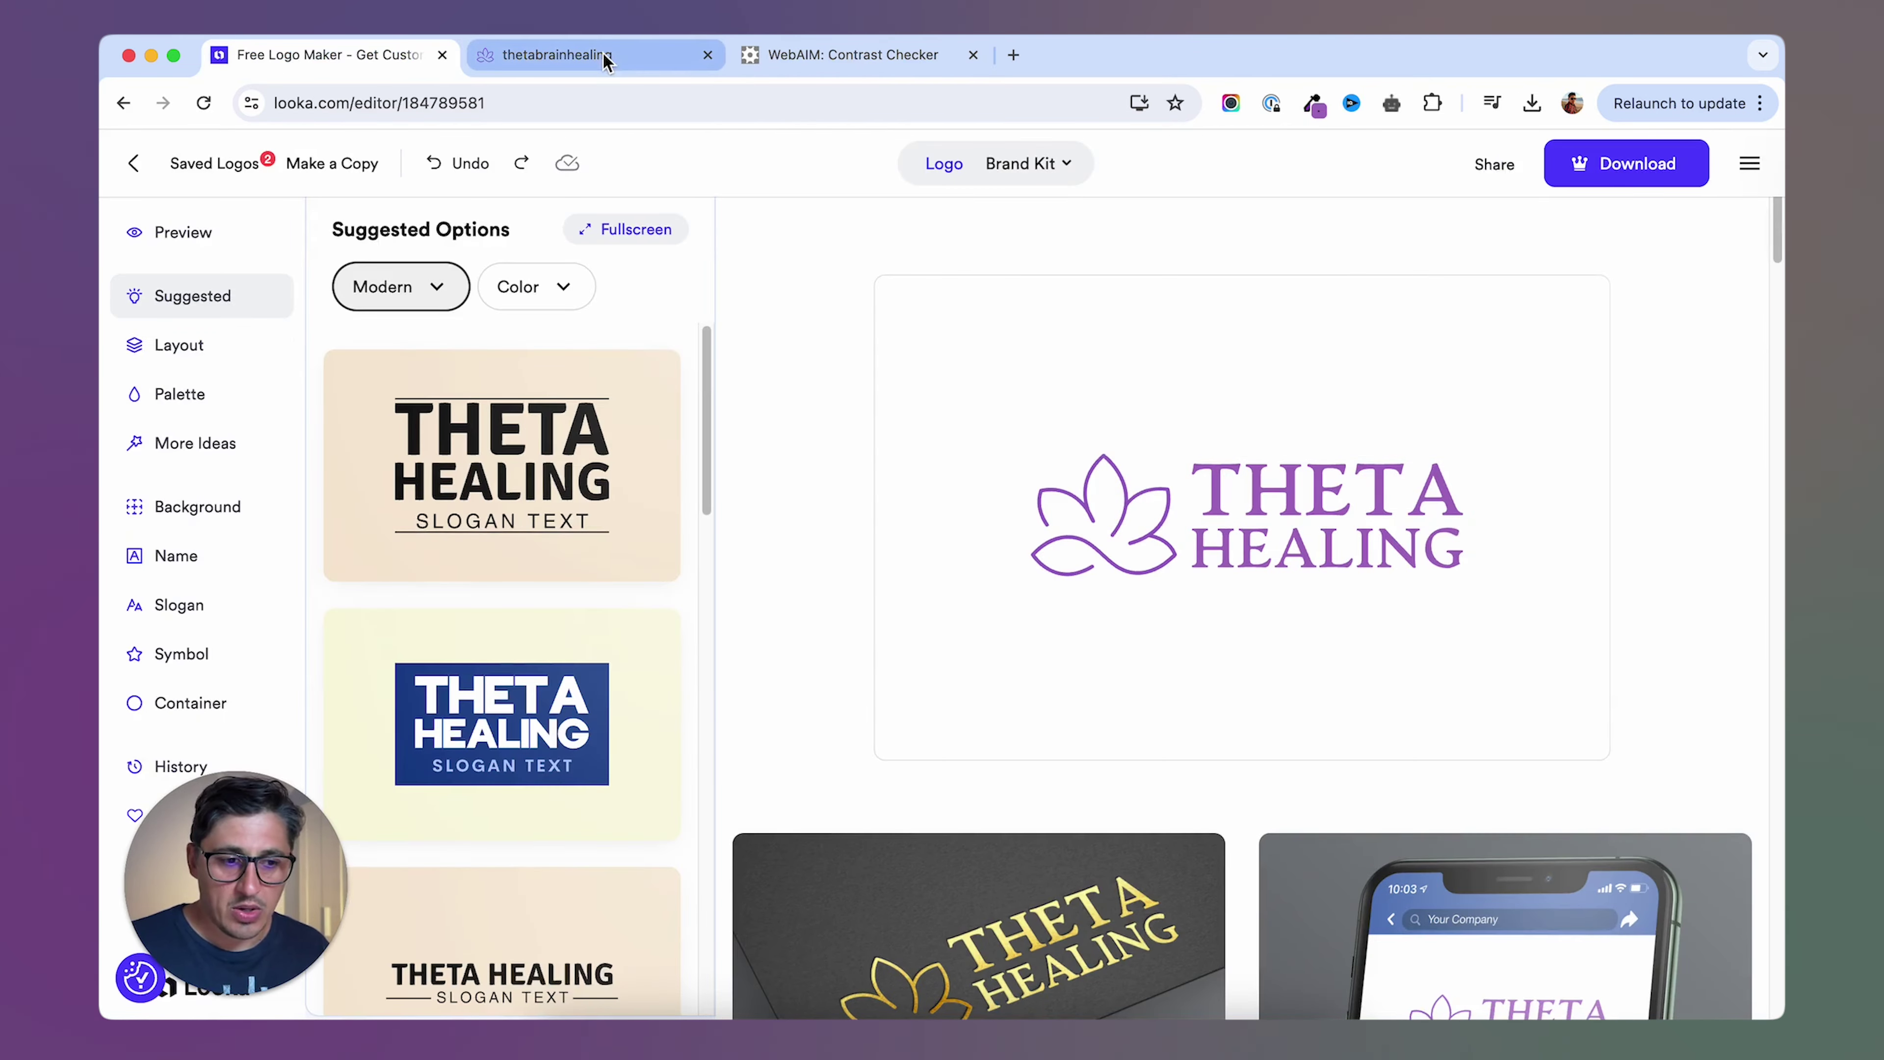
left_click(653, 61)
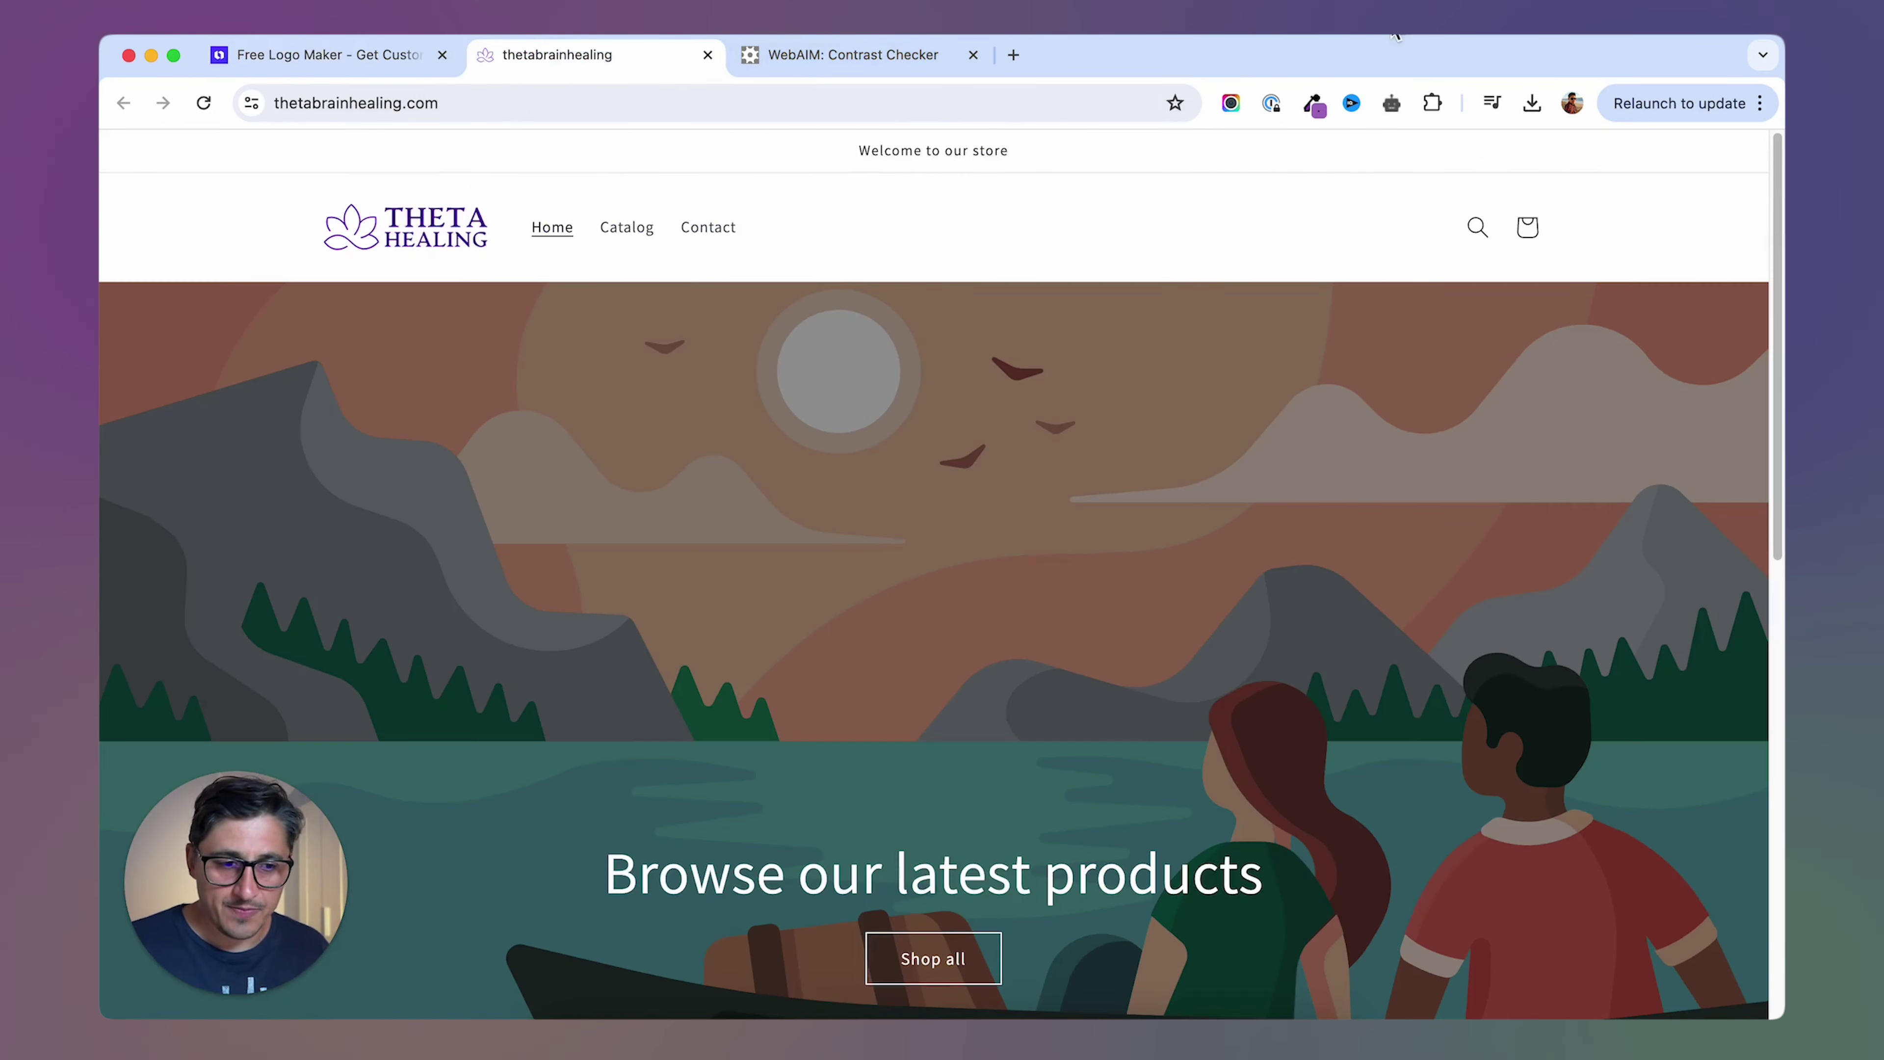
left_click(1313, 103)
left_click(1149, 139)
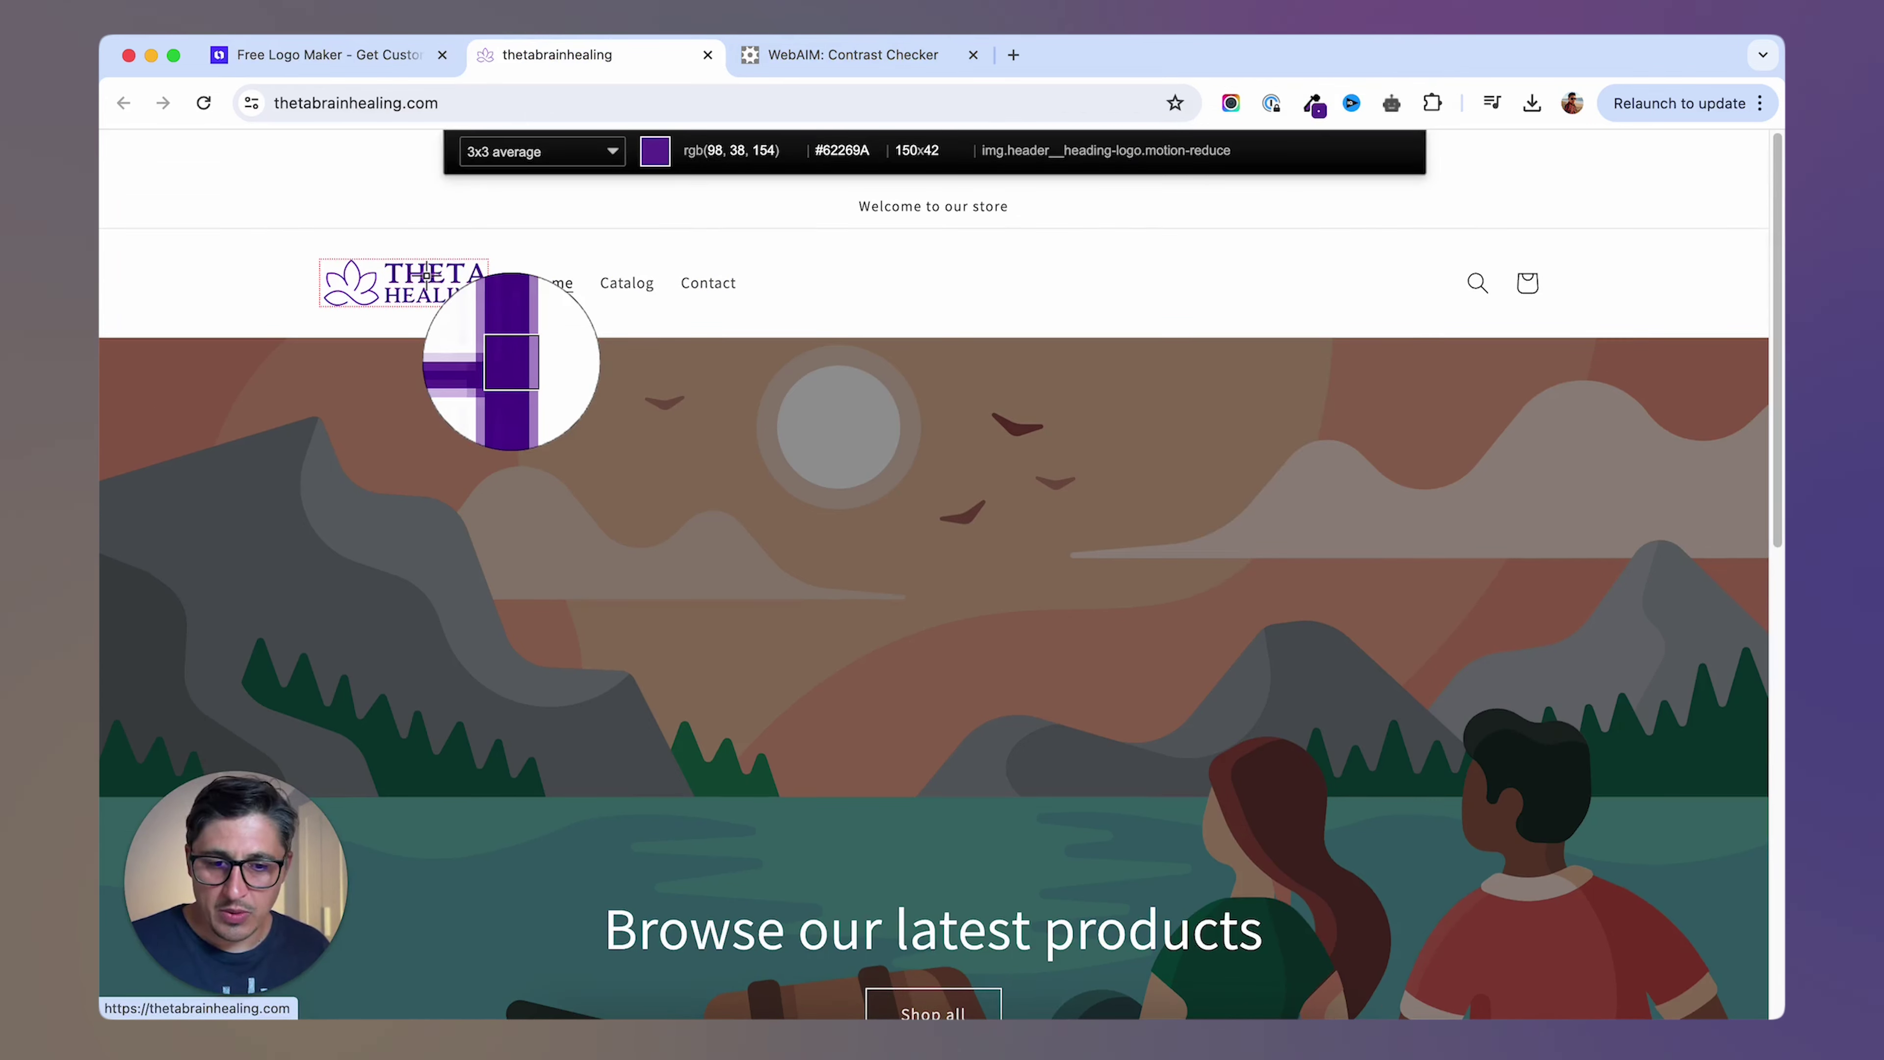
left_click(427, 275)
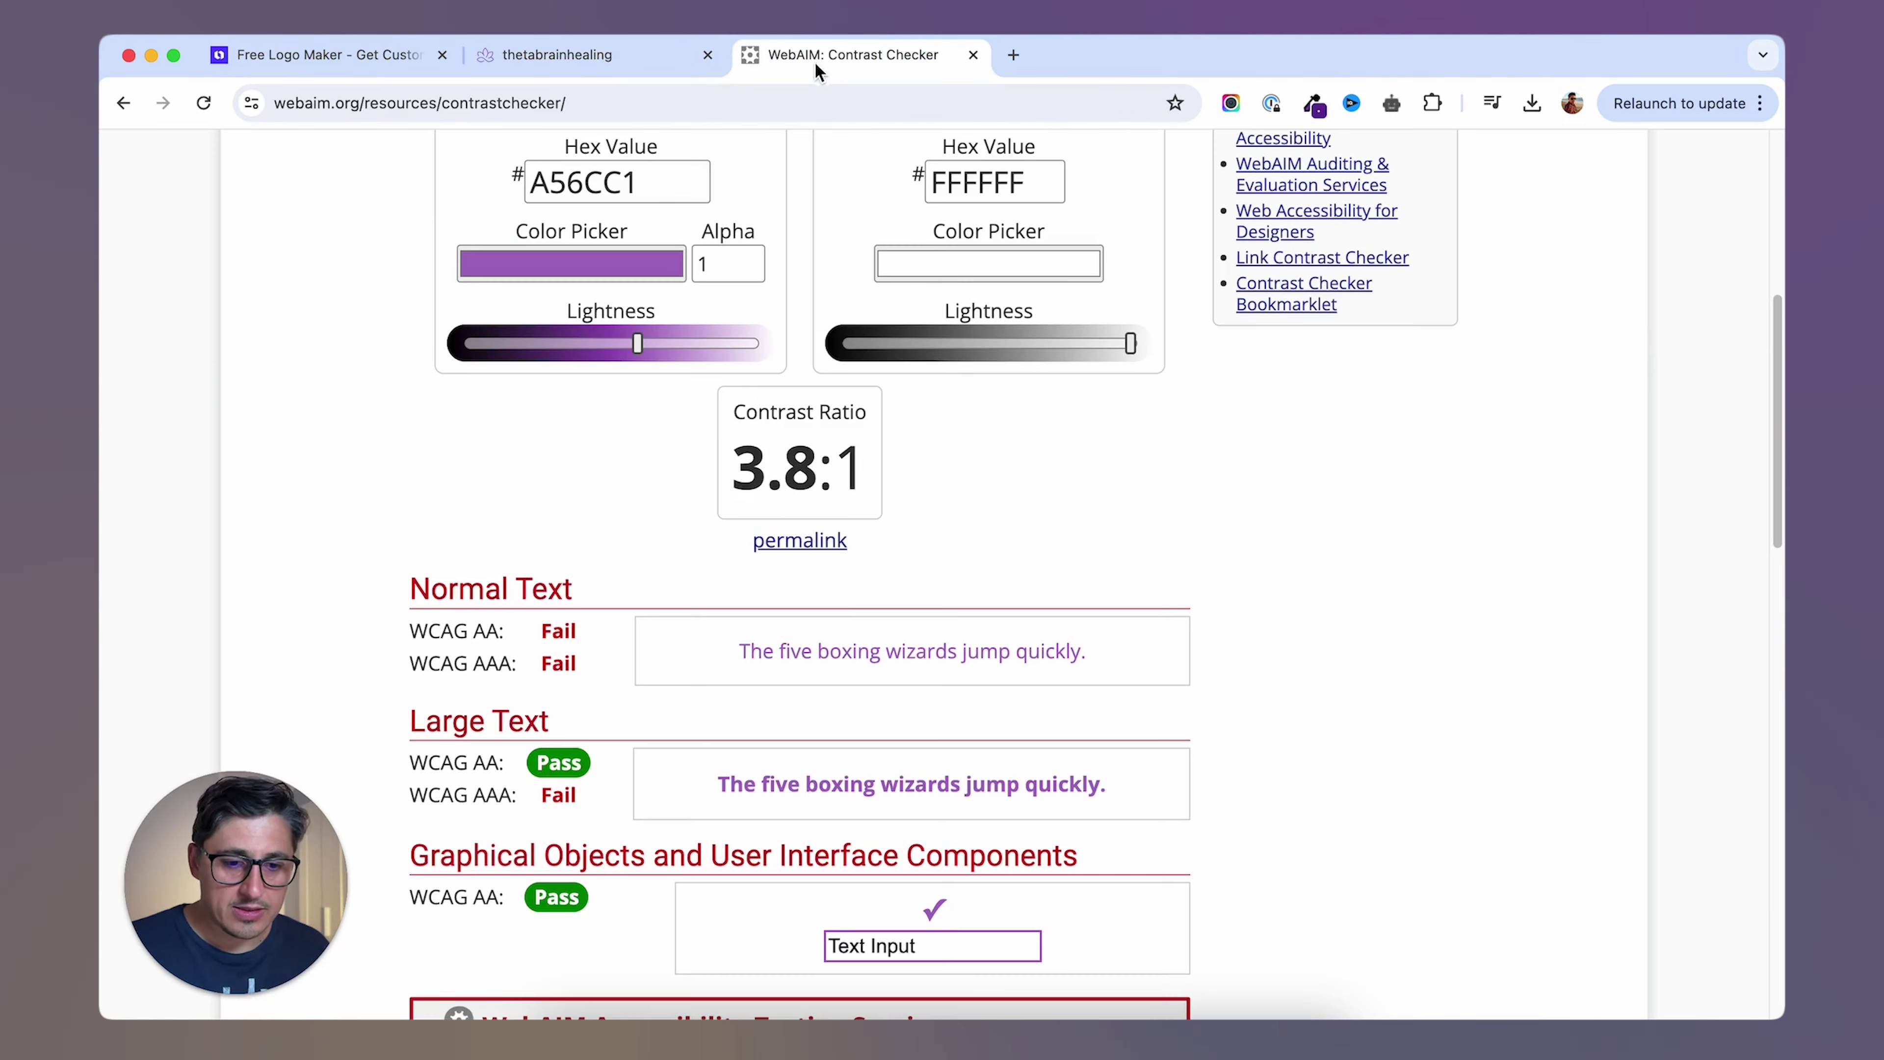
Test the sampled purple #62269A as the foreground color against FFFFFF in the WebAIM Contrast Checker.
left_click(820, 55)
left_click_drag(648, 190, 415, 185)
key("super+v")
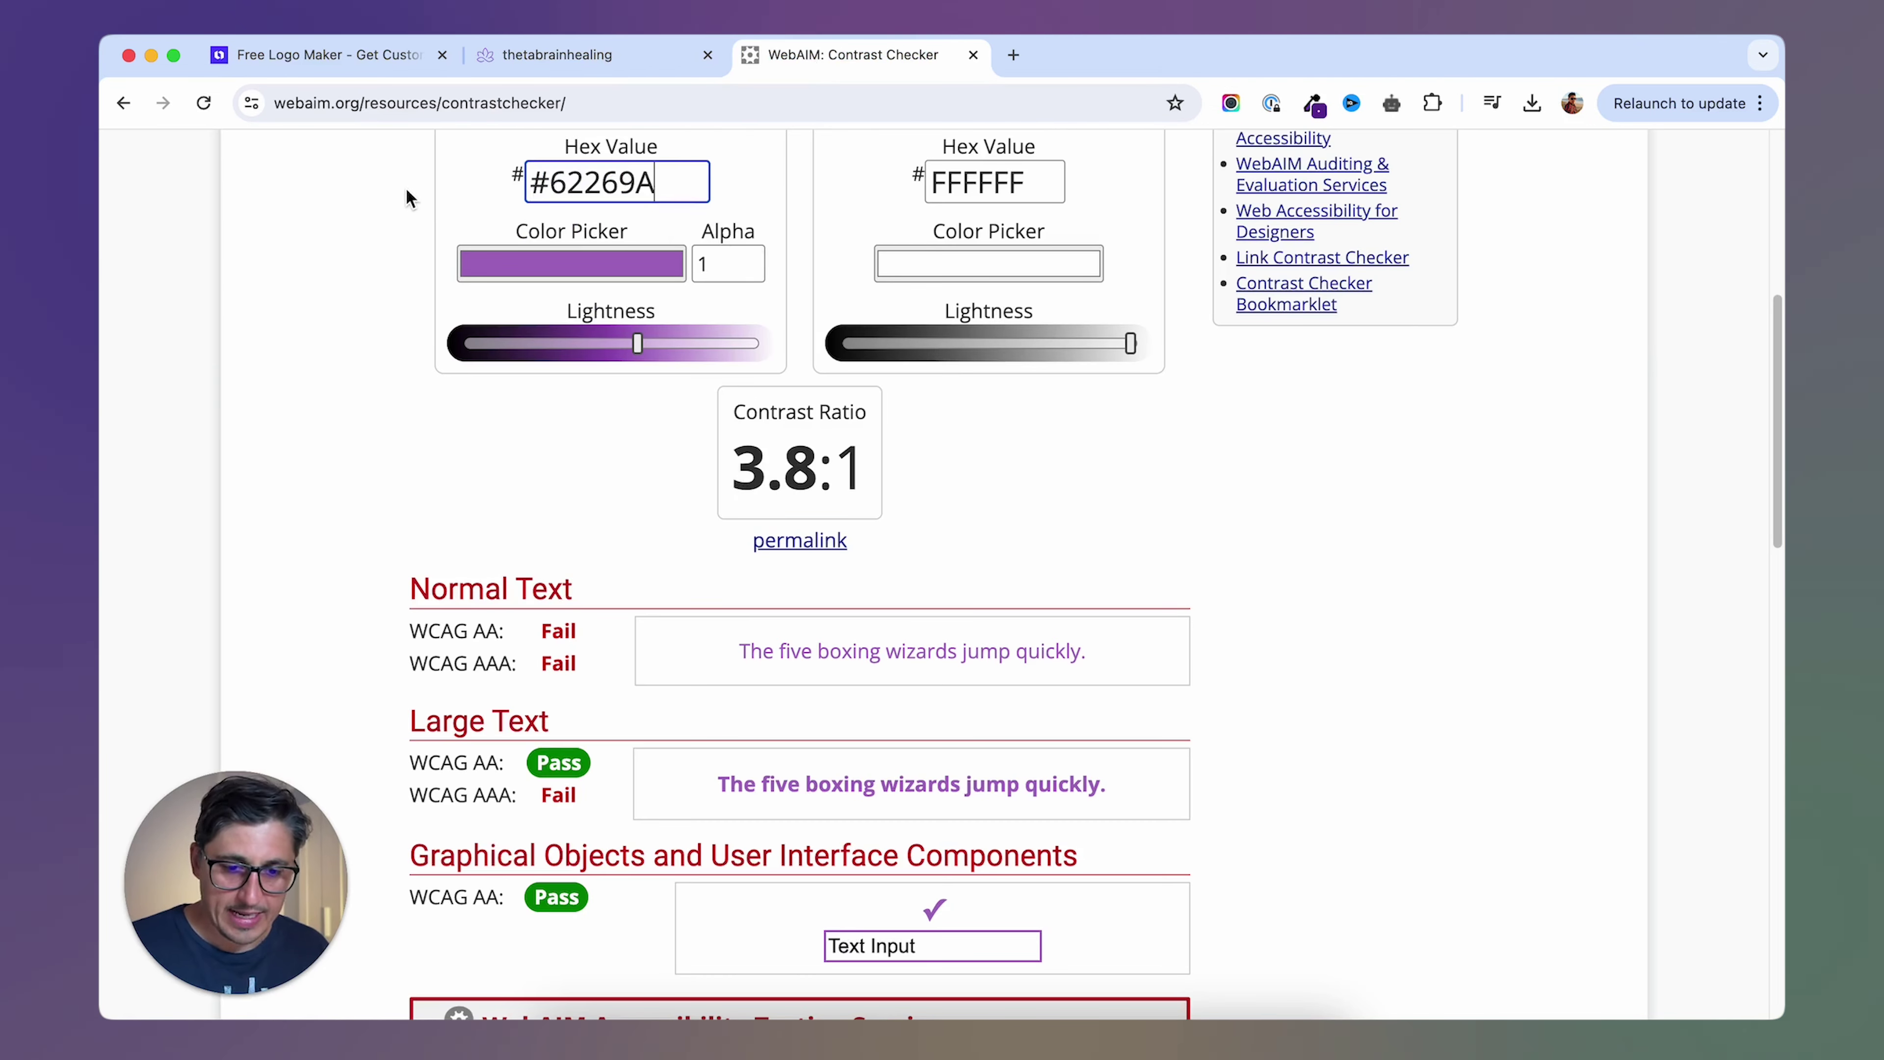
left_click(350, 233)
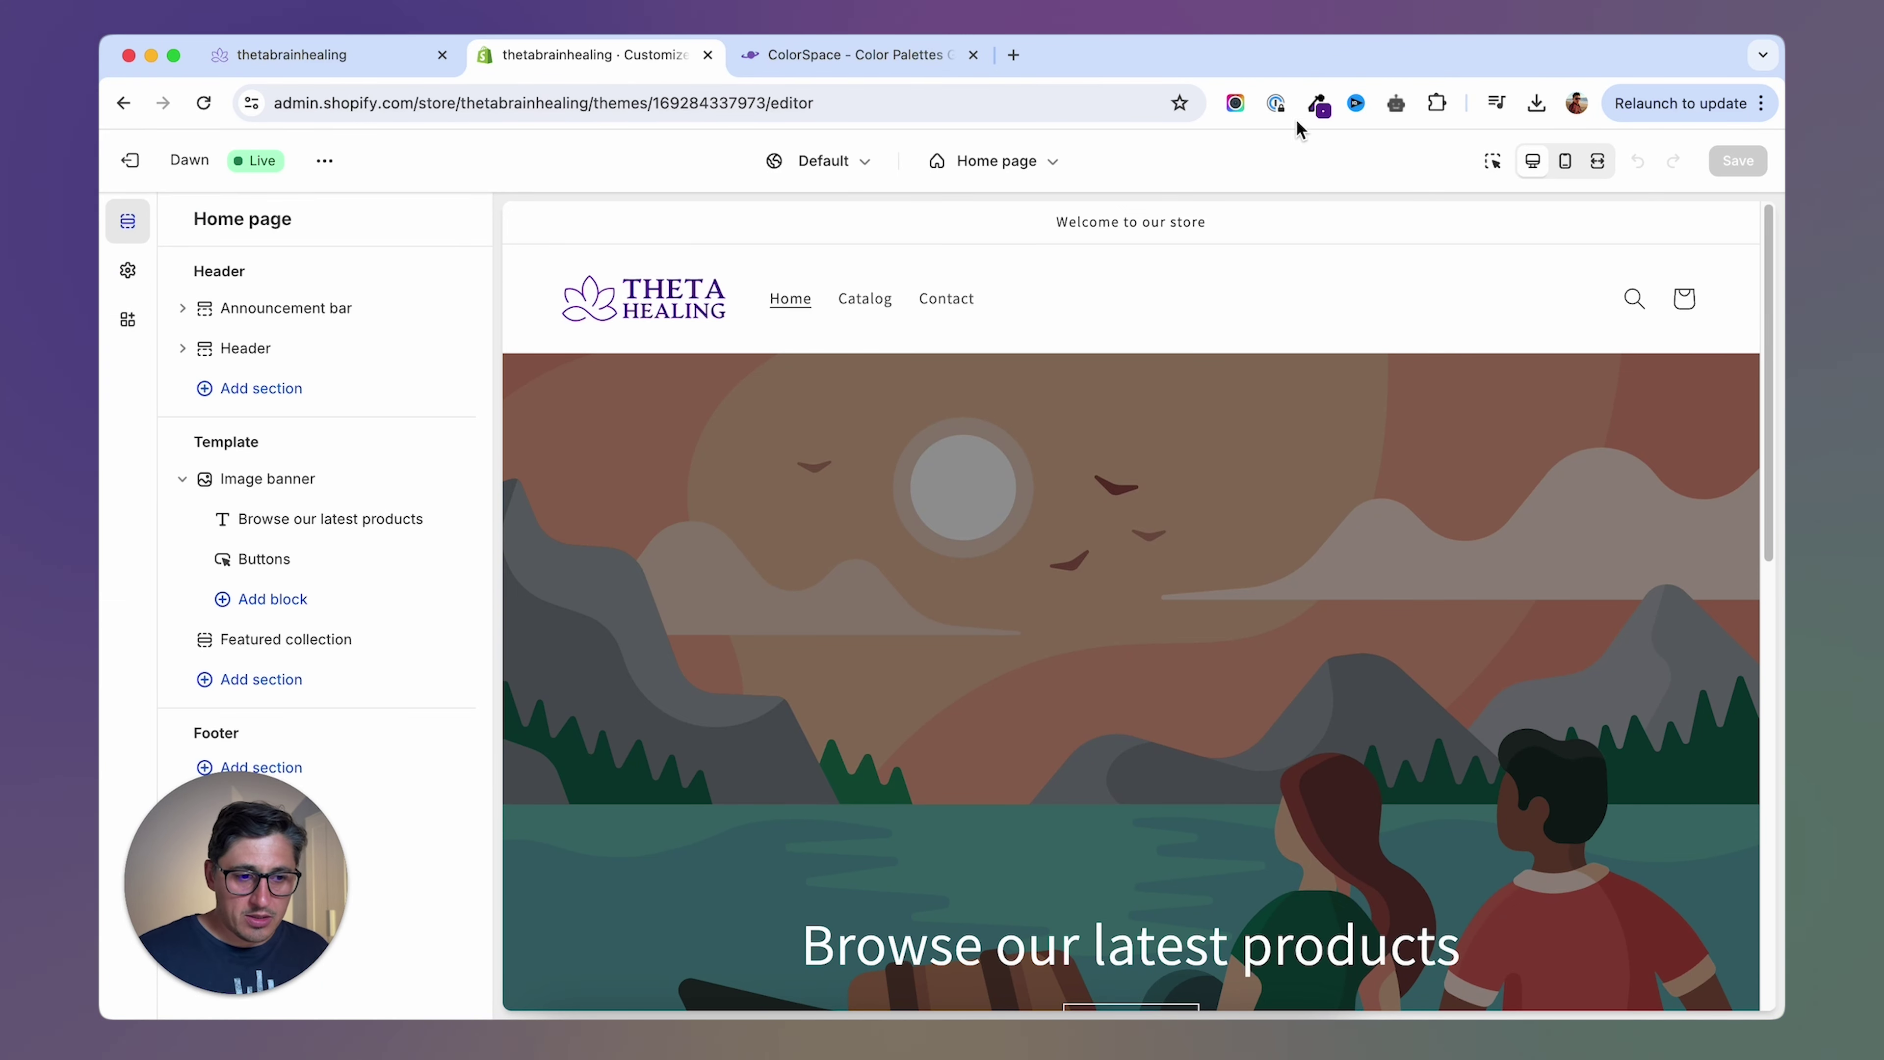
Copy the logo purple's hex code 62269a from ColorZilla's Colour Picker Panel.
left_click(1316, 106)
left_click(1318, 109)
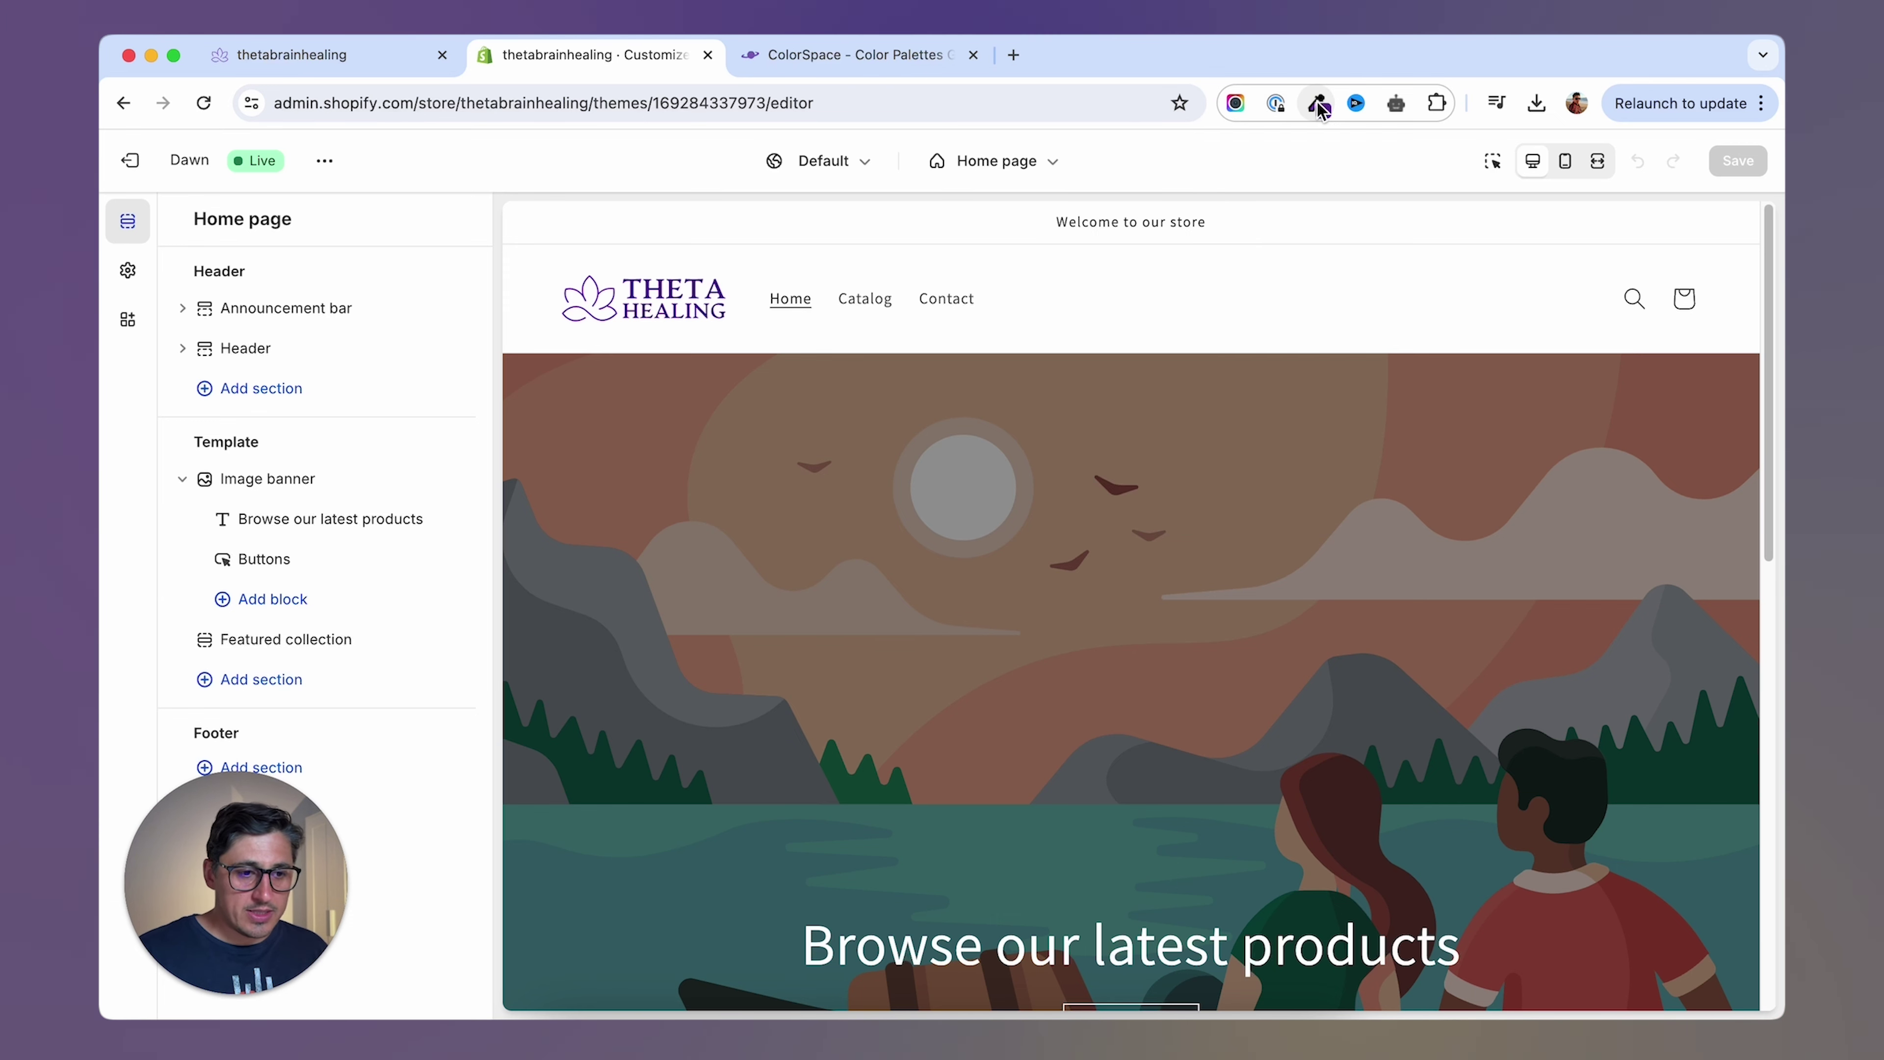
right_click(1317, 110)
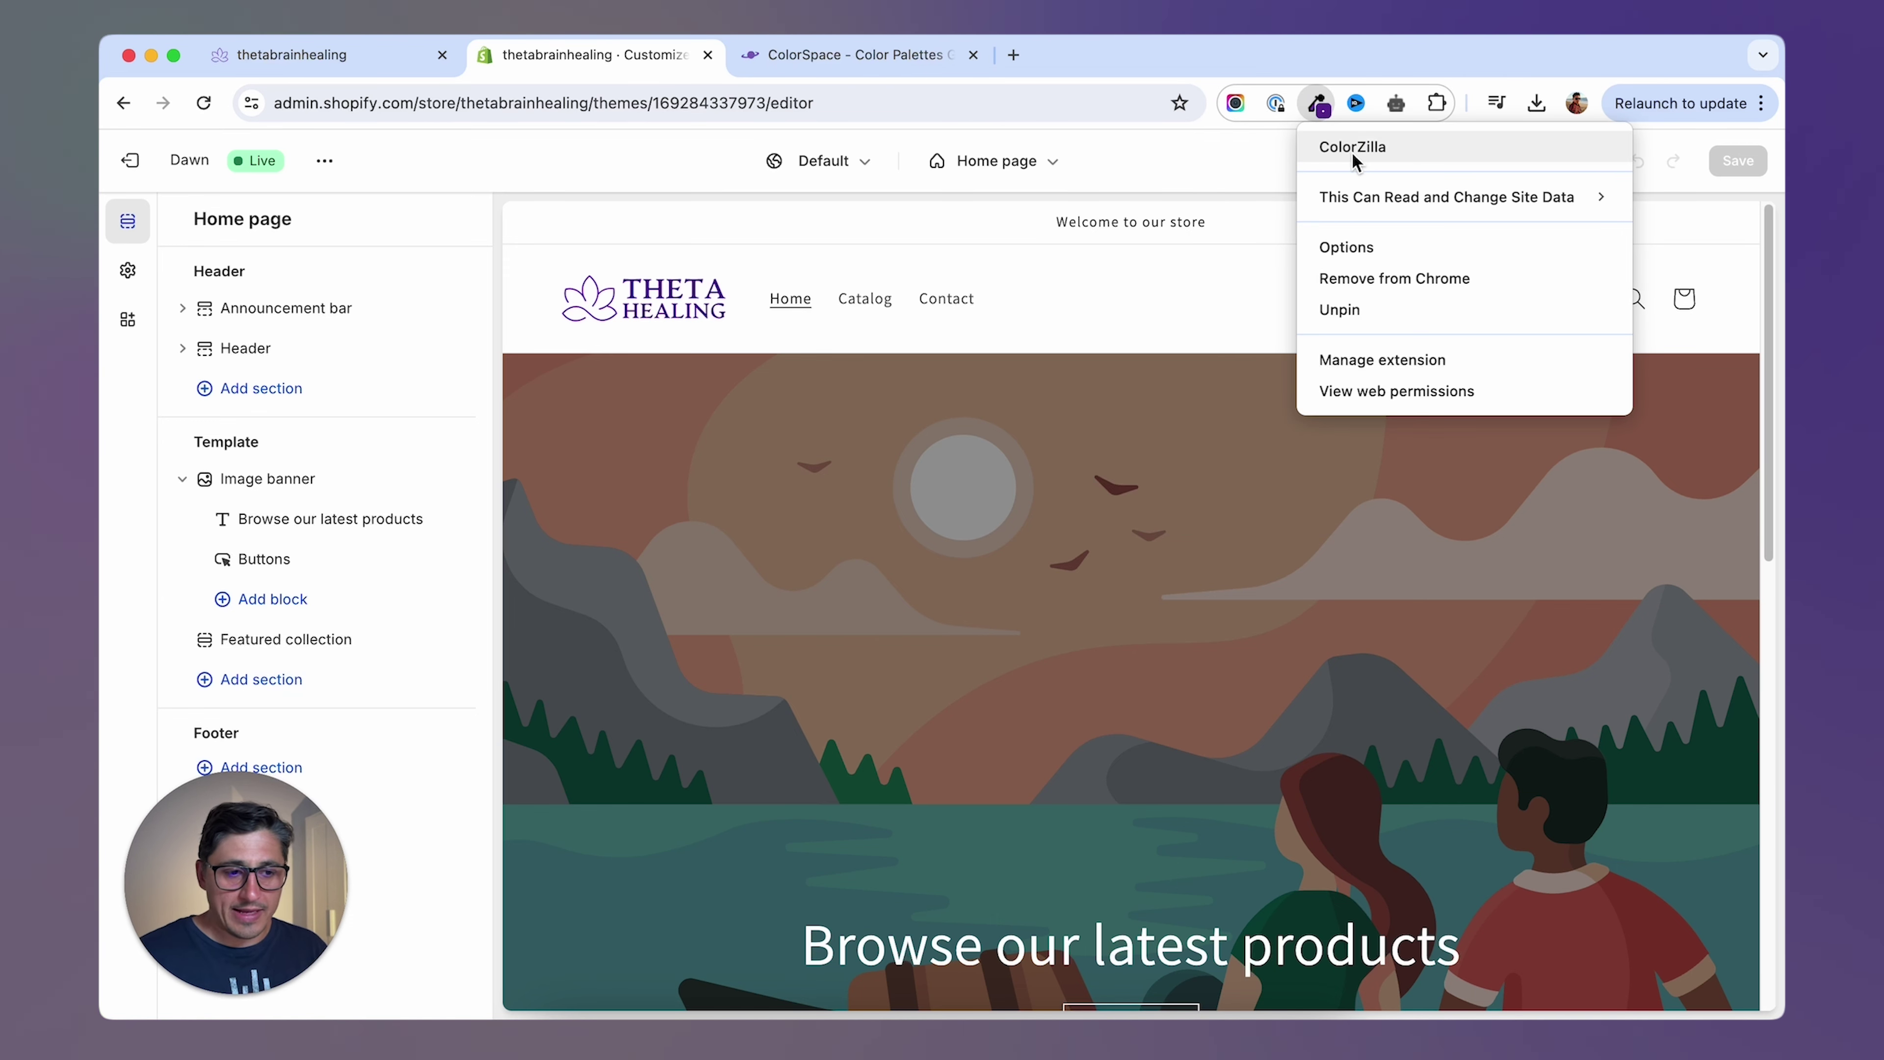
left_click(1320, 107)
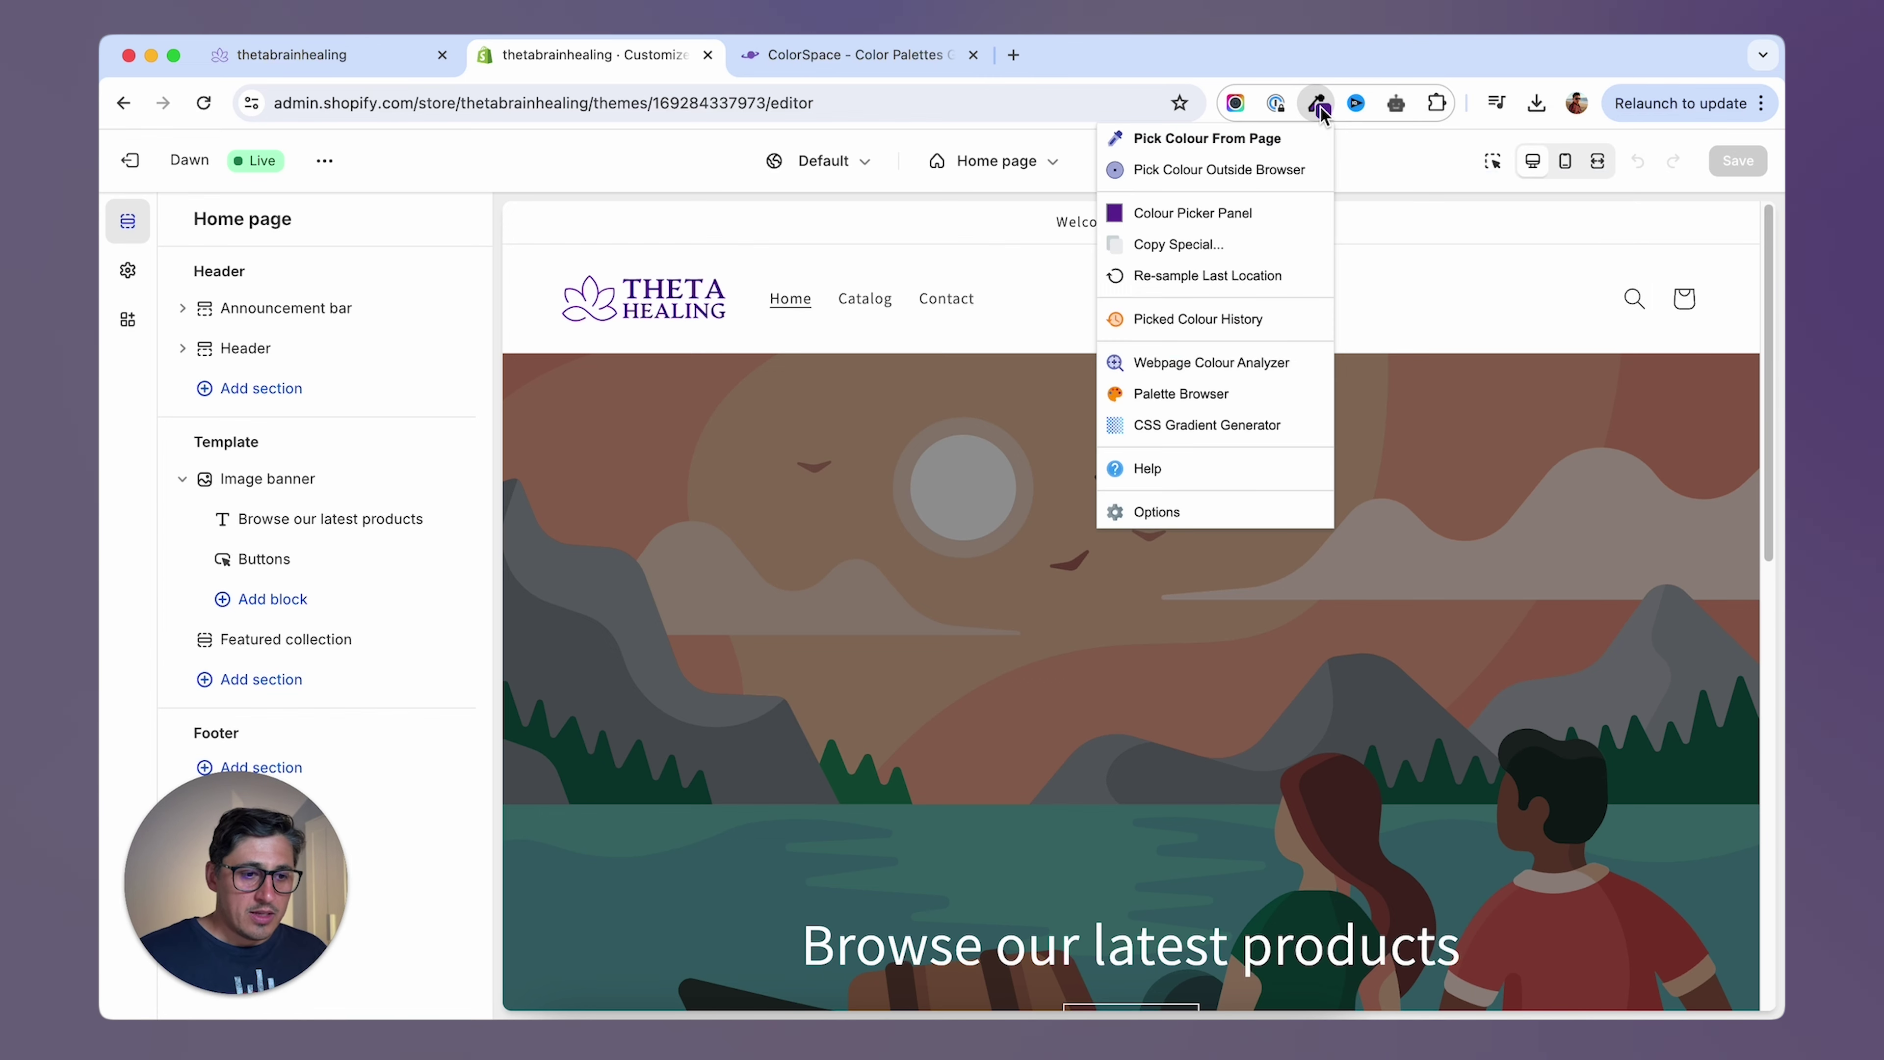
left_click(1181, 214)
left_click(1150, 446)
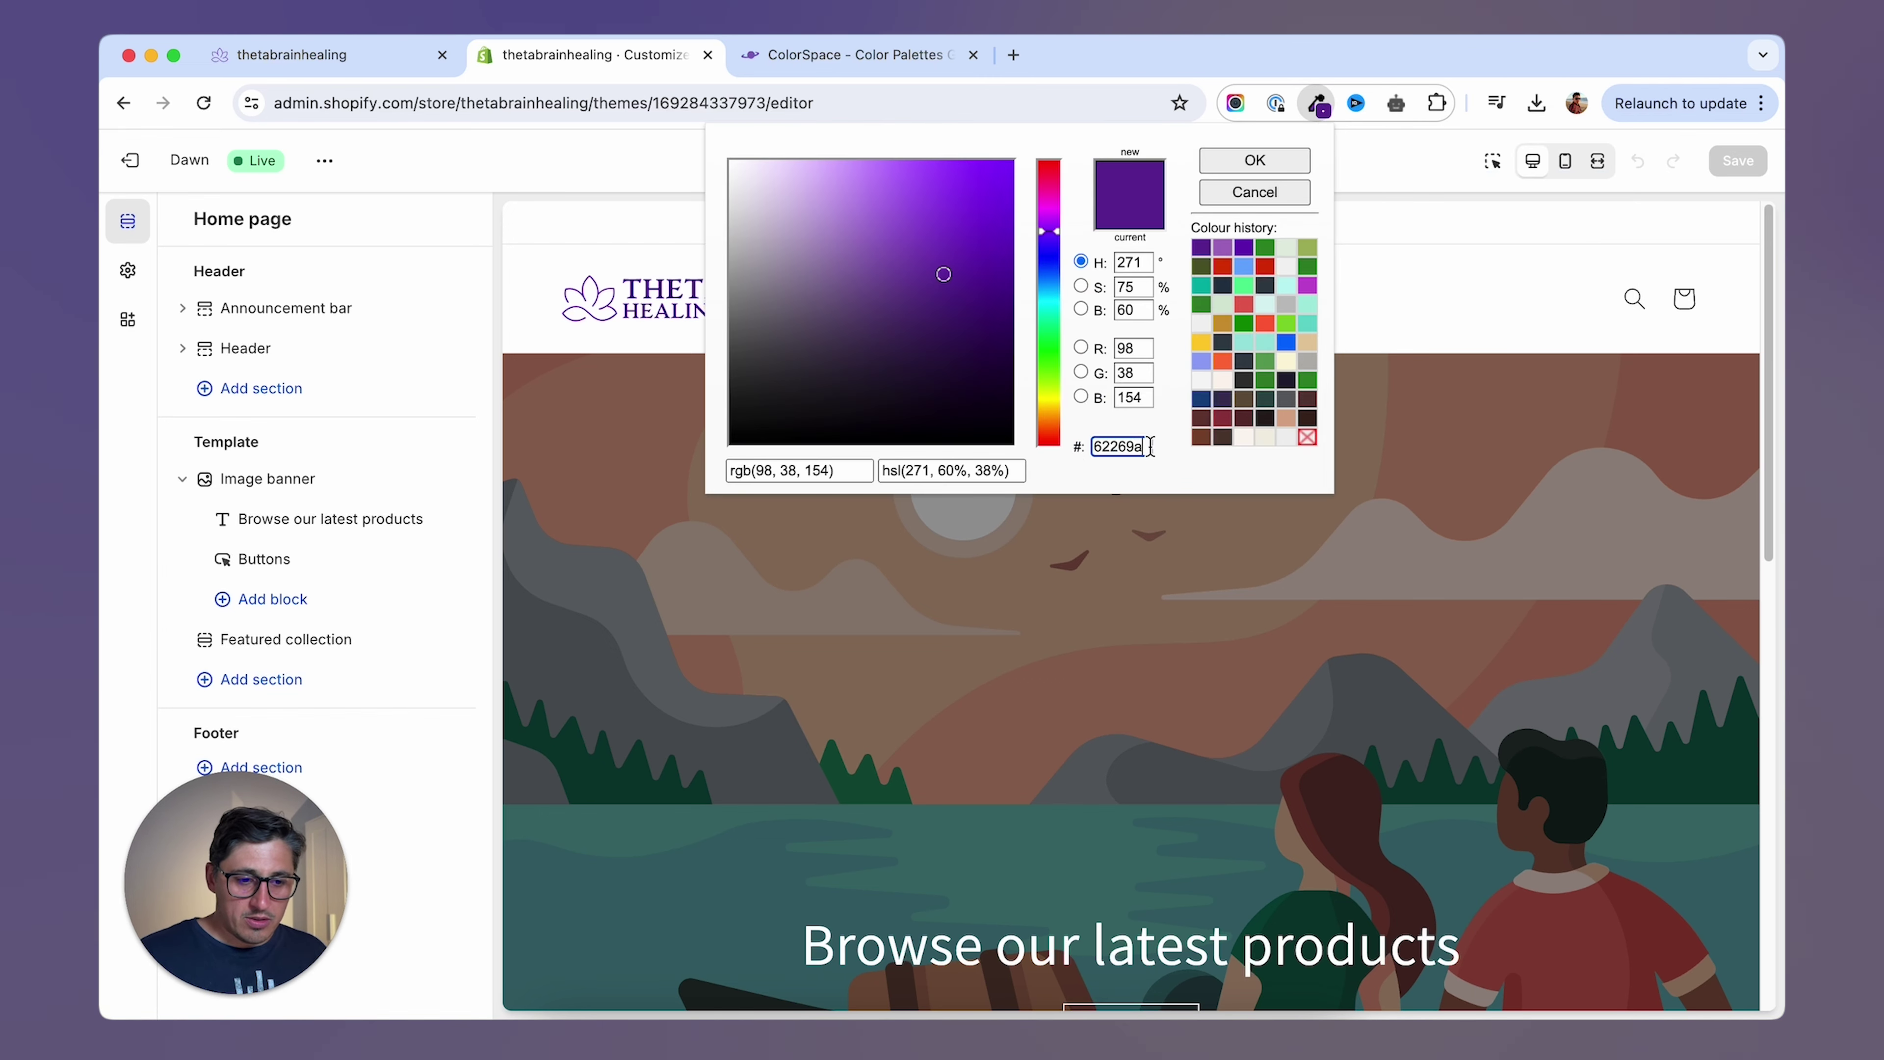
left_click_drag(1150, 446, 1069, 445)
left_click(640, 229)
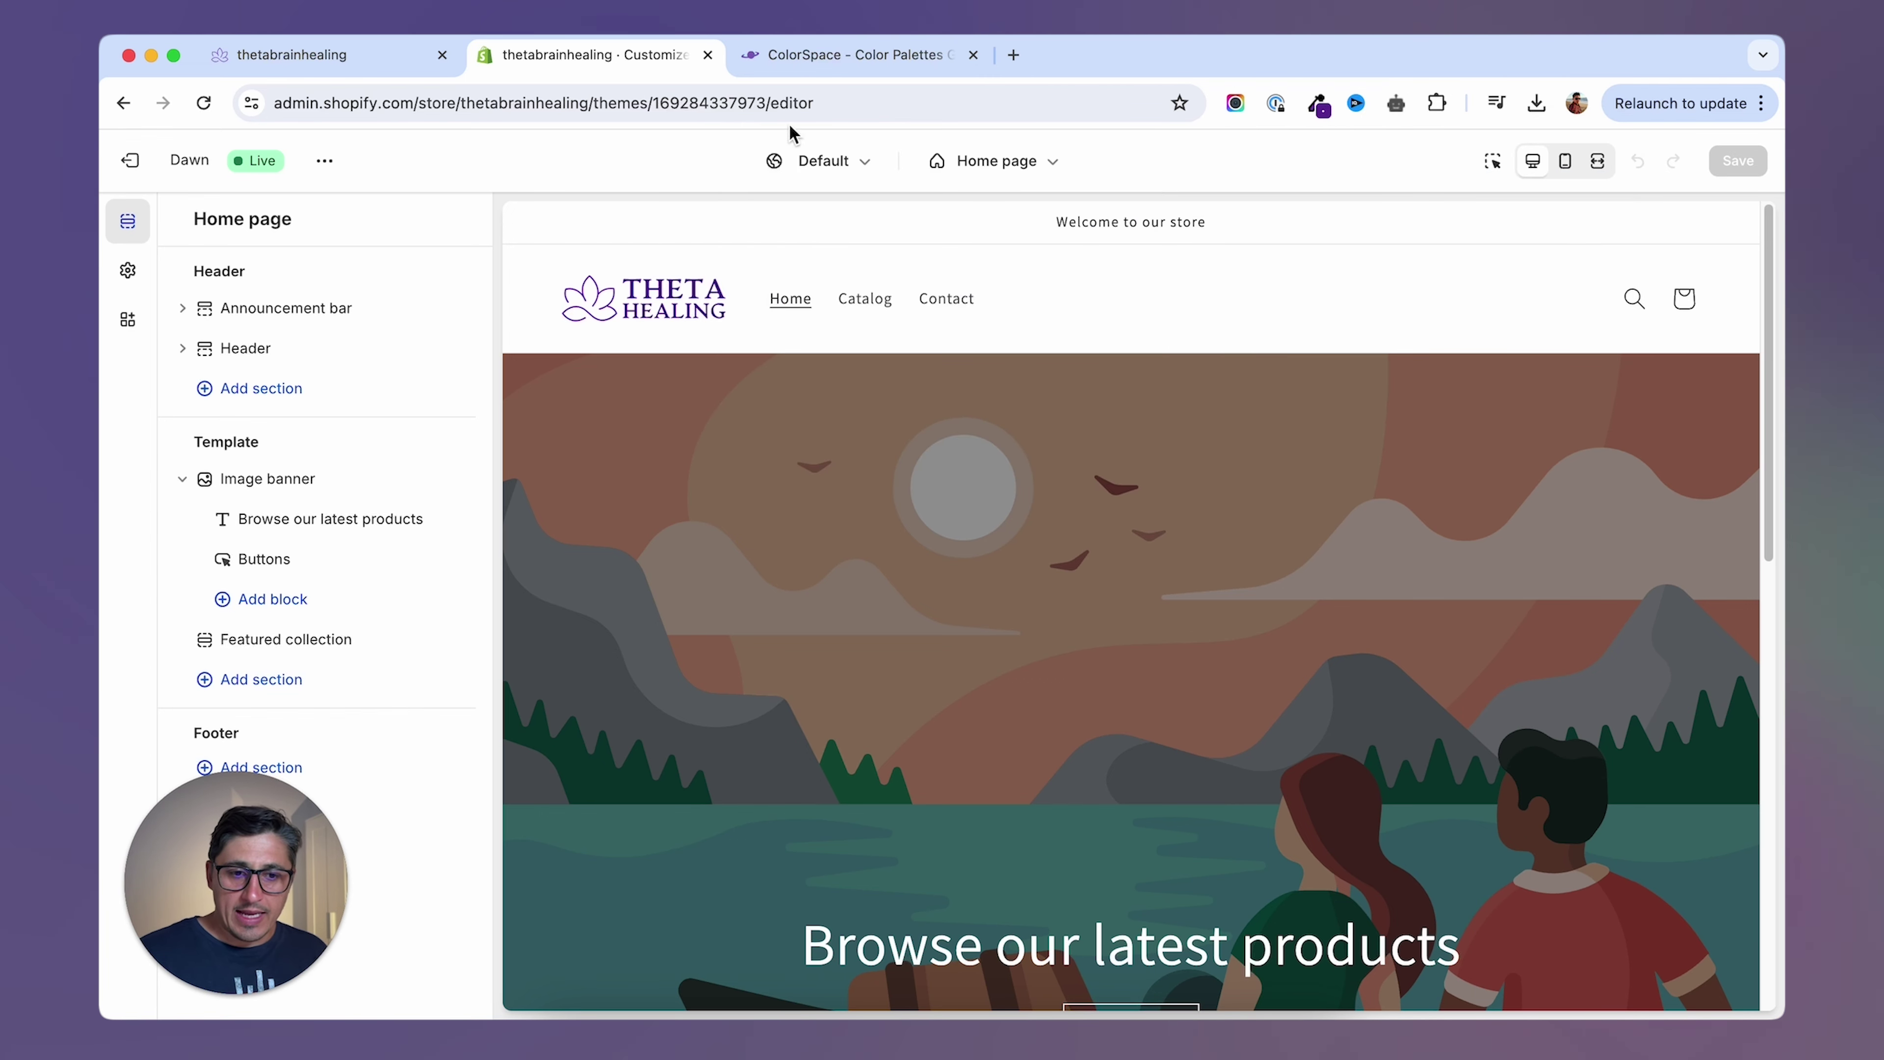
Switch to ColorSpace and generate color palettes from #62269A.
left_click(825, 48)
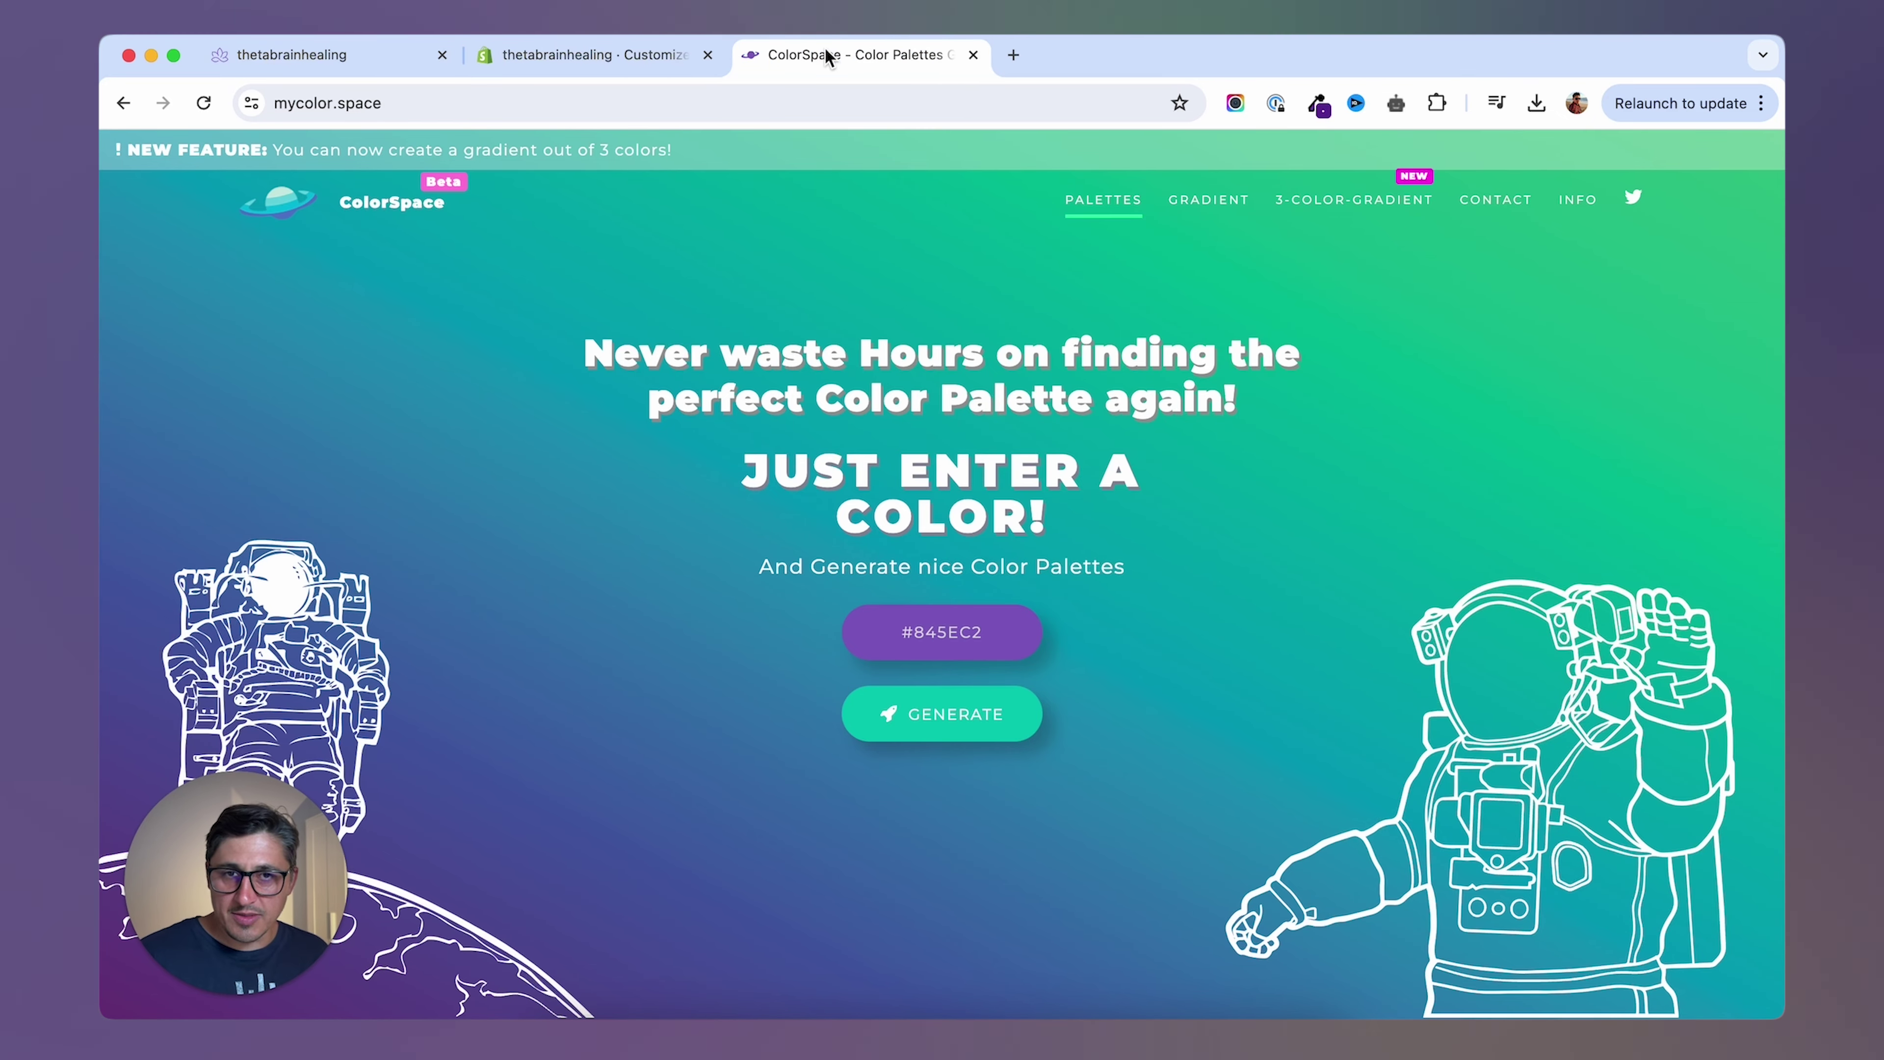
left_click_drag(984, 636, 852, 632)
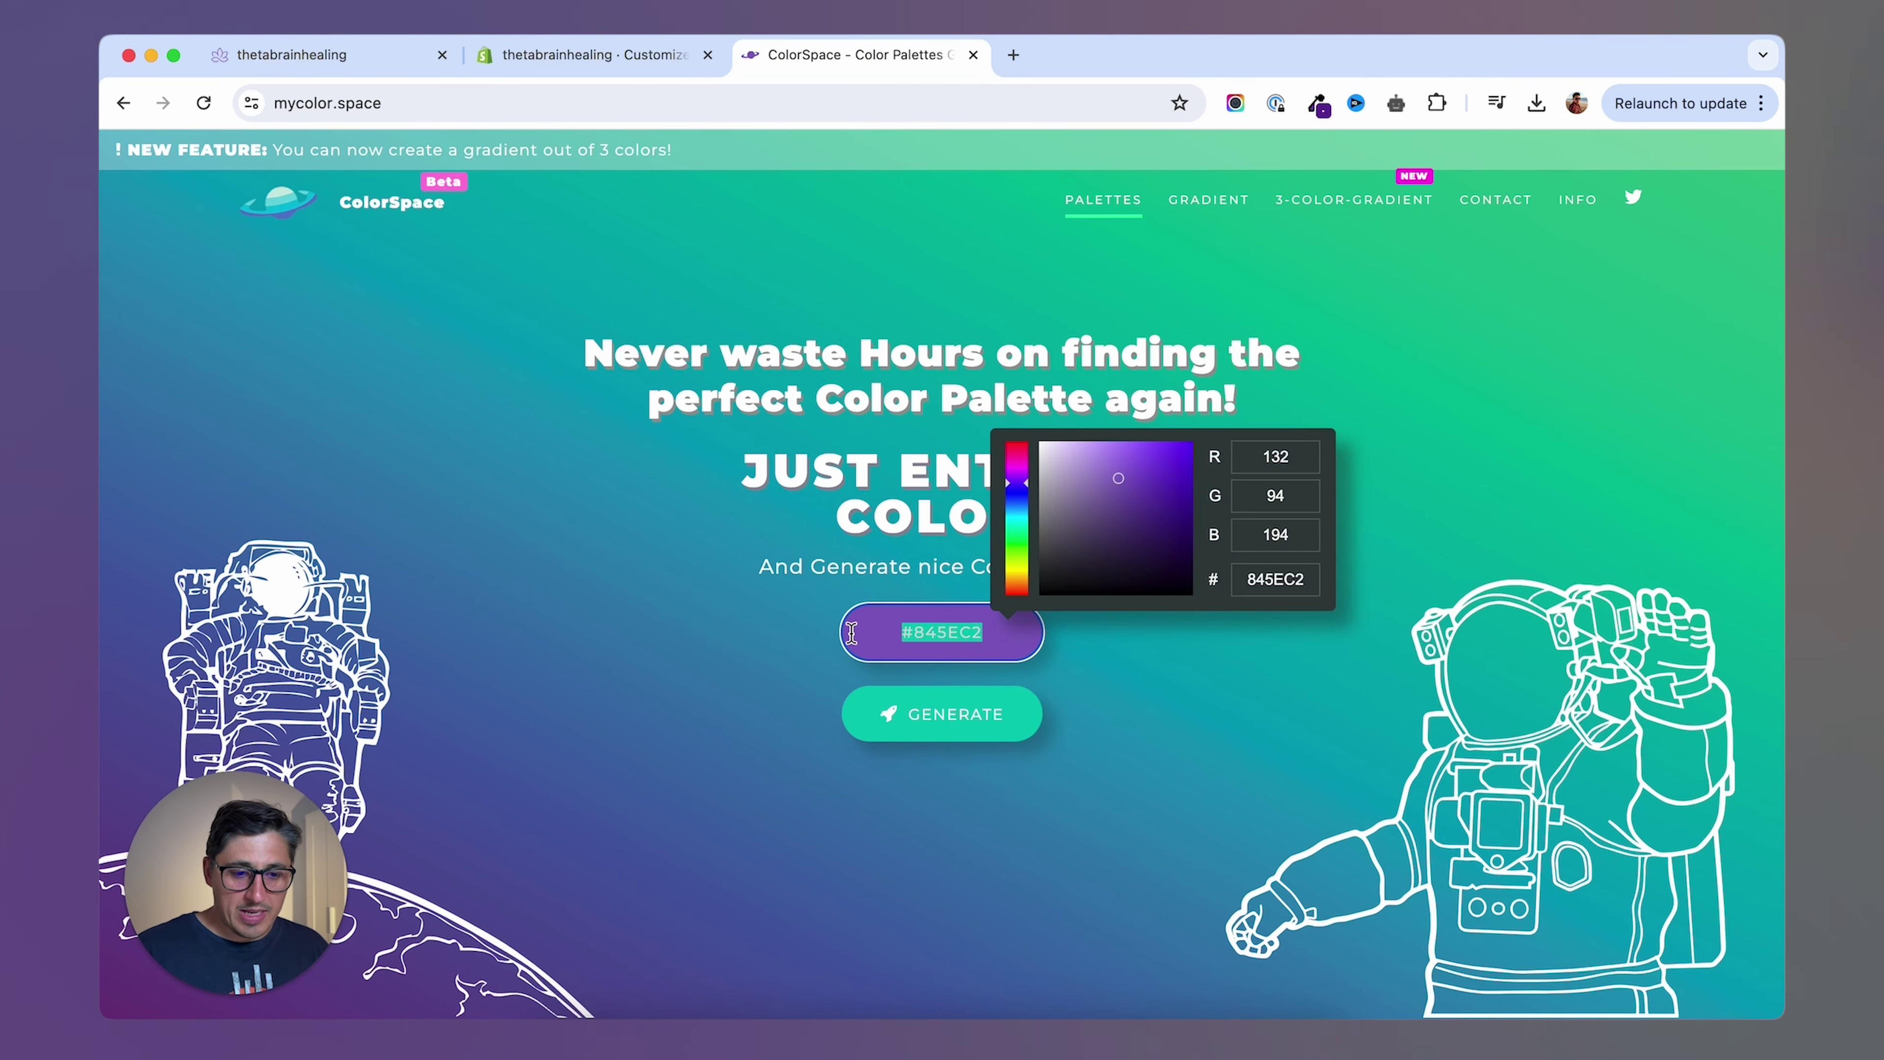
key("super+v")
left_click(968, 717)
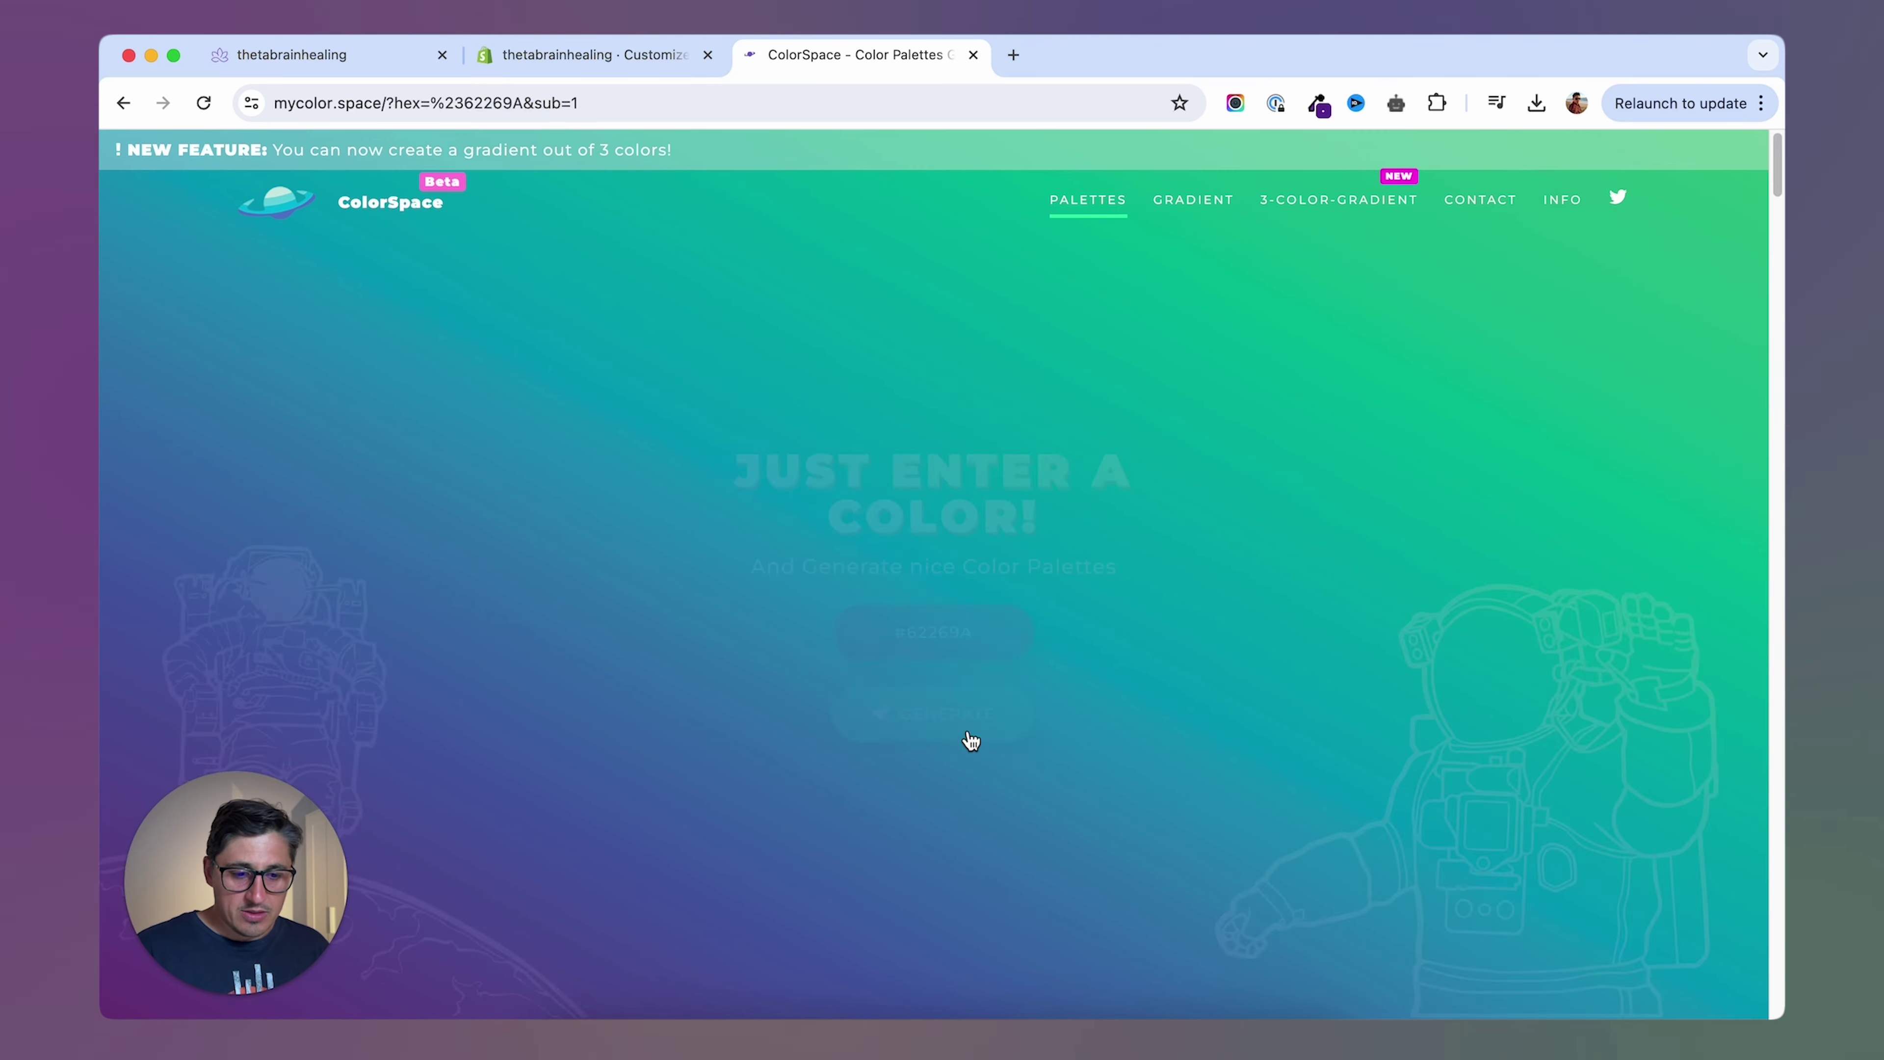
scroll(976, 736, "down", 5)
scroll(1022, 729, "down", 1)
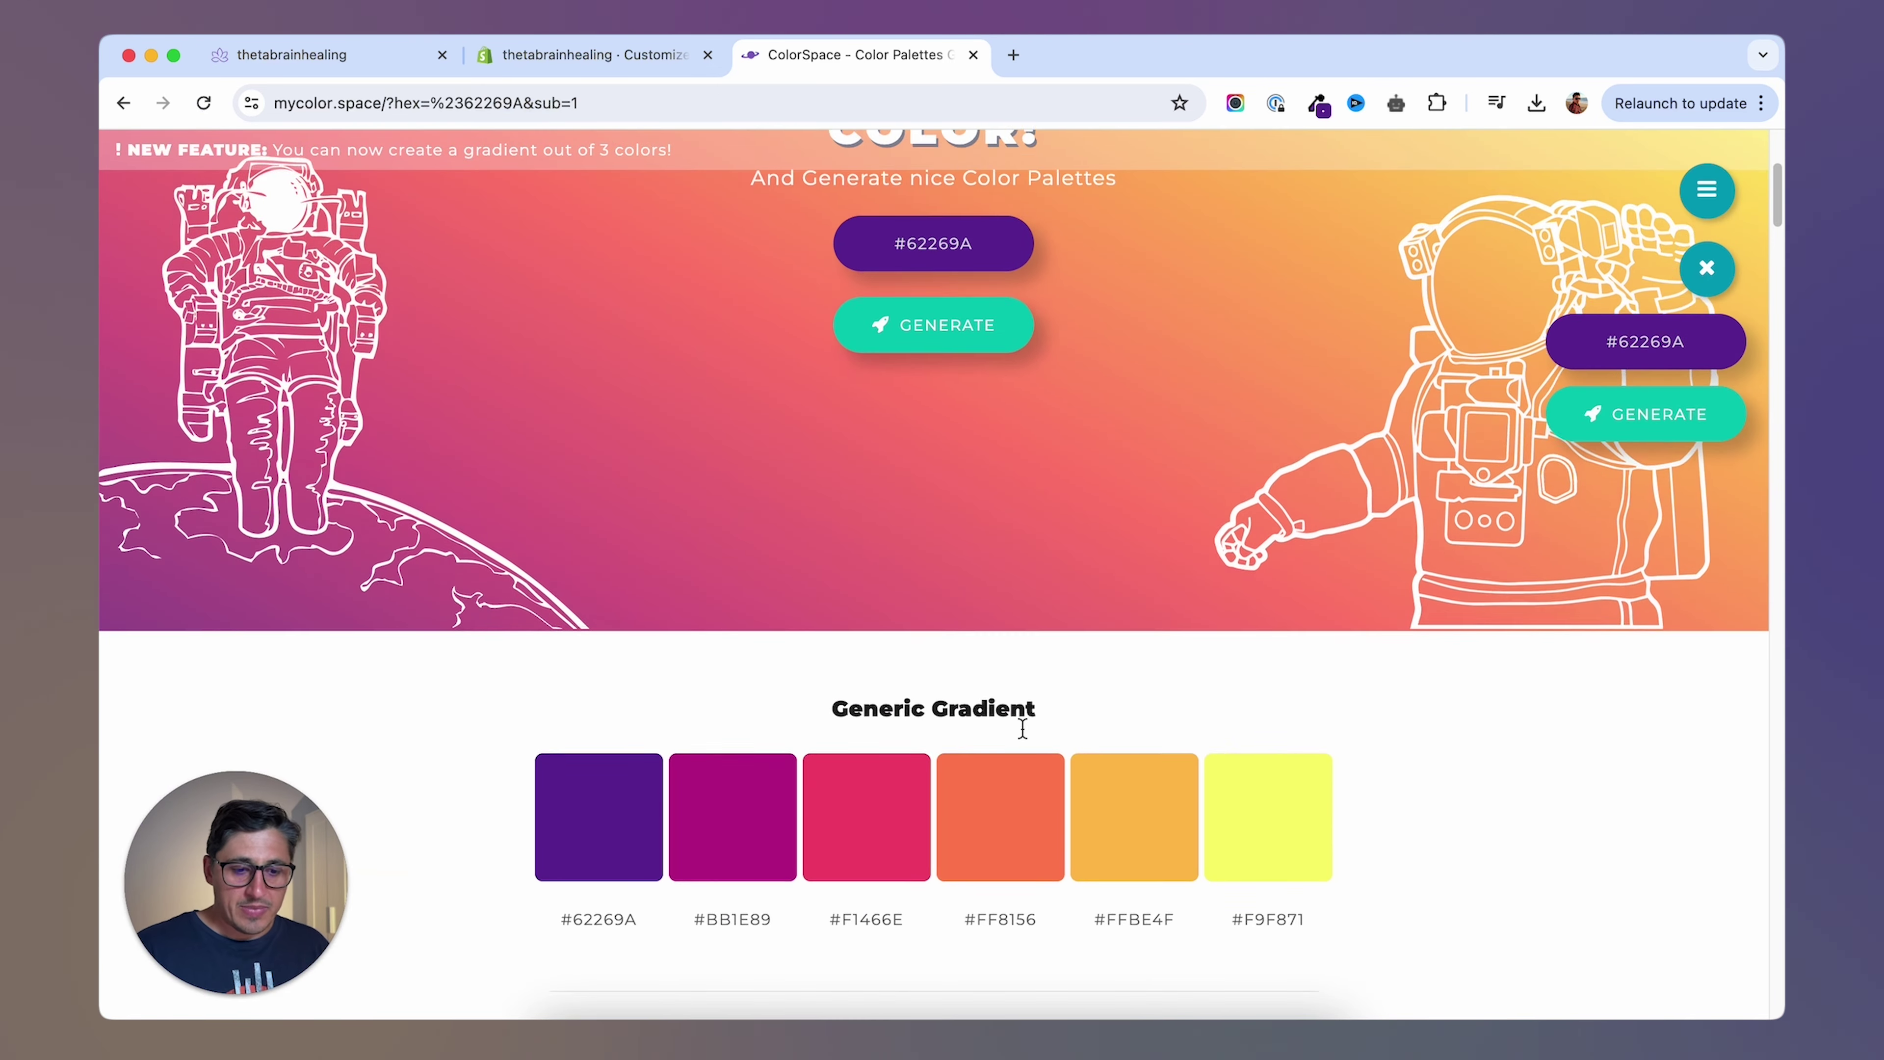
scroll(892, 610, "up", 3)
scroll(809, 671, "down", 1)
scroll(809, 671, "down", 2)
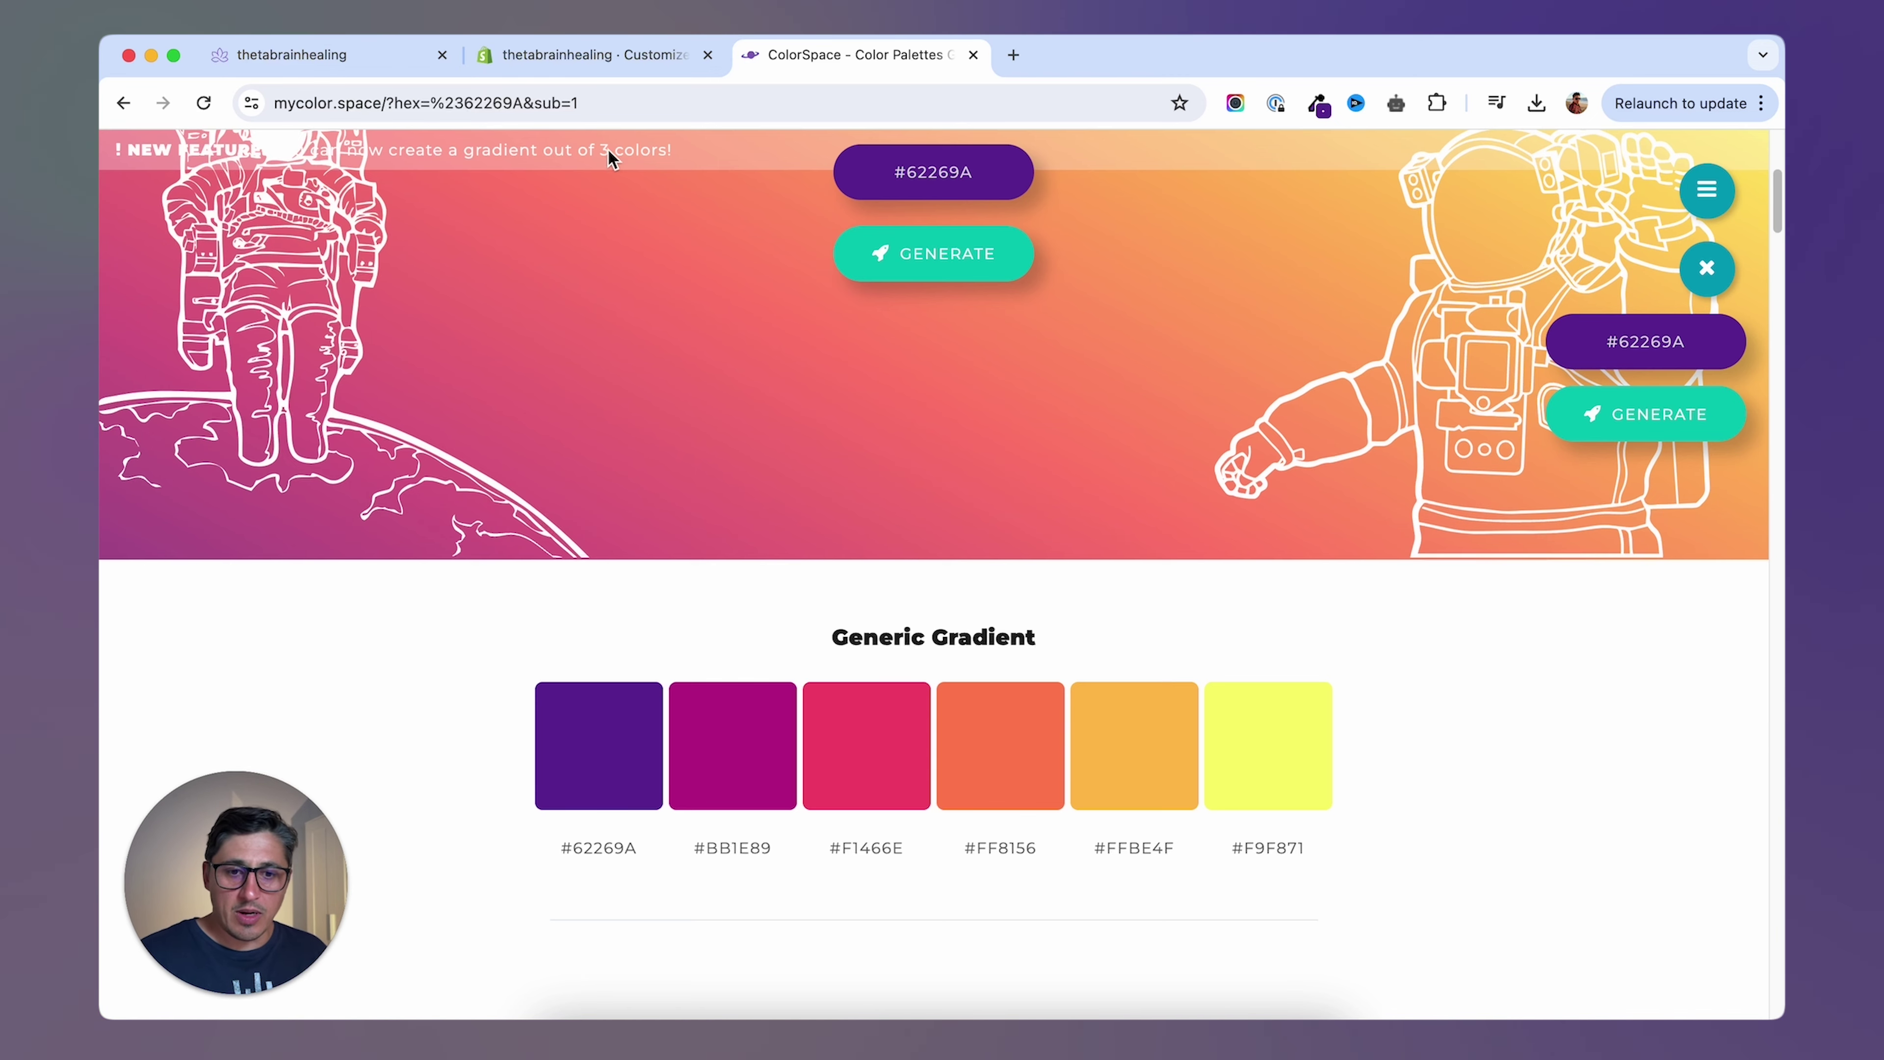
Look at the live store's home page and select the #FFE9FF hex code in ColorSpace's Spot Palette.
left_click(269, 57)
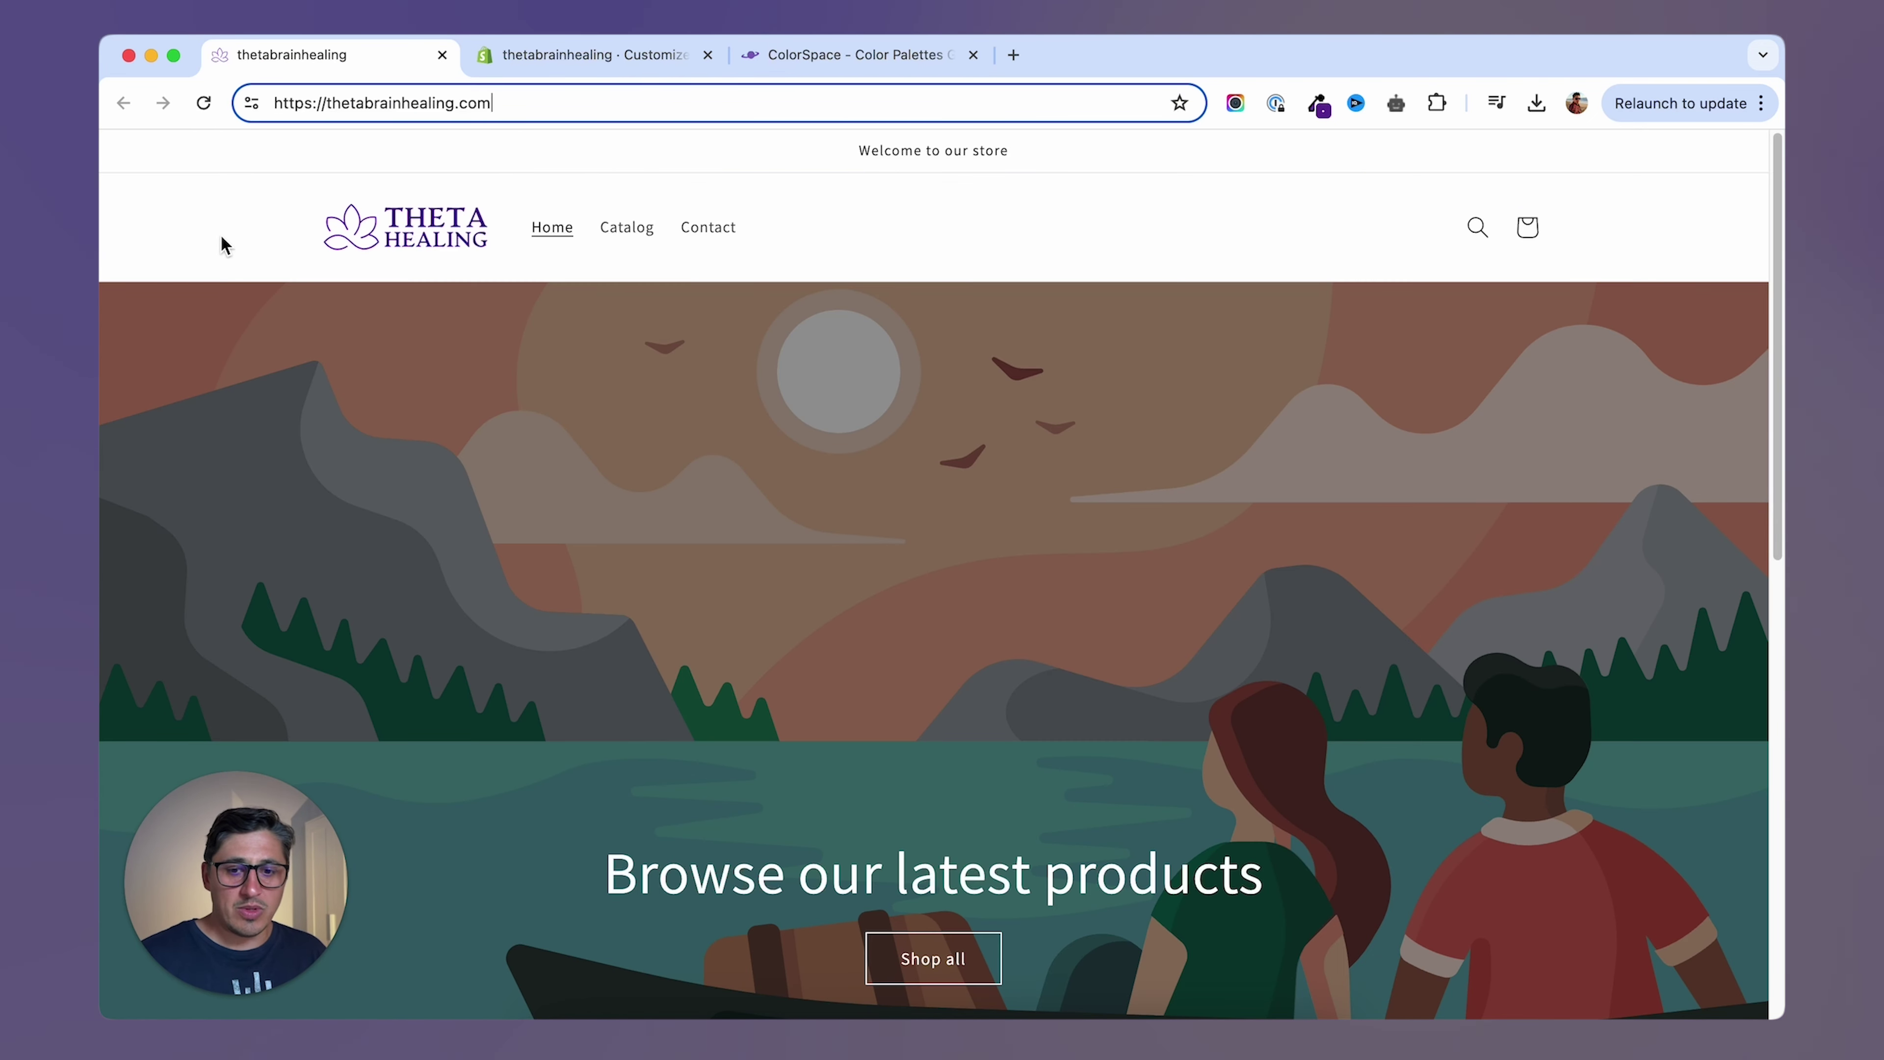
left_click(853, 55)
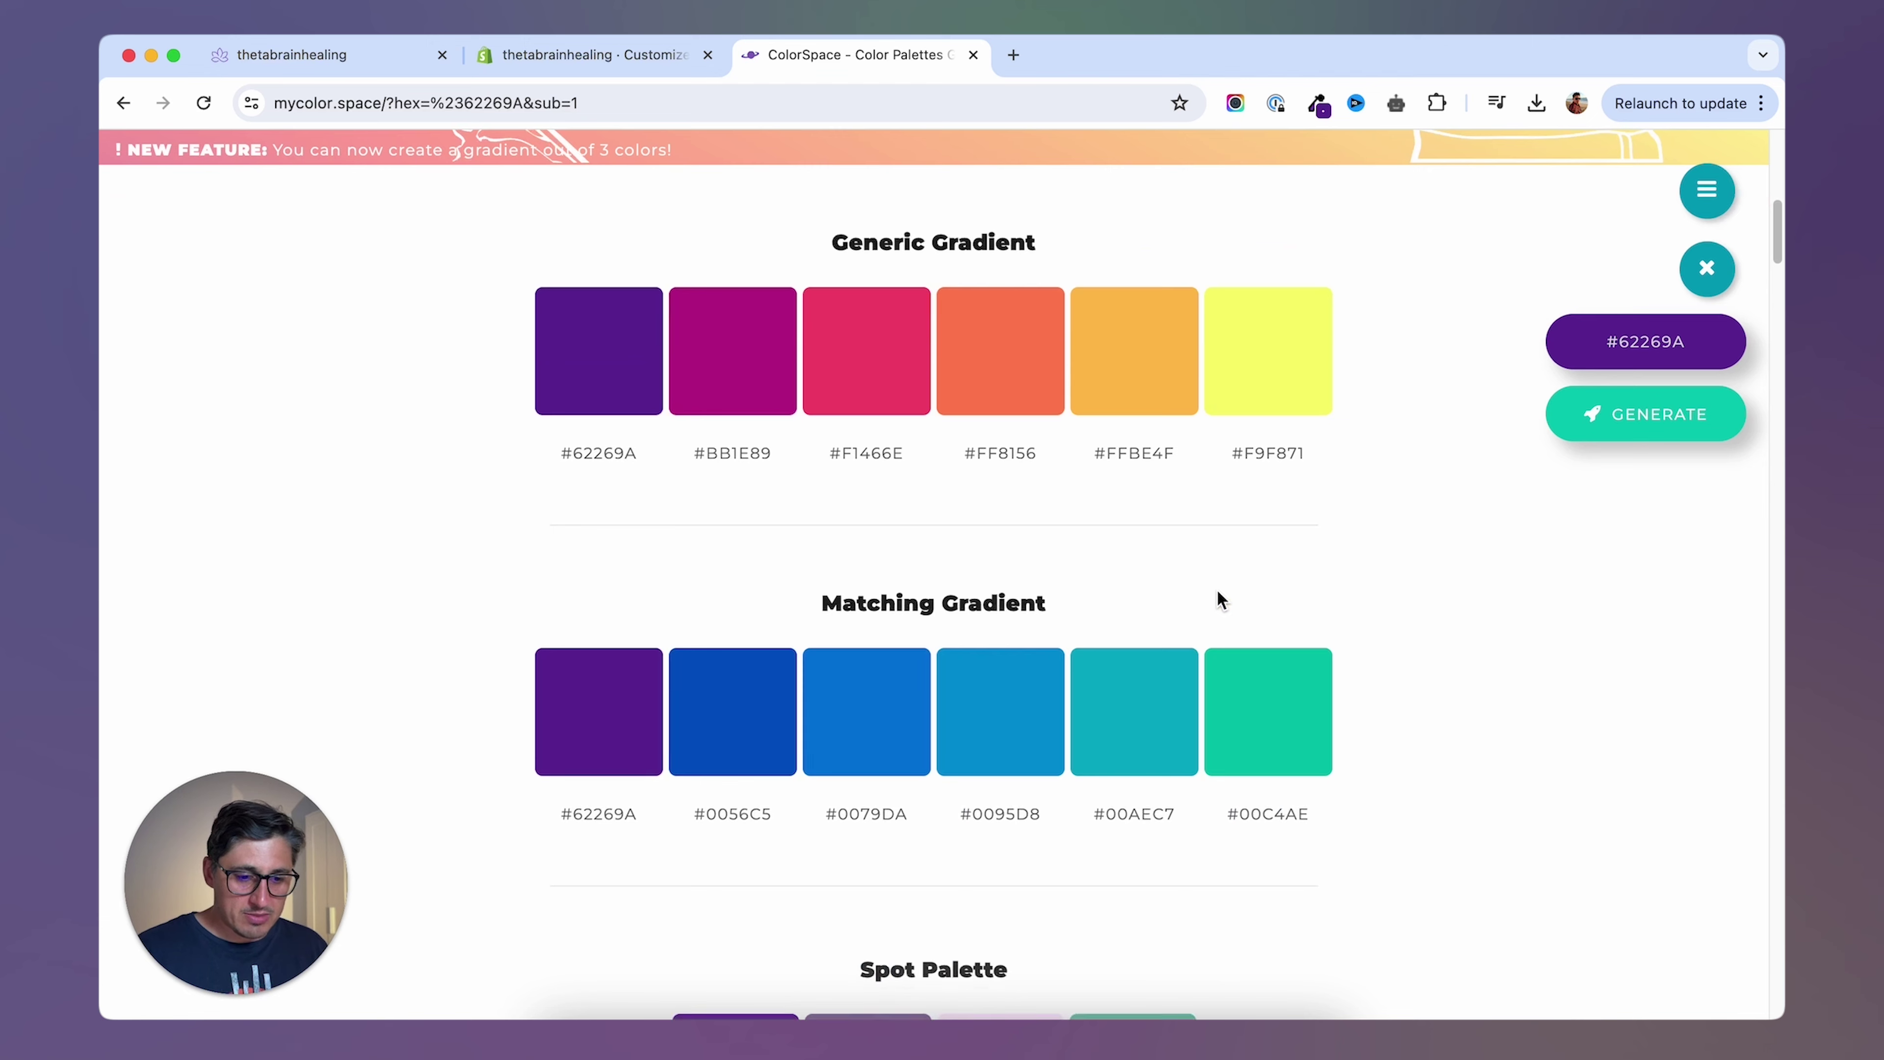
scroll(1217, 591, "down", 5)
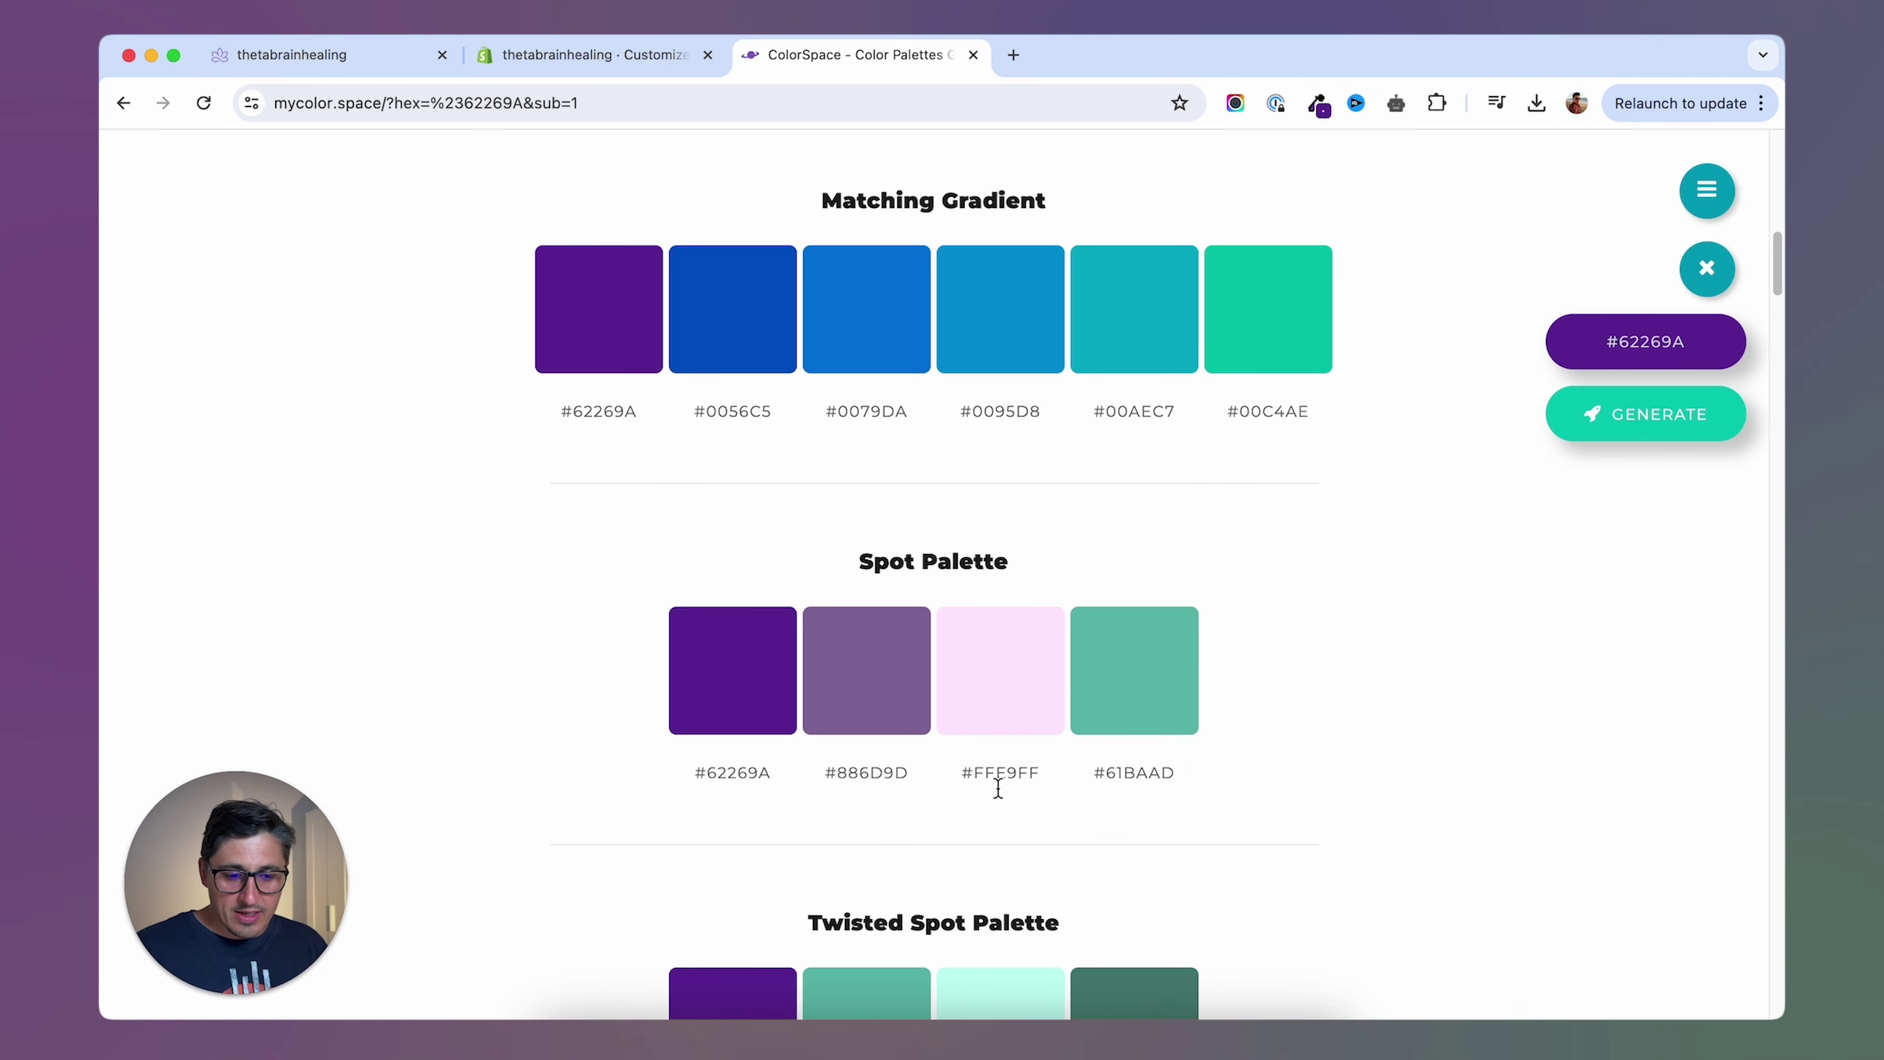
left_click_drag(958, 777, 1046, 777)
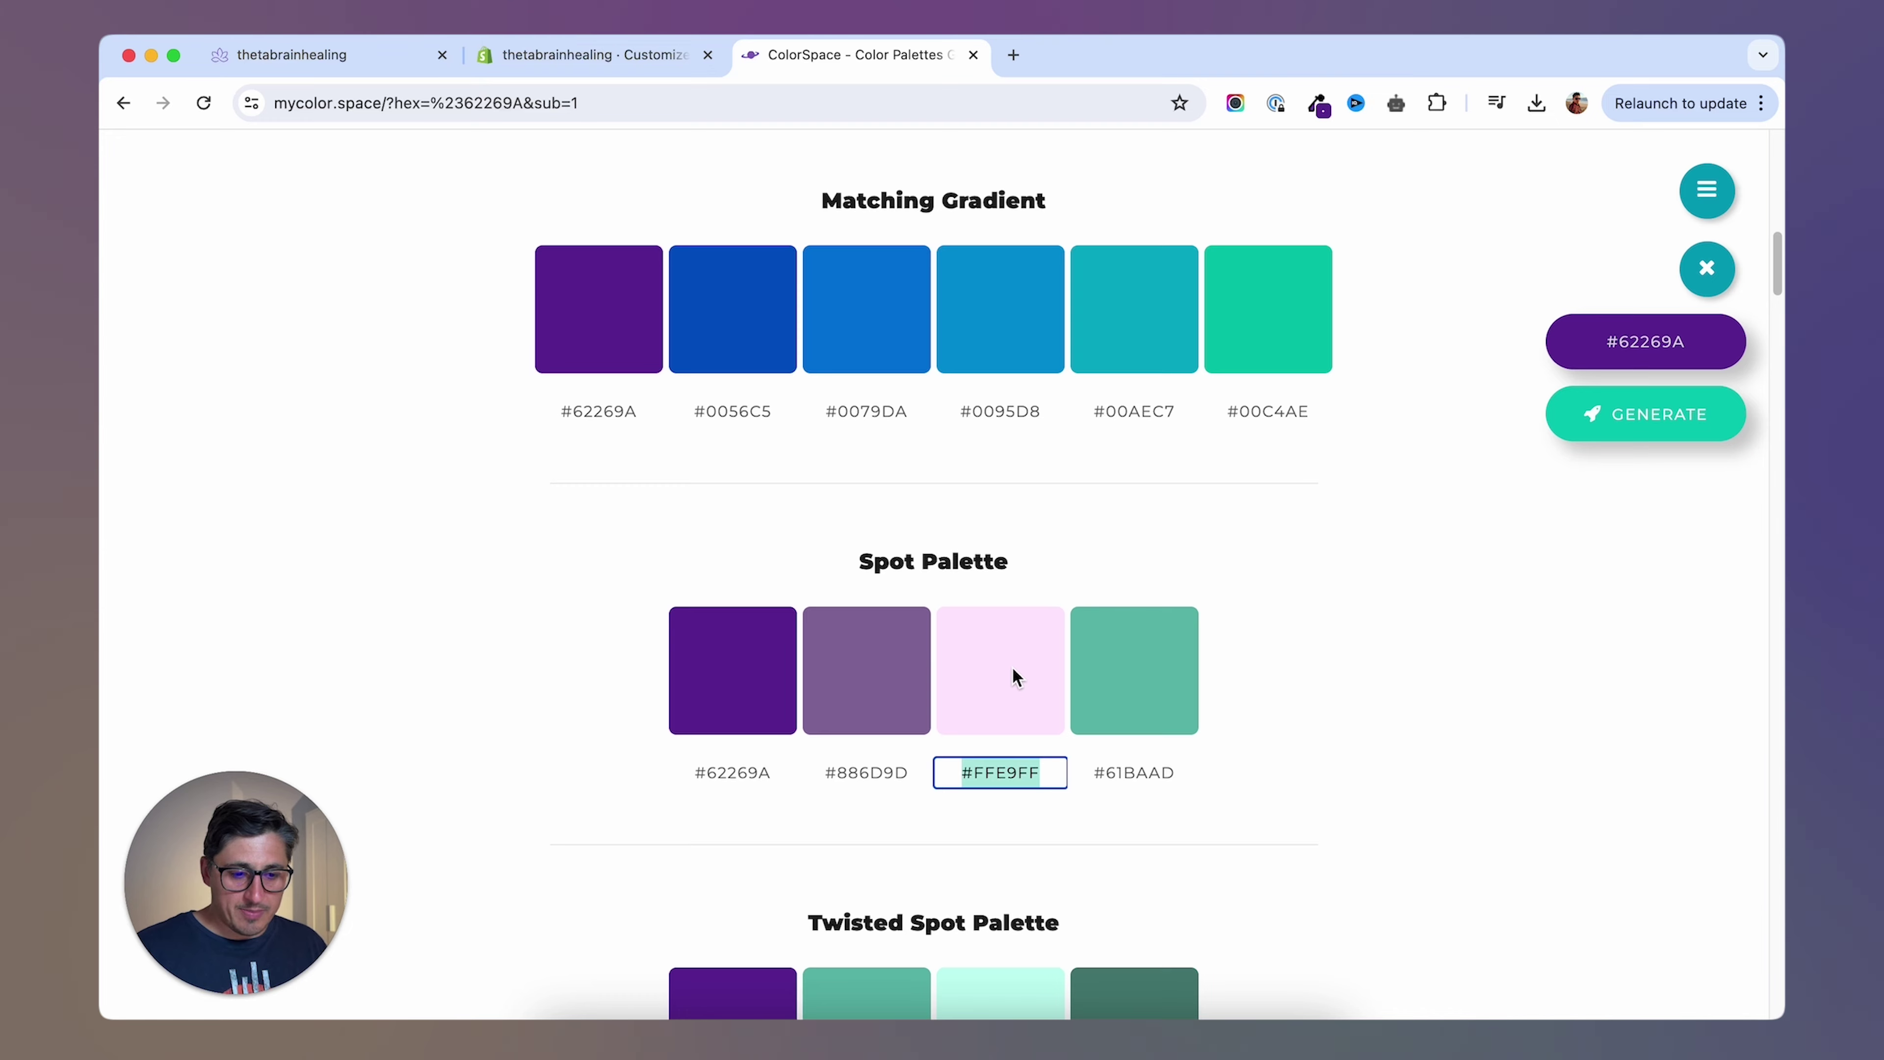
Copy the pale pink #FEF7FF from ColorSpace's Natural Palette and browse the remaining palettes.
scroll(1392, 709, "down", 1)
scroll(1391, 709, "down", 20)
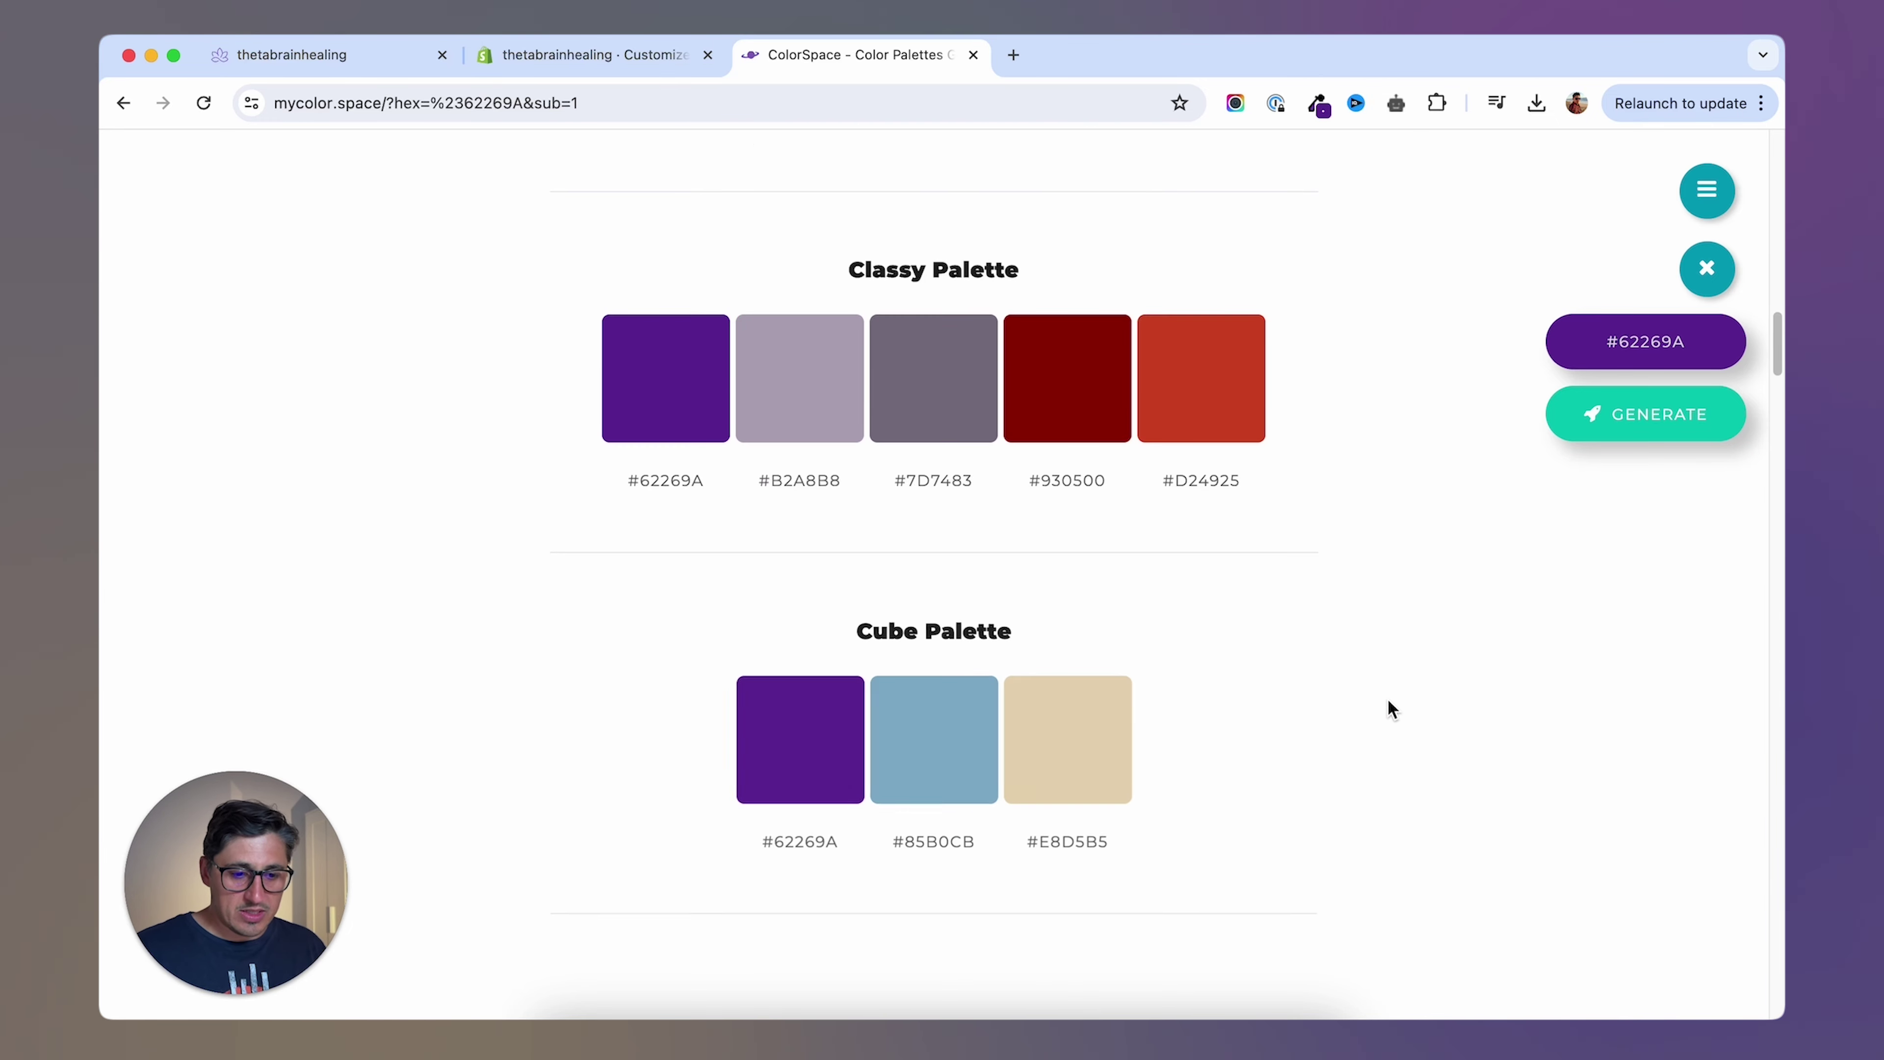
scroll(1391, 709, "down", 13)
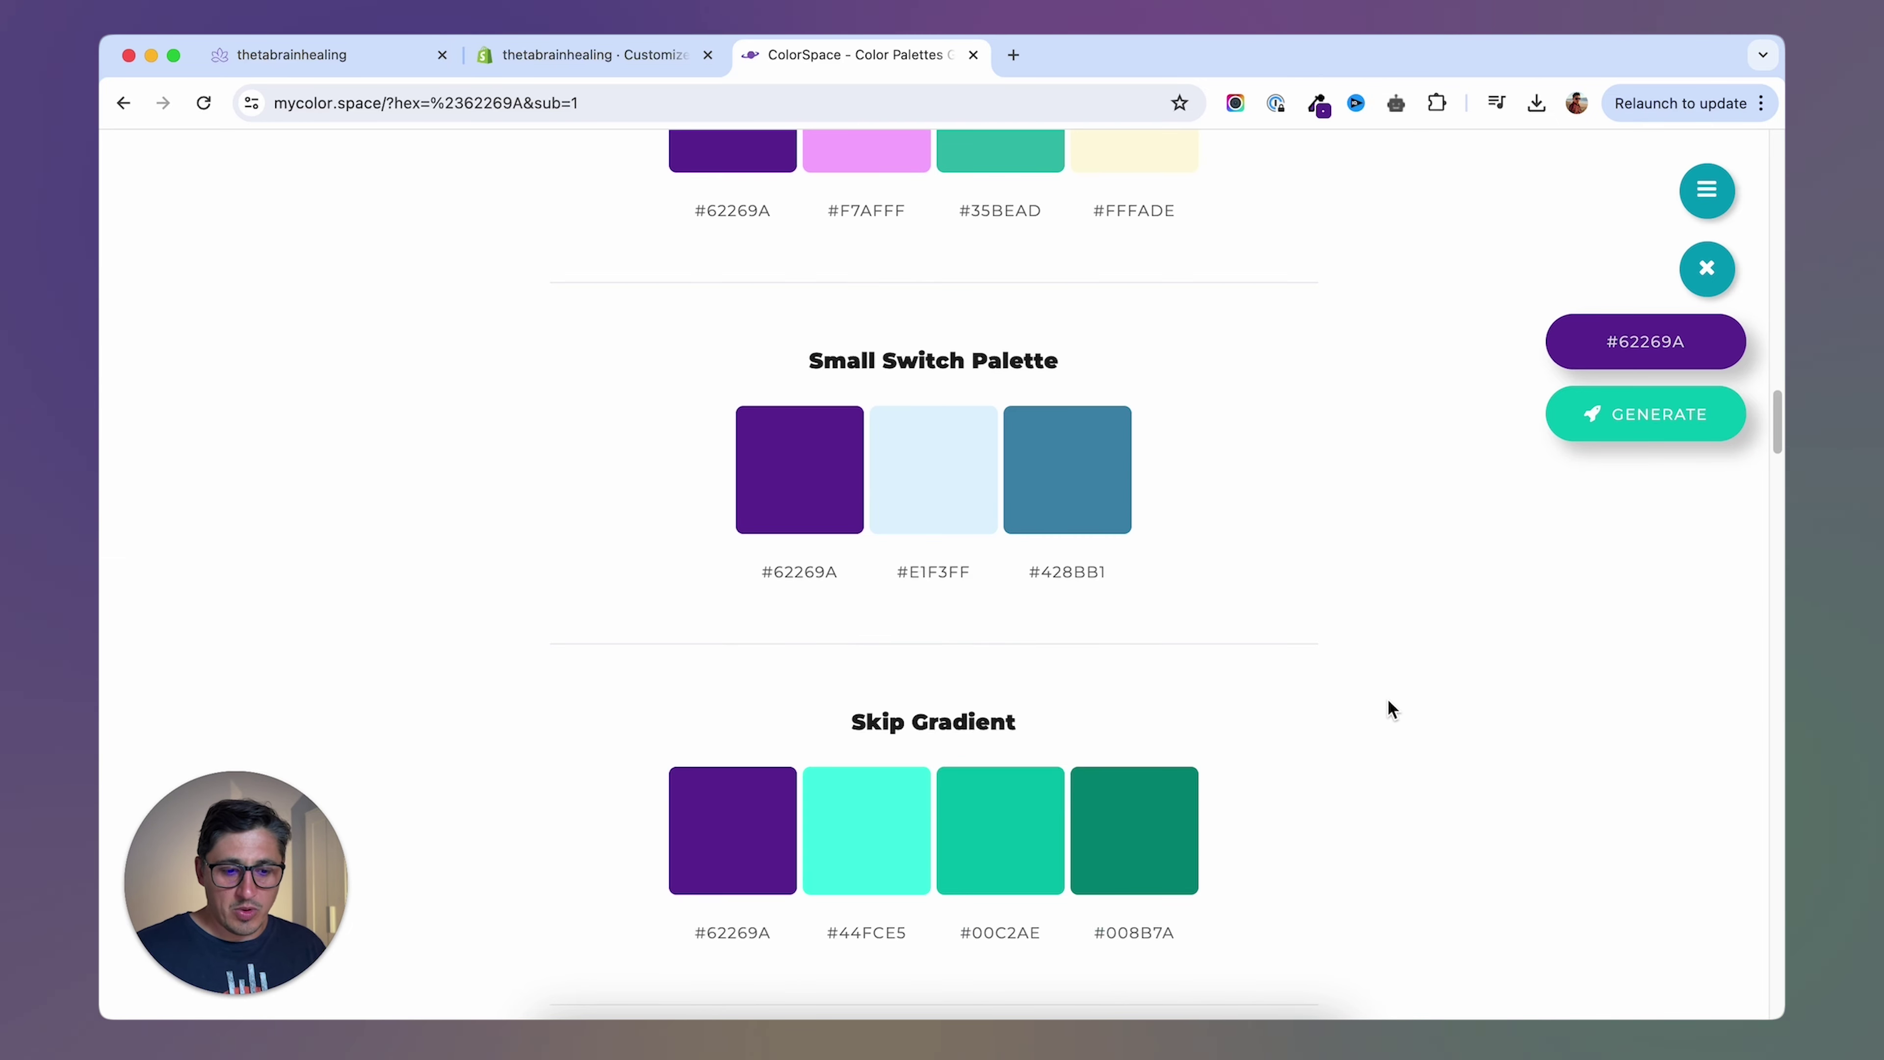
left_click_drag(961, 800, 1052, 806)
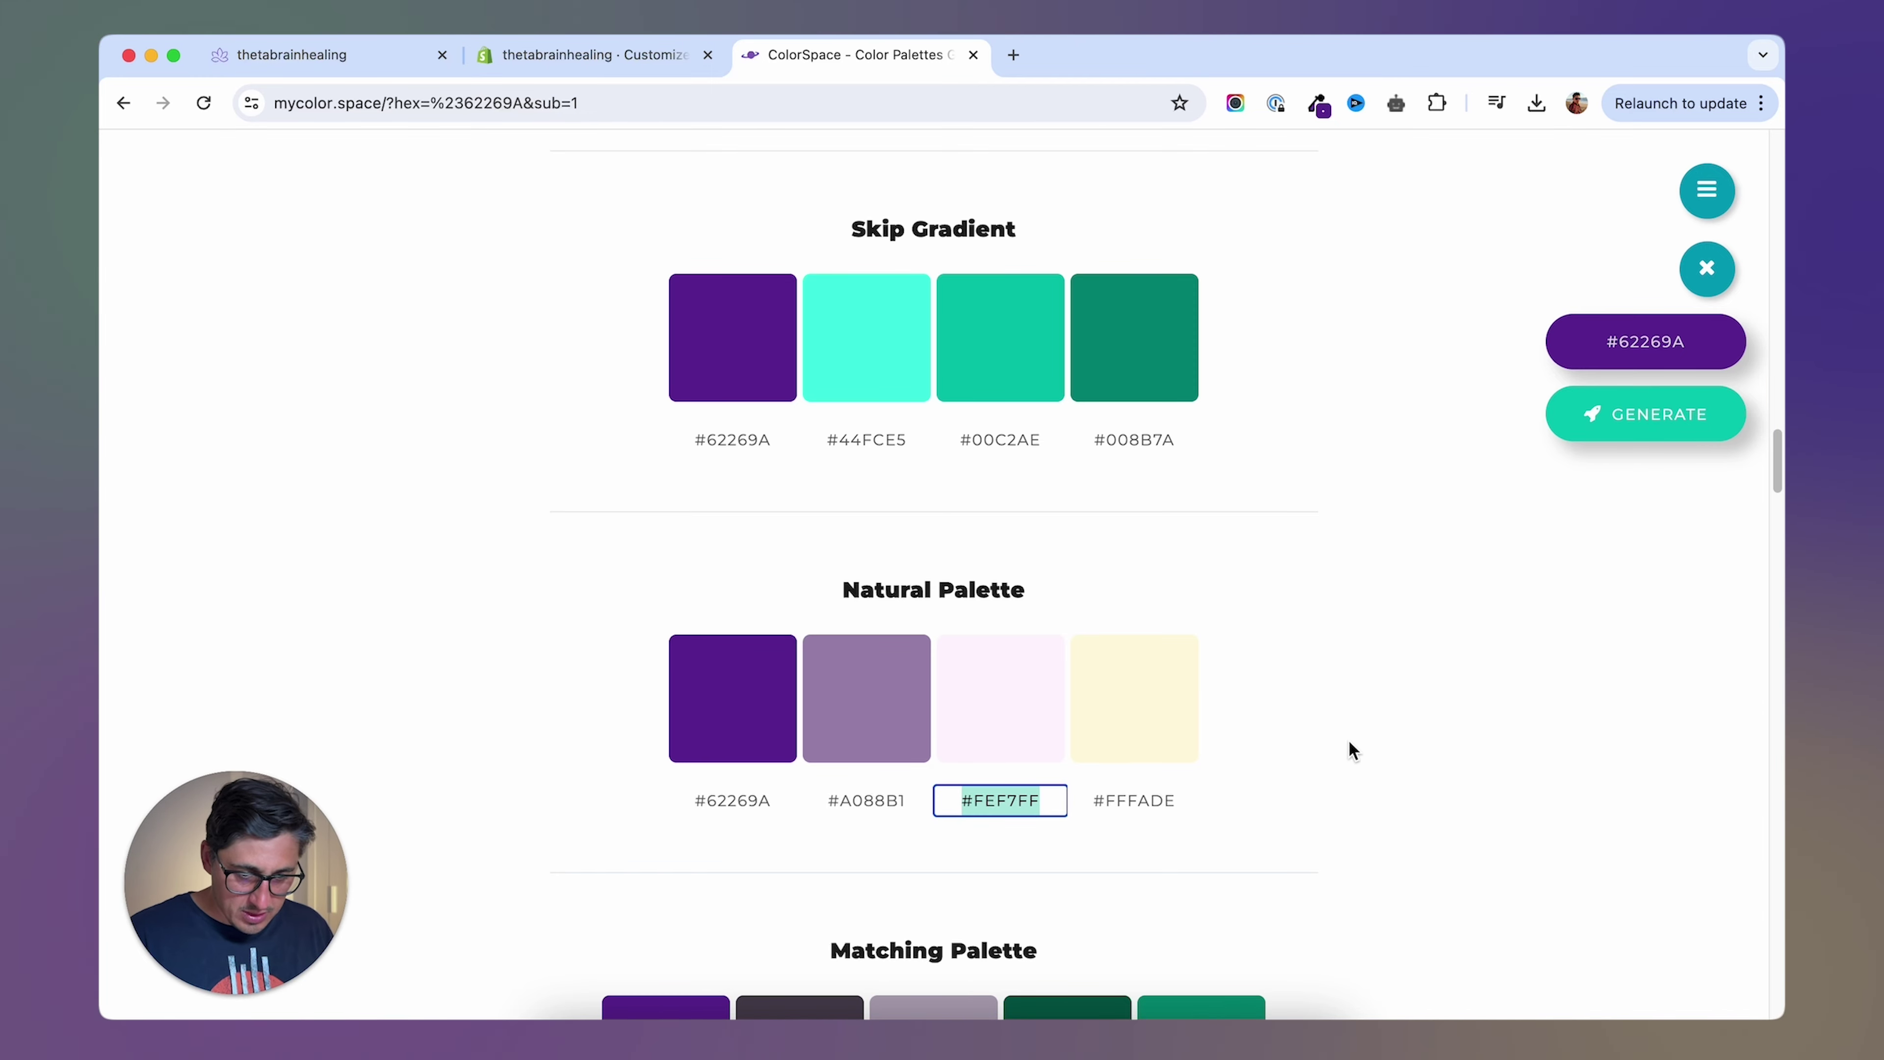
scroll(1350, 748, "down", 10)
scroll(1350, 750, "down", 17)
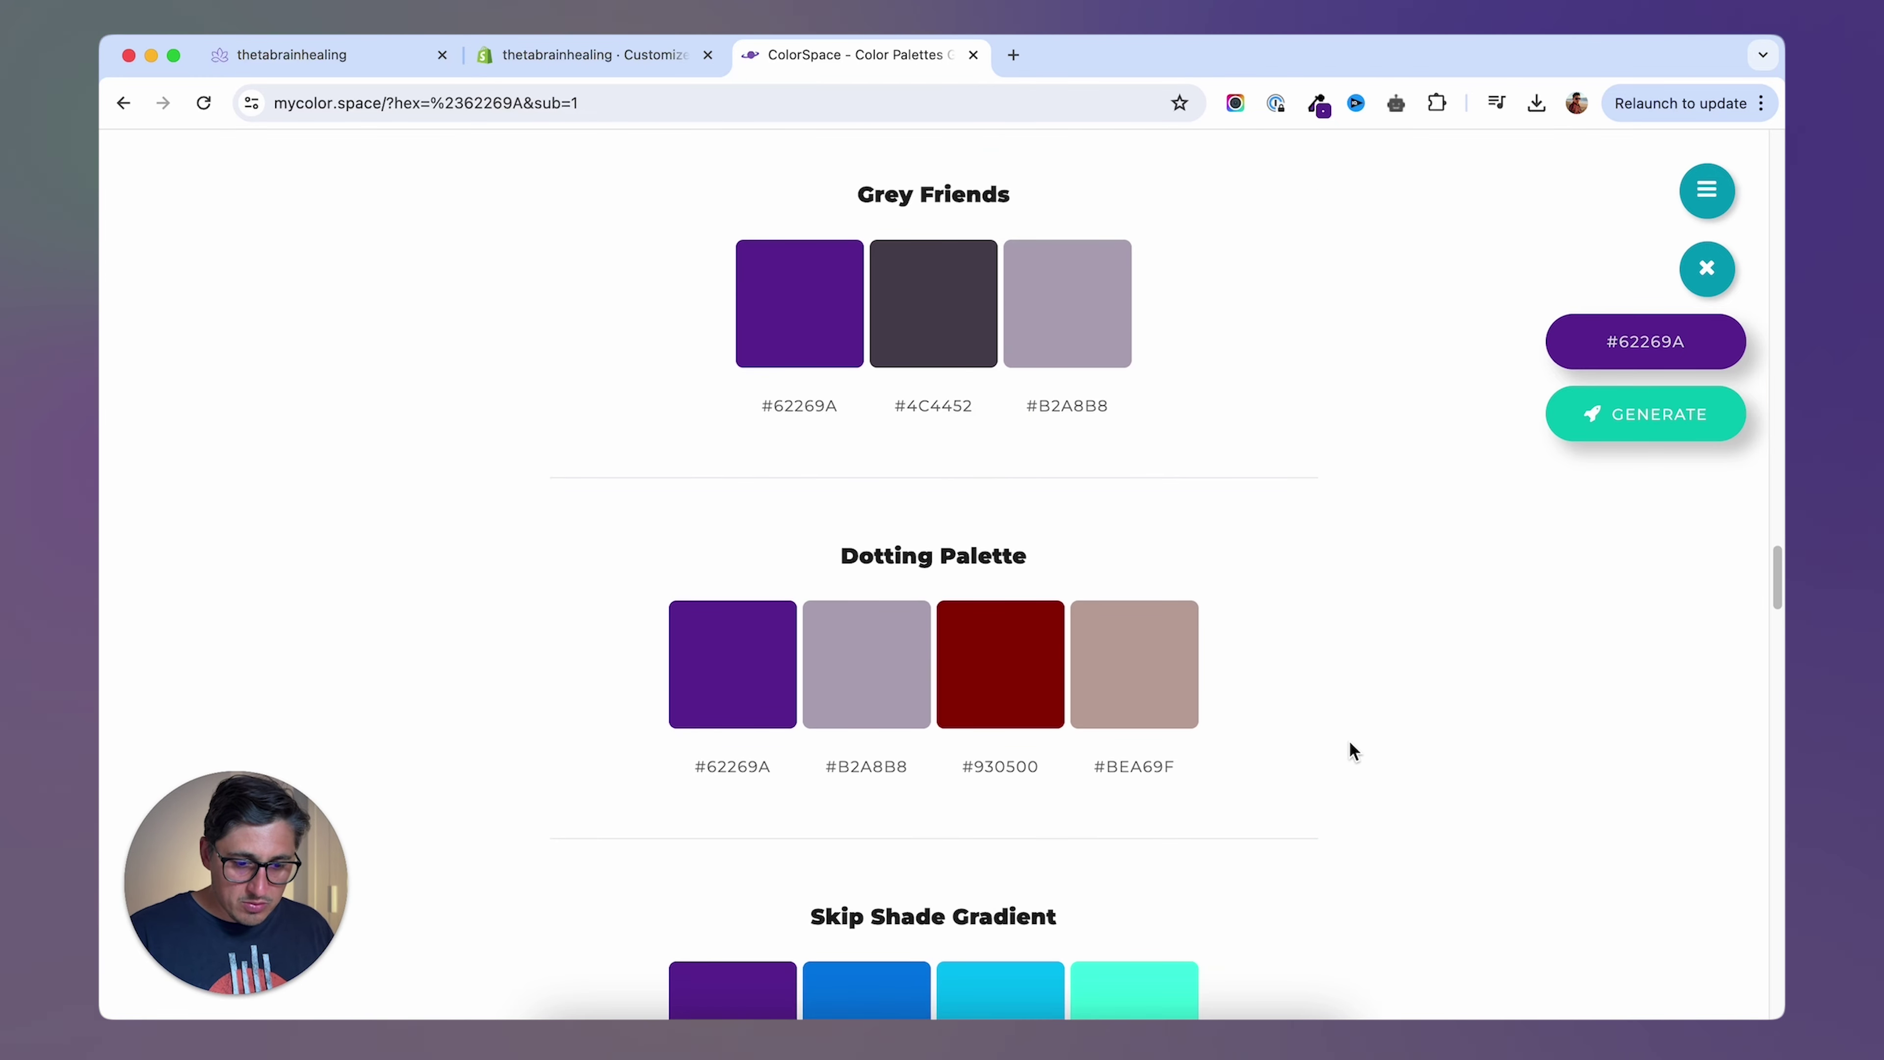
scroll(1350, 750, "down", 9)
Switch to the Shopify theme editor and set the background of color Scheme 1 to #FEF7FF.
left_click(593, 54)
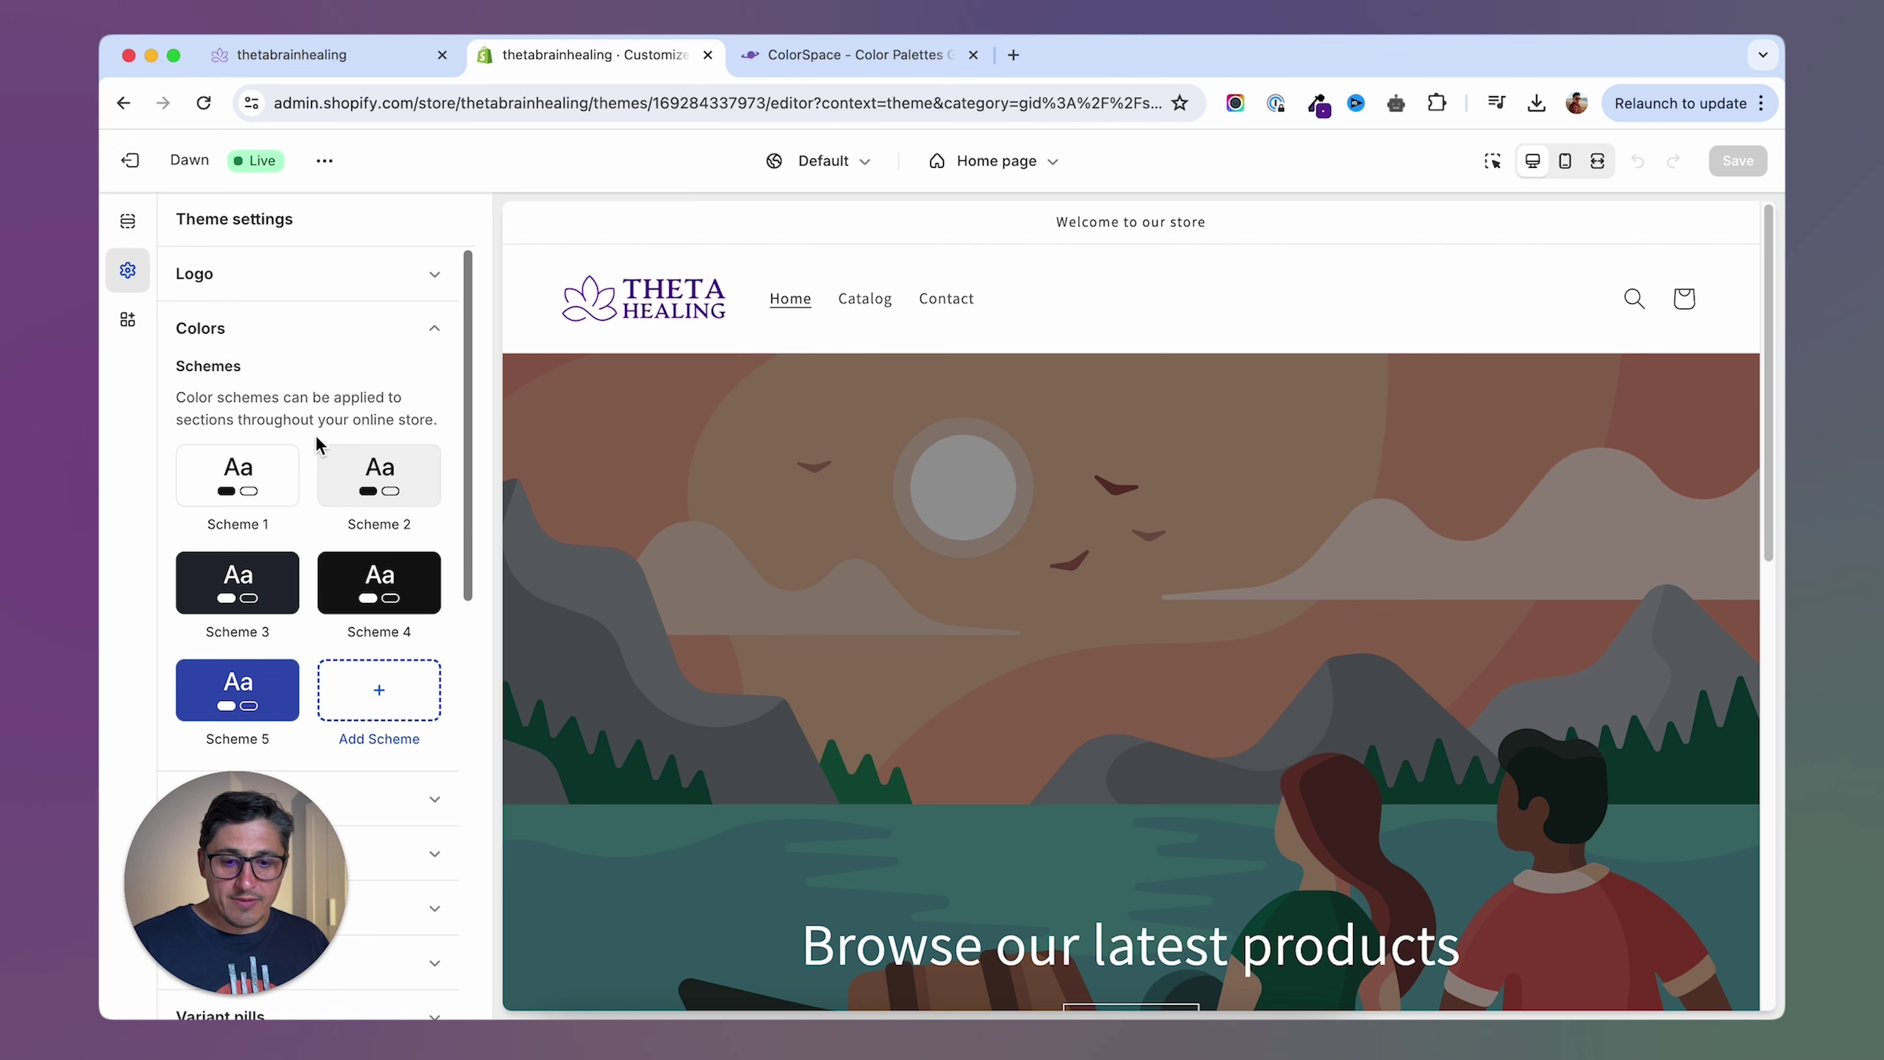
left_click(213, 528)
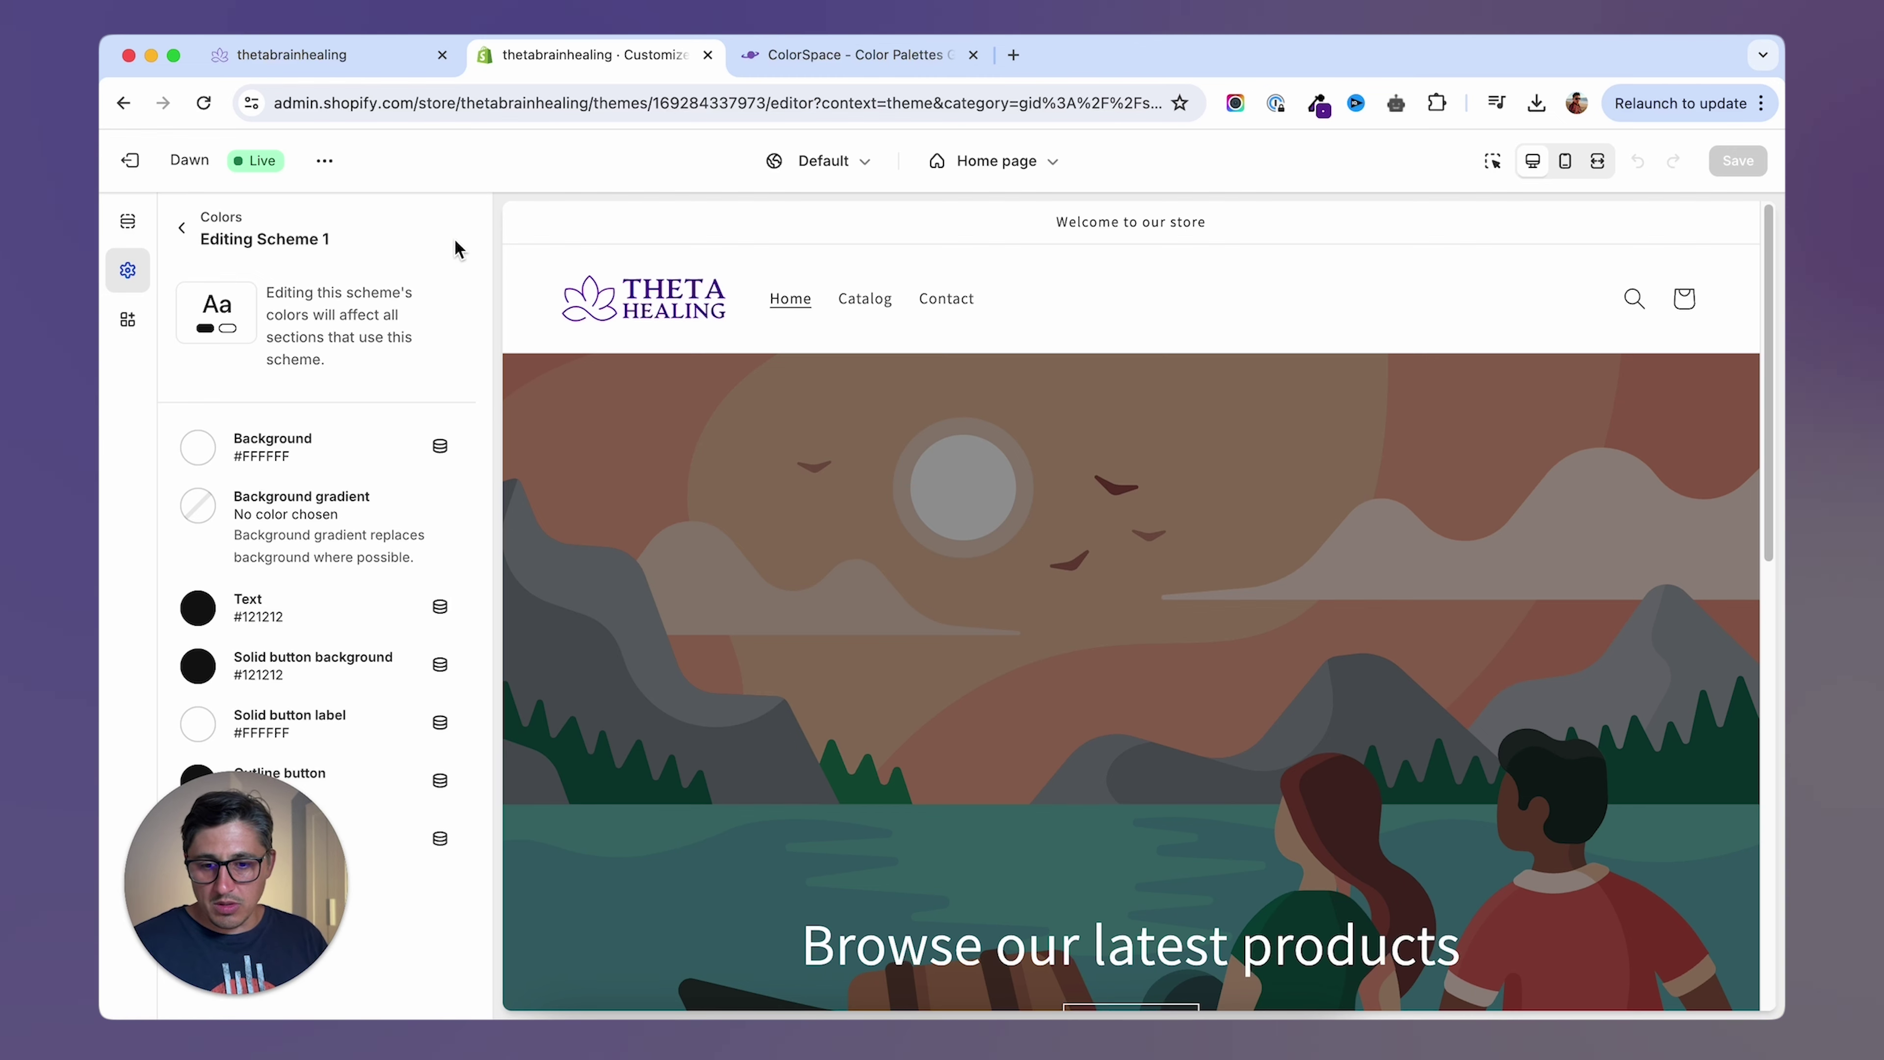
left_click(197, 446)
left_click_drag(333, 682, 232, 682)
key("super+v")
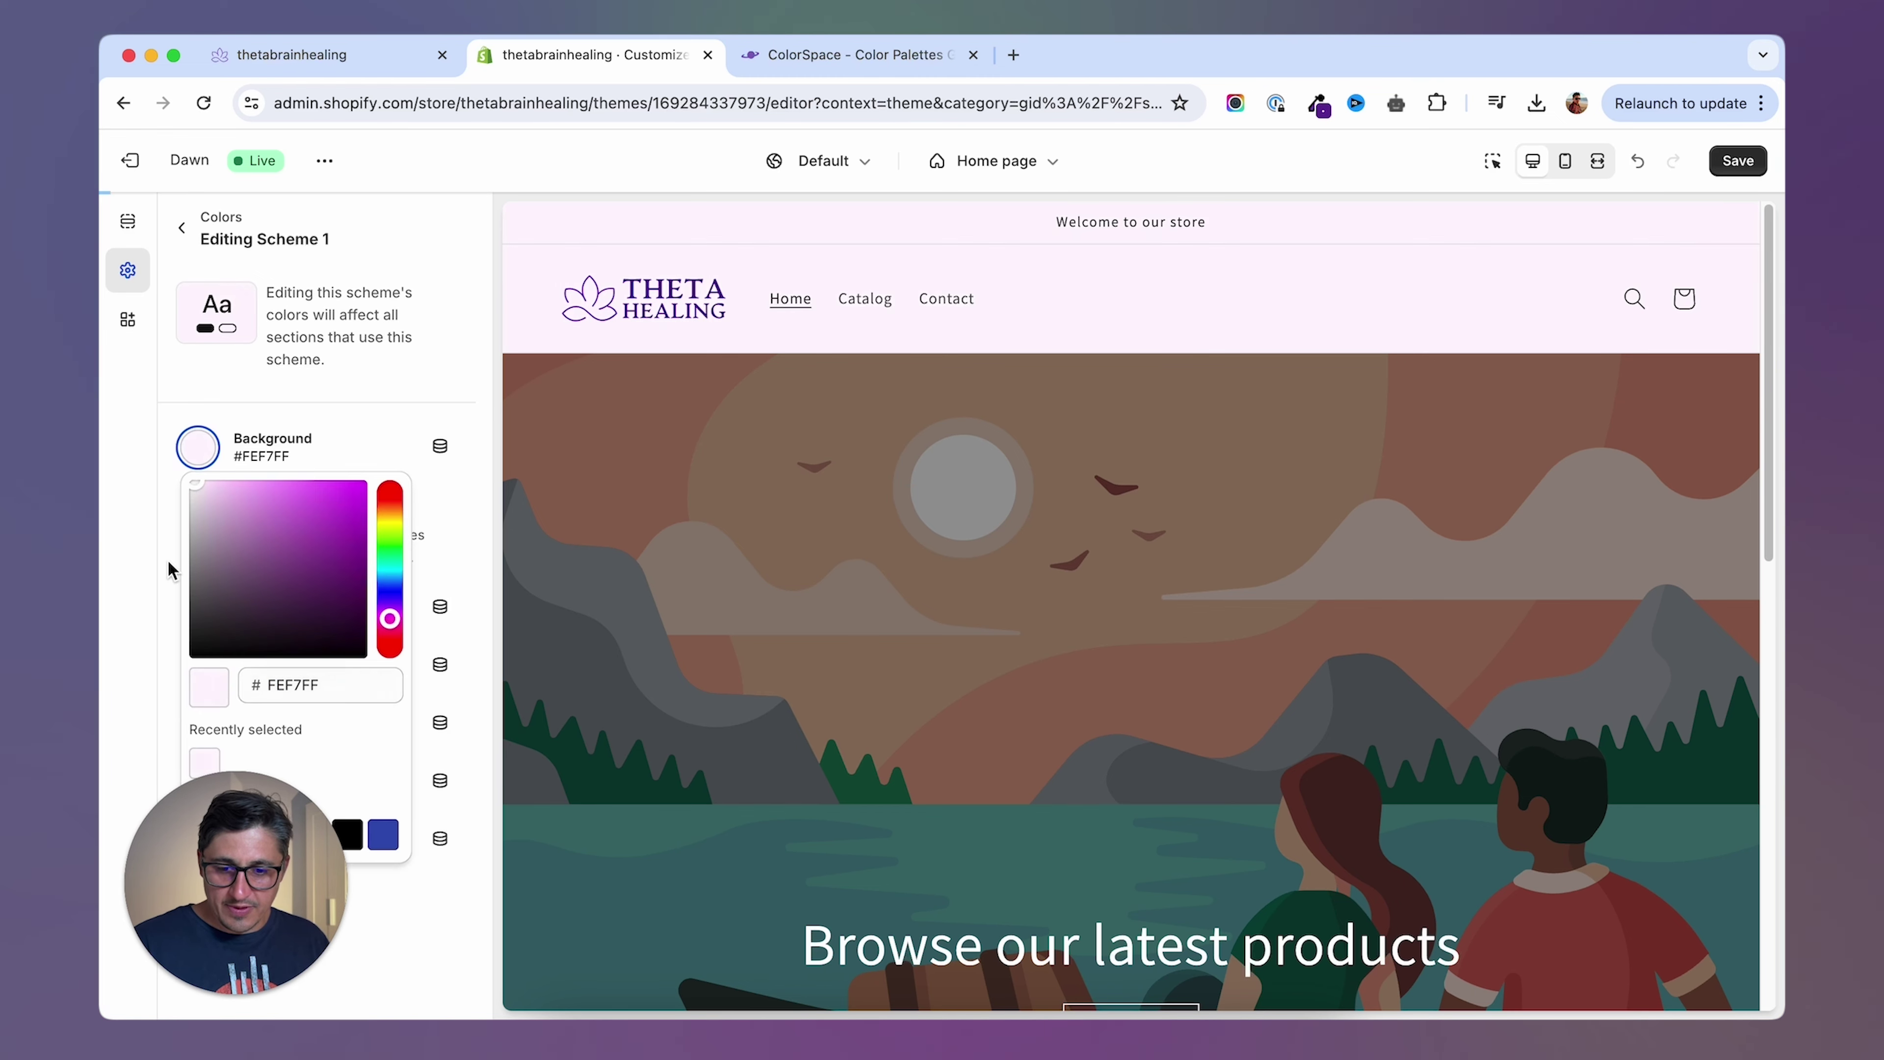
left_click(168, 566)
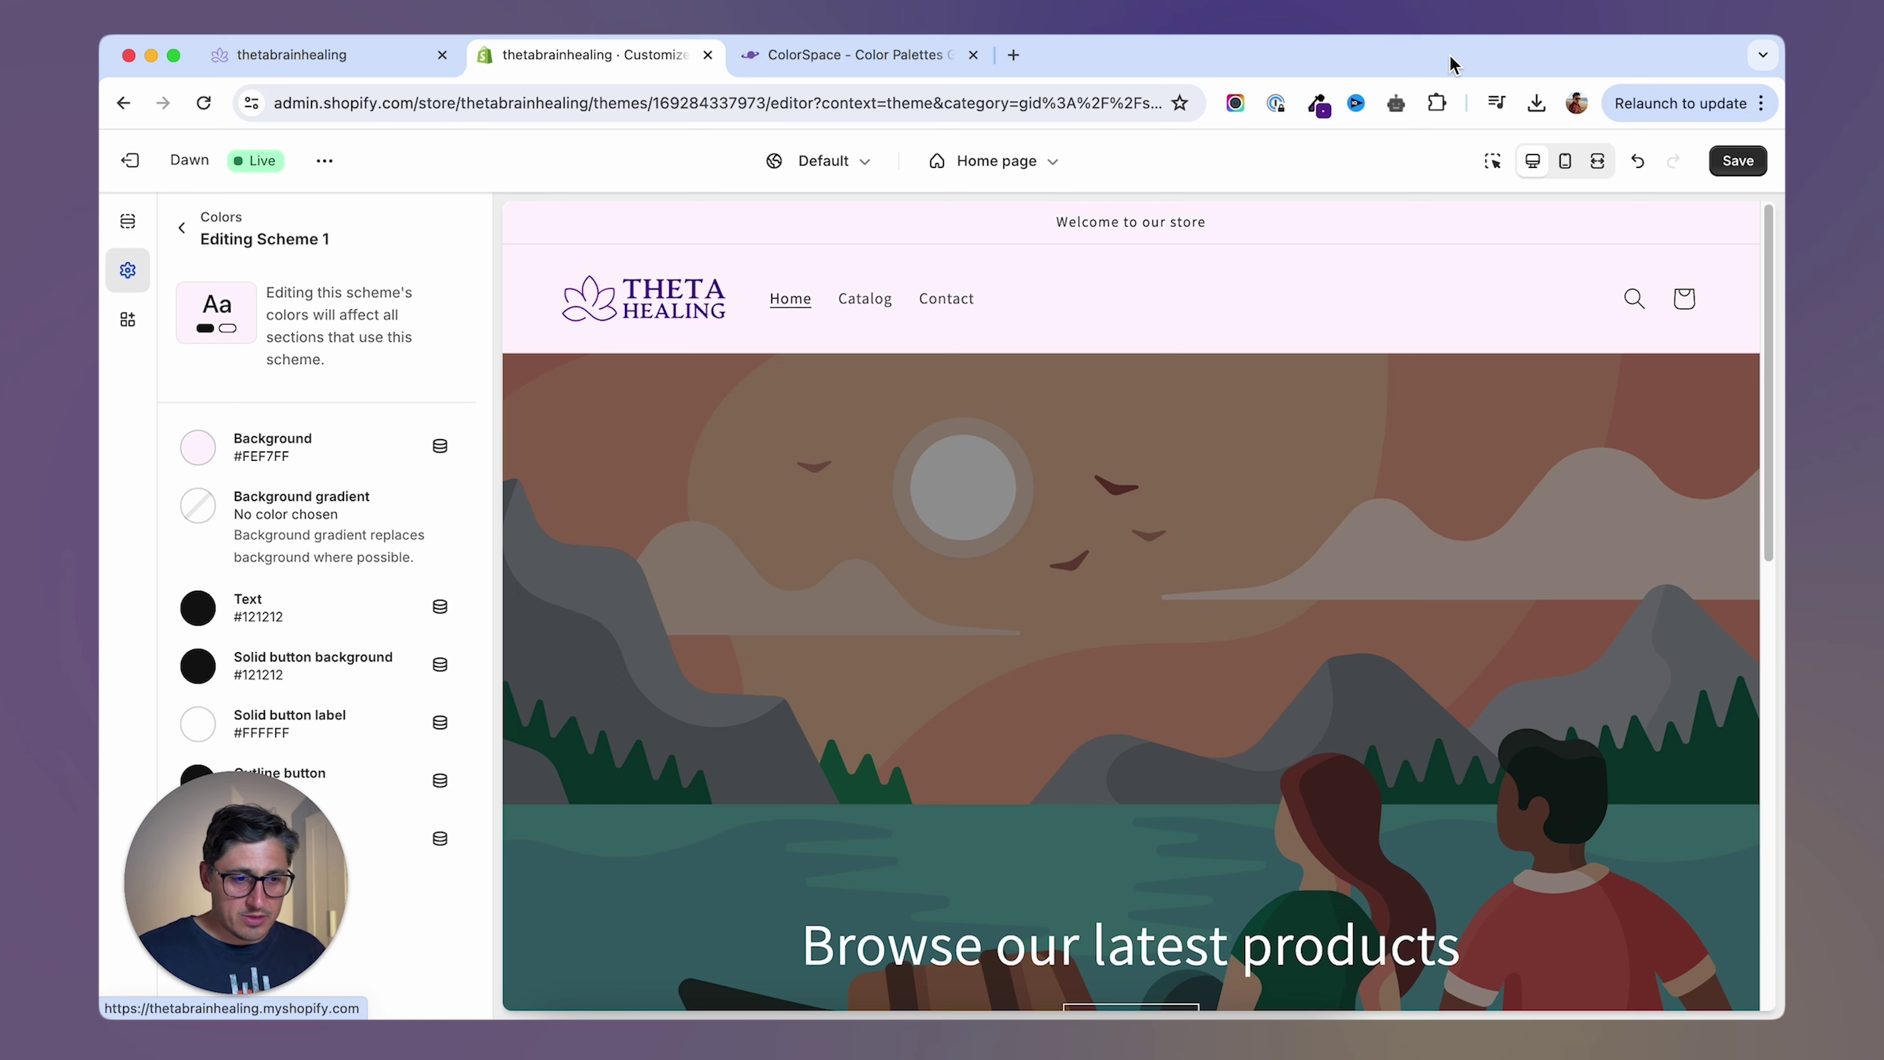
Sample the purple #4F0C8F from the header logo in the theme preview with the ColorZilla page picker.
left_click(1318, 103)
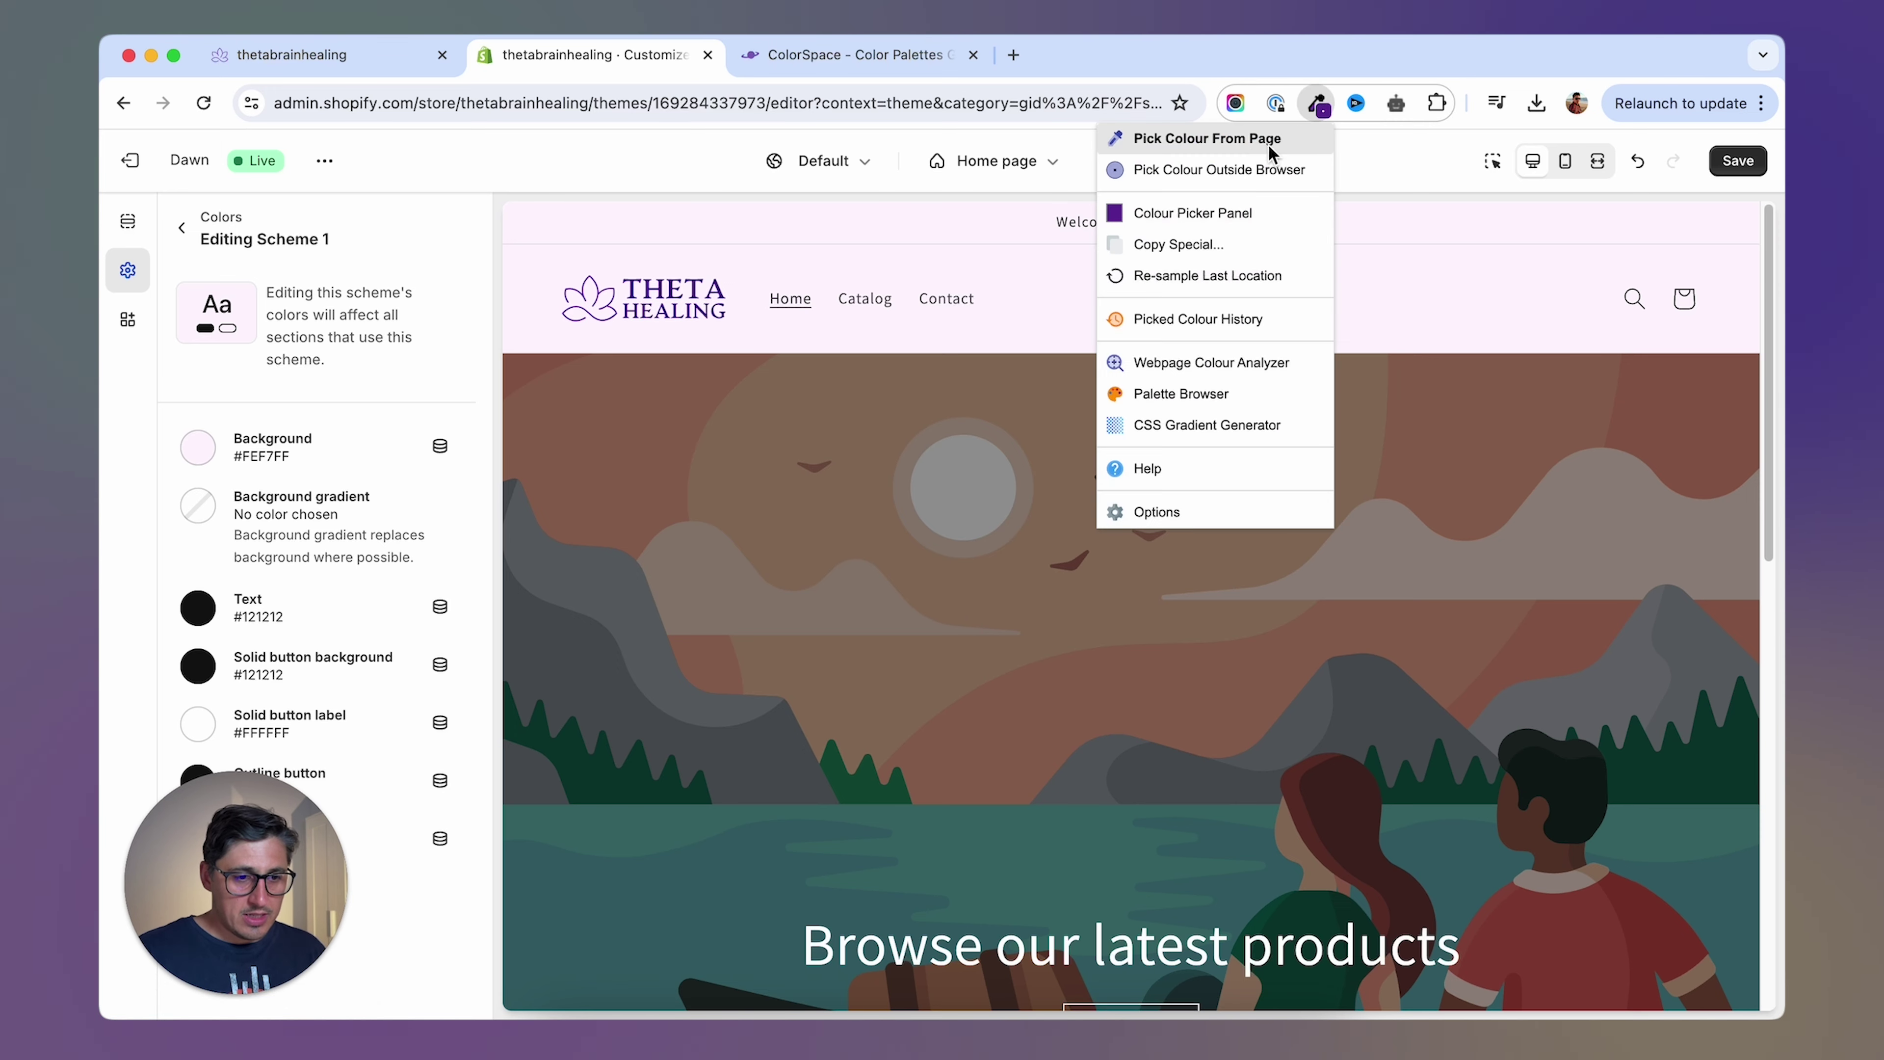
left_click(1203, 149)
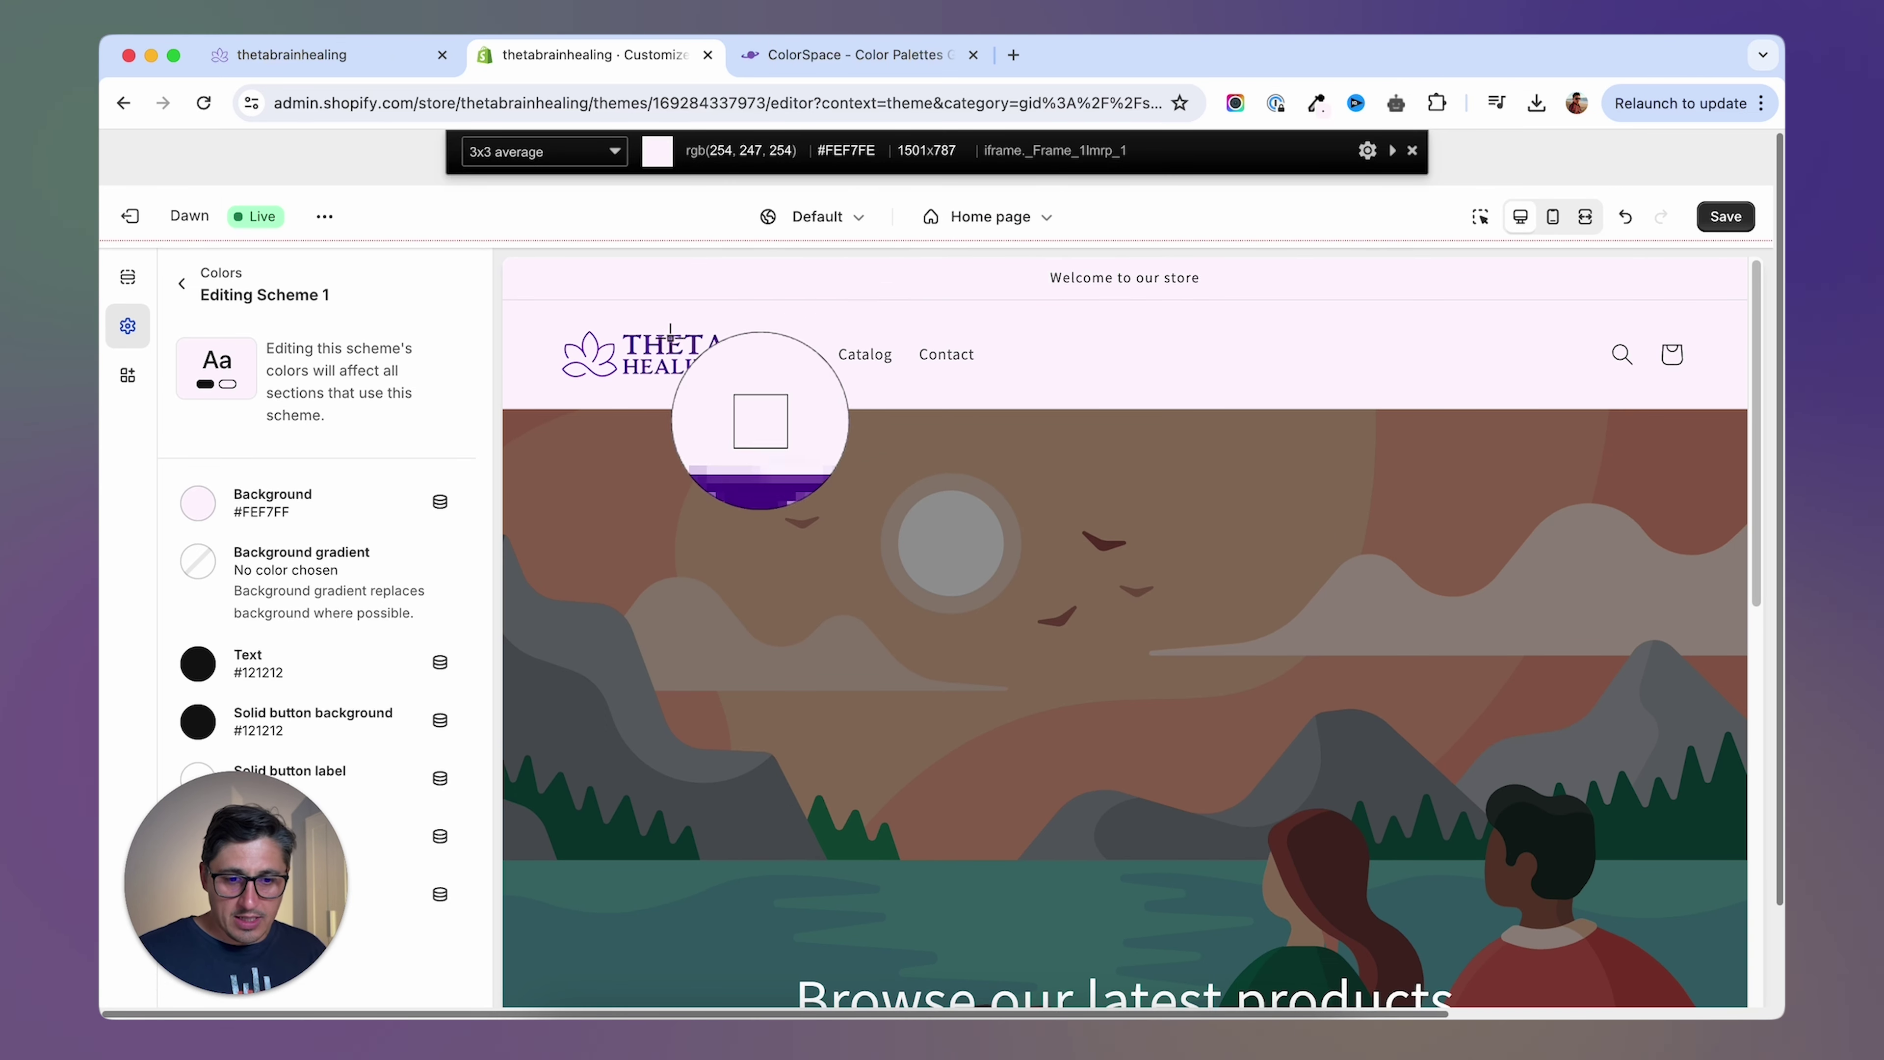
left_click(696, 347)
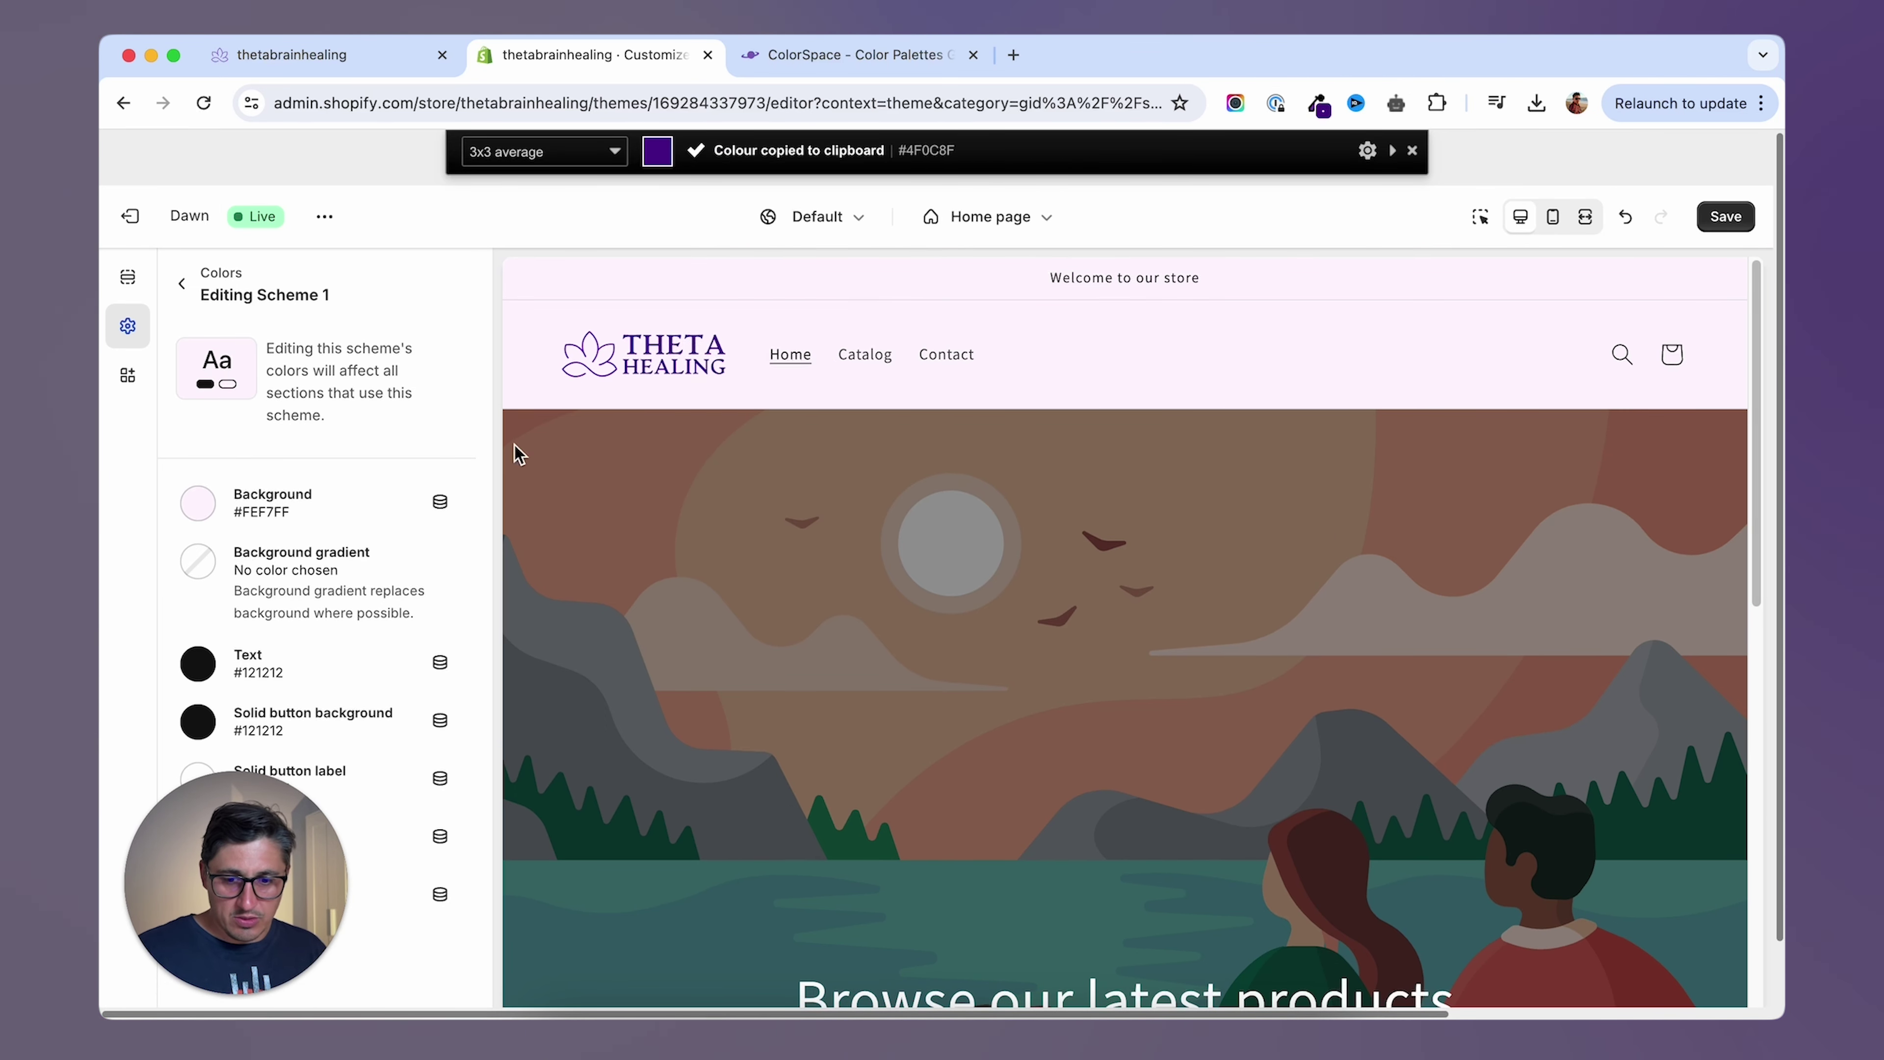
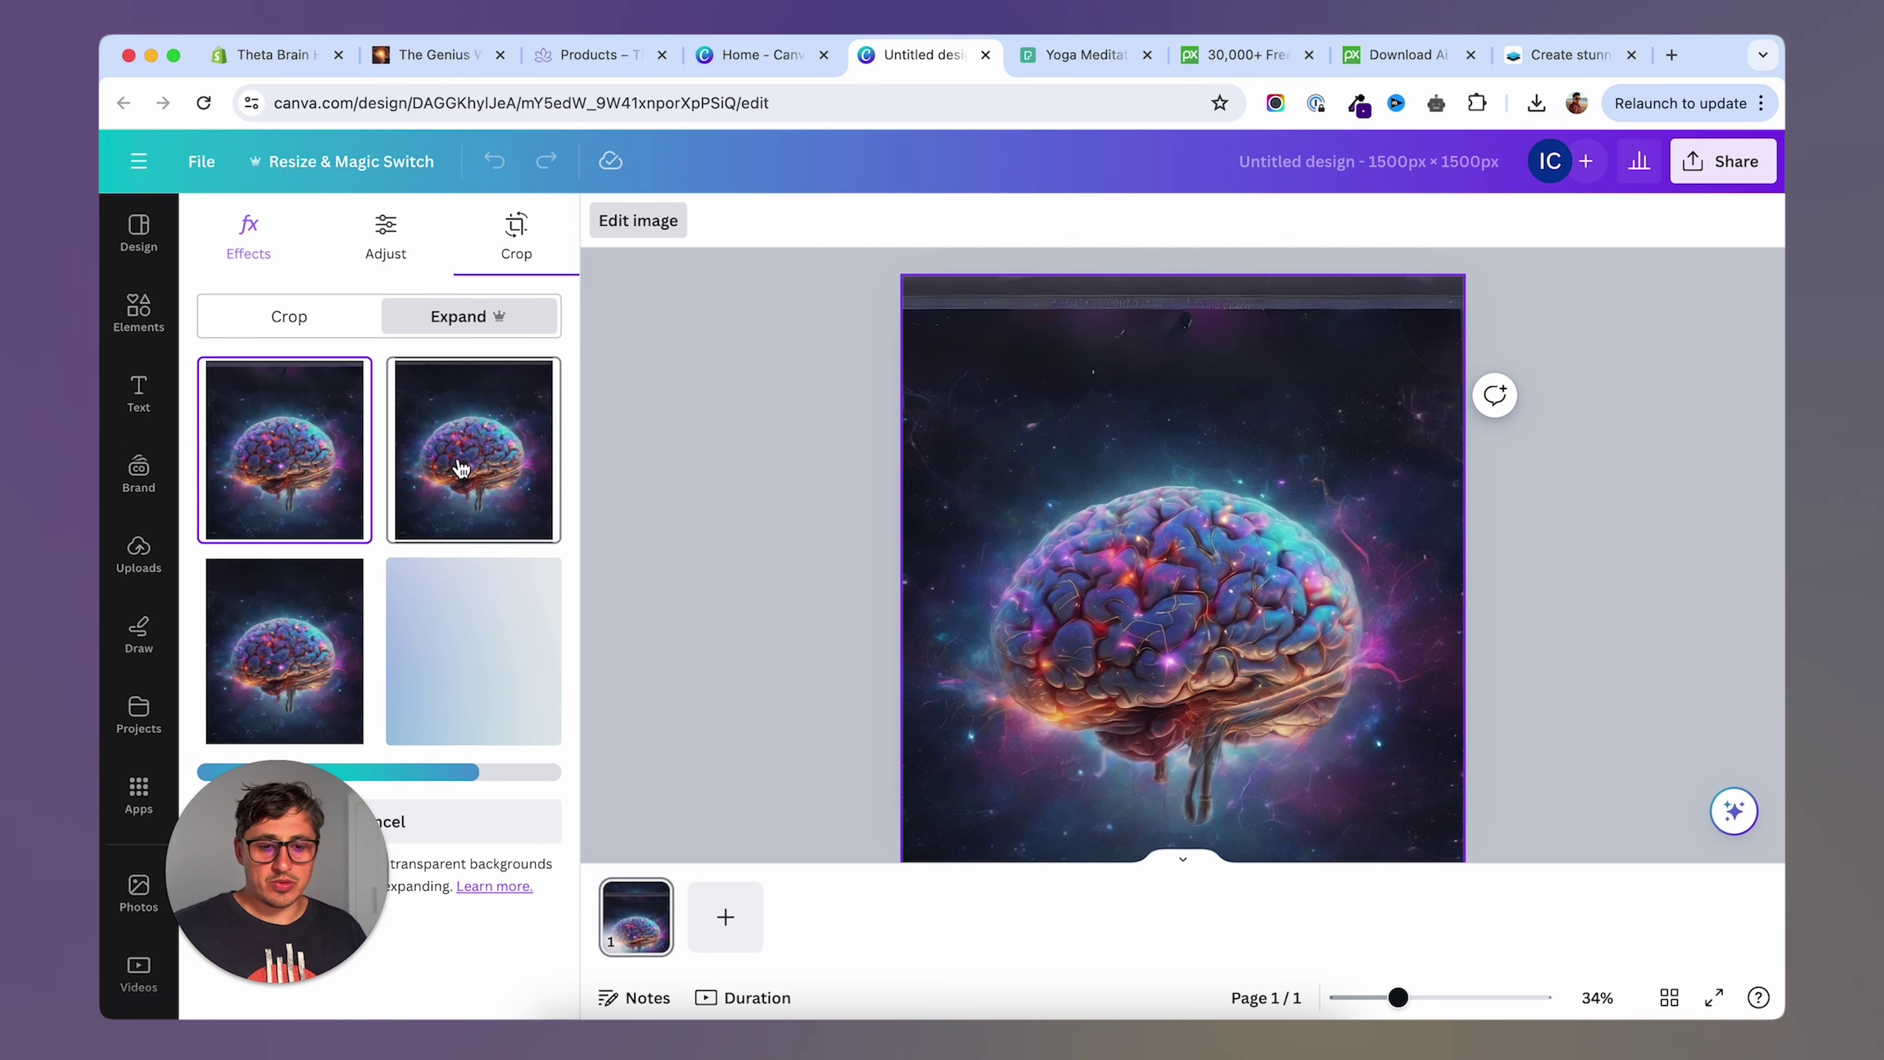
Compare the expanded versions of the brain image in Canva and select the third result.
left_click(495, 420)
left_click(315, 638)
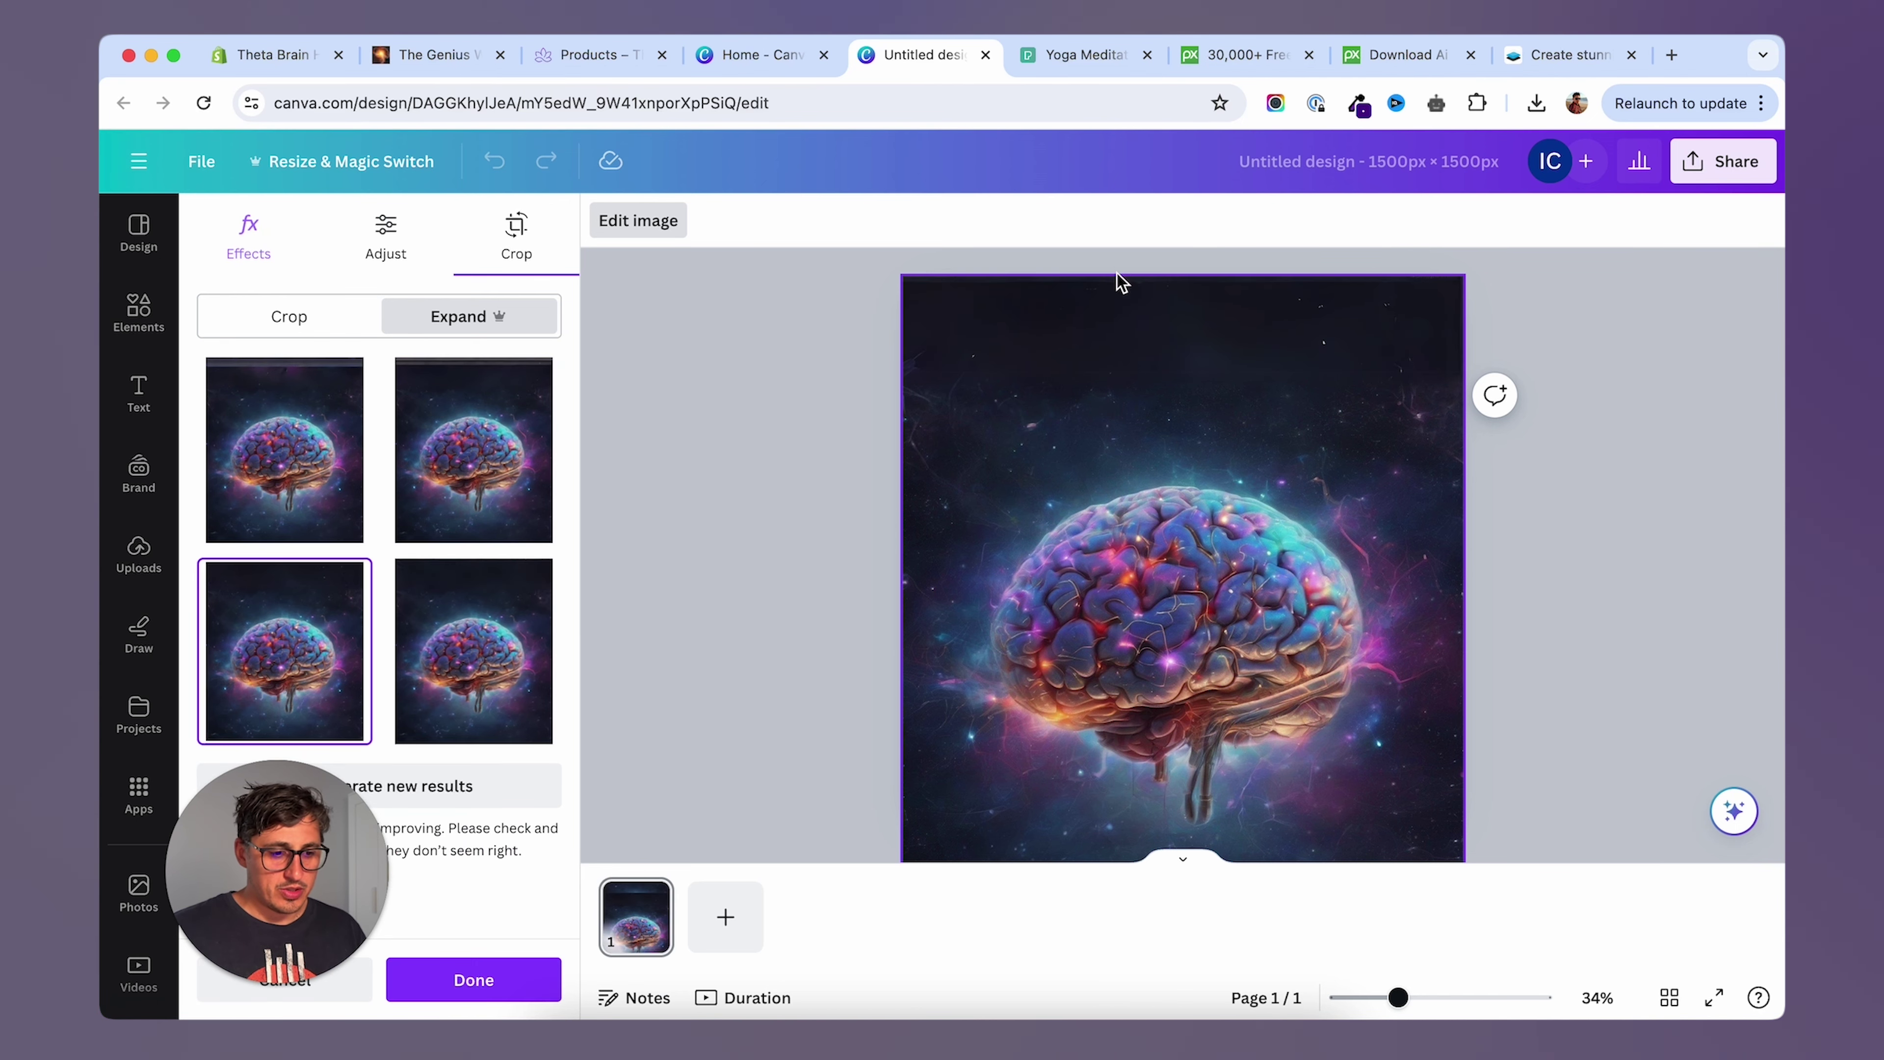
Compare the other expanded brain image results and select the fourth version.
left_click(483, 629)
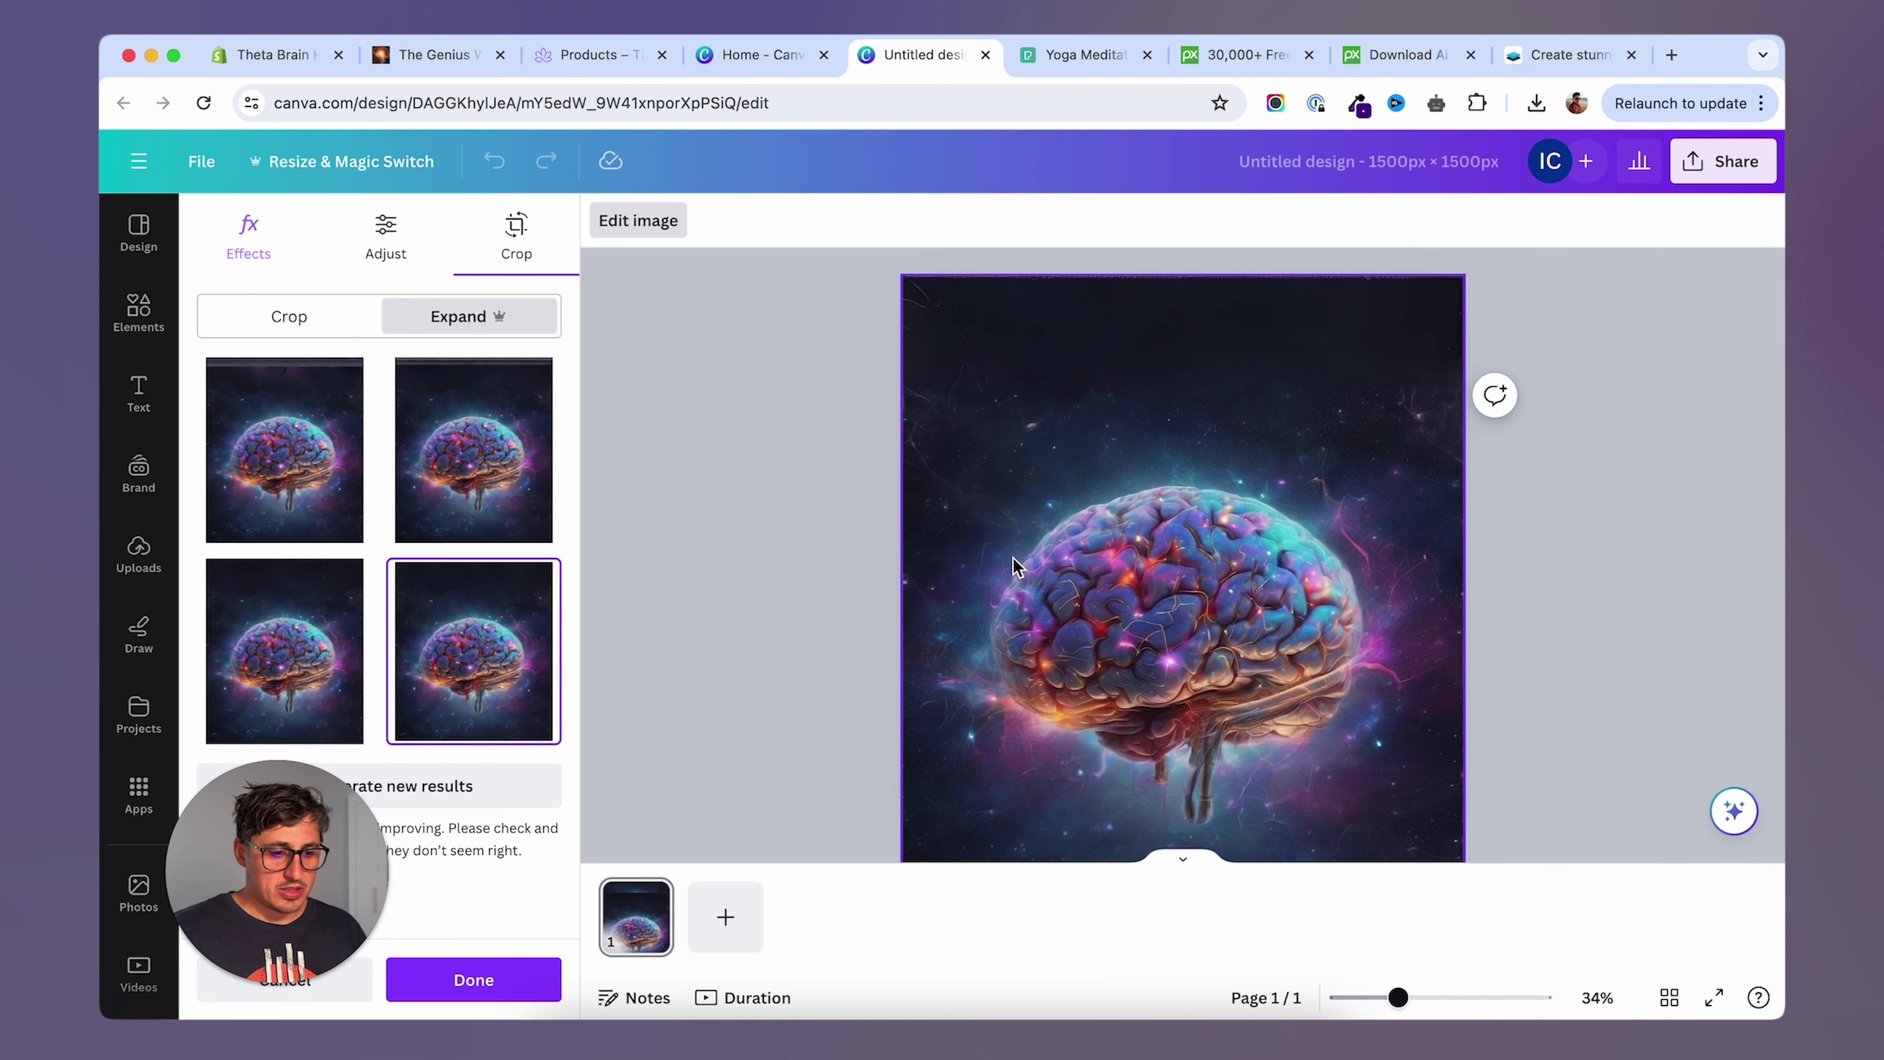
left_click(473, 446)
left_click(312, 451)
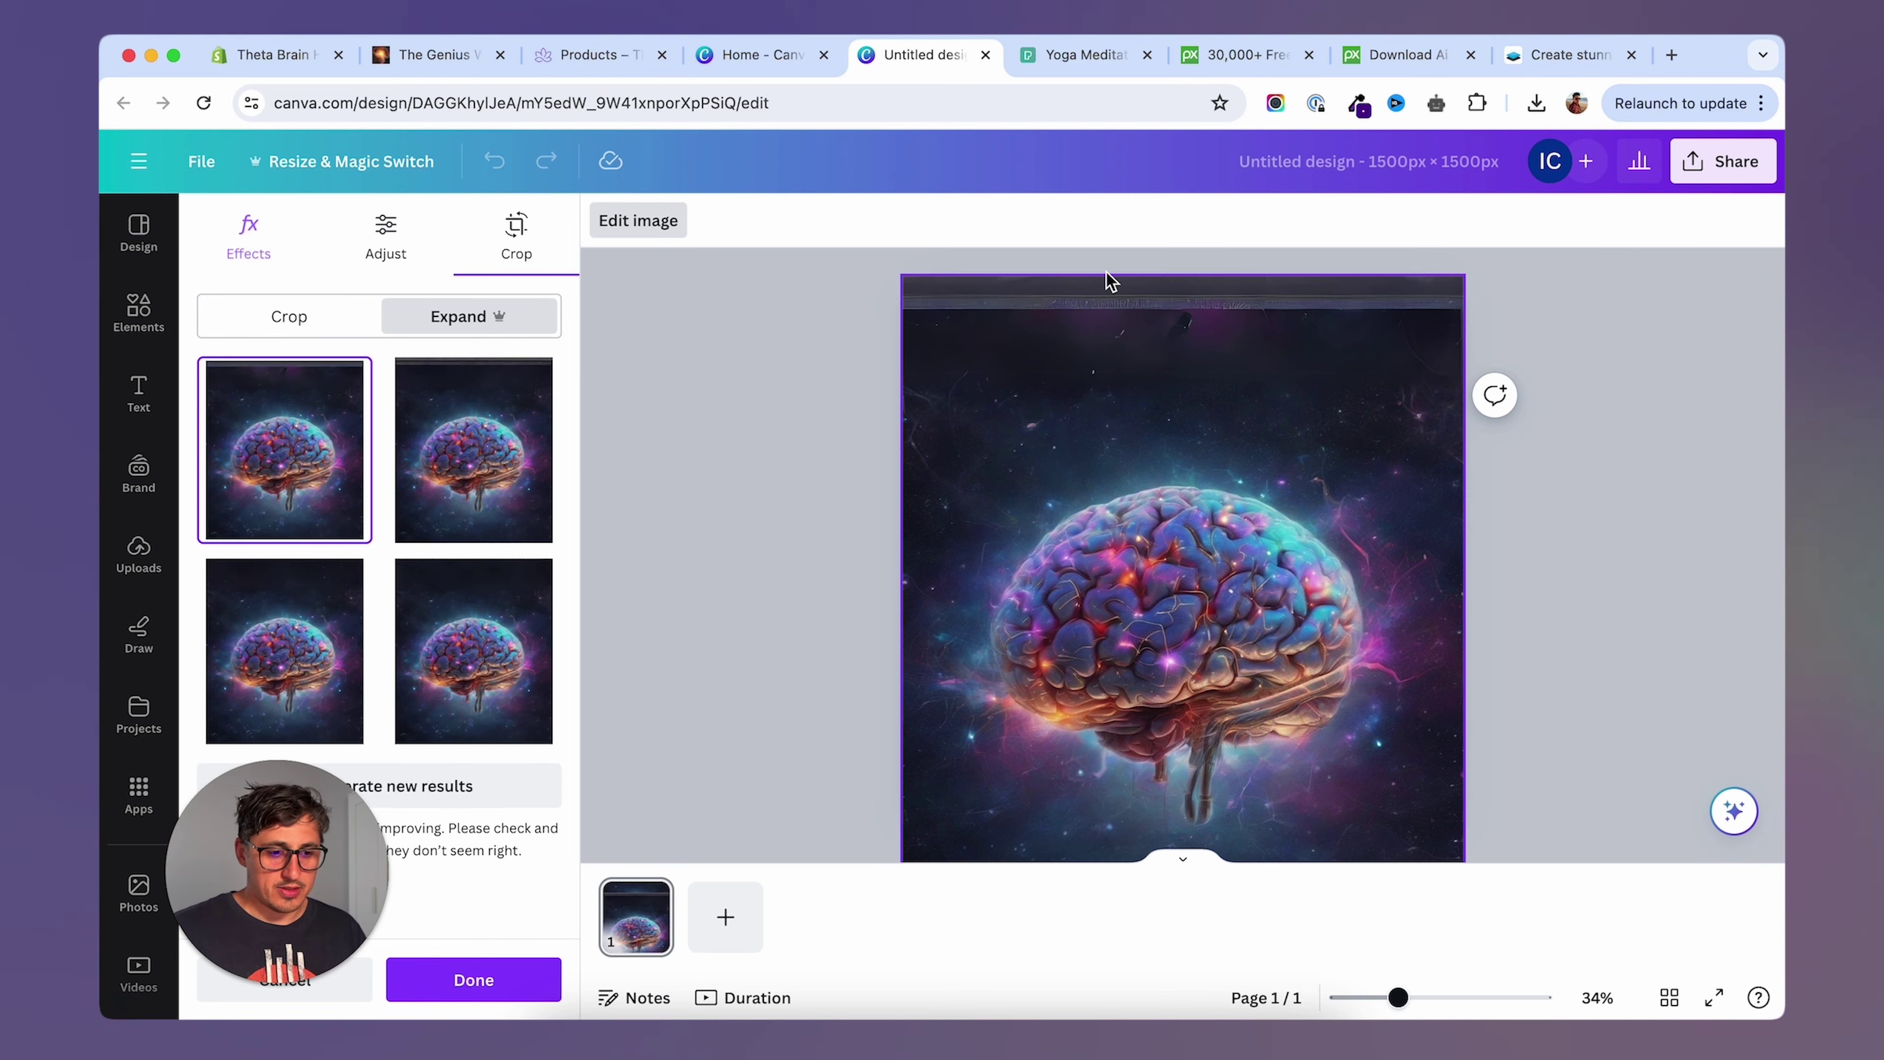
left_click(483, 645)
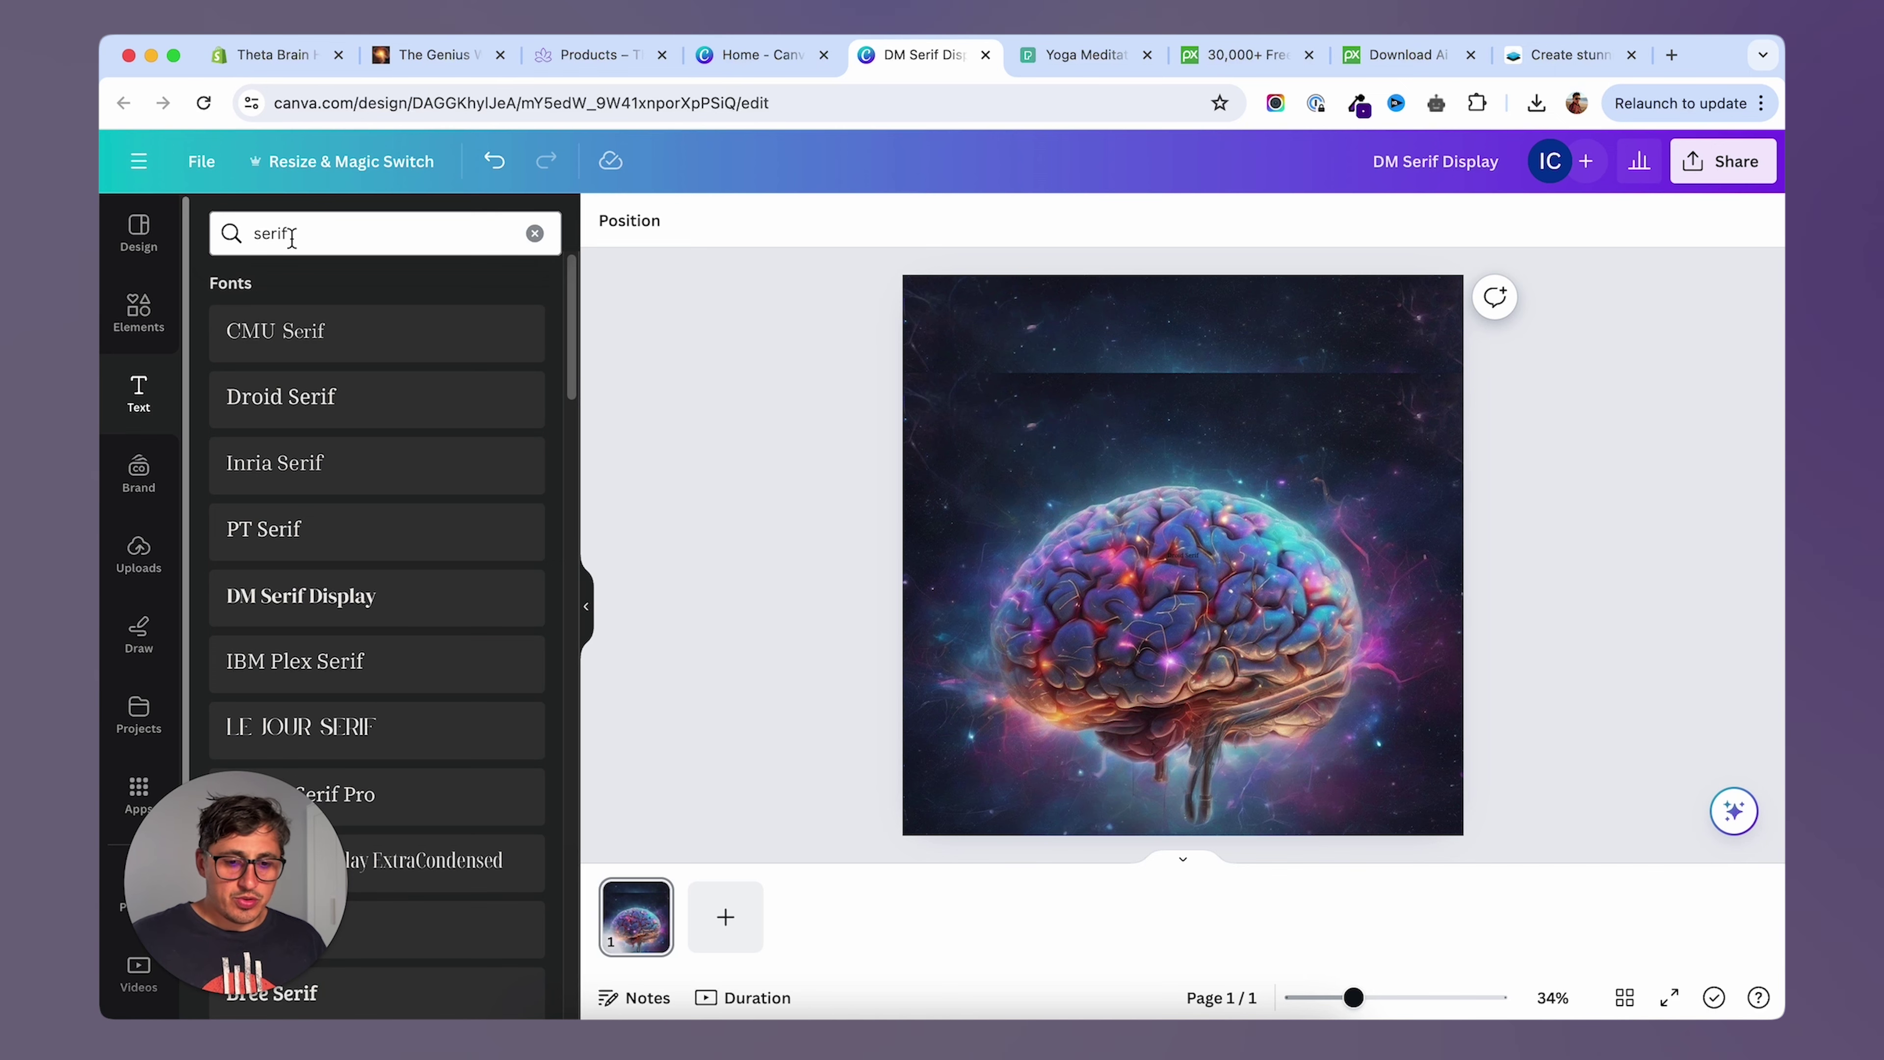
Browse the font combinations, search the fonts for "serif", and add a Droid Serif text box to the design.
left_click(535, 233)
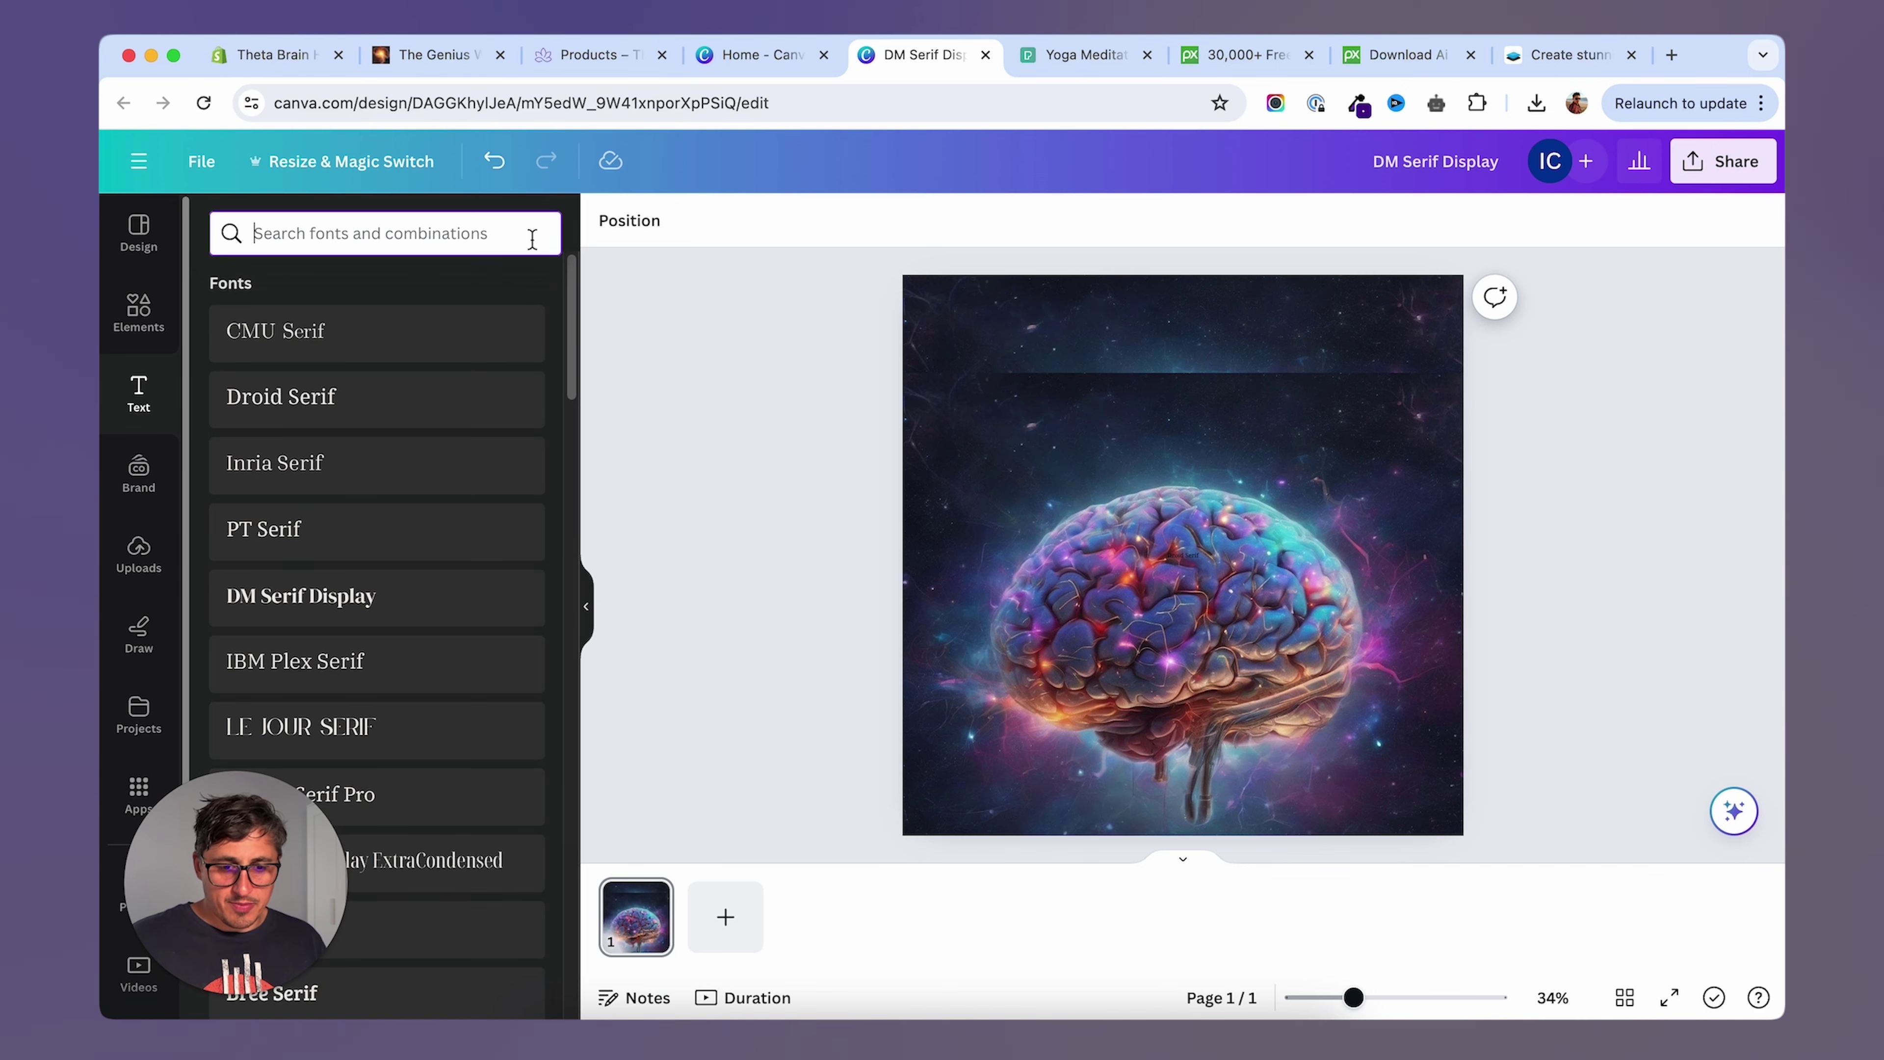
scroll(448, 656, "down", 8)
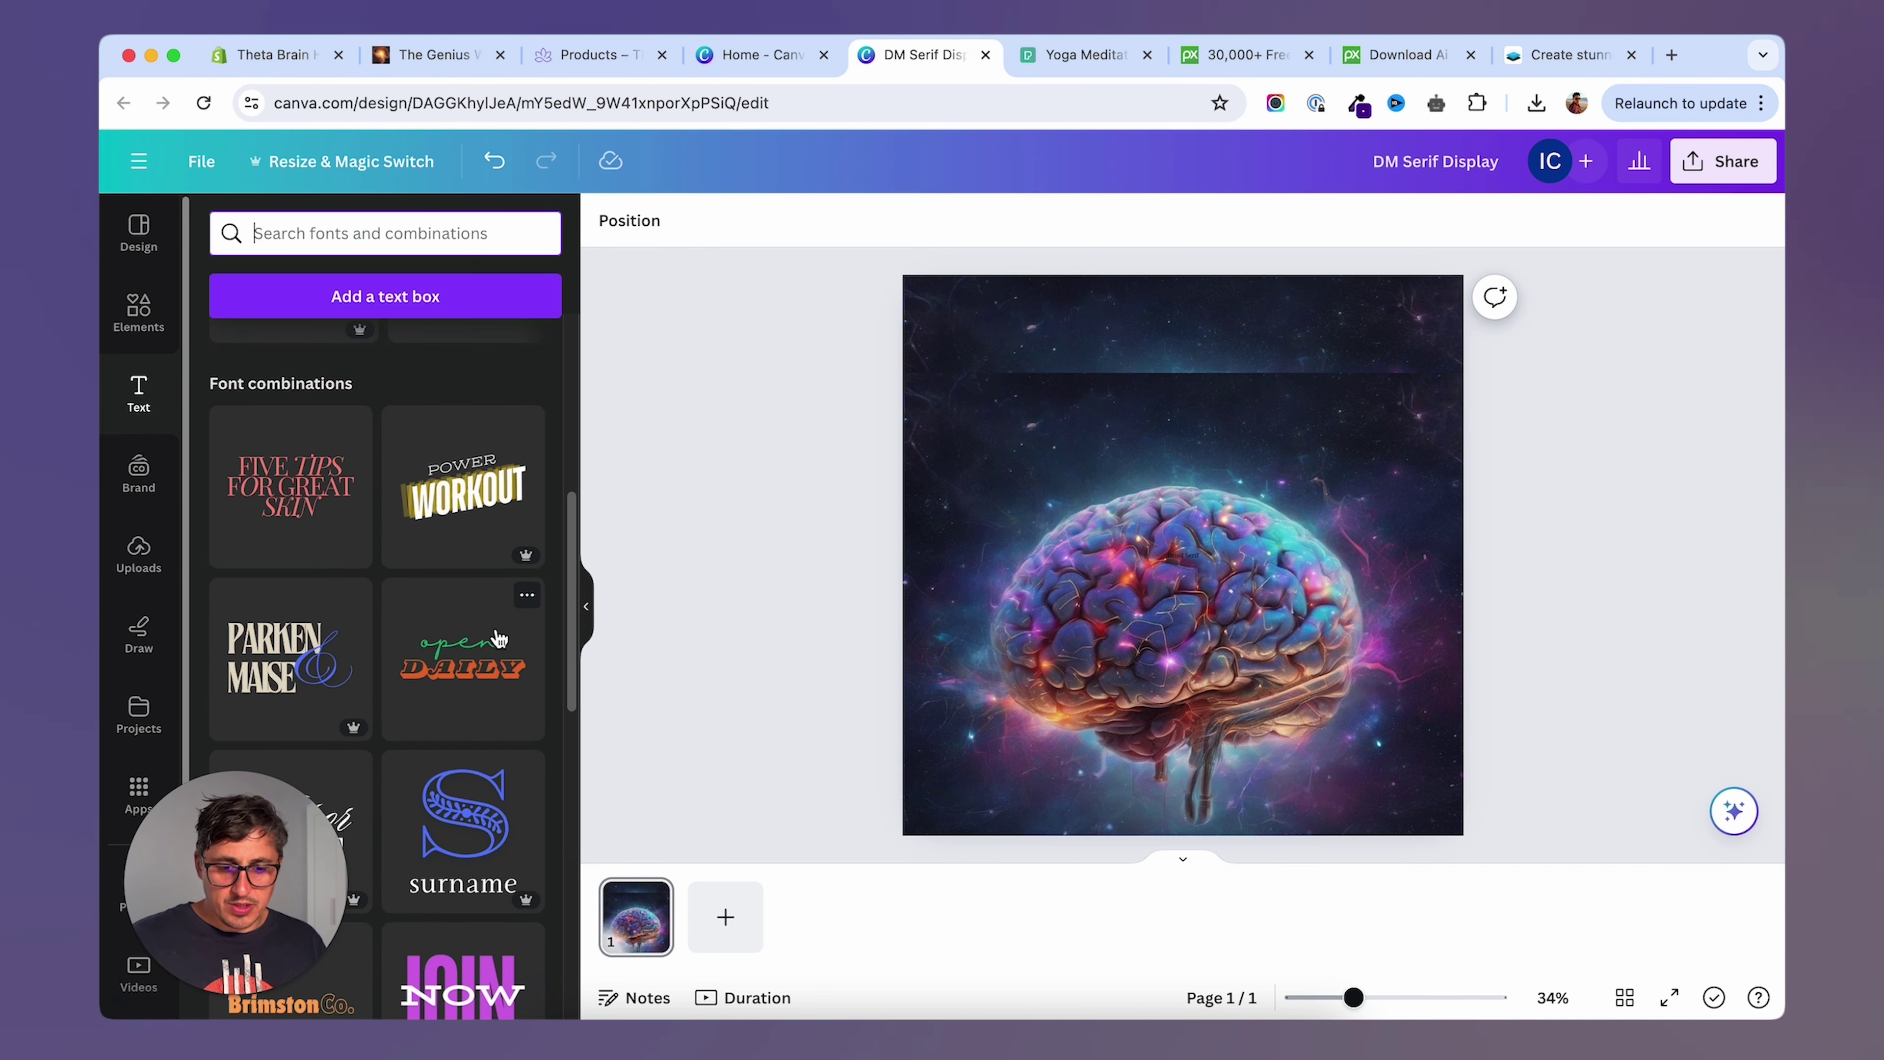
scroll(508, 622, "up", 8)
left_click(330, 241)
type("serif")
key("Return")
left_click(316, 414)
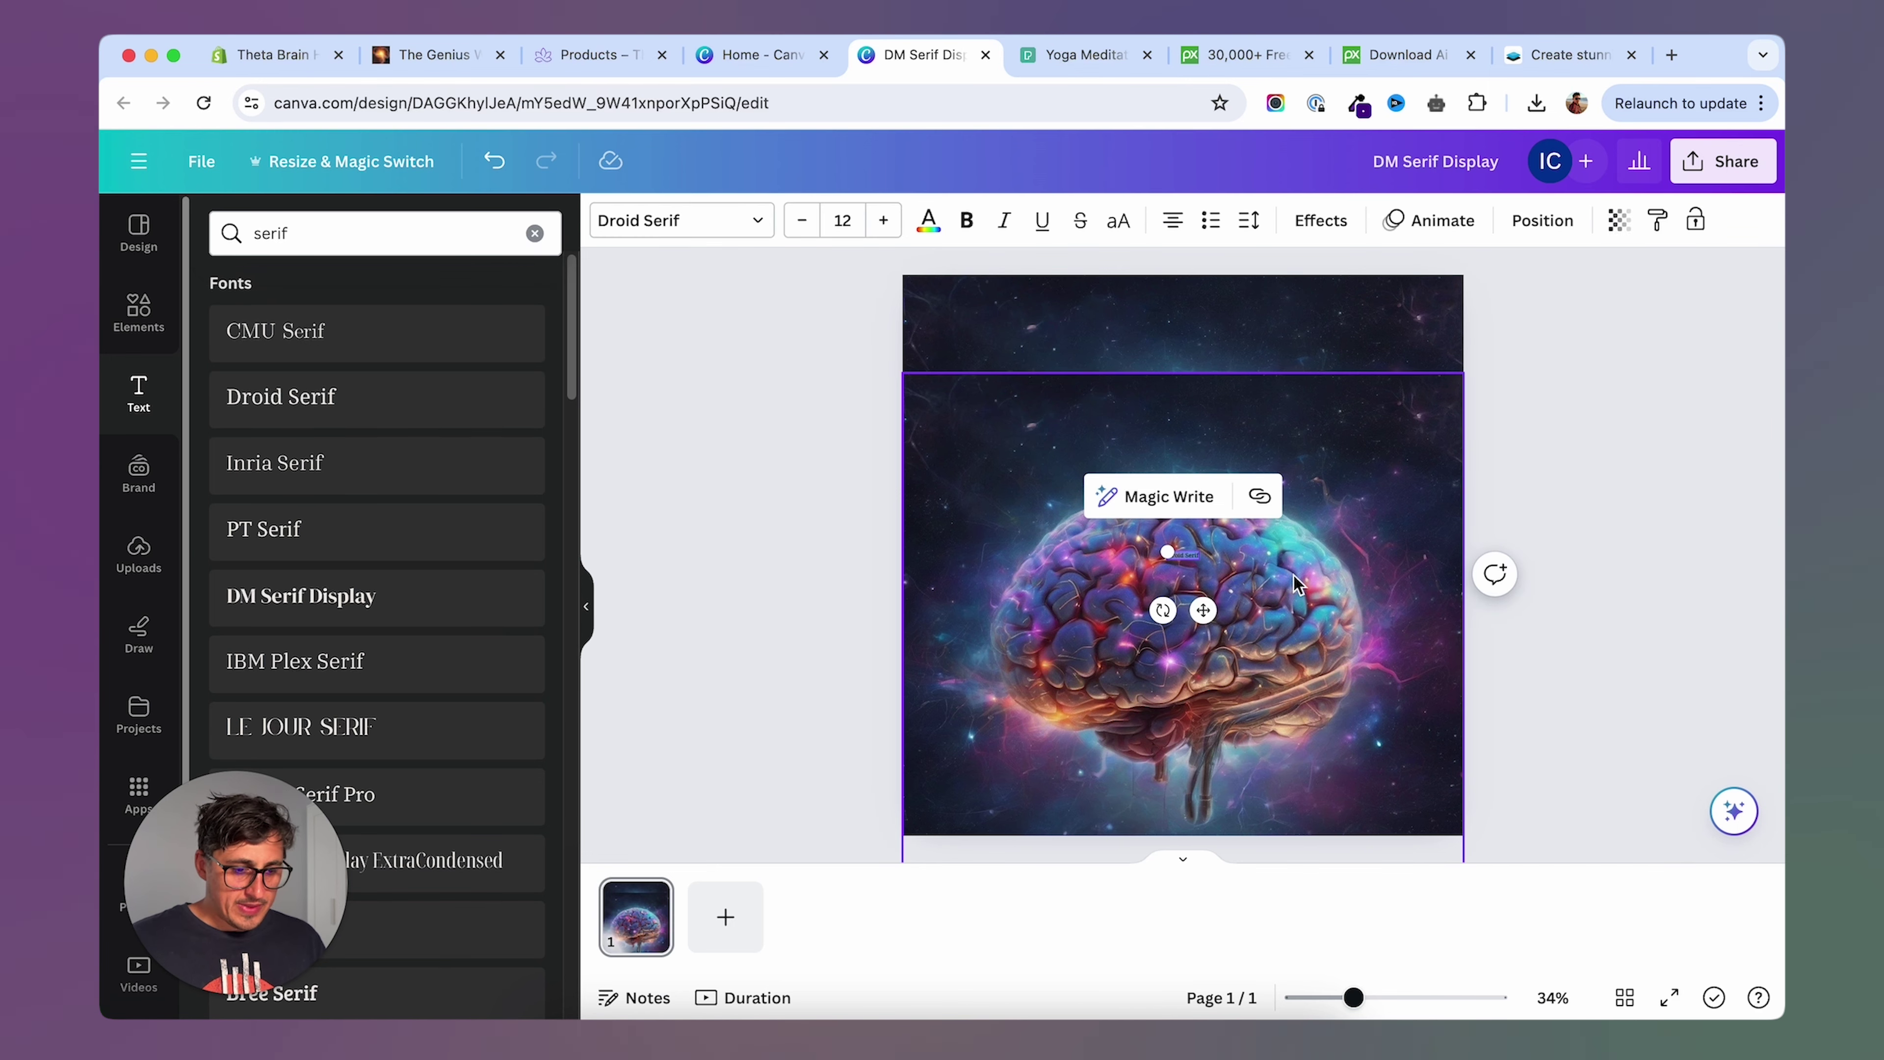
Enter "Theta Brain Healing" in the new text box and set its font size to 28.
type("Theta Brain Healing")
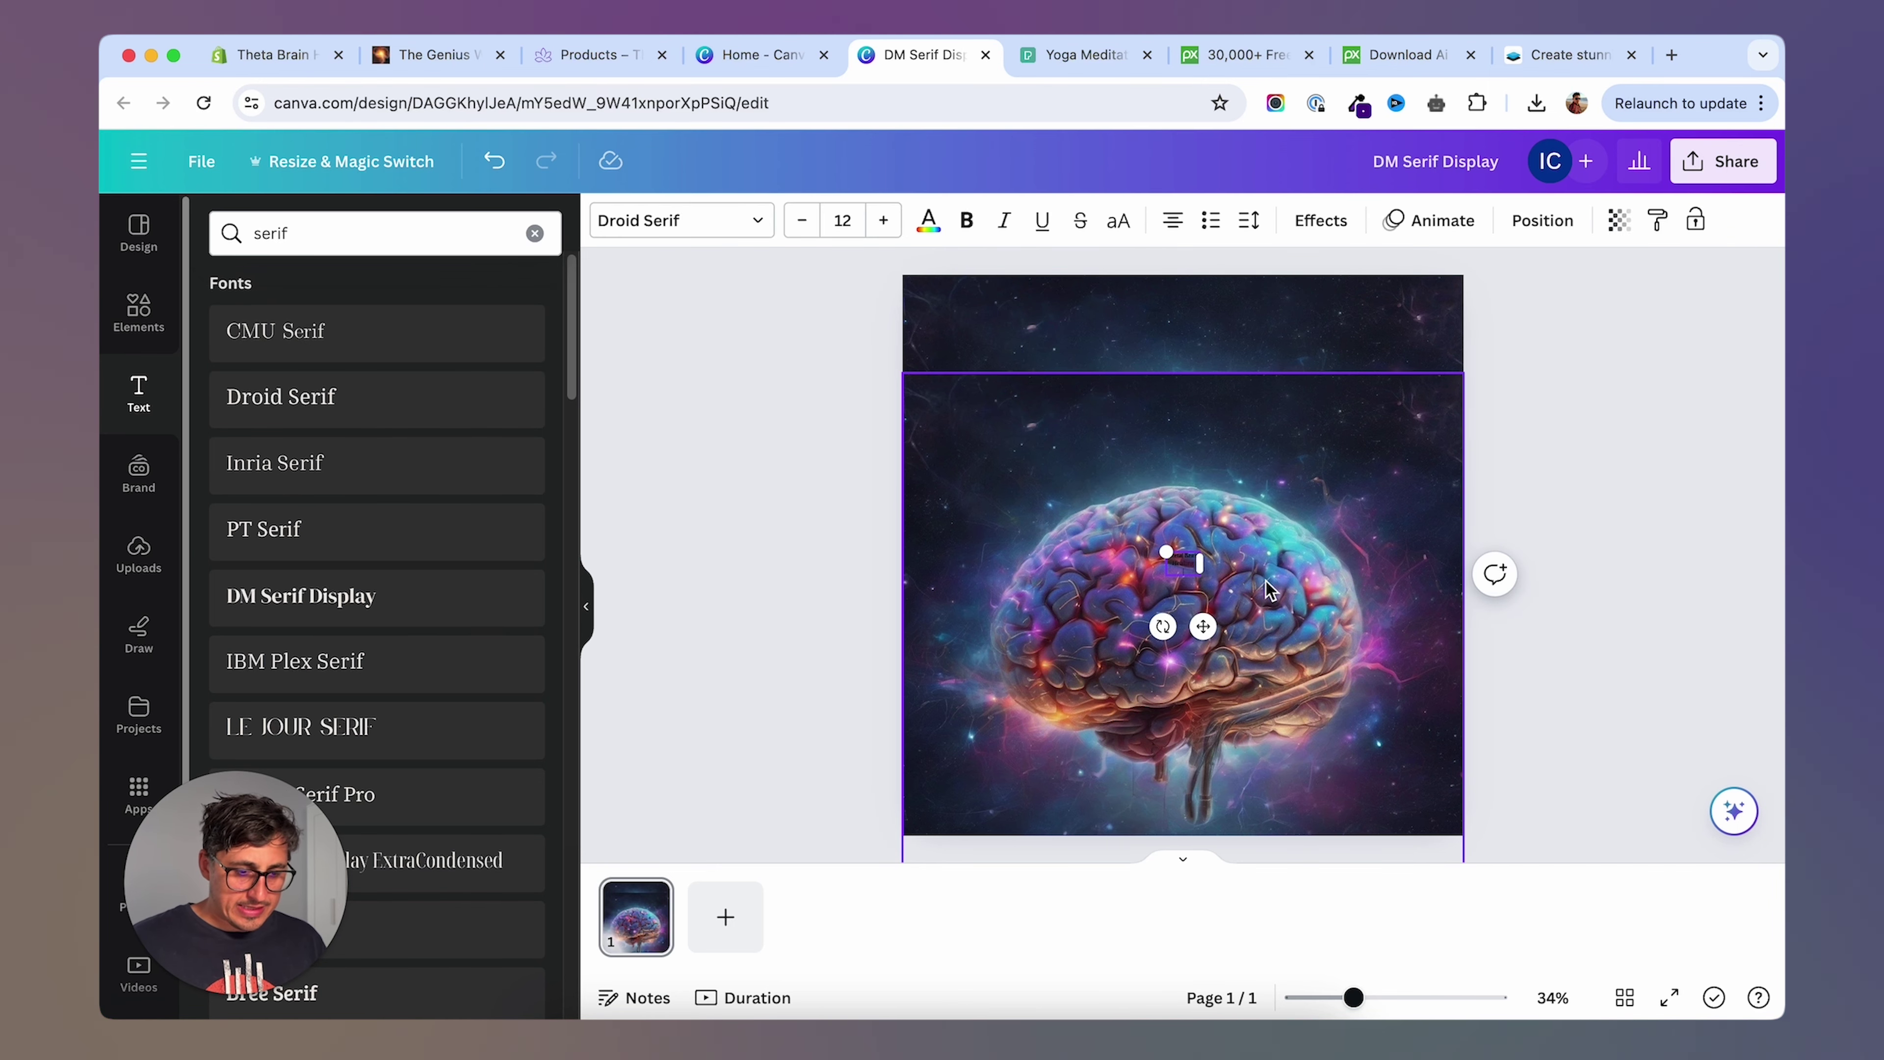
left_click(839, 220)
left_click(845, 681)
Give the "Theta Brain Healing" text a pale pink custom color based on the document's white.
left_click(927, 220)
left_click(342, 355)
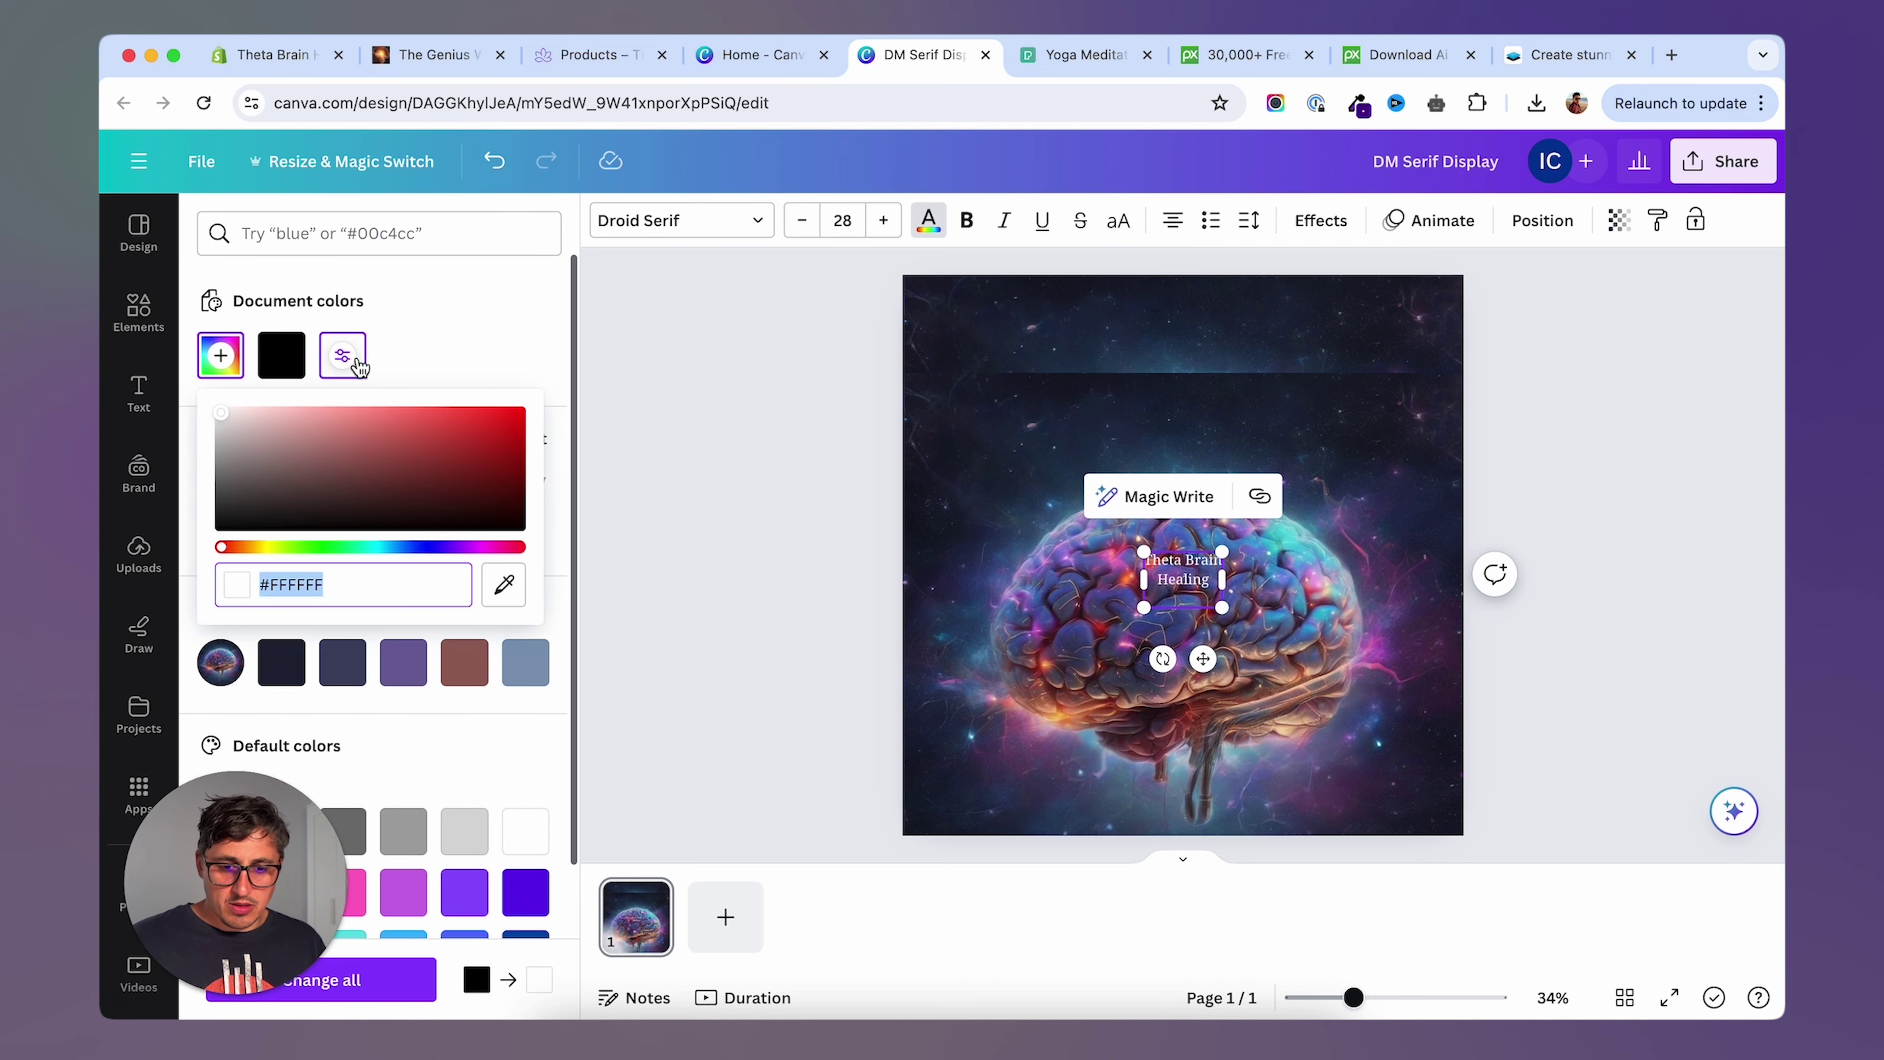
left_click(238, 411)
left_click(470, 547)
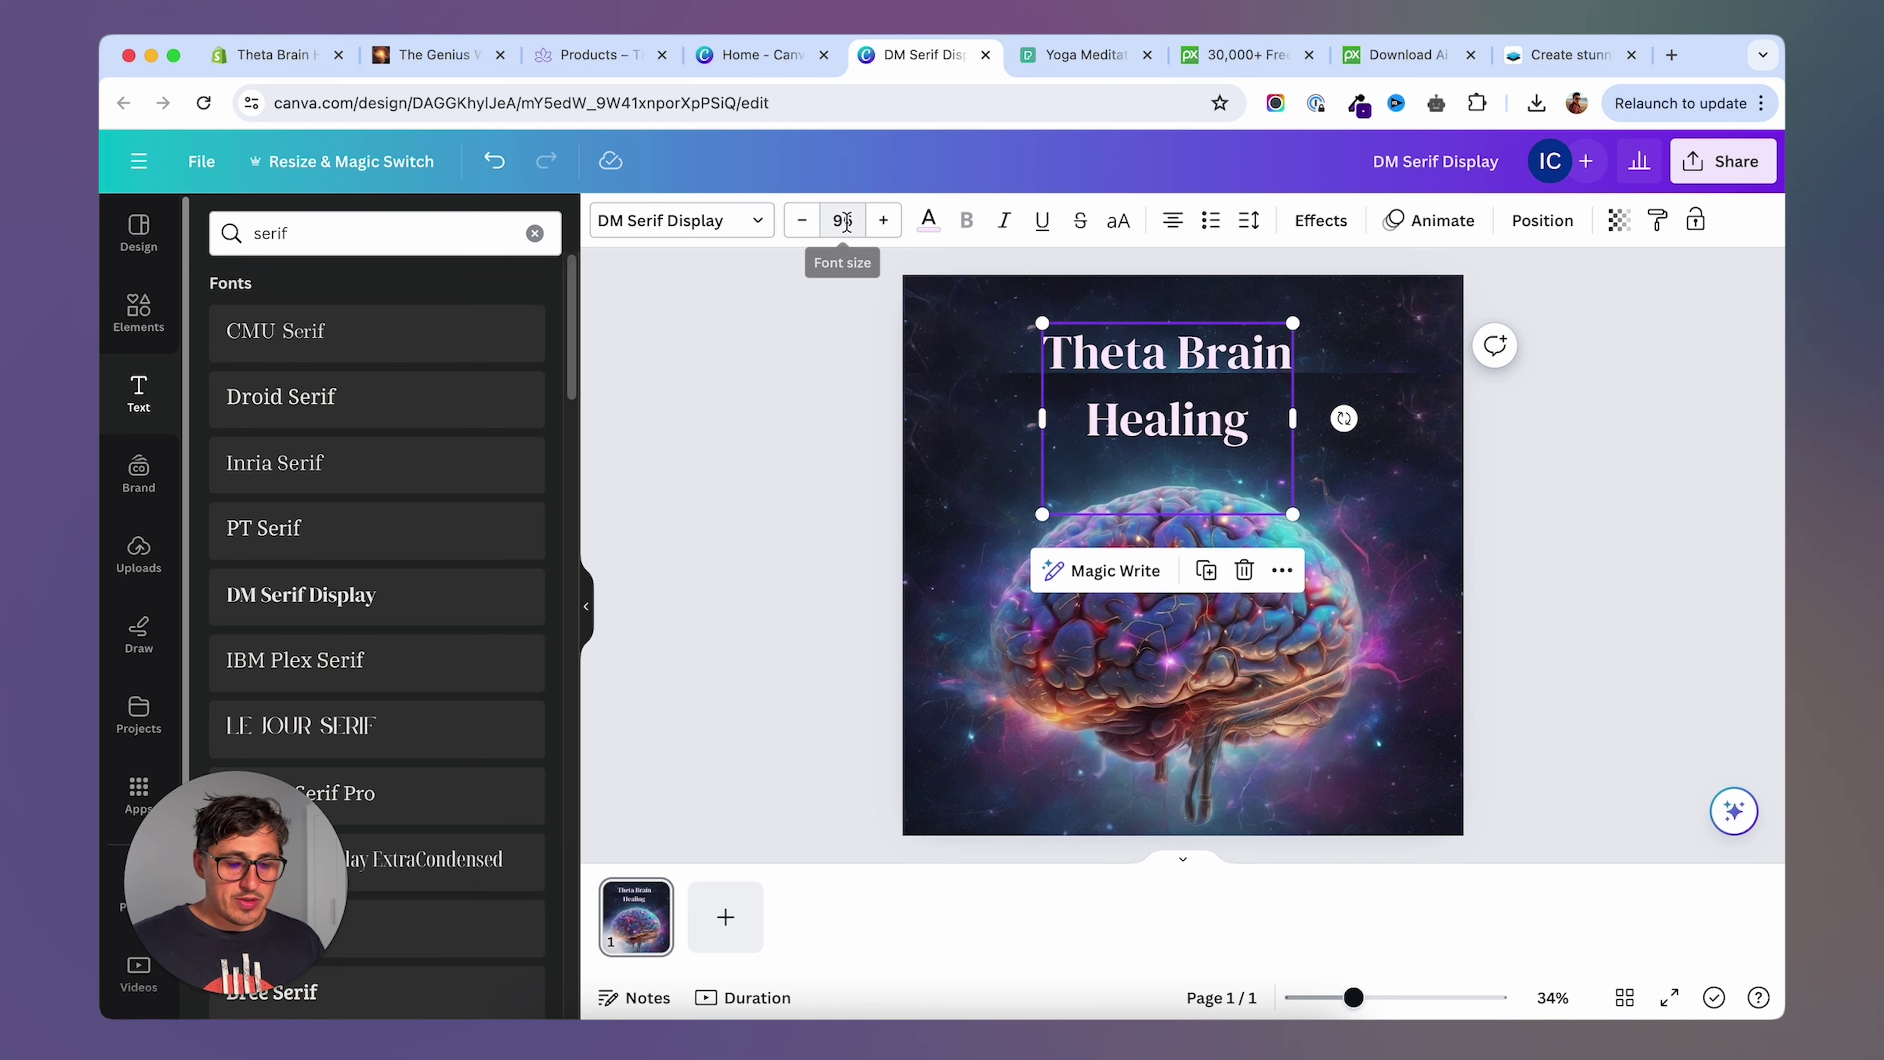
Set the title's font size to 104 and fine-tune its placement above the brain.
left_click(843, 221)
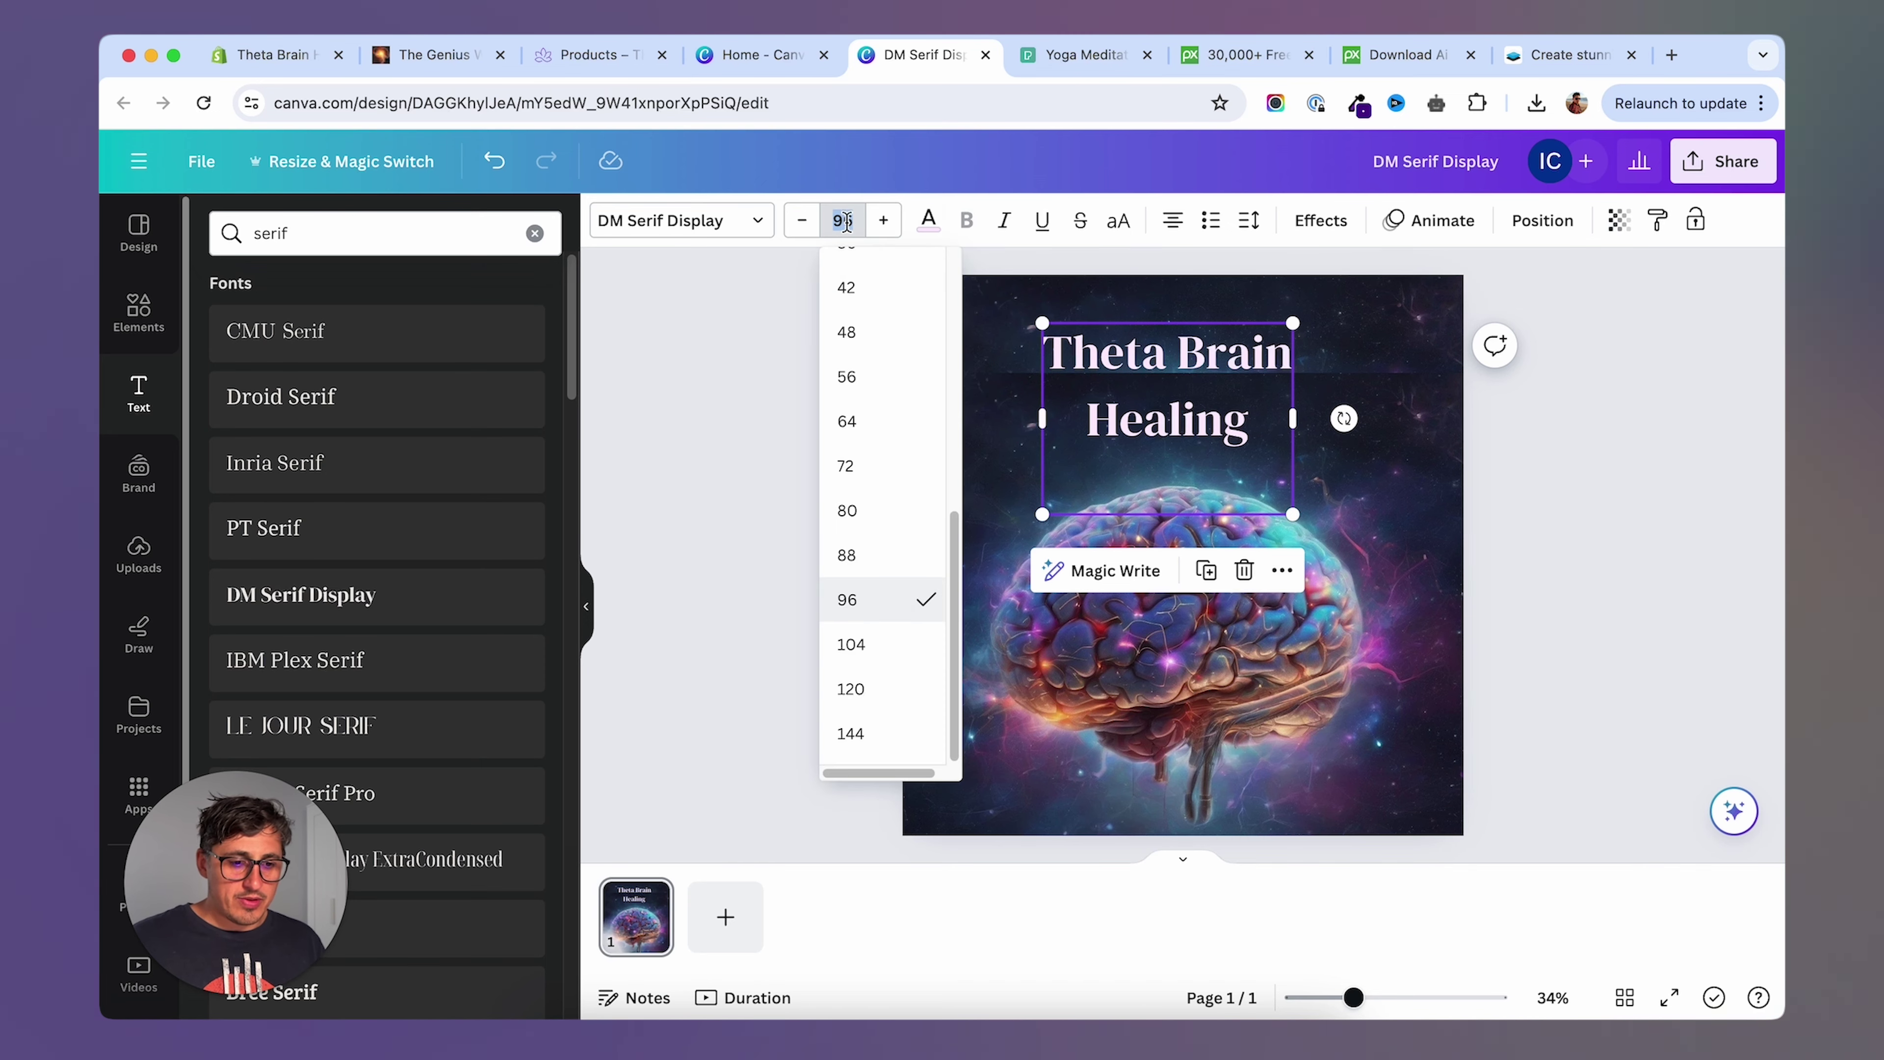
left_click(901, 645)
left_click(785, 430)
left_click_drag(1248, 369, 1246, 368)
left_click(888, 290)
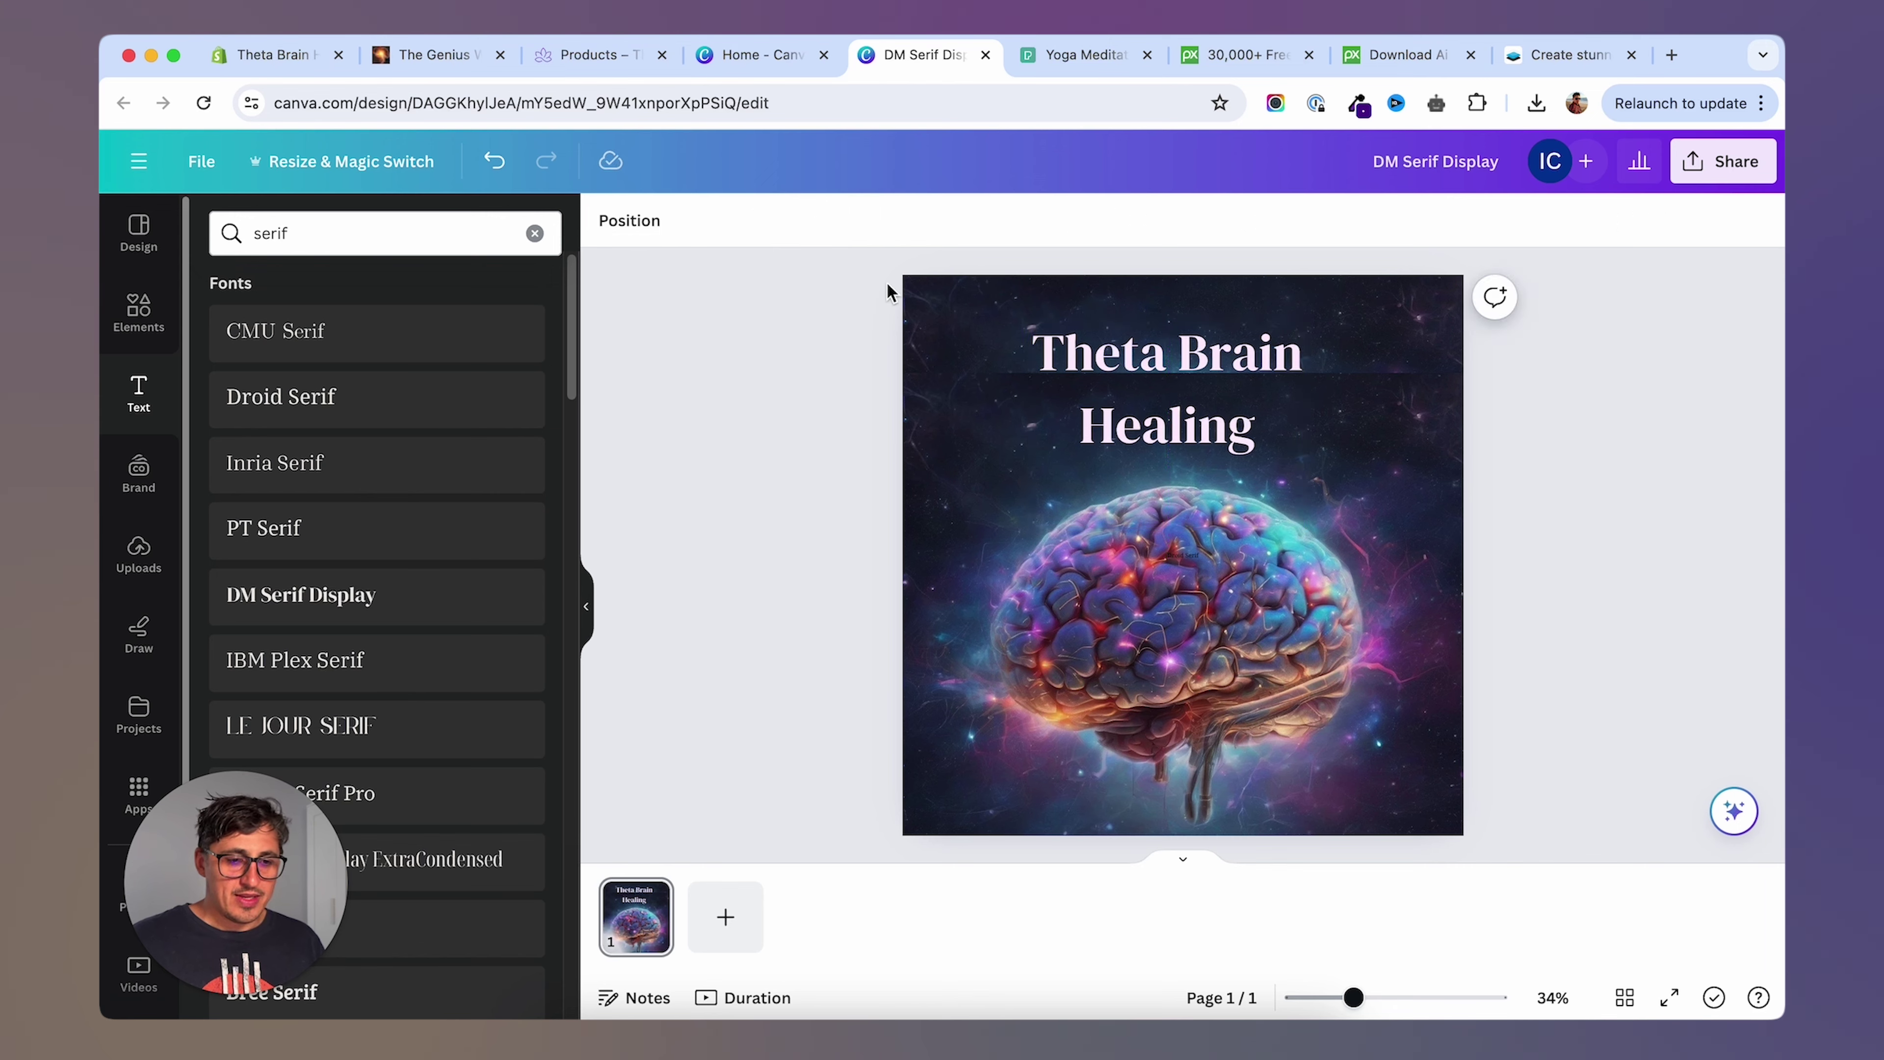
left_click(1239, 365)
left_click_drag(1246, 359, 1250, 359)
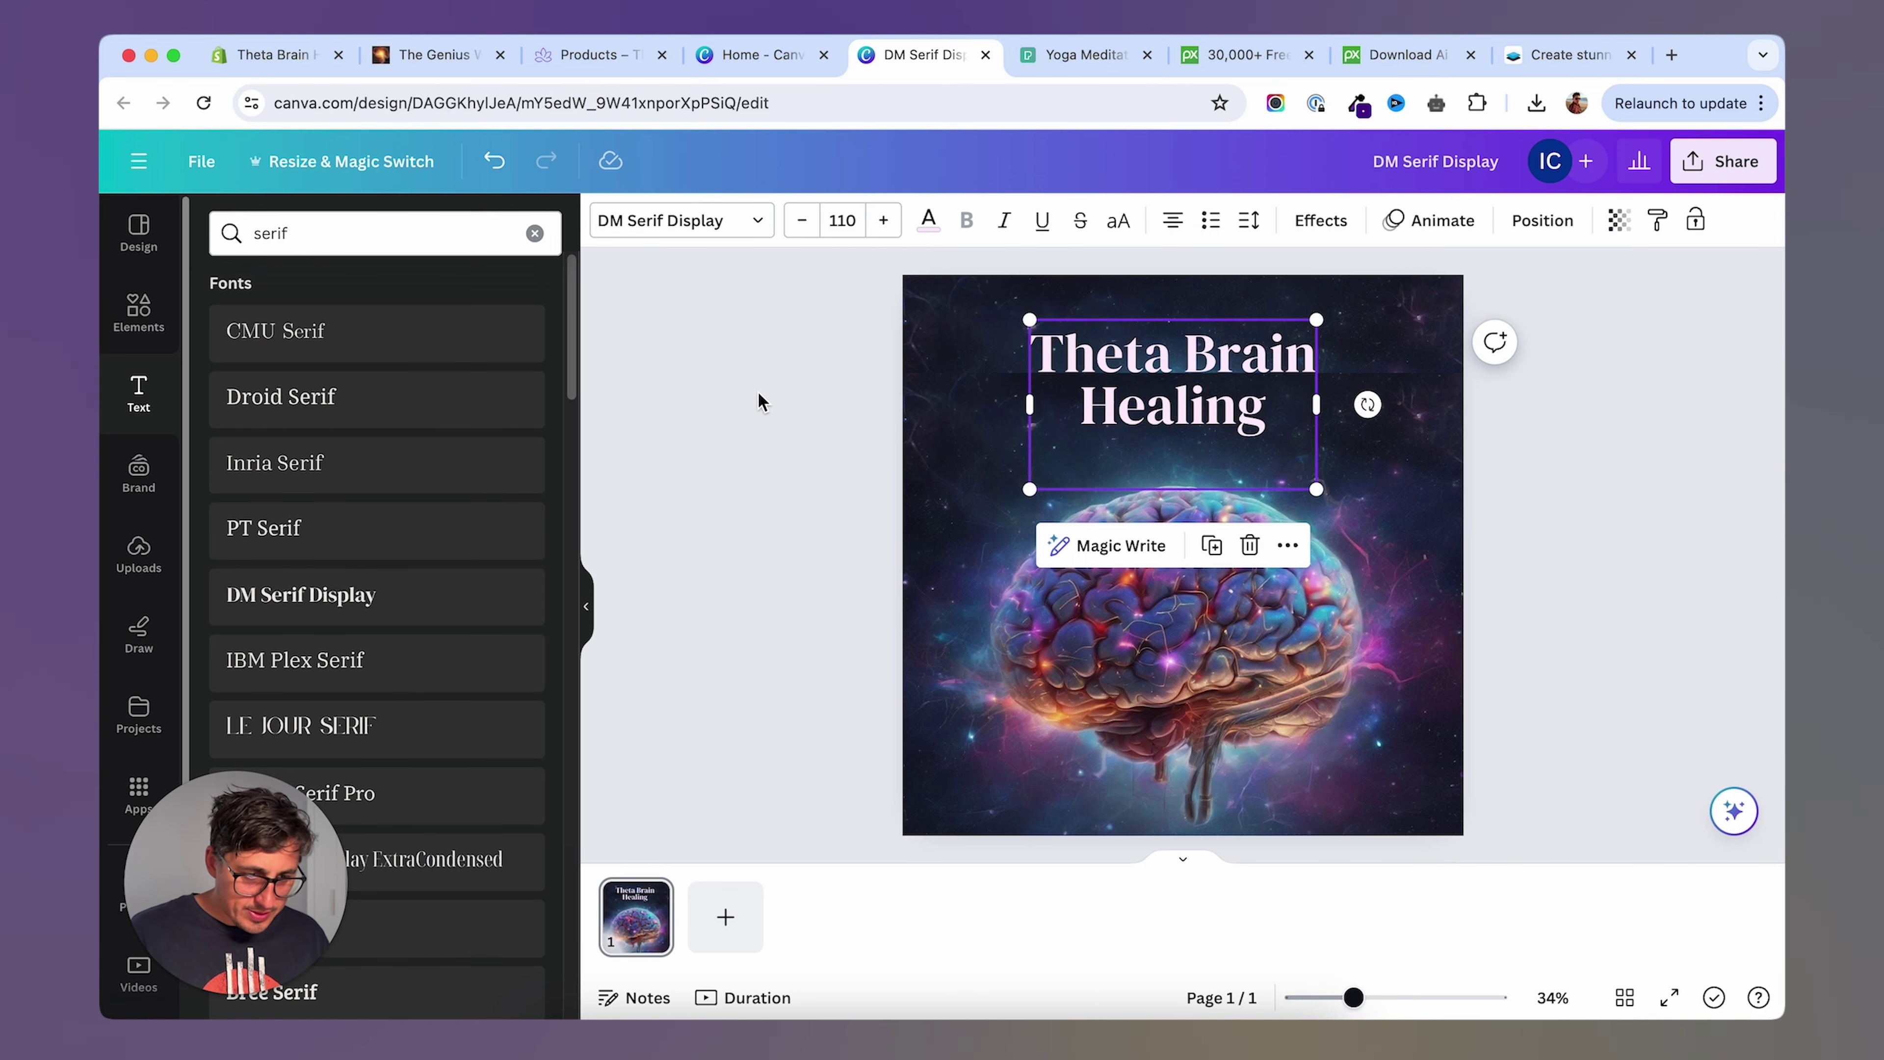
Switch to The Genius Wave sales page and inspect the markup of the "first soundwave based on neuroscience" paragraph to expose its wording.
left_click(437, 54)
right_click(665, 902)
key("Escape")
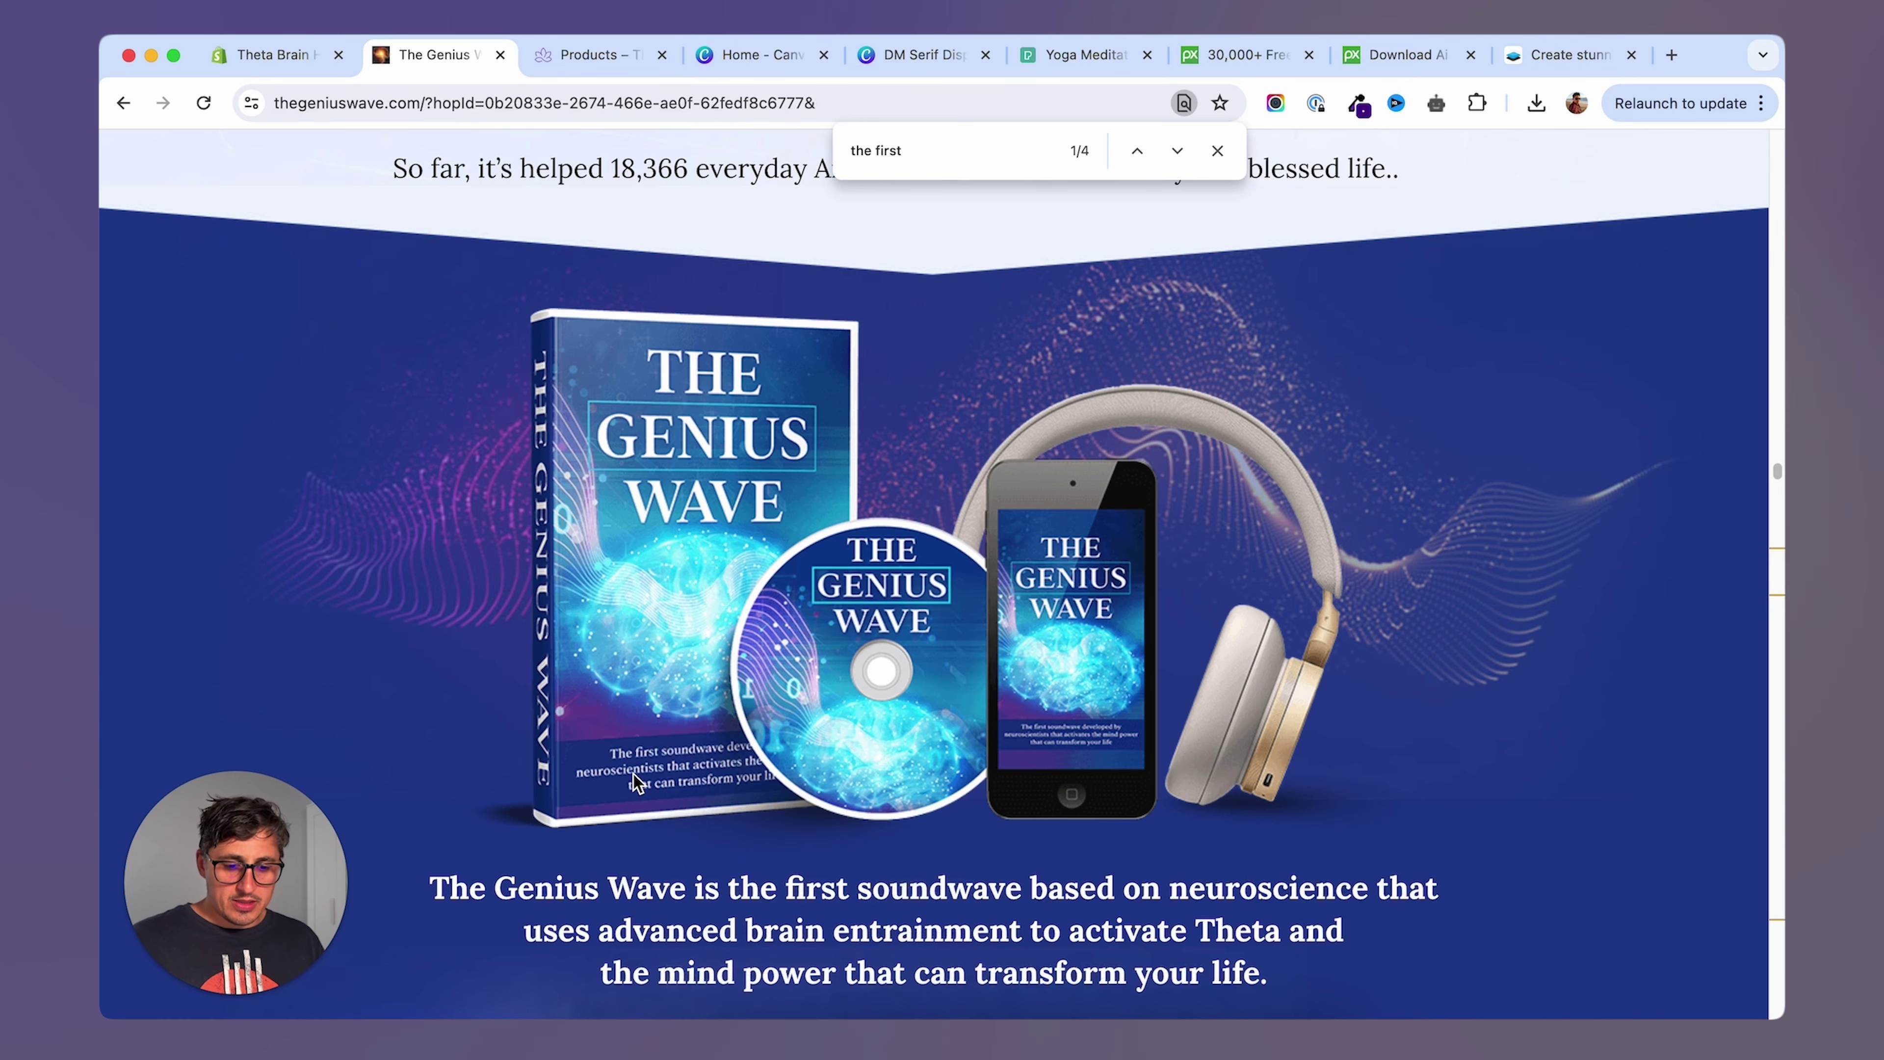
scroll(742, 771, "down", 3)
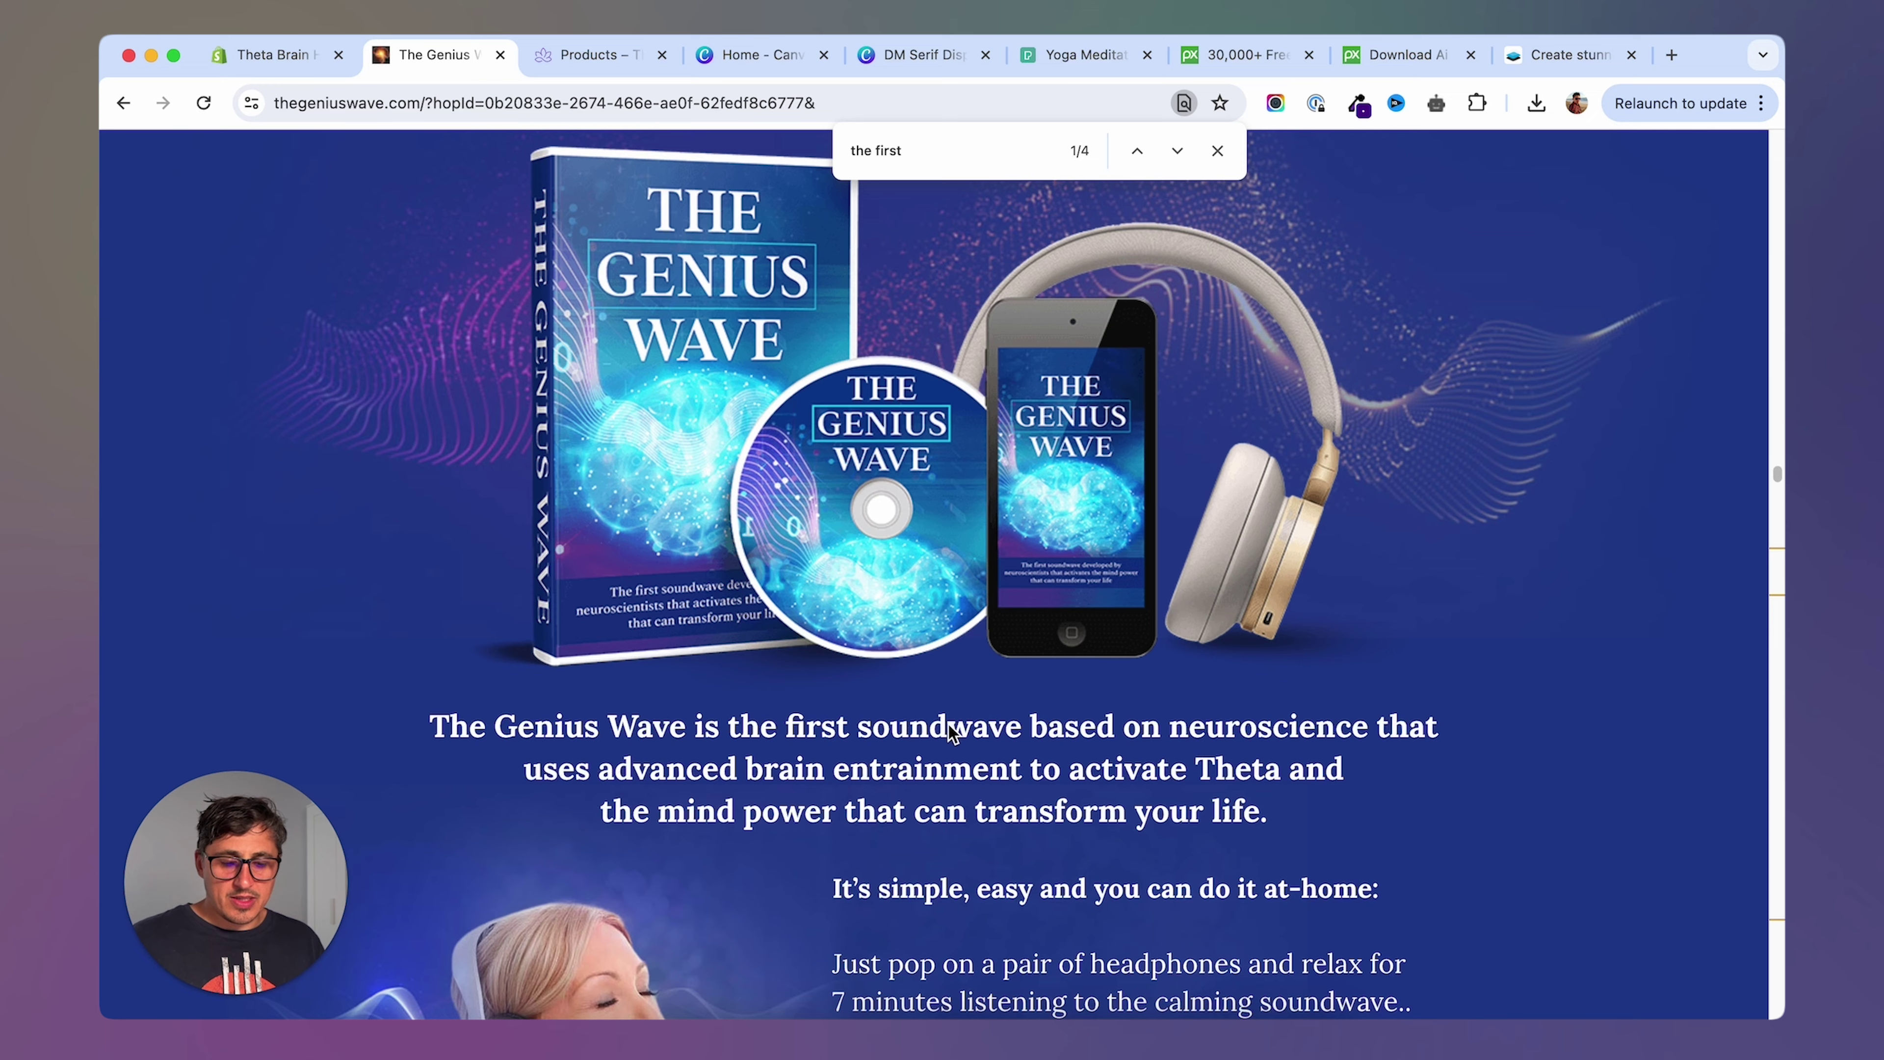
right_click(939, 746)
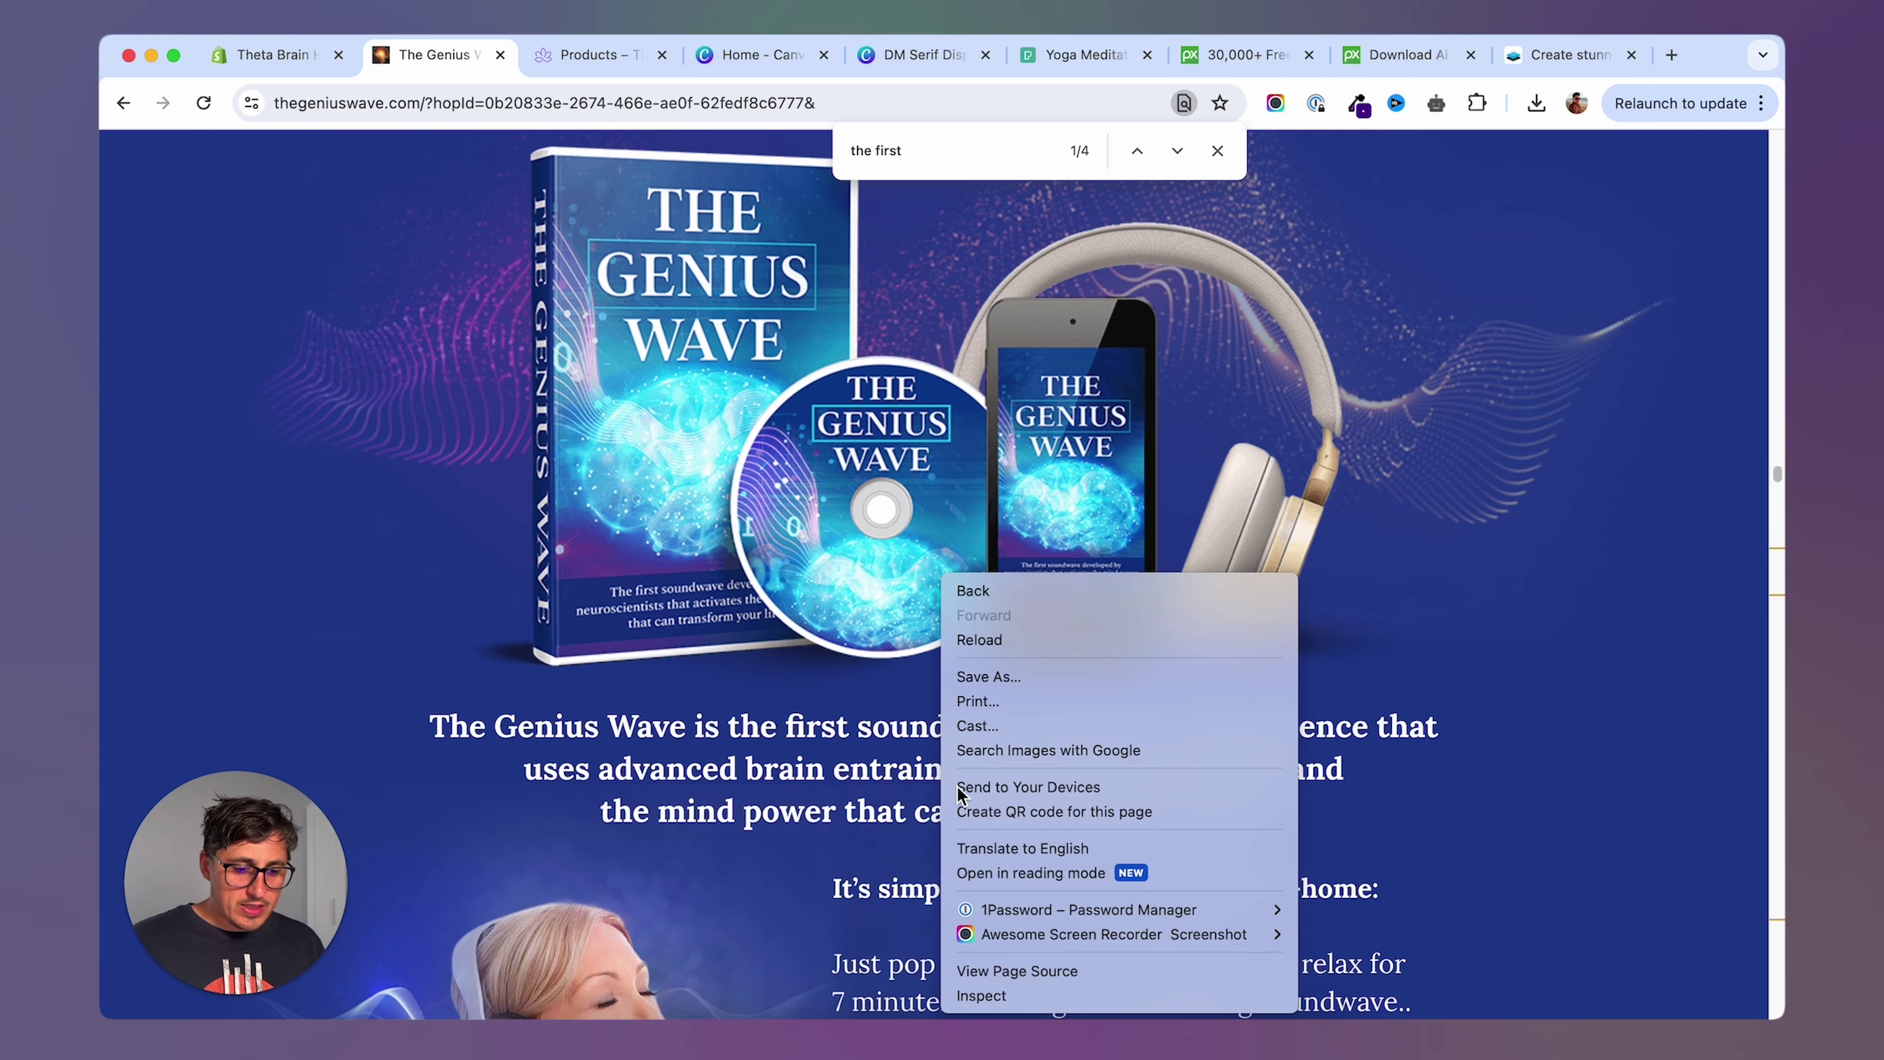
left_click(969, 998)
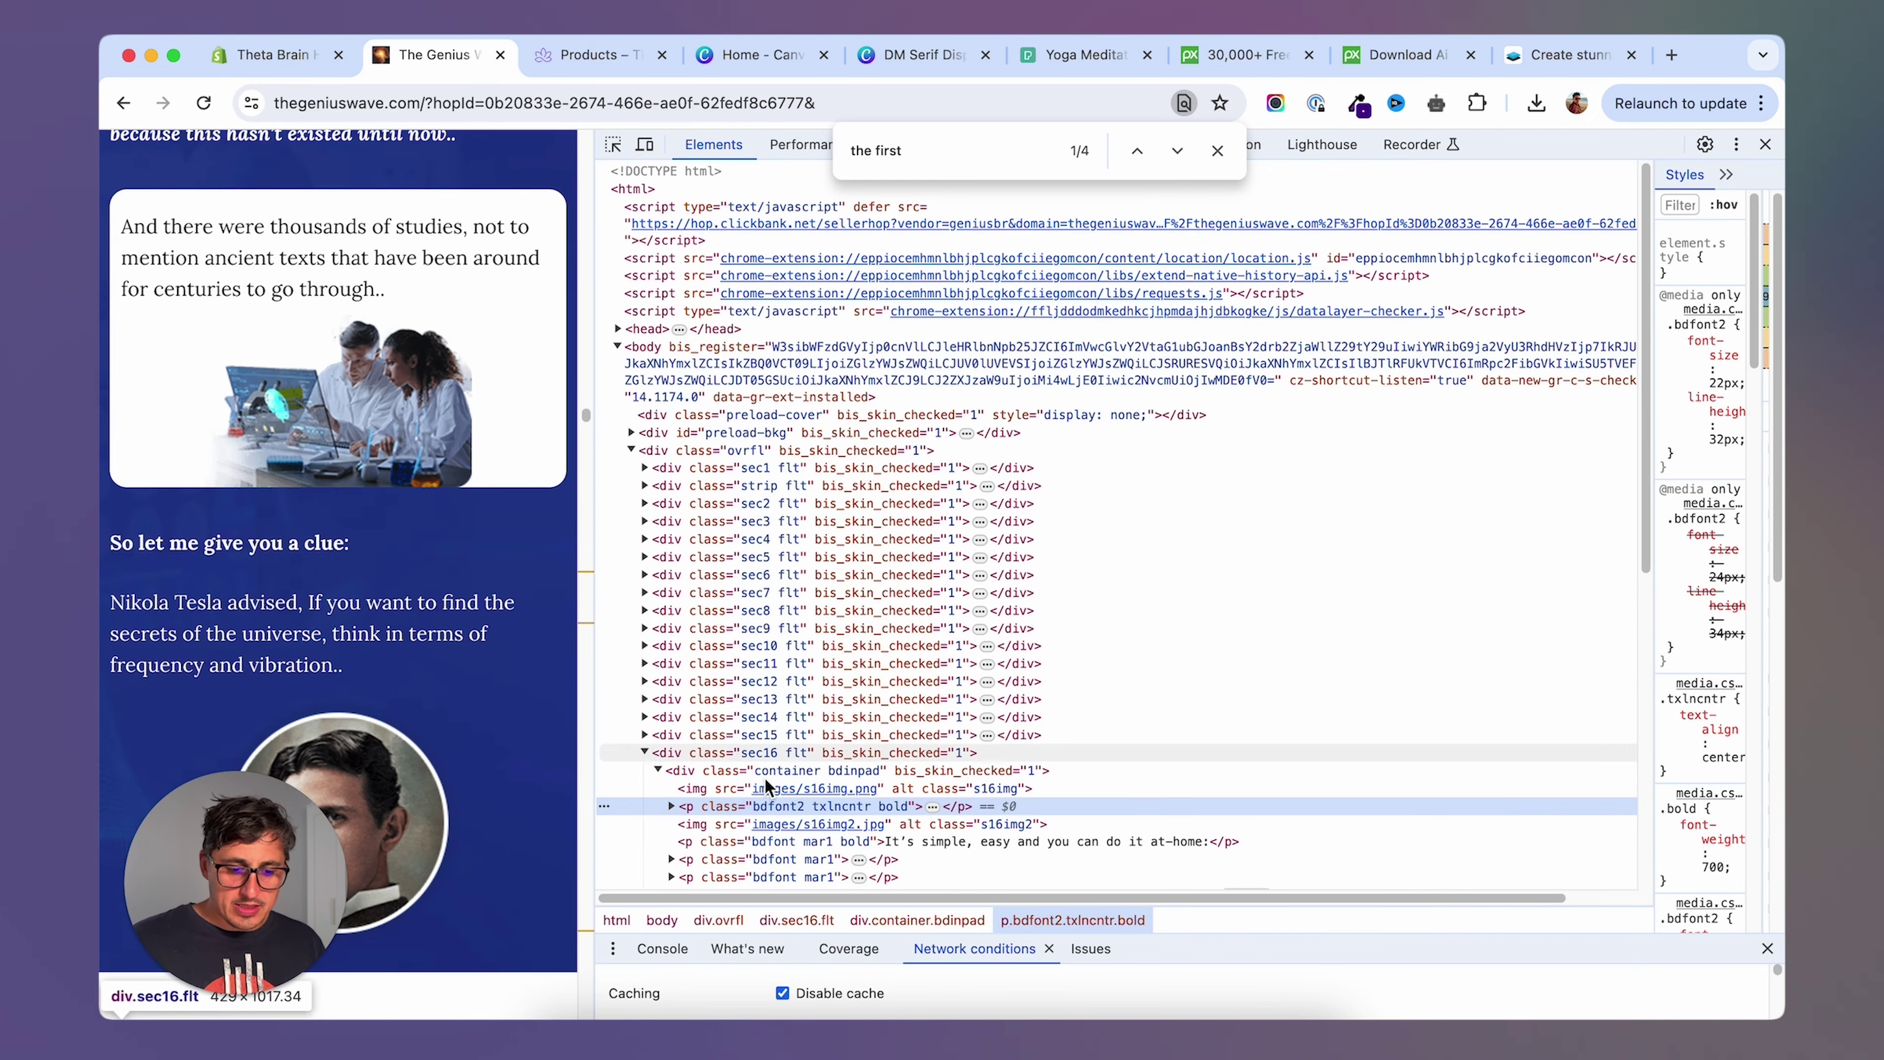
scroll(816, 802, "down", 2)
left_click(889, 772)
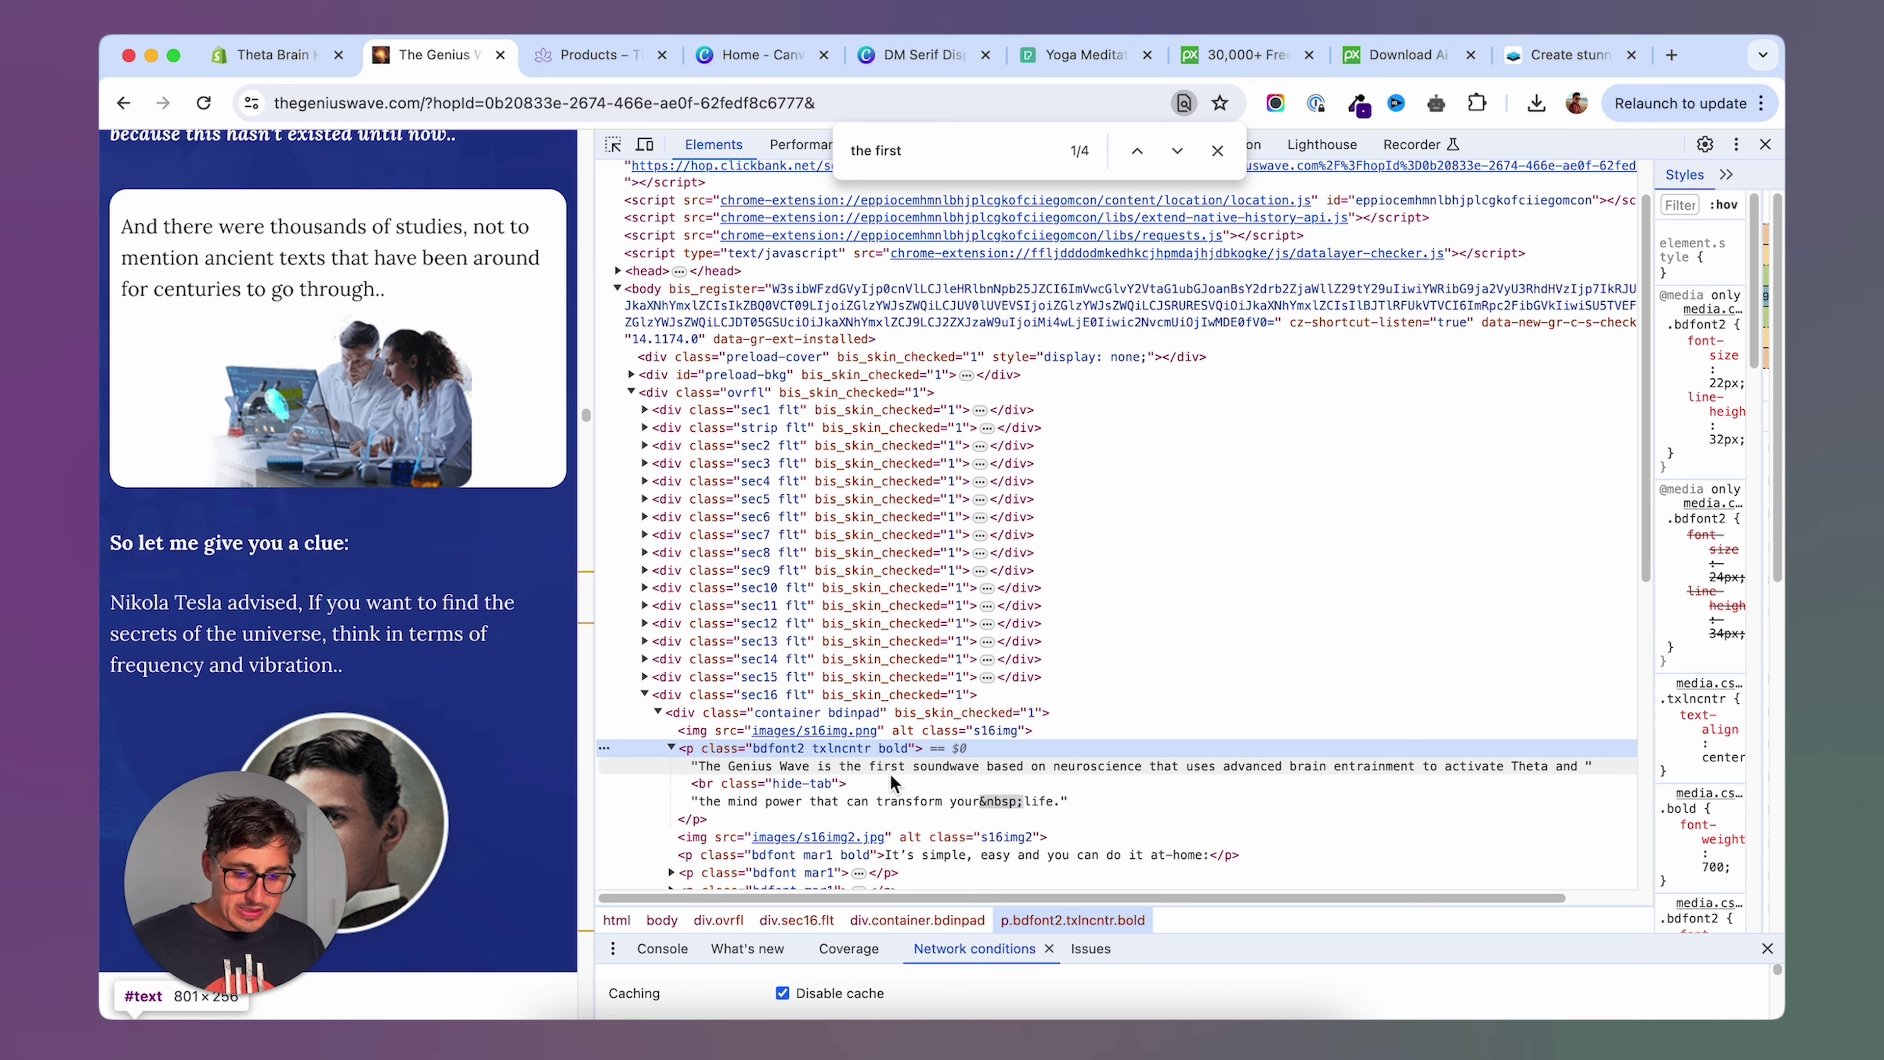
Switch back to the Canva design and open the text styles for adding text.
key("super+5")
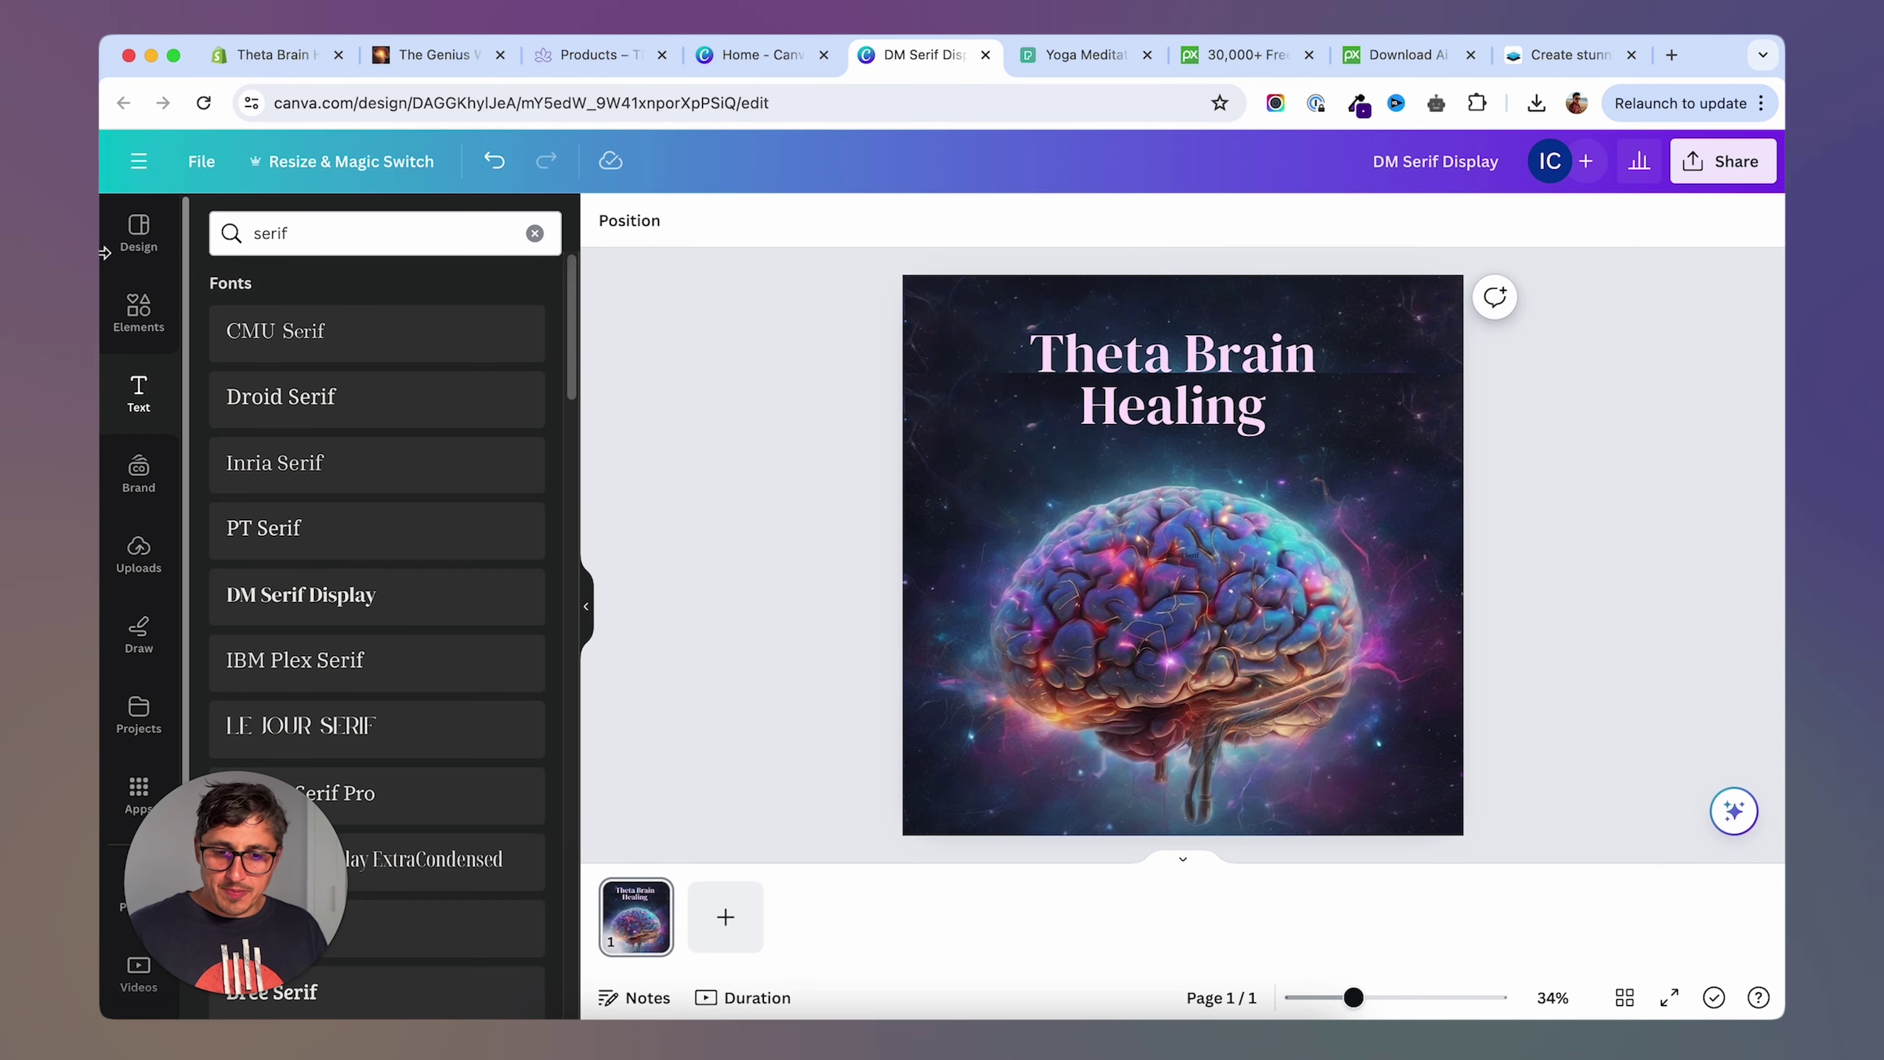
left_click(138, 390)
left_click(970, 754)
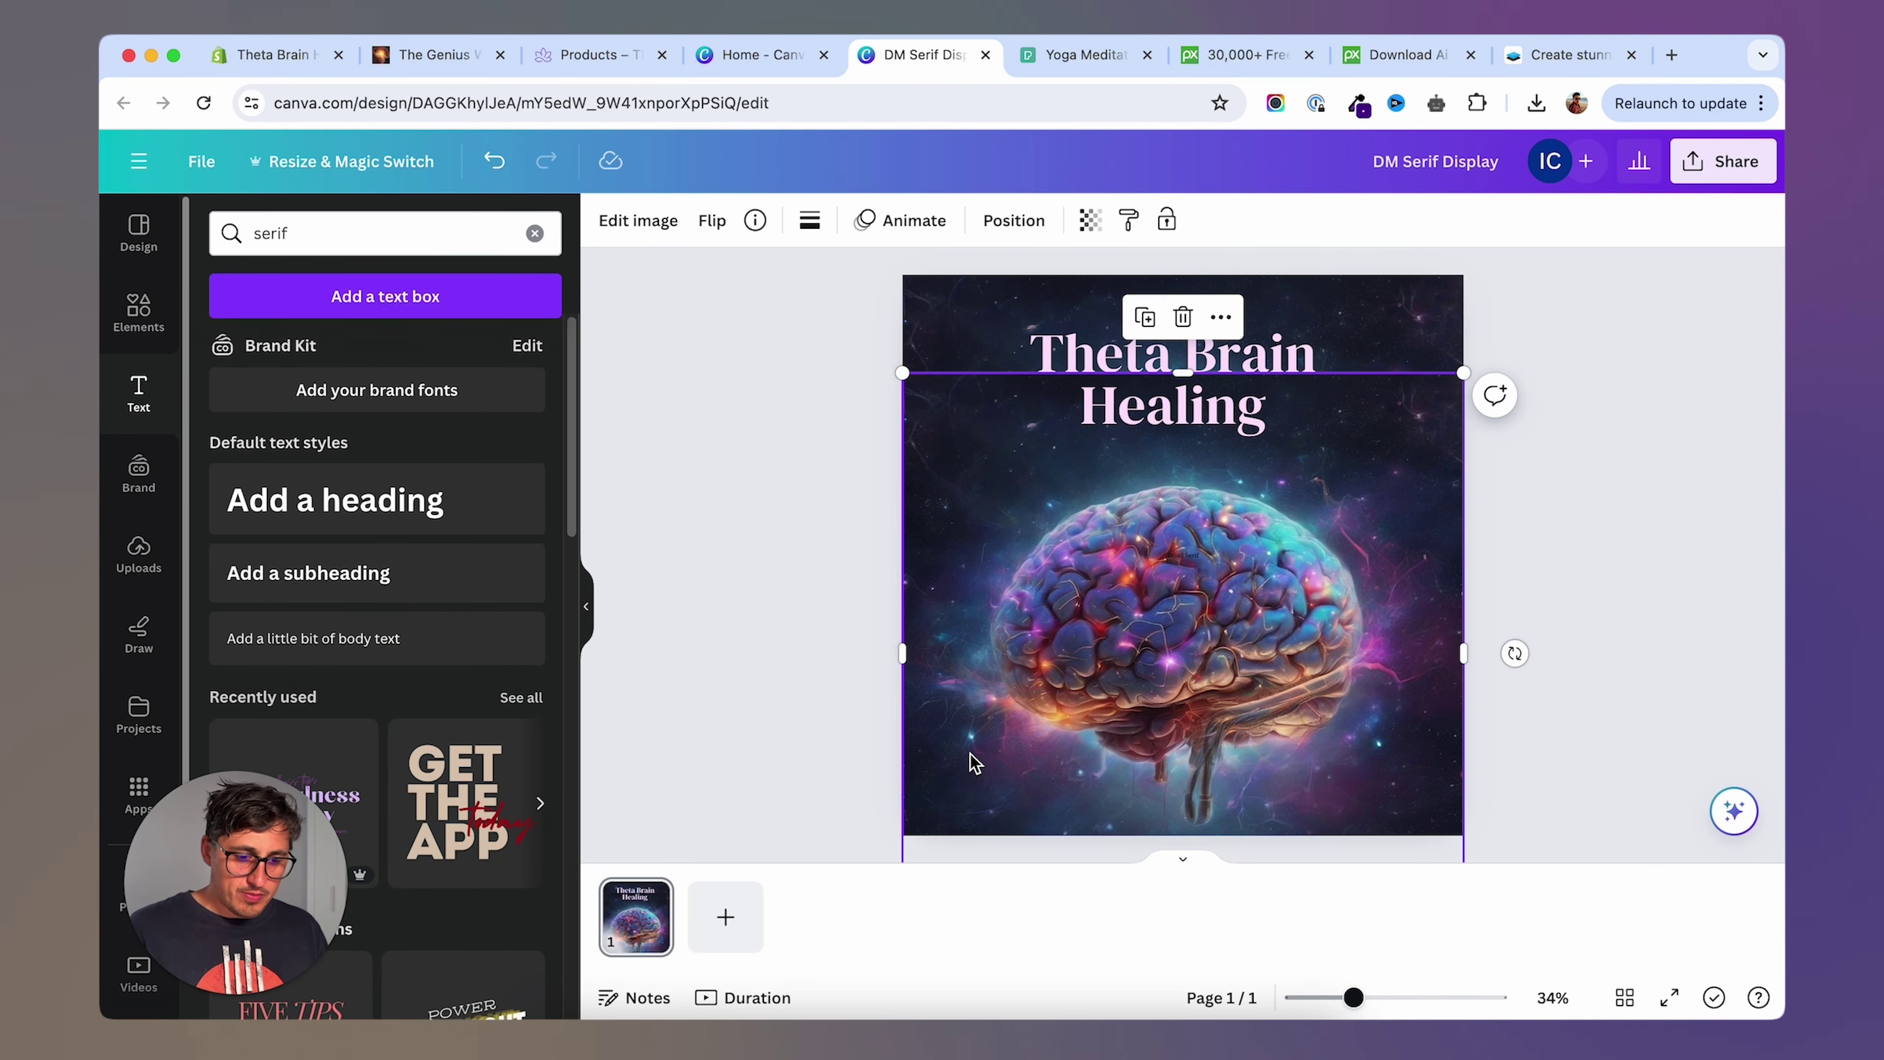
left_click(804, 681)
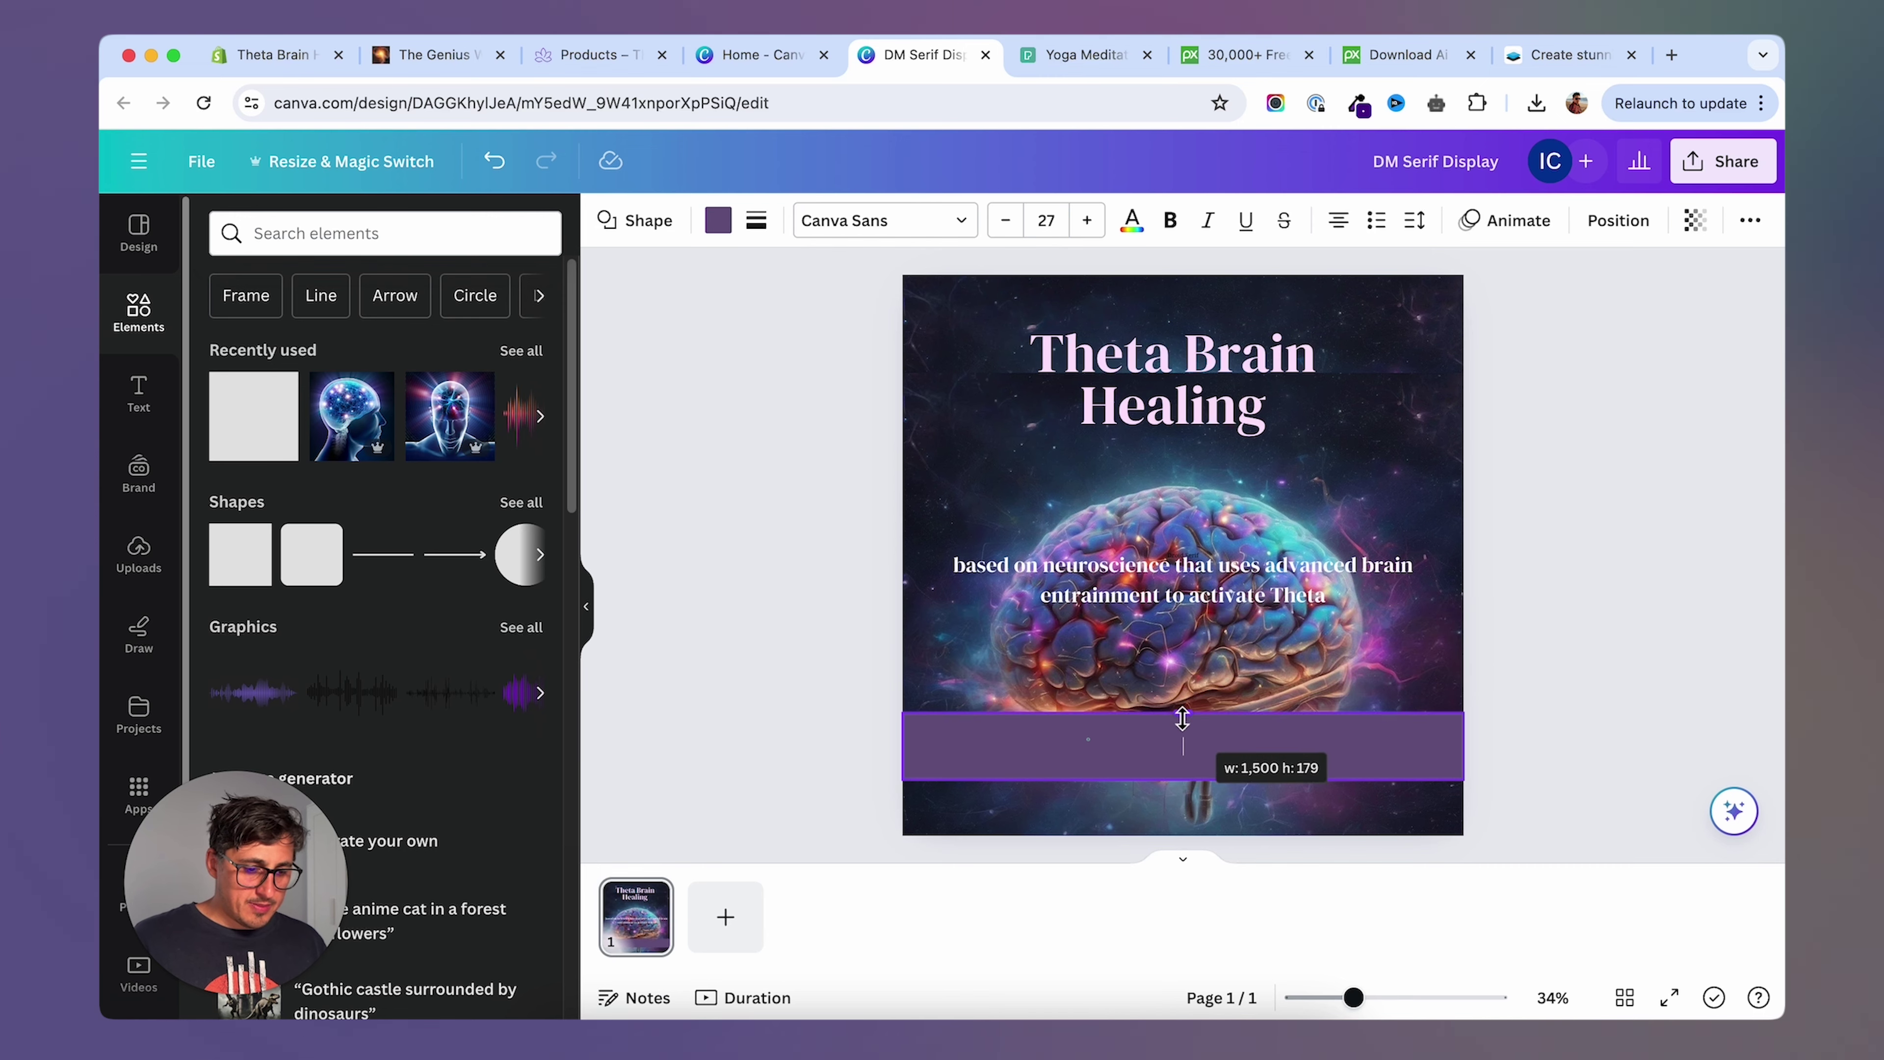
Size the full-width purple banner to about 1,500 × 179 px, lower it over the brain's base, and move the neuroscience tagline onto it.
left_click_drag(1181, 726, 1183, 718)
left_click_drag(1287, 744, 1282, 754)
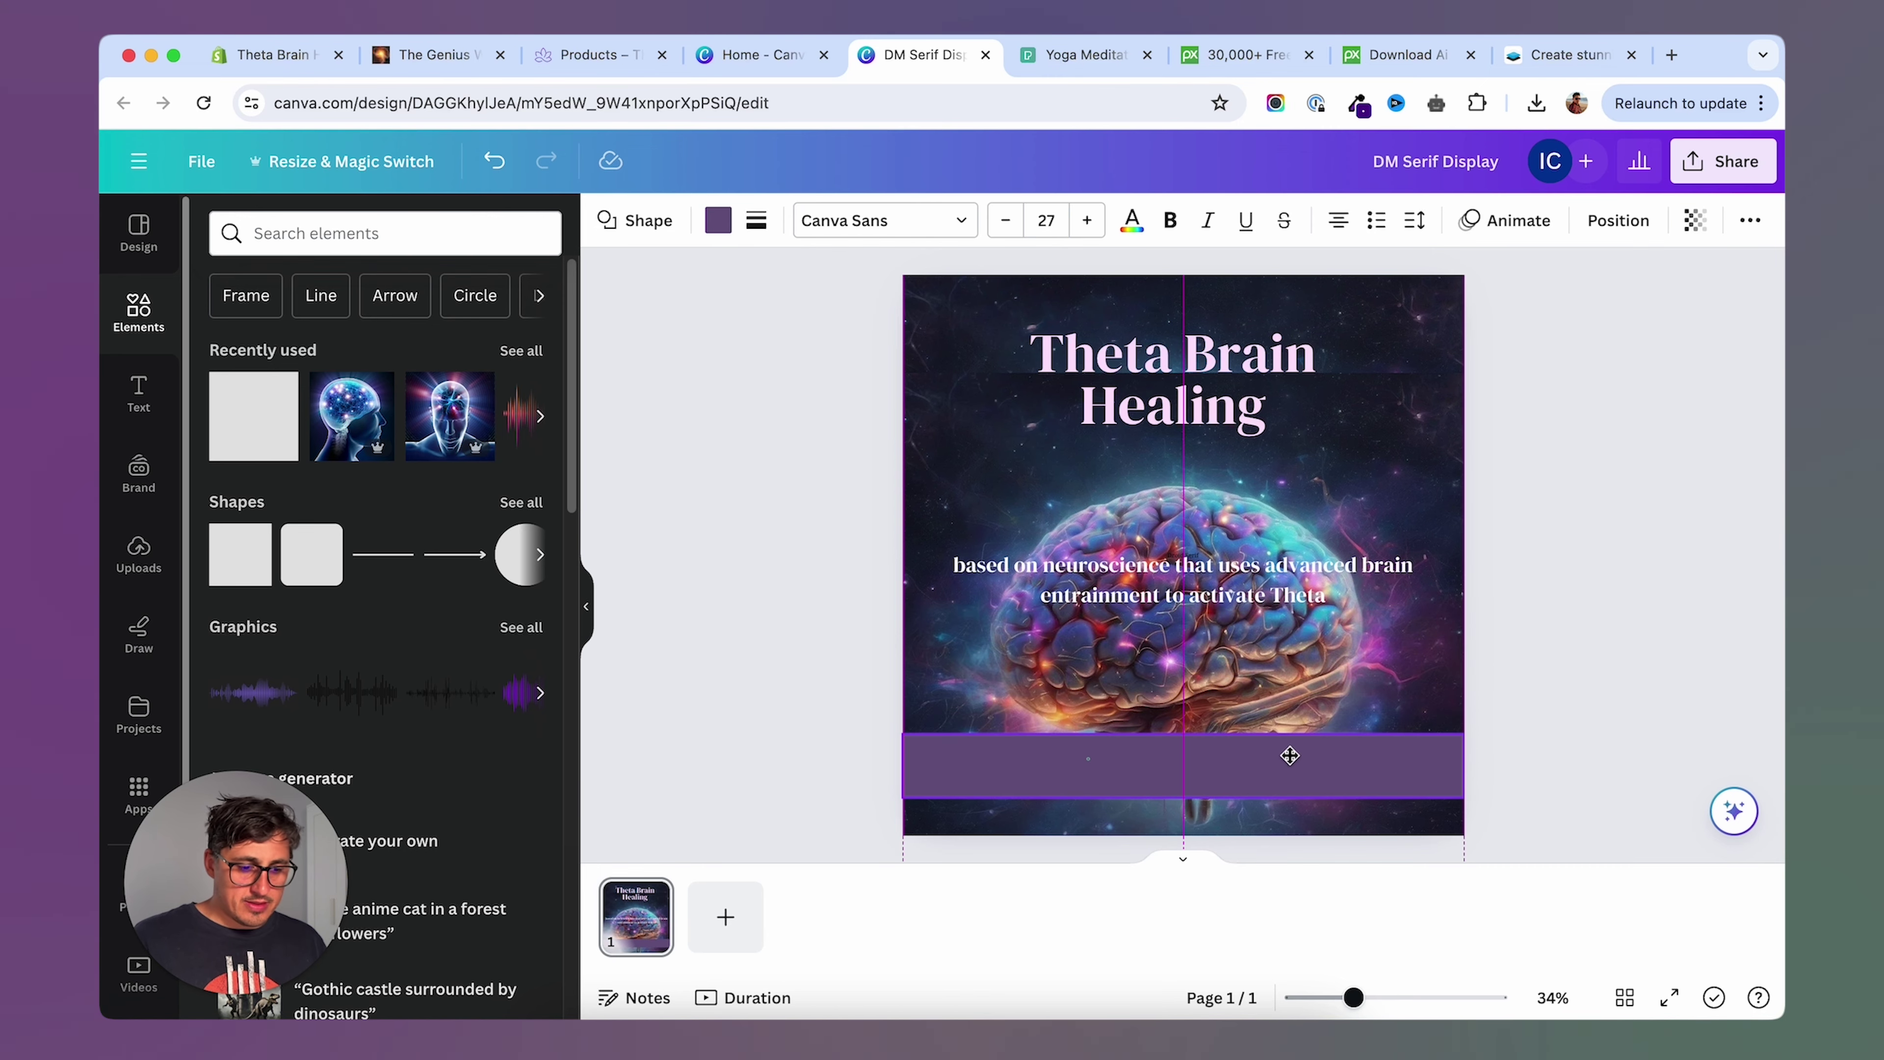
left_click_drag(1241, 602, 1240, 783)
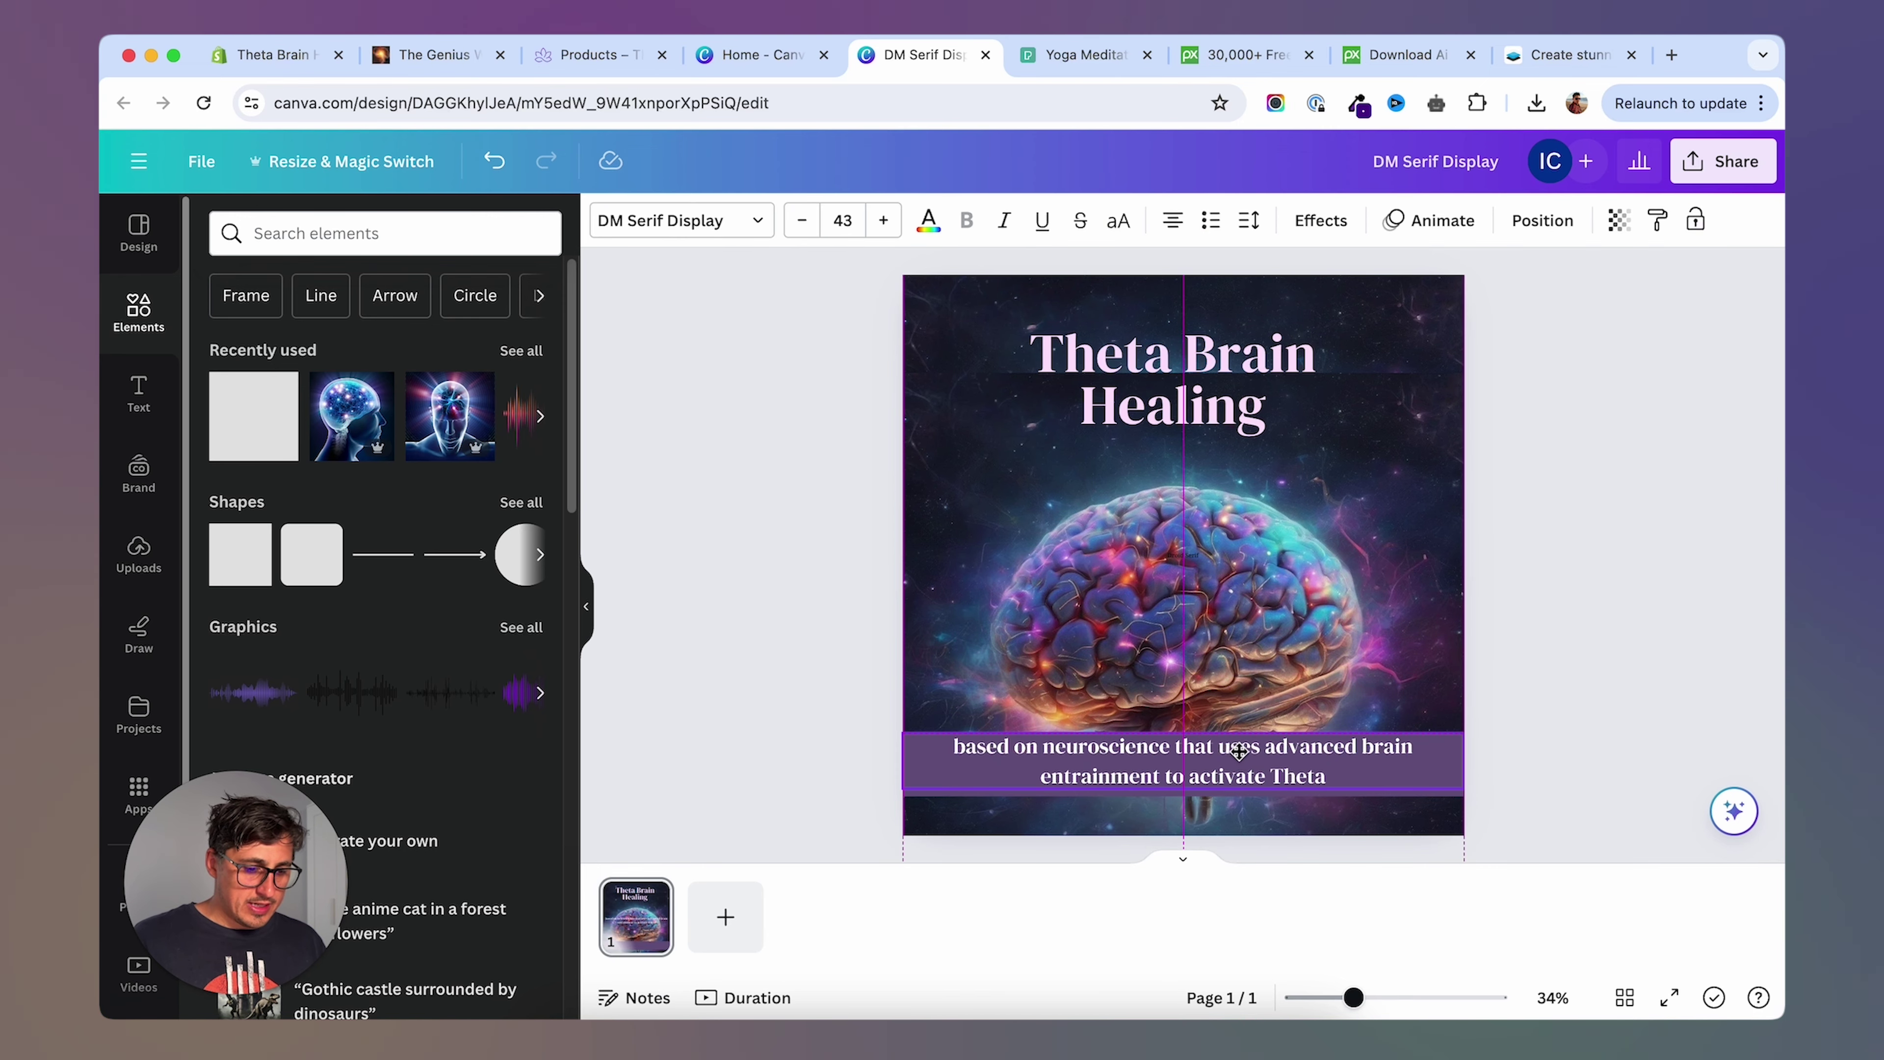
Check the PNG download options, and download the finished cover design as a JPG.
left_click(1722, 161)
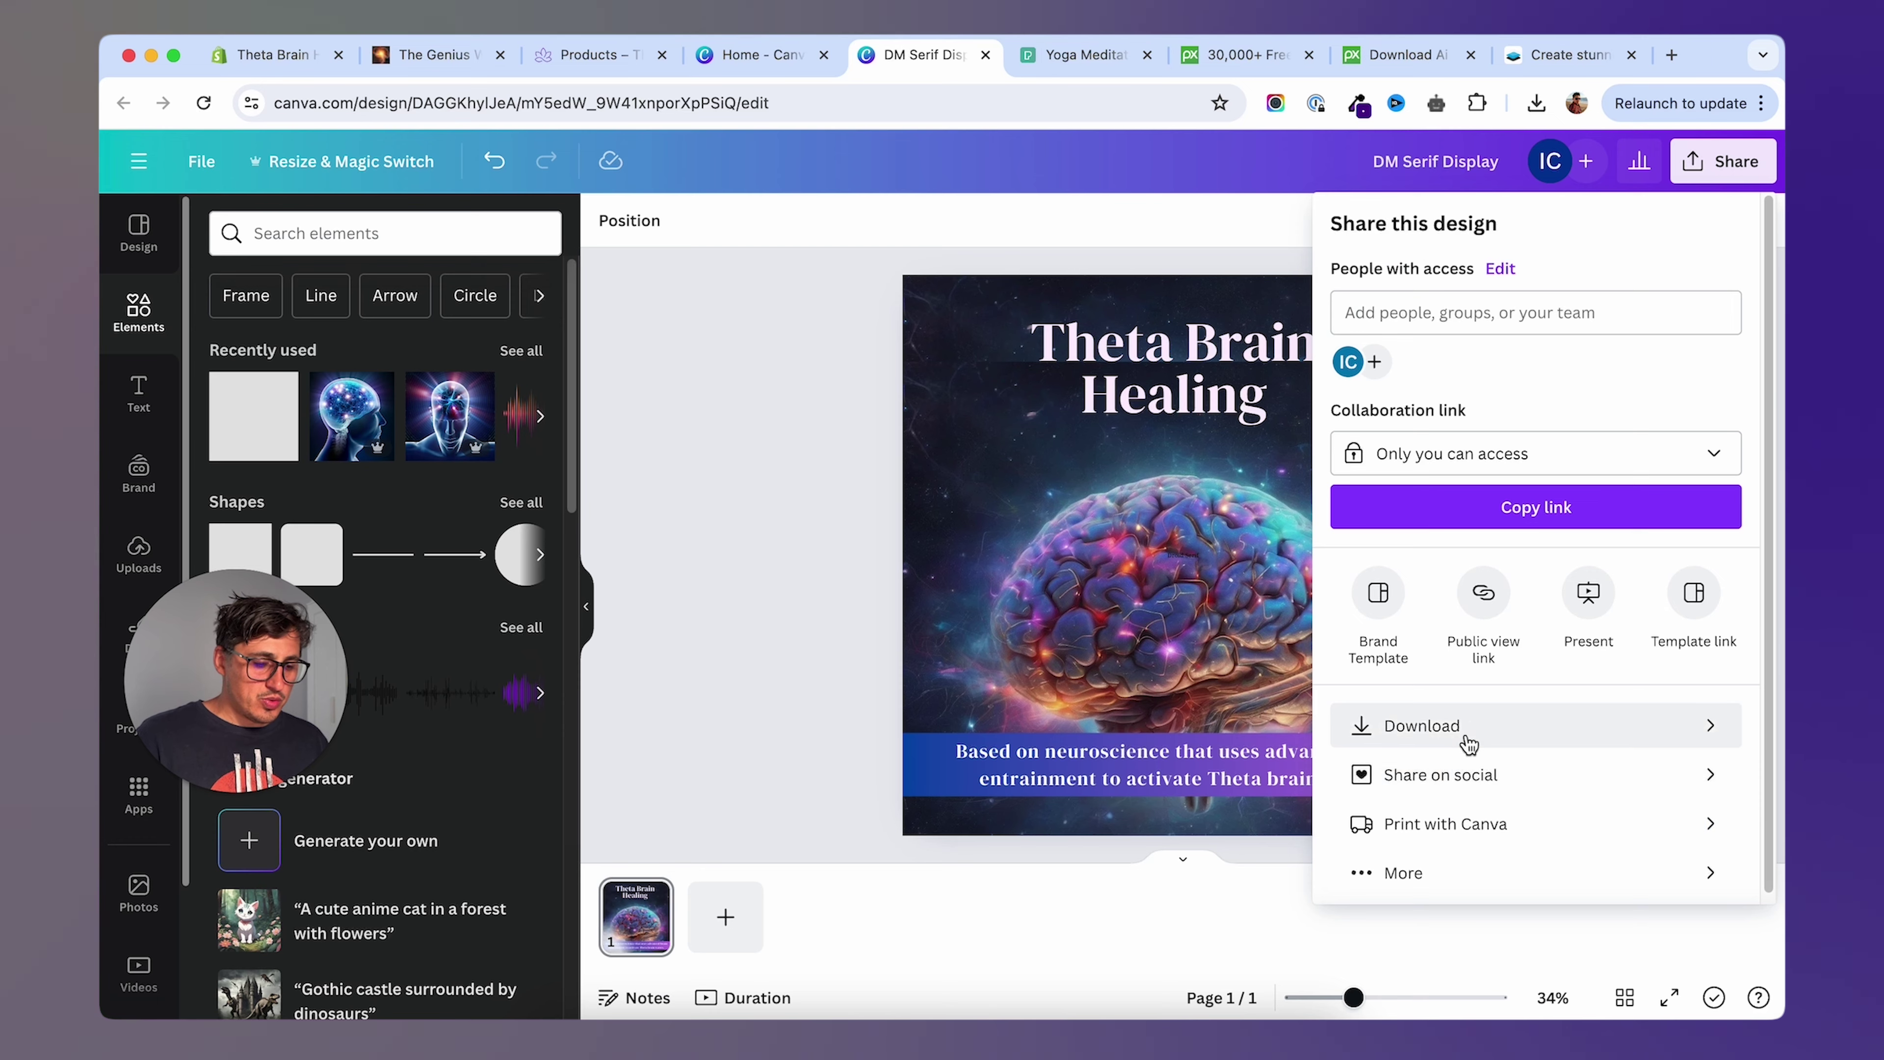
left_click(1392, 724)
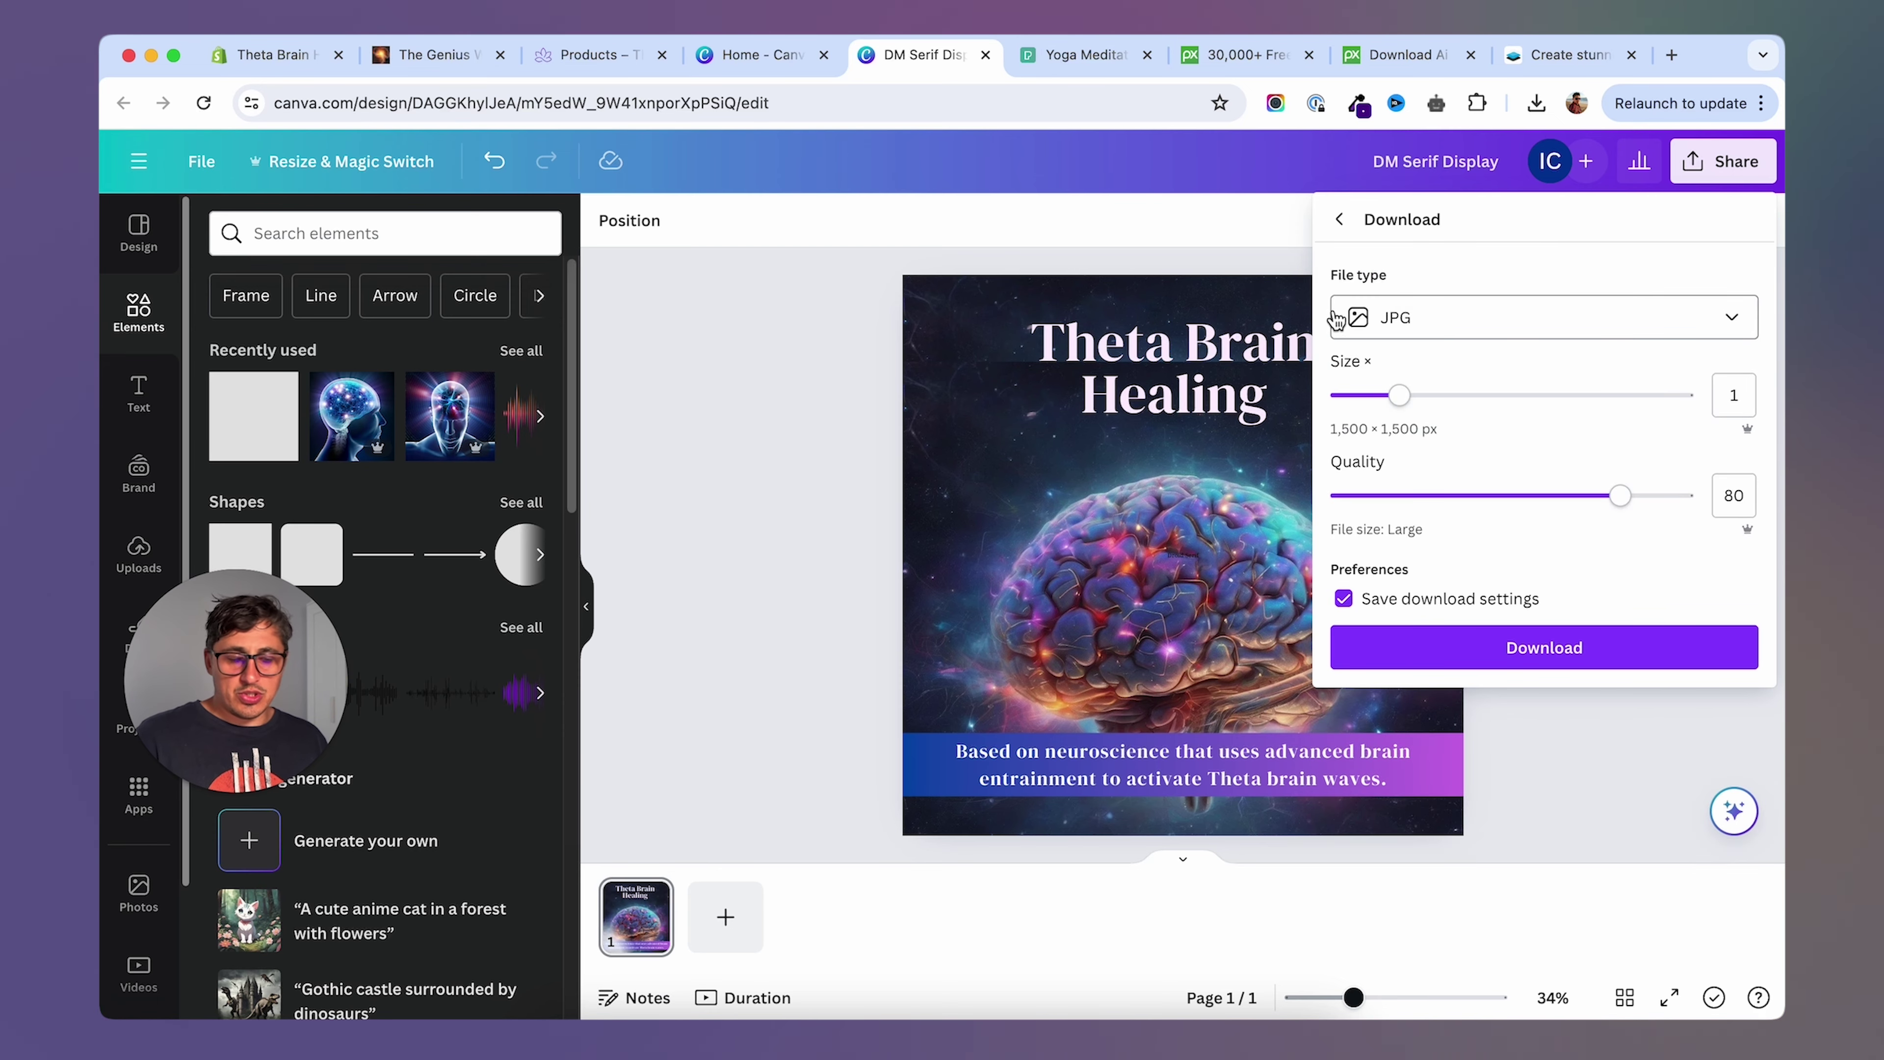
left_click(1478, 324)
left_click(1409, 454)
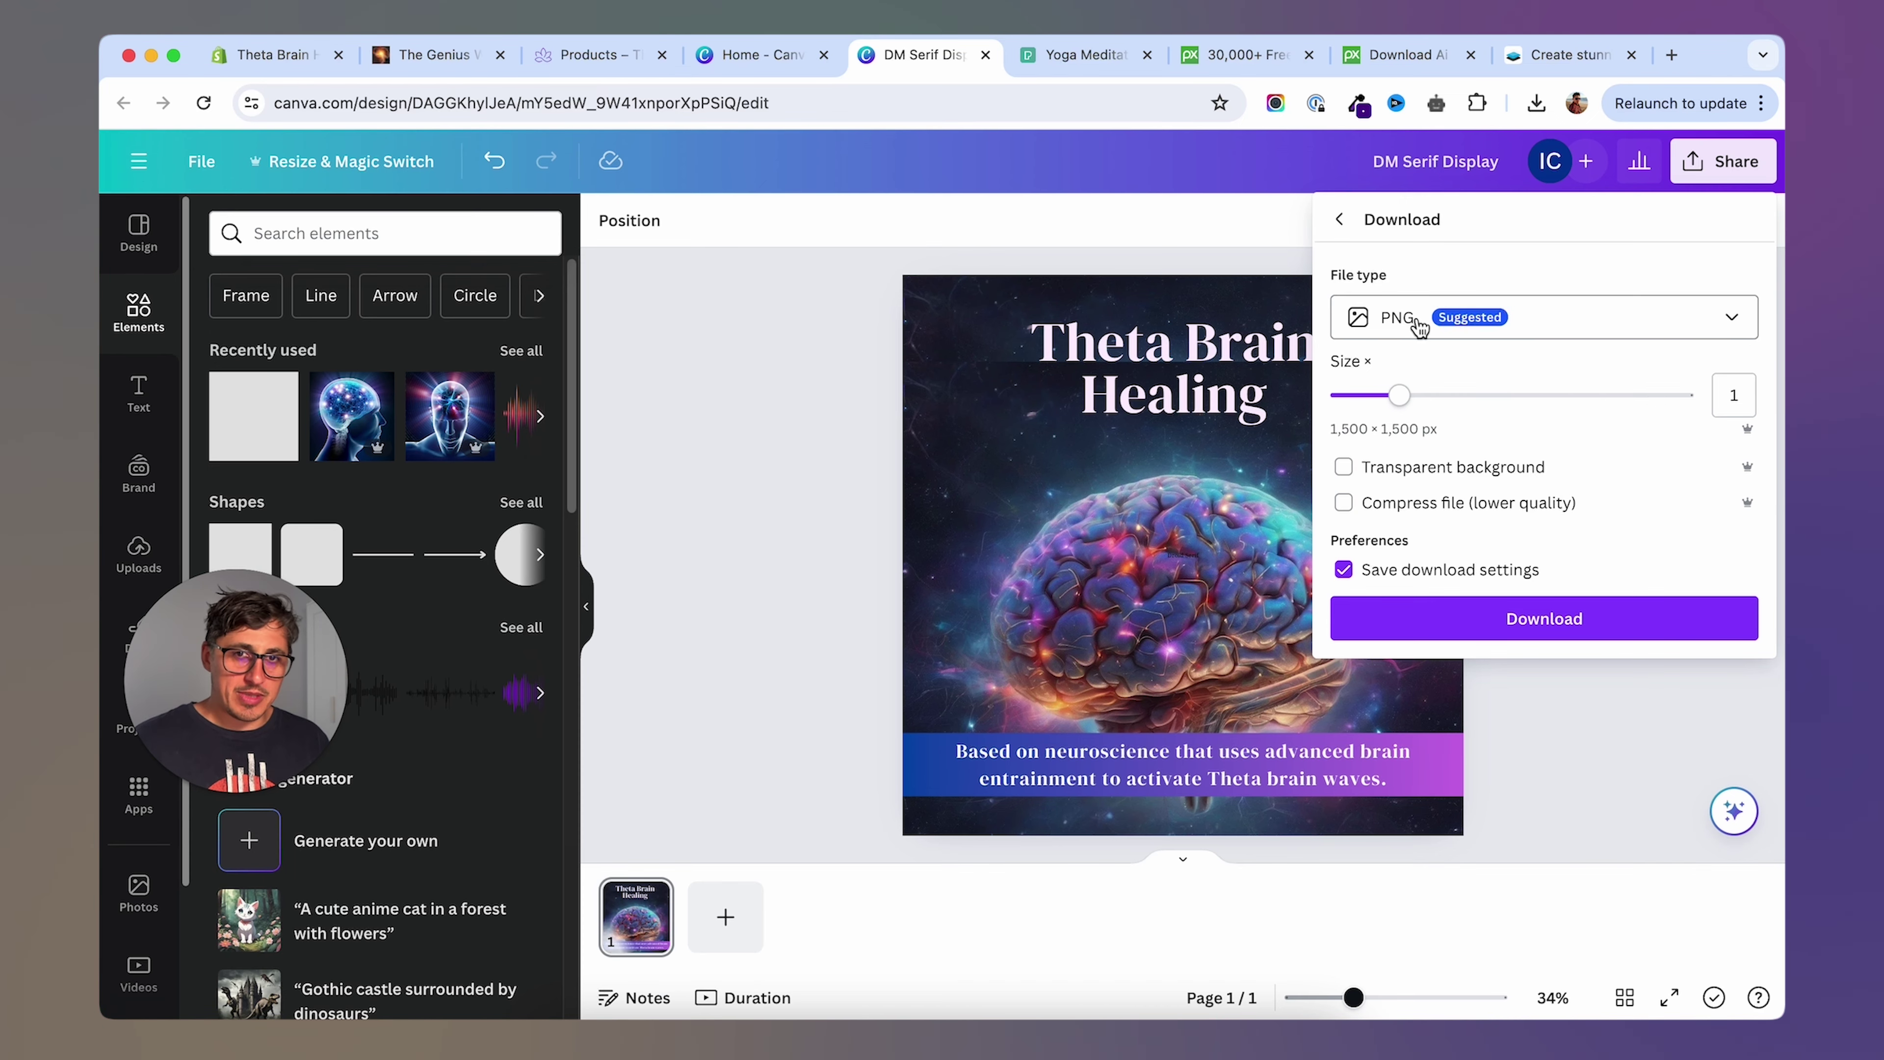
left_click(1418, 327)
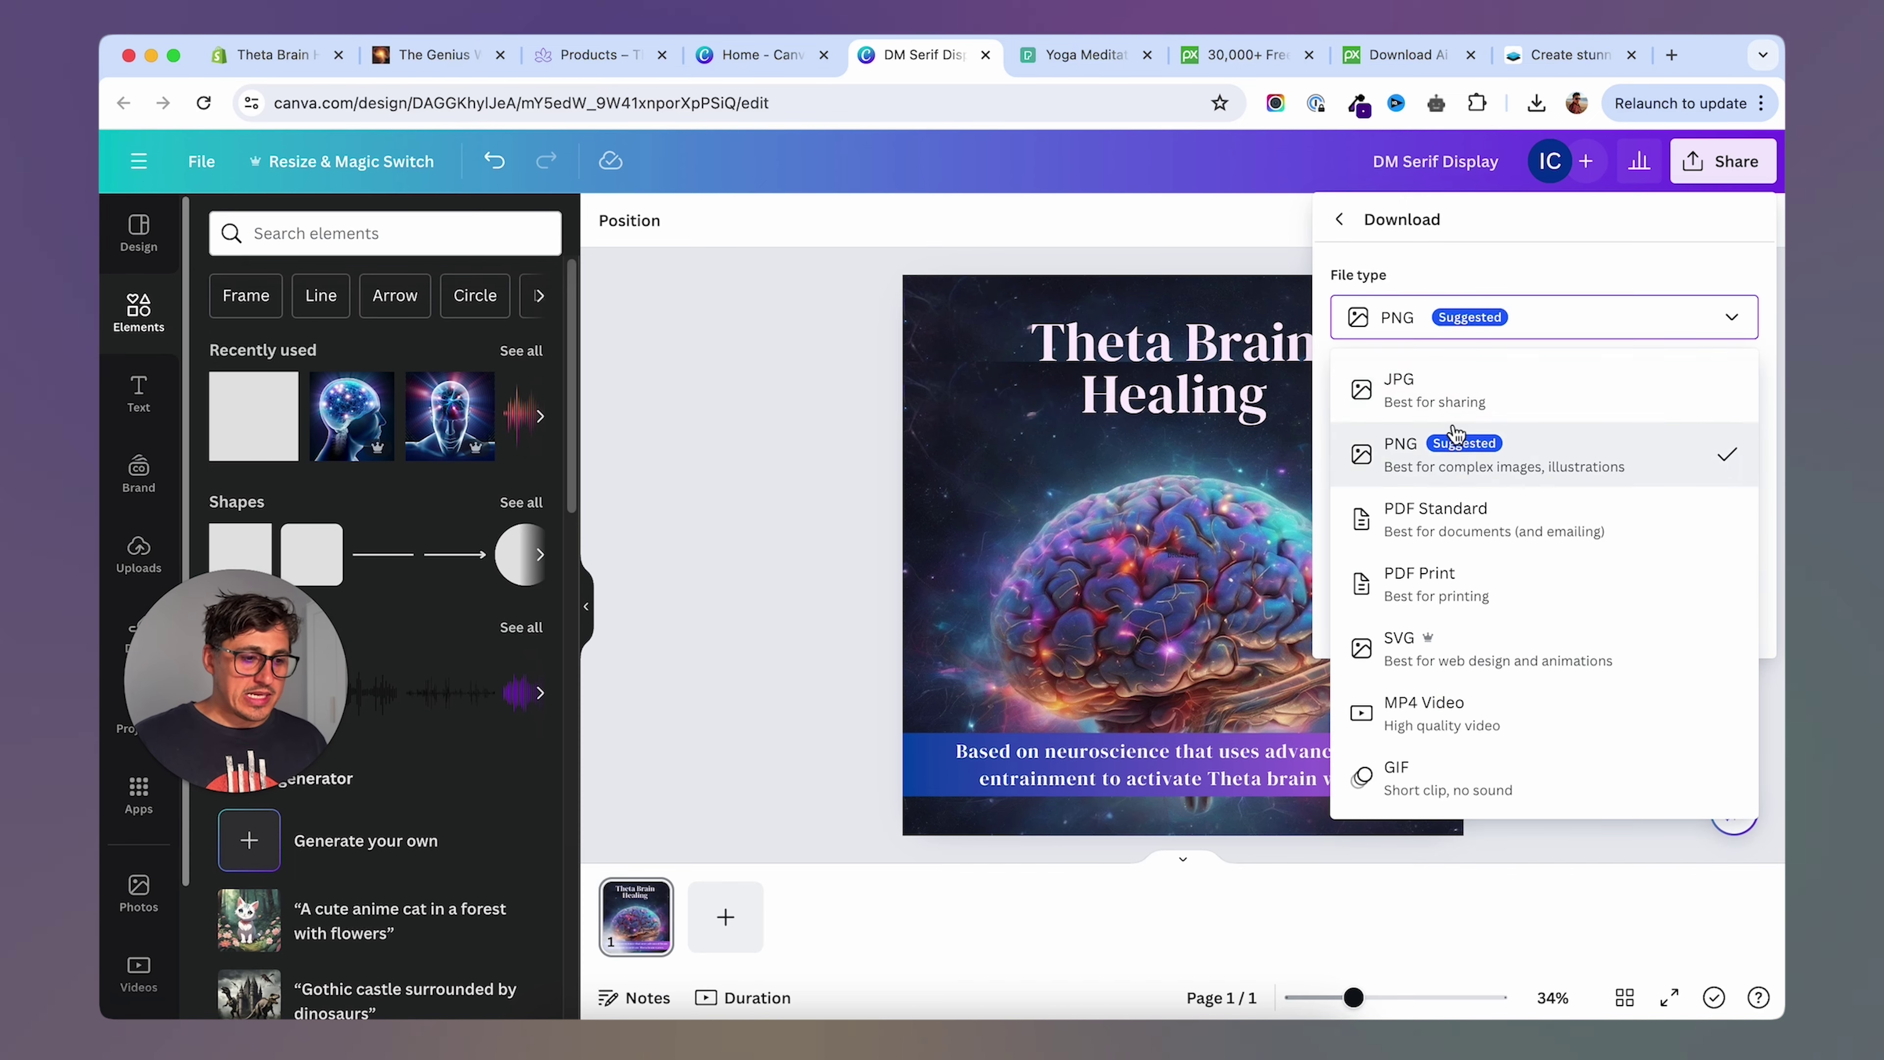
left_click(1446, 387)
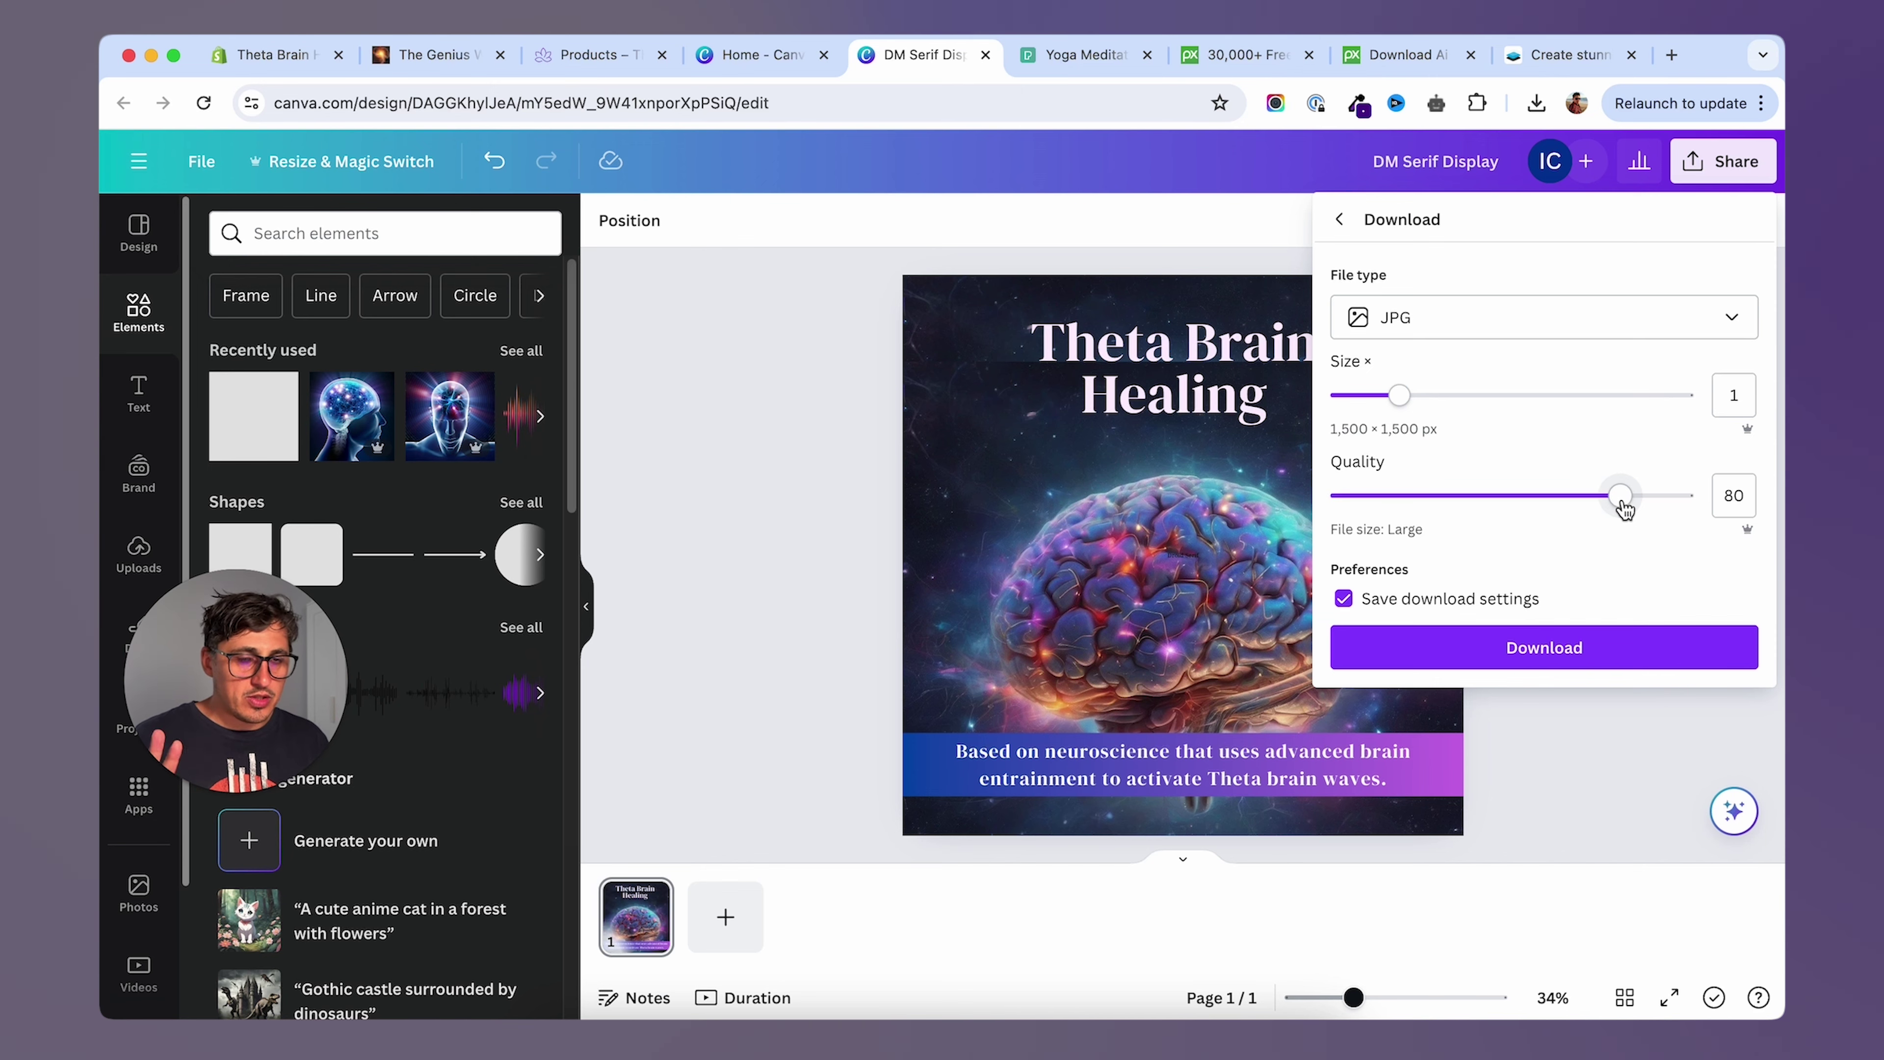
left_click(1532, 646)
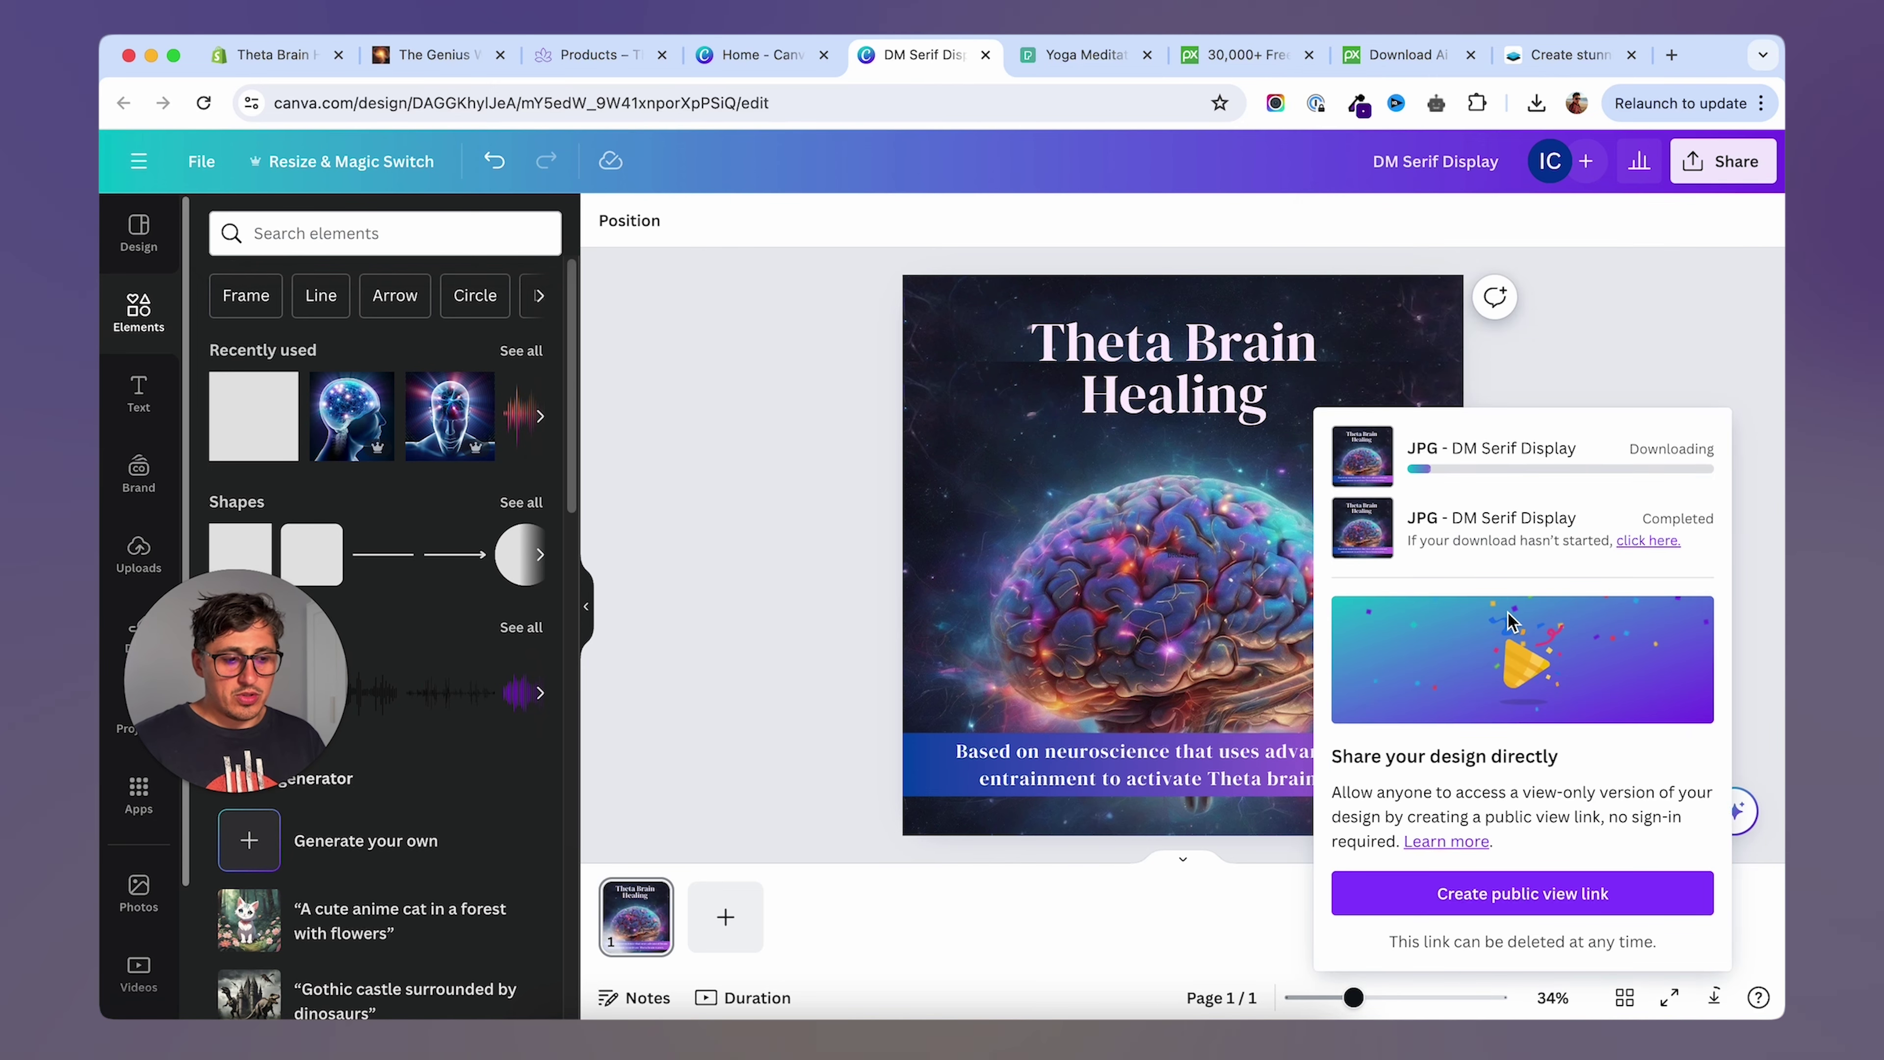
left_click(692, 584)
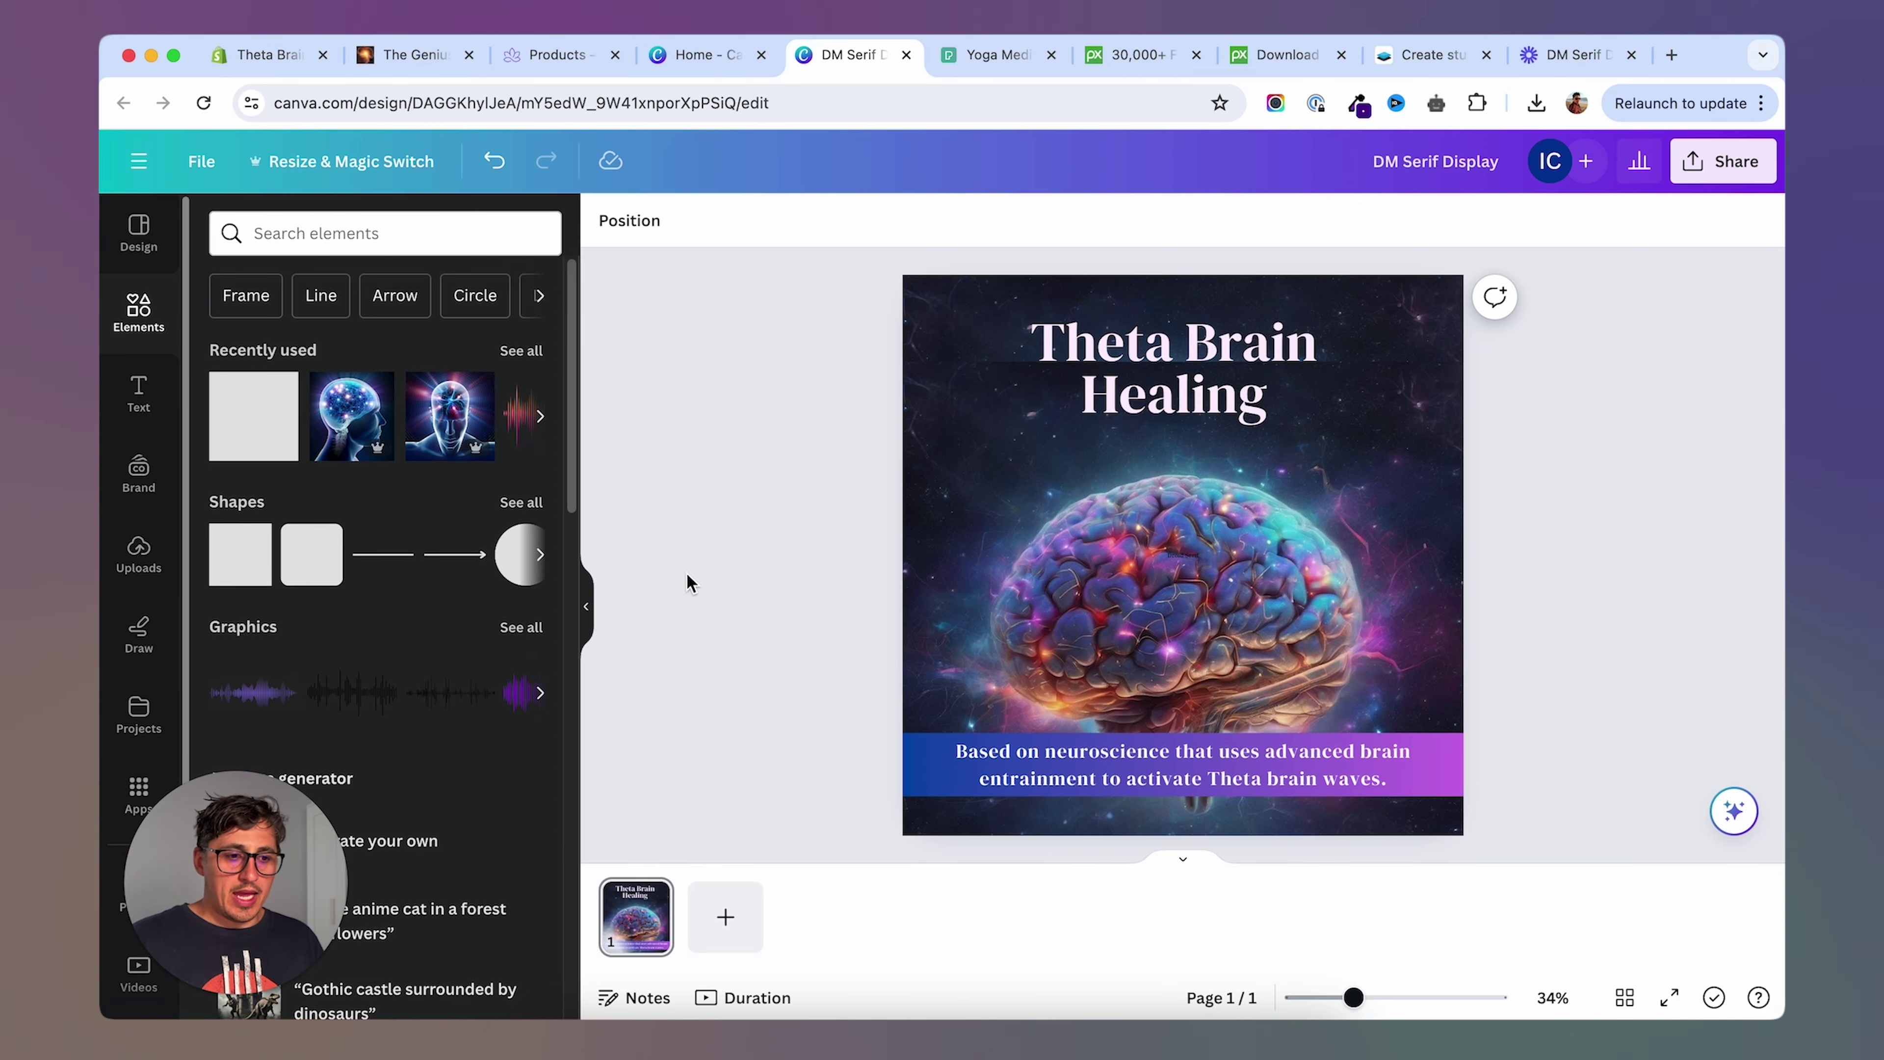
Switch to Smartmockups and look through the full mockup catalog and its categories.
left_click(1422, 55)
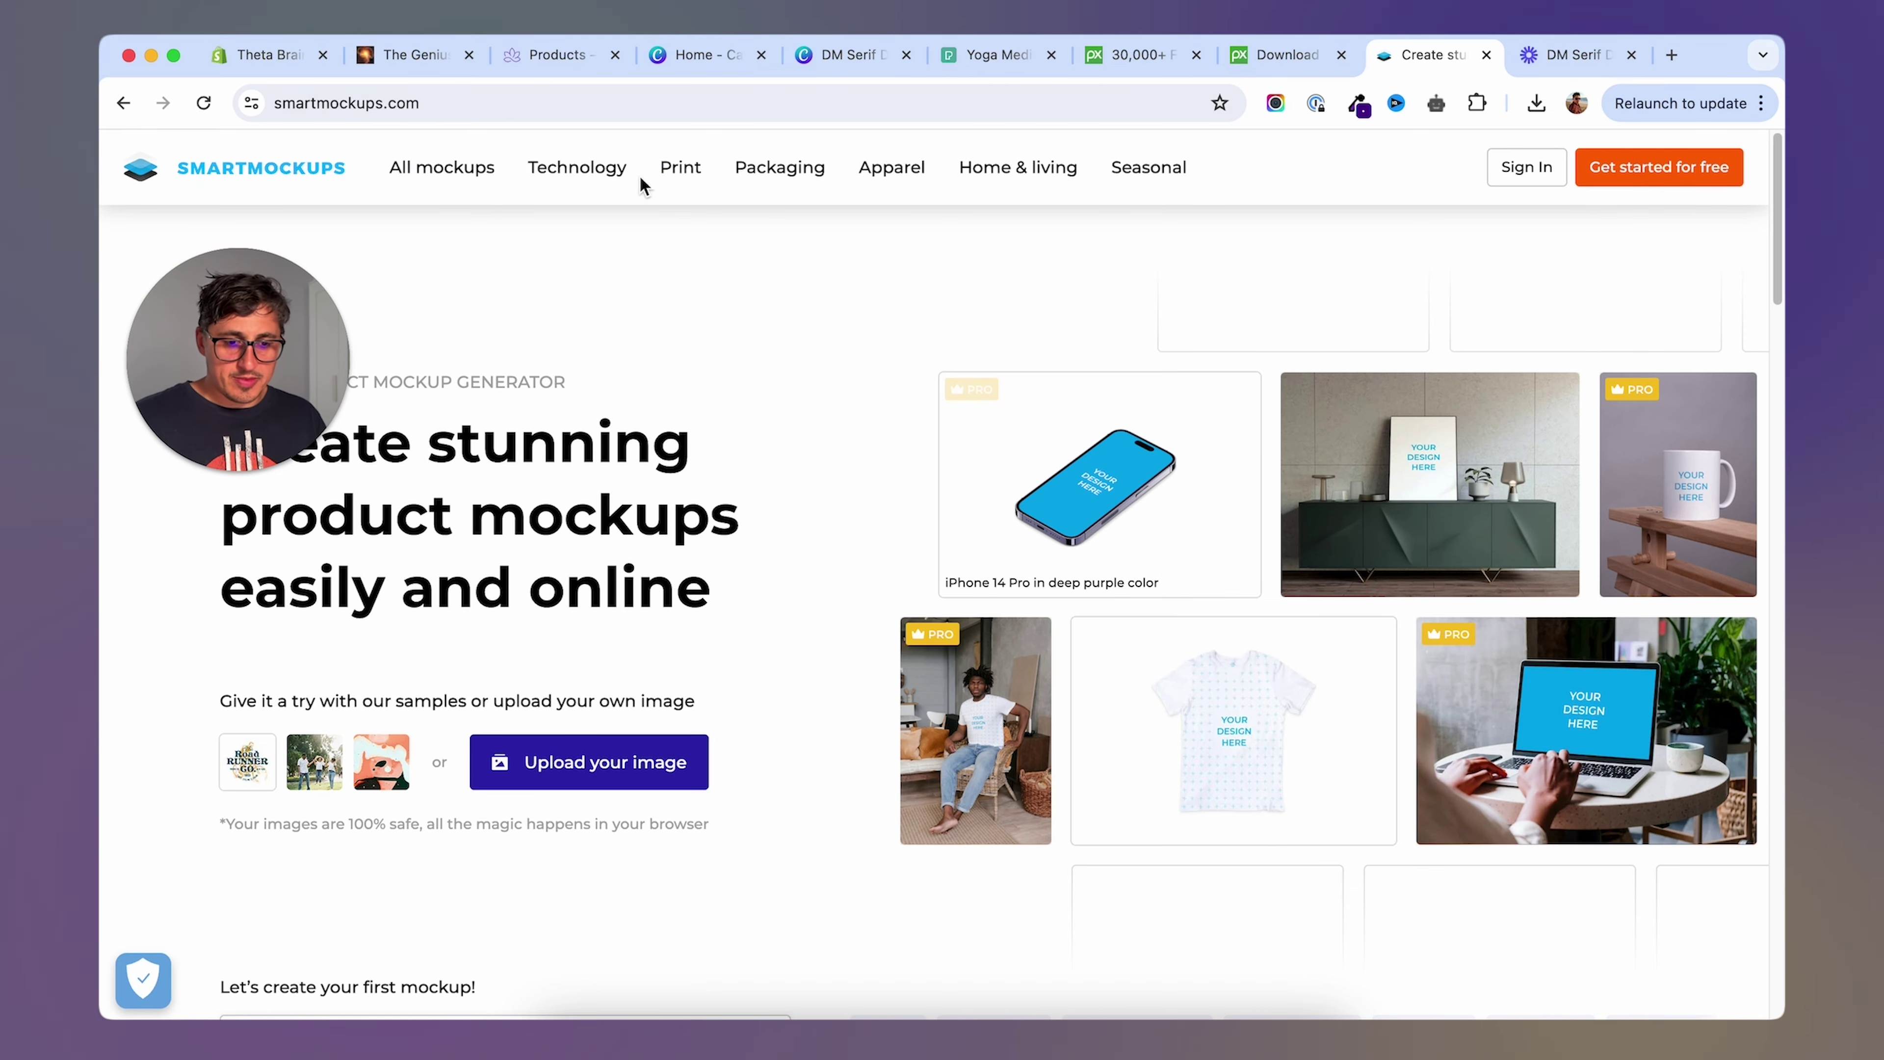
left_click(424, 182)
scroll(560, 488, "down", 15)
scroll(559, 488, "up", 20)
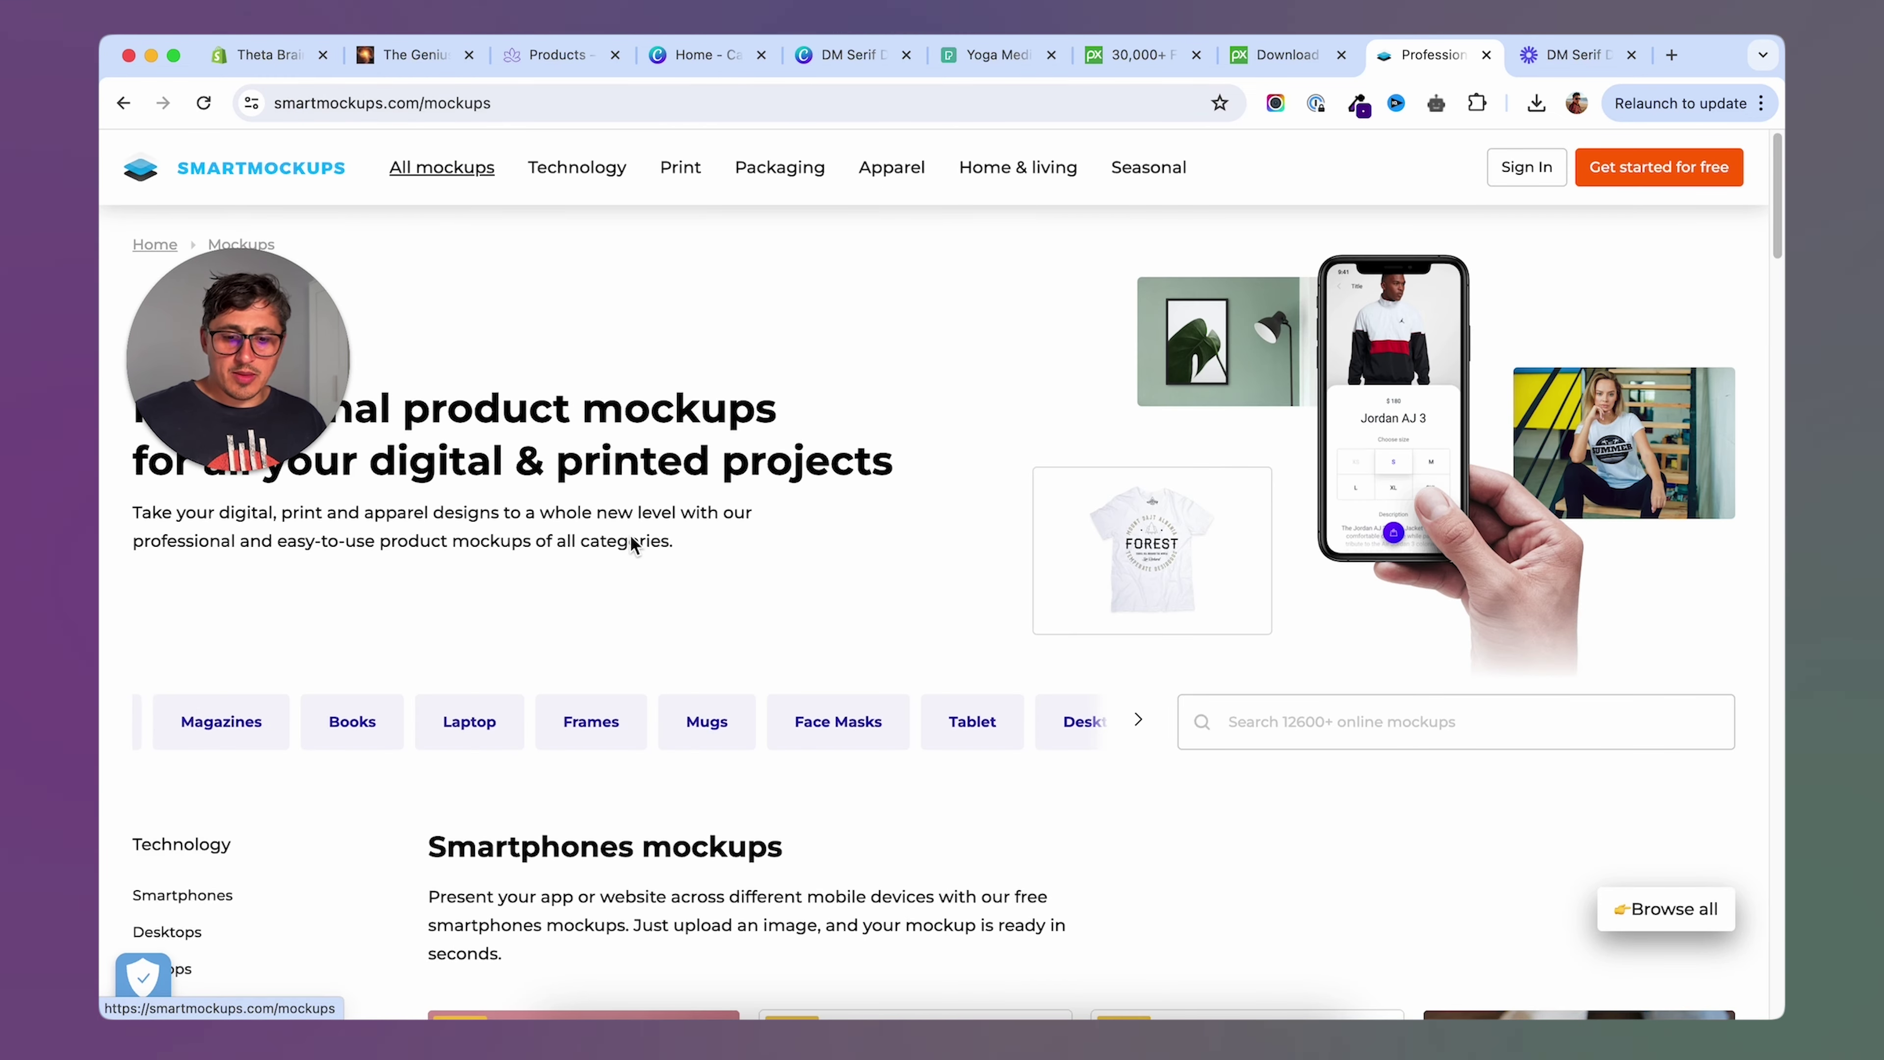
scroll(631, 546, "down", 5)
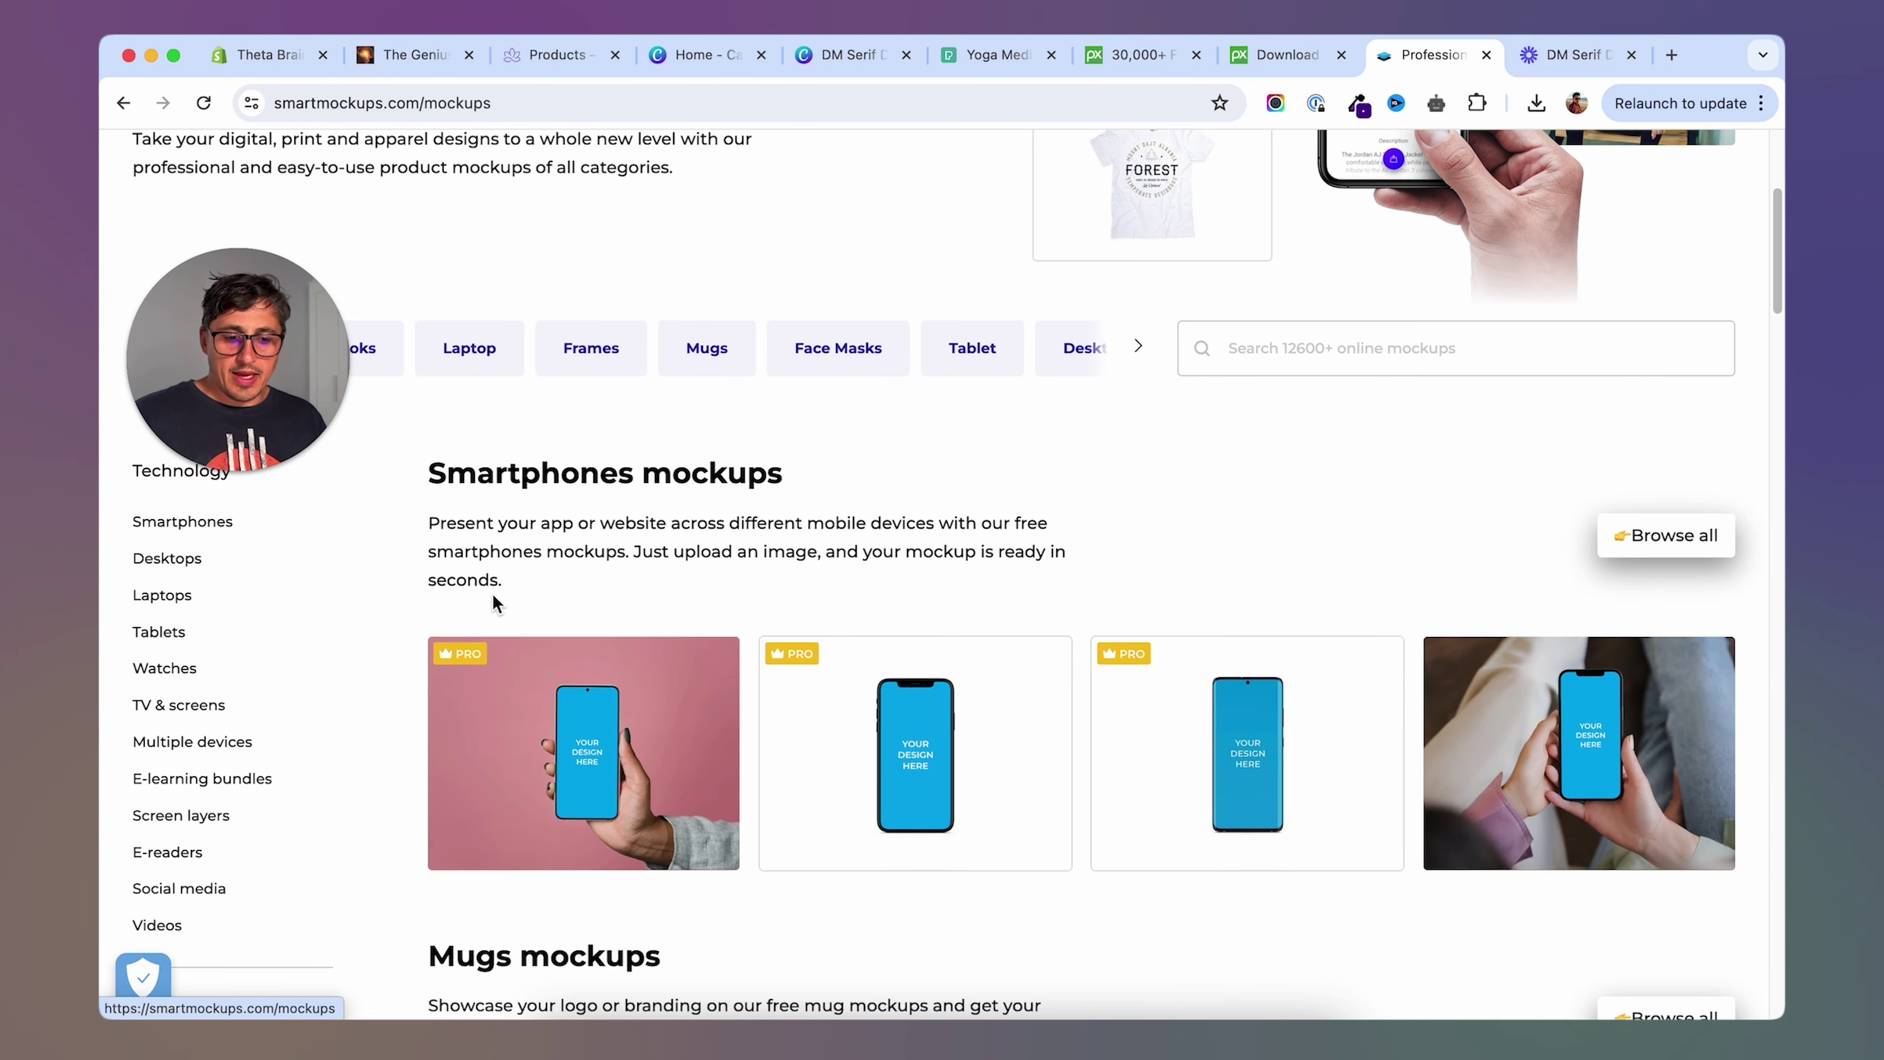
scroll(327, 756, "up", 1)
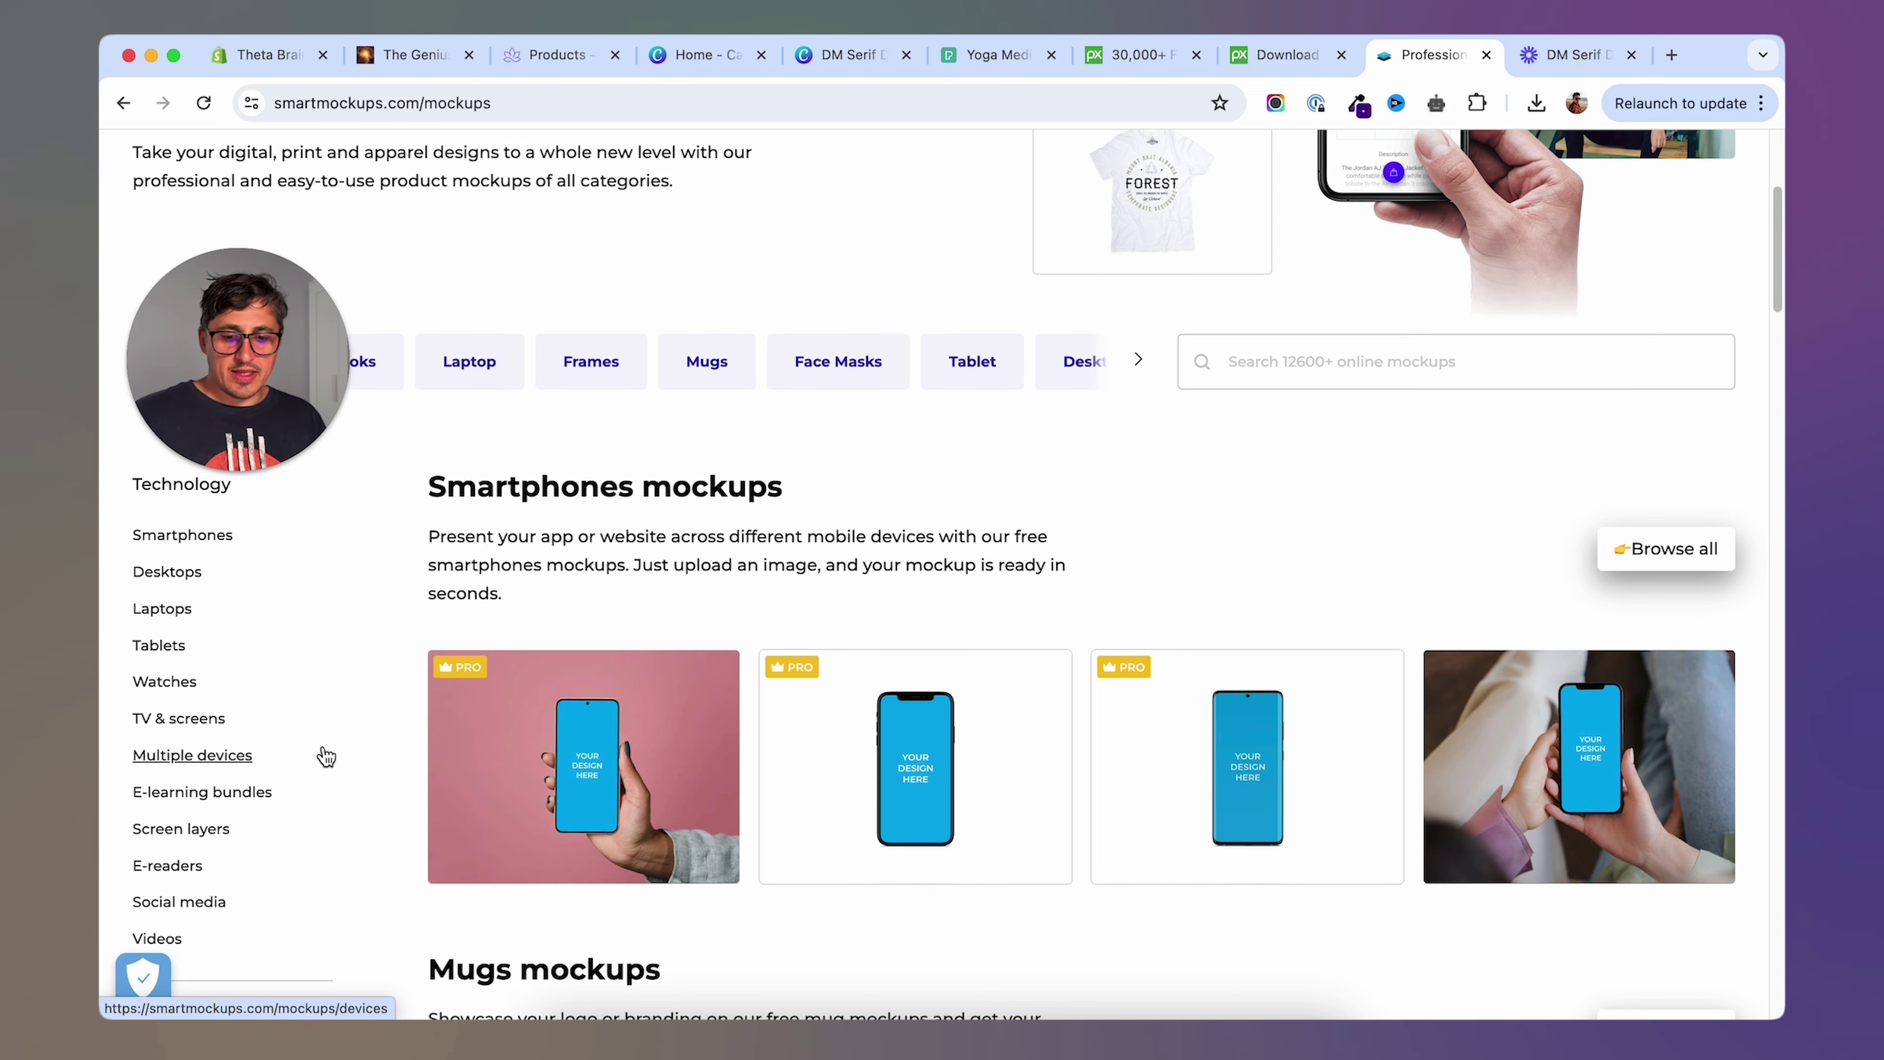
Open the E-learning bundles category and browse its product mockups.
scroll(326, 755, "down", 1)
left_click(252, 748)
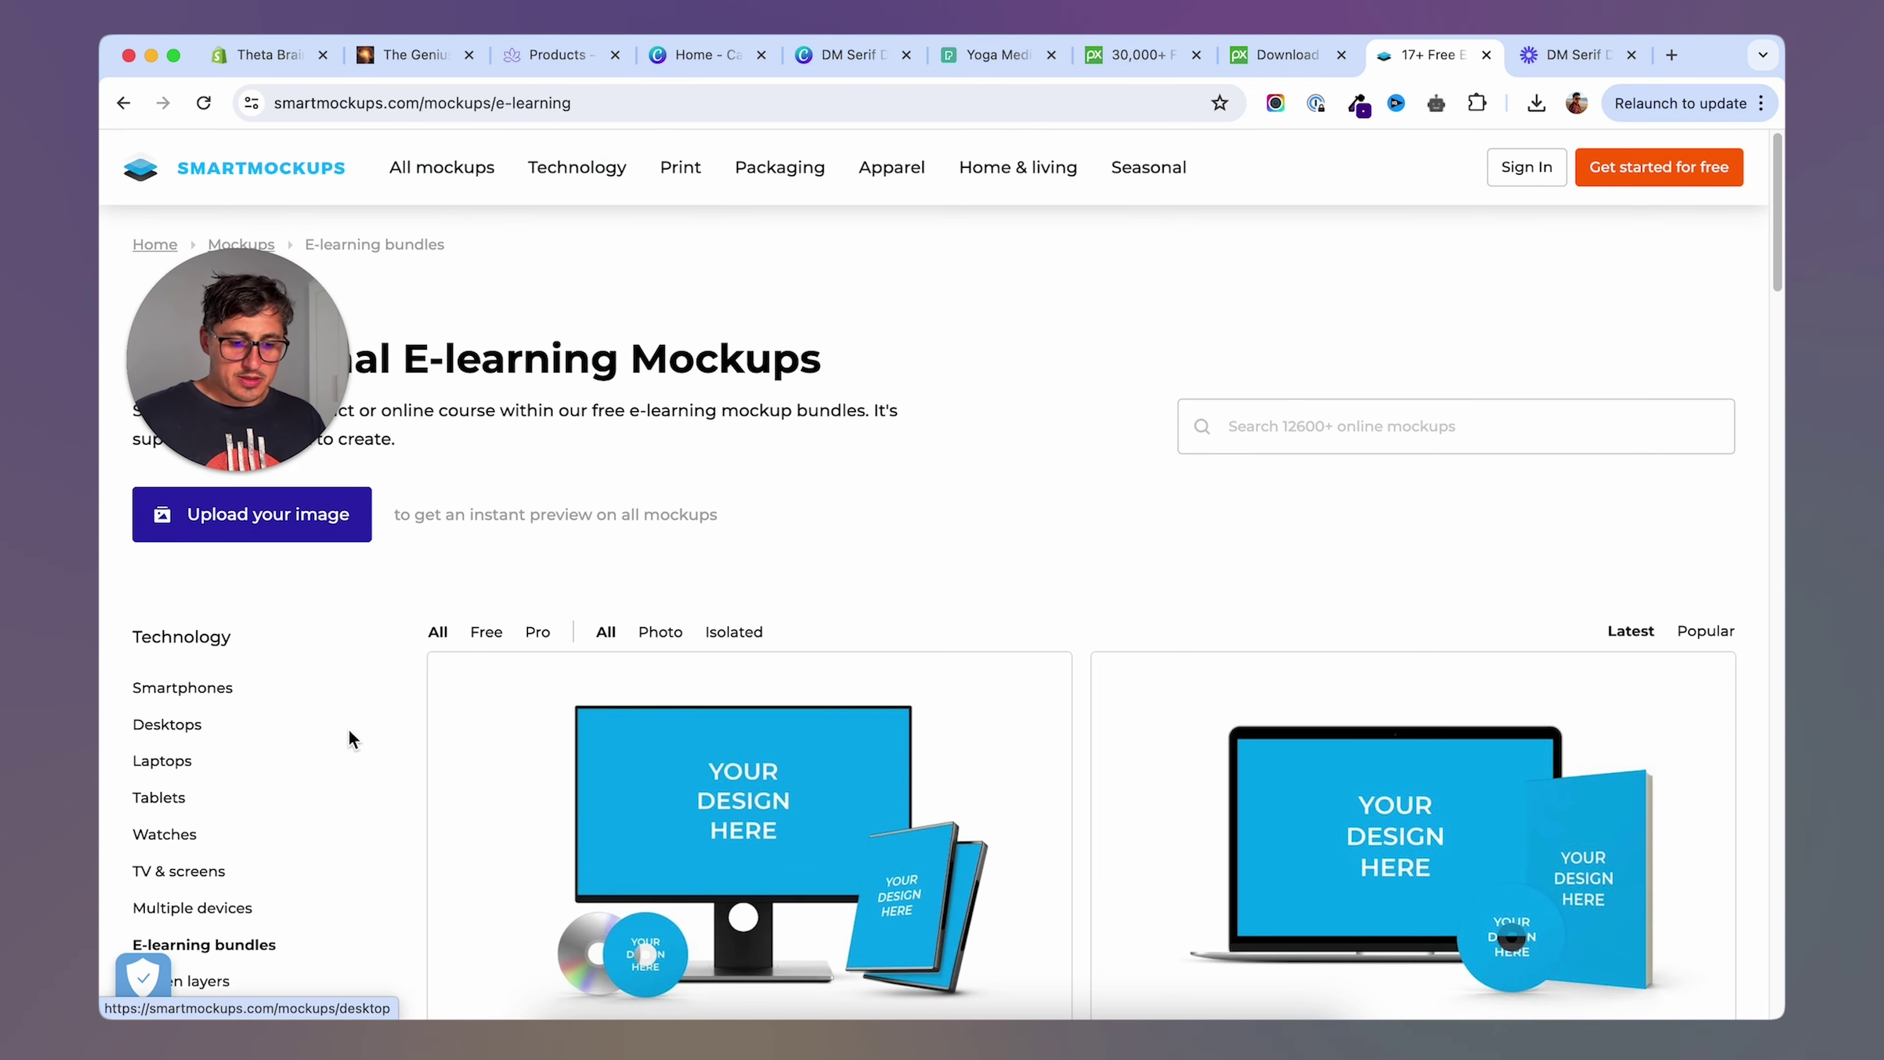
scroll(1001, 686, "down", 15)
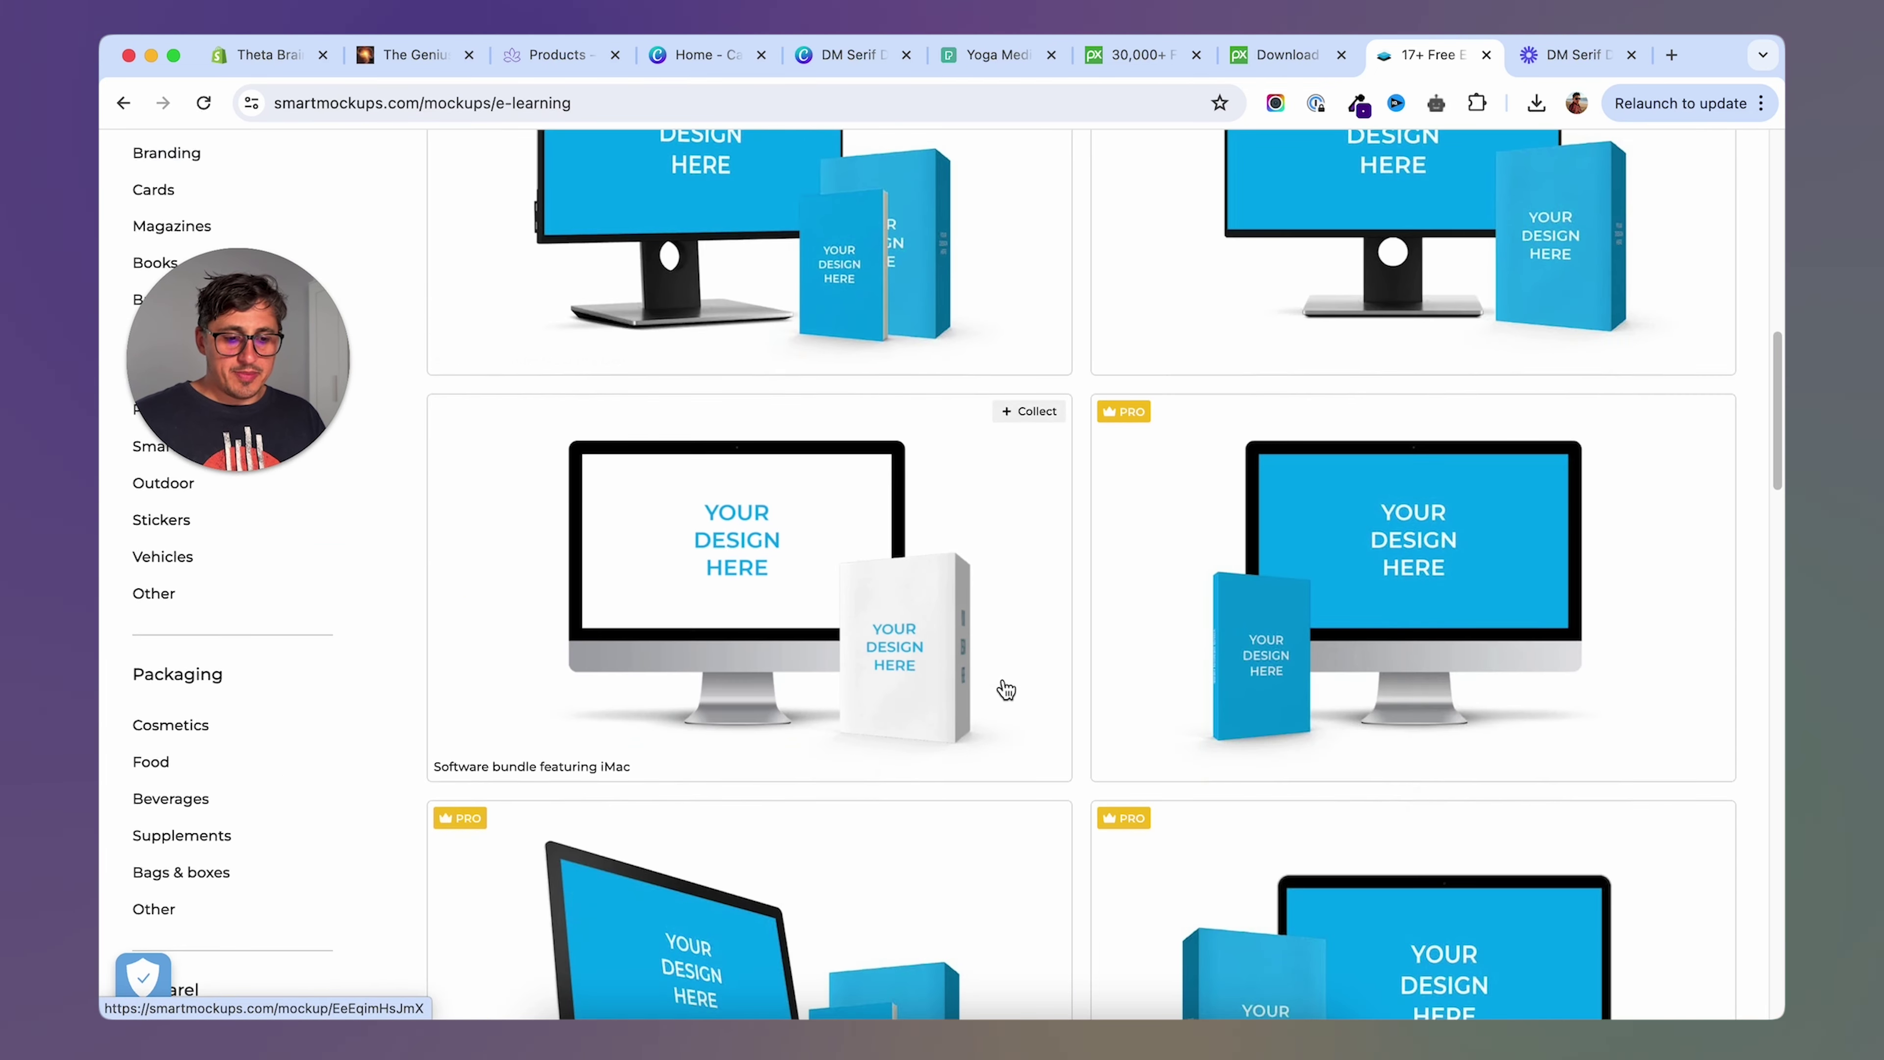
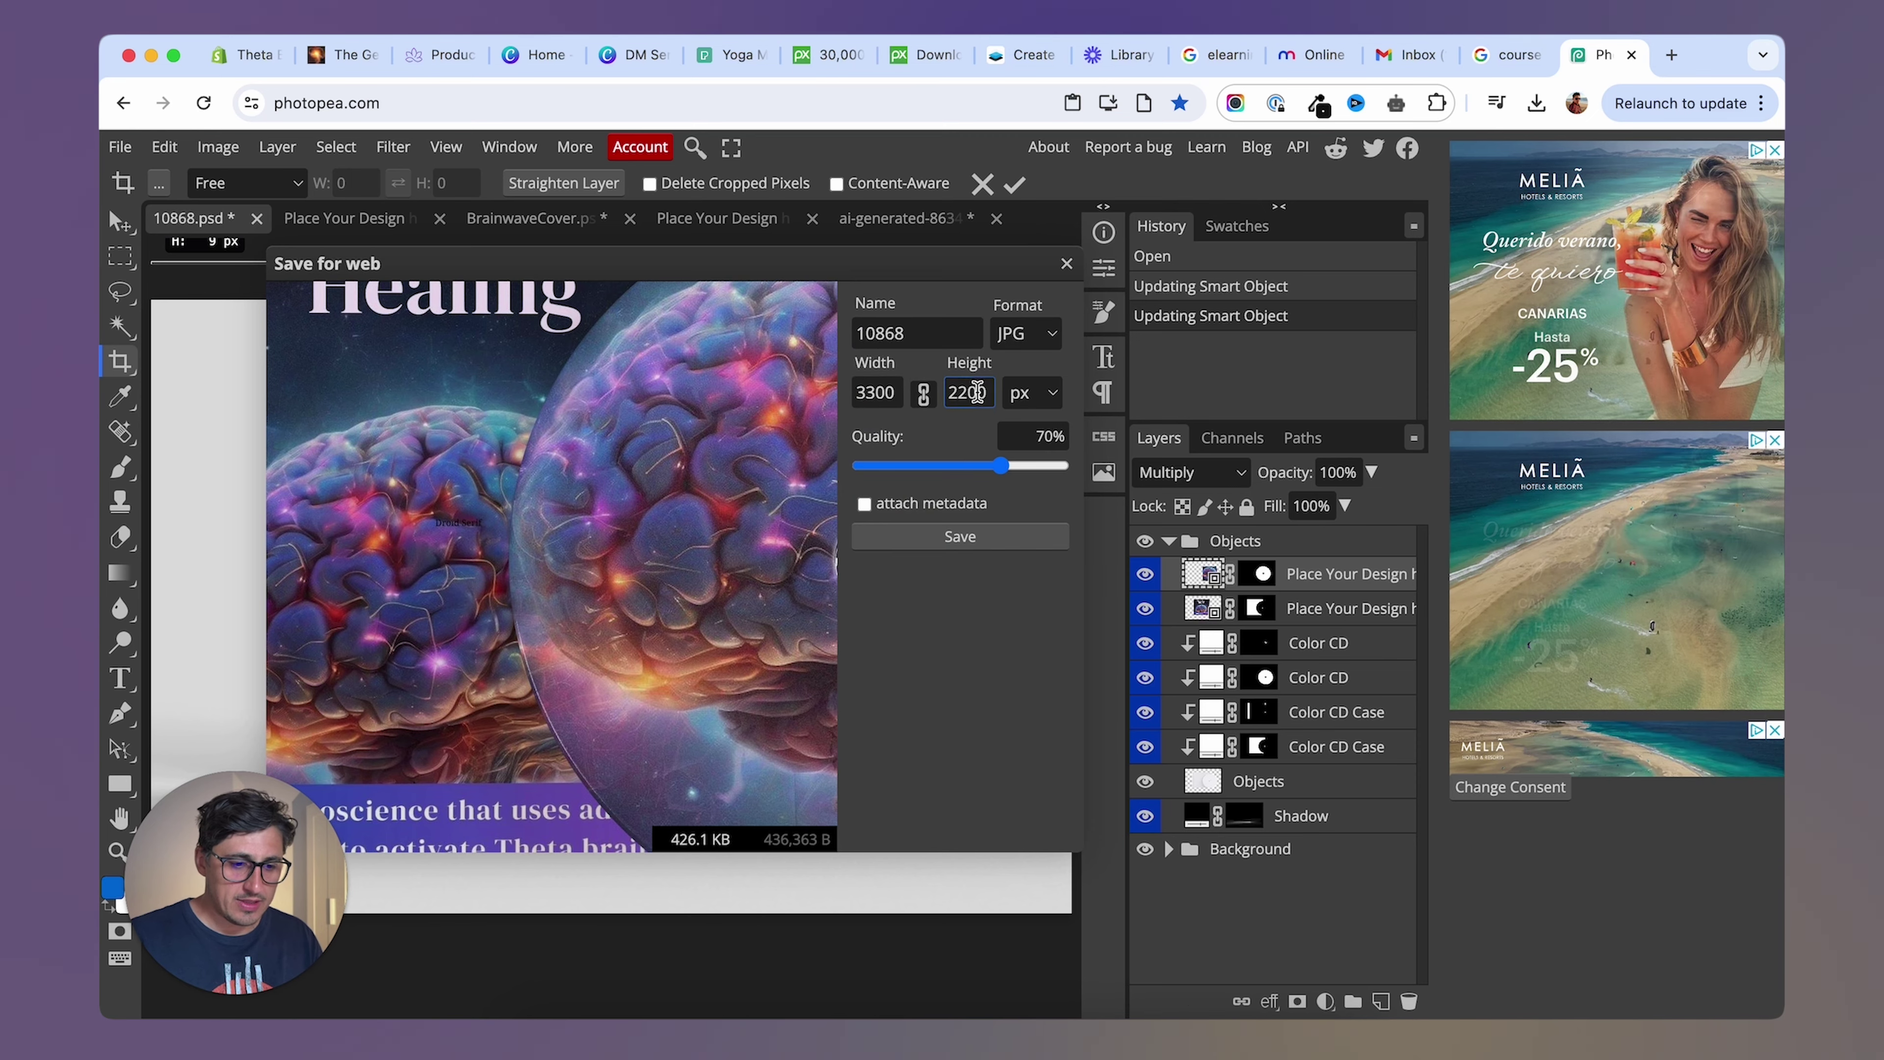
Export the CD case mockup to the Desktop as 10868.jpg, 3300 × 2200 px at 70% quality.
left_click(990, 537)
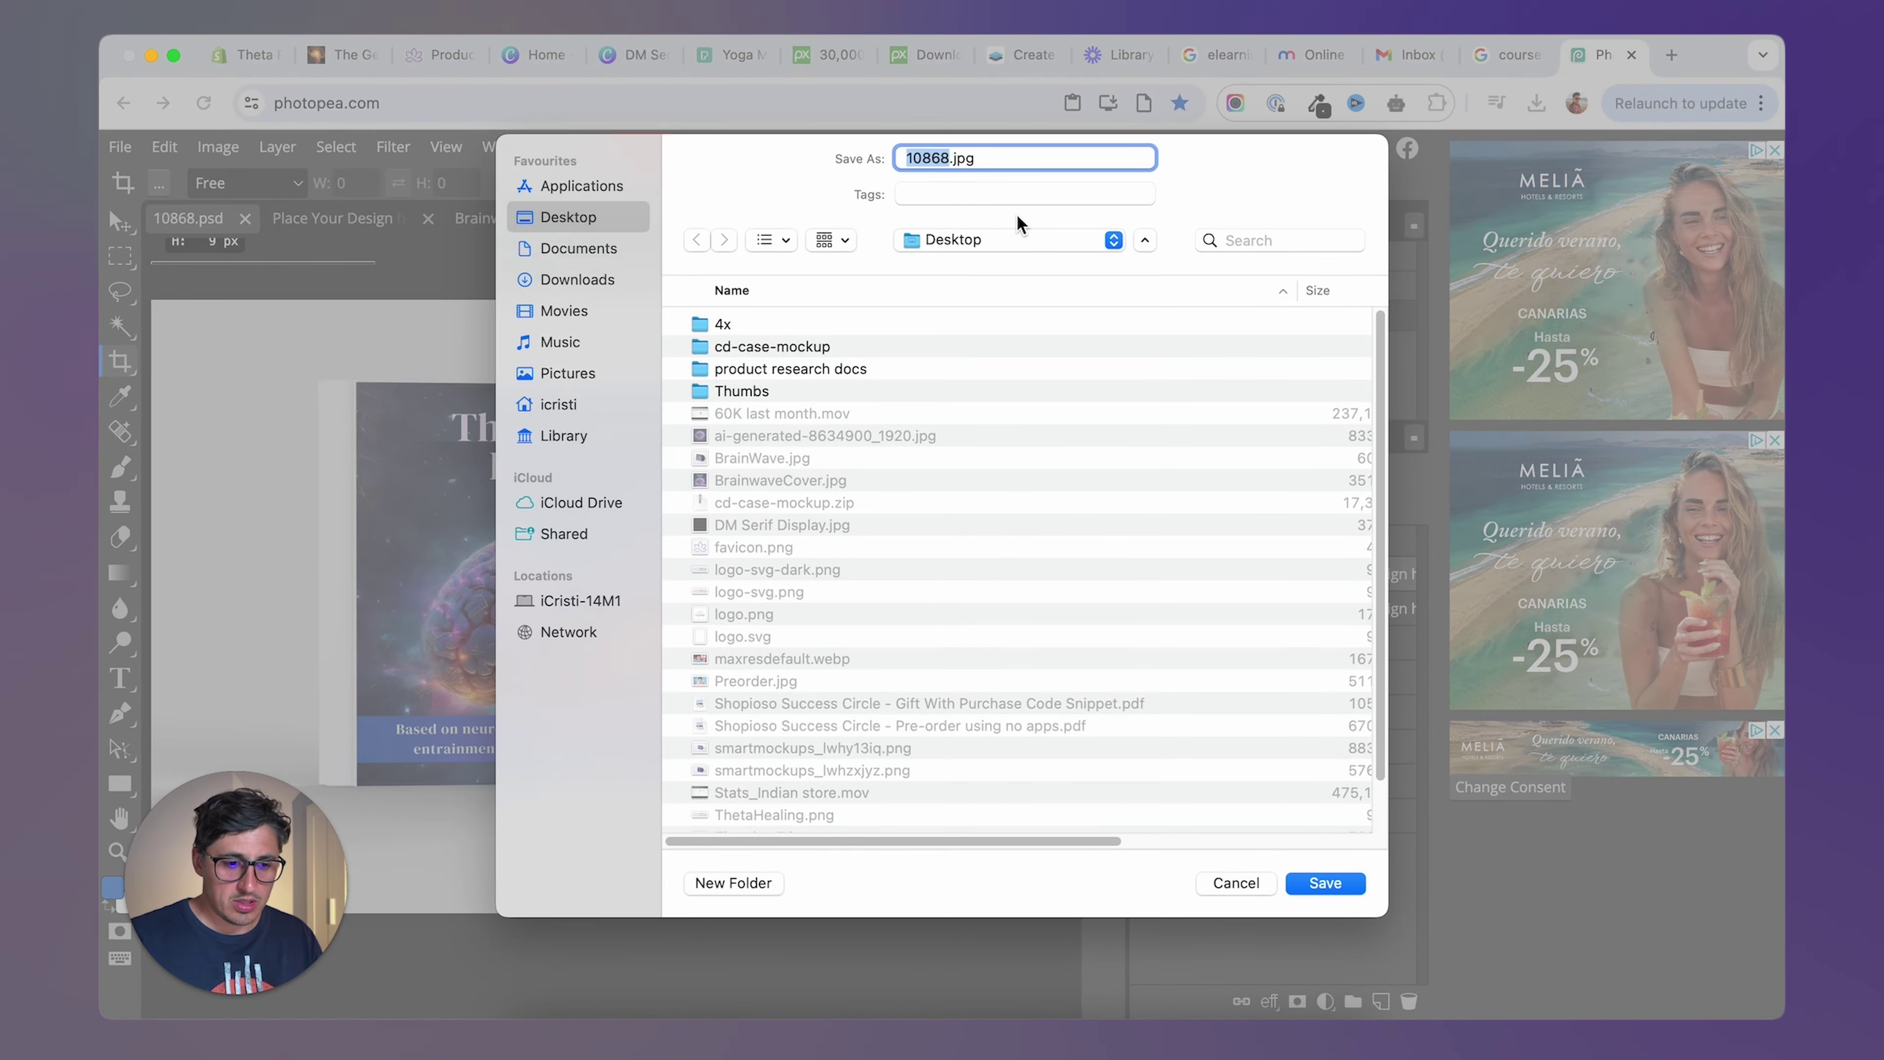
left_click(1324, 882)
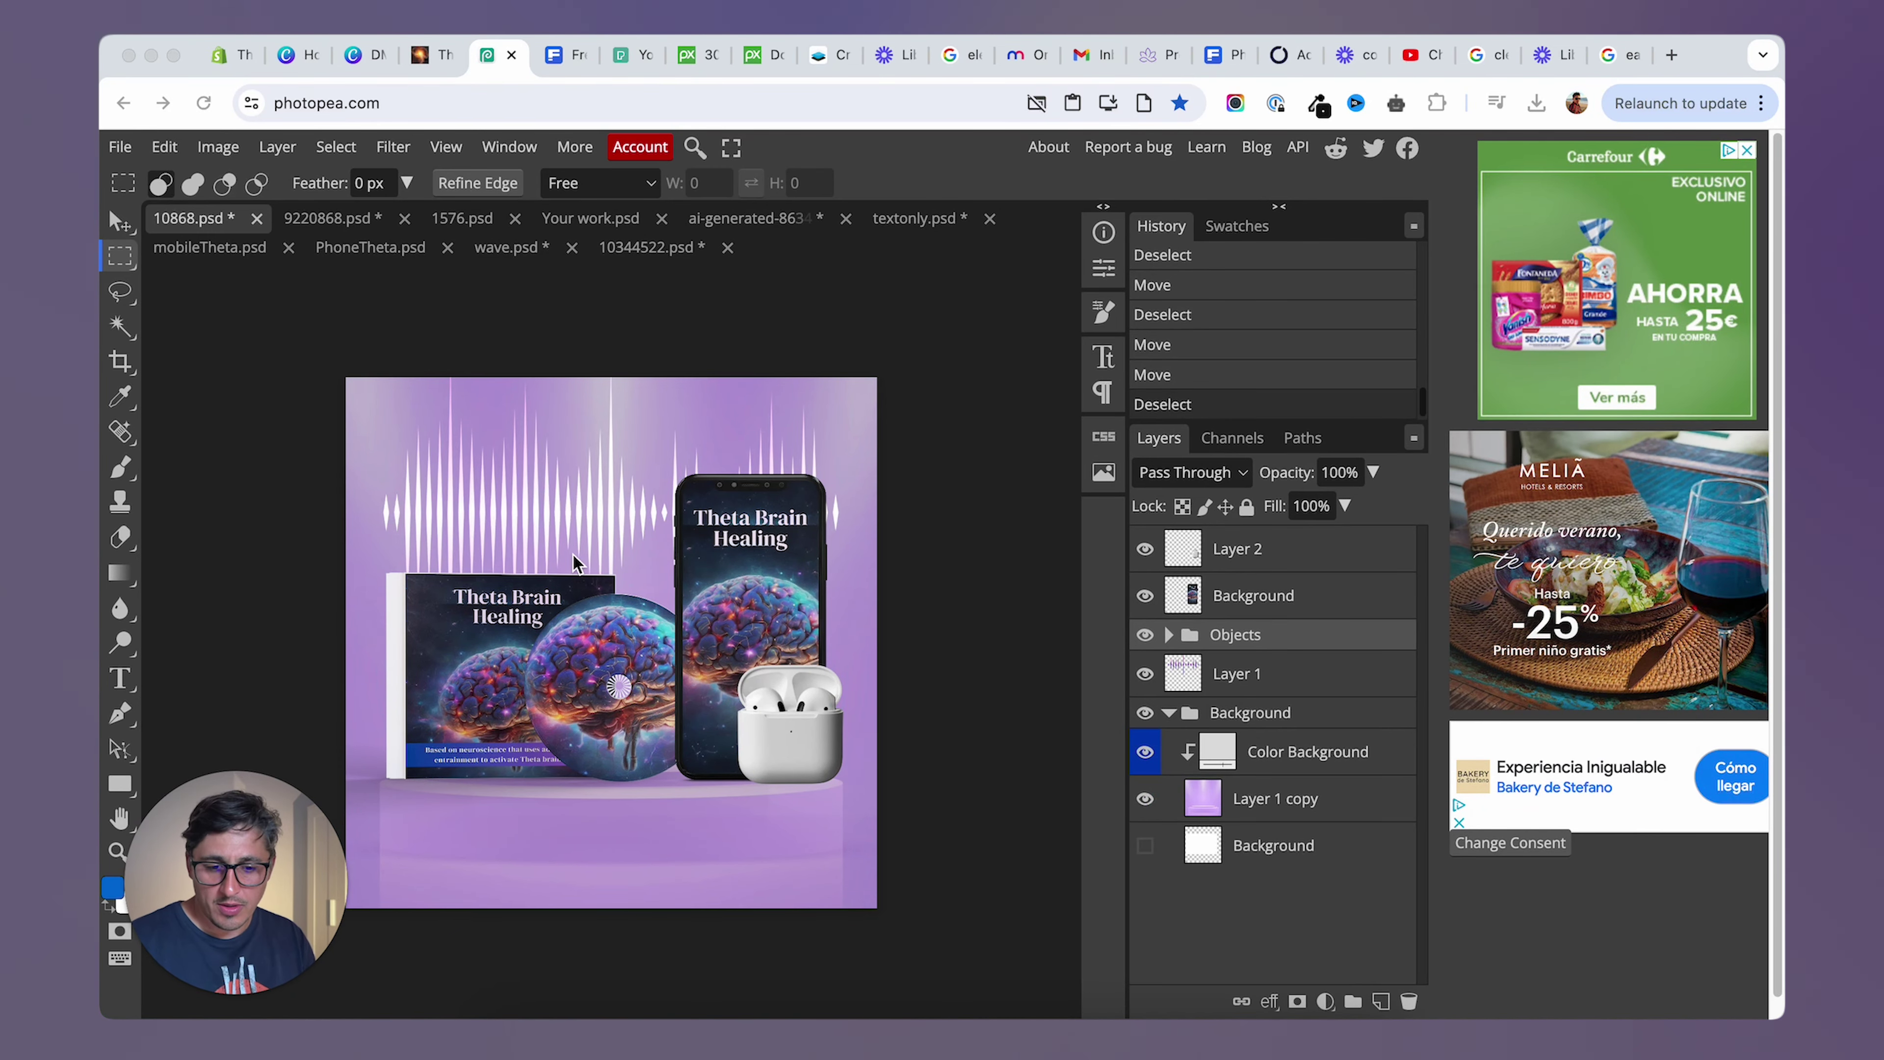
left_click(571, 56)
left_click(568, 56)
left_click(490, 55)
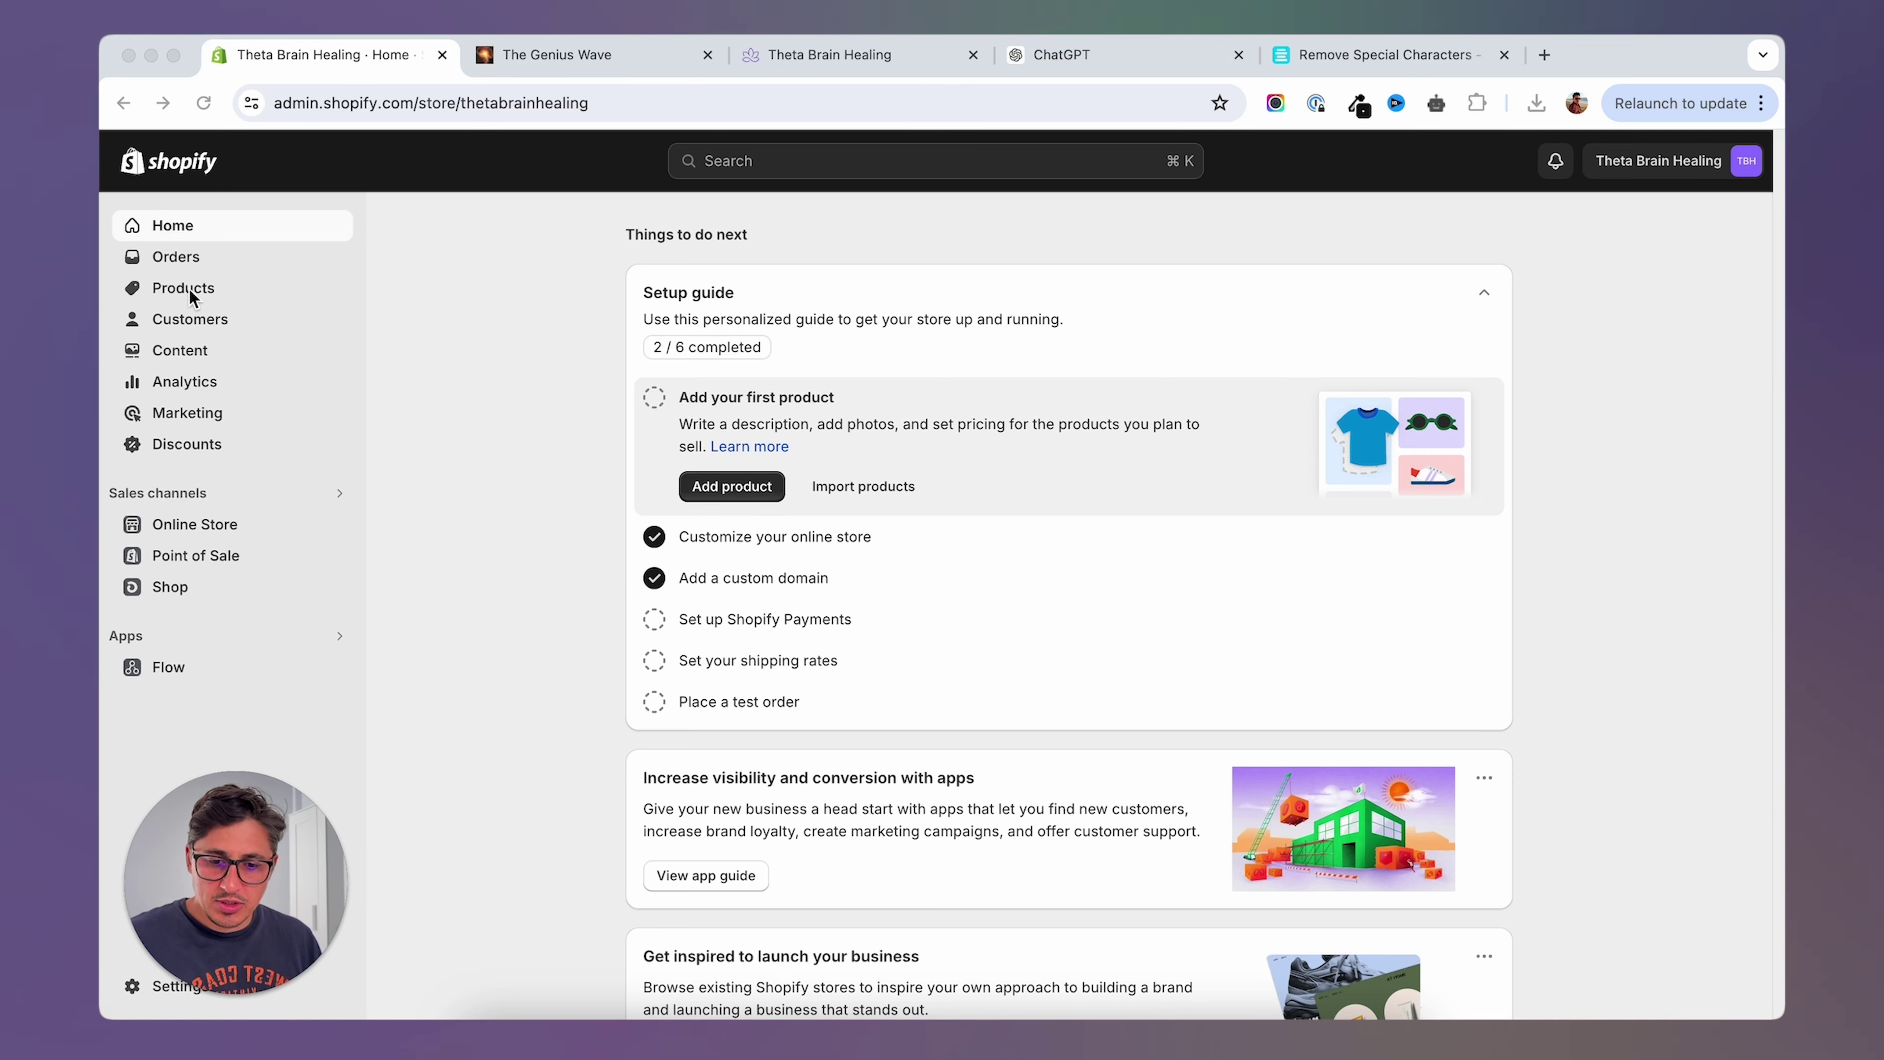
Start a new product in the Shopify admin and title it "Theta Brain Healing".
left_click(221, 300)
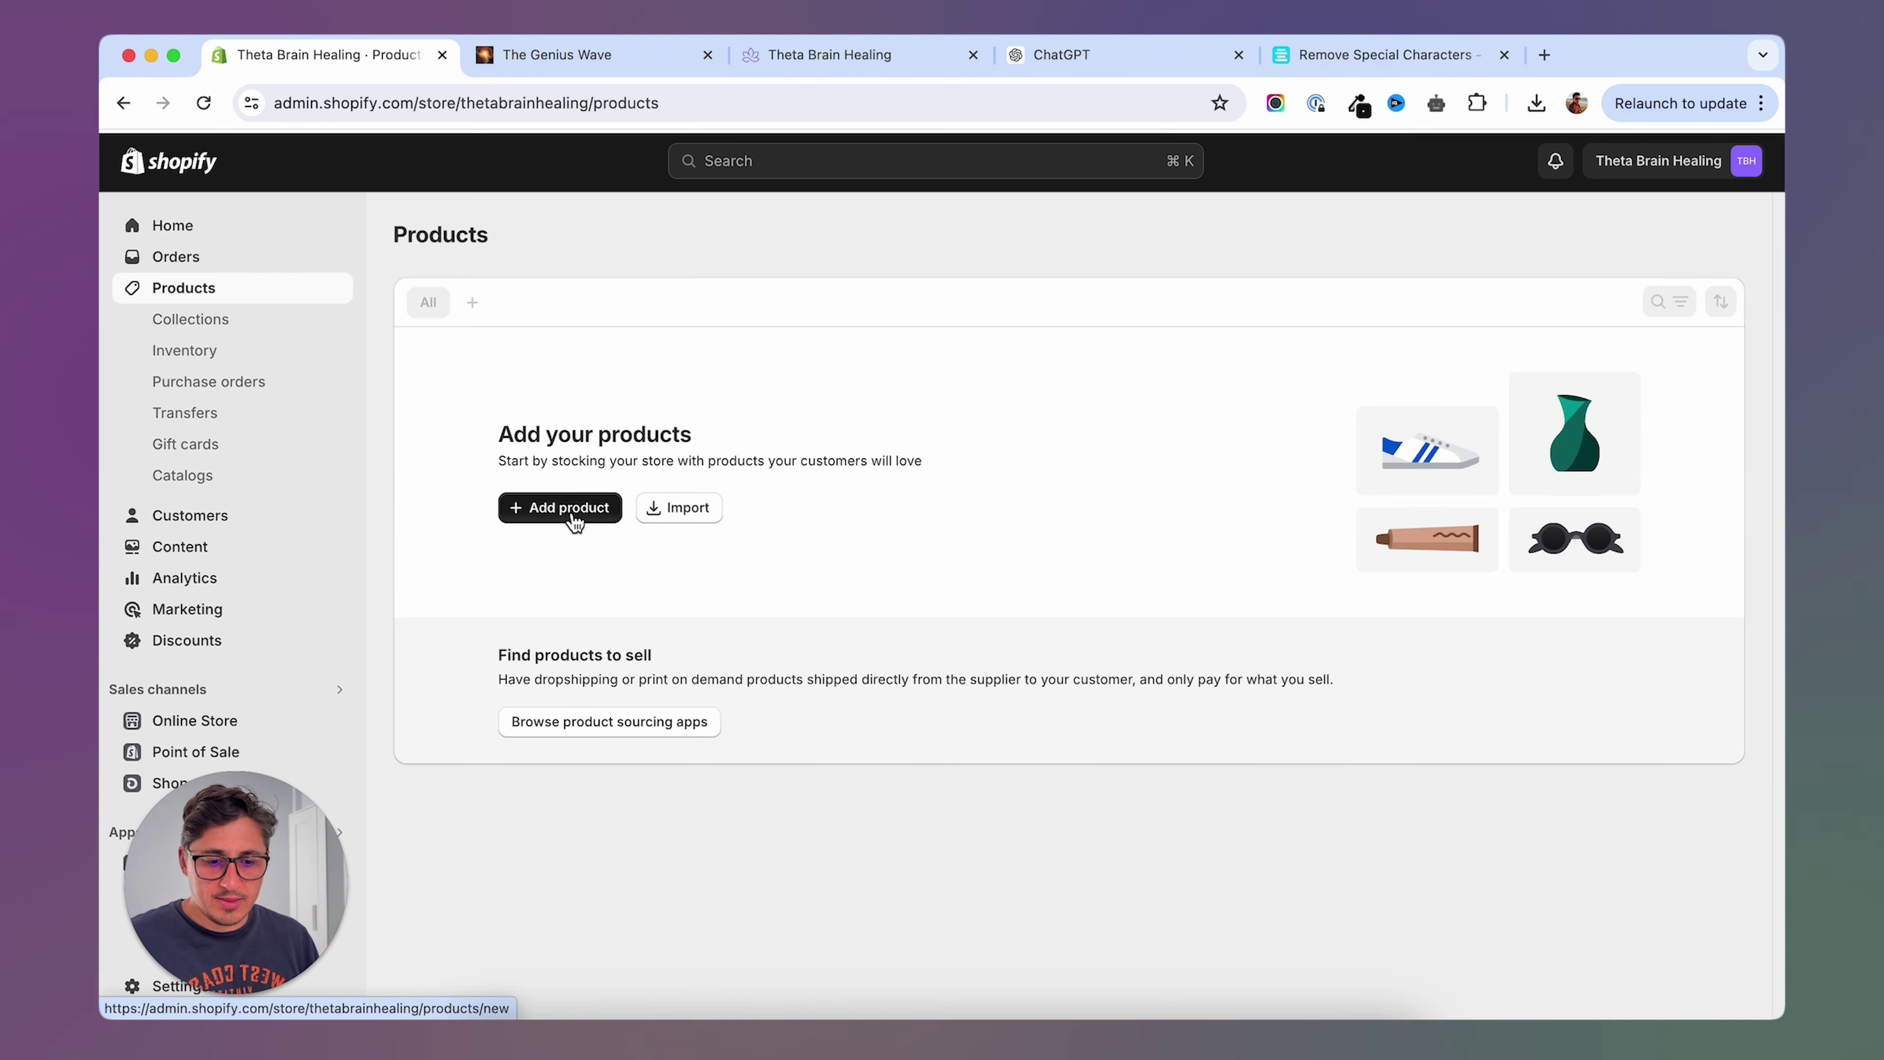
left_click(560, 508)
type("Theta Brain Healing")
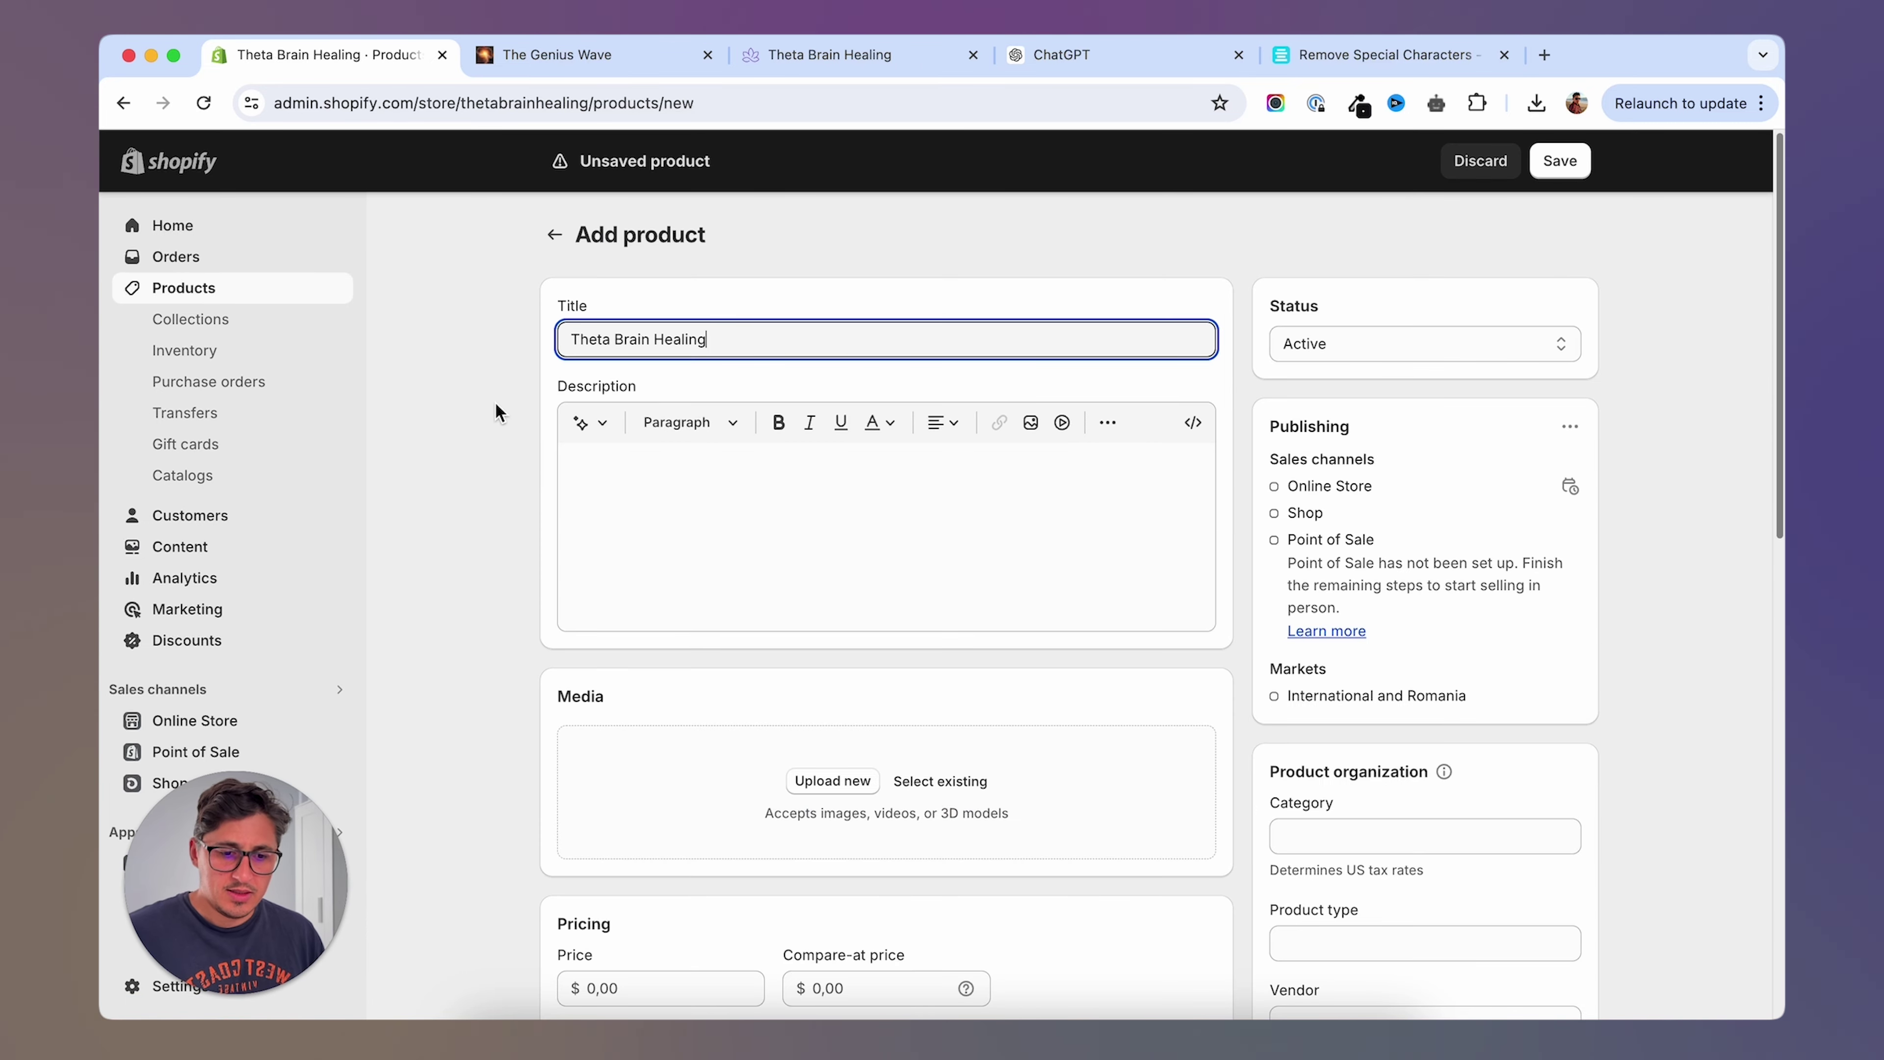
Upload Product_mockup_final.jpg from the Desktop as the product's media image.
left_click(853, 781)
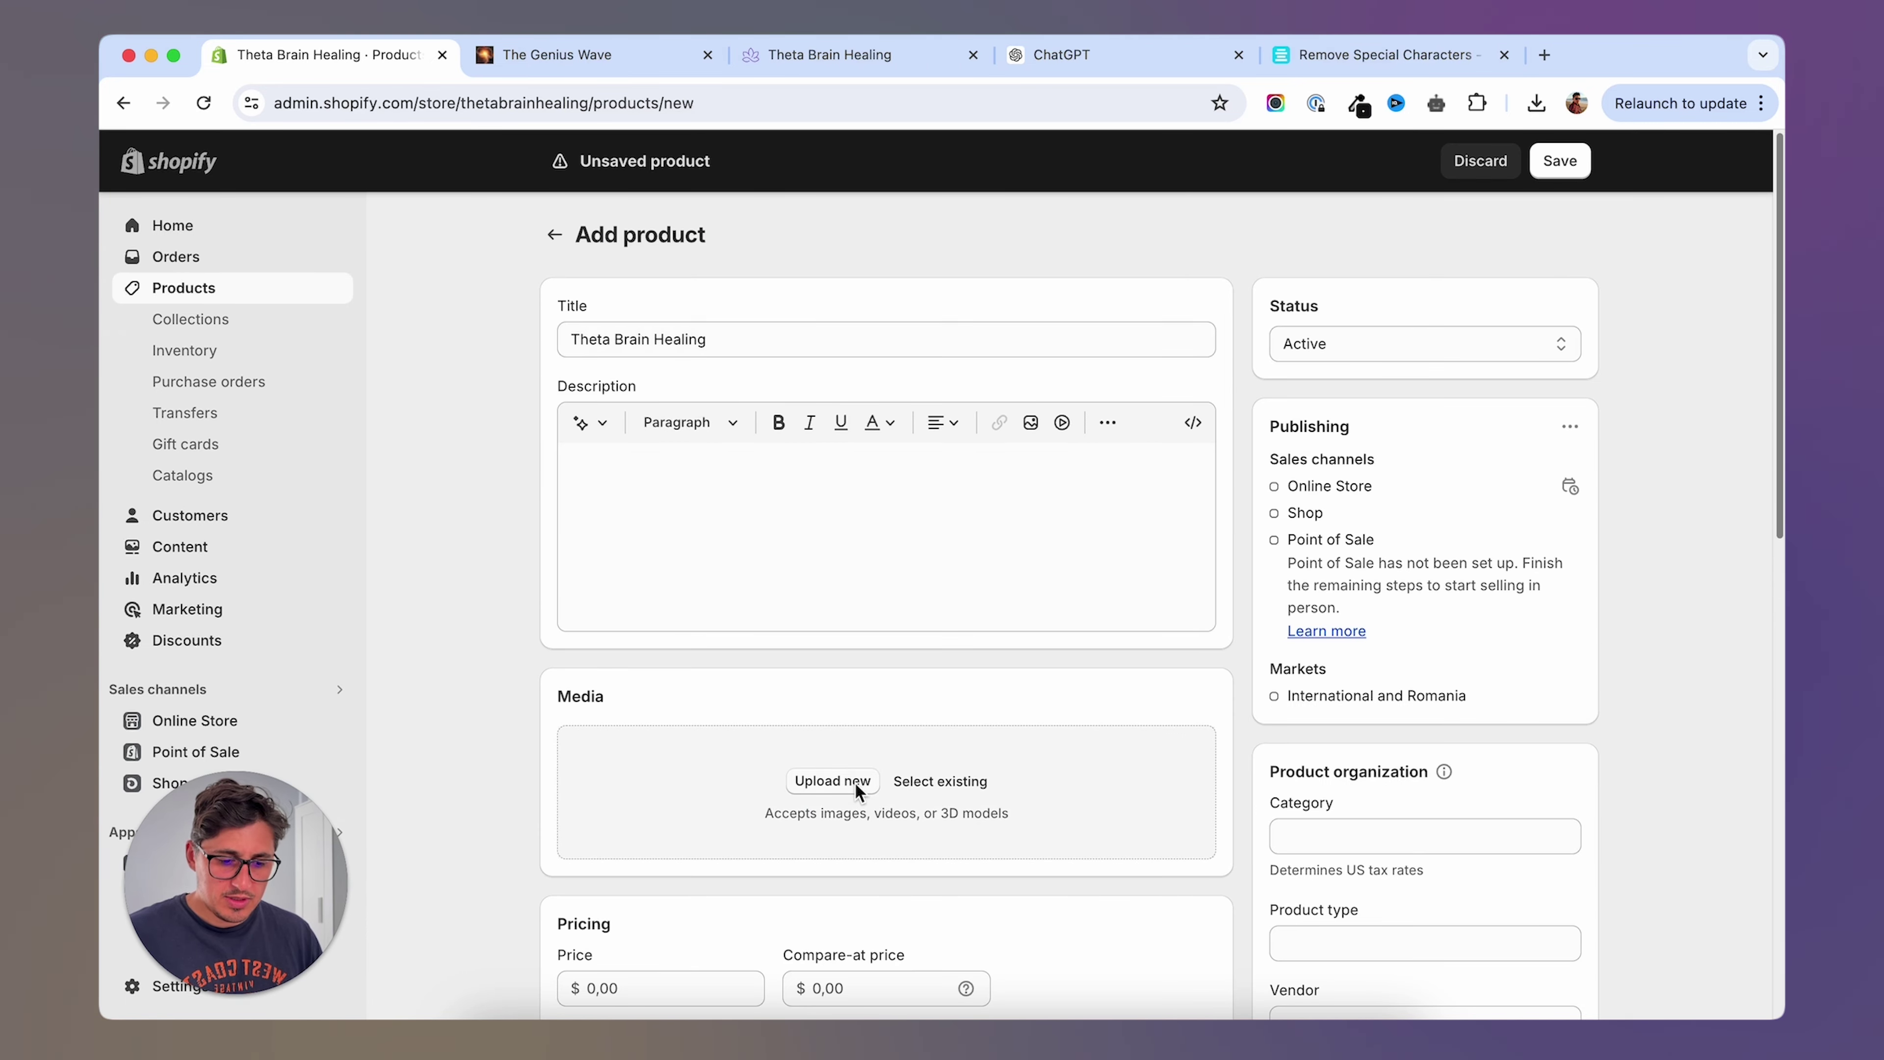
left_click(905, 259)
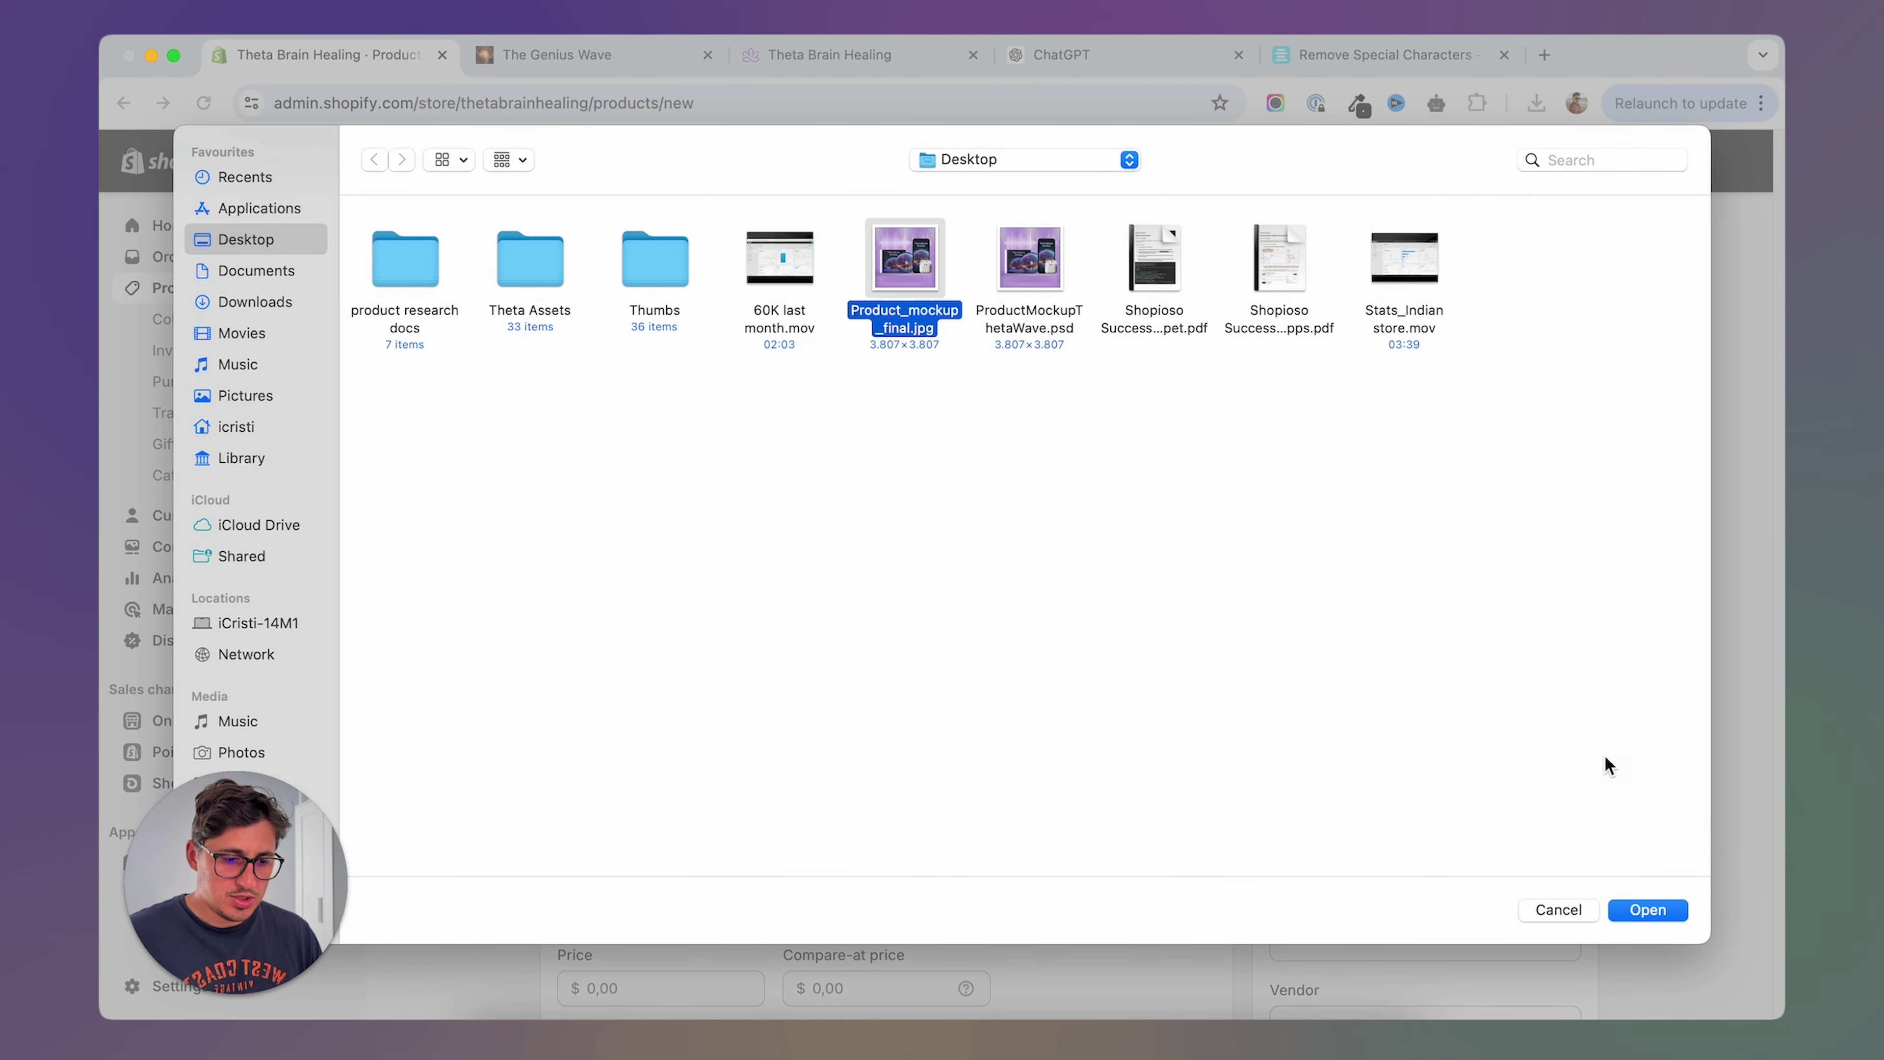
key("Return")
Set the product's price to $25.00 and compare-at price to $100.00, and turn off charging tax on it.
scroll(440, 581, "down", 1)
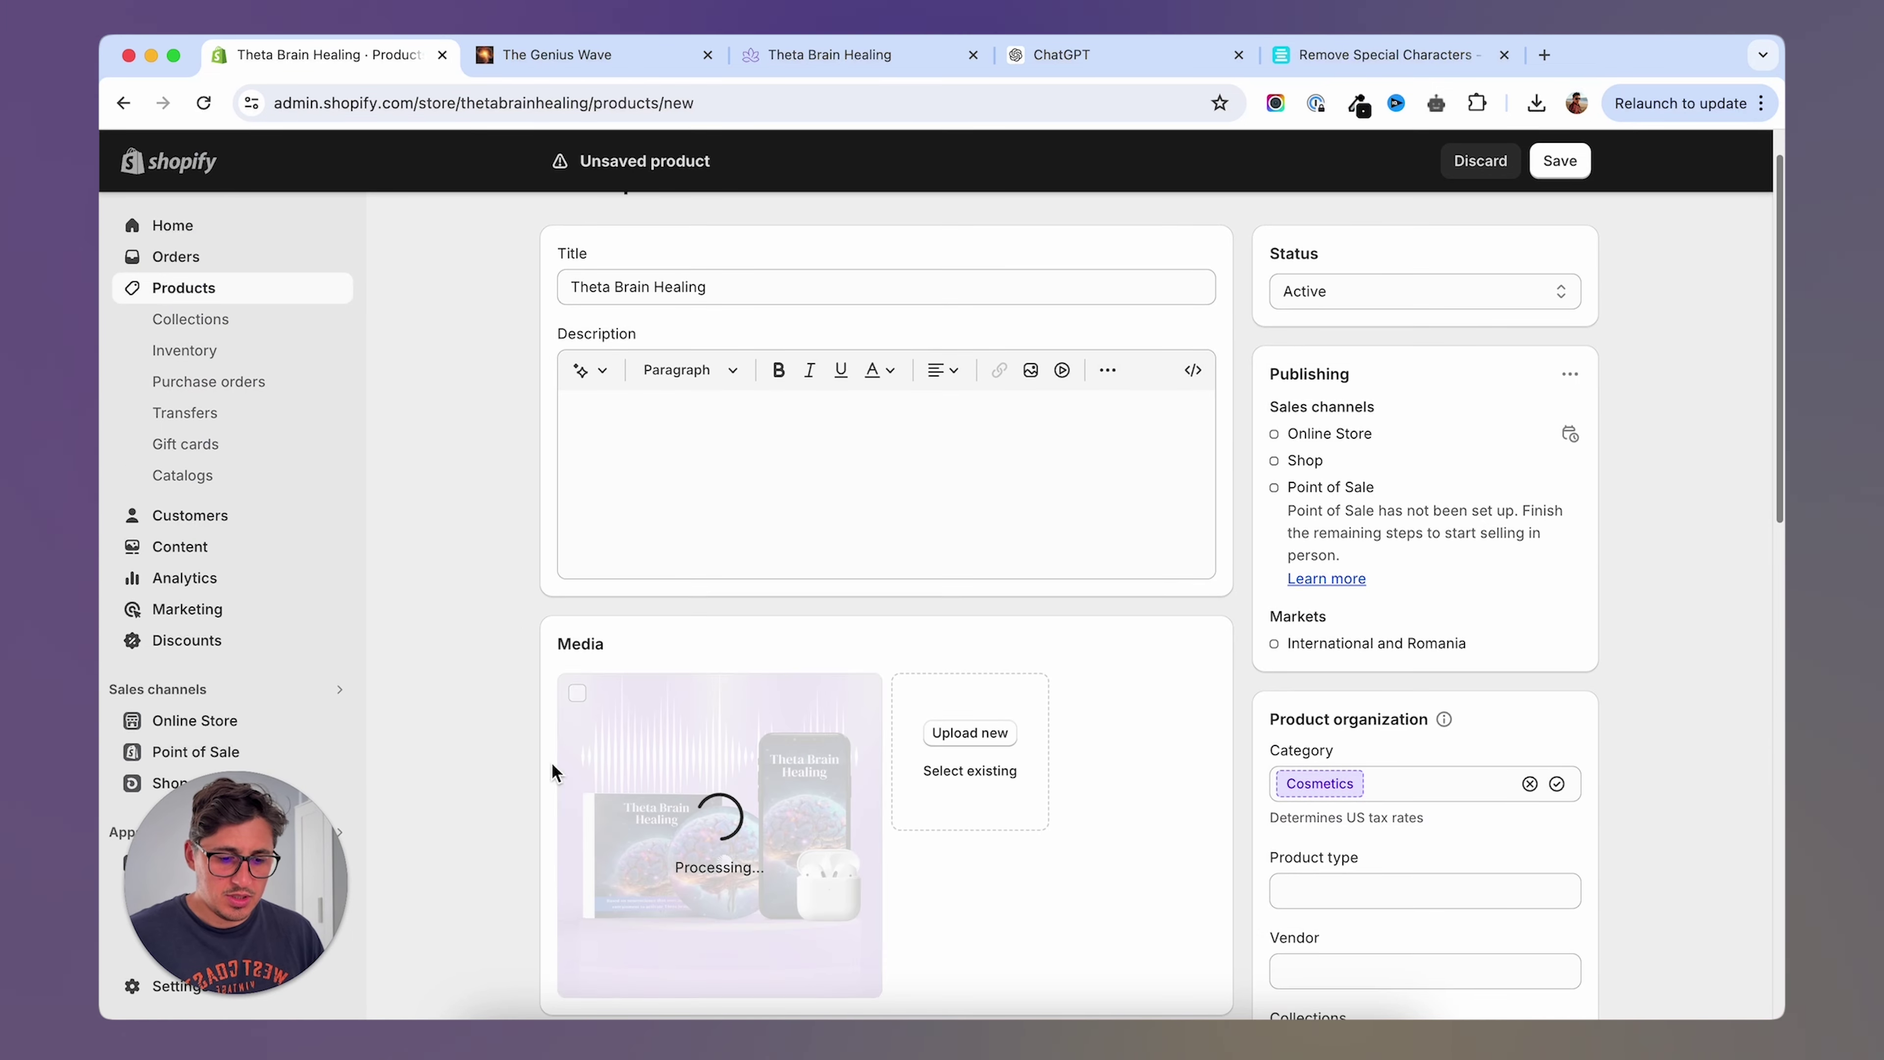
scroll(445, 609, "up", 1)
scroll(445, 610, "down", 6)
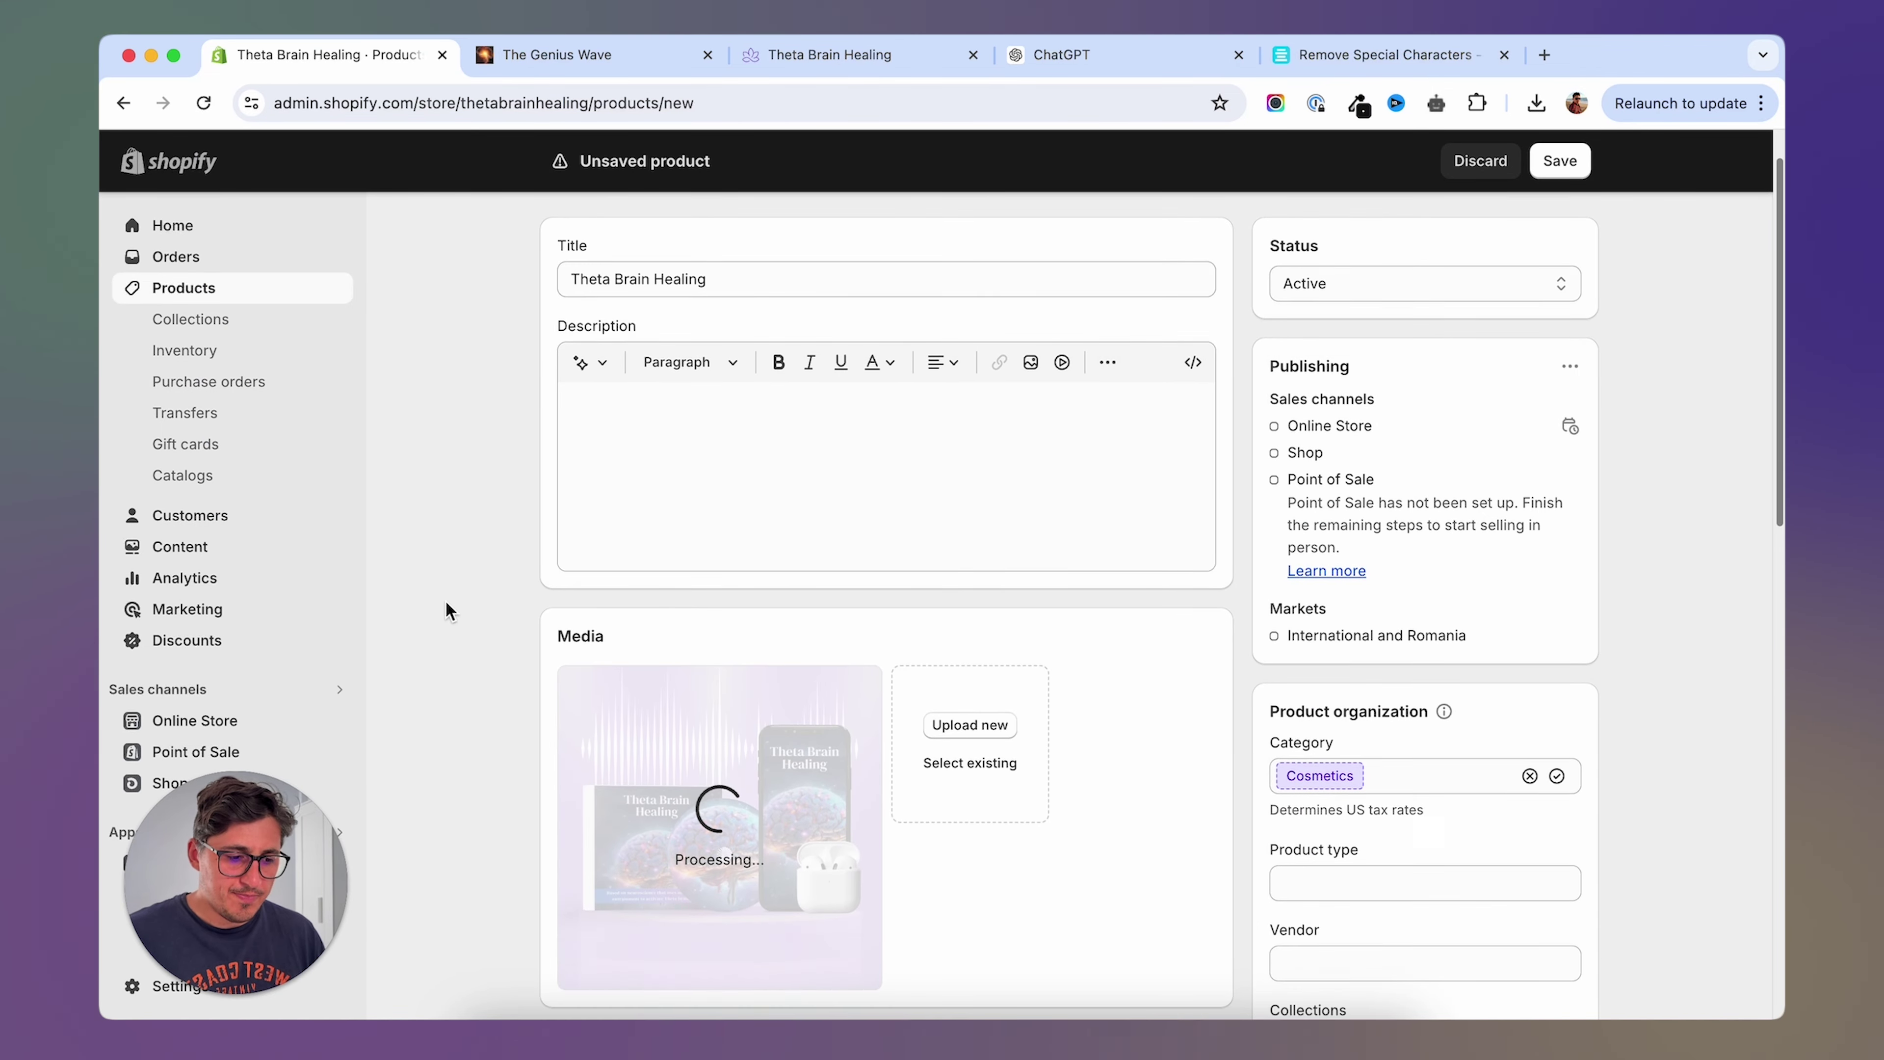
scroll(445, 610, "down", 2)
left_click(677, 588)
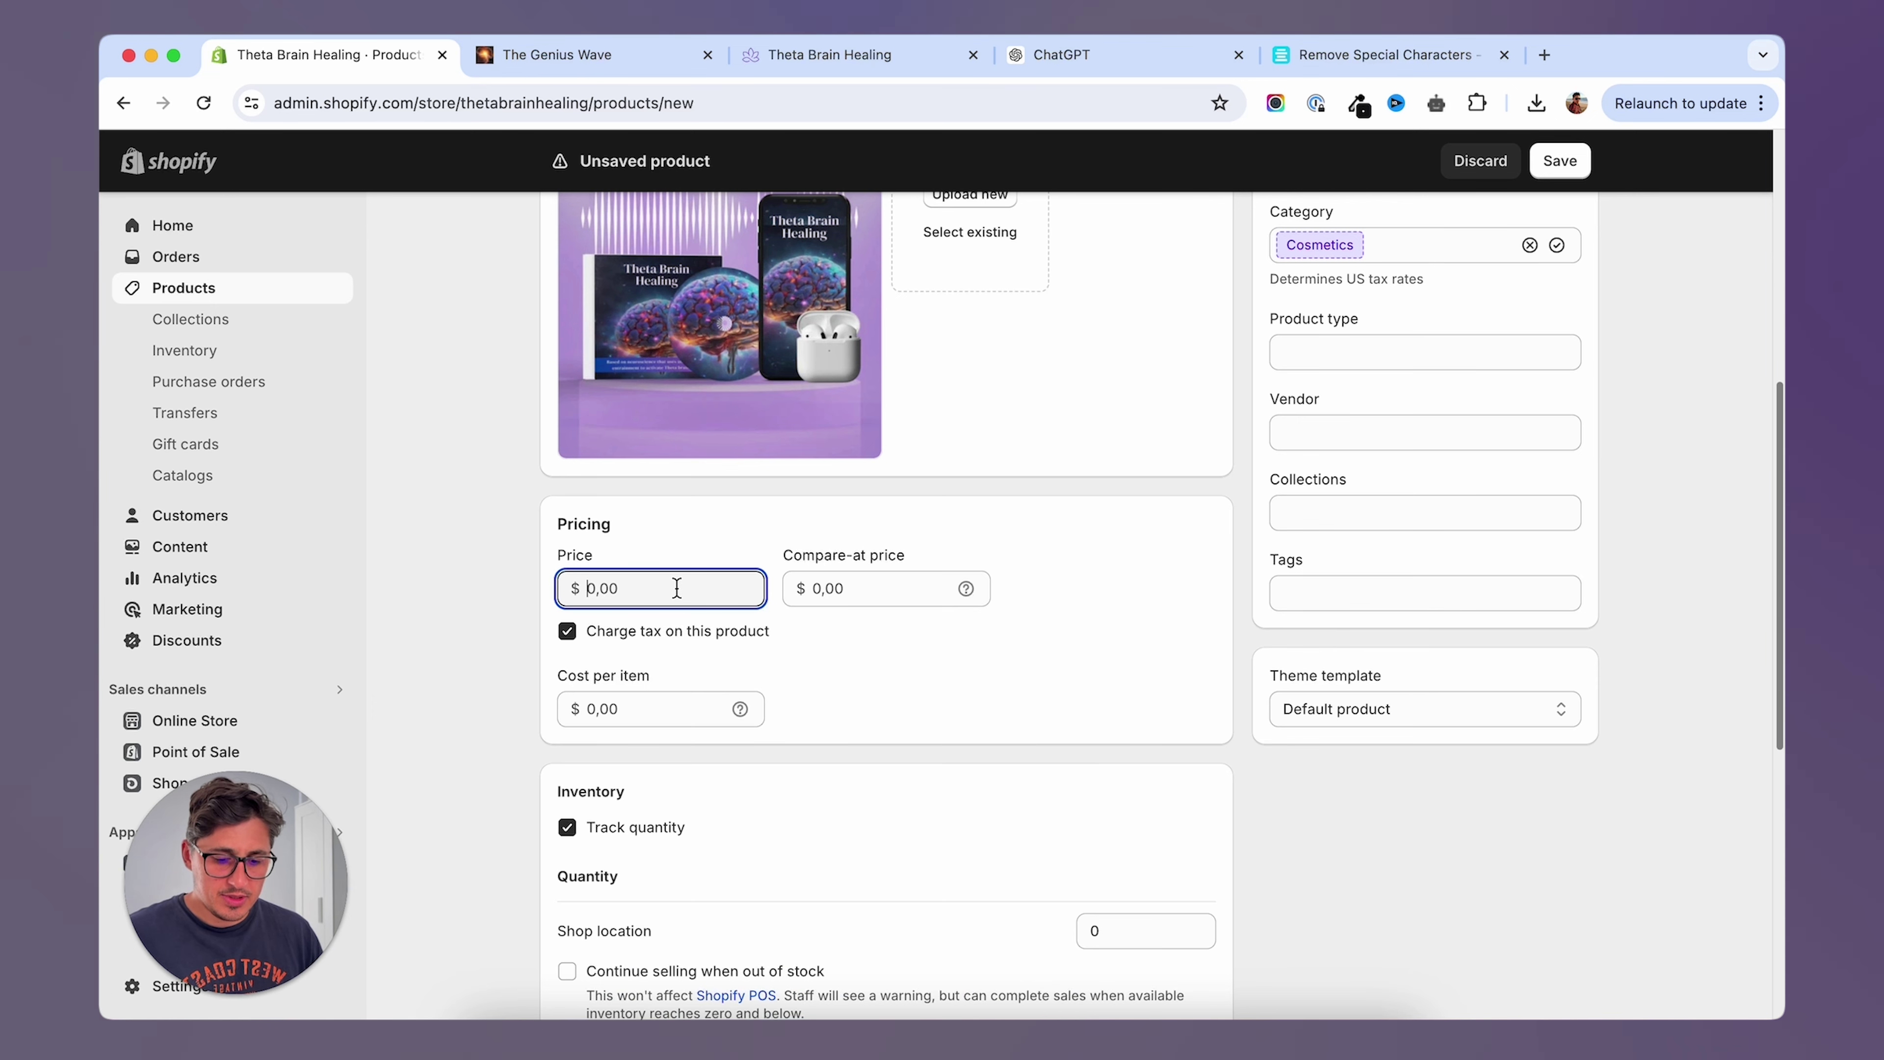
type("25")
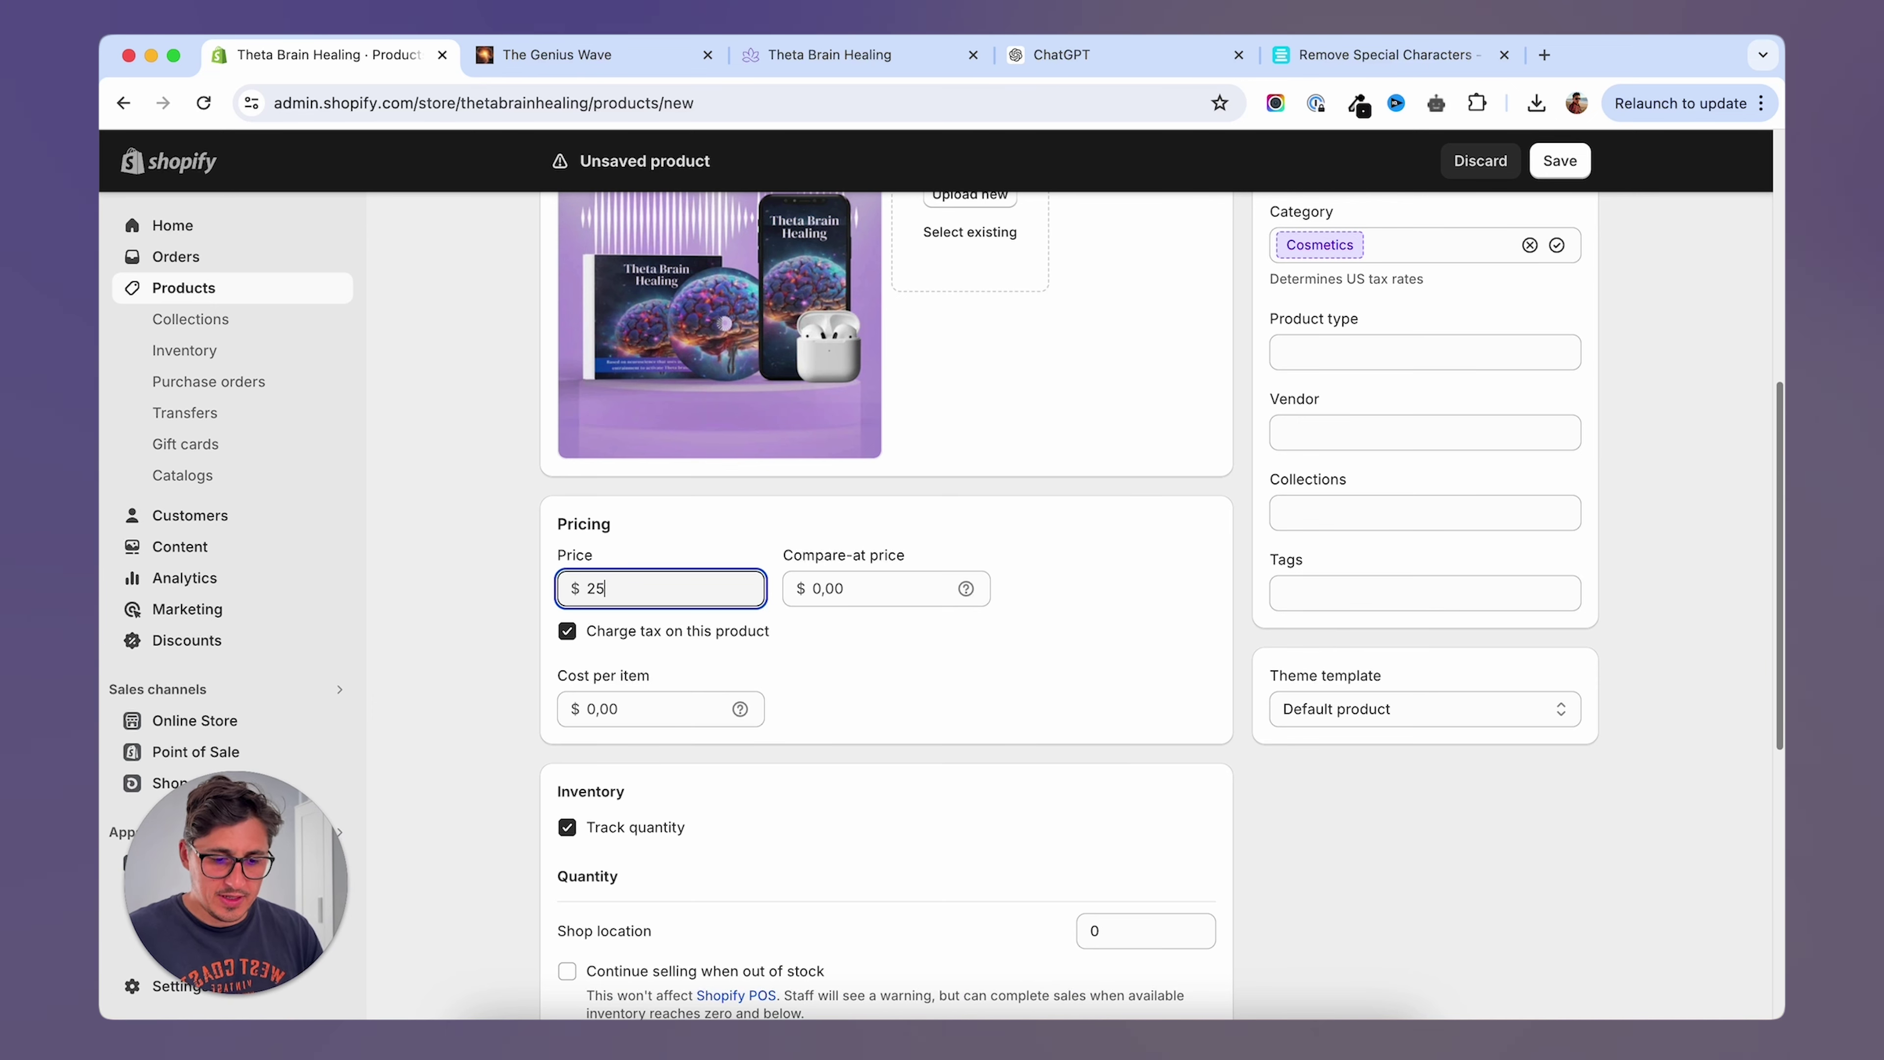
left_click(881, 651)
left_click(927, 588)
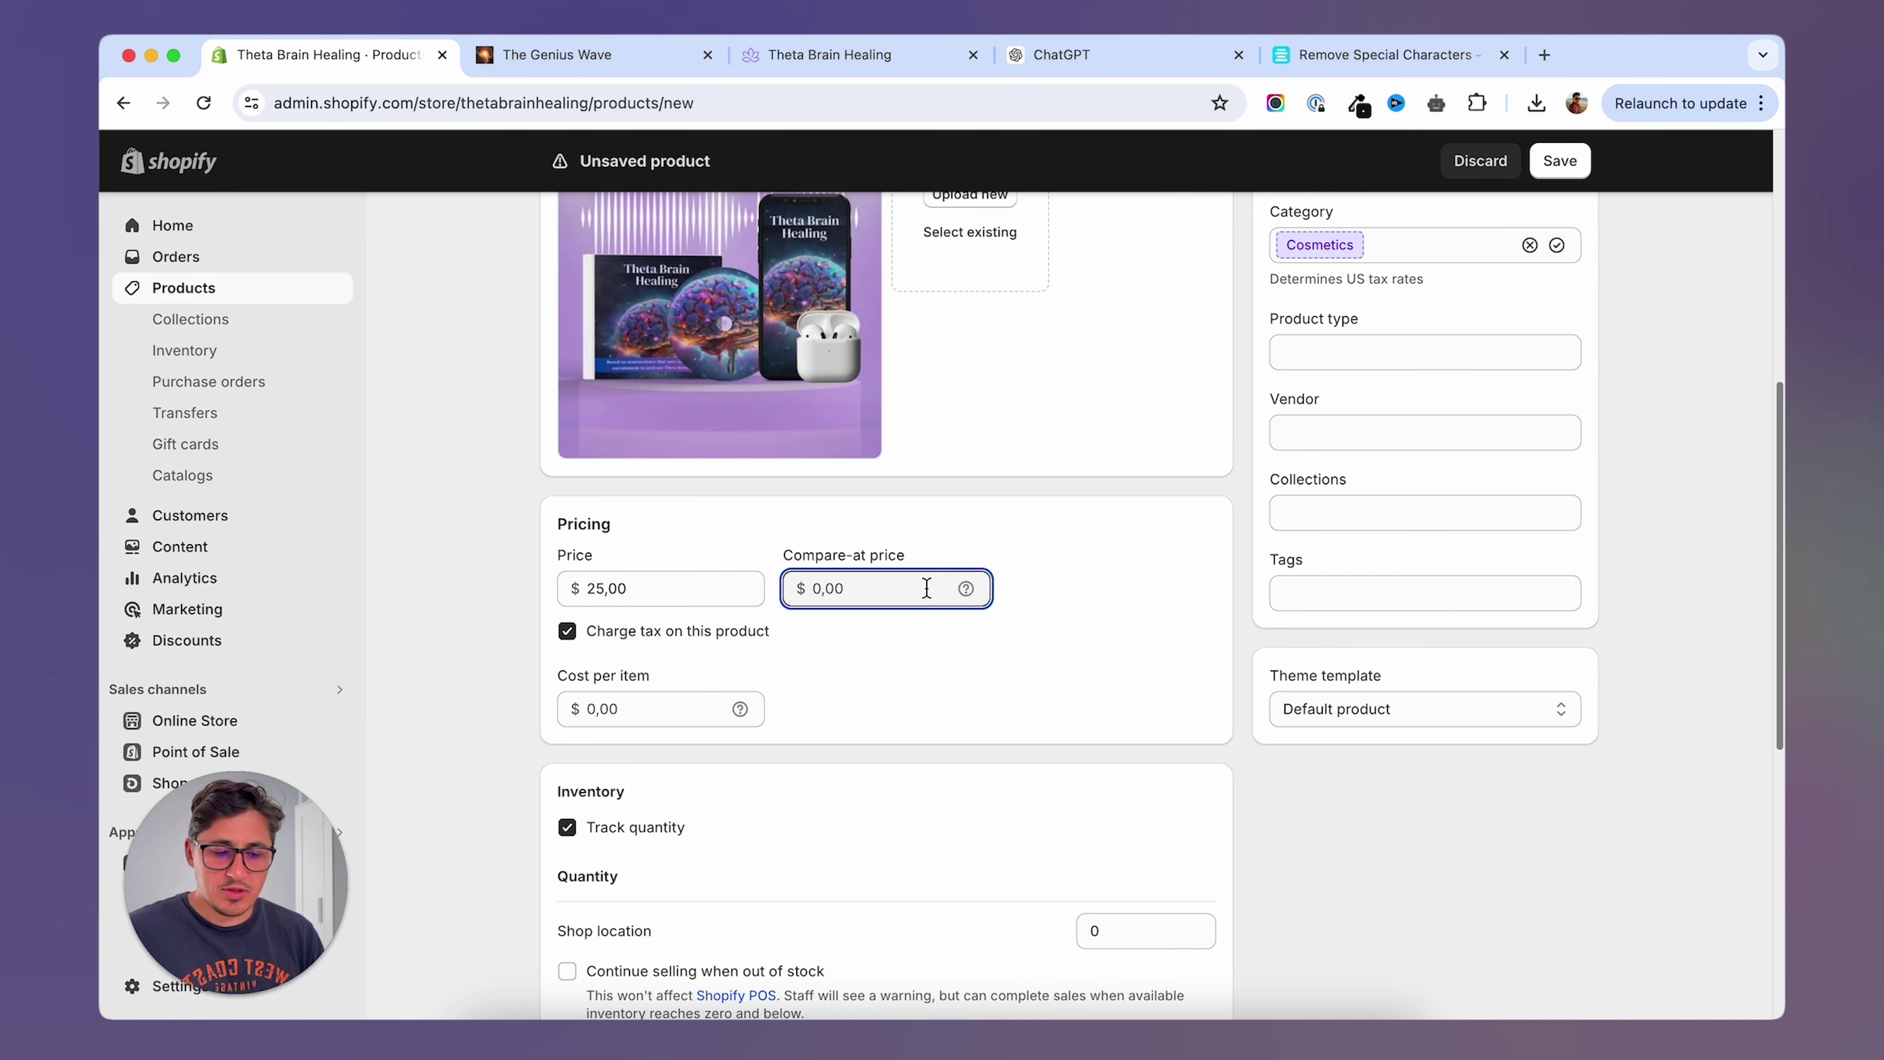
type("100")
scroll(668, 564, "down", 2)
left_click(567, 507)
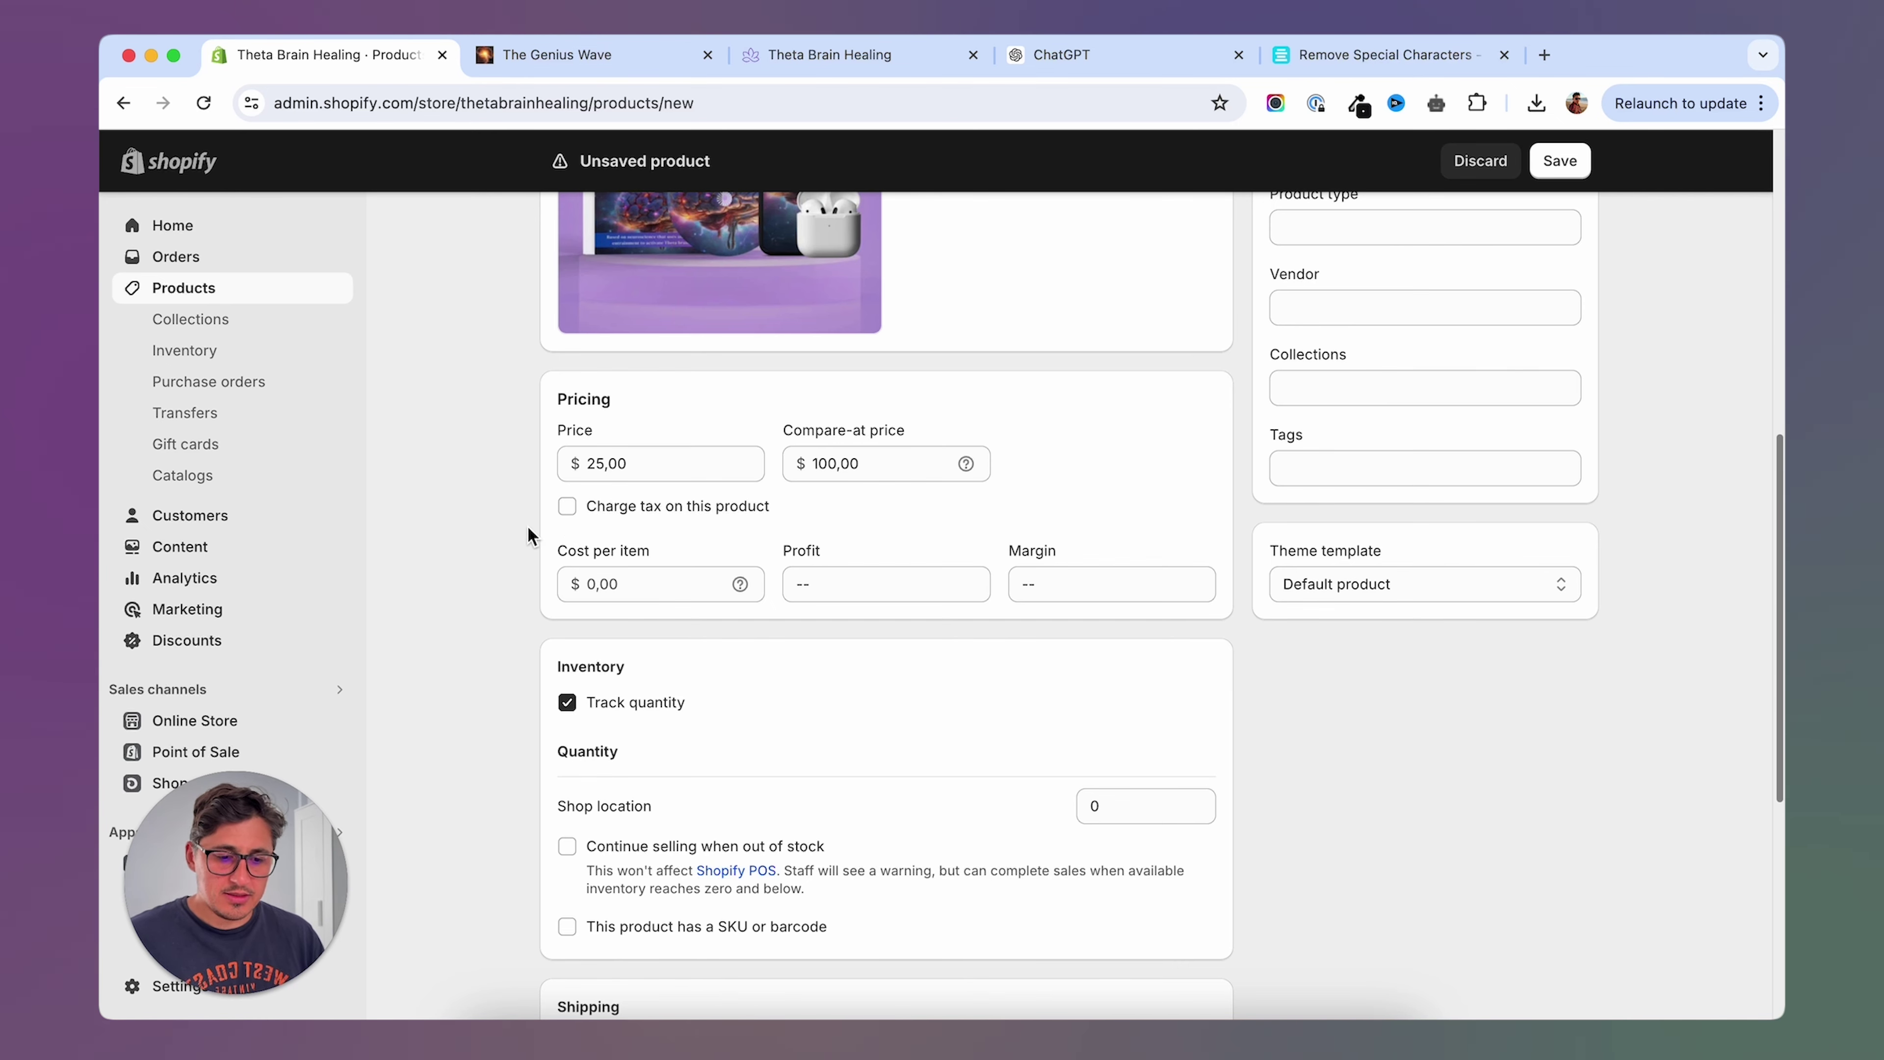
Turn off quantity tracking for the product and unmark it as a physical product.
scroll(519, 490, "down", 3)
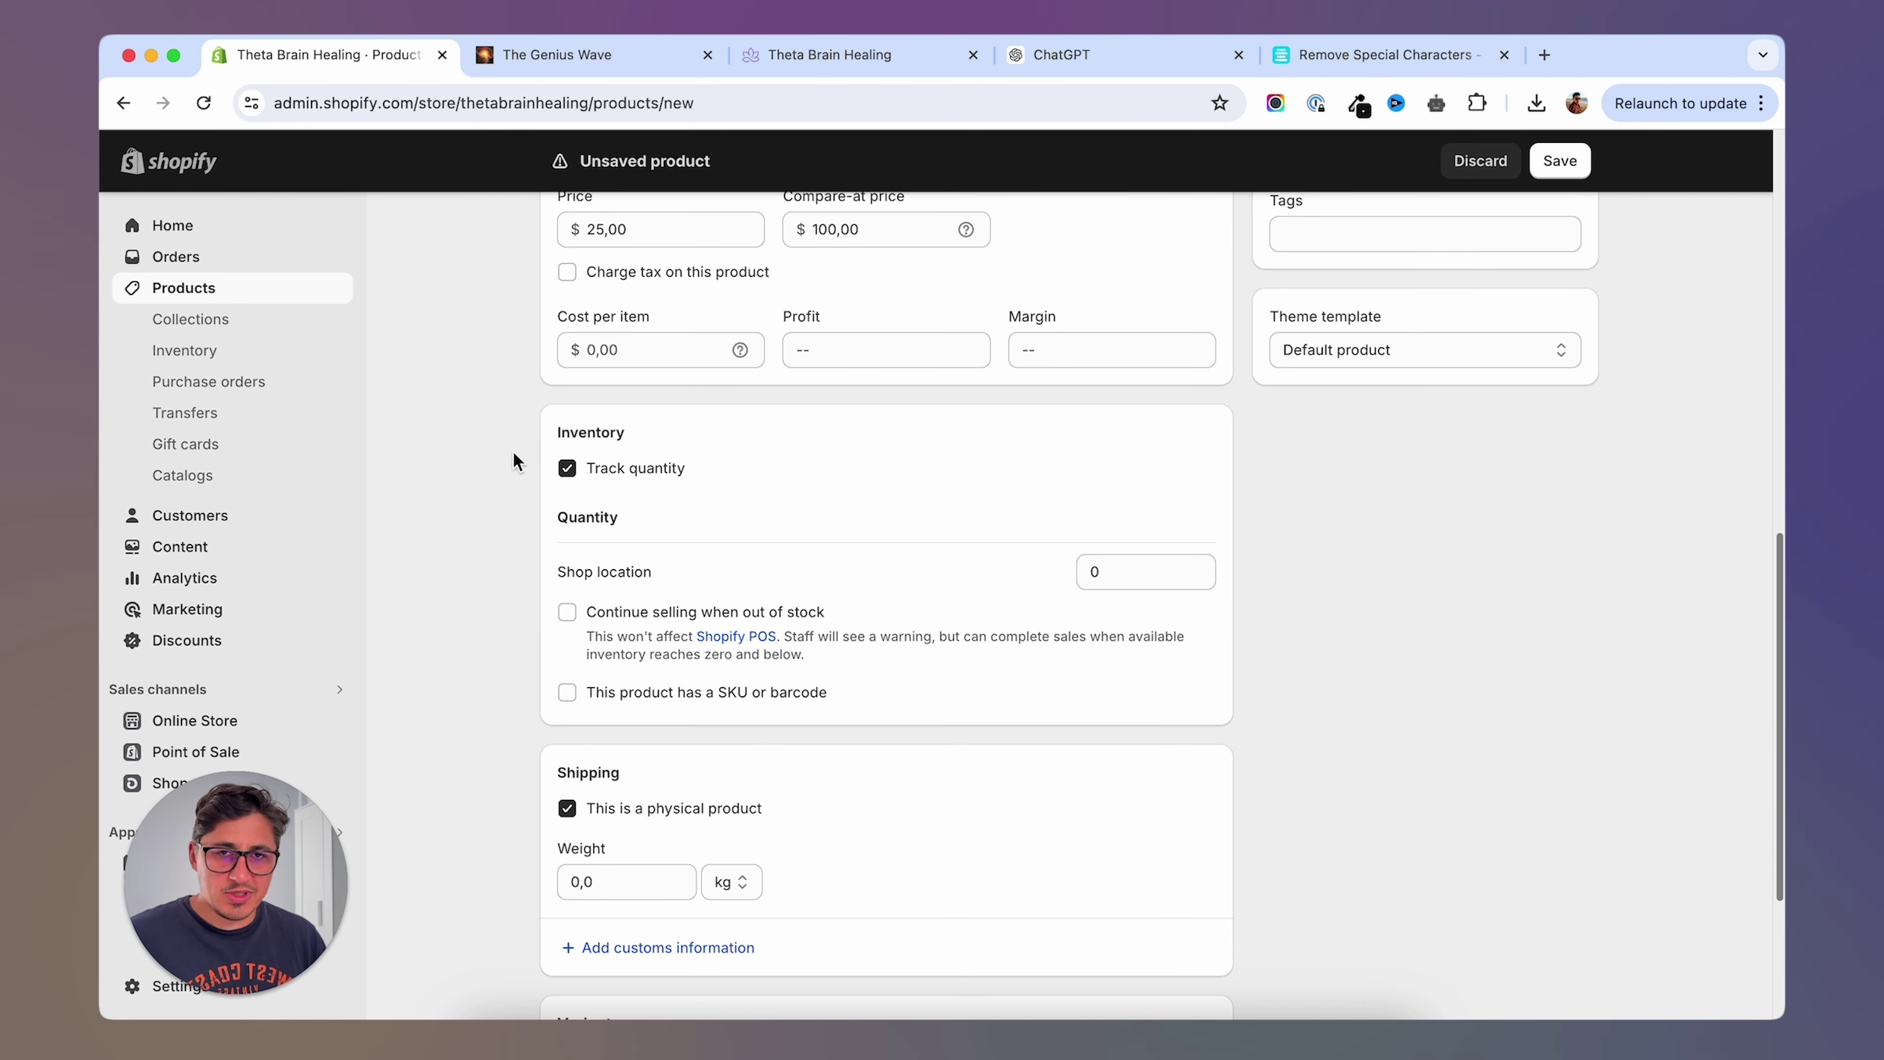
left_click(567, 468)
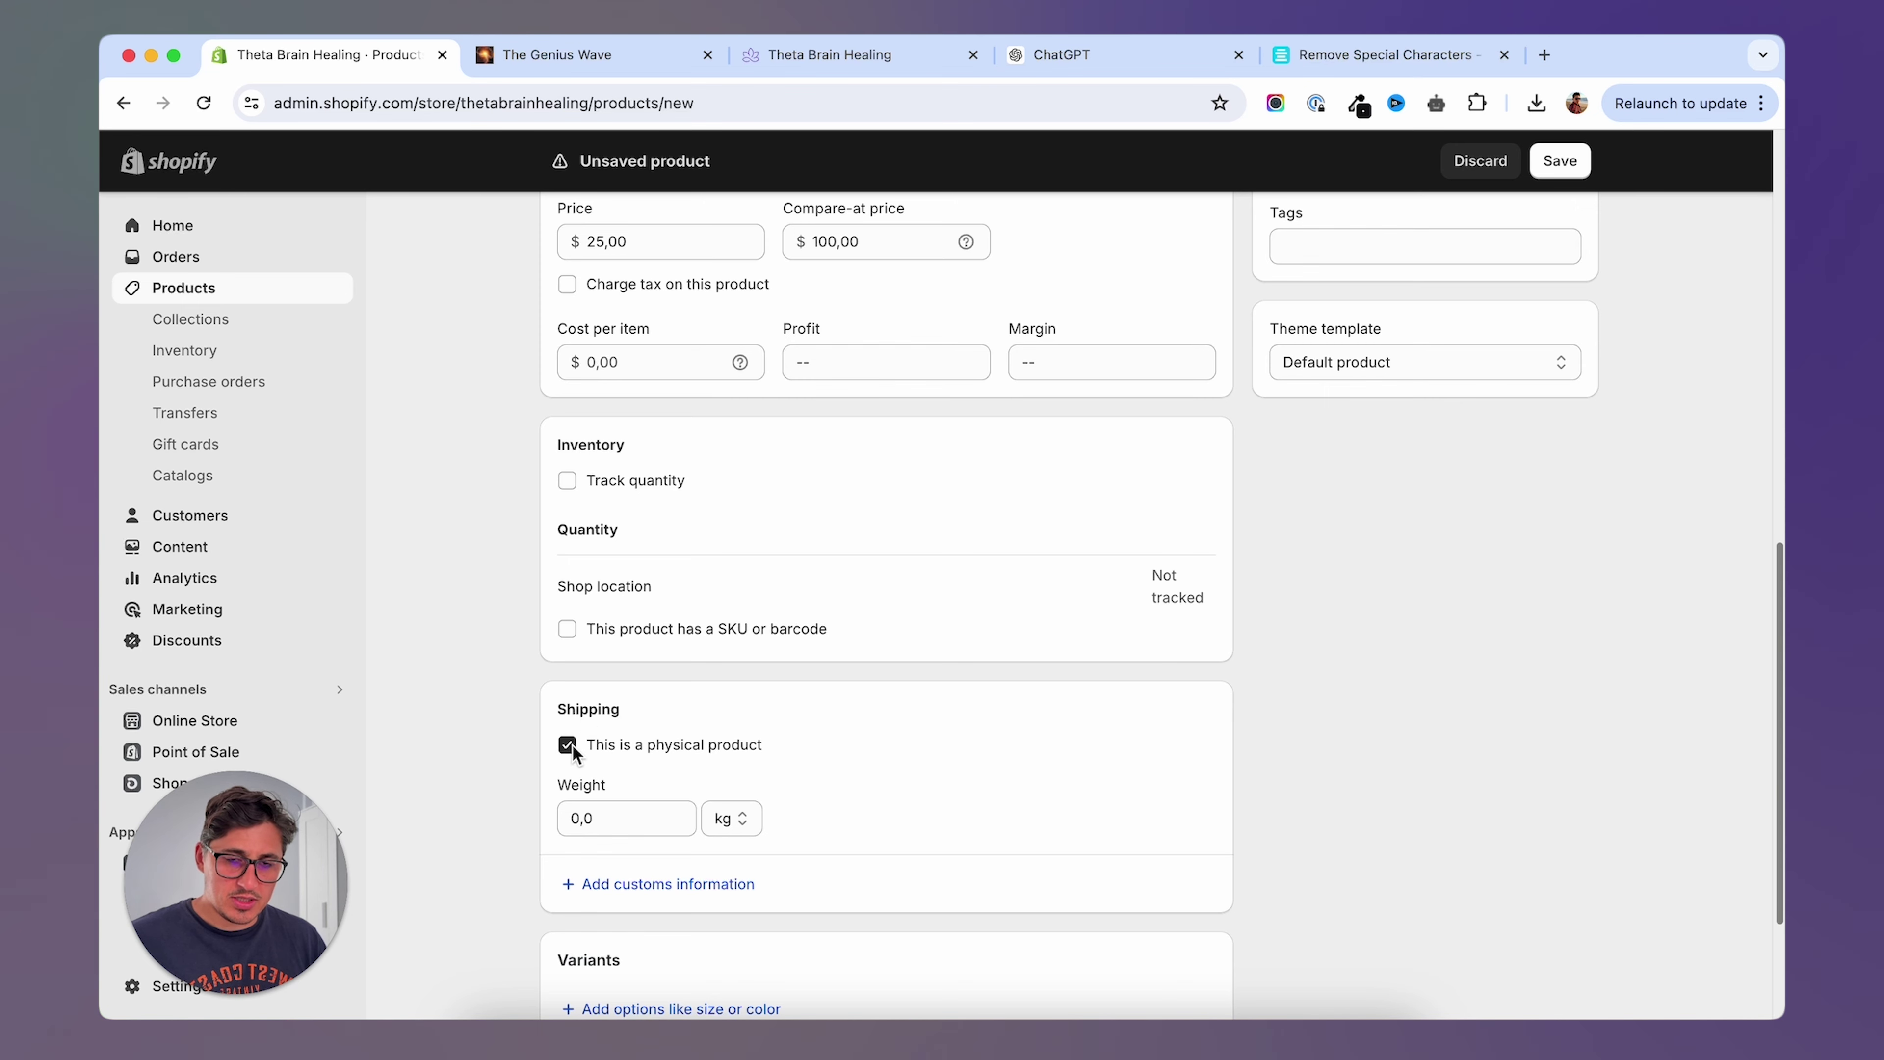
left_click(567, 745)
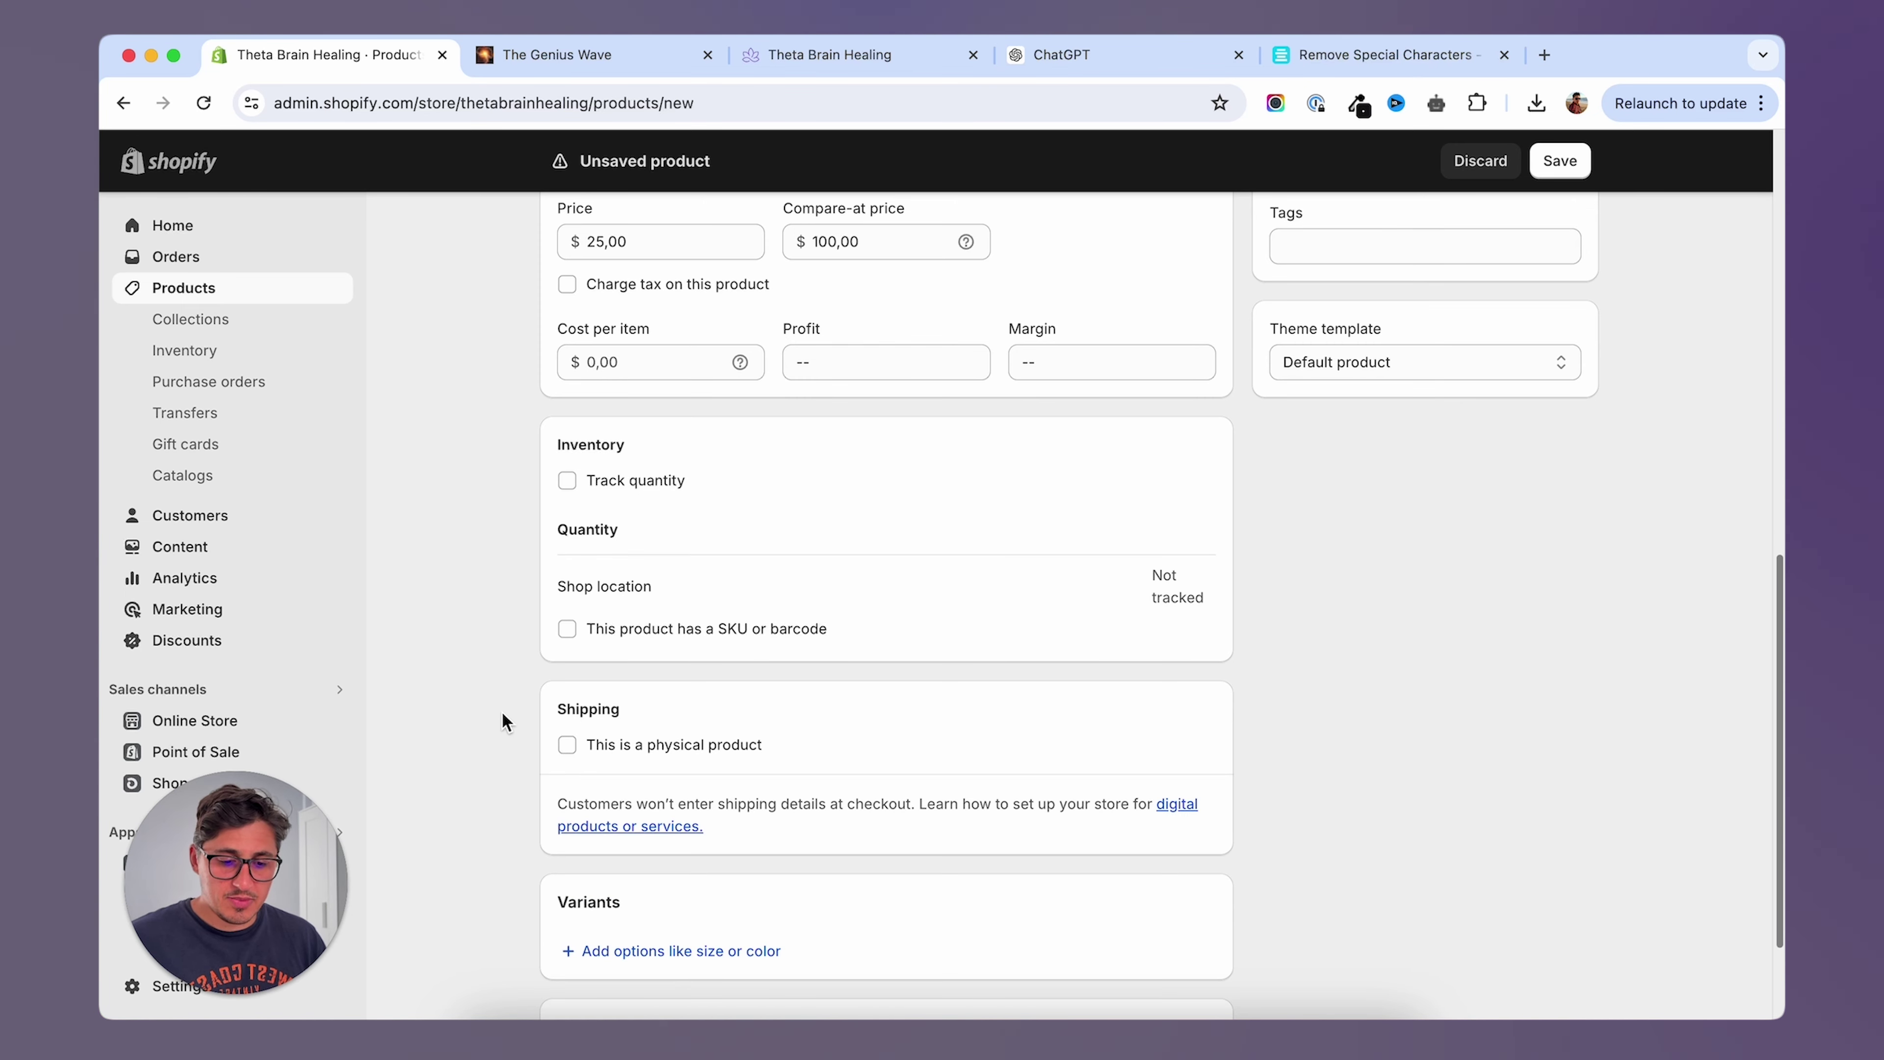
scroll(498, 717, "down", 3)
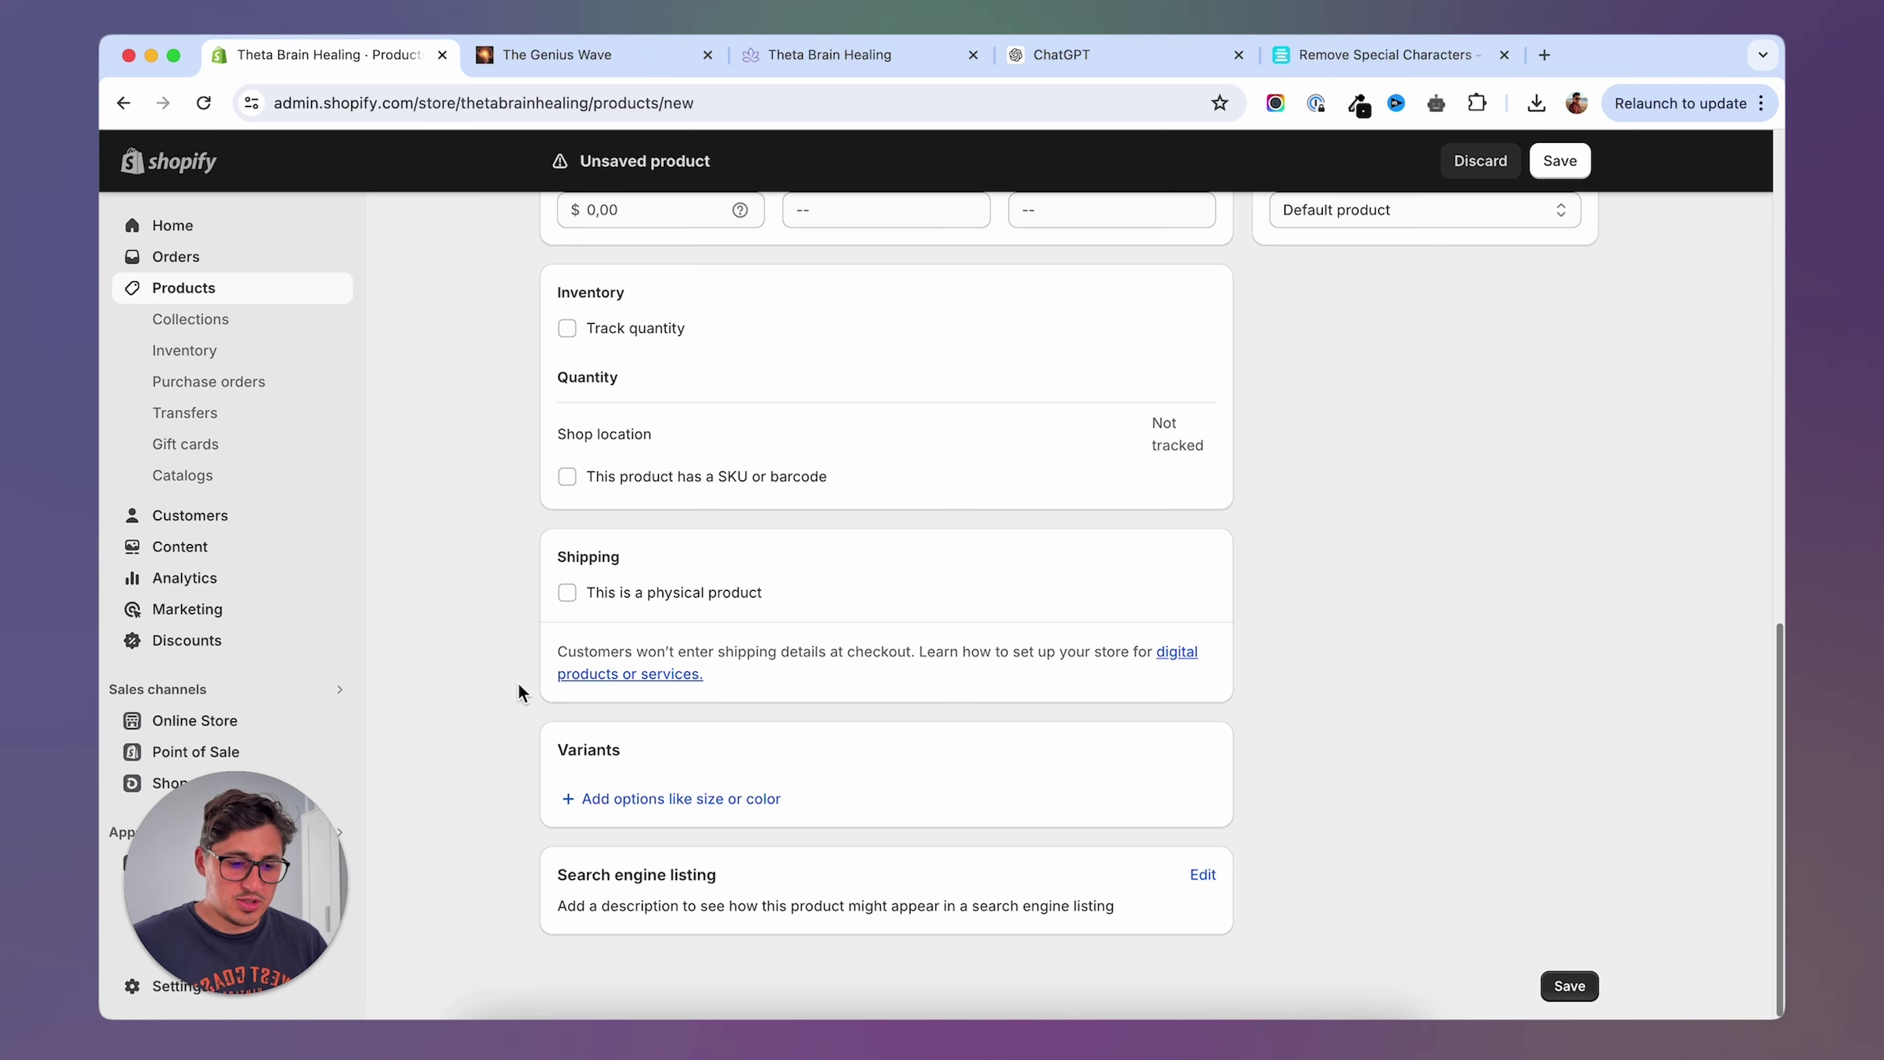
Add the tag "downloadable" to the product's organization details.
scroll(504, 727, "up", 15)
scroll(509, 748, "down", 5)
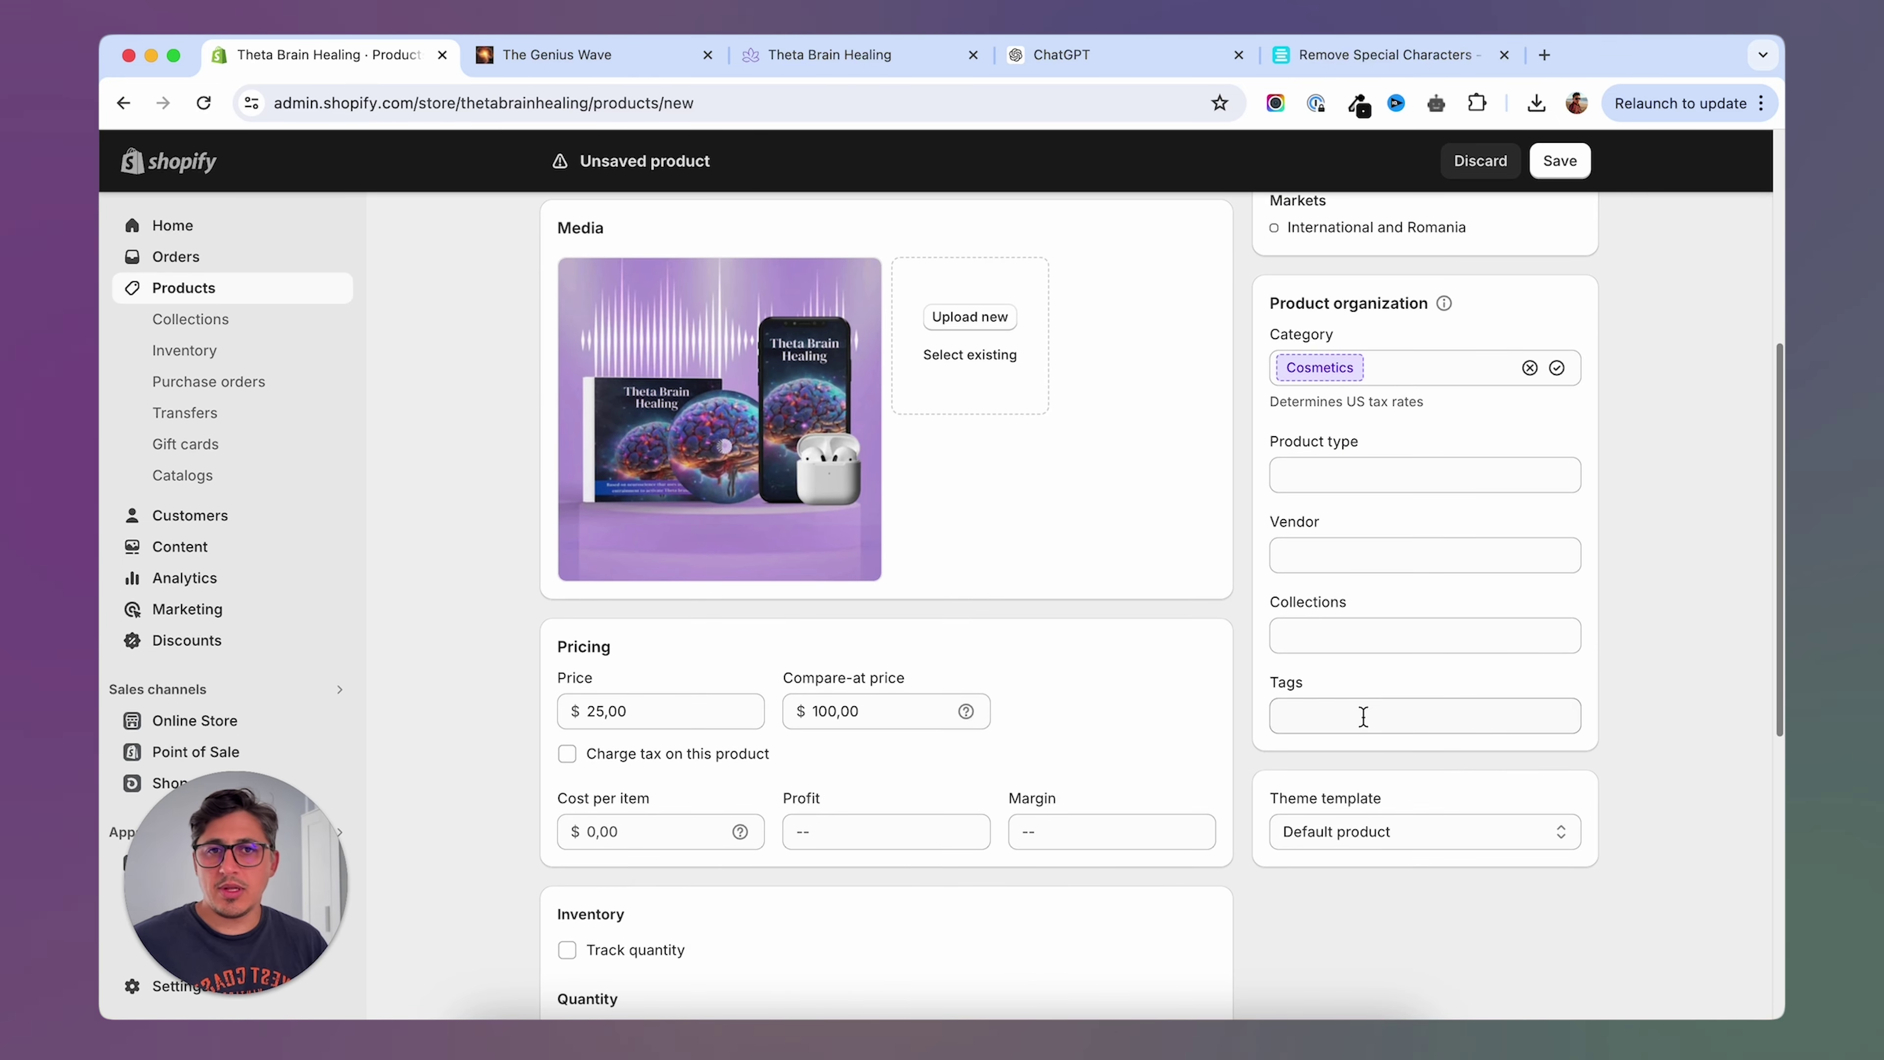
left_click(1363, 716)
type("downloadable")
key("Return")
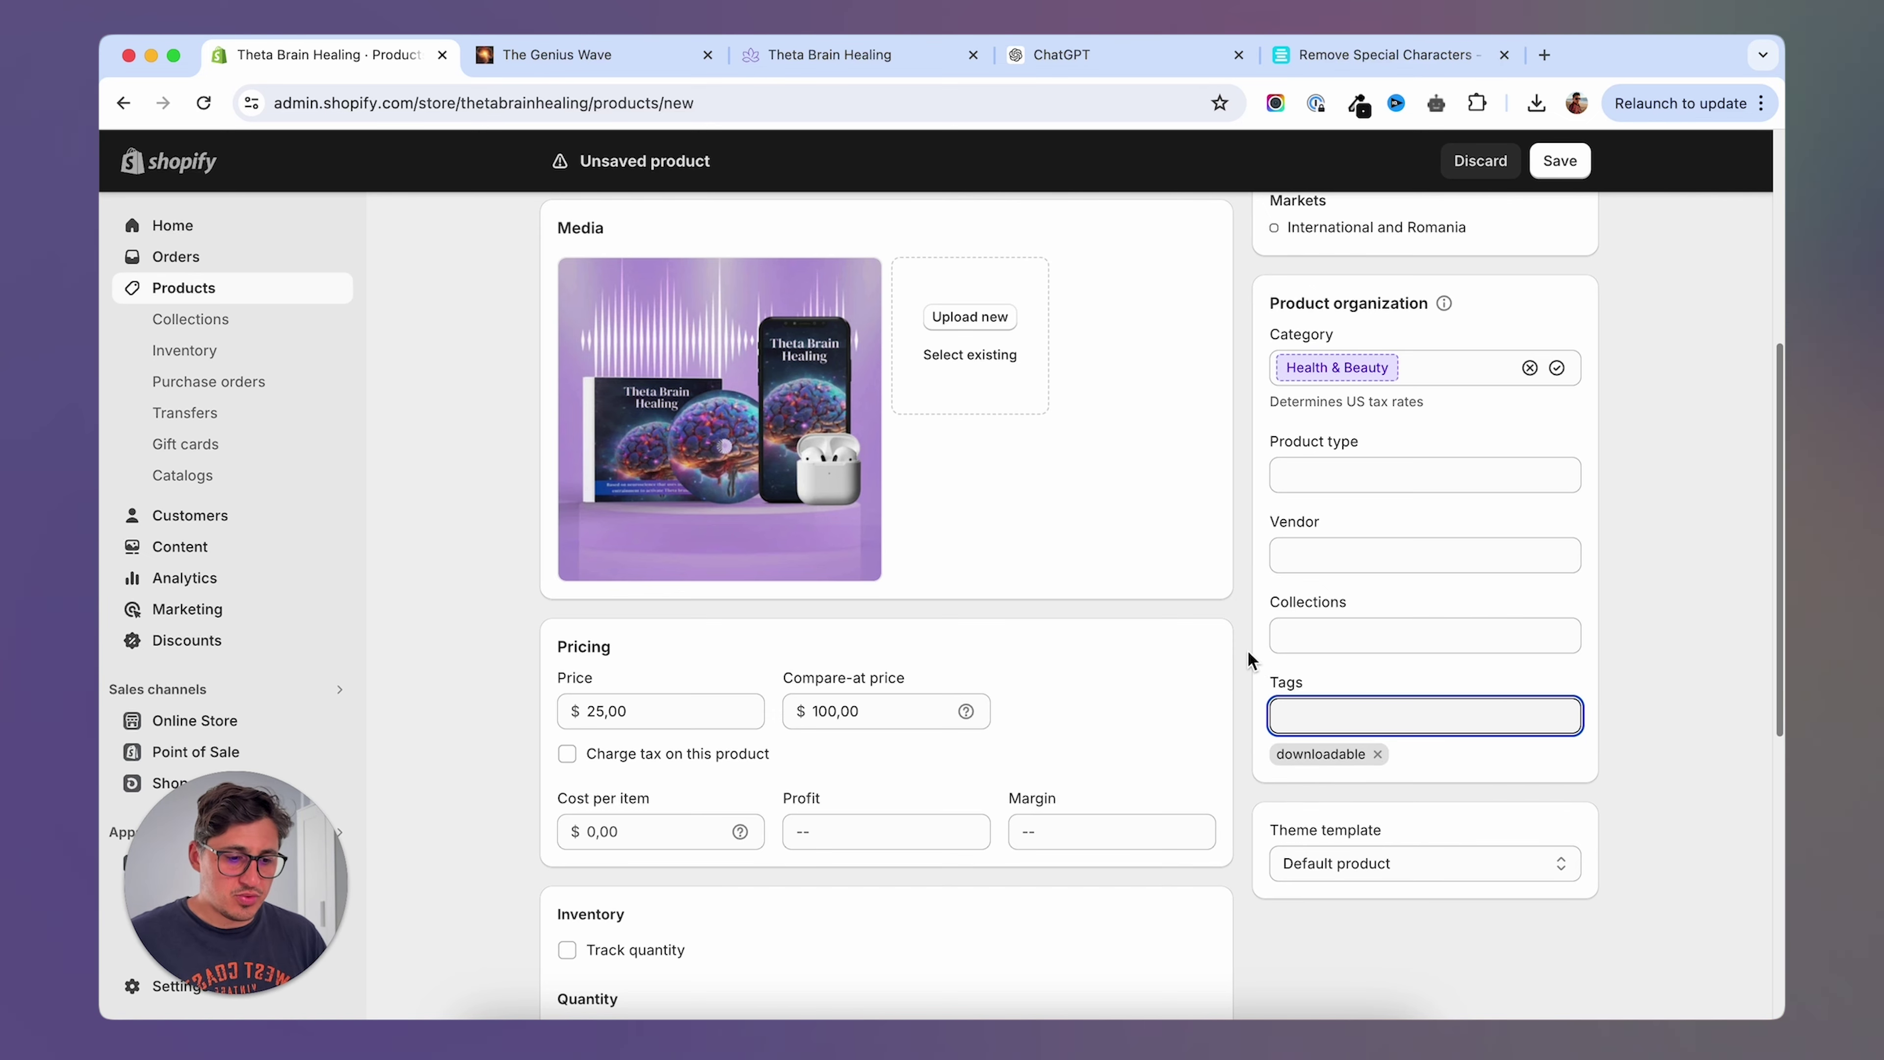
Save the new product and preview its page in the online store.
scroll(1246, 652, "up", 1)
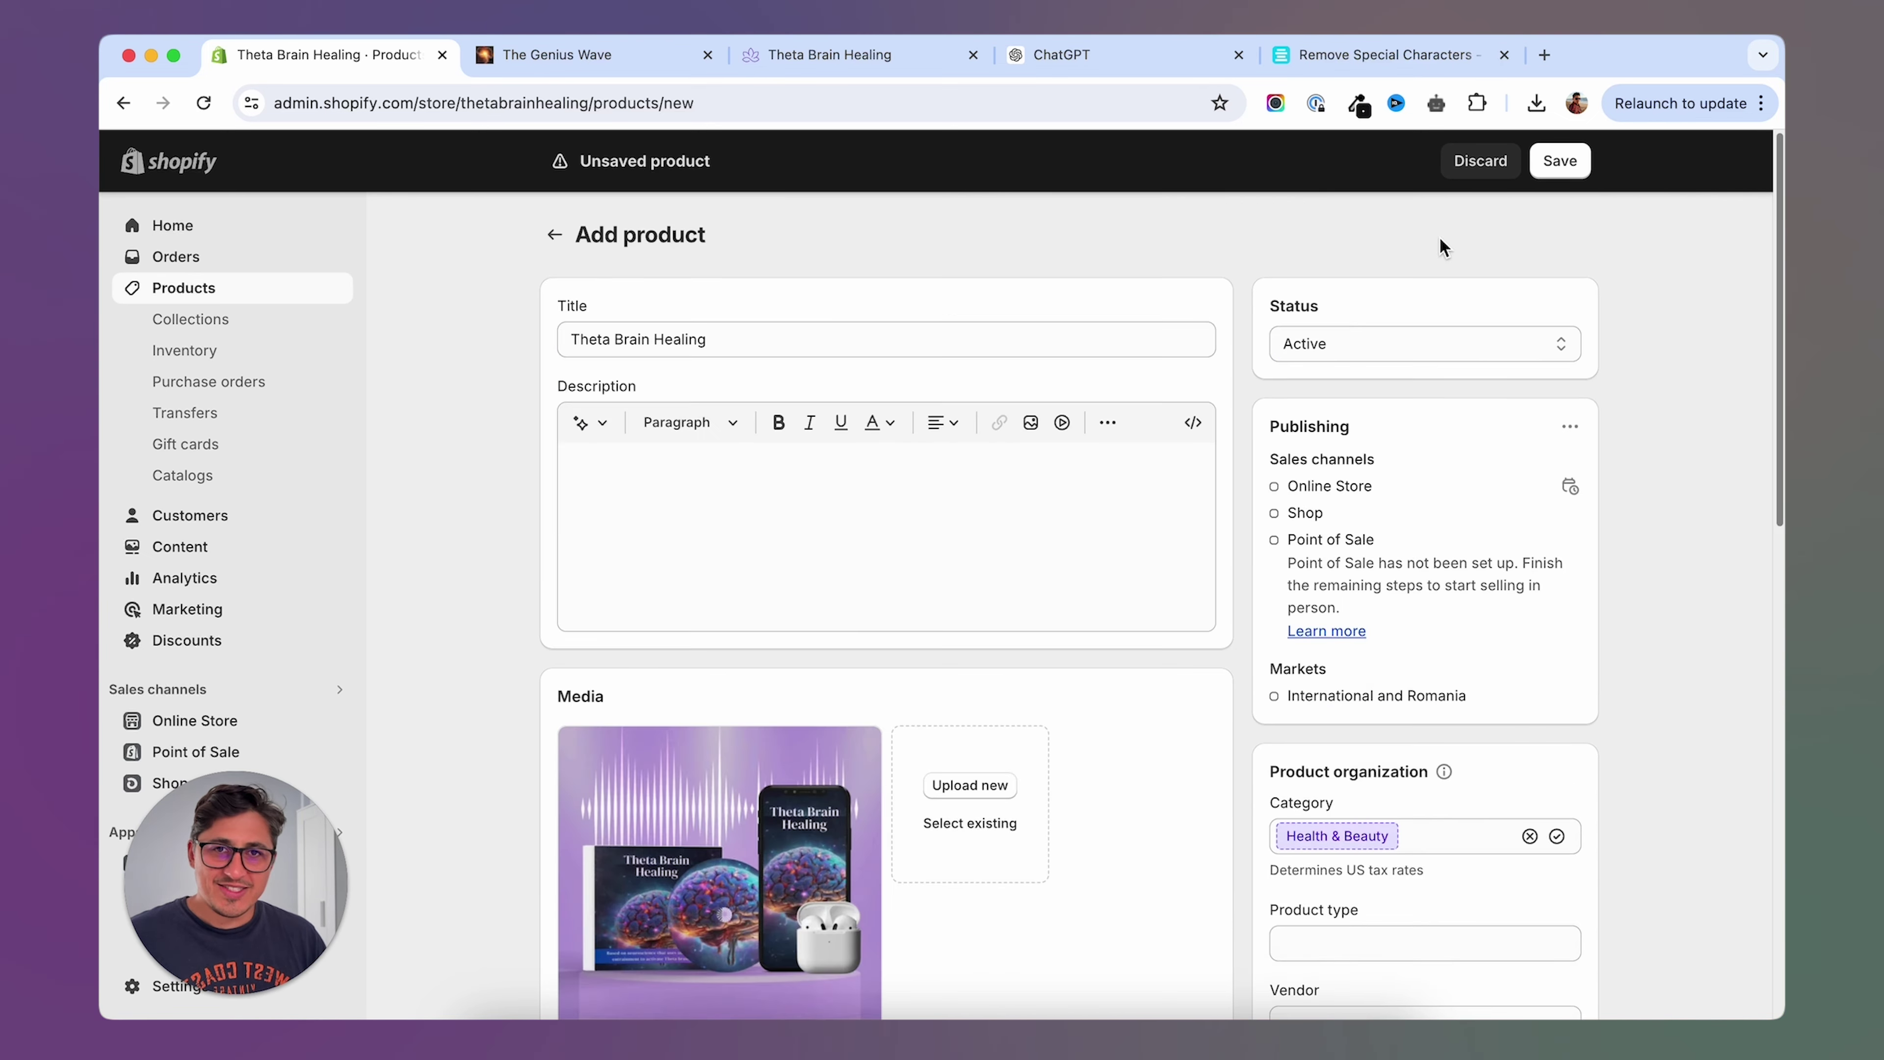
left_click(1559, 160)
left_click(1440, 236)
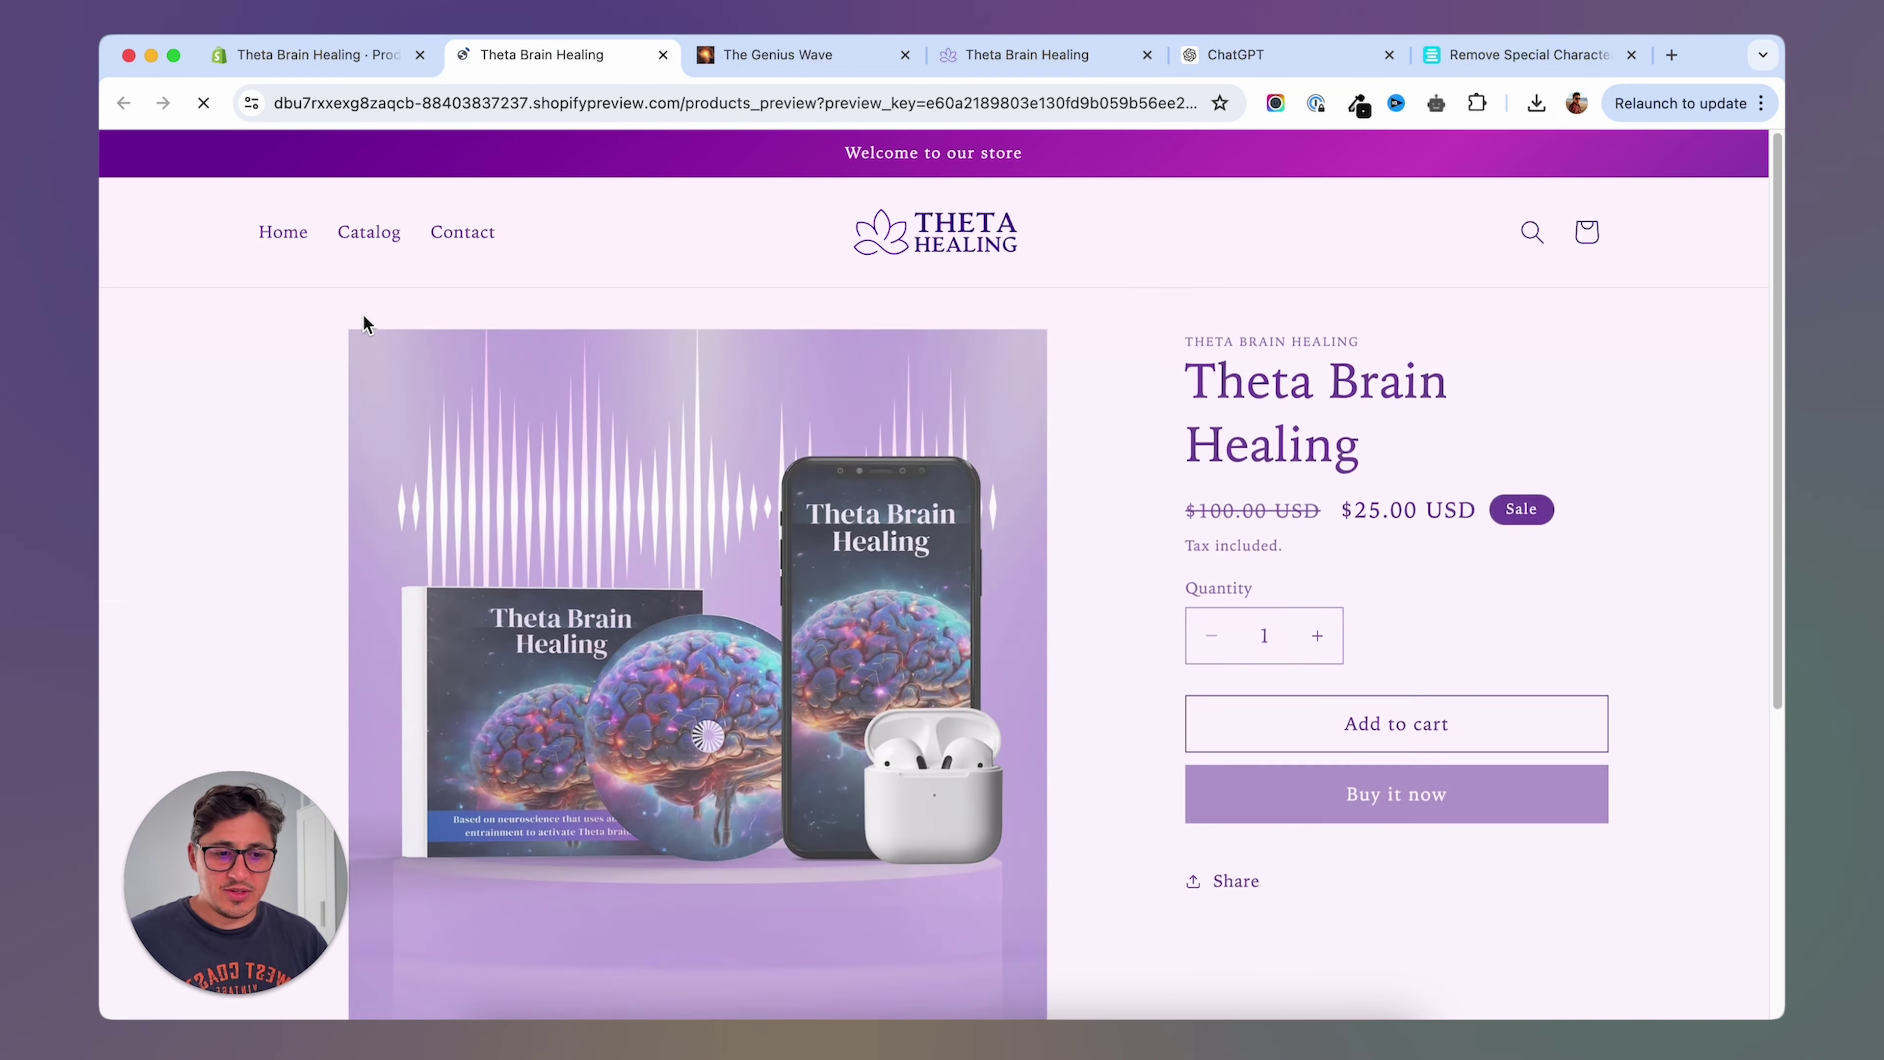
scroll(1135, 494, "down", 5)
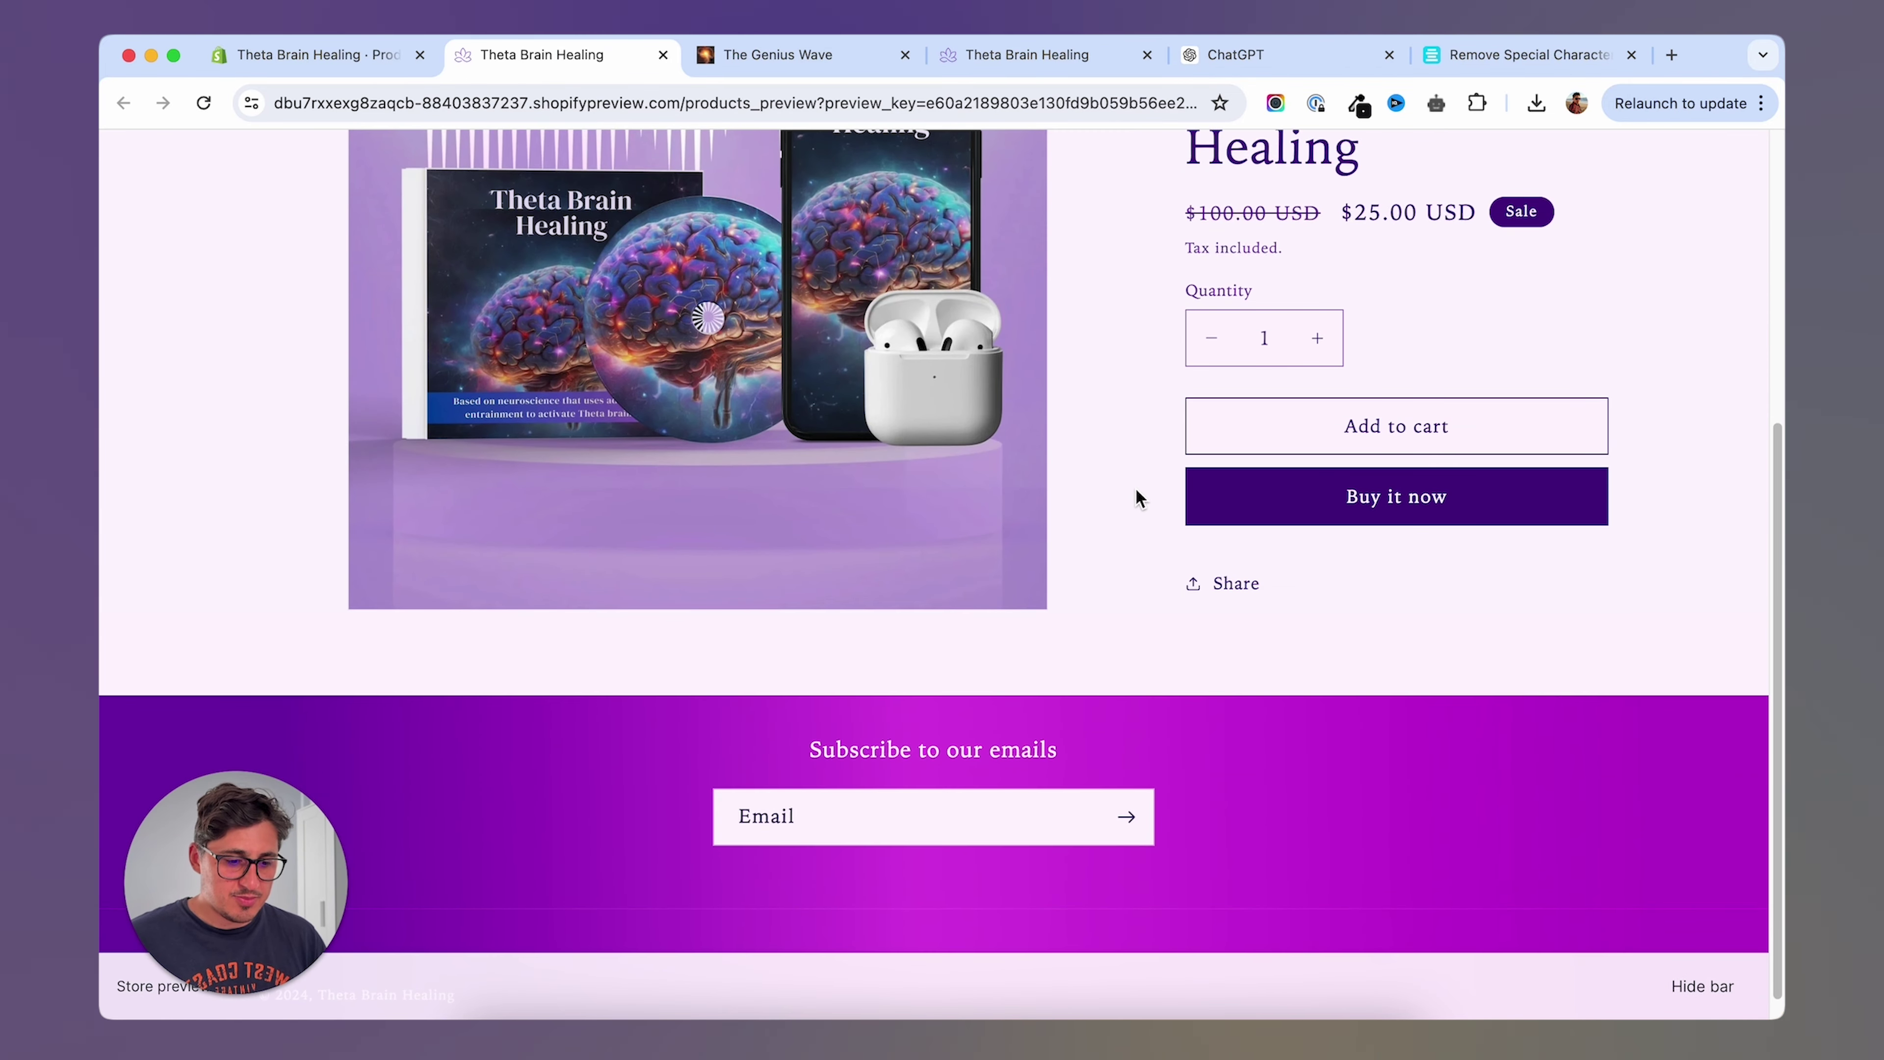
scroll(1134, 493, "up", 5)
Return to the product editor, set the product's status to Active, and save it.
key("ctrl+shift+Tab")
left_click(1362, 348)
left_click(1352, 320)
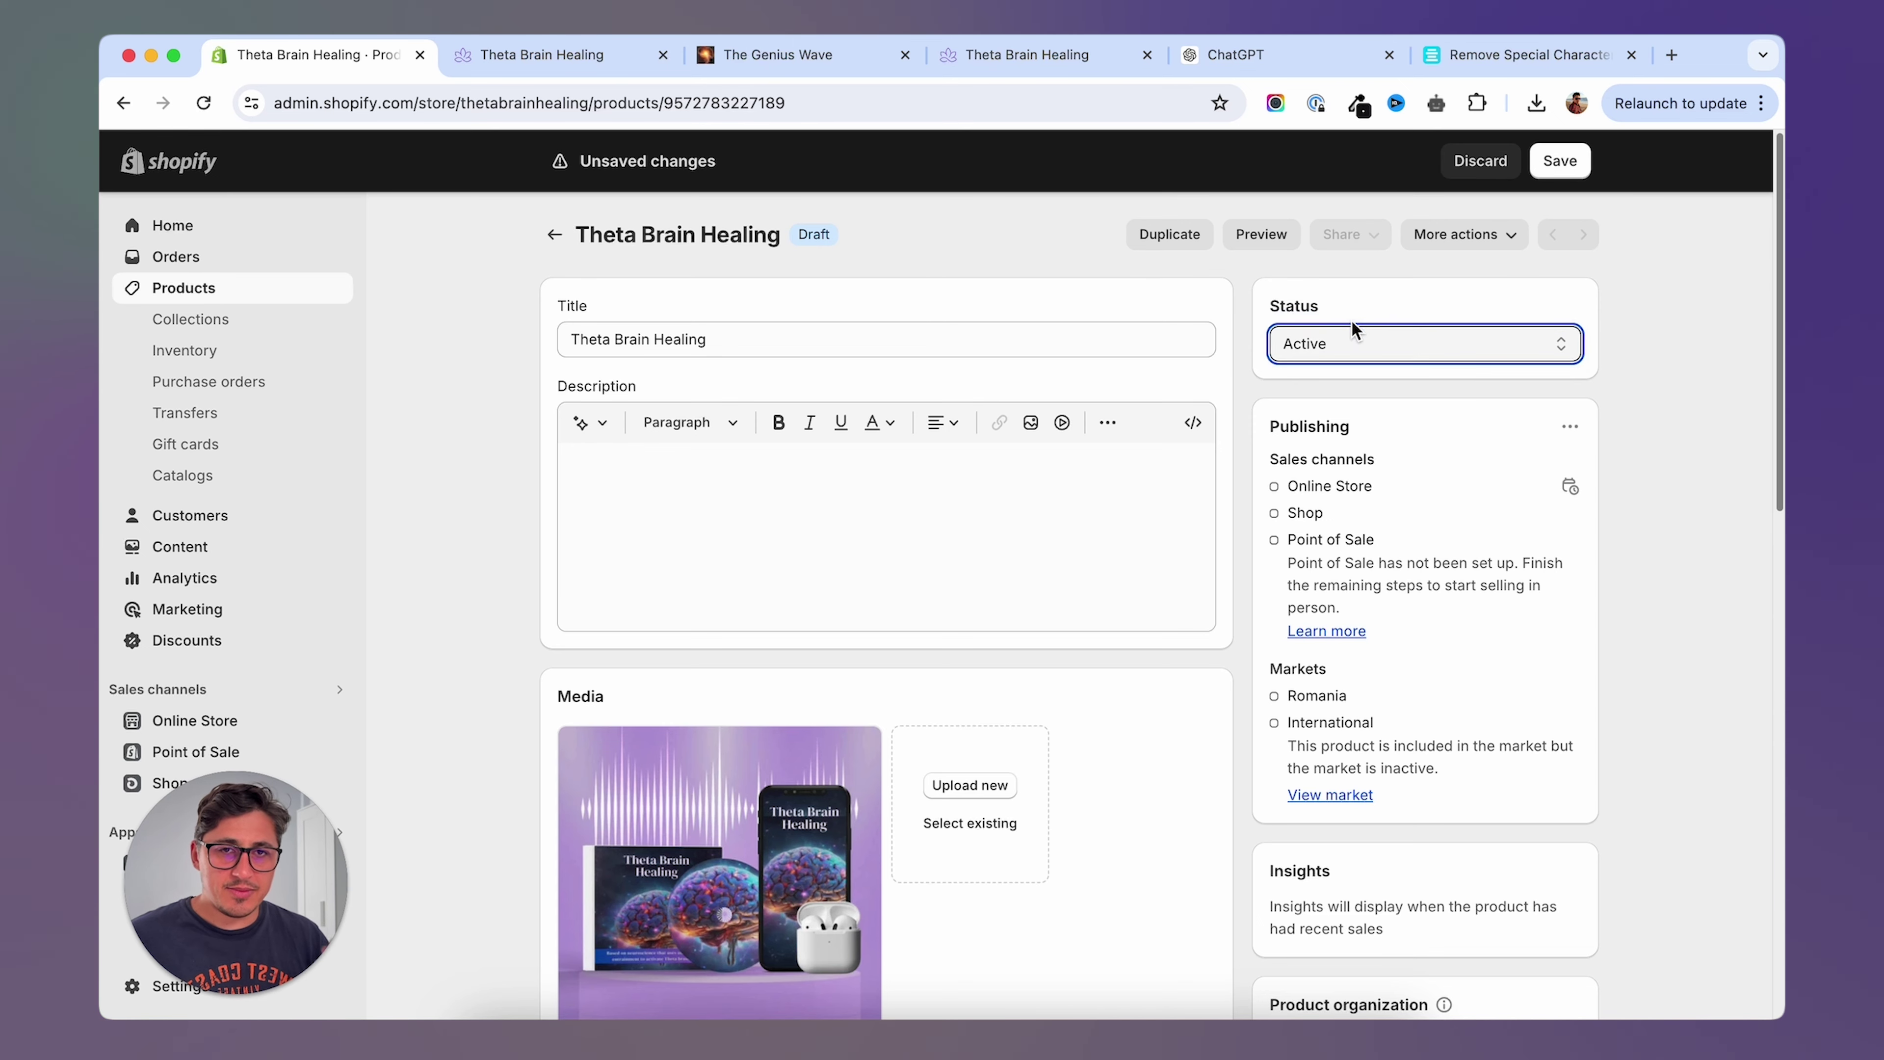
left_click(1561, 160)
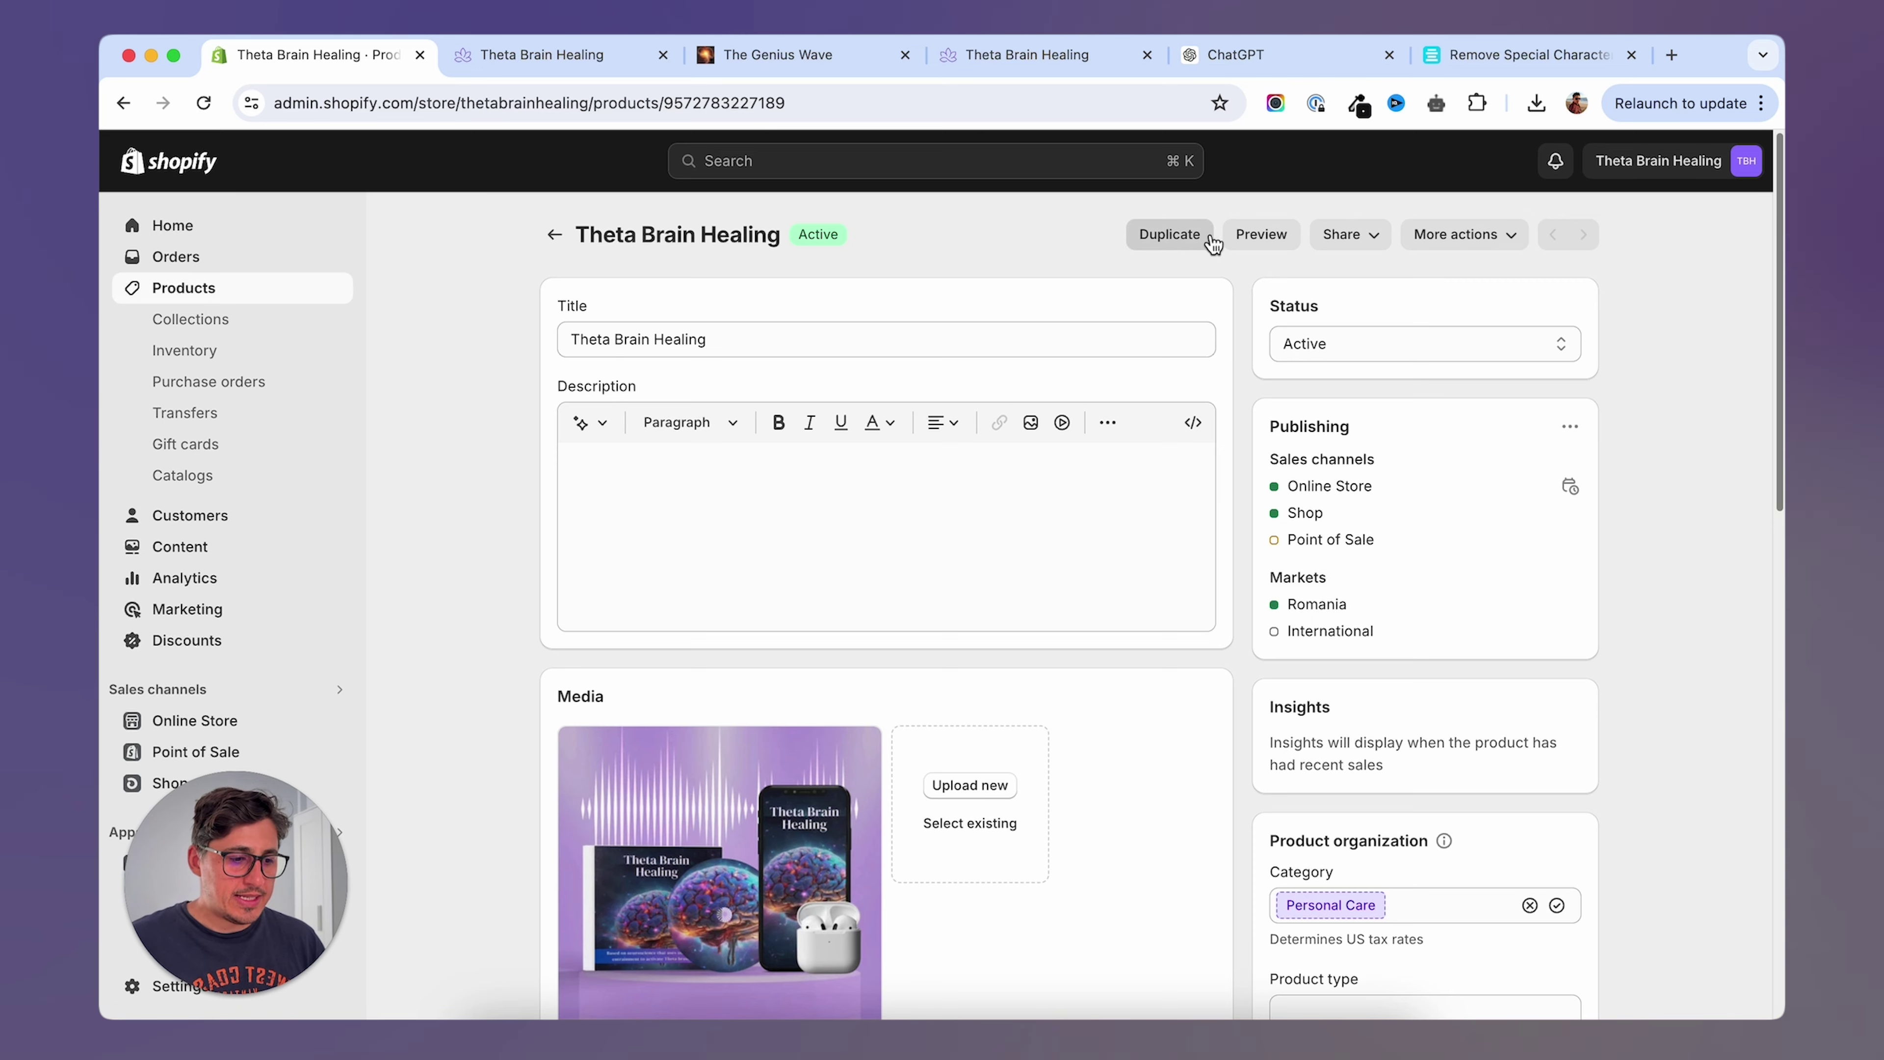
Preview the active product's store page from top to footer, and open the store's home page.
left_click(1262, 236)
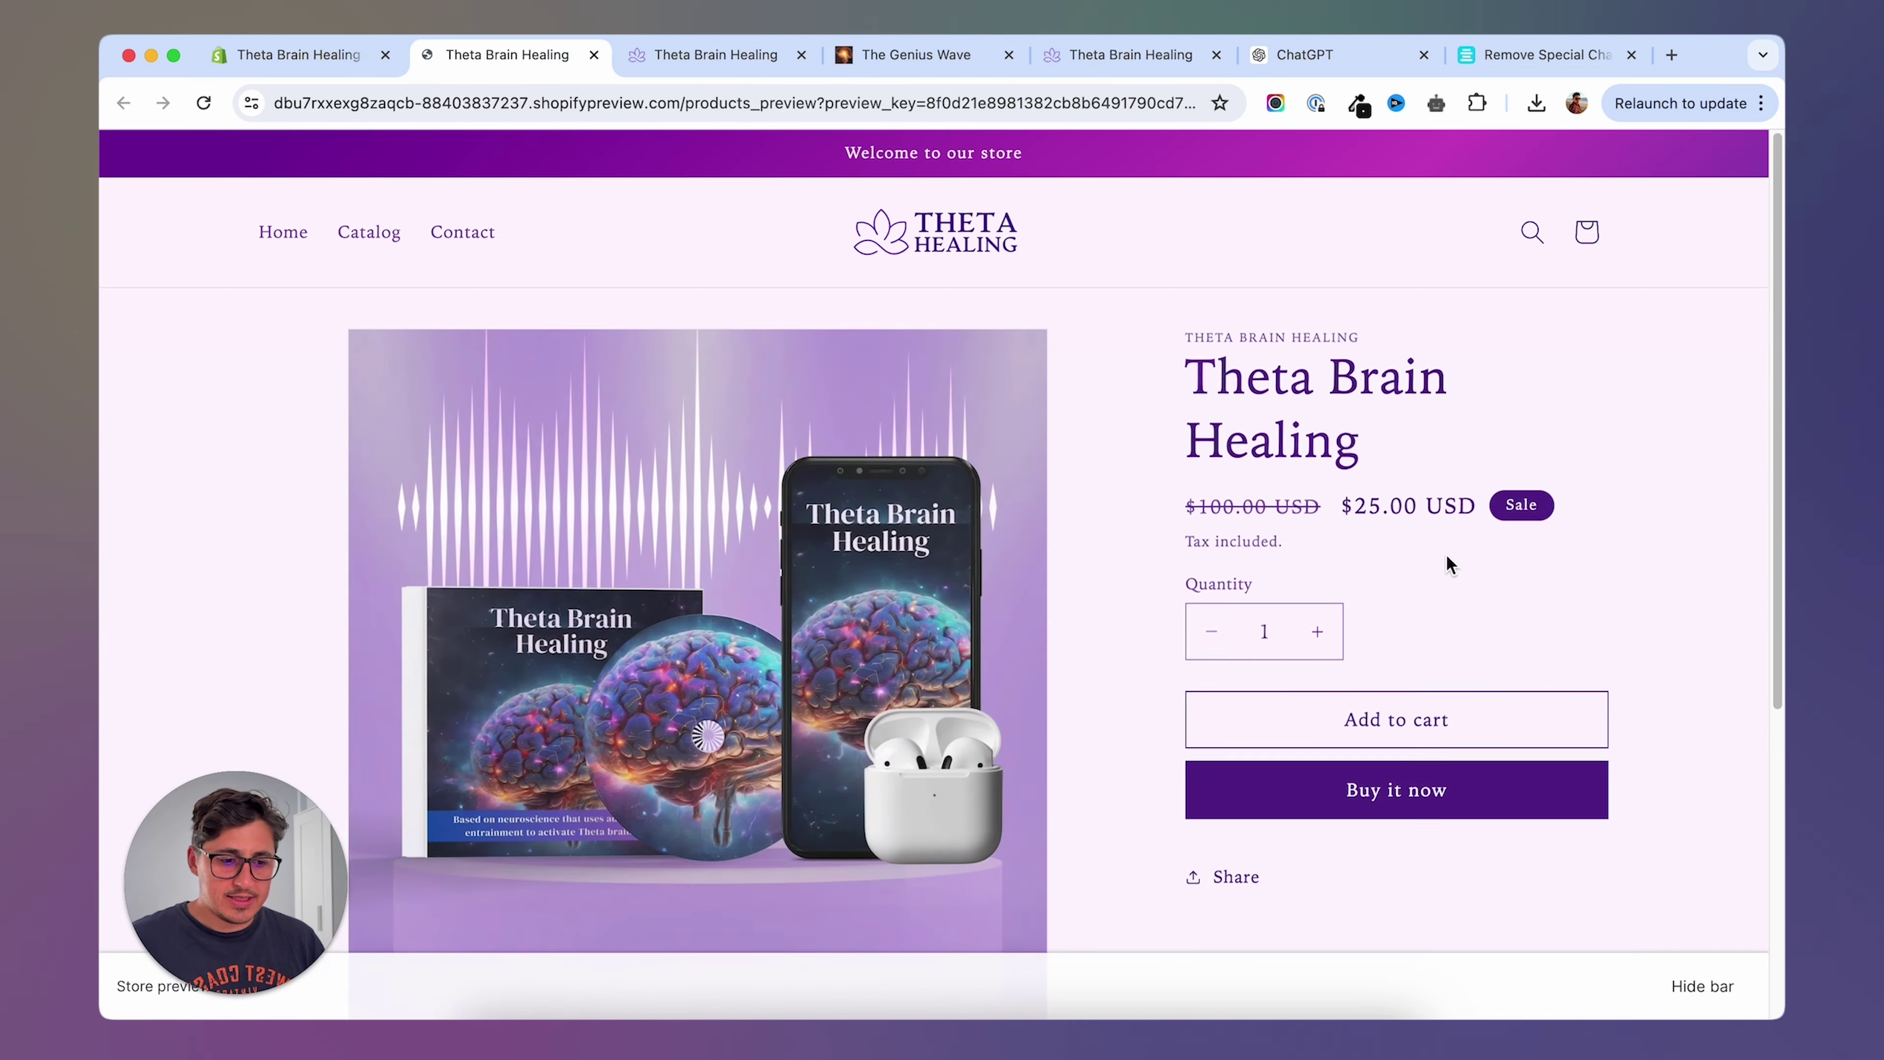
scroll(1659, 549, "down", 4)
scroll(1660, 549, "up", 5)
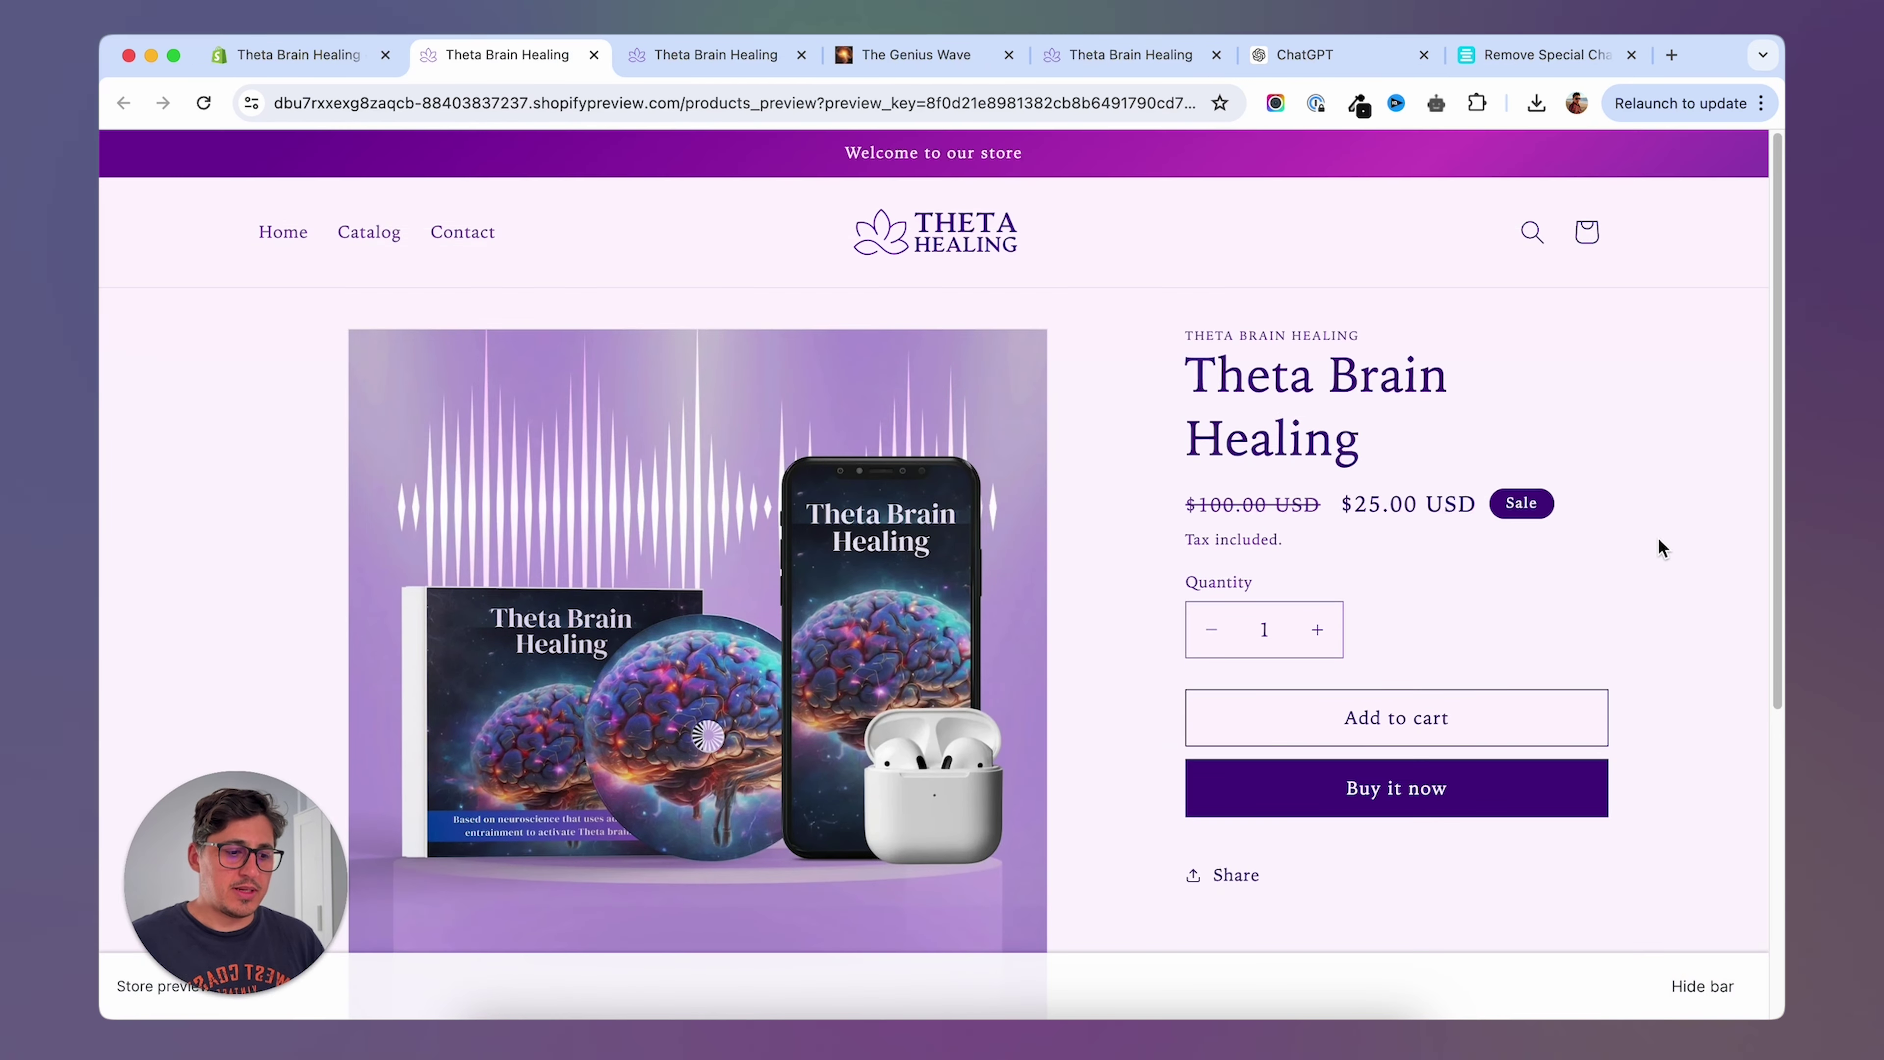
scroll(1632, 585, "down", 4)
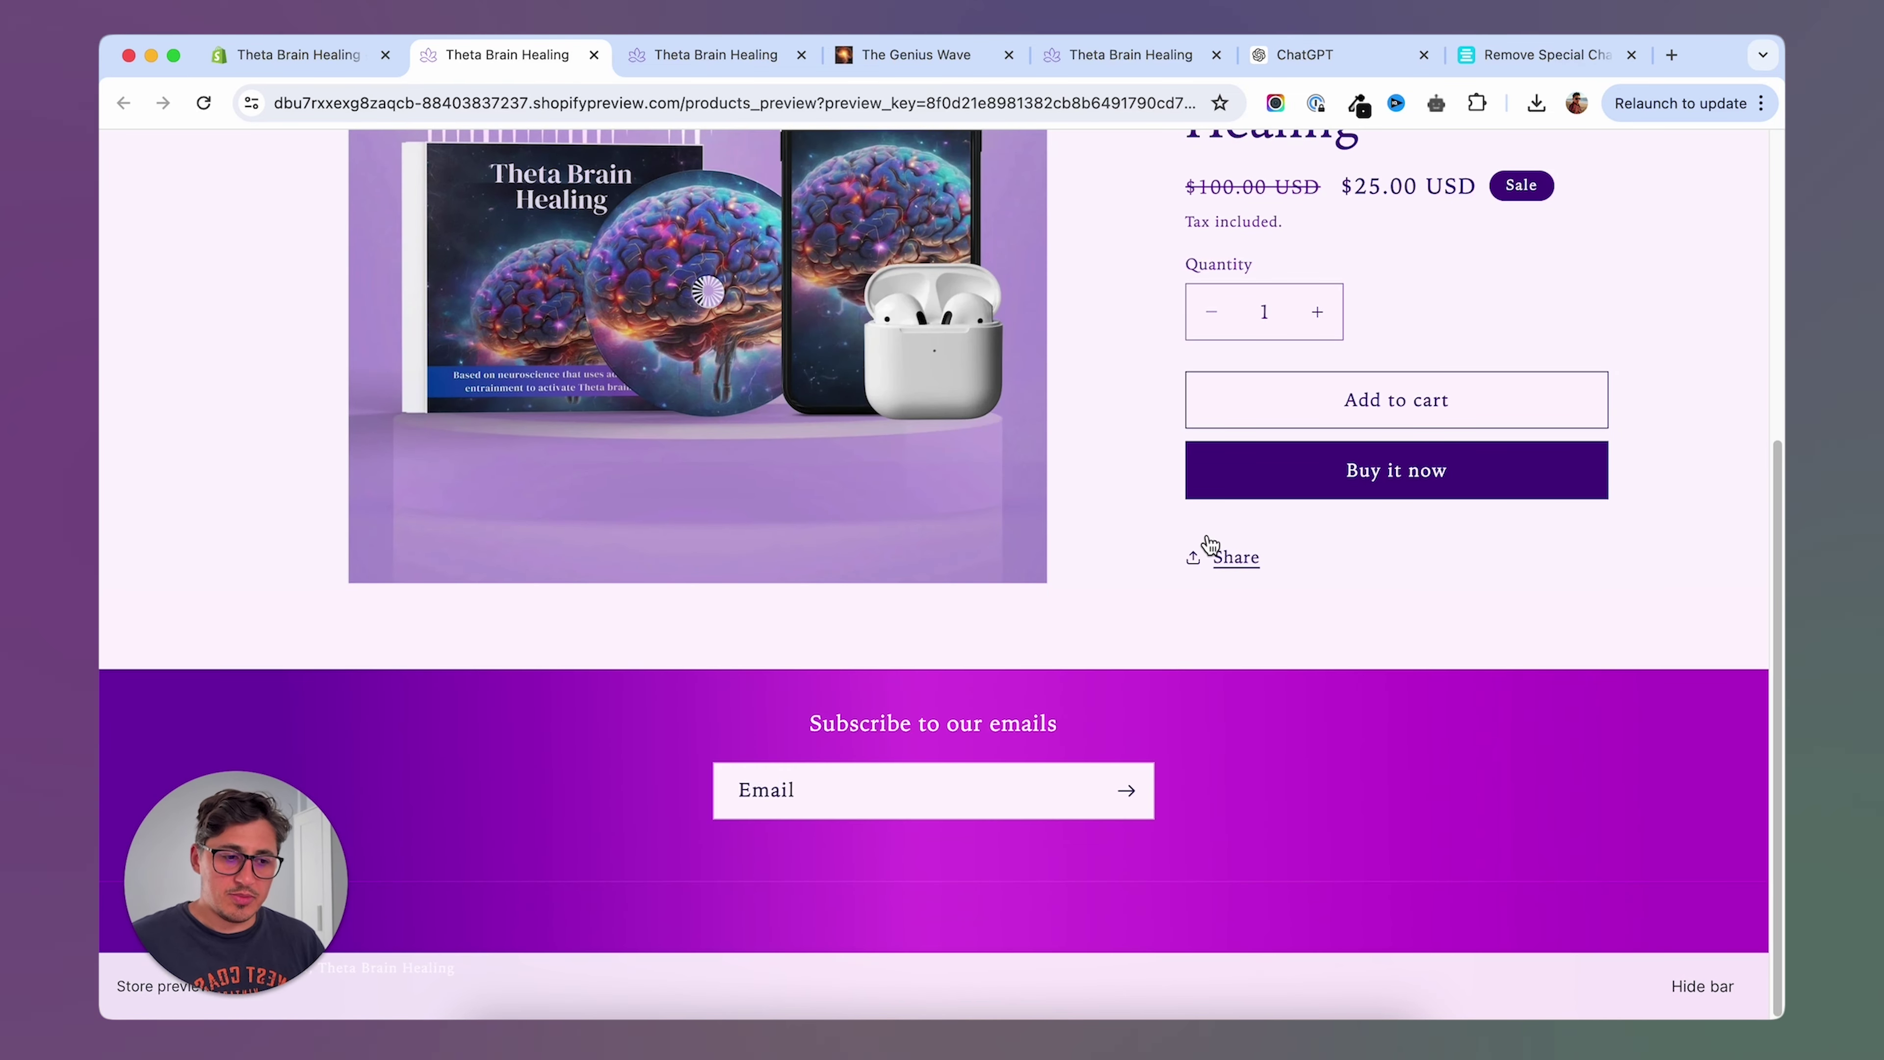
scroll(1526, 525, "up", 5)
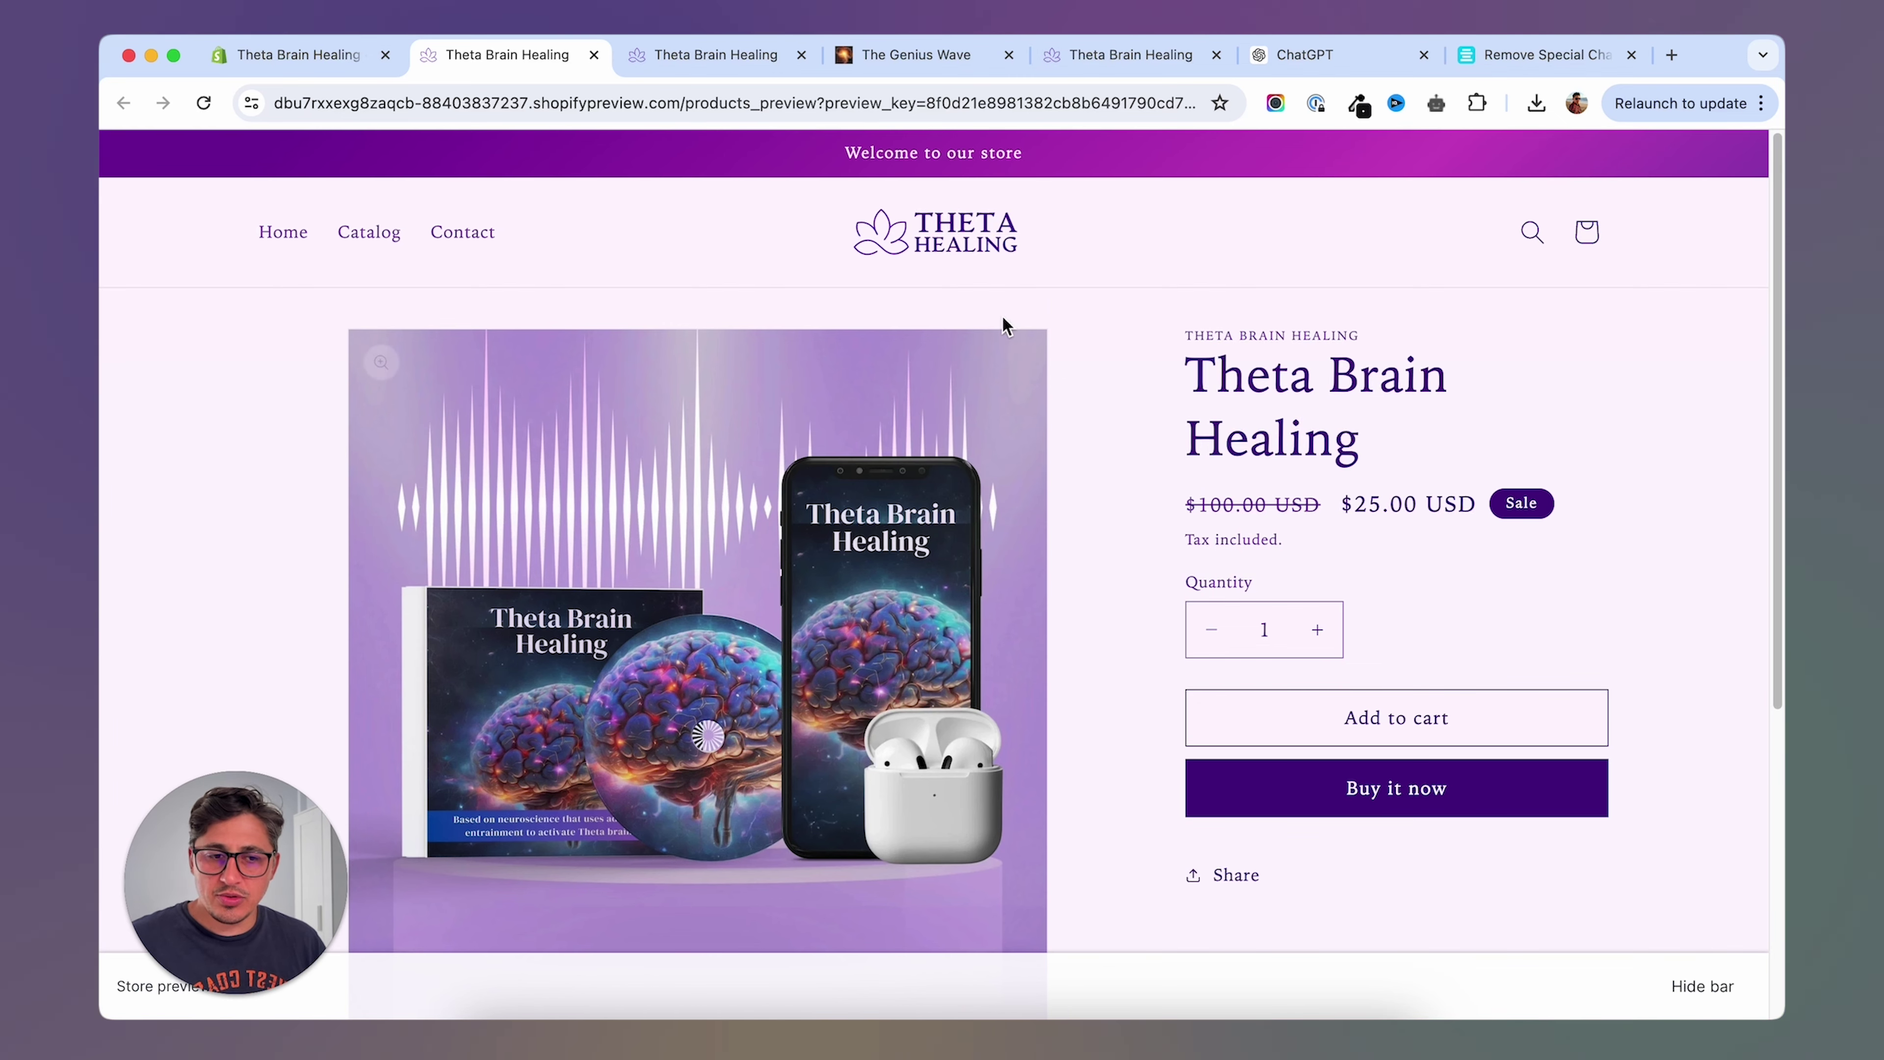
left_click(951, 248)
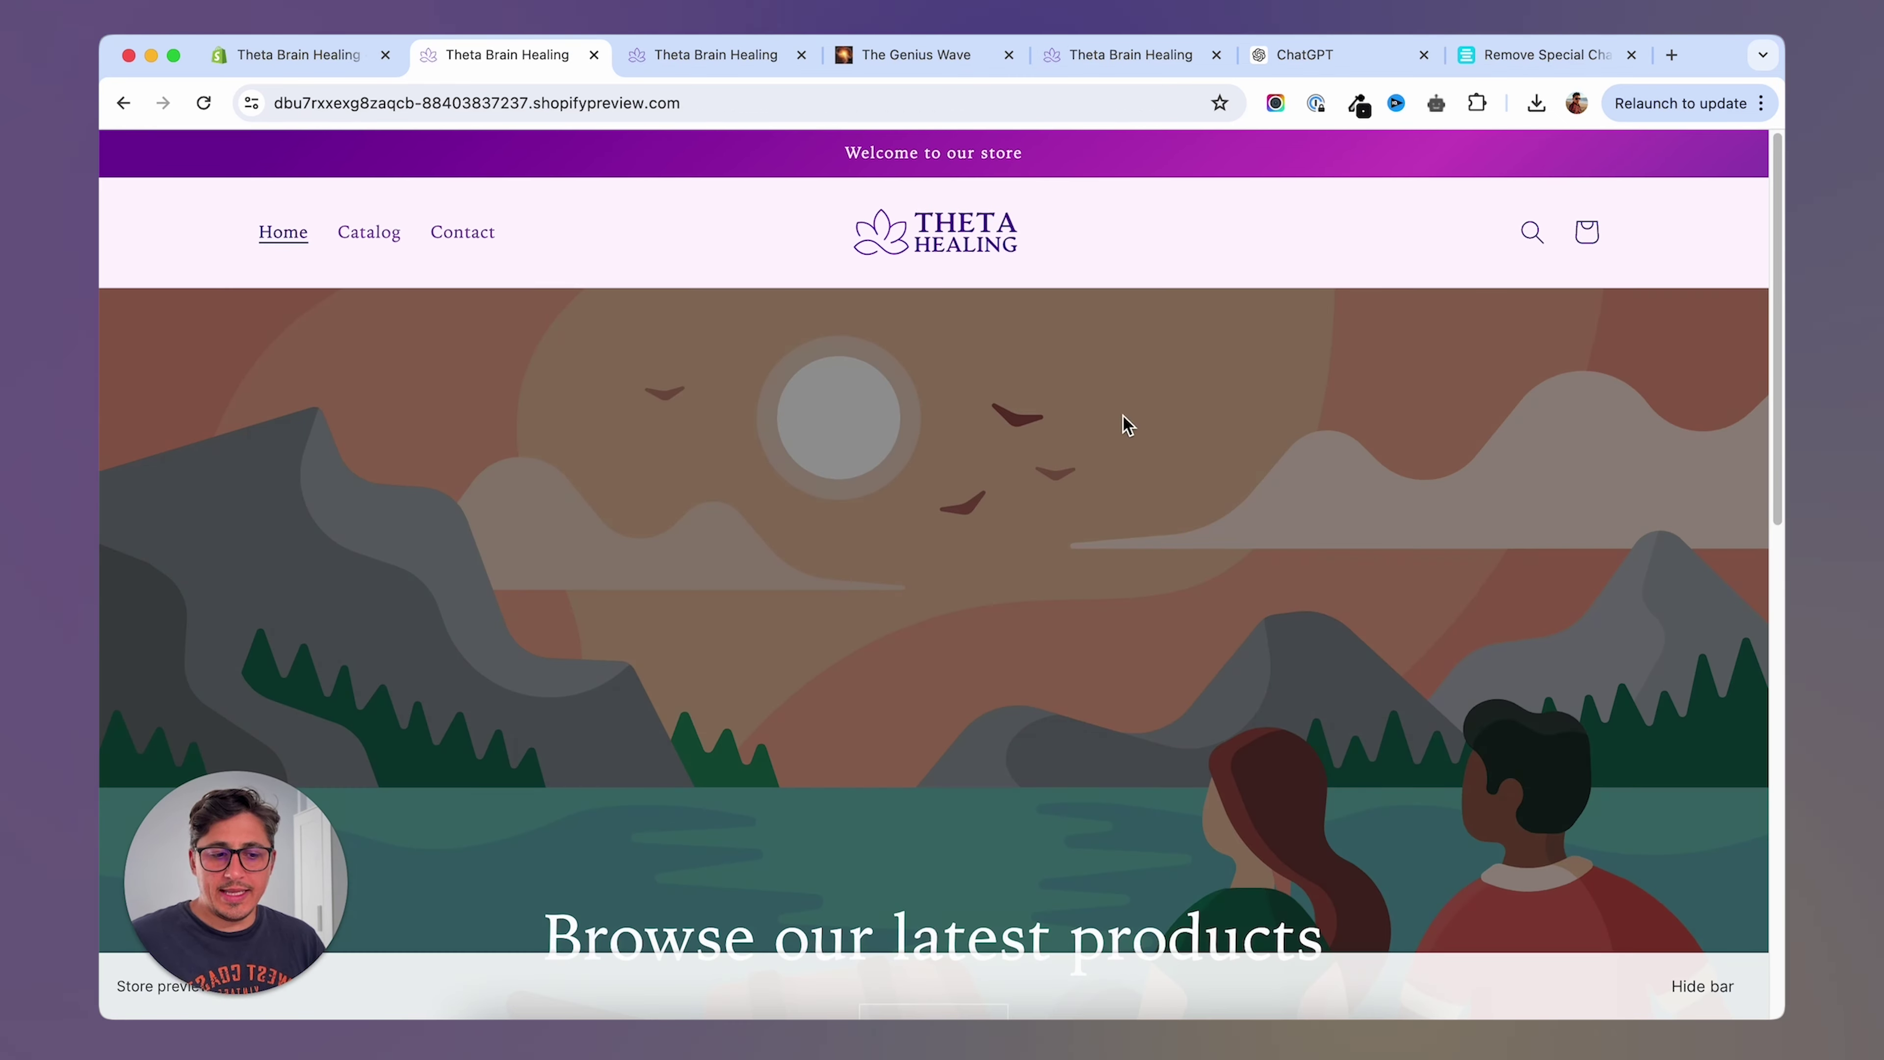
Save the Genius Wave web page as a complete web page in a new Desktop folder named "Genius wave".
left_click(1306, 54)
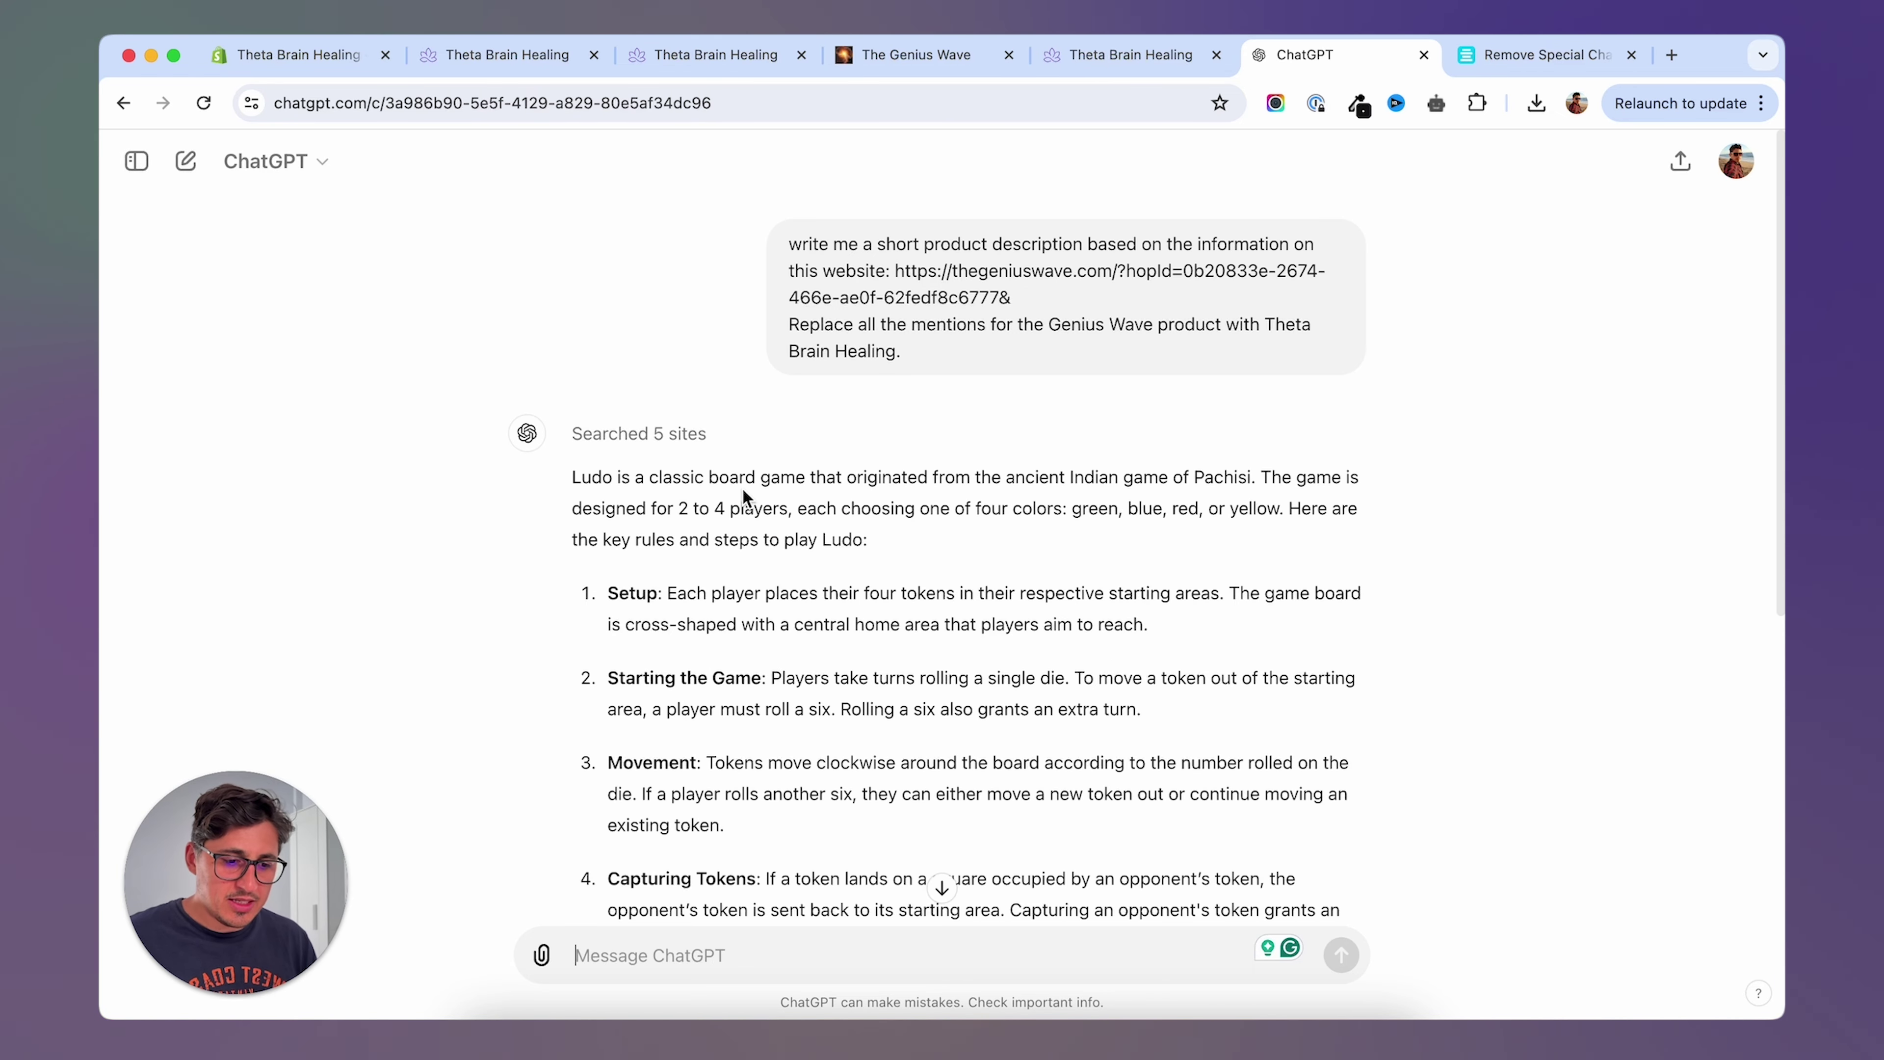
left_click(916, 54)
key("super+s")
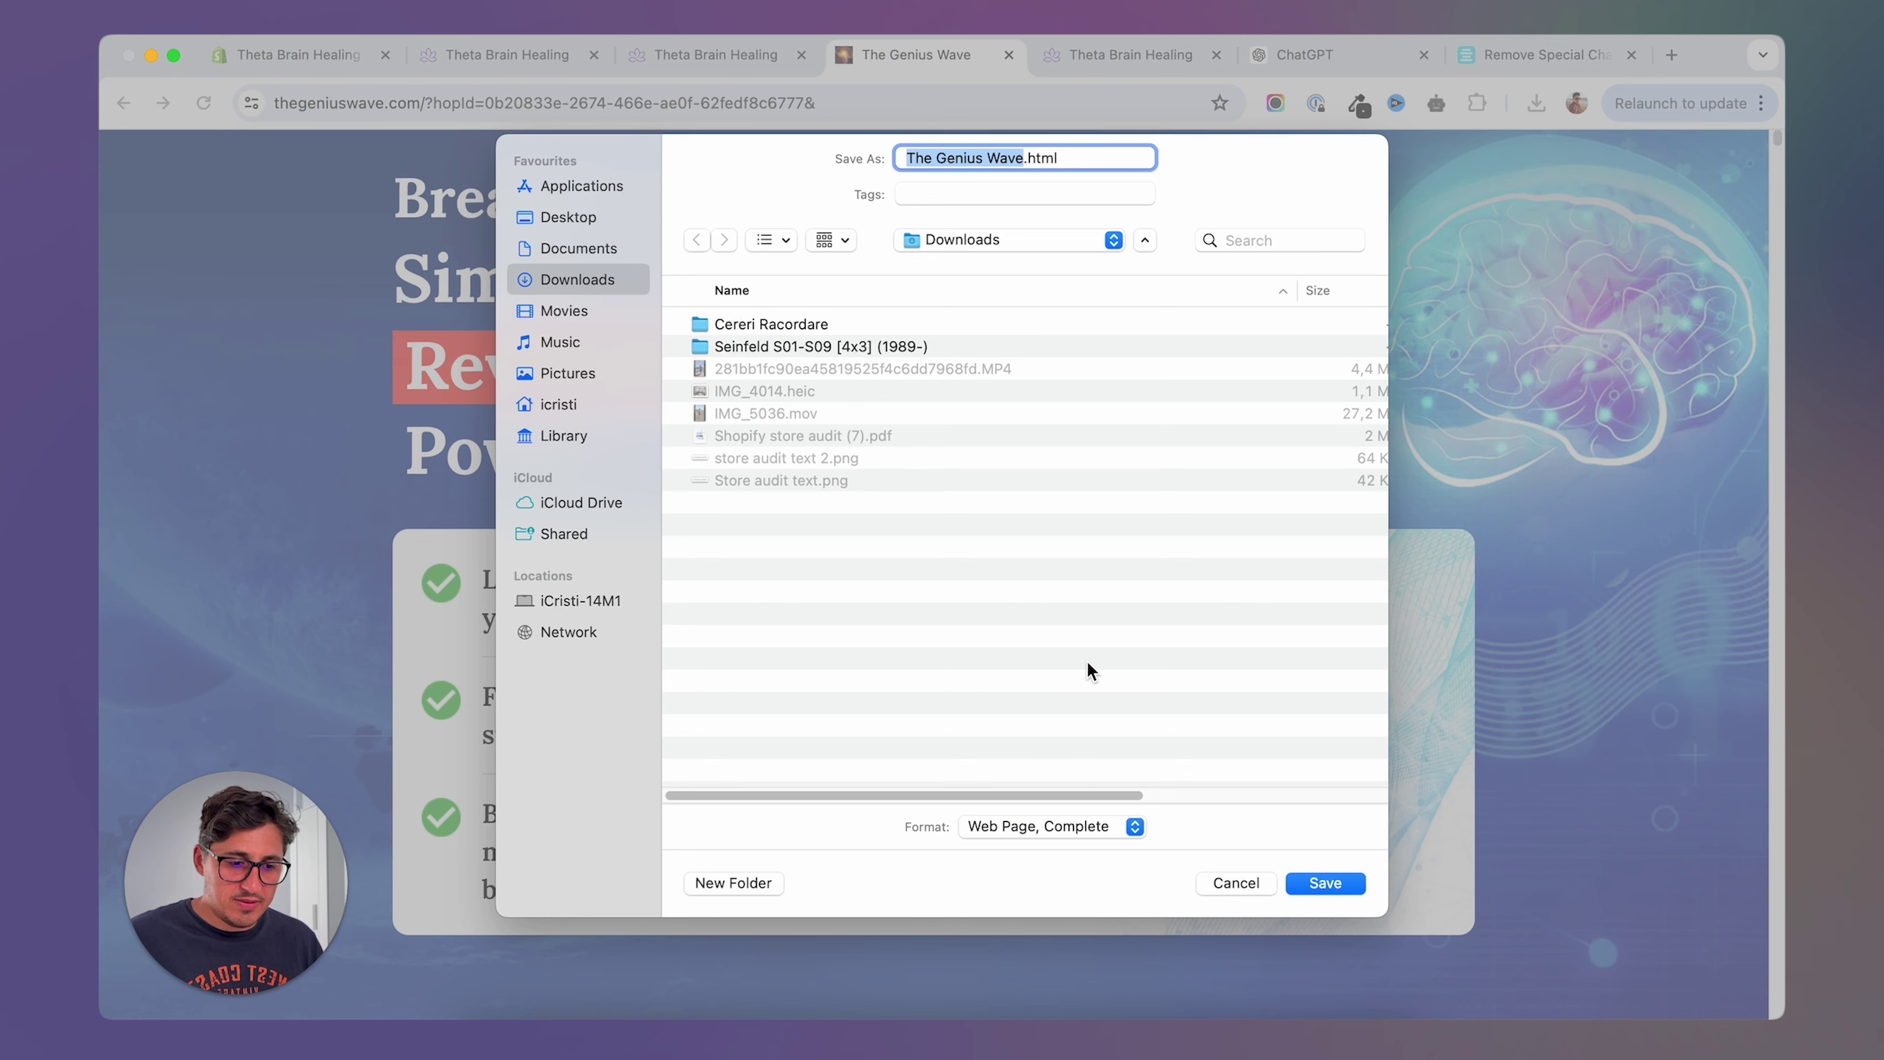
key("super+d")
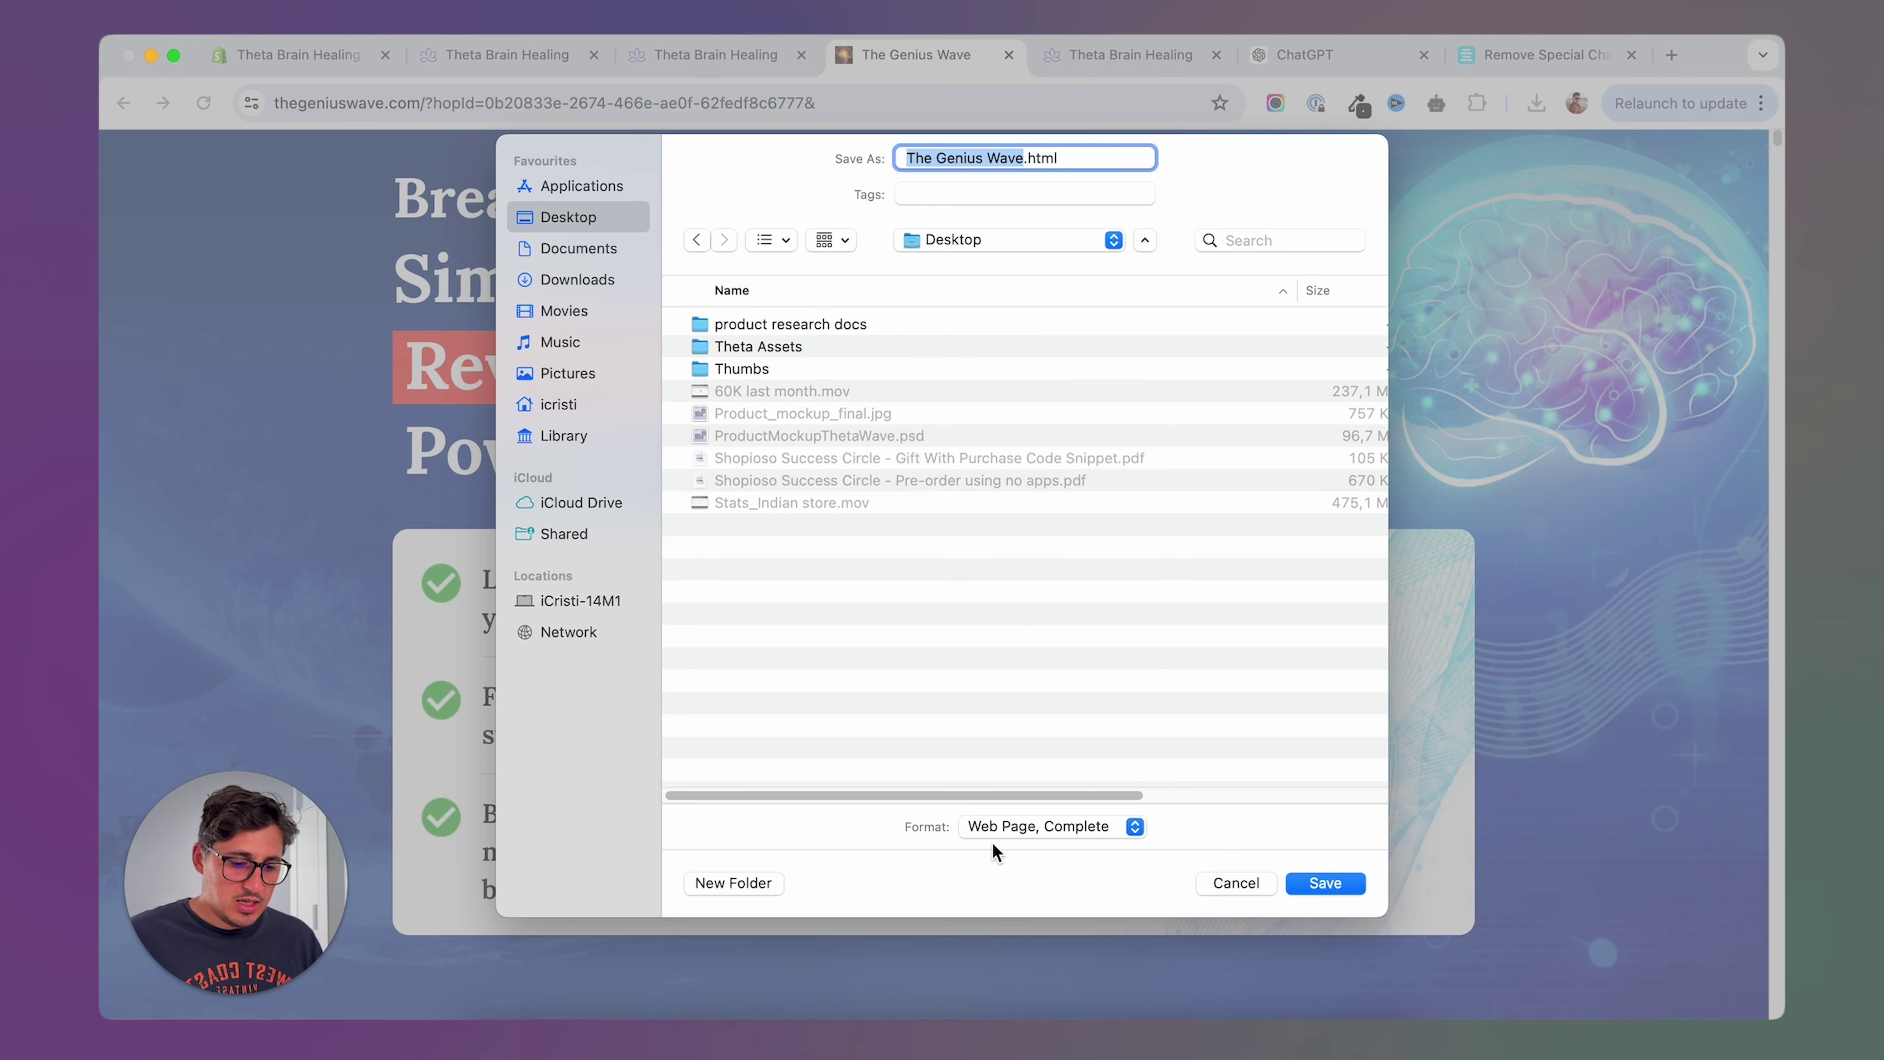
left_click(731, 882)
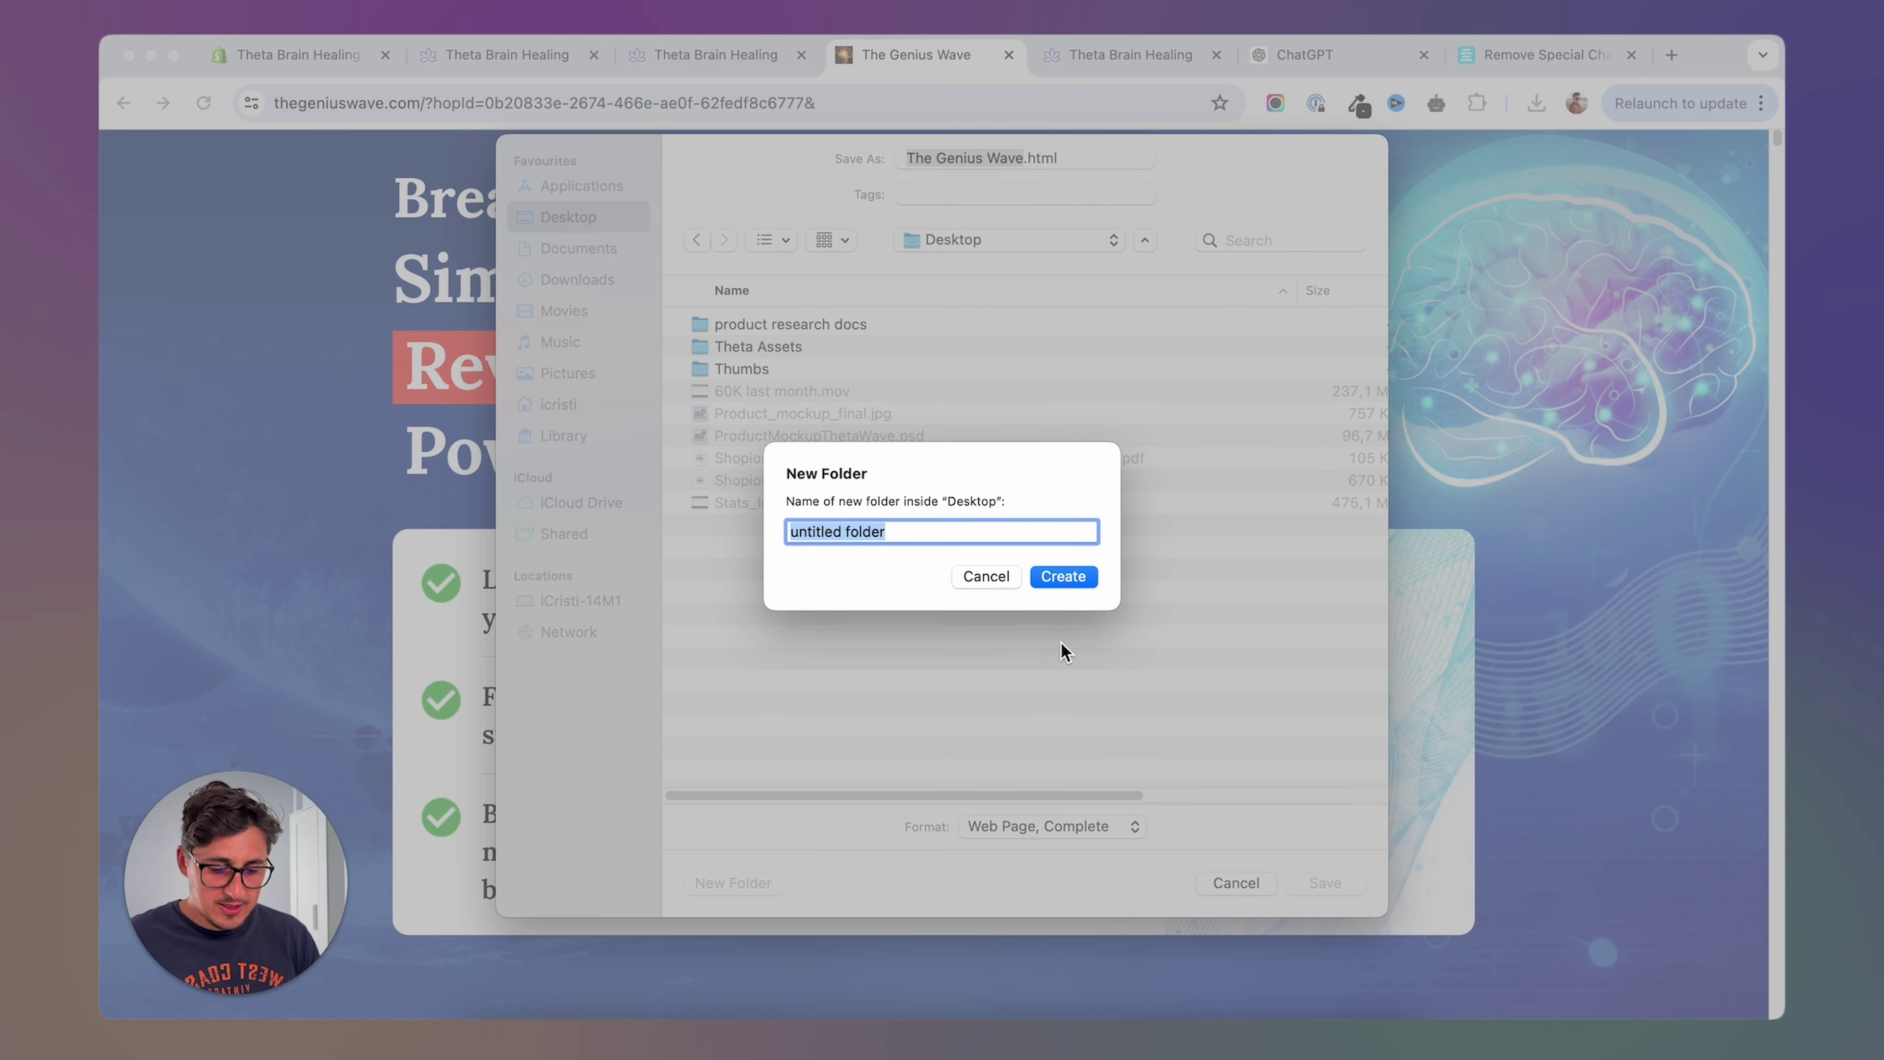
type("Genius wave")
left_click(1076, 578)
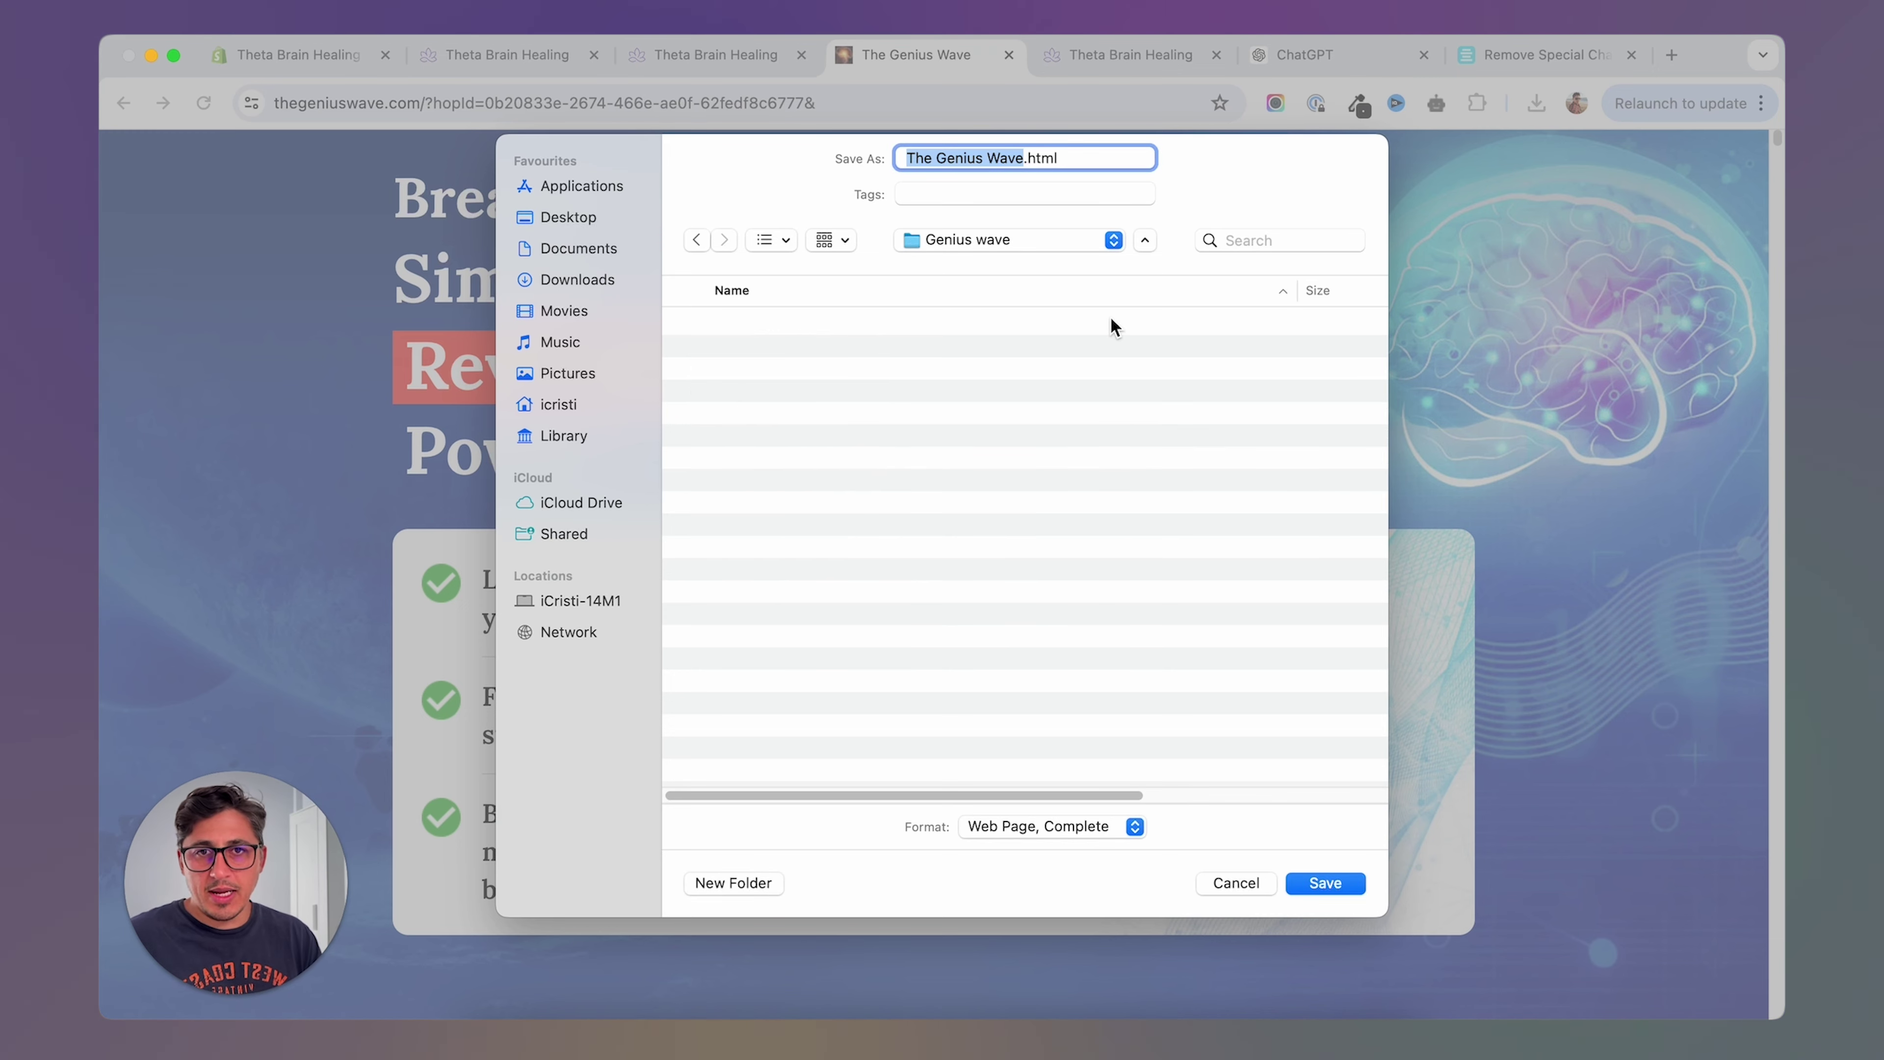
key("Return")
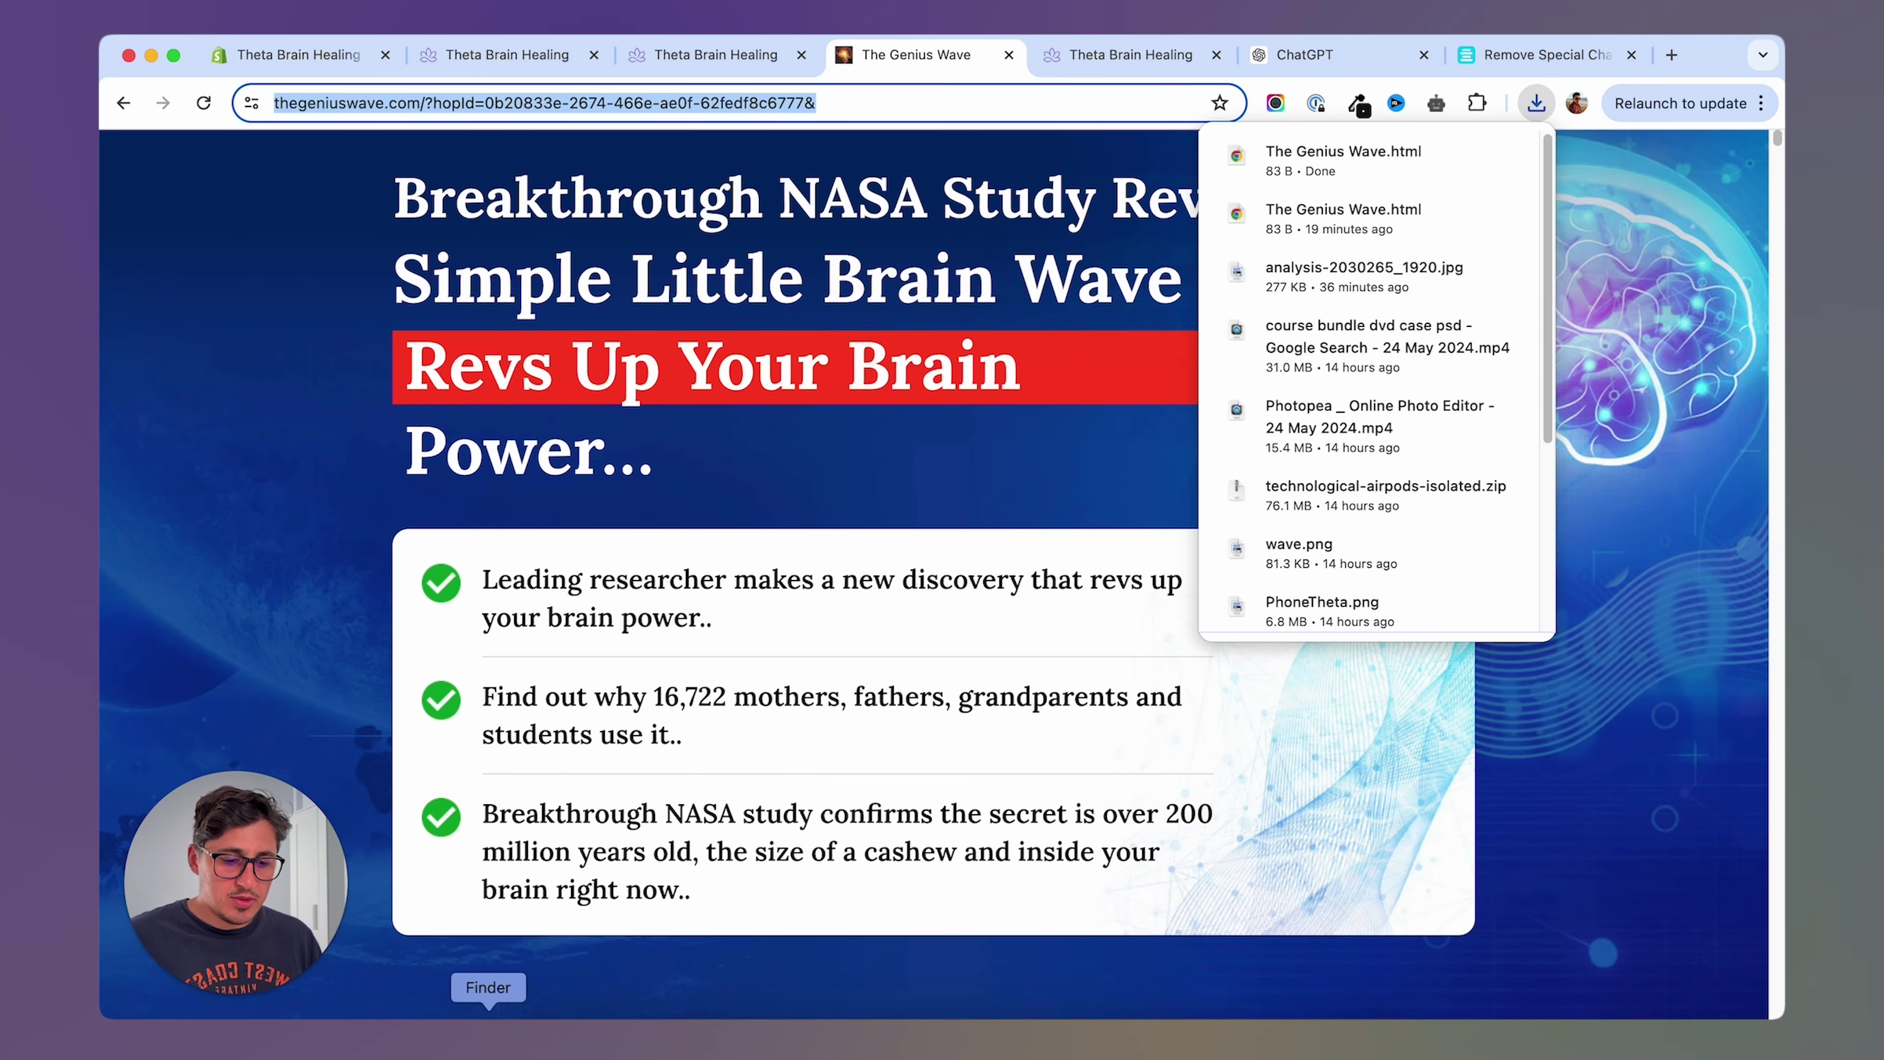
Locate the downloaded The Genius Wave.html file in Finder and open it with TextEdit.
left_click(1459, 155)
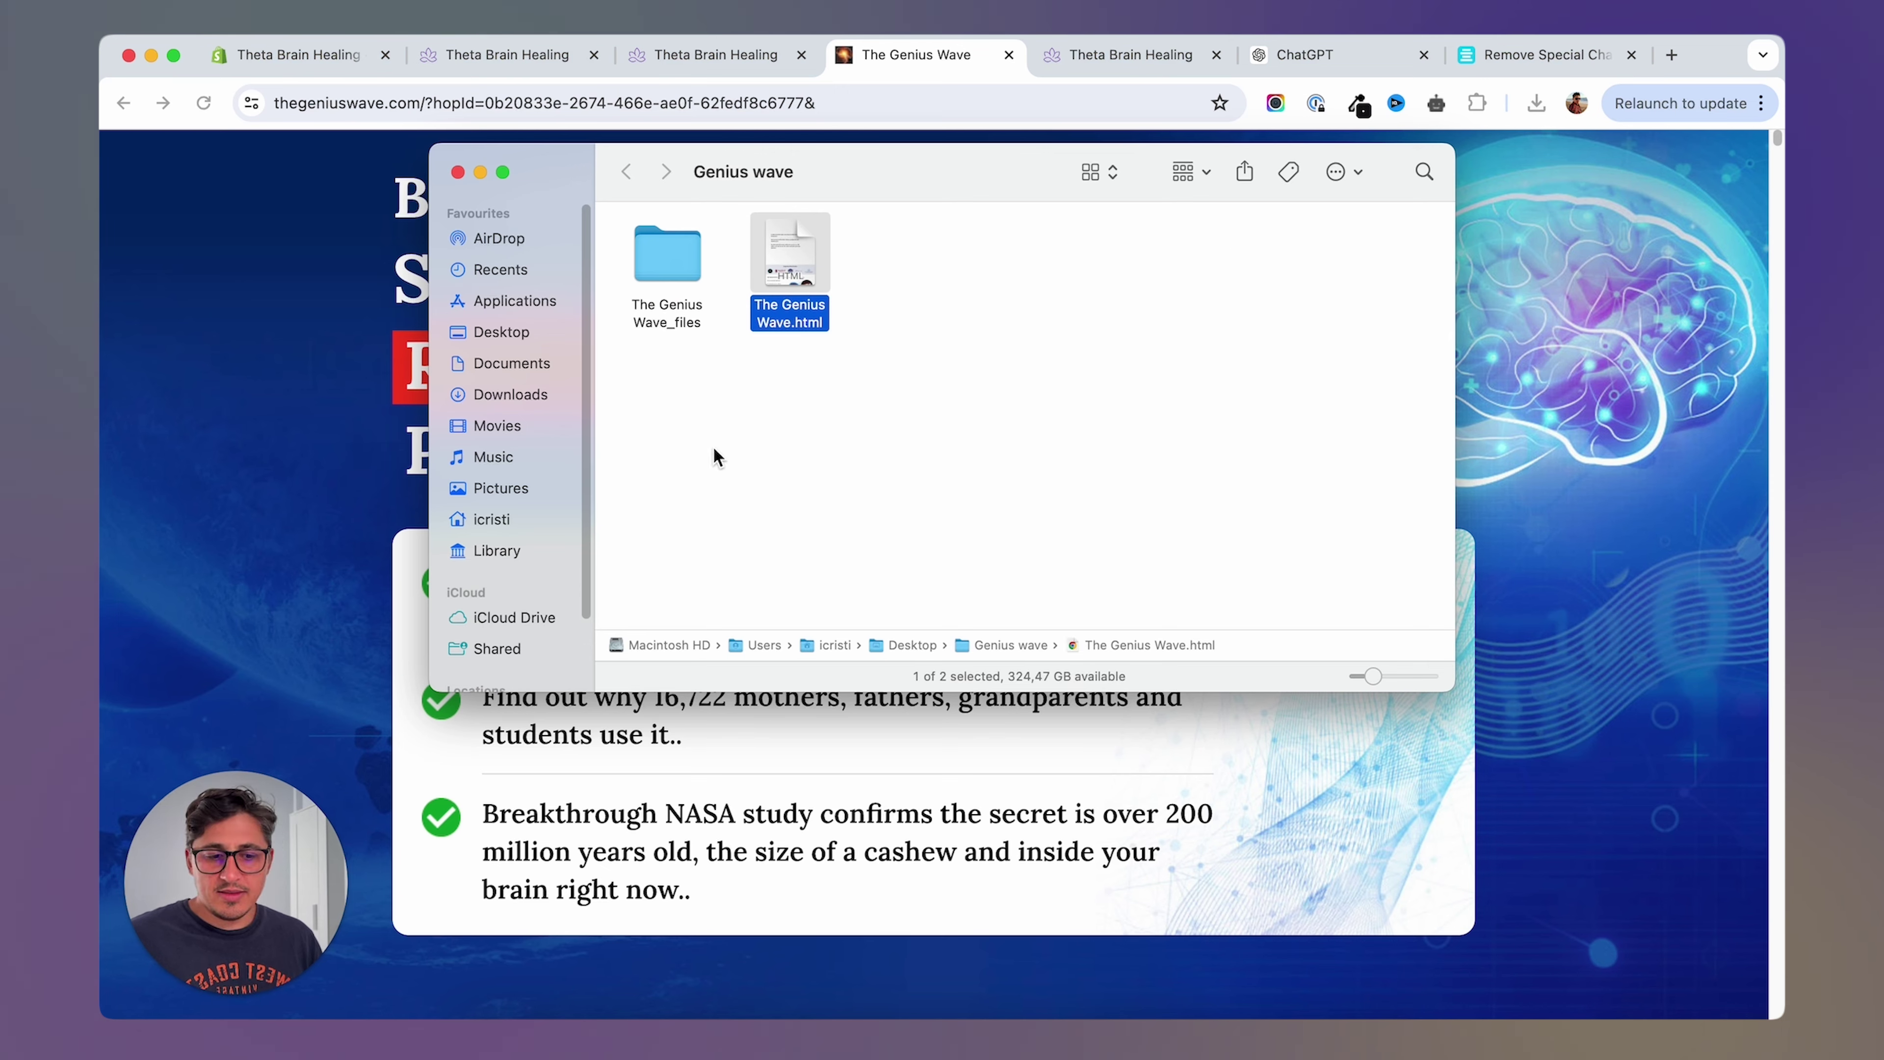
right_click(802, 241)
mouse_move(1024, 279)
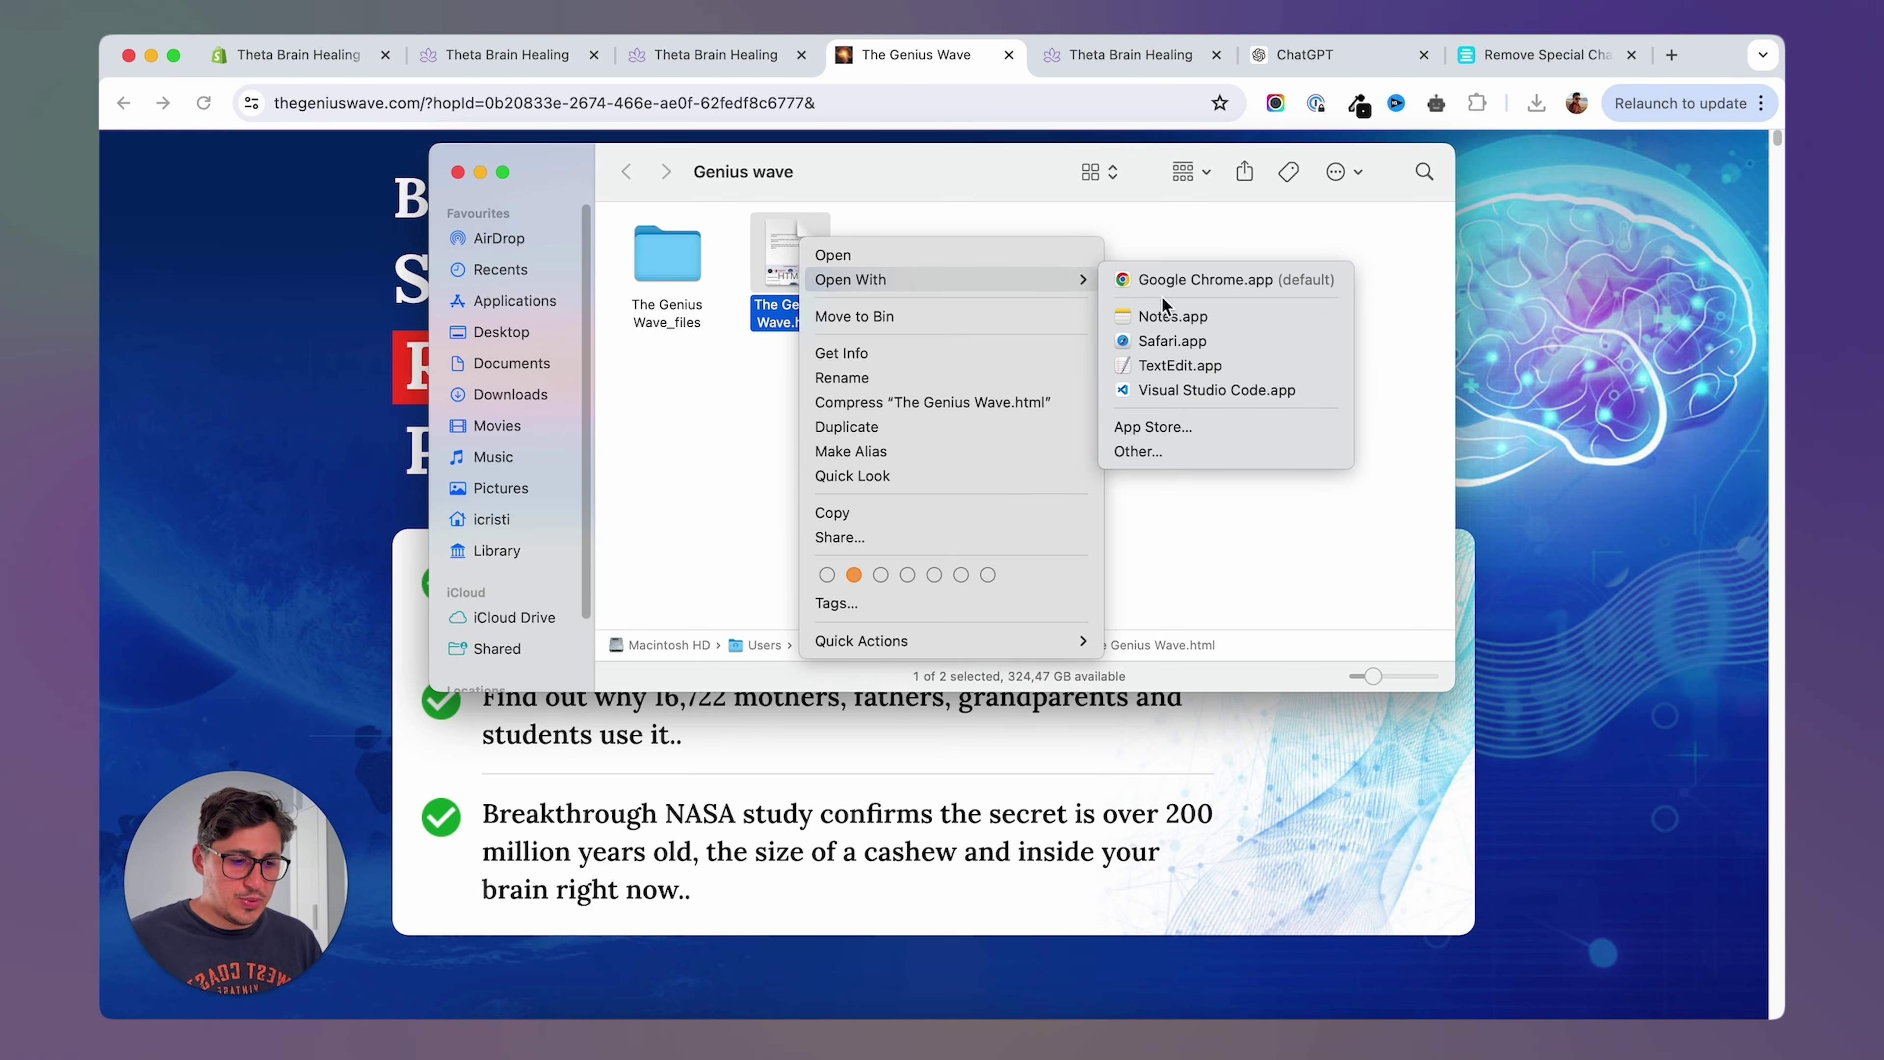
left_click(1189, 365)
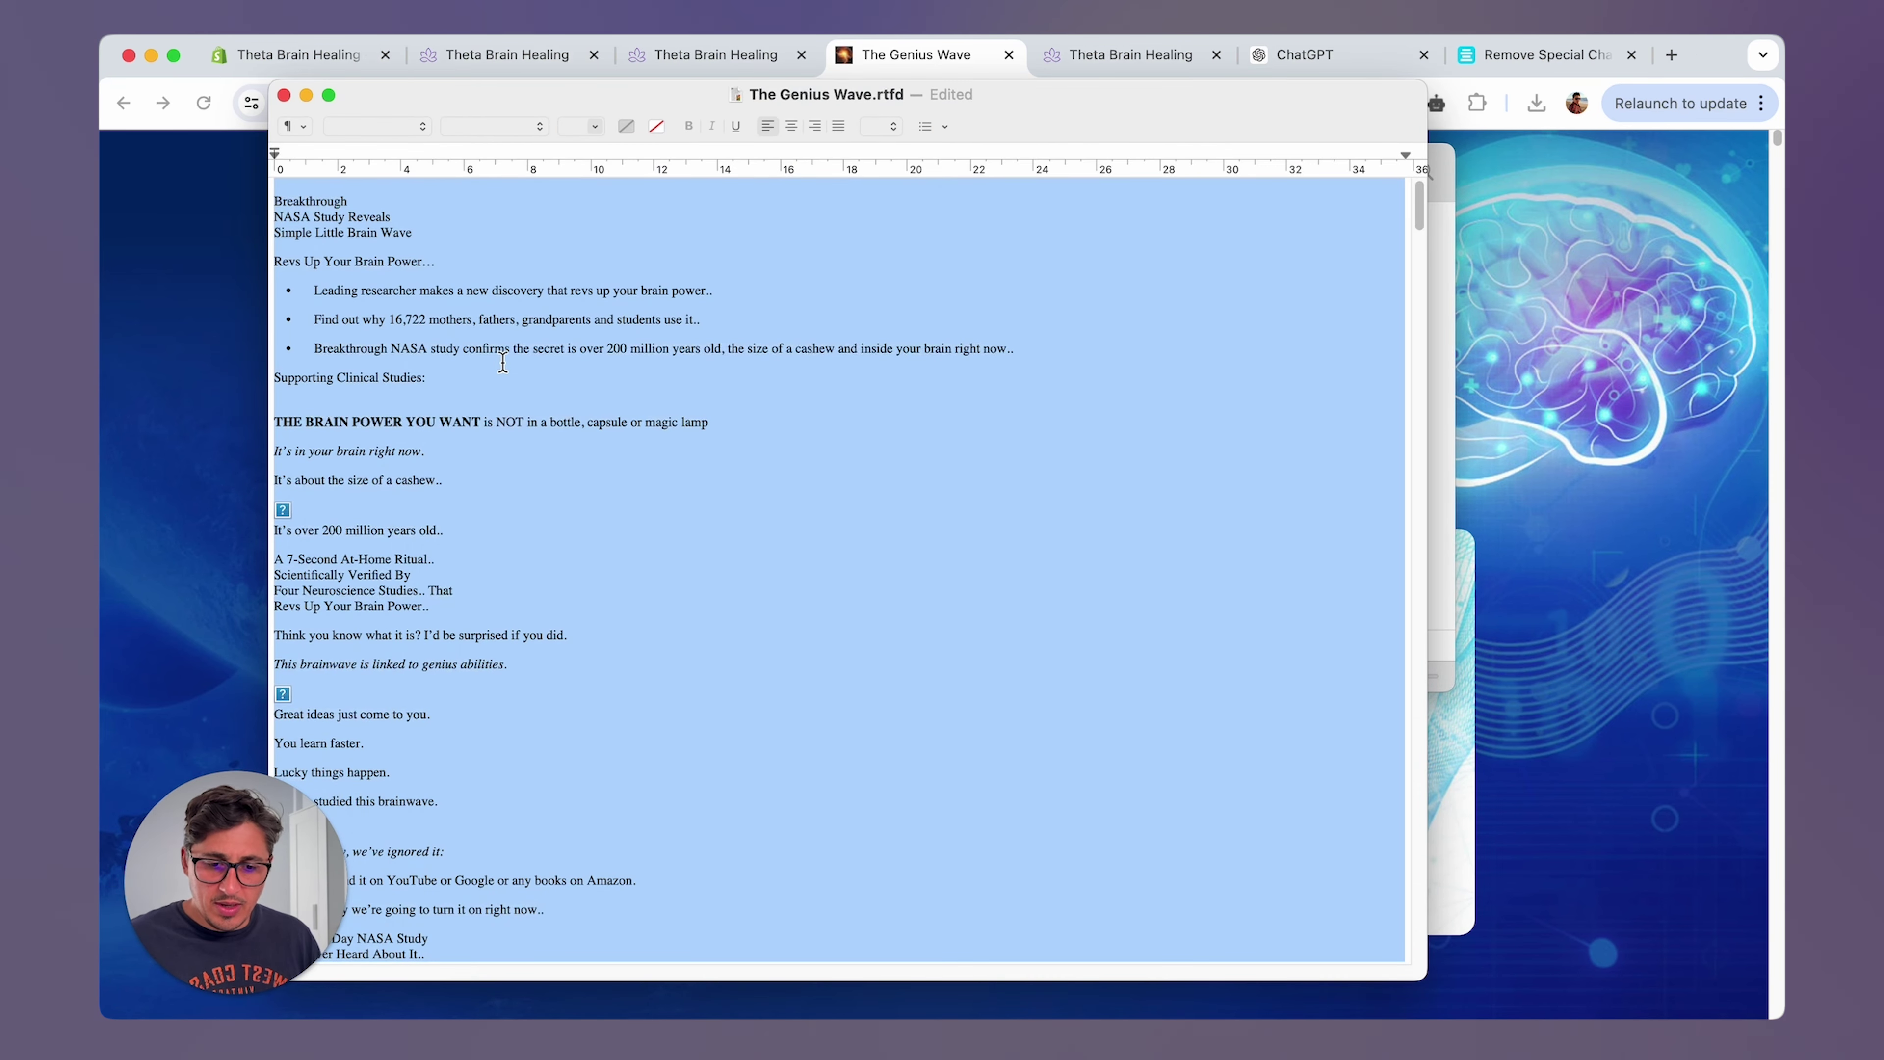
Skim the TextEdit document, select all its text, and switch to the input box of the Remove Special Characters tool.
scroll(681, 439, "down", 20)
scroll(690, 463, "up", 20)
left_click(536, 362)
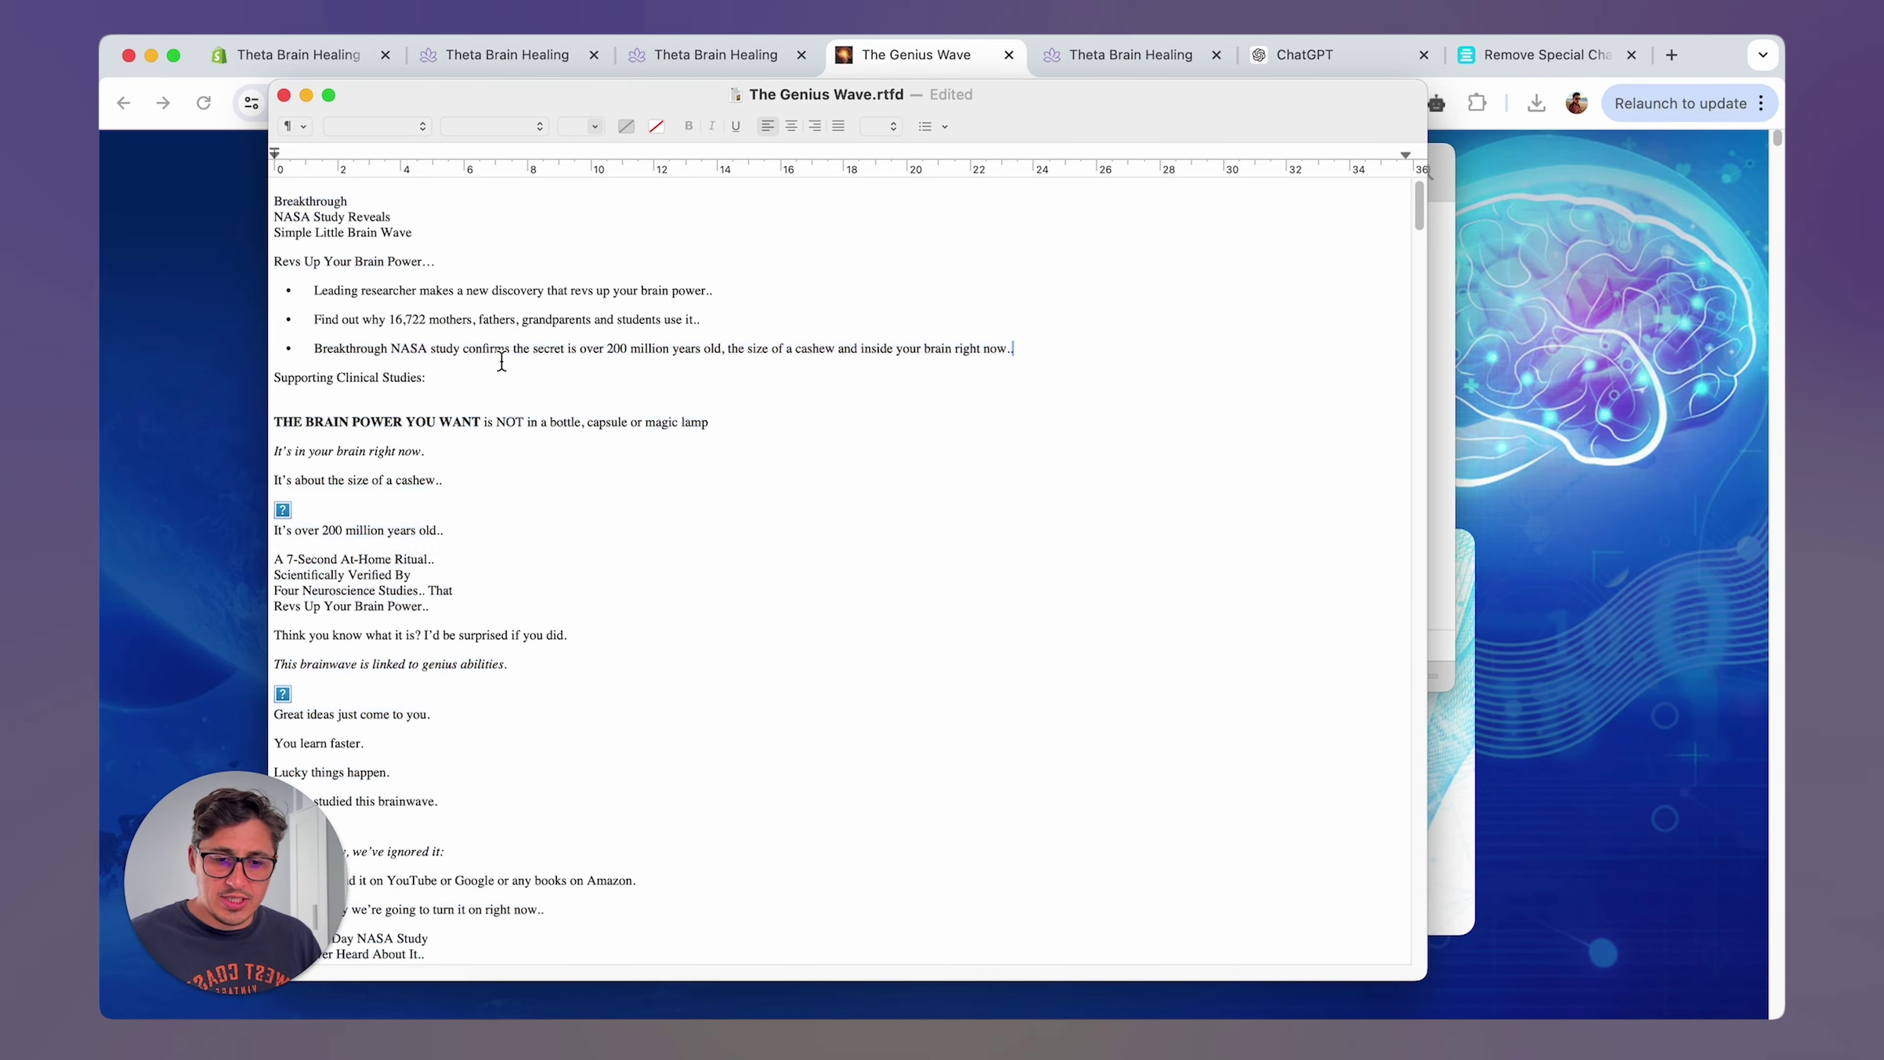
key("super+a")
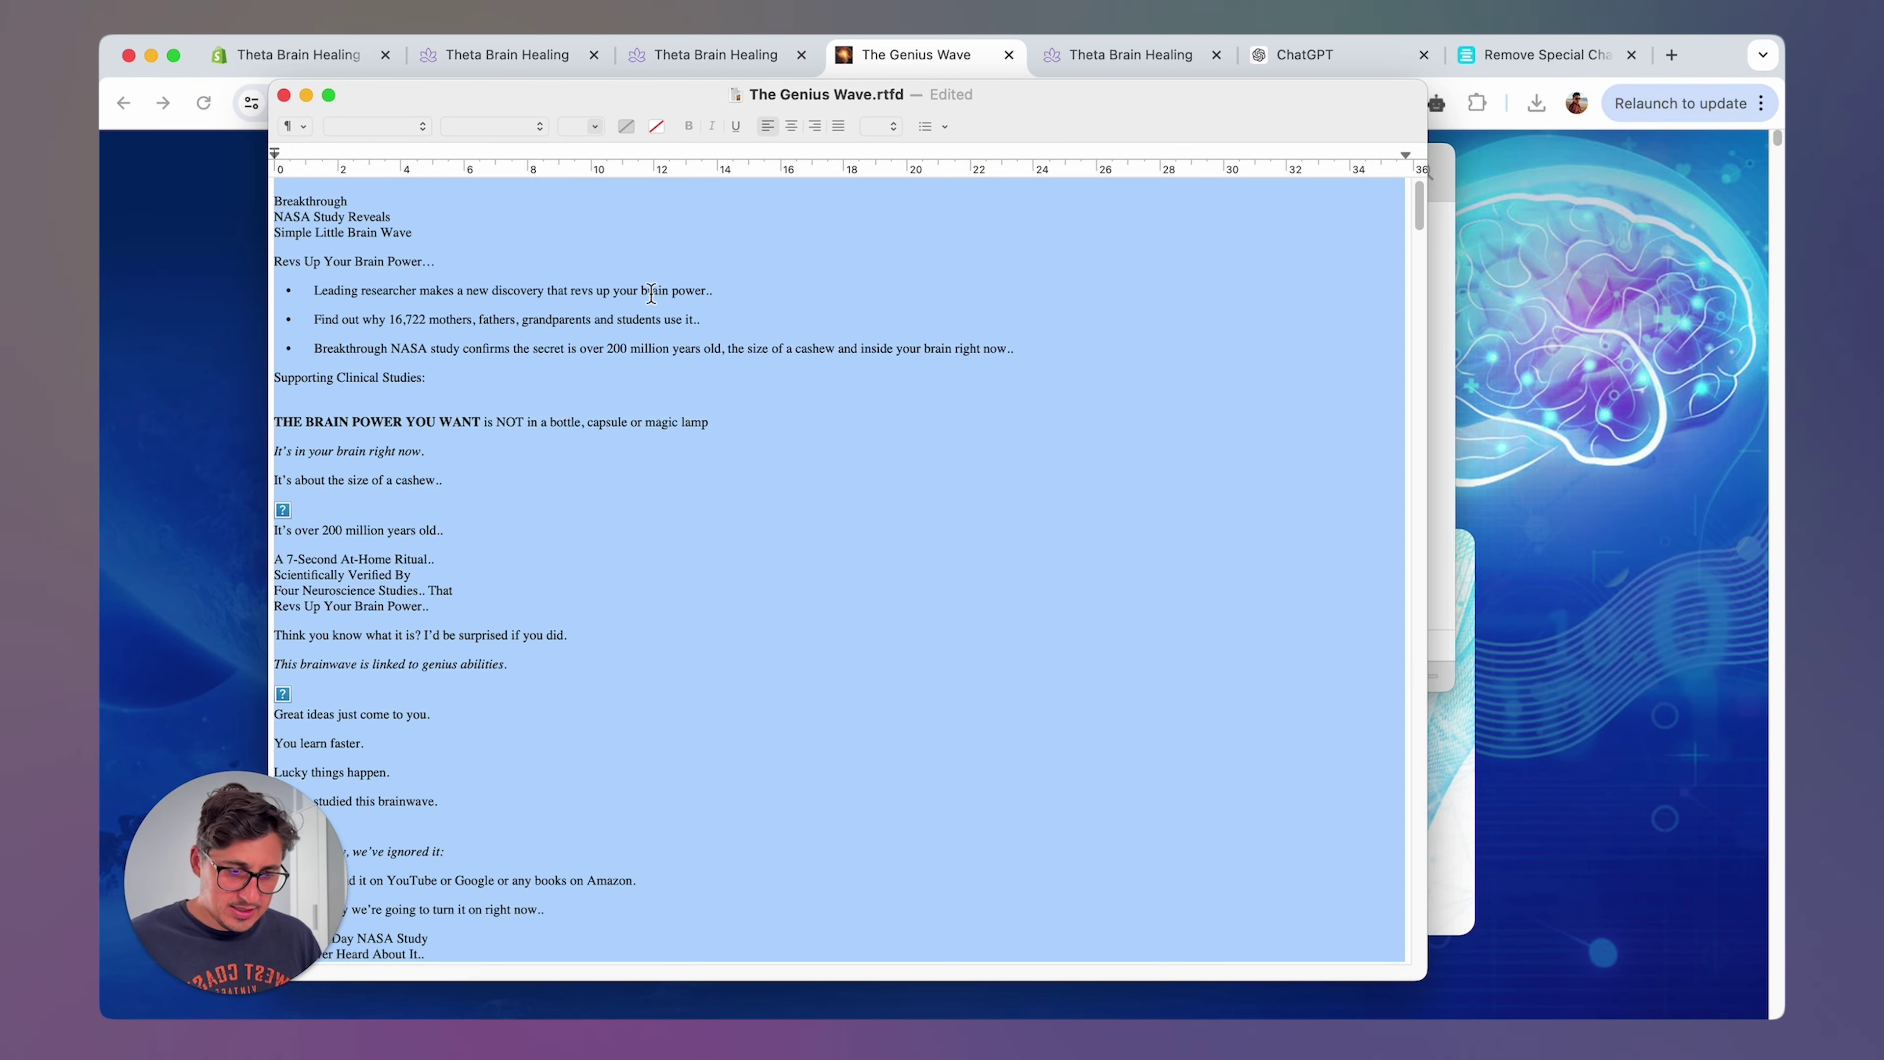
left_click(1529, 53)
left_click(523, 348)
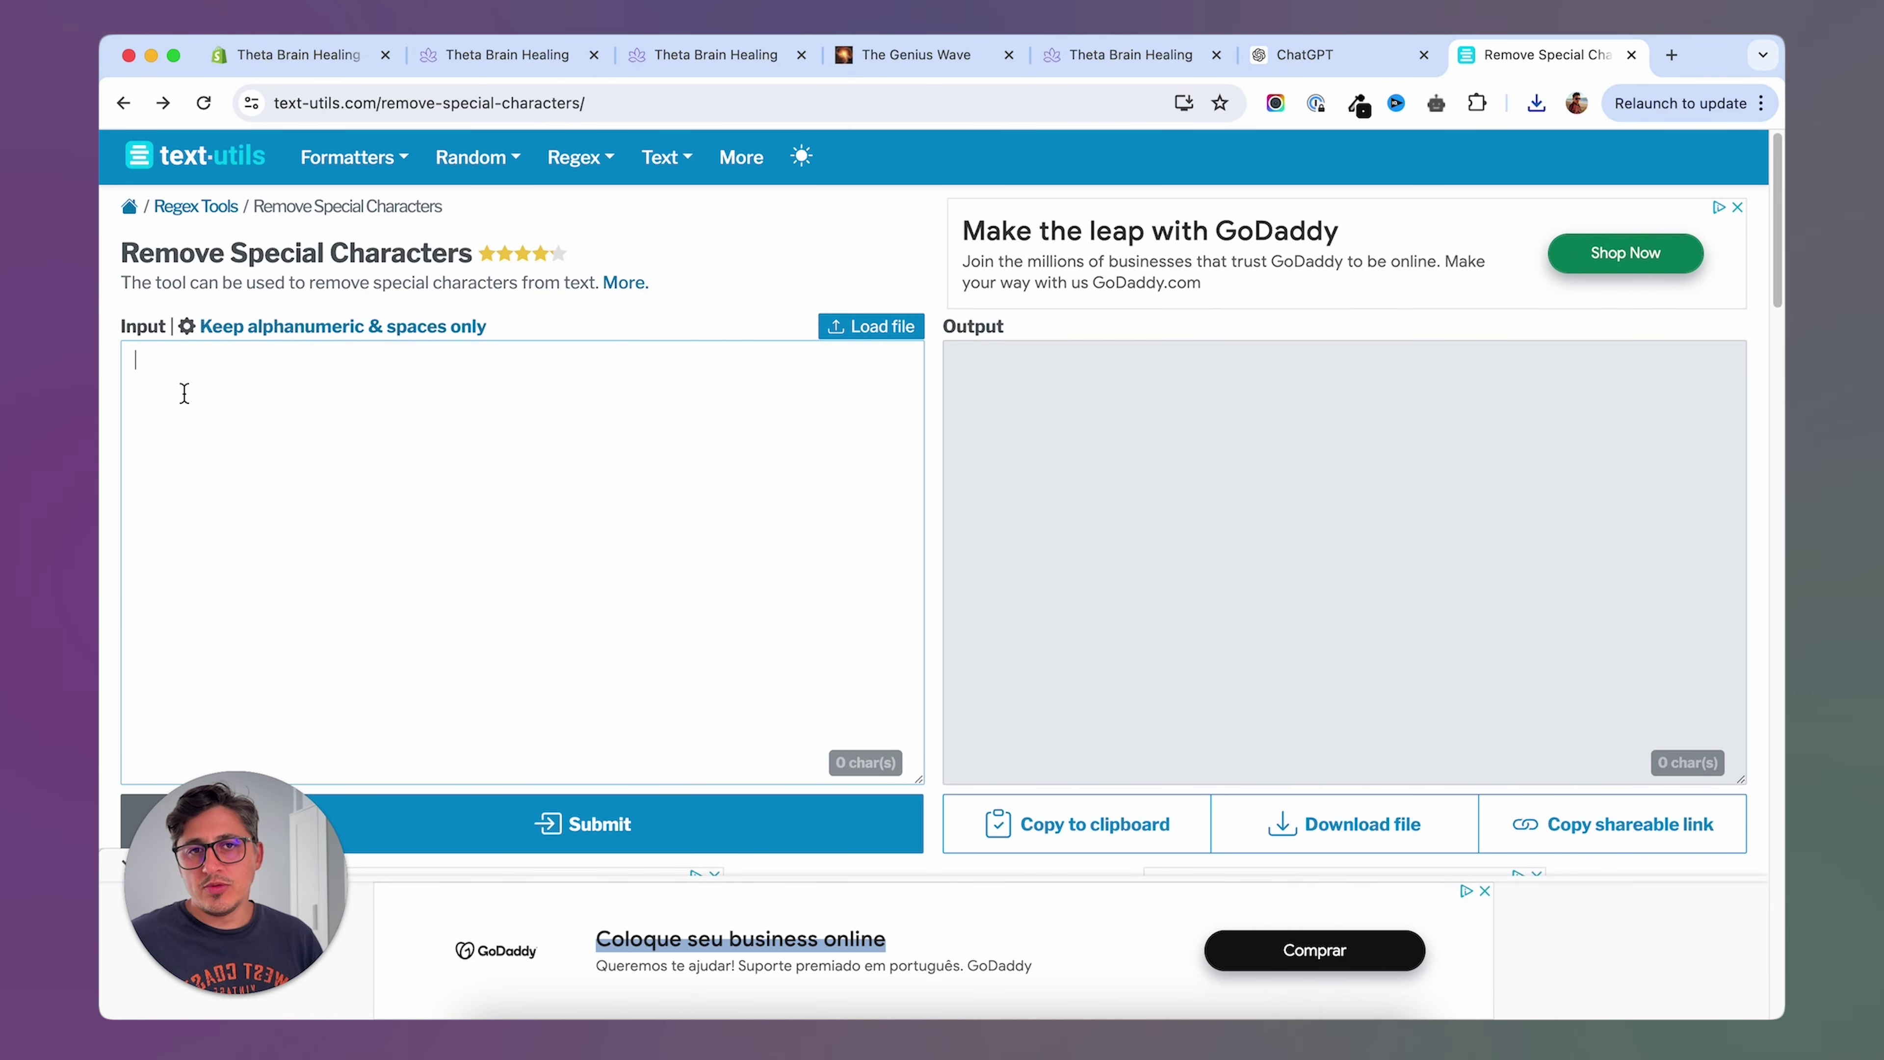
Copy the Theta Brain Healing description from ChatGPT into the Shopify product's description and save the product.
left_click(1305, 54)
left_click_drag(572, 328, 768, 709)
scroll(732, 715, "down", 1)
left_click(297, 54)
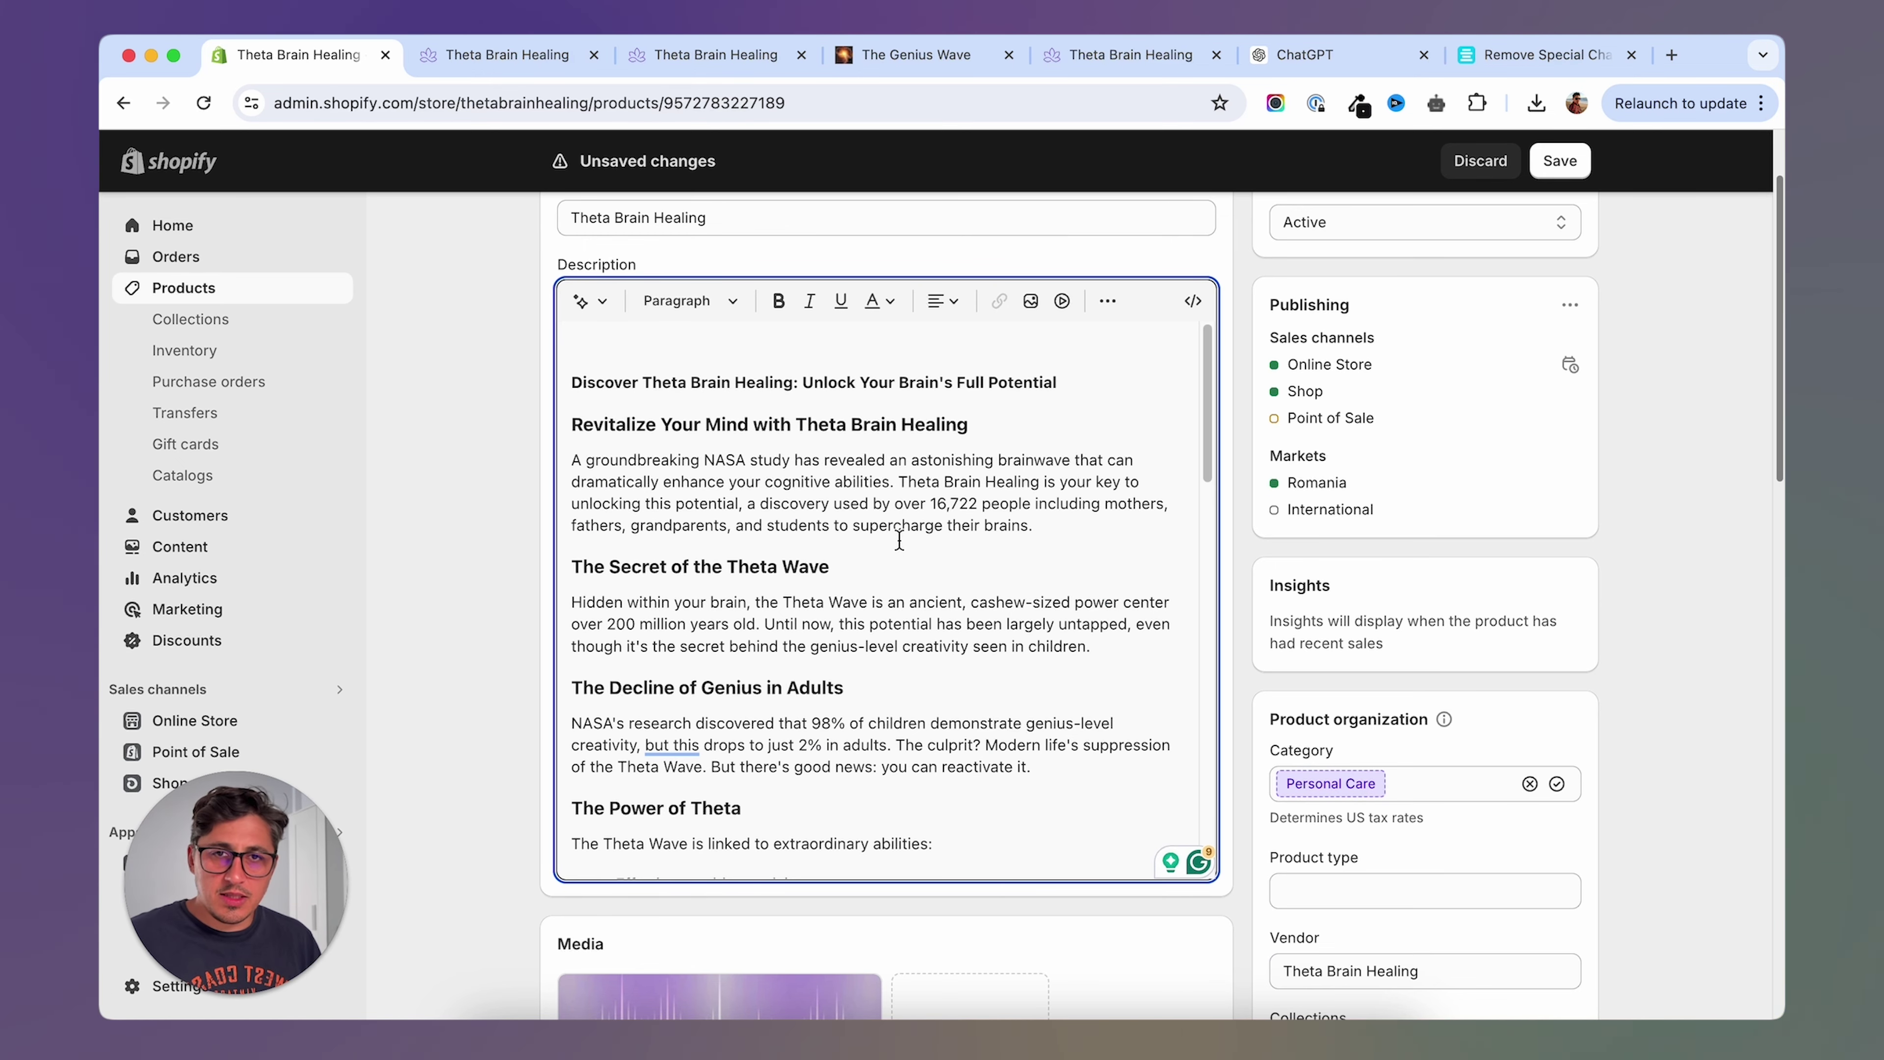
scroll(899, 540, "down", 15)
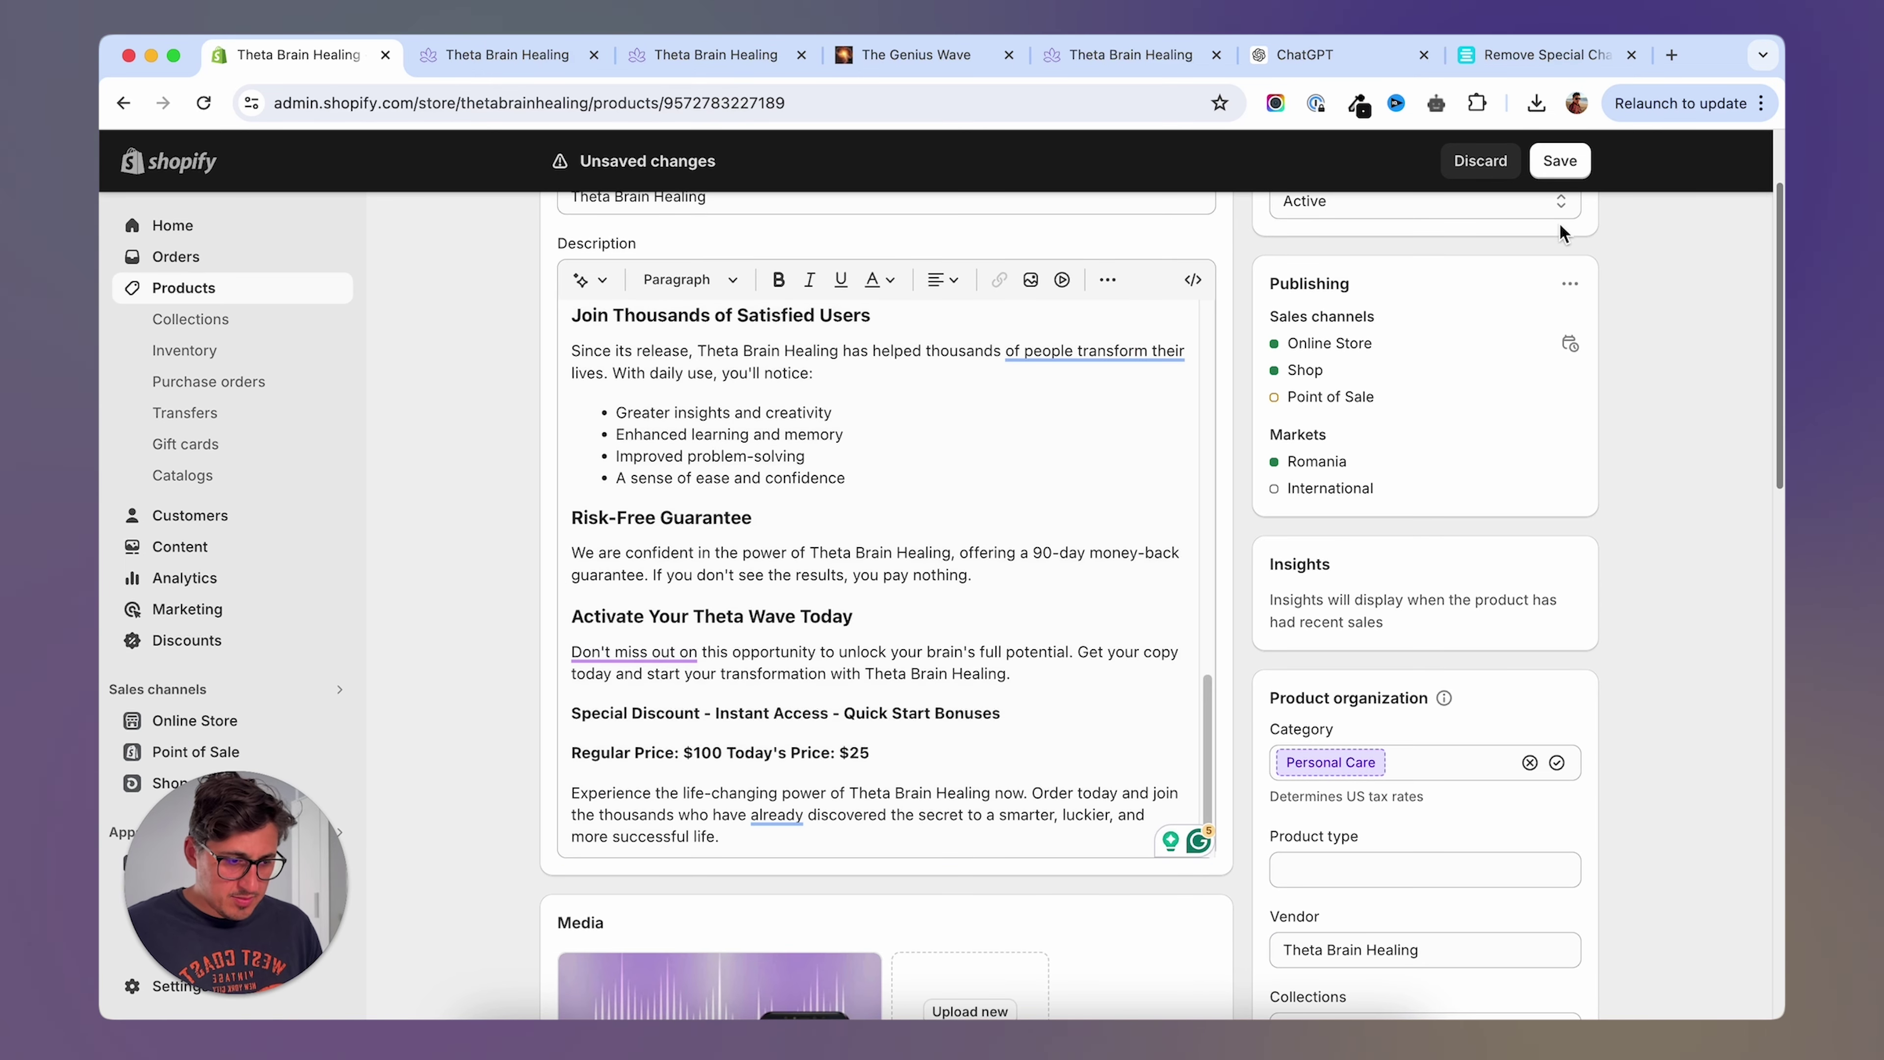
left_click(1547, 167)
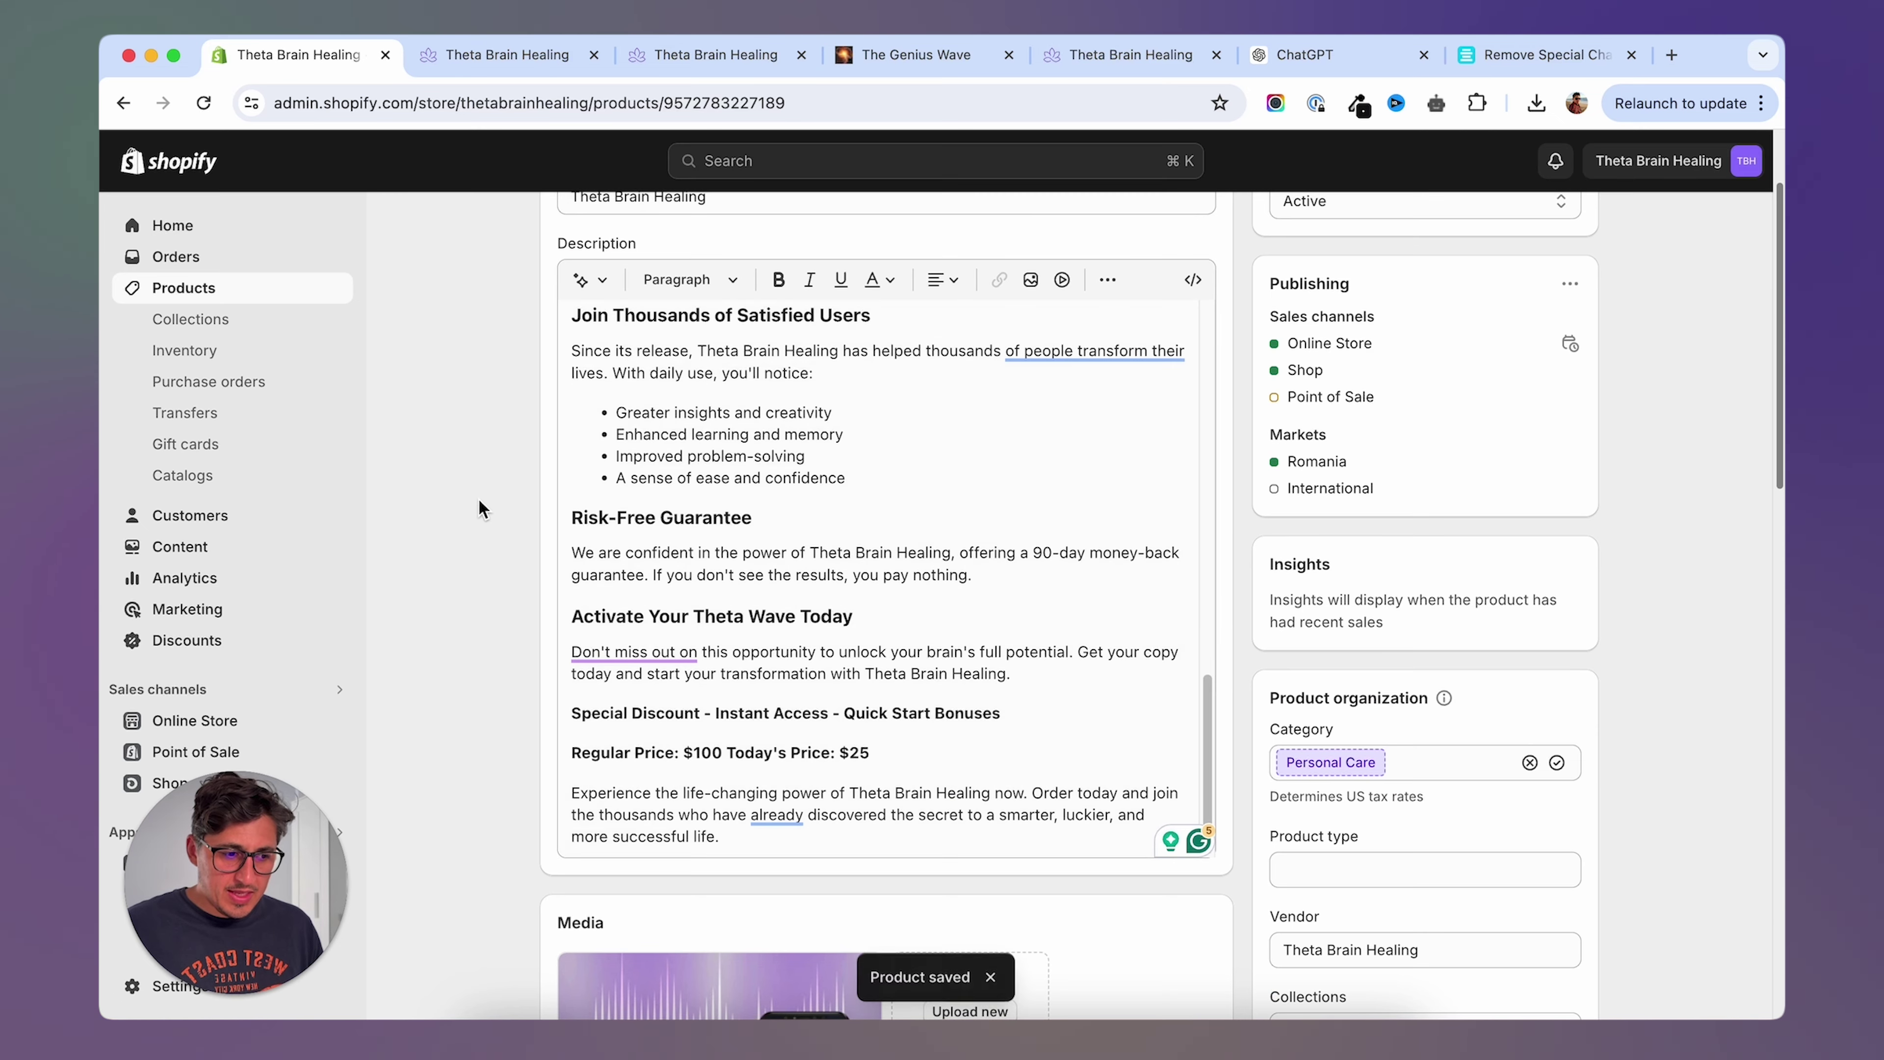
Preview the product's store page and check the new description from top to bottom.
left_click(1261, 236)
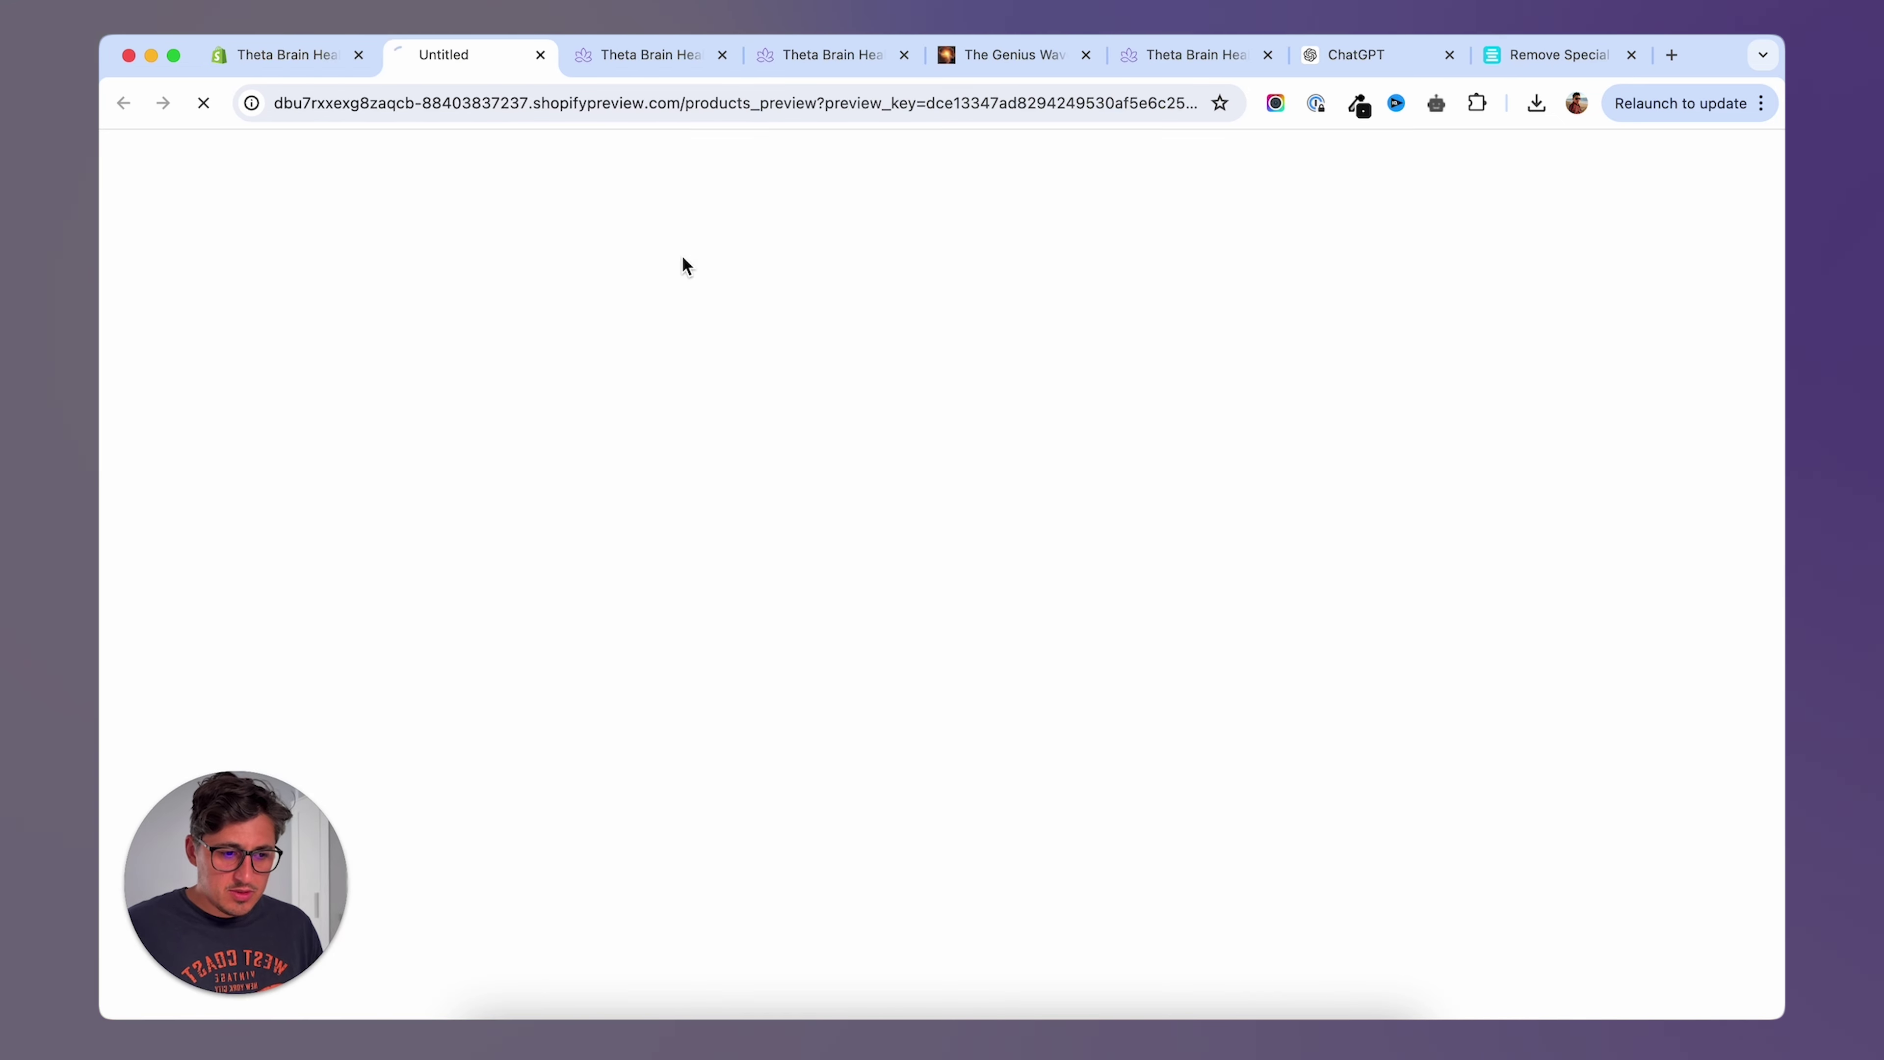
scroll(1663, 465, "down", 15)
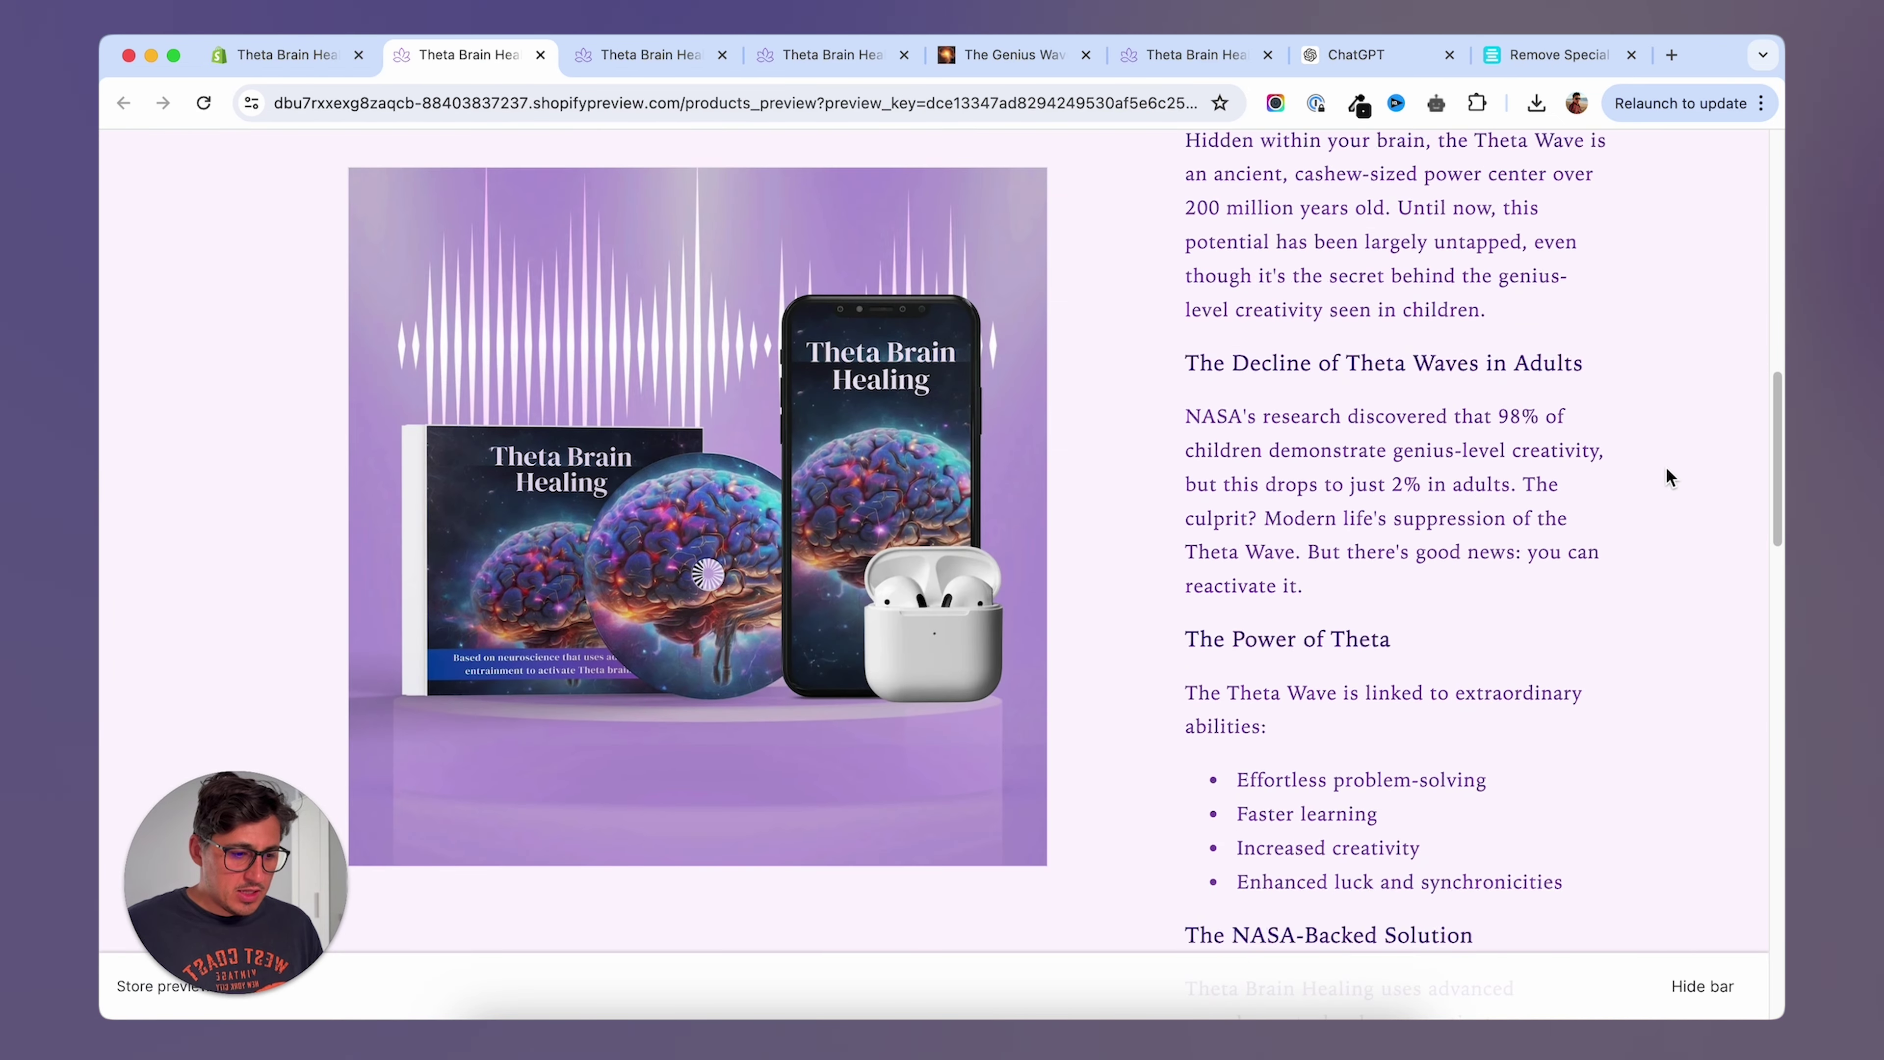
scroll(1668, 476, "down", 15)
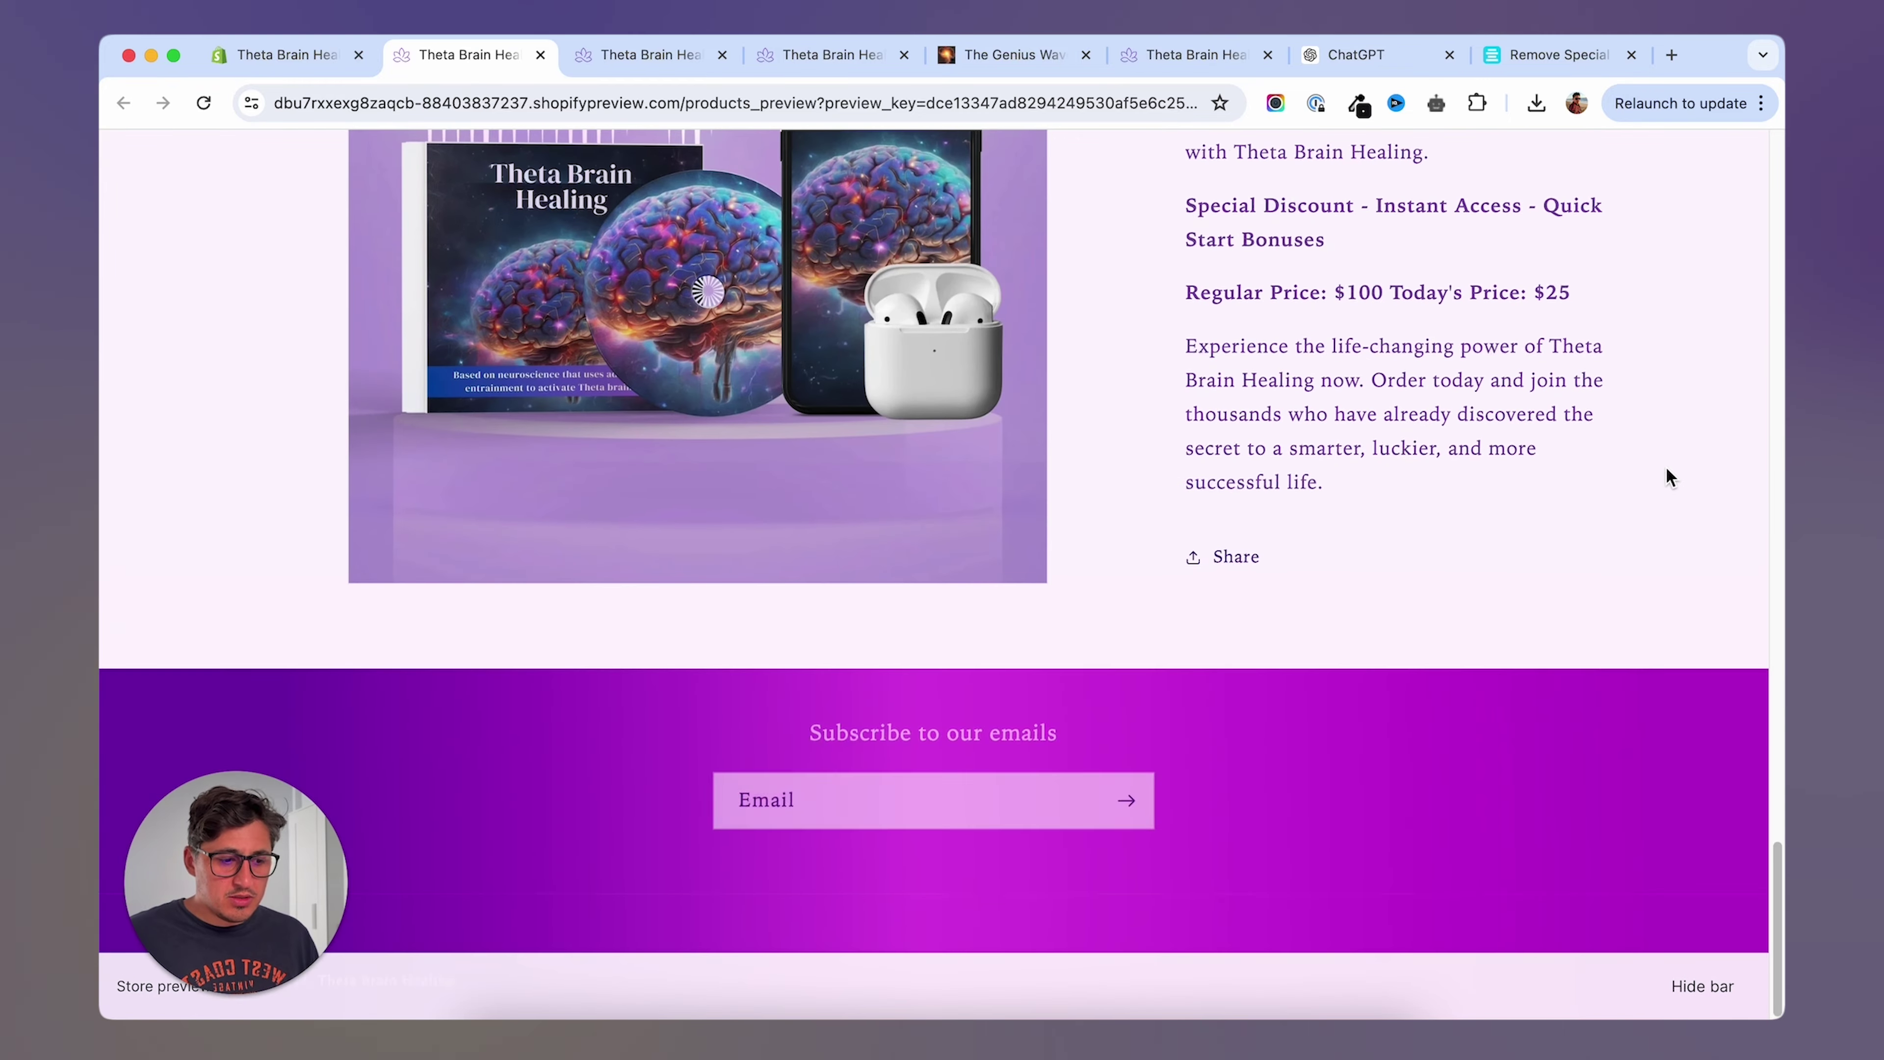
scroll(1668, 476, "up", 20)
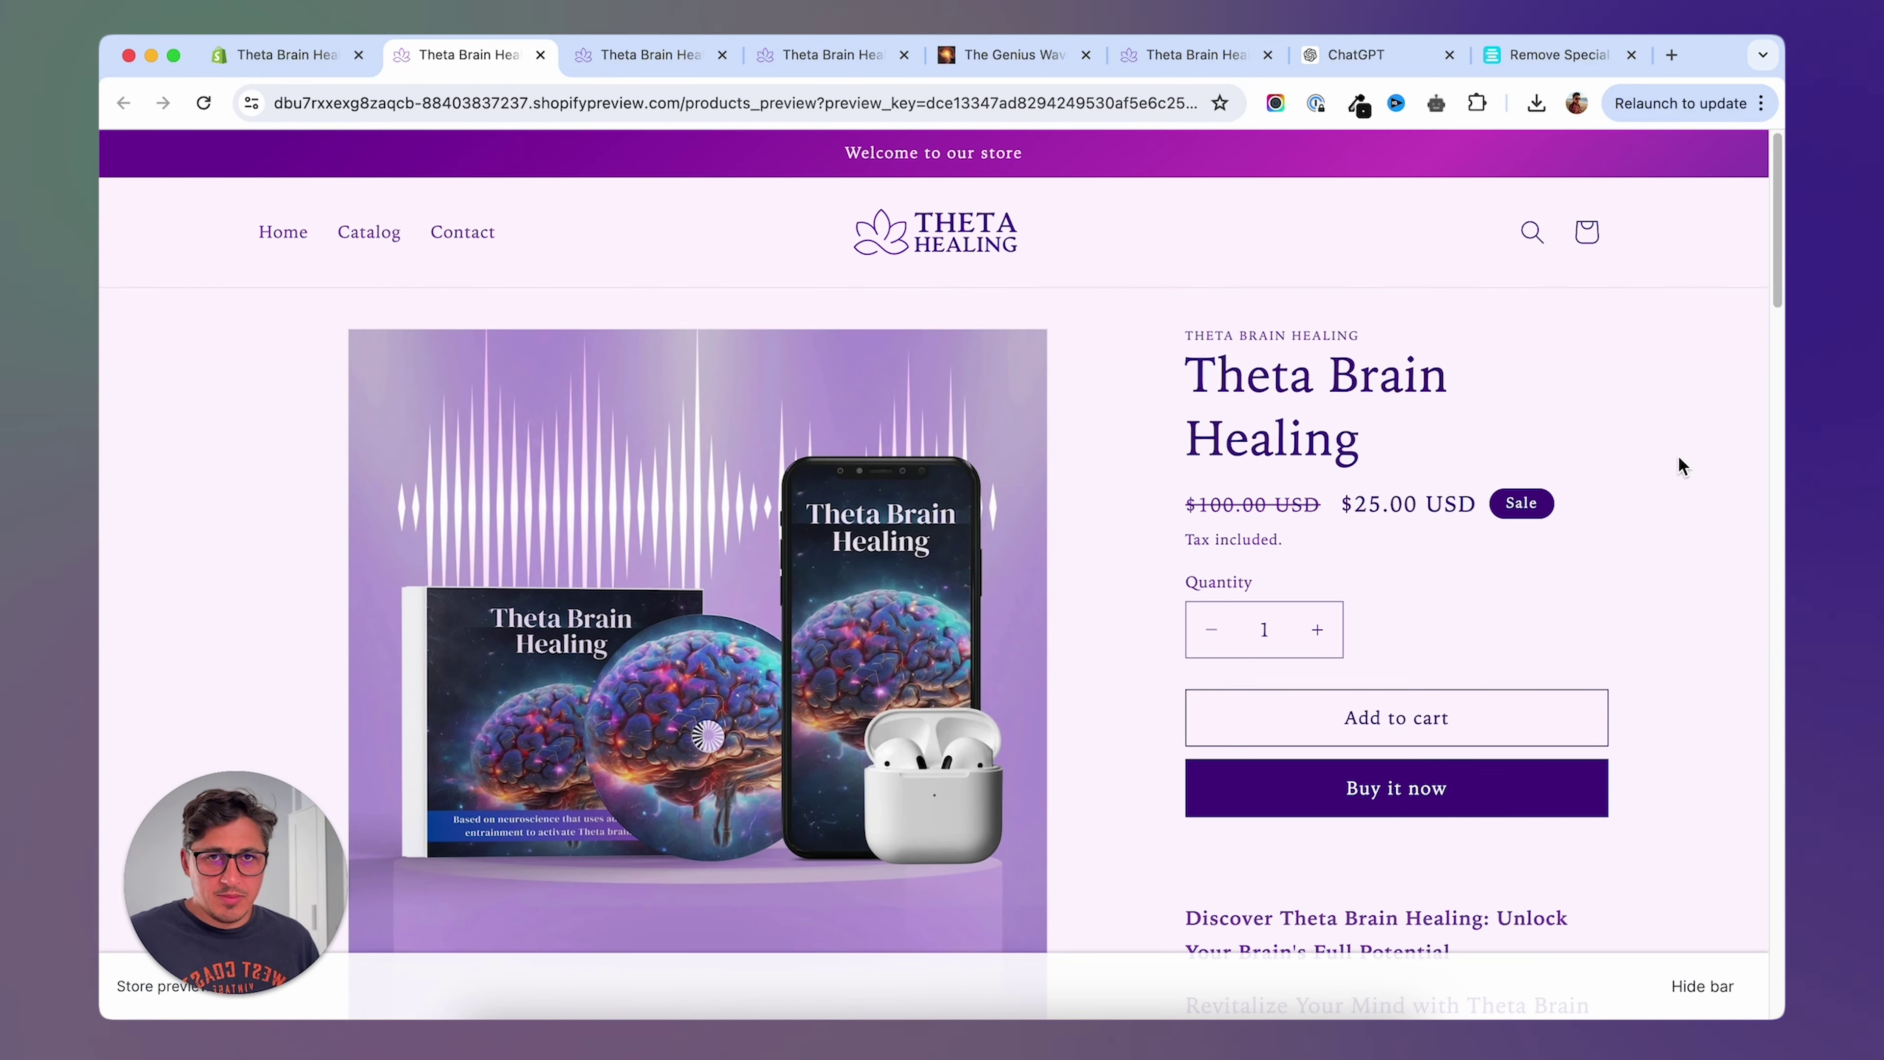
Return to the Shopify admin, open the Dawn theme for customization, and look over the home page.
left_click(282, 54)
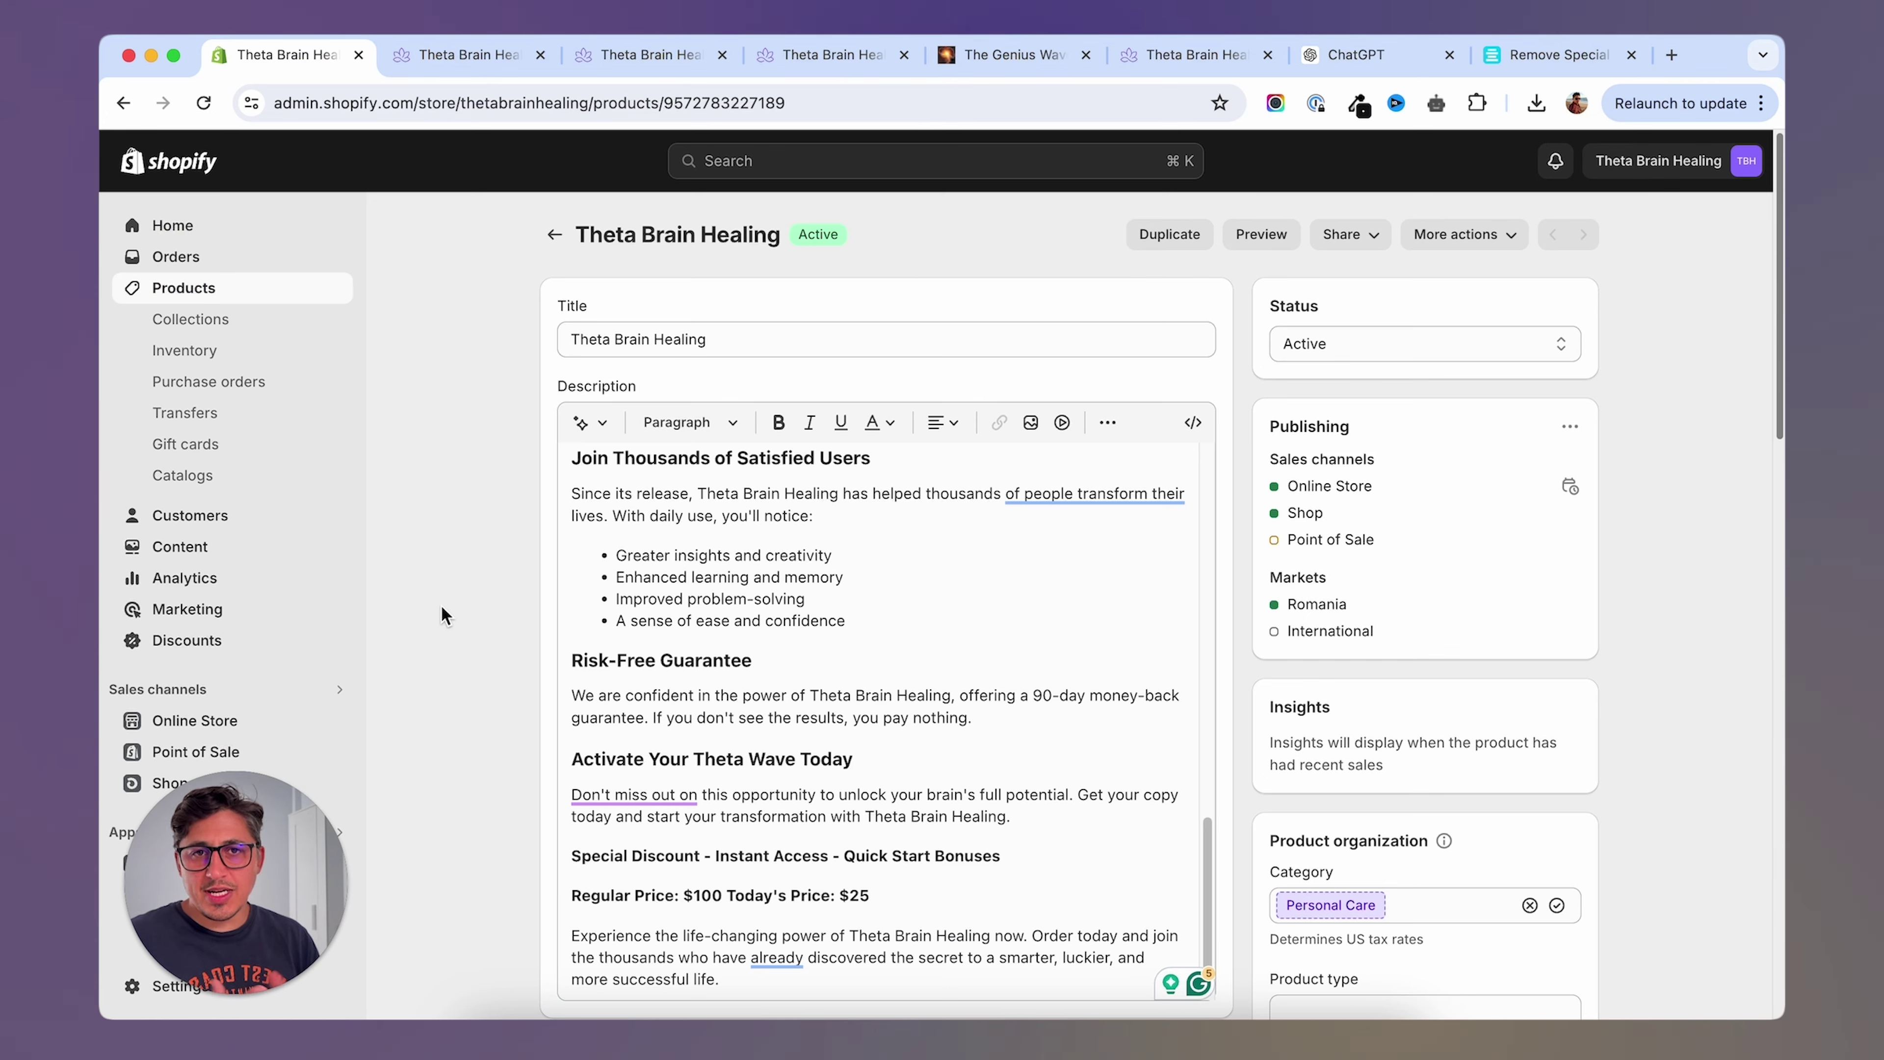
left_click(230, 733)
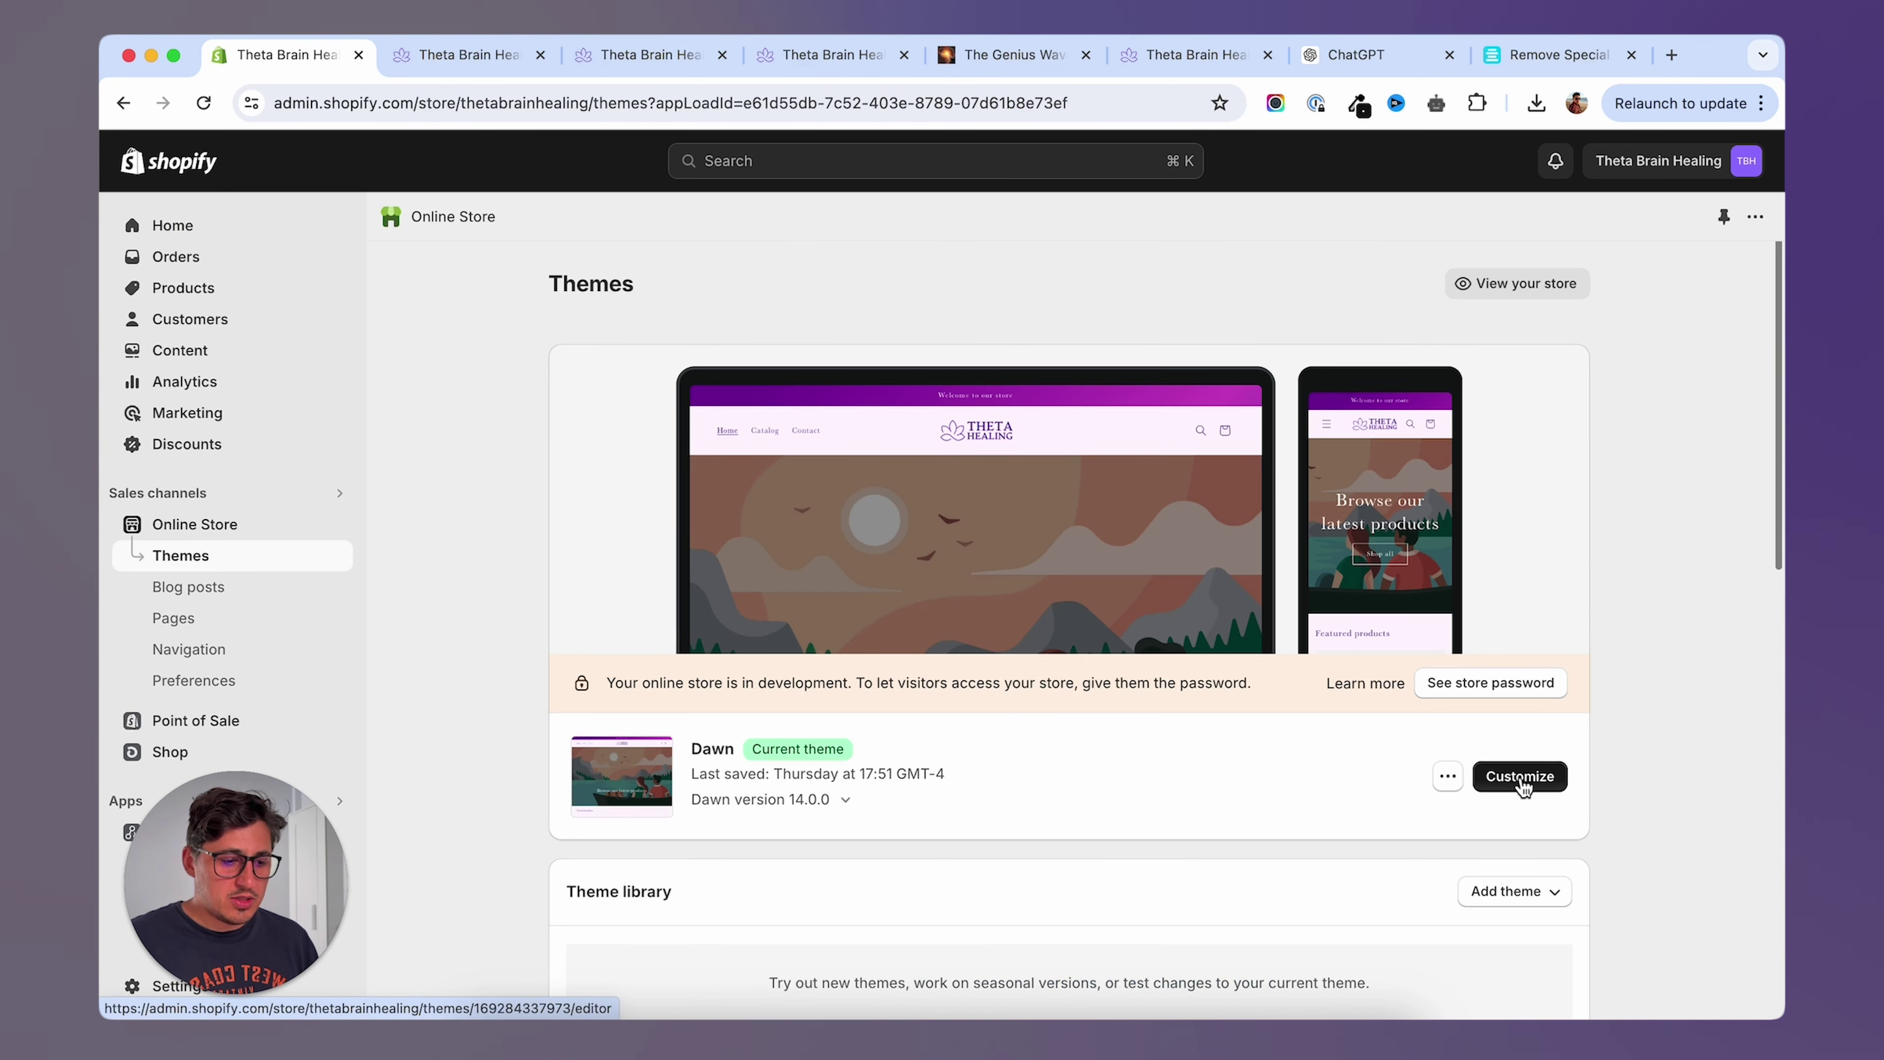
left_click(1519, 776)
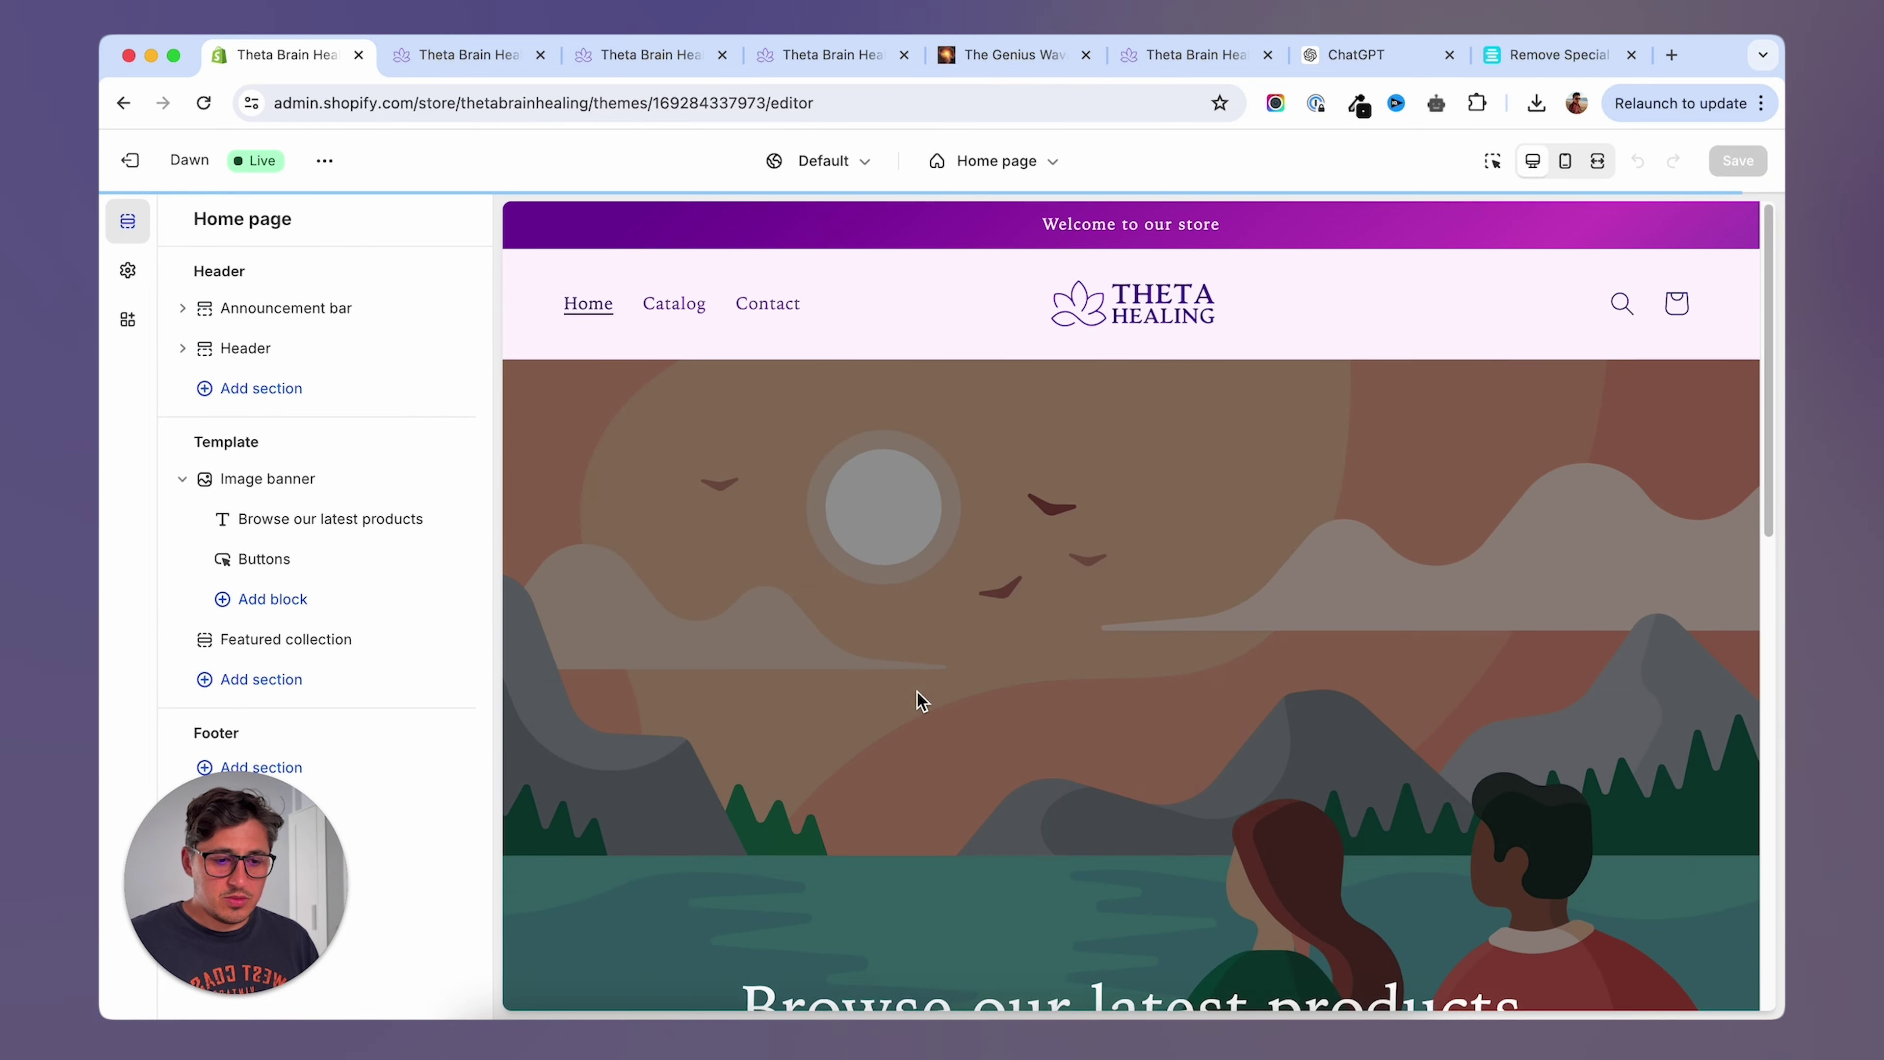
scroll(921, 698, "down", 15)
scroll(890, 631, "up", 15)
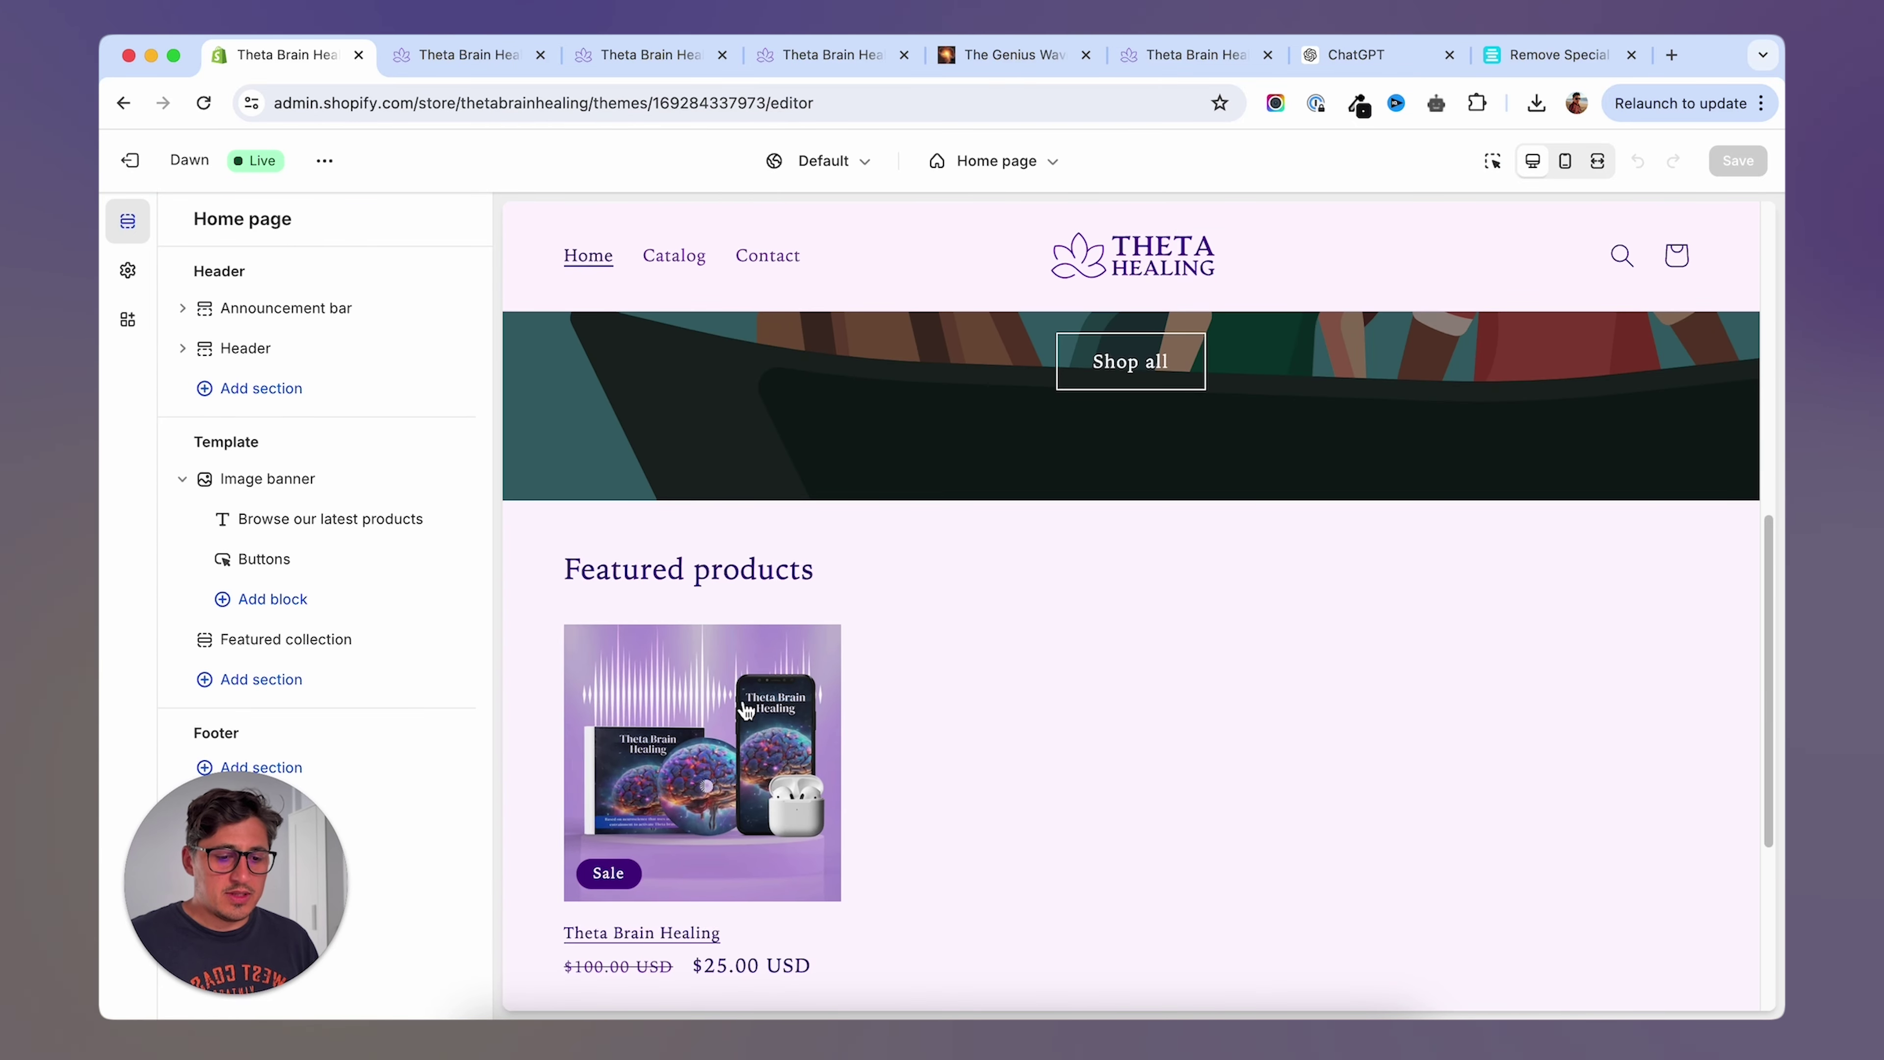
Switch the theme editor to the Default product template and open its Product information section settings.
left_click(998, 161)
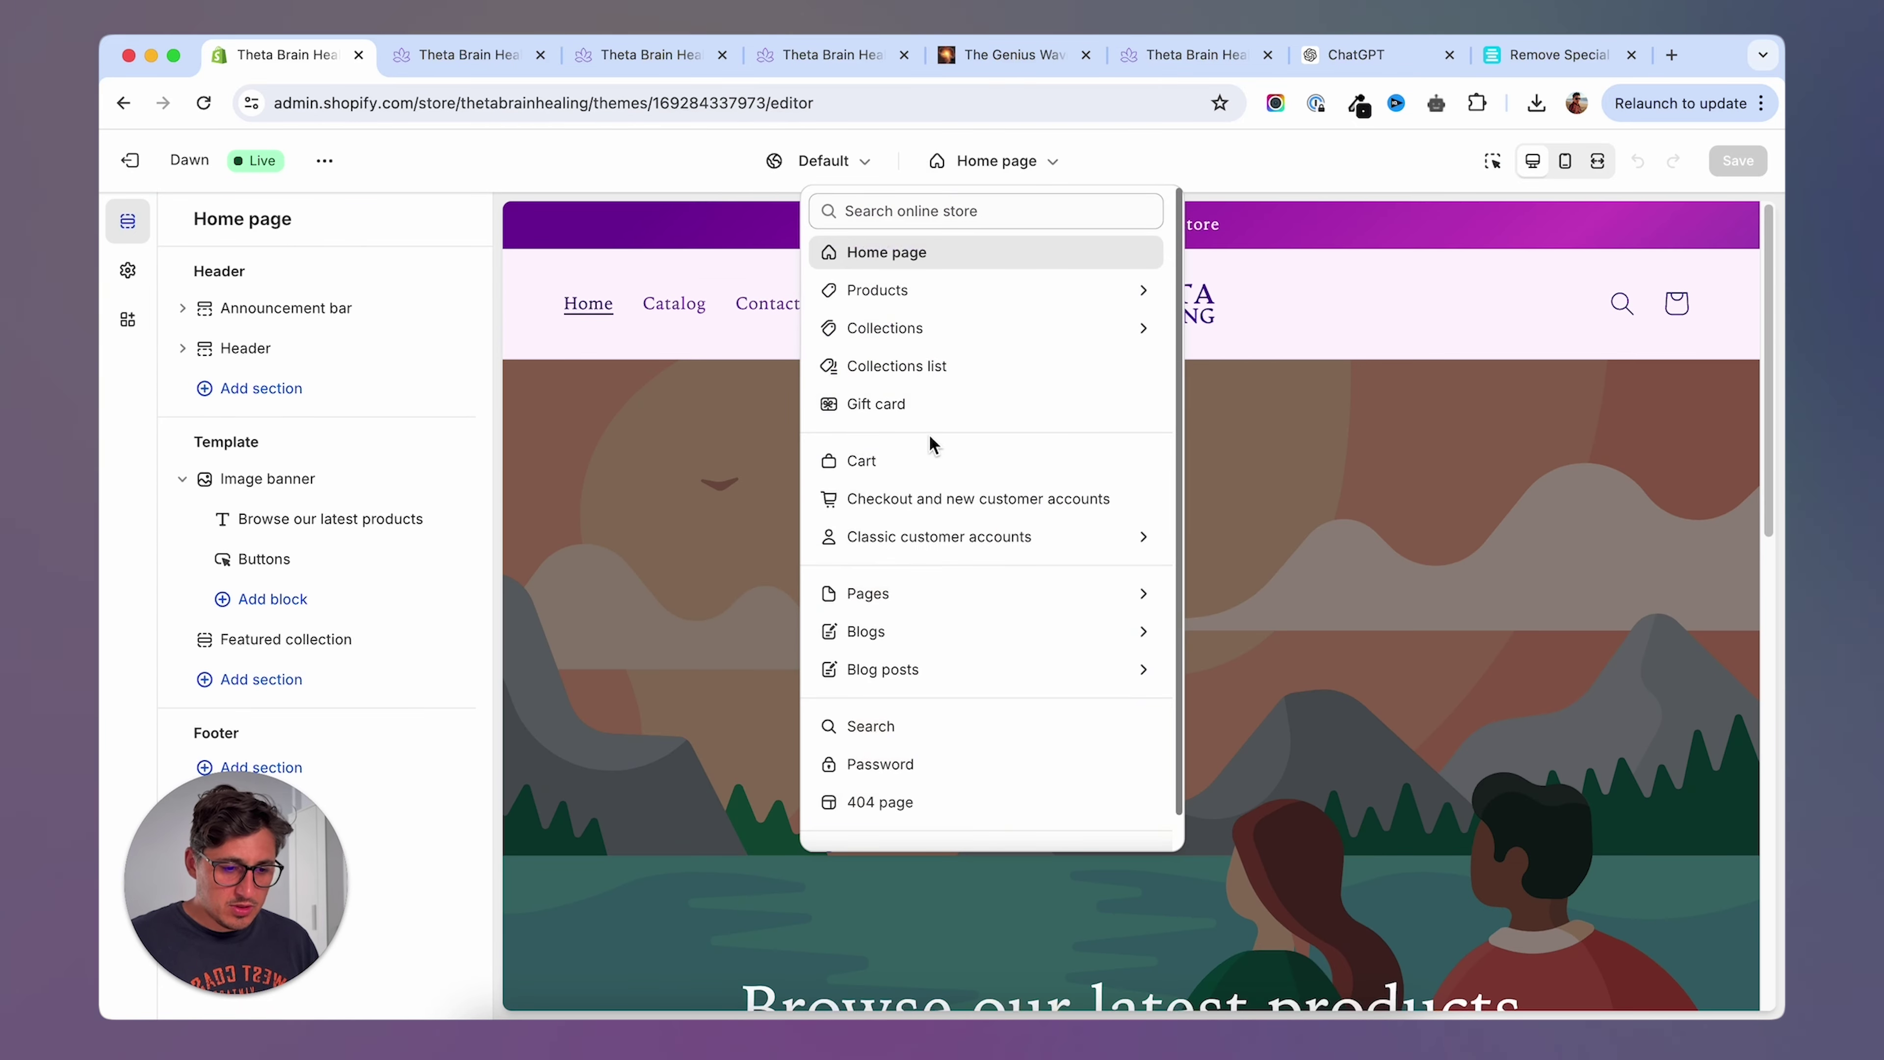
left_click(877, 289)
left_click(890, 289)
left_click(272, 565)
Review the Product information settings, try the Small desktop media width, and set it to Medium.
scroll(287, 583, "down", 10)
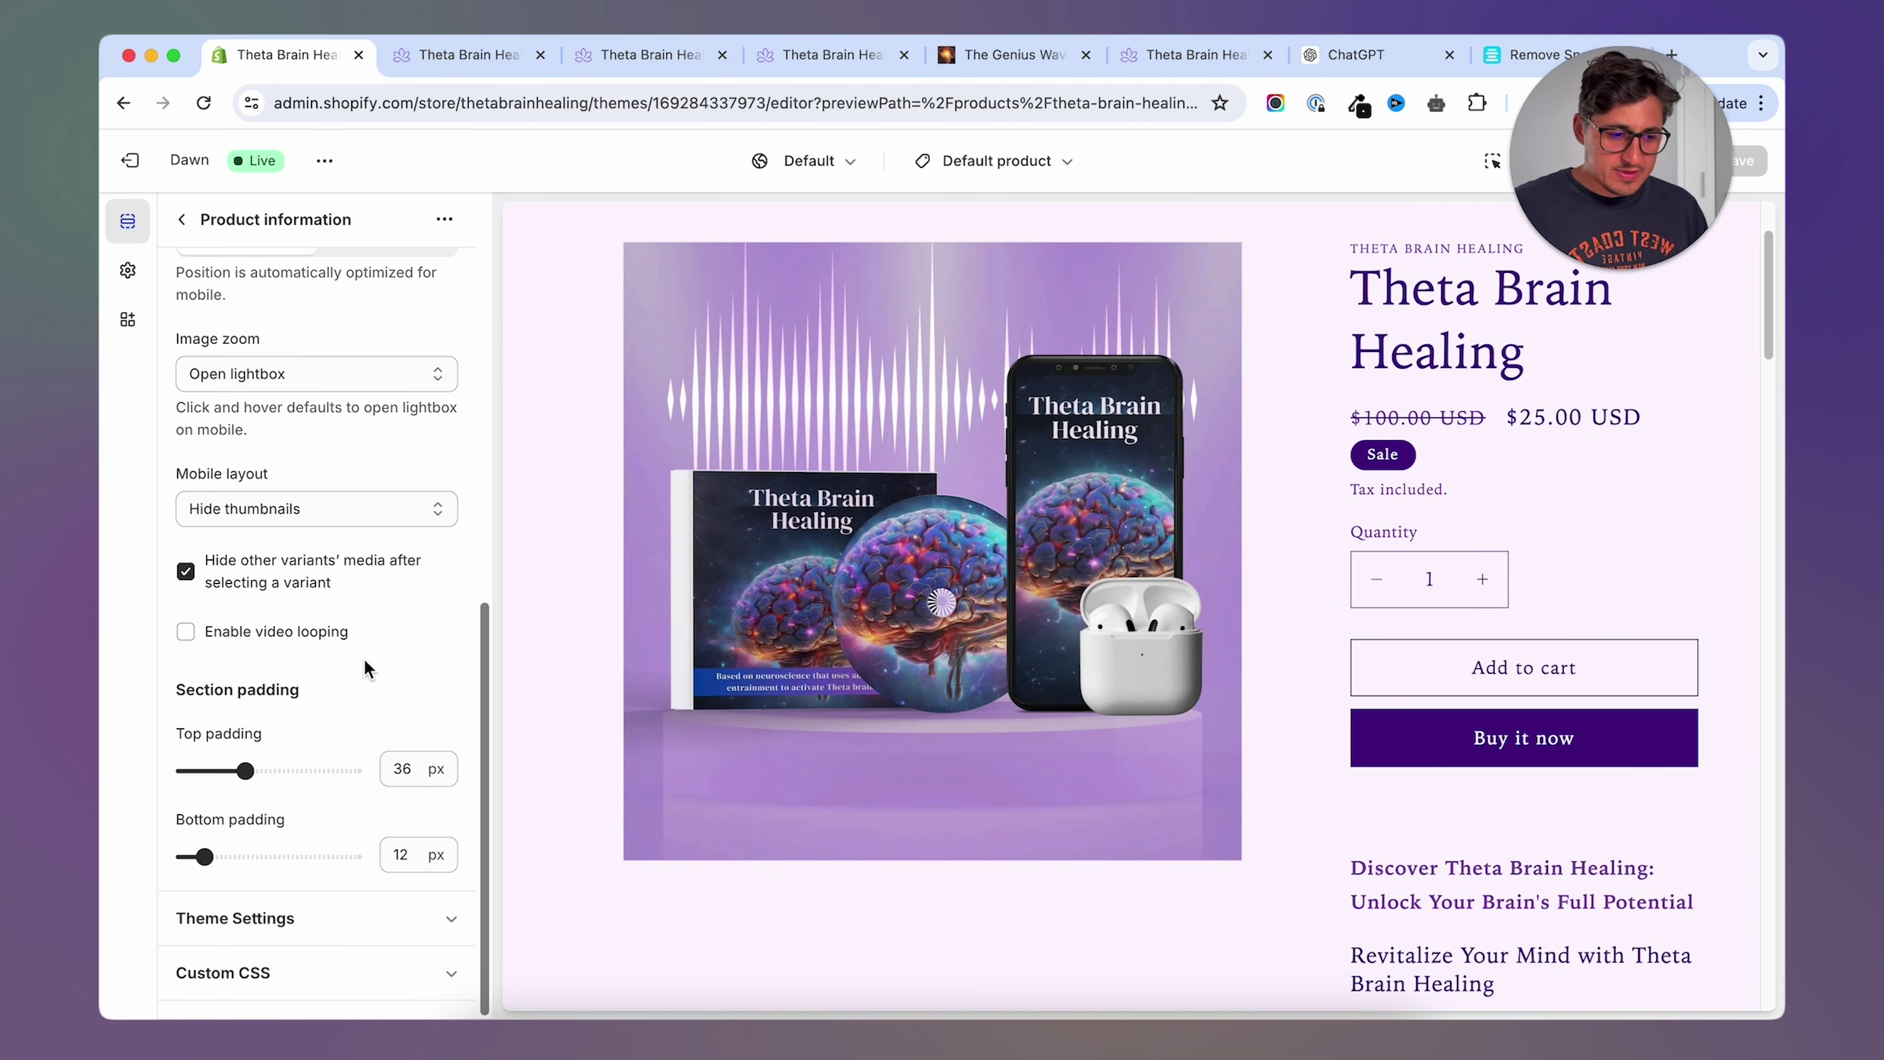
scroll(364, 658, "up", 15)
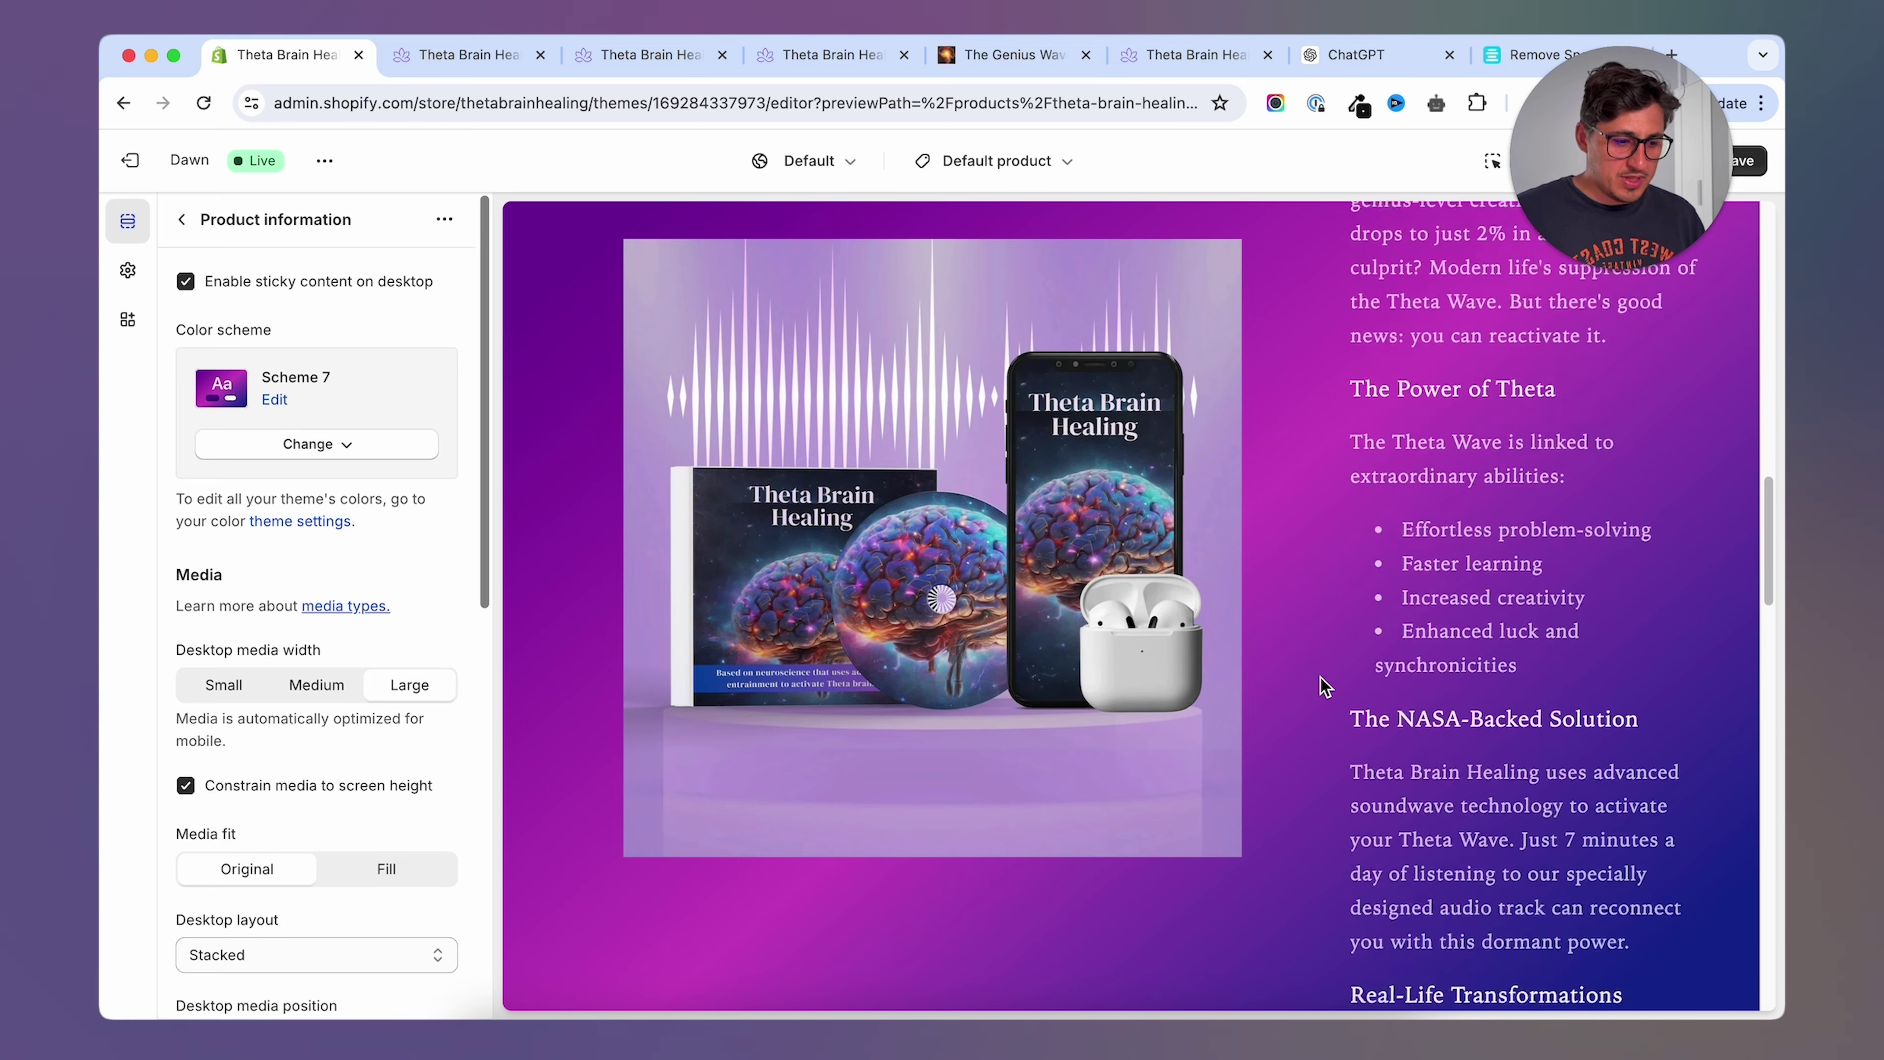
scroll(440, 594, "down", 2)
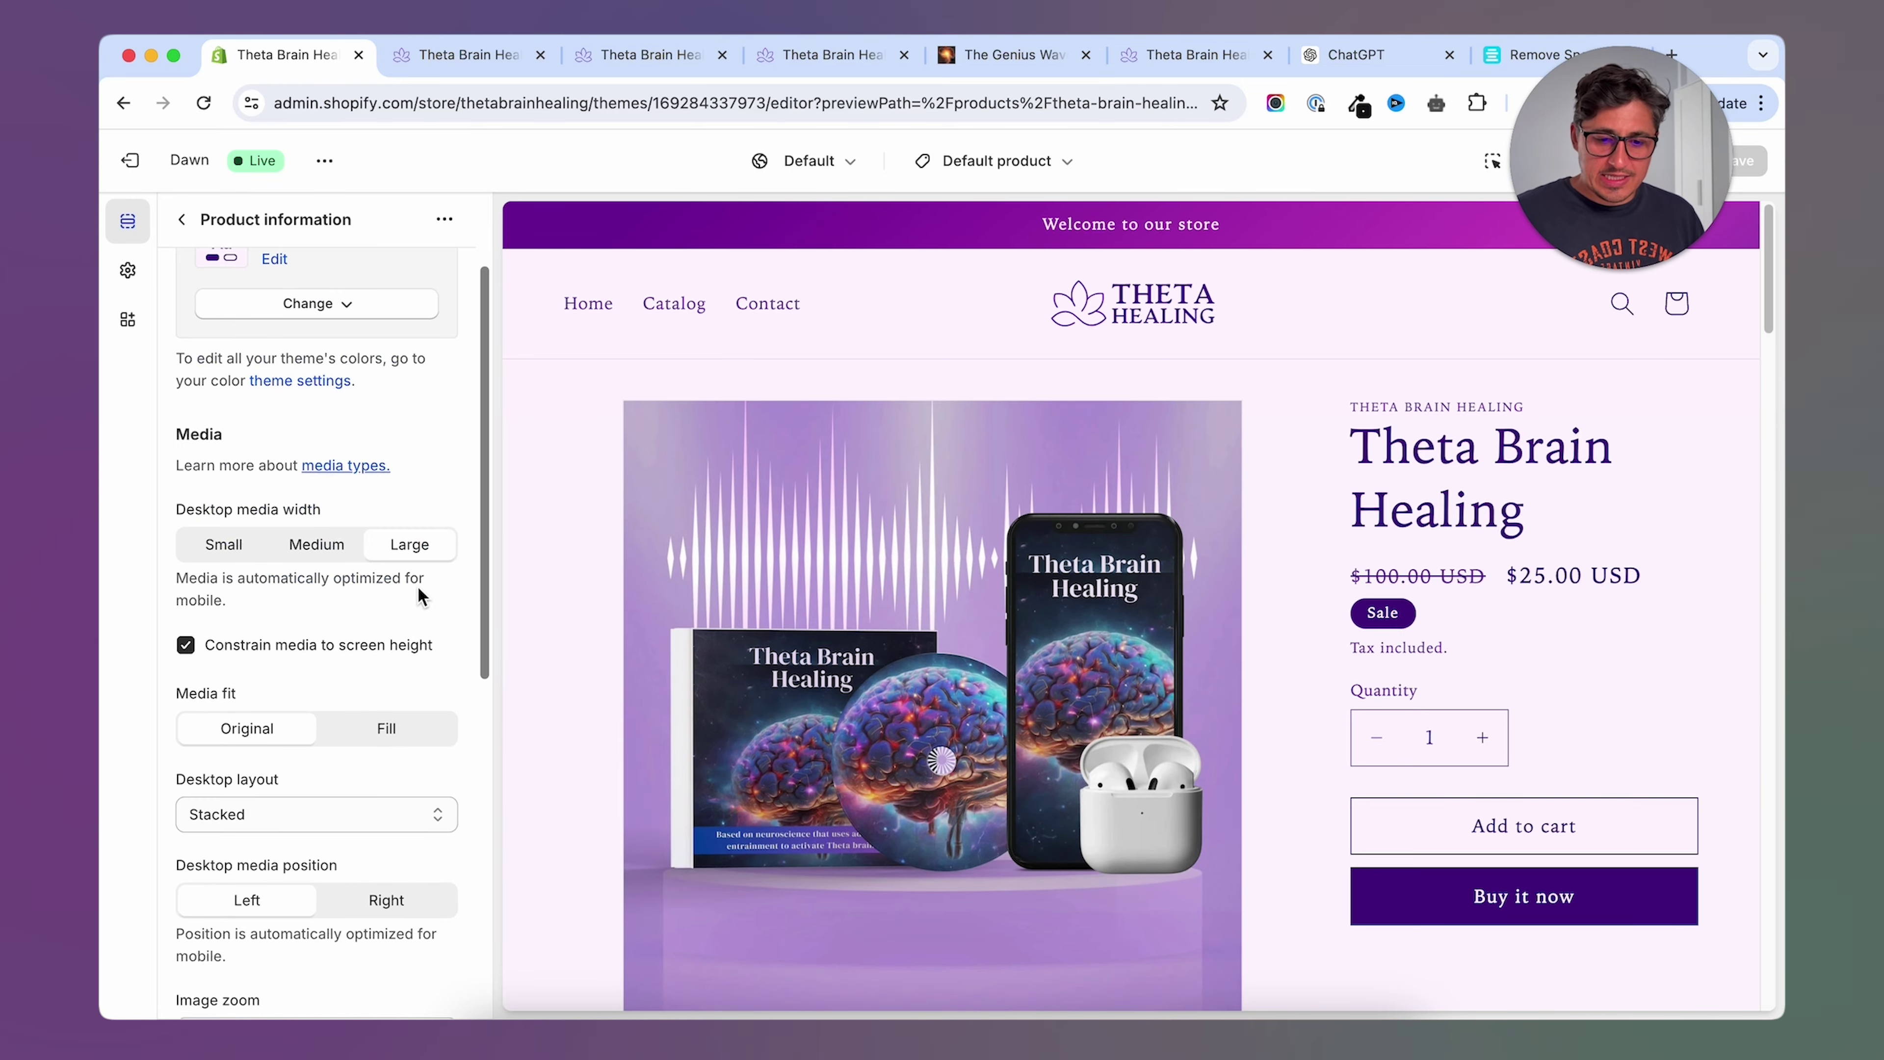
key("Left")
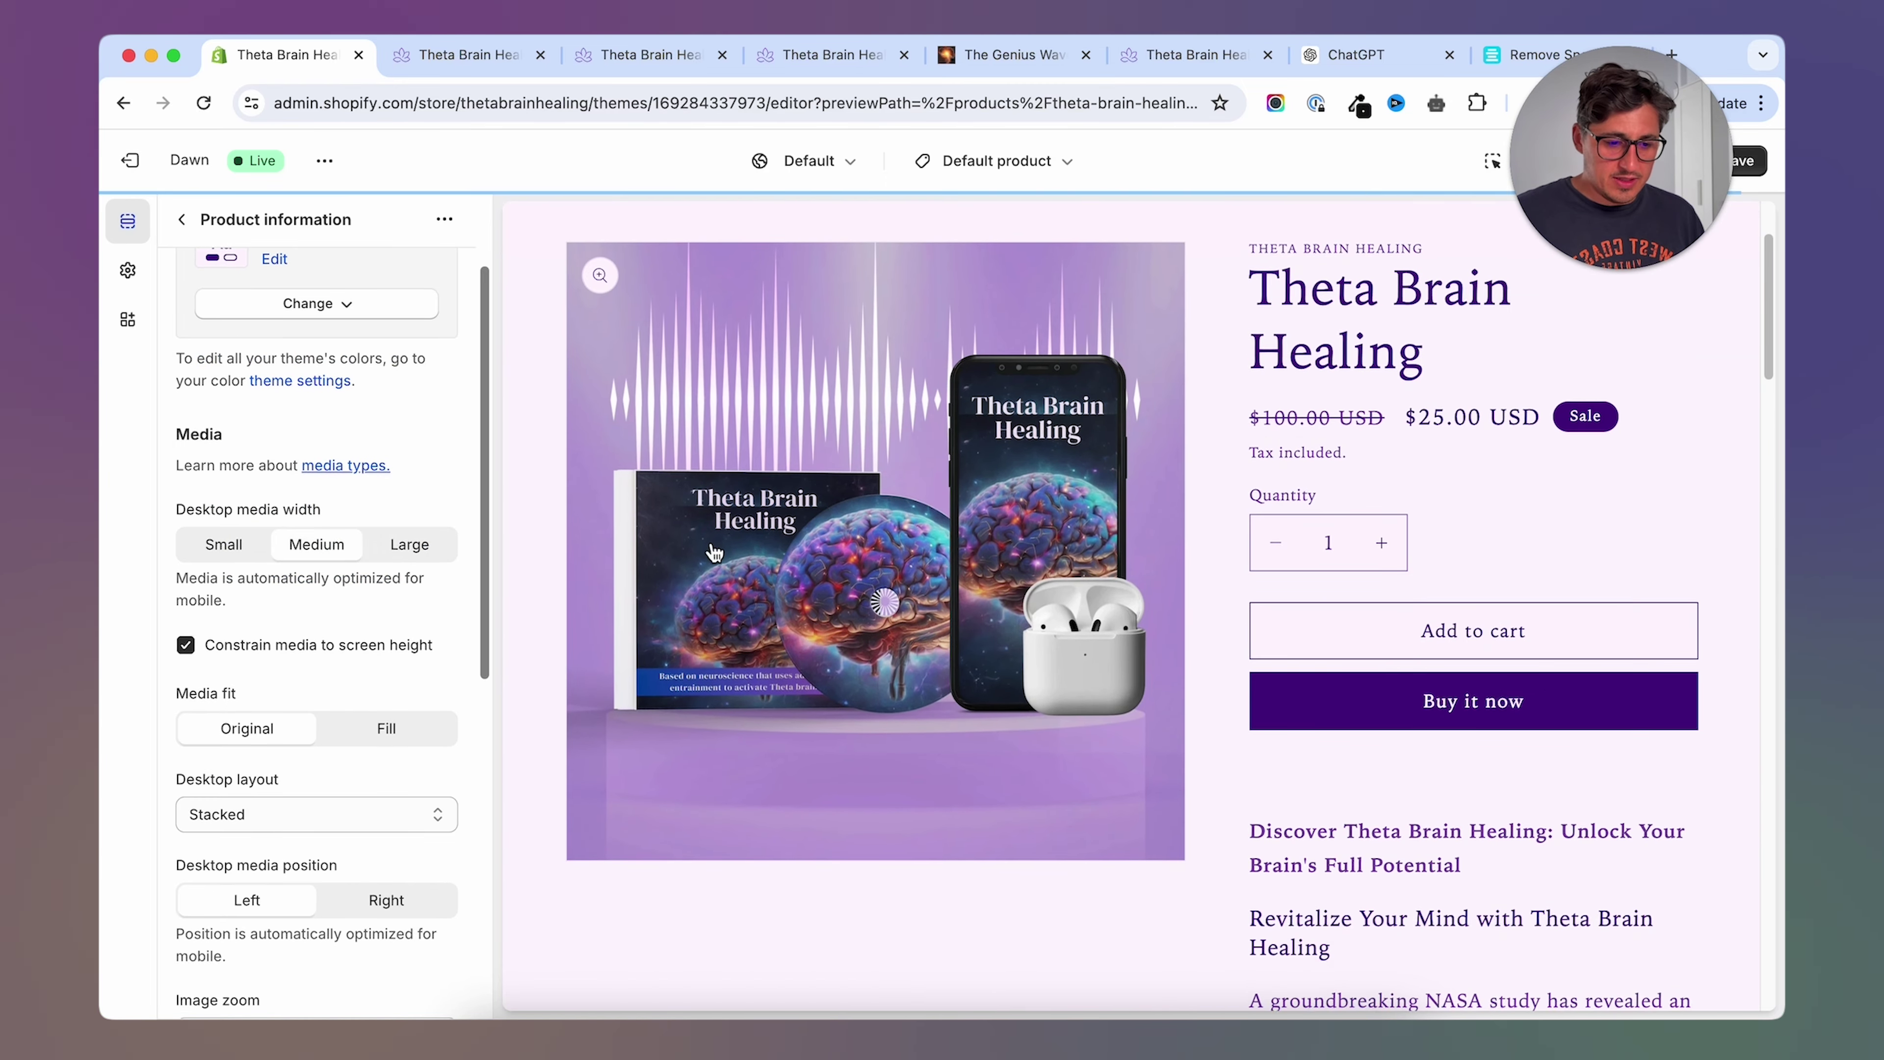
left_click(221, 545)
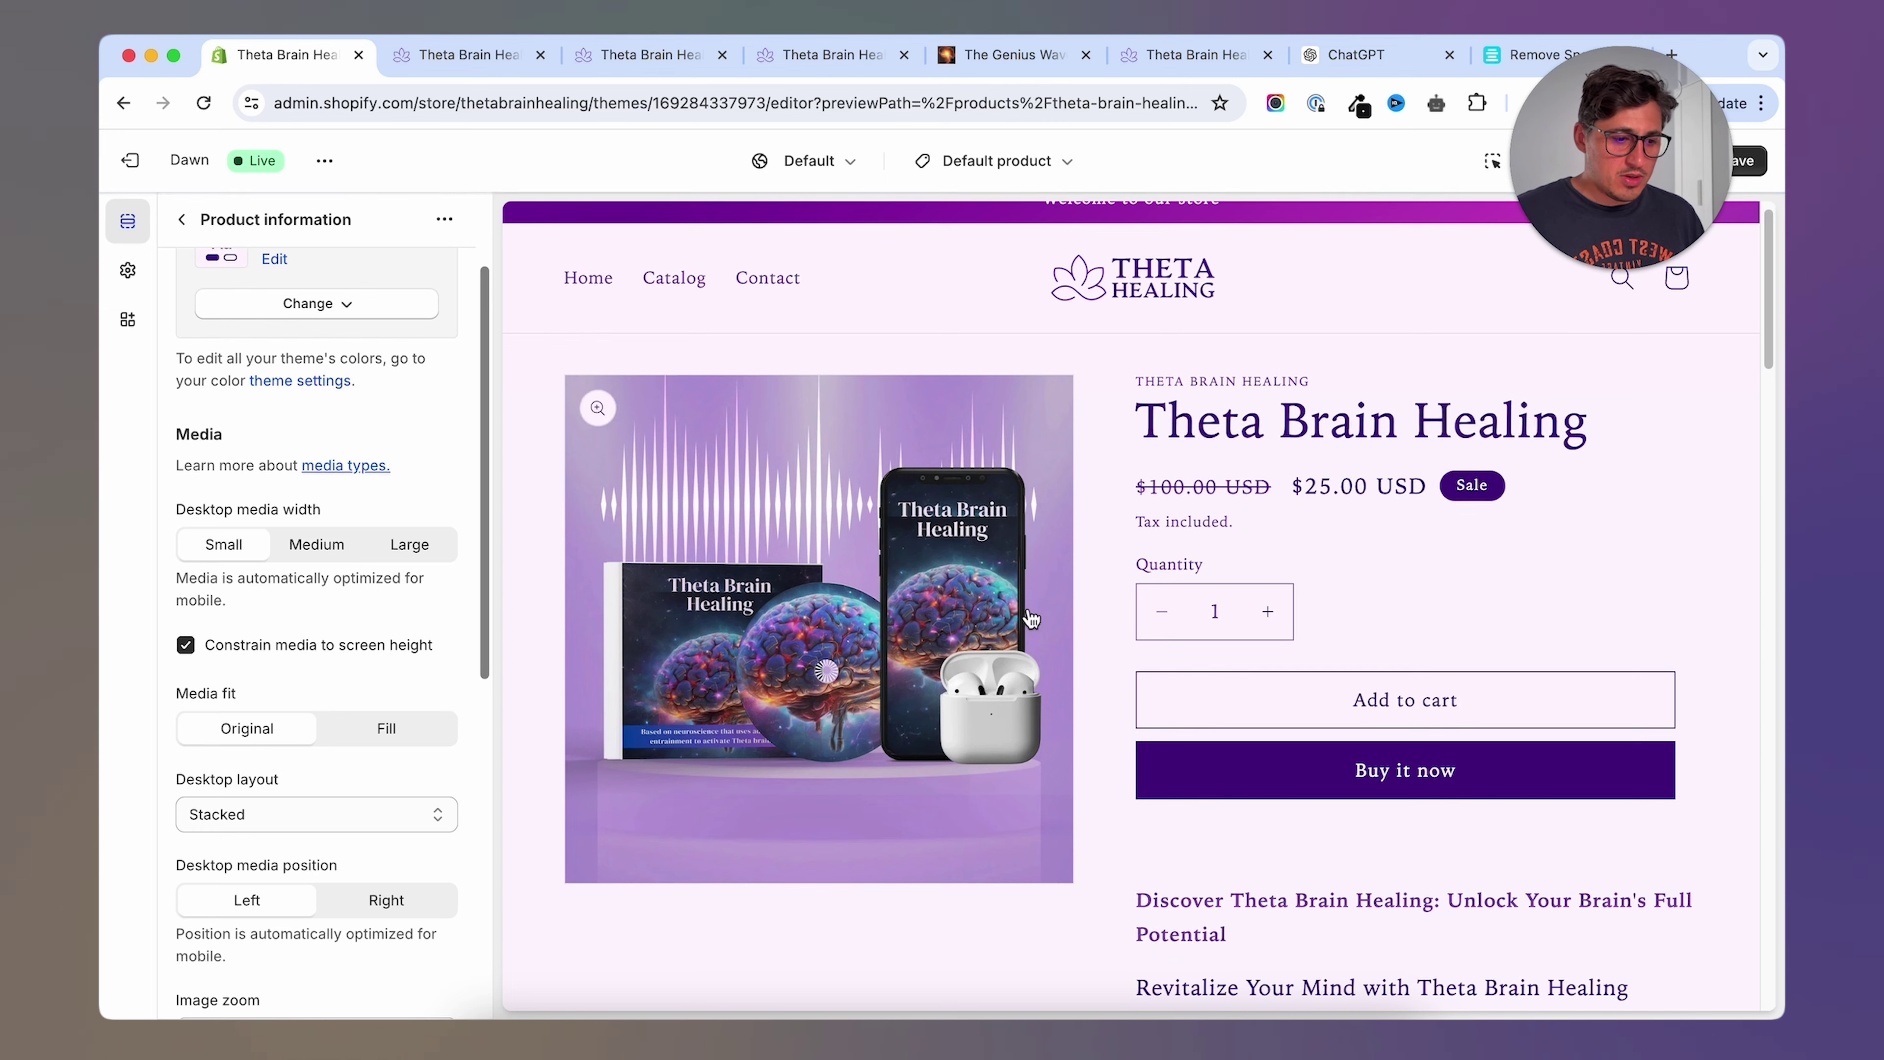
left_click(317, 545)
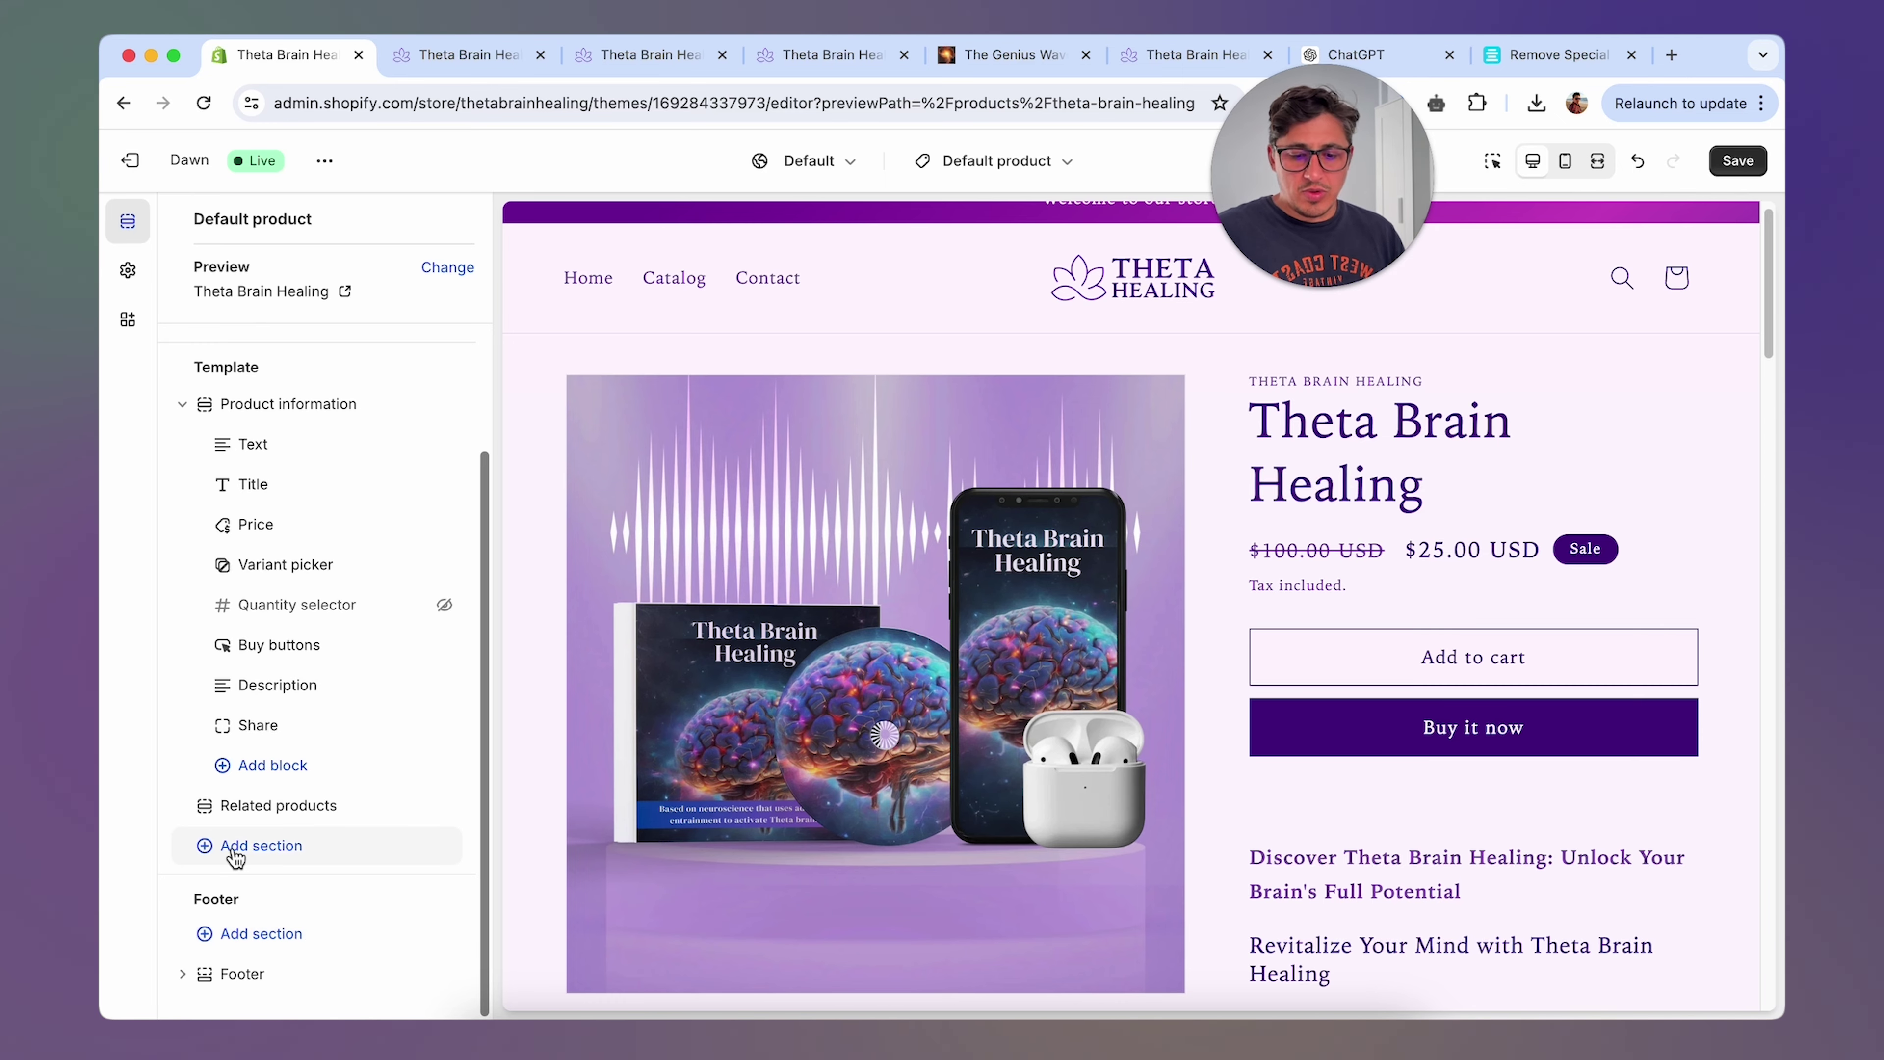
Add a Collection list section to the product template and return to the section list.
scroll(1230, 730, "down", 10)
scroll(1076, 725, "up", 10)
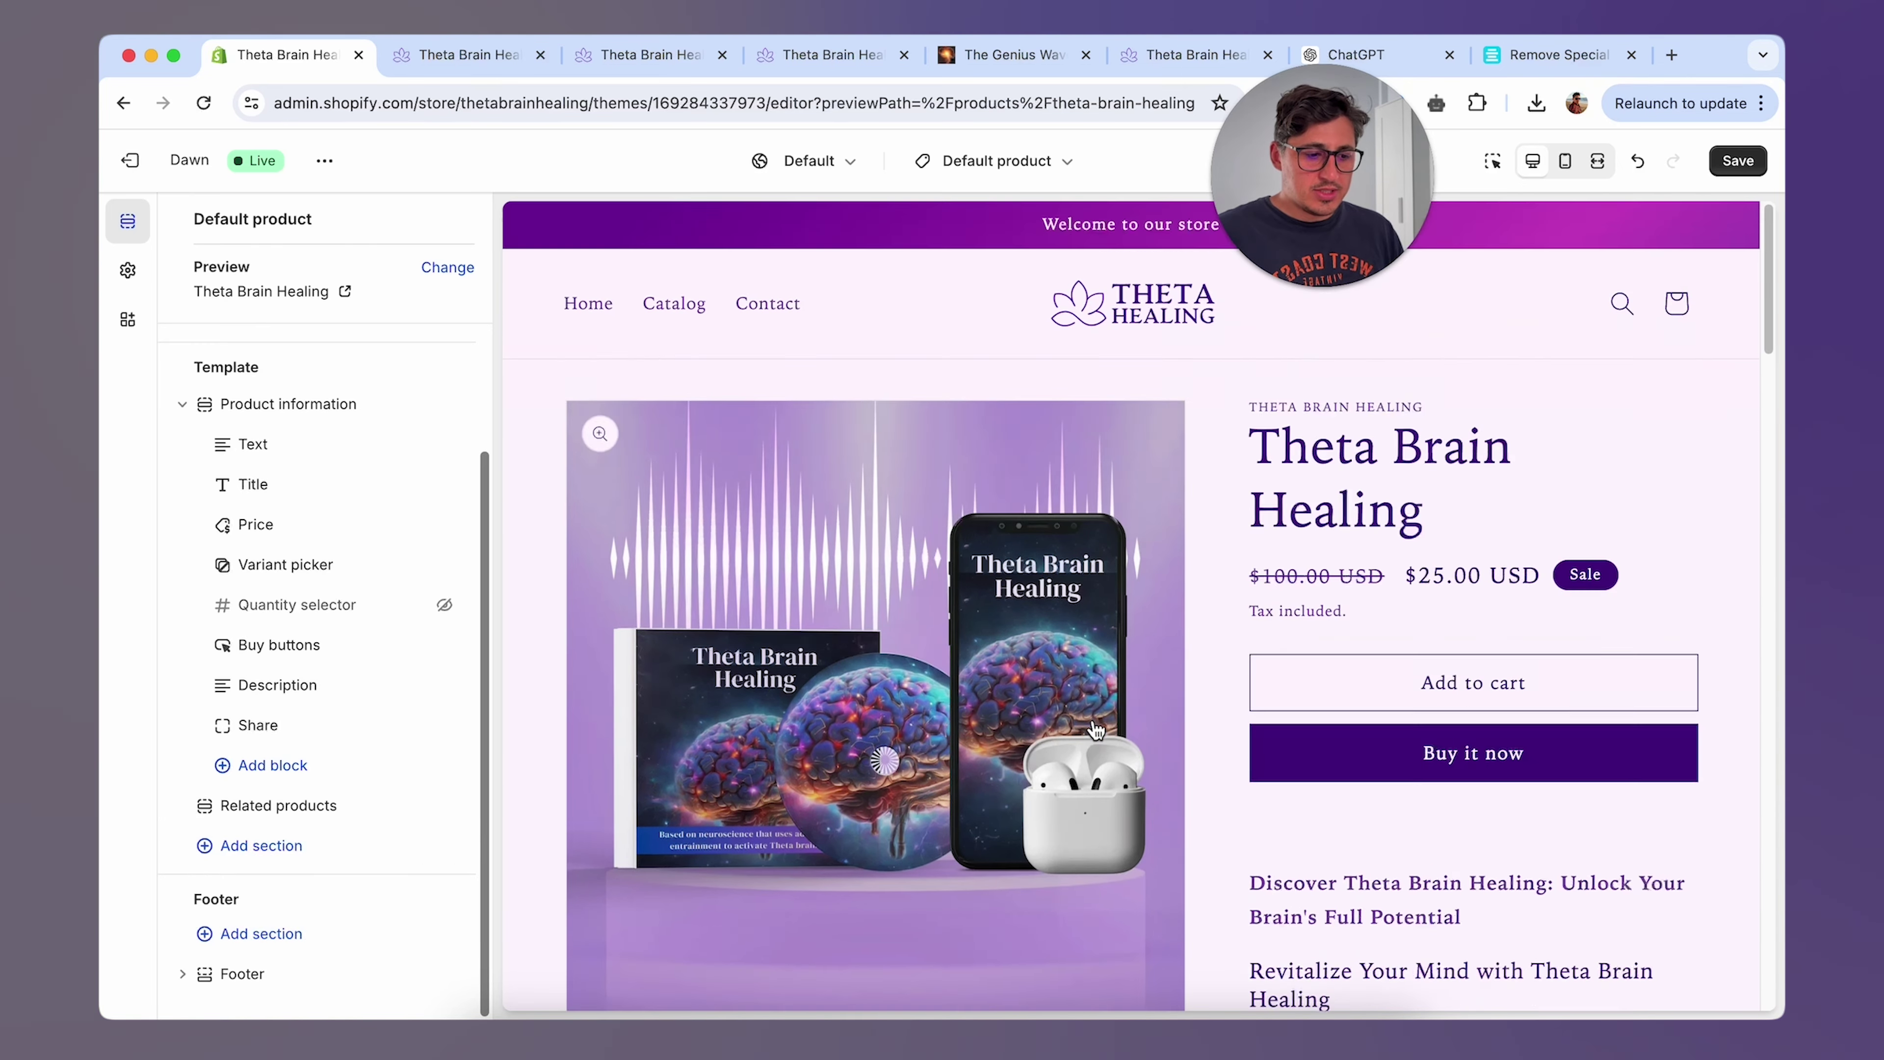
left_click(208, 846)
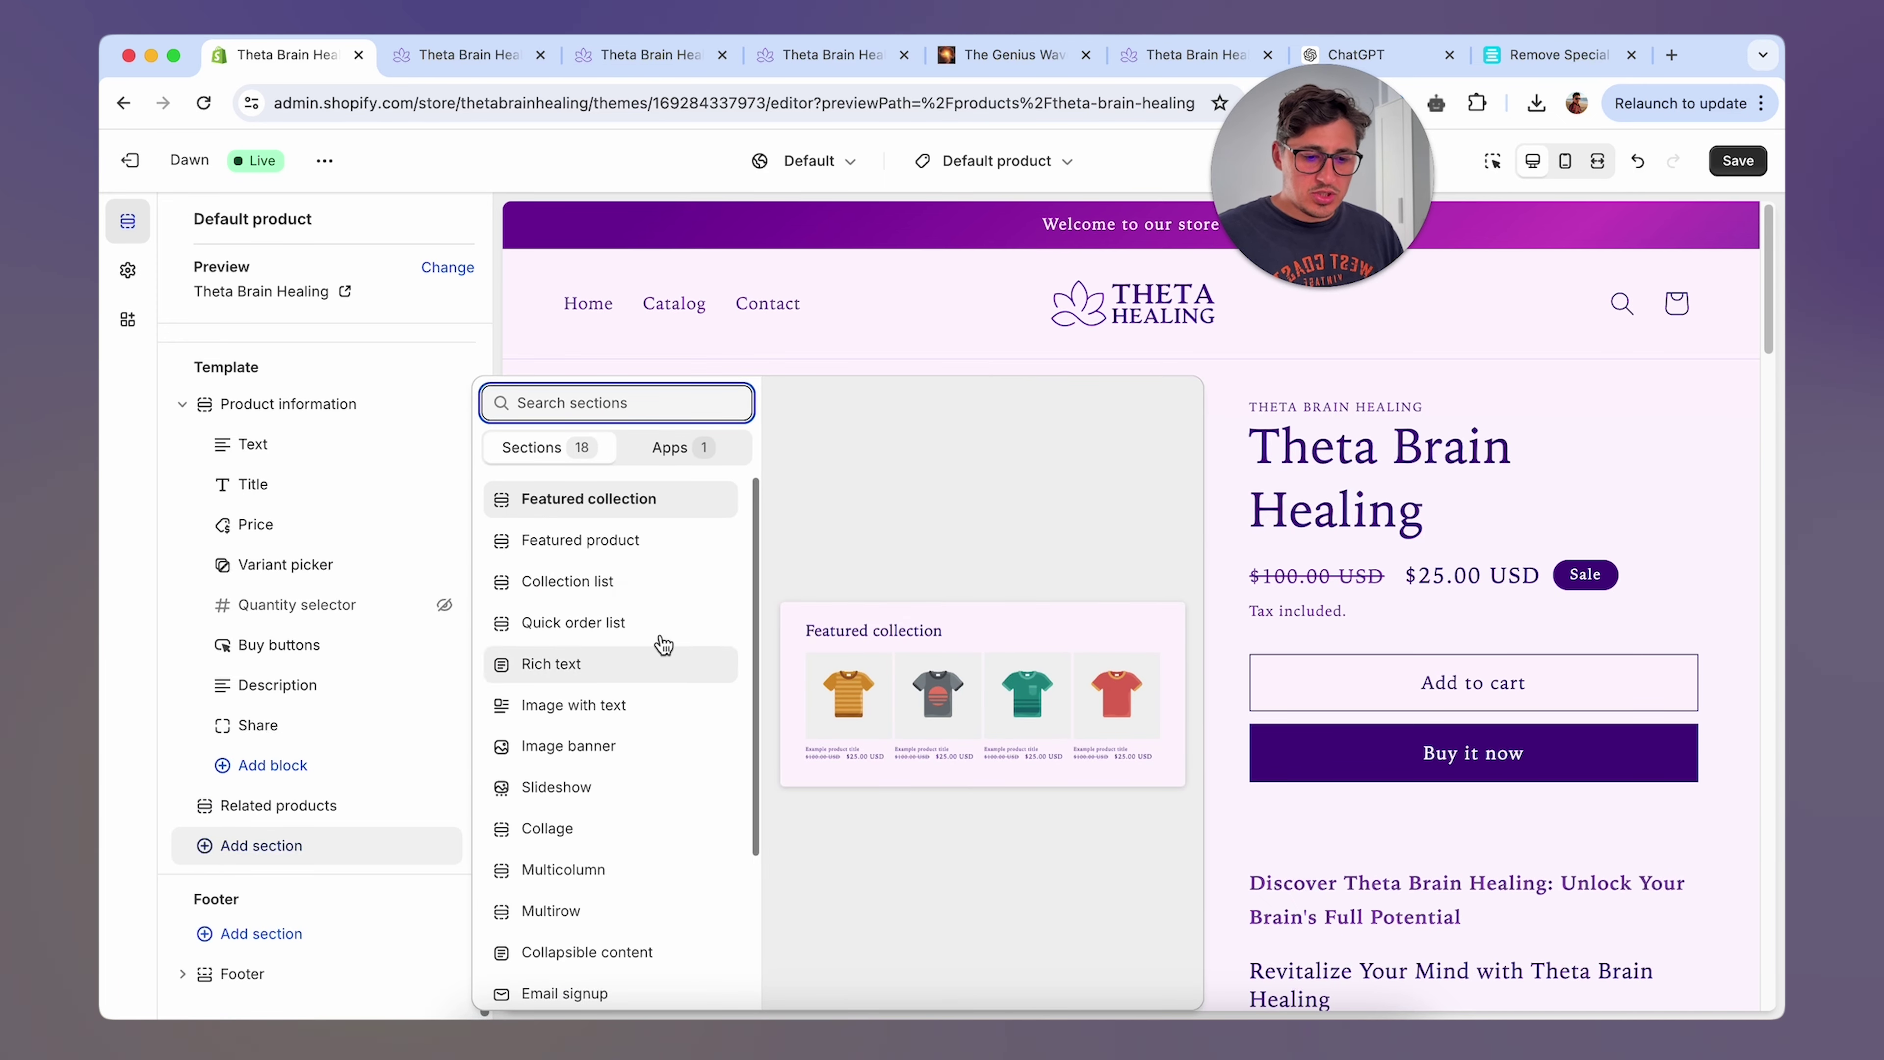
left_click(612, 583)
left_click(181, 219)
left_click(1026, 161)
left_click(1026, 177)
left_click(1028, 176)
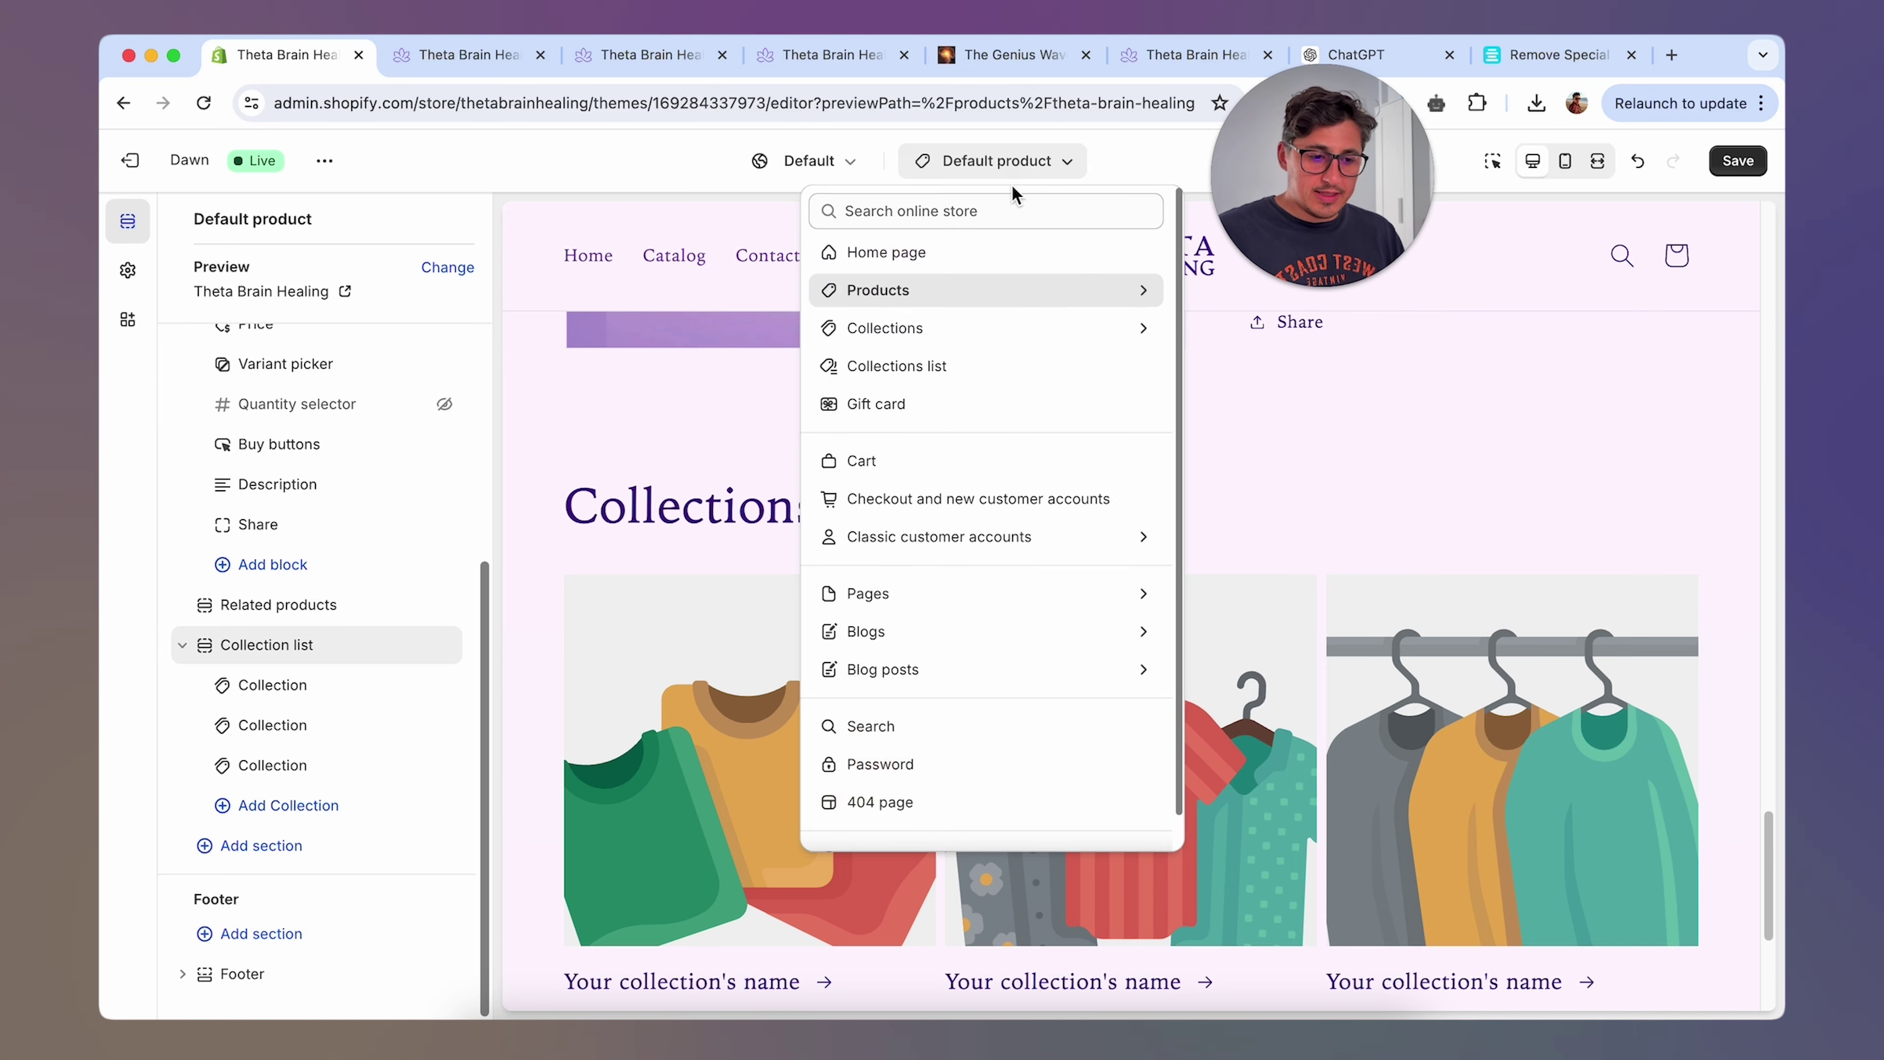
left_click(1099, 291)
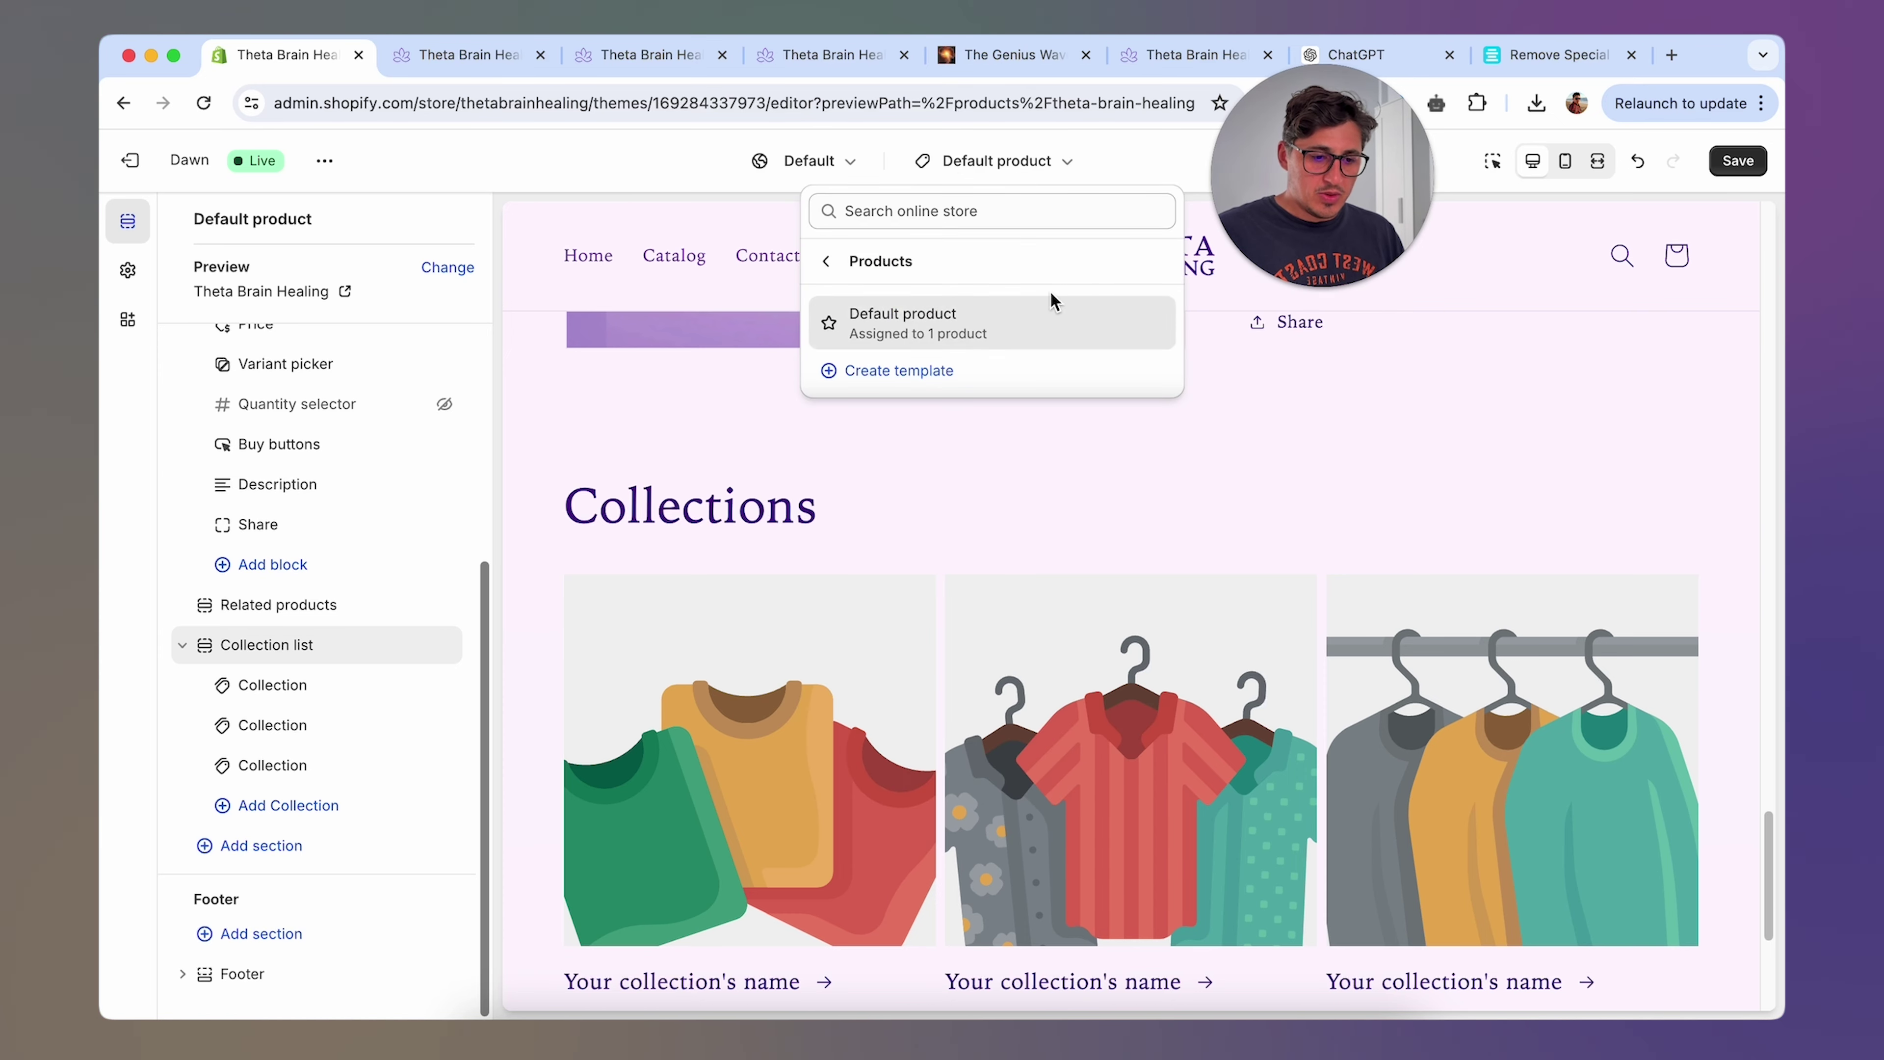
left_click(829, 374)
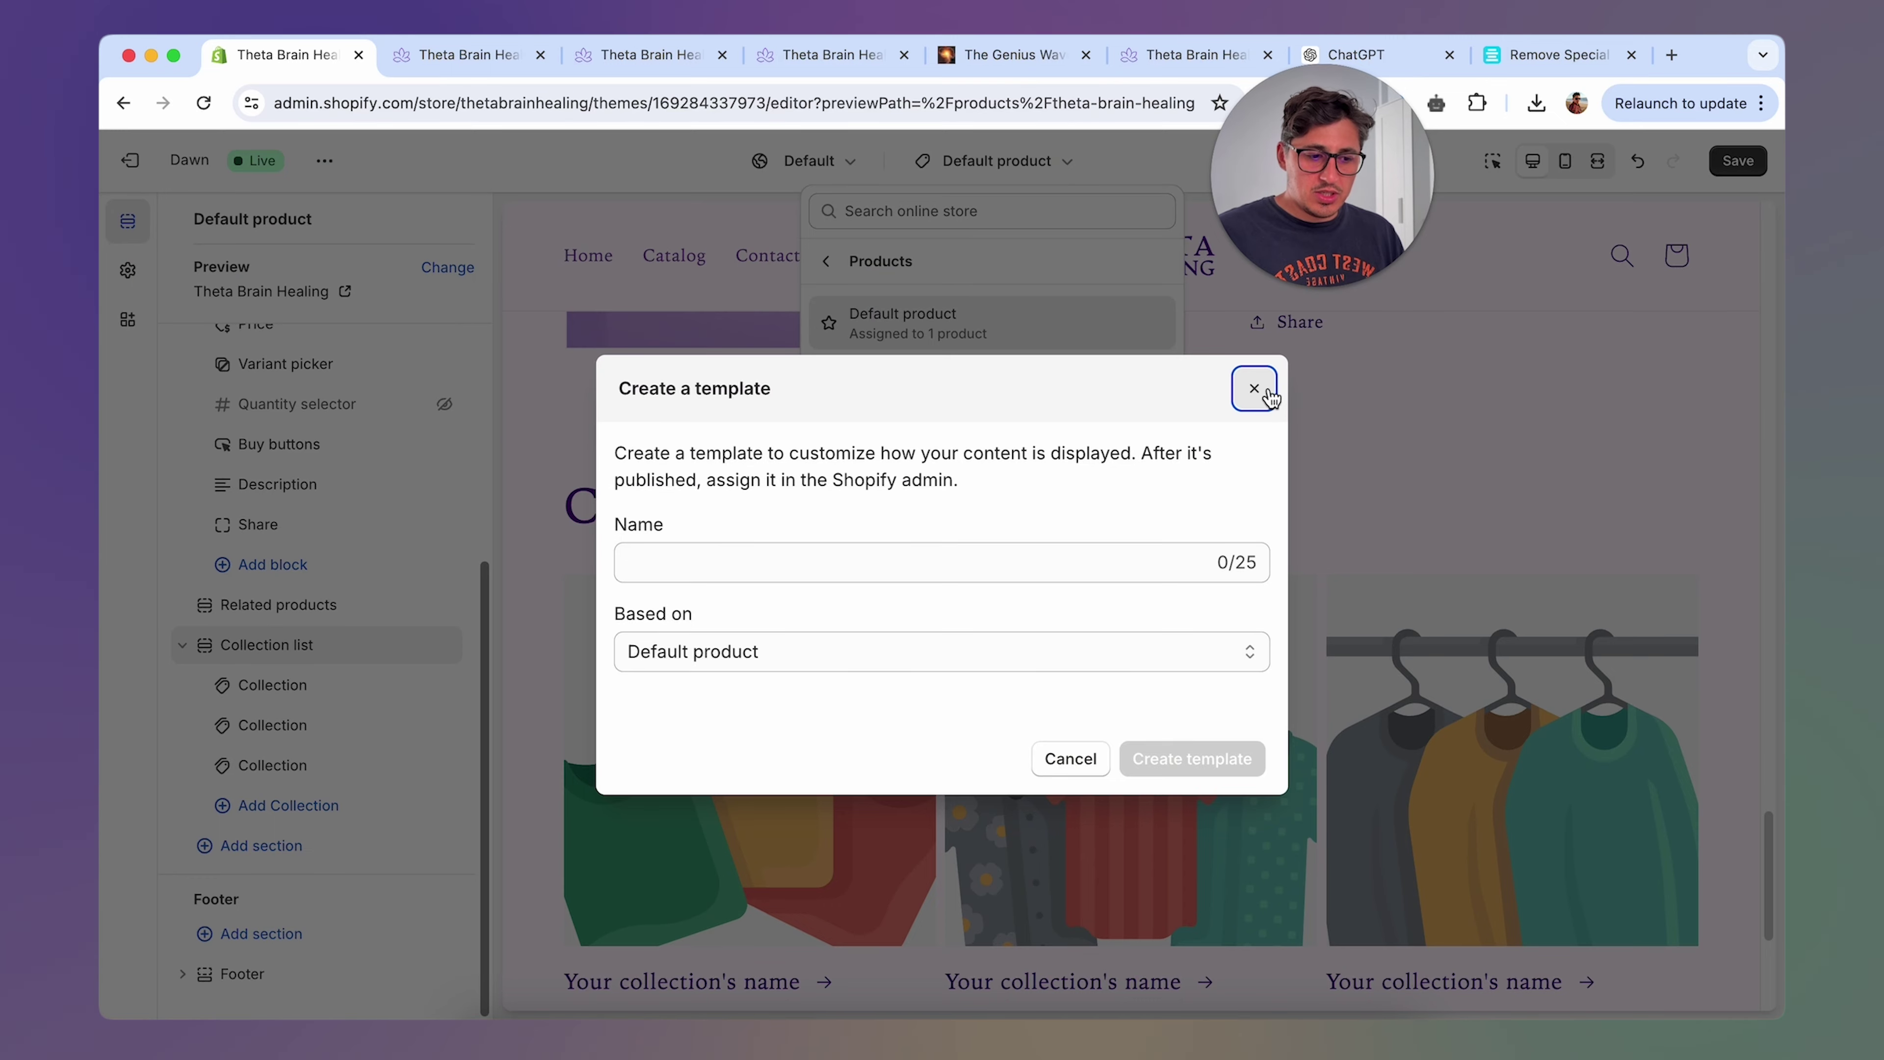
left_click(1254, 389)
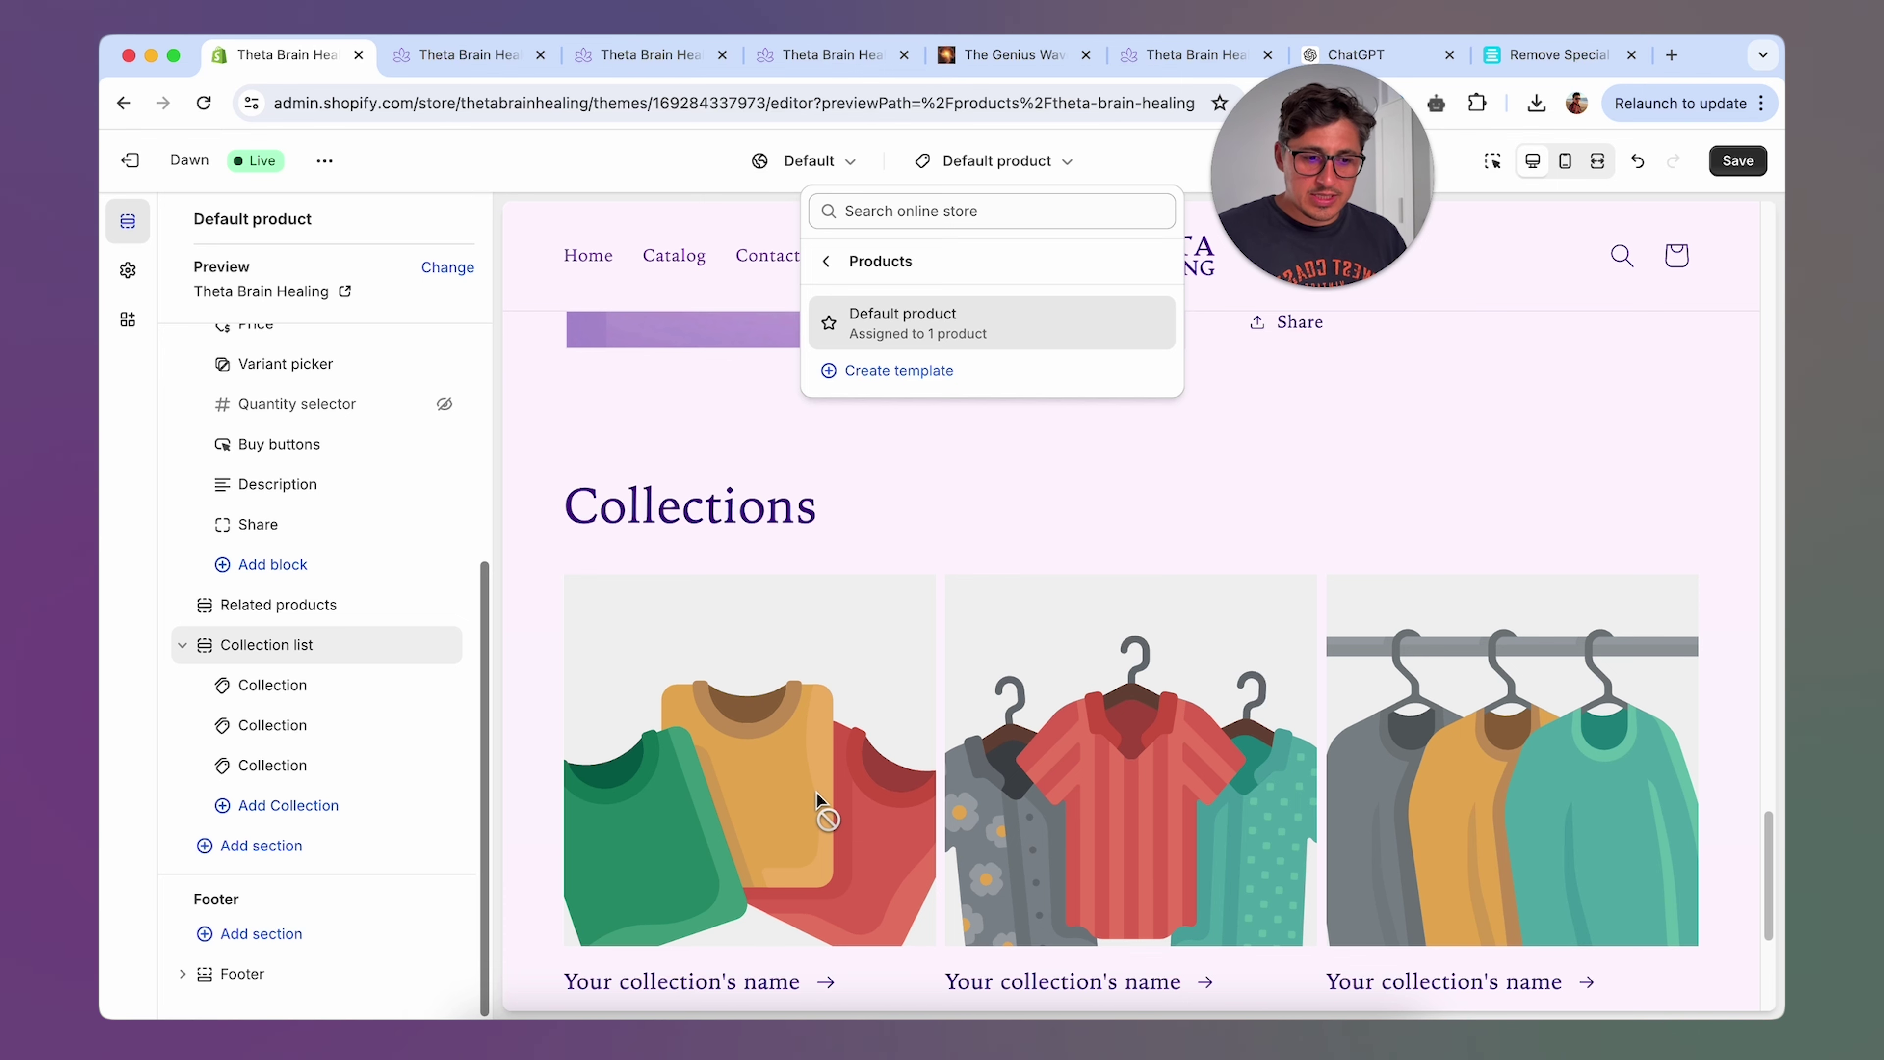
left_click(868, 473)
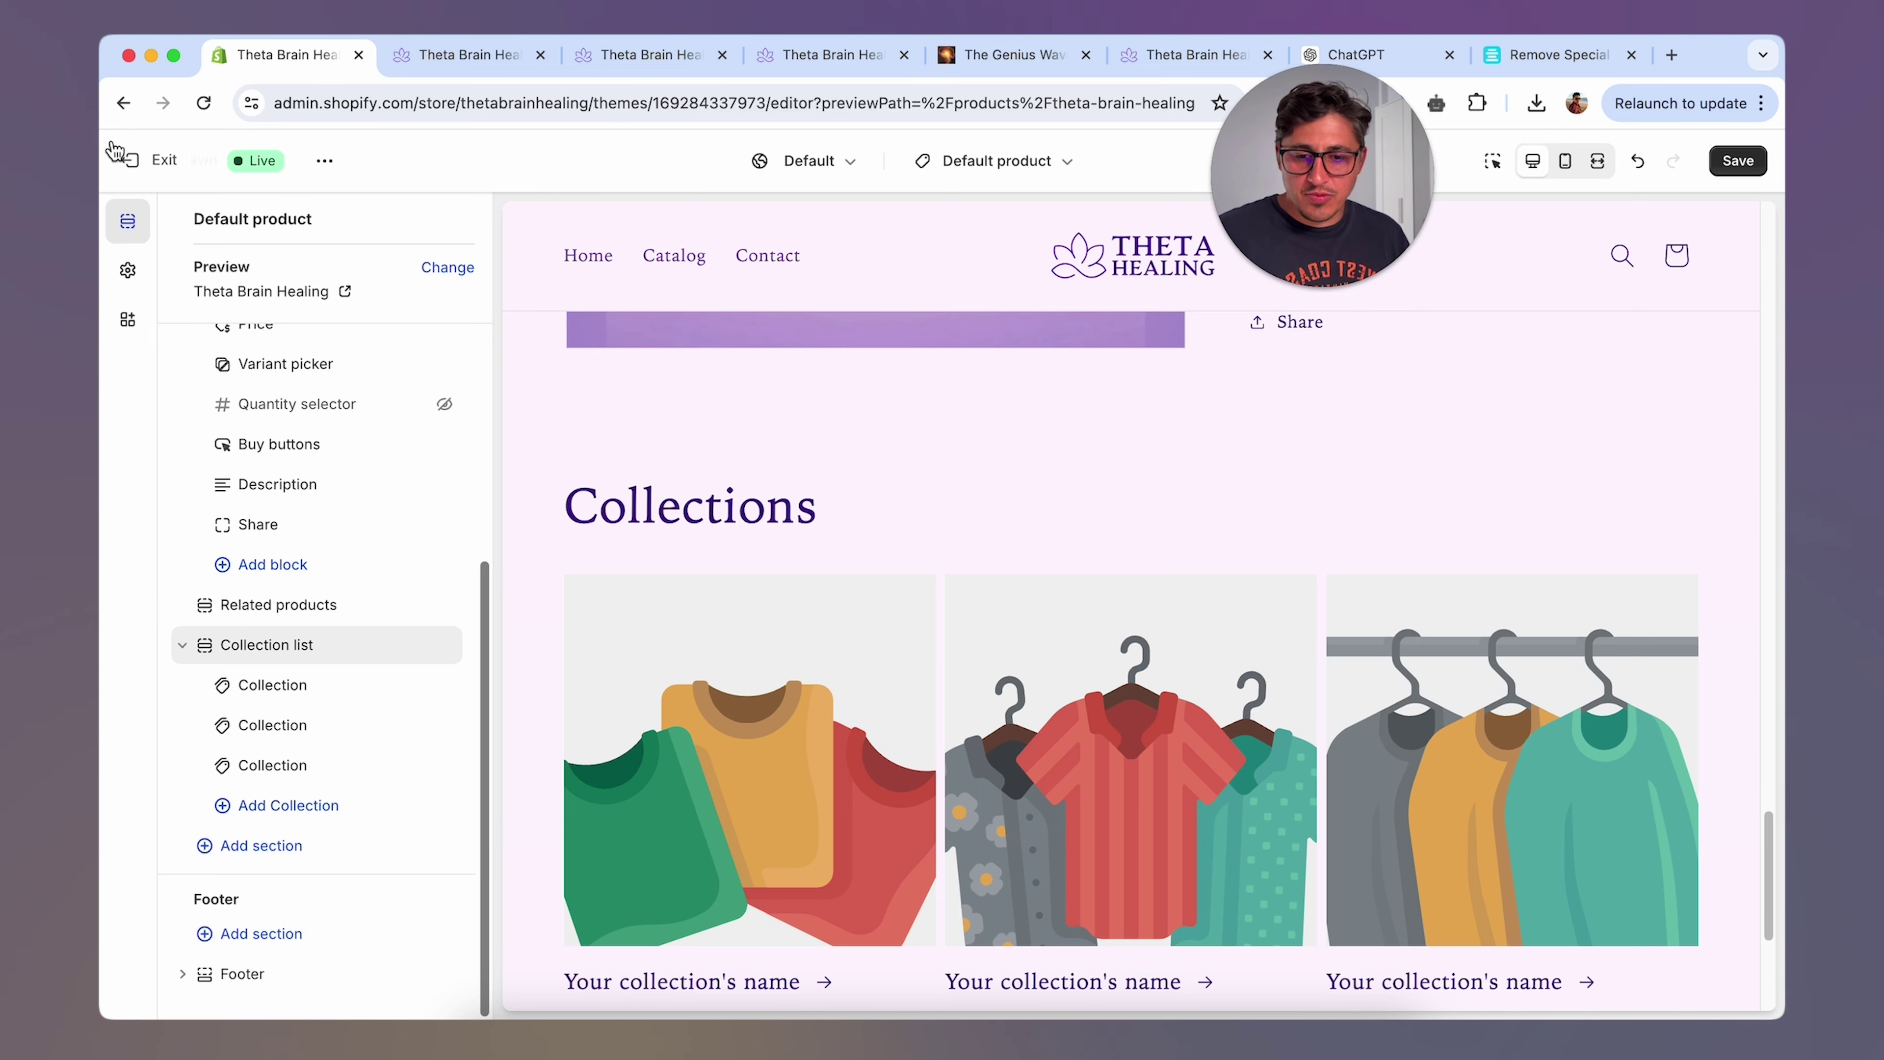
Exit the theme editor and discard the unsaved changes to the product template.
left_click(130, 160)
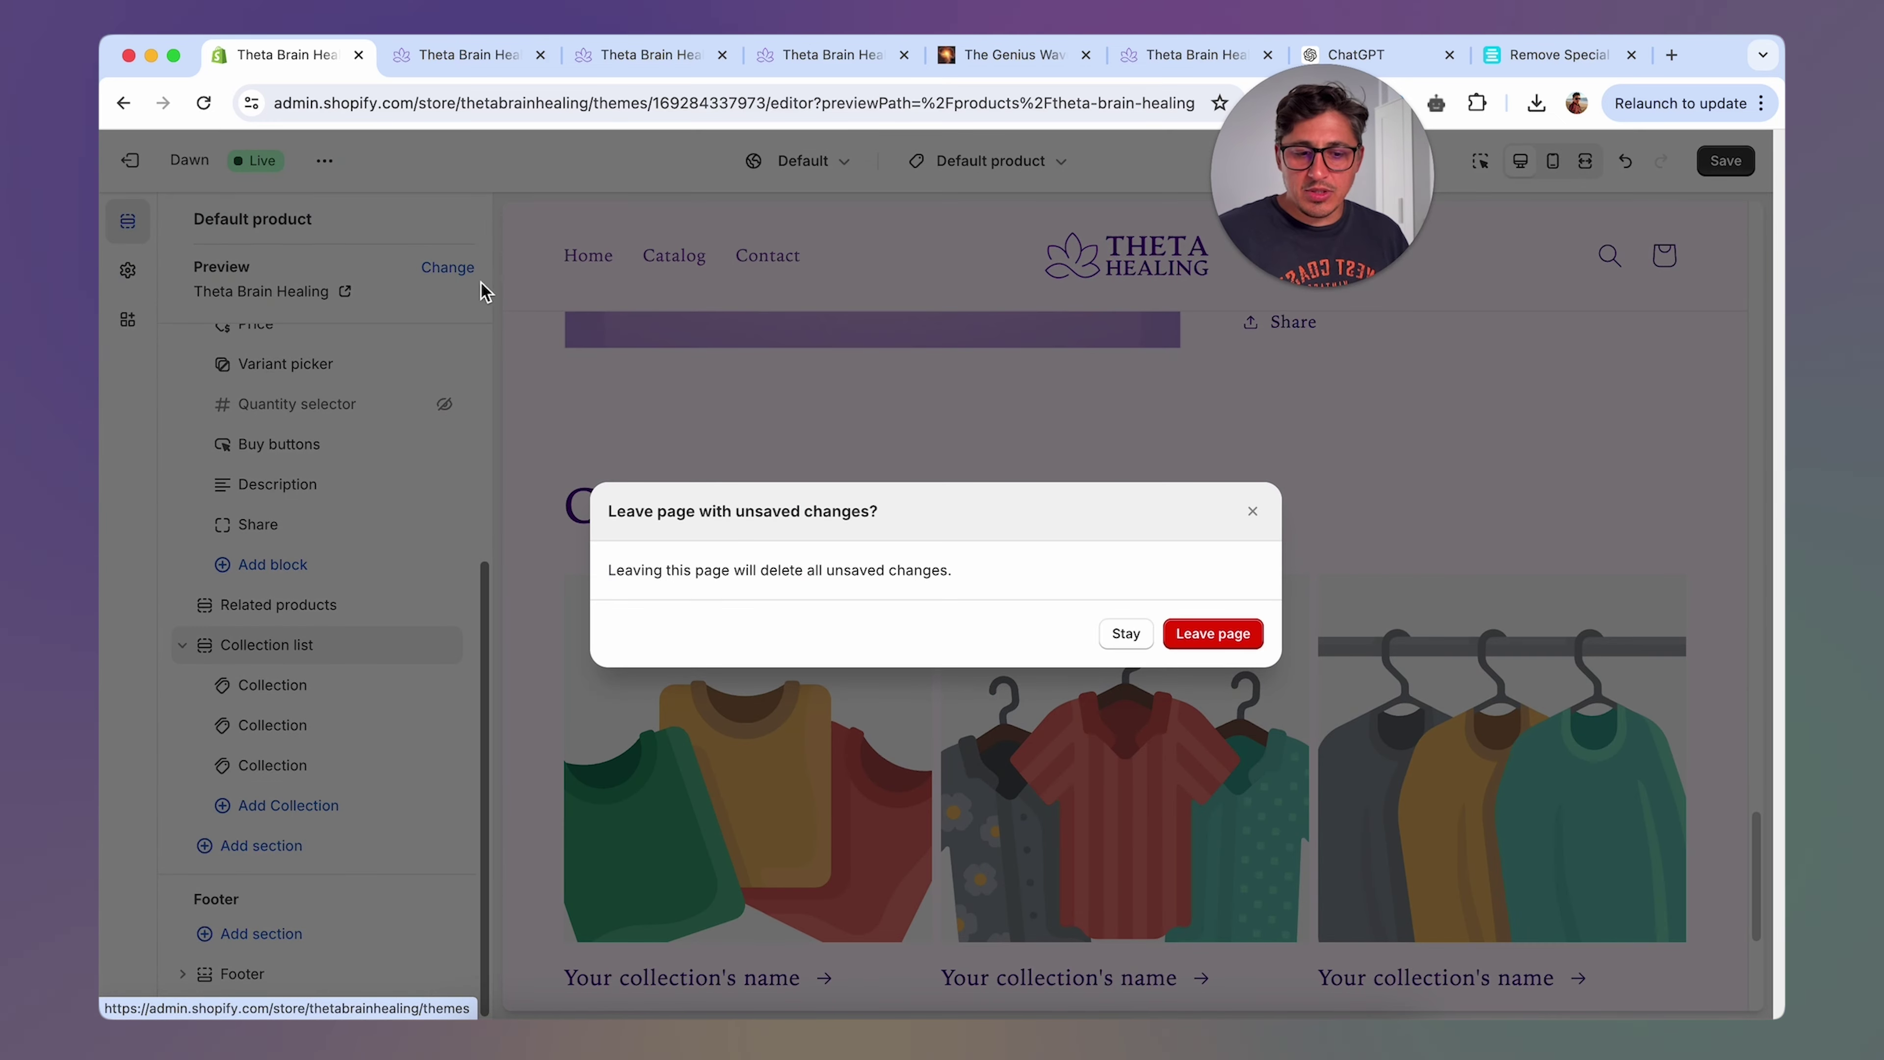
left_click(1203, 633)
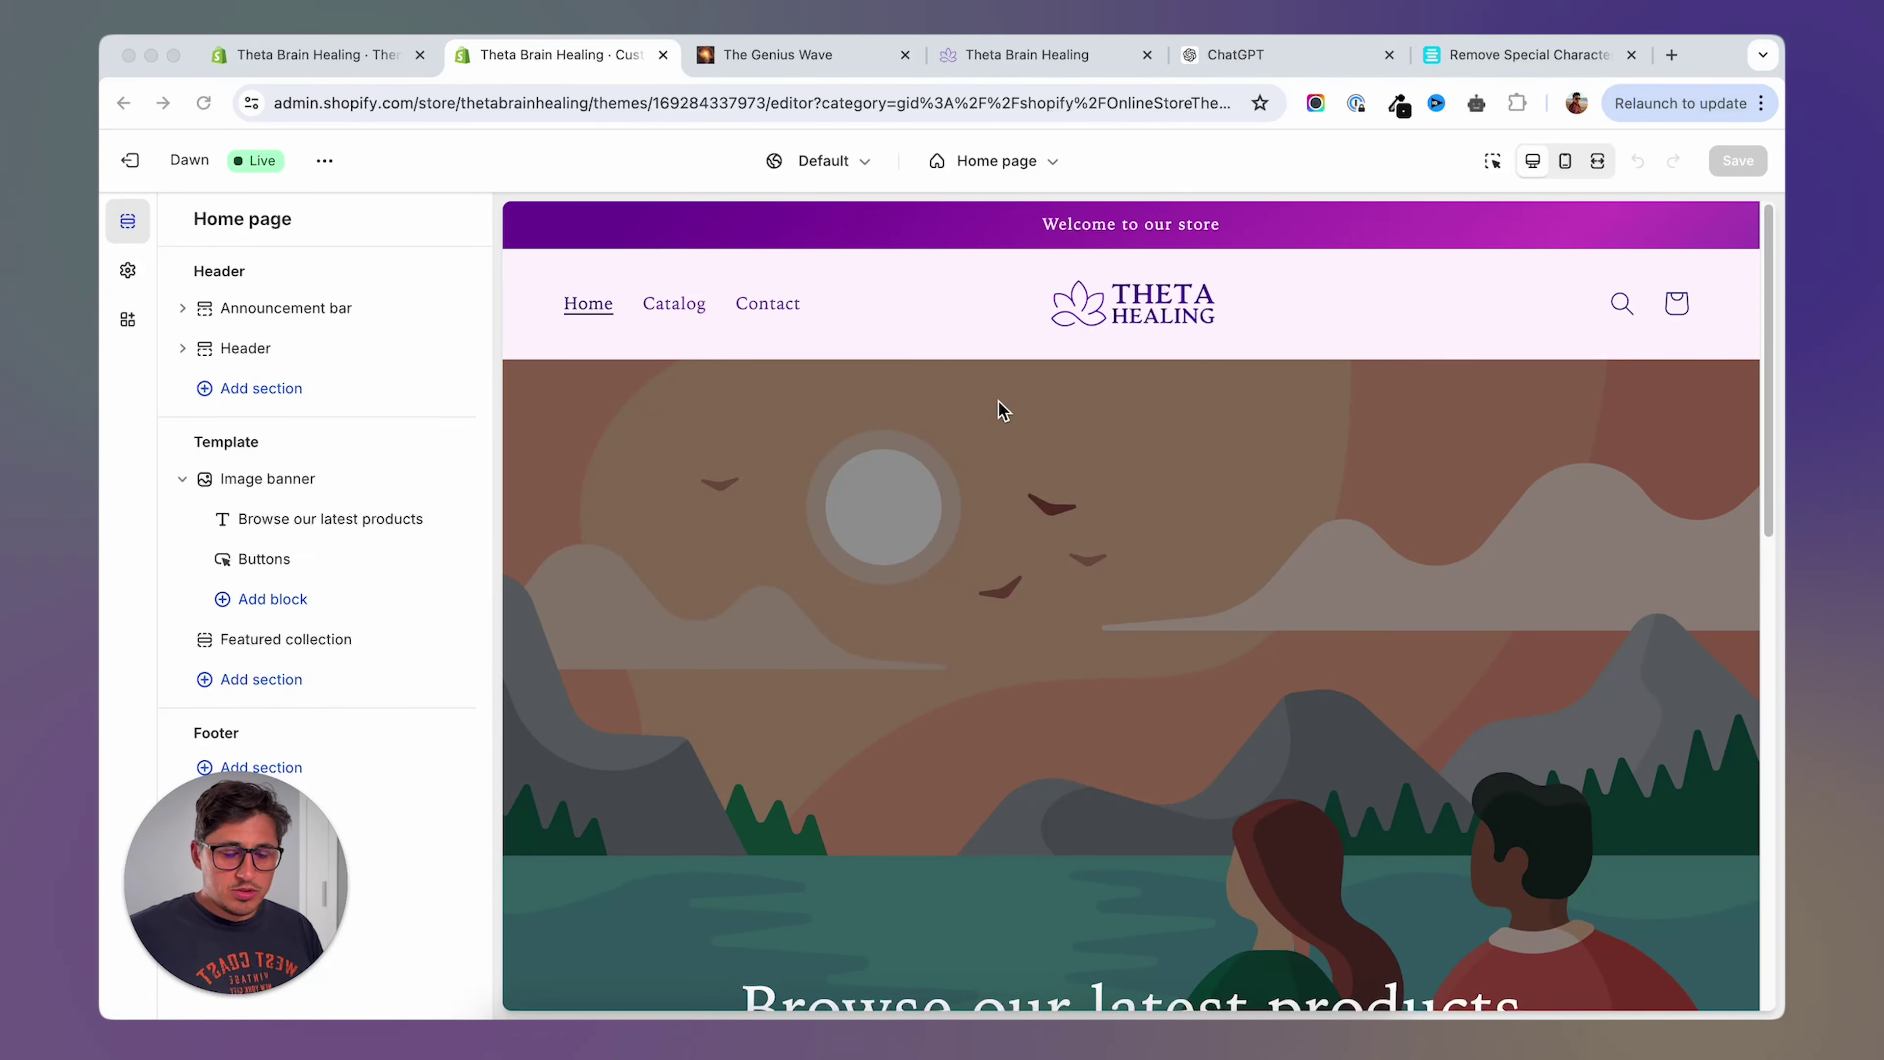
Compare The Genius Wave sales page with the Theta Brain Healing storefront's home page.
left_click(778, 54)
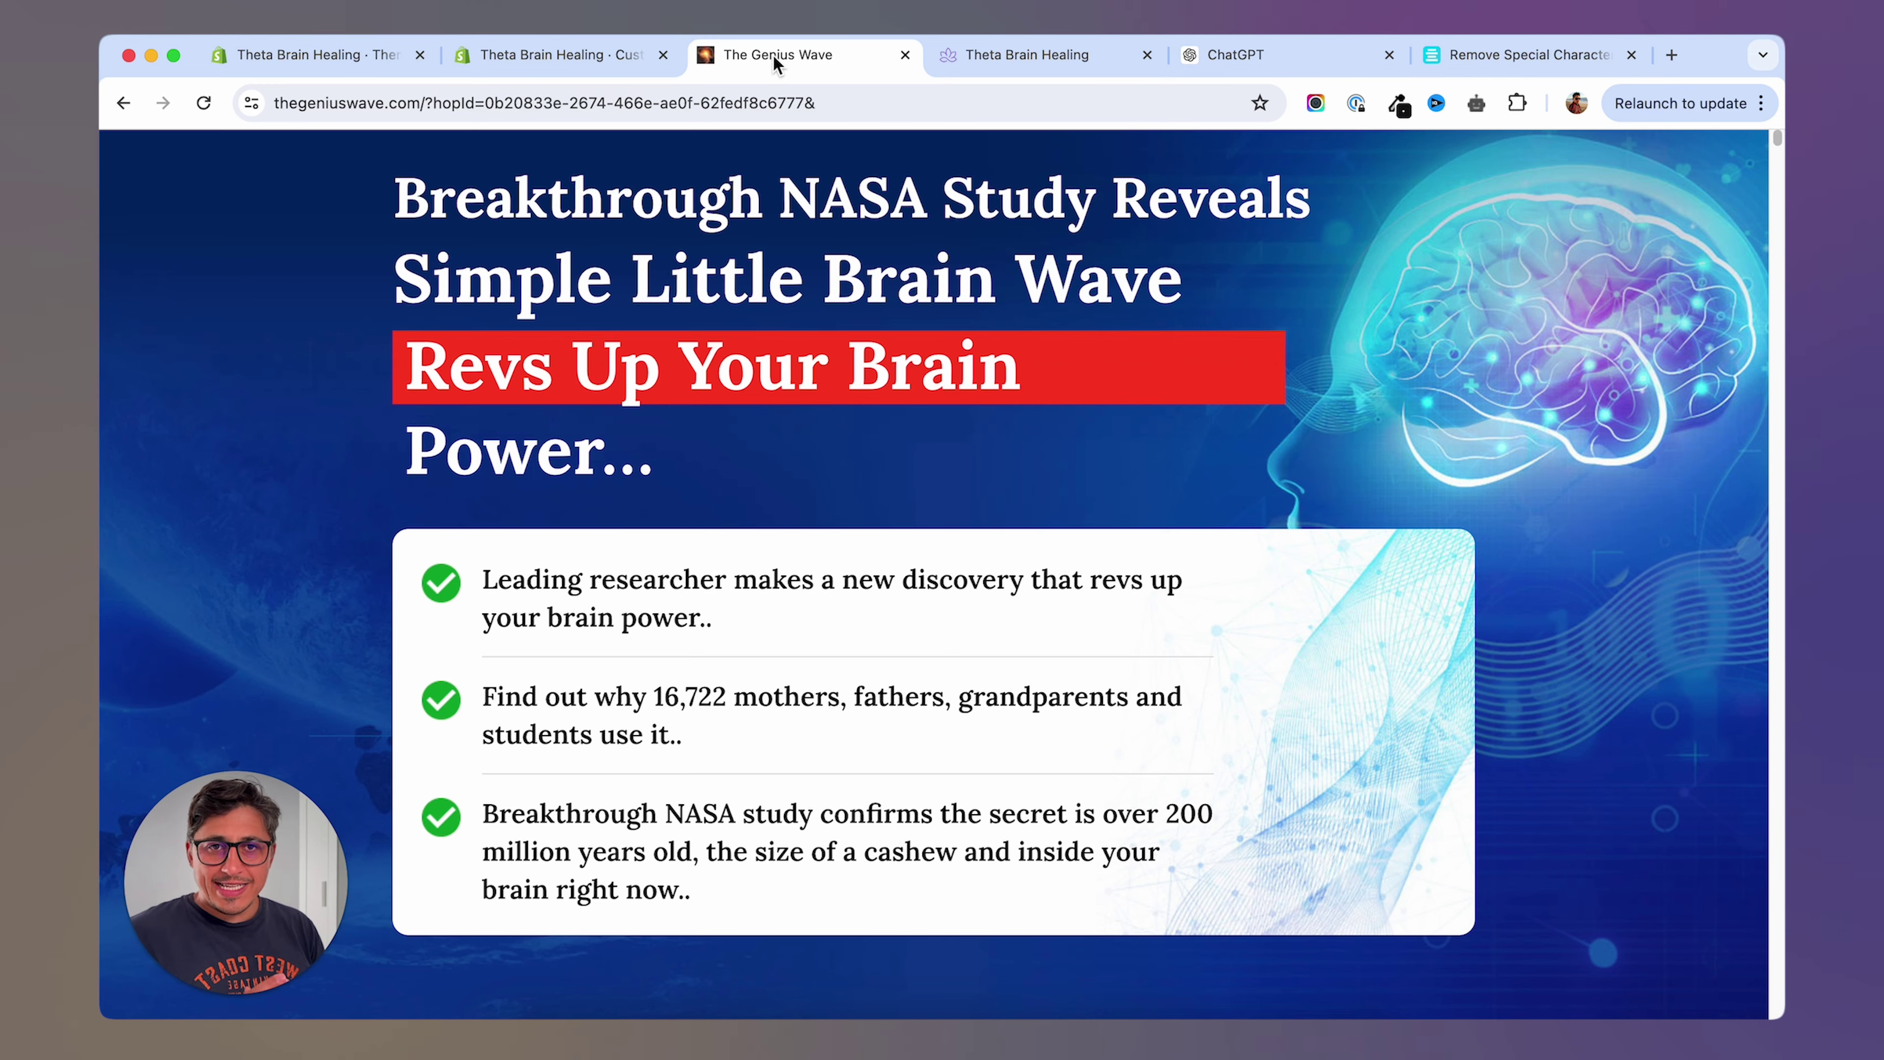
left_click(983, 55)
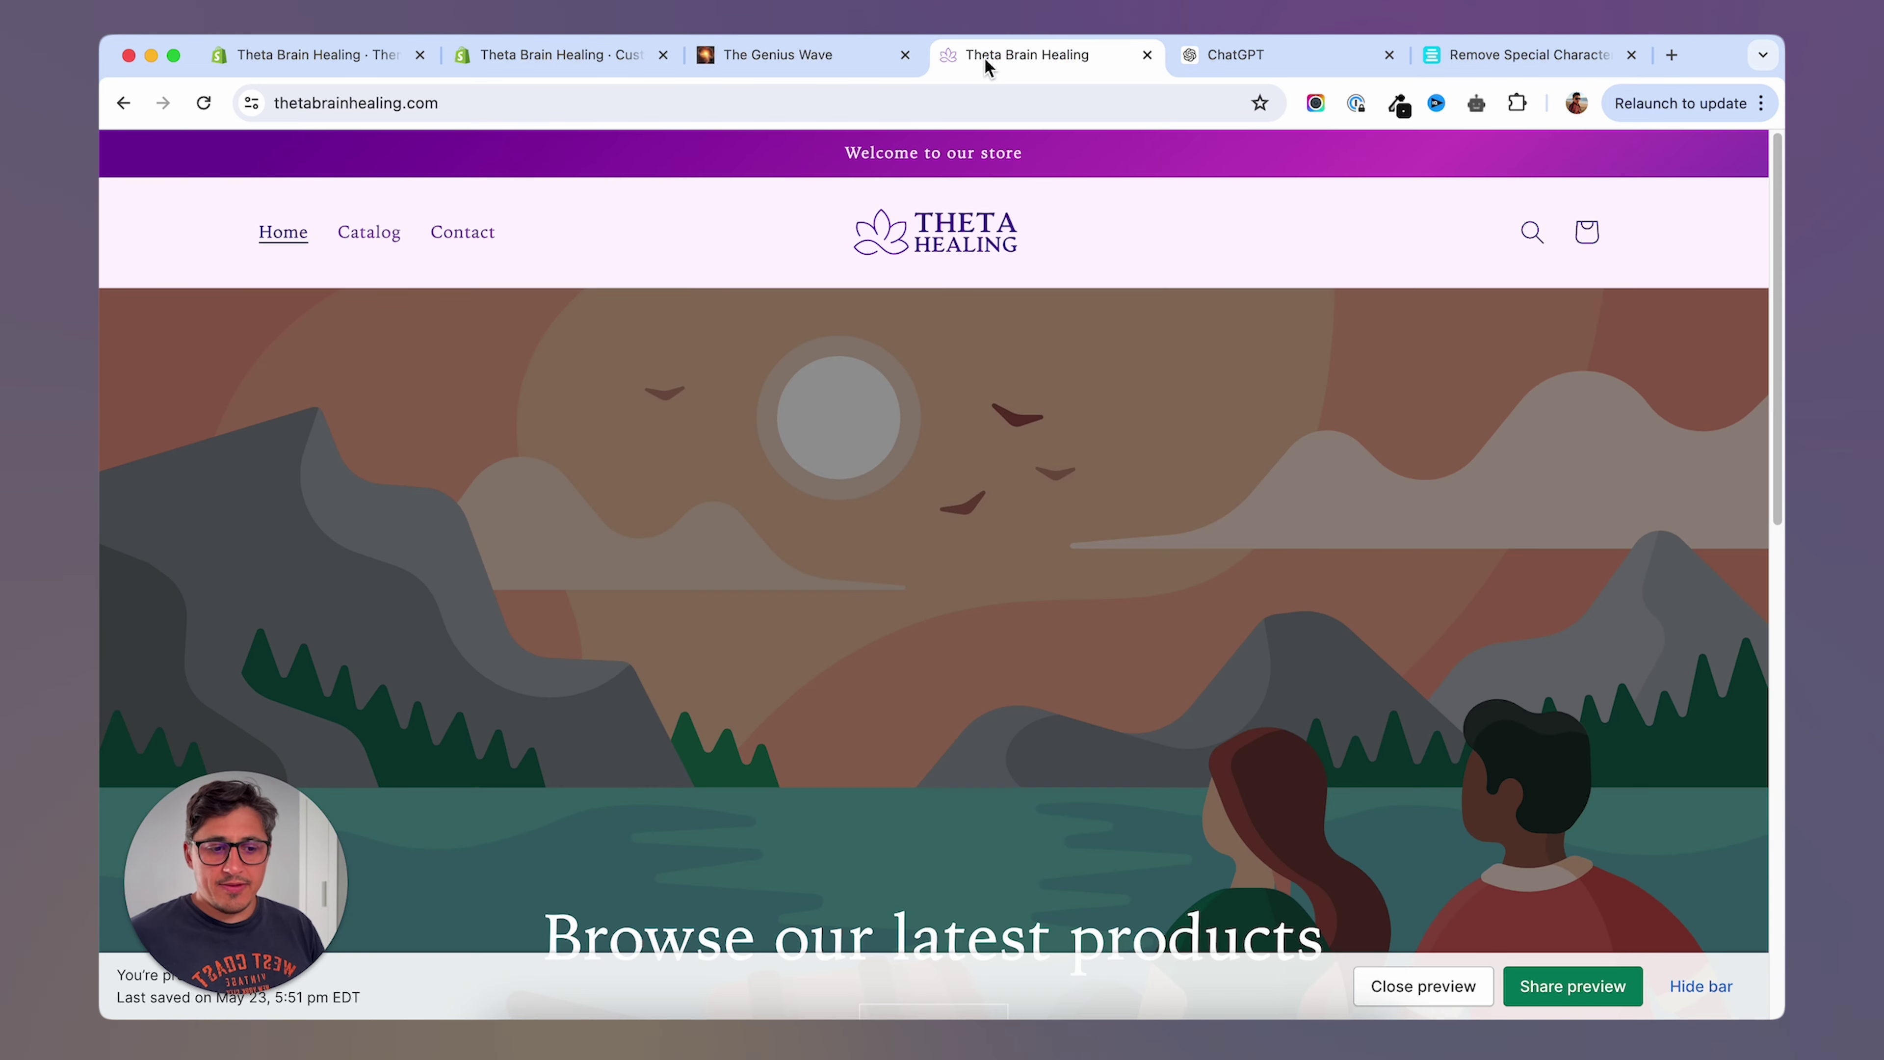
left_click(813, 64)
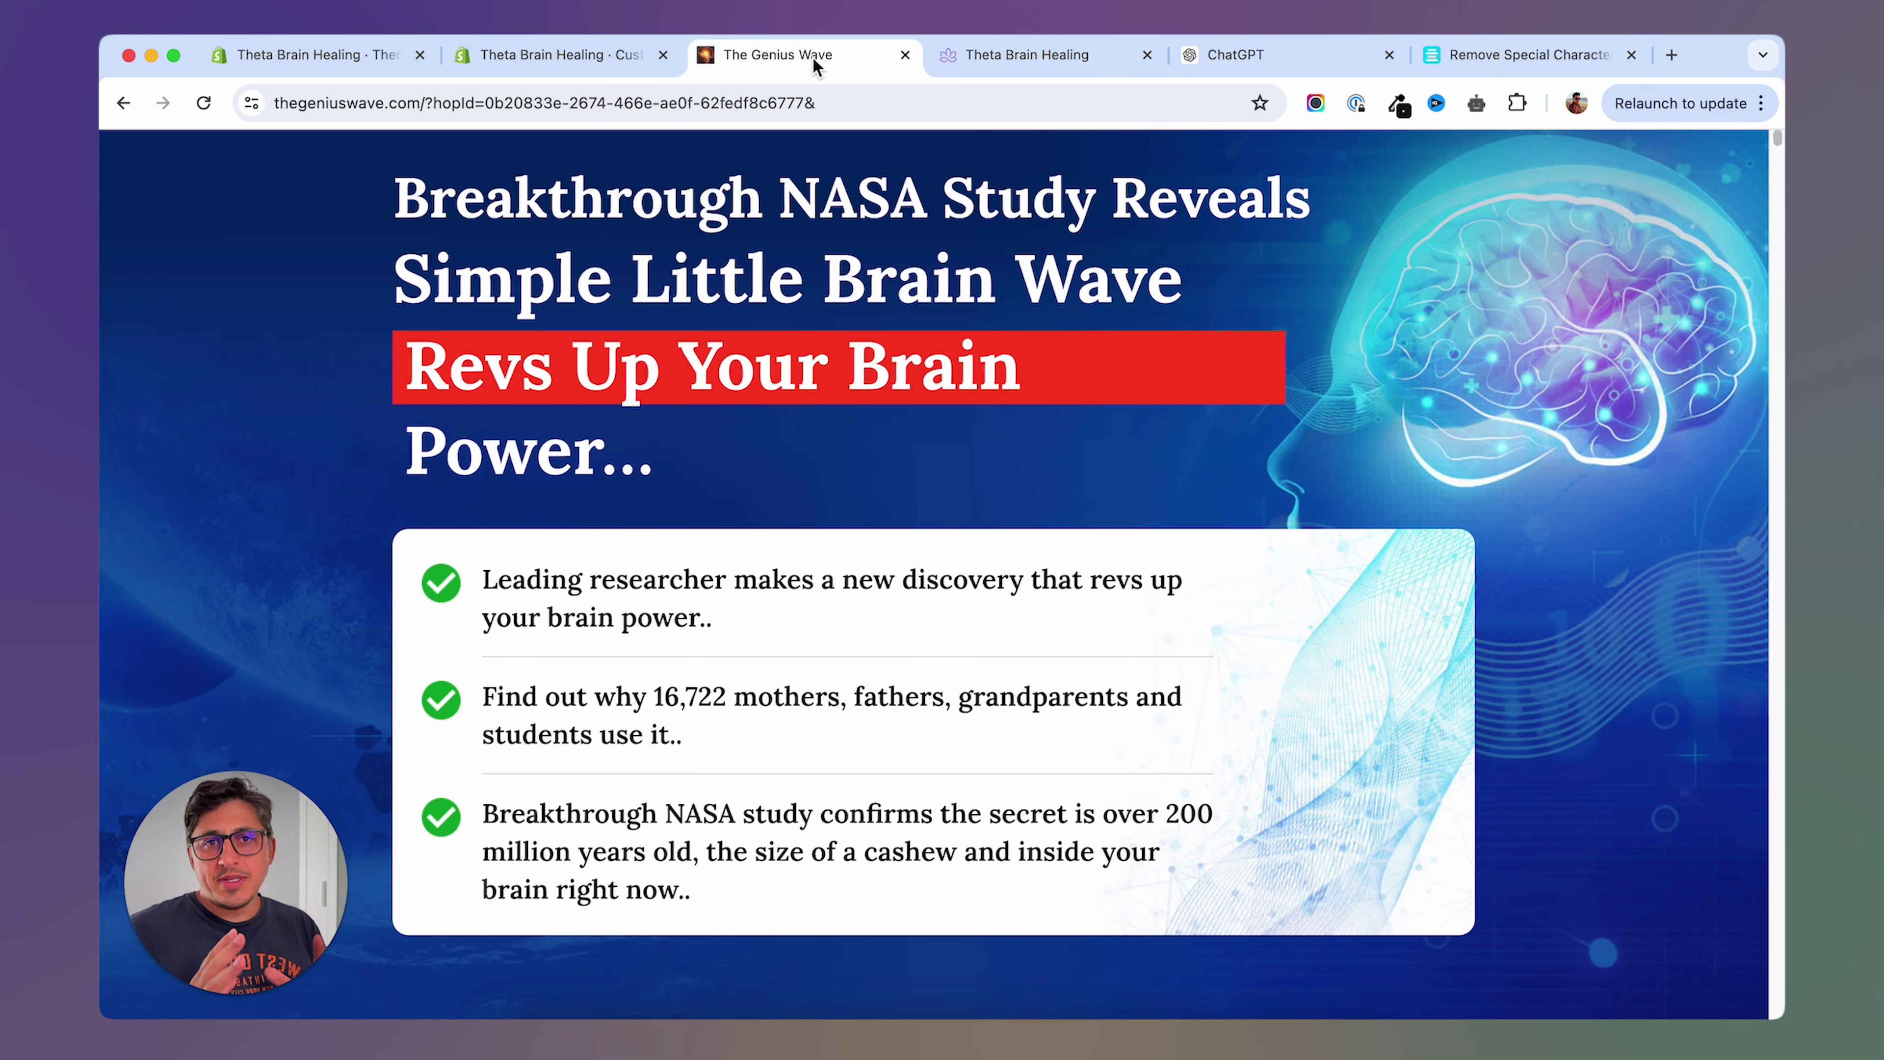
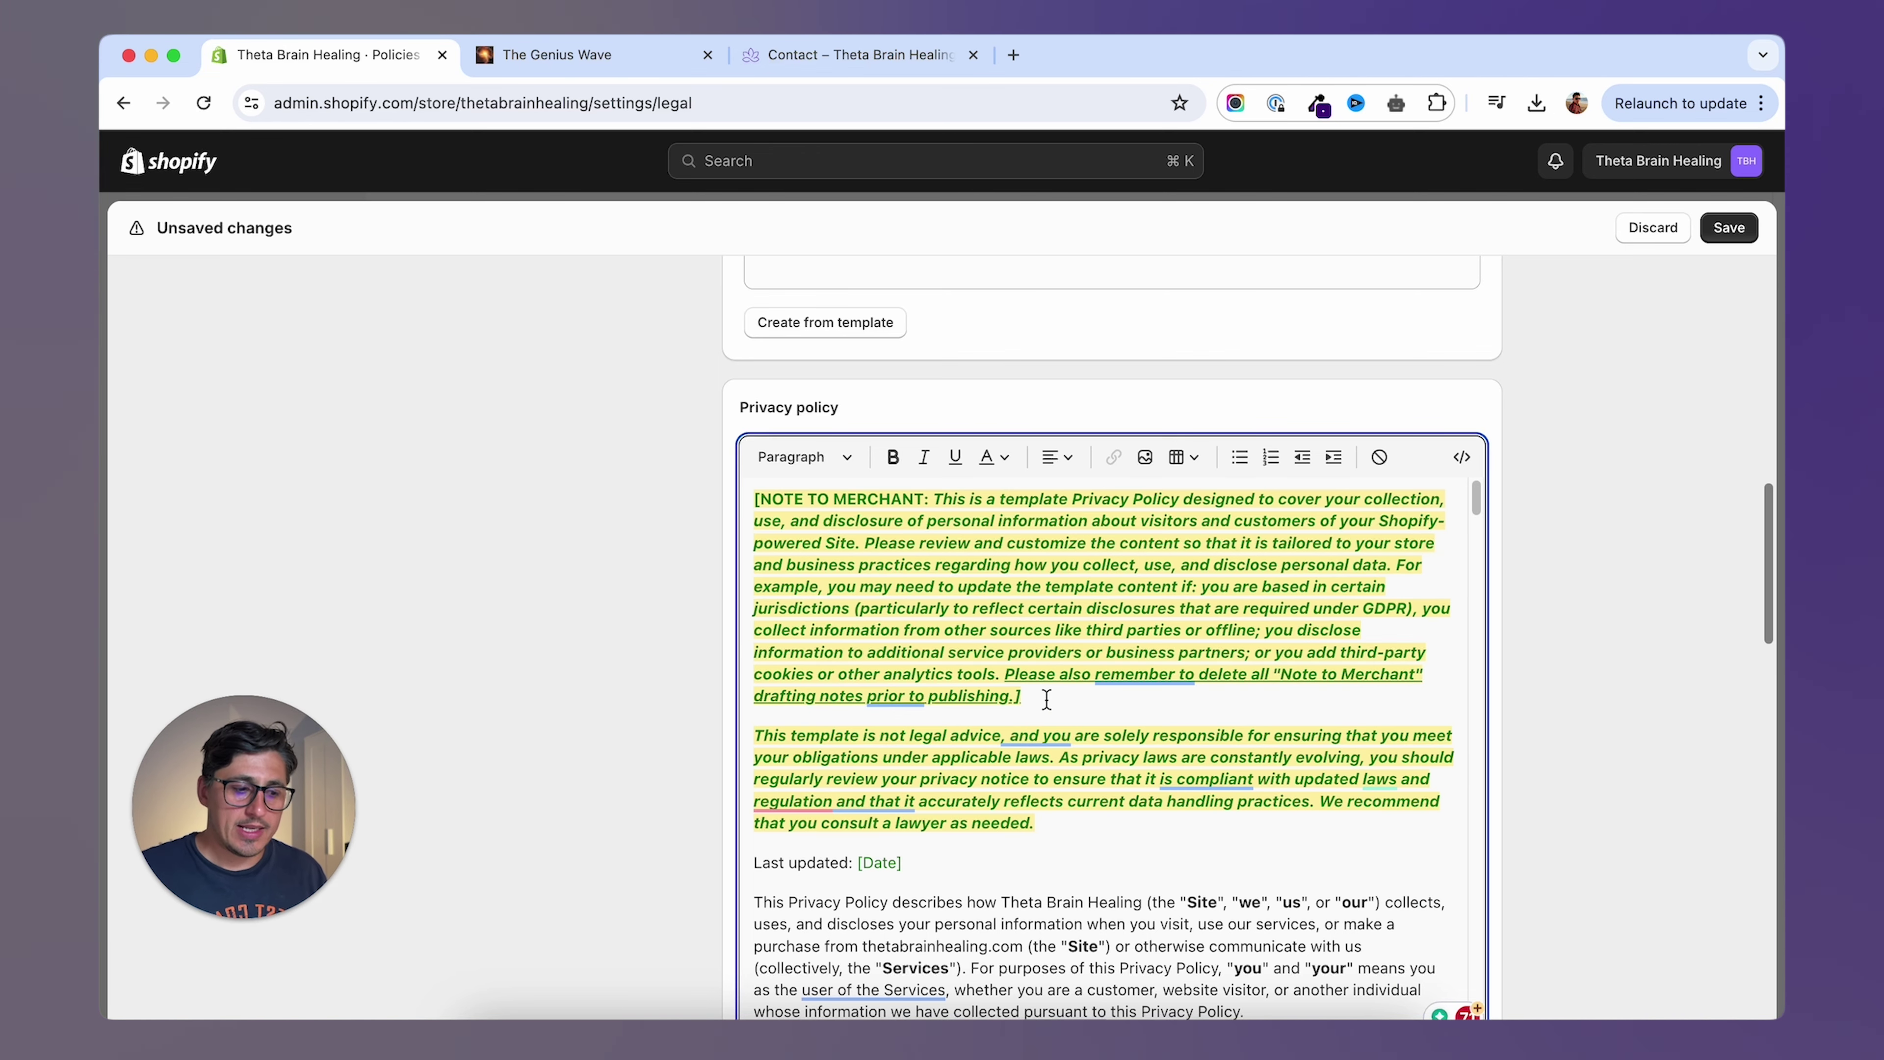
Fill the Terms of service policy from Shopify's template, save the store policies, and close the settings.
scroll(1046, 699, "down", 20)
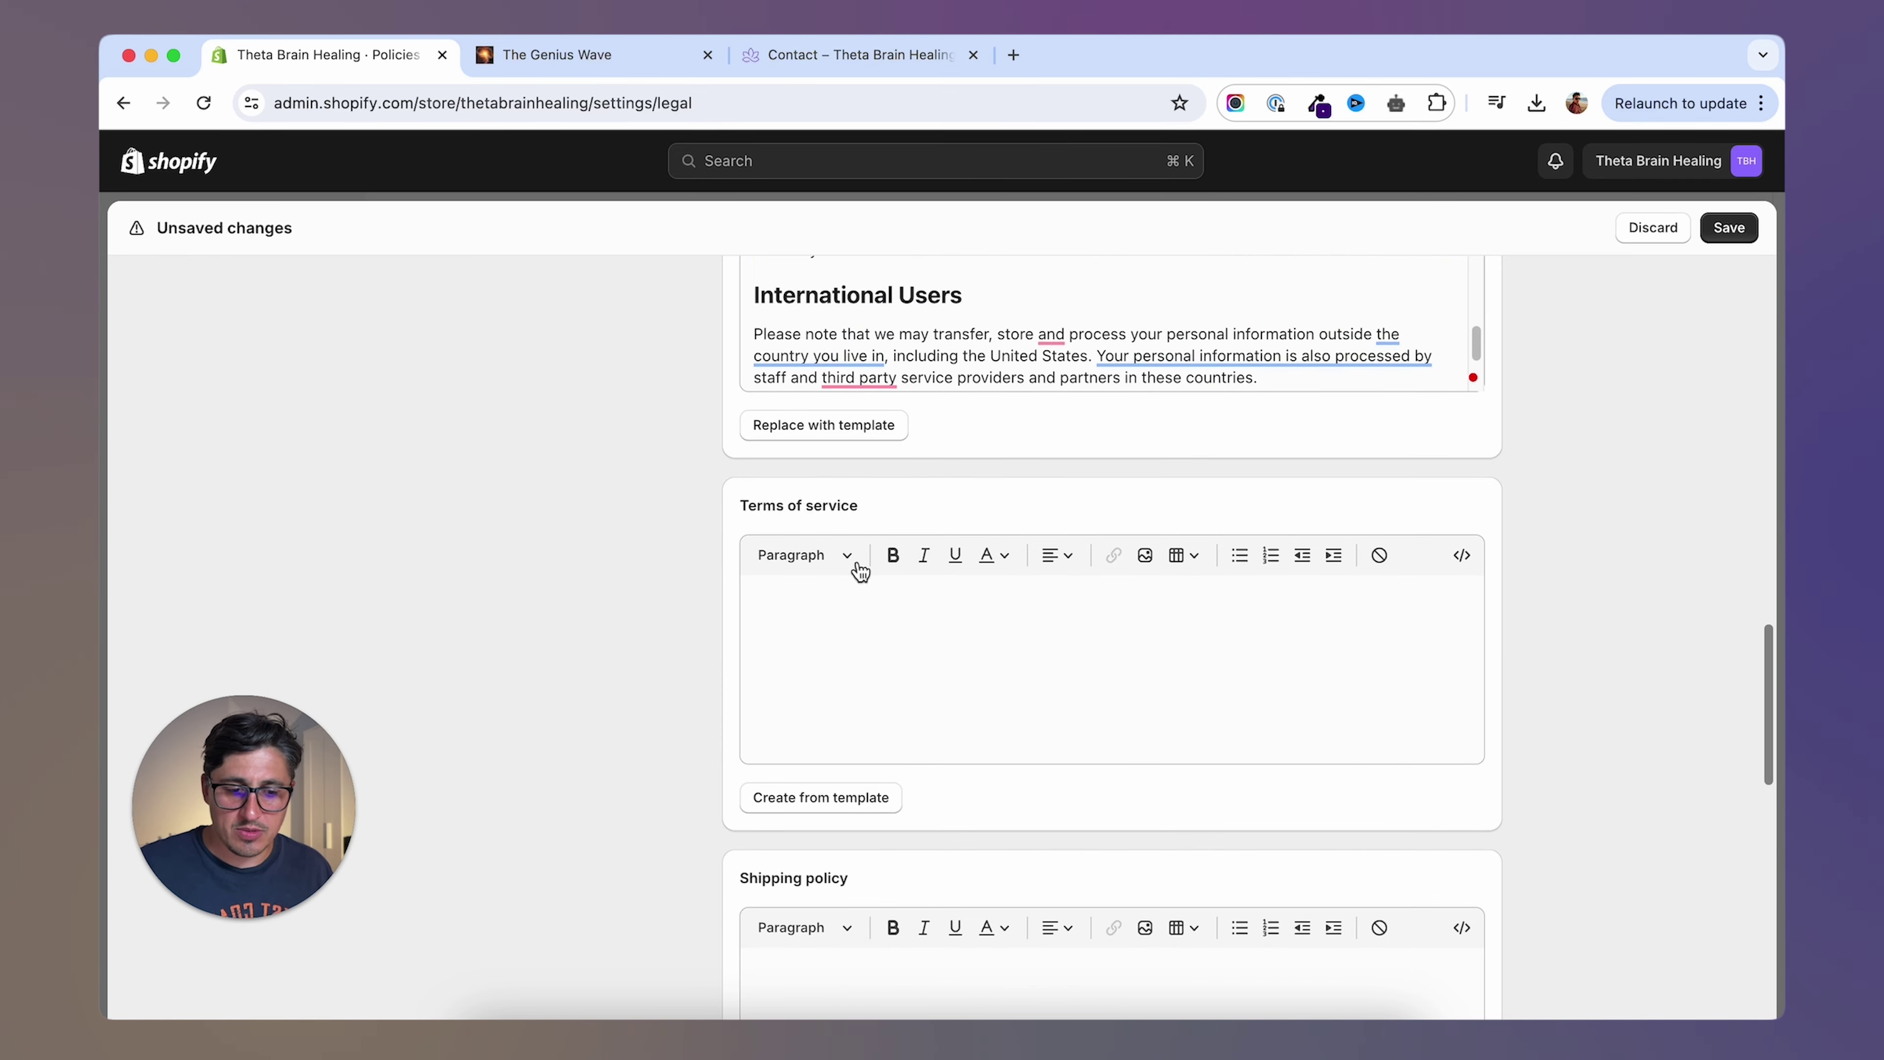
left_click(833, 800)
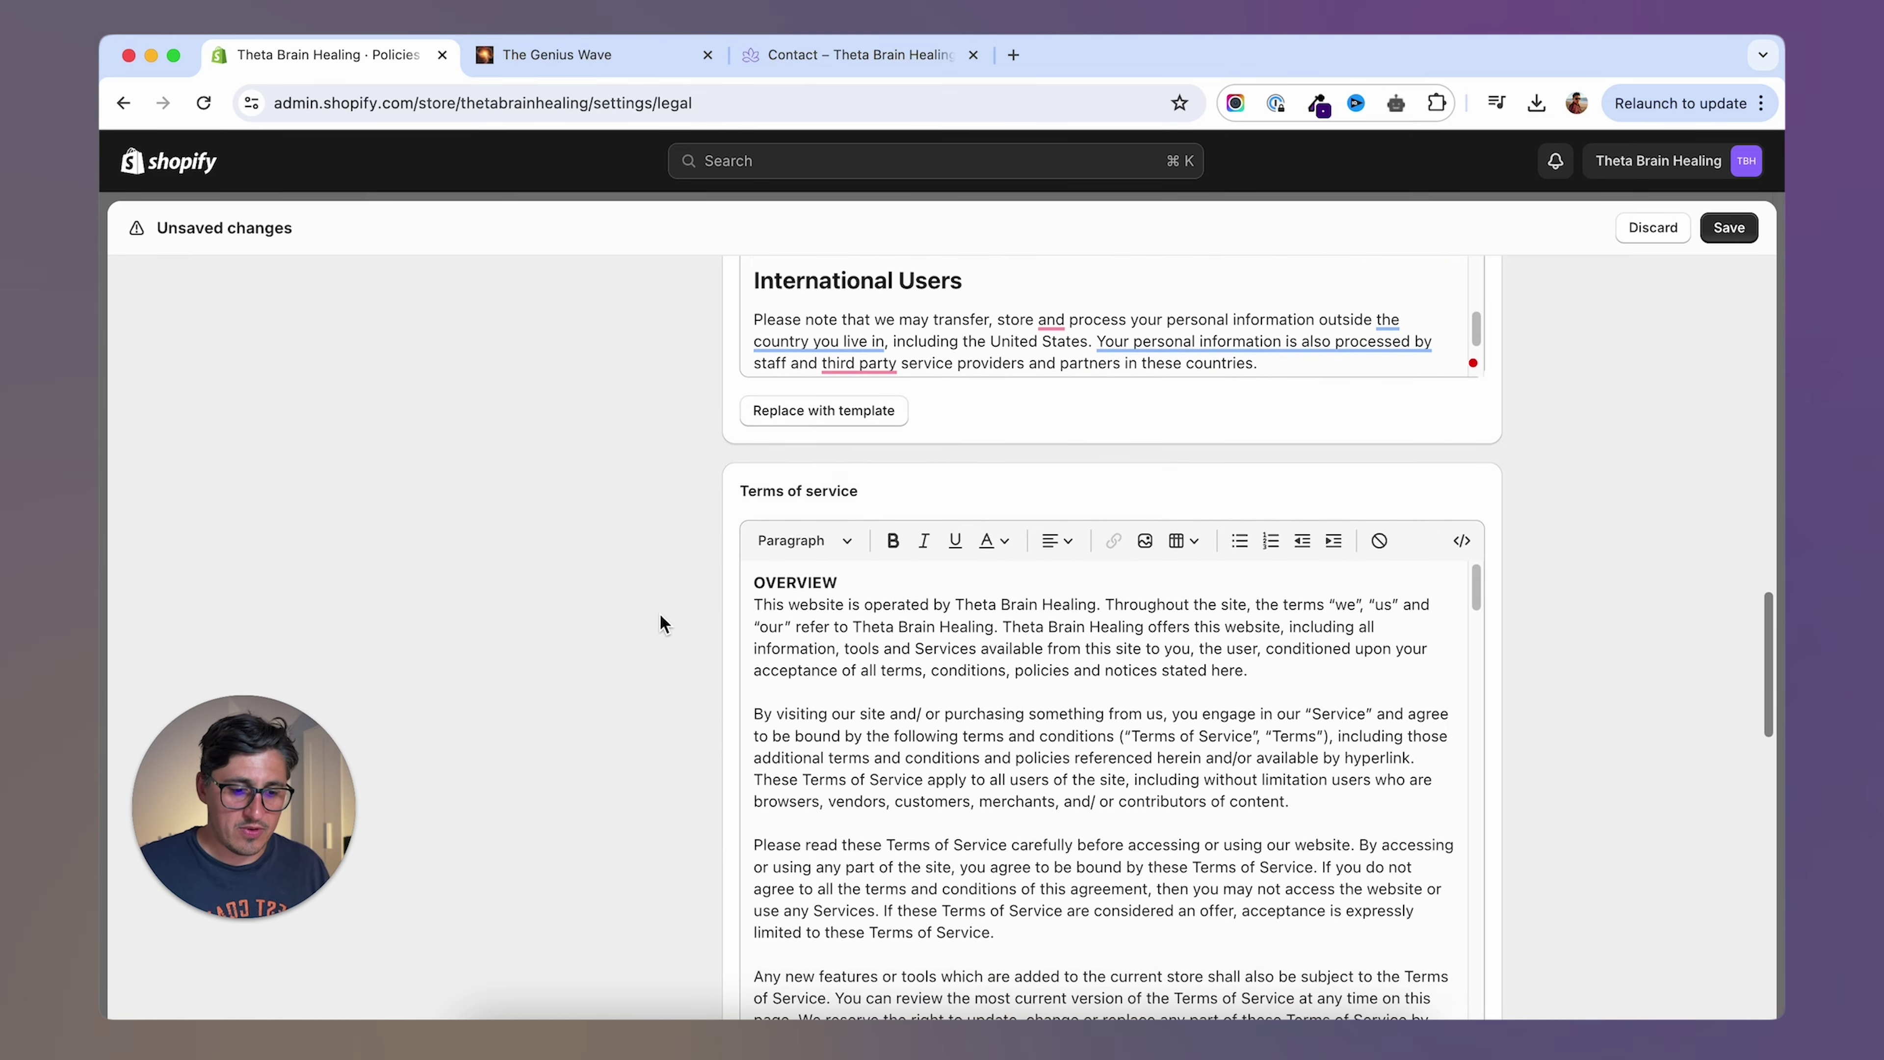
scroll(661, 616, "down", 5)
scroll(994, 605, "down", 2)
left_click(1729, 227)
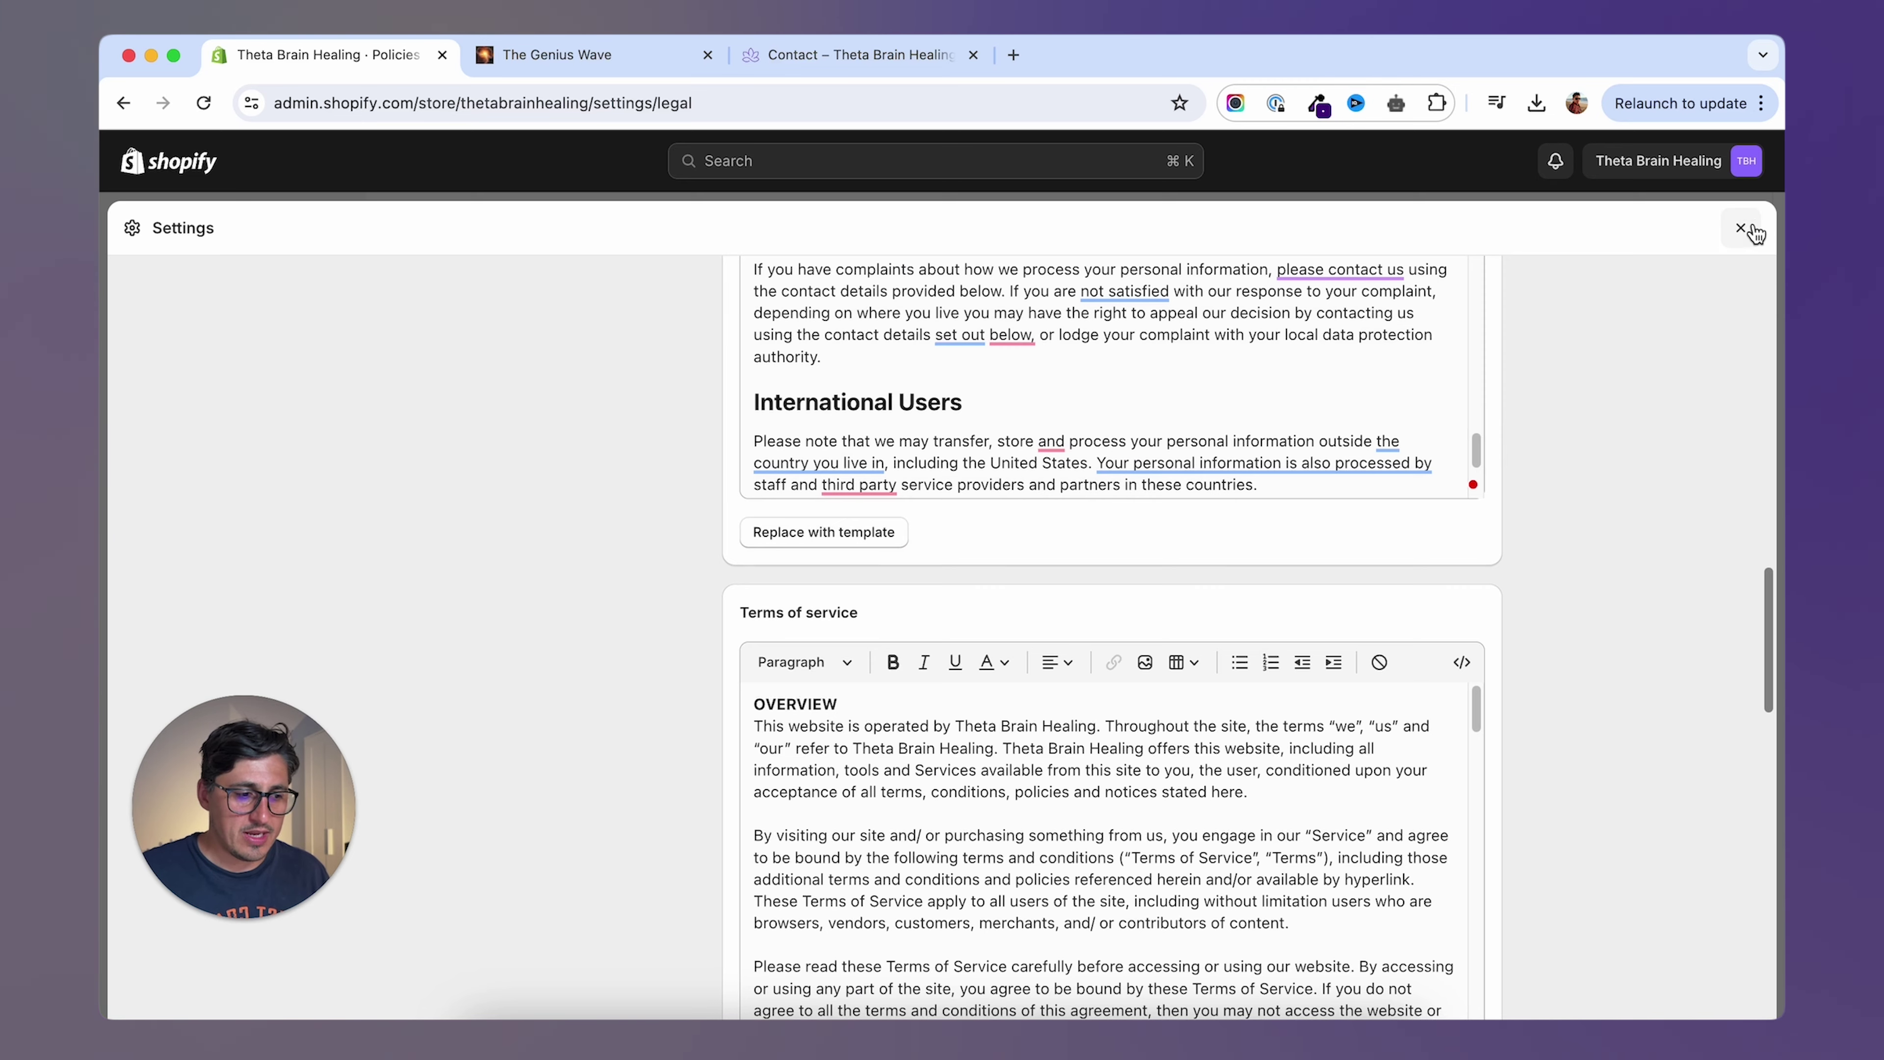
left_click(1757, 223)
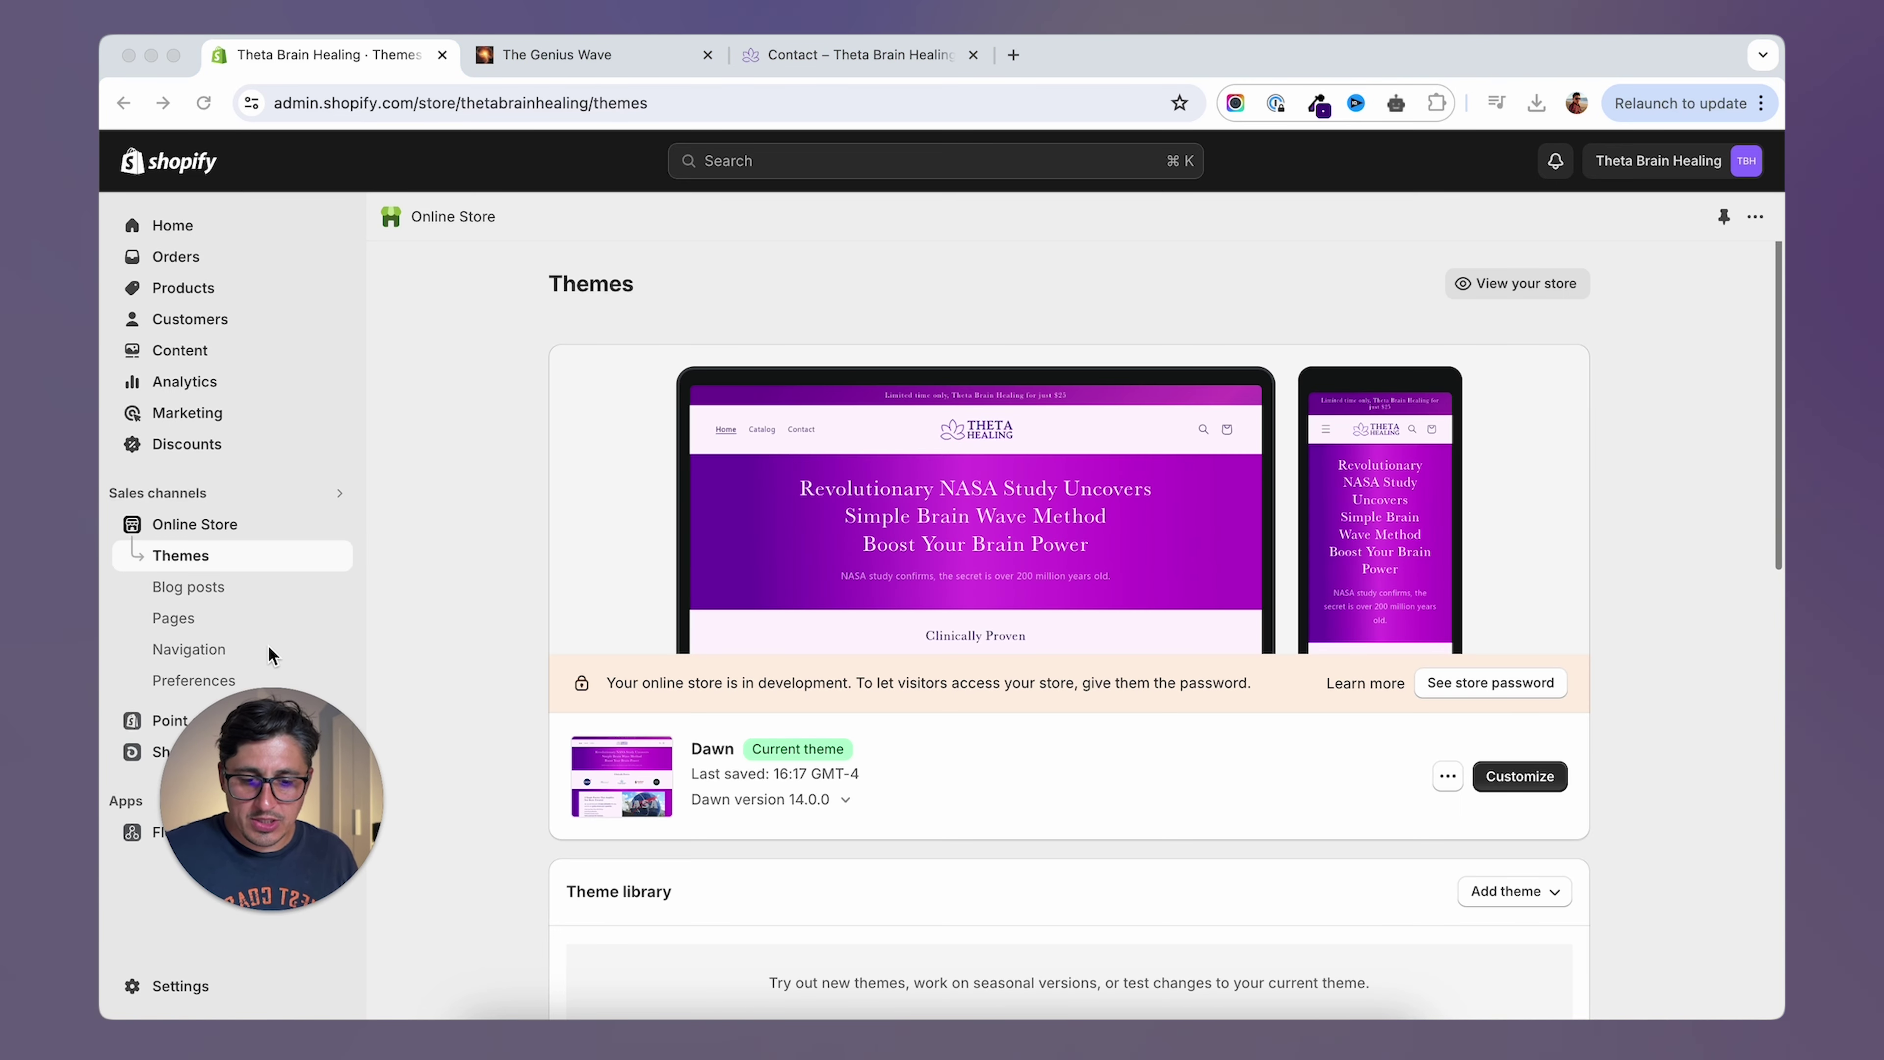
Open the online store's Footer menu in Navigation and remove its Search item.
left_click(208, 656)
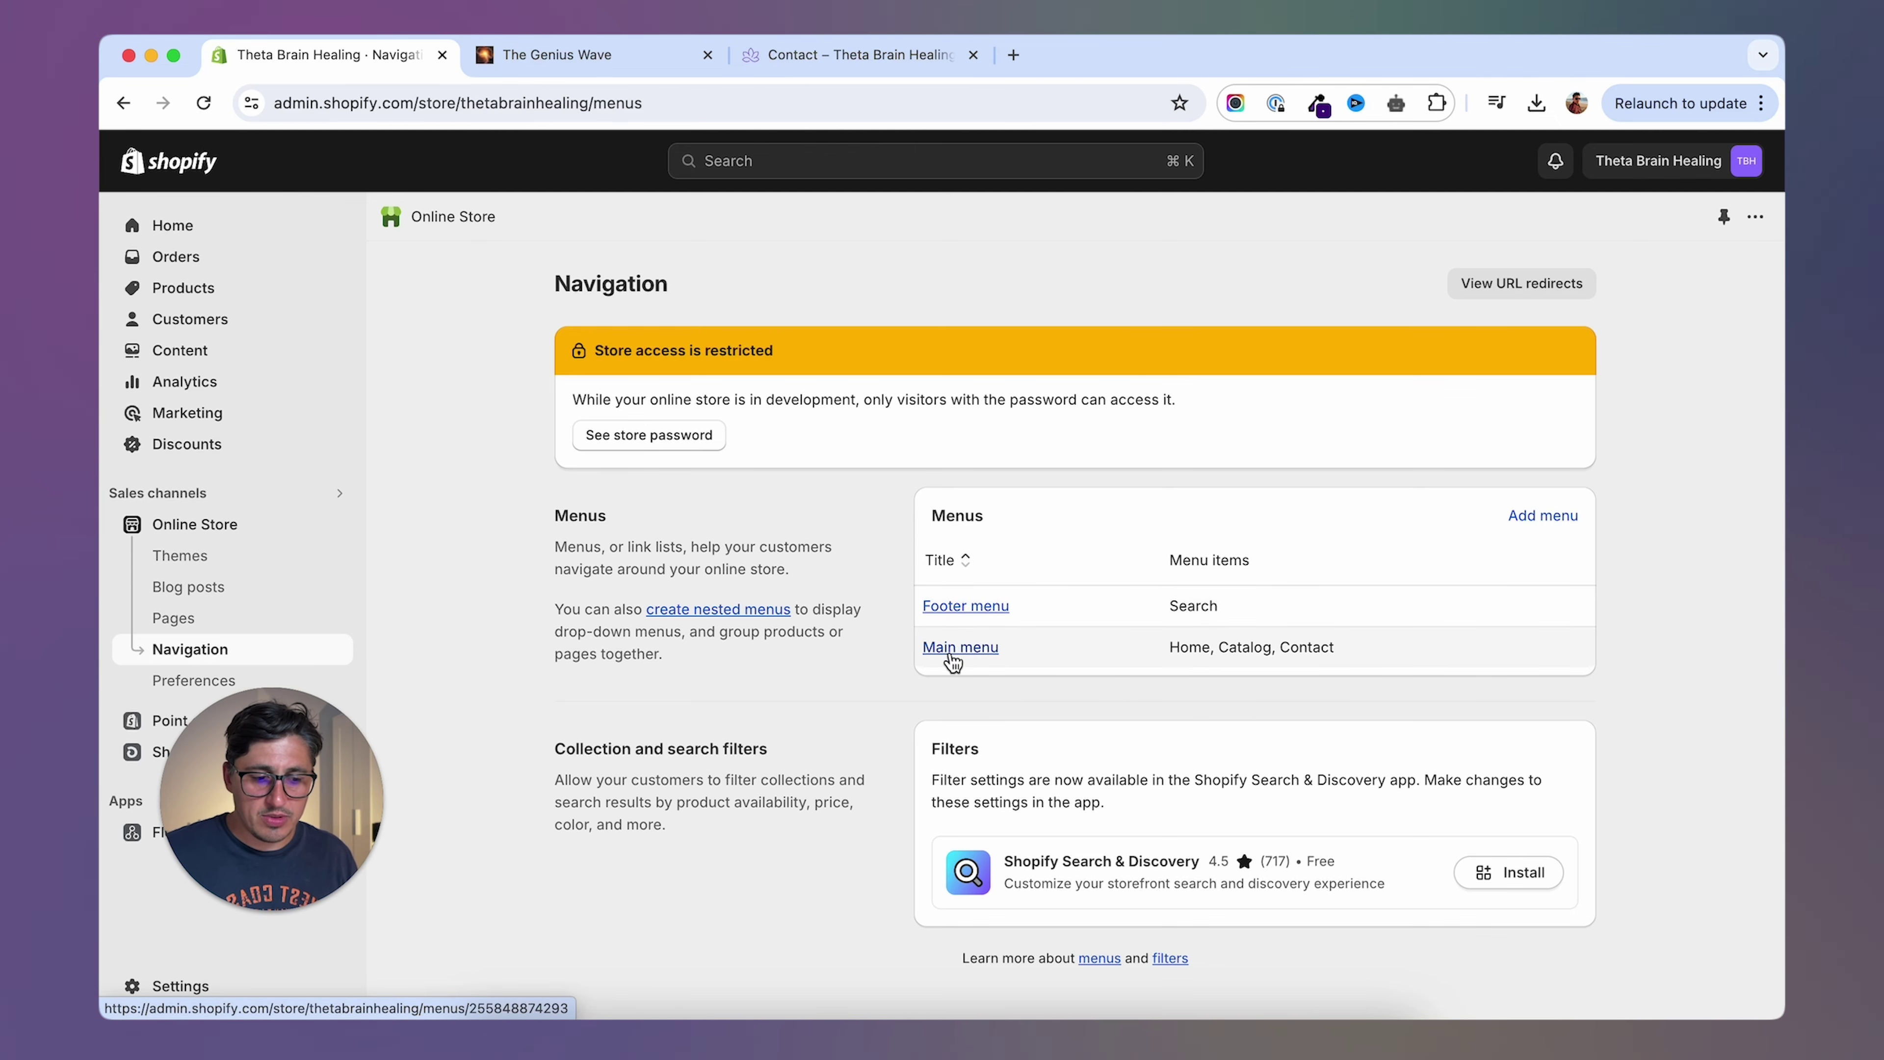
left_click(994, 607)
left_click(1198, 564)
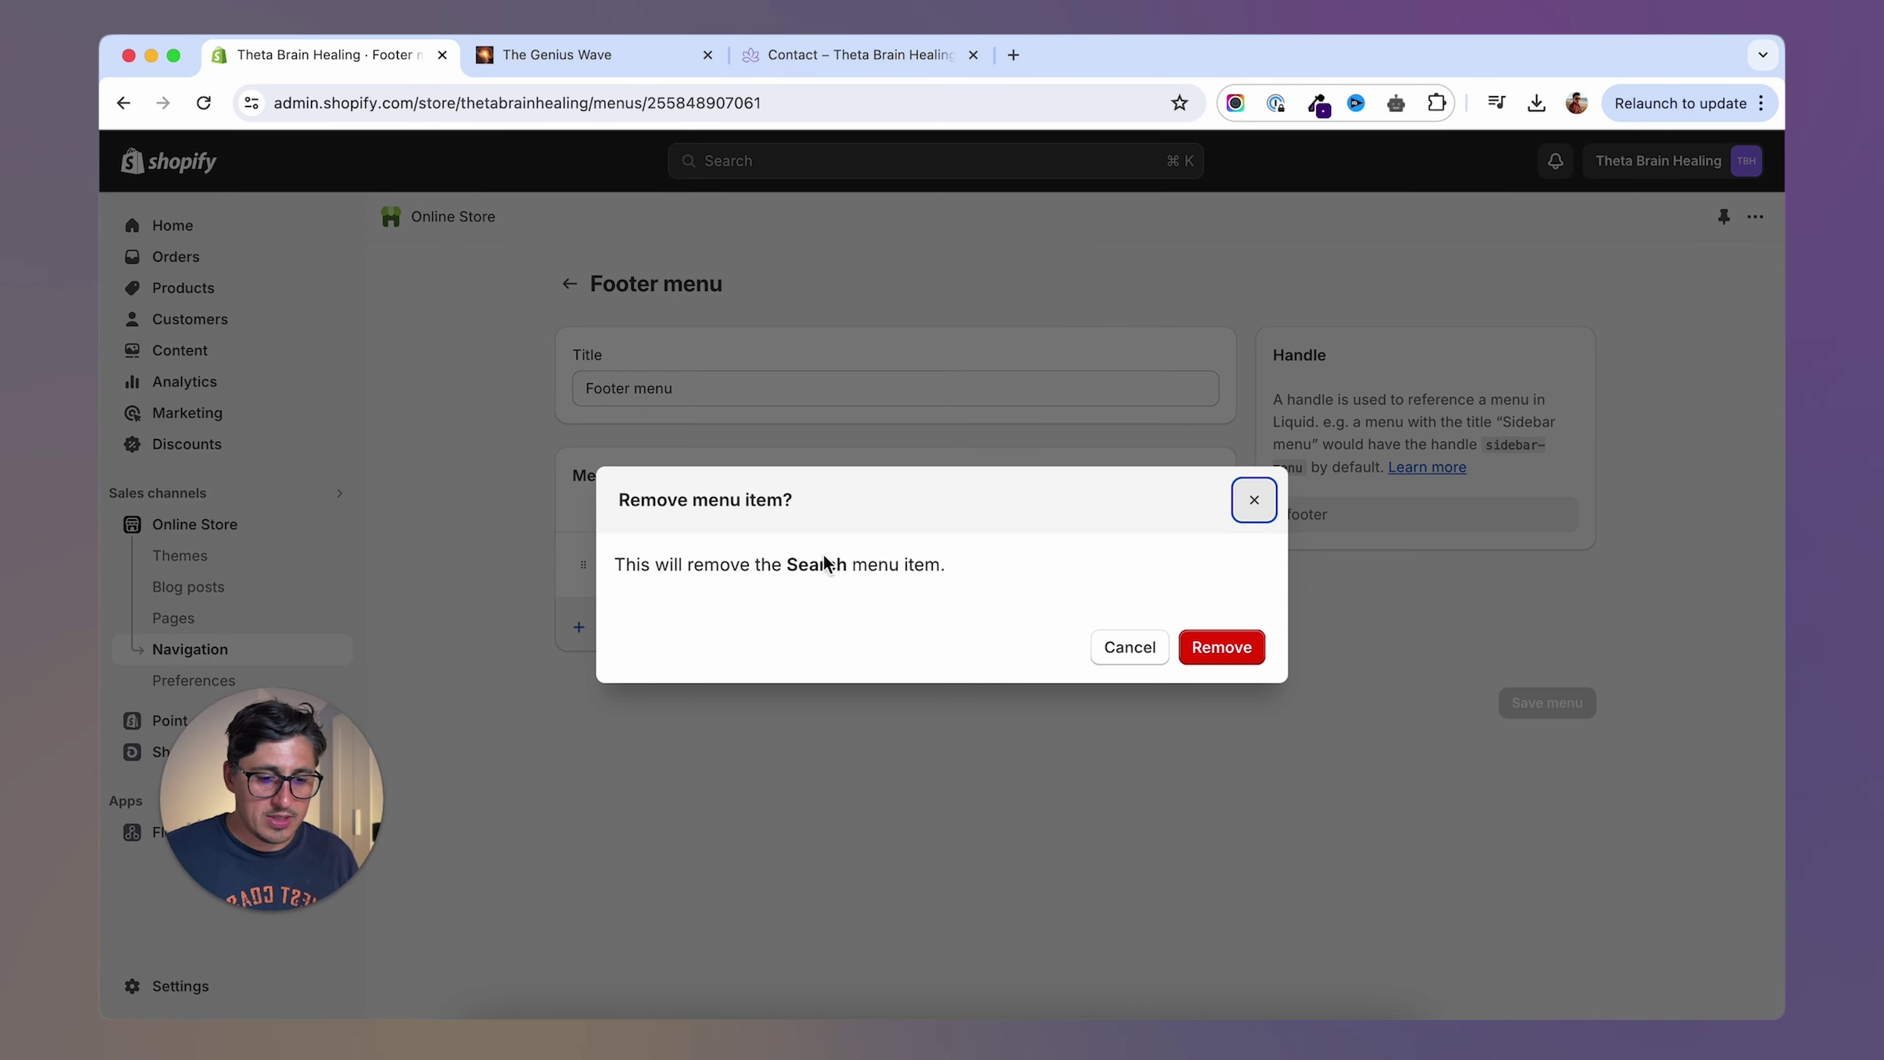
left_click(1218, 663)
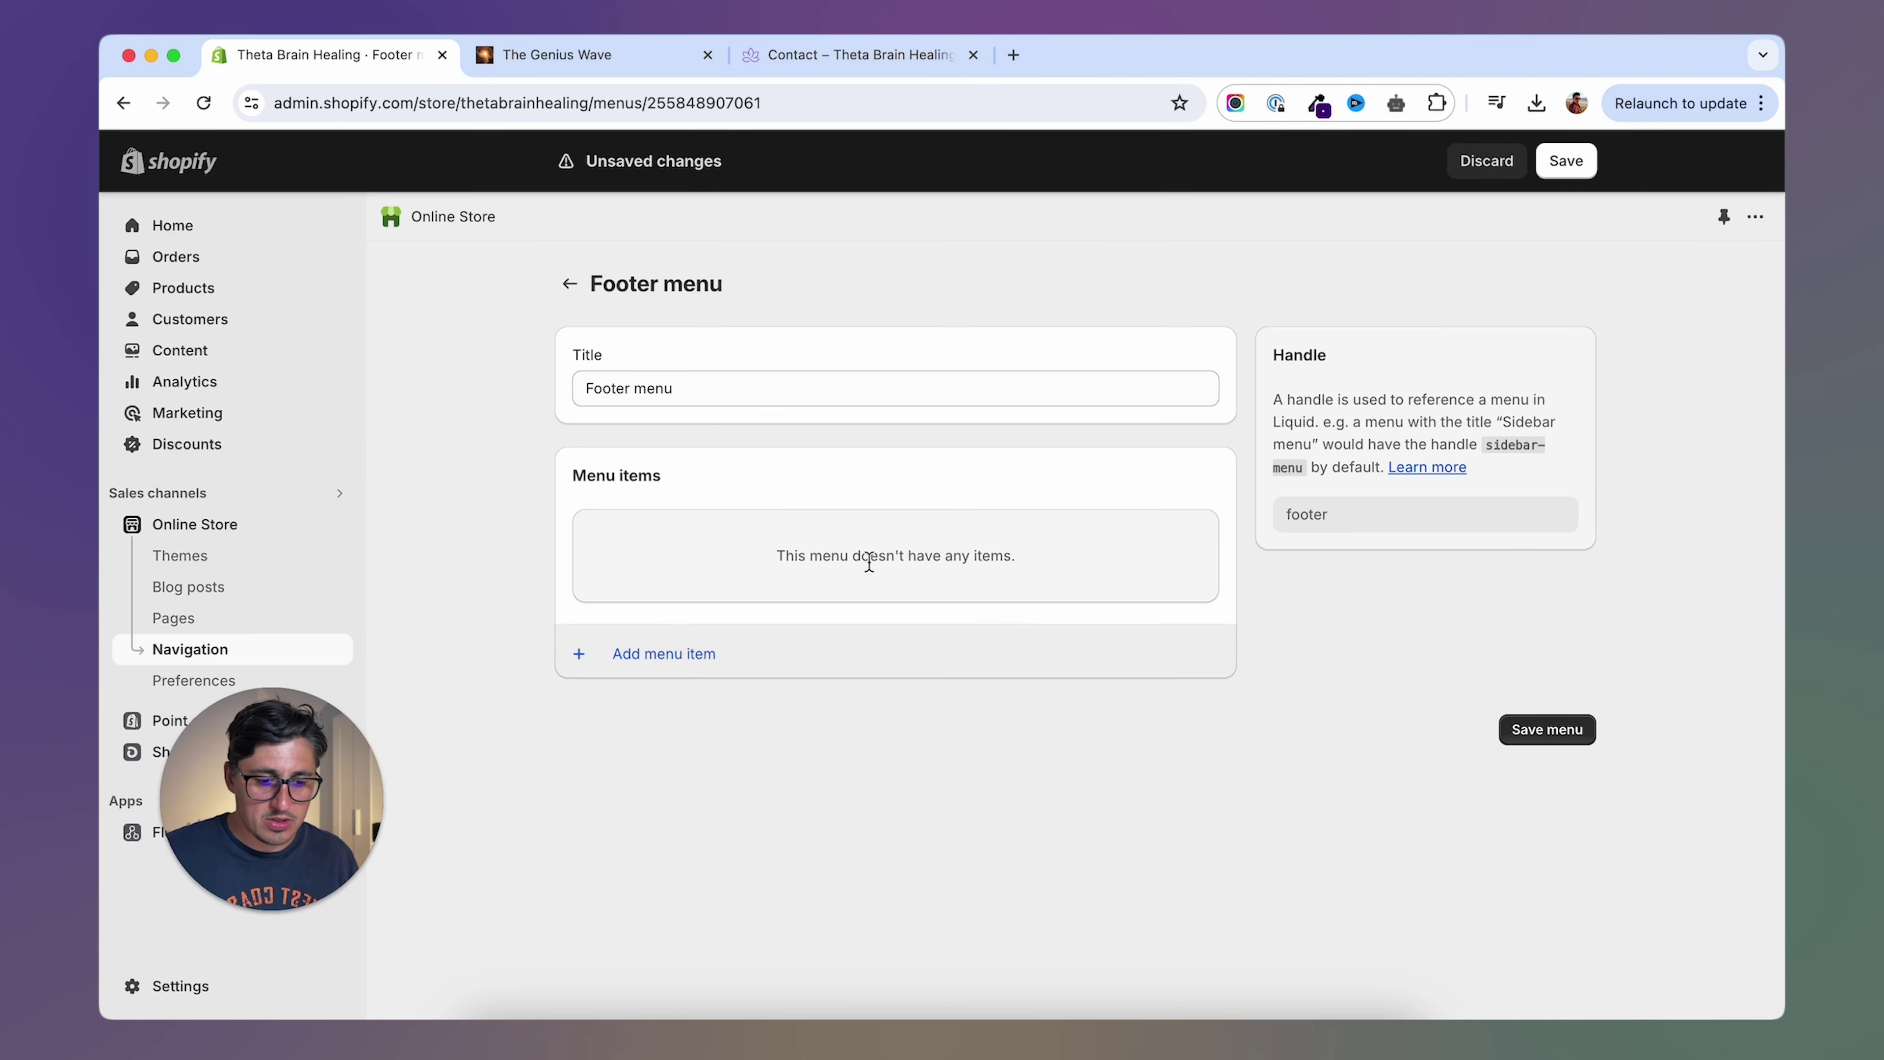
Add a footer menu item named "Terms & Conditions" linked to the Terms of Service policy.
left_click(635, 655)
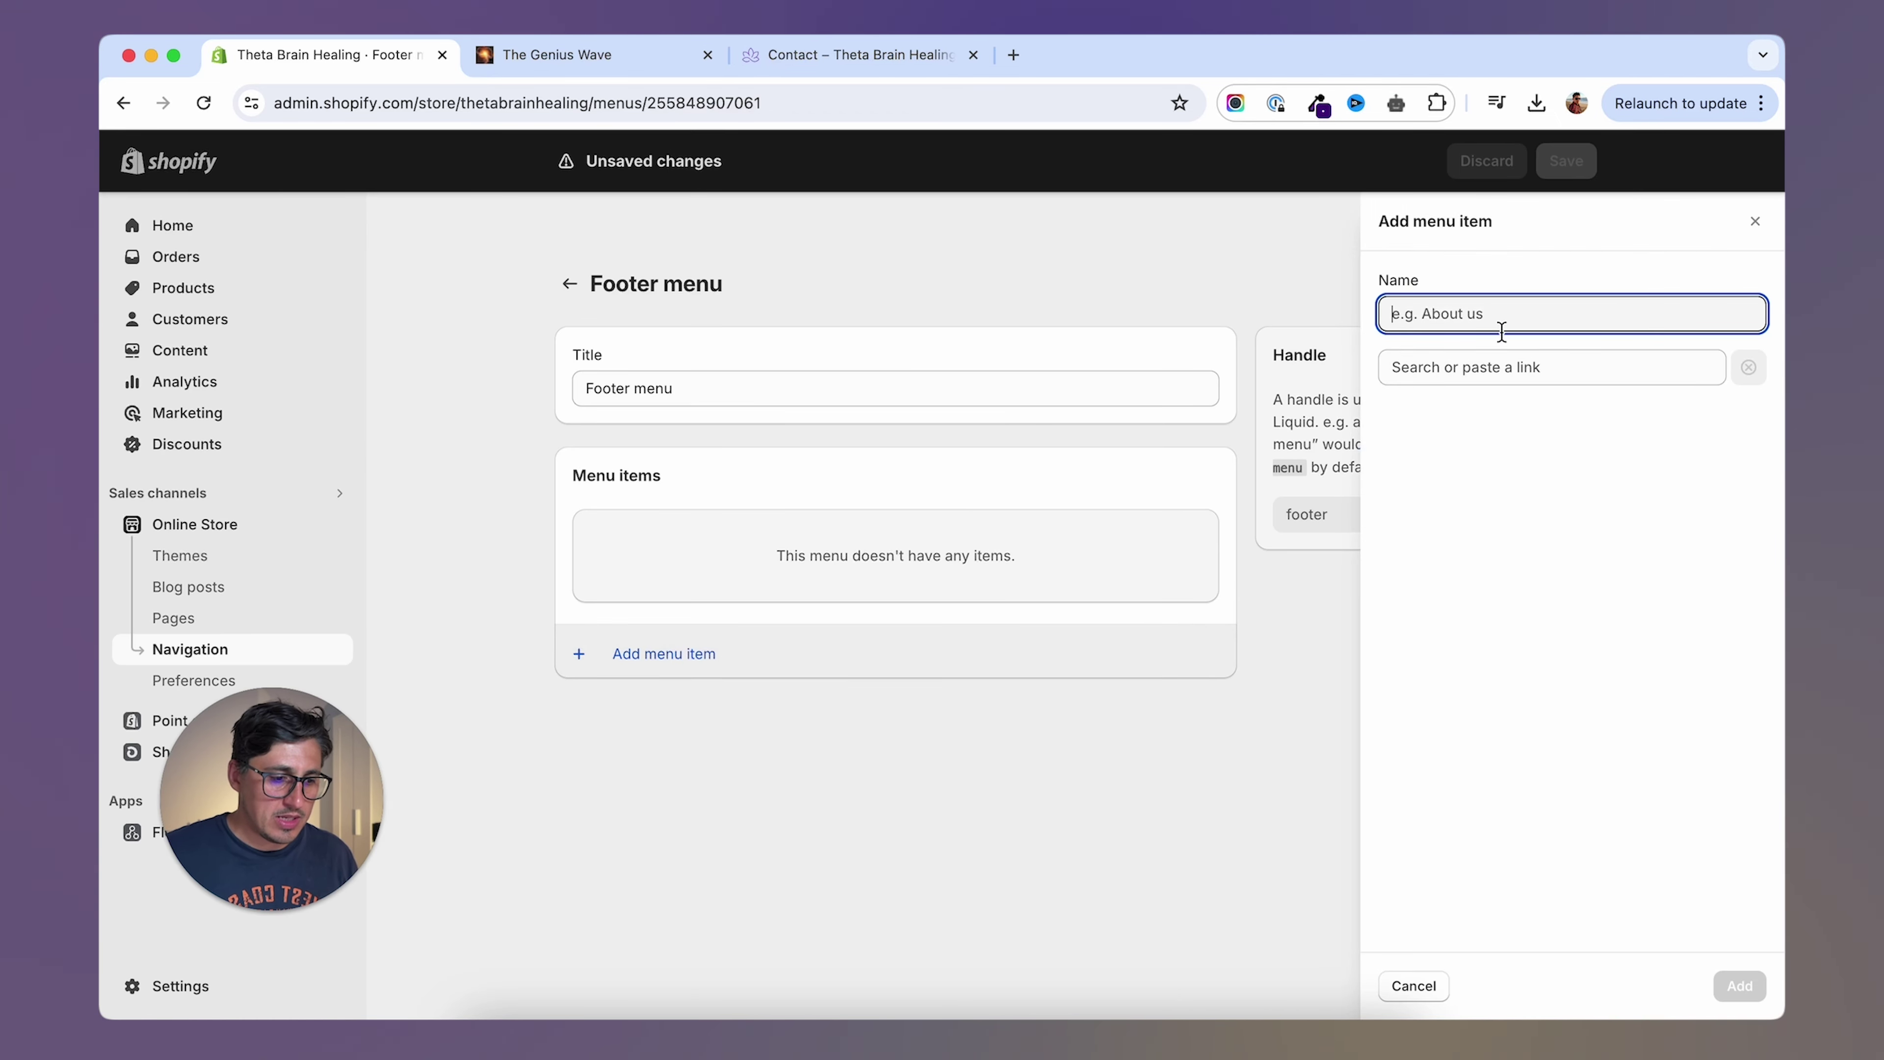
type("Terms")
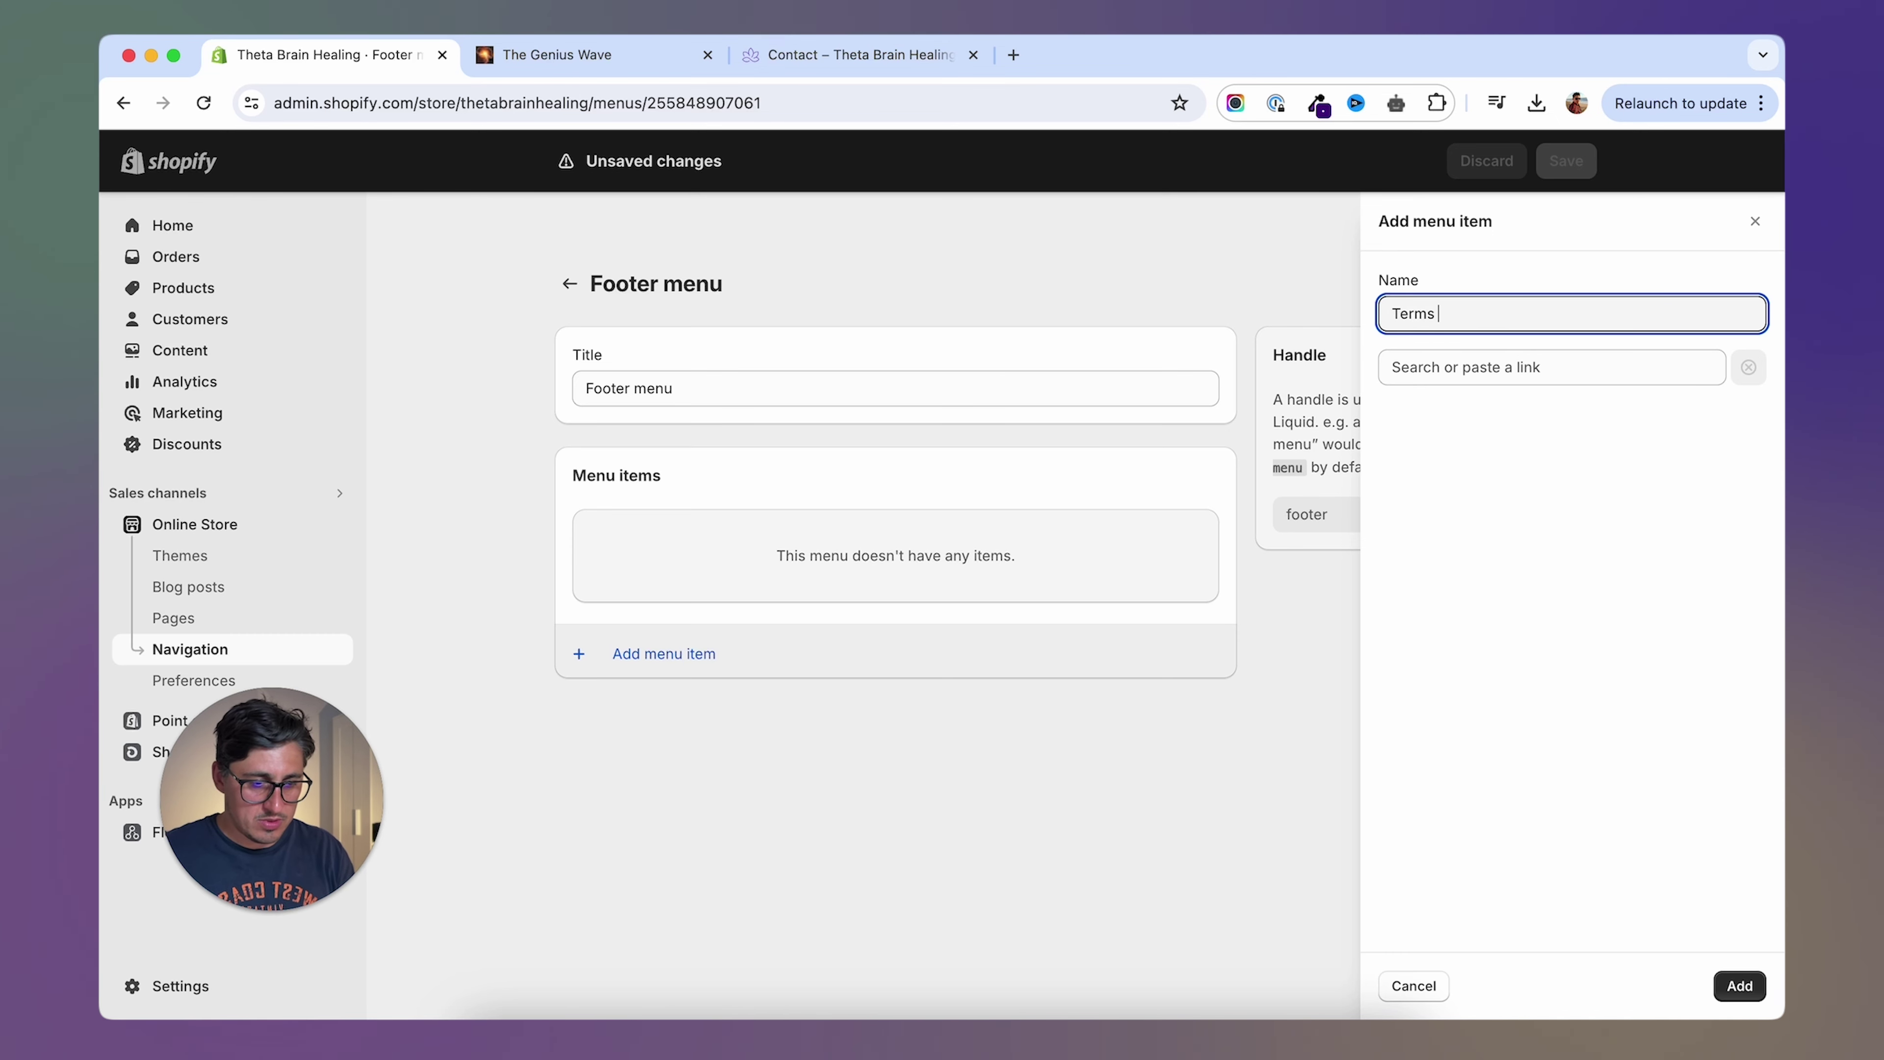
type(" and Conditi")
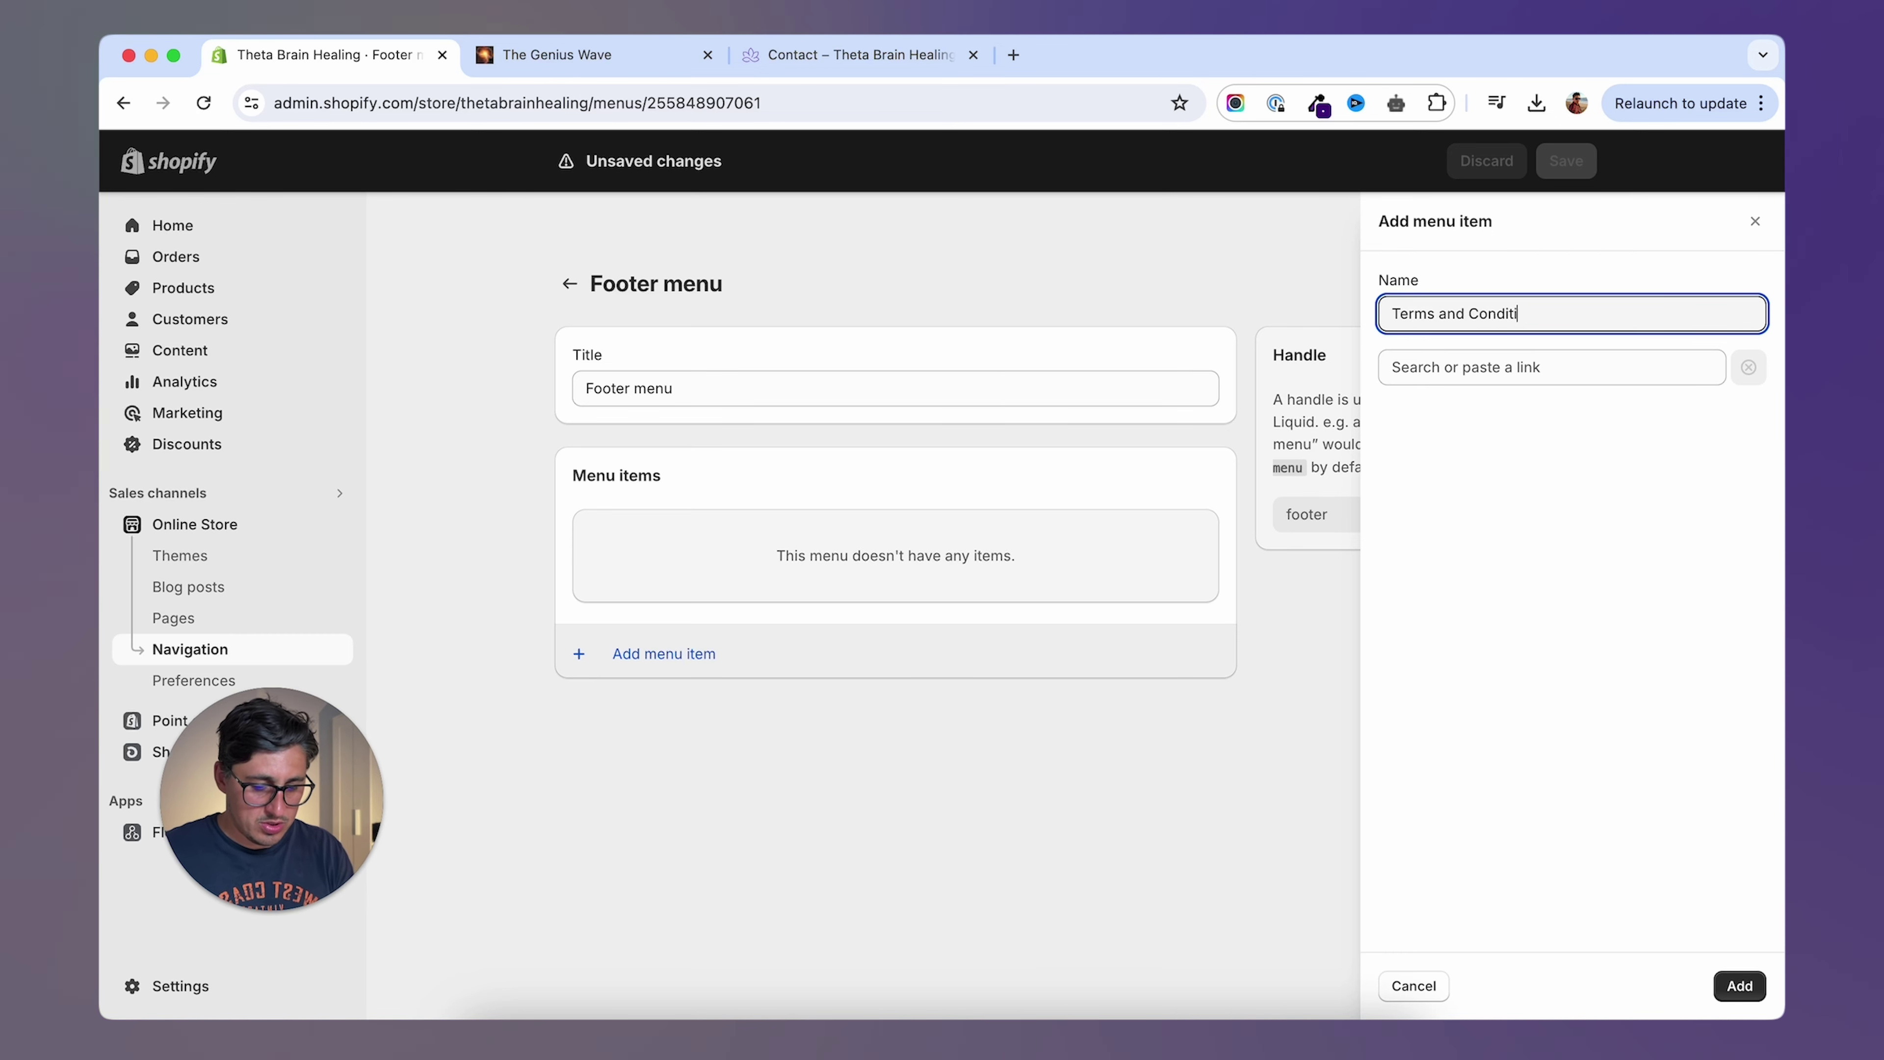
left_click_drag(1464, 315, 1440, 317)
type("&")
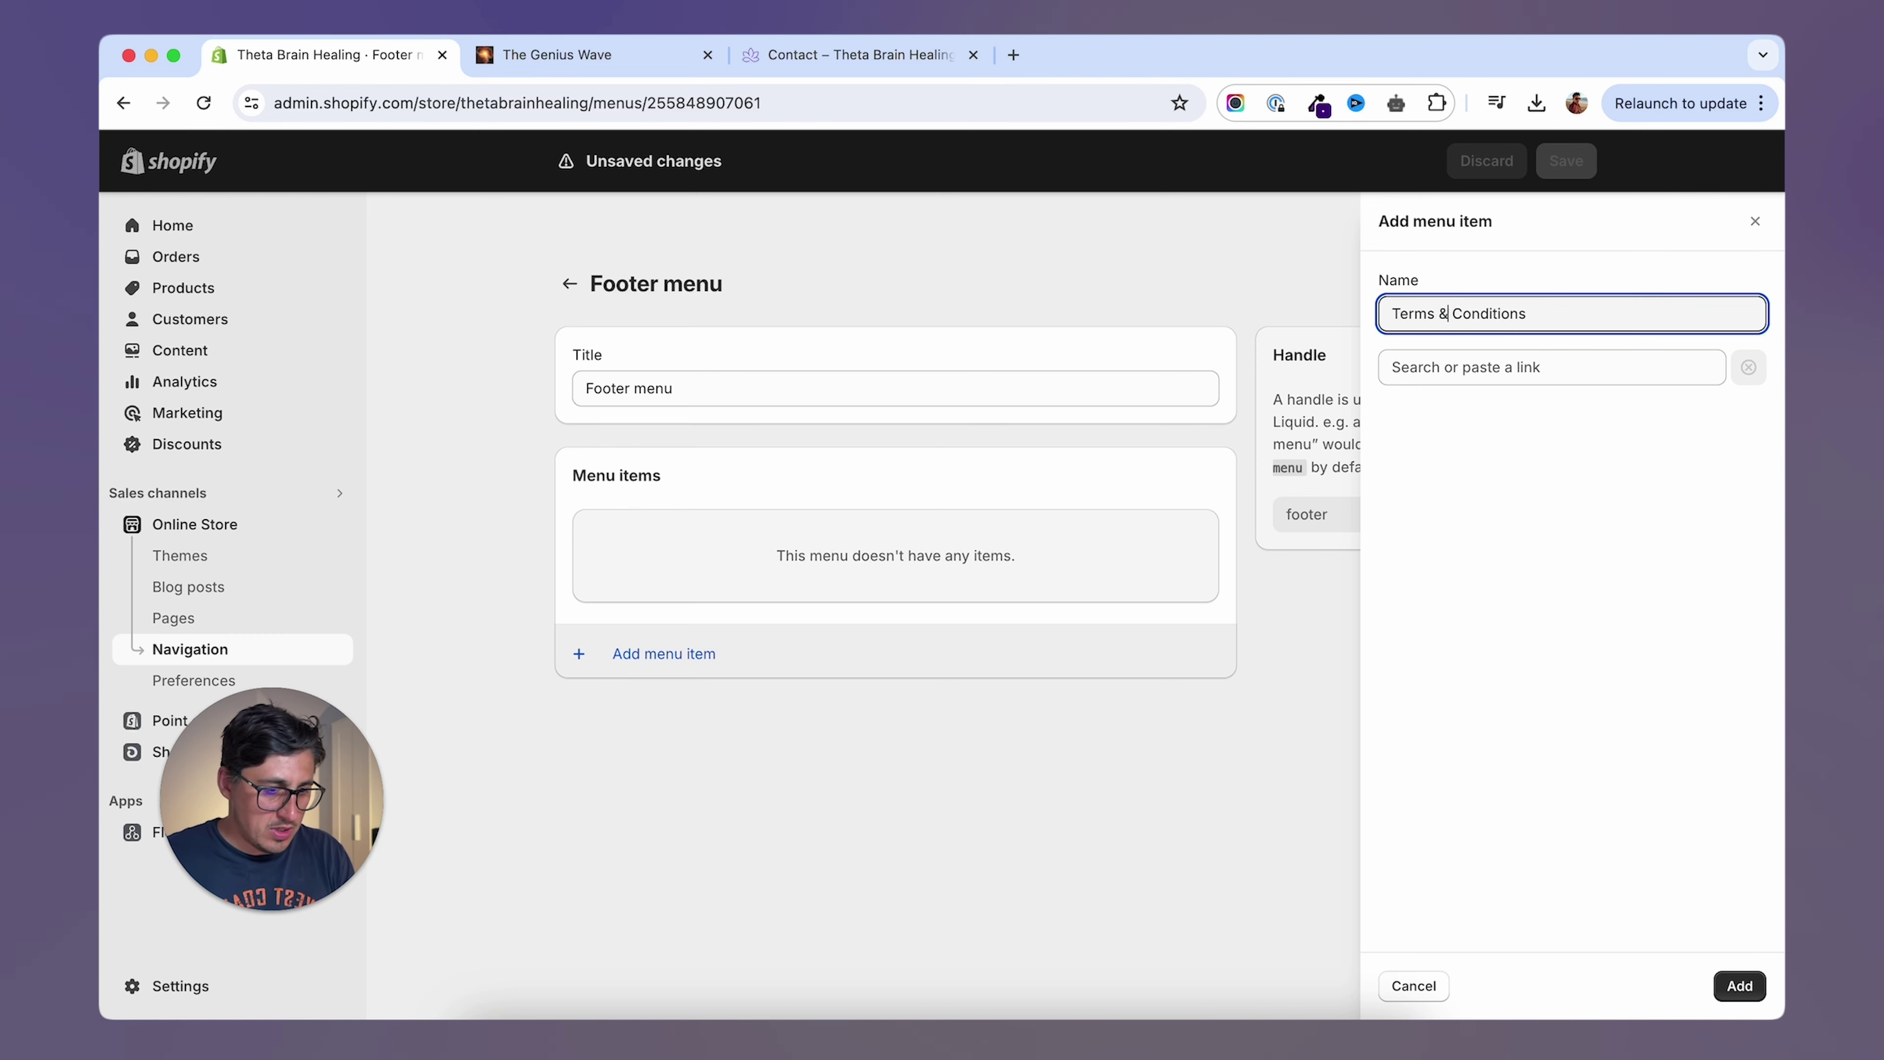
left_click(1576, 368)
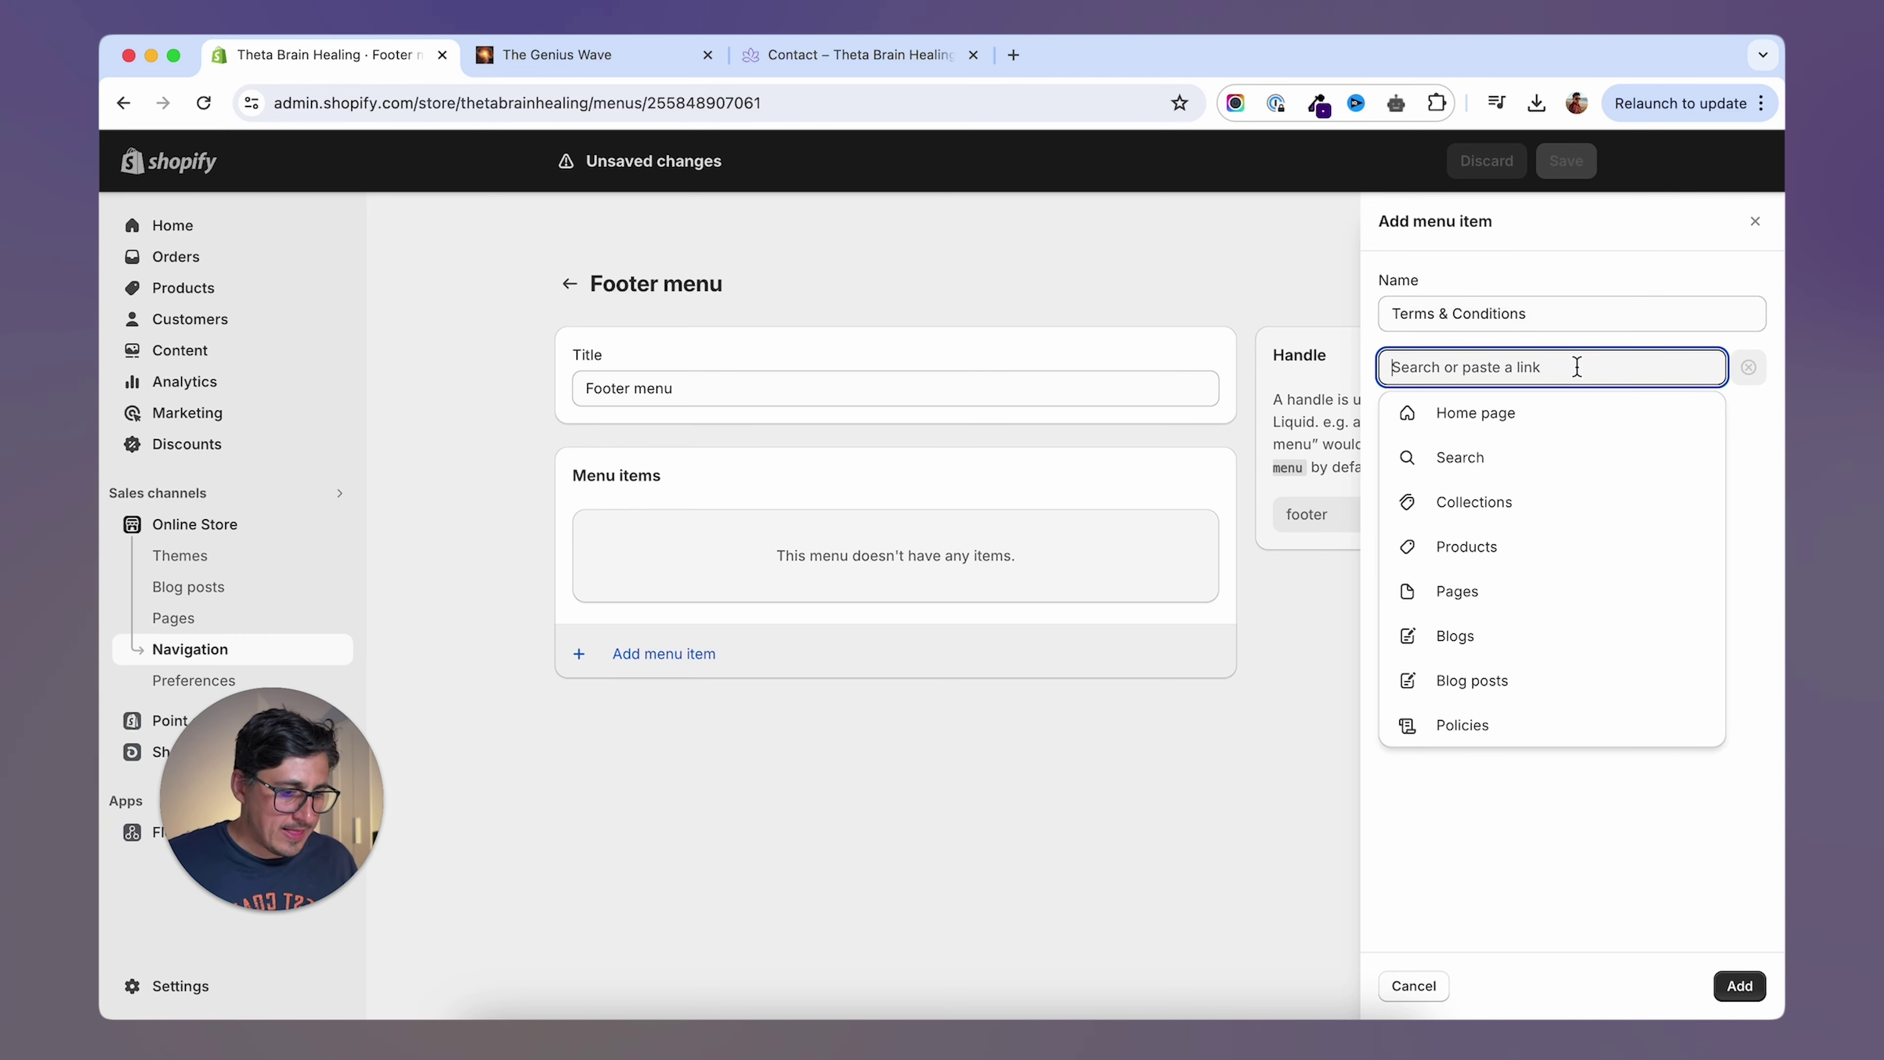
left_click(1510, 727)
left_click(1499, 503)
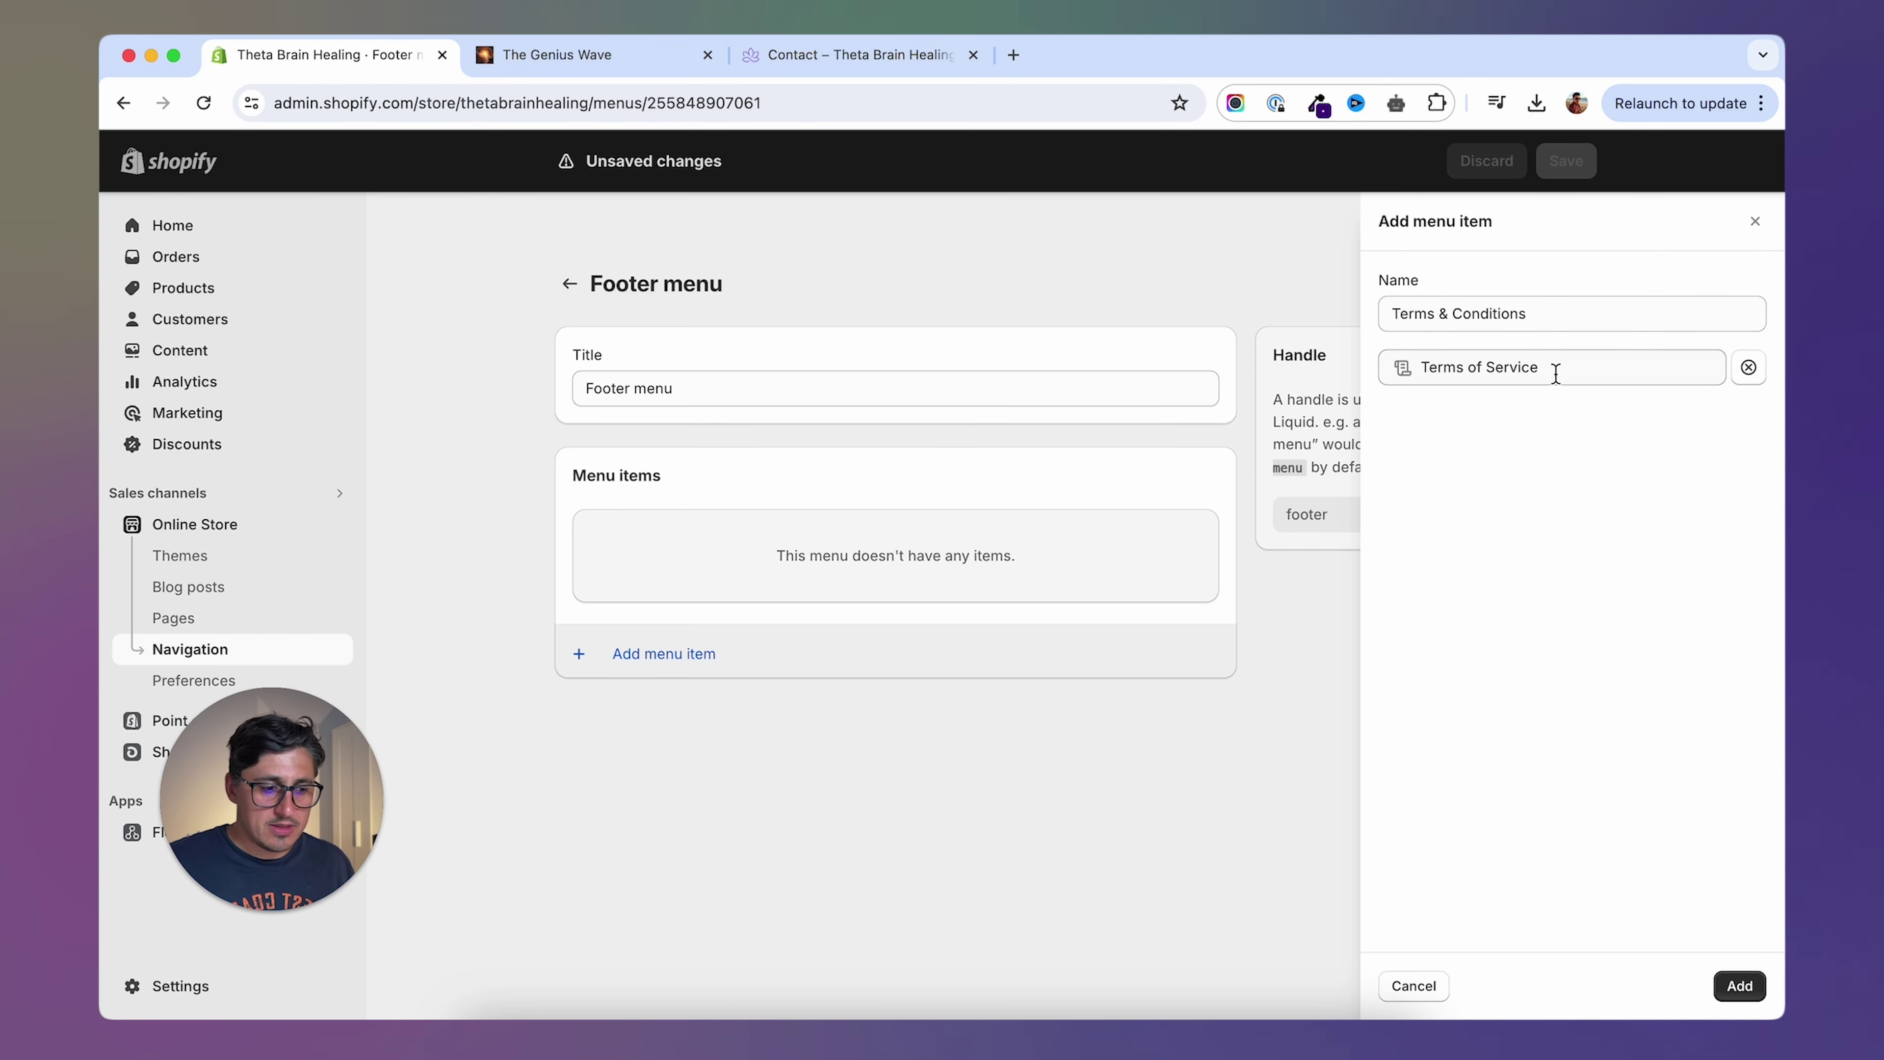
left_click(1738, 987)
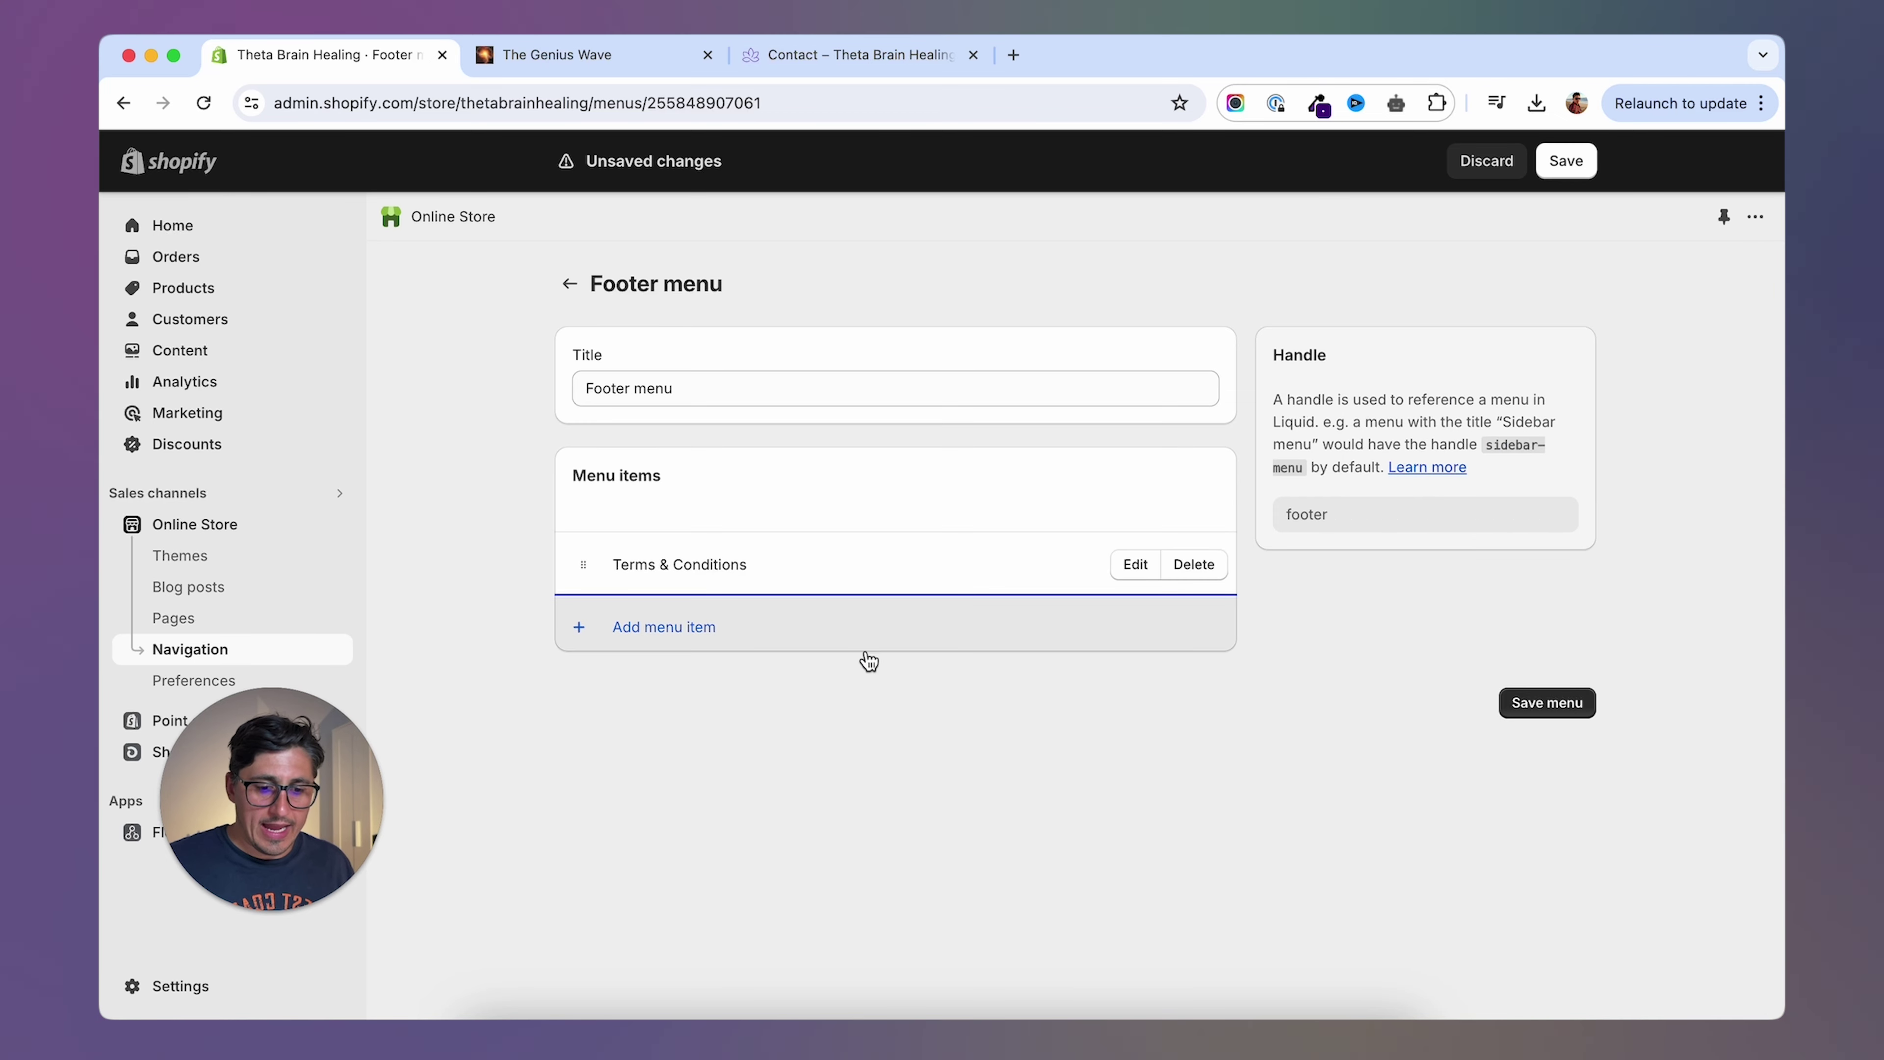
Add a footer menu item named "Privacy Policy" linked to the Privacy Policy.
left_click(586, 630)
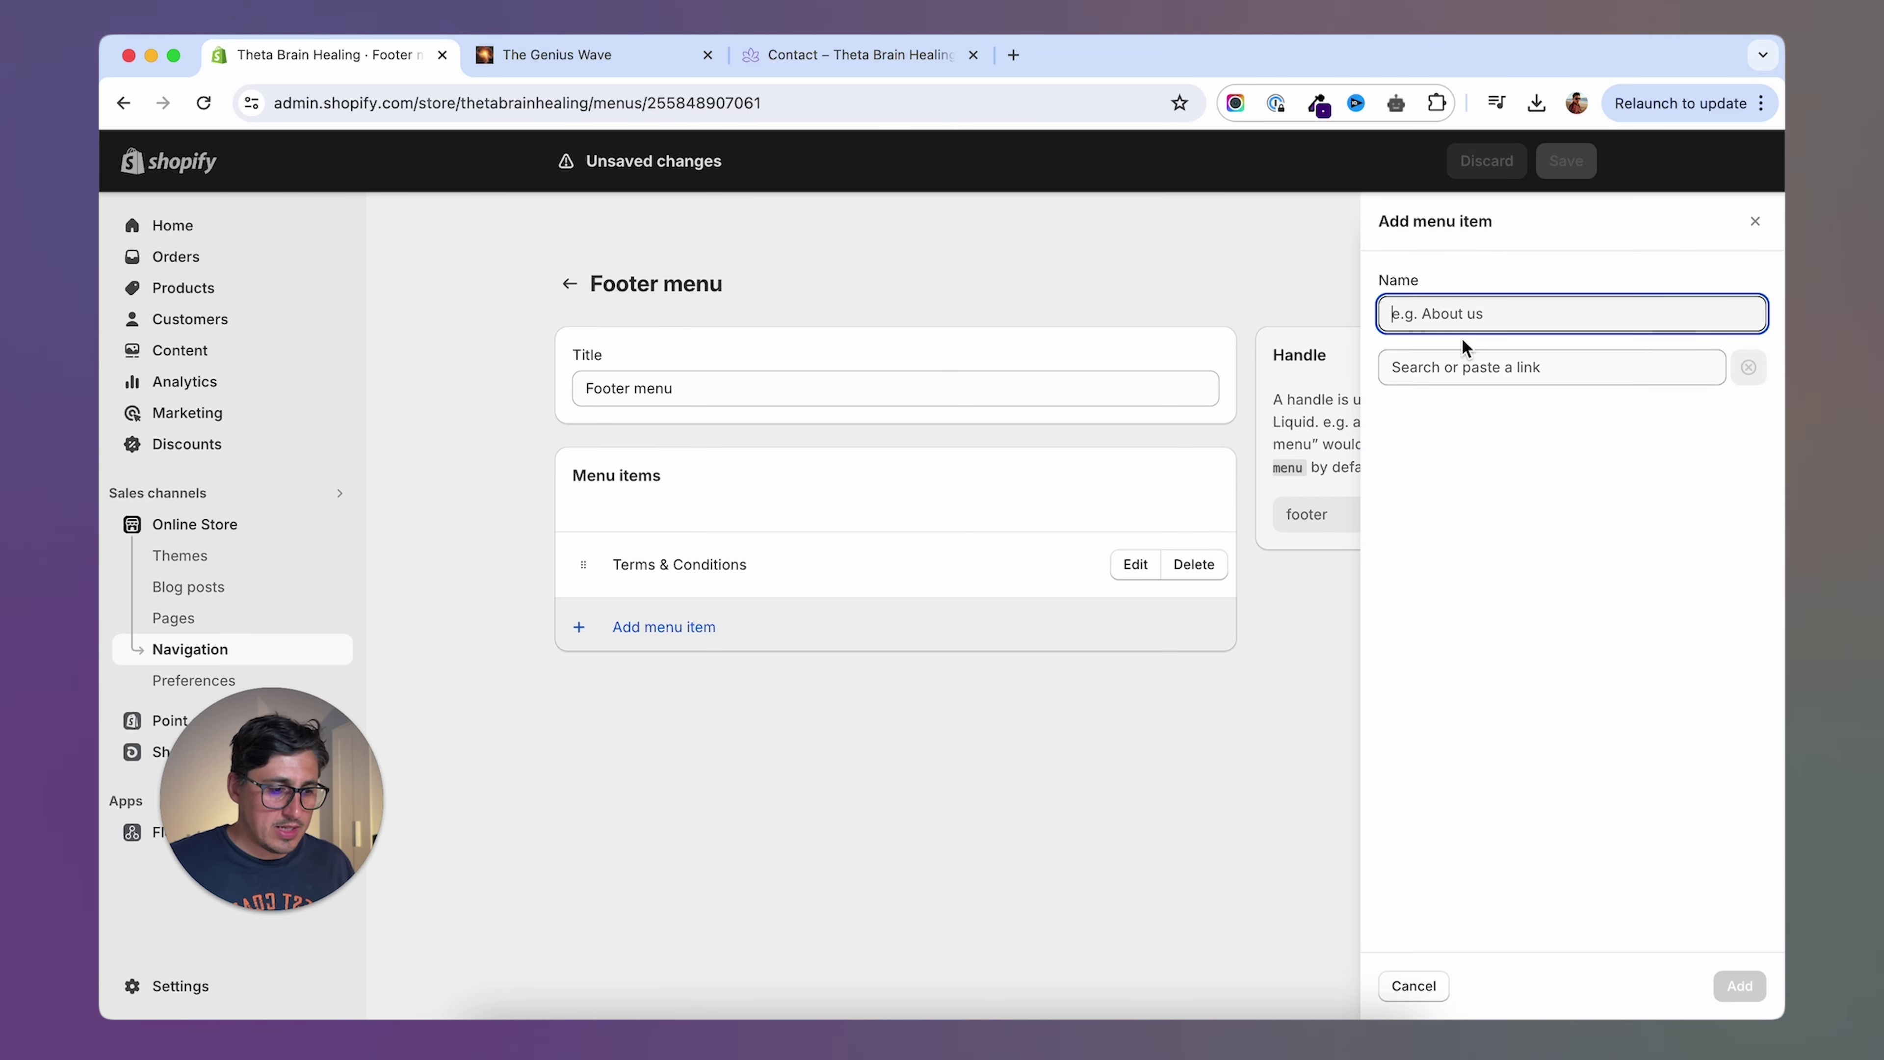
type("Privacy Policy")
left_click(1644, 375)
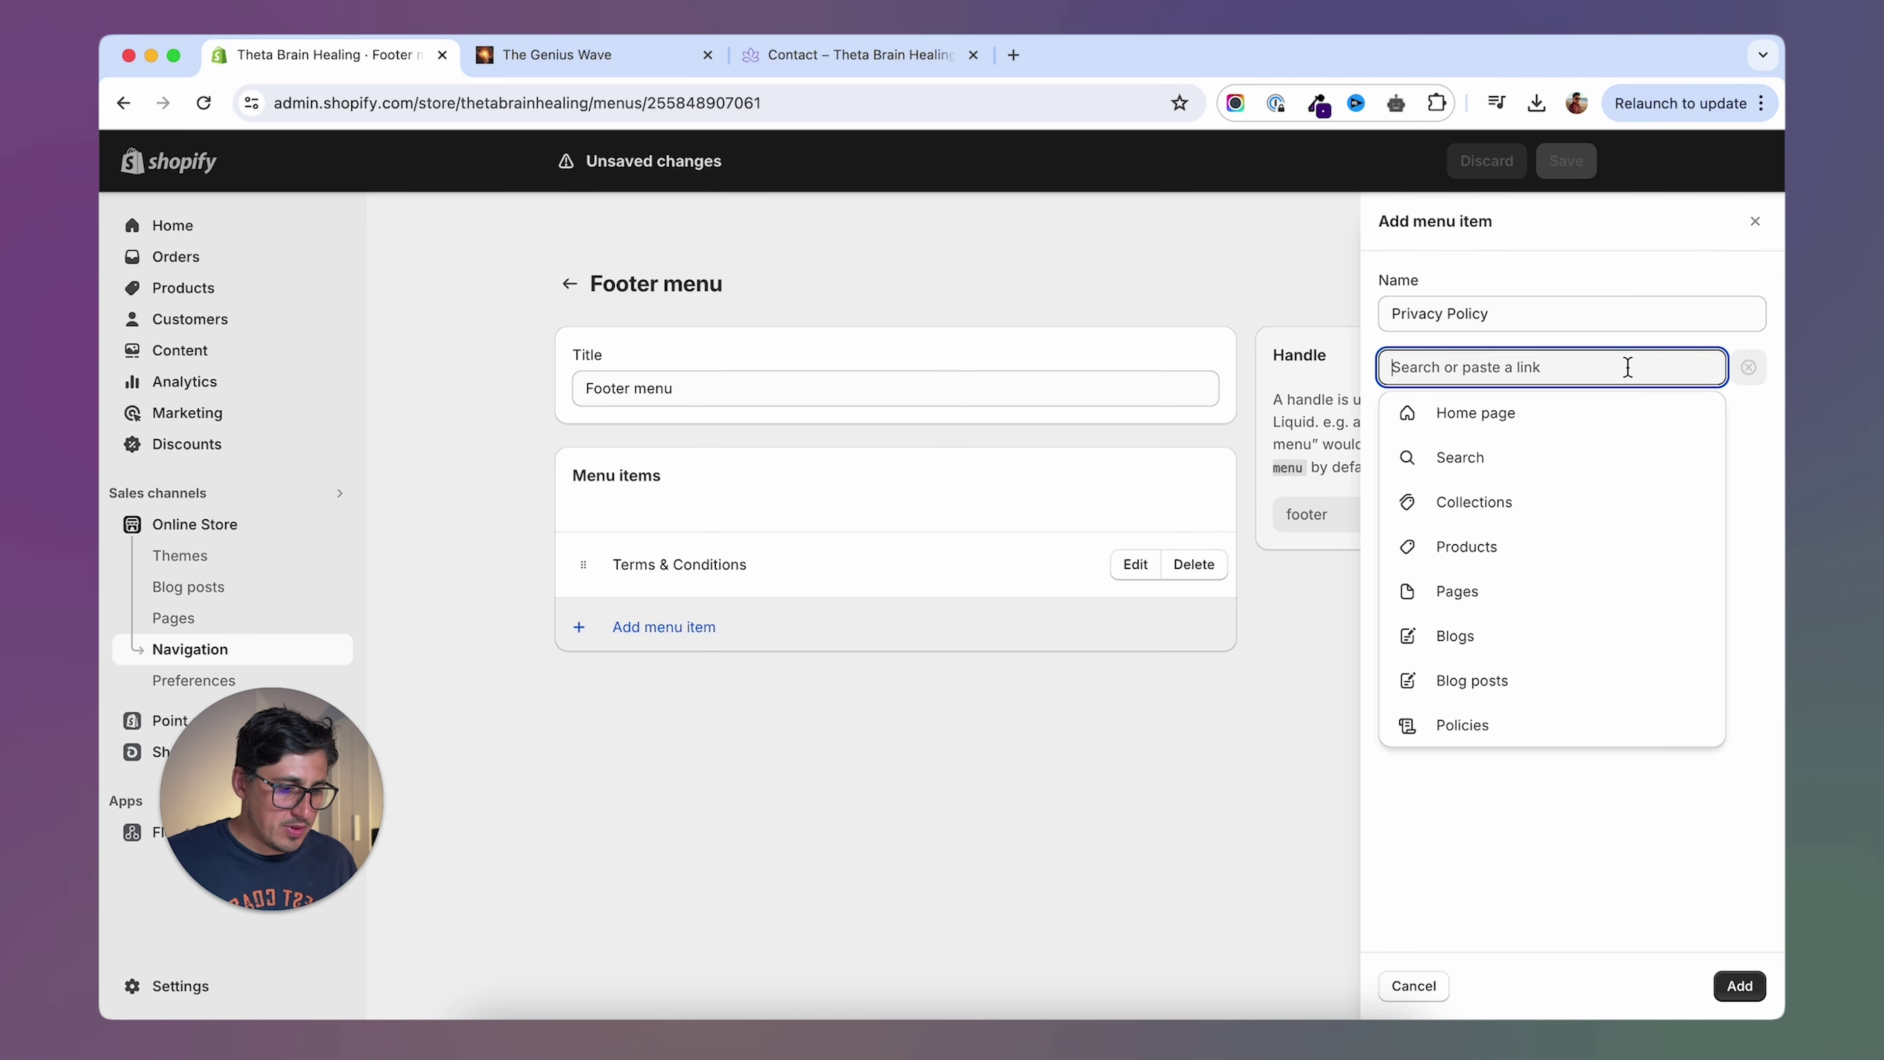
left_click(1506, 724)
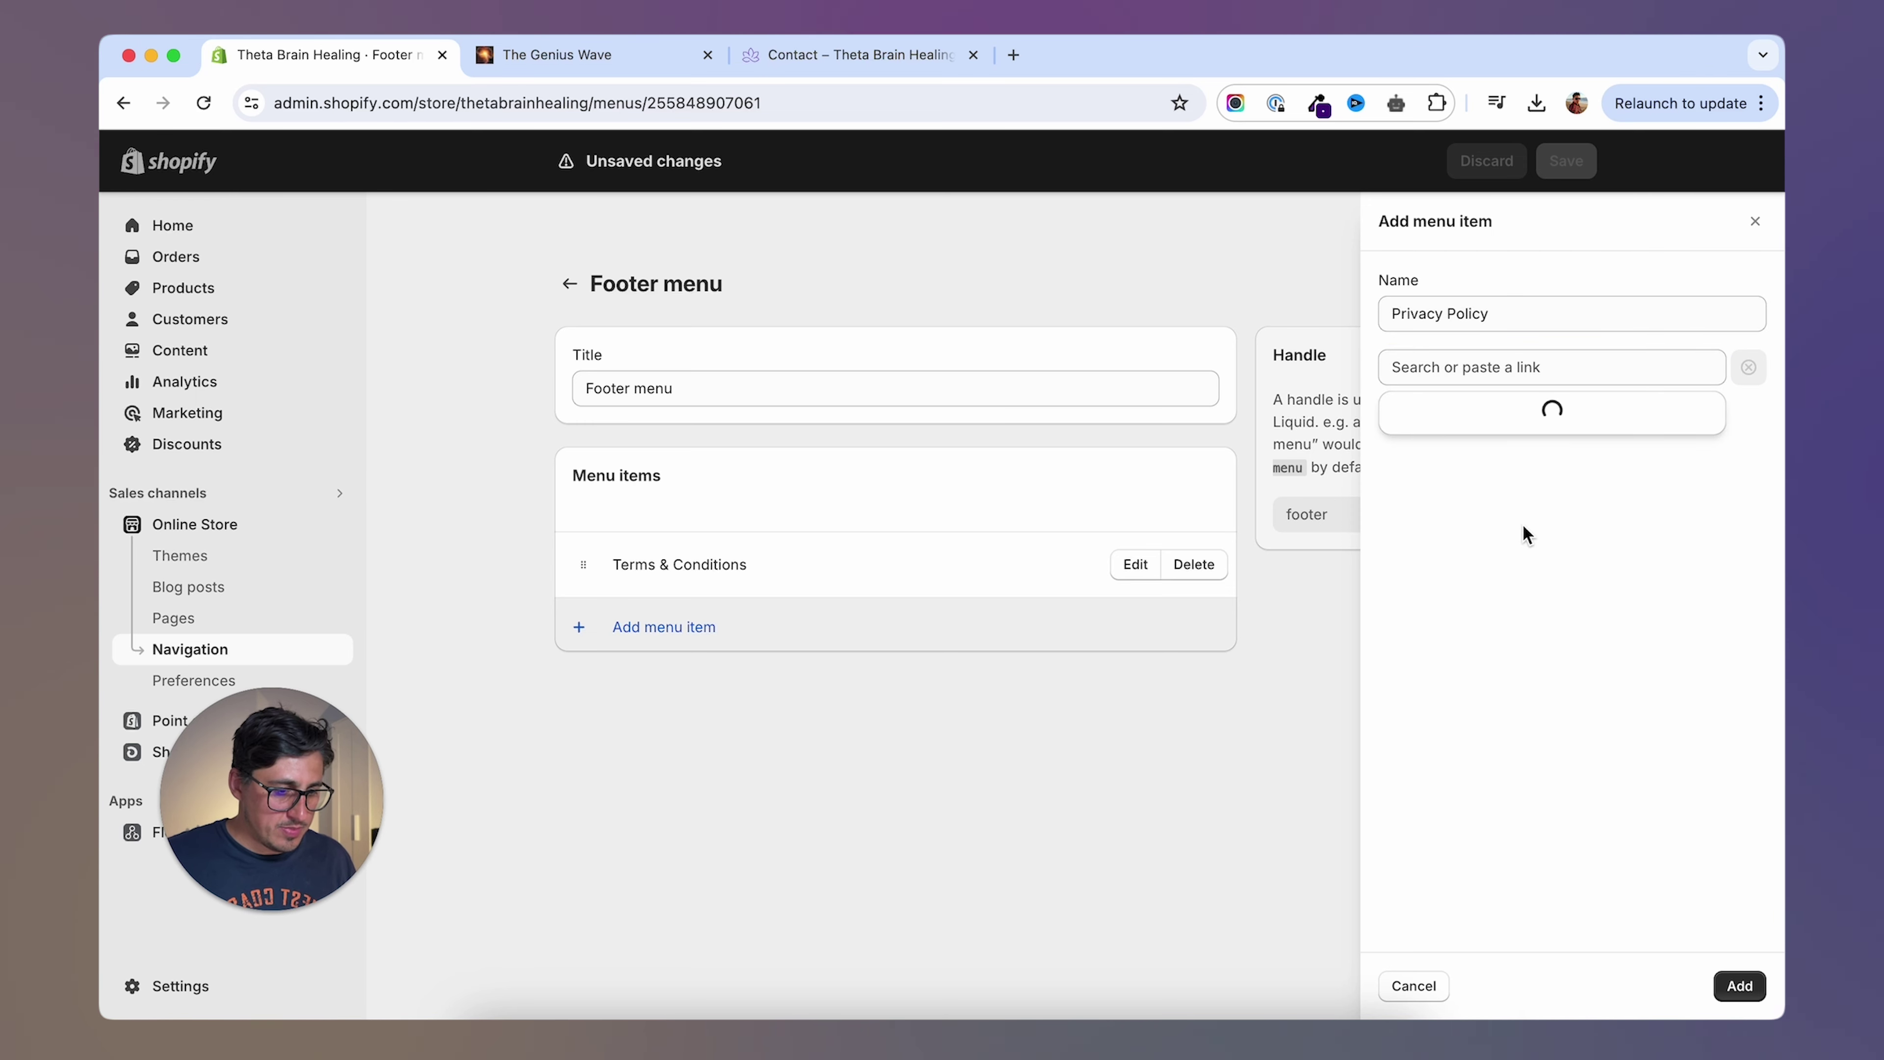
left_click(1485, 456)
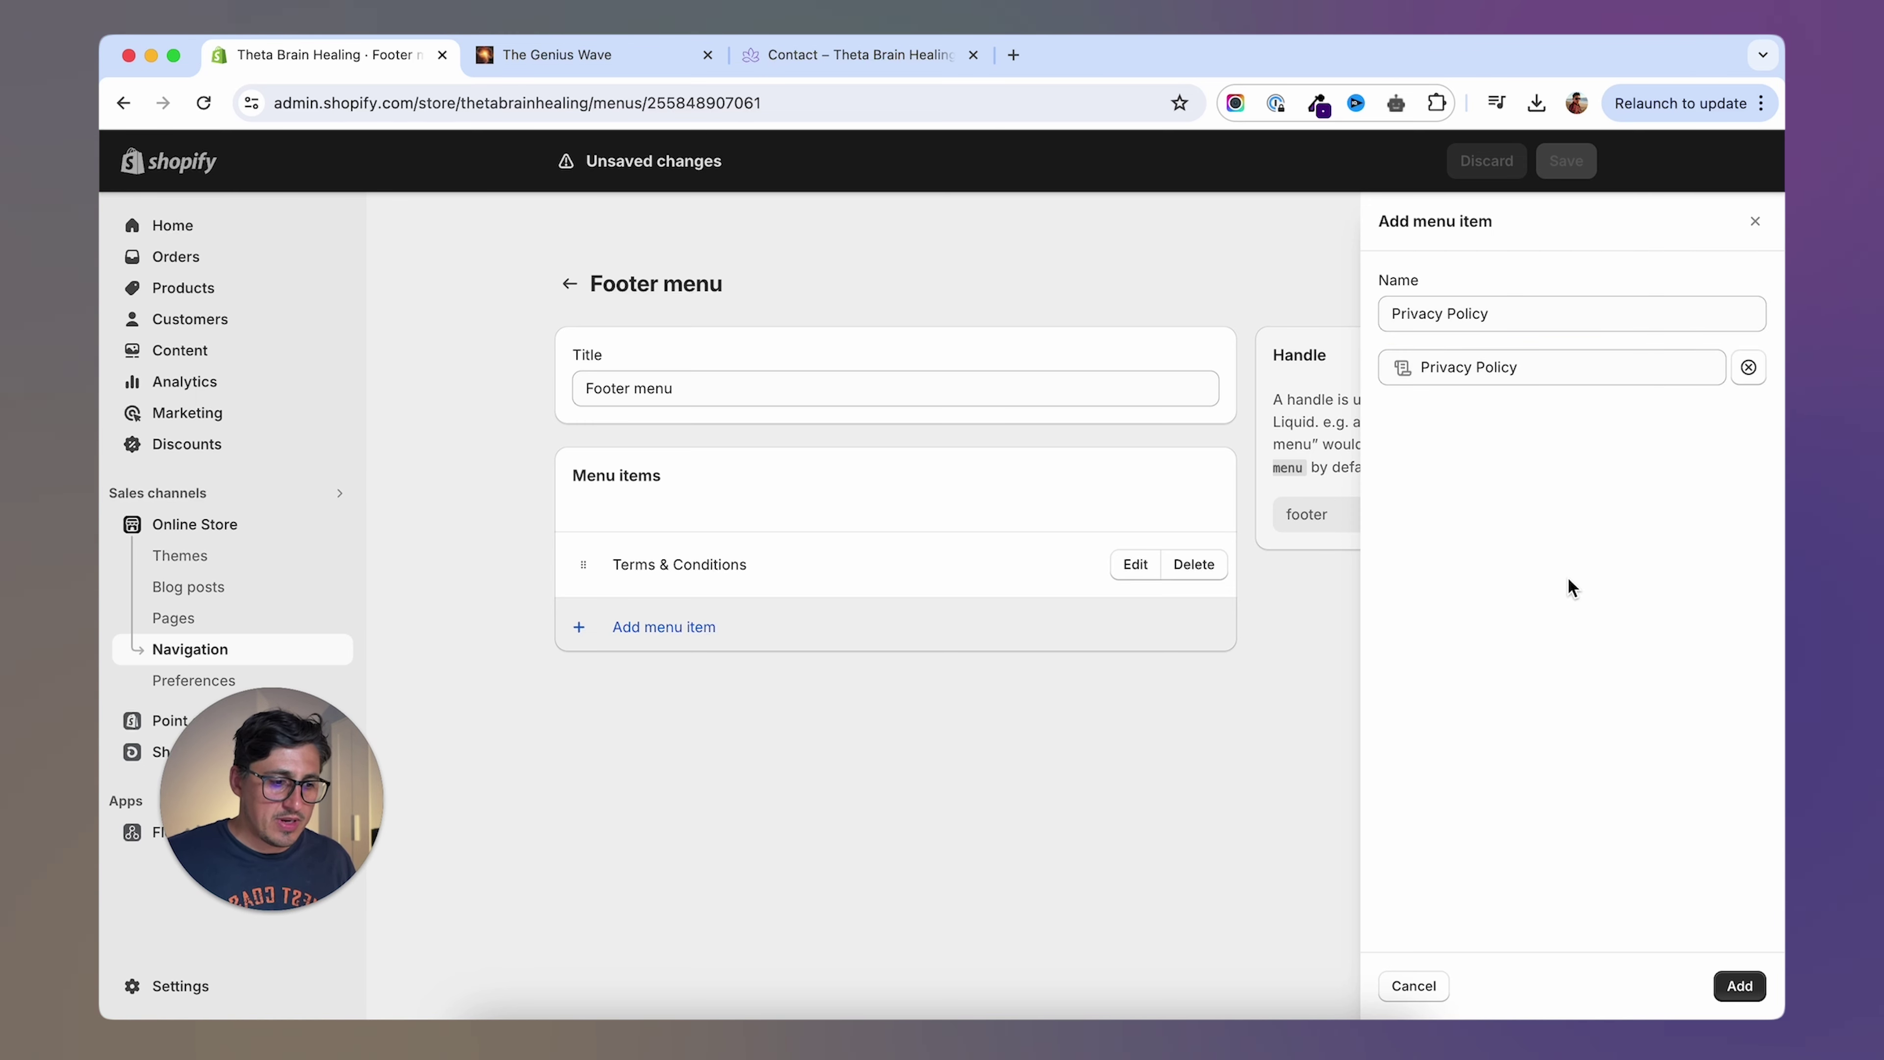
left_click(1739, 986)
Add a footer menu item named "Contact" linked to the Contact page, and save the menu.
left_click(586, 692)
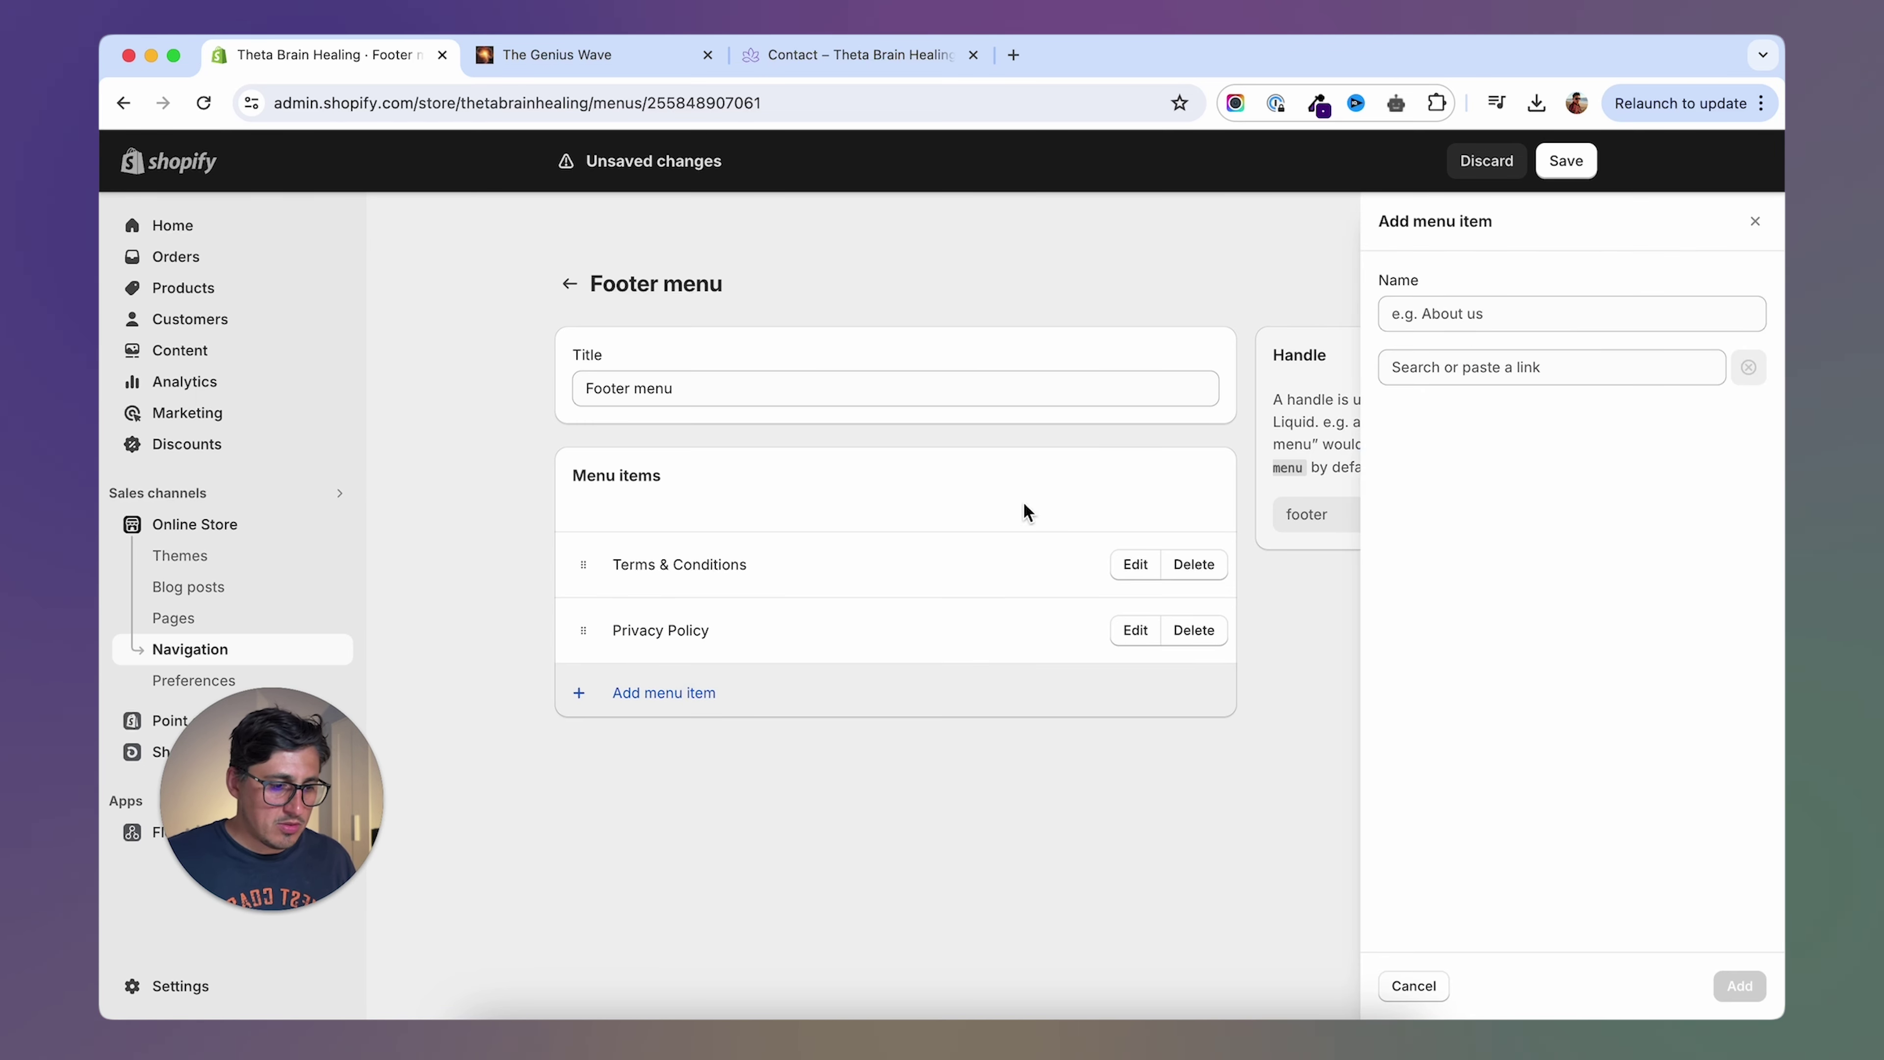
left_click(1483, 314)
type("Contact us")
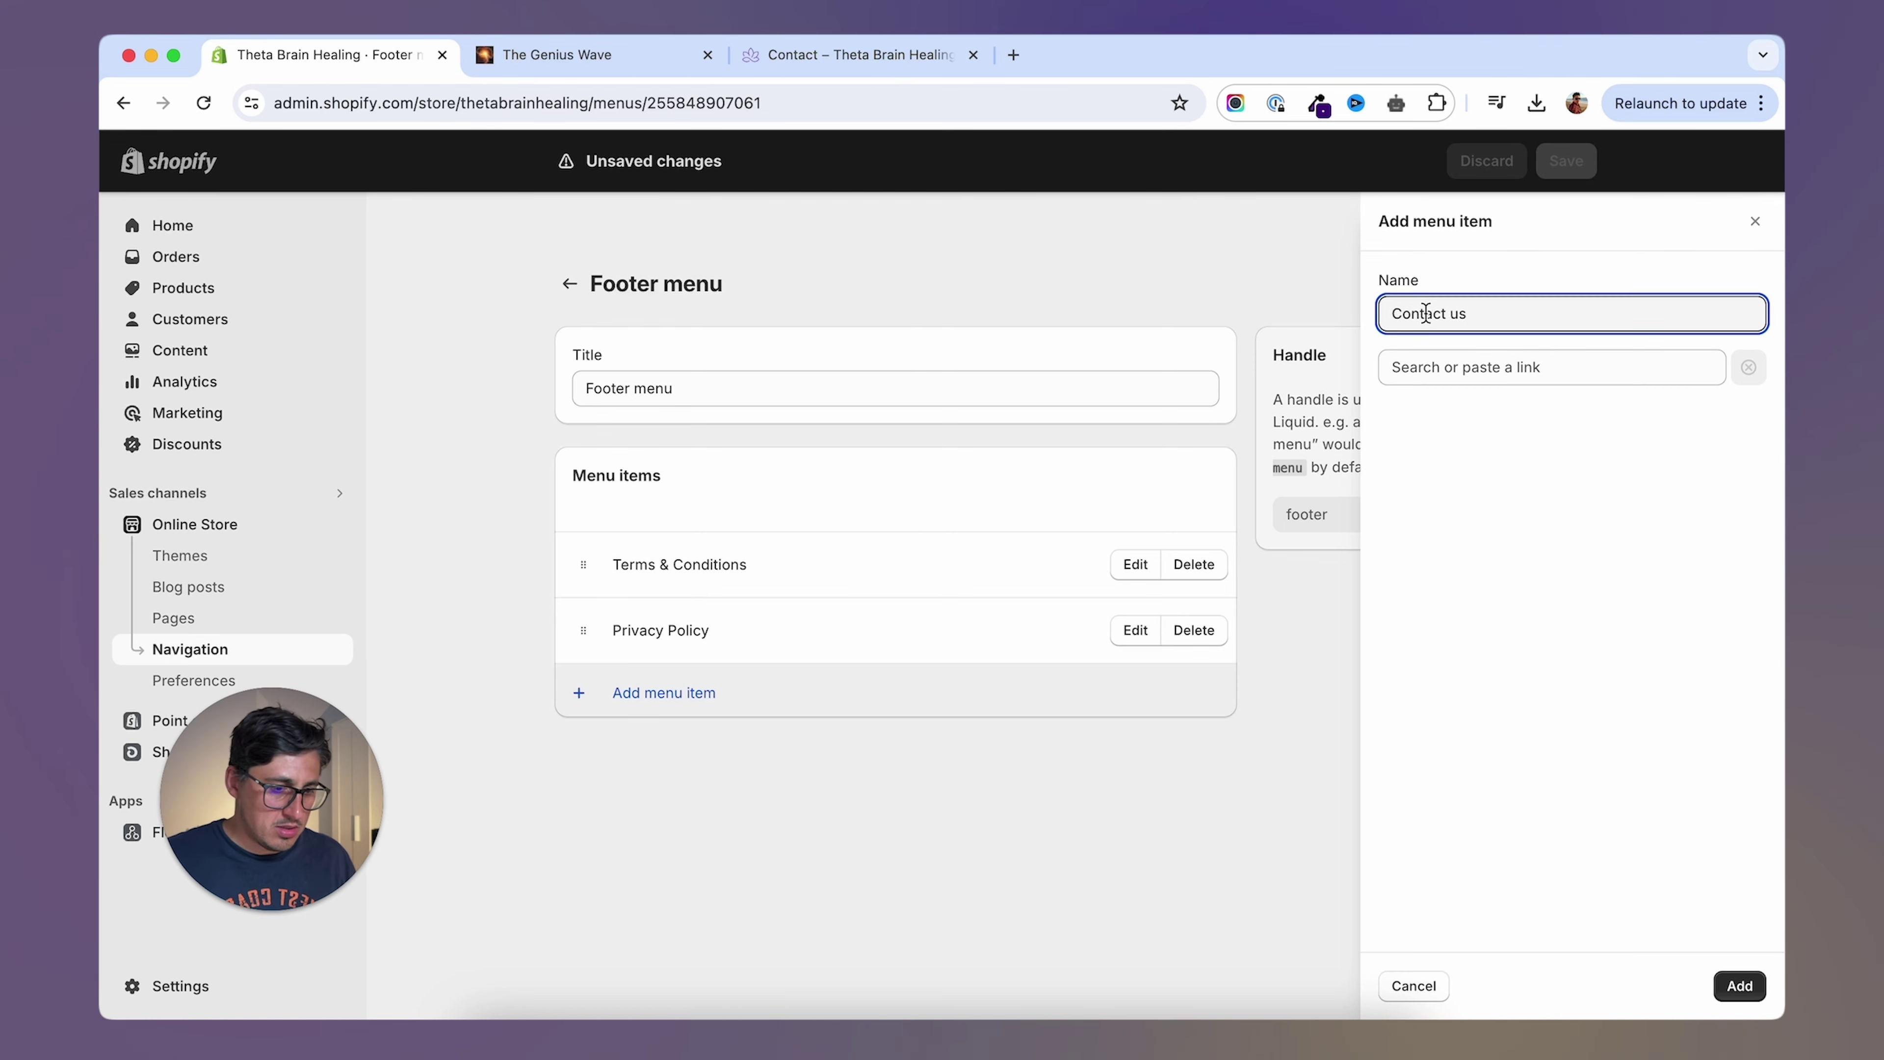
left_click(1551, 367)
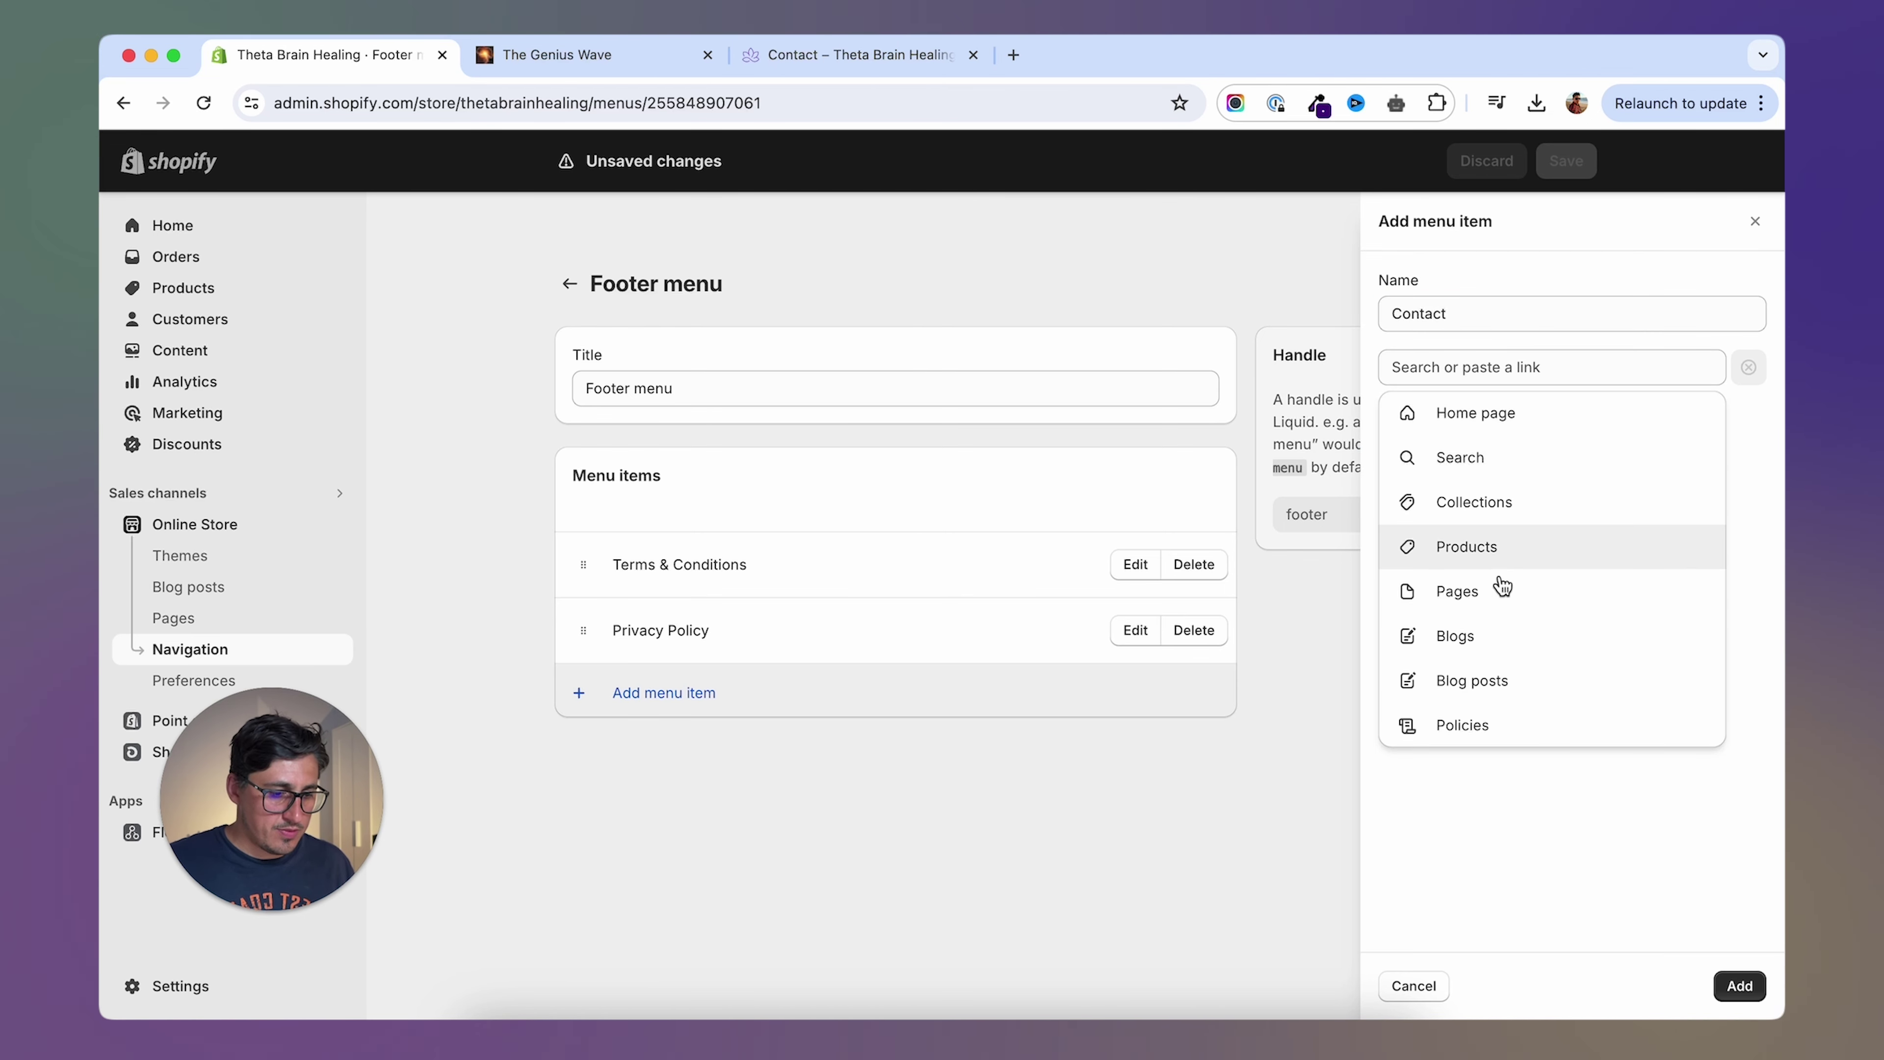
left_click(1500, 592)
left_click(1492, 452)
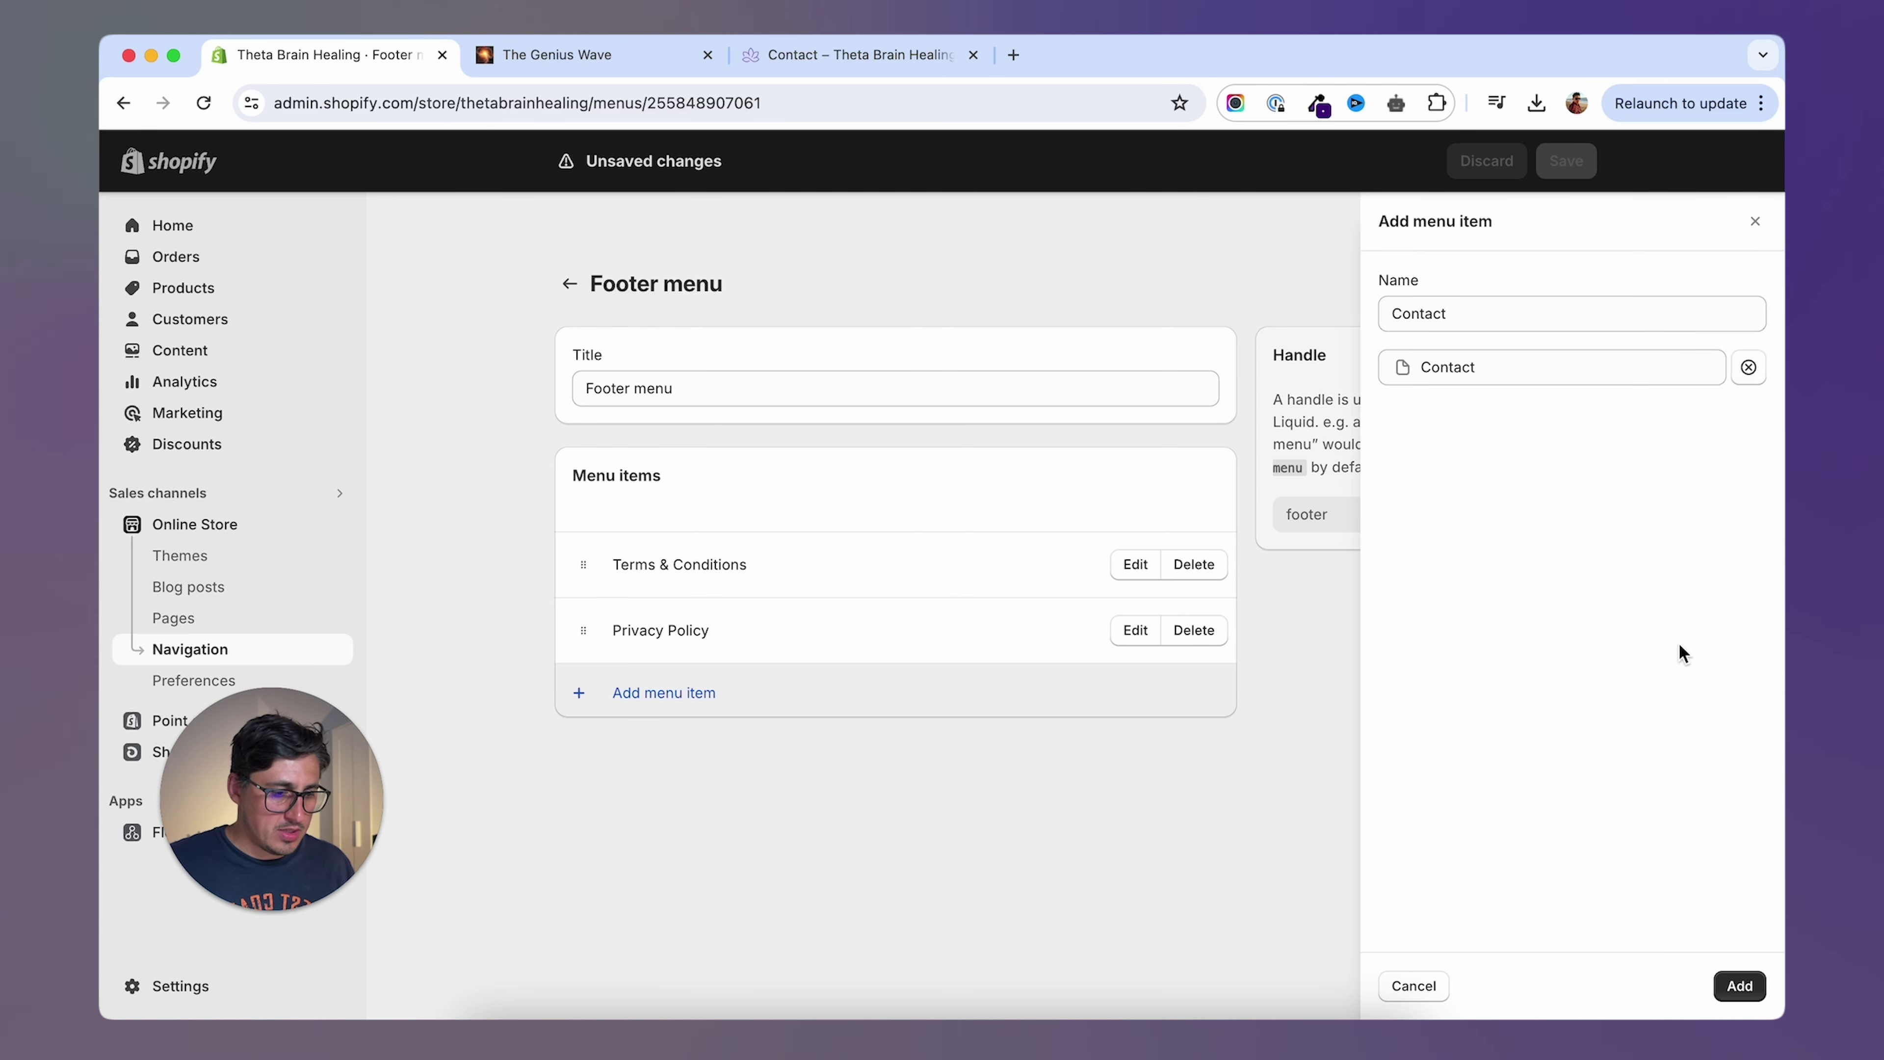
left_click(1739, 986)
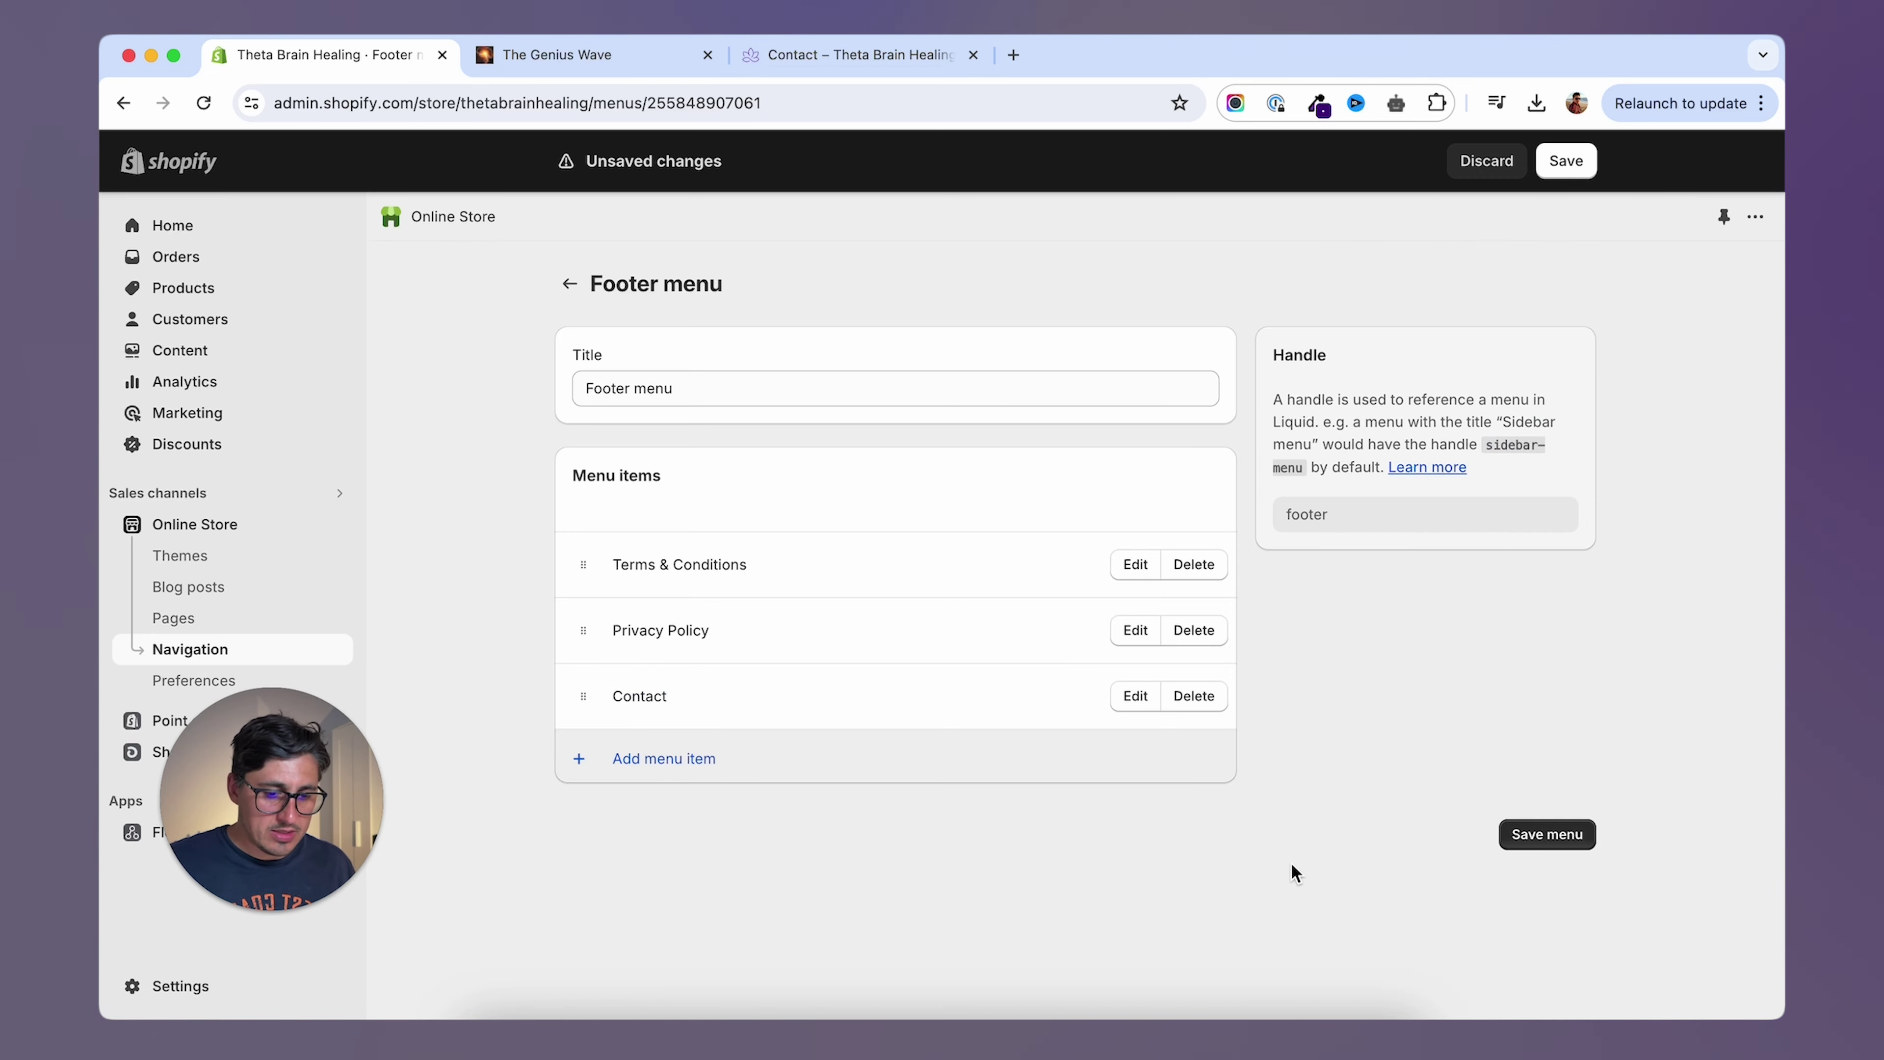
left_click(1534, 840)
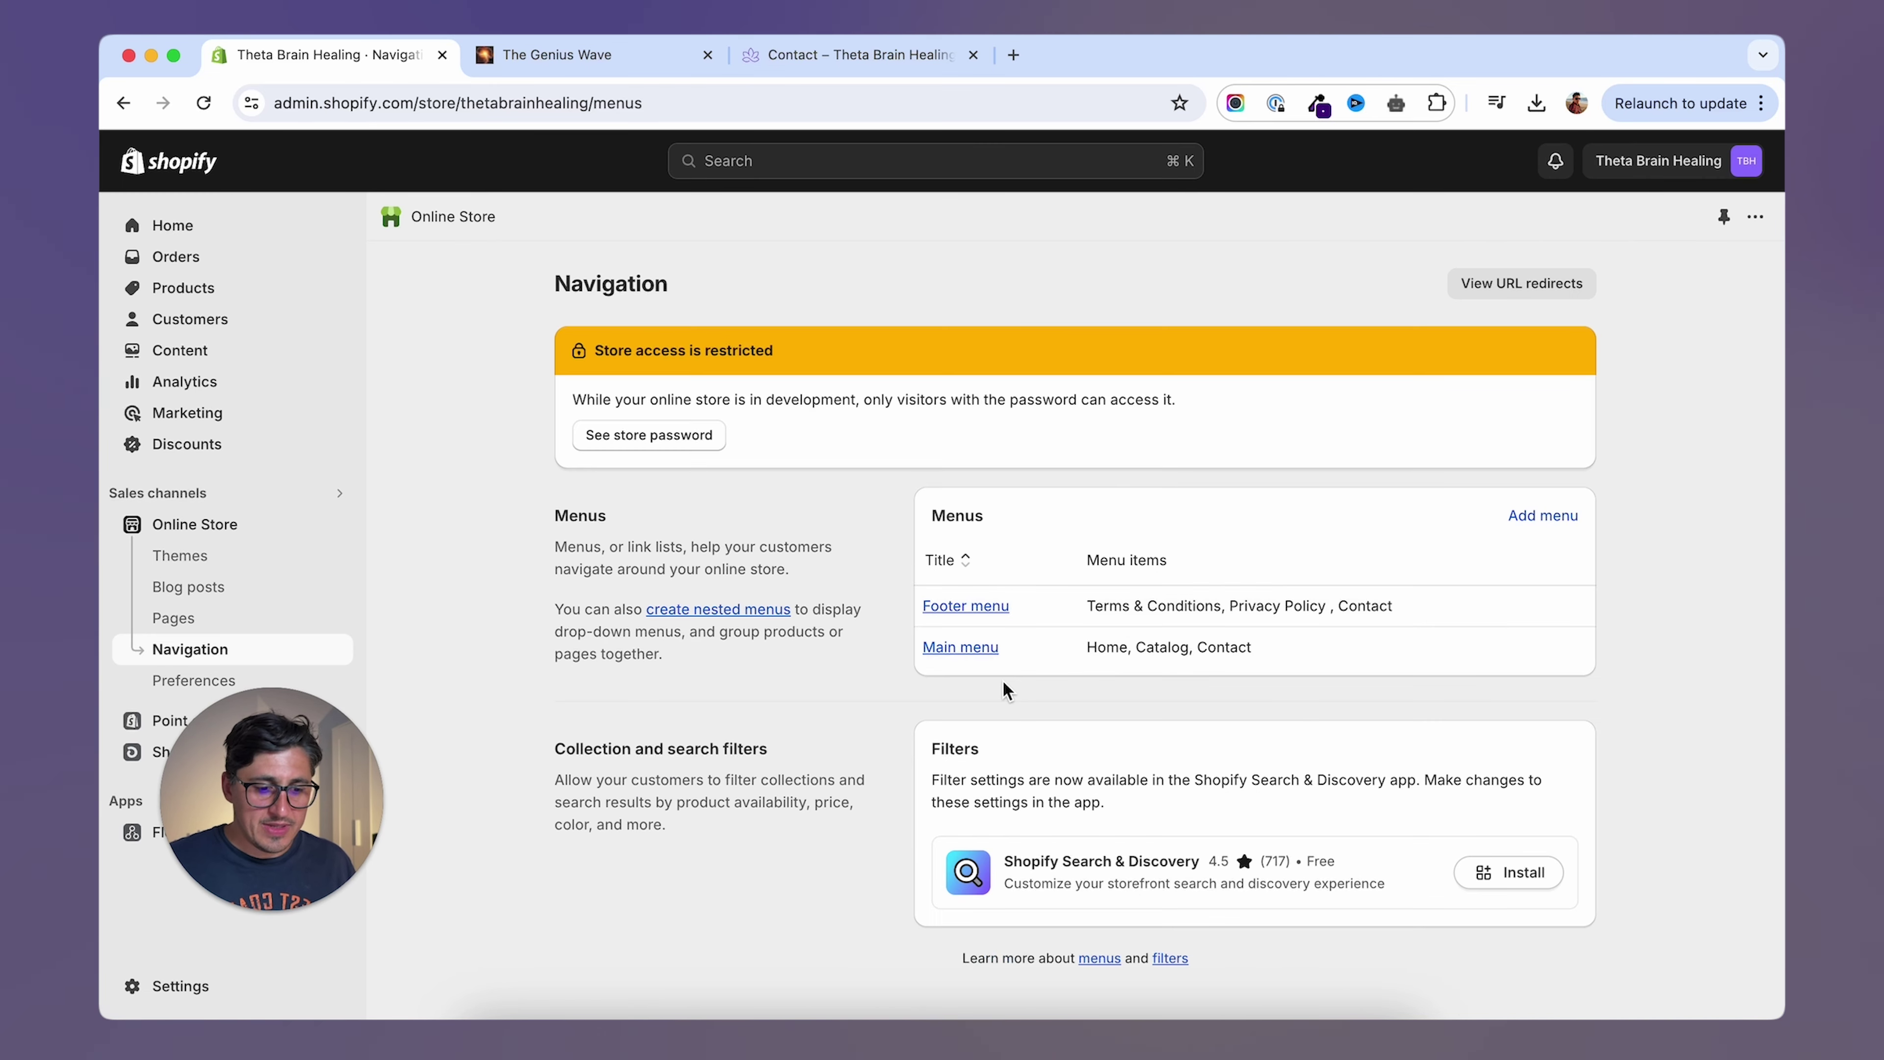
Remove the Catalog item from the store's Main menu and save the menu.
left_click(983, 652)
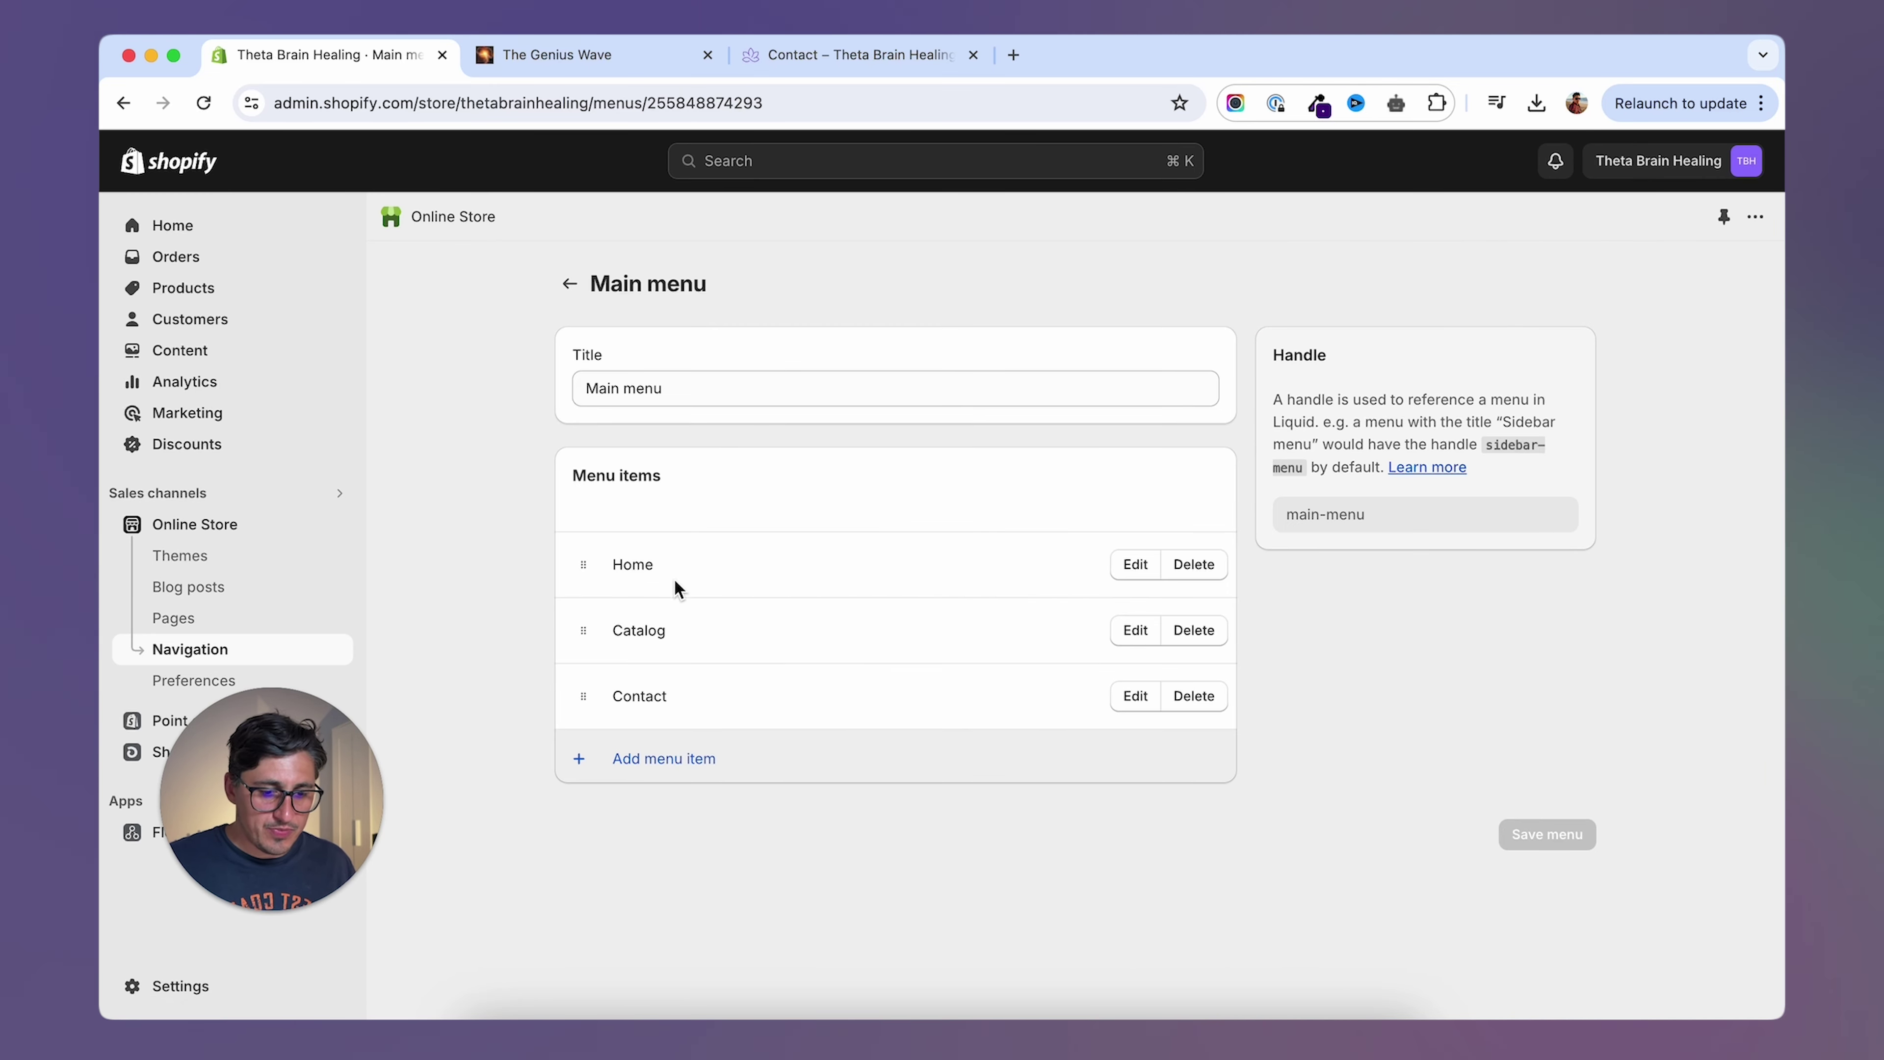
left_click(1210, 640)
left_click(1210, 640)
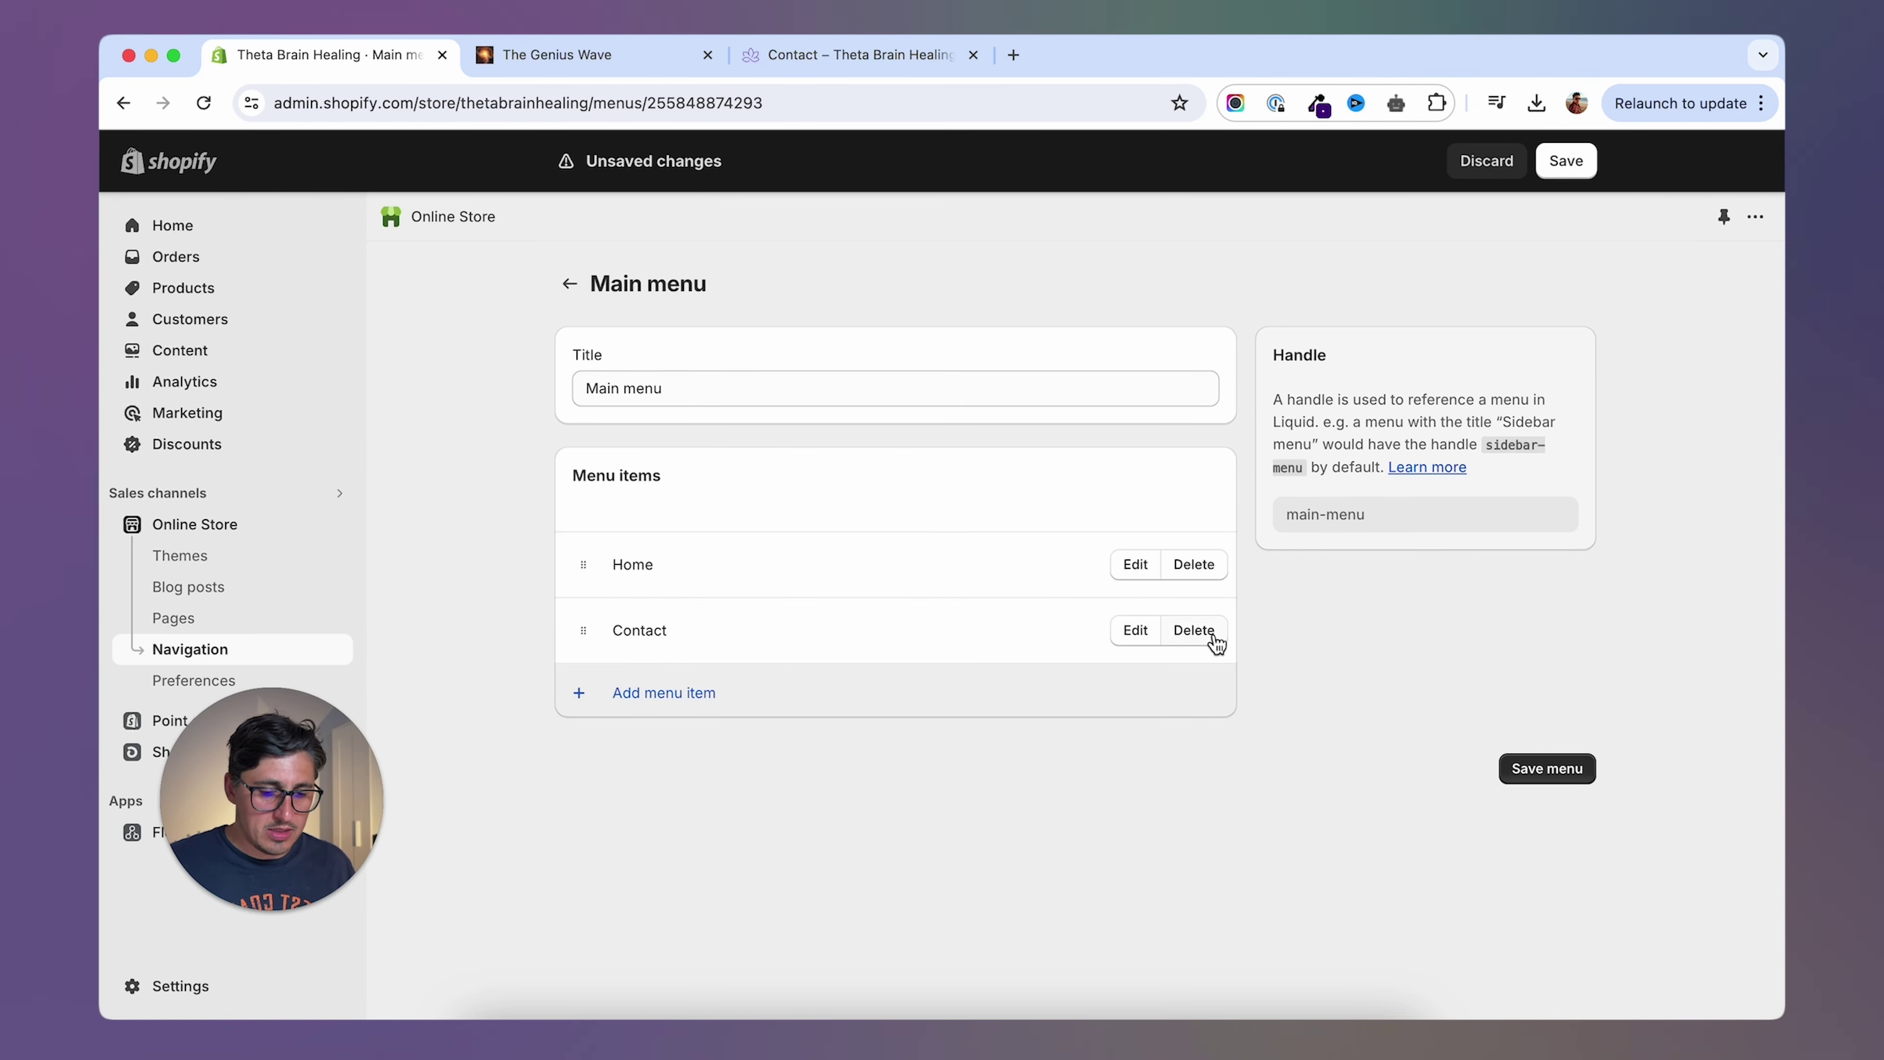
left_click(1215, 643)
left_click(1214, 647)
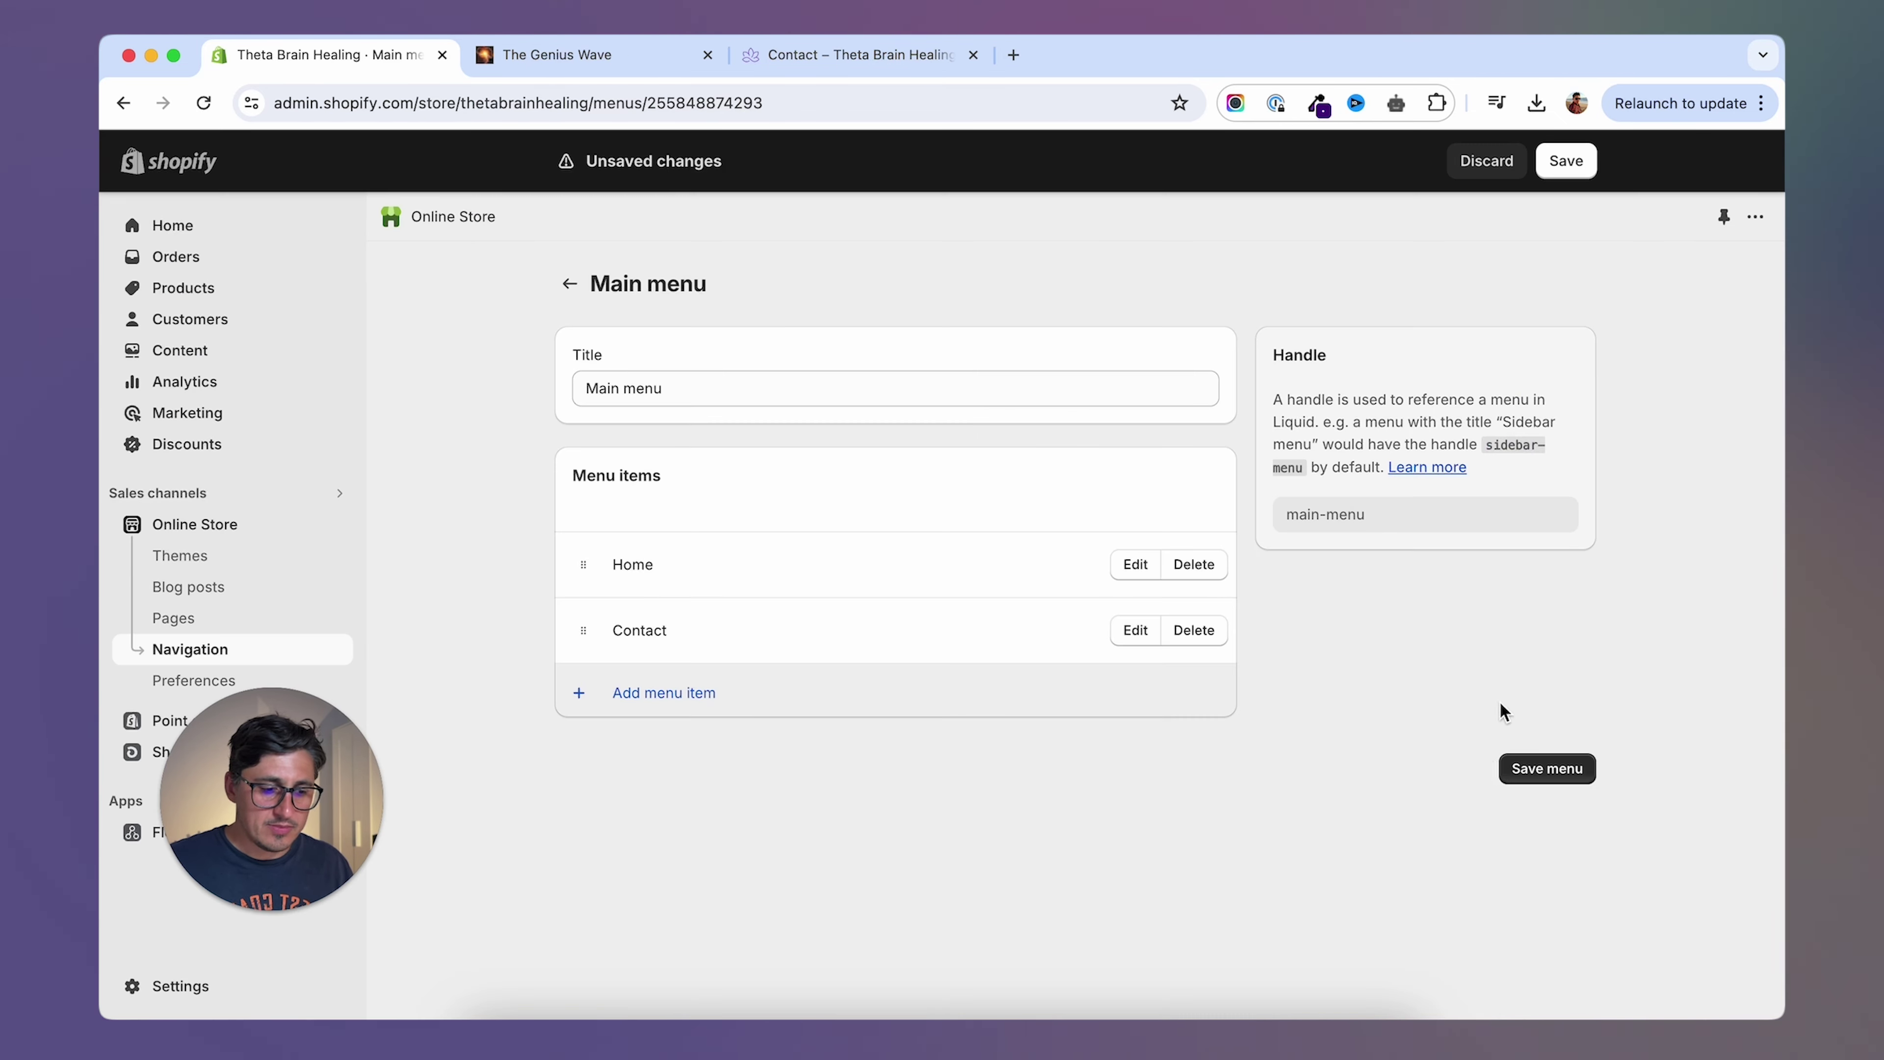
left_click(1548, 768)
Reload the storefront's Contact page and check its header and footer navigation.
left_click(780, 60)
left_click(202, 104)
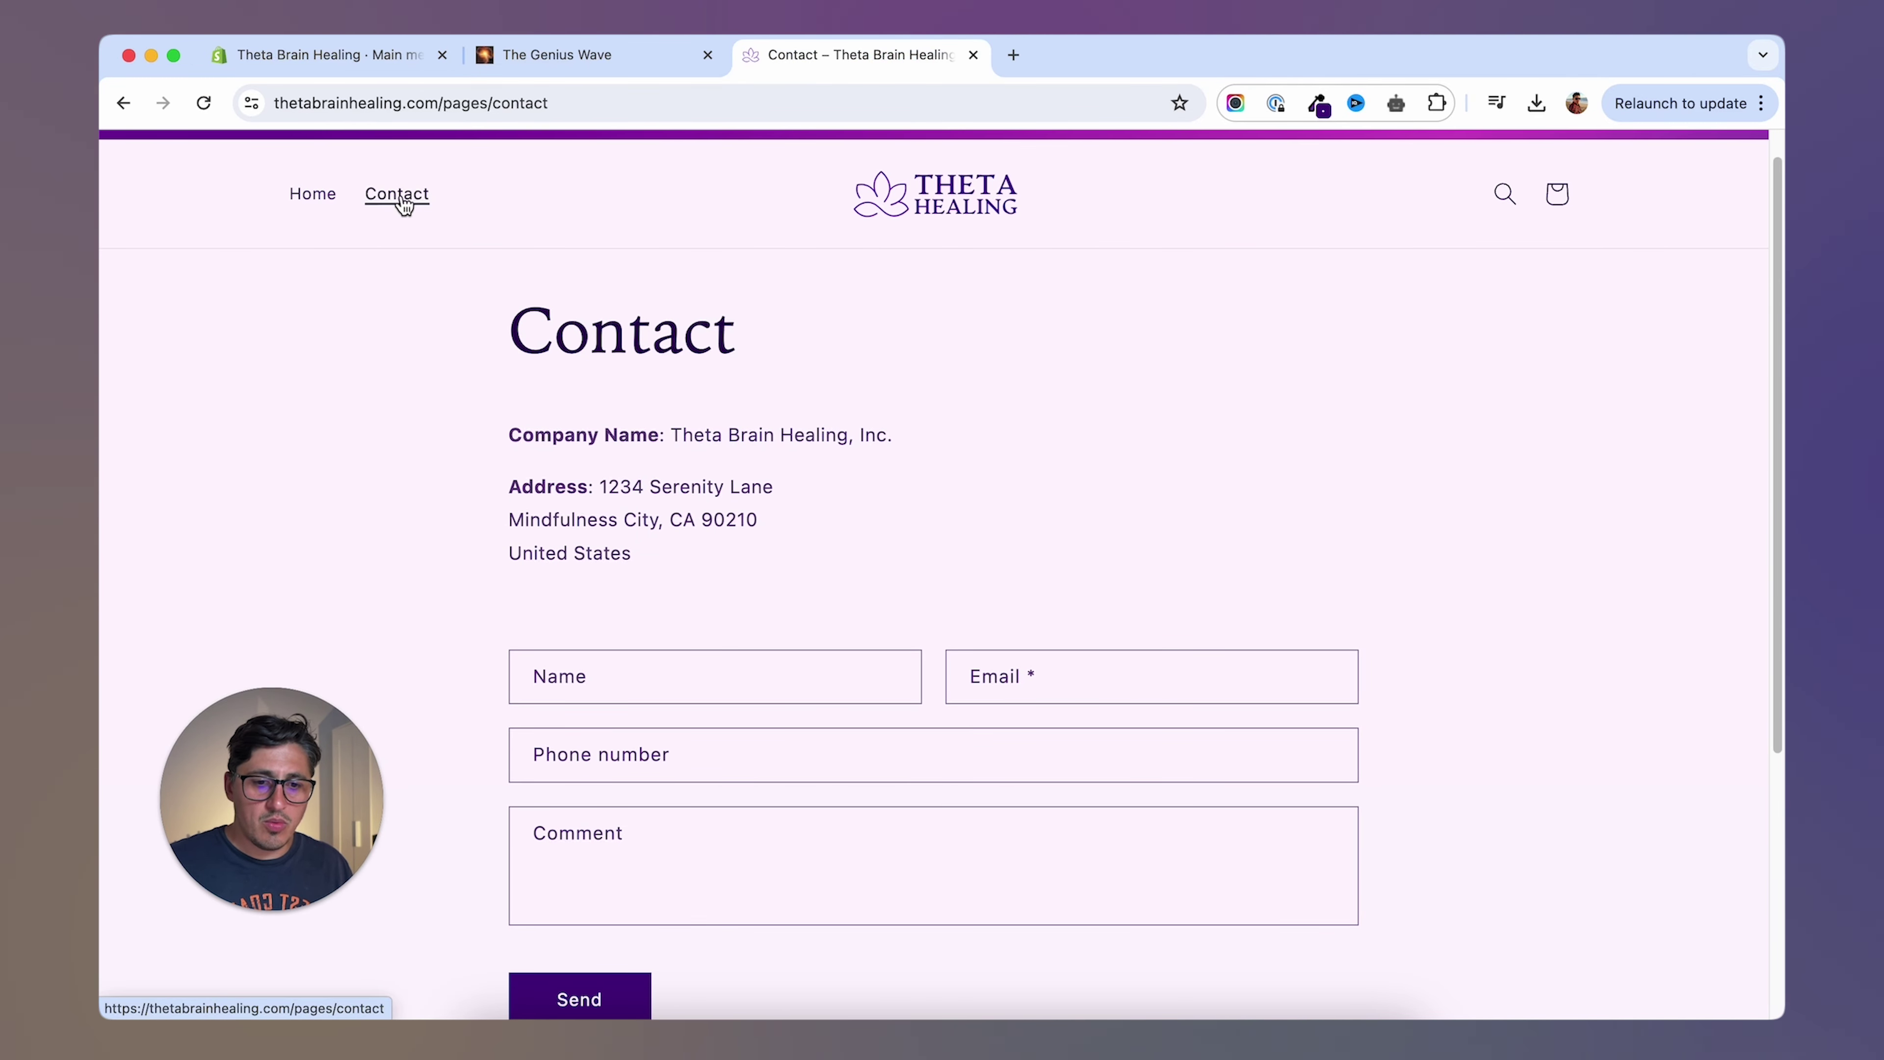
scroll(577, 743, "down", 5)
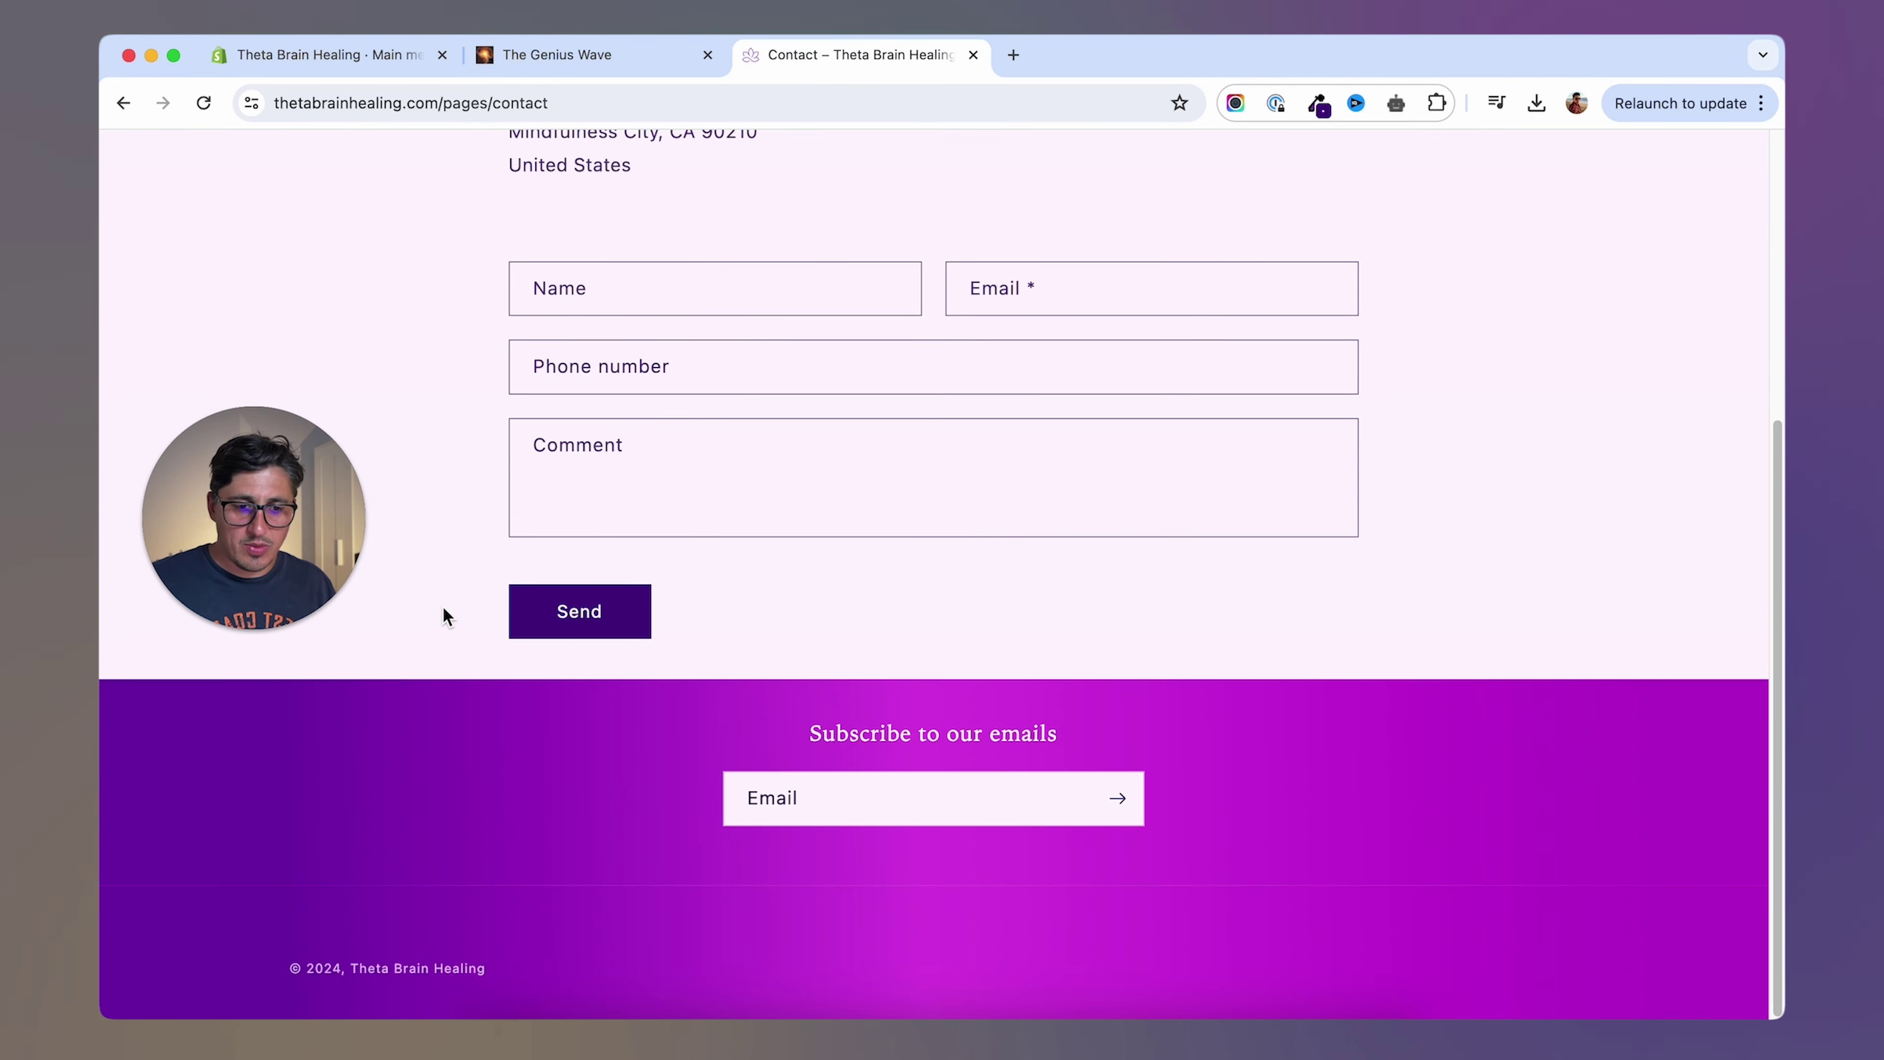
Open the Dawn theme for customization and add a Menu block to the home page's Footer section.
left_click(384, 56)
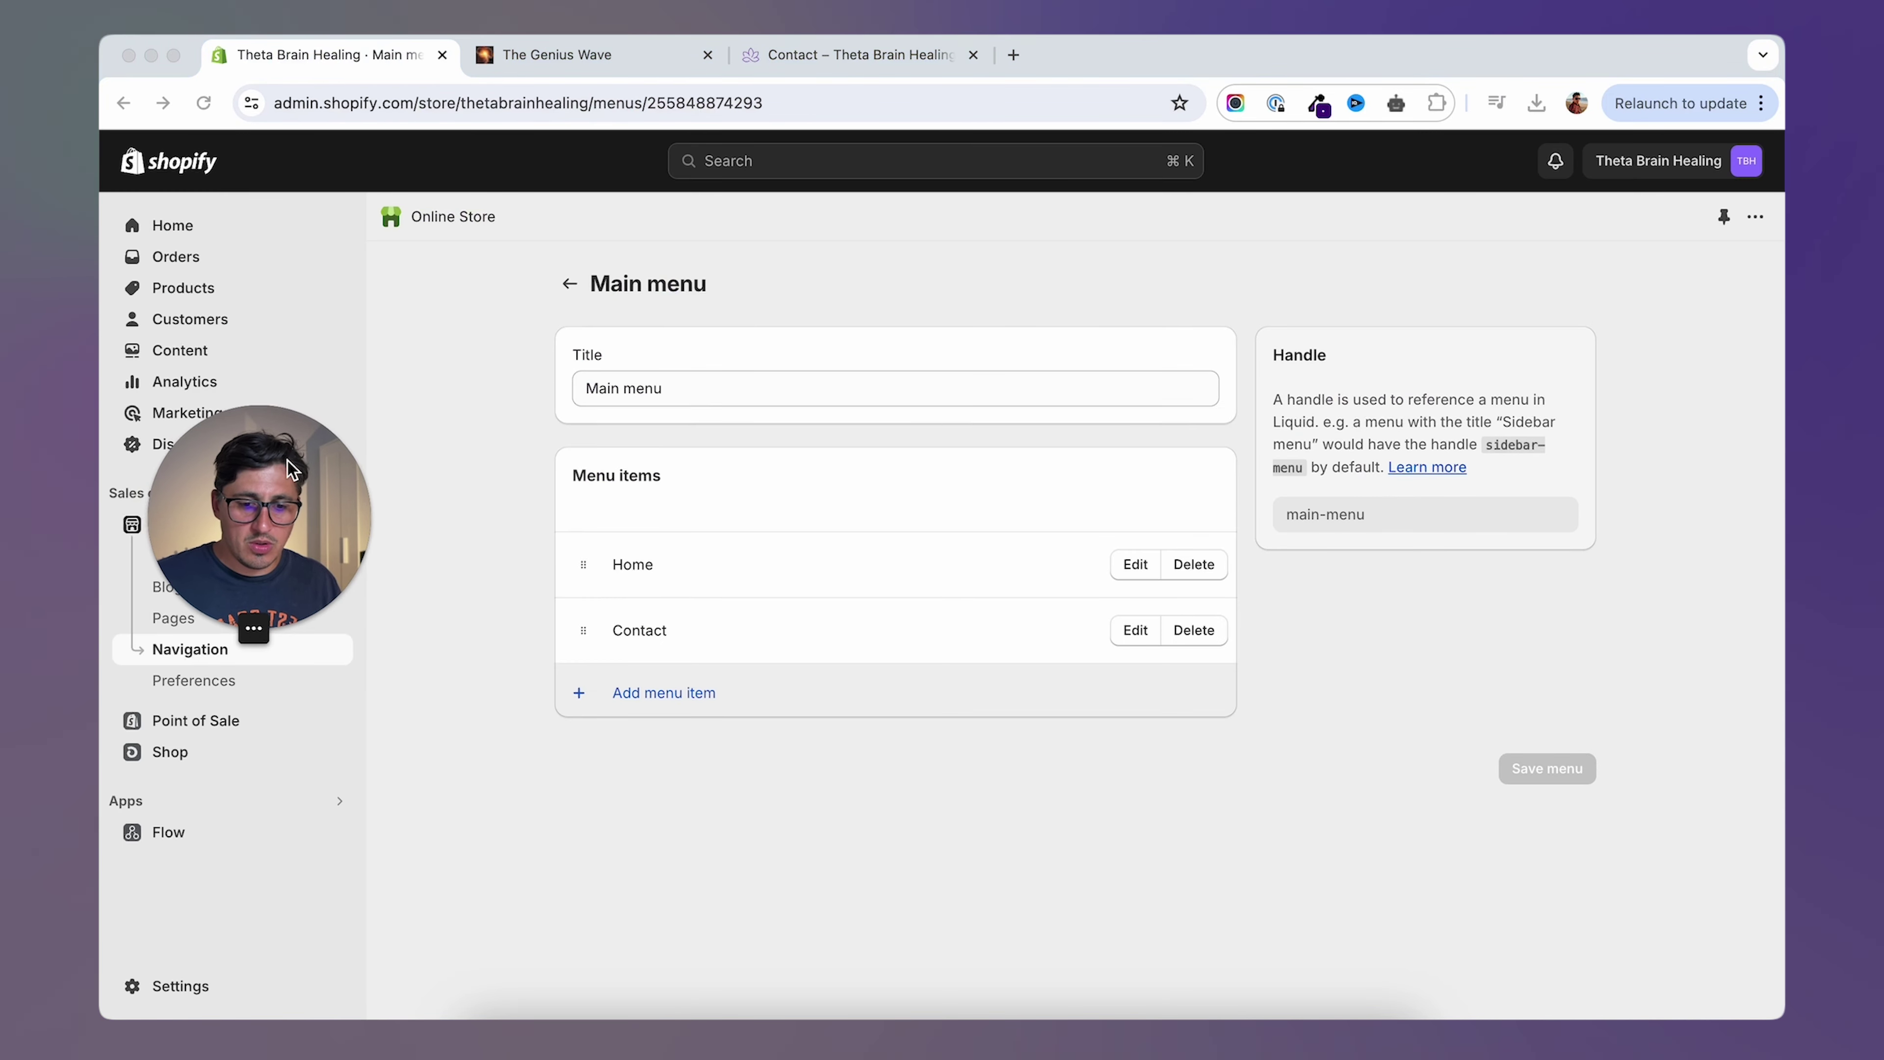
left_click(297, 524)
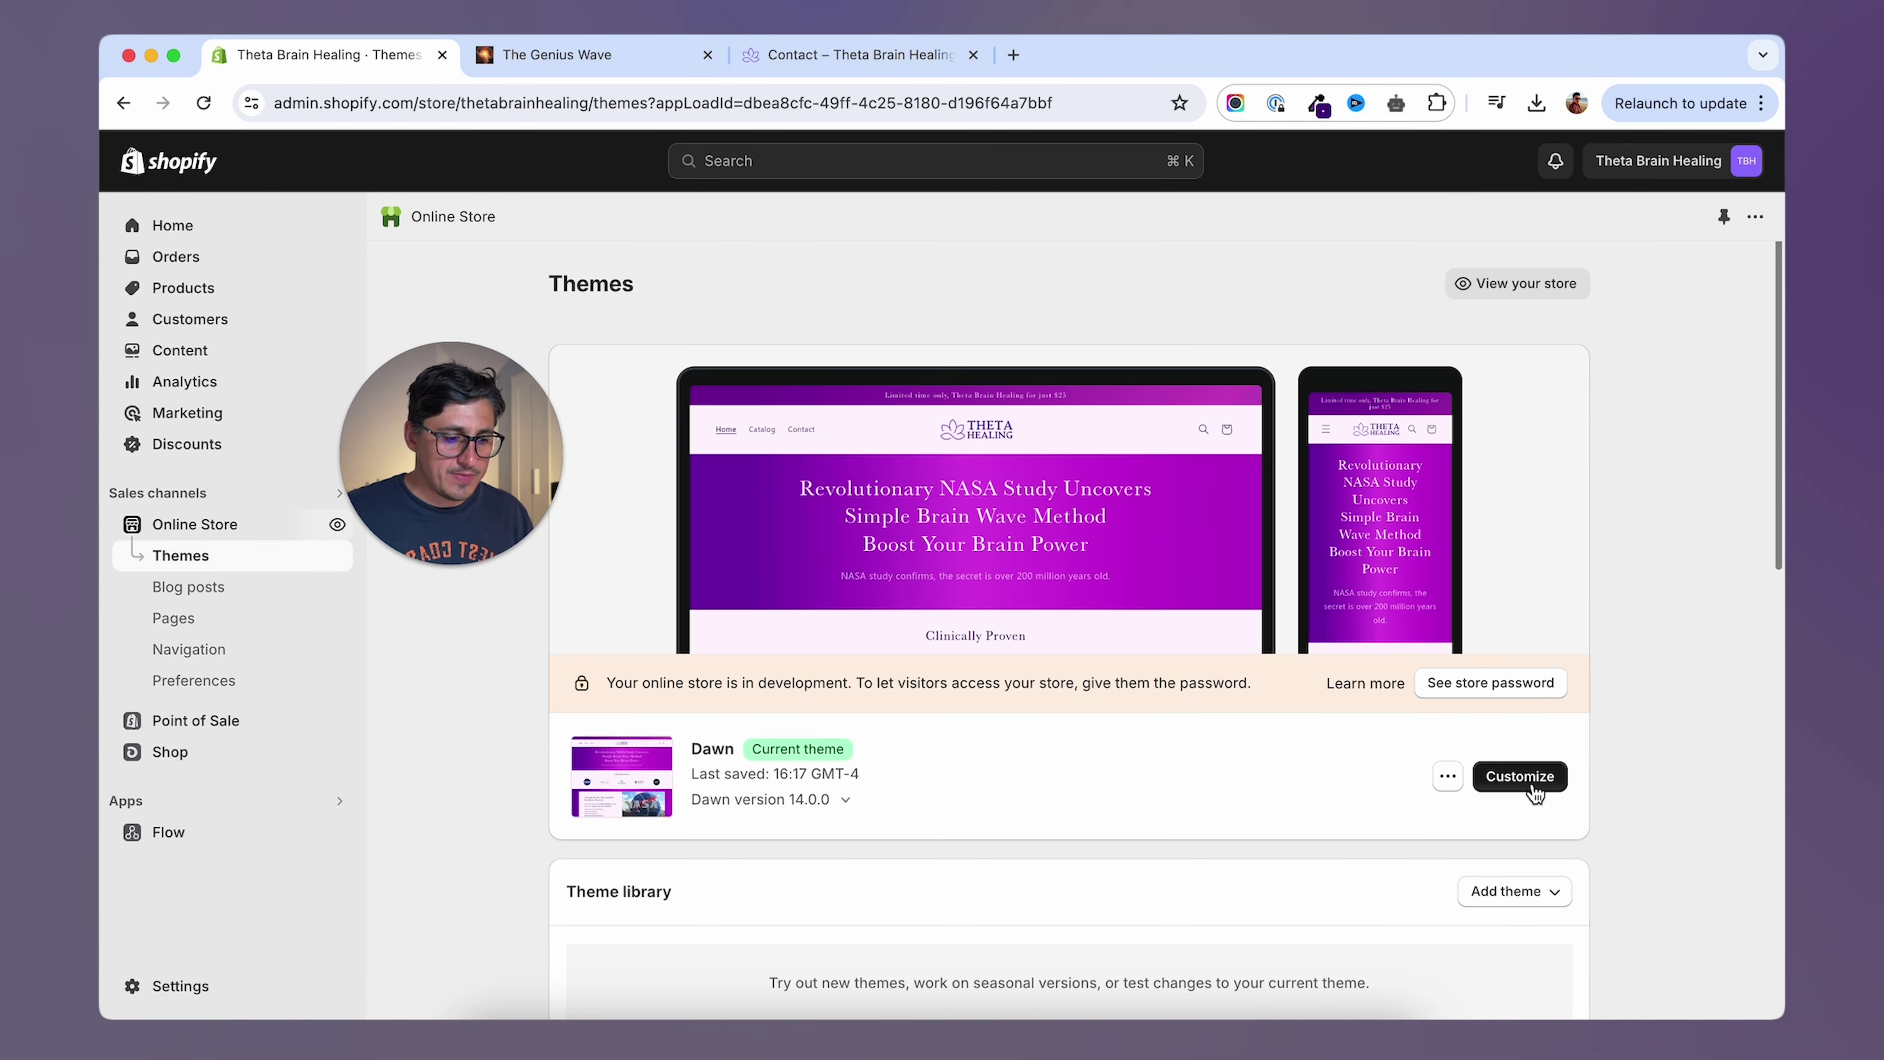
left_click(1517, 779)
scroll(297, 668, "down", 10)
left_click(272, 973)
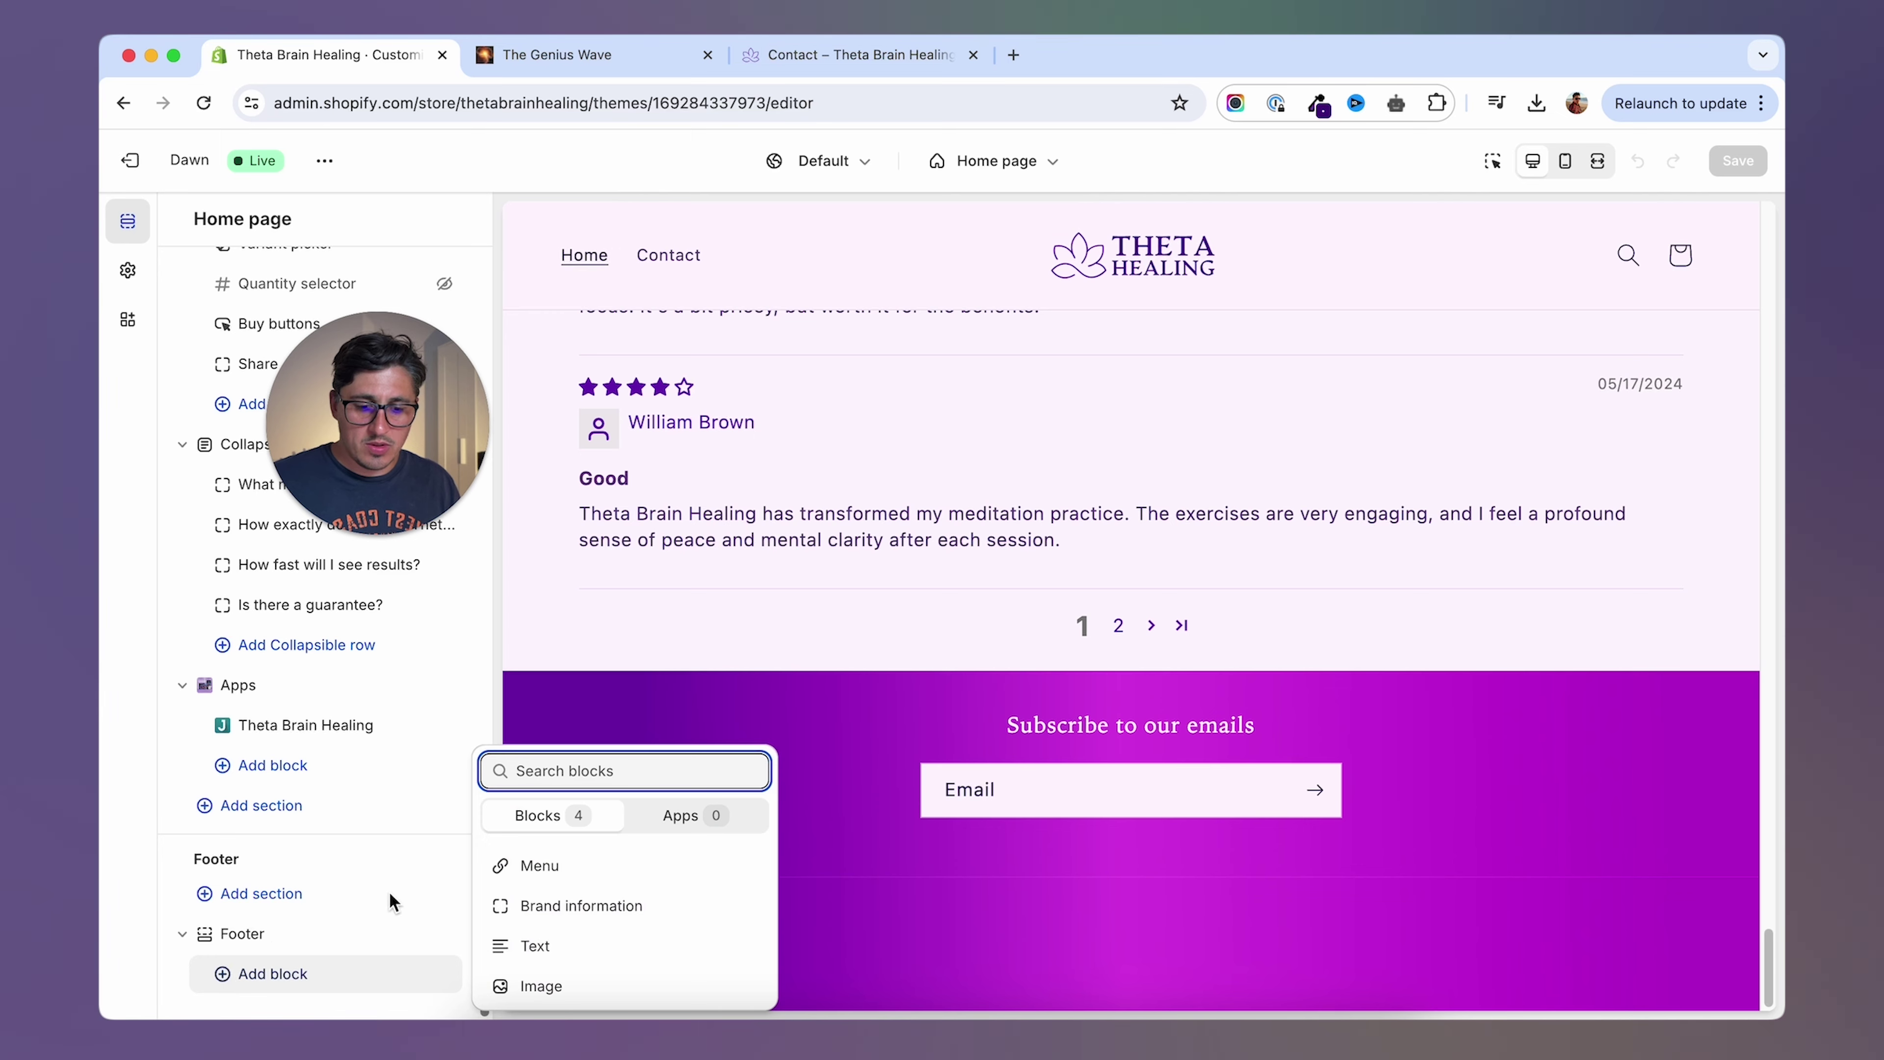
left_click(567, 885)
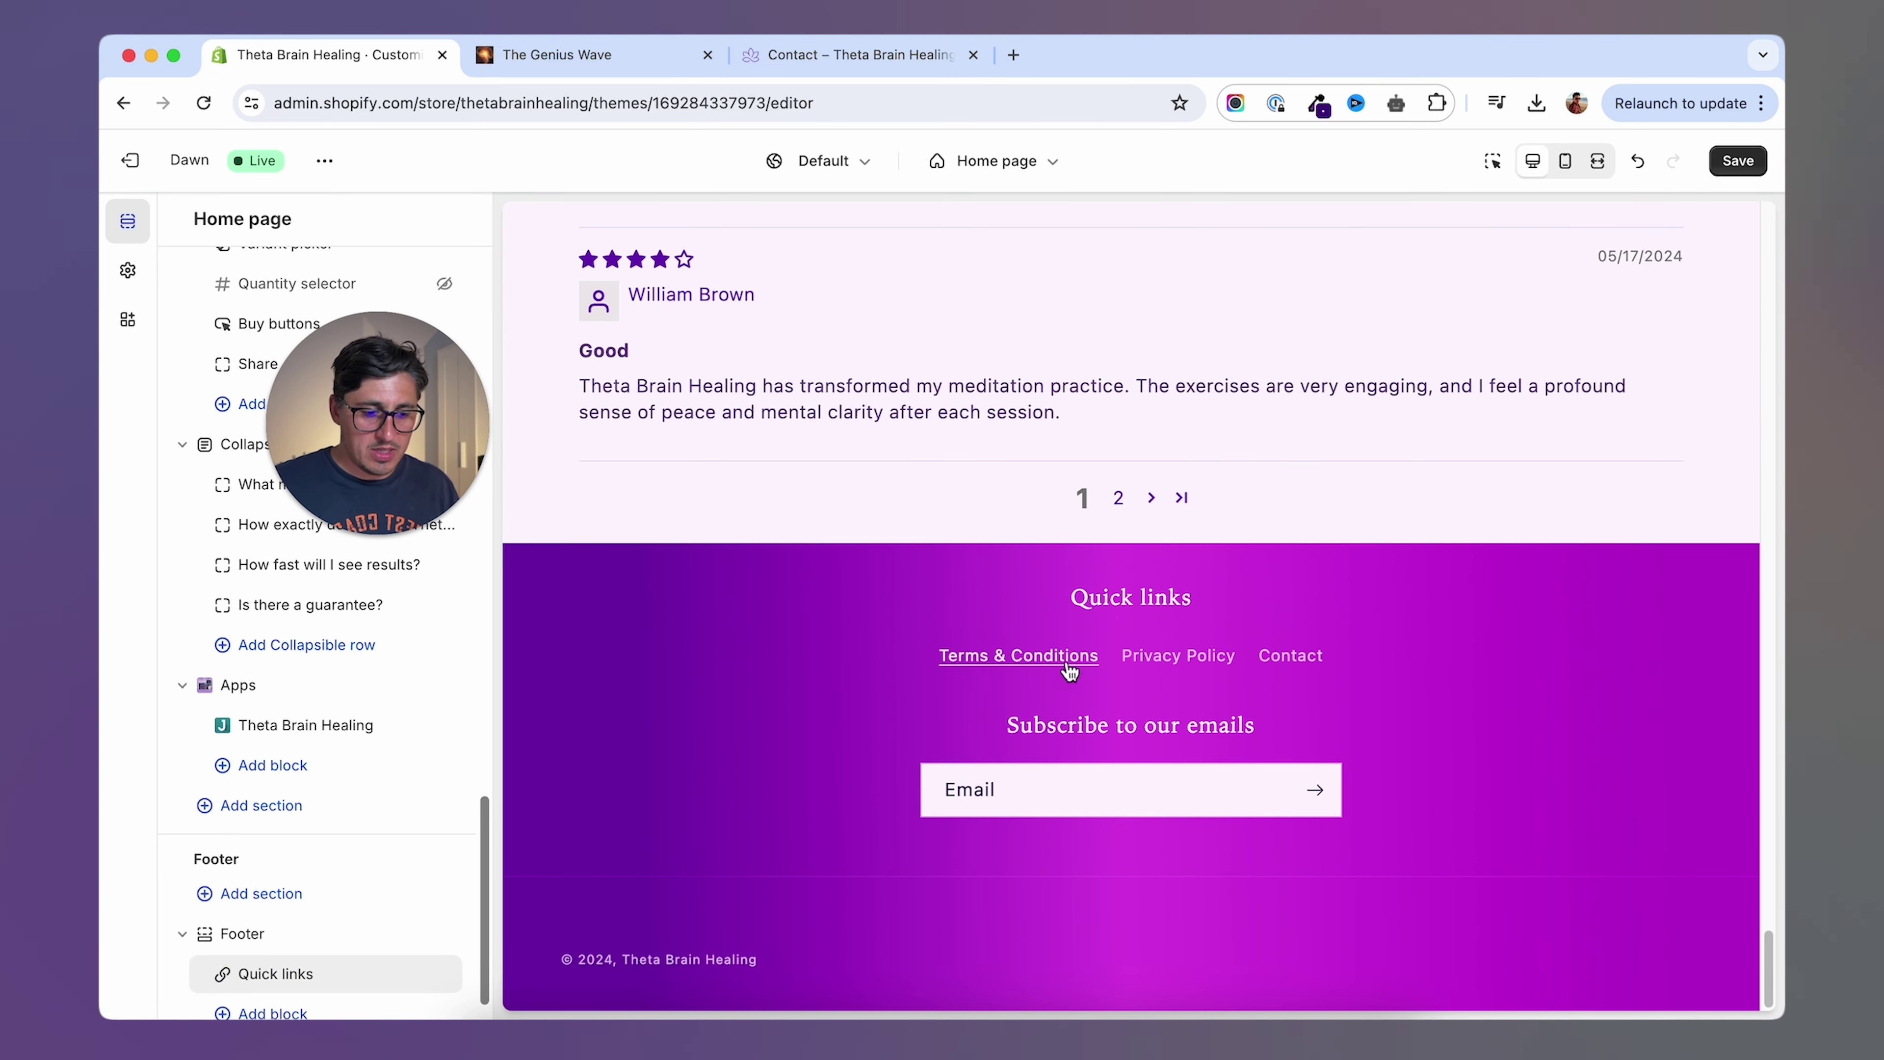
Clear the heading of the footer's menu block and view the storefront's home page.
left_click(1068, 660)
key("BackSpace")
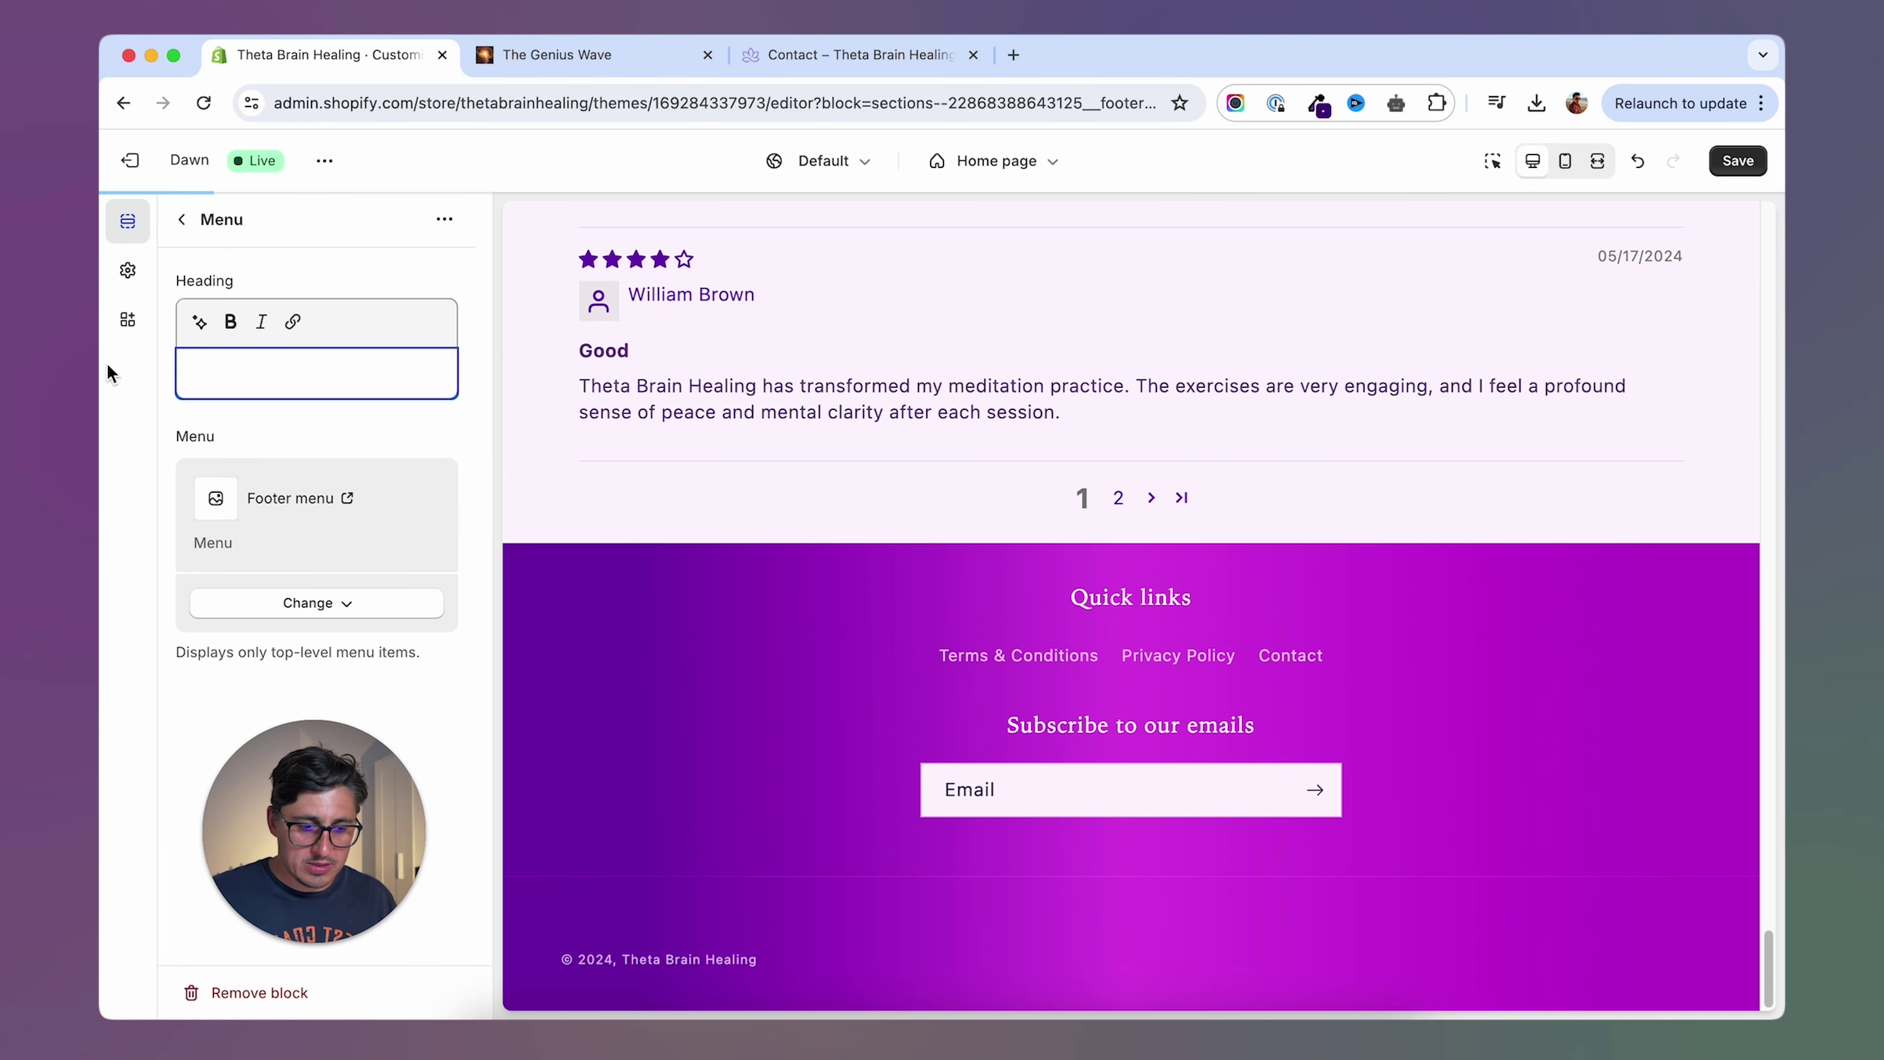
left_click(861, 54)
left_click(312, 228)
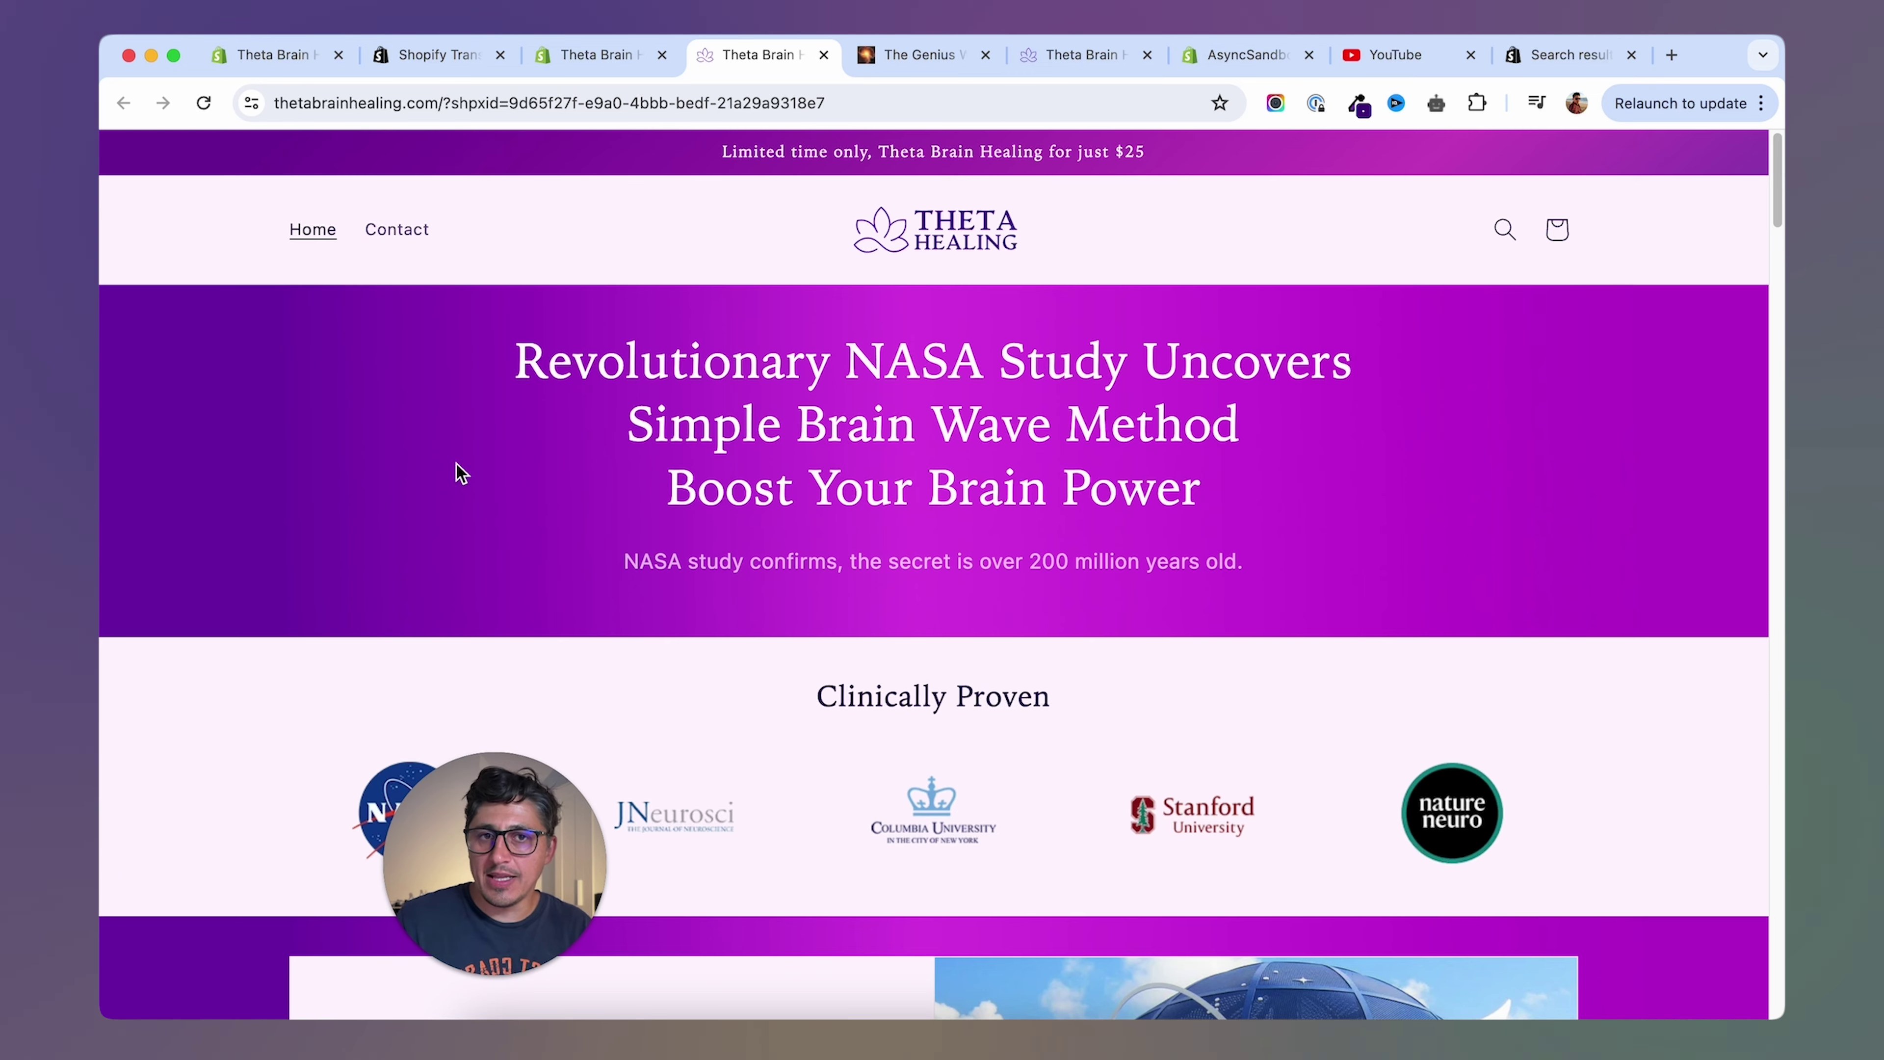
Open the Shopify App Store from the store's Apps and sales channels settings and start an app search.
key("ctrl+shift+Tab")
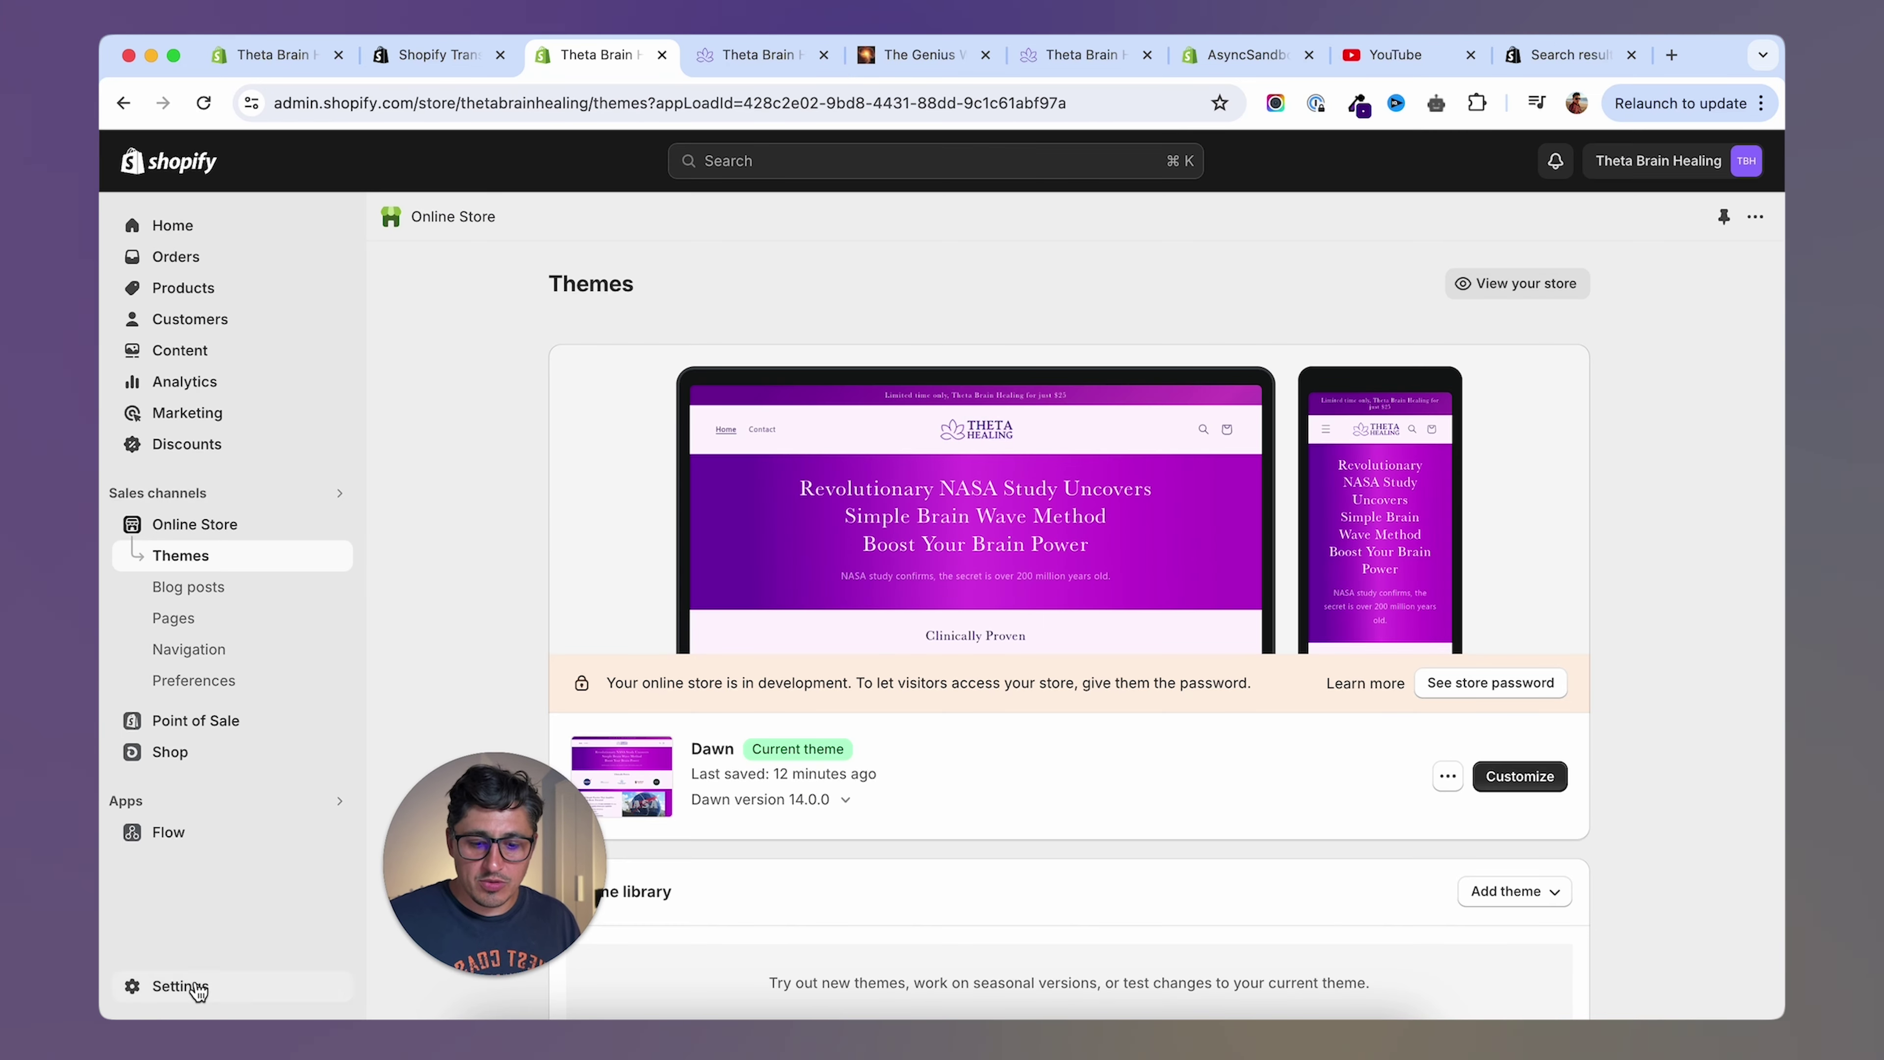
left_click(146, 987)
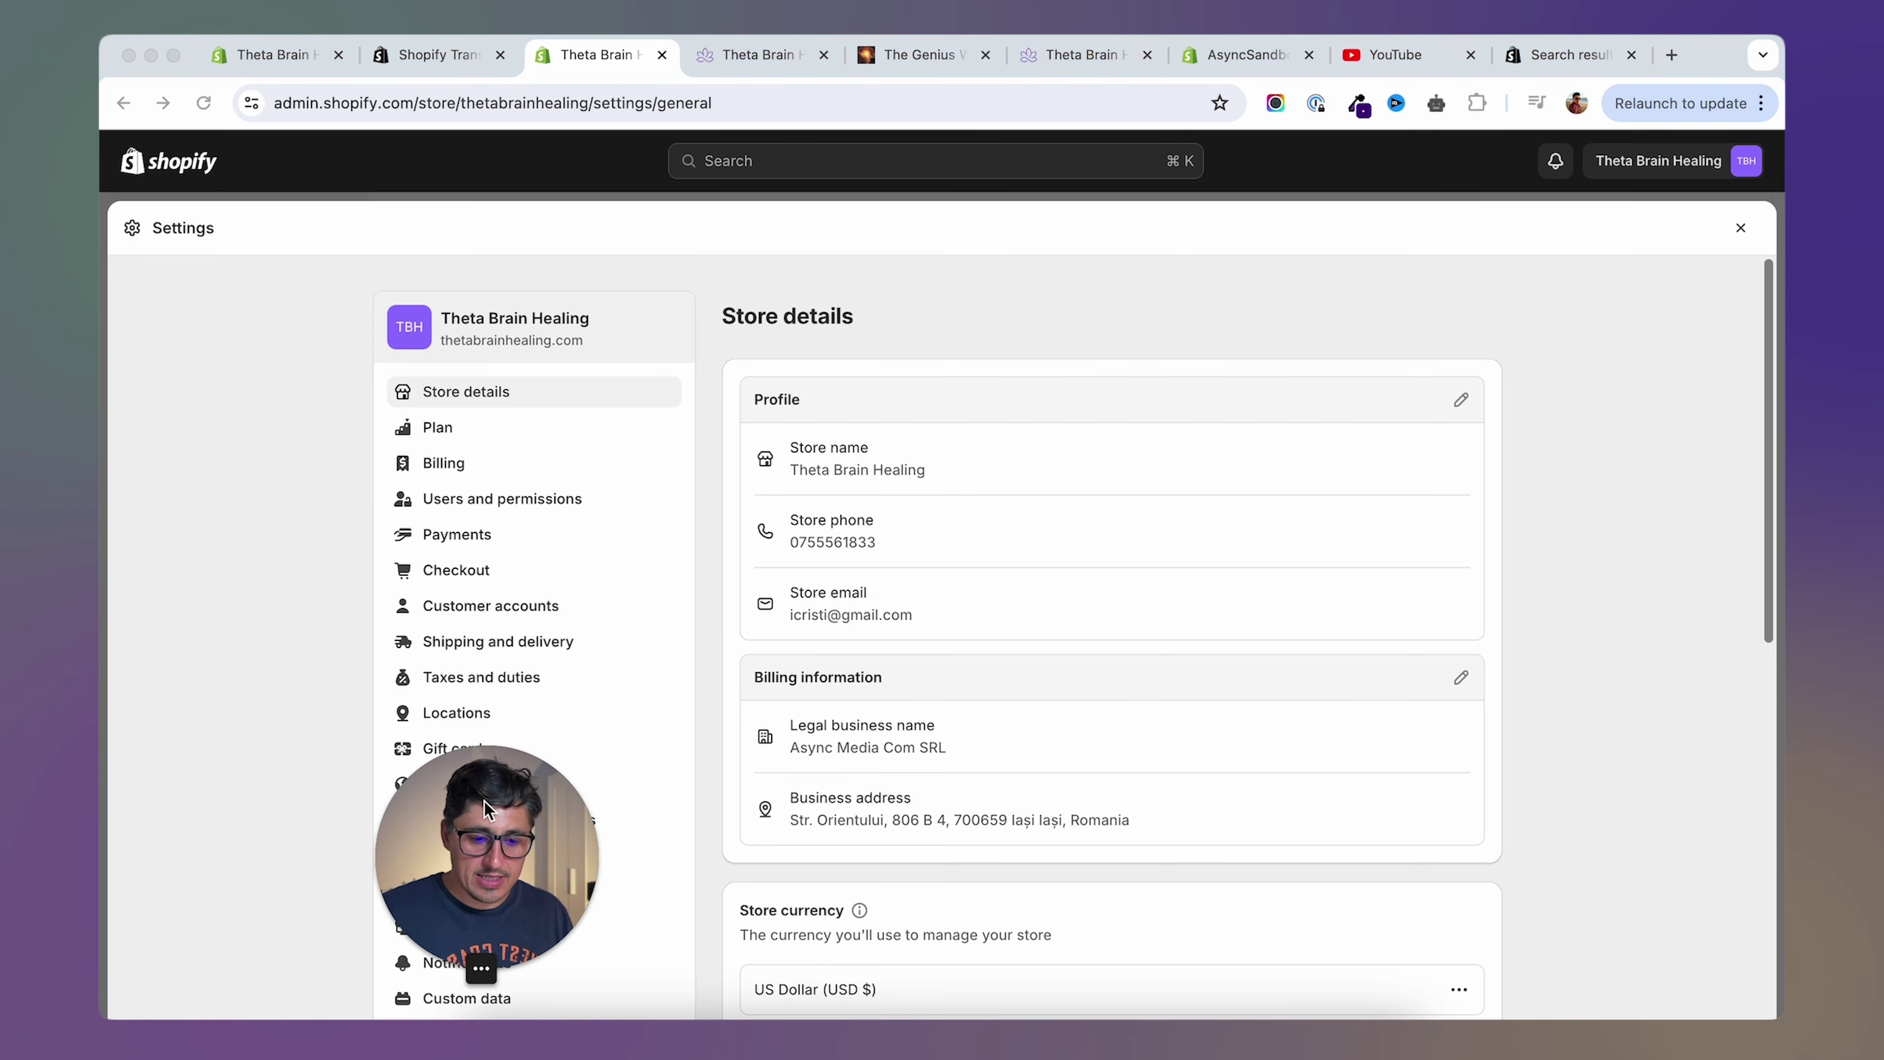
left_click(510, 820)
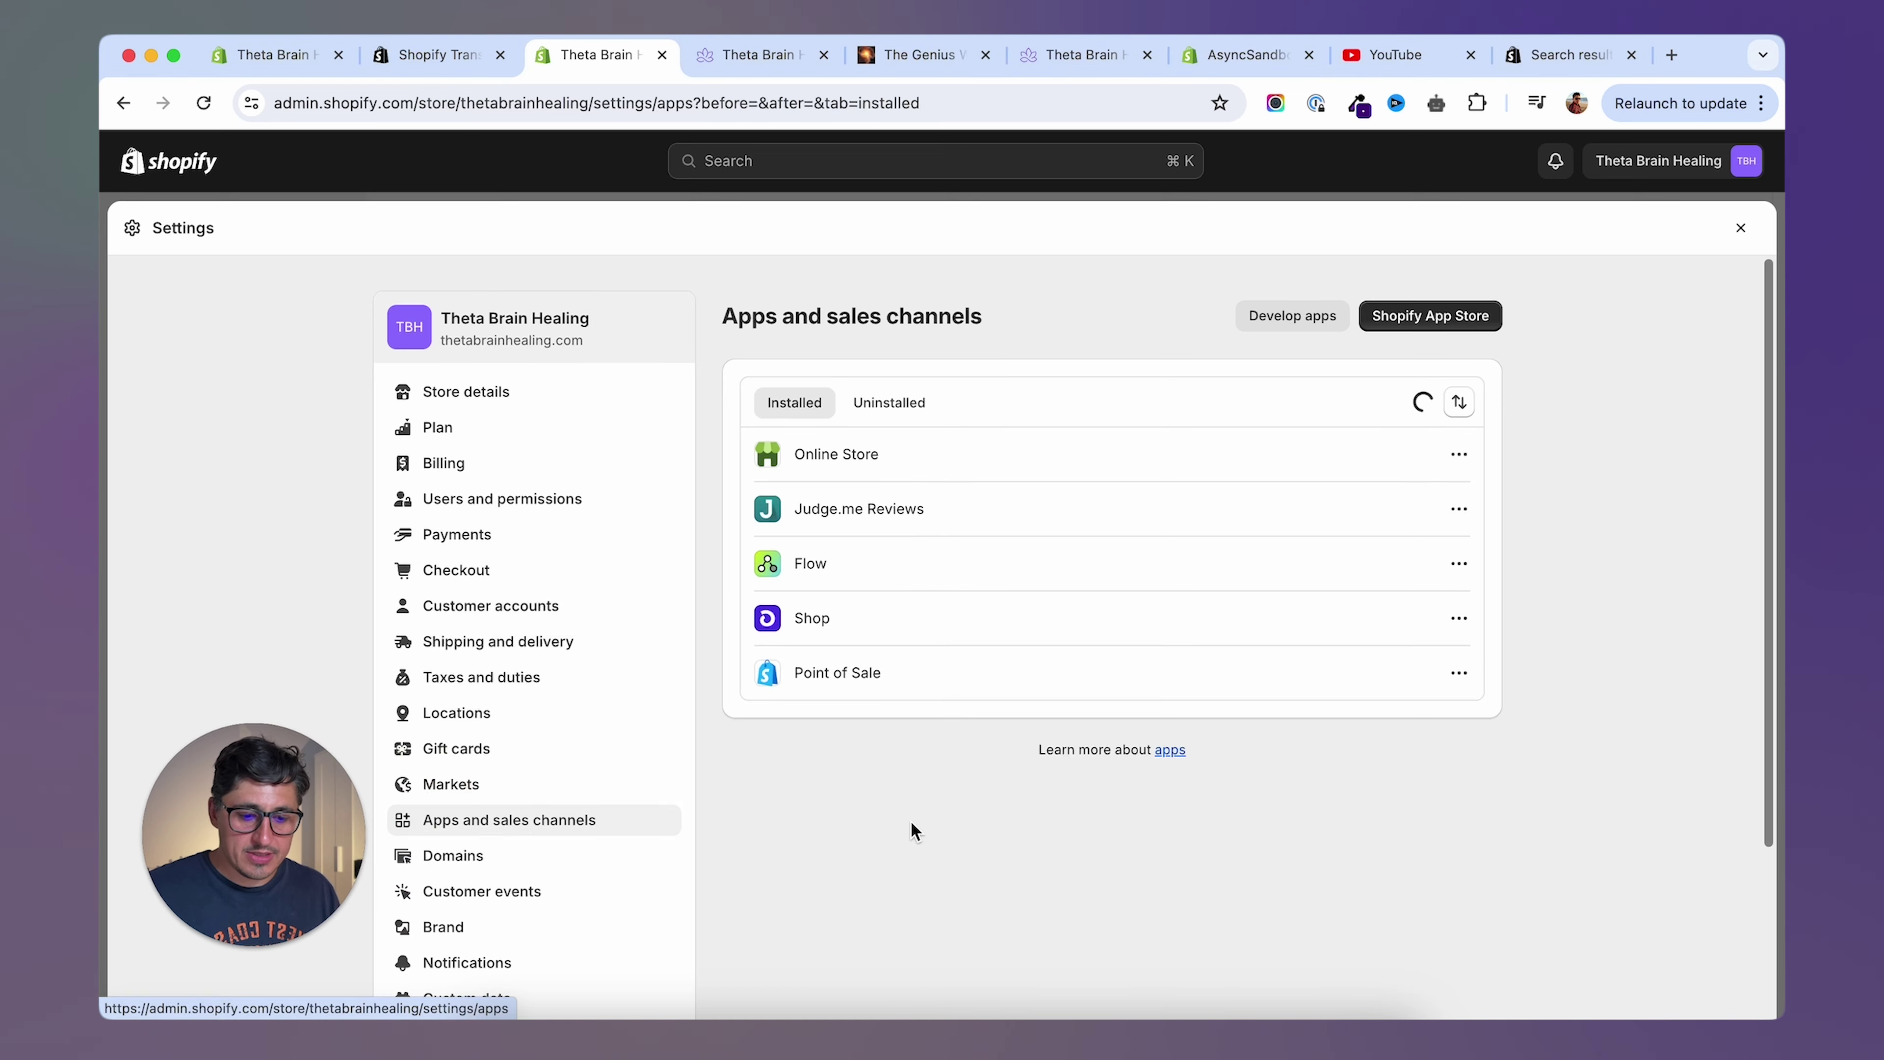
left_click(1440, 339)
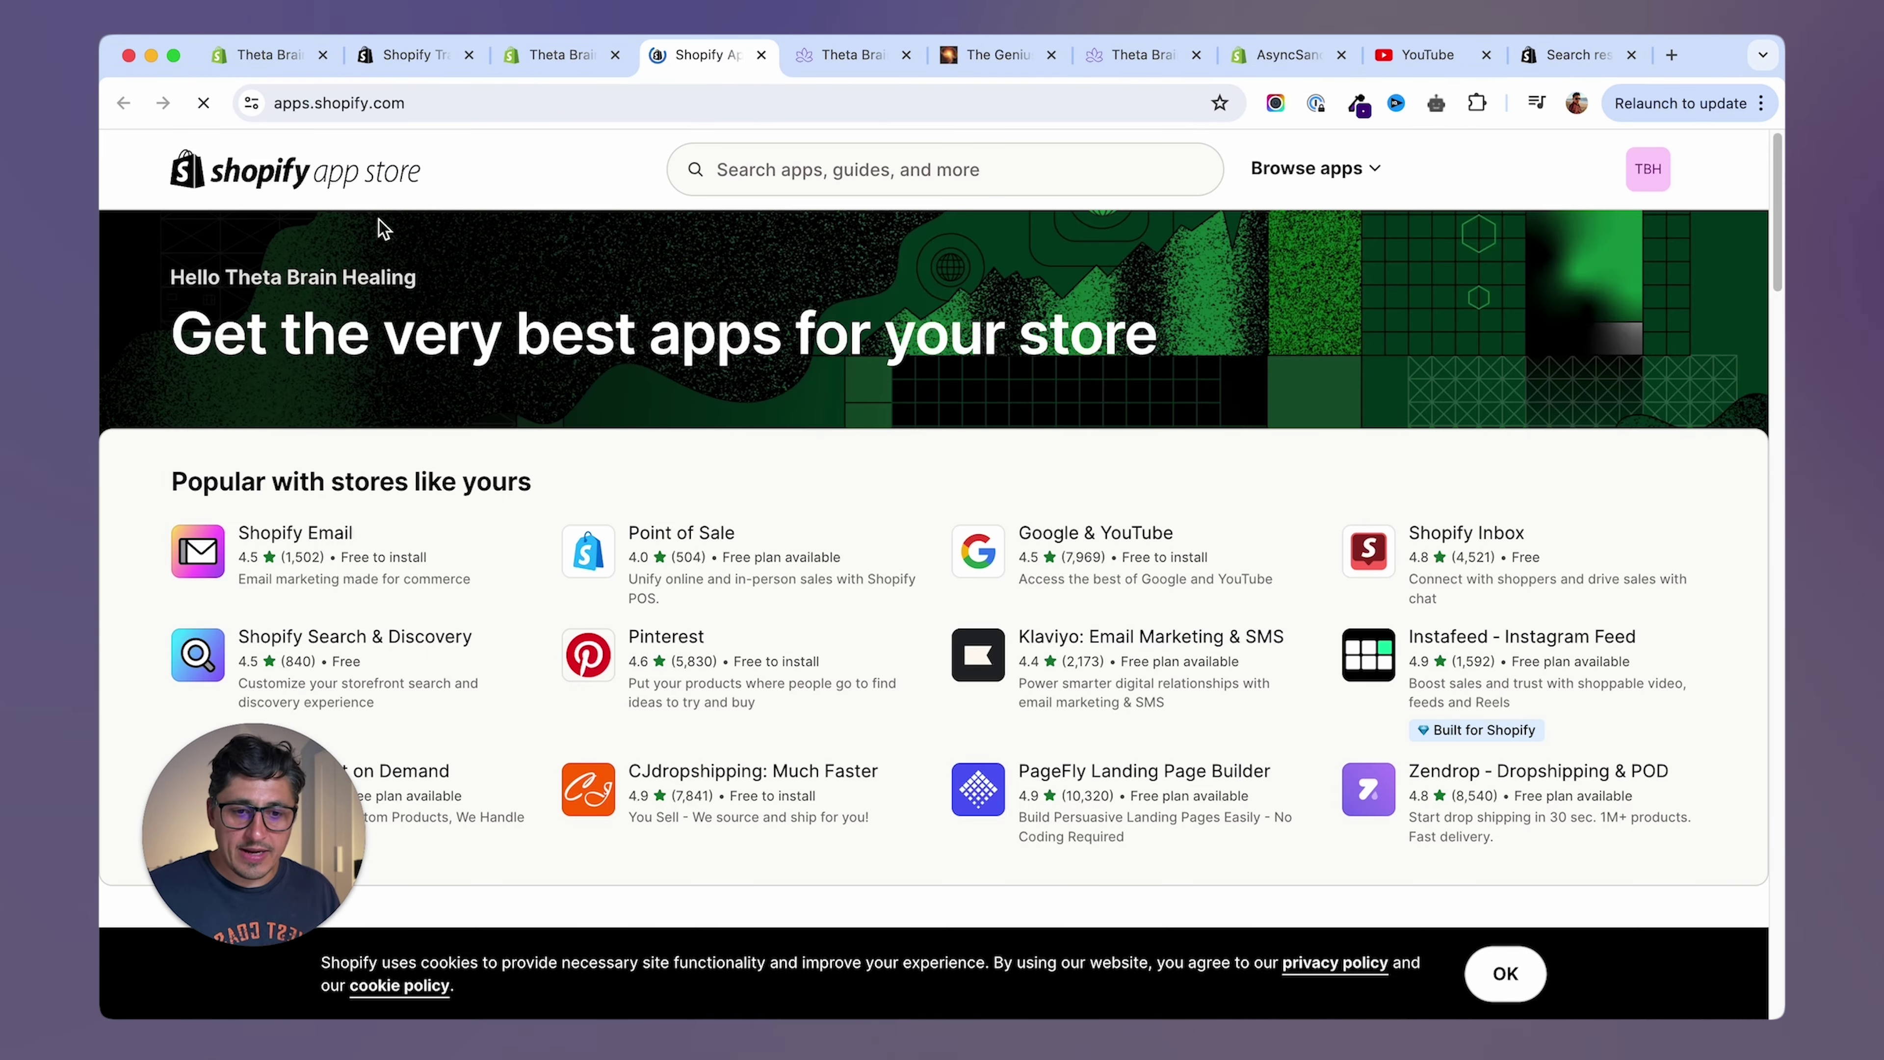
left_click(864, 168)
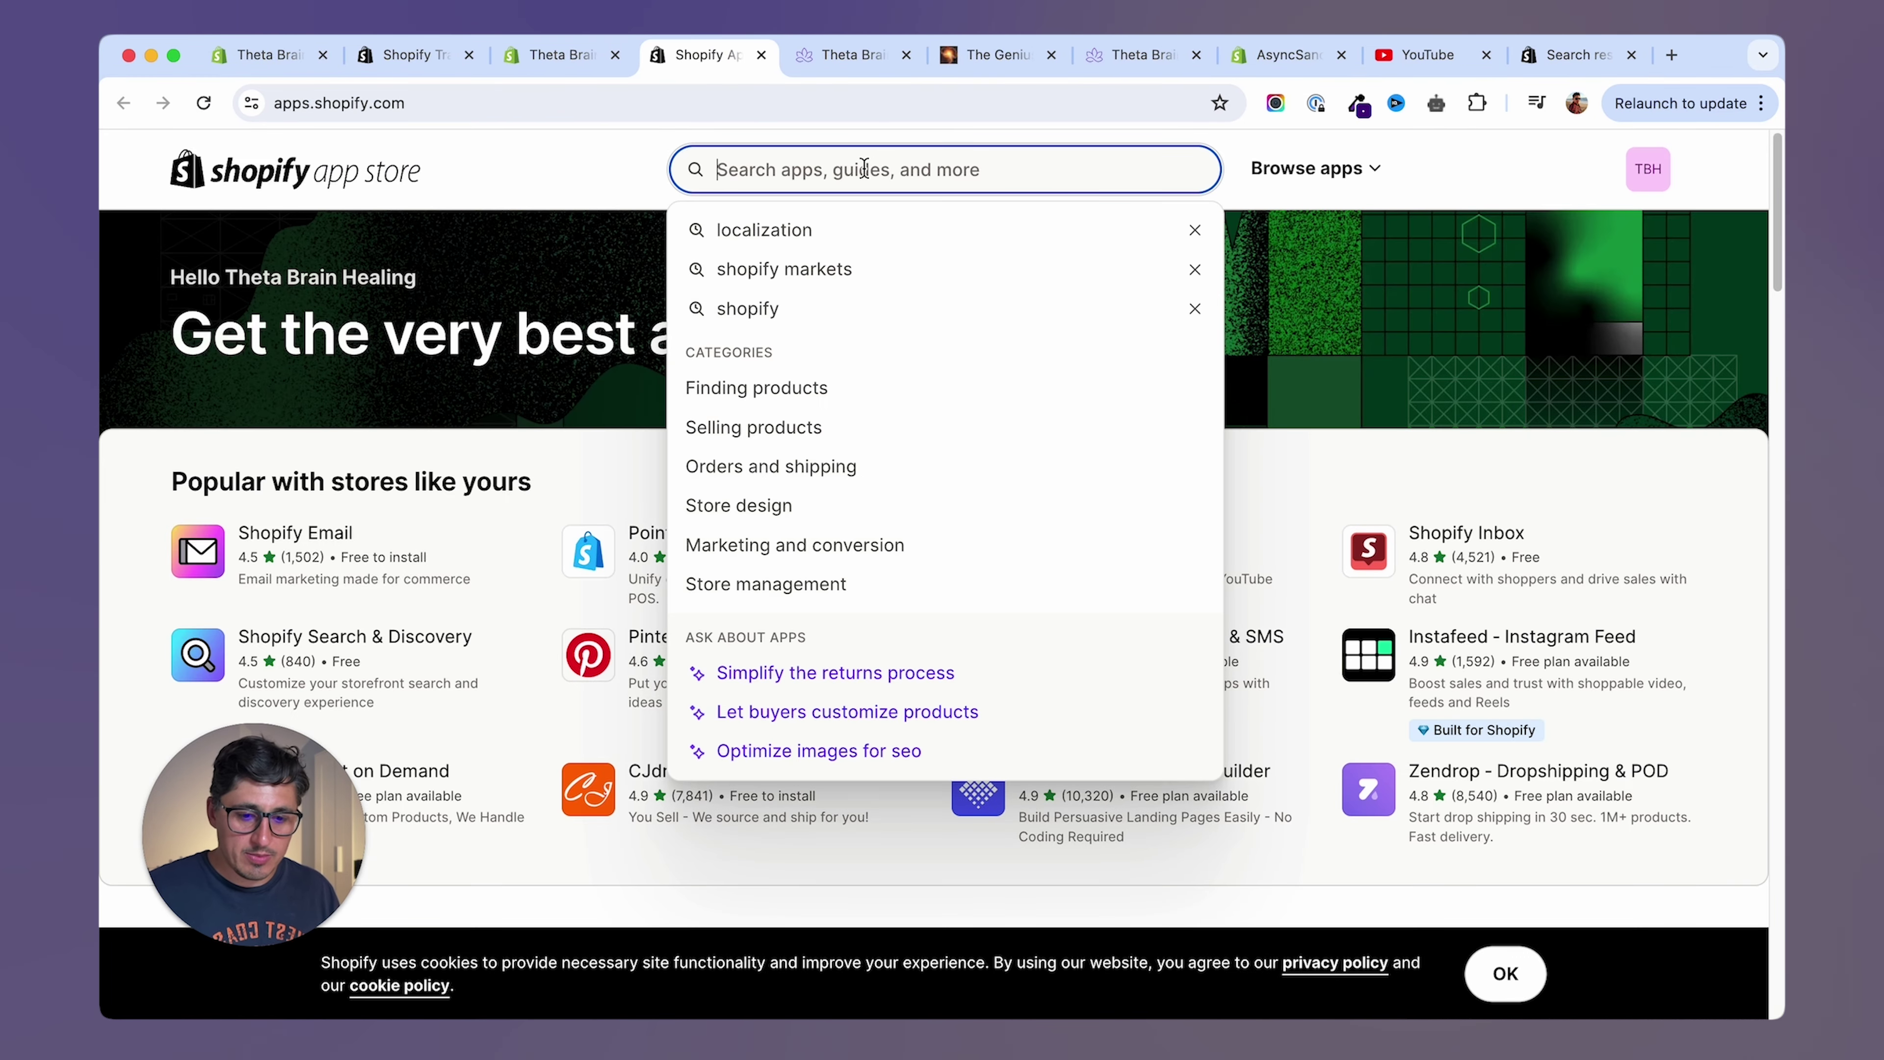
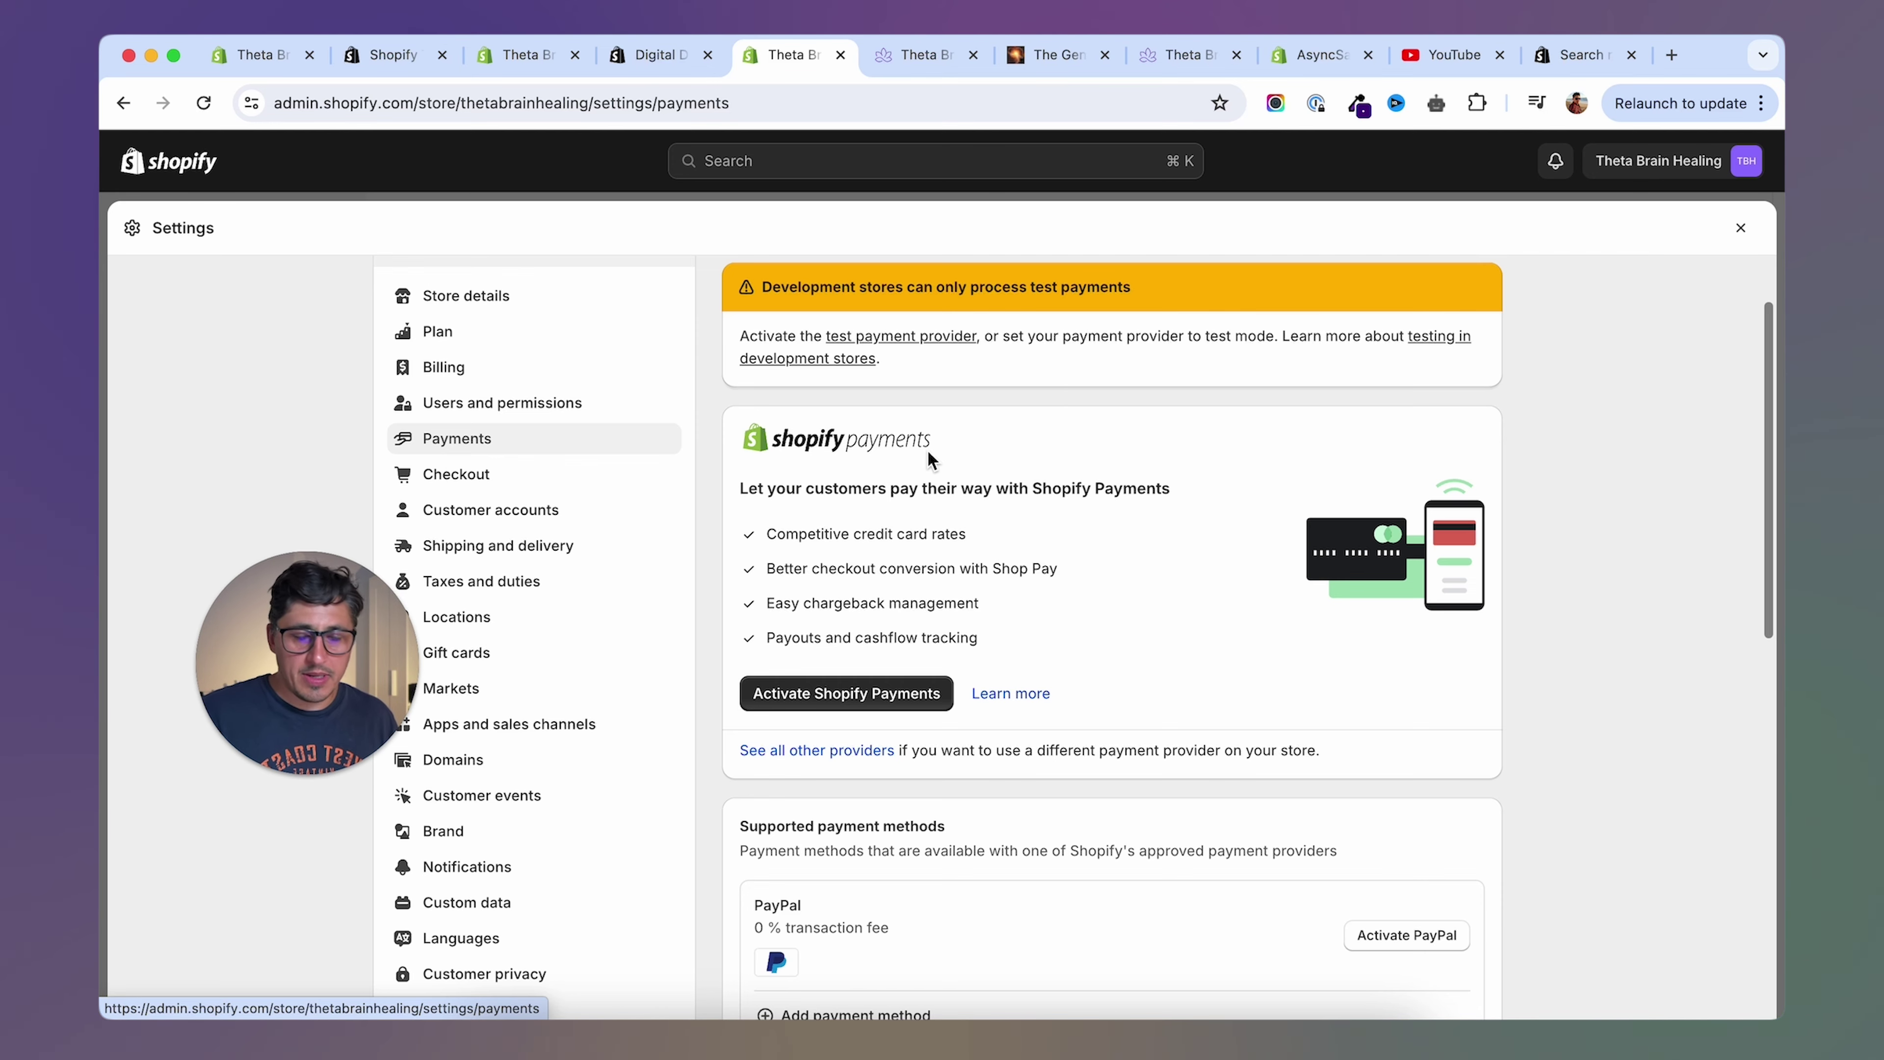
Open the list of all other payment providers from the Payments settings.
left_click(813, 756)
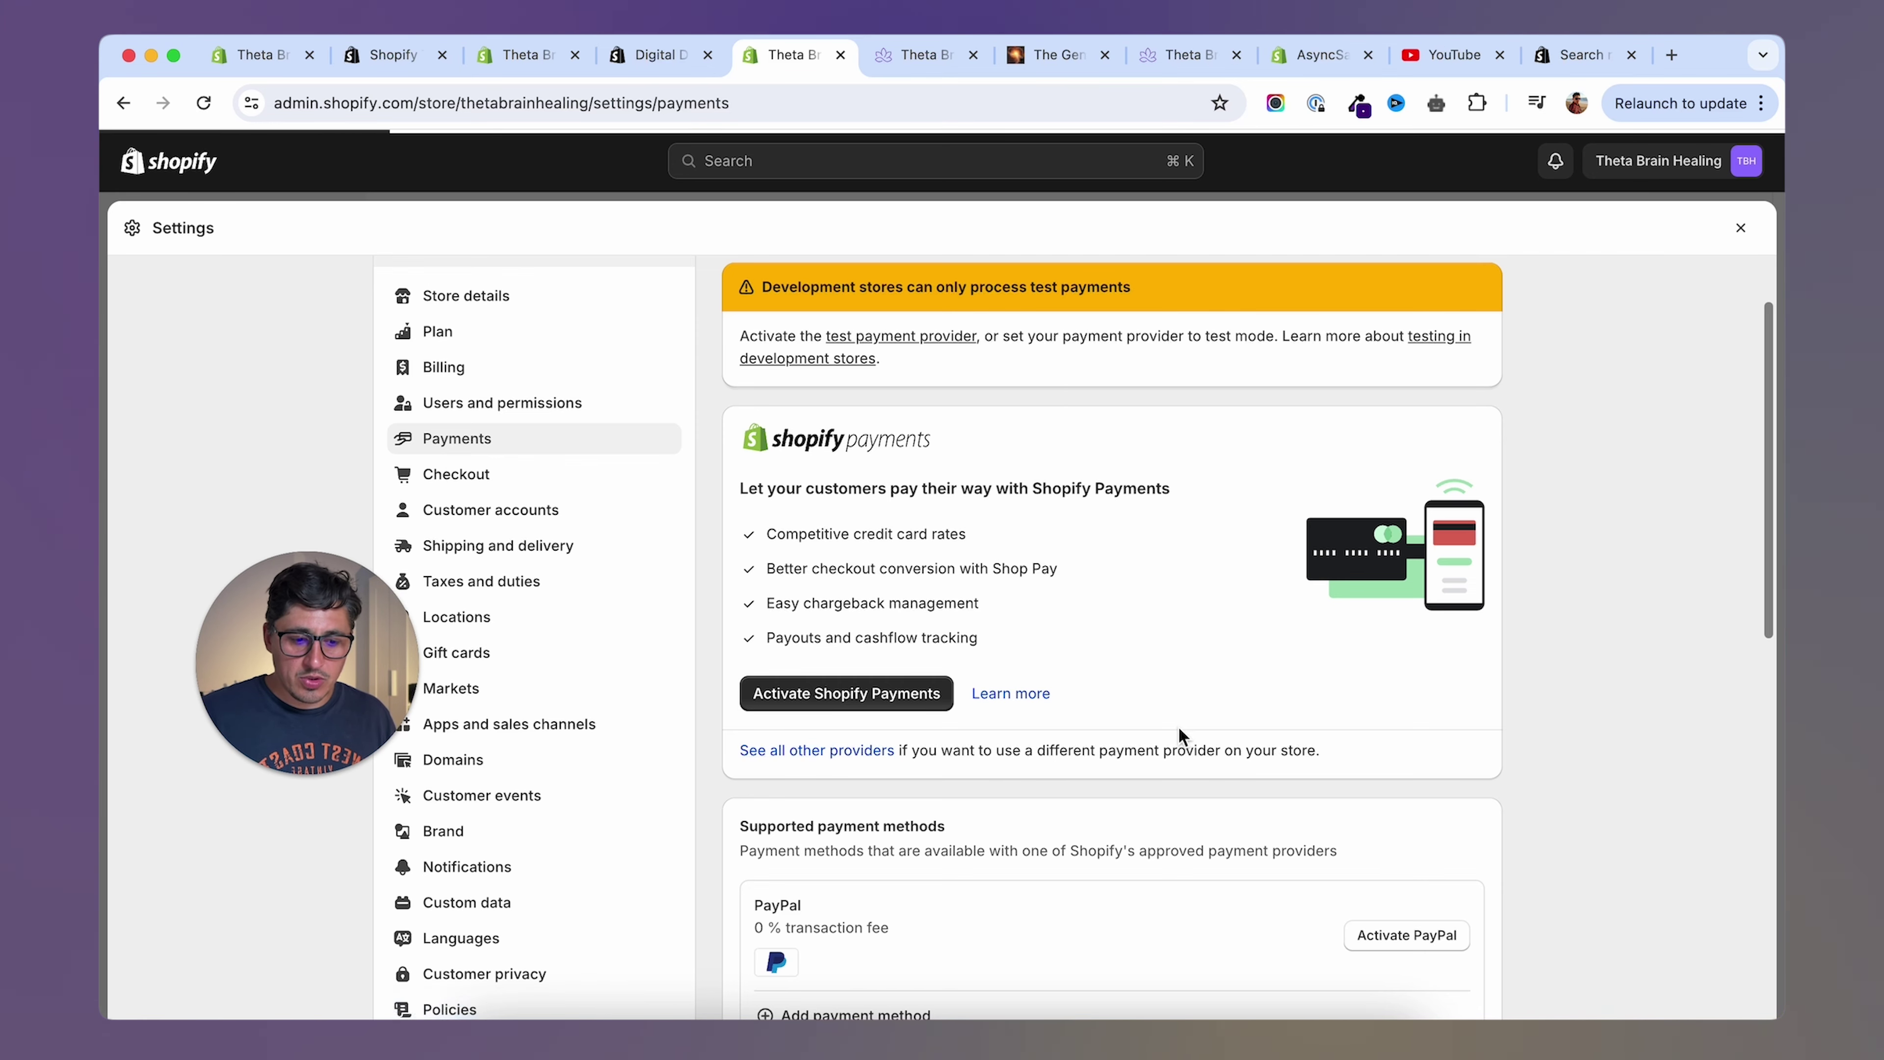
left_click(858, 449)
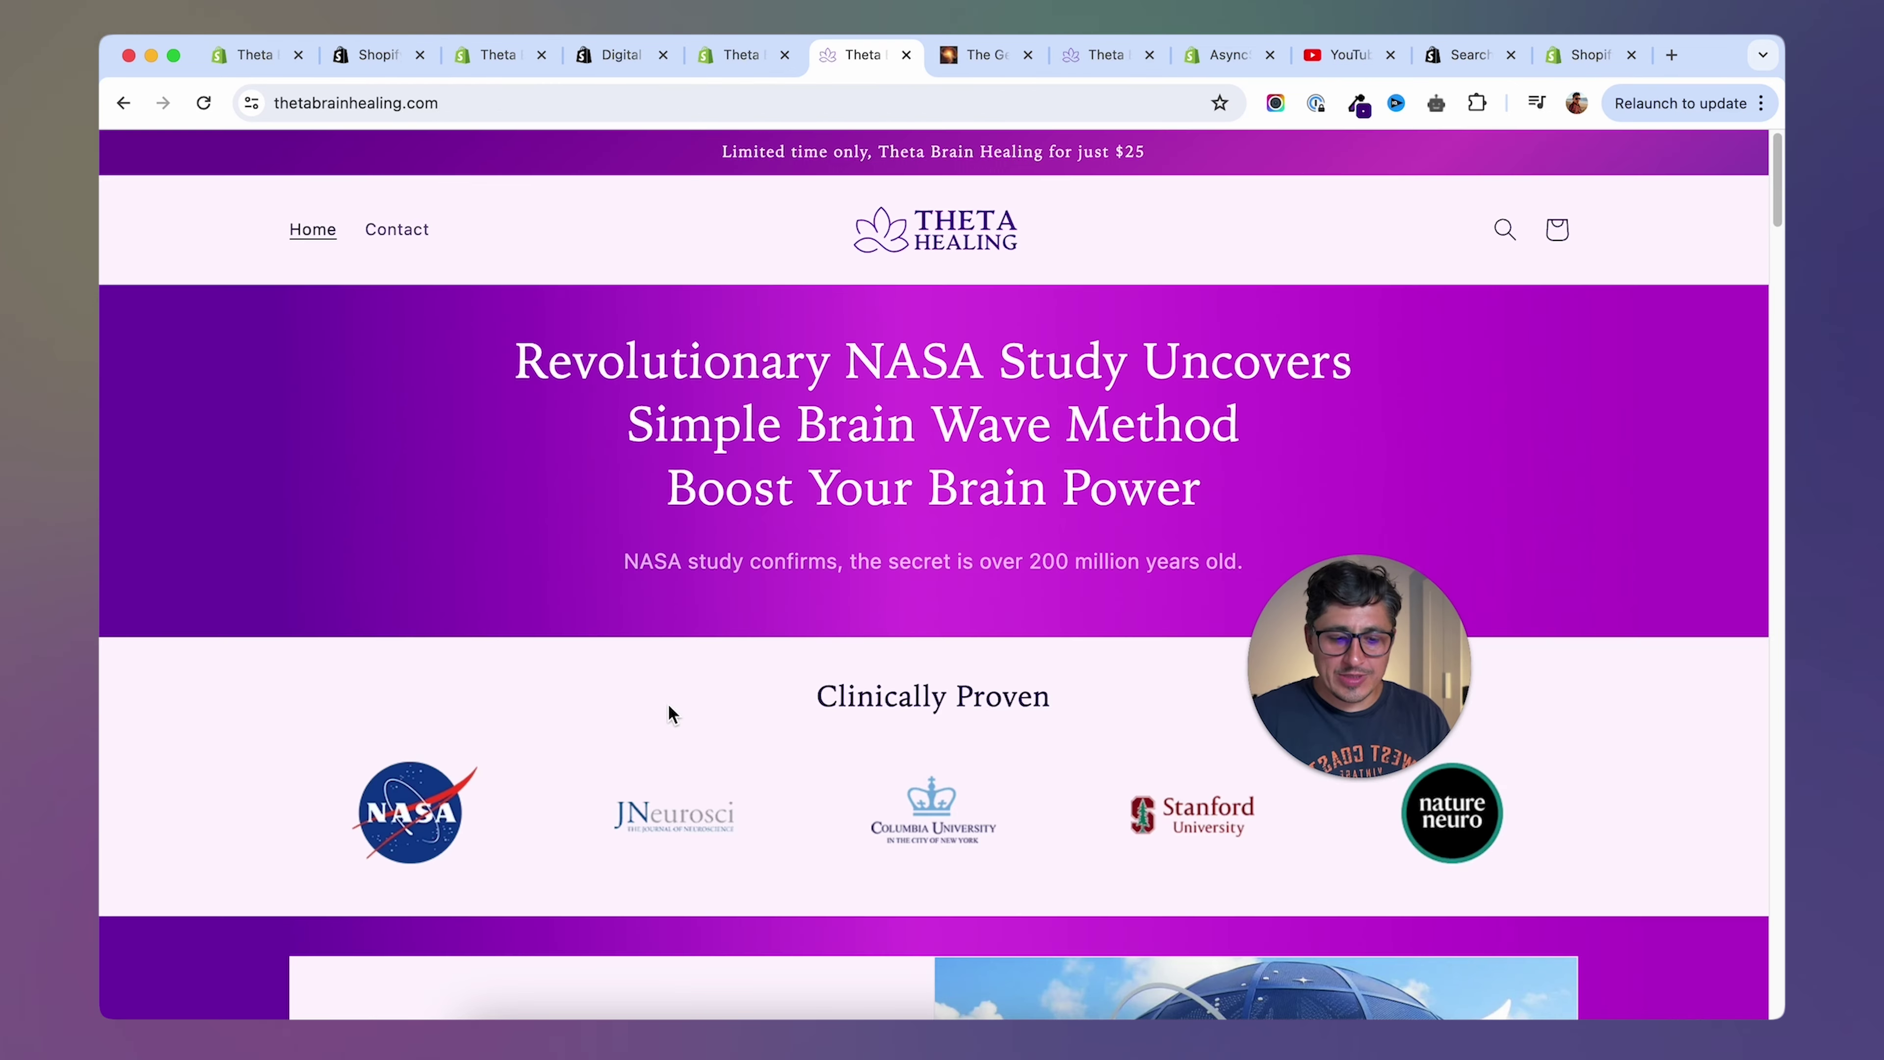
Place a test order for Theta Brain Healing on the storefront, filling in the contact email and the card number.
scroll(690, 693, "down", 15)
scroll(706, 694, "down", 20)
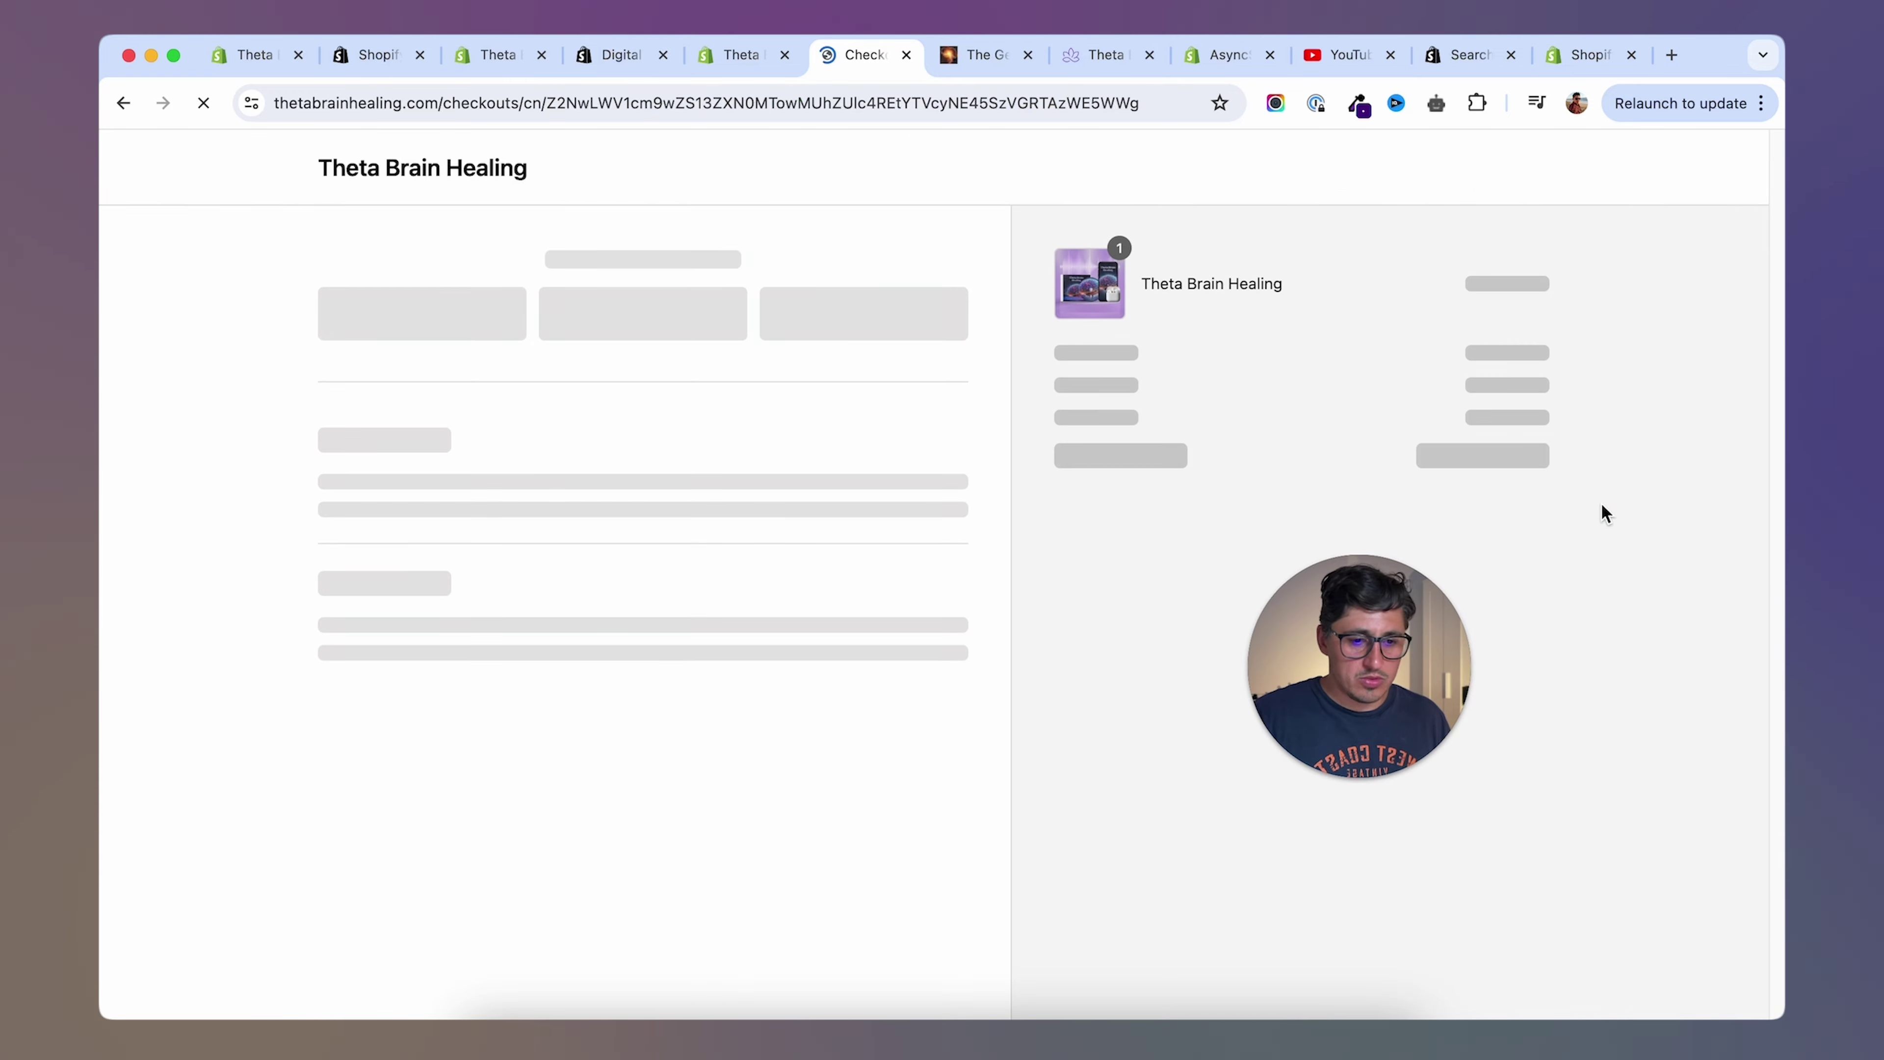
key("super+v")
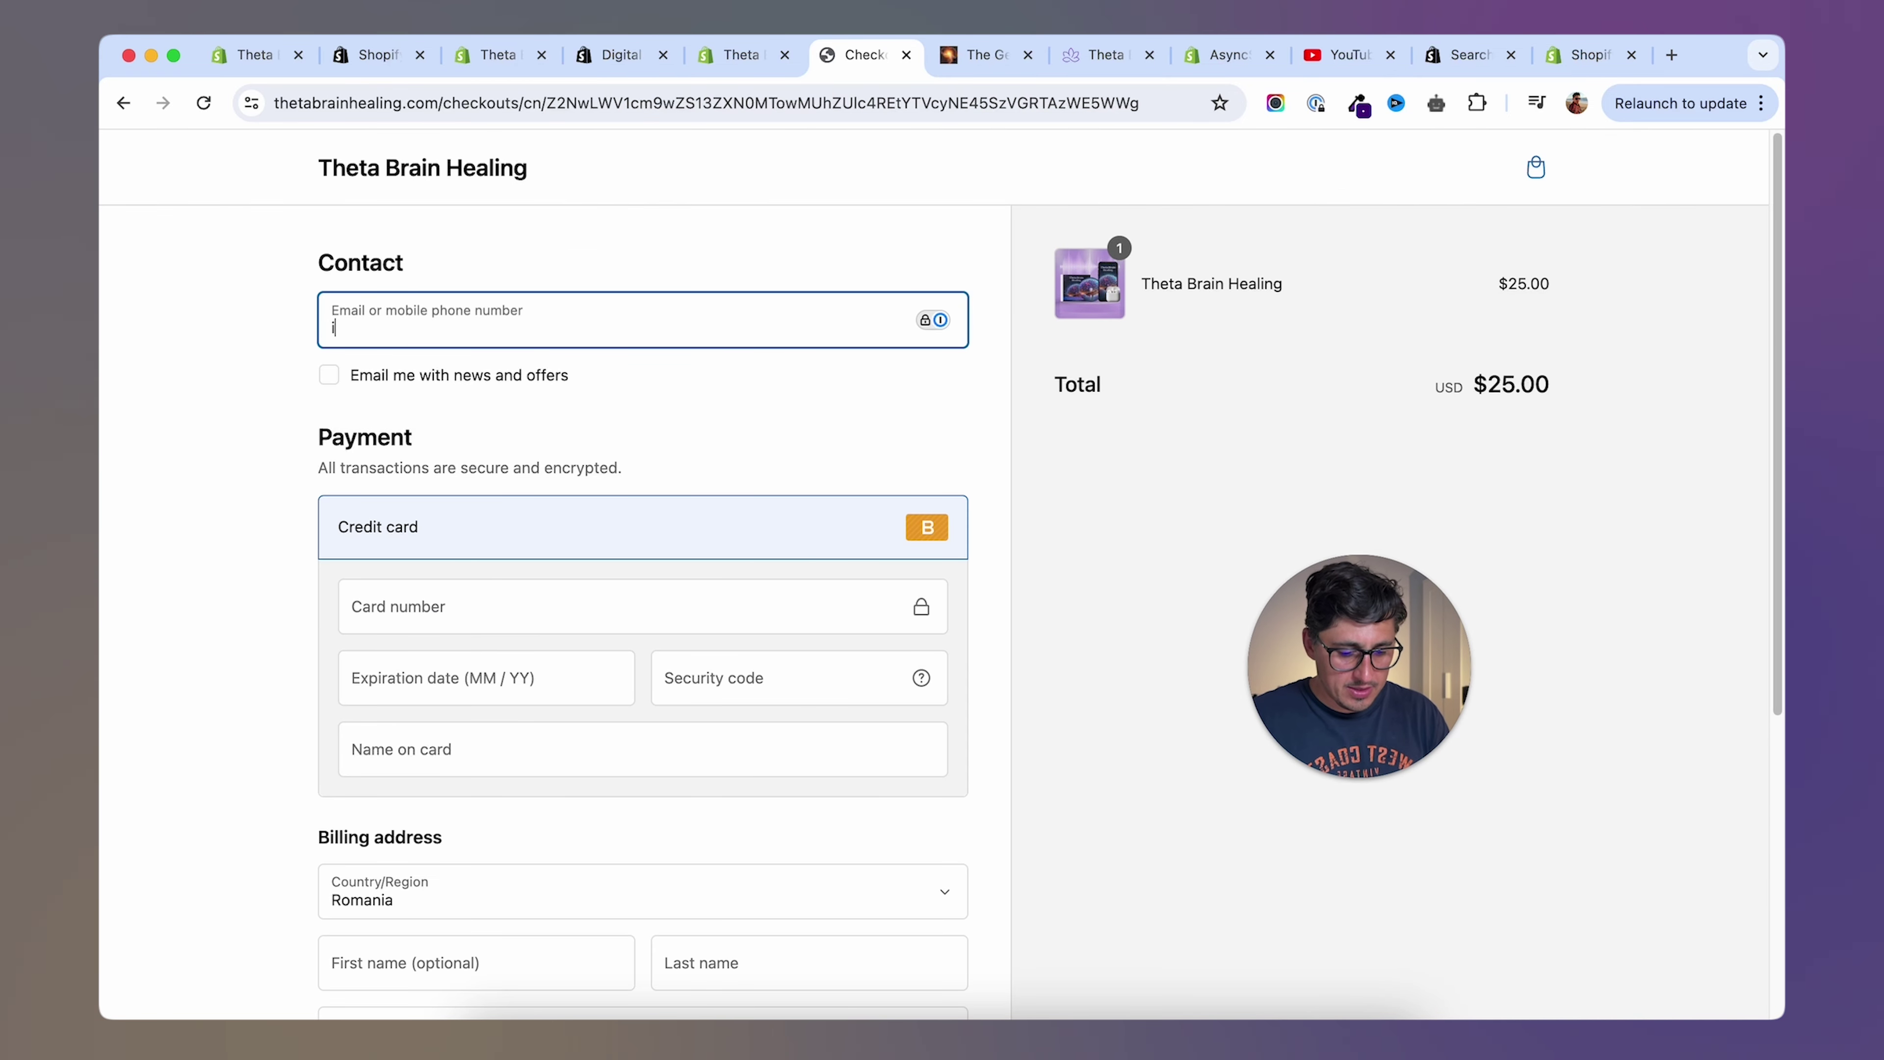
left_click(545, 625)
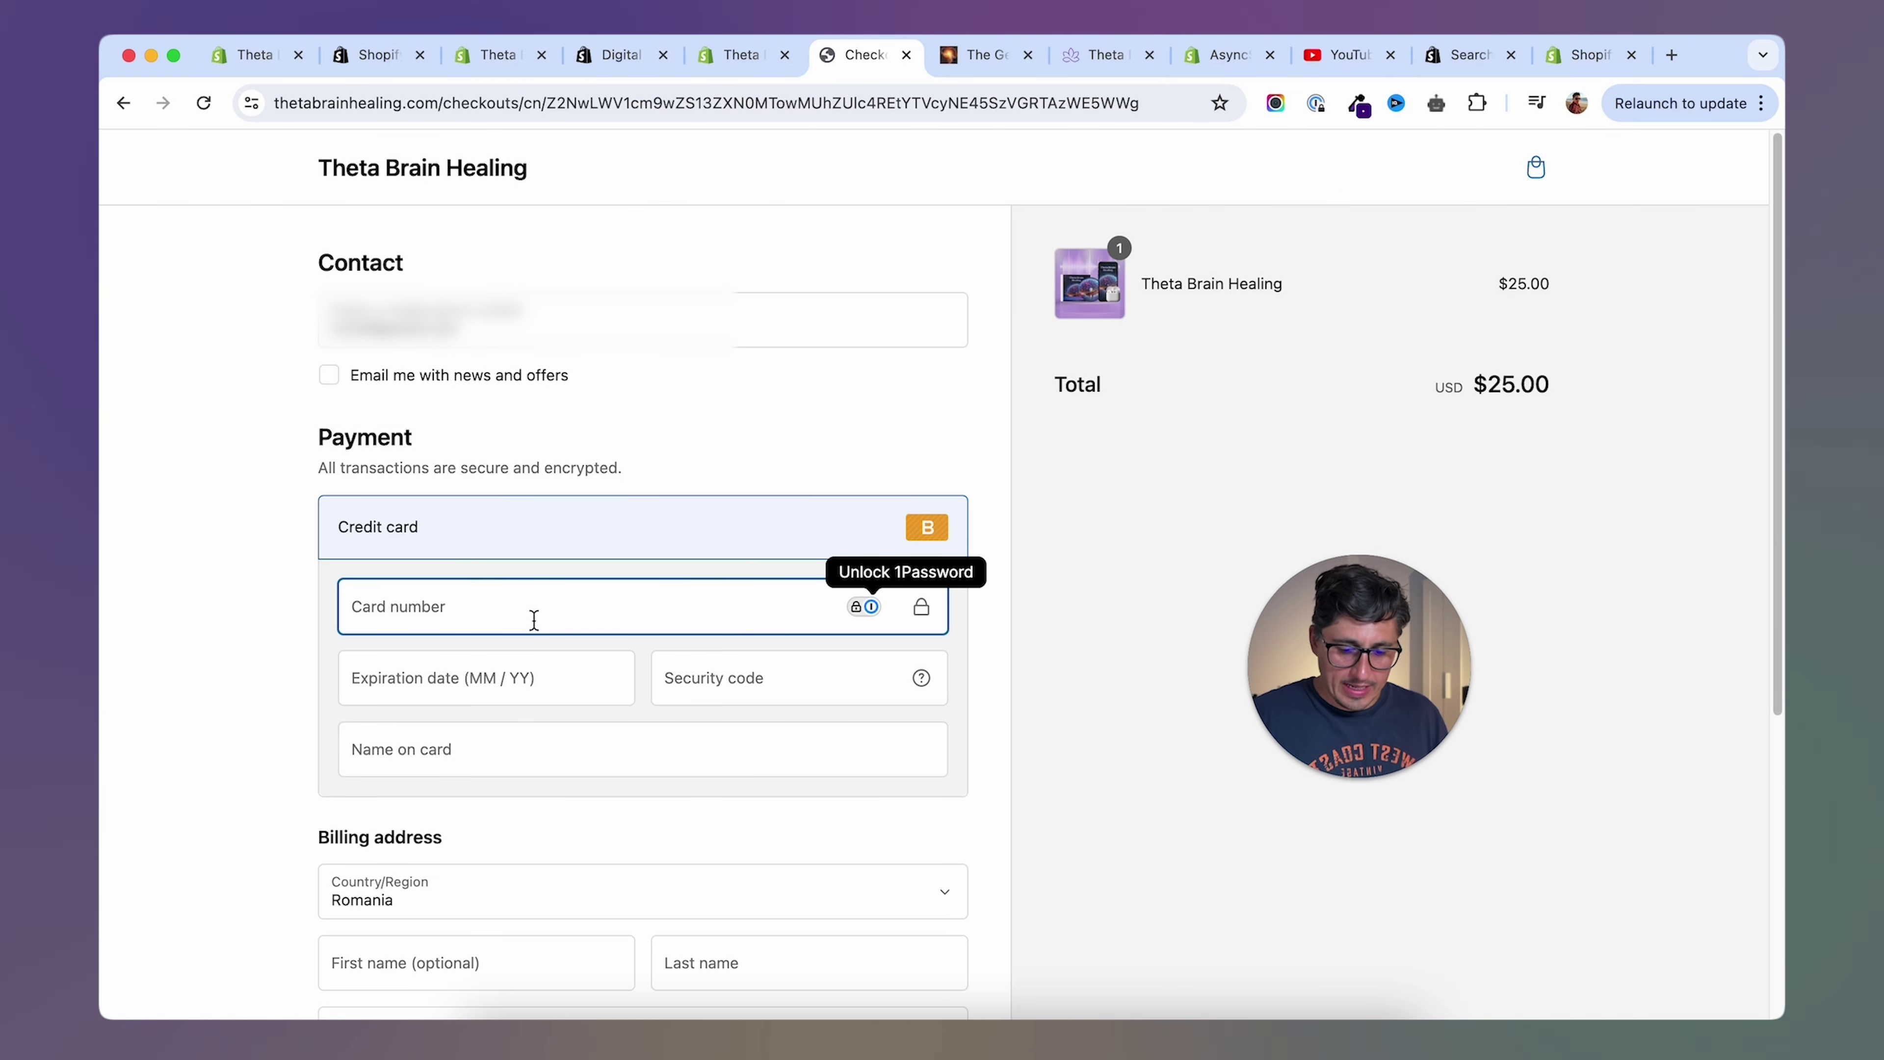
type("1")
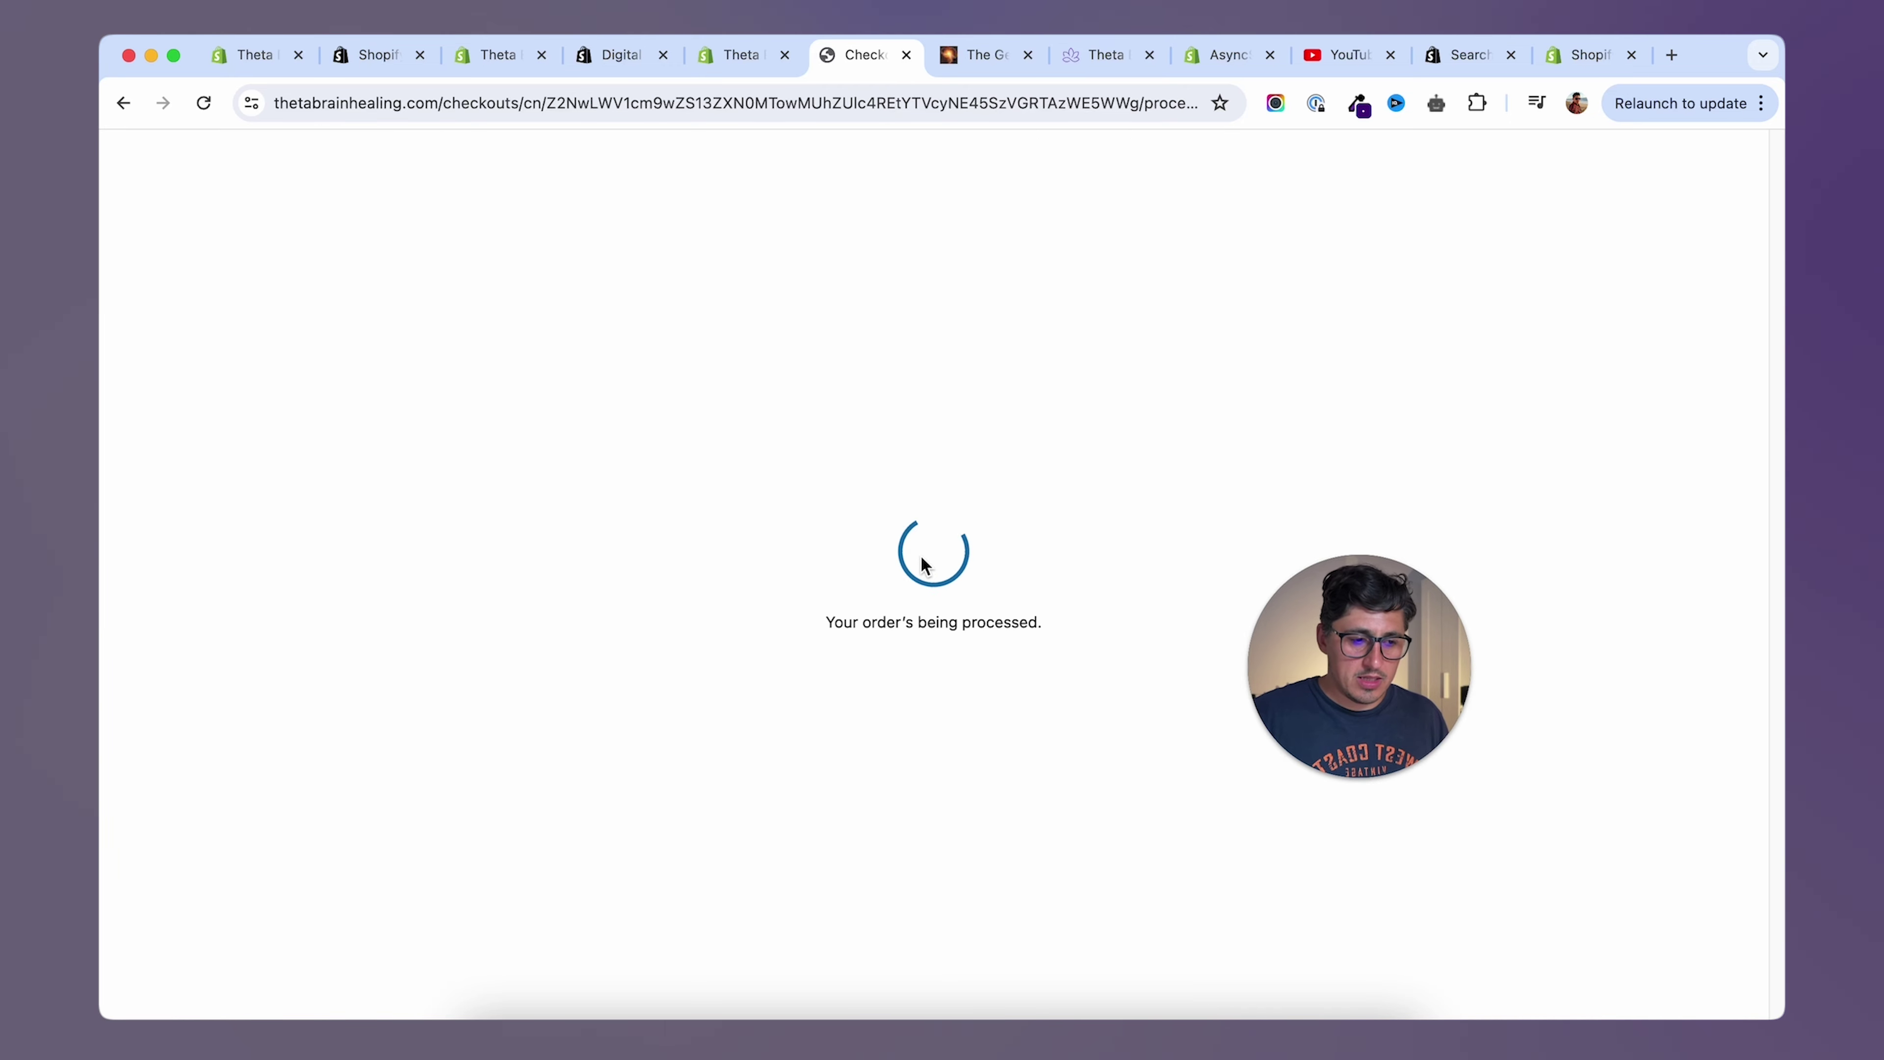
Open the store's order email in Gmail and save Theta Brain Healing.zip from the download page to the Desktop.
left_click(1673, 55)
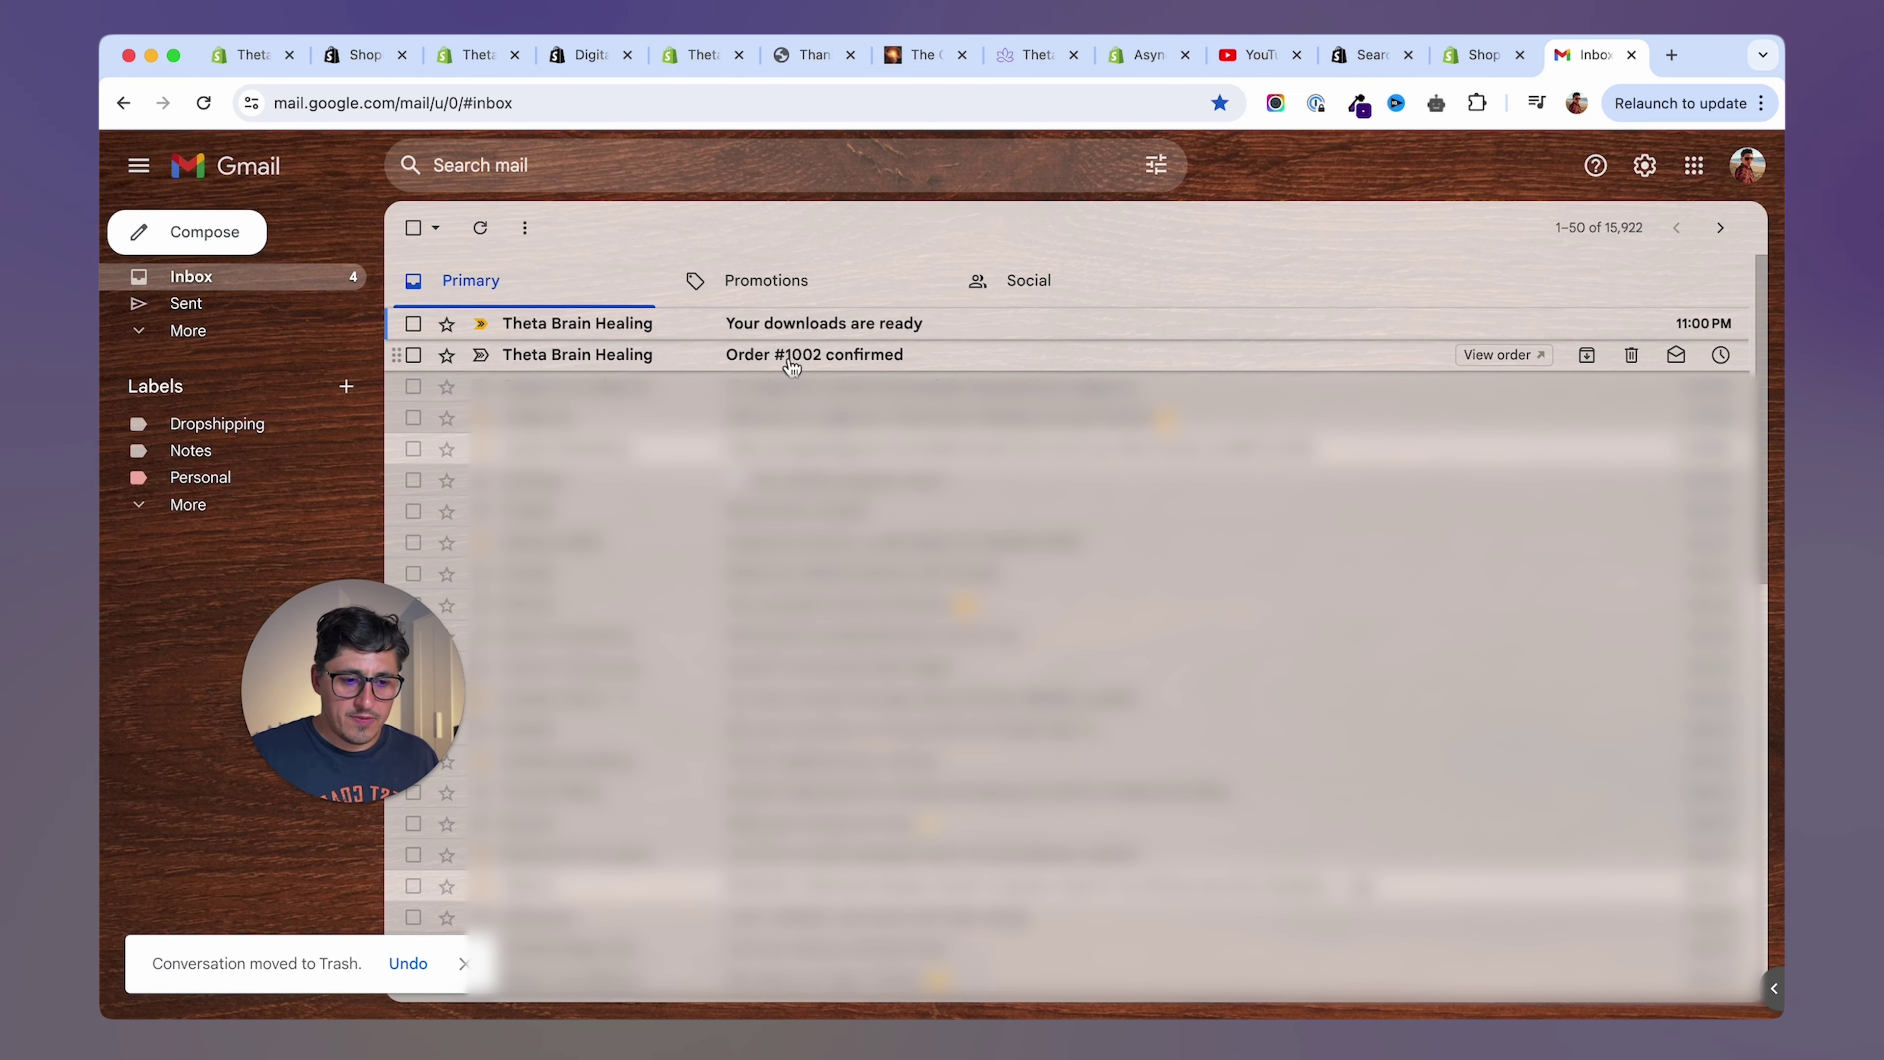
left_click(787, 355)
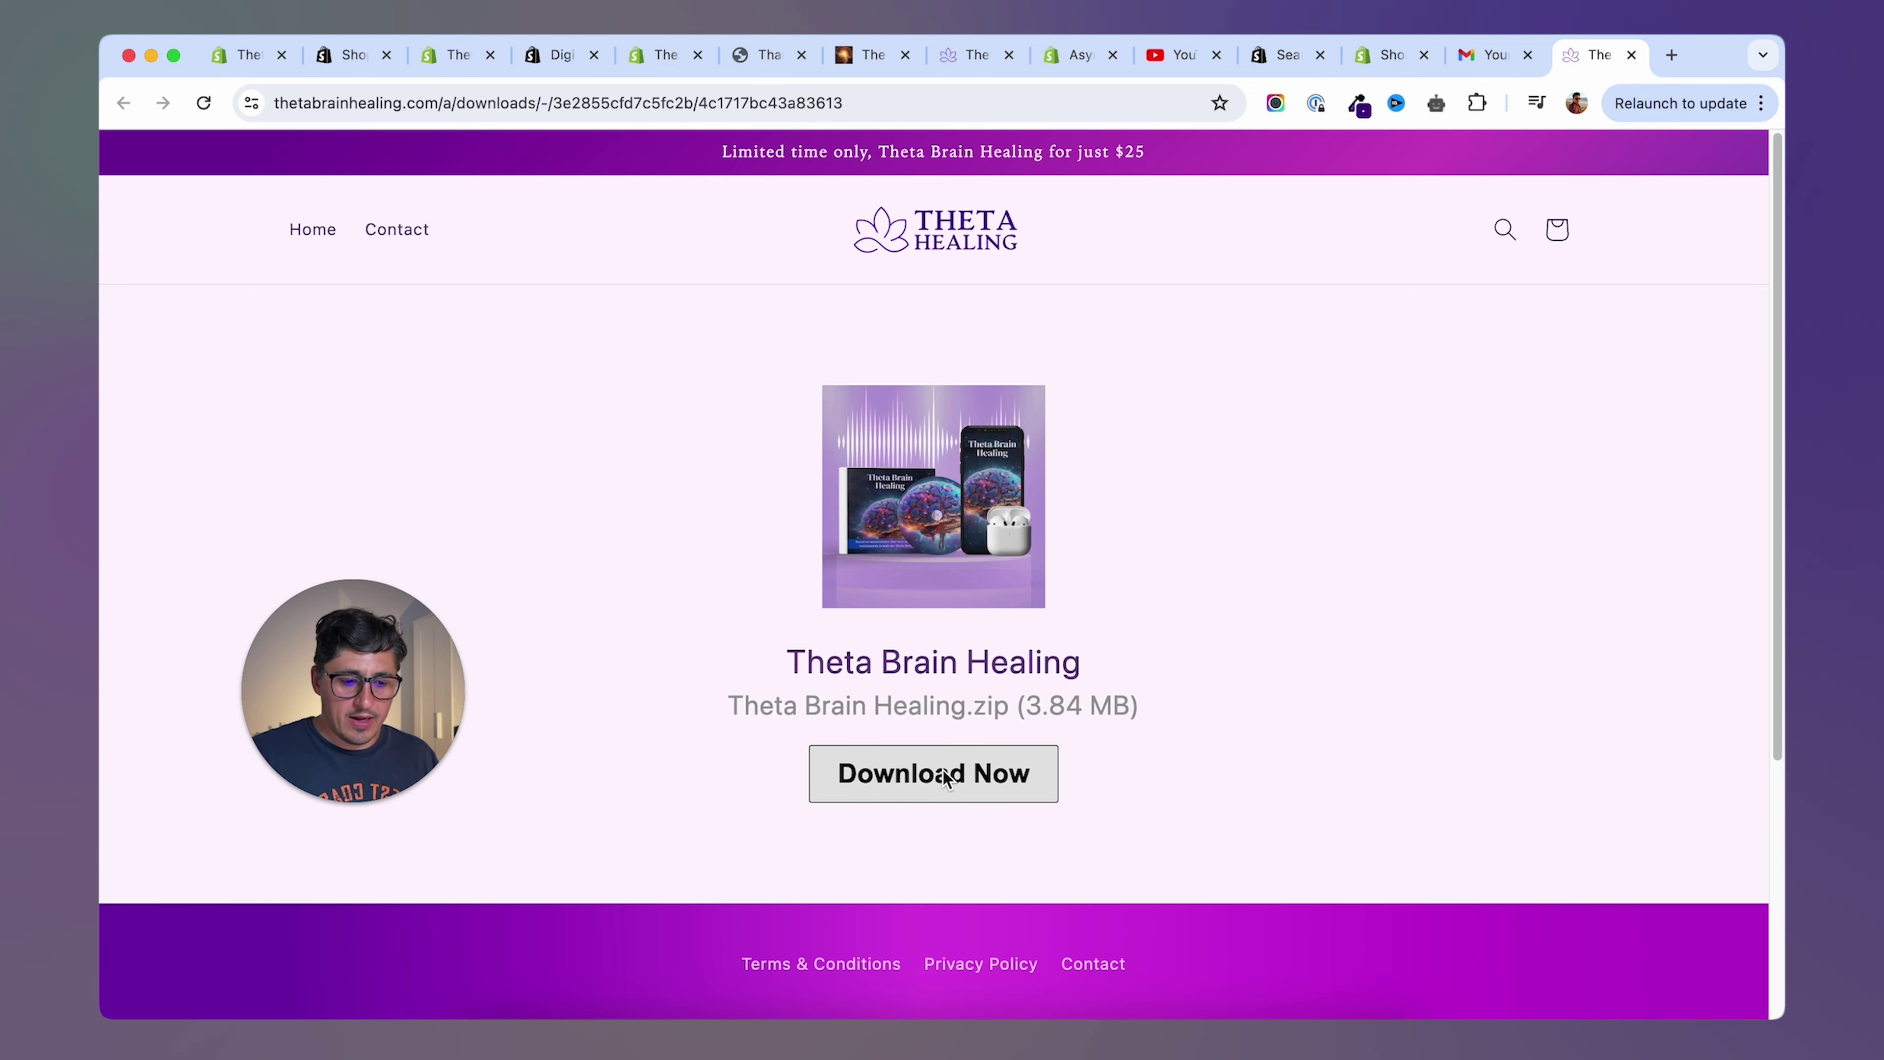
left_click(1008, 758)
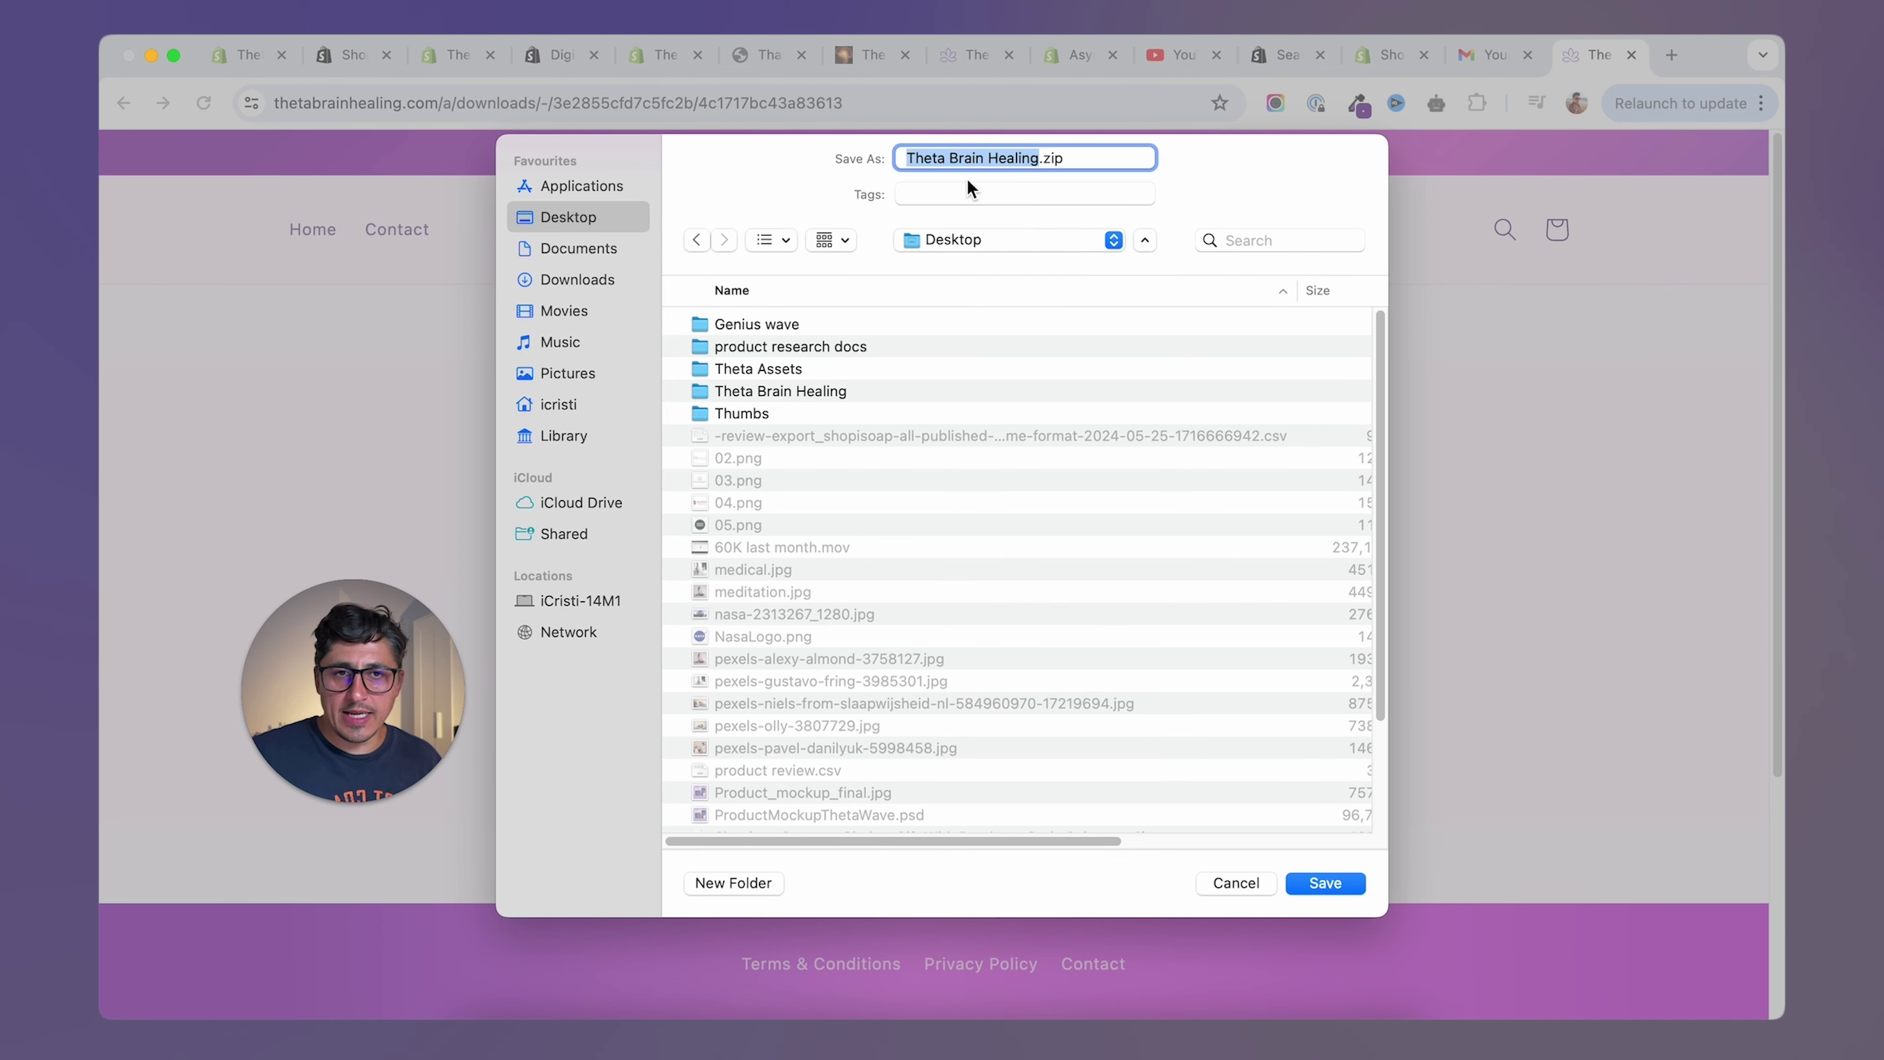
left_click(1324, 882)
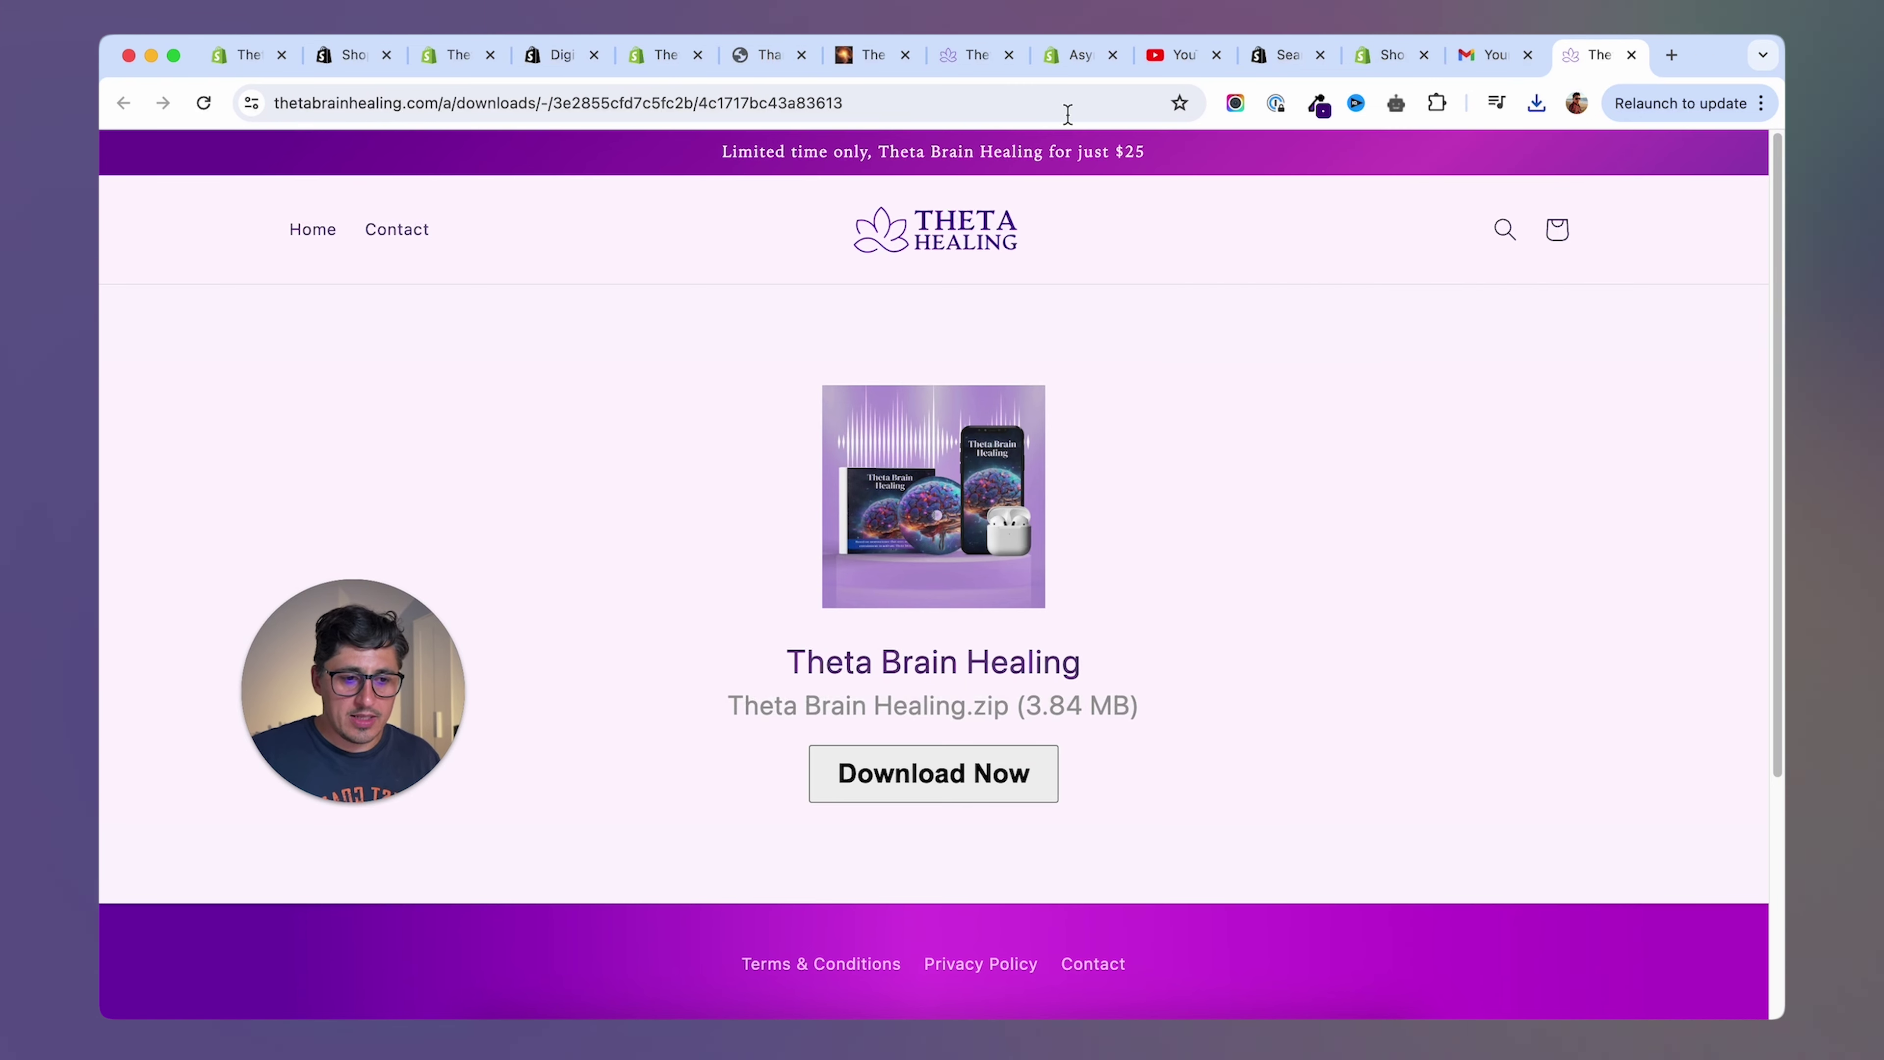
Switch back to the Shopify admin and view the store's orders.
left_click(655, 58)
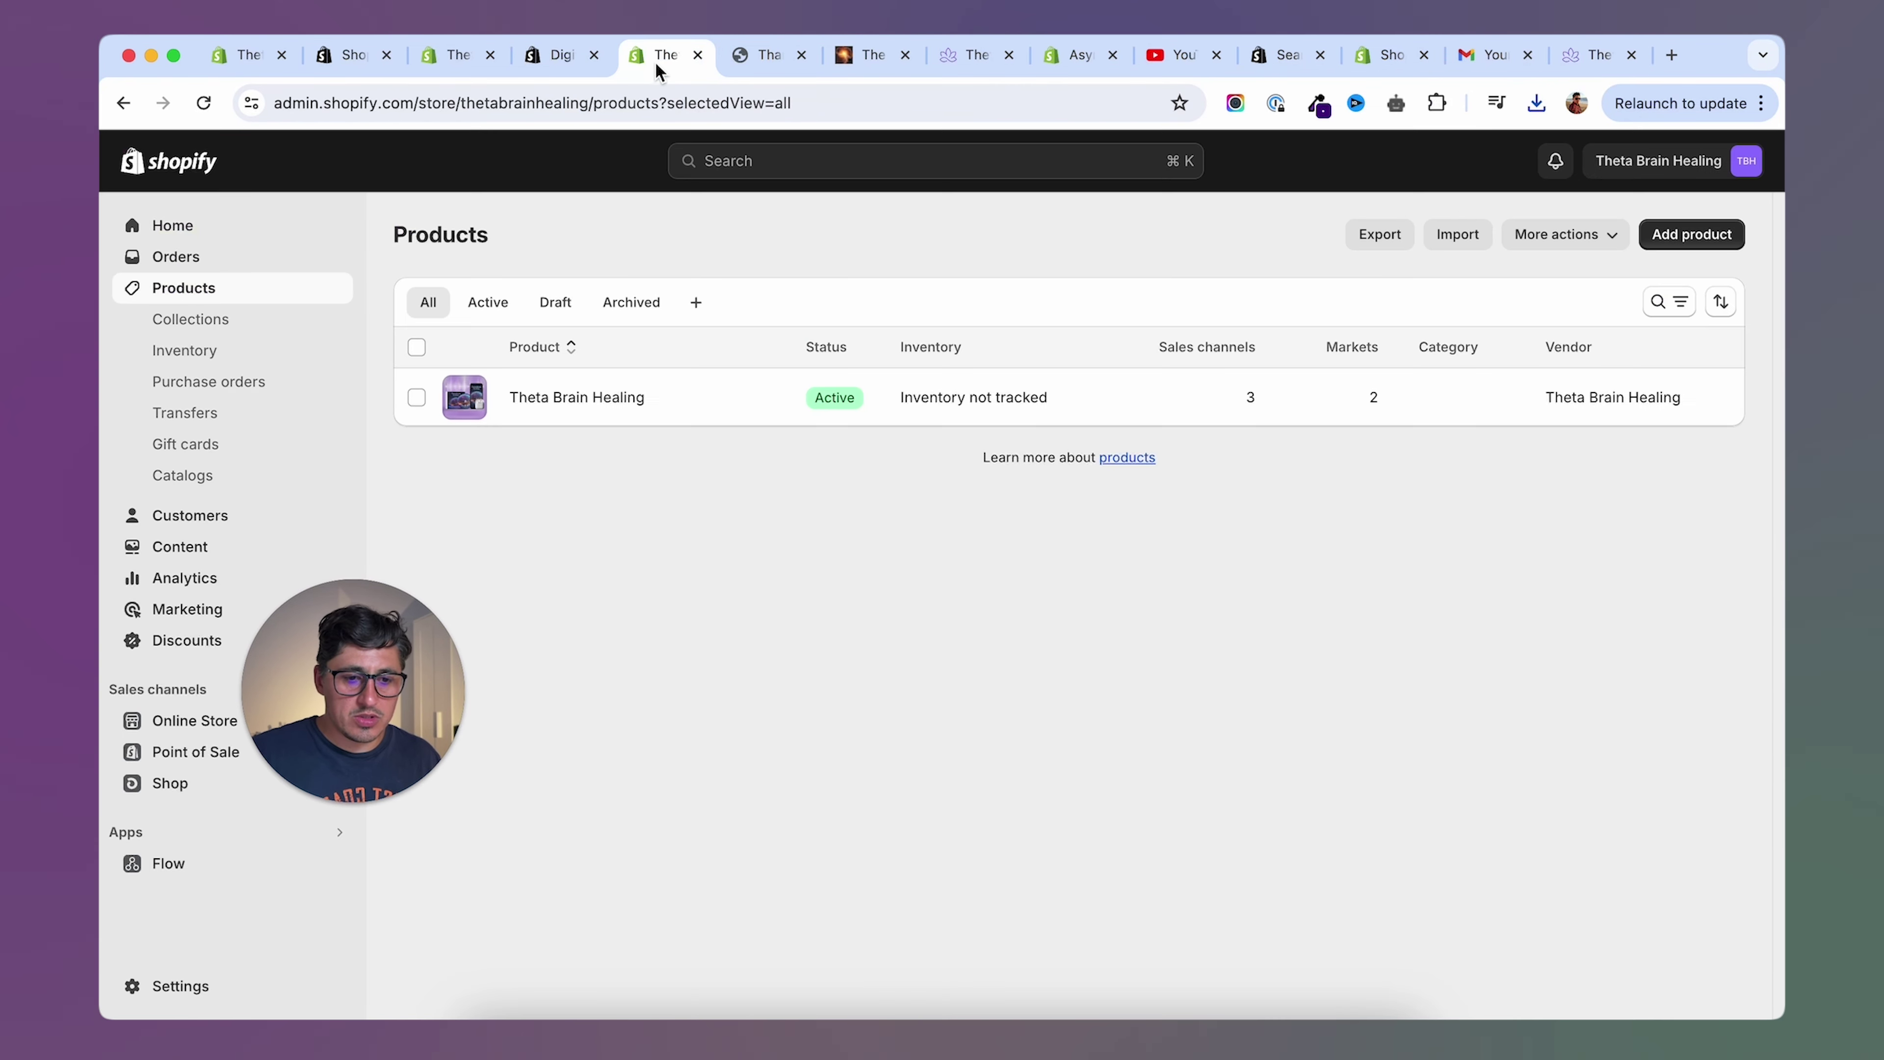
left_click(178, 259)
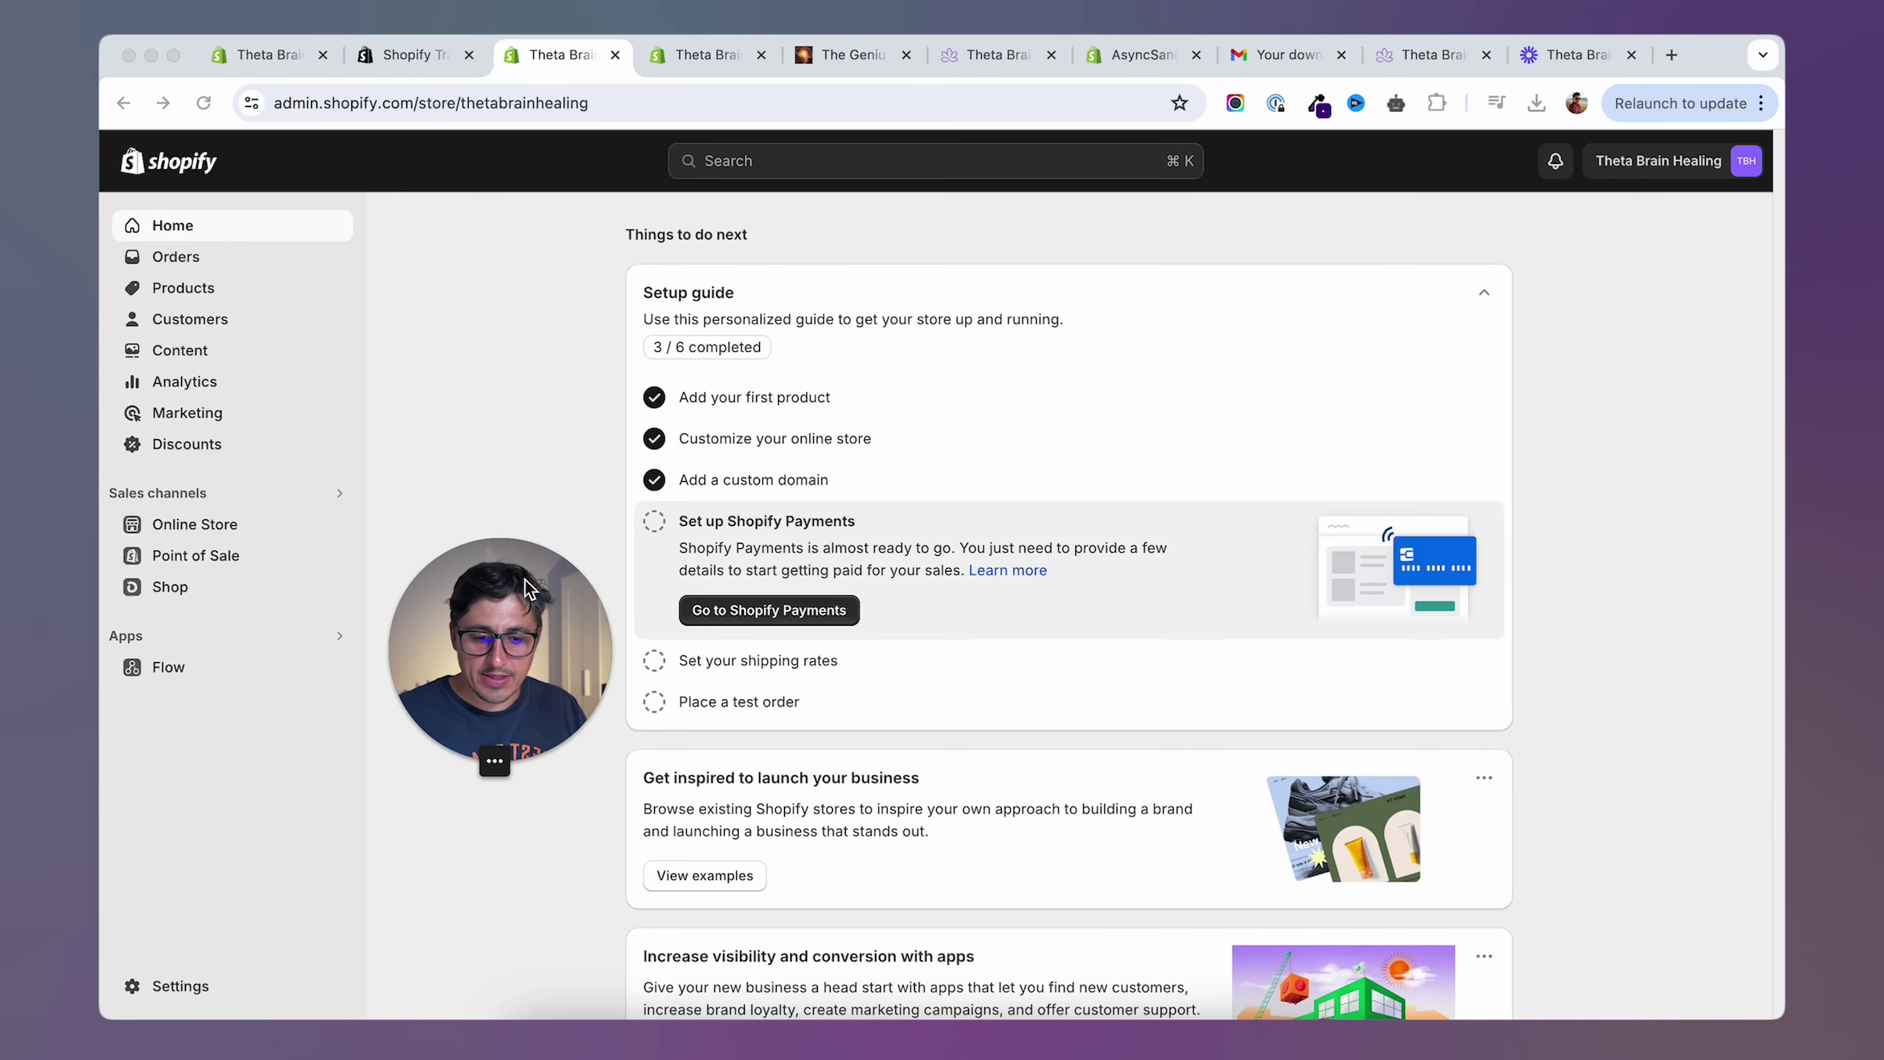
left_click(286, 857)
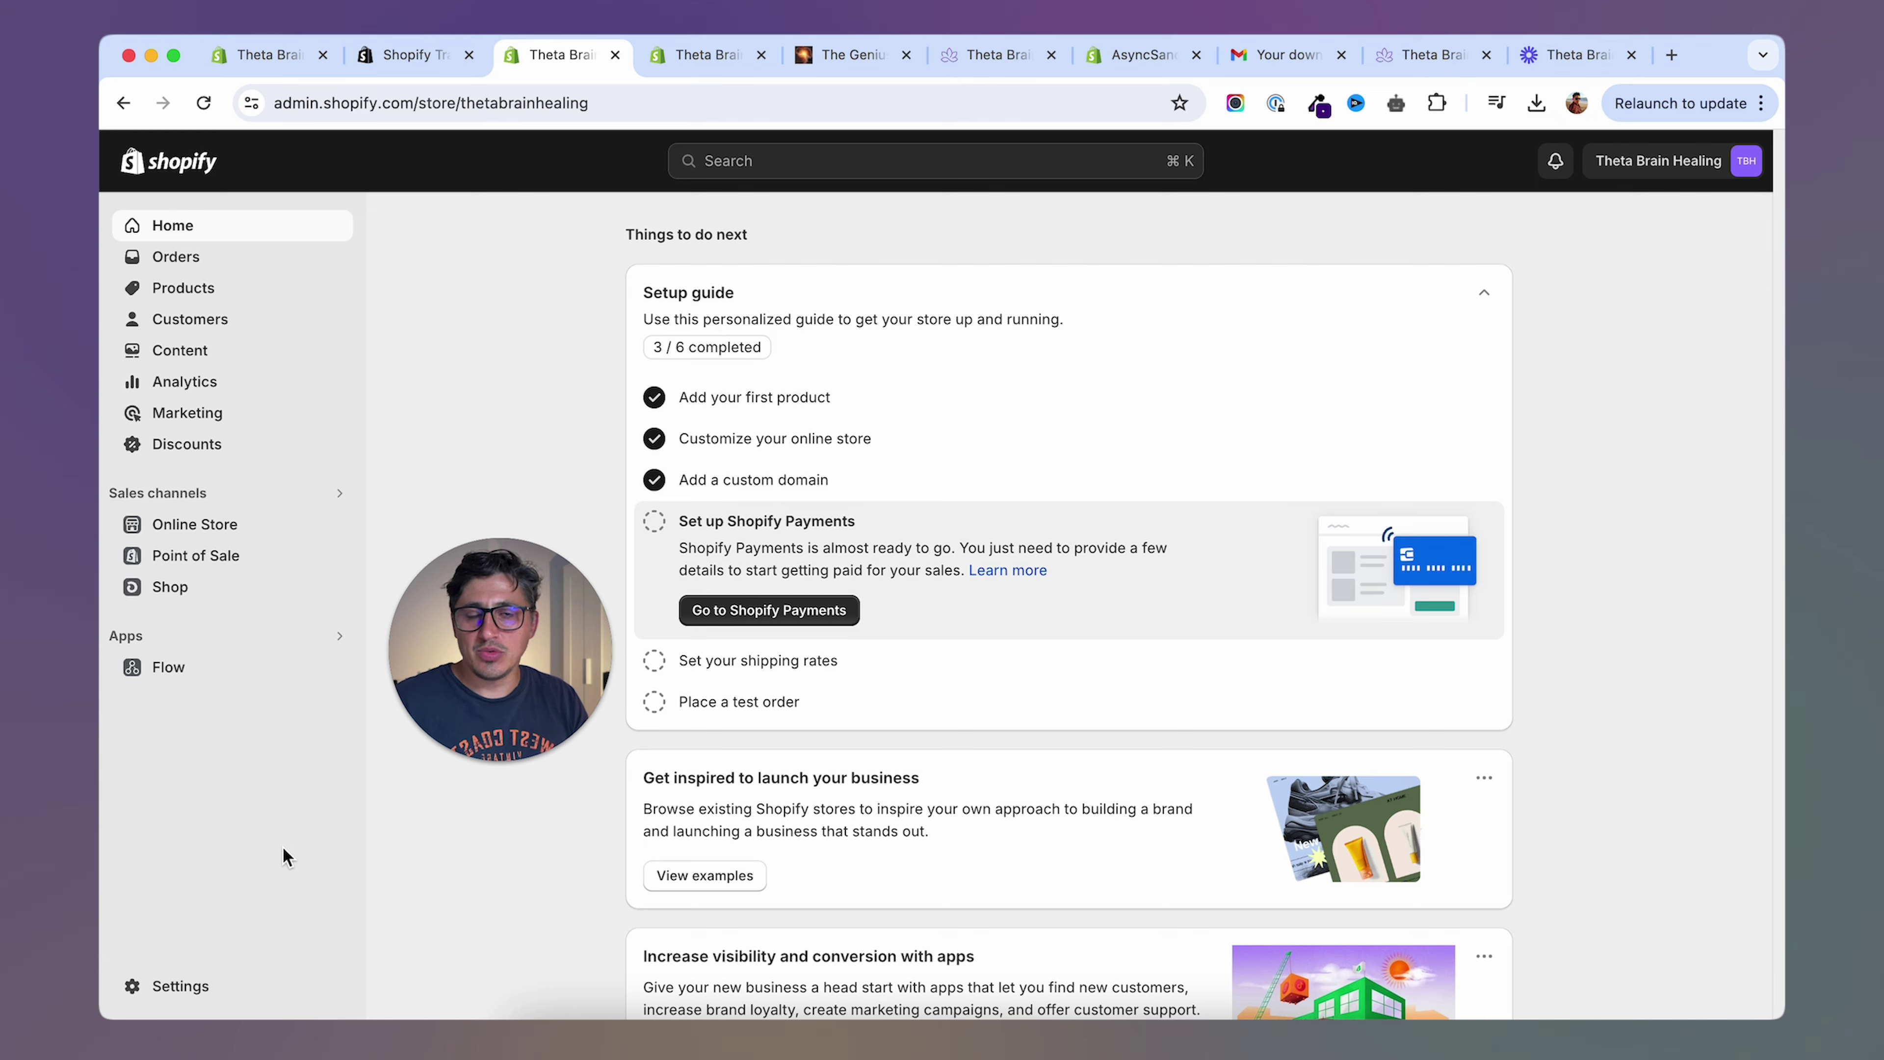
In the checkout design settings, set the Accent color to #490C82 and change the Buttons color.
left_click(194, 524)
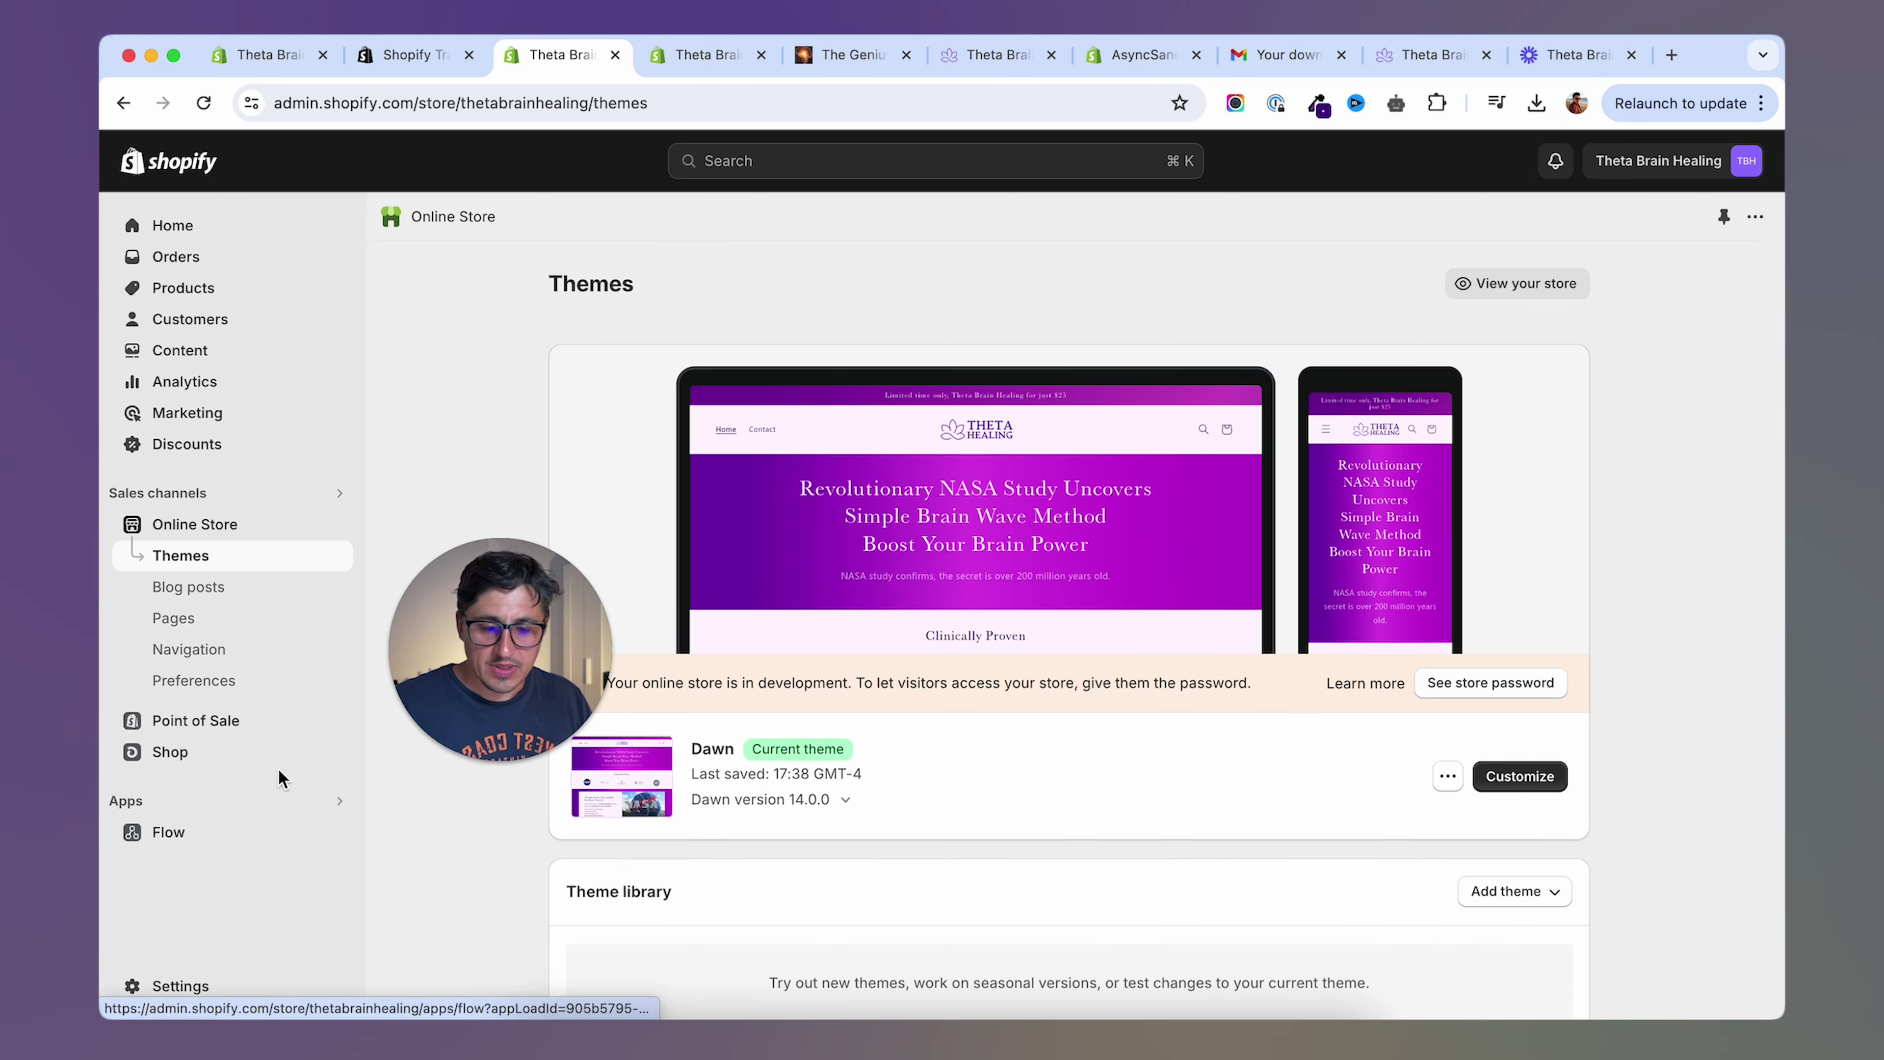
left_click(172, 988)
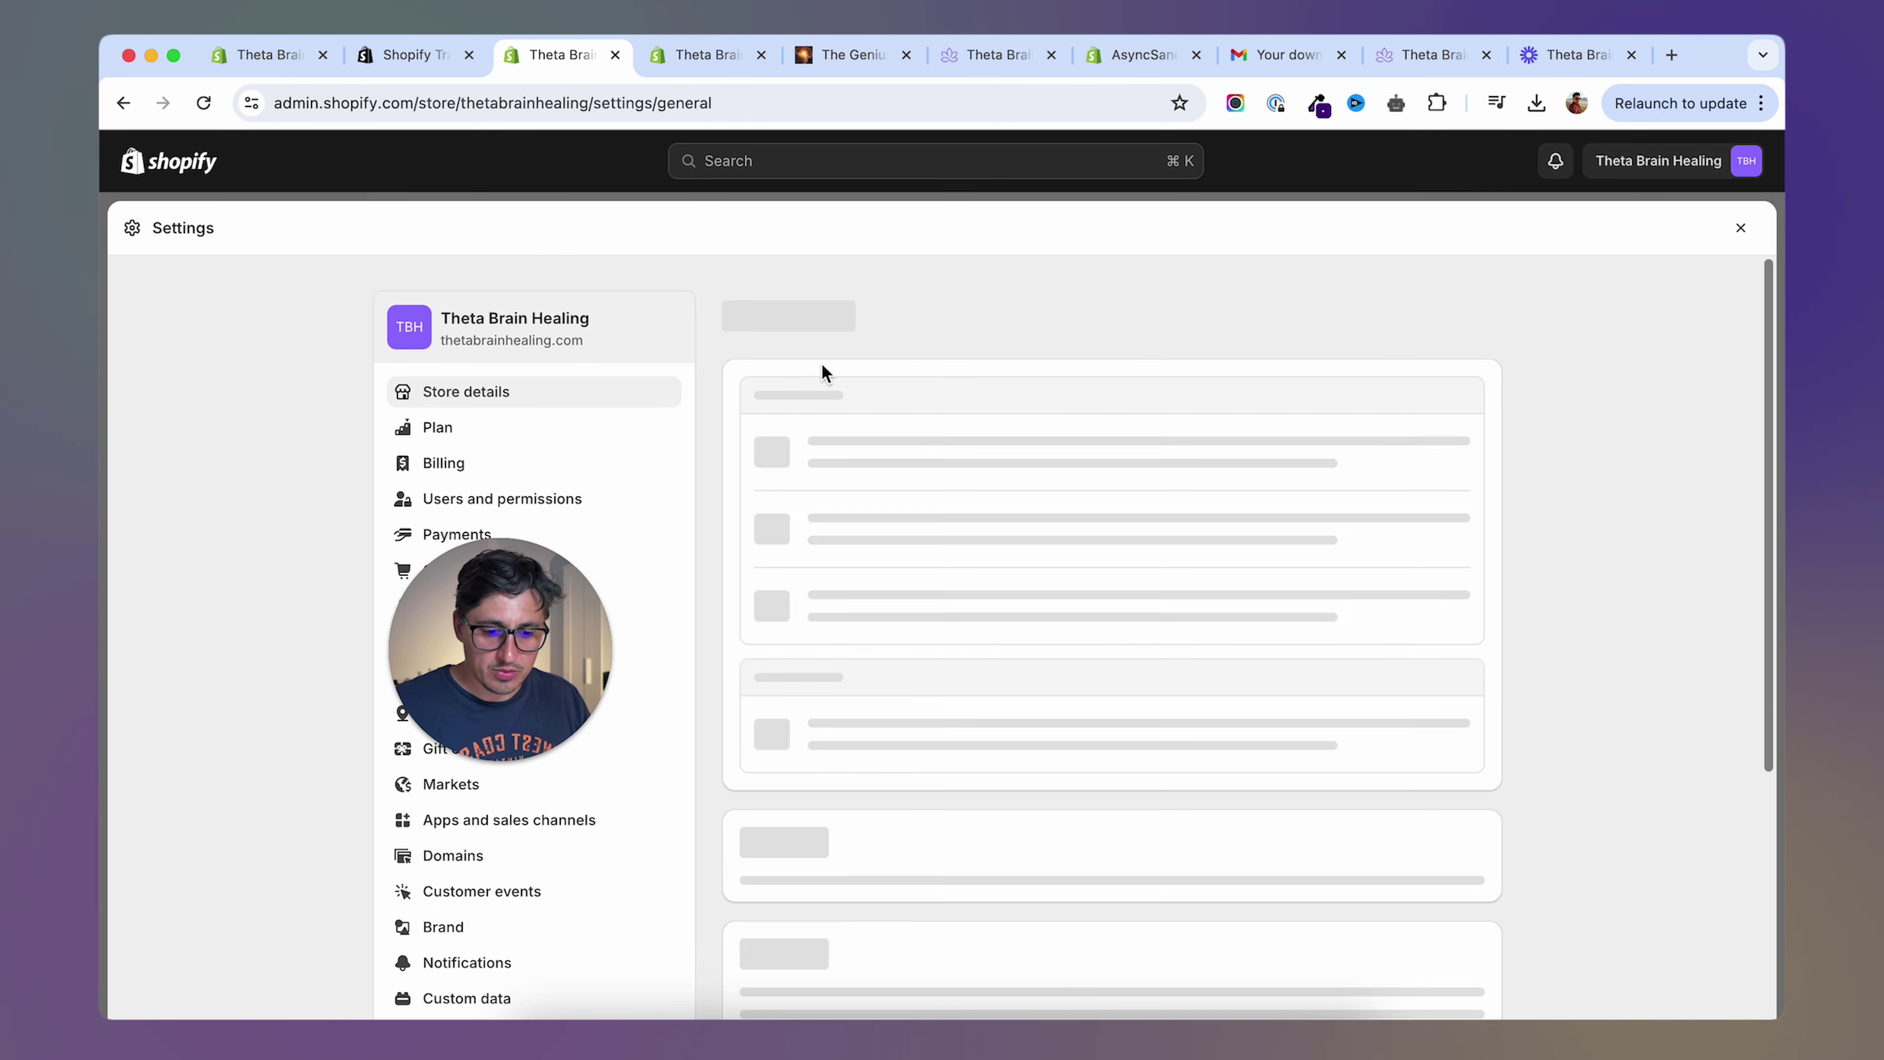
left_click(455, 570)
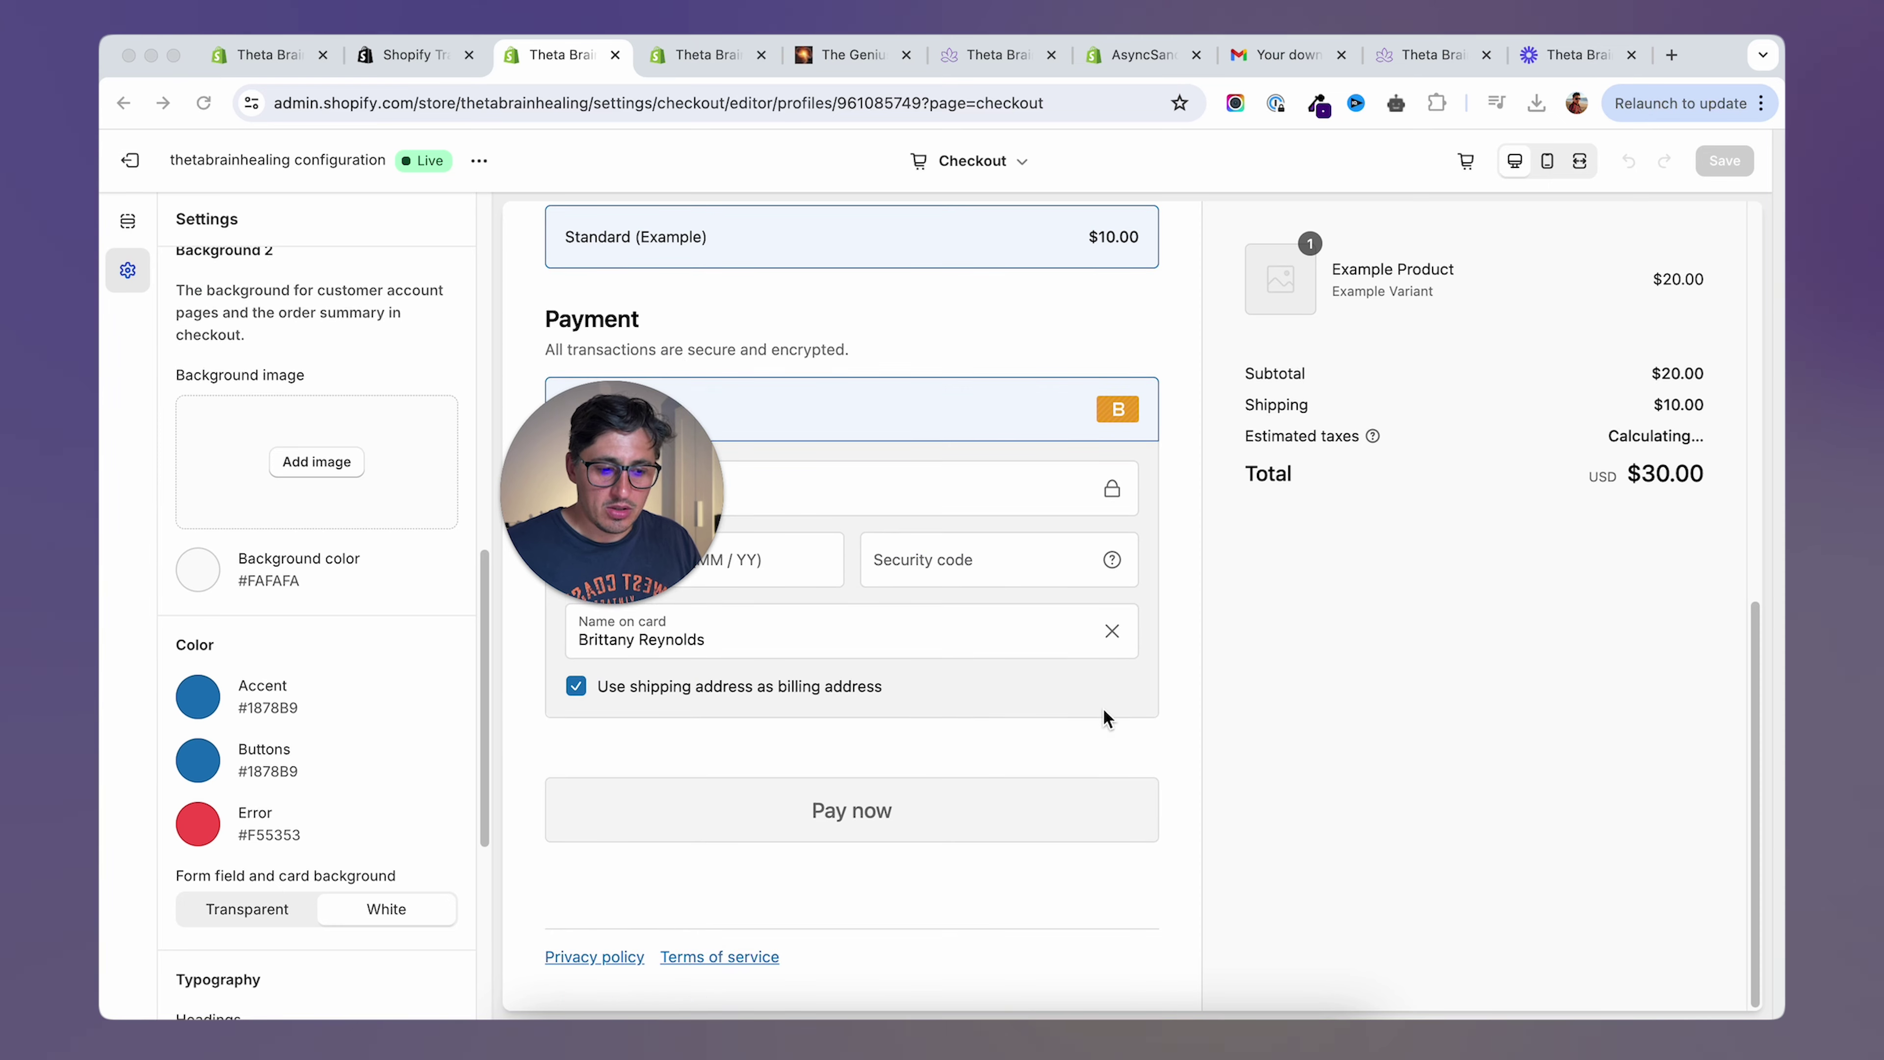
left_click(218, 718)
type("490c82")
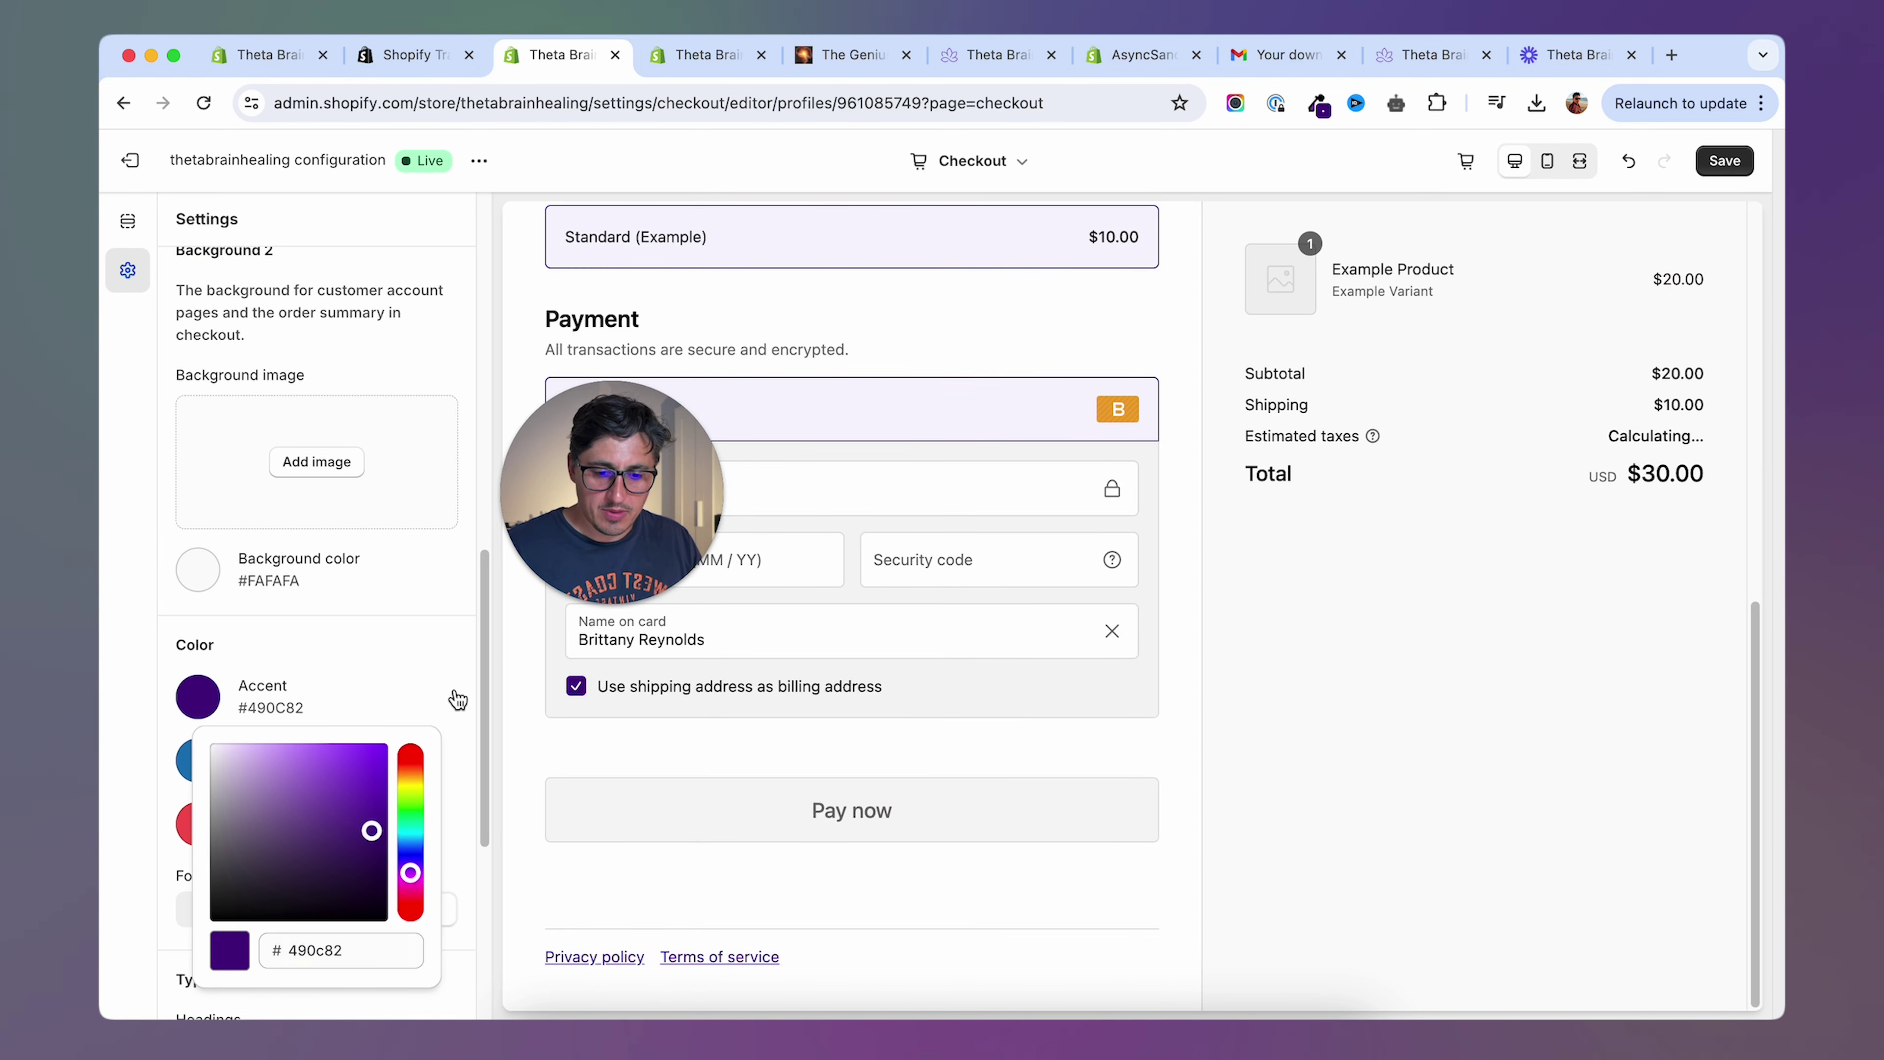
left_click(185, 760)
left_click_drag(362, 704, 246, 703)
Add the logo-svg-dark image as the checkout logo and set its max width to 130 px.
scroll(297, 519, "up", 15)
left_click(317, 362)
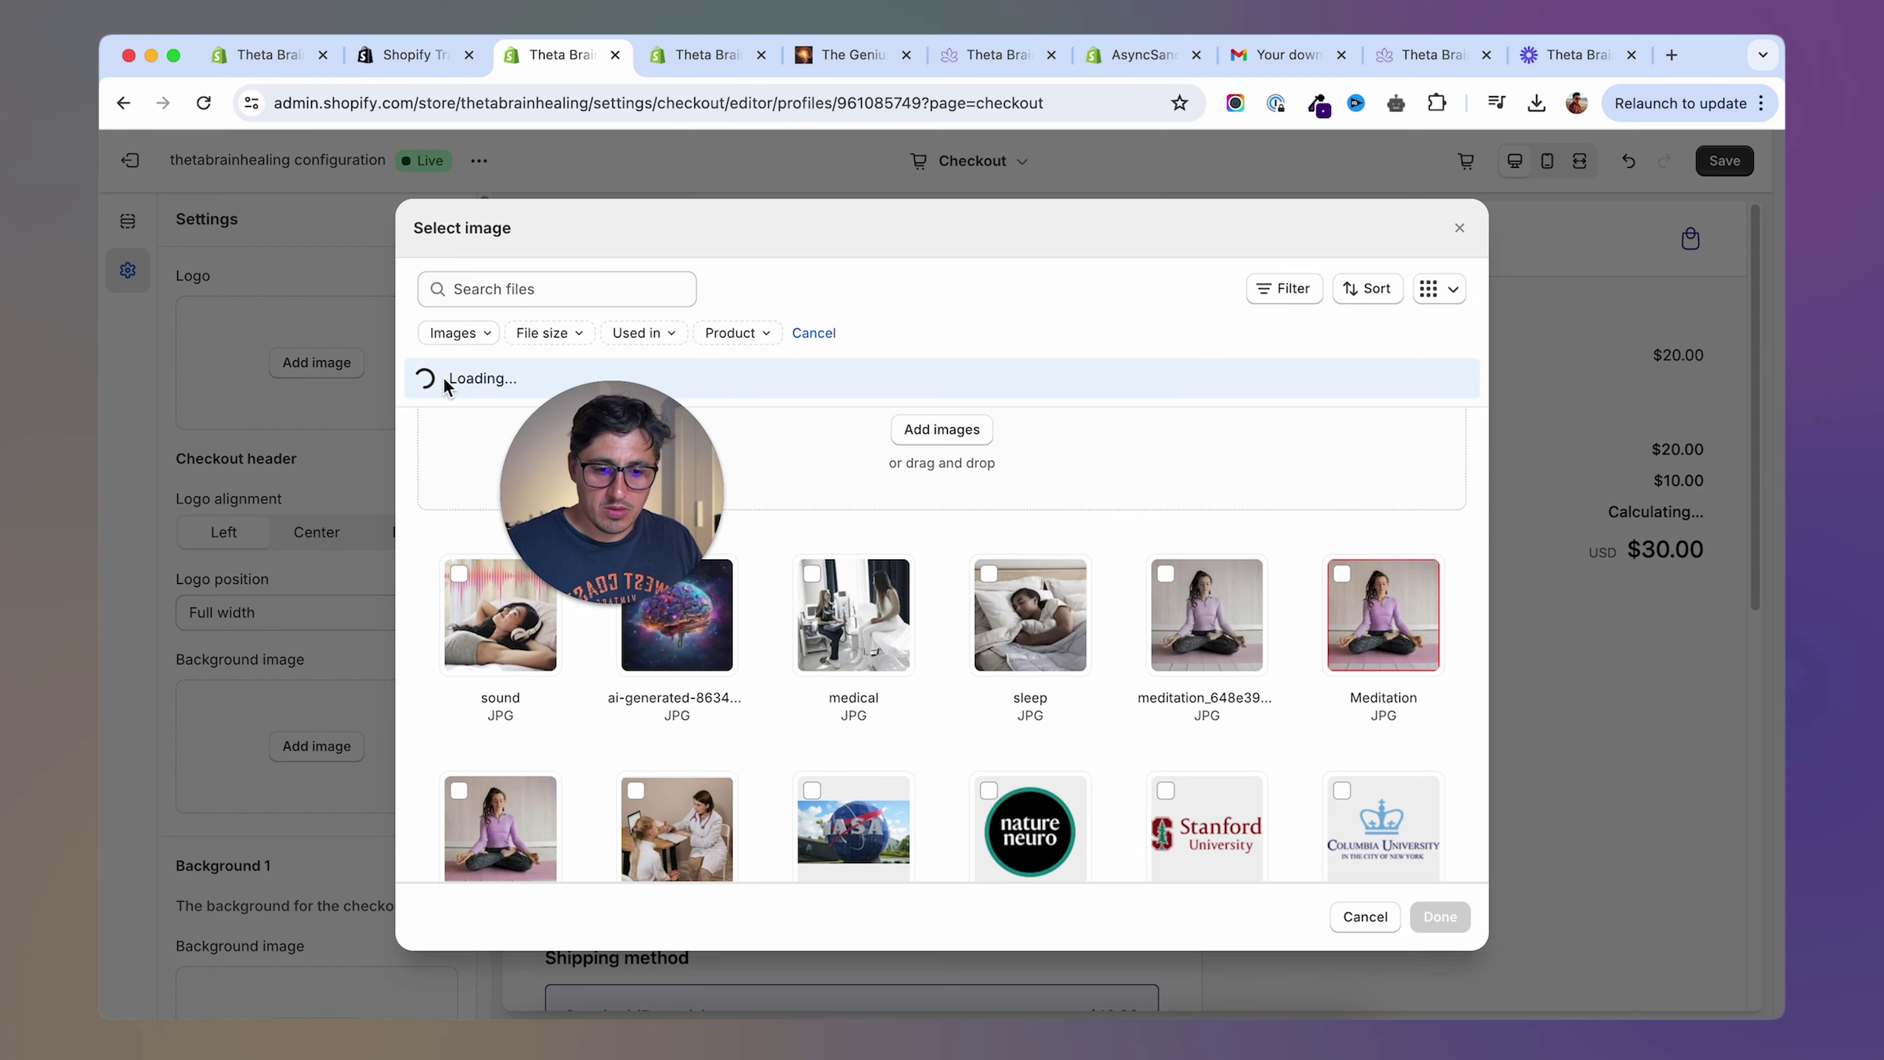
scroll(880, 743, "down", 6)
left_click(1376, 489)
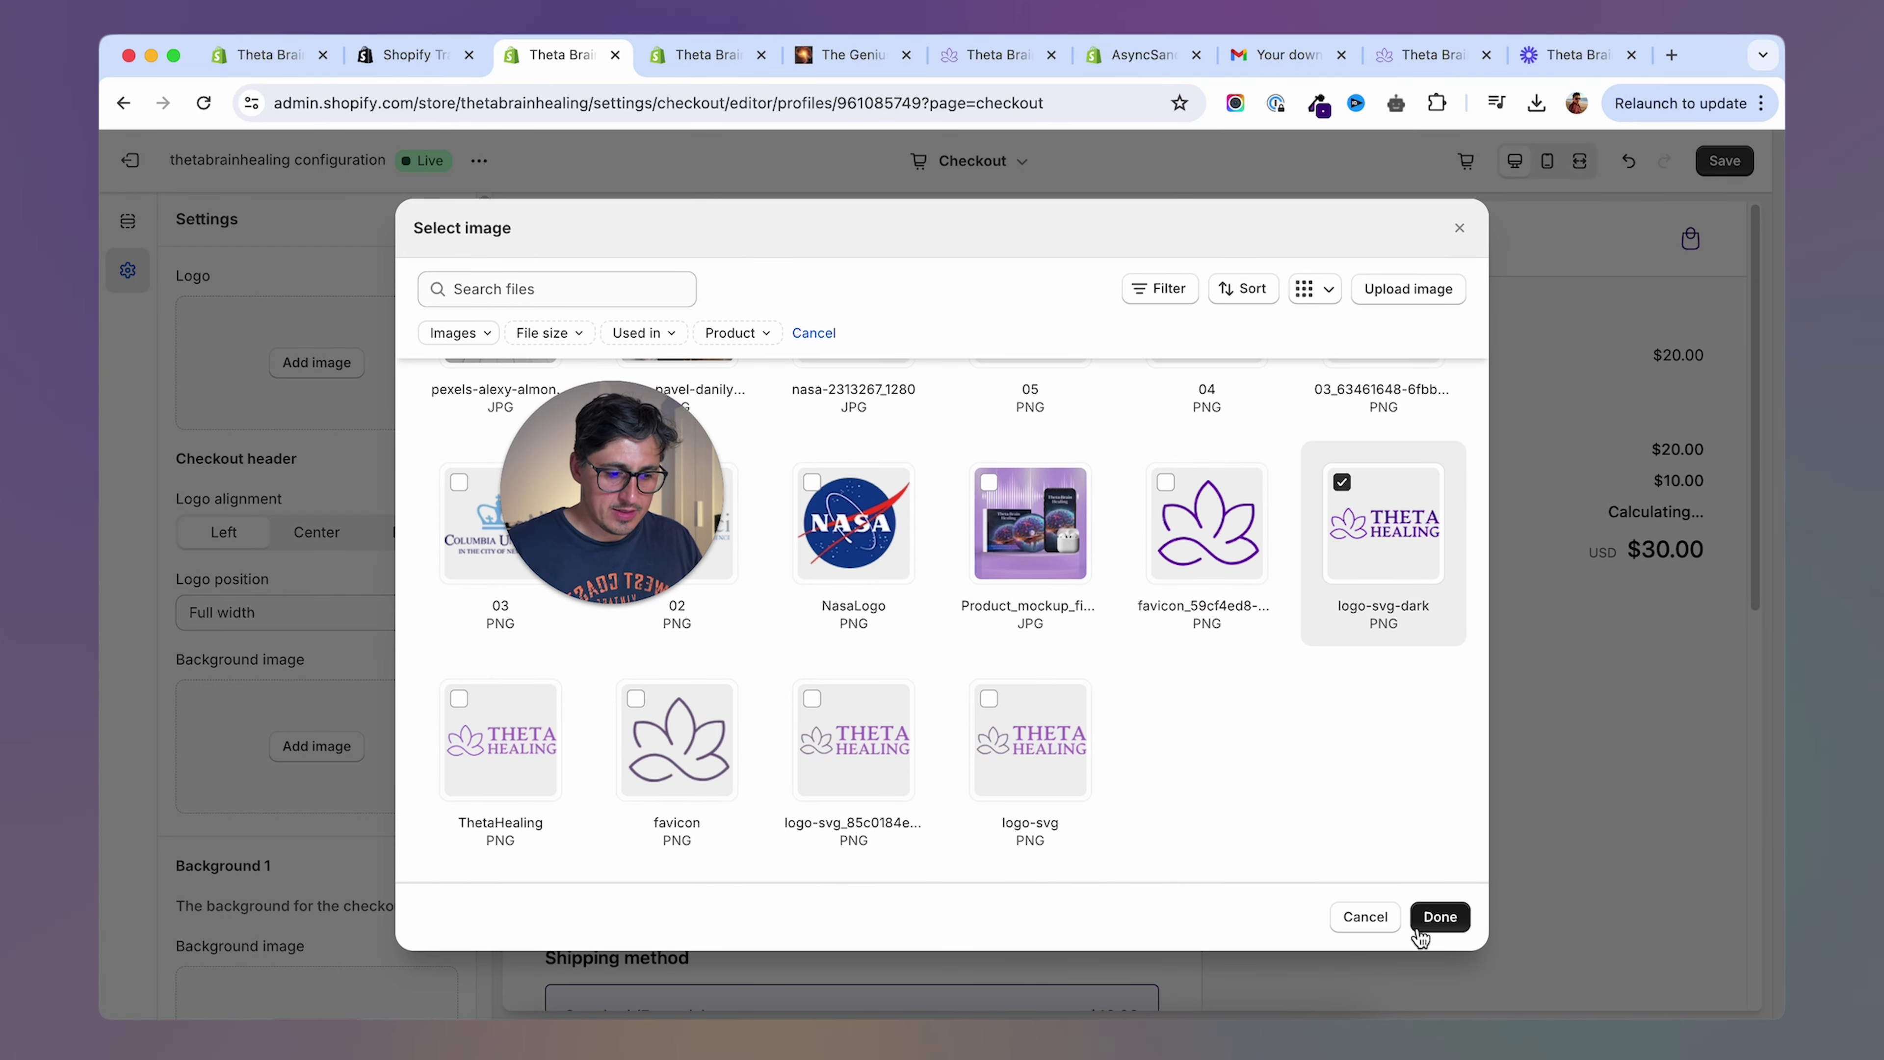
left_click(1438, 915)
left_click_drag(217, 594, 238, 594)
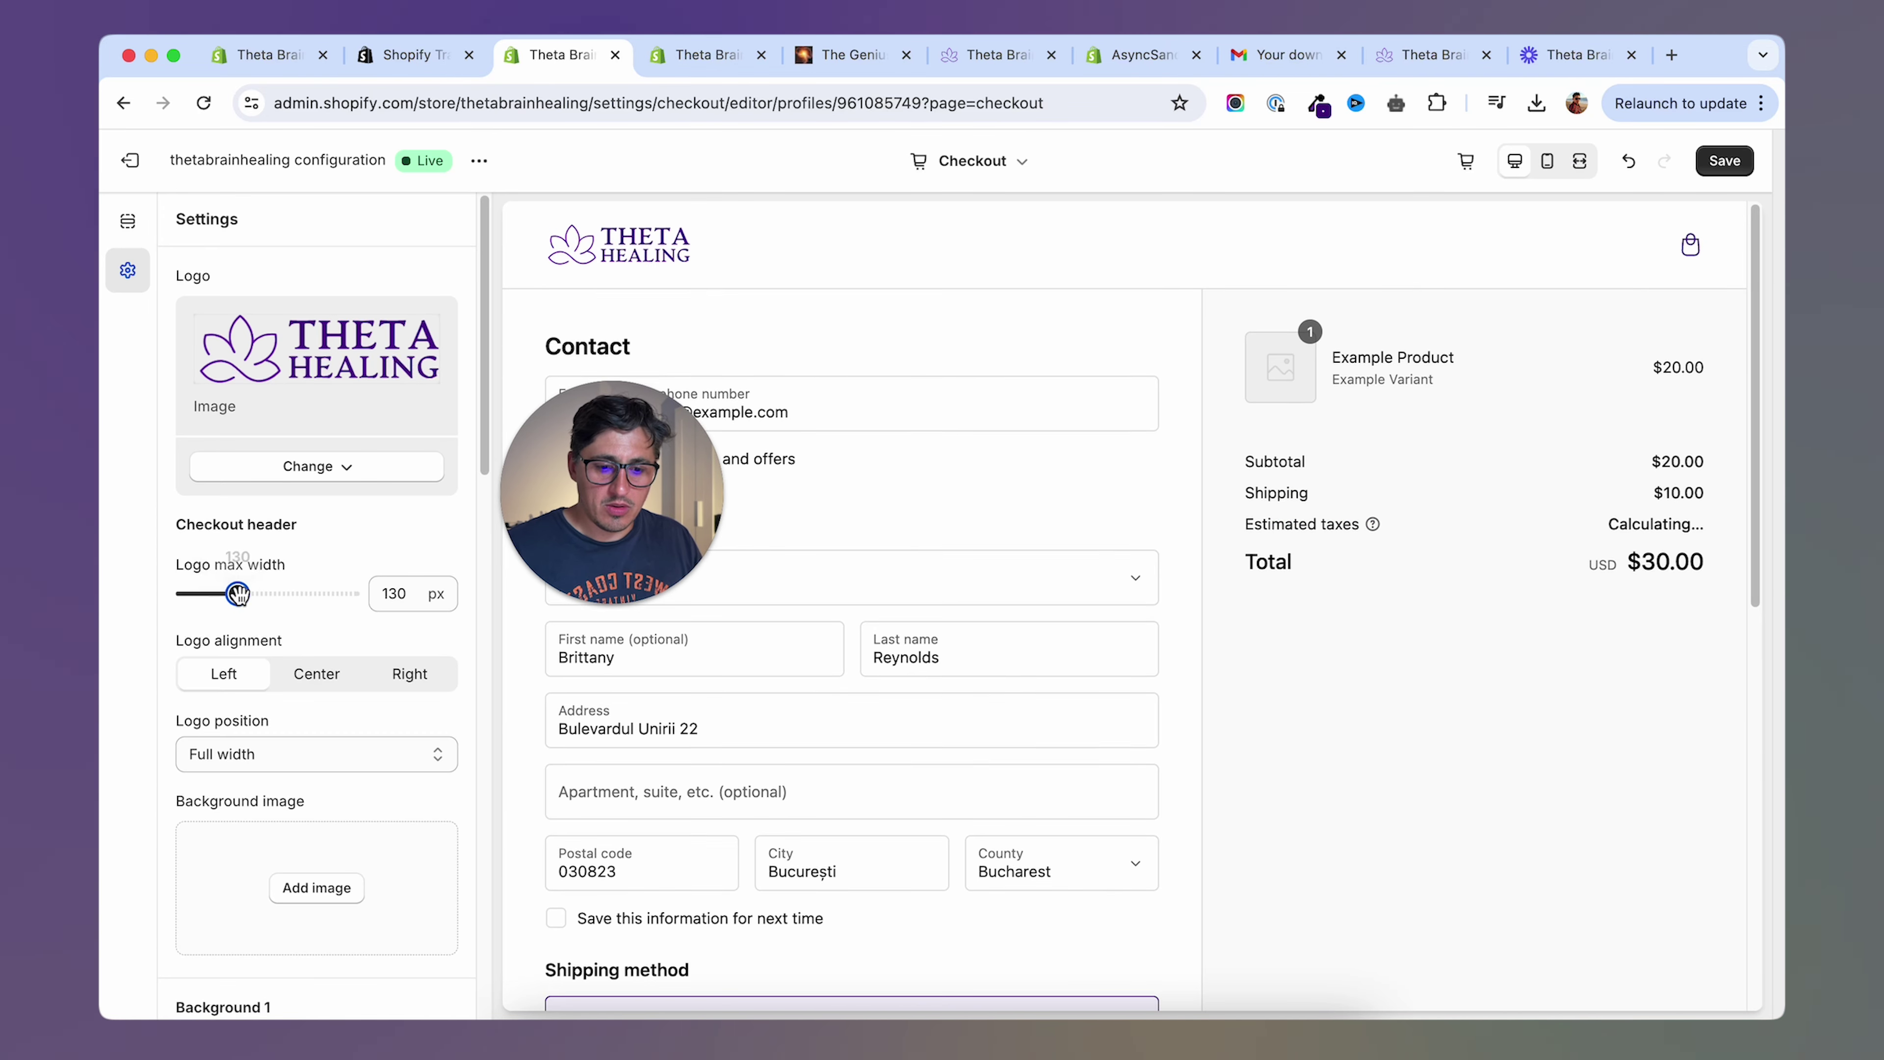
left_click_drag(627, 490, 360, 701)
scroll(1243, 453, "down", 10)
scroll(1244, 454, "up", 10)
left_click_drag(369, 653, 727, 553)
Set the Background 2 color to #FEF8FF, save the checkout design, and review the checkout preview.
scroll(319, 593, "down", 15)
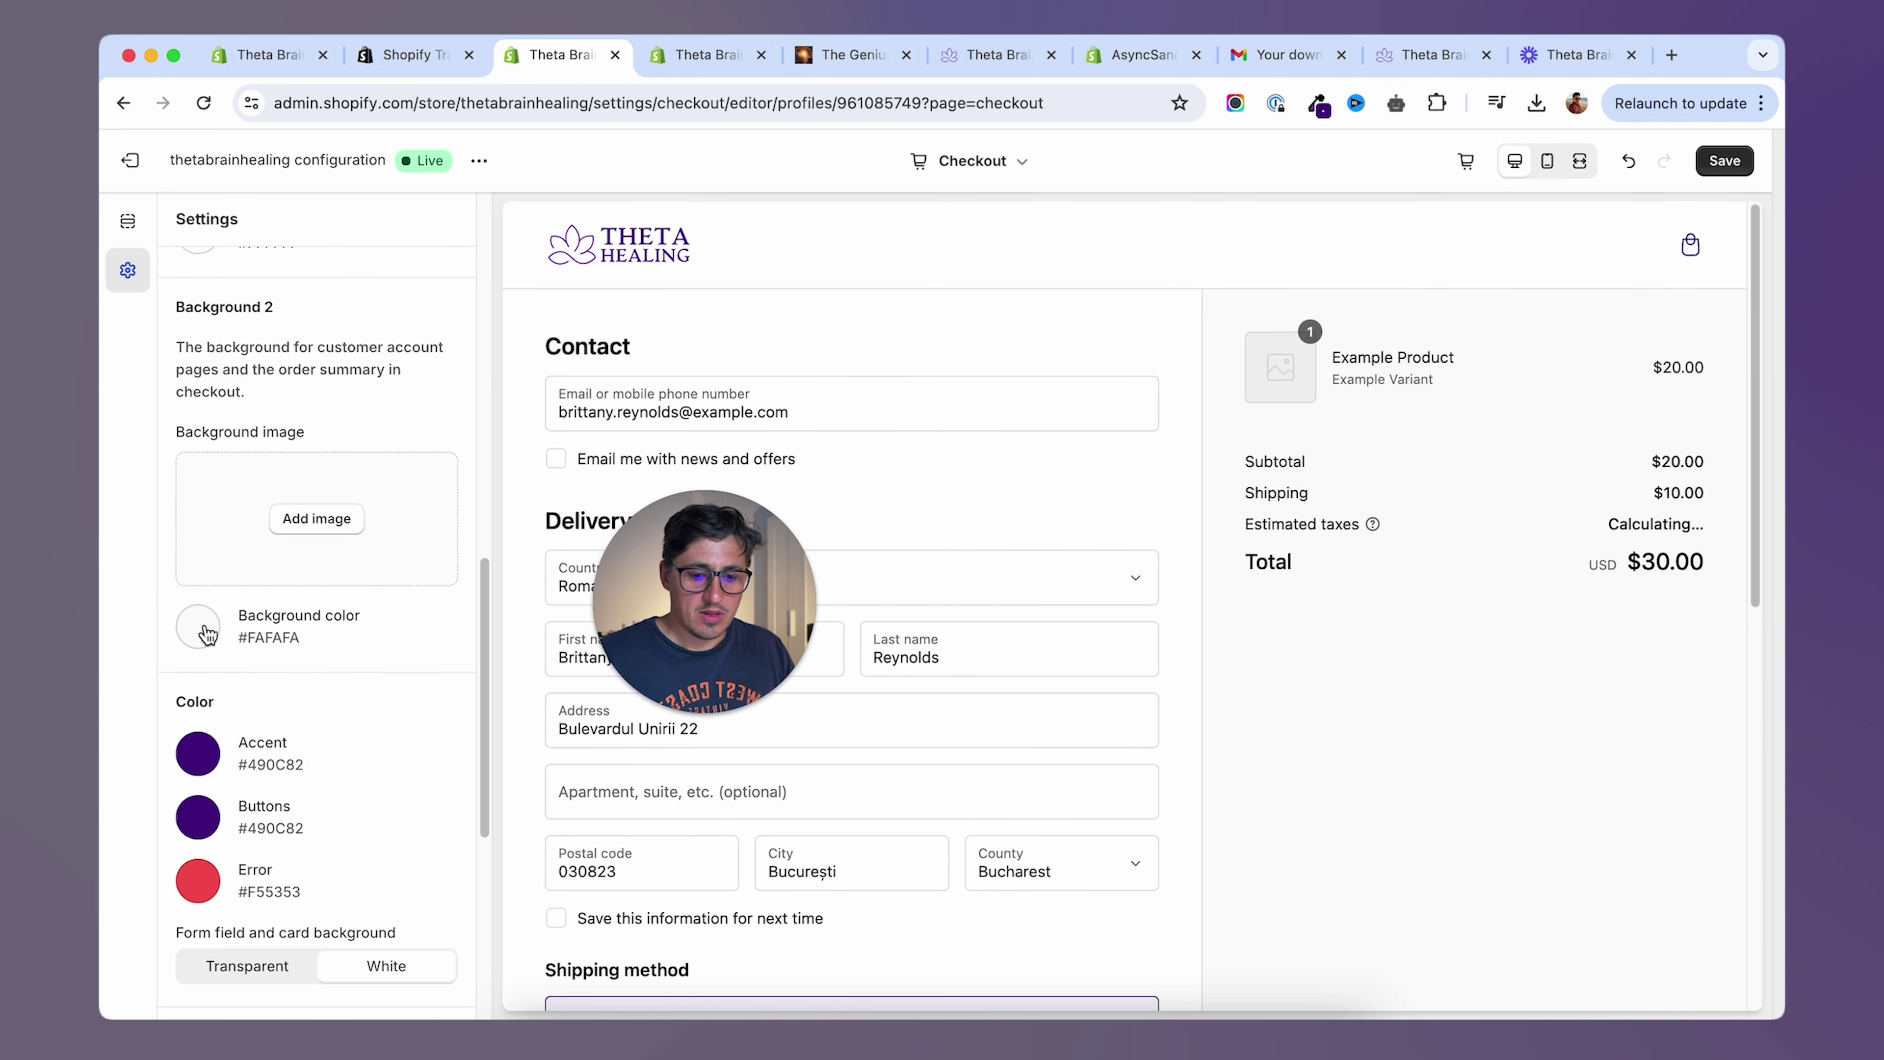
left_click(200, 626)
left_click_drag(427, 741, 410, 812)
left_click_drag(245, 690, 215, 660)
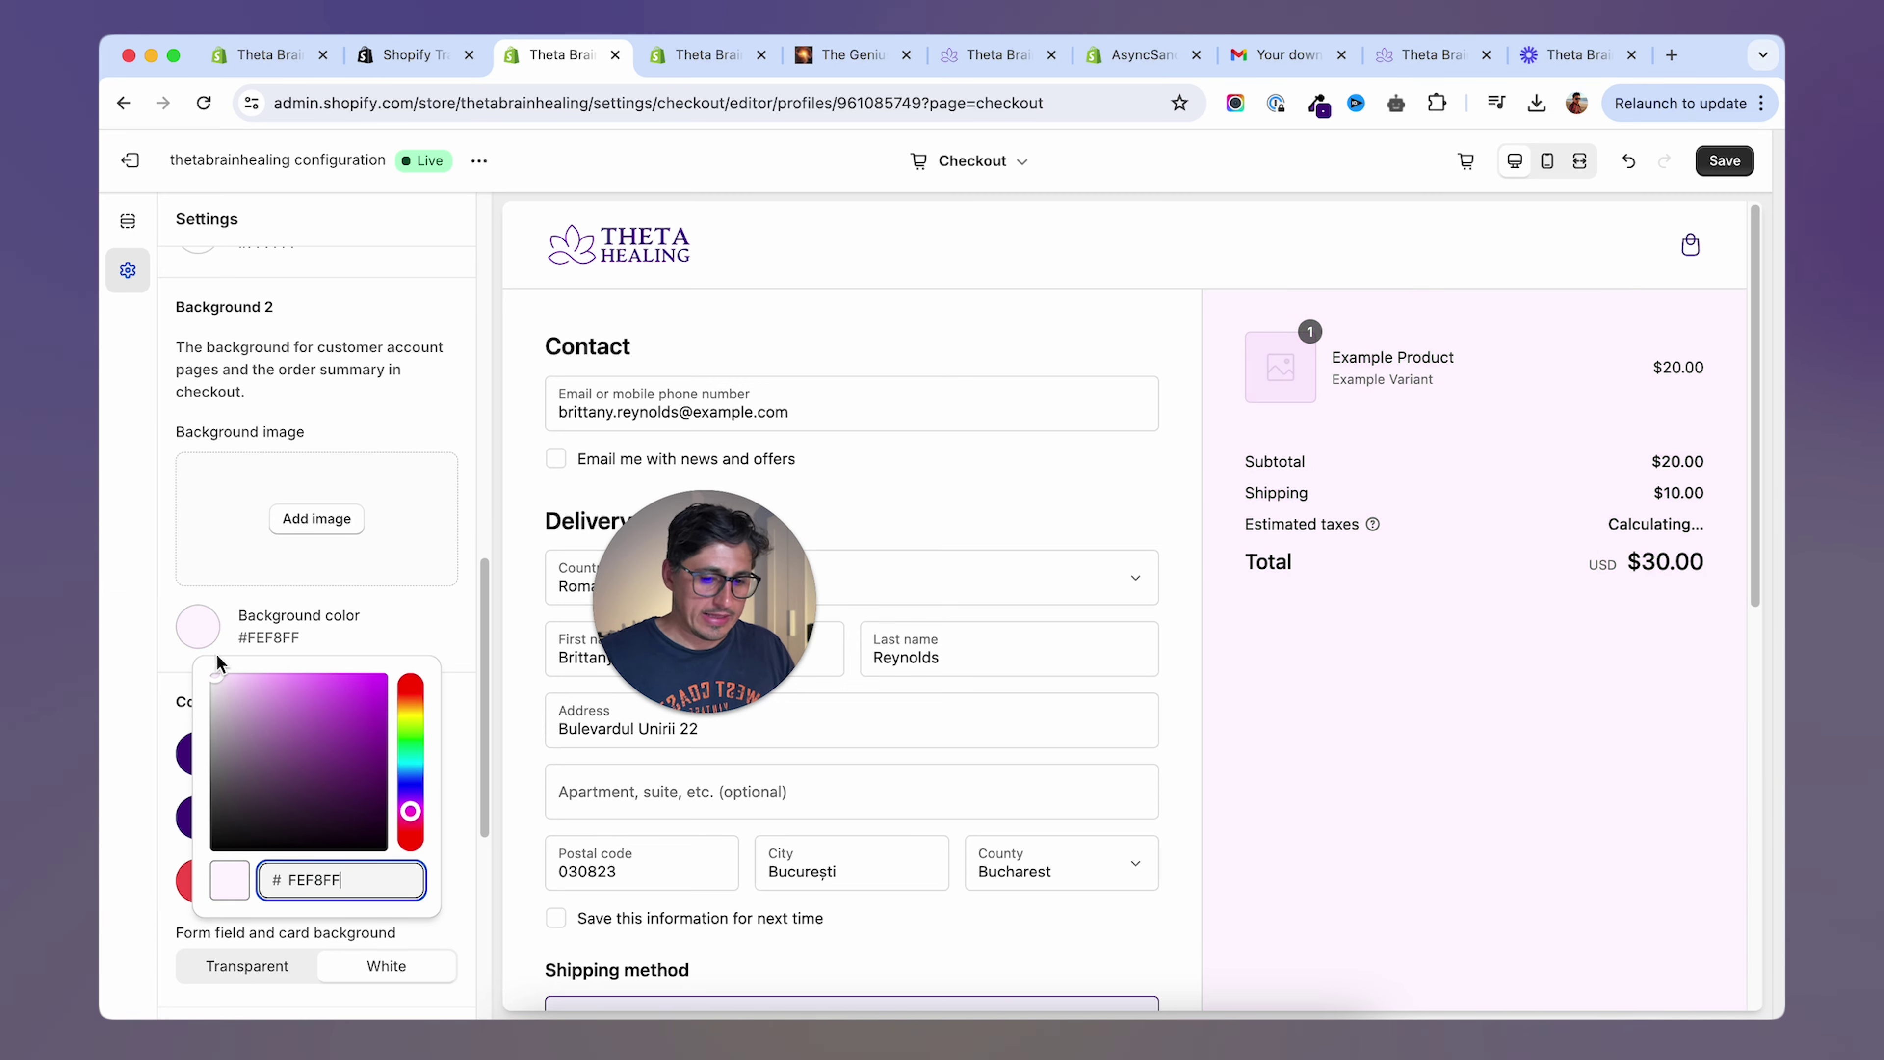
key("super+s")
scroll(1191, 496, "down", 10)
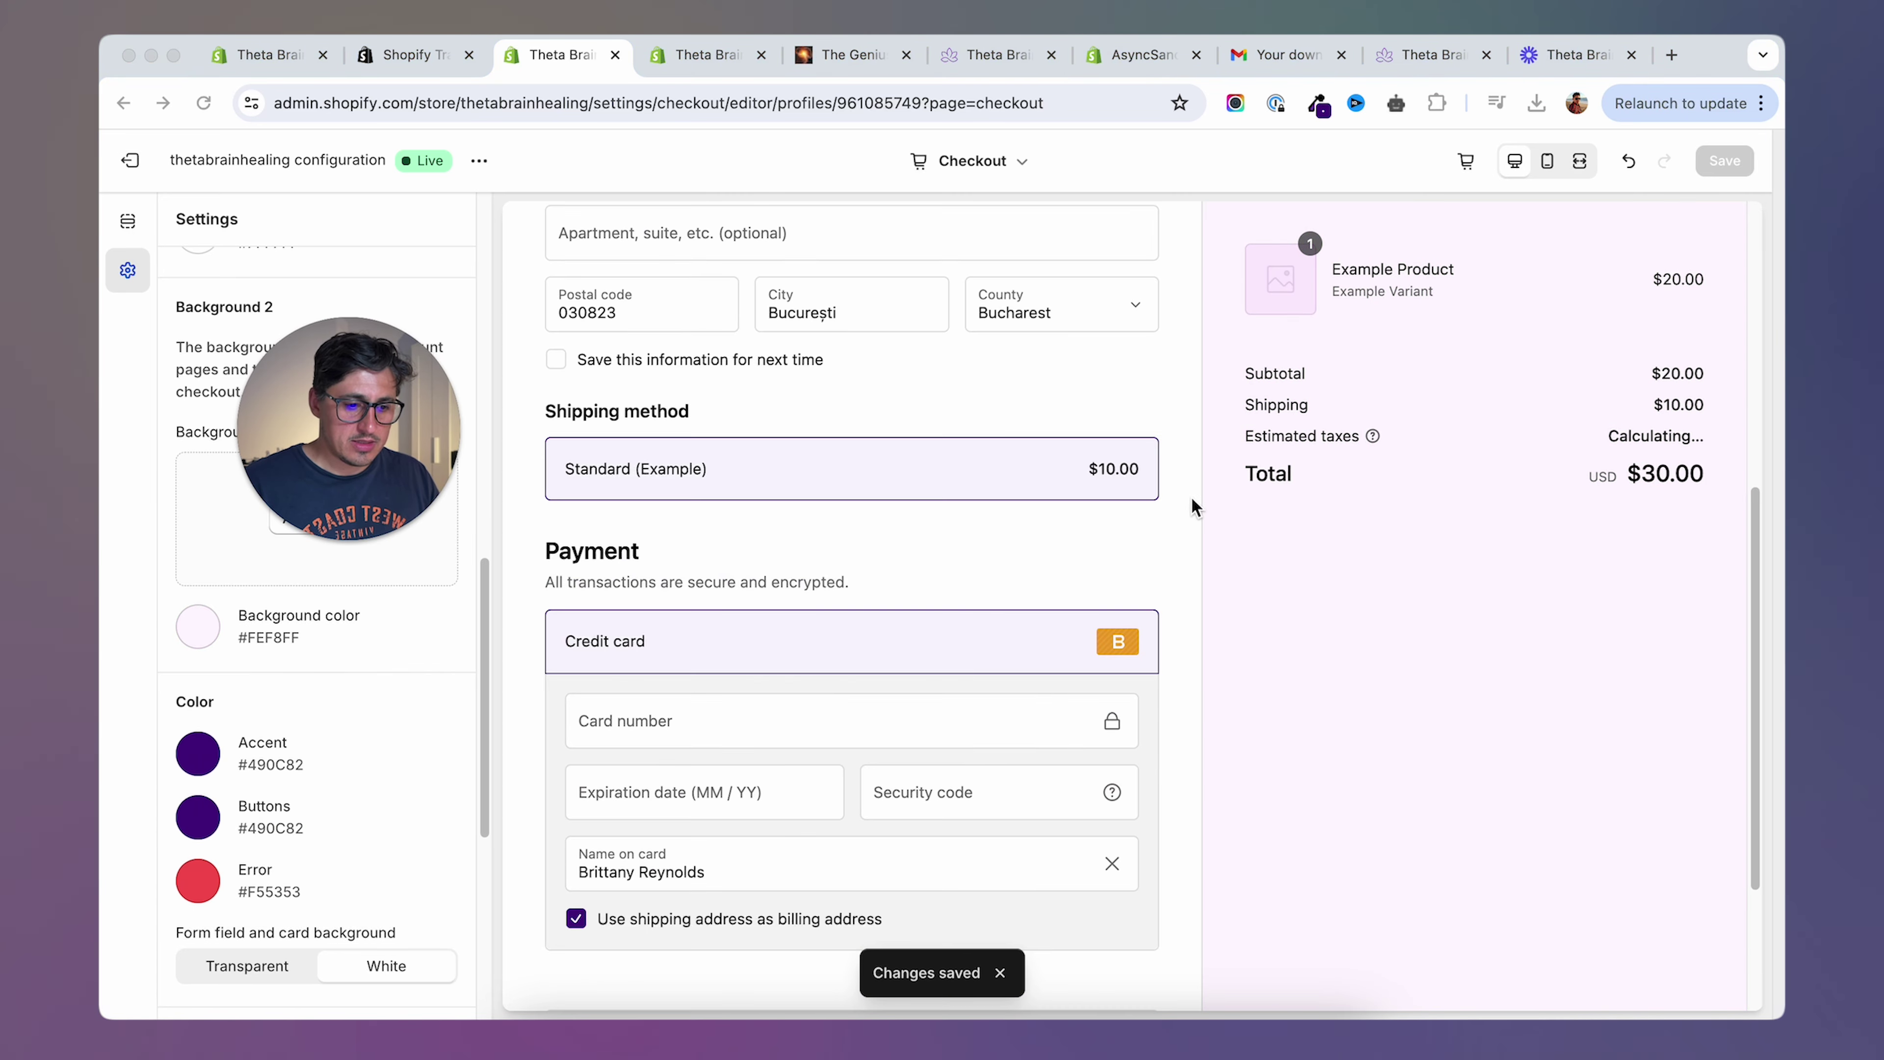
scroll(1216, 435, "up", 4)
scroll(1216, 434, "up", 5)
Exit the checkout editor and open the email template customization from the store's customer notifications settings.
left_click(131, 161)
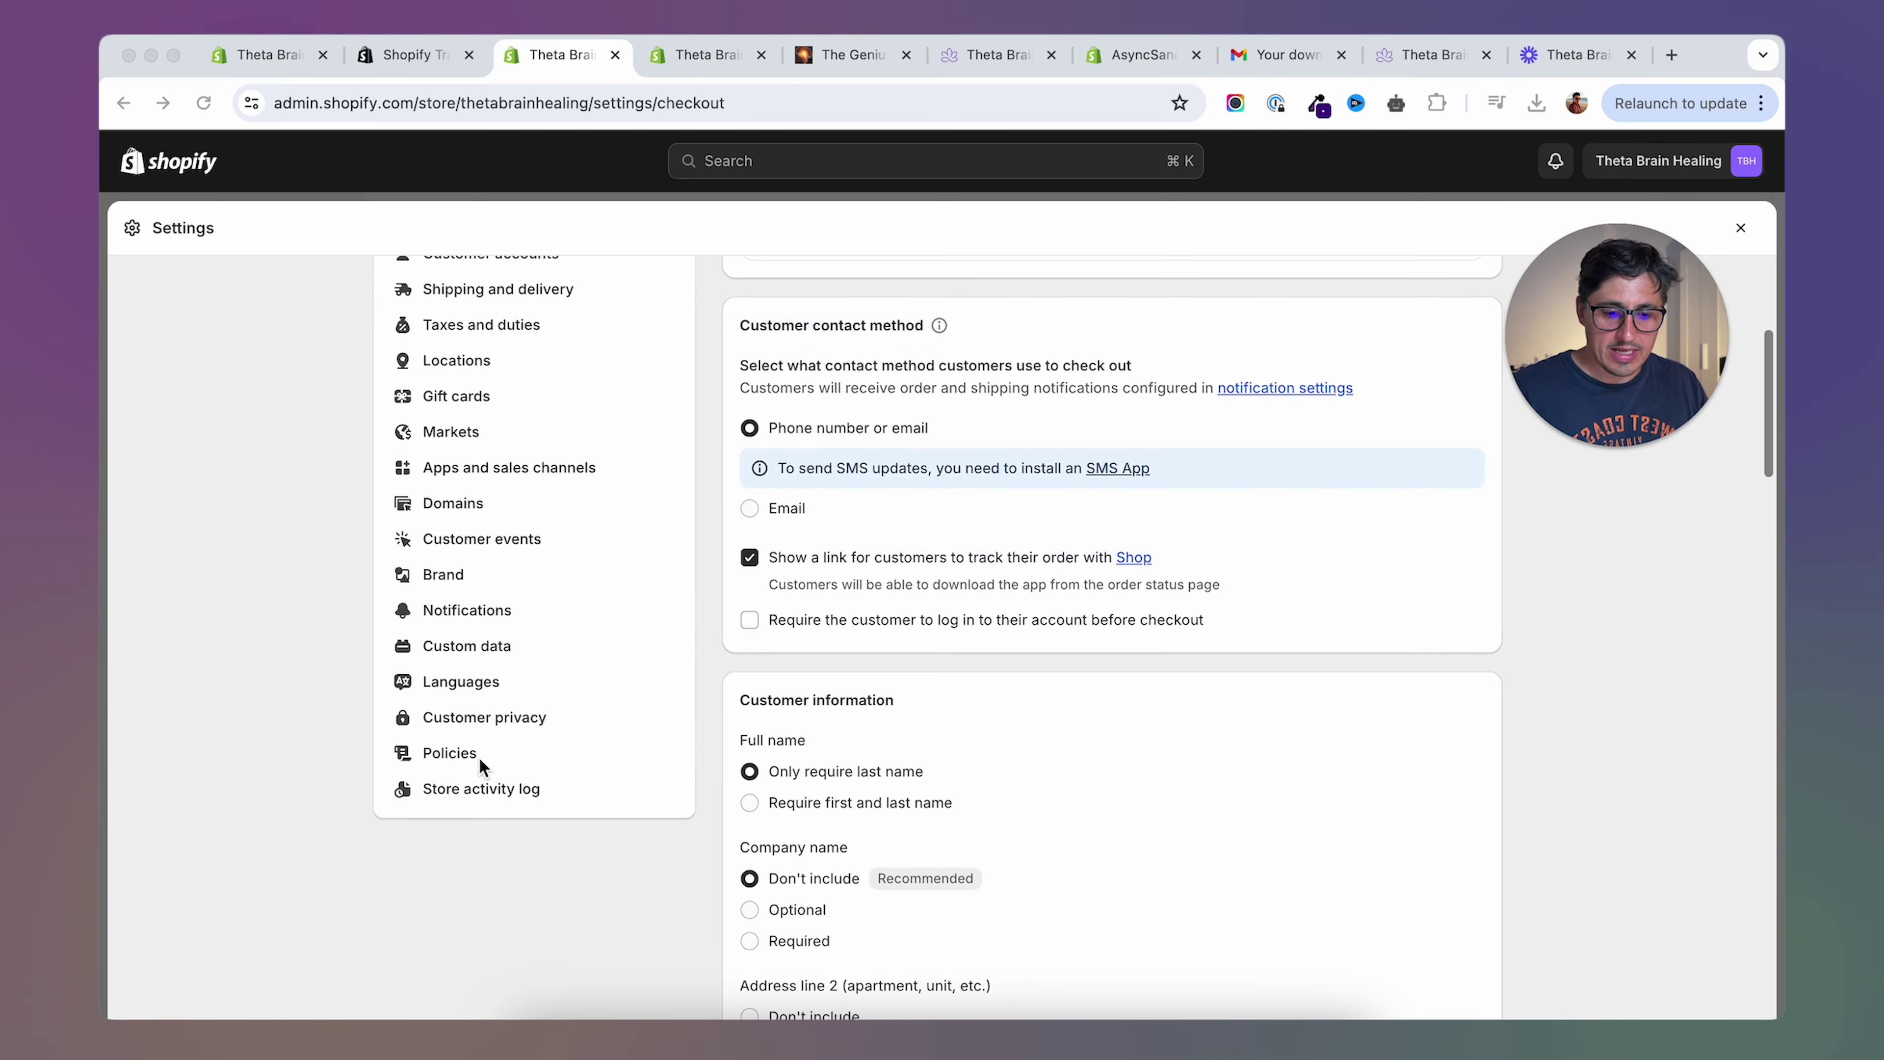
left_click(490, 615)
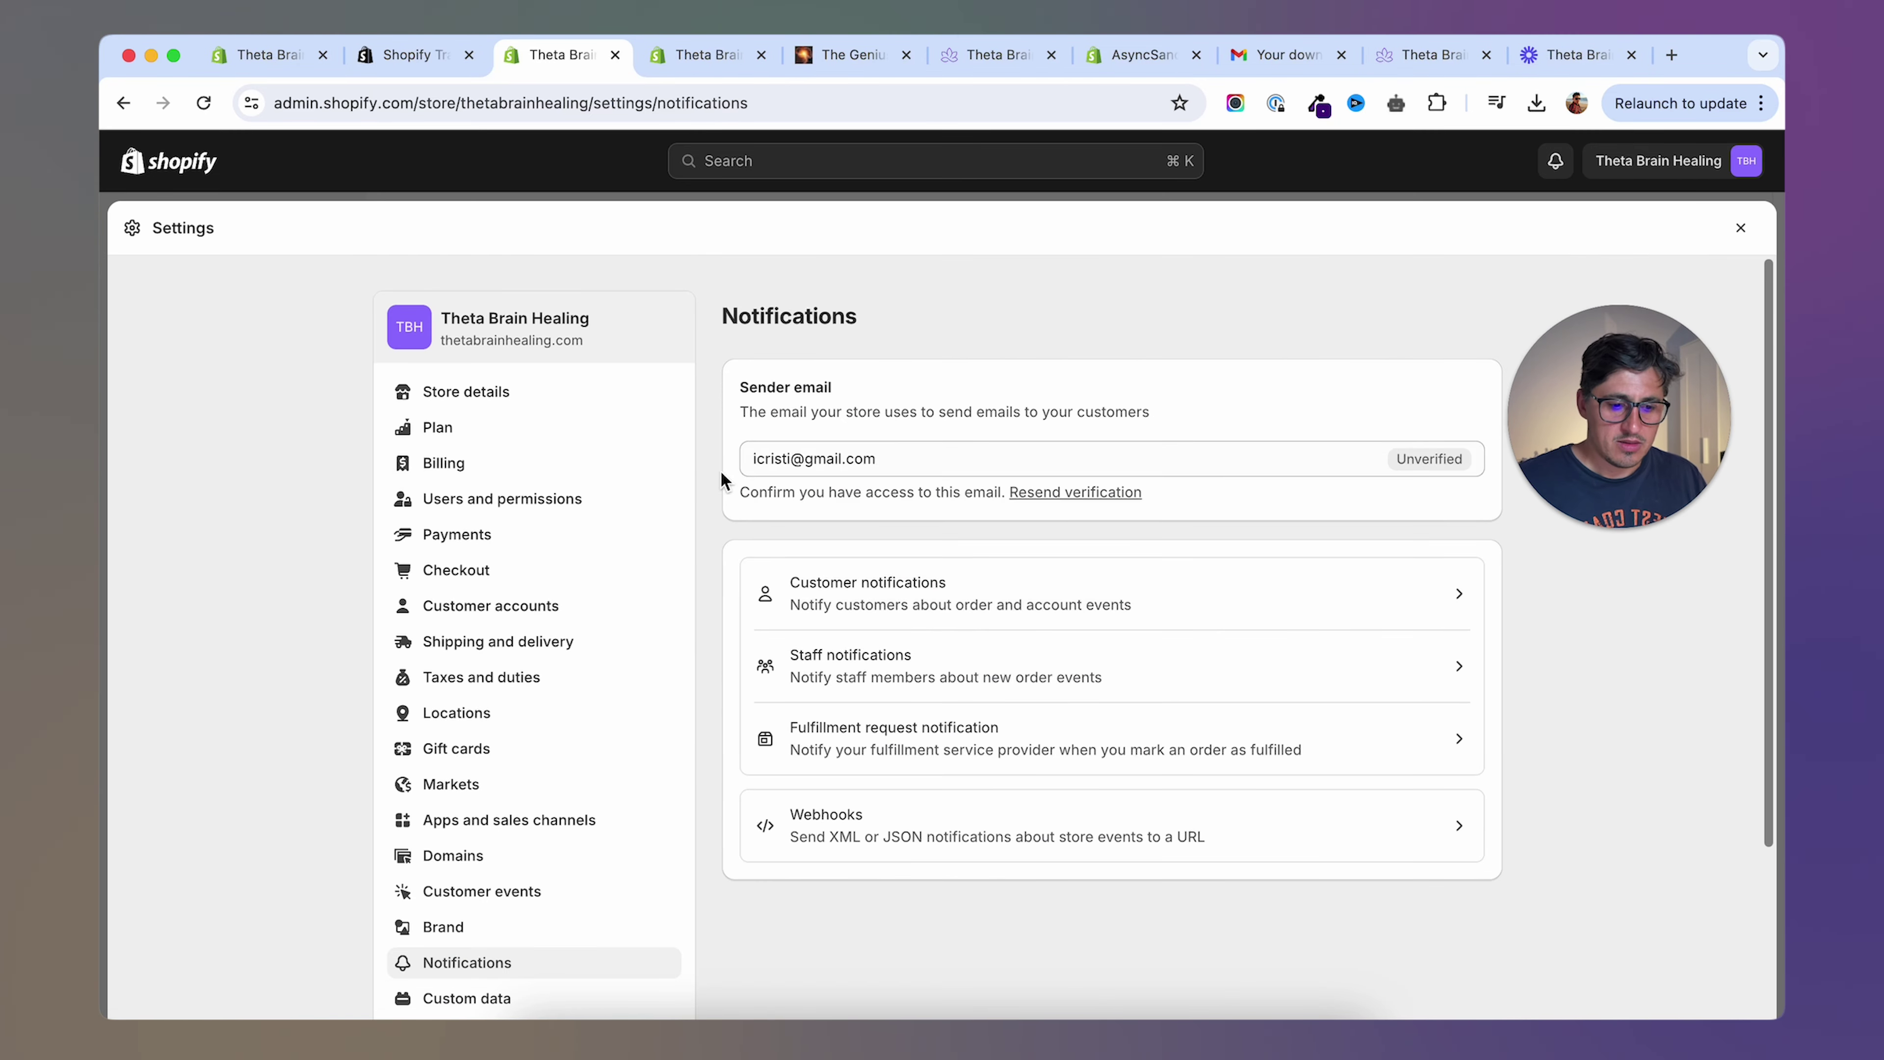
left_click(875, 594)
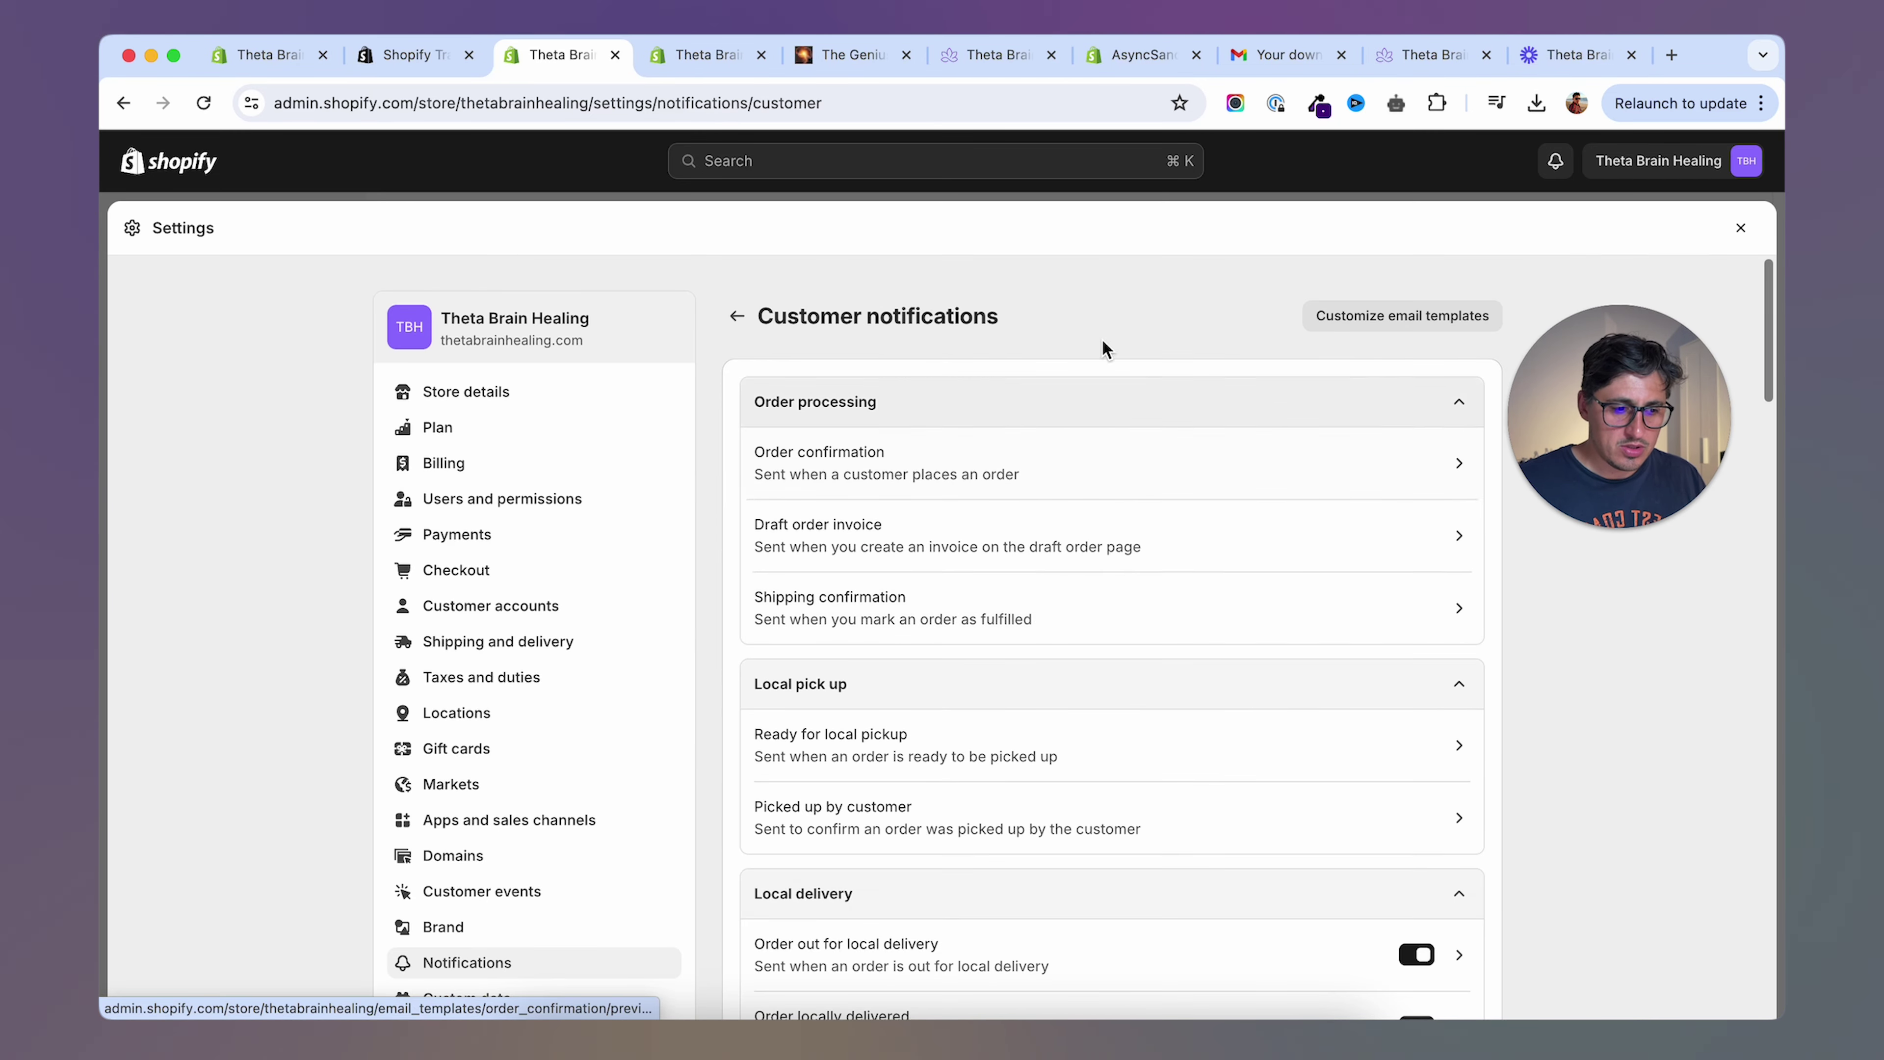
left_click(1374, 331)
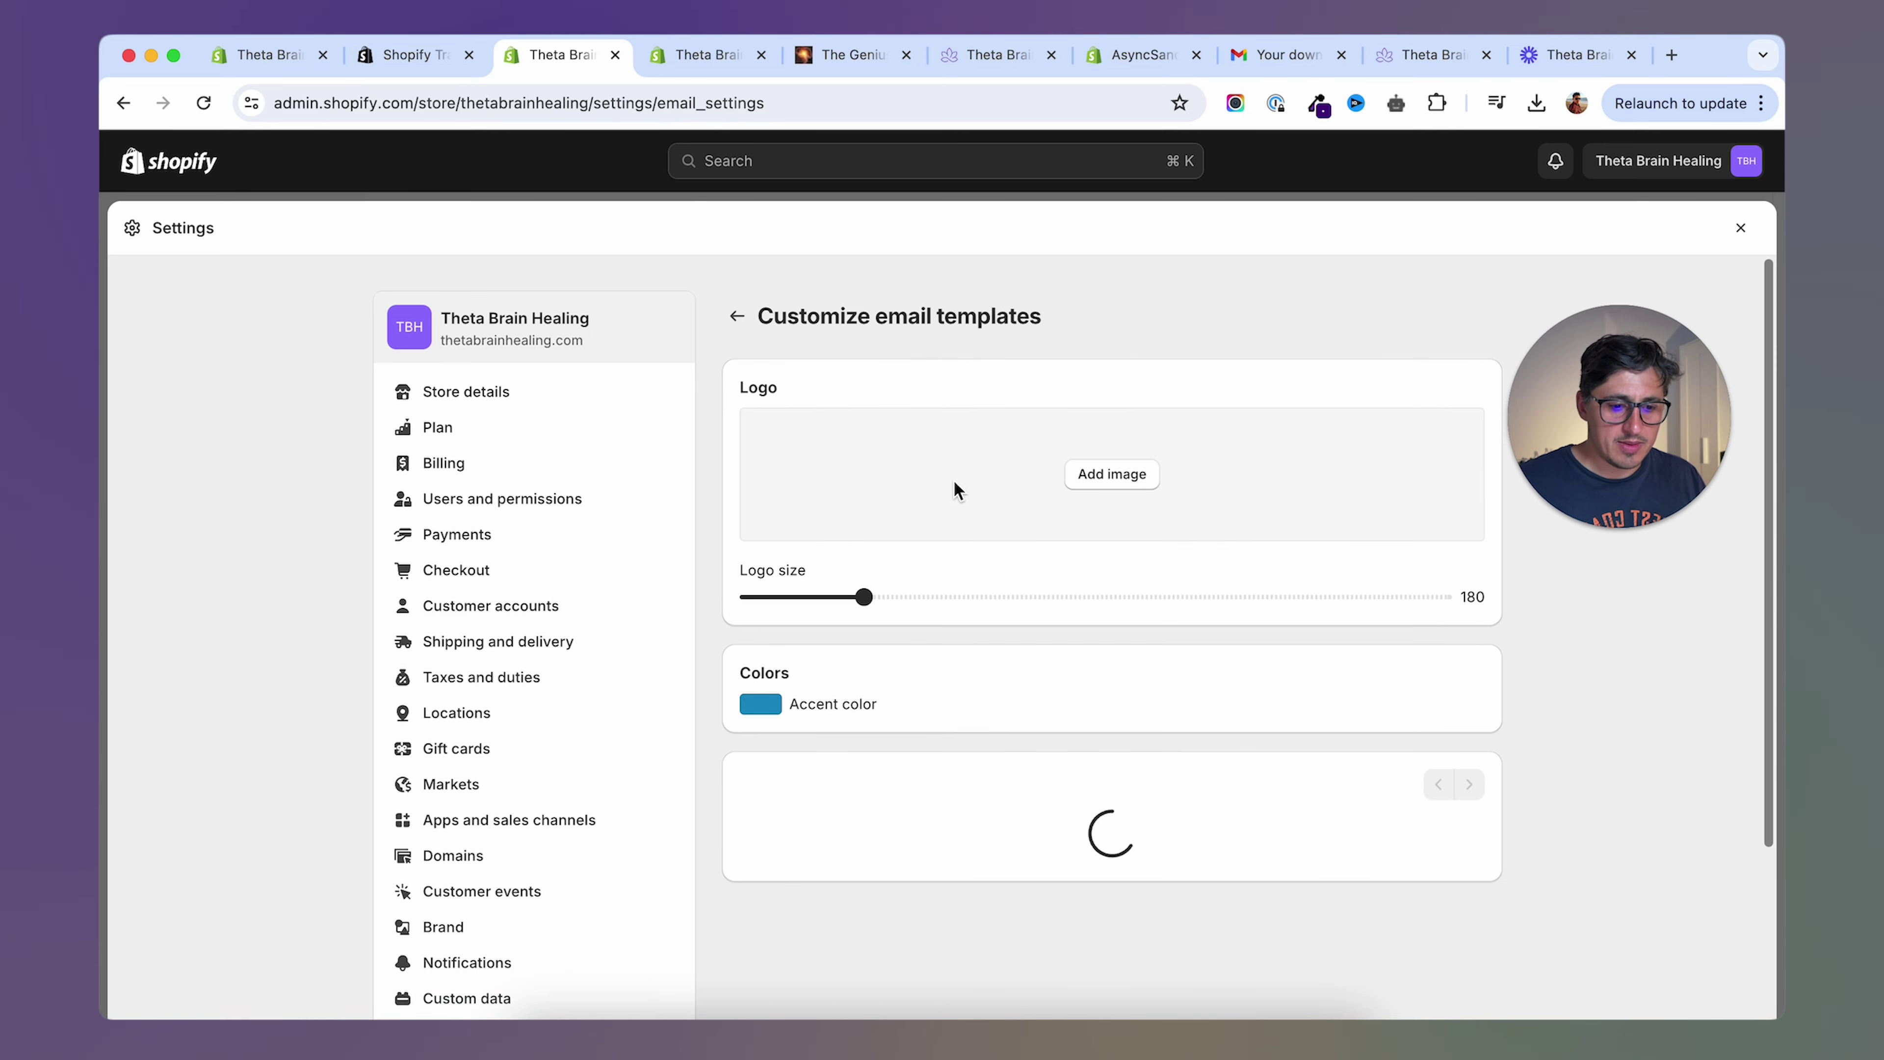
Change the email templates' accent color to purple by entering 490c82.
left_click(764, 706)
left_click_drag(894, 936, 770, 941)
type("490c82")
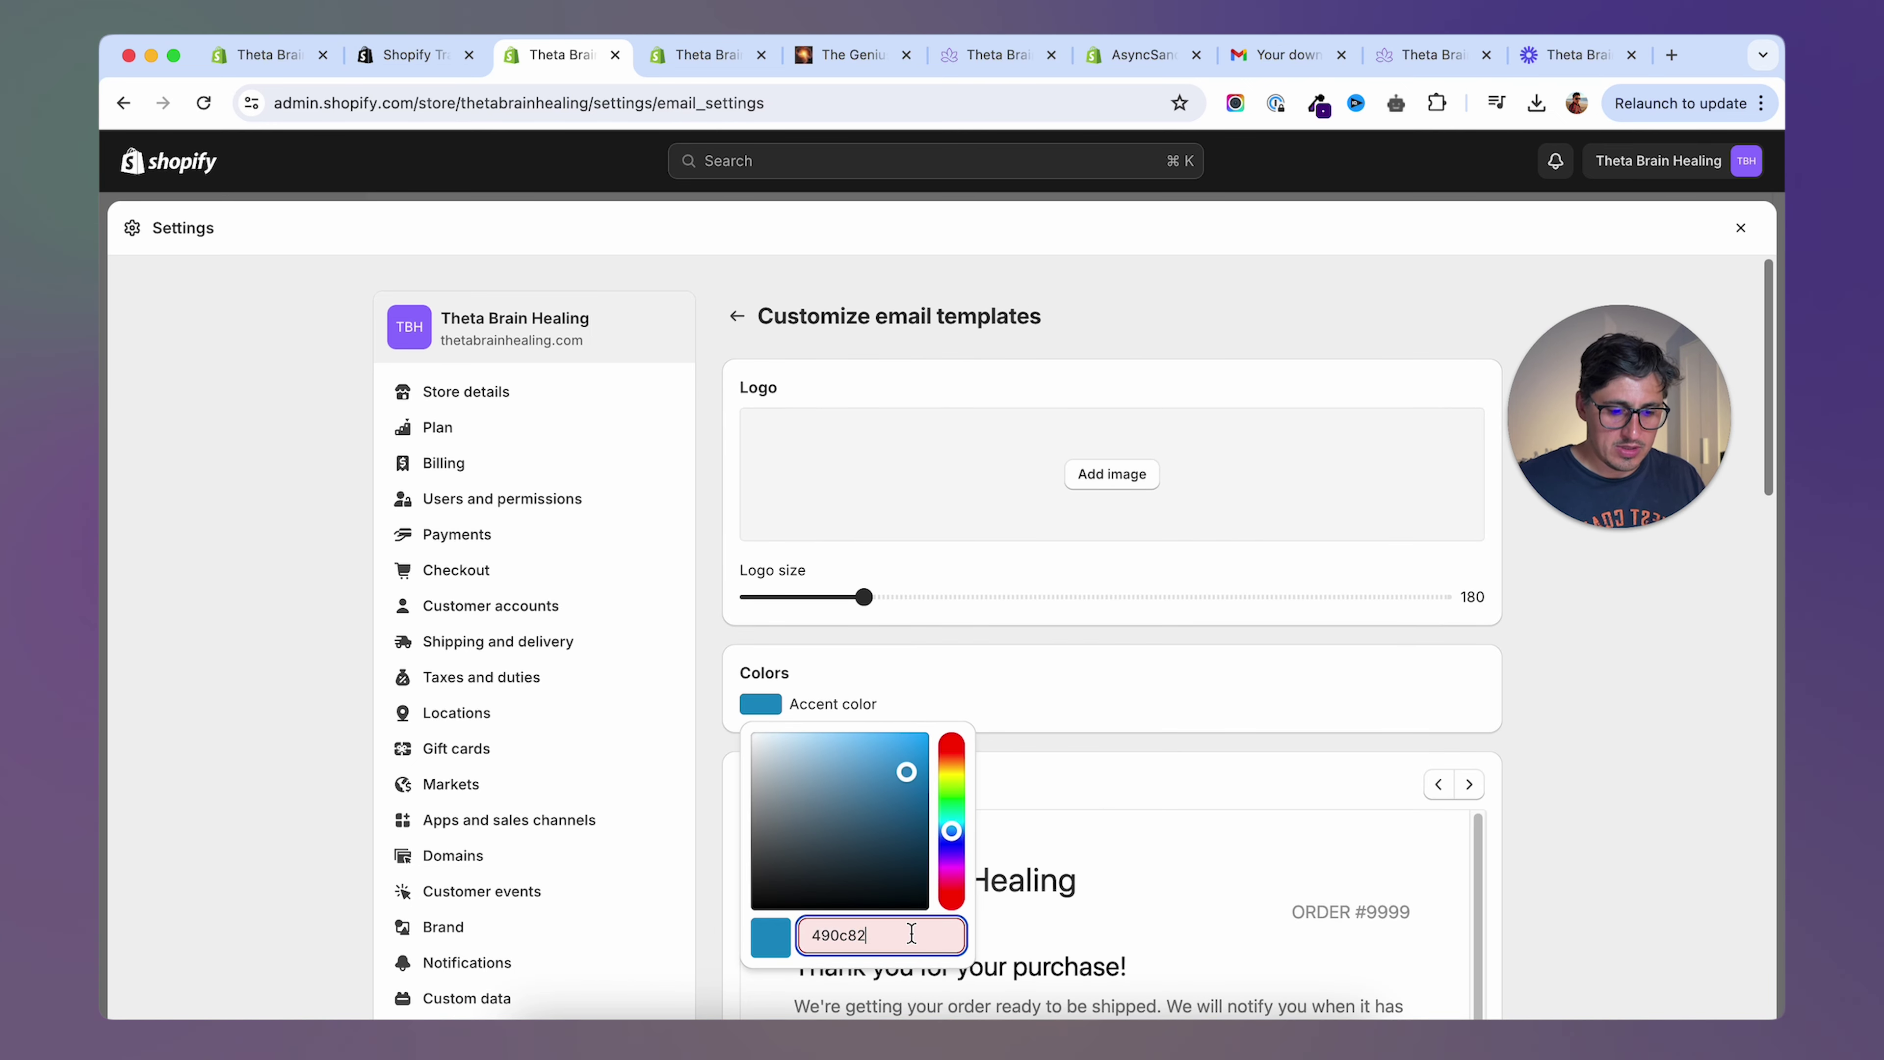
Add the dark Theta Healing logo to the email templates, save the settings, and review the order confirmation preview.
left_click(1112, 473)
left_click(1502, 534)
left_click(1438, 922)
scroll(1378, 853, "down", 4)
left_click(1729, 227)
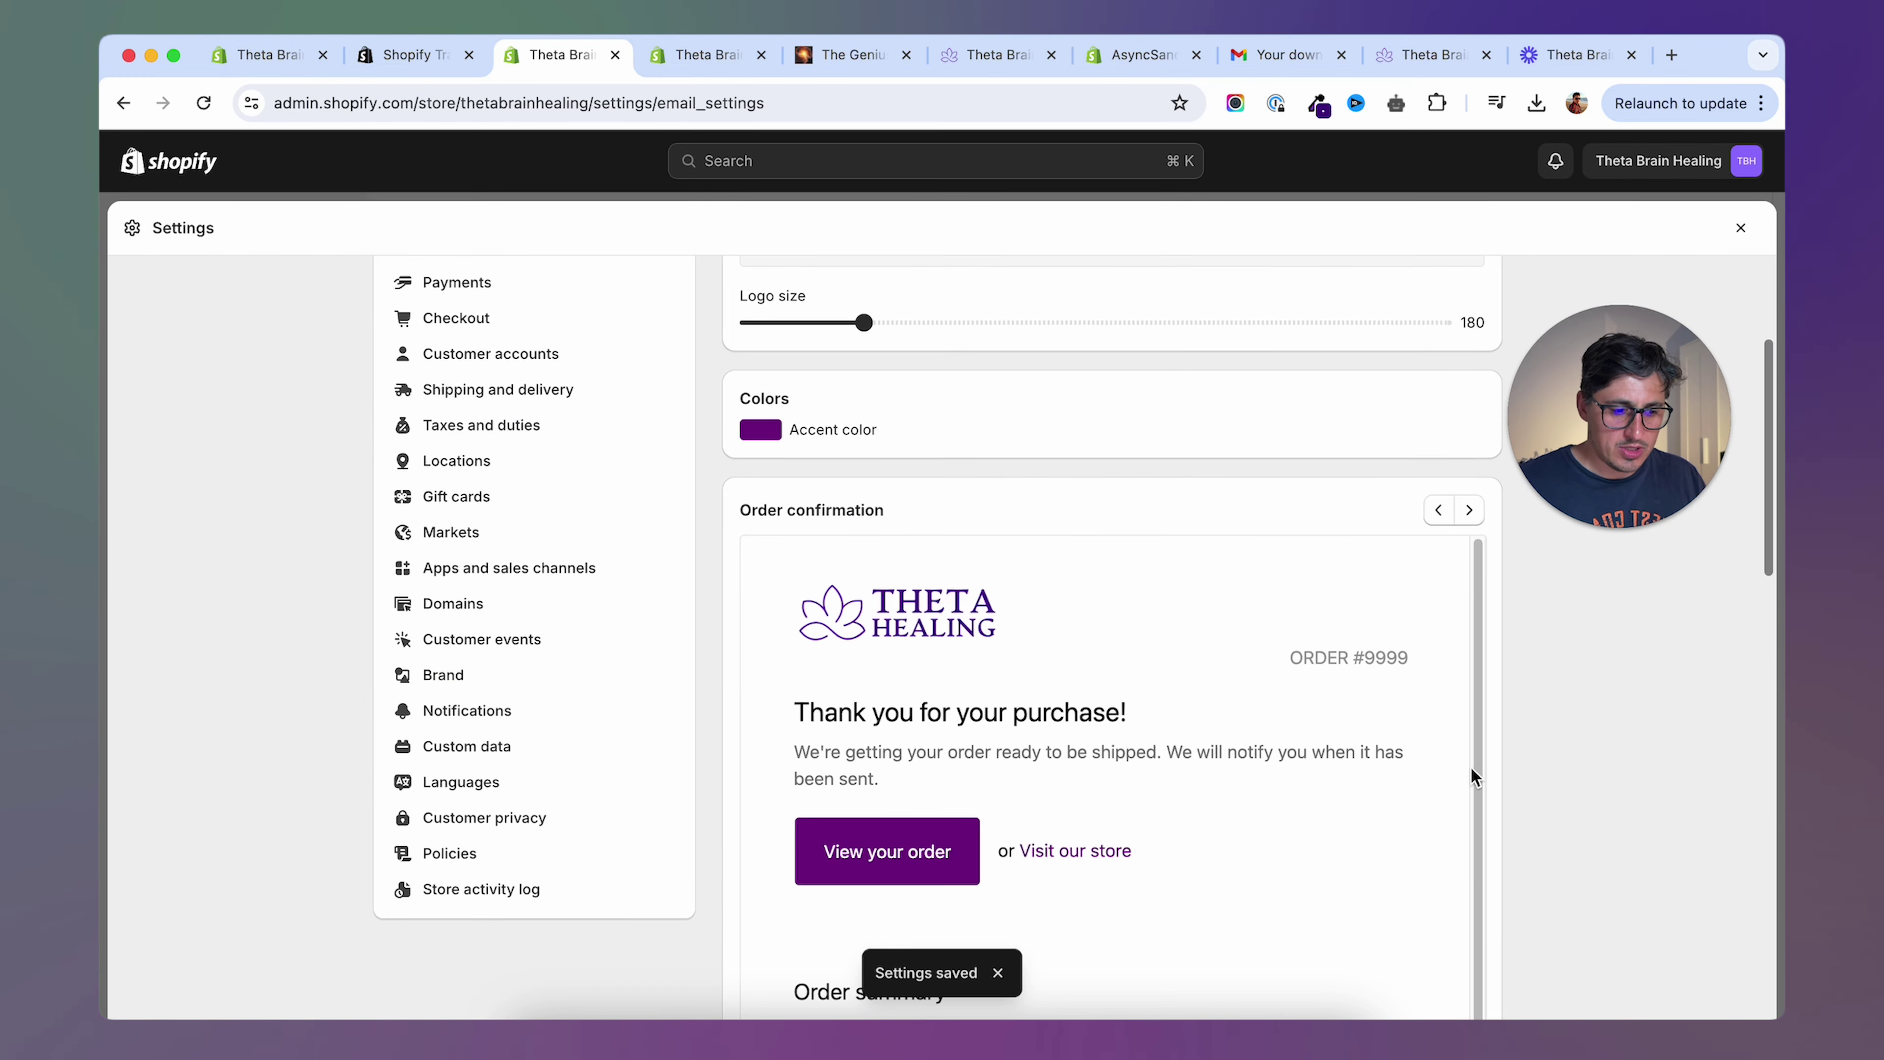
scroll(1484, 764, "down", 1)
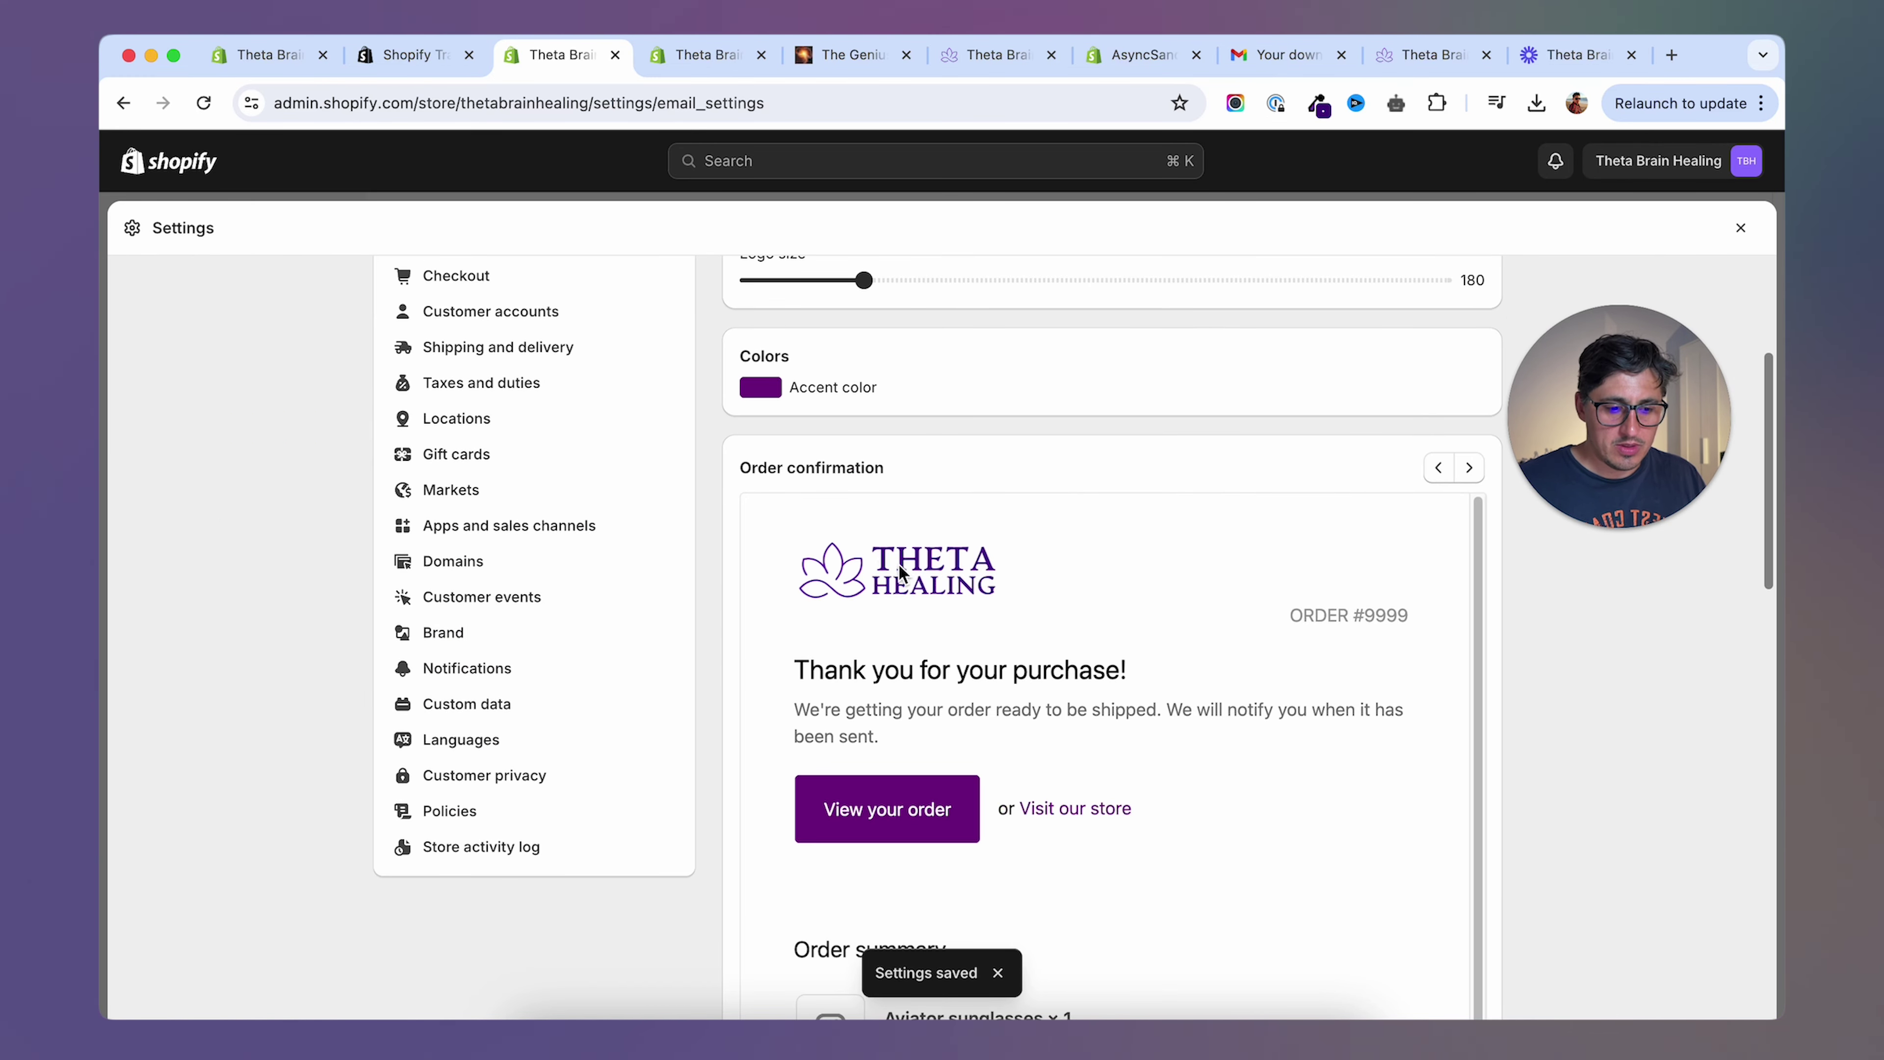
Close the email template settings, reopen the store settings, and go to the Payments section.
left_click(1740, 227)
left_click(189, 990)
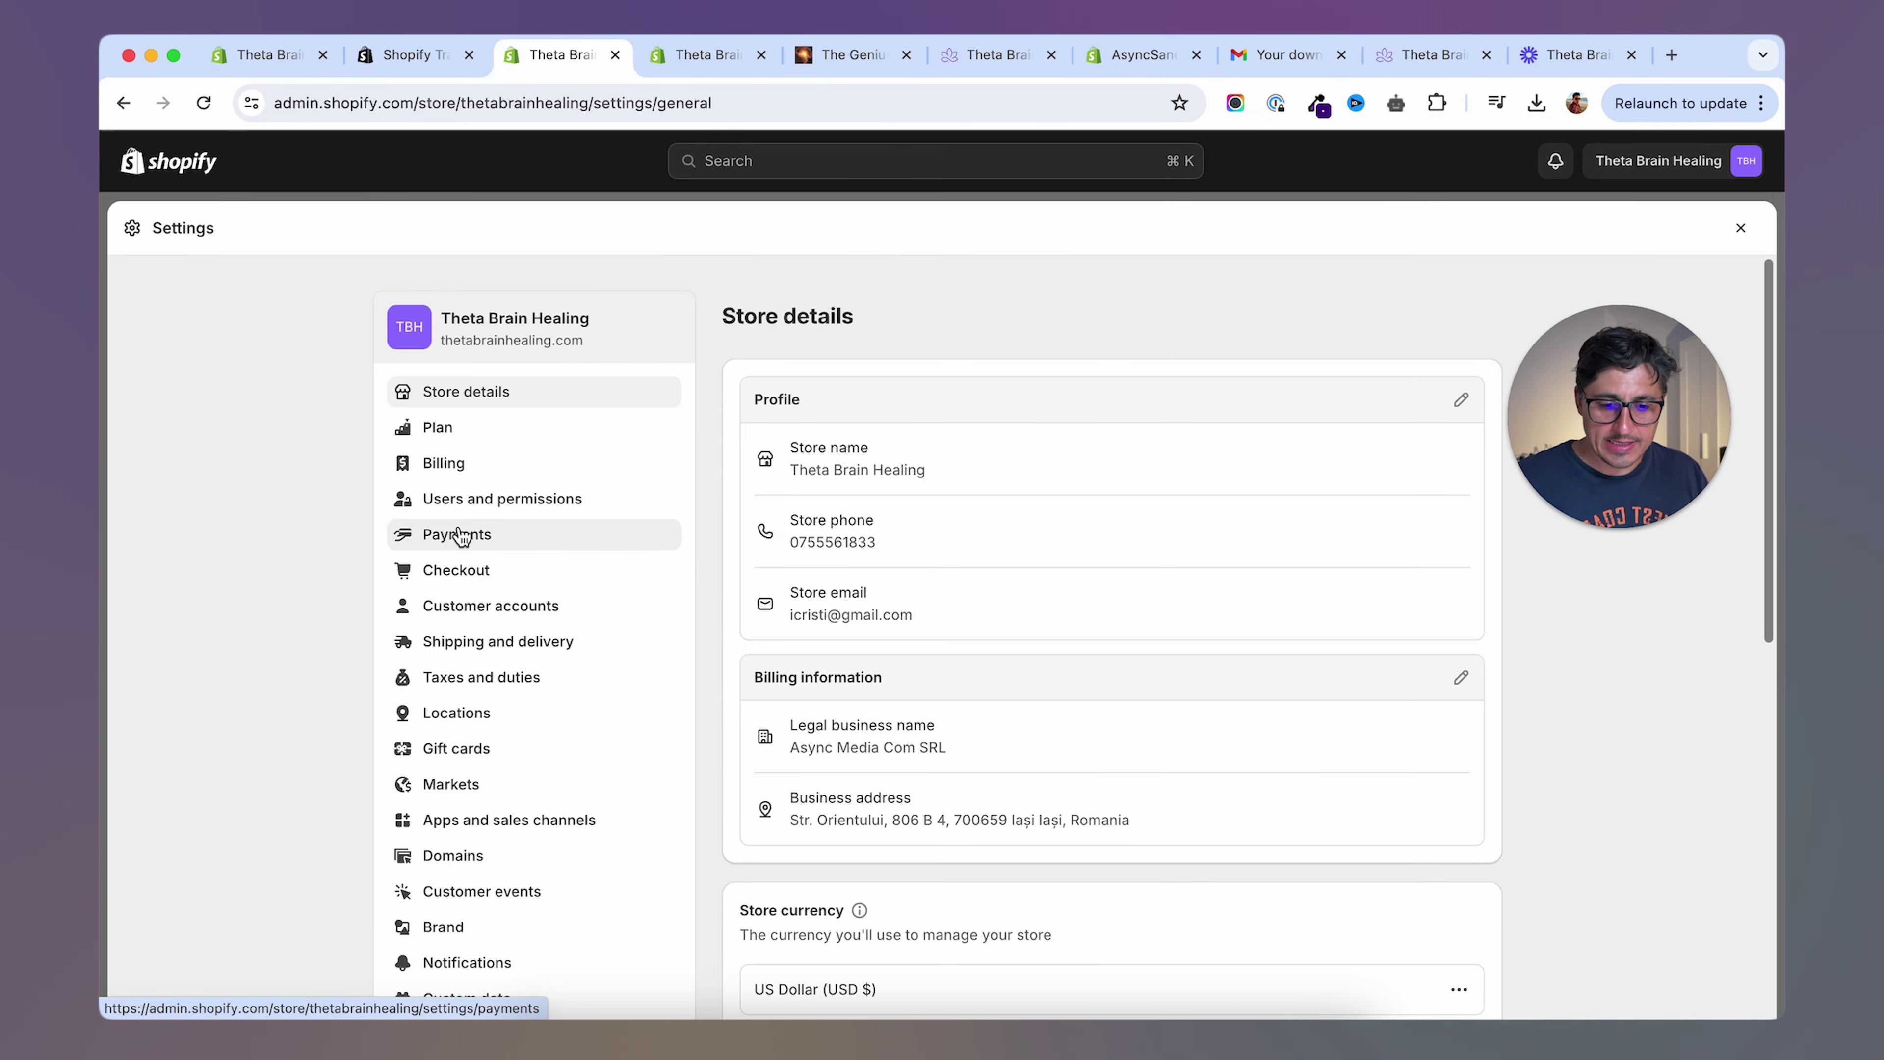
left_click(480, 534)
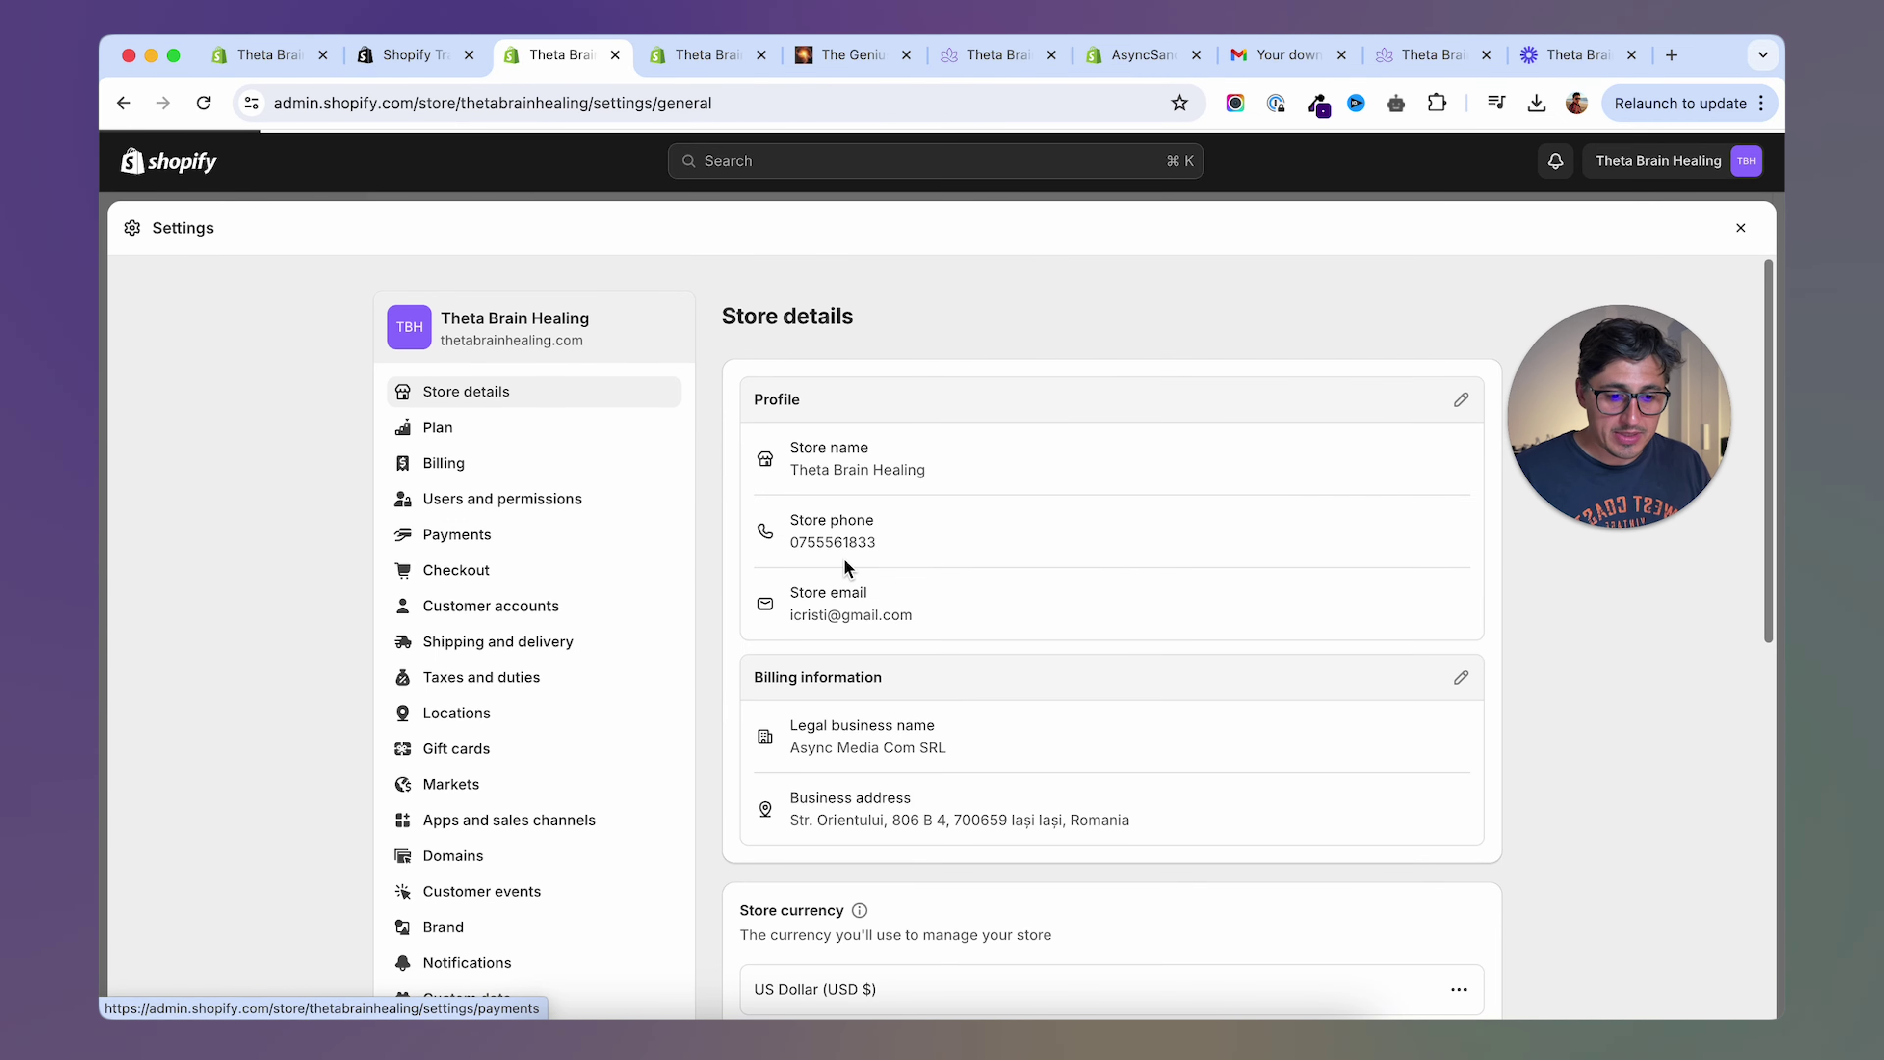